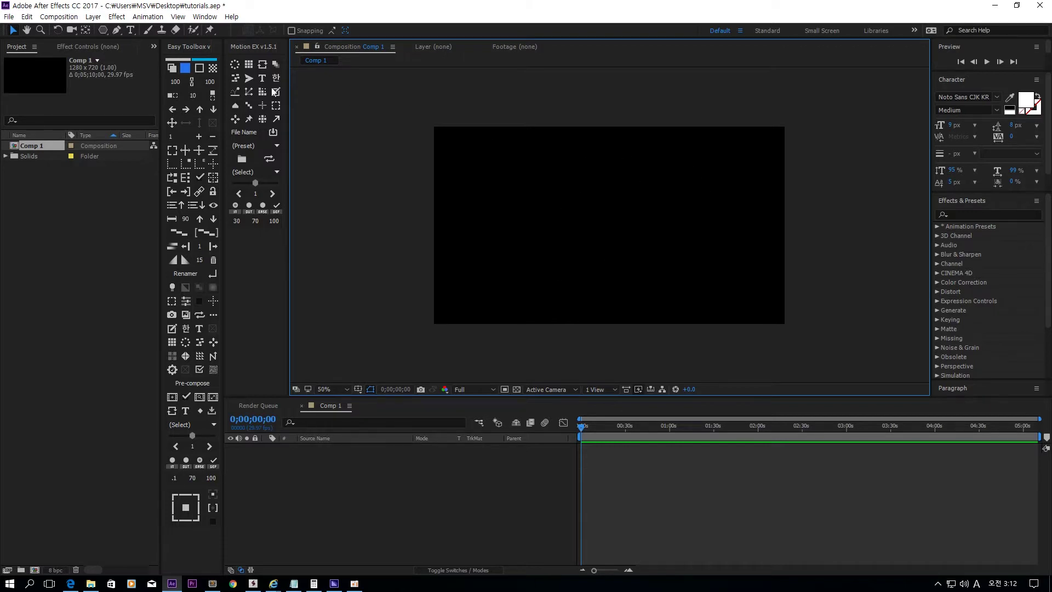
- Create six blue 100 × 100 solids in Comp 1 and spread them into an evenly spaced horizontal row
left_click(171, 69)
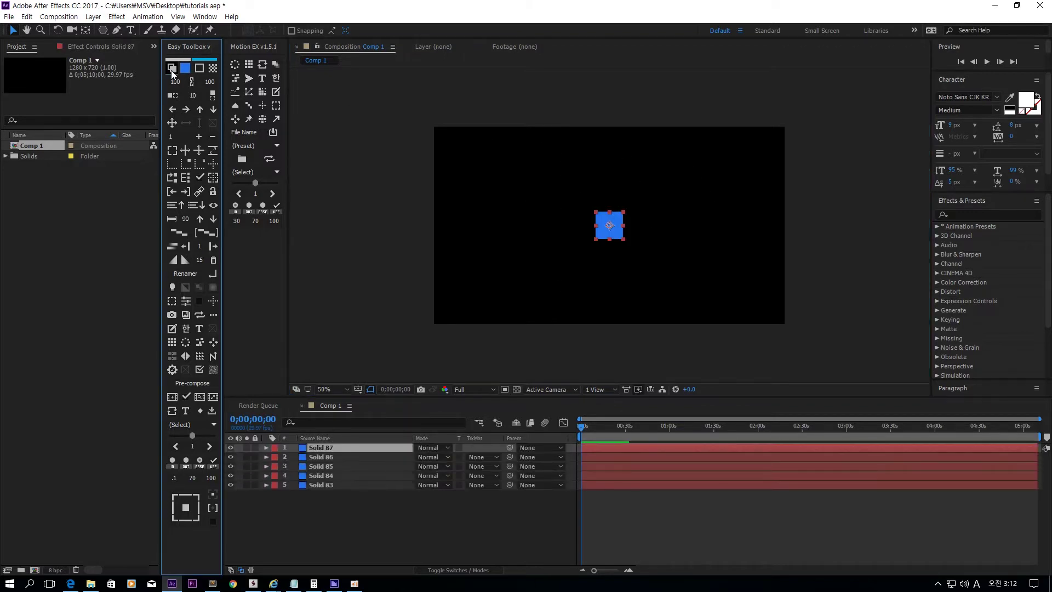
left_click(535, 212)
left_click_drag(539, 196, 679, 280)
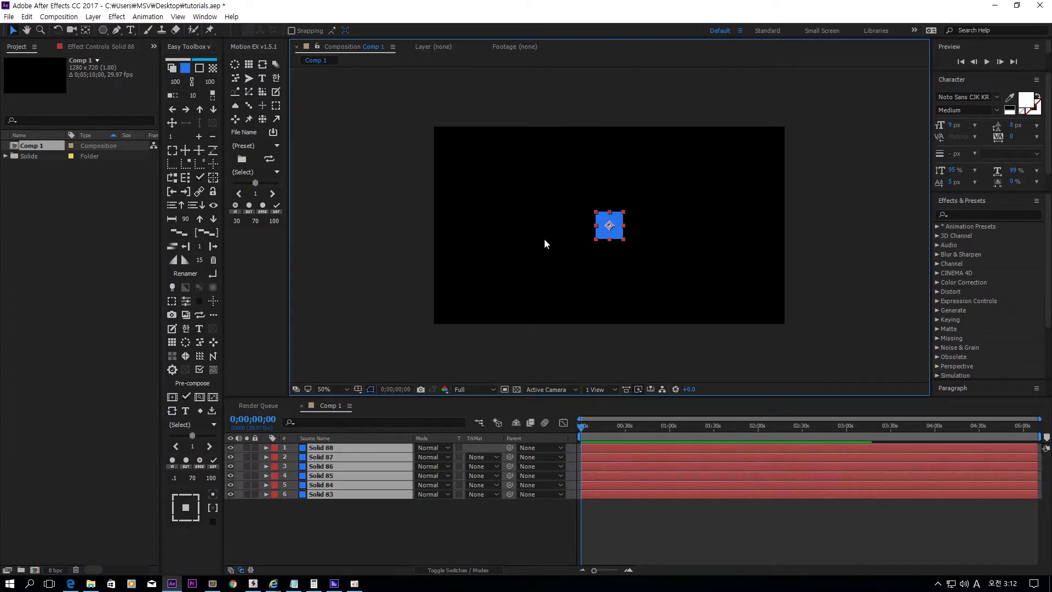
left_click(186, 109)
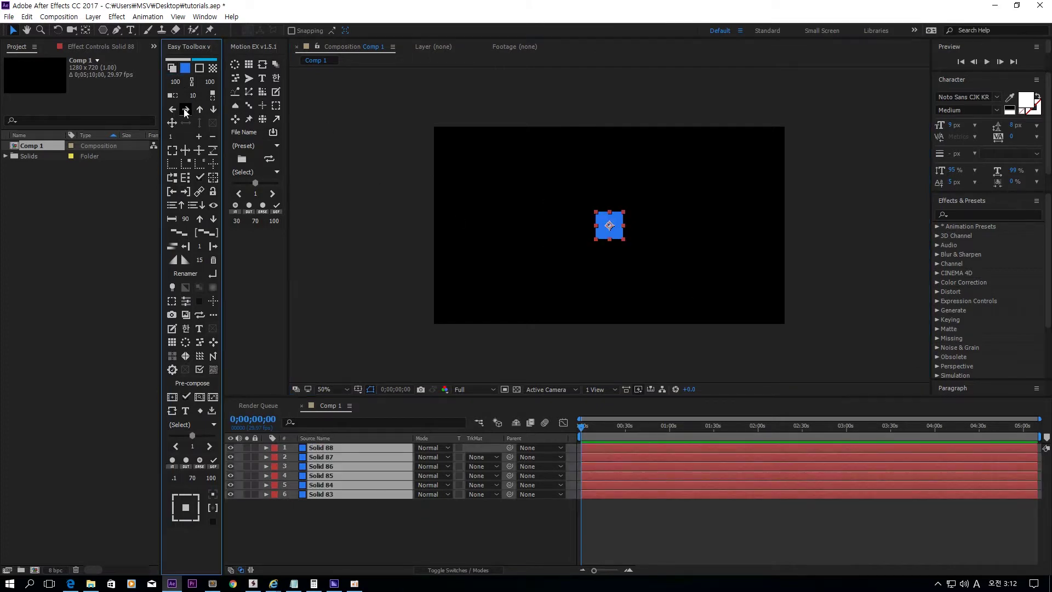
- Move the row of six squares so it sits roughly centred in the composition
left_click_drag(661, 226, 557, 227)
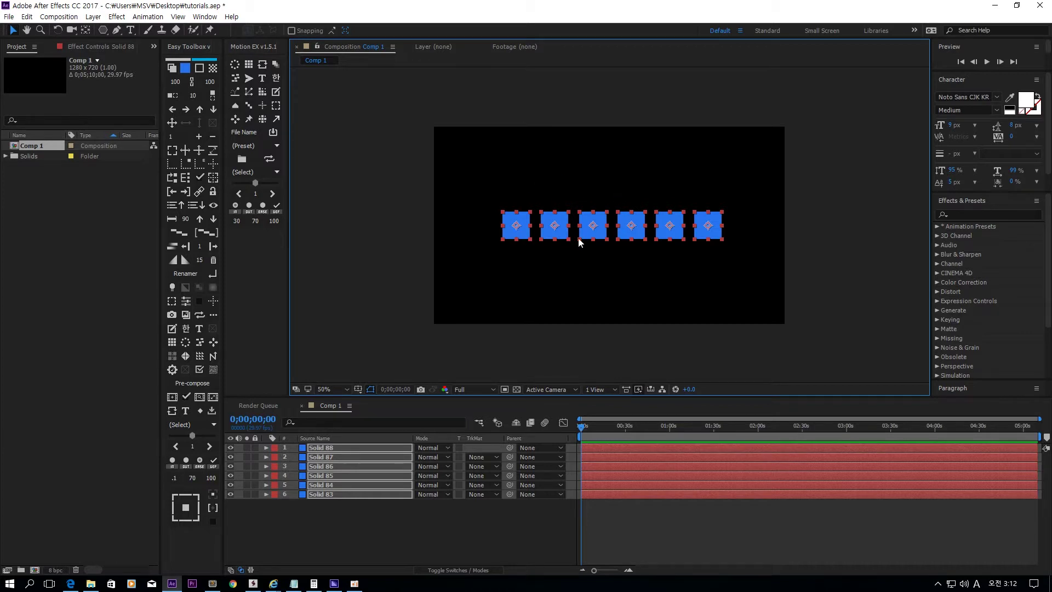
key("Left")
key("Left")
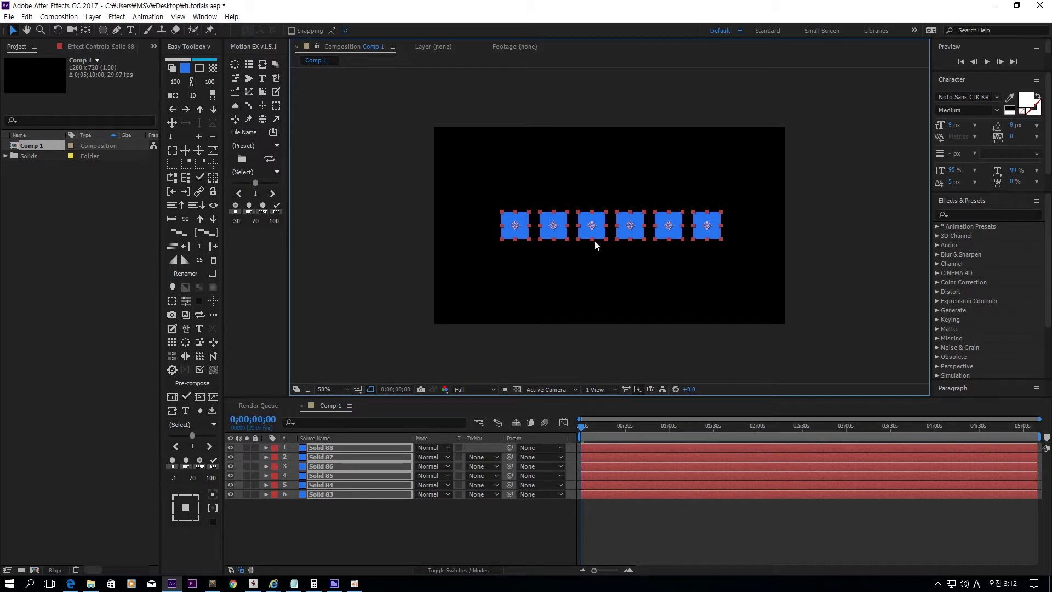
- Apply the Motion EX circular arrangement to all six squares and list the timeline layers by layer name
left_click_drag(477, 181, 802, 294)
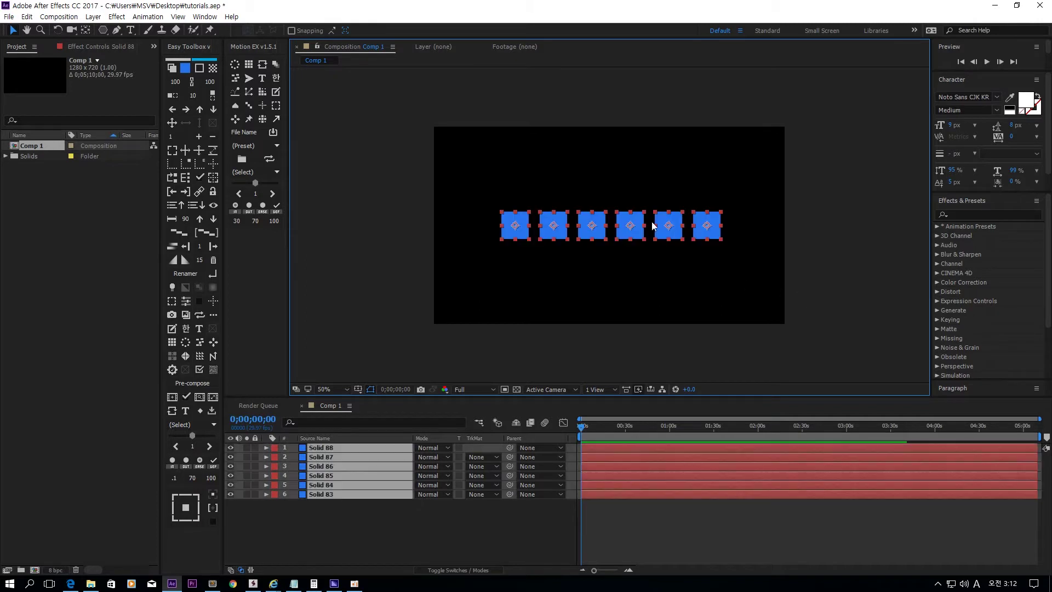
left_click(235, 65)
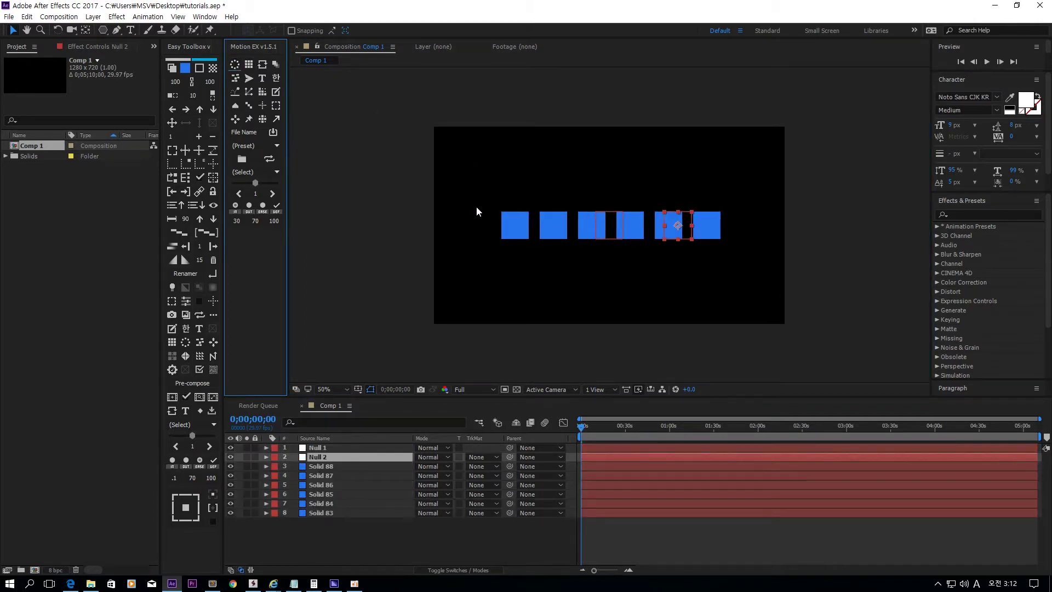
left_click(334, 438)
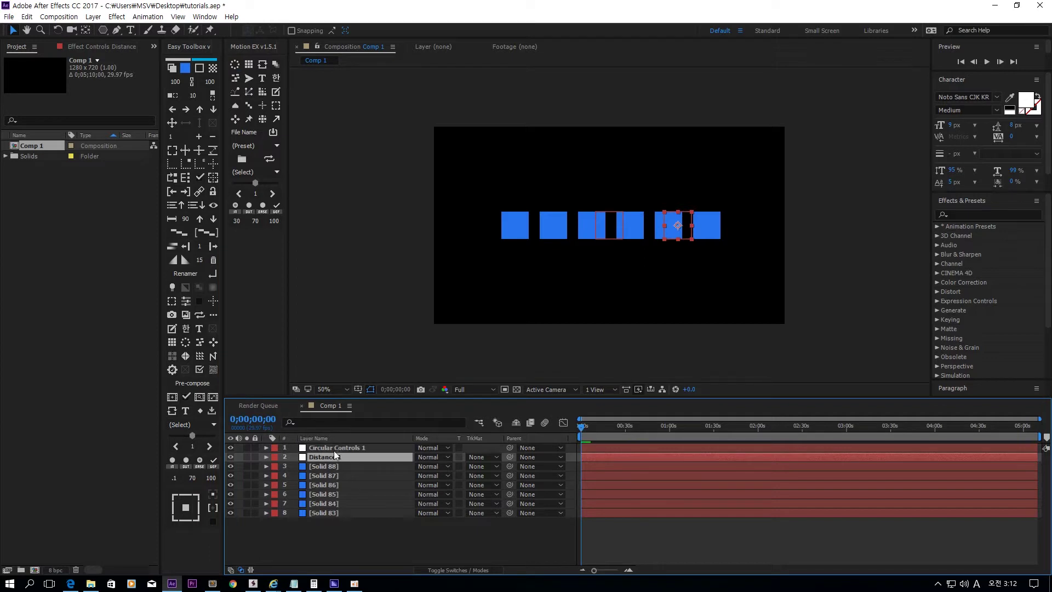
- Show the effect controls of the Circular Controls 1 layer
key("BackSpace")
key("BackSpace")
left_click(337, 449)
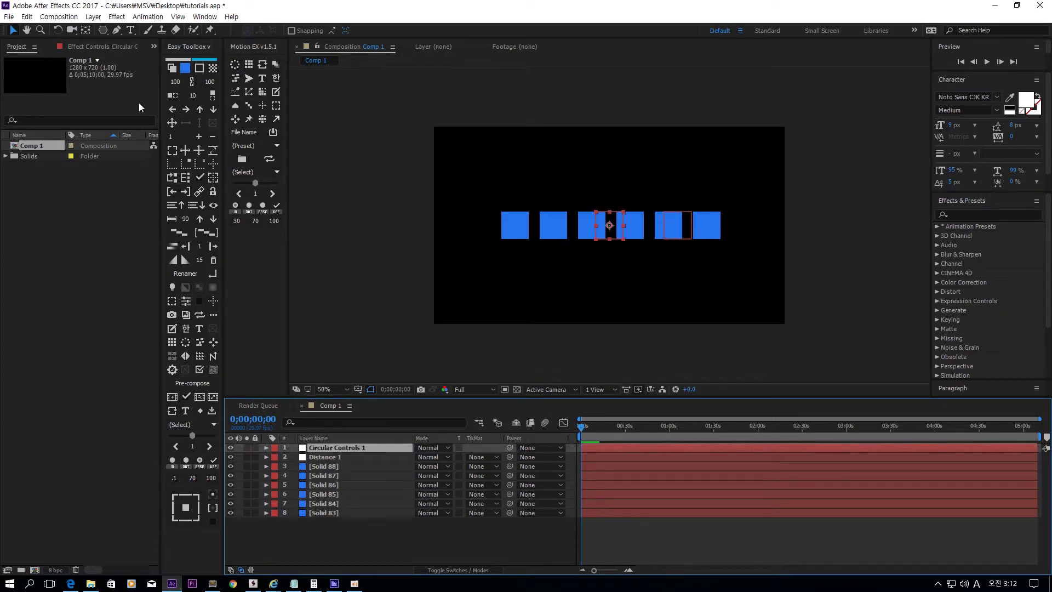
left_click(87, 48)
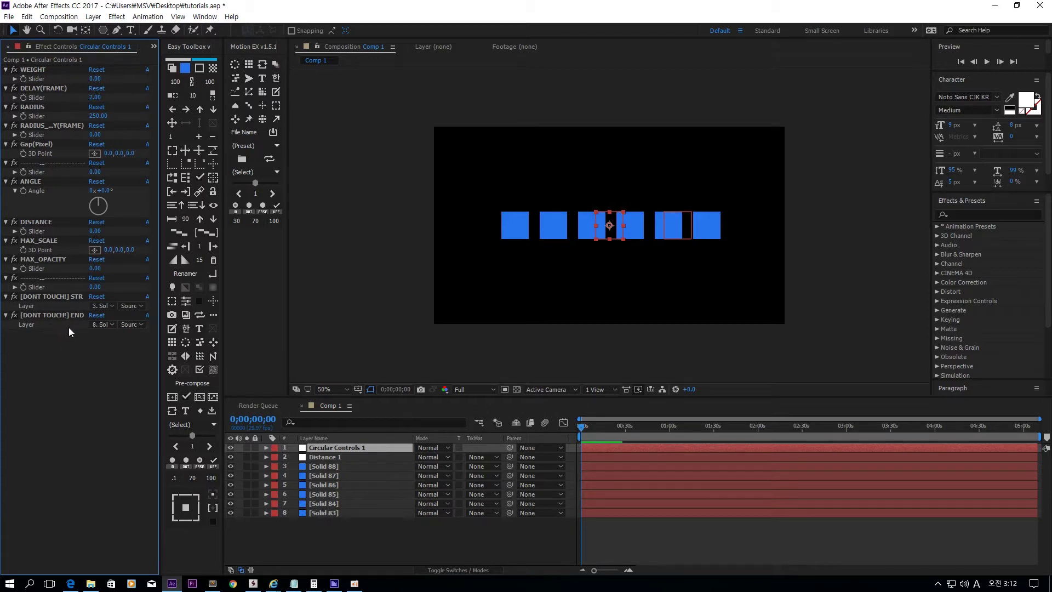
- Try a WEIGHT of 100 on the row of squares and return WEIGHT to 0
left_click(38, 69)
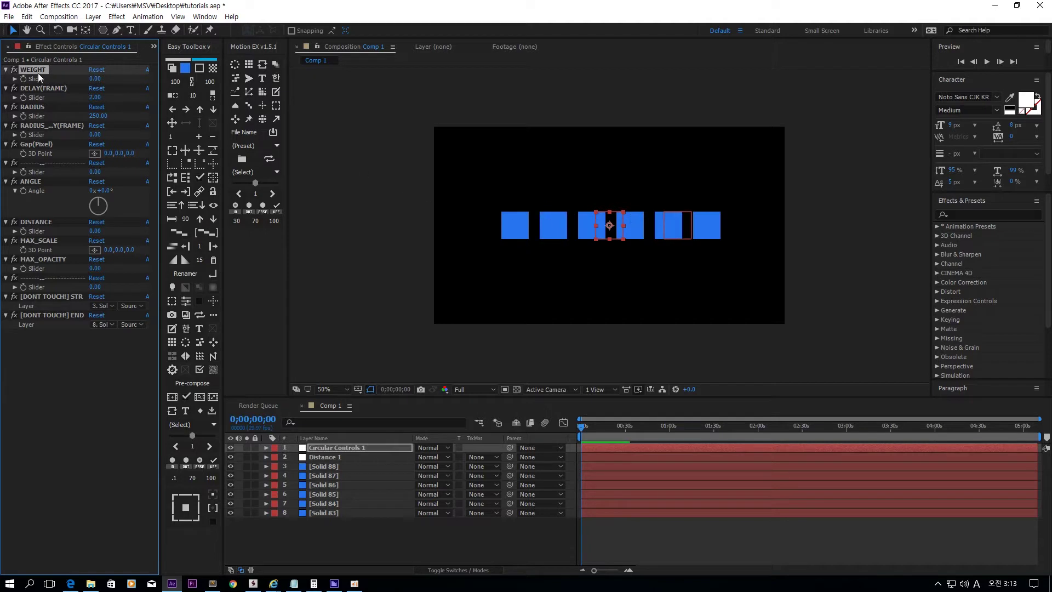
left_click_drag(95, 81, 154, 81)
left_click(98, 79)
type("100")
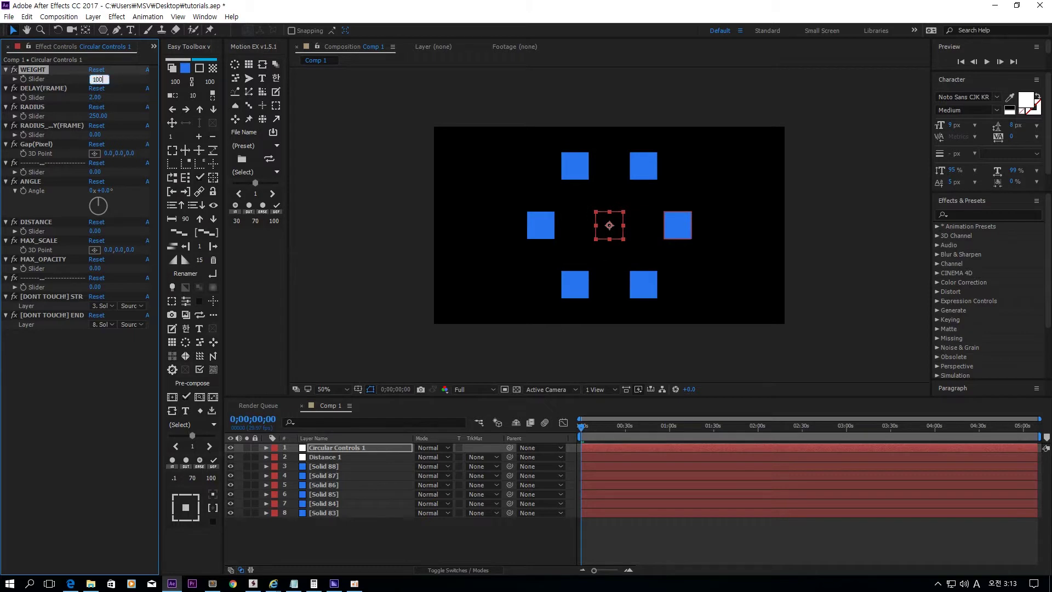
key("Return")
left_click(101, 78)
type("2")
key("Return")
- Scatter the six squares to irregular positions around the composition, alternating above and below the original row
left_click_drag(521, 235, 494, 262)
left_click_drag(561, 234, 544, 182)
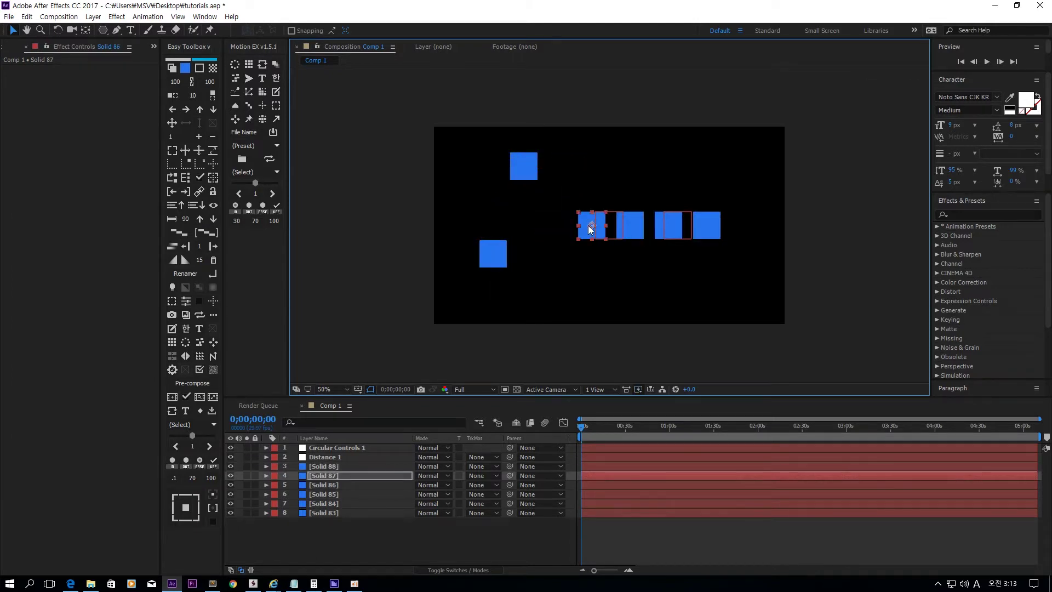
left_click_drag(591, 225, 607, 296)
left_click_drag(636, 229, 638, 156)
left_click(658, 224)
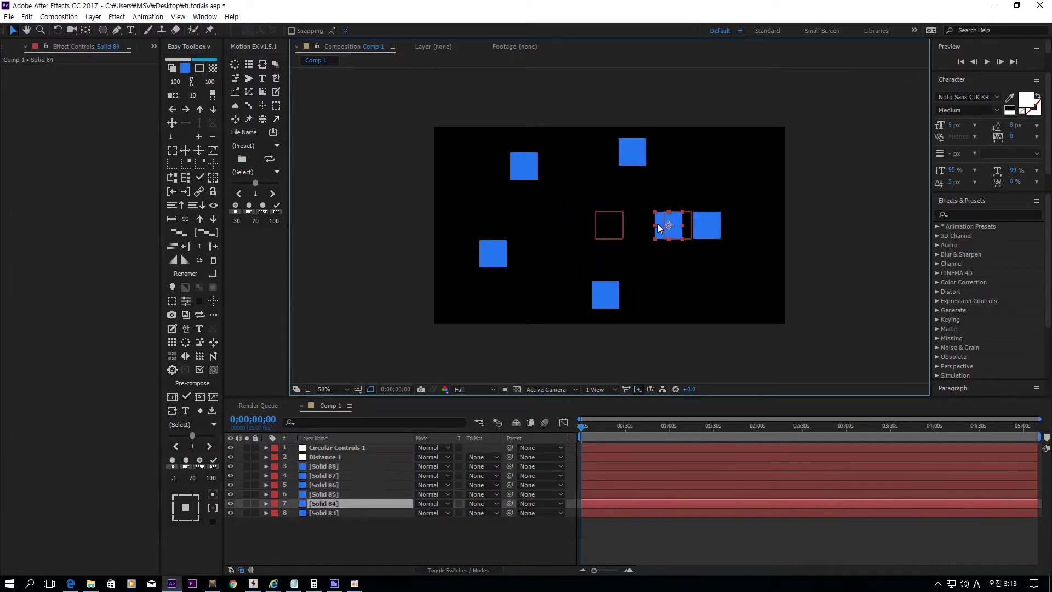
left_click_drag(665, 230, 689, 302)
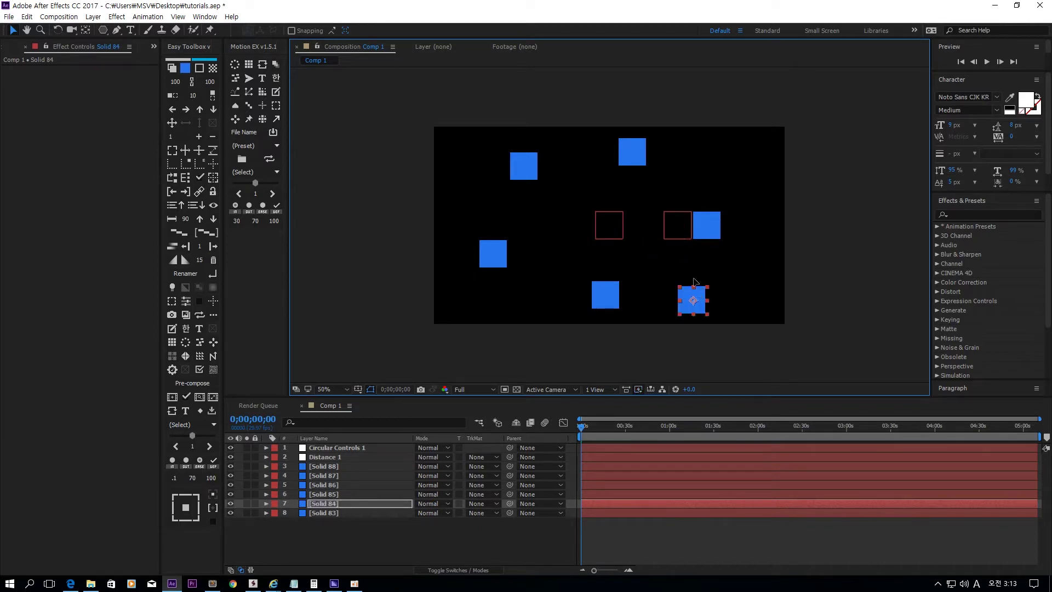
left_click_drag(711, 224, 731, 187)
- Try a WEIGHT of 100 on the scattered squares through Circular Controls 1 and reset it to 0
left_click(350, 449)
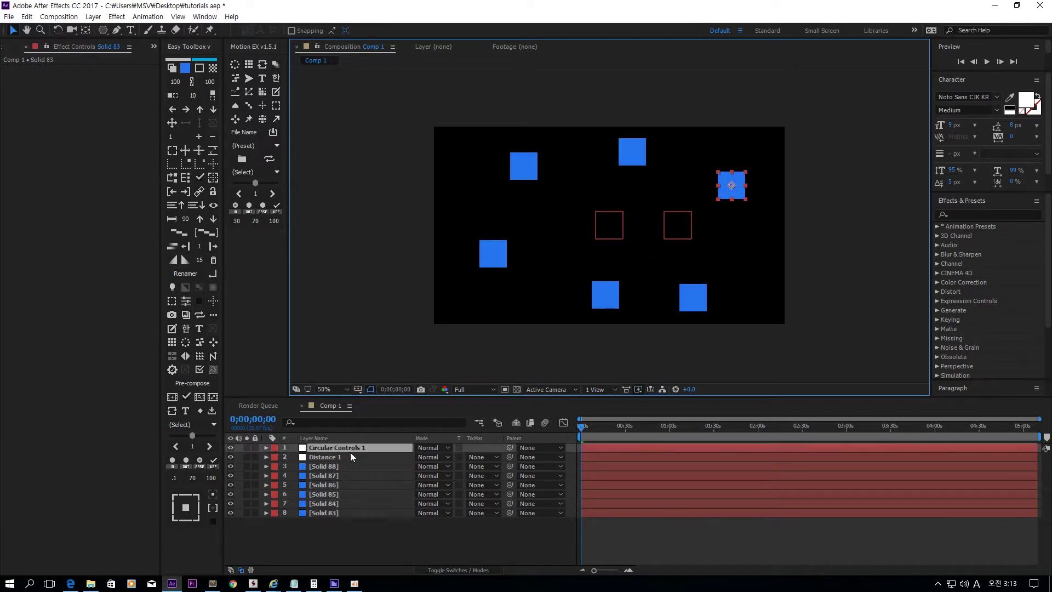
left_click(95, 79)
type("100")
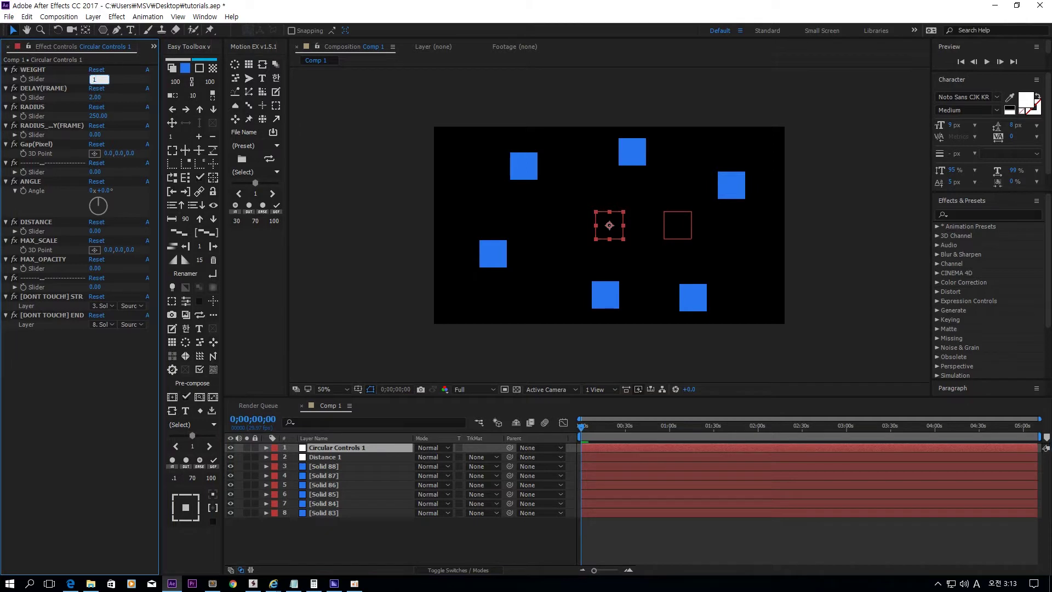
key("Return")
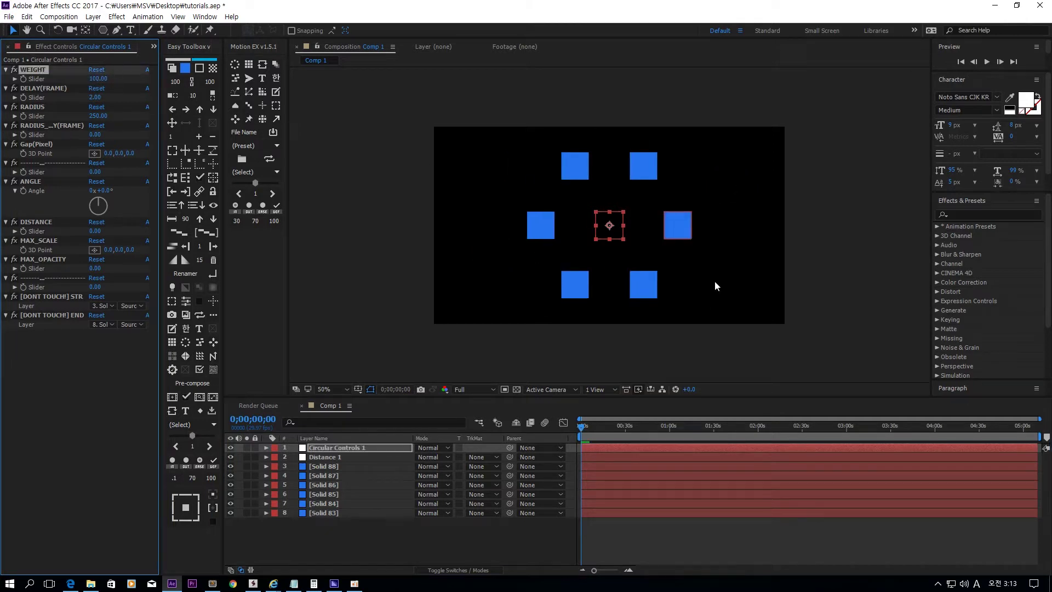
left_click(95, 78)
type("0")
key("Return")
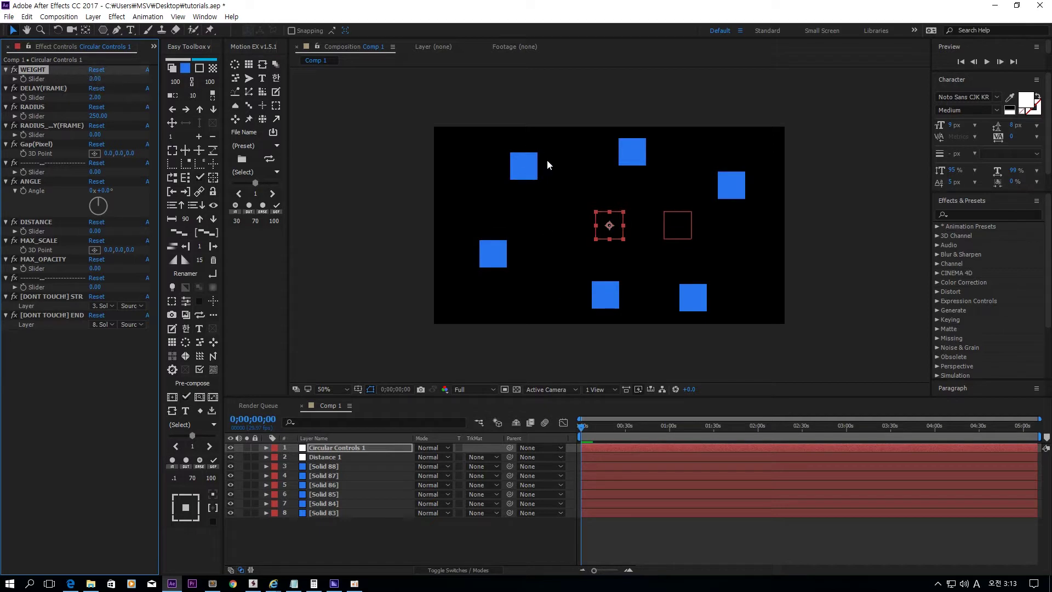
- Raise the WEIGHT slider gradually to bring the scattered squares into the circle, ending at 100
left_click(95, 79)
type("32")
key("Return")
left_click_drag(117, 78, 159, 79)
left_click(99, 79)
key("Return")
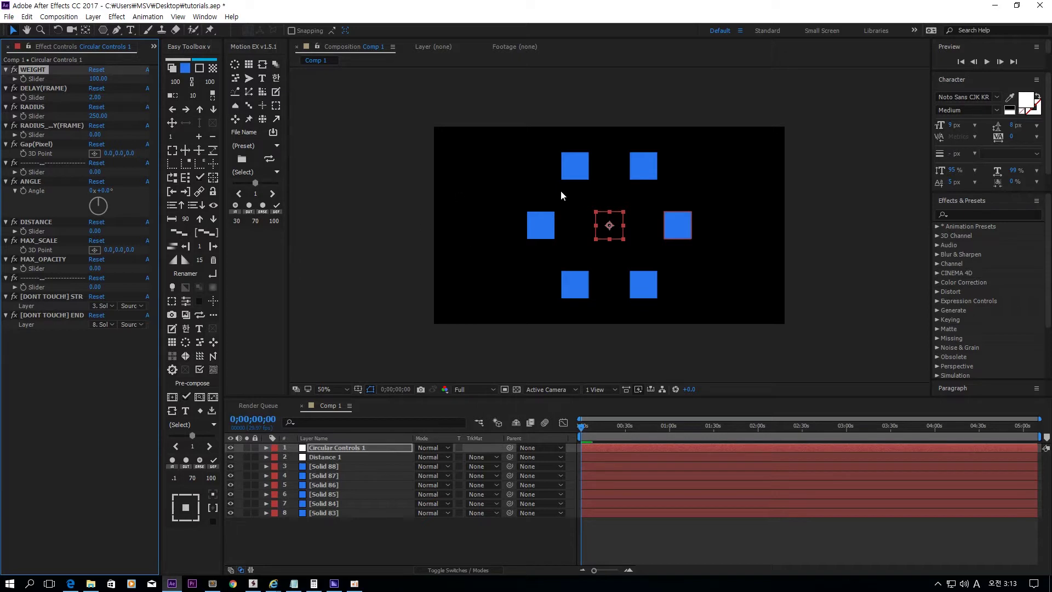
- Reselect Circular Controls 1, try a lower WEIGHT and restore it to 100
left_click(547, 222)
left_click(345, 450)
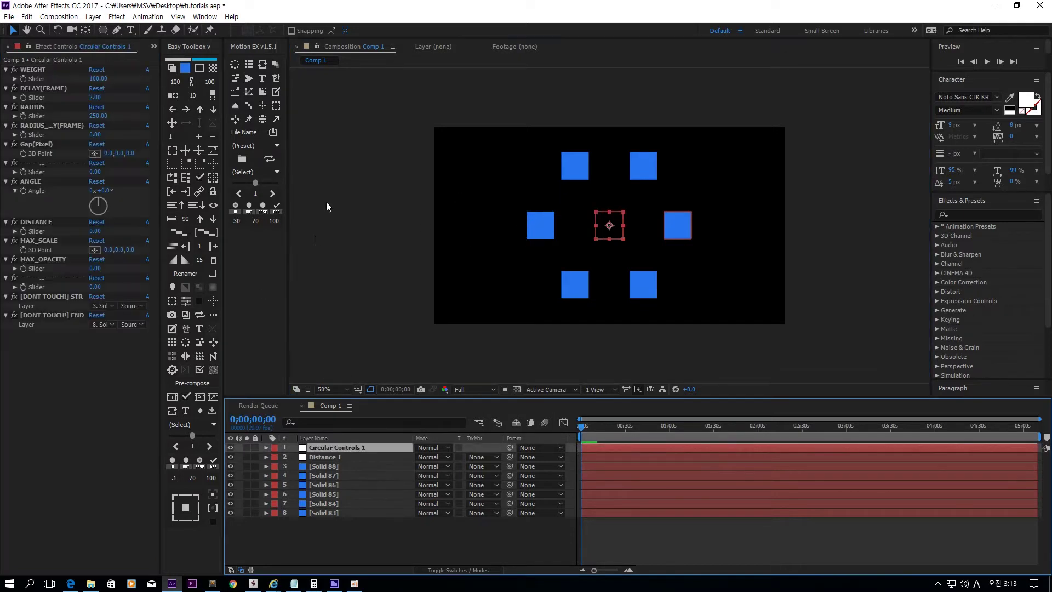
left_click_drag(96, 79, 83, 85)
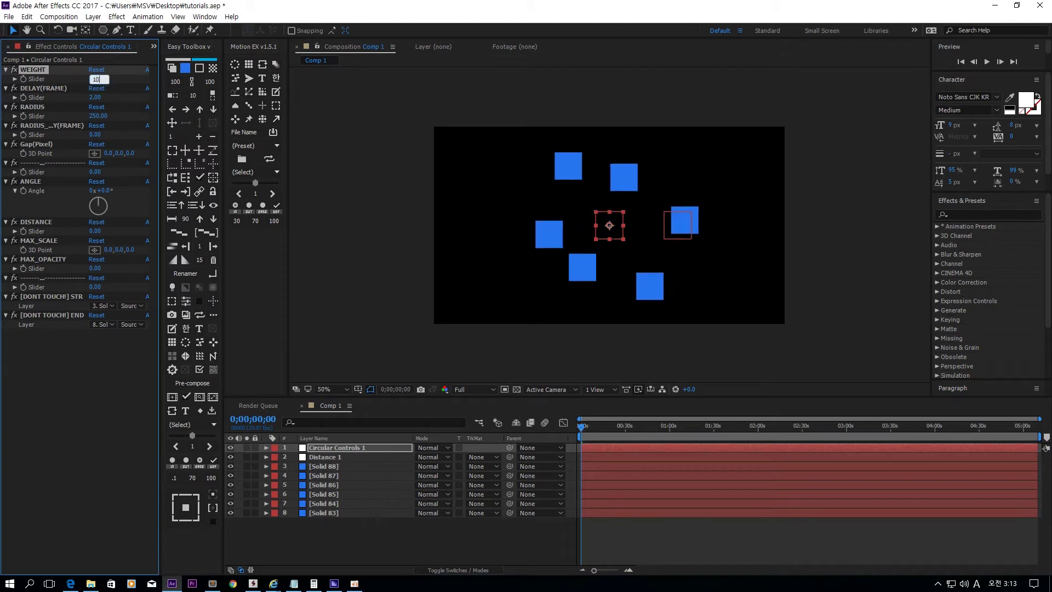
key("ctrl+z")
- Start keyframing WEIGHT at the first frame with a value of 0 and reveal its keyframe in the timeline
left_click(23, 78)
left_click(94, 78)
type("0")
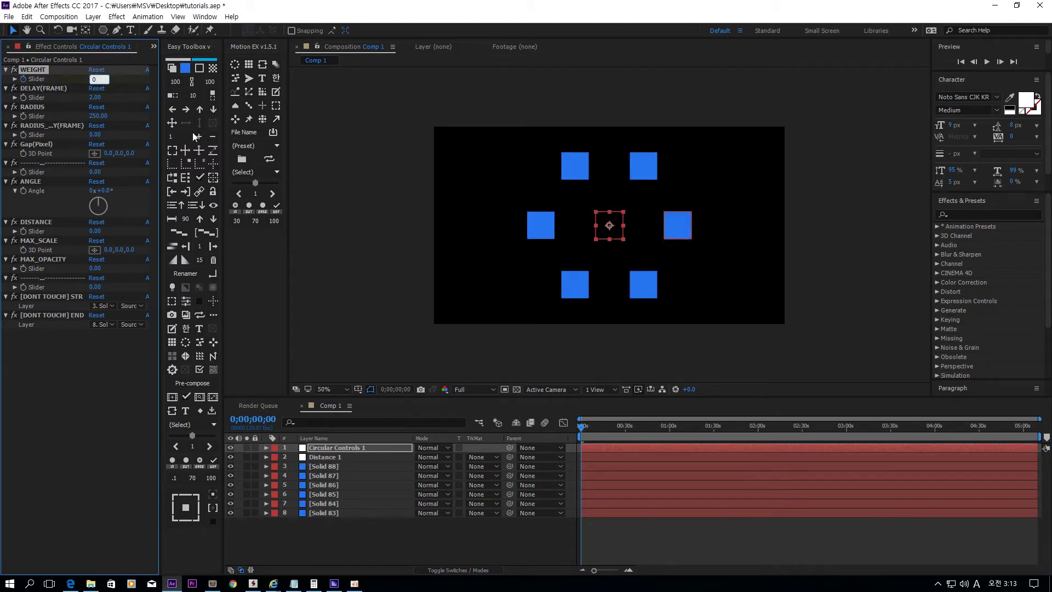
key("Return")
key("u")
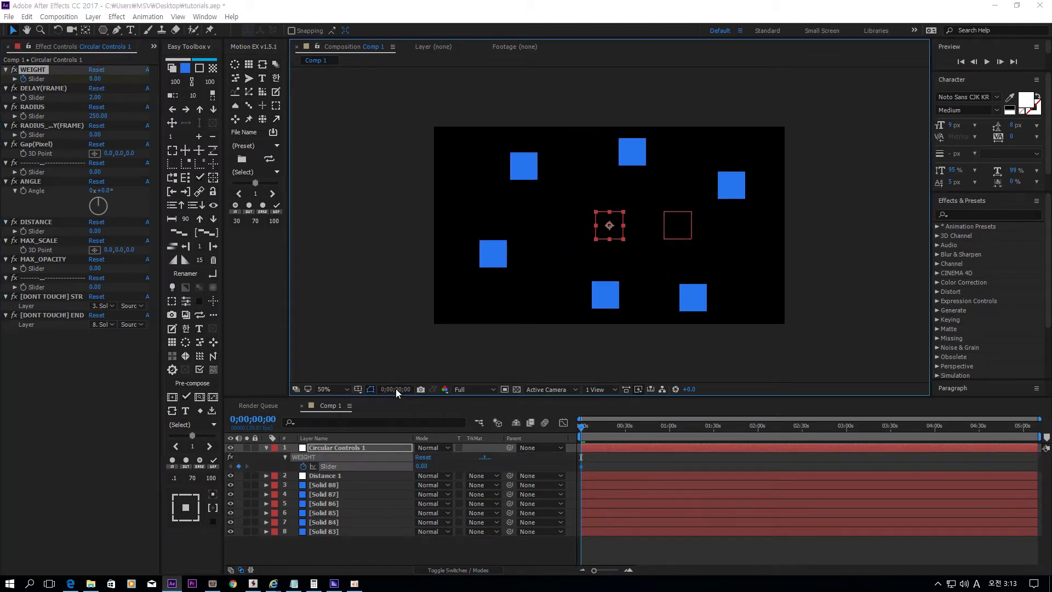
- Add a WEIGHT keyframe of 100 at 0;00;01;00
left_click(395, 389)
type("100")
key("Return")
left_click(422, 466)
type("100")
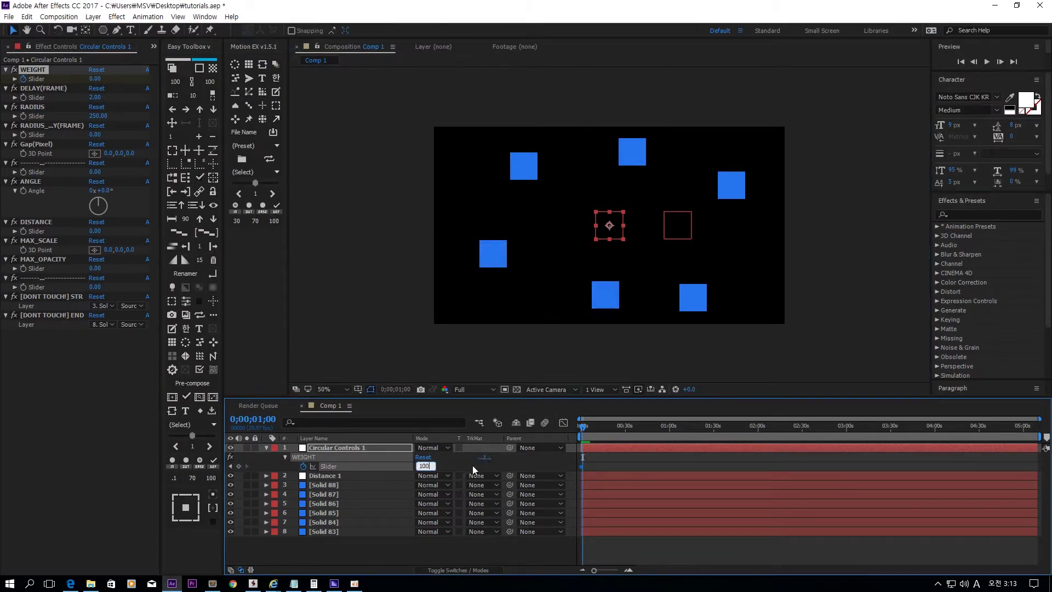
key("Return")
- Play back the WEIGHT animation from the start to check how the squares gather into the circle
key("Home")
key("equal")
key("equal")
key("equal")
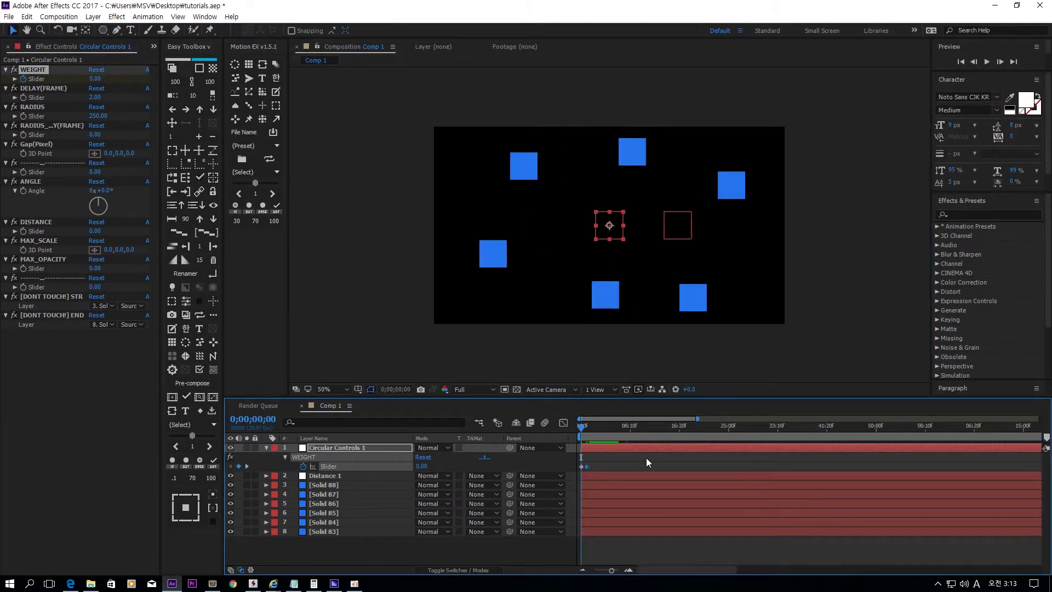
key("space")
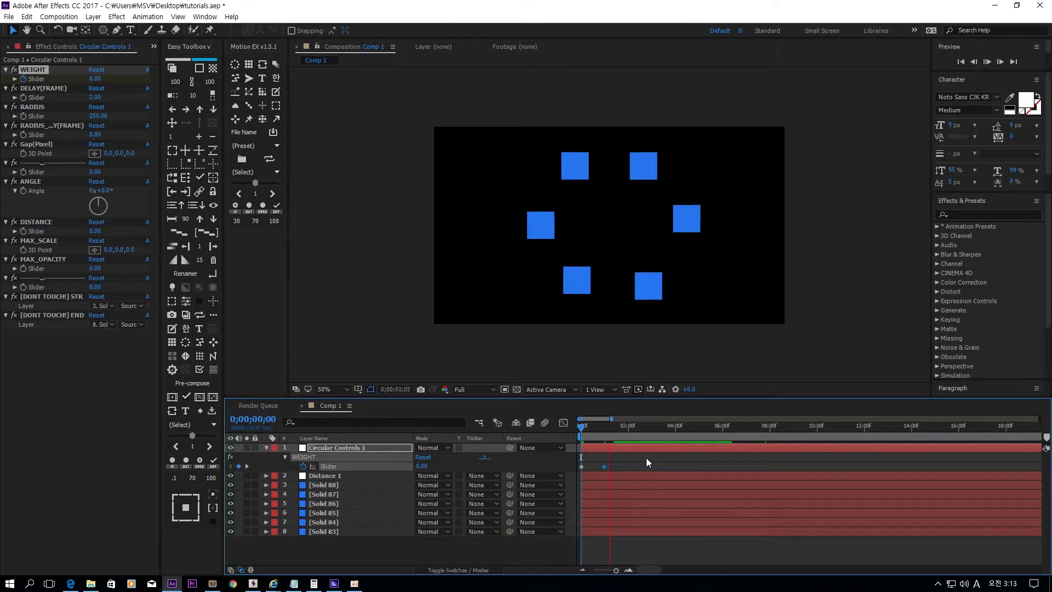
key("space")
key("space")
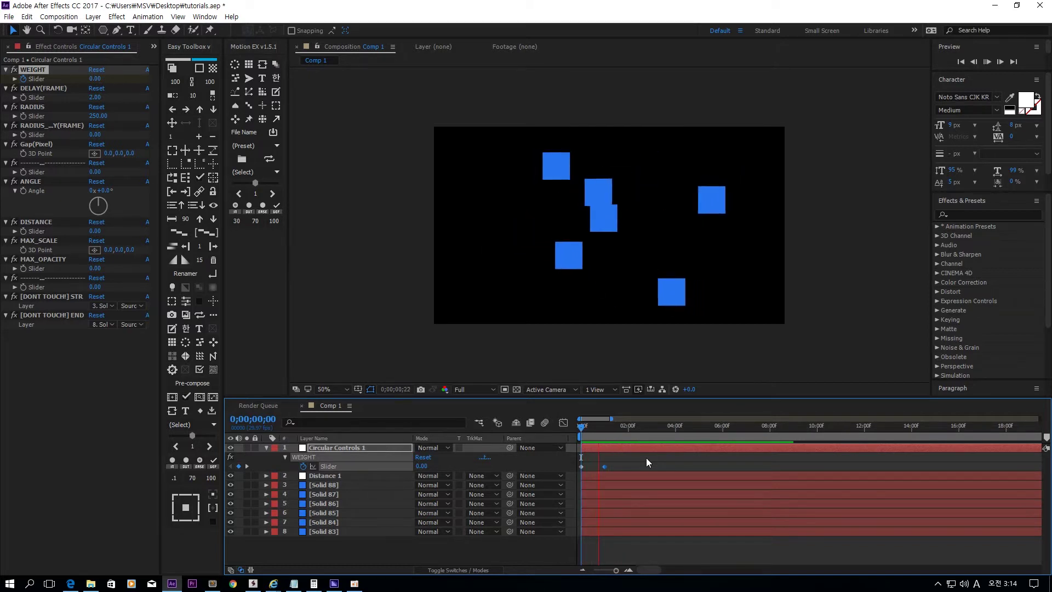
key("space")
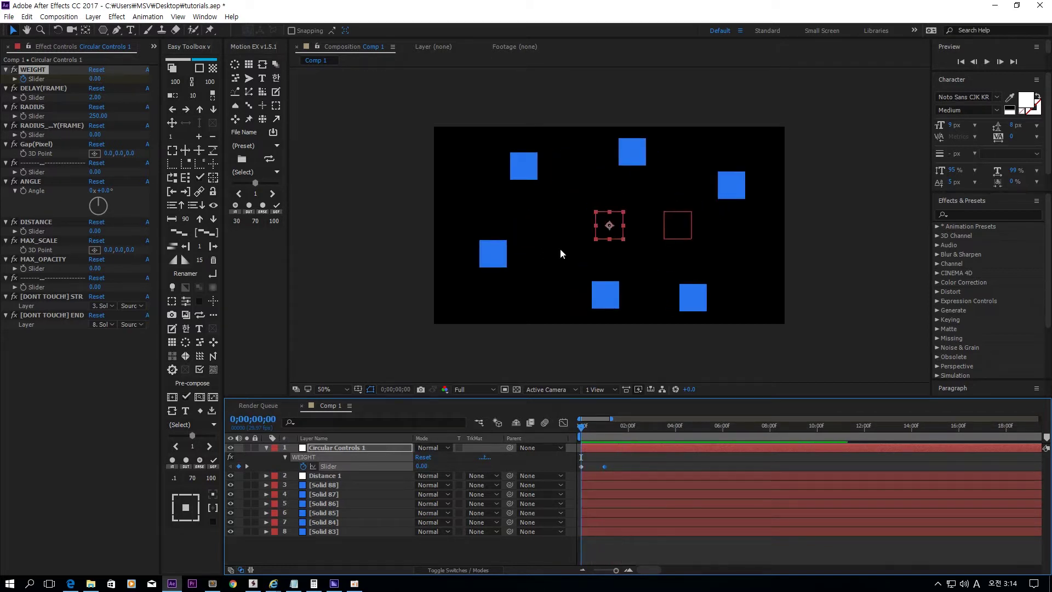
- Examine the staggered movement of the squares over the first frames and the DELAY(FRAME) control of Circular Controls 1
left_click(584, 428)
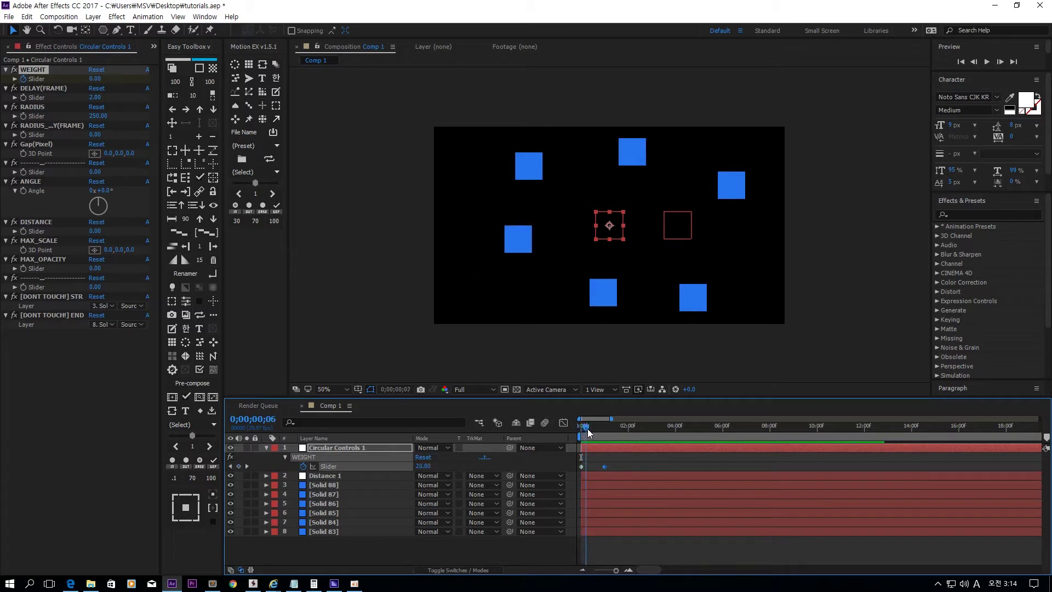
left_click(513, 251)
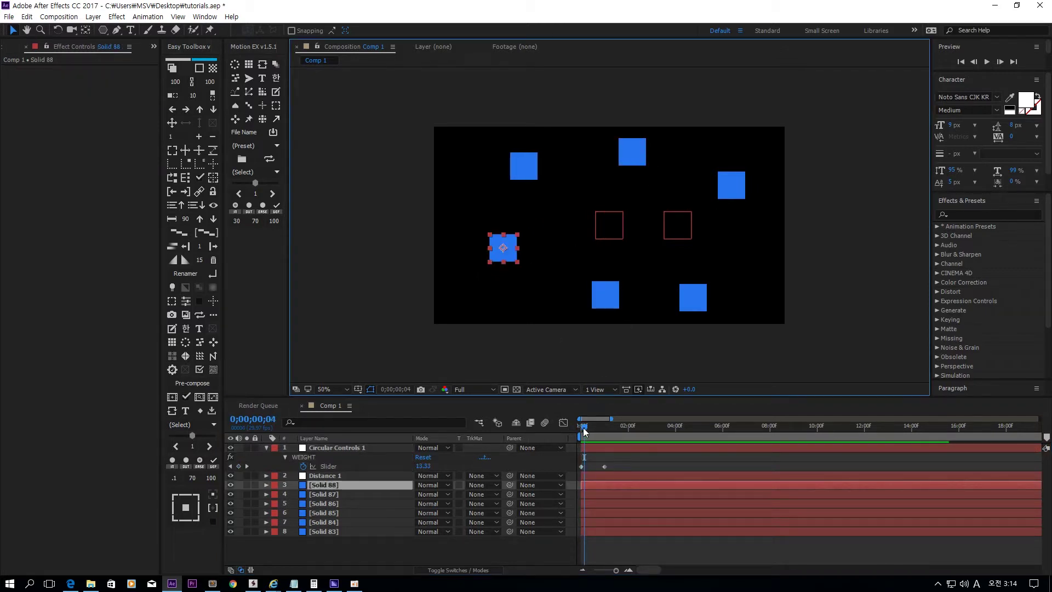
left_click_drag(583, 427, 586, 431)
left_click(360, 446)
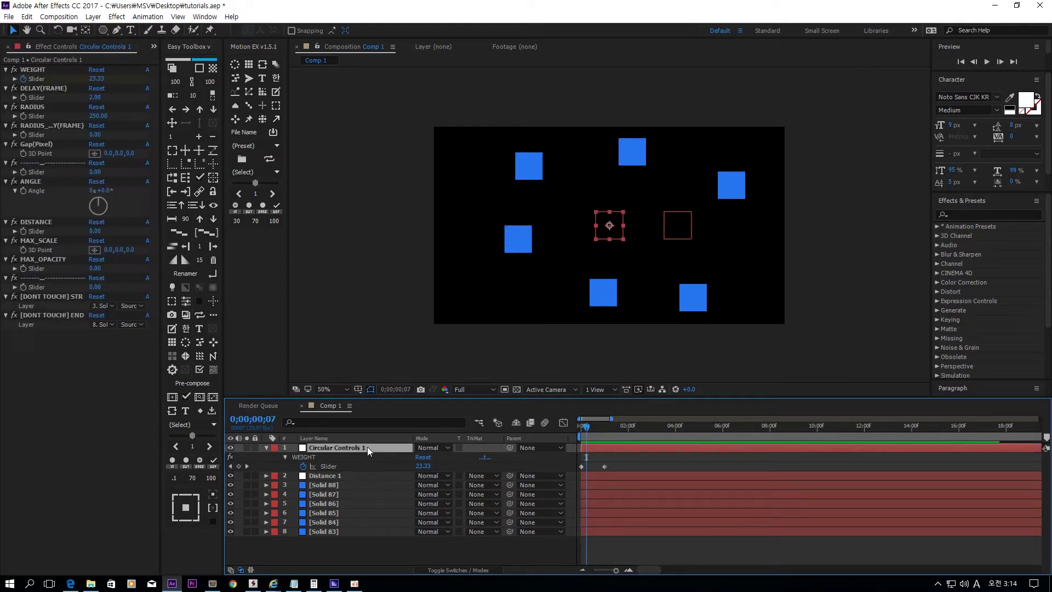
left_click(44, 89)
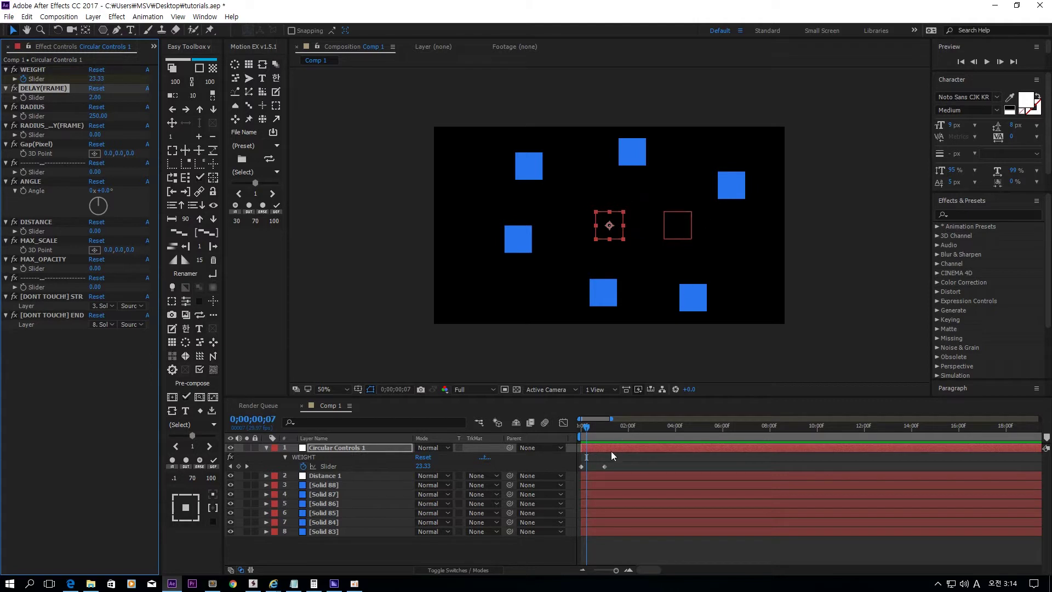
- Apply Motion EX easing to both WEIGHT keyframes and play the animation
left_click_drag(613, 456, 576, 475)
left_click(256, 221)
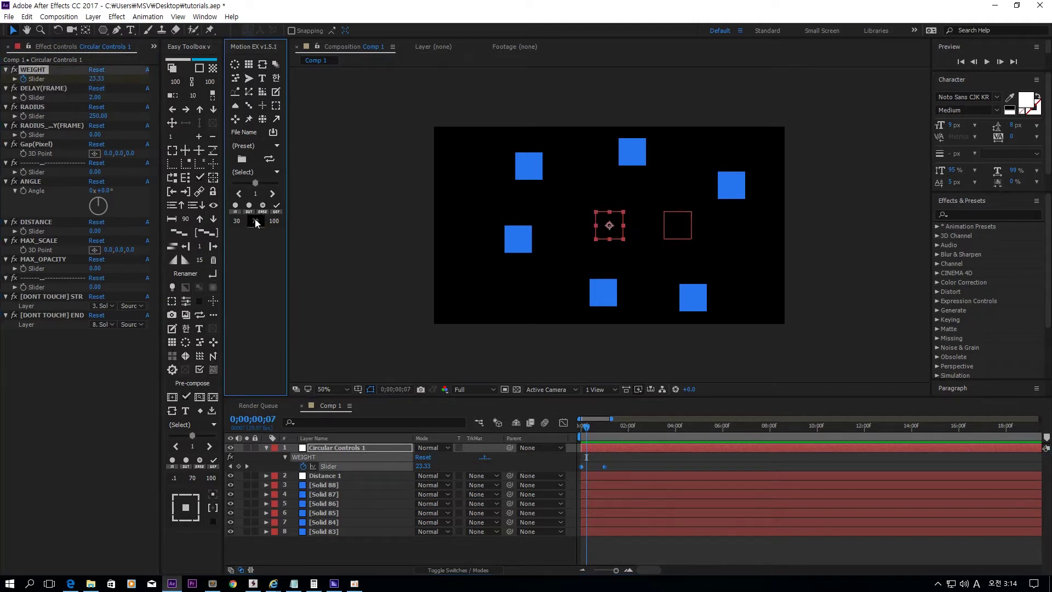
key("space")
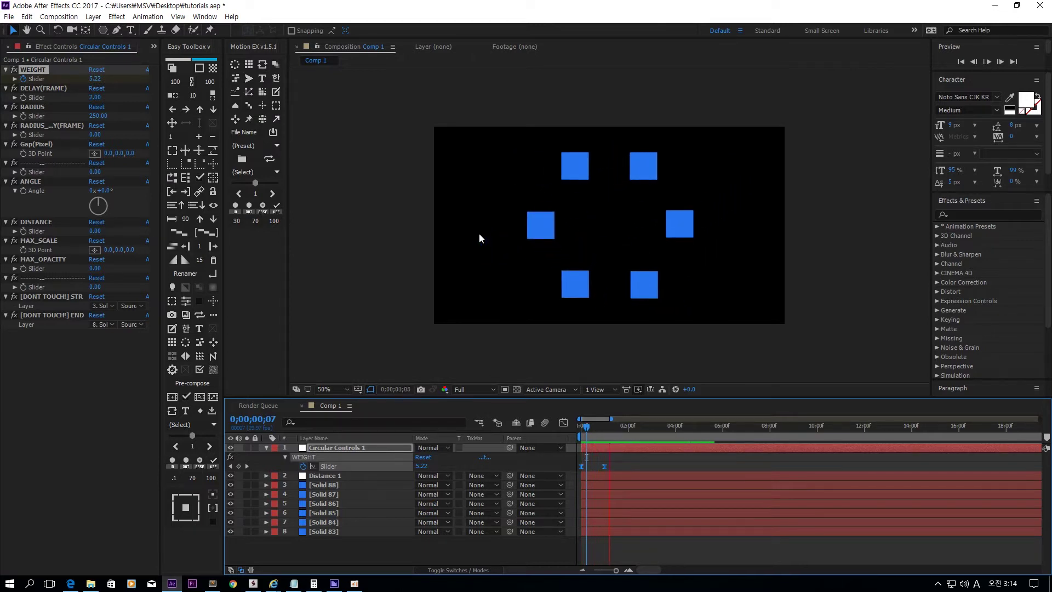
- Set DELAY(FRAME) of Circular Controls 1 to 10 and play back the WEIGHT animation
left_click_drag(95, 97, 125, 101)
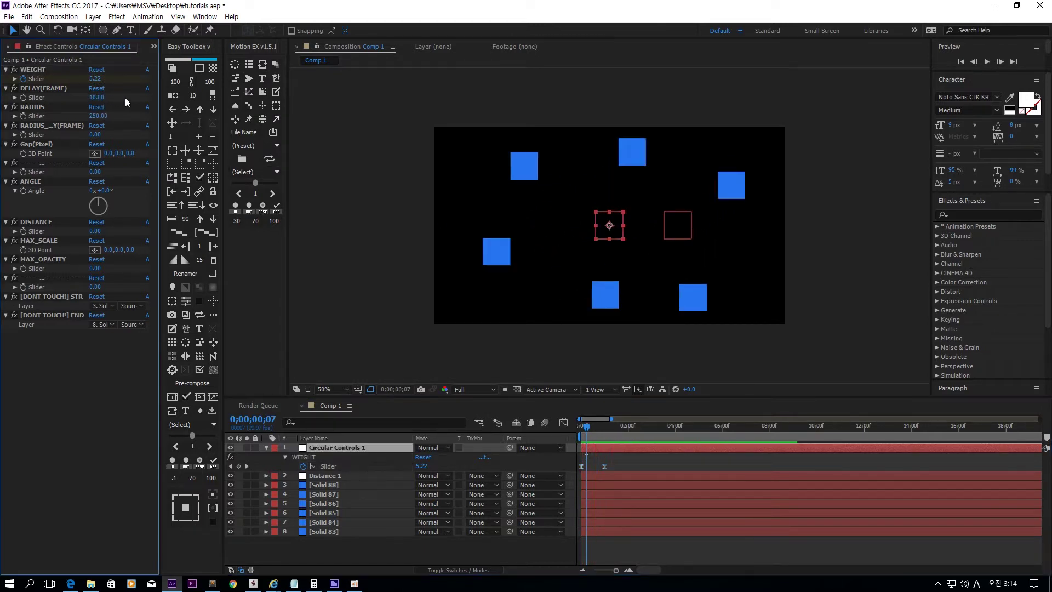
key("space")
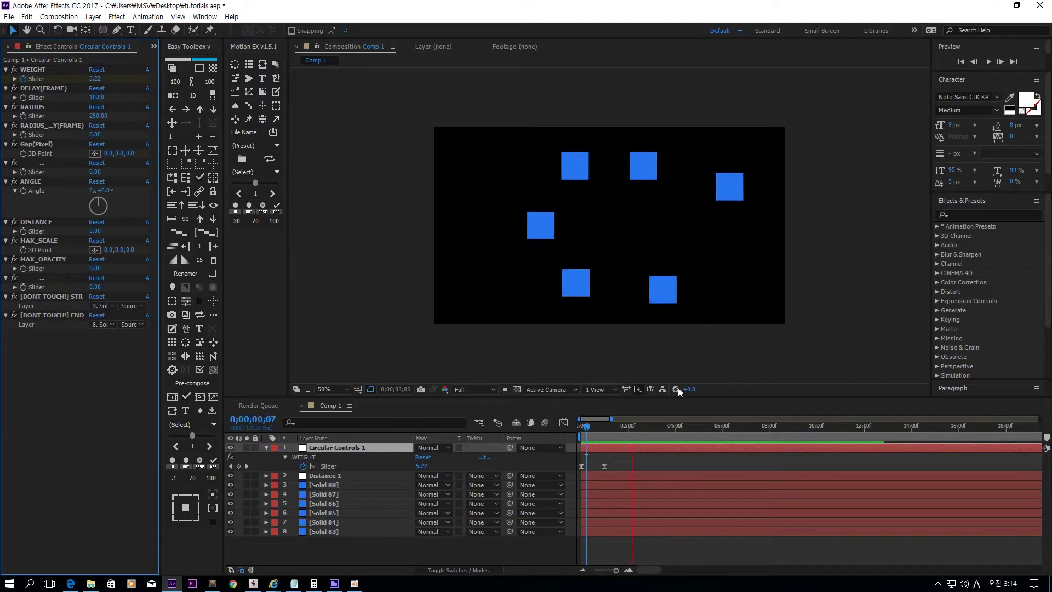
left_click(613, 432)
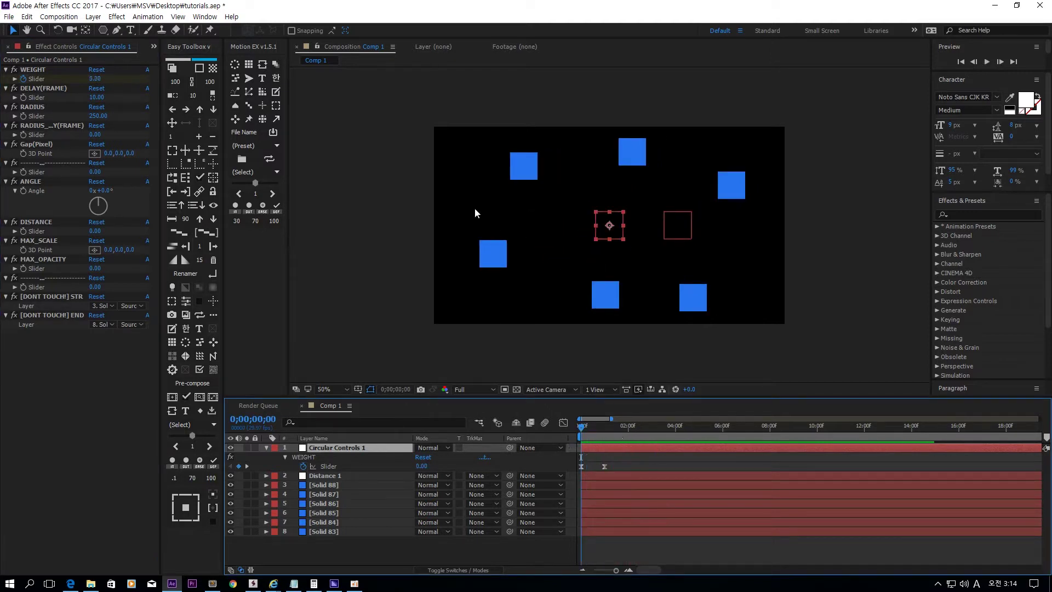
- Scatter three of the blue squares to new starting positions at the first frame and play back how they gather
left_click_drag(524, 166, 564, 260)
left_click_drag(630, 153, 443, 178)
left_click_drag(732, 176, 741, 207)
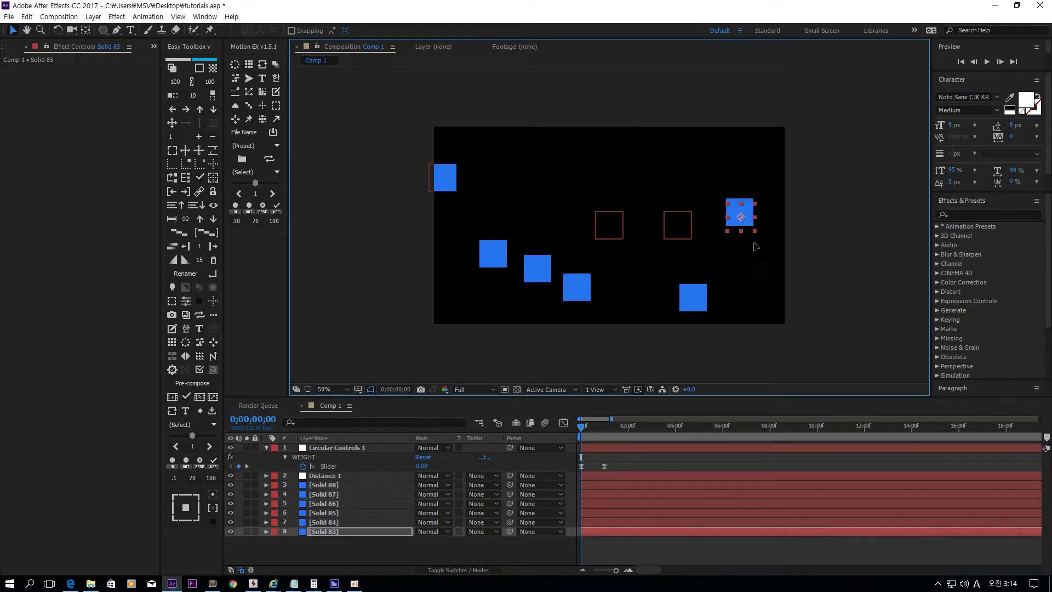
left_click(789, 288)
key("space")
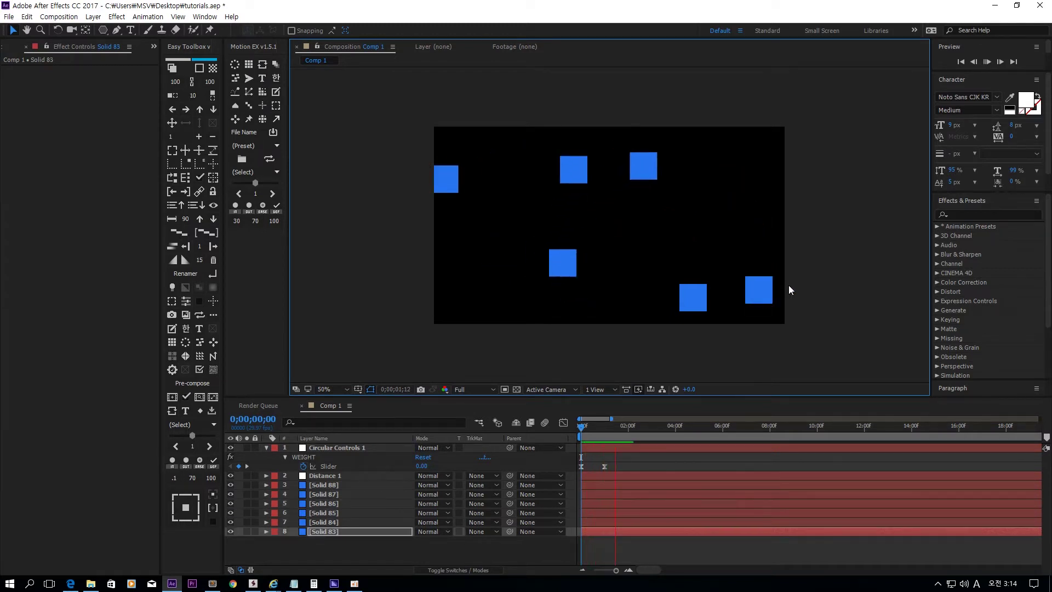
left_click(623, 442)
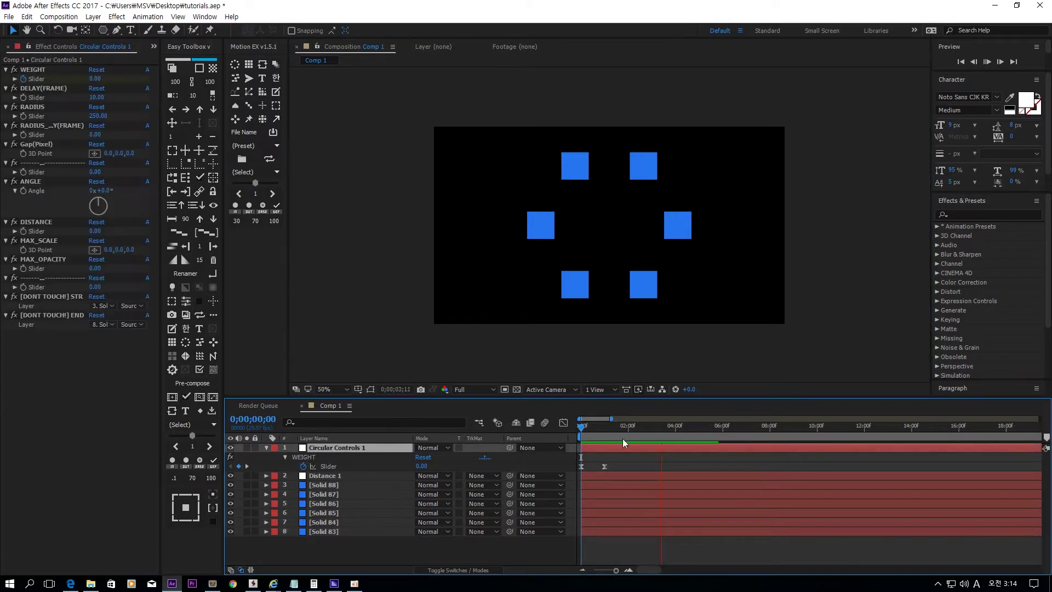
- Go to 0;00;03;07 and turn all layers into 3D layers
left_click_drag(591, 429, 657, 435)
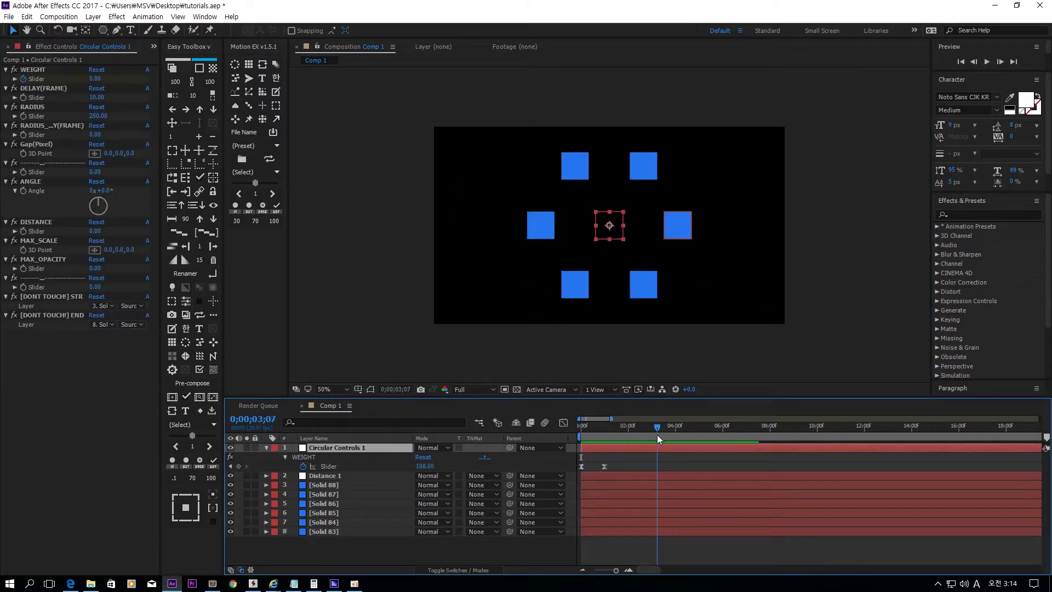
left_click(475, 570)
key("ctrl+a")
left_click(475, 448)
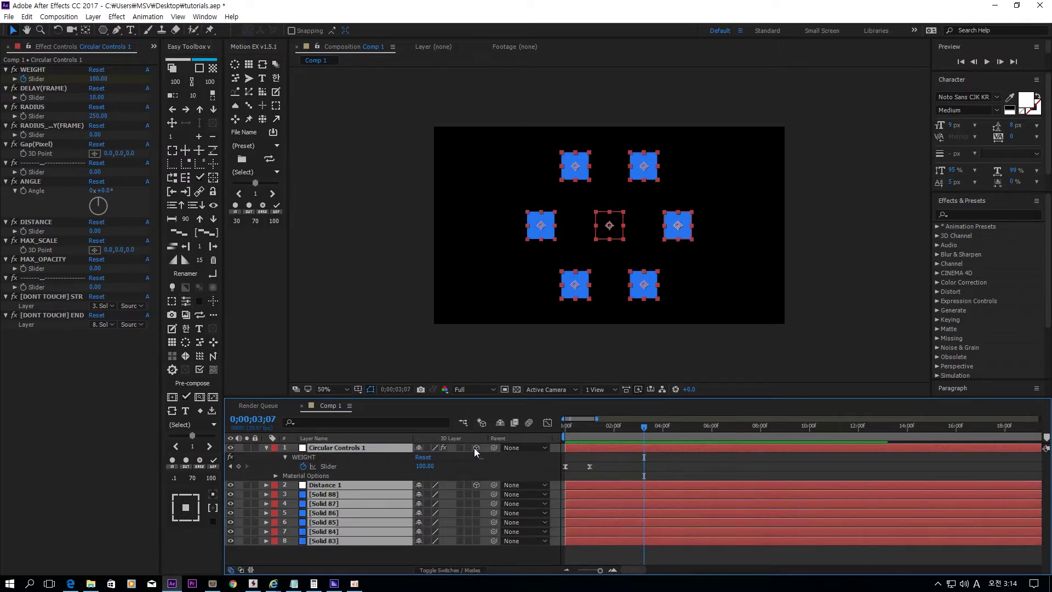
left_click(541, 466)
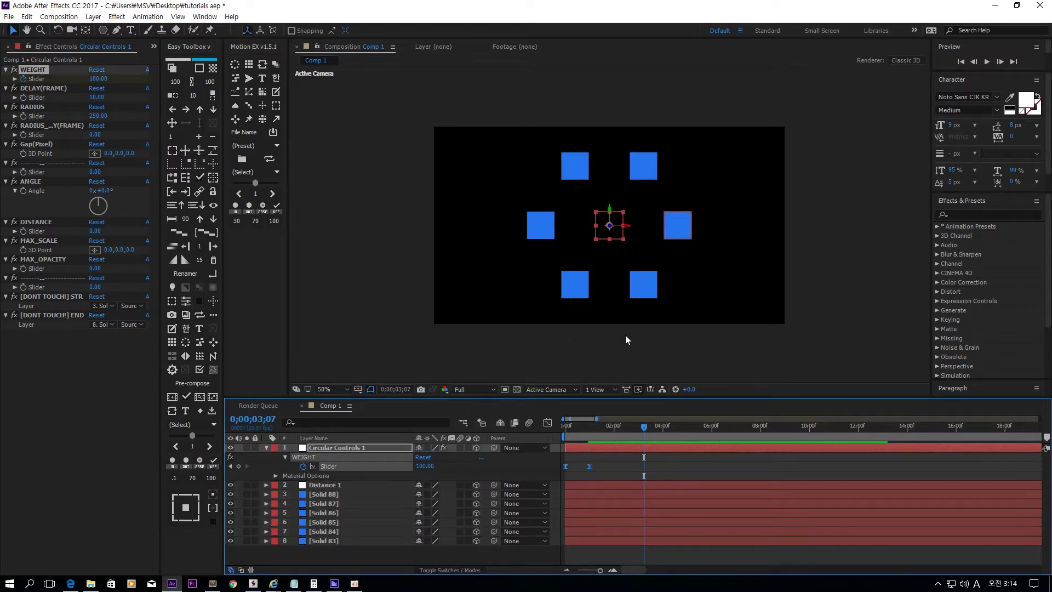
- Try rotating the Circular Controls 1 null freely in 3D, and undo the rotation
key("w")
mouse_move(619, 226)
left_mouse_down()
mouse_move(615, 240)
mouse_move(602, 219)
mouse_move(614, 235)
left_mouse_up()
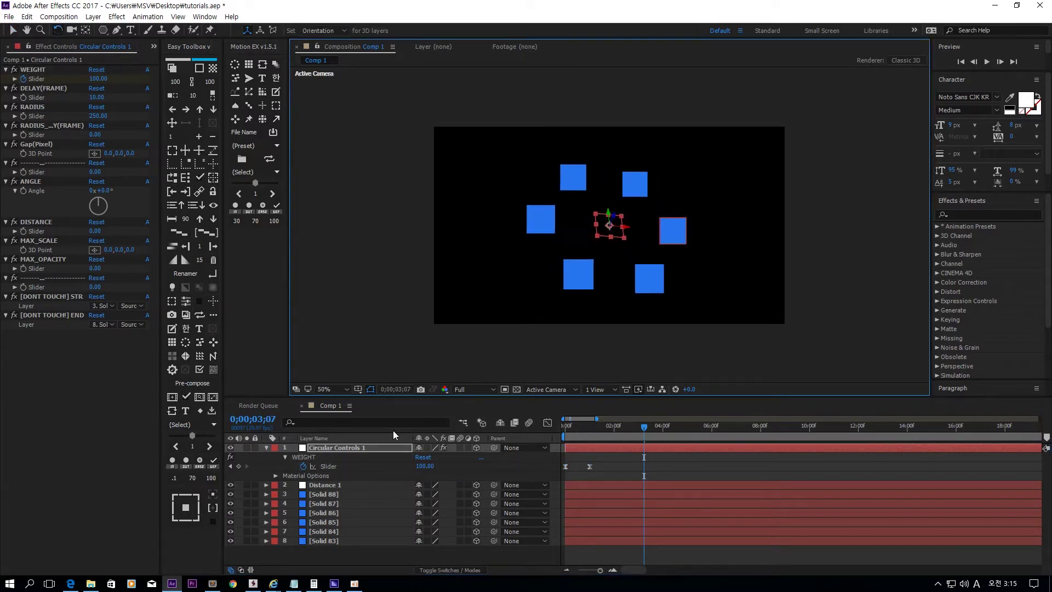
key("ctrl+z")
- Move the Circular Controls 1 null slightly downward in the composition
left_click(363, 449)
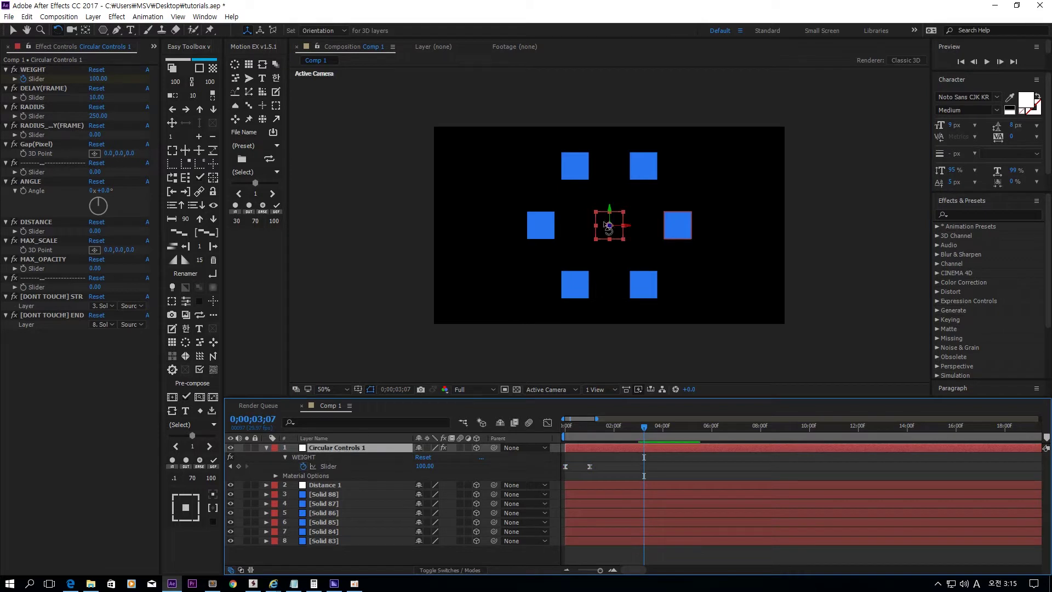
key("v")
mouse_move(607, 226)
left_mouse_down()
mouse_move(472, 178)
mouse_move(733, 223)
mouse_move(555, 227)
mouse_move(688, 234)
mouse_move(580, 235)
mouse_move(608, 229)
left_mouse_up()
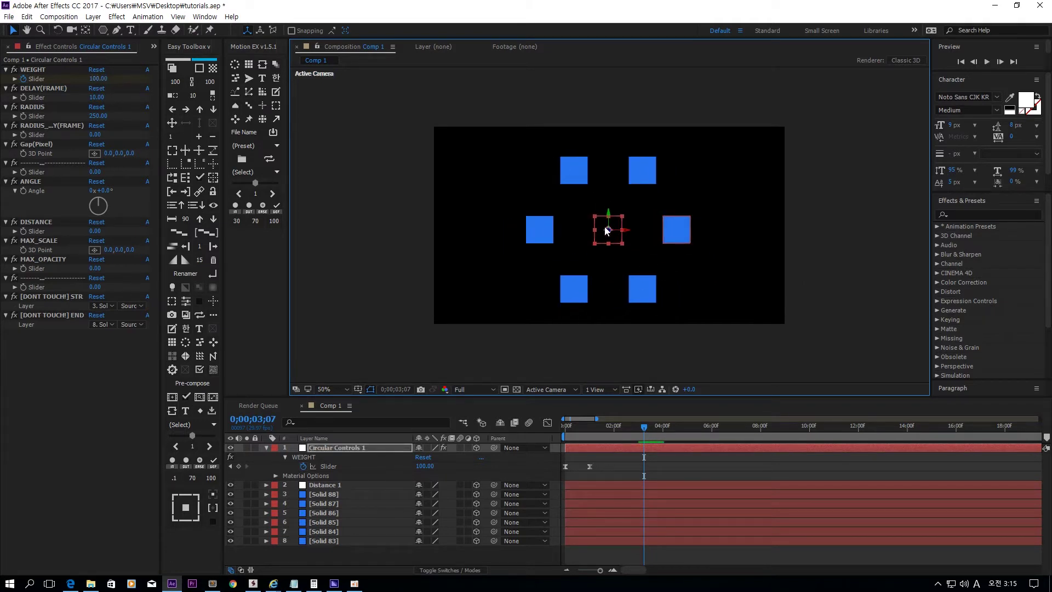
- Try moving and rotating the control null further, and undo these transformations
left_click_drag(604, 225, 615, 202)
left_click_drag(672, 232, 604, 234)
key("w")
key("ctrl+z")
key("ctrl+z")
key("ctrl+z")
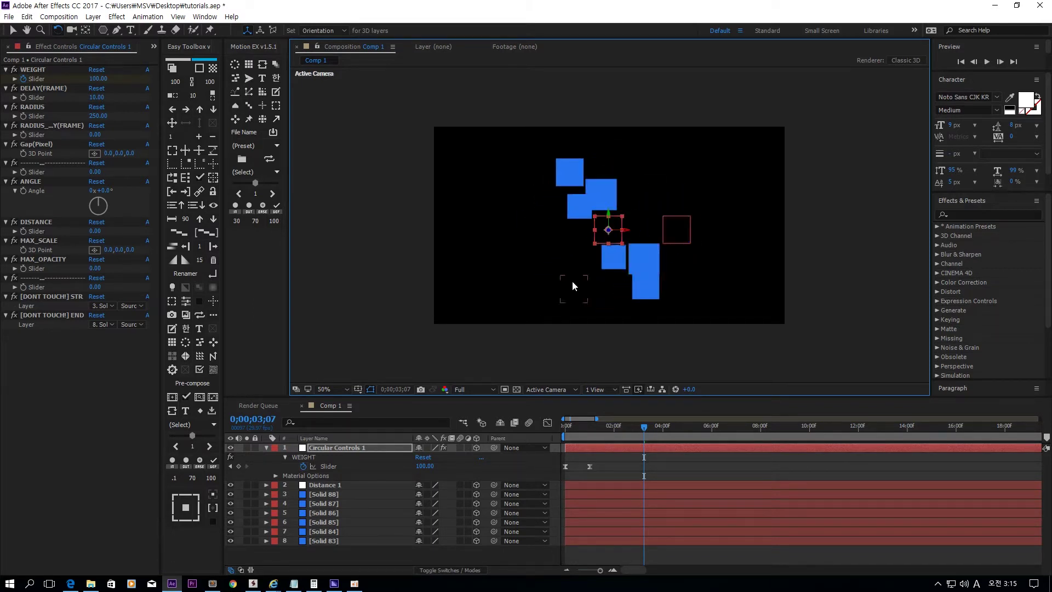
- Reveal the rotation properties of Circular Controls 1 and set its X Rotation to 91°
key("r")
left_click_drag(427, 467, 469, 464)
left_click_drag(427, 466, 483, 466)
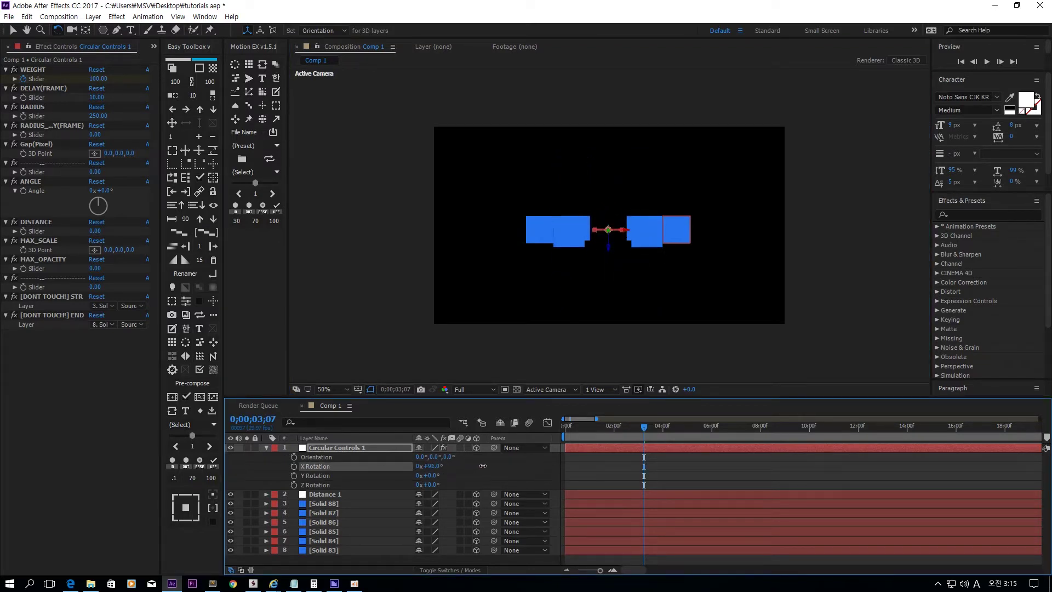
- Preview the tilted circle animation from Custom View 3, starting at the first frame, and return to 0;00;03;07
key("space")
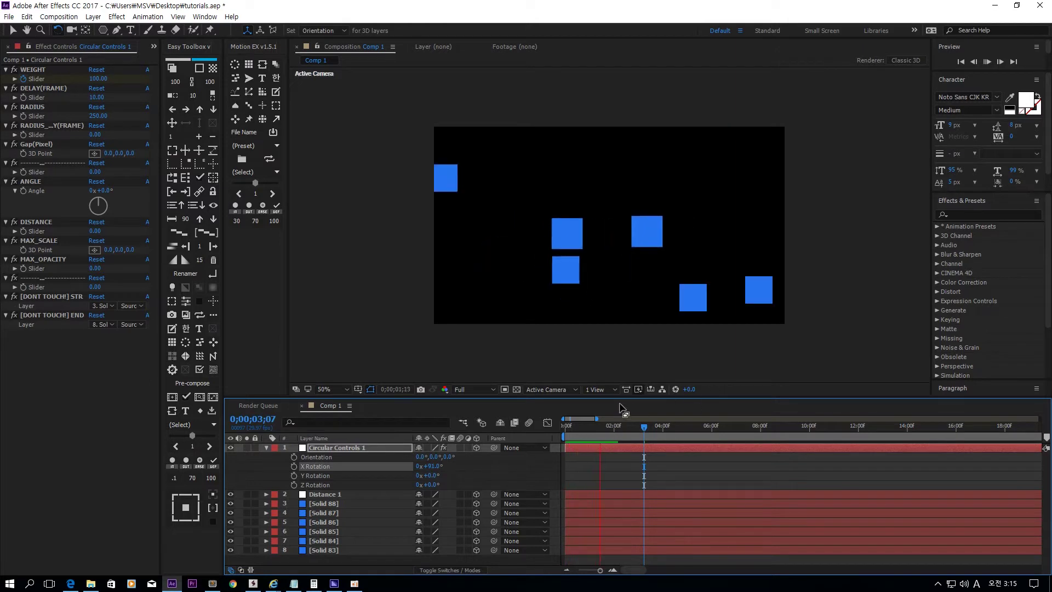
left_click(547, 389)
left_click(566, 517)
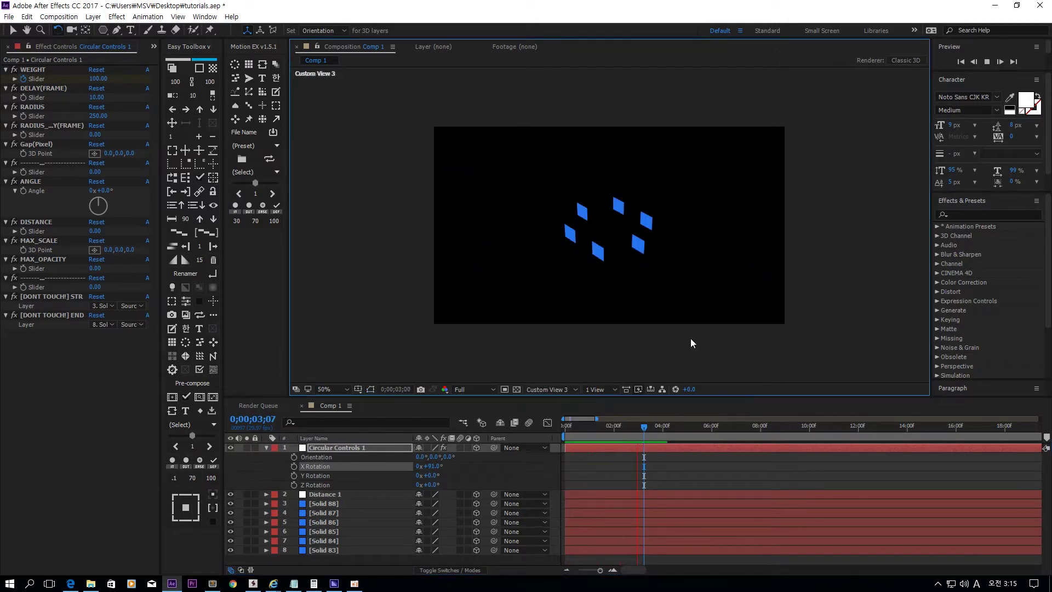
left_click(542, 438)
key("space")
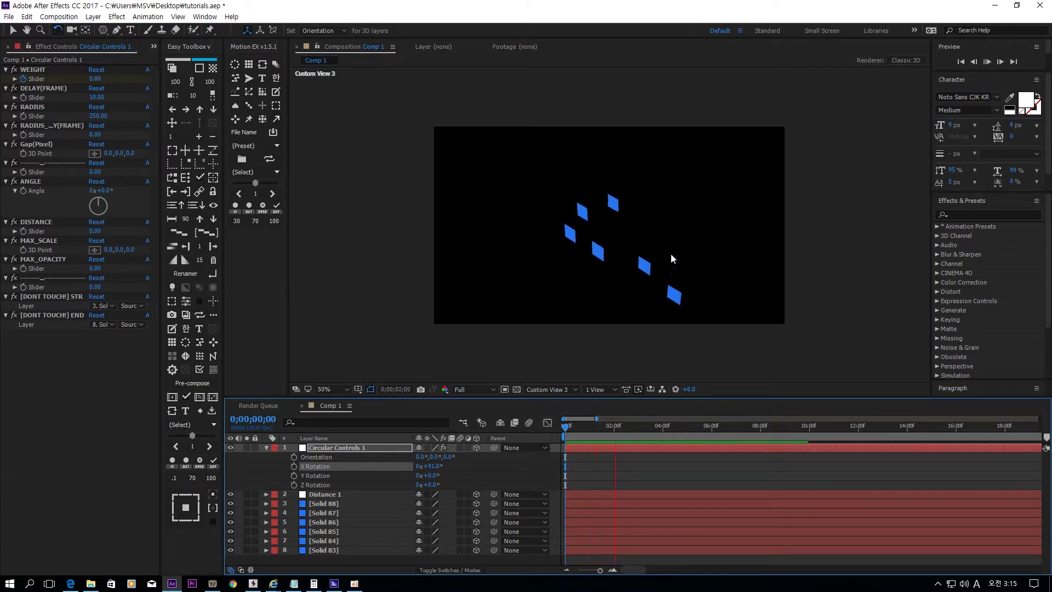
left_click(643, 428)
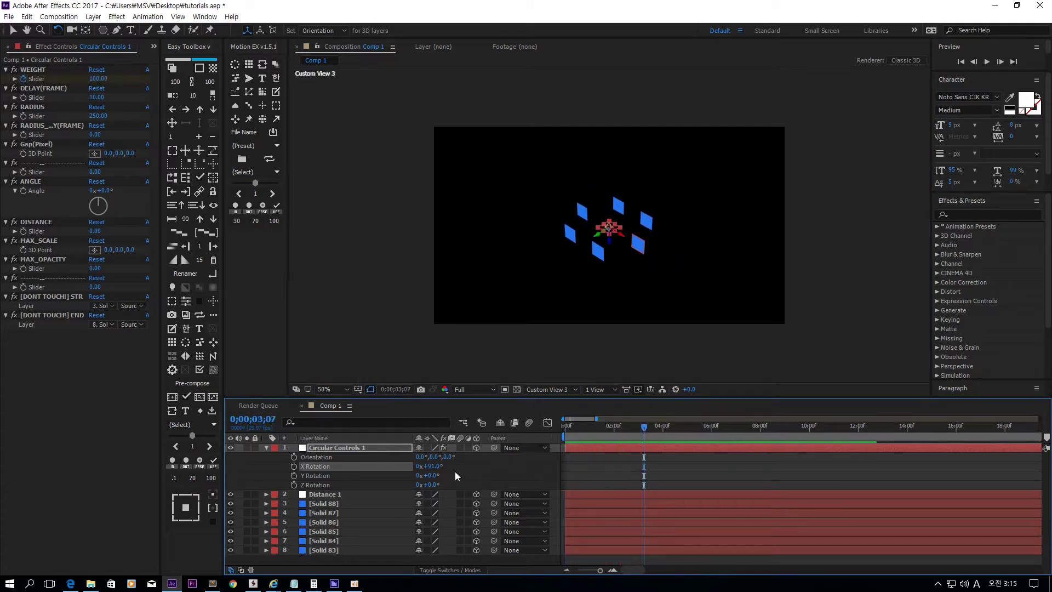
- Try tilting the circle with Y Rotation 77° and Z Rotation 19° on Circular Controls 1
left_click(350, 485)
left_click_drag(432, 485, 550, 406)
key("ctrl+z")
- Return the view to Active Camera and undo the X, Y and Z rotations of Circular Controls 1
left_click(547, 389)
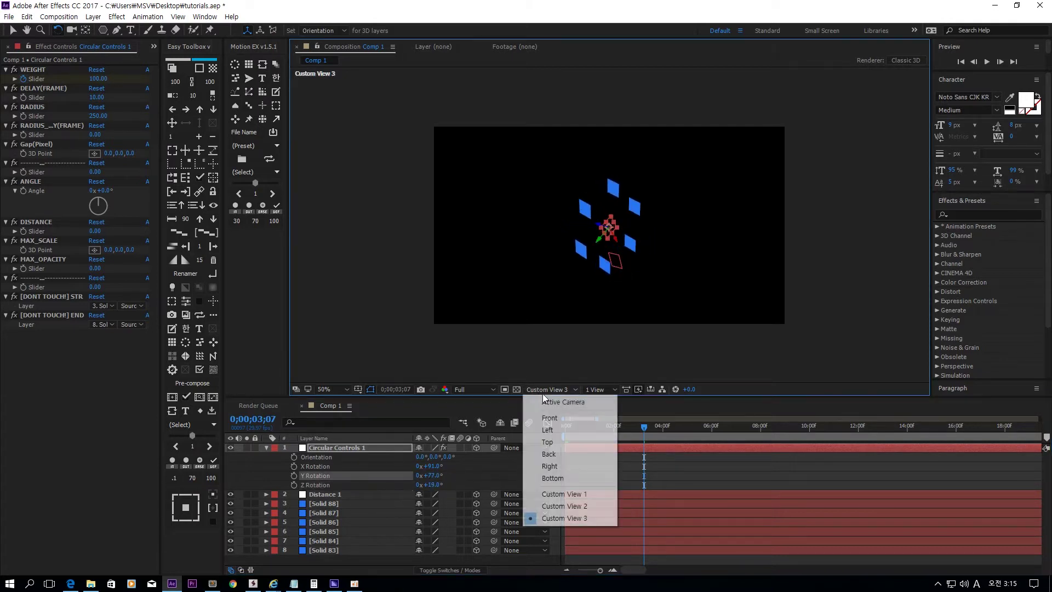
left_click(551, 404)
key("ctrl+z")
key("ctrl+z")
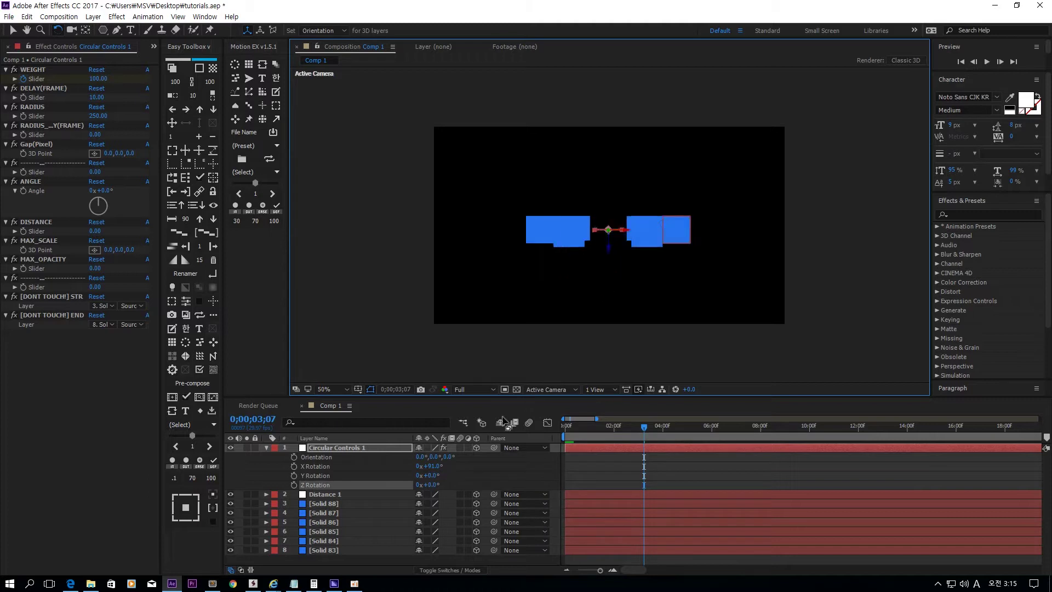
key("ctrl+z")
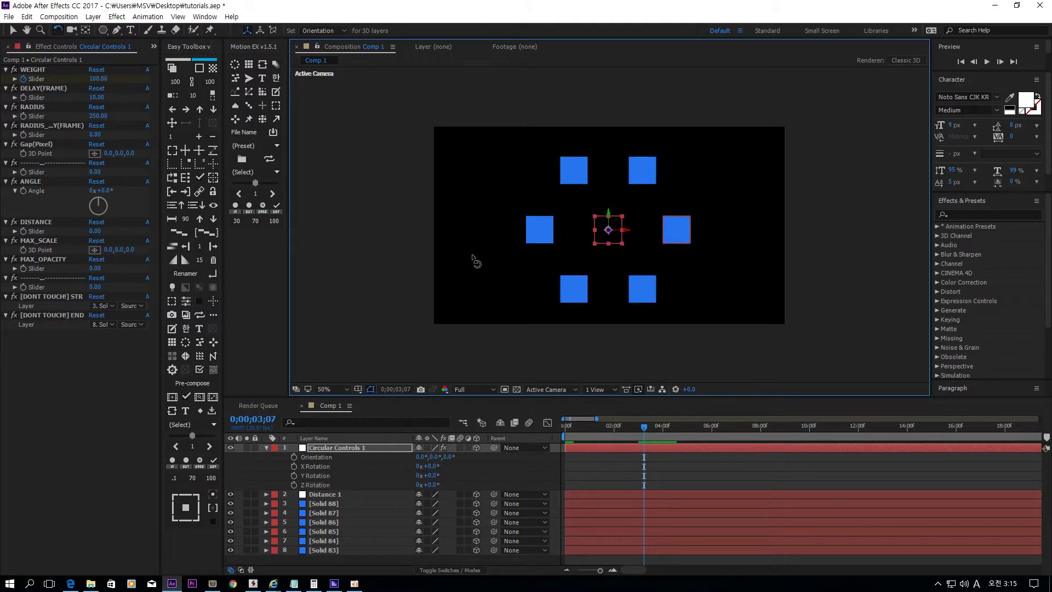
- Try widening the circle by raising the RADIUS value of Circular Controls 1
left_click(44, 107)
left_click_drag(96, 116, 122, 163)
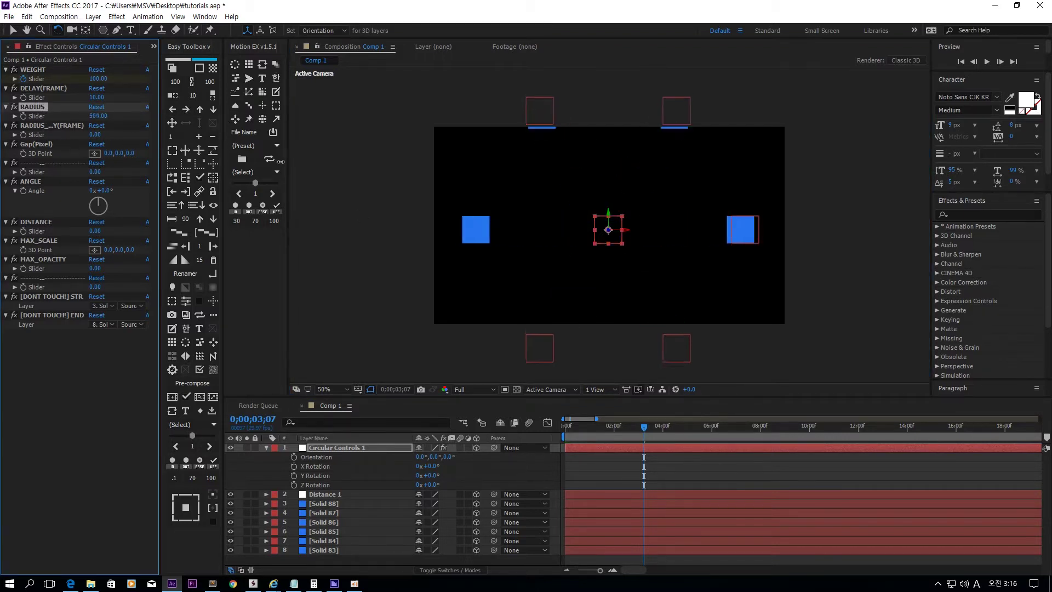
- Add a RADIUS keyframe of 250 at 0;00;04;00 and reveal the keyframed properties of Circular Controls 1
left_click(605, 426)
left_click_drag(606, 432, 663, 441)
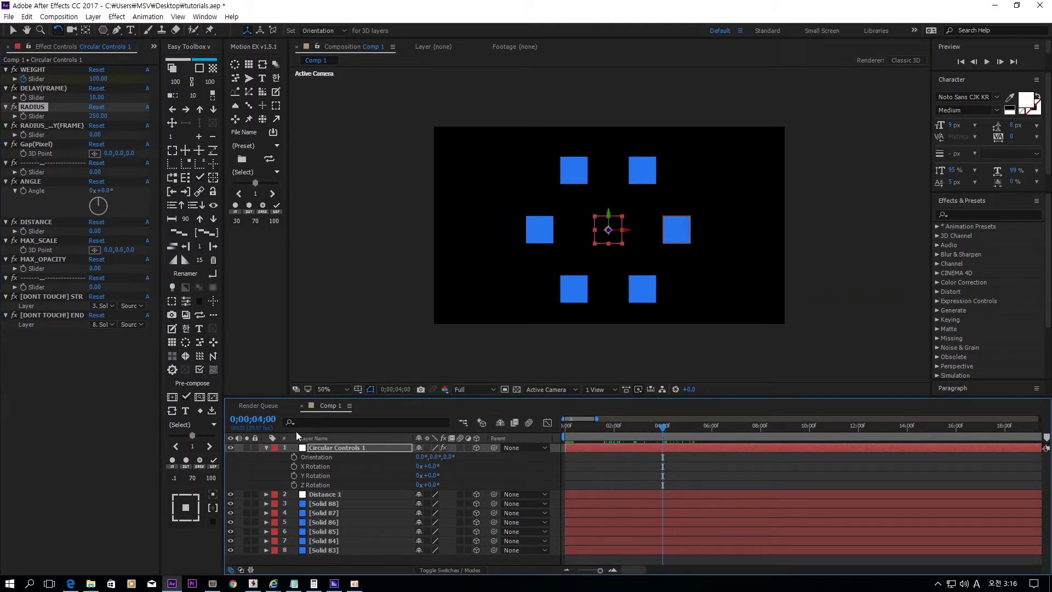
left_click(25, 118)
key("u")
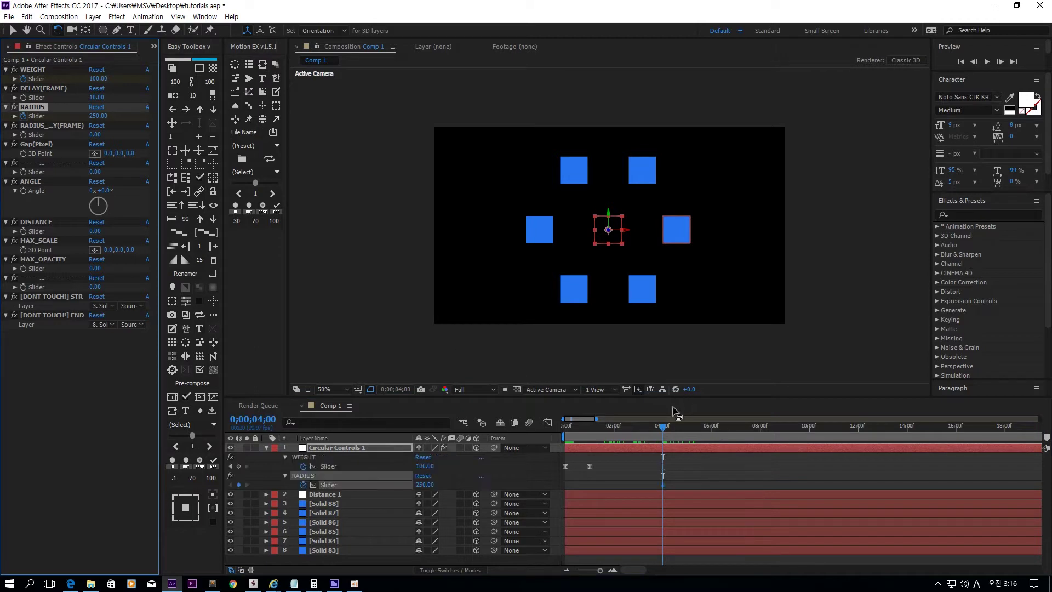
- Add a RADIUS keyframe of 152 at 0;00;06;00 and ease both RADIUS keyframes
left_click_drag(678, 428, 712, 433)
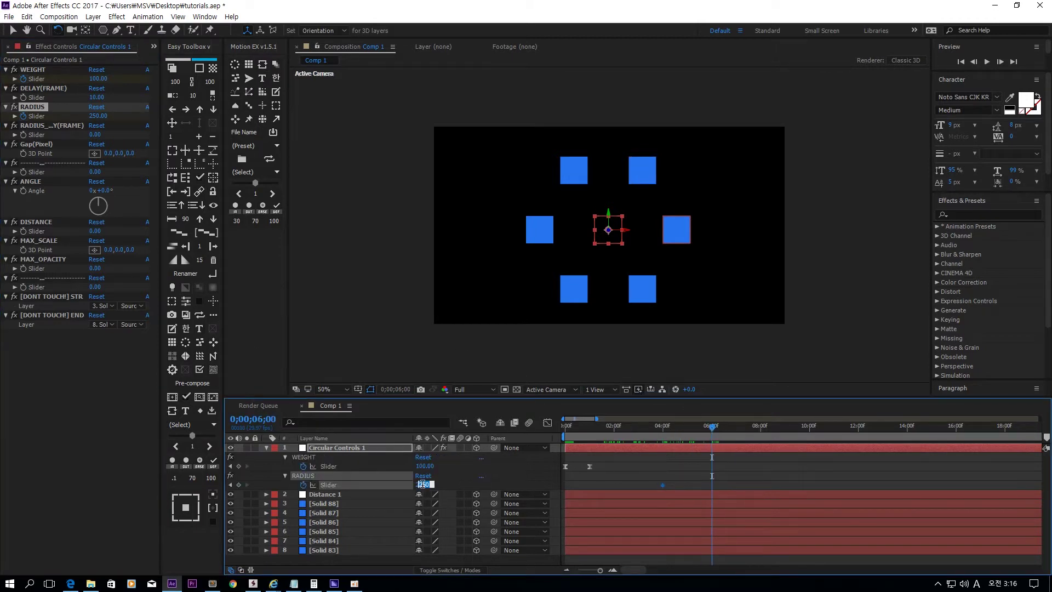
left_click(438, 488)
mouse_move(438, 486)
left_mouse_down()
mouse_move(422, 485)
mouse_move(412, 394)
left_mouse_up()
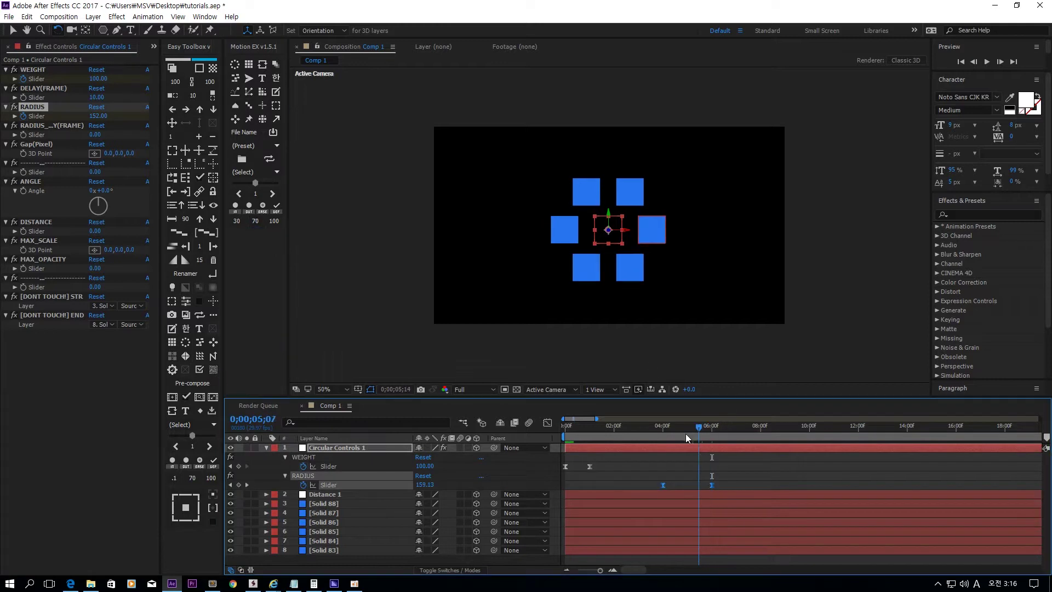
- Start the work area at 0;00;04;00, preview the shrinking circle and go to 0;00;05;18
left_click_drag(685, 433, 666, 438)
left_click(761, 463)
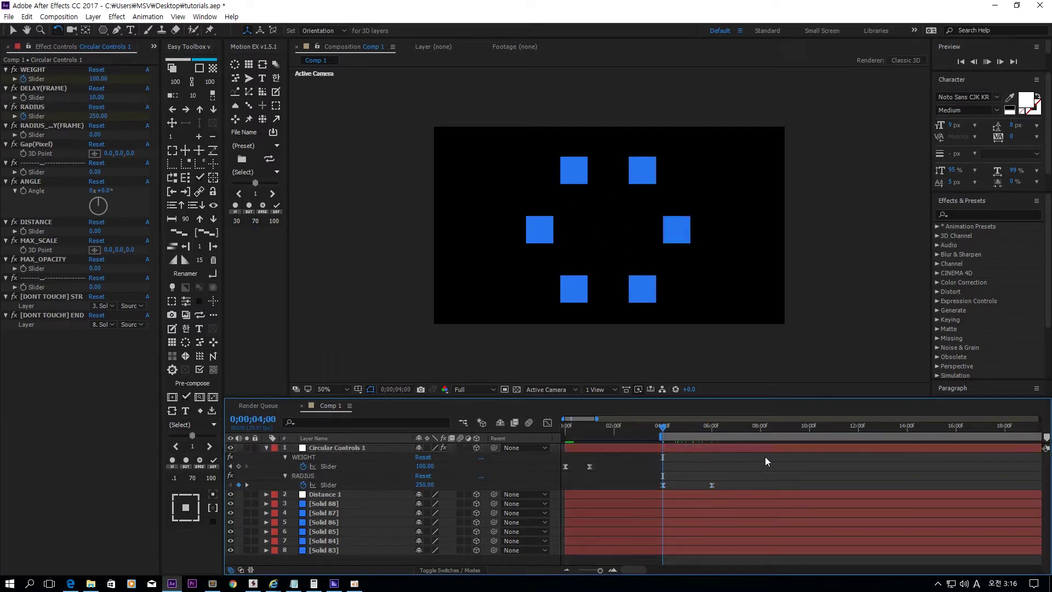
key("space")
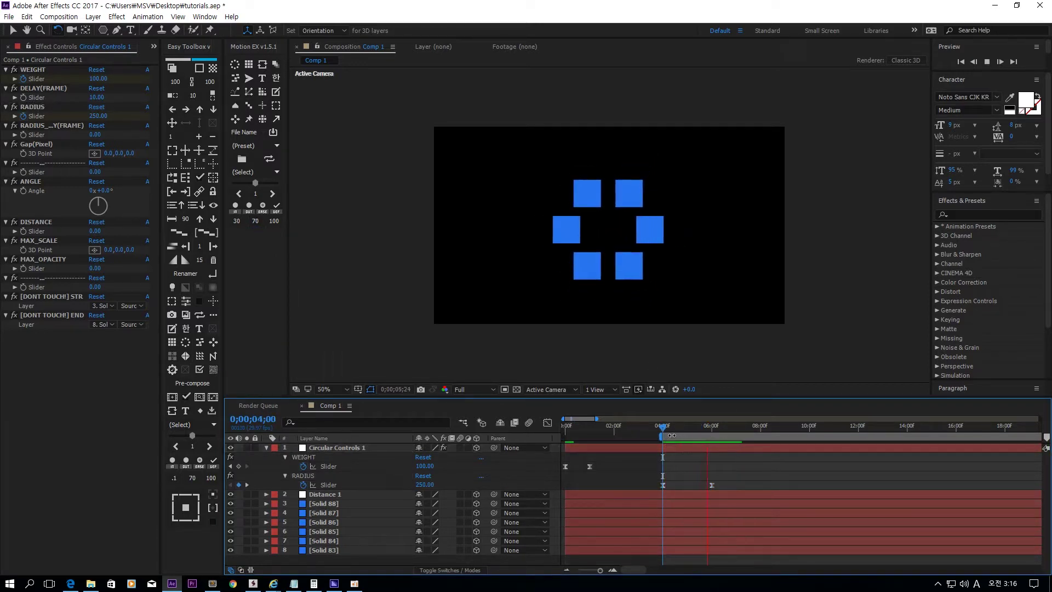
left_click_drag(672, 432, 702, 436)
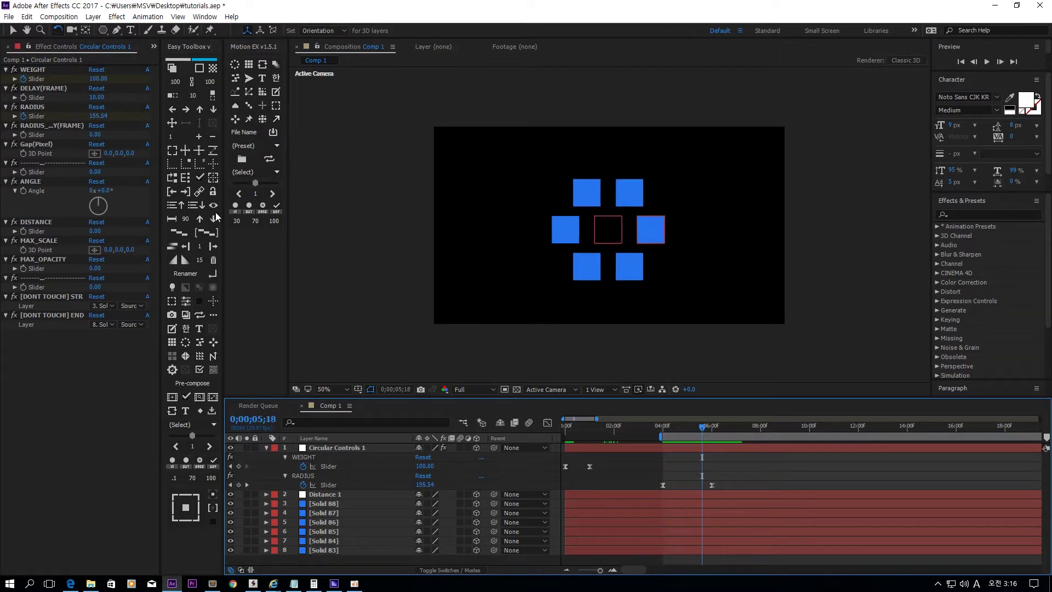
- Widen the effect controls, set RADIUS_DELAY(FRAME) to 5 and play back the radius animation
left_click(111, 130)
left_click_drag(159, 130, 197, 128)
left_click(123, 136)
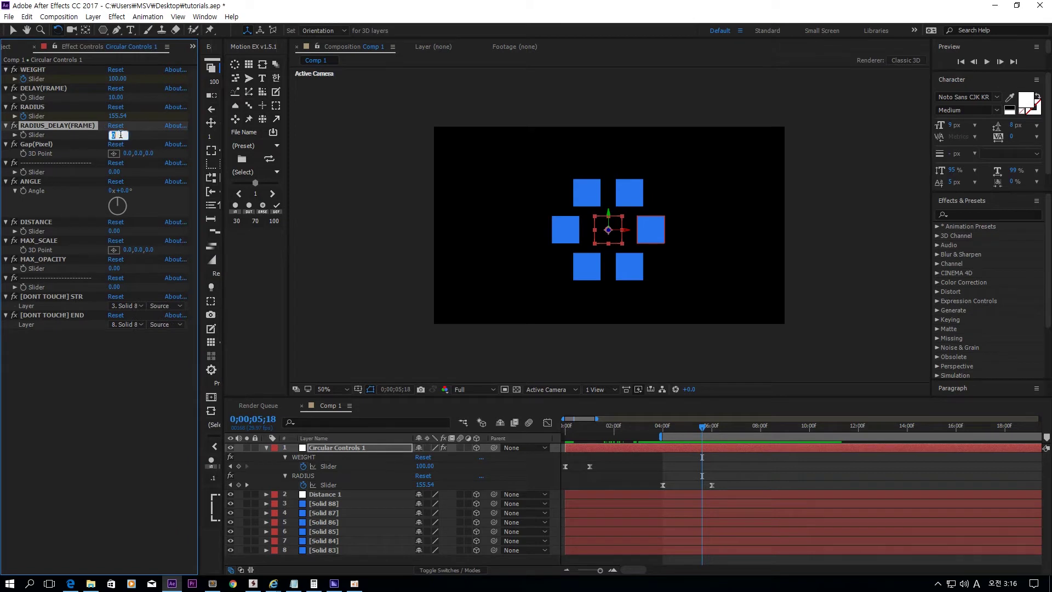
type("5")
key("Return")
key("space")
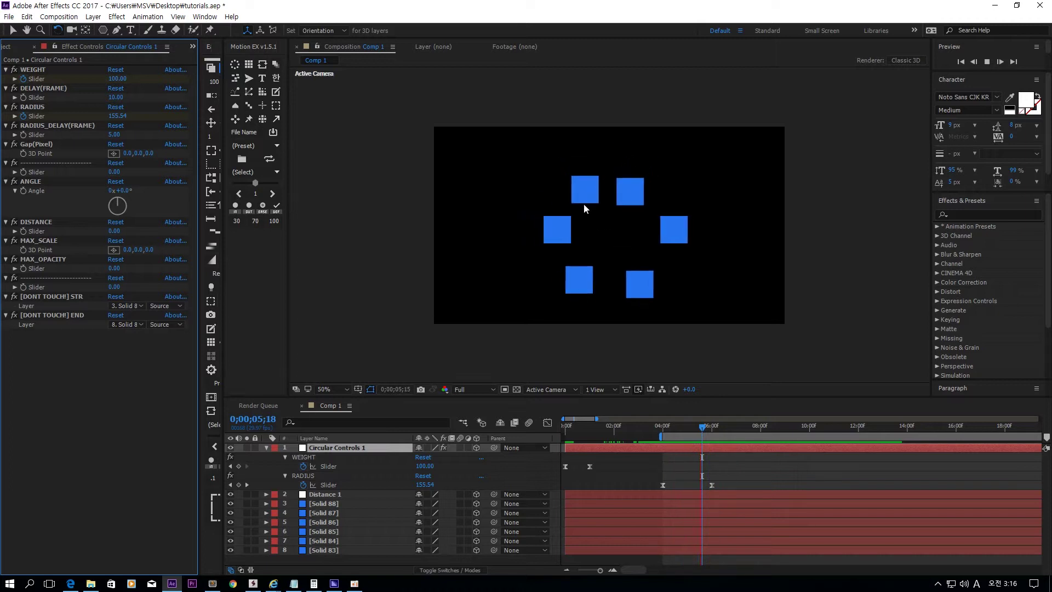
key("space")
key("space")
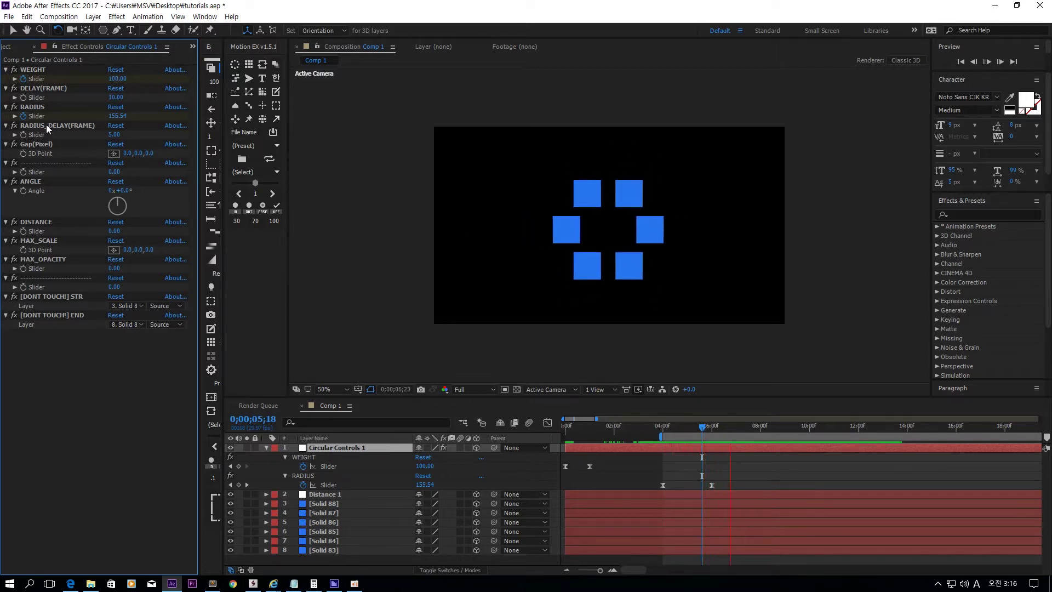
- Stop the radius preview, select the Gap(Pixel) control and move the current time to 0;00;08;05
left_click(165, 128)
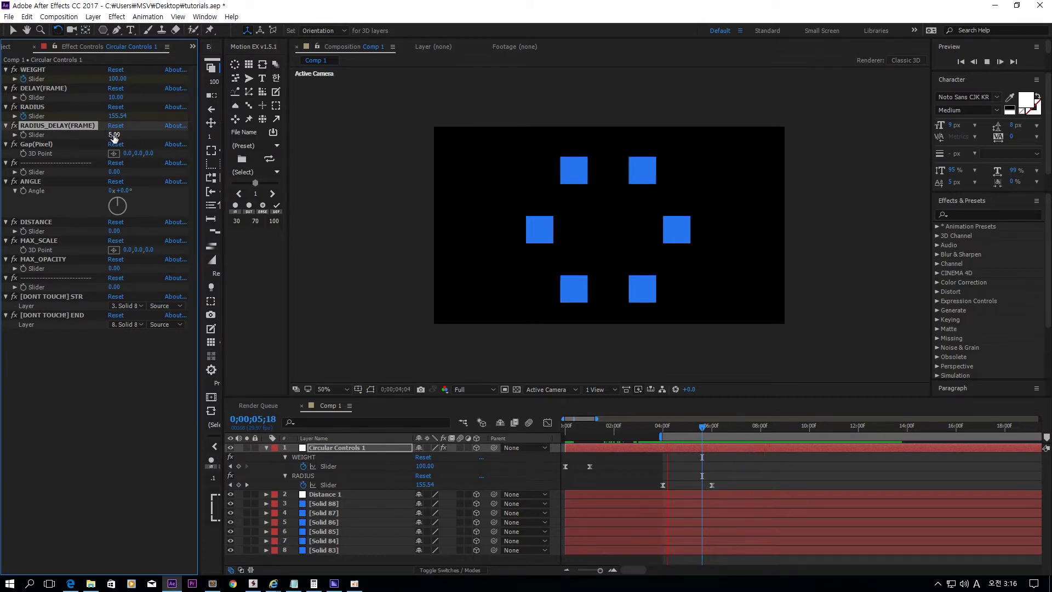
key("space")
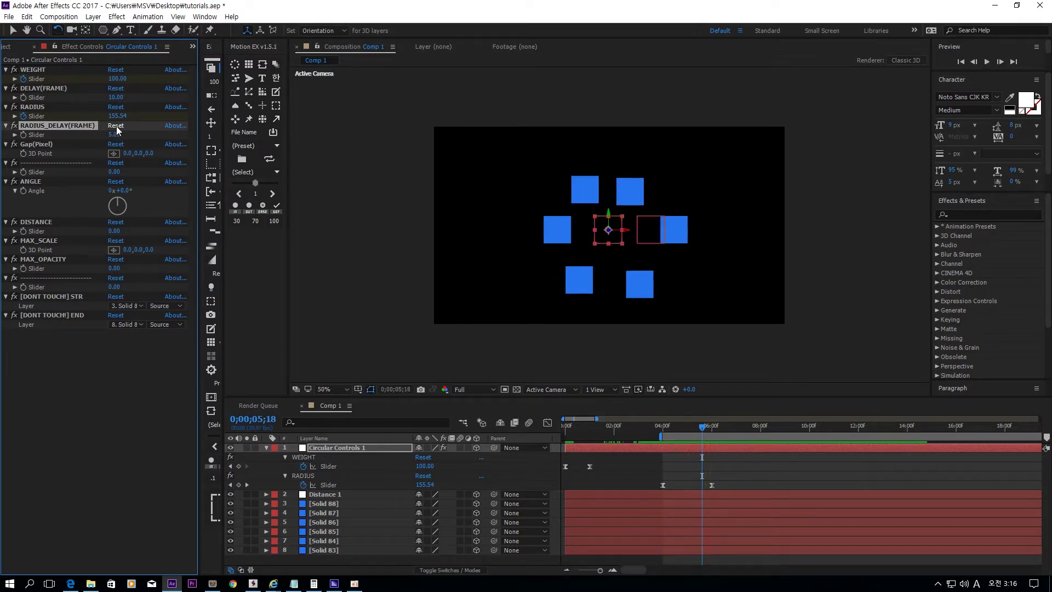
left_click(43, 146)
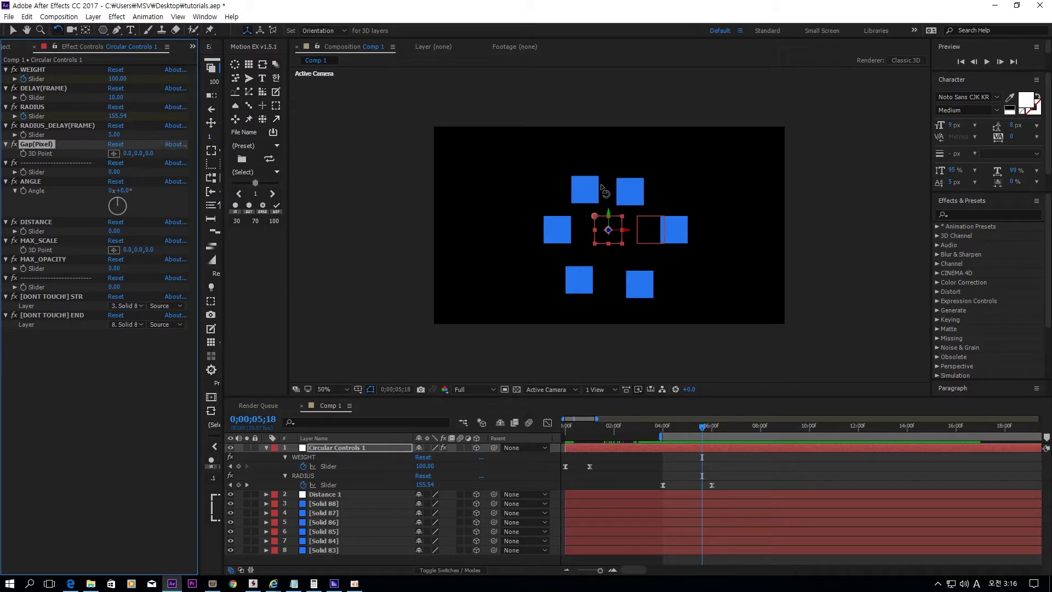
left_click_drag(722, 428, 764, 427)
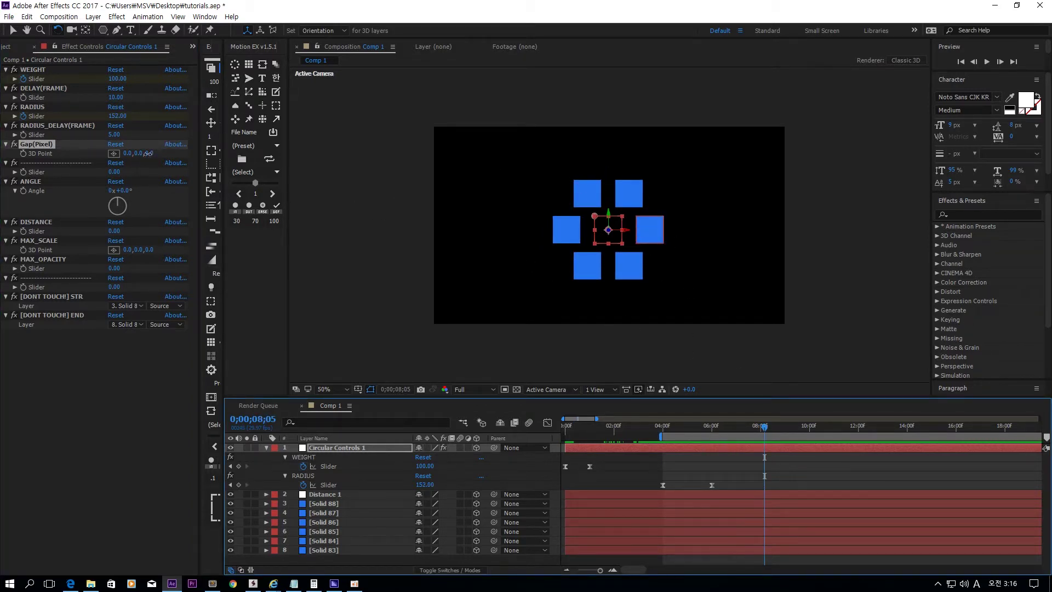
- Try Gap(Pixel) Z values such as 481 and 352, inspecting the solids from Custom View 3, and reset the gap
left_click_drag(148, 154, 576, 192)
left_click(551, 389)
left_click(587, 519)
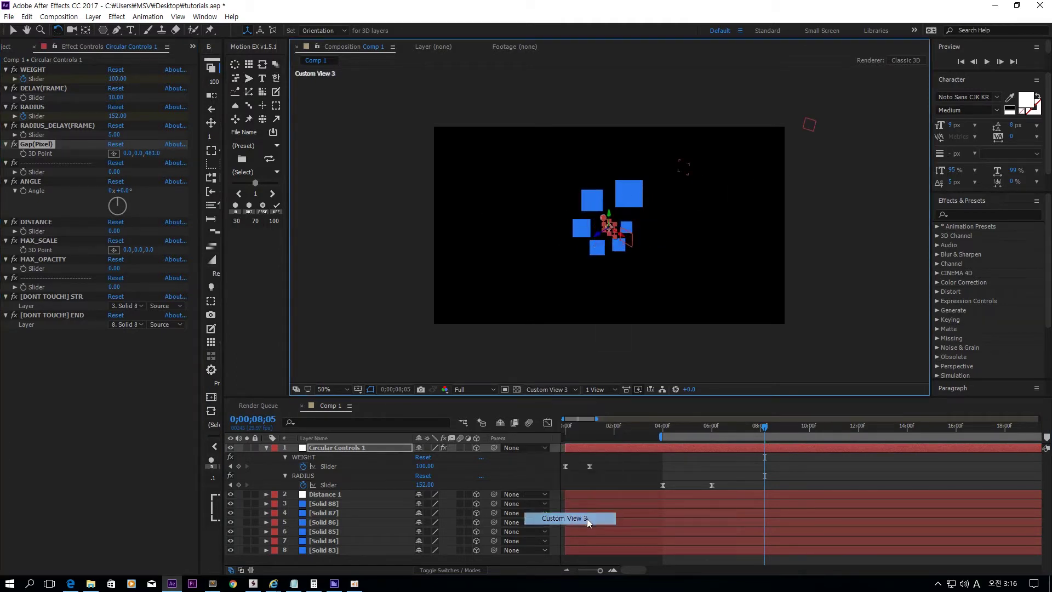
left_click_drag(148, 153, 649, 454)
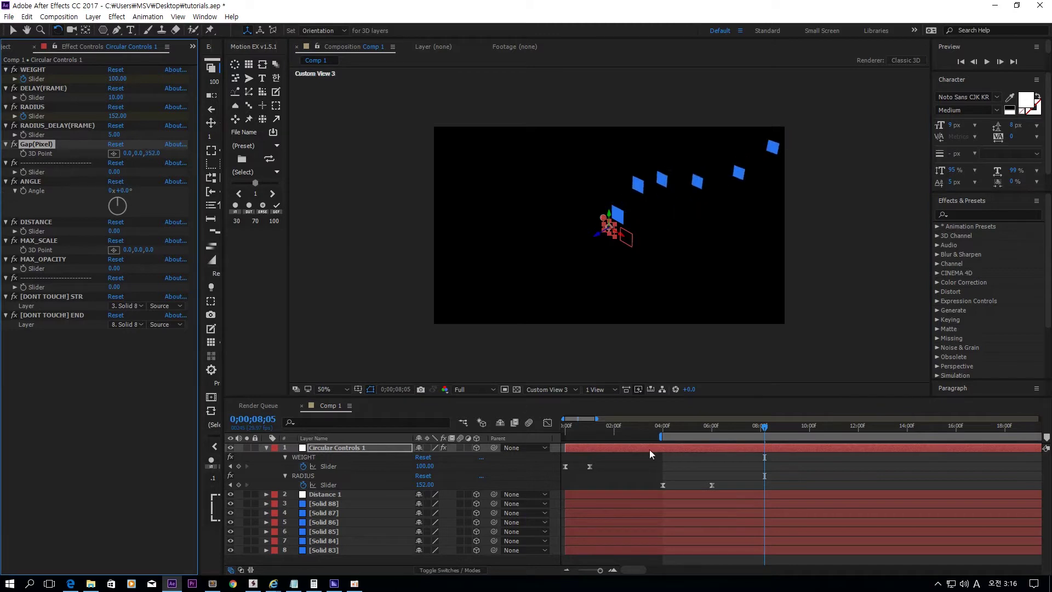
left_click(526, 386)
left_click(563, 402)
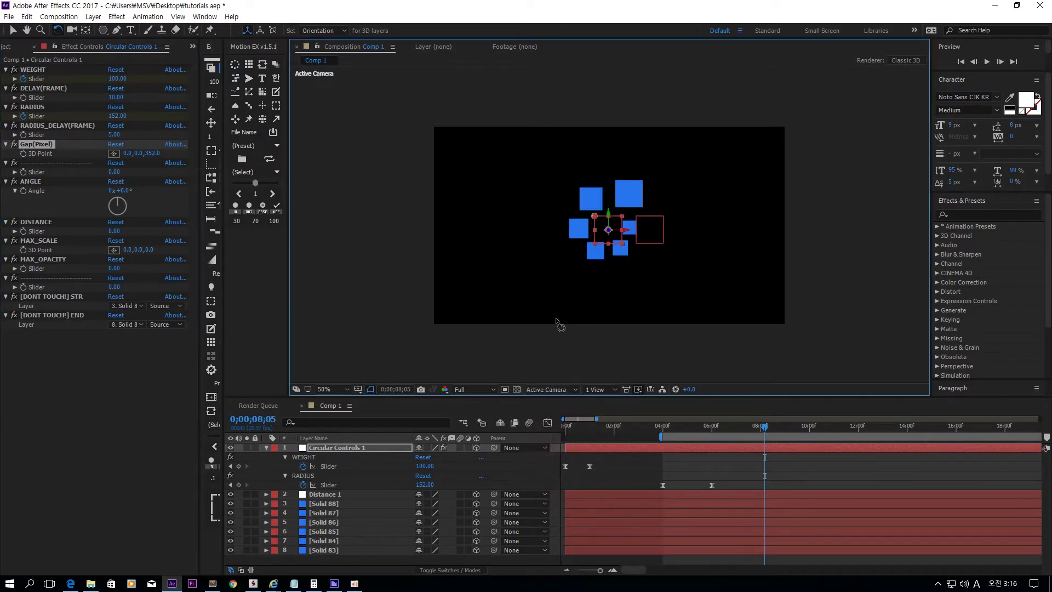
left_click(115, 144)
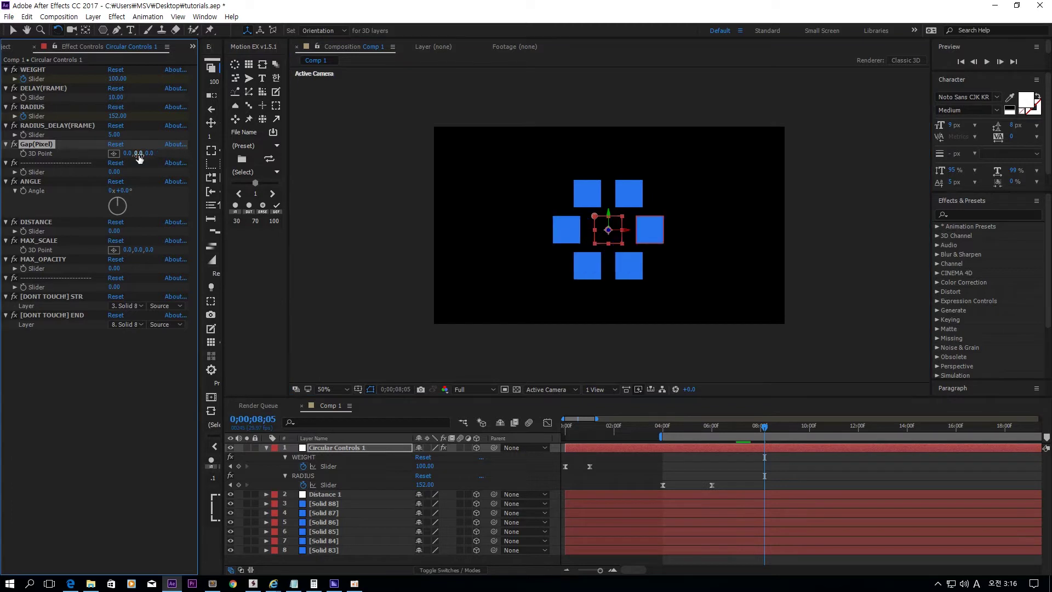
- Try shifting the solids with another Gap(Pixel) coordinate and set it back to 0
mouse_move(139, 155)
left_mouse_down()
mouse_move(219, 165)
mouse_move(45, 171)
mouse_move(192, 176)
mouse_move(117, 157)
mouse_move(129, 154)
left_mouse_up()
left_click(130, 155)
type("0")
key("Tab")
key("Return")
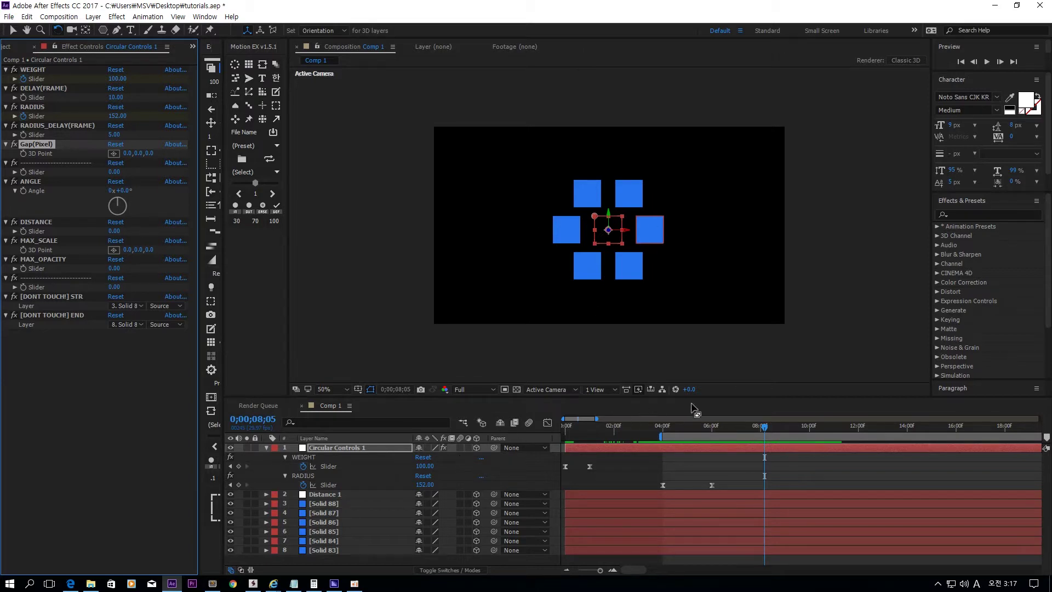
- Set the Gap(Pixel) Y value to 227 and the X Rotation of Circular Controls 1 to 90°
left_click_drag(133, 153, 261, 153)
left_click(376, 446)
key("r")
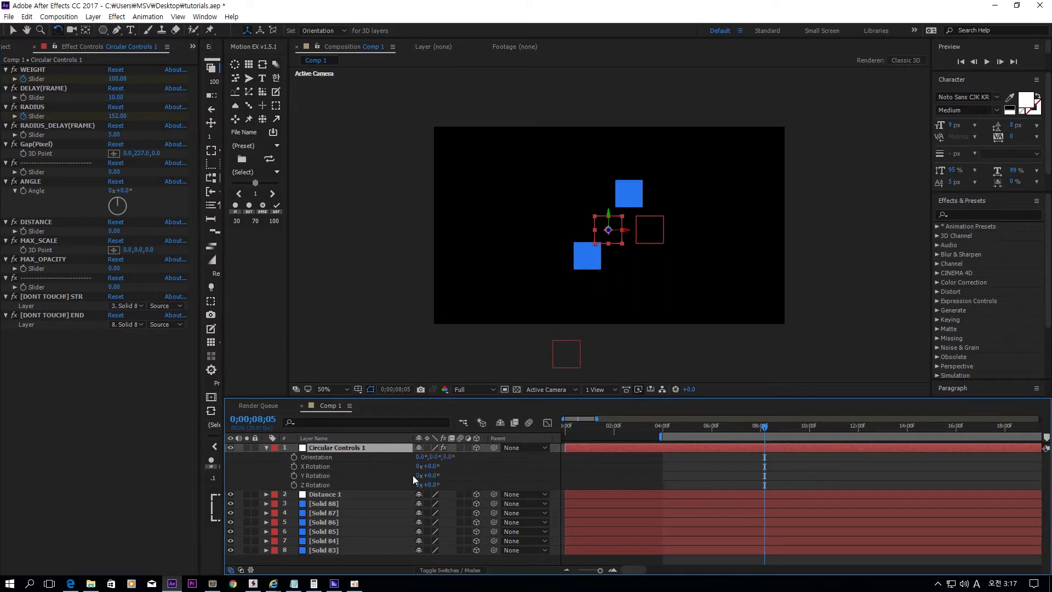
left_click_drag(436, 472, 437, 472)
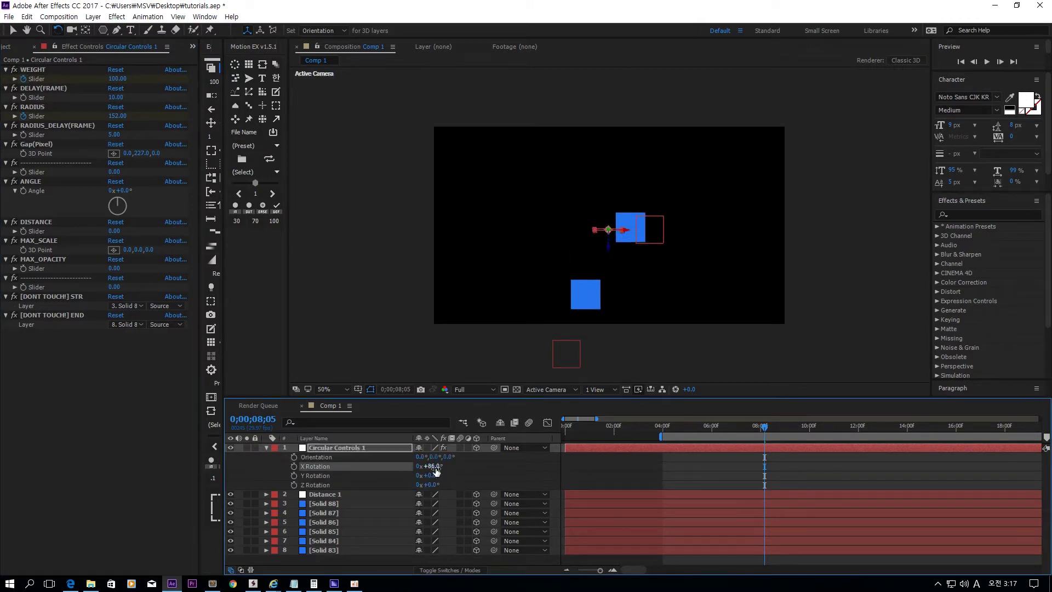
left_click(434, 466)
type("86")
key("Return")
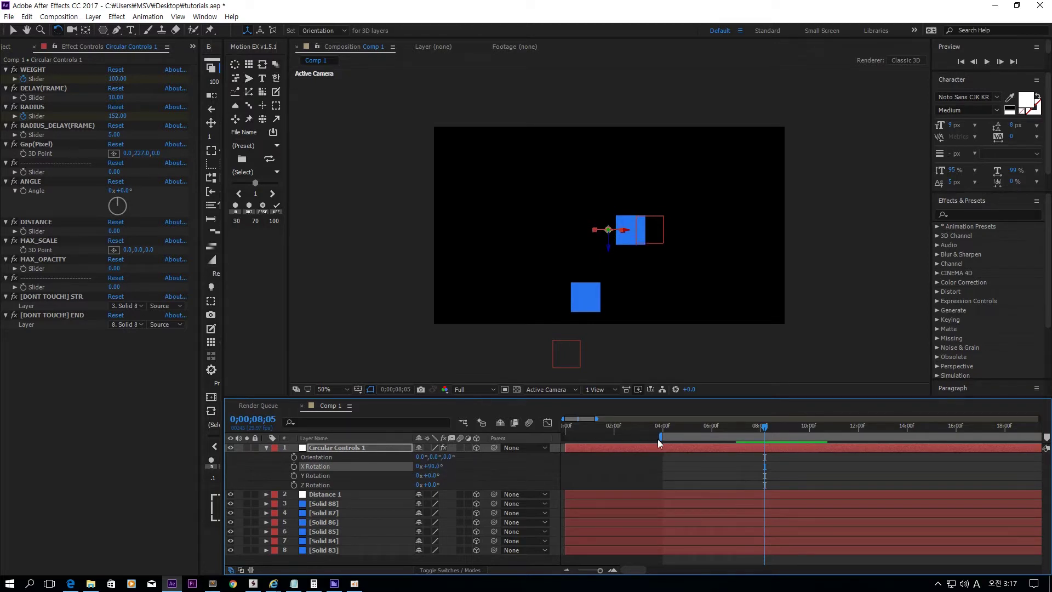
- Orbit around the staggered solids in Custom View 3, try and undo a Z Rotation, and return to Active Camera
left_click(560, 391)
left_click(577, 511)
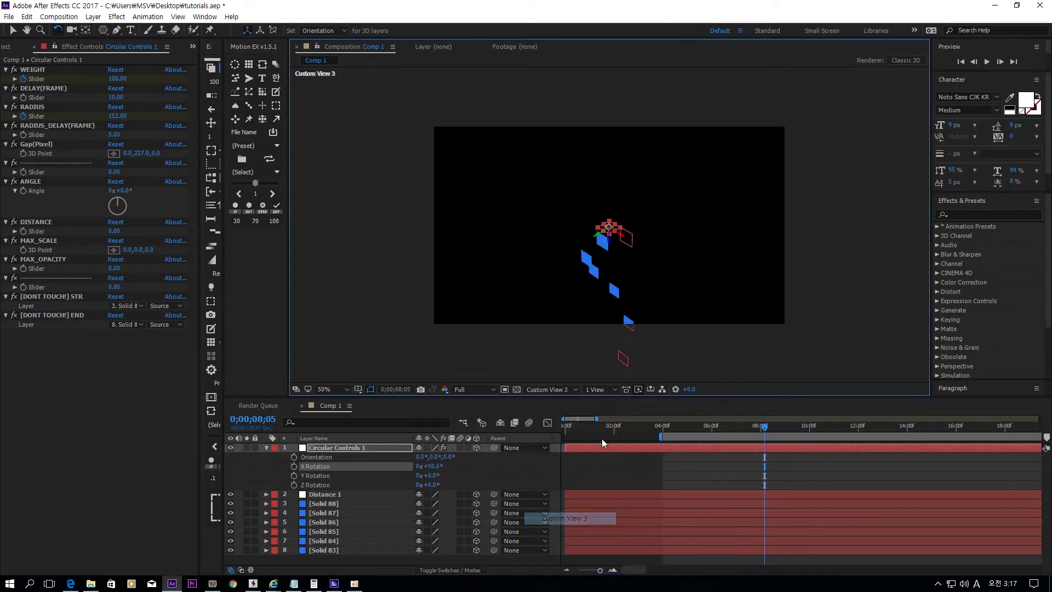
key("c")
left_click_drag(614, 282, 694, 205)
left_click_drag(431, 485, 658, 440)
key("ctrl+z")
left_click(551, 389)
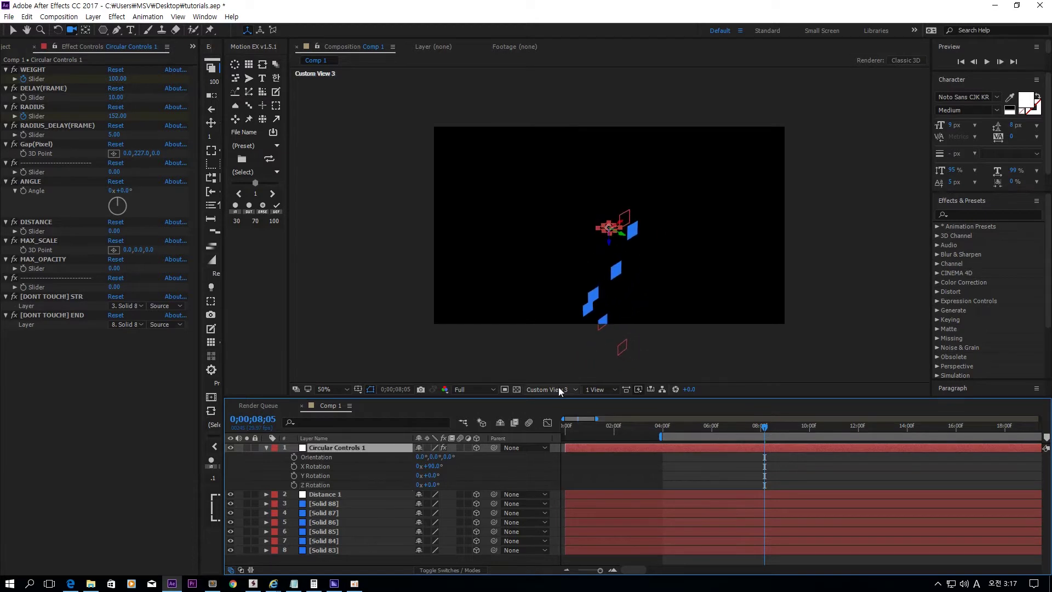
left_click(561, 403)
key("v")
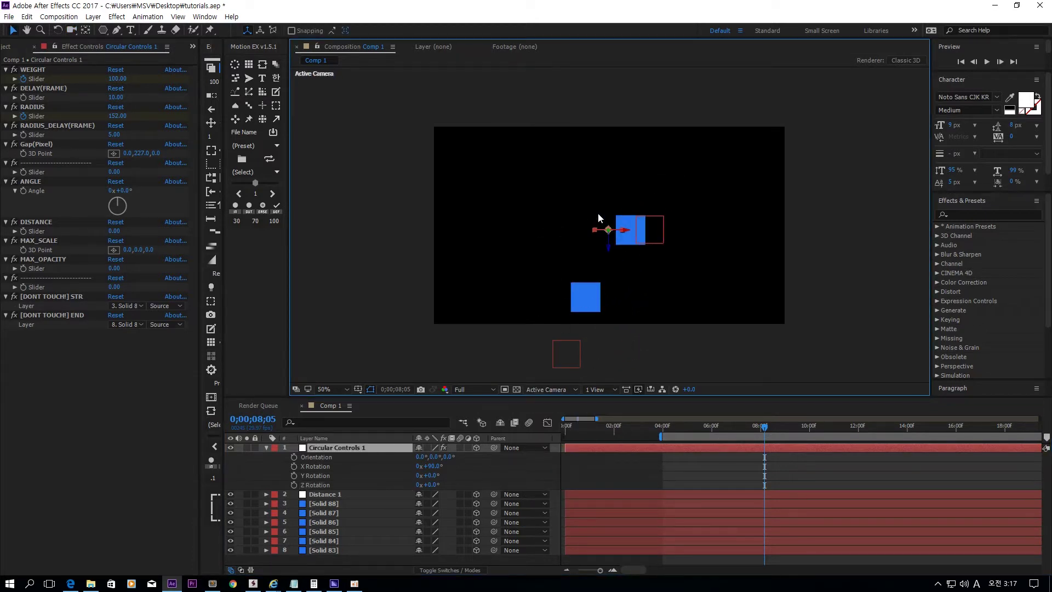
- Try a Gap(Pixel) Y value of 42 with an 88° Z Rotation, and return the X and Z rotations to 0°
left_click_drag(141, 153, 39, 158)
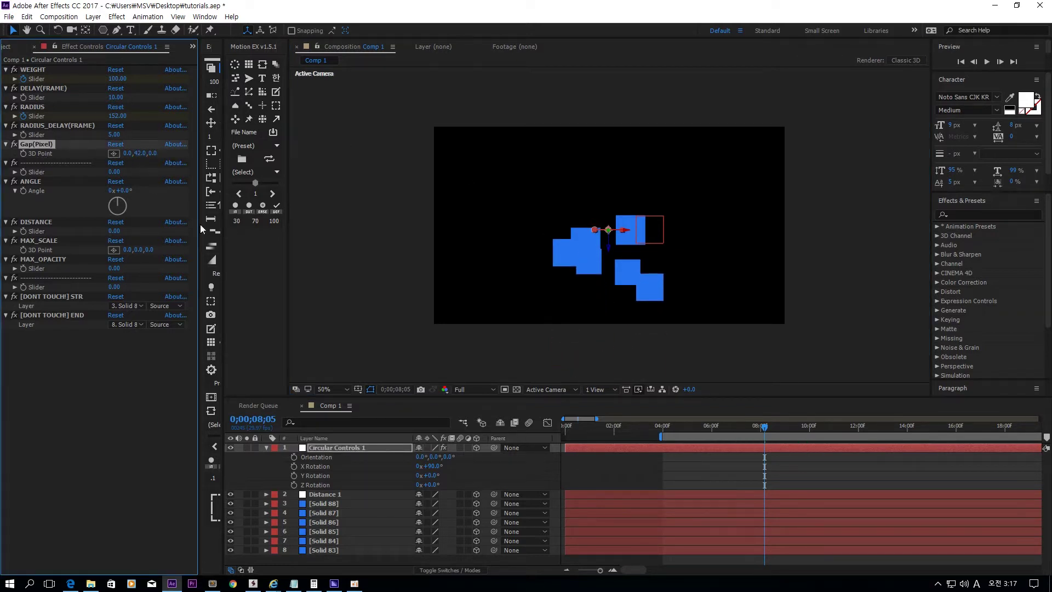
left_click_drag(439, 482, 479, 473)
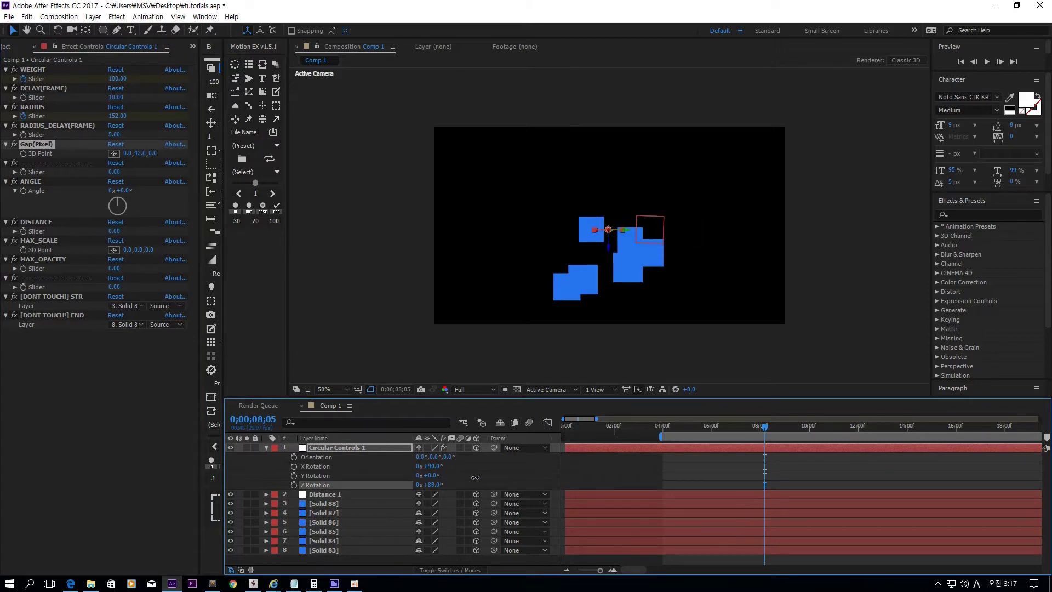
left_click(71, 200)
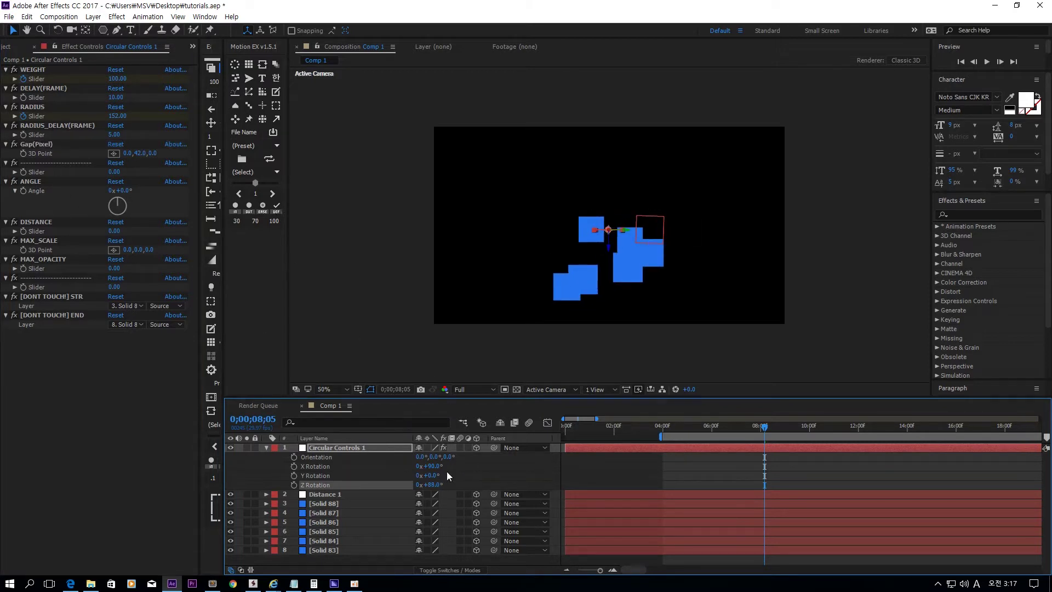
left_click_drag(432, 467, 441, 484)
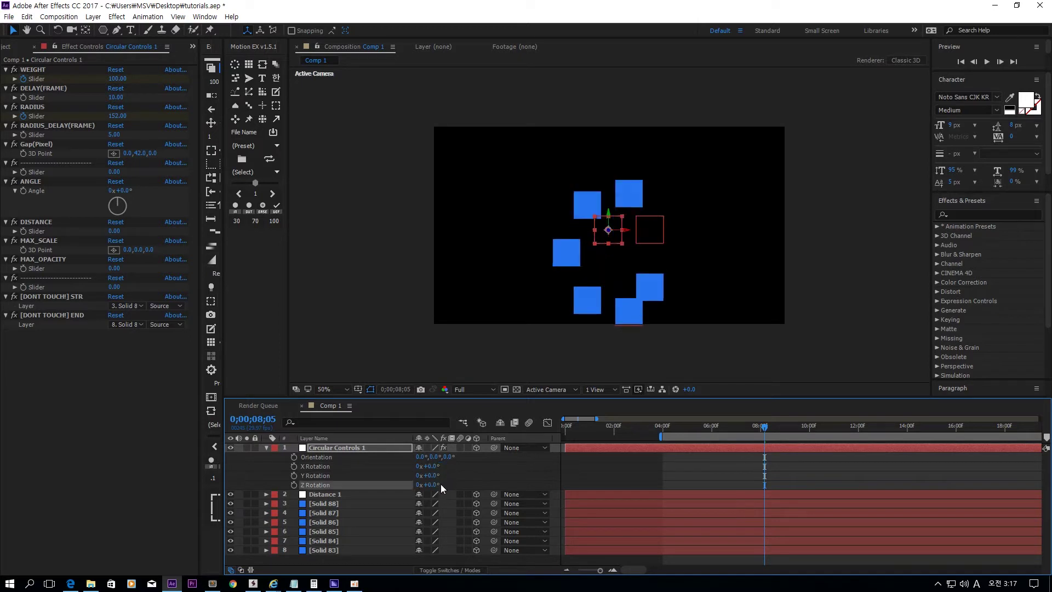
left_click(43, 70)
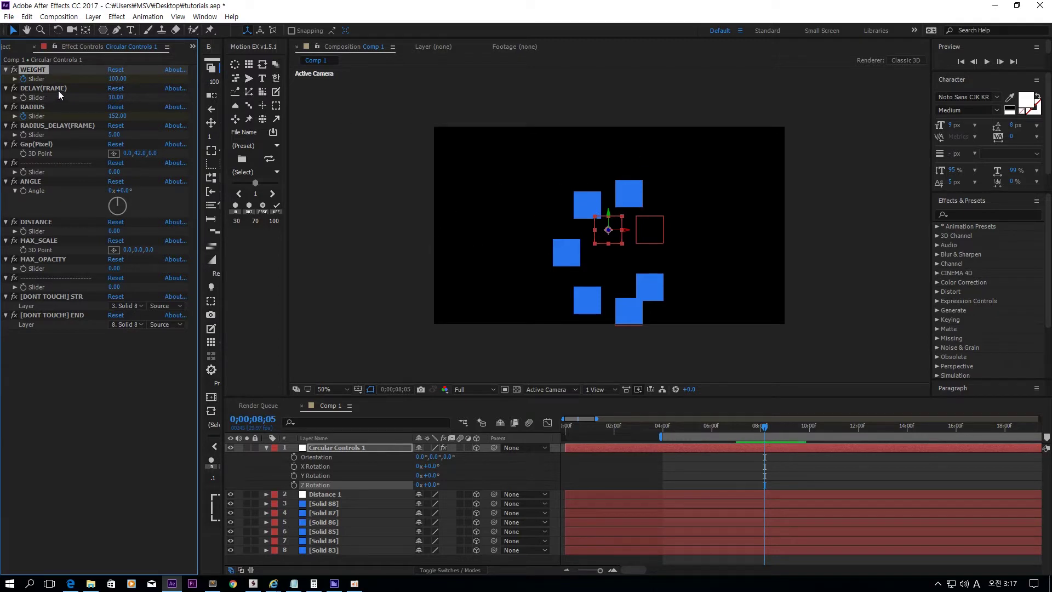
left_click(48, 88)
left_click(47, 108)
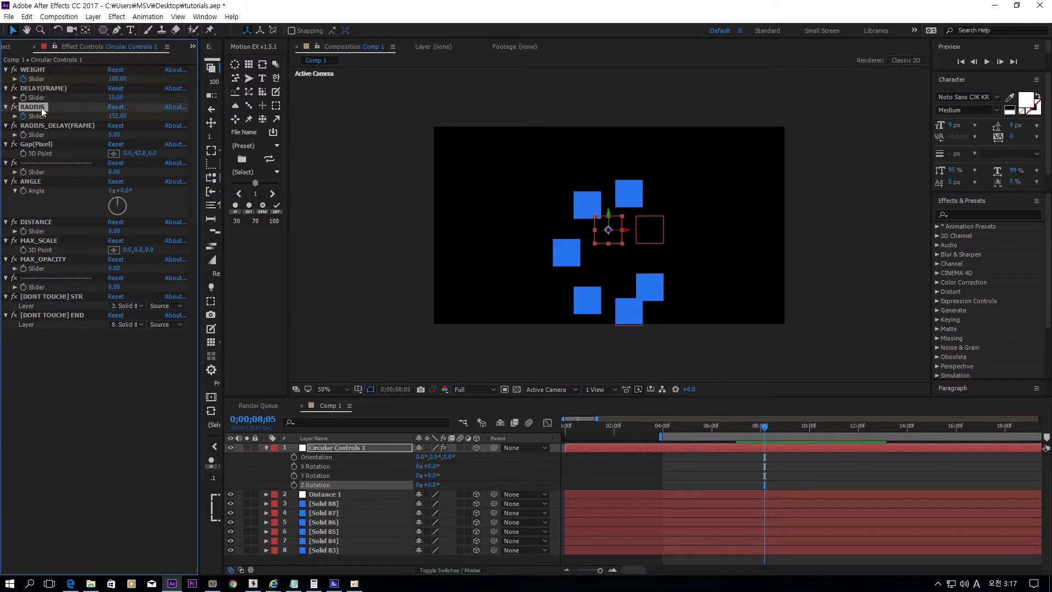
left_click(37, 144)
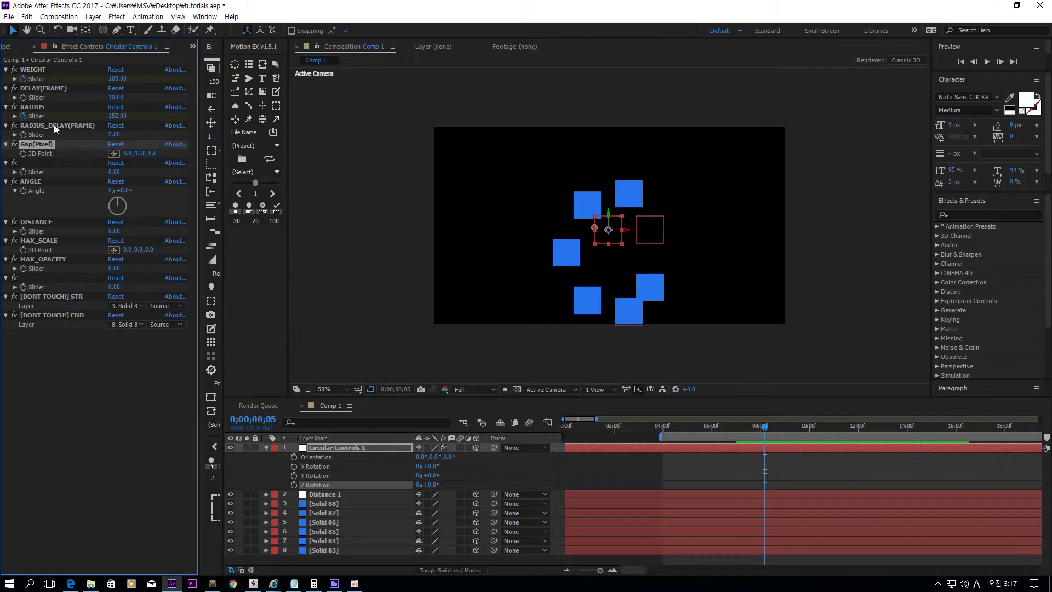
left_click(71, 122)
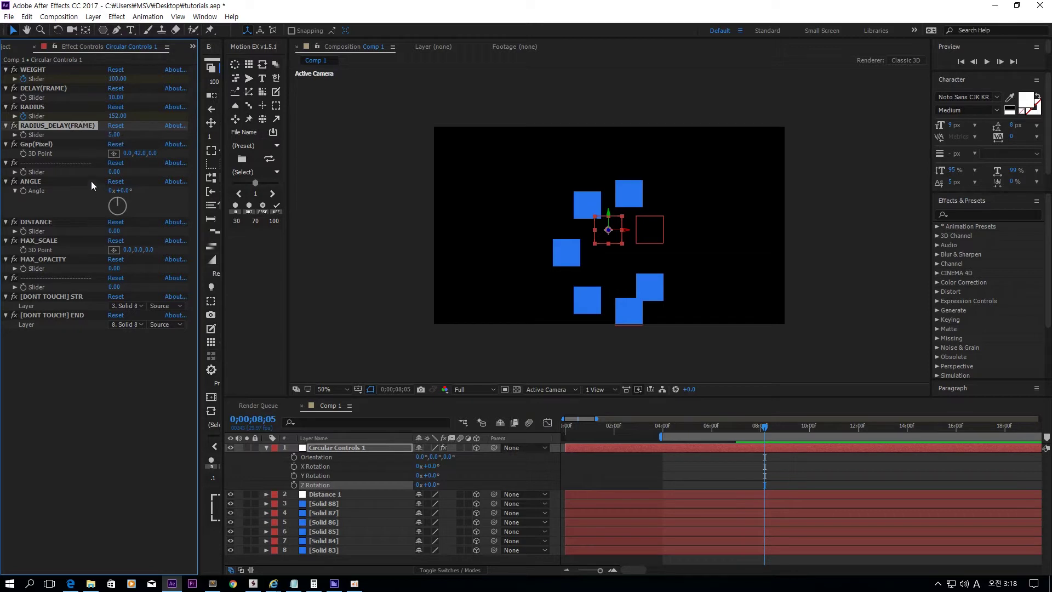
left_click(37, 182)
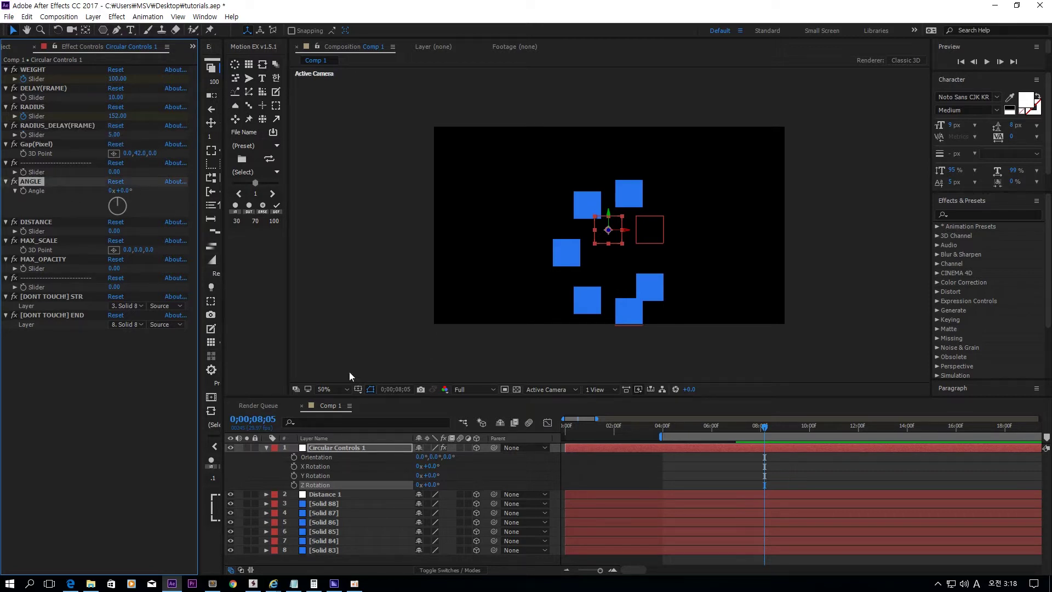
- Remove the RADIUS keyframes, reset Gap(Pixel) at 0;00;03;02 and enlarge the composition view to 100%
left_click(26, 107)
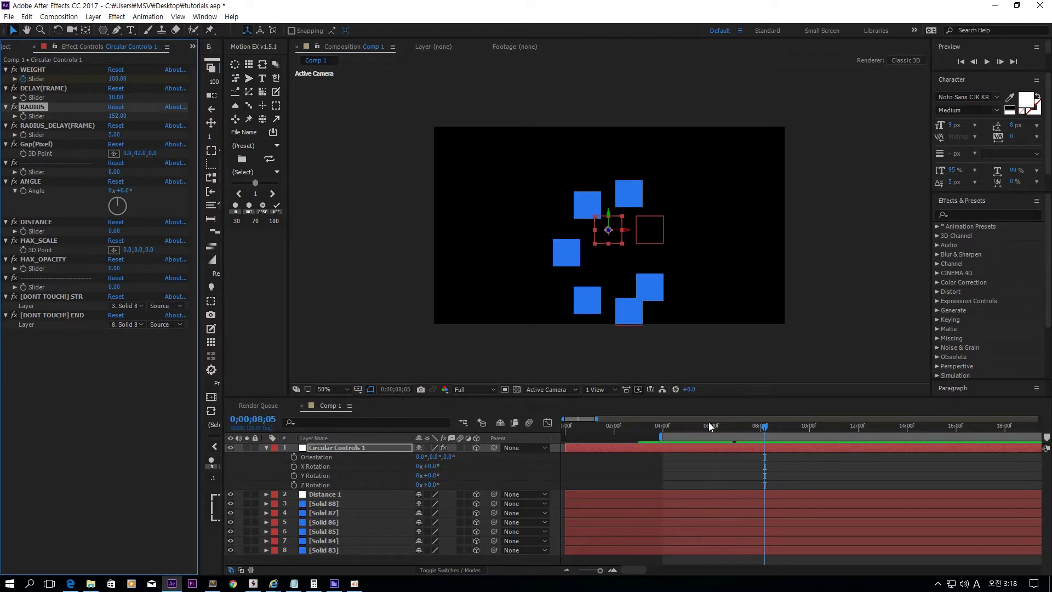
left_click_drag(709, 425, 640, 426)
left_click(115, 145)
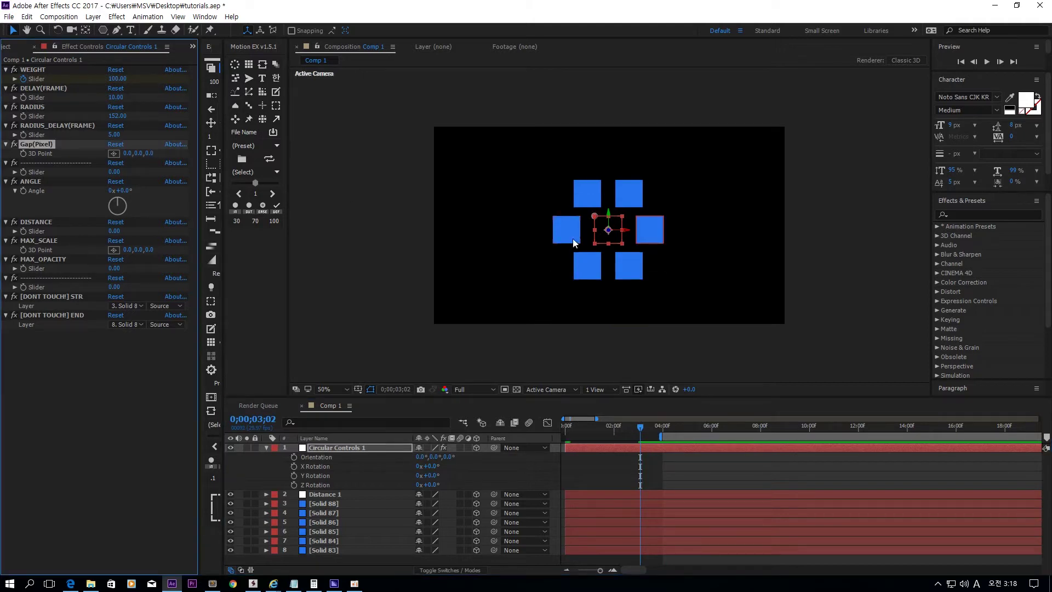
key("slash")
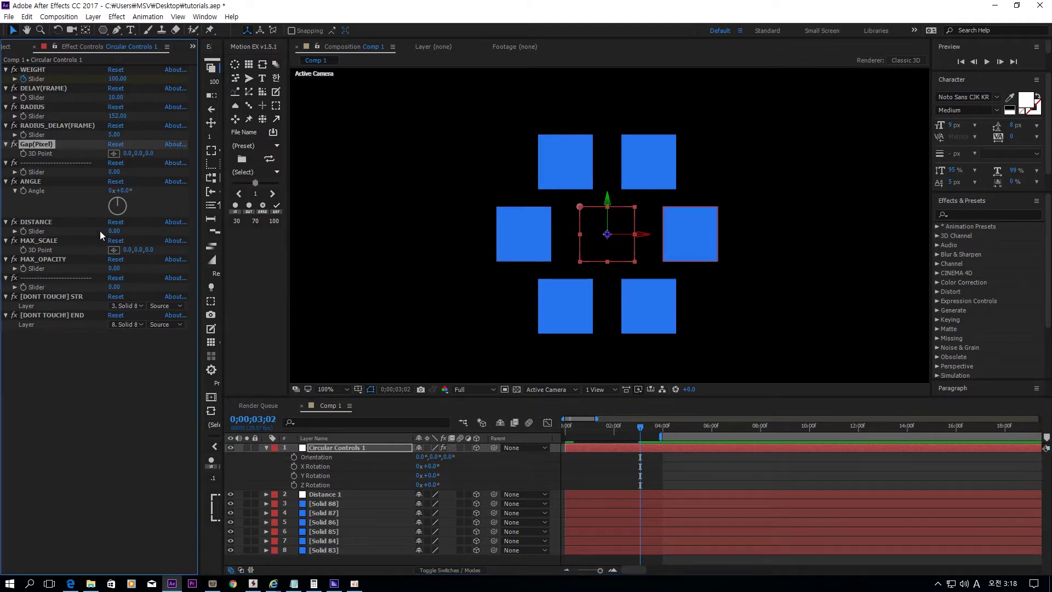
- Try turning the Distance 1 null with ANGLE values such as -22°, identify its layer, and undo the angle changes
left_click(37, 222)
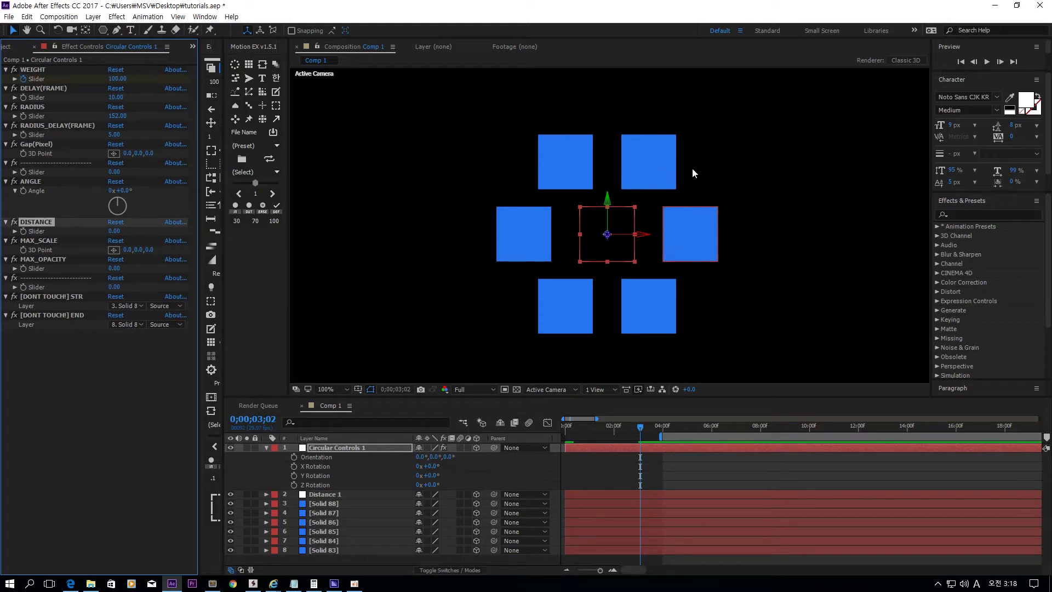
left_click(57, 186)
mouse_move(130, 191)
left_mouse_down()
mouse_move(154, 191)
mouse_move(118, 191)
left_mouse_up()
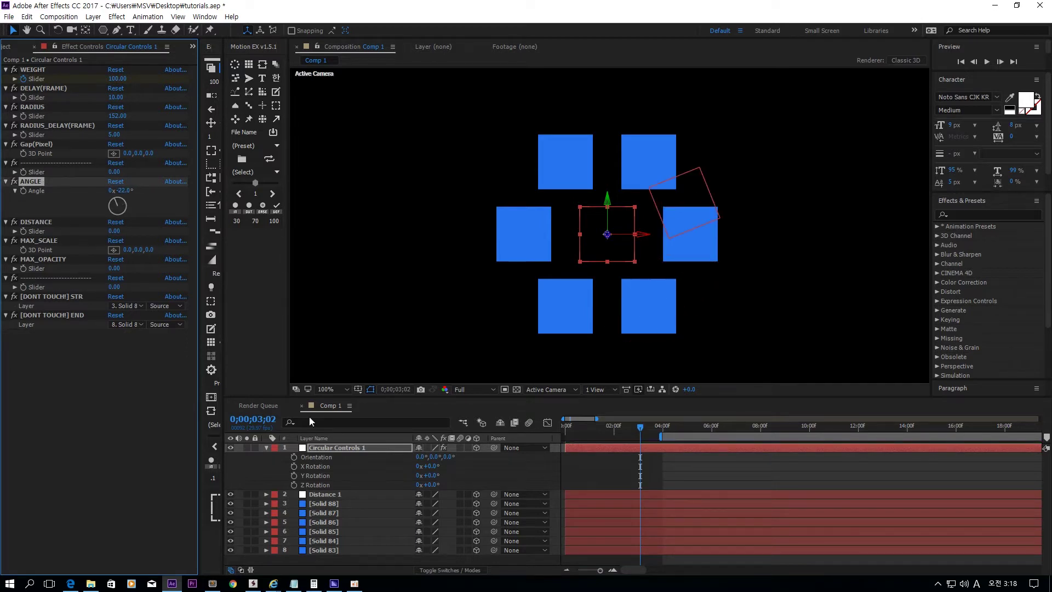
left_click(343, 495)
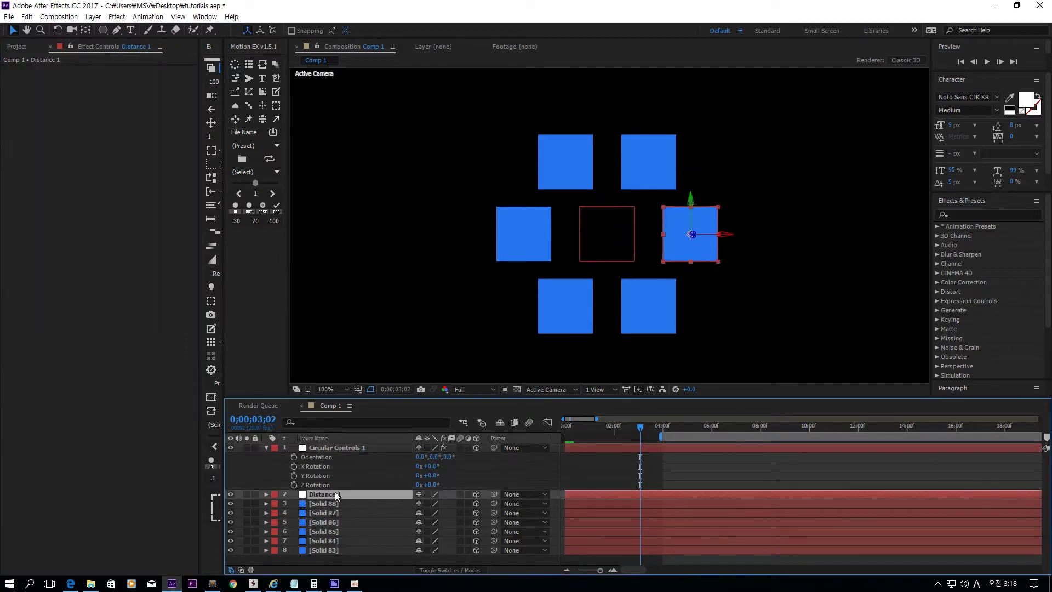
left_click(353, 448)
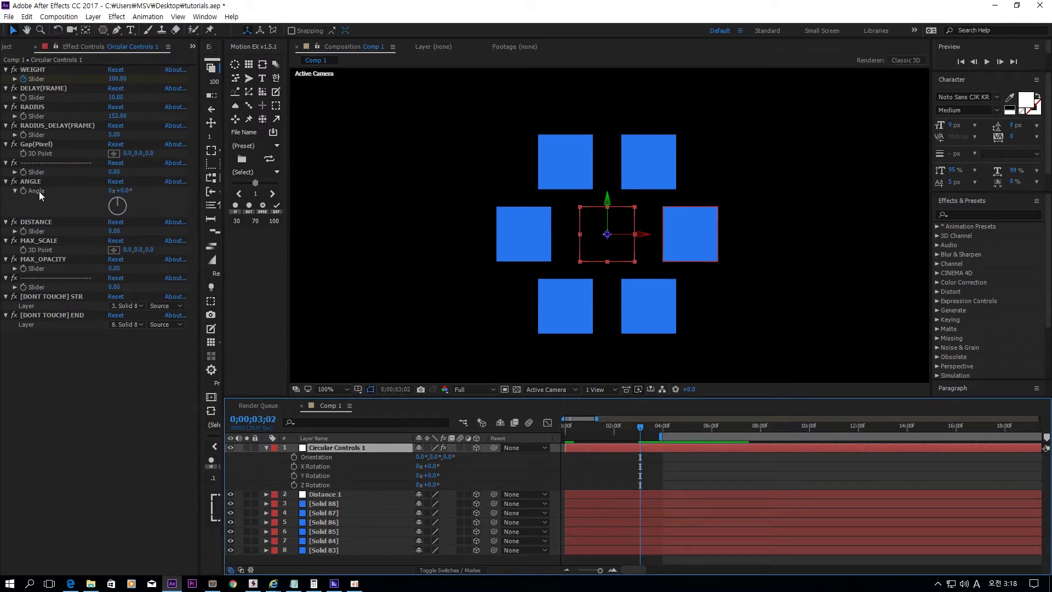
left_click_drag(136, 192, 340, 192)
key("ctrl+z")
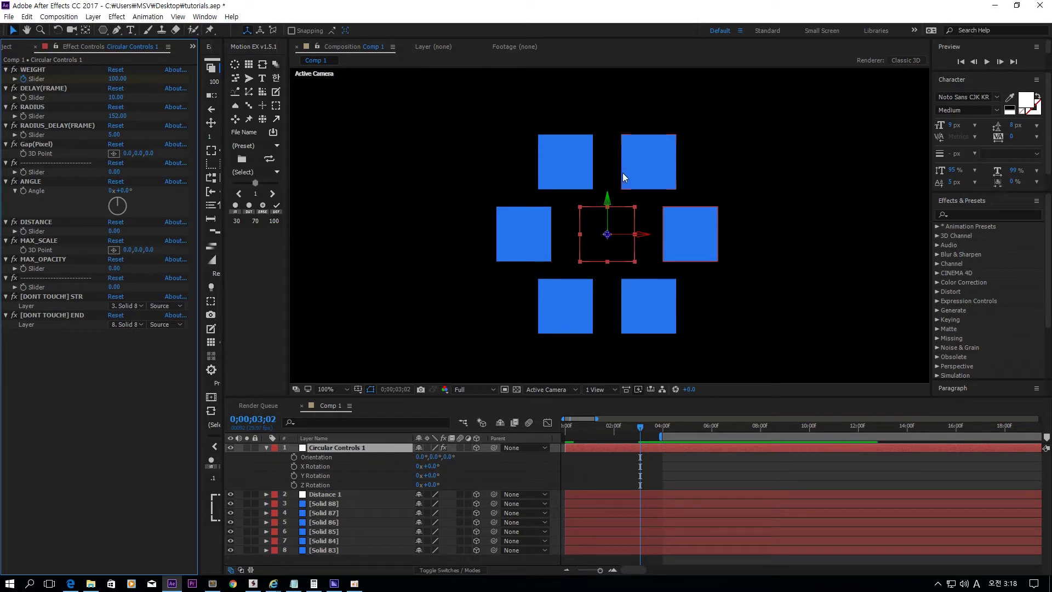
- Set DISTANCE to 100, check the null's position against the neighbouring solid, and reselect Circular Controls 1
left_click(112, 230)
left_click(67, 225)
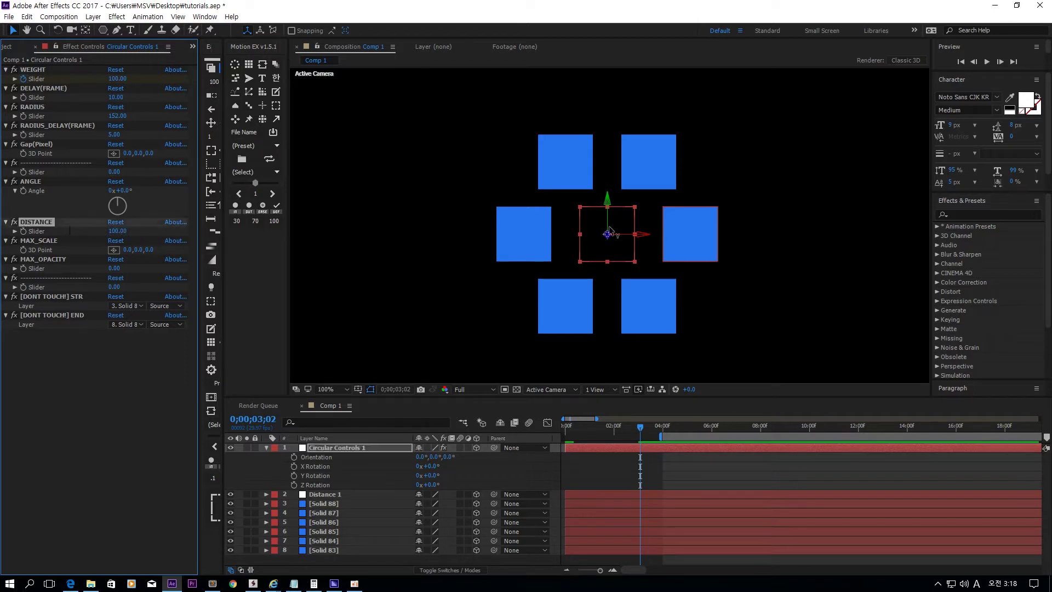
left_click(692, 224)
left_click(650, 172)
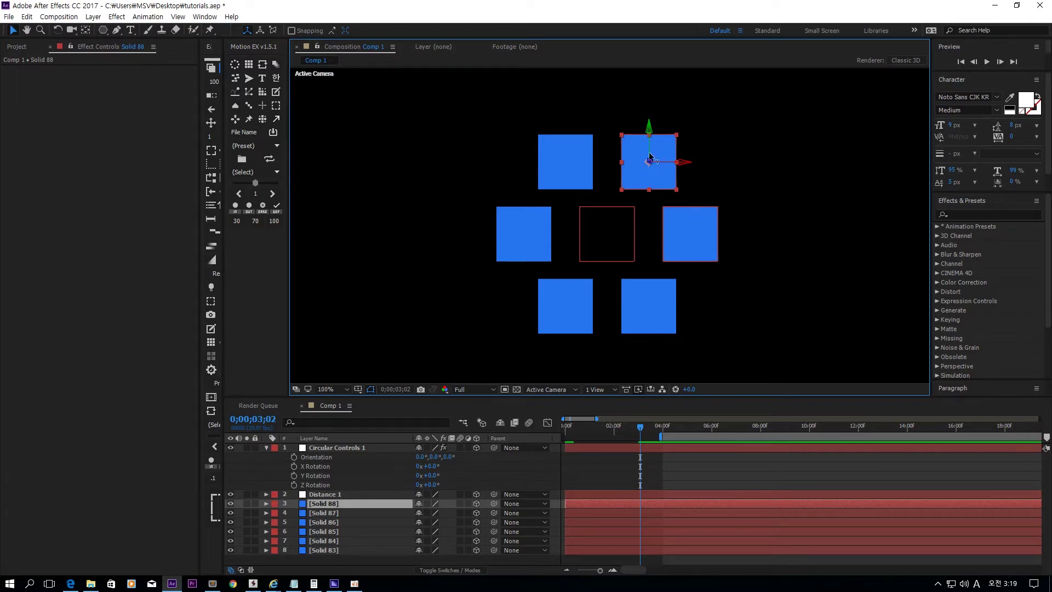
left_click(349, 448)
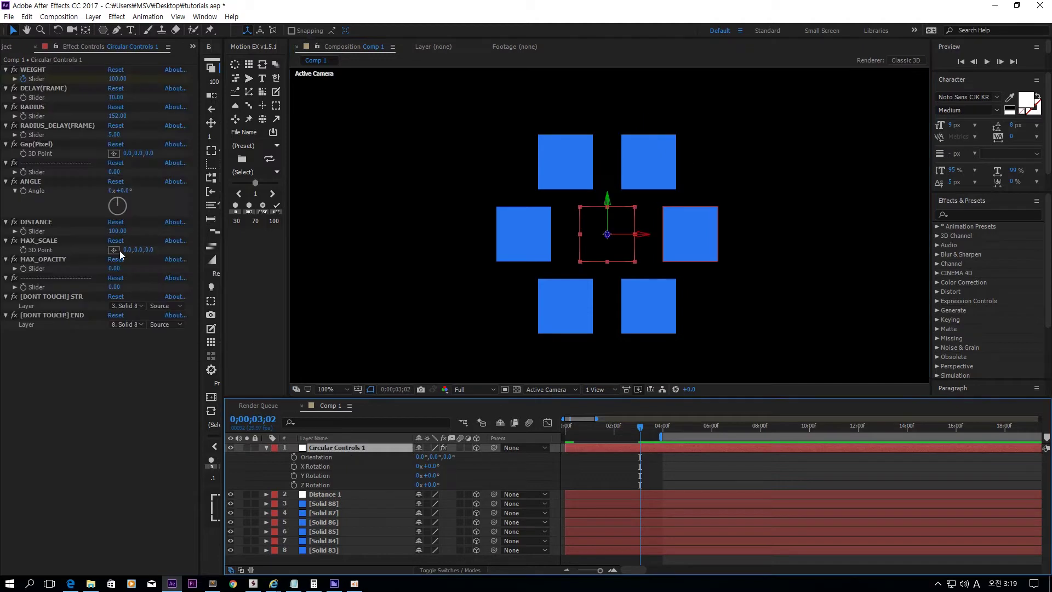
- Set the X and Y values of MAX_SCALE to 50 on Circular Controls 1
left_click(127, 250)
type("500")
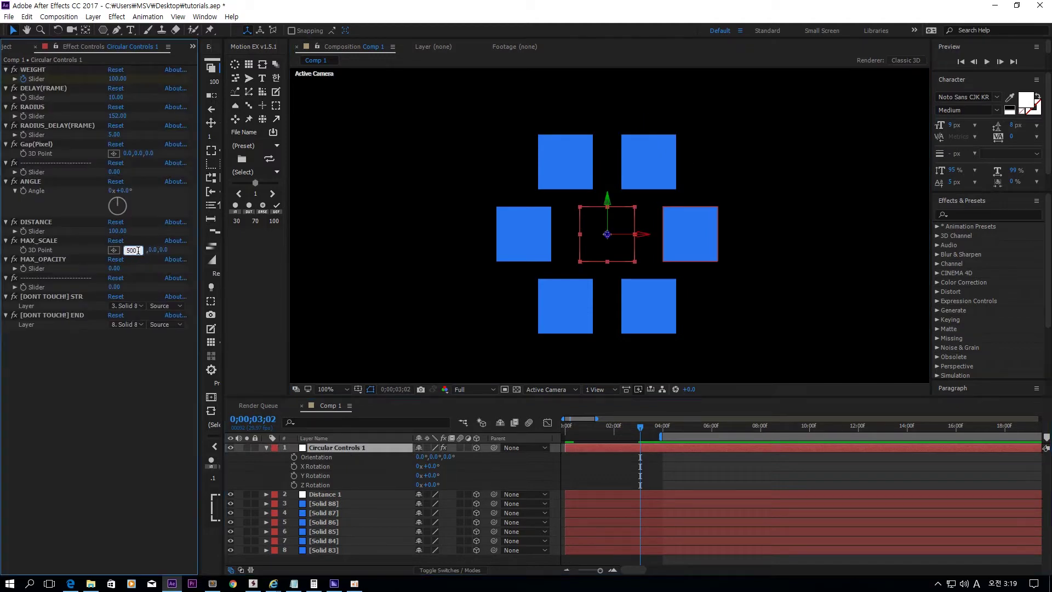
key("Return")
type("50")
key("Tab")
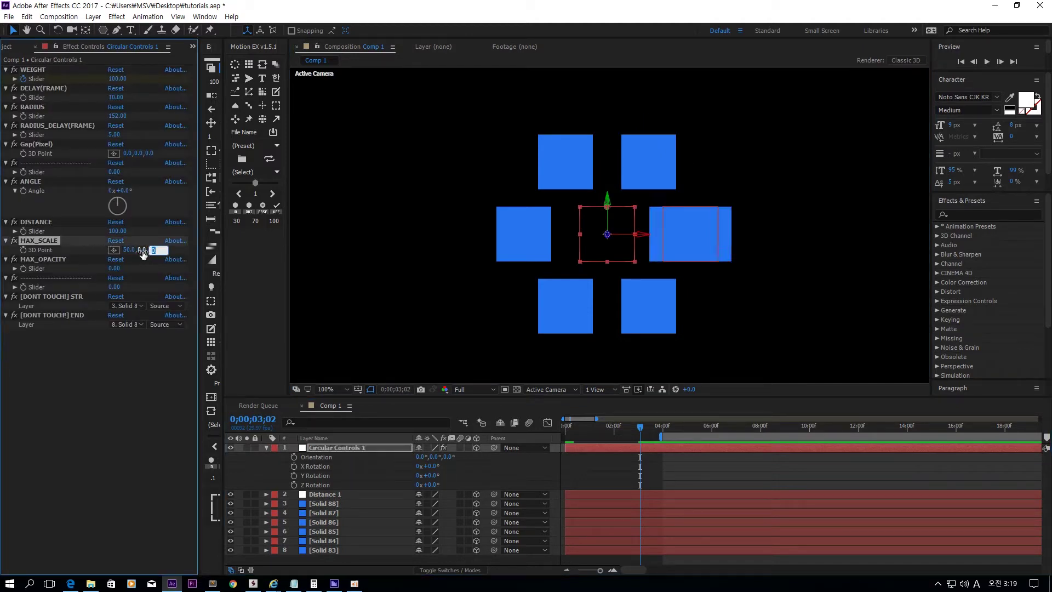
type("50")
key("Return")
- Check the Distance 1 null inside the enlarged solid, and sweep Circular Controls 1's ANGLE through -62° to -1x-3°
left_click(672, 235)
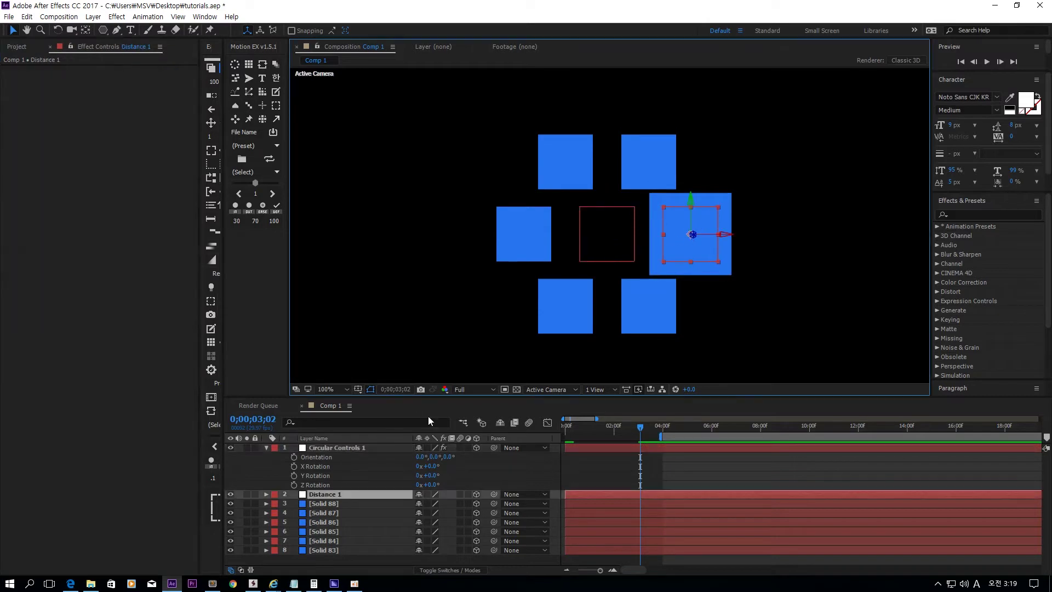
left_click(372, 447)
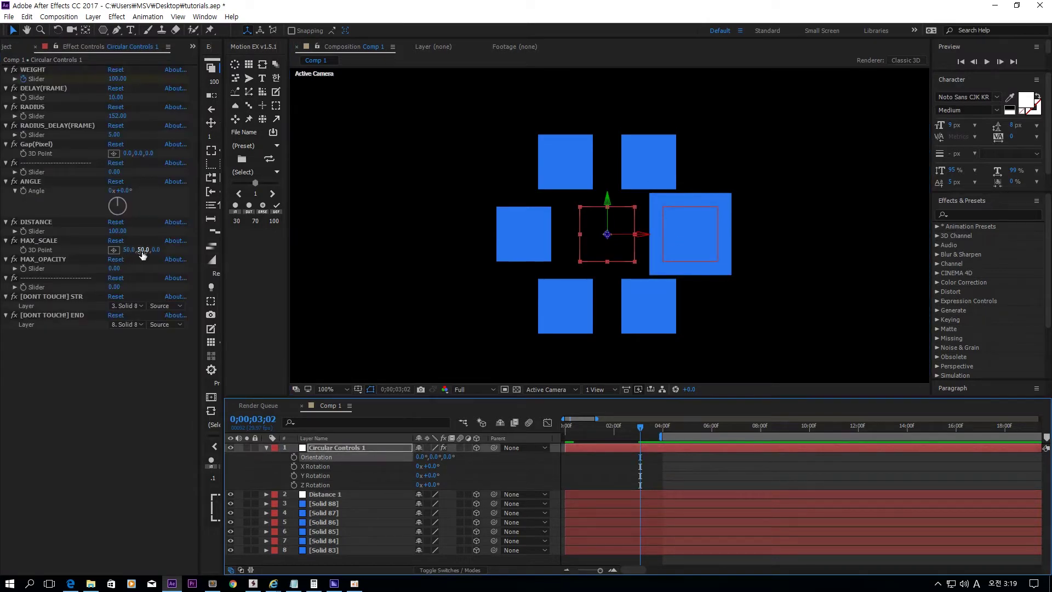
left_click_drag(126, 192, 90, 190)
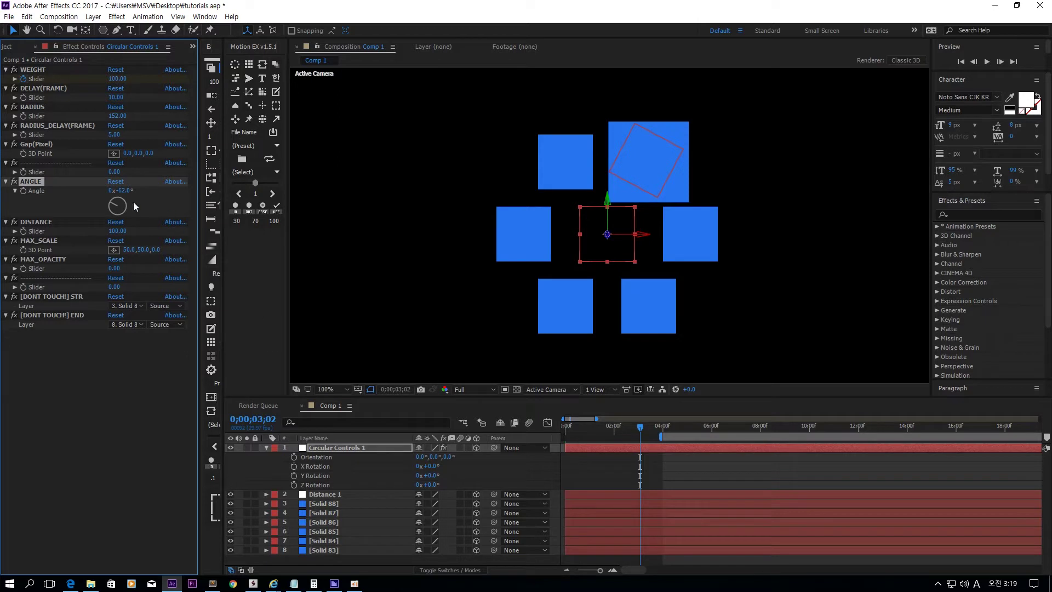
left_click_drag(124, 191, 21, 223)
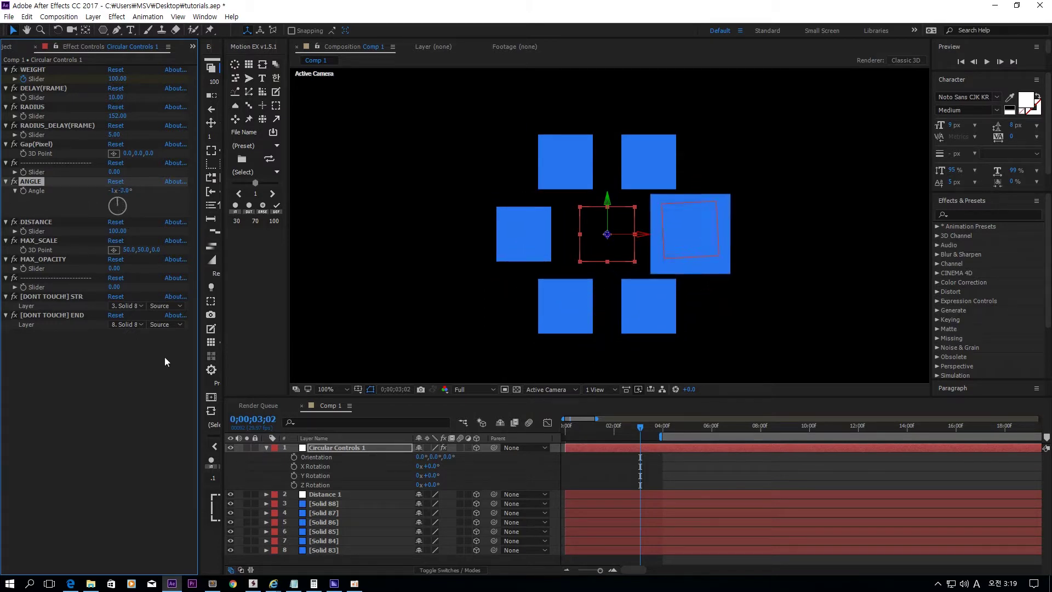
- Set MAX_OPACITY to -100 and turn ANGLE to about 335° to test fading around the circle
left_click(117, 268)
type("-100")
key("Return")
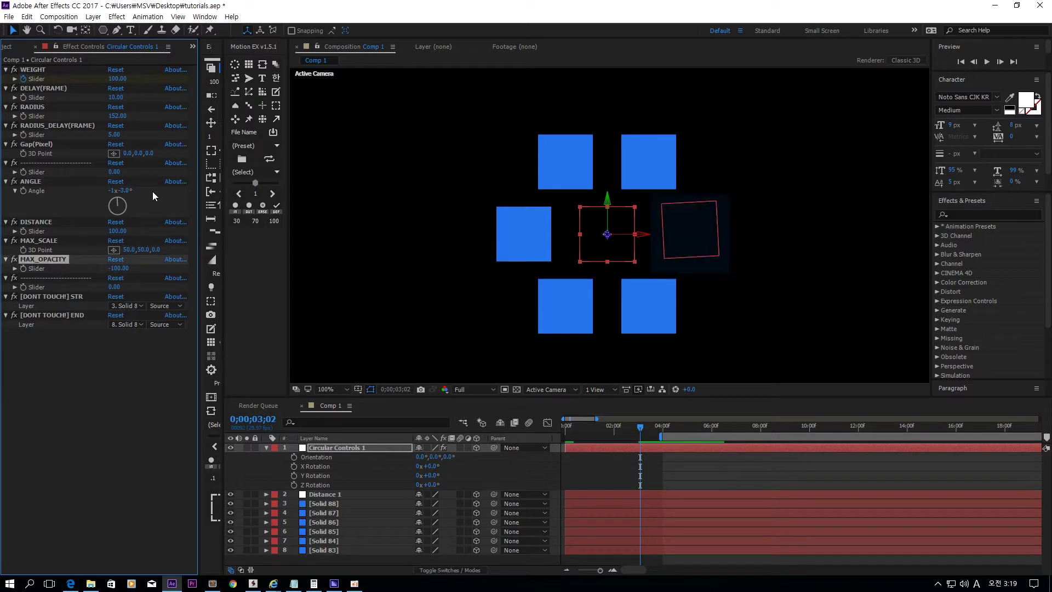
left_click_drag(126, 191, 534, 218)
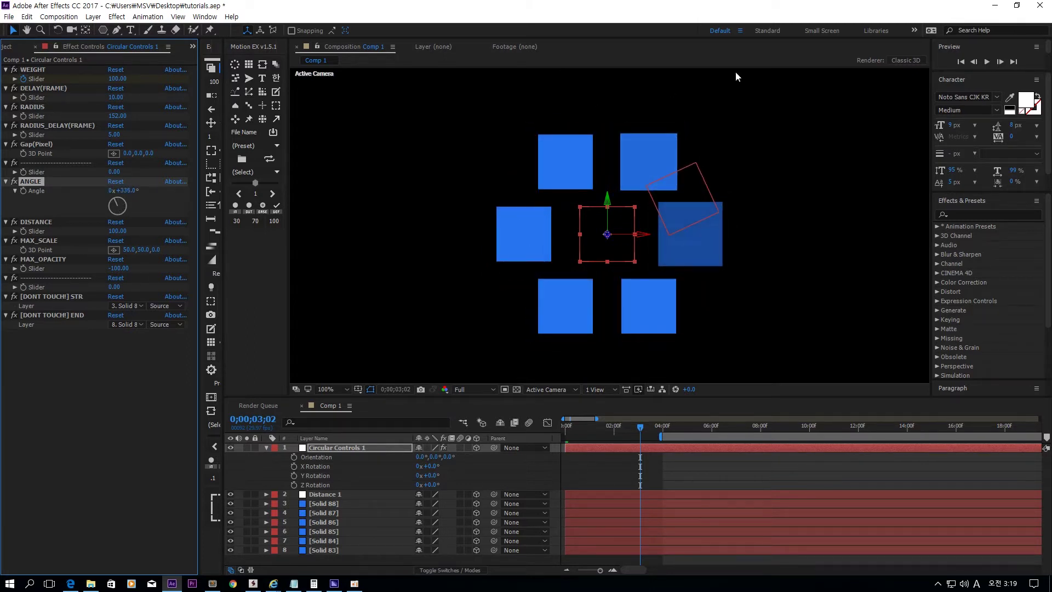
- Reduce the composition view to 50%, check the Distance 1 null, and return Circular Controls 1's ANGLE to 0°
key("comma")
key("comma")
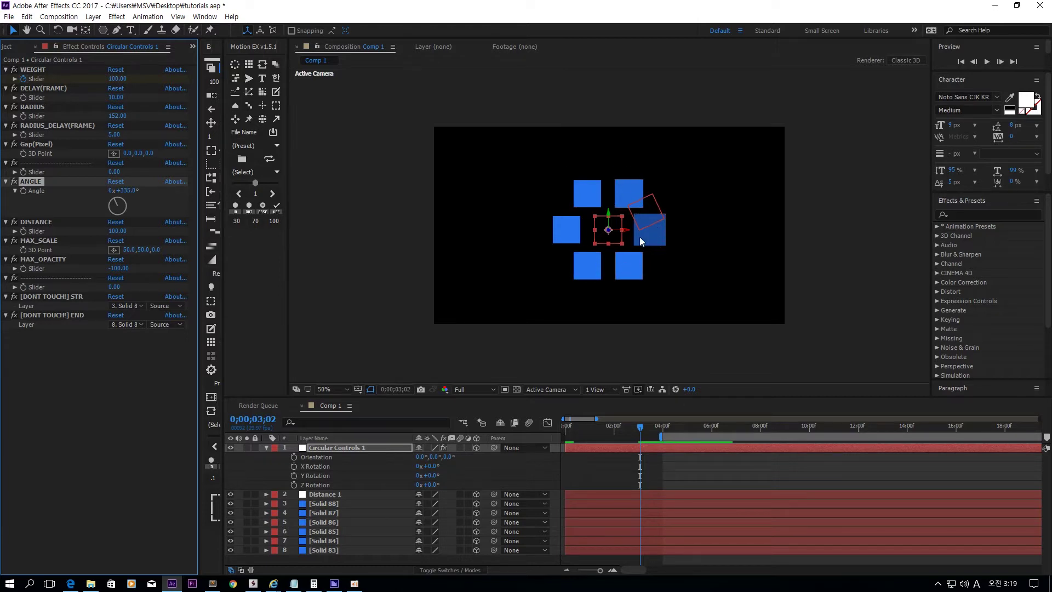
left_click(656, 212)
left_click(363, 448)
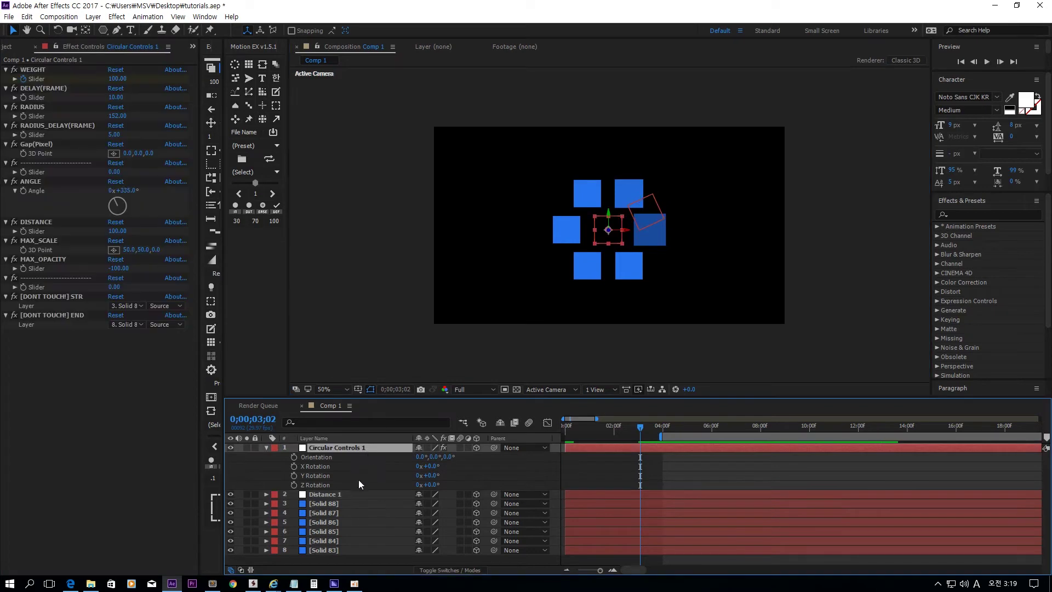
left_click_drag(112, 199, 118, 193)
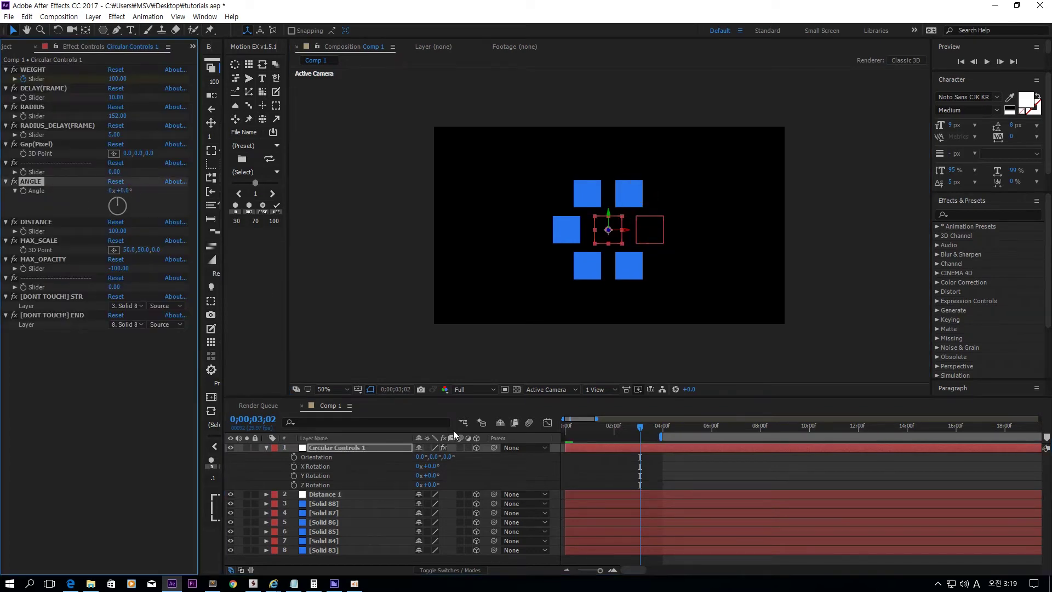
- Try Z and Y Rotation values such as 335° and 91° on Circular Controls 1, and undo the rotations
left_click_drag(434, 487, 517, 466)
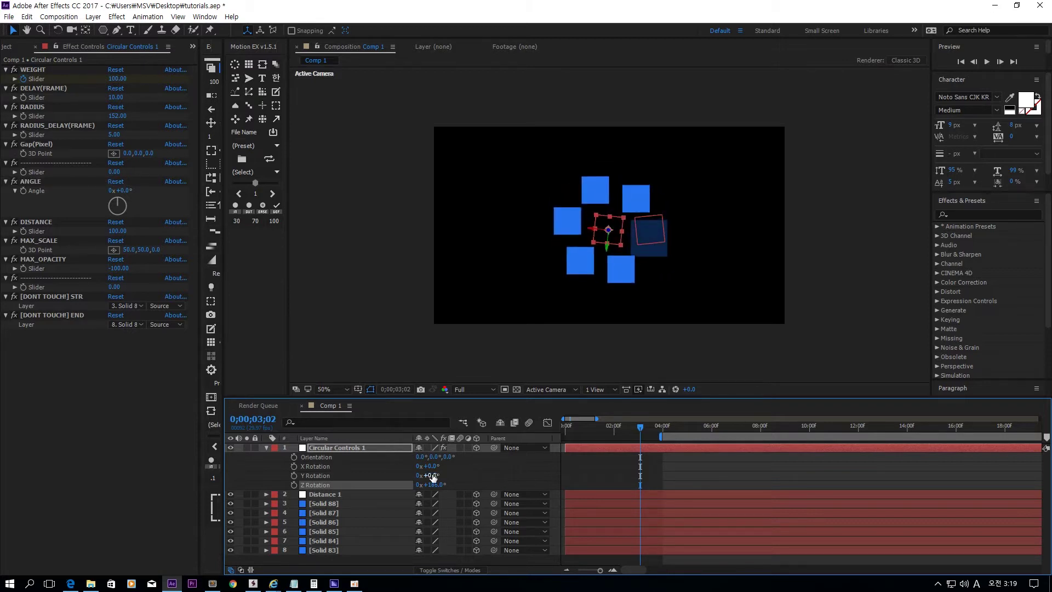
left_click_drag(433, 476, 509, 475)
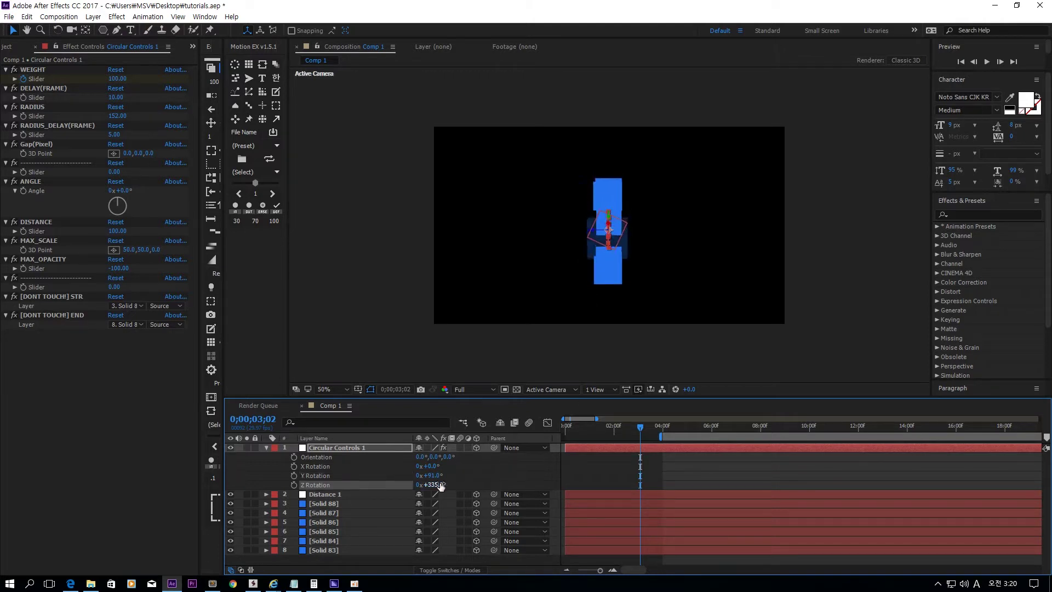
key("ctrl+z")
key("ctrl+z")
key("ctrl+z")
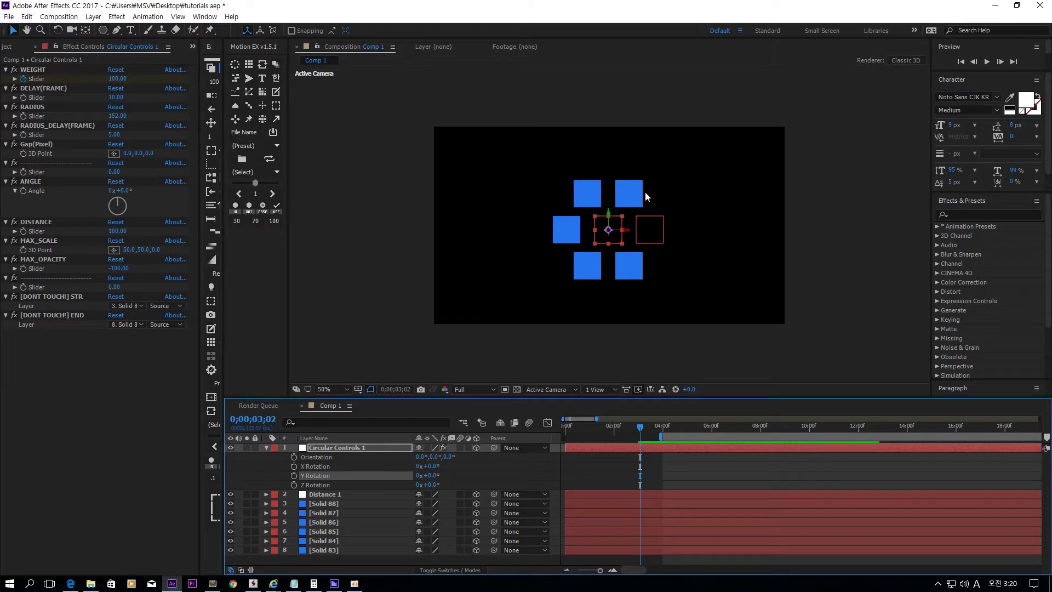
left_click(165, 385)
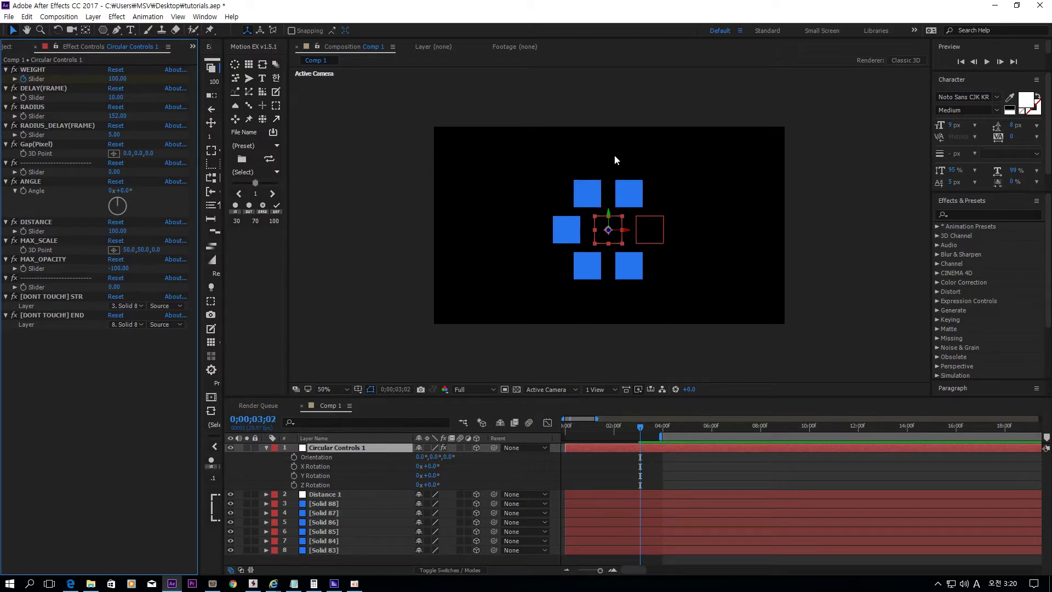
left_click(739, 180)
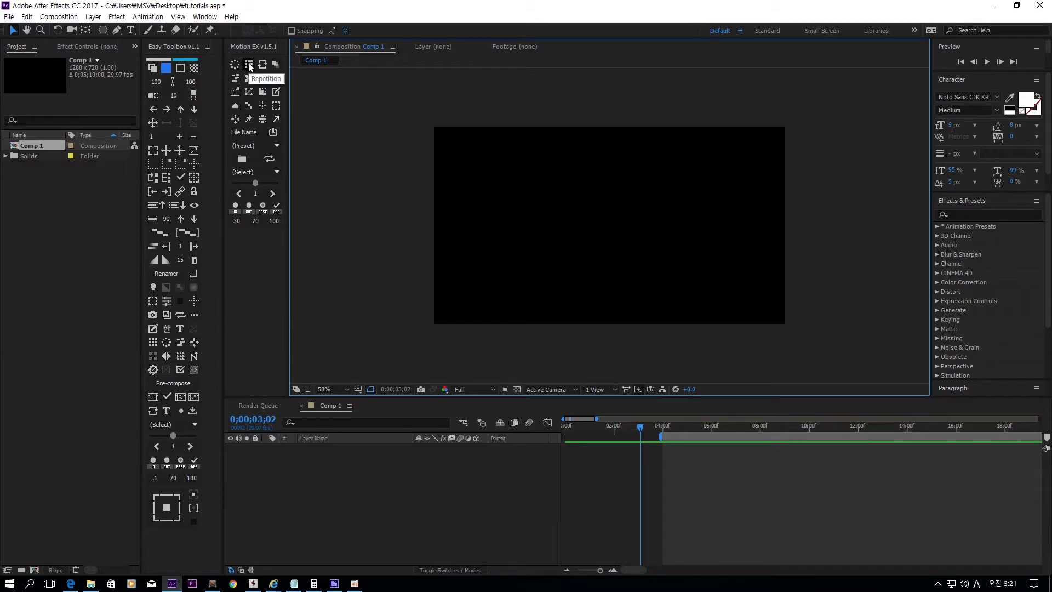
- Create nine blue square solids in the empty Comp 1 and select them all
left_click(153, 68)
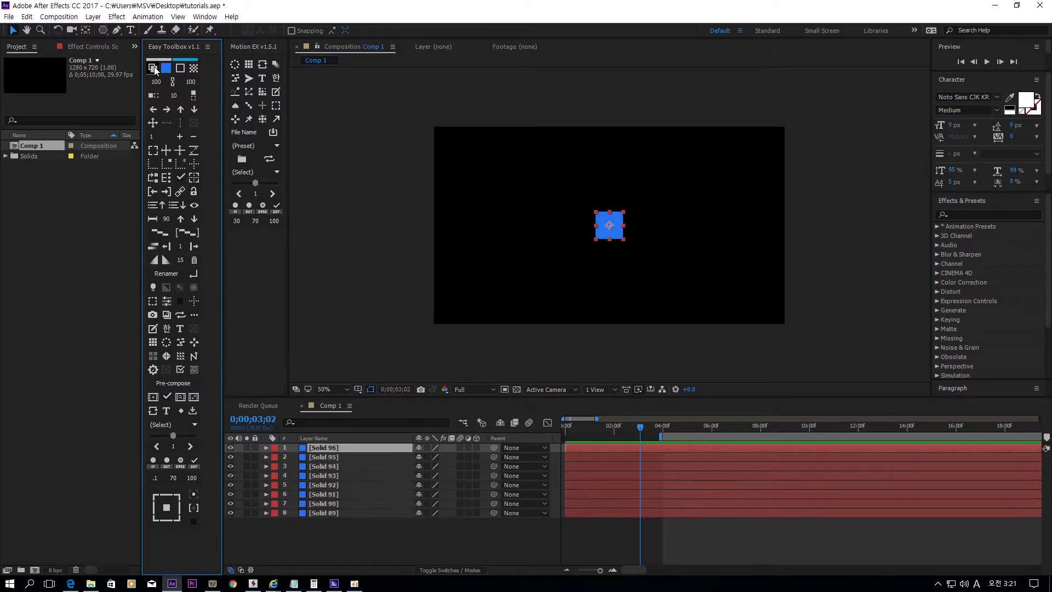
key("Delete")
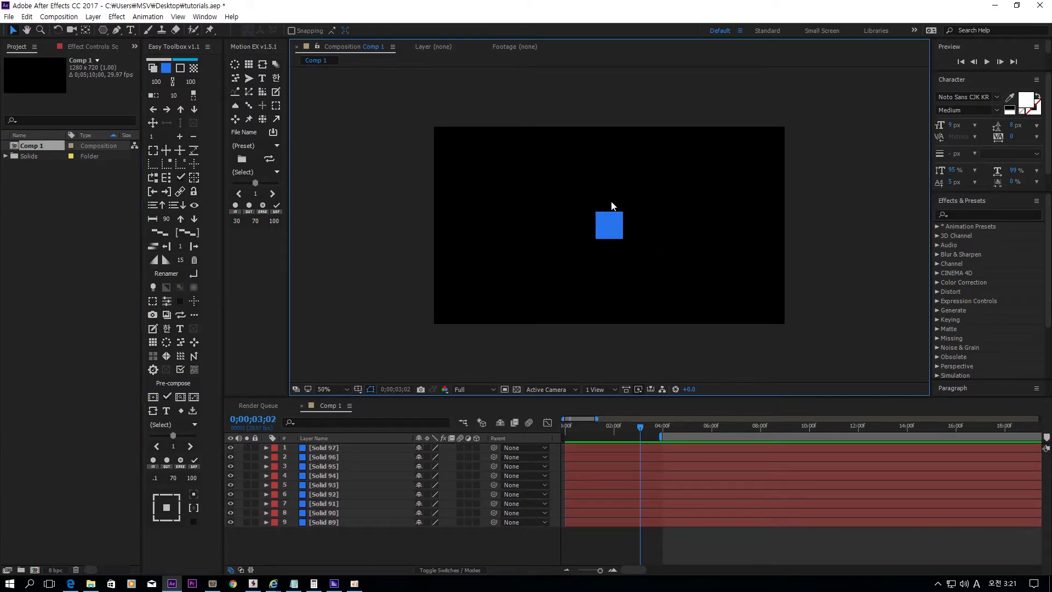
left_click_drag(564, 191, 679, 285)
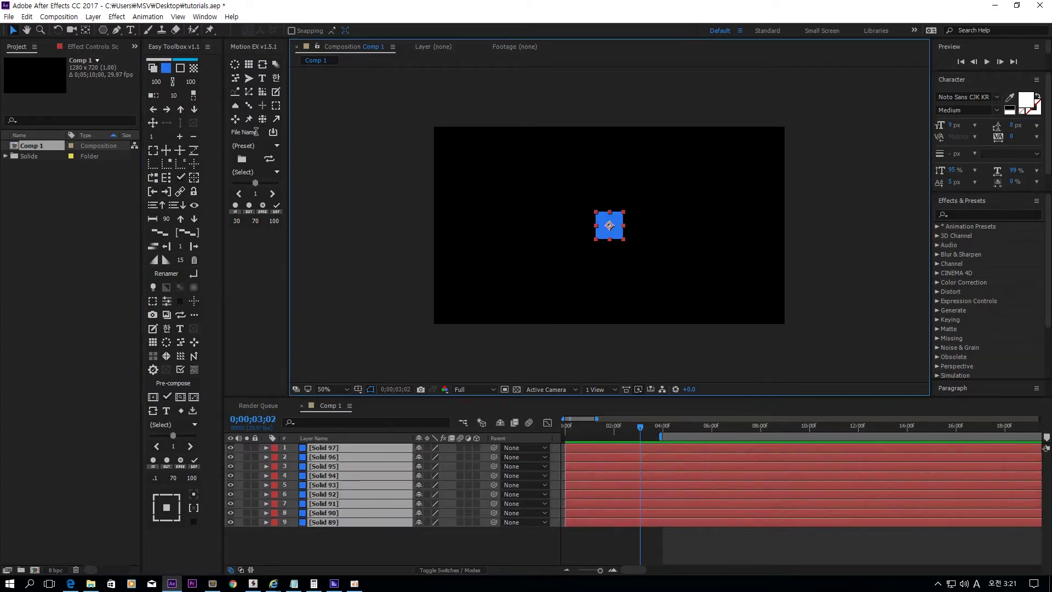
- Spread the nine solids into an evenly spaced horizontal row across the lower part of the composition
left_click(167, 112)
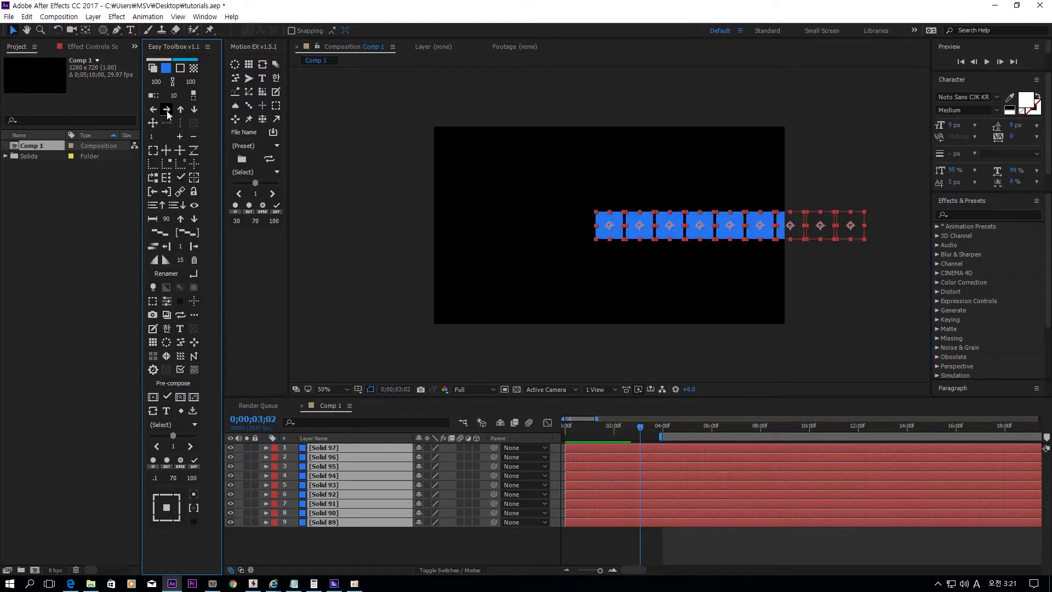
left_click(167, 111)
left_click_drag(637, 228, 501, 286)
left_click(548, 230)
left_click(603, 542)
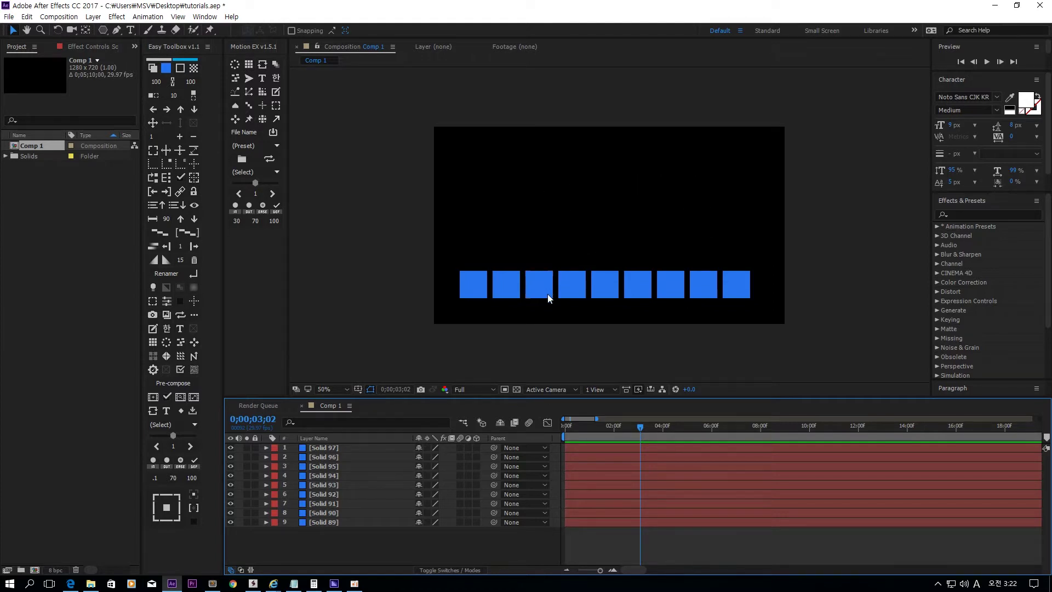
- Apply Repetition to all nine solids at 0;00;00;00 and show the effect controls of Controls 1
left_click_drag(605, 433, 564, 430)
left_click_drag(424, 236, 841, 358)
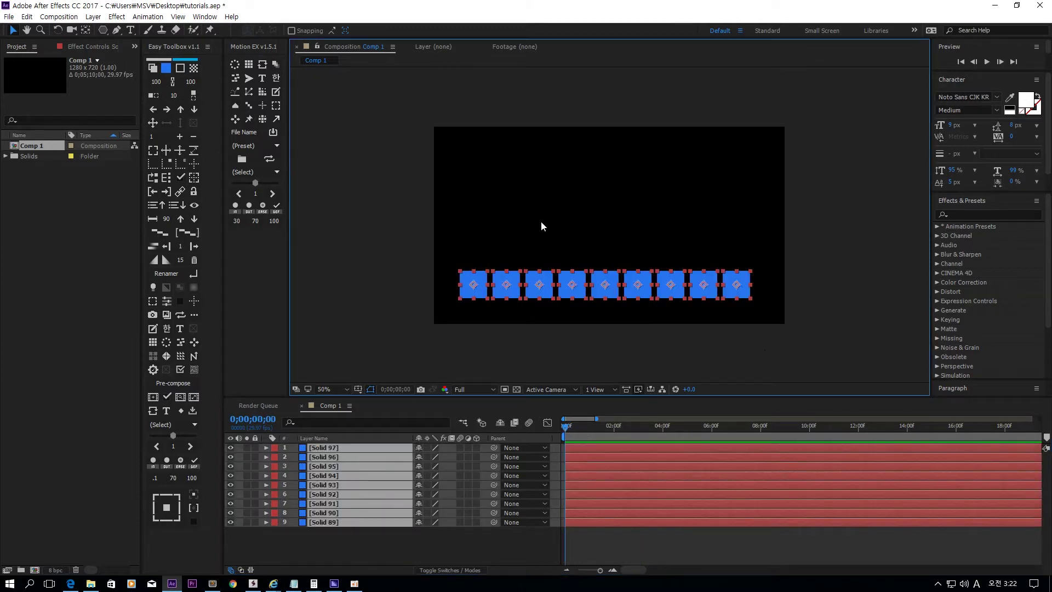
left_click(248, 64)
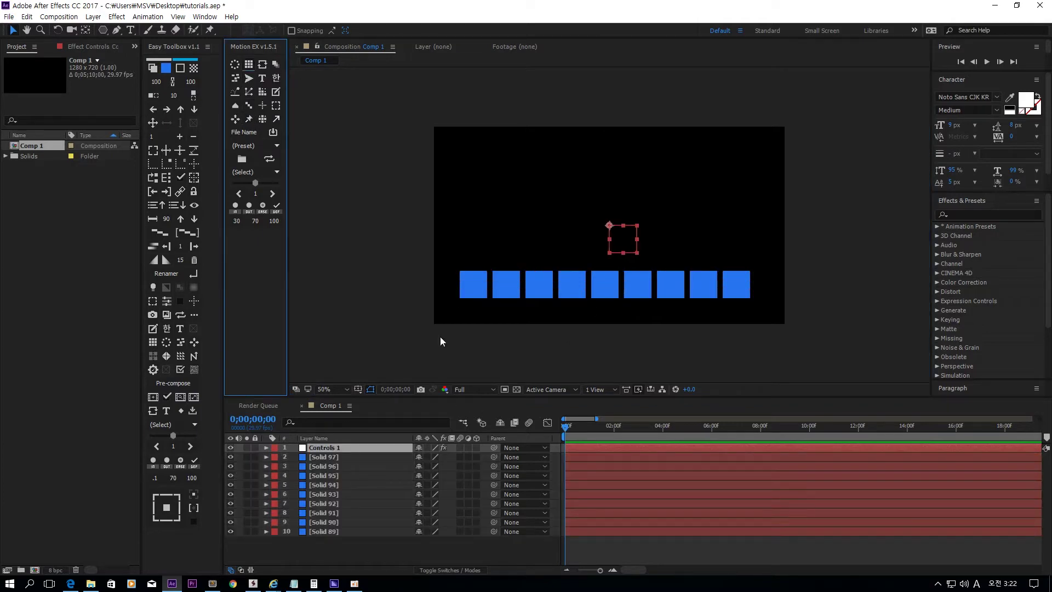
left_click(101, 47)
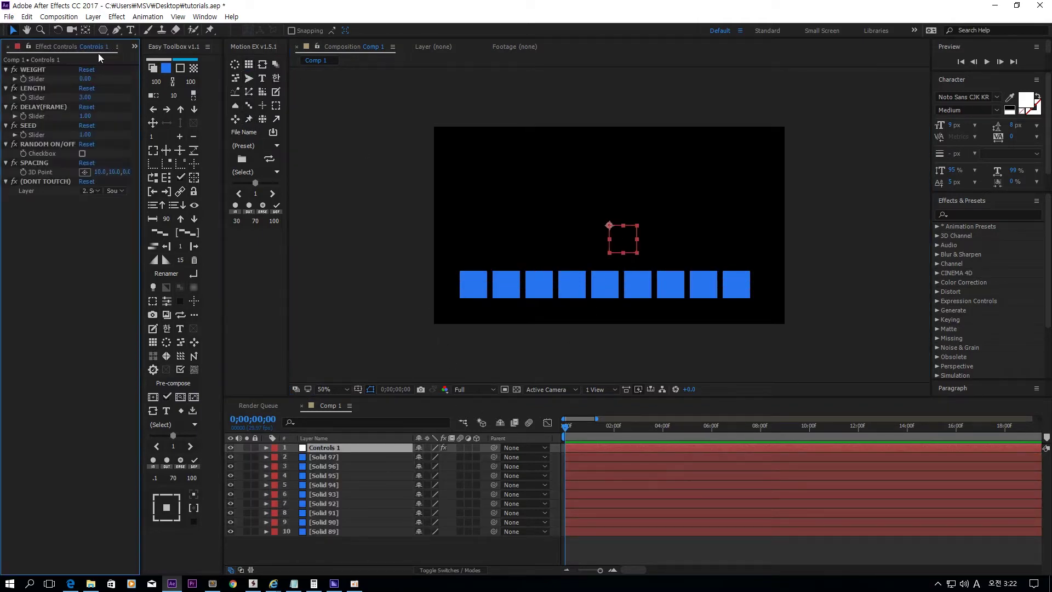
- Try a WEIGHT value of 107 on Controls 1, and undo the change
left_click_drag(83, 79, 679, 225)
left_click(645, 209)
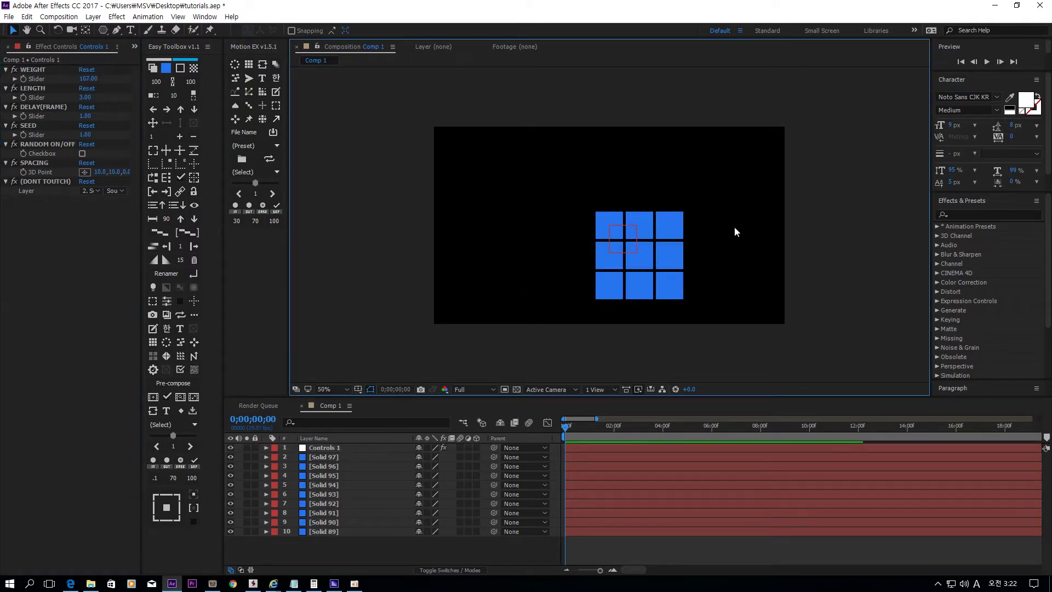
key("ctrl+z")
- Move the Controls 1 null to the upper-left part of the composition and keyframe WEIGHT at 0 at 0;00;00;00
left_click_drag(623, 241, 526, 191)
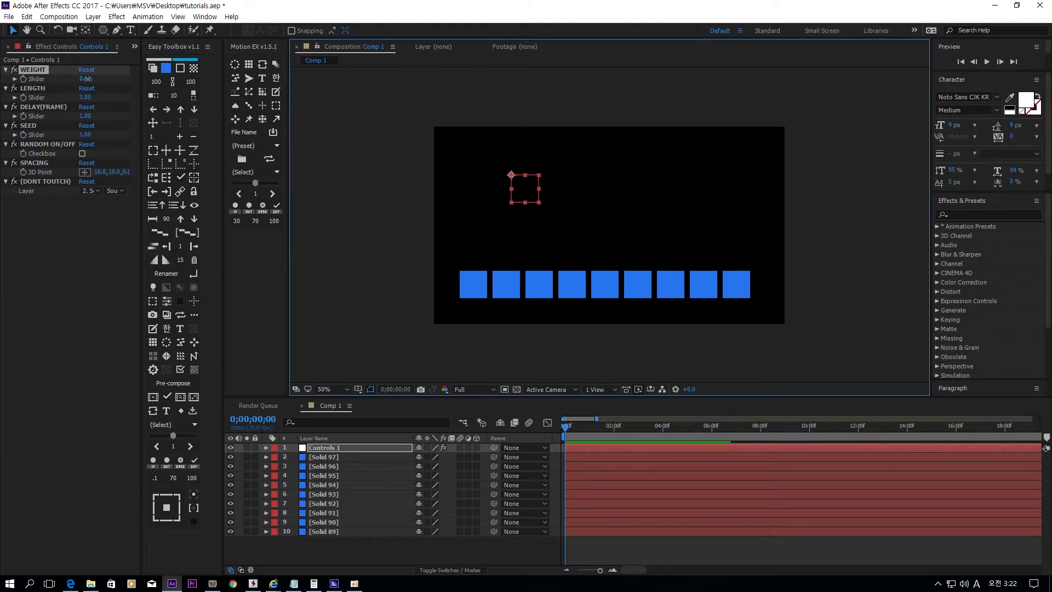
left_click_drag(87, 78, 28, 89)
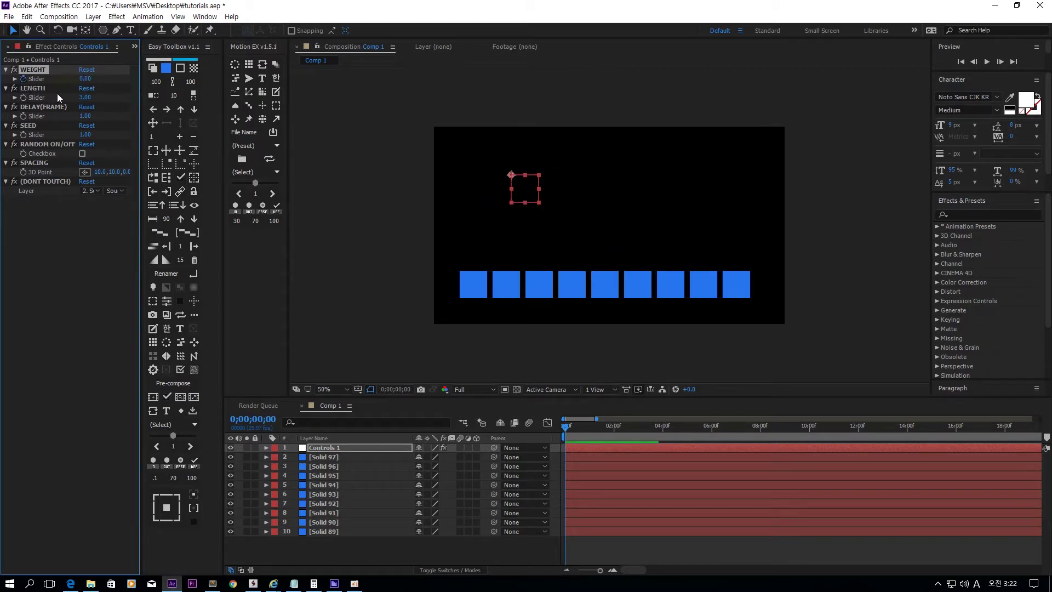
- Keyframe WEIGHT at 100 at 0;00;01;00, ease both WEIGHT keyframes, and preview the animation
left_click(394, 390)
type("100")
key("Return")
key("u")
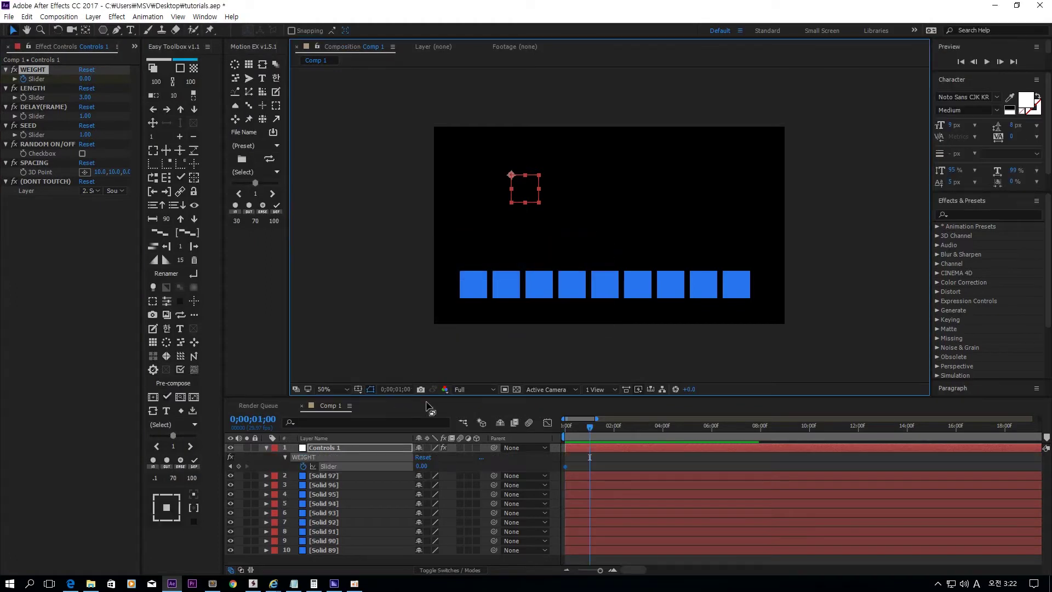
left_click(422, 466)
type("100")
key("Return")
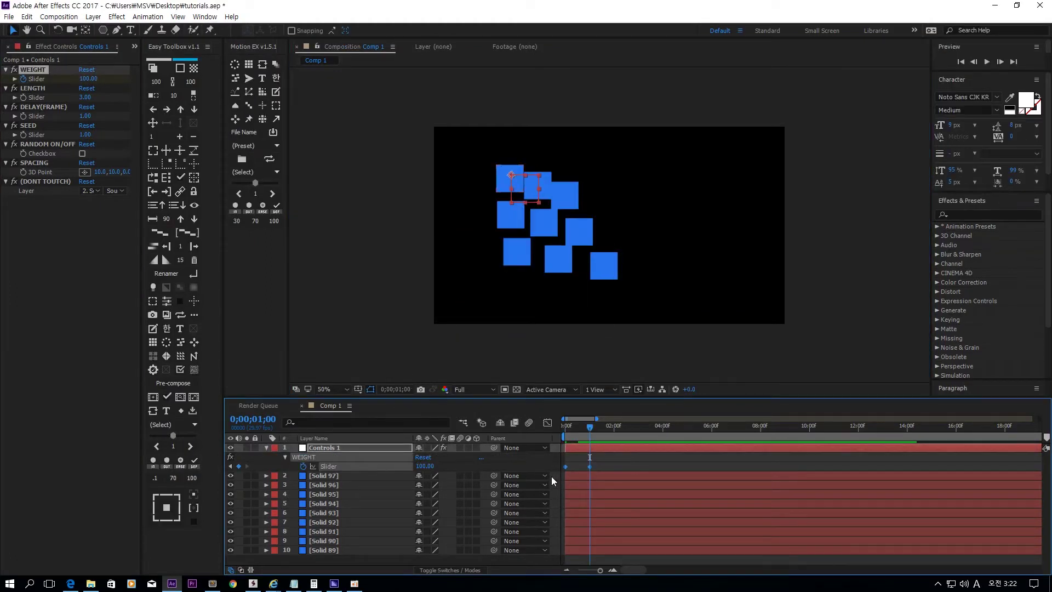
key("space")
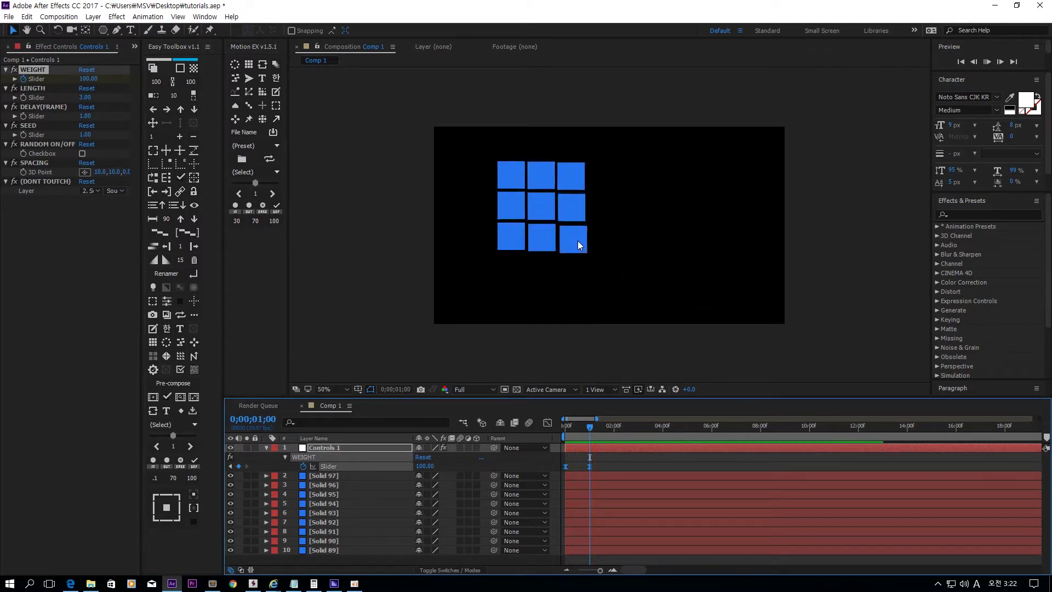
key("space")
- Try LENGTH values of 4, 5 and 3 on Controls 1 to compare the number of columns
left_click(44, 90)
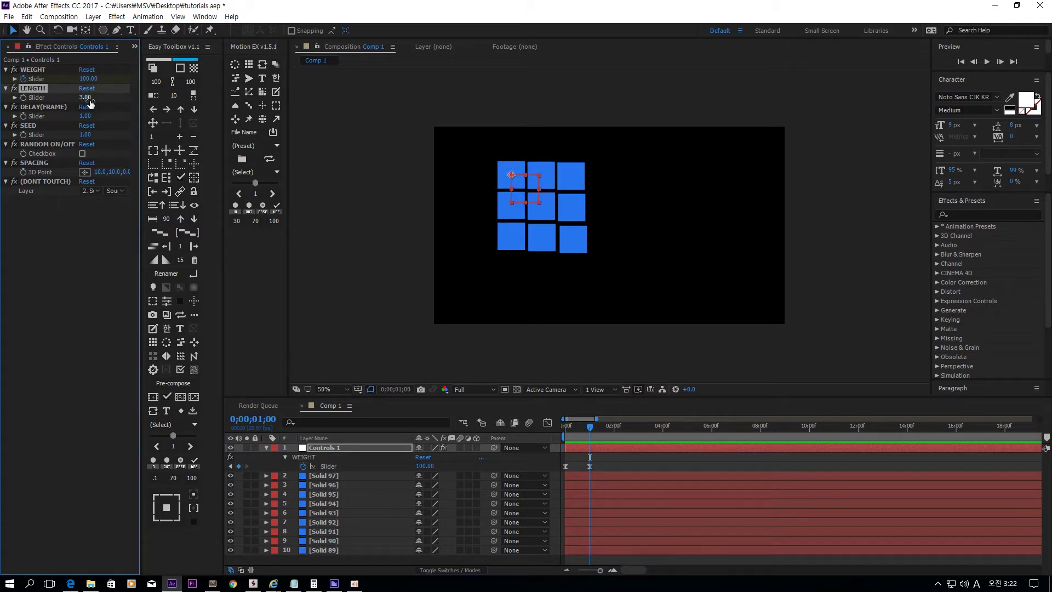
left_click(87, 97)
type("4")
key("Return")
type("5")
key("Return")
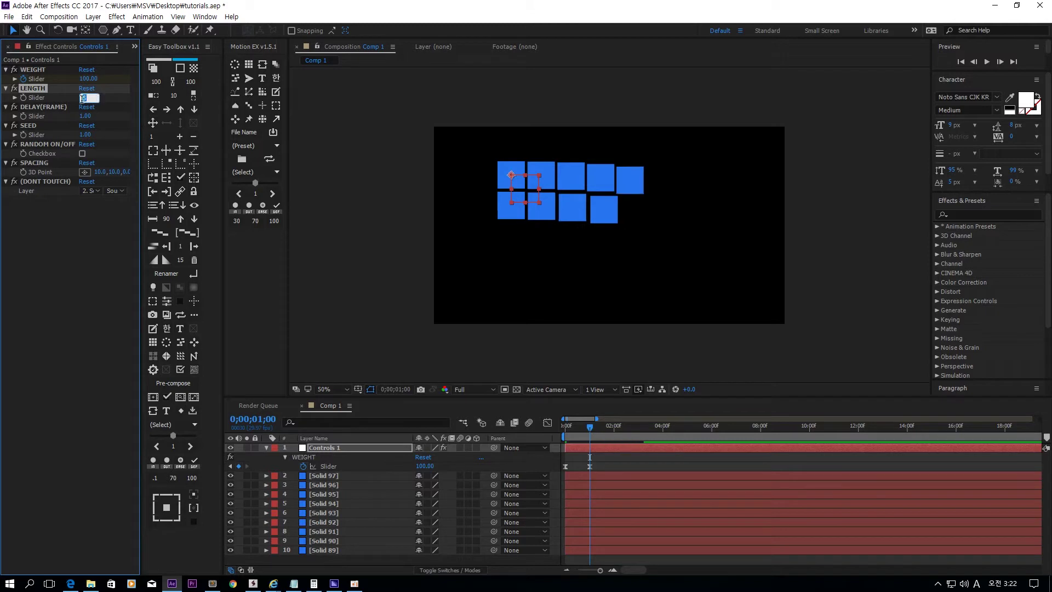
type("3")
key("Return")
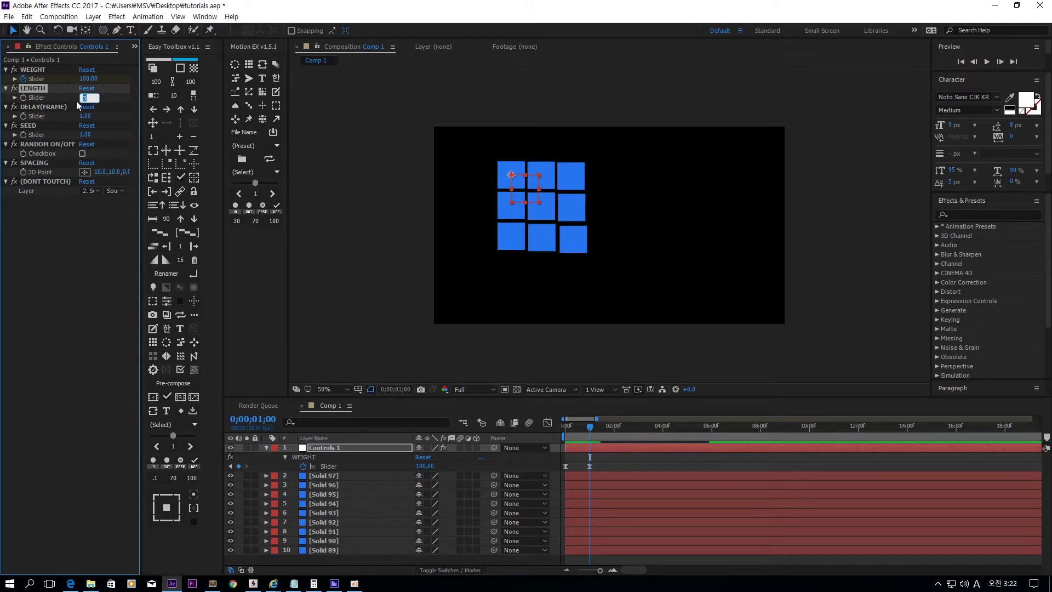
- Set LENGTH to 6 on Controls 1 and preview the animation
type("6")
key("Return")
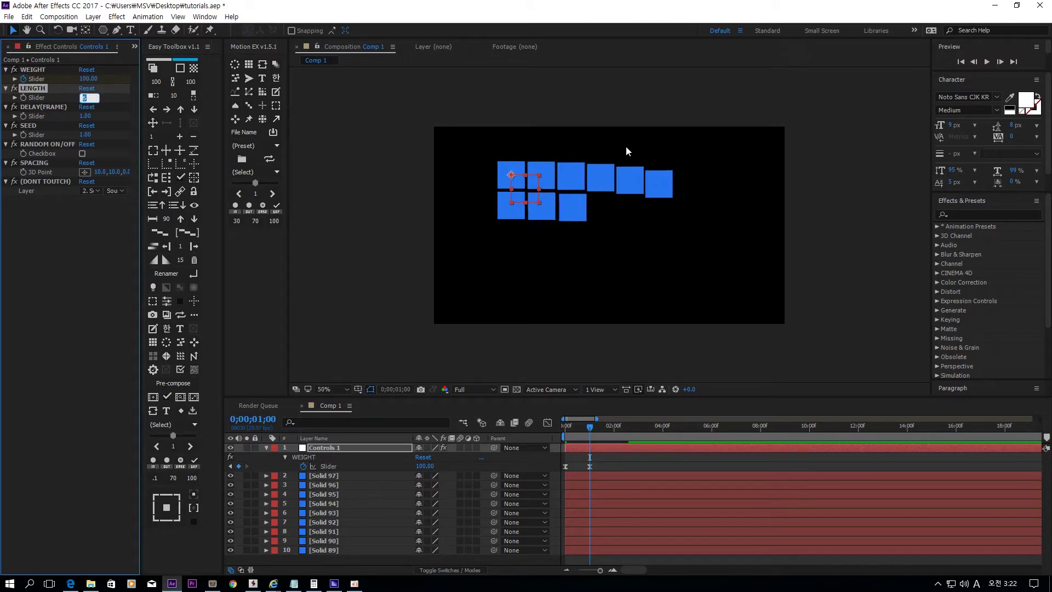
left_click(626, 147)
key("space")
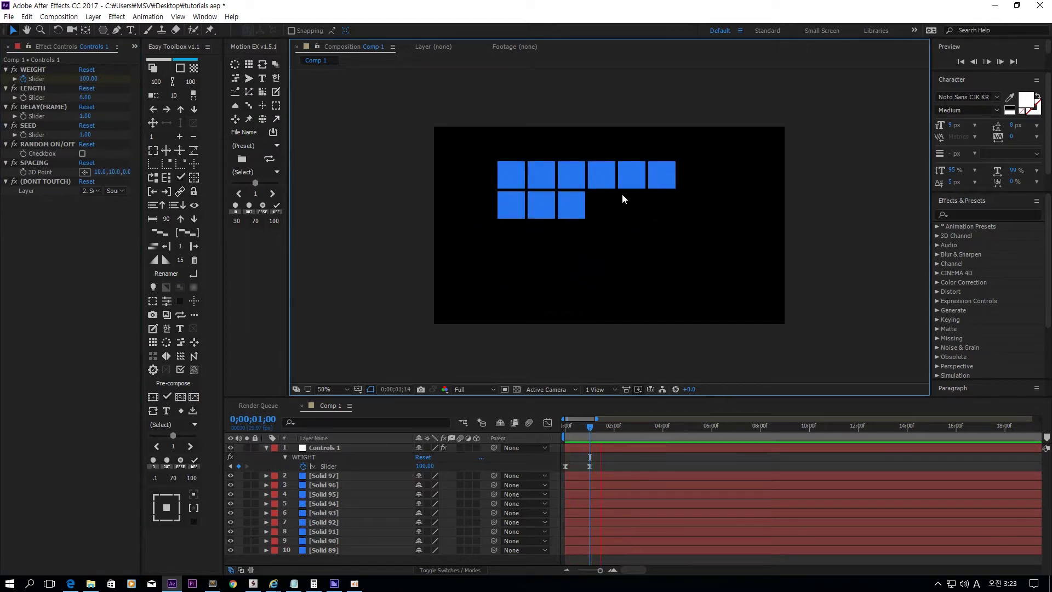
- Set LENGTH to 3 on Controls 1, check individual solids in the top row, and reselect Controls 1
key("space")
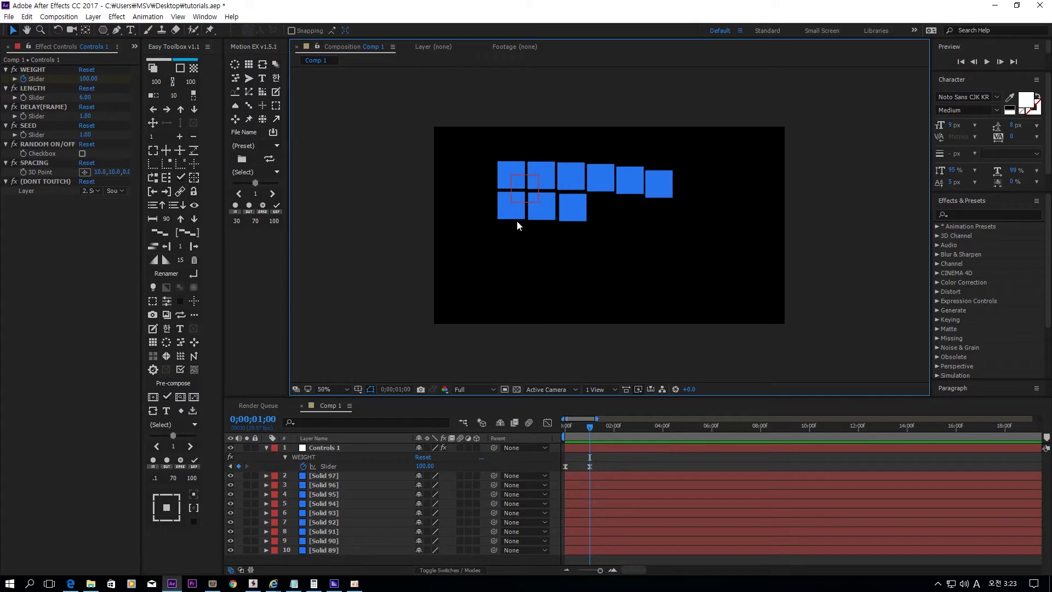
left_click(86, 97)
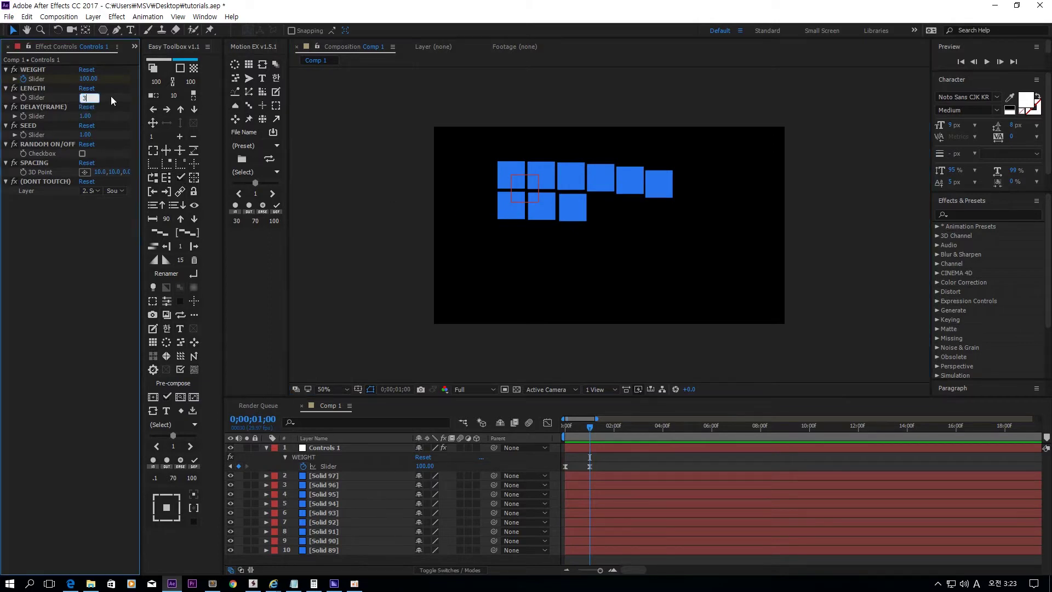
type("3")
key("Return")
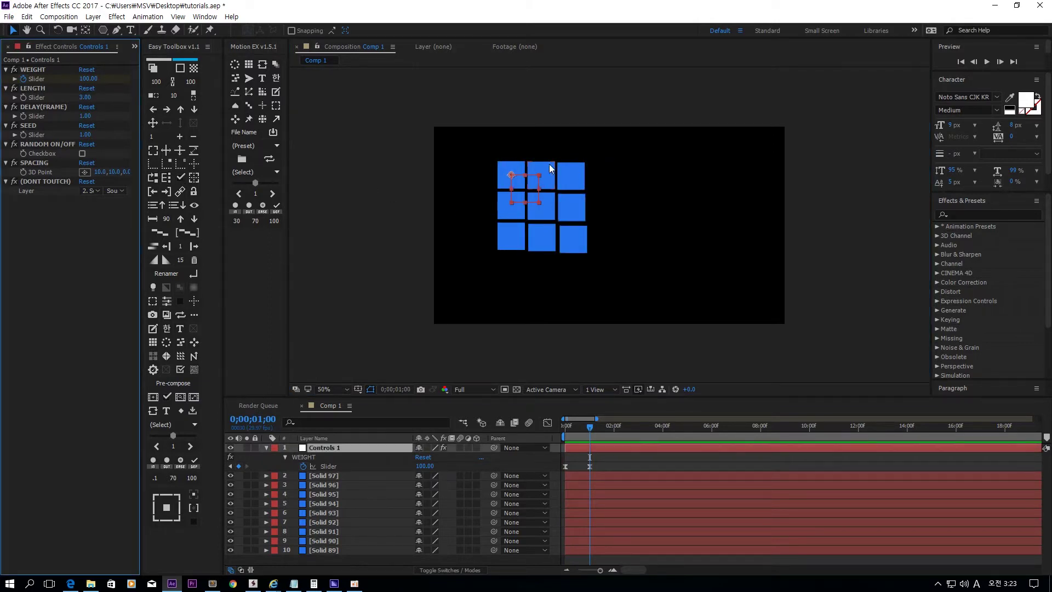
left_click(515, 168)
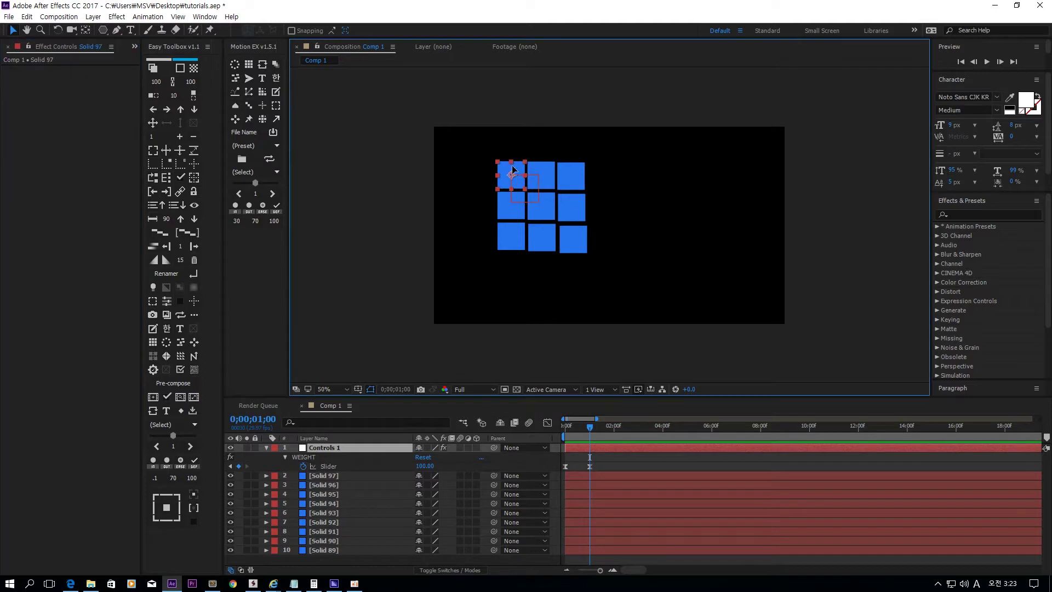
left_click(547, 166)
left_click(367, 449)
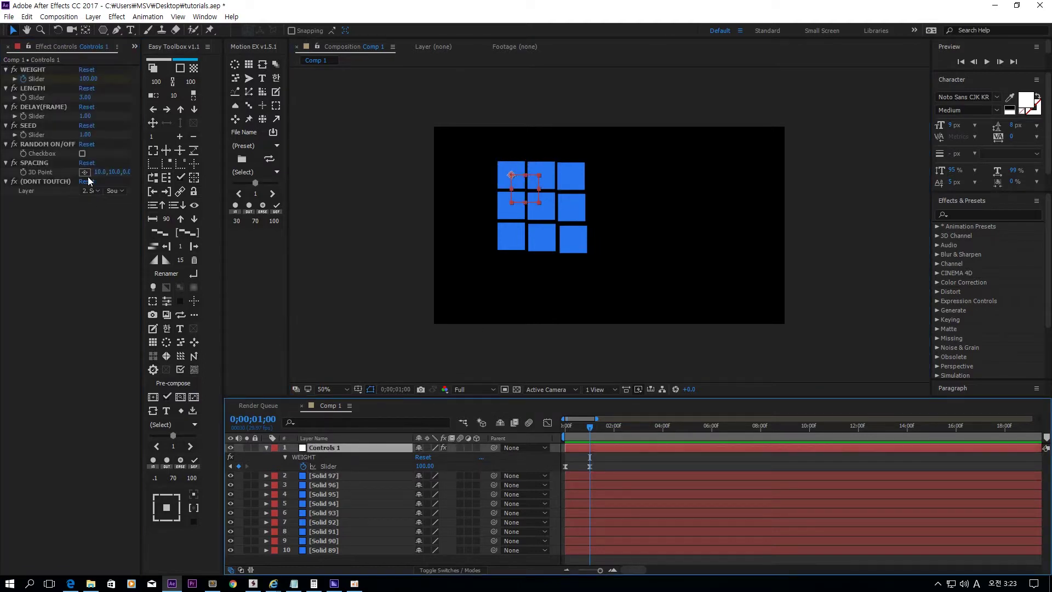
- Widen the SPACING 3D Point on Controls 1 to 56, 52, 0 and preview the animation
left_click_drag(100, 172, 139, 172)
key("space")
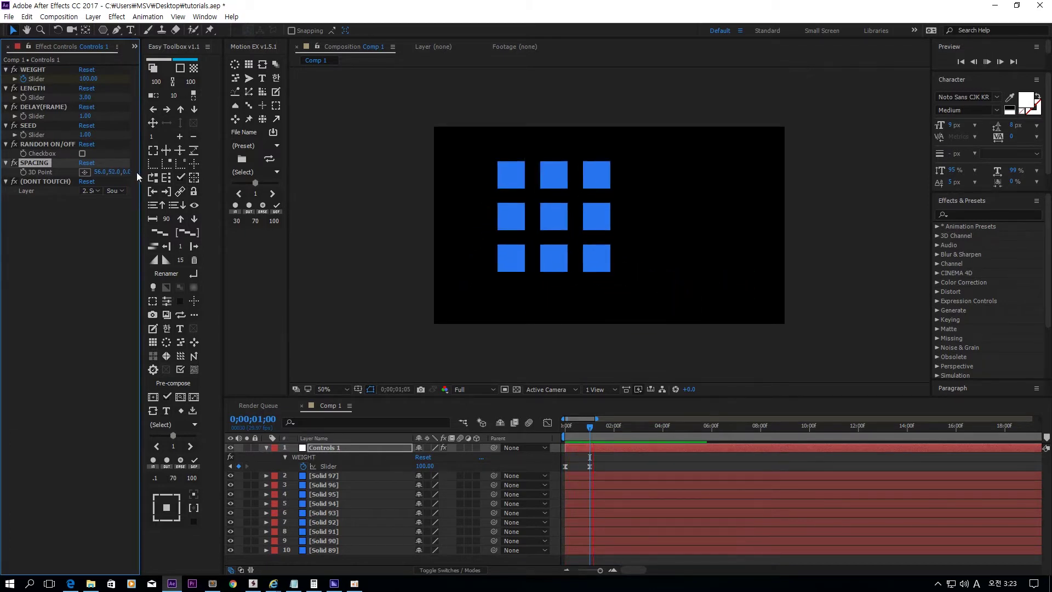
key("space")
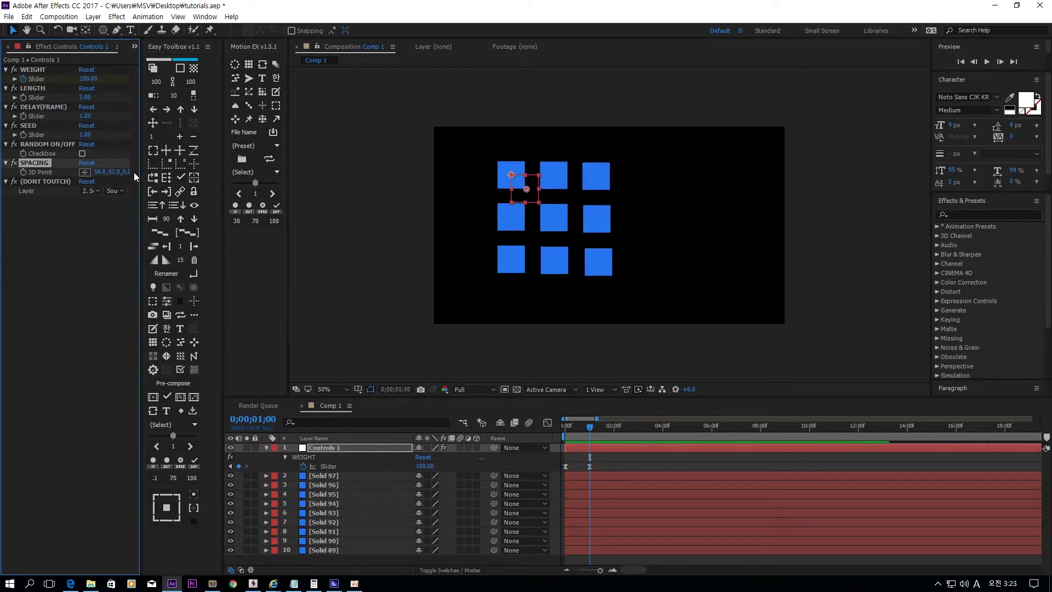
- Play and scrub the animation to examine how individual solids arrive in the grid, ending with Controls 1 selected
mouse_move(588, 435)
left_mouse_down()
mouse_move(610, 426)
mouse_move(551, 432)
mouse_move(597, 431)
left_mouse_up()
key("space")
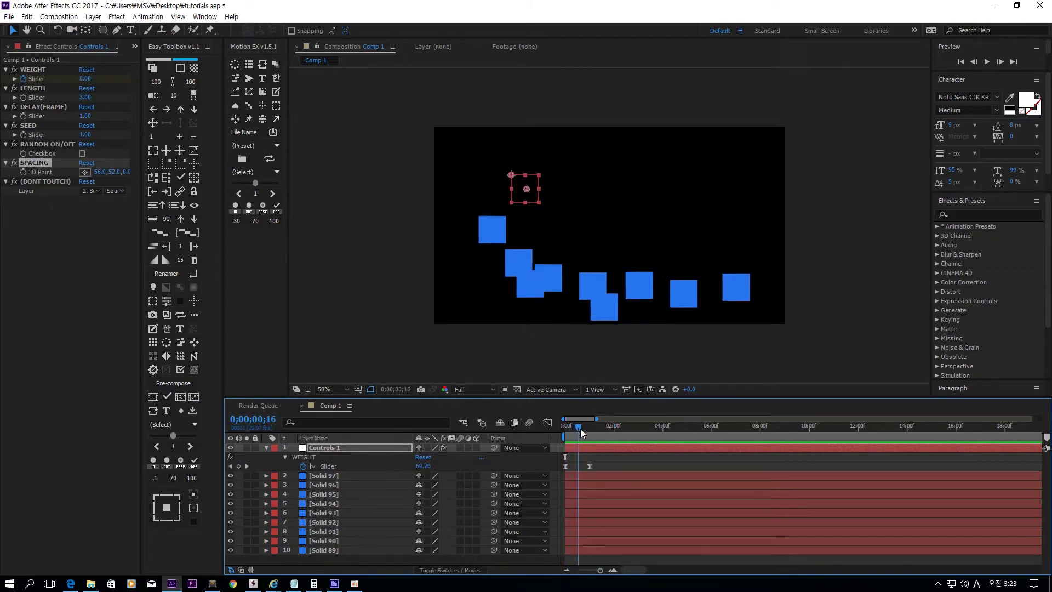
key("space")
left_click(525, 271)
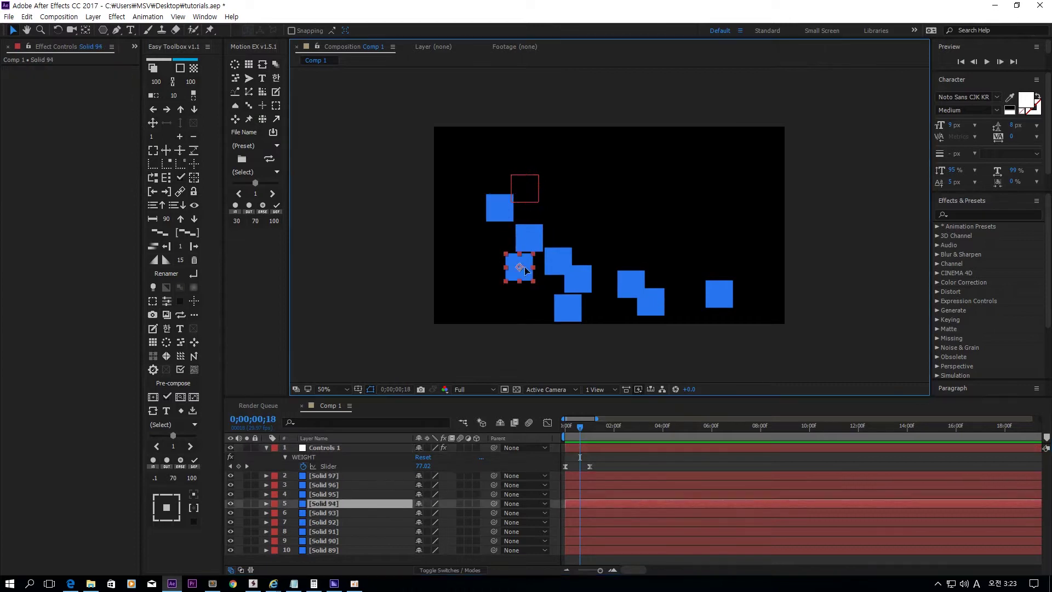
left_click(560, 314)
left_click_drag(567, 434, 584, 427)
left_click(584, 449)
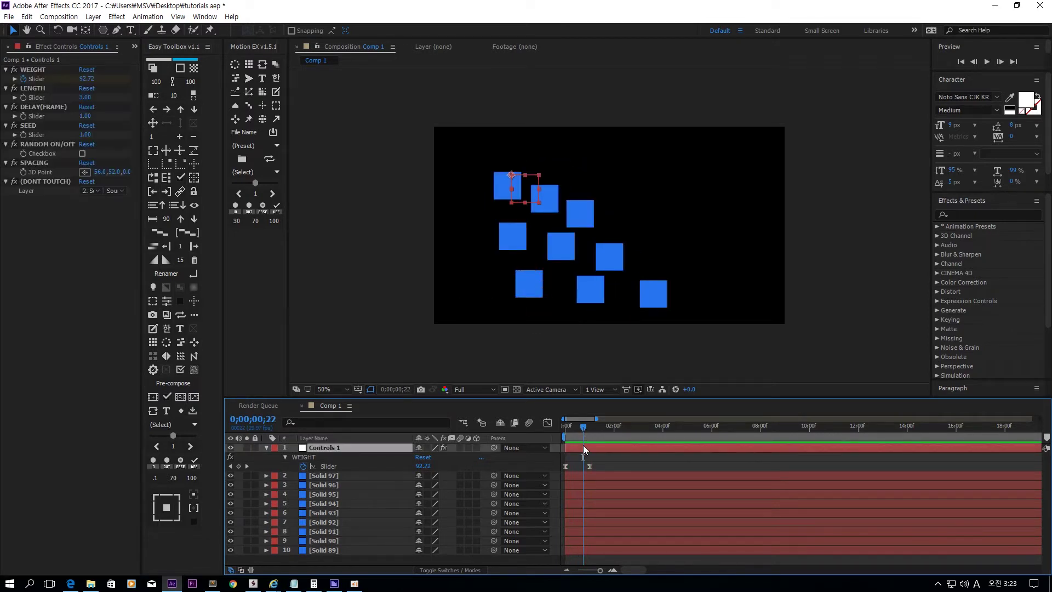
- Set DELAY(FRAME) to 5 on Controls 1 and preview the staggered motion up to 0;00;01;16
left_click(44, 107)
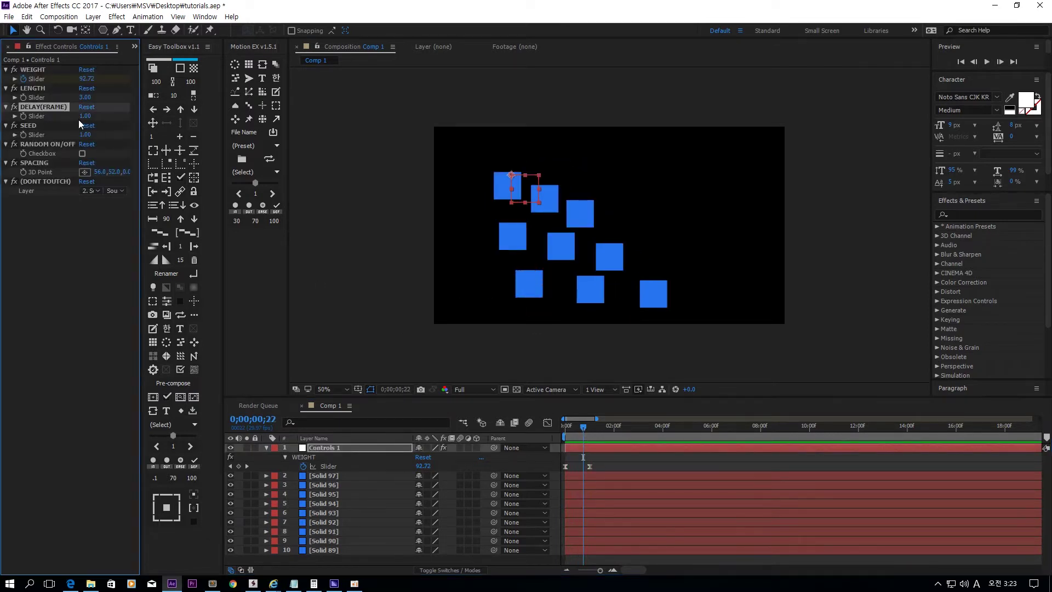
type("5")
key("Return")
key("space")
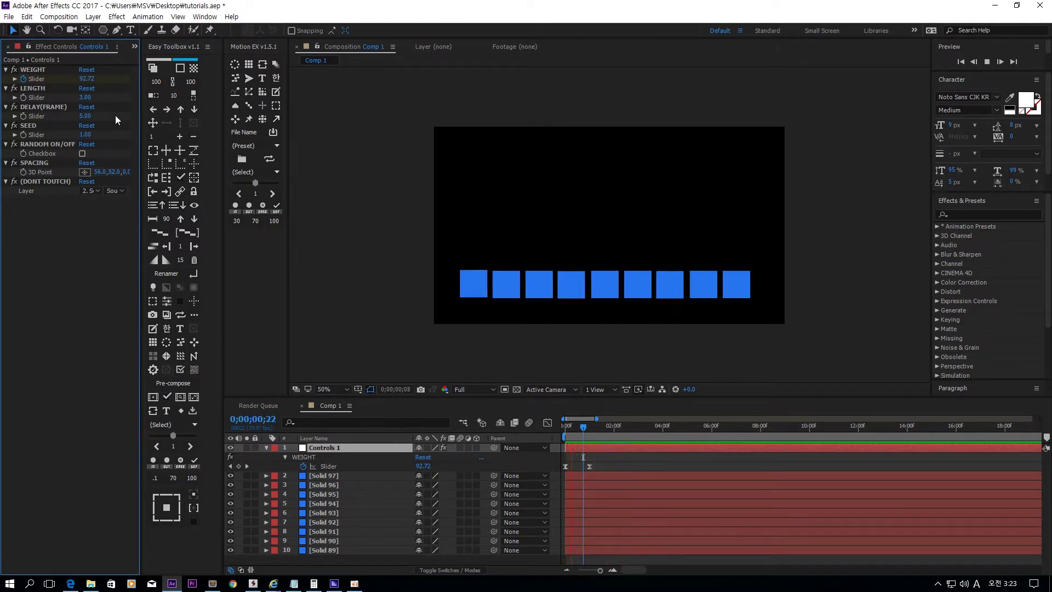
mouse_move(607, 428)
left_mouse_down()
mouse_move(575, 429)
mouse_move(603, 429)
left_mouse_up()
- Enable RANDOM ON/OFF on Controls 1, preview the animation, and scrub to 0;00;00;25
left_click(50, 145)
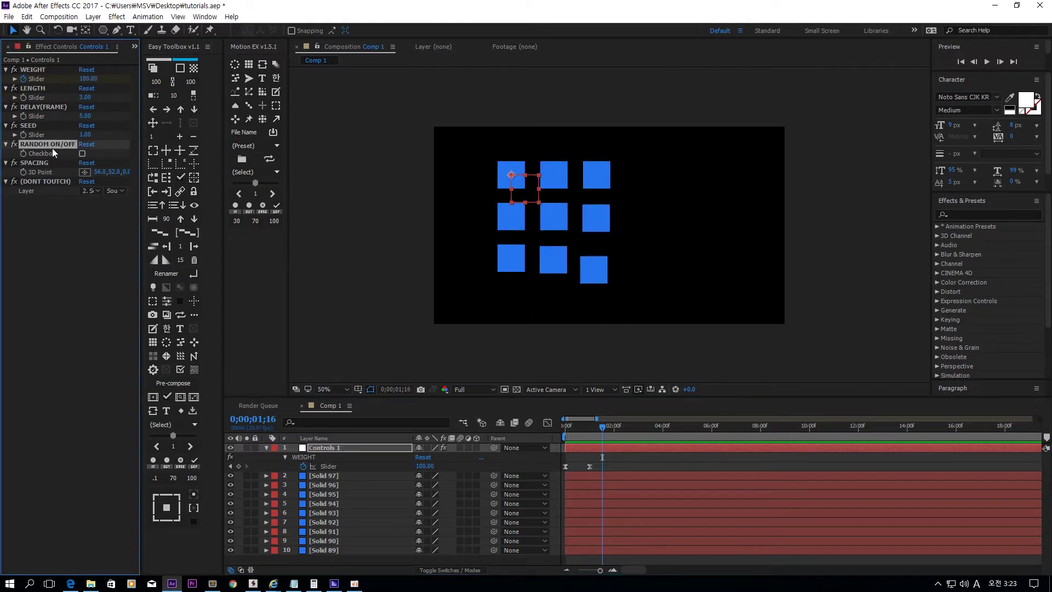
left_click(82, 153)
key("space")
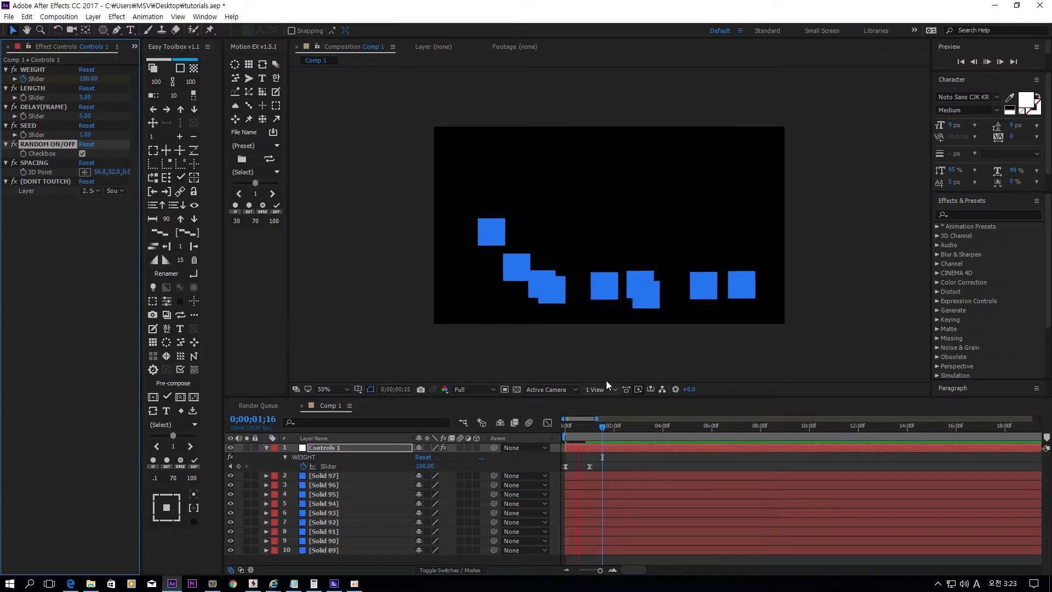
mouse_move(593, 426)
left_mouse_down()
mouse_move(570, 427)
mouse_move(586, 436)
left_mouse_up()
- Try SEED values of 4 and 7 on Controls 1, previewing the random motion for each
left_click(89, 135)
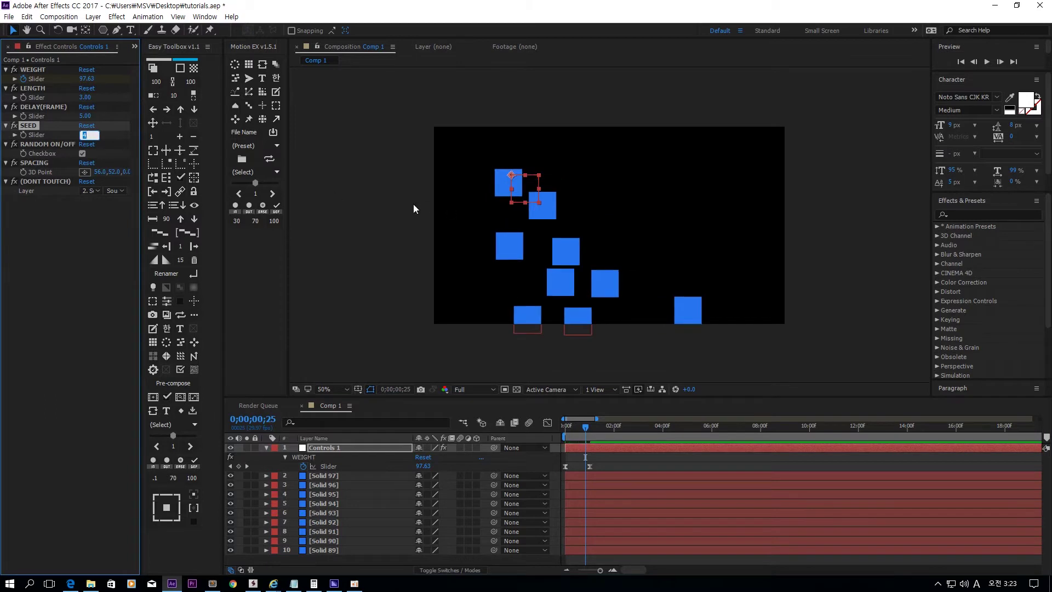
key("Return")
key("space")
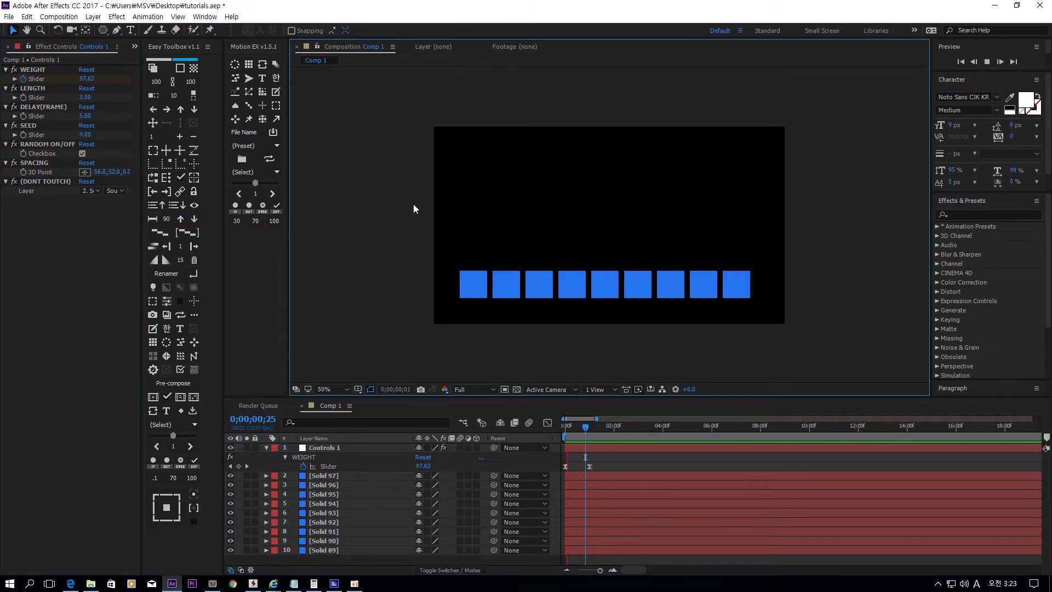
key("space")
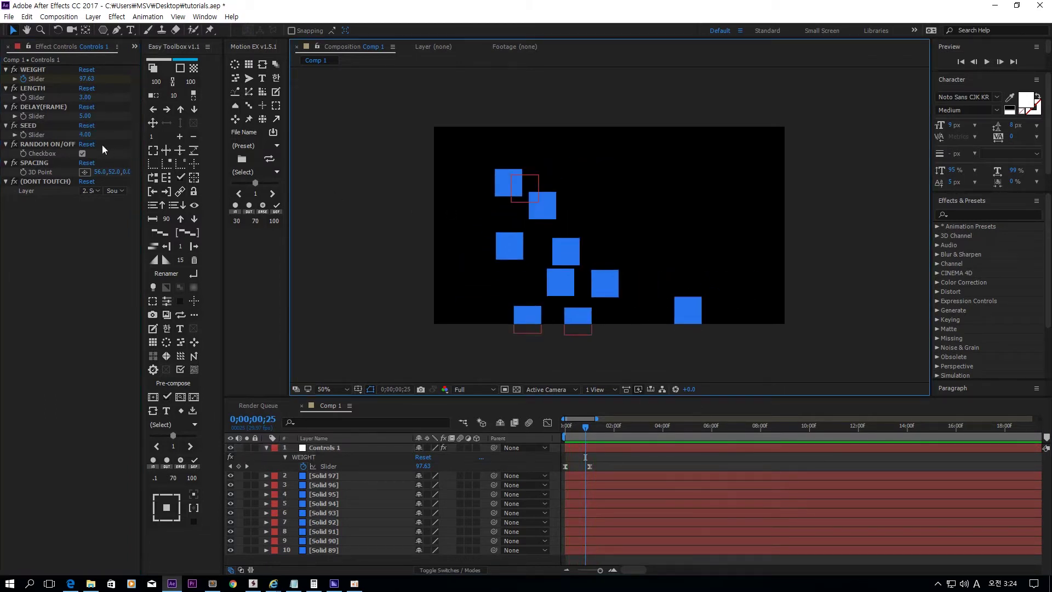
left_click(87, 135)
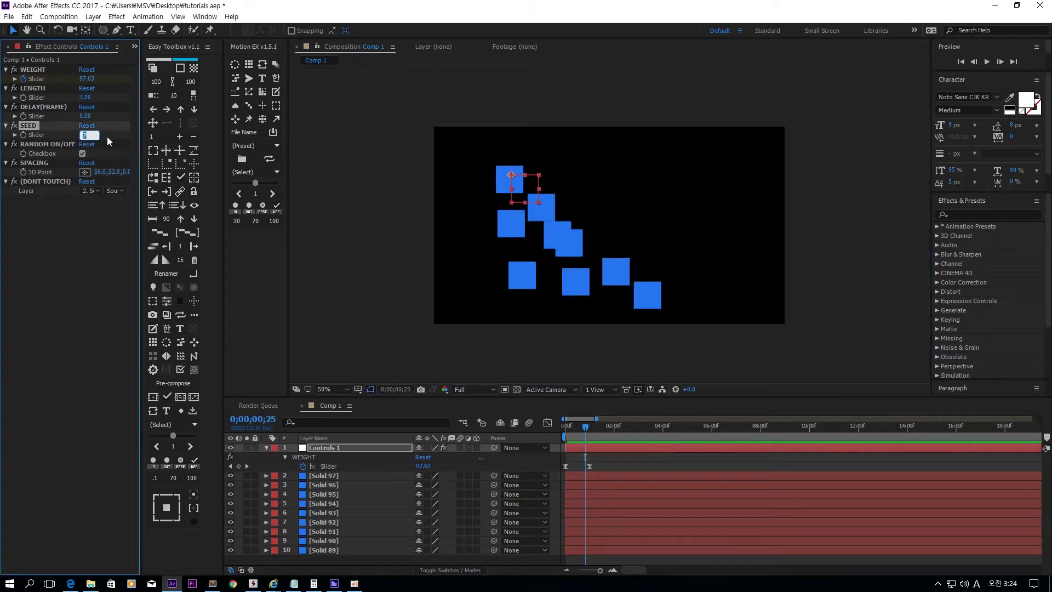
left_click(373, 183)
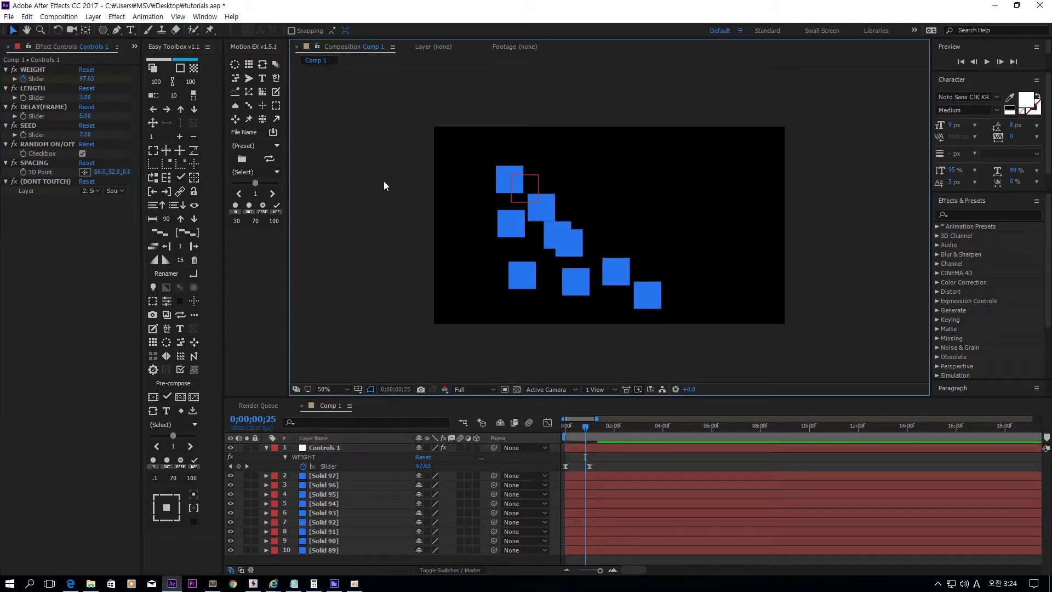
key("space")
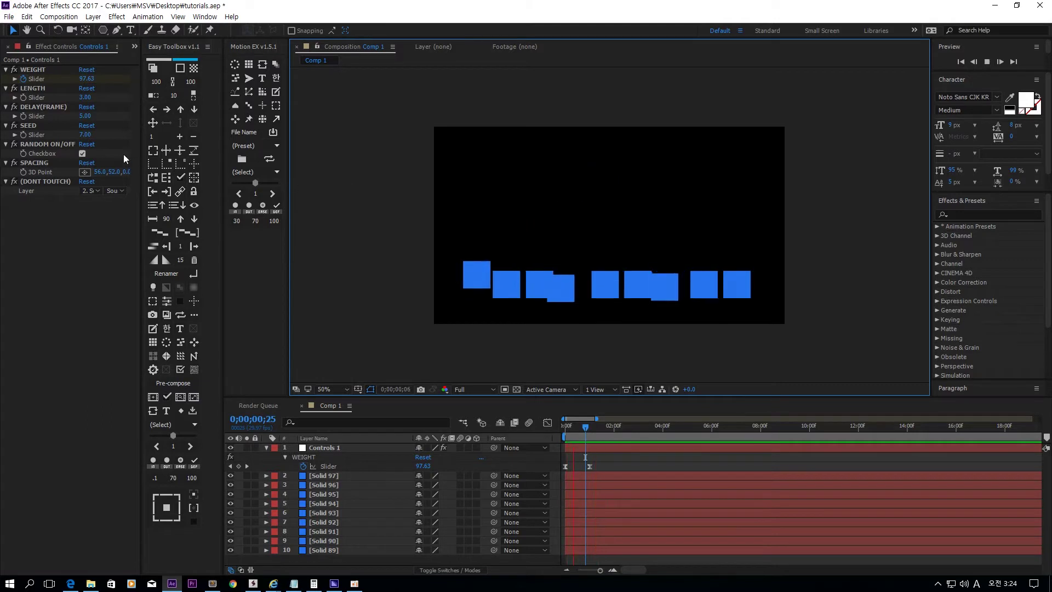
- Set SEED to 8 on Controls 1 and preview the random motion
left_click(88, 135)
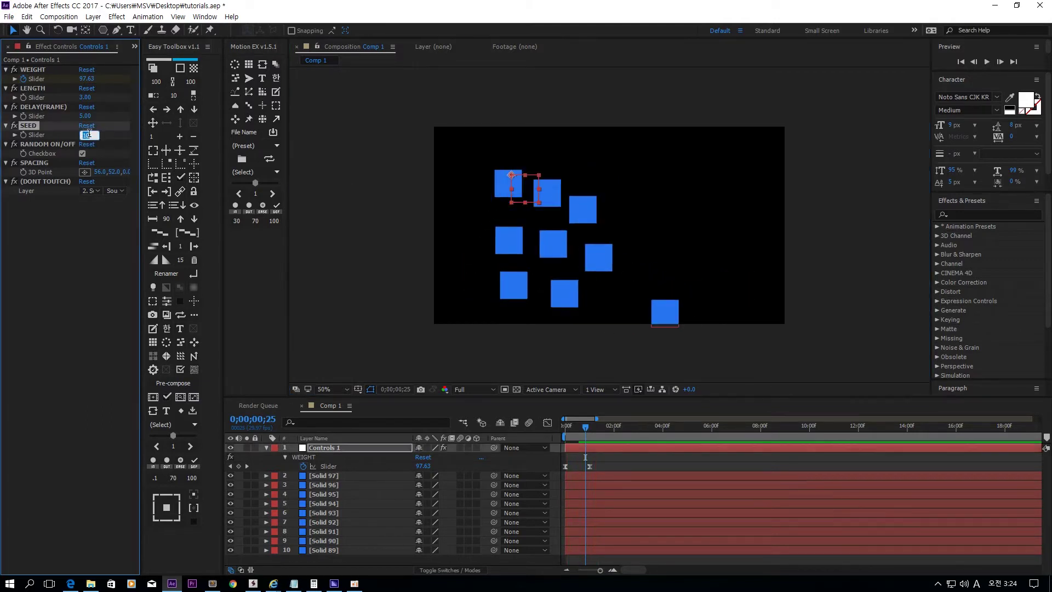
type("8")
key("Return")
left_click(317, 151)
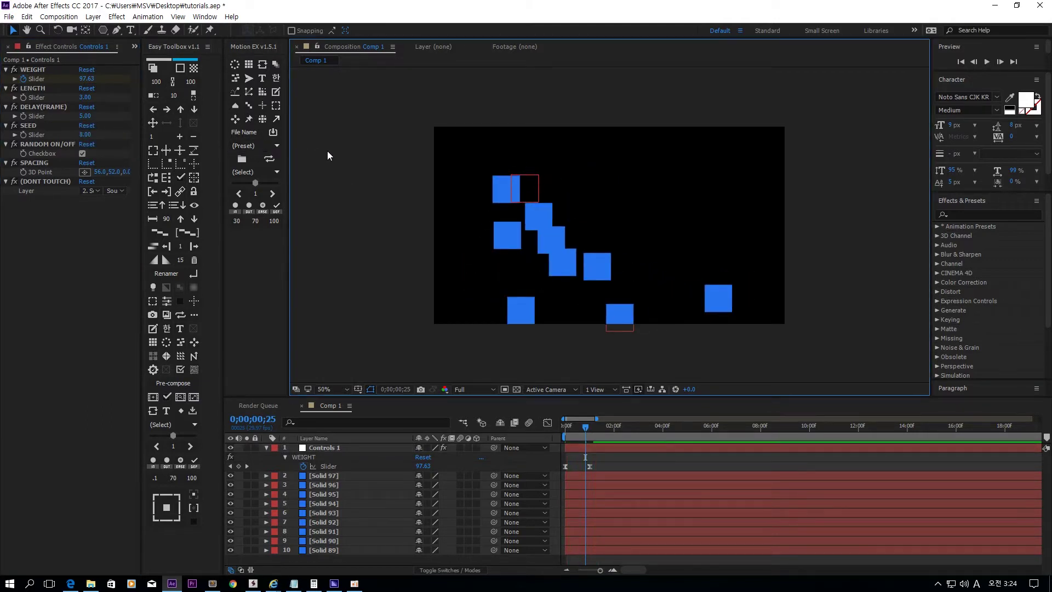
key("space")
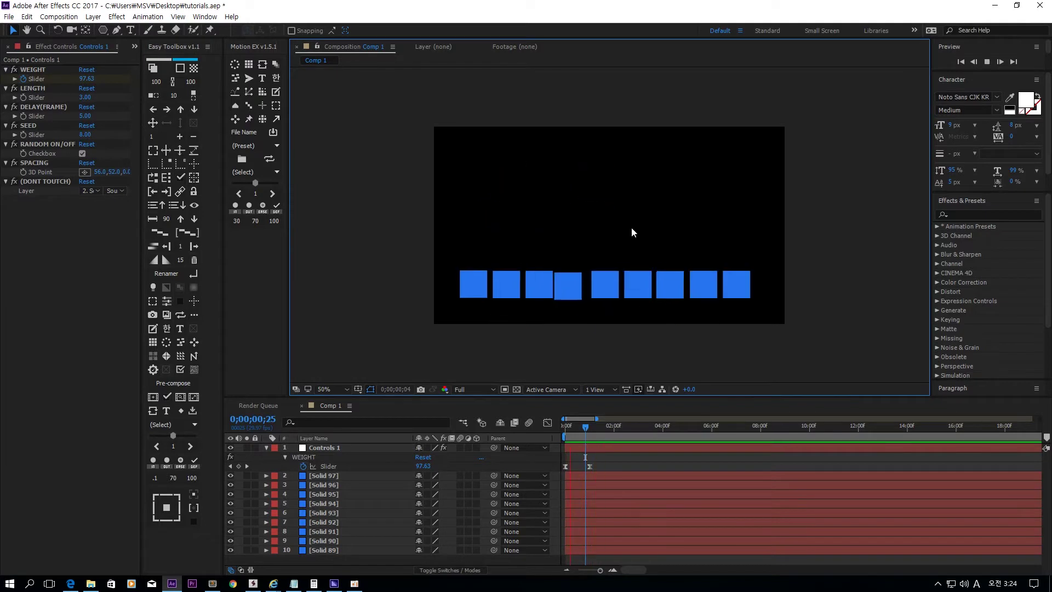
key("space")
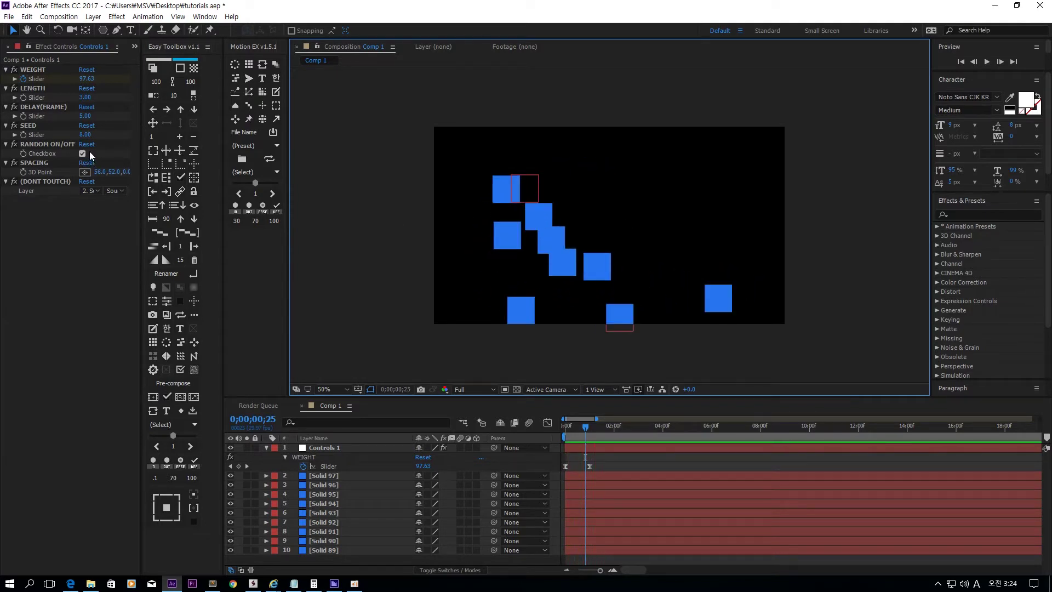
- Disable RANDOM ON/OFF on Controls 1 and preview the ordered delay animation
left_click(82, 154)
key("space")
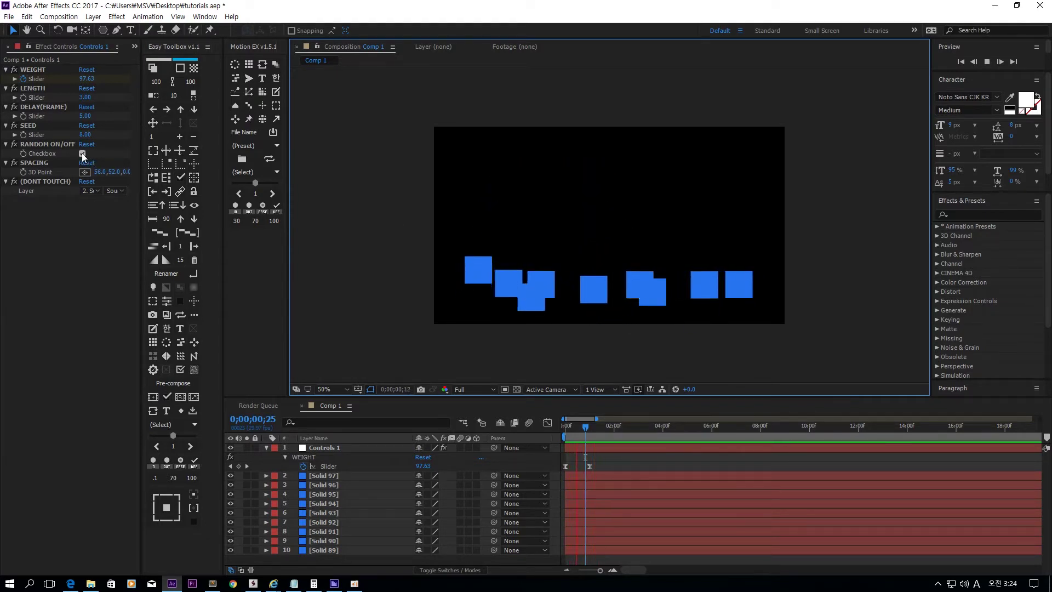
left_click(82, 154)
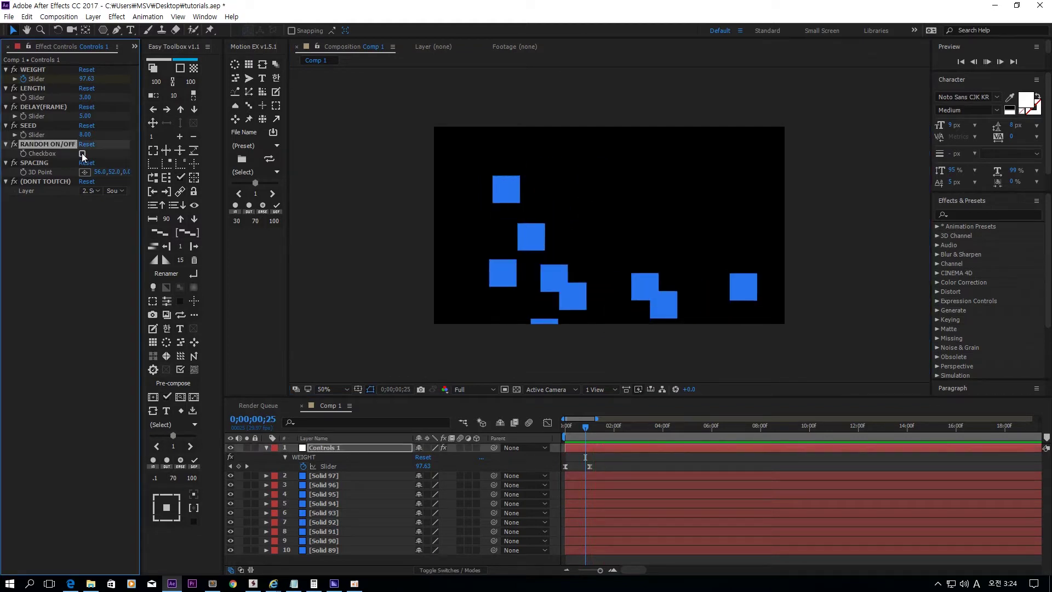
key("space")
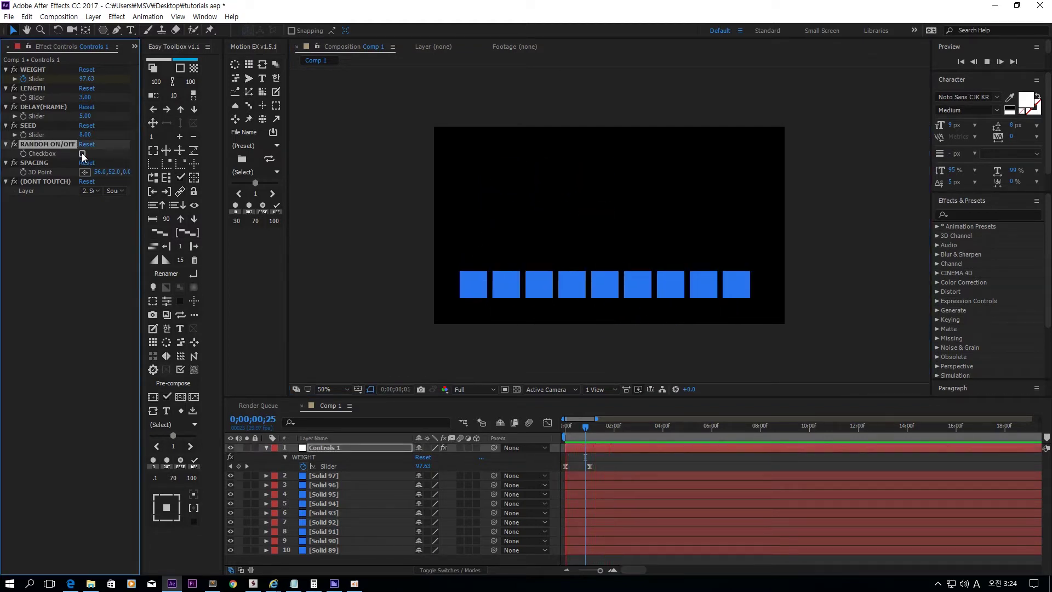
key("space")
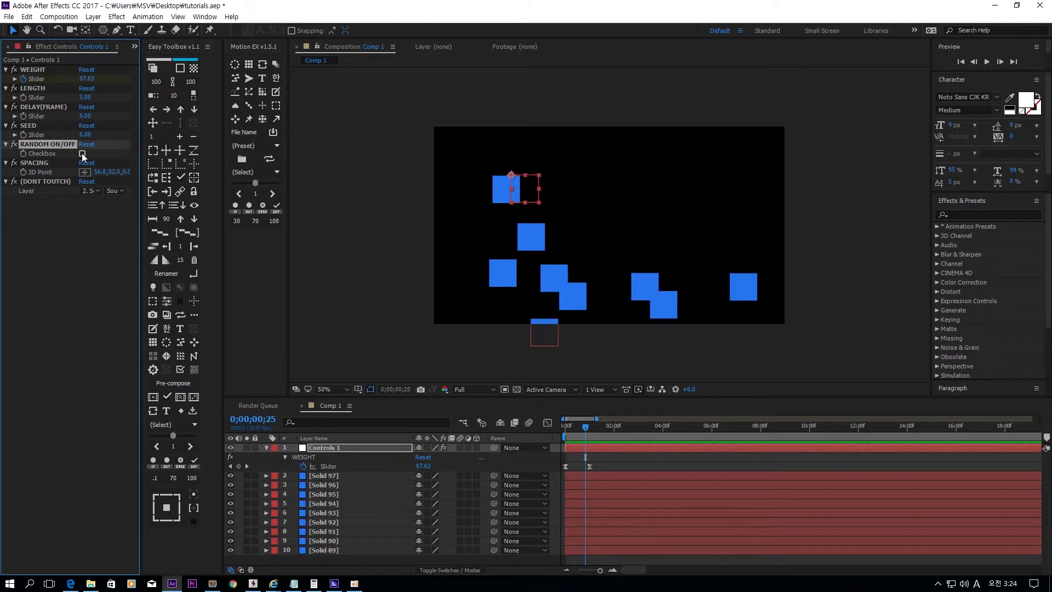
- At 0;00;02;04, move the Controls 1 null so the grid of solids sits near the composition's center
left_click_drag(593, 435, 616, 433)
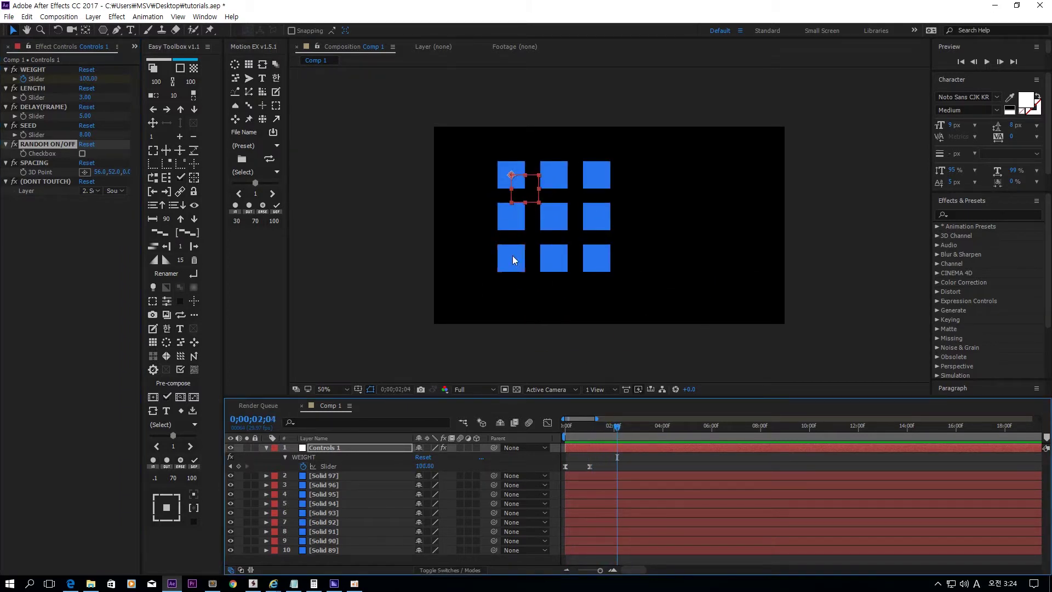
left_click_drag(502, 183, 552, 191)
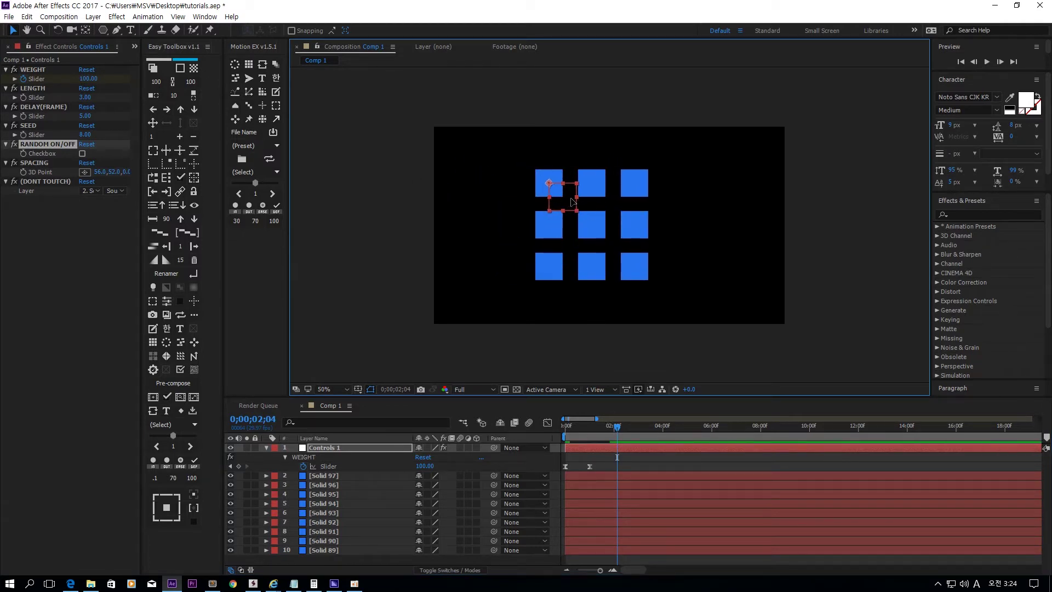
left_click_drag(559, 197, 573, 197)
left_click(490, 146)
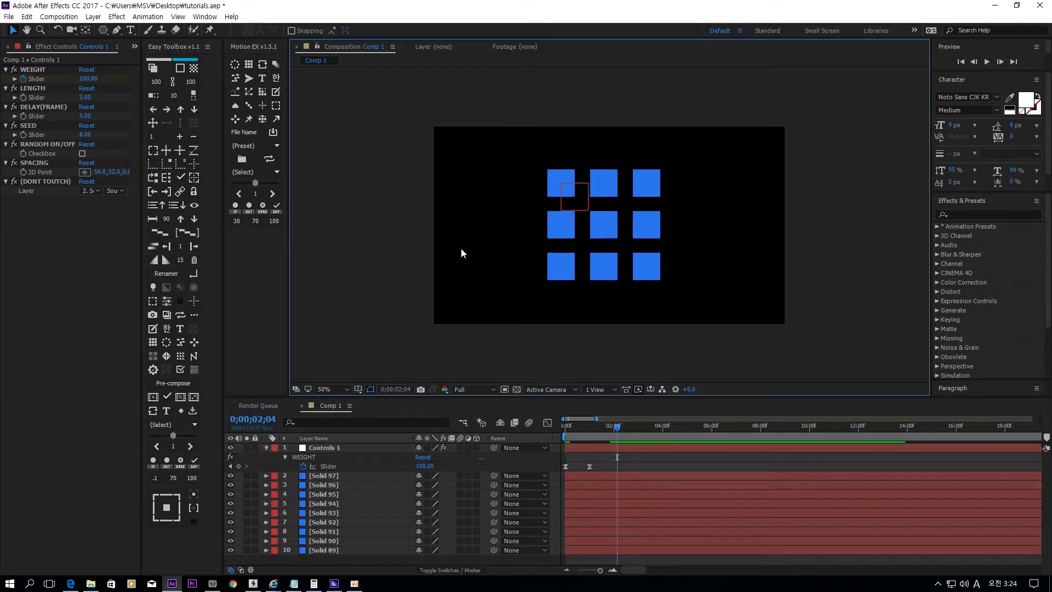
- Clear all layers from Comp 1 and create a new 100 x 100 blue solid
key("ctrl+z")
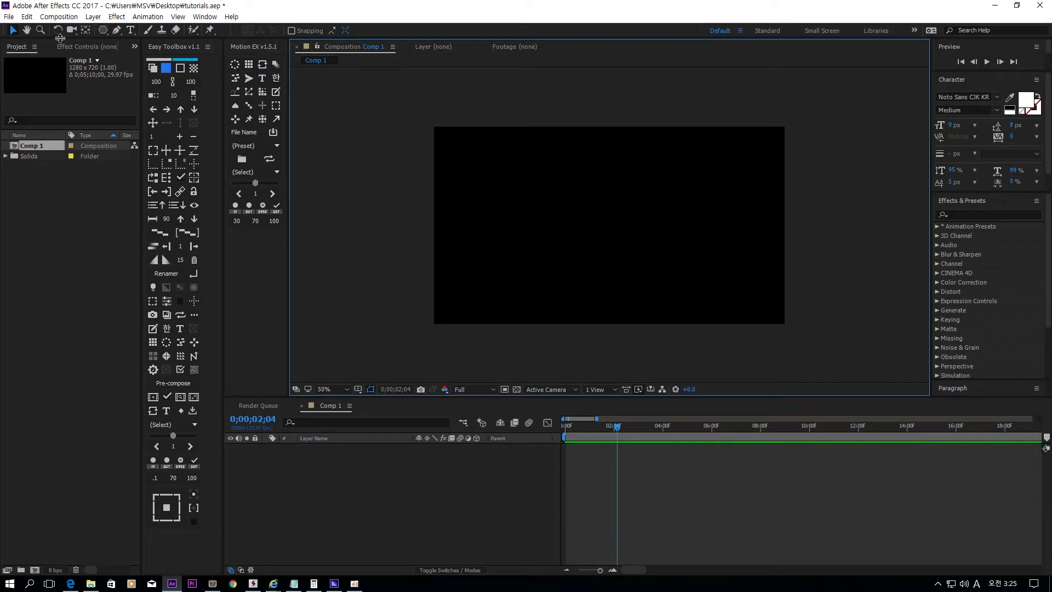
left_click(154, 68)
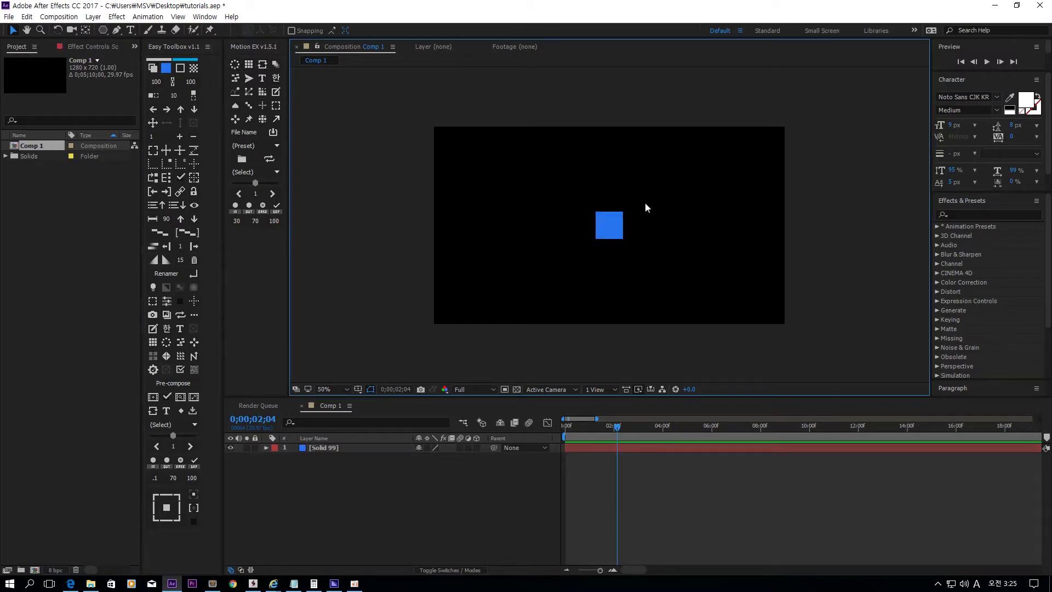
key("p")
left_click(294, 456)
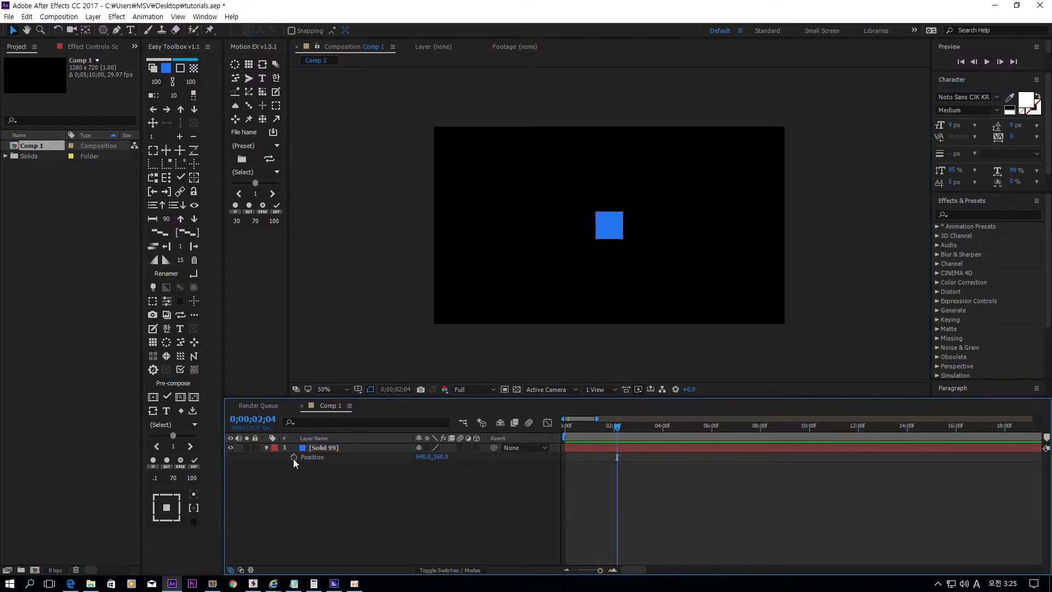
left_click_drag(615, 437, 492, 439)
left_click(607, 326)
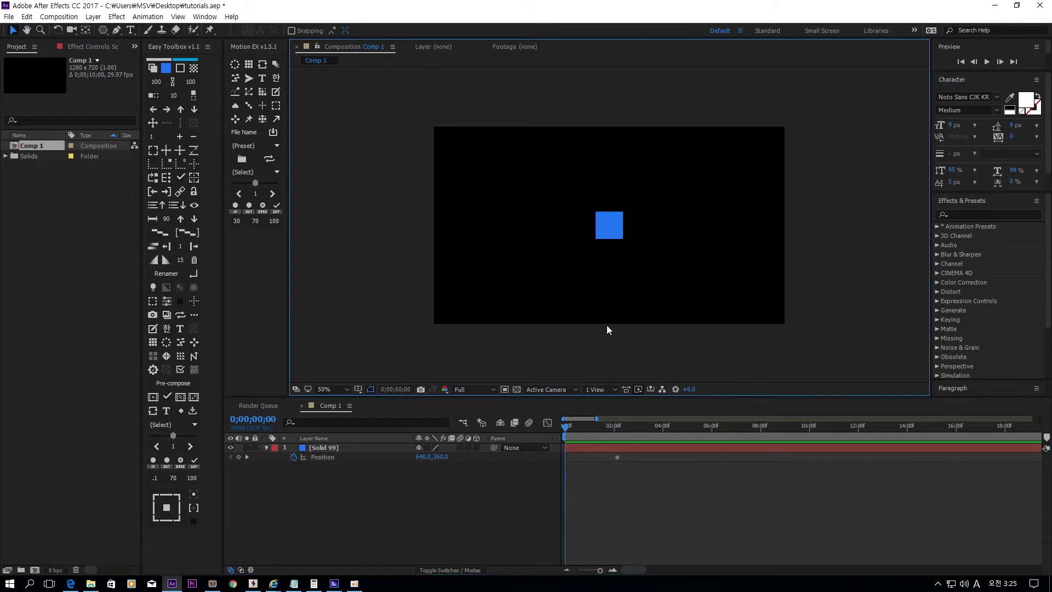
left_click(613, 214)
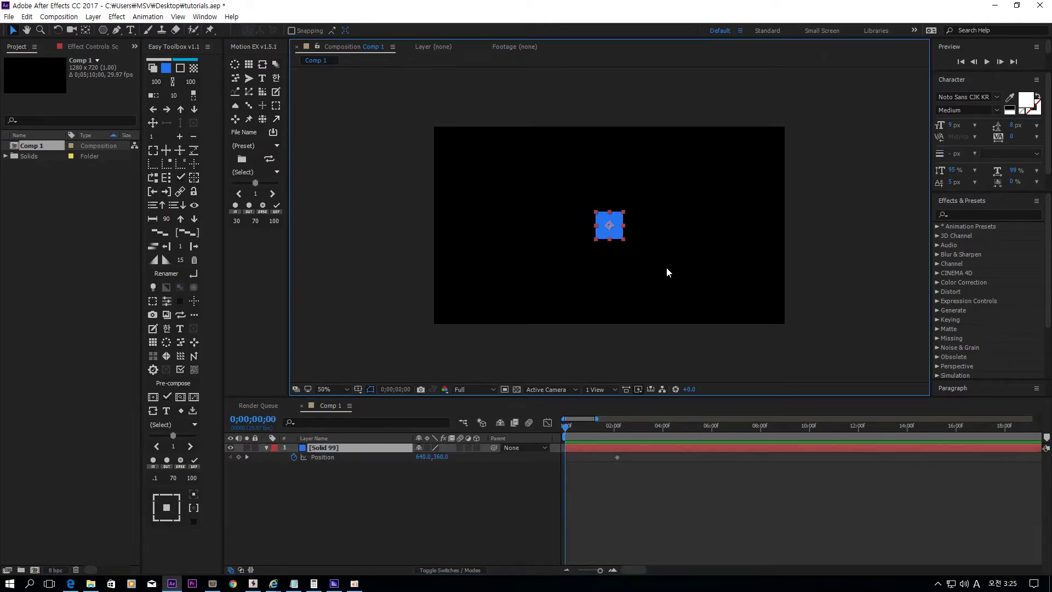
key("slash")
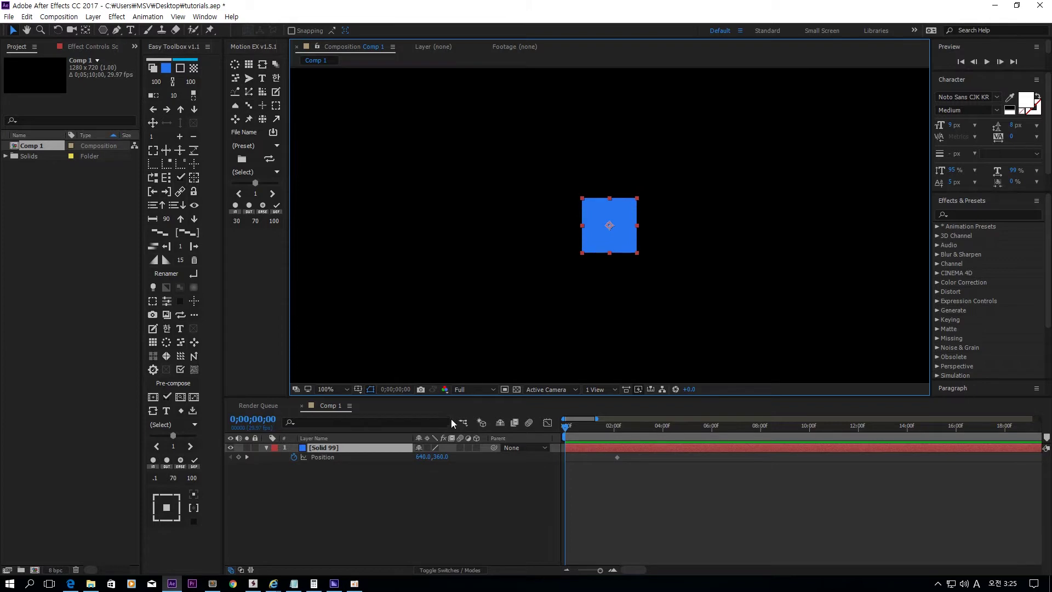
- Show the solid's Rotation, try turning it to 45°, nudging it vertically, and turning it further to 85°
left_click(583, 454)
key("r")
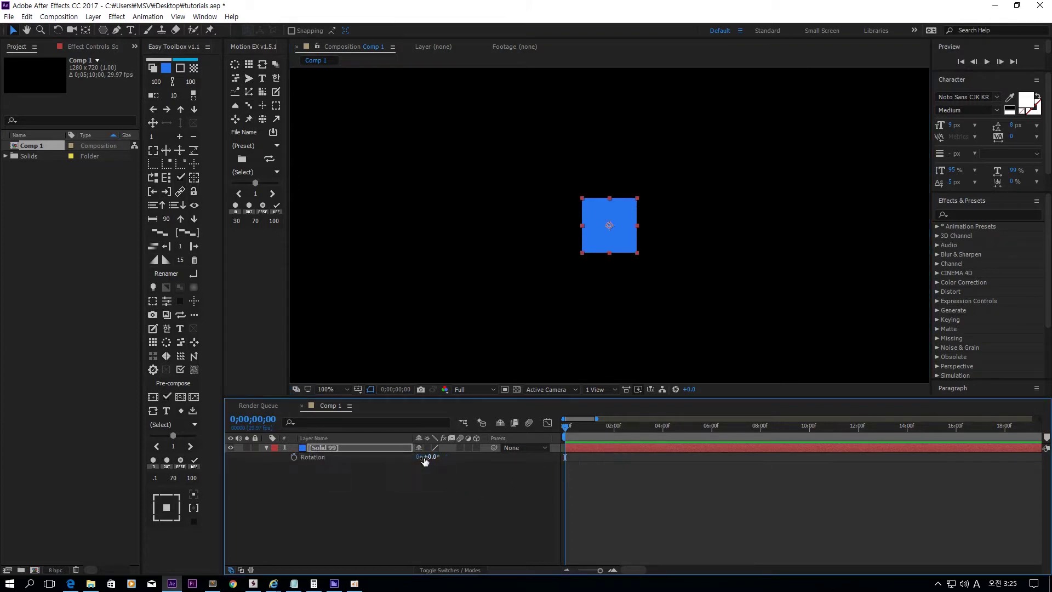
left_click_drag(425, 457, 450, 456)
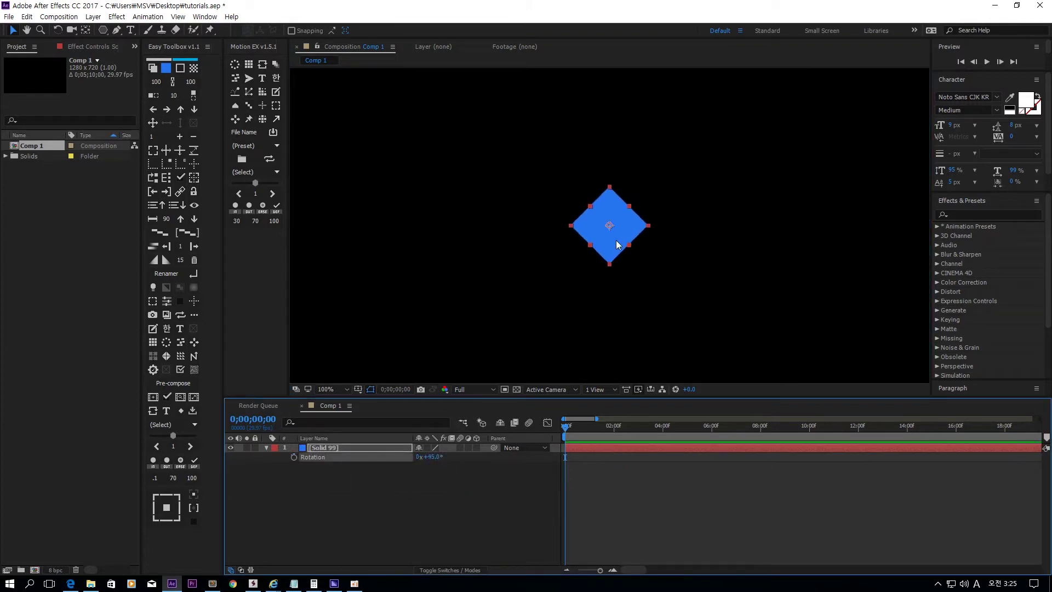
left_click(617, 240)
left_click_drag(617, 239, 618, 227)
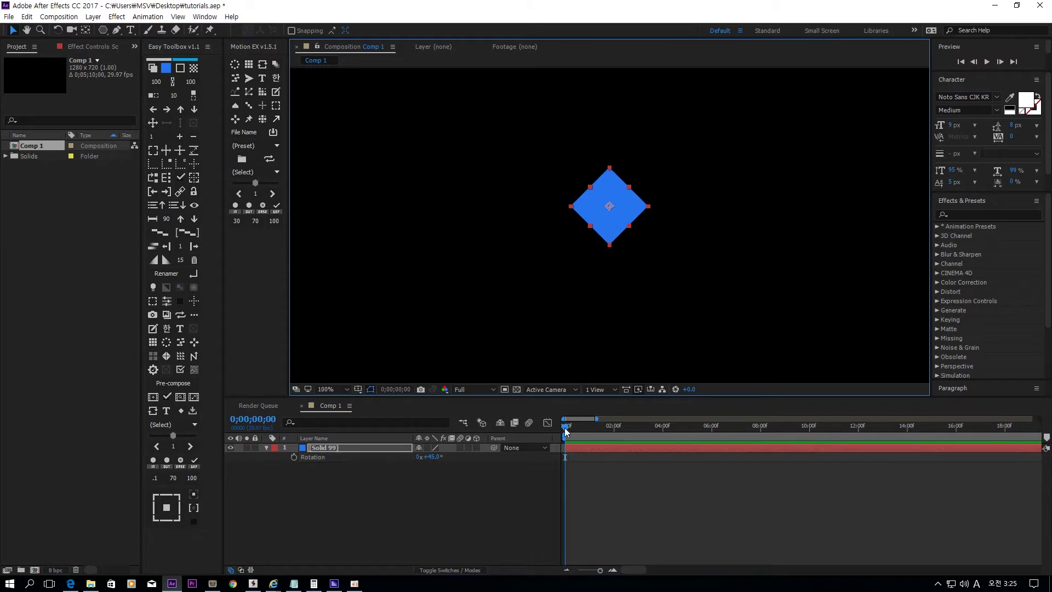
mouse_move(566, 432)
left_mouse_down()
mouse_move(584, 428)
mouse_move(565, 433)
left_mouse_up()
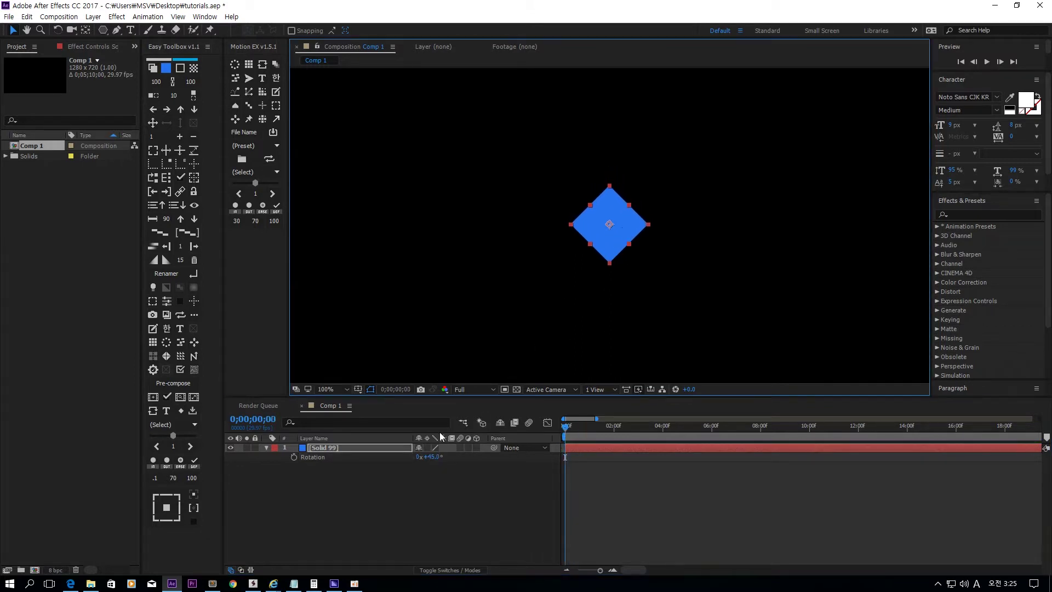
left_click_drag(433, 457, 451, 457)
- Undo the trial rotations and the nudge of the blue solid
key("ctrl+z")
left_click(510, 503)
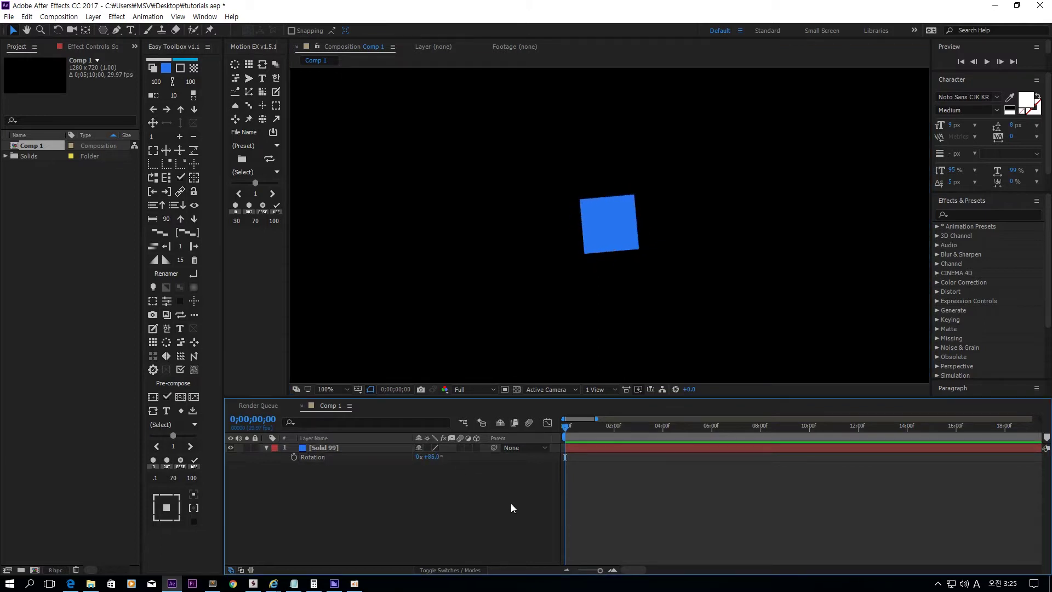
left_click(610, 245)
left_click(672, 194)
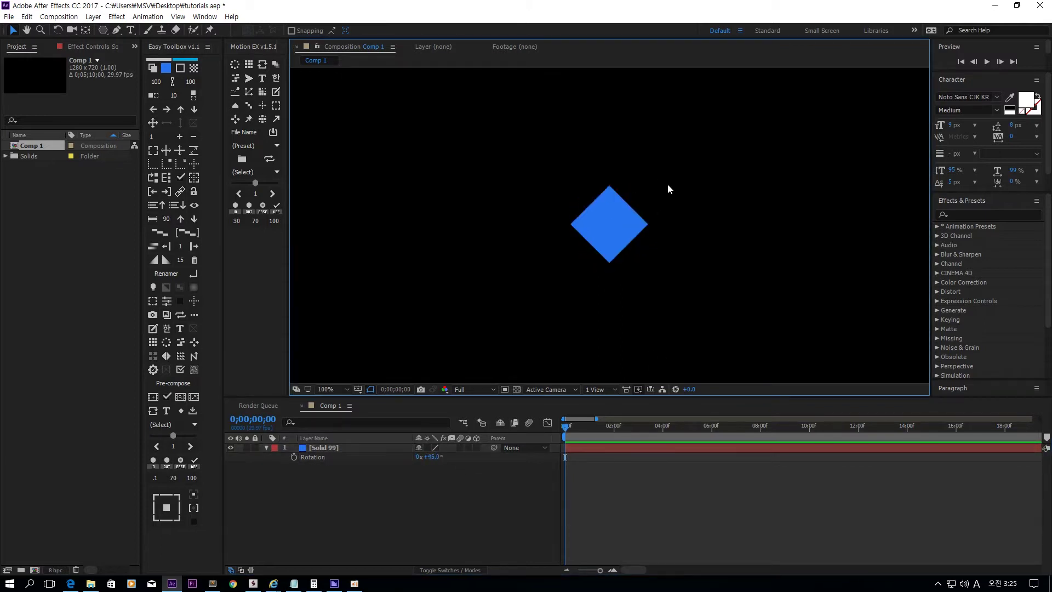
key("ctrl+a")
key("ctrl+shift+z")
key("ctrl+z")
key("ctrl+z")
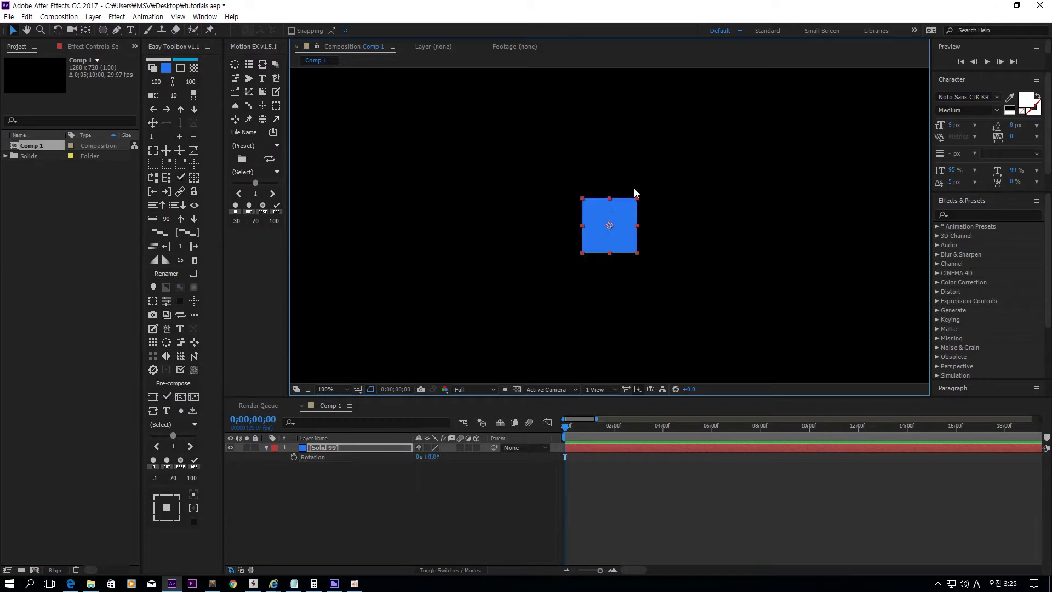
- Show Position alongside Rotation on the blue solid and start keyframing both properties at the composition's start
key("shift+p")
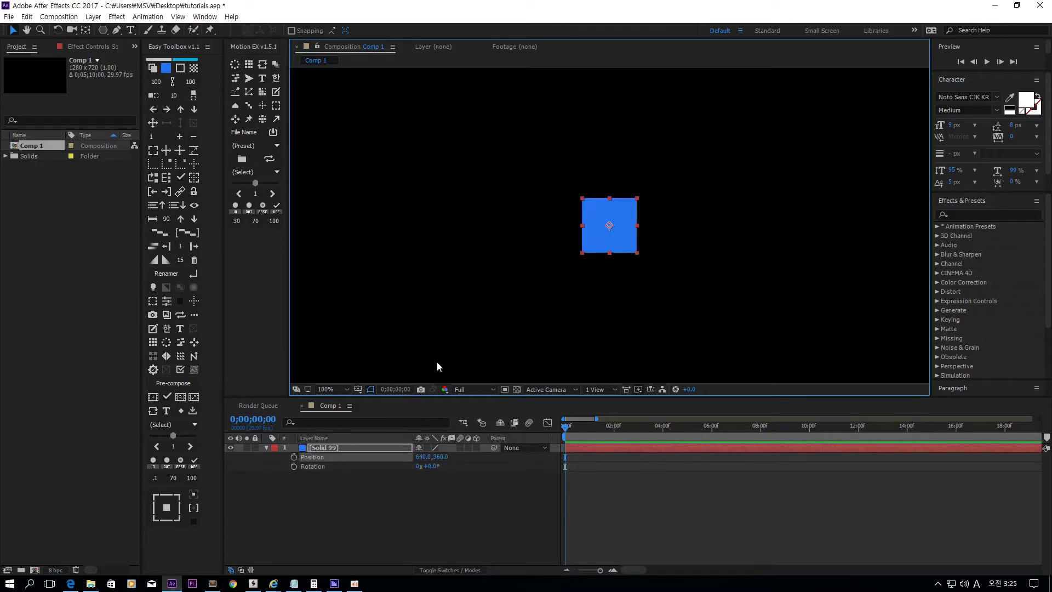
left_click(667, 275)
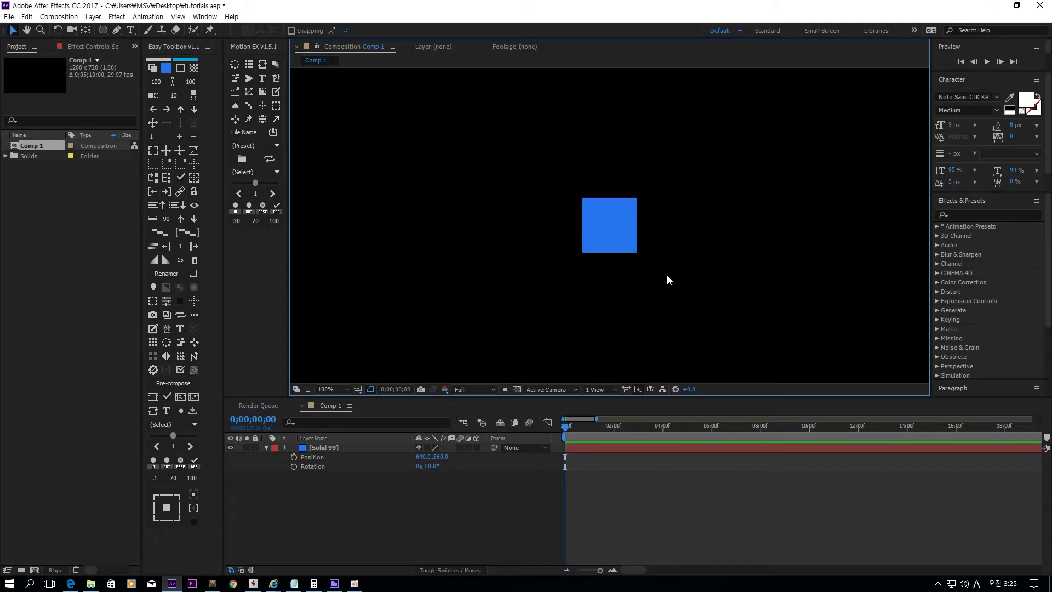
left_click(606, 199)
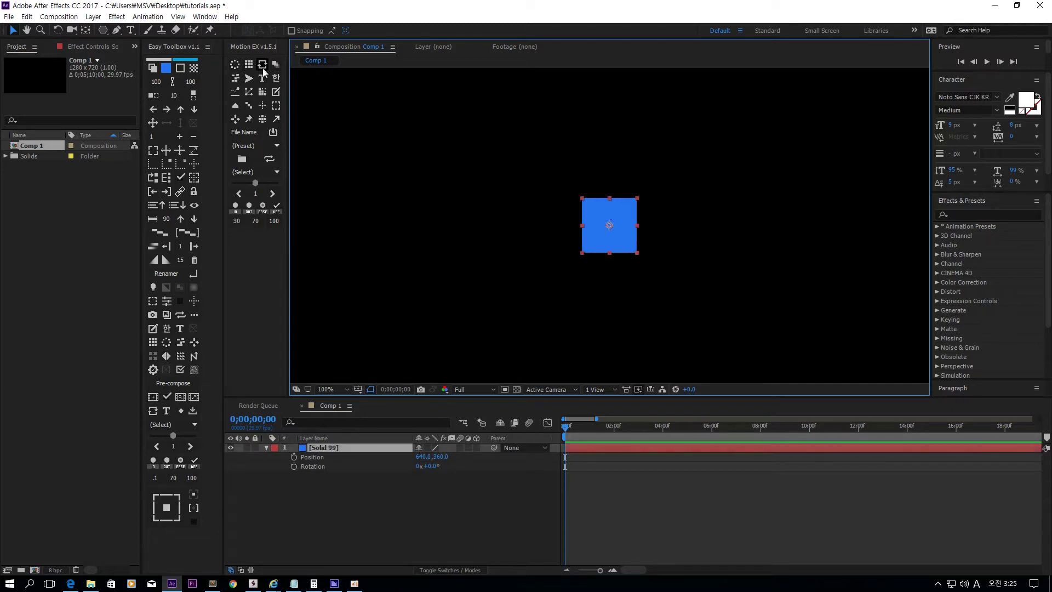
left_click(599, 293)
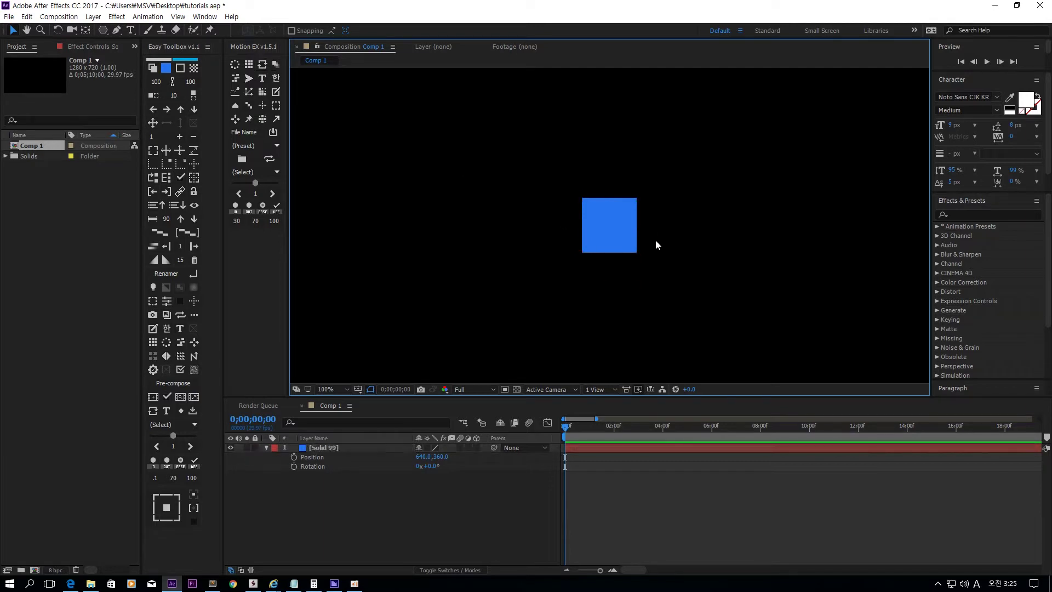
left_click(613, 233)
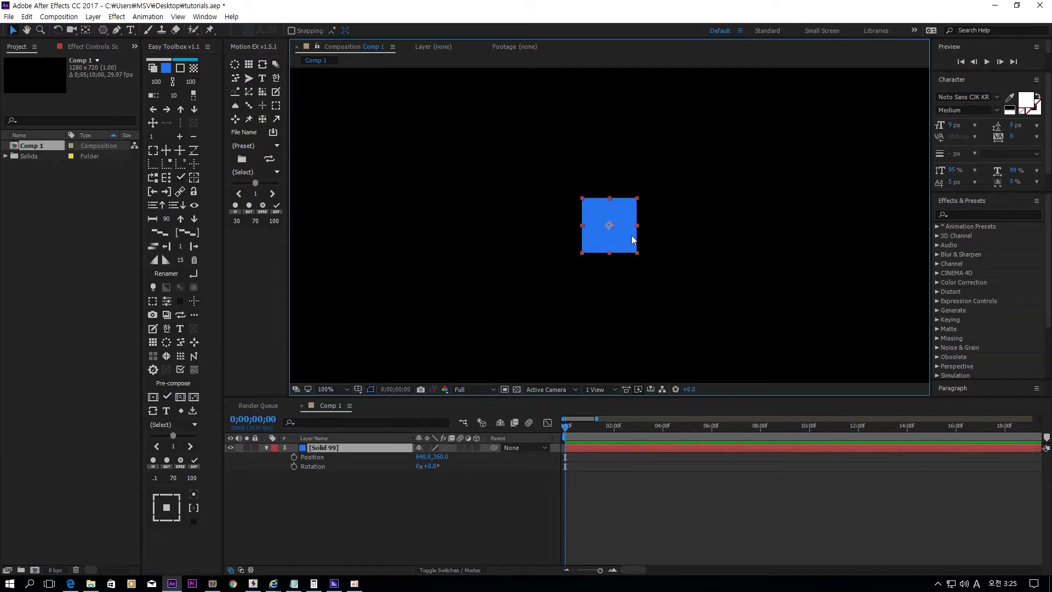
left_click(295, 466)
left_click(293, 457)
- Keyframe the solid's X position as 343 at 0;00;02;01 and as 891 at the composition's start
left_click_drag(605, 428, 616, 431)
left_click(422, 482)
left_click(423, 456)
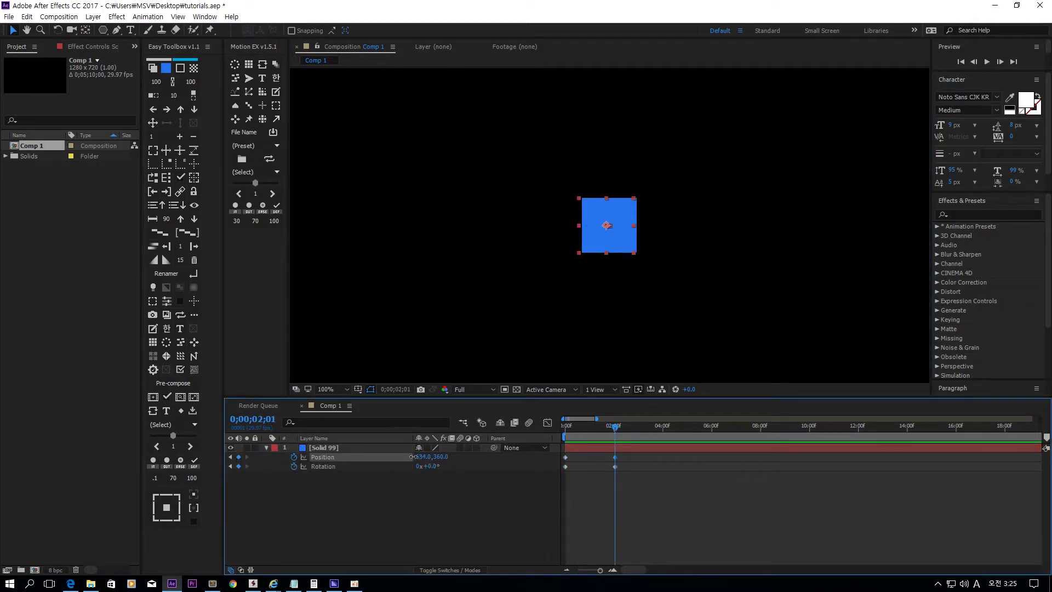
type("343")
key("Return")
key("Home")
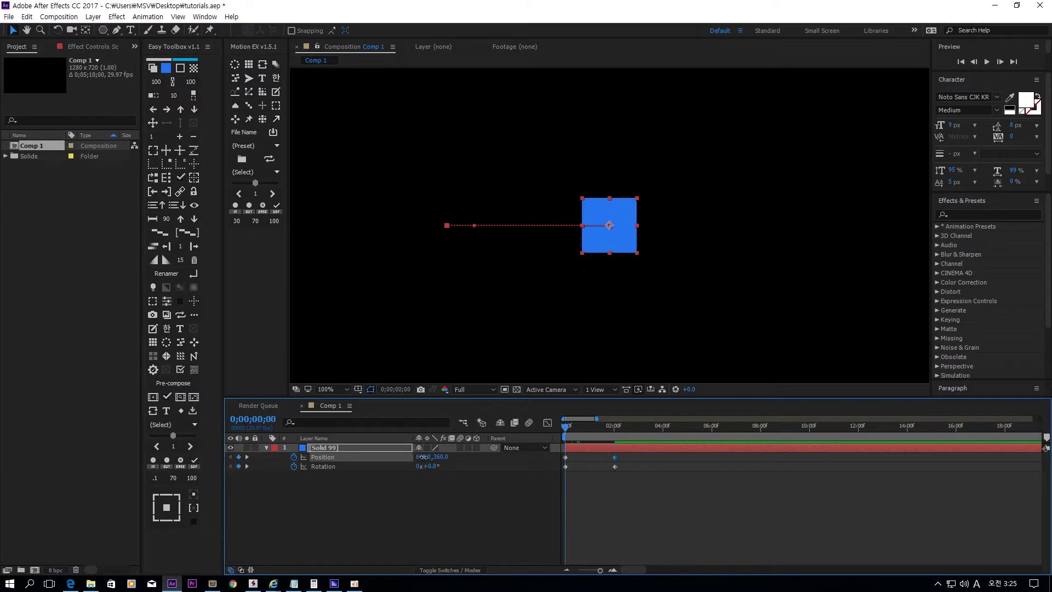
left_click_drag(422, 457, 615, 431)
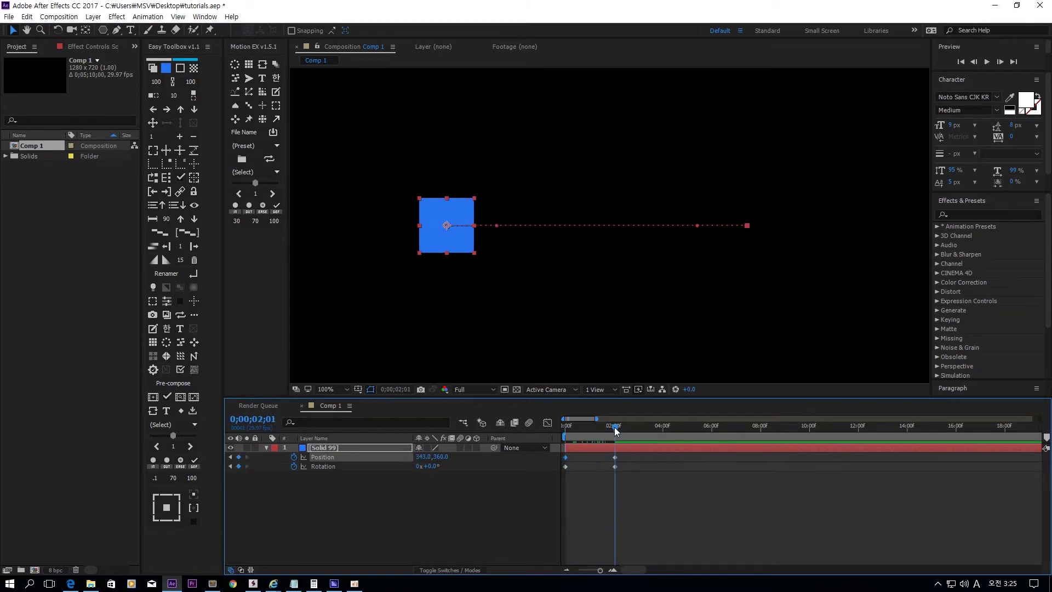
- Set the solid's Rotation to -160° at 0;00;02;01 and scrub through the animation in the whole frame
left_click_drag(442, 466, 553, 460)
left_click_drag(615, 426, 566, 475)
key("comma")
key("comma")
left_click(365, 488)
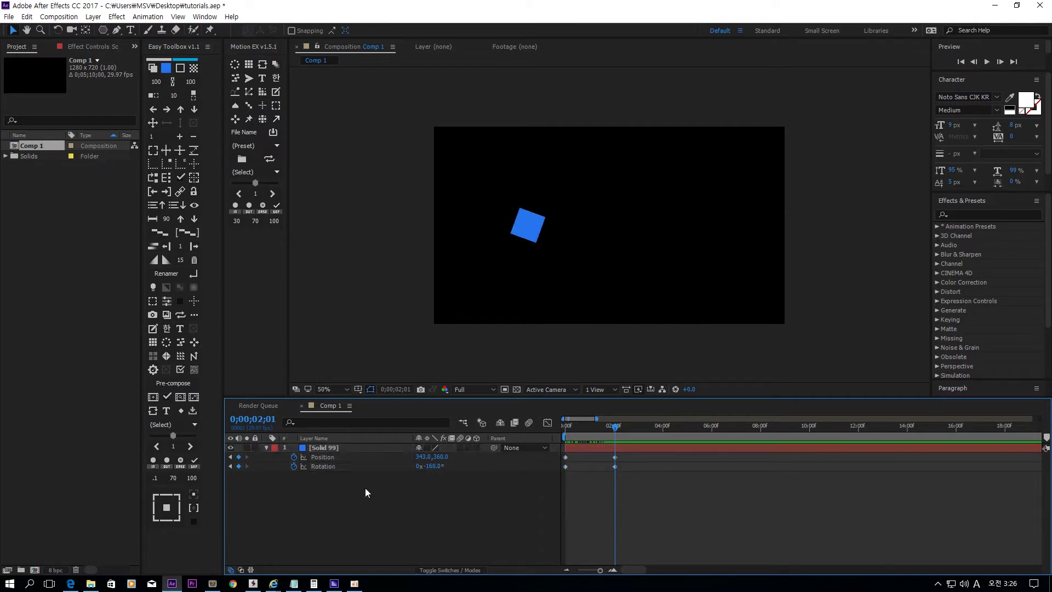
- Apply the Motion EX offset tool to Position and Rotation with one [Offset] All control, then try out its Angle
left_click(341, 458)
left_click(341, 466, "shift")
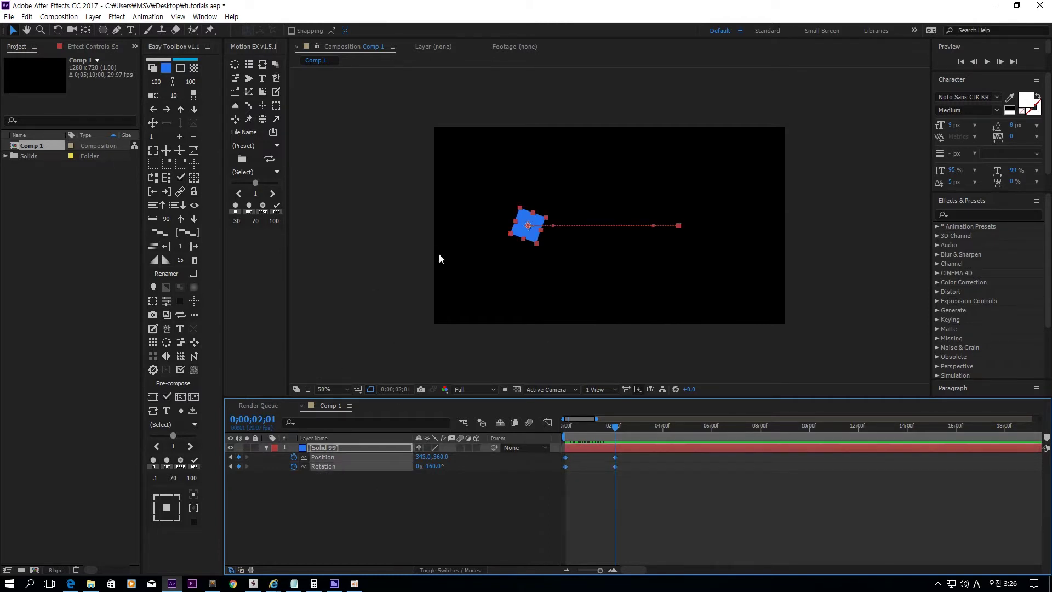
left_click(263, 64)
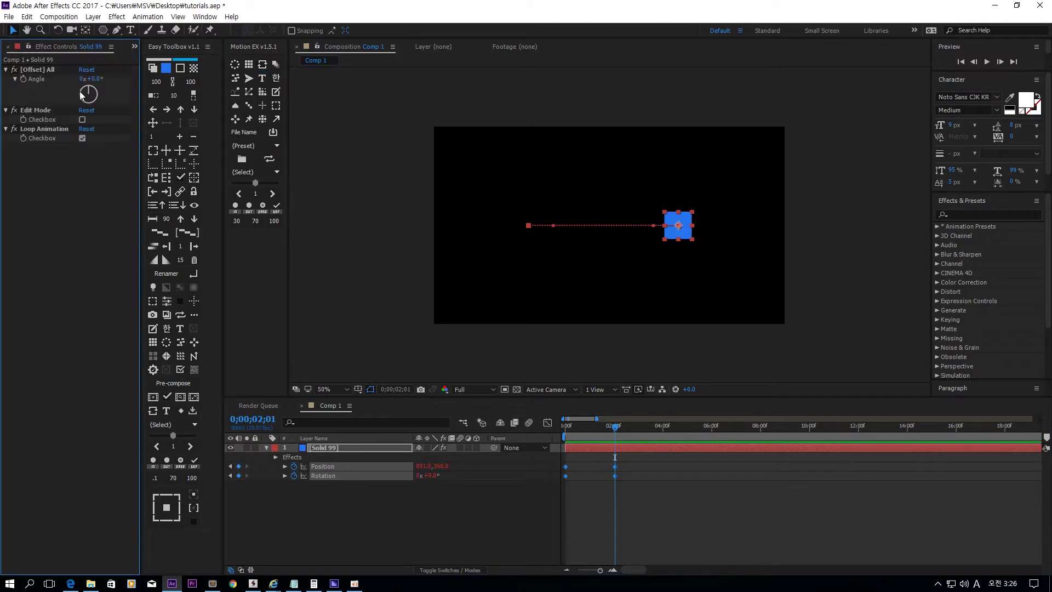
left_click(45, 71)
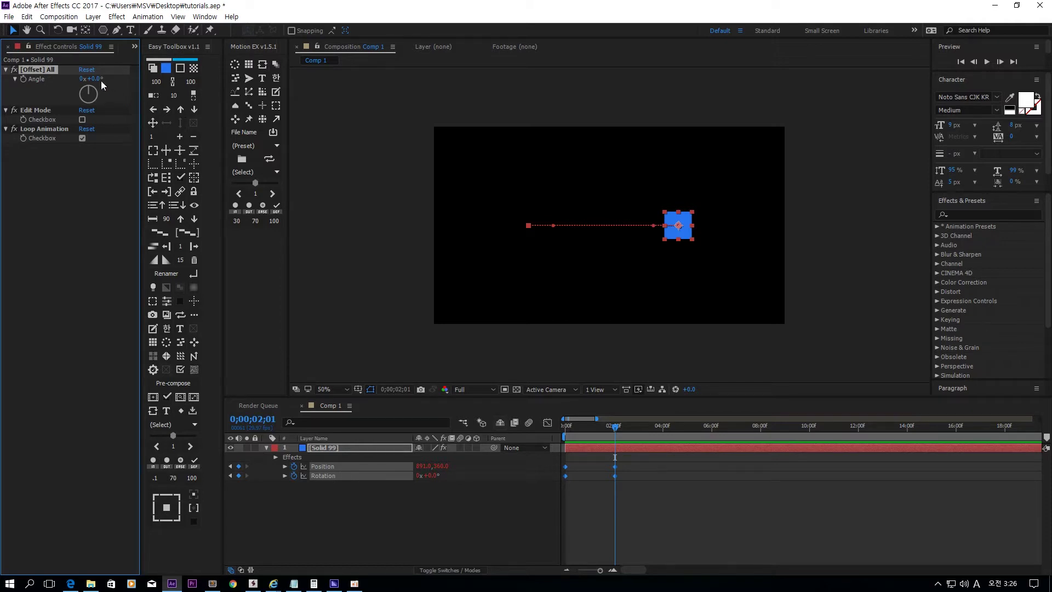
left_click_drag(101, 80, 694, 143)
key("ctrl+z")
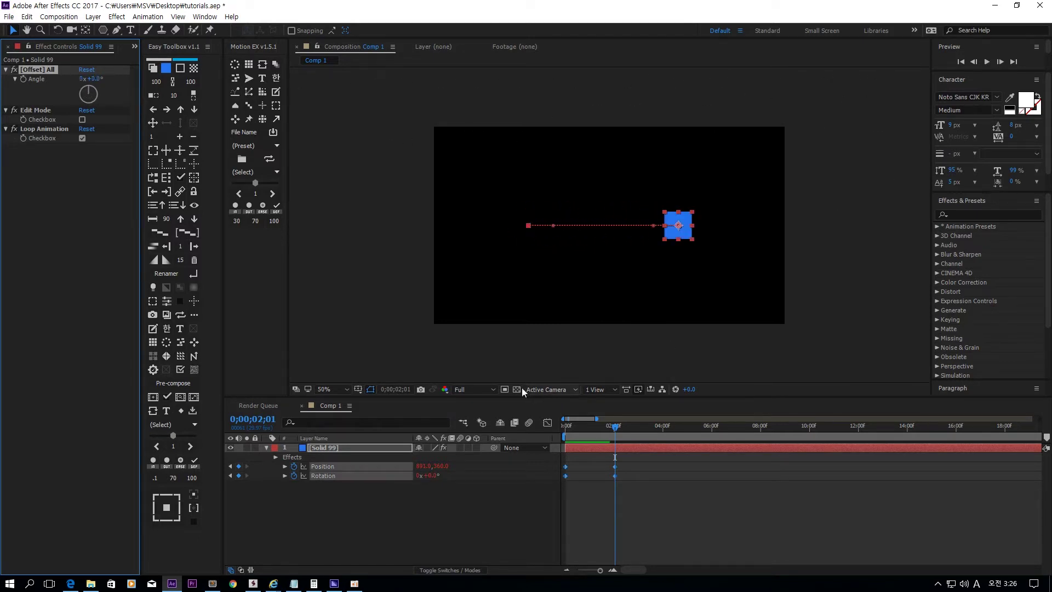
- Keyframe the [Offset] All Angle from the composition's start and set it to 4x+190° at 0;00;04;01
left_click(23, 79)
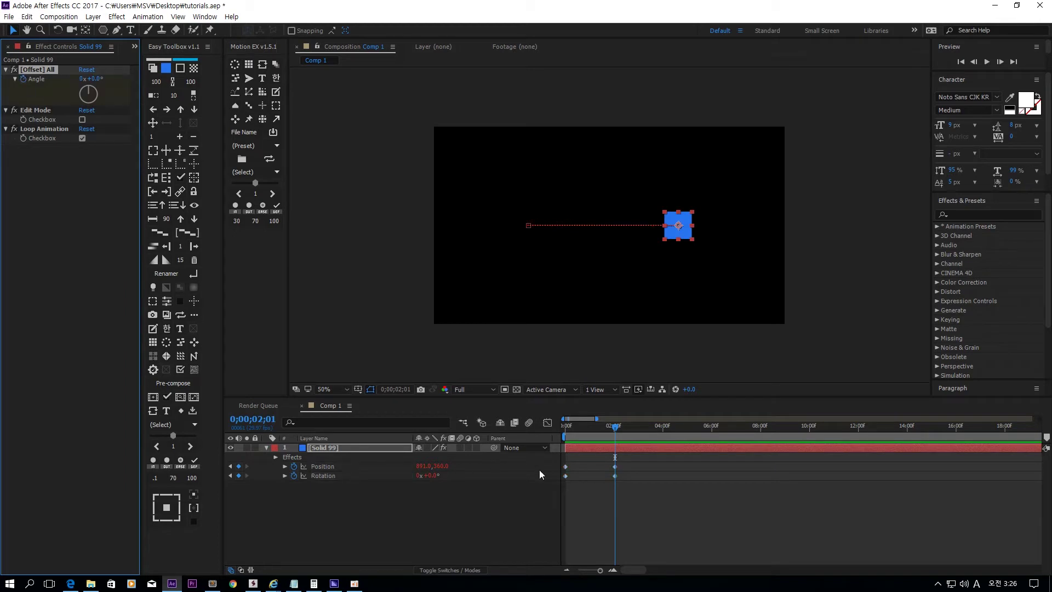
left_click_drag(615, 466, 665, 430)
key("ctrl+z")
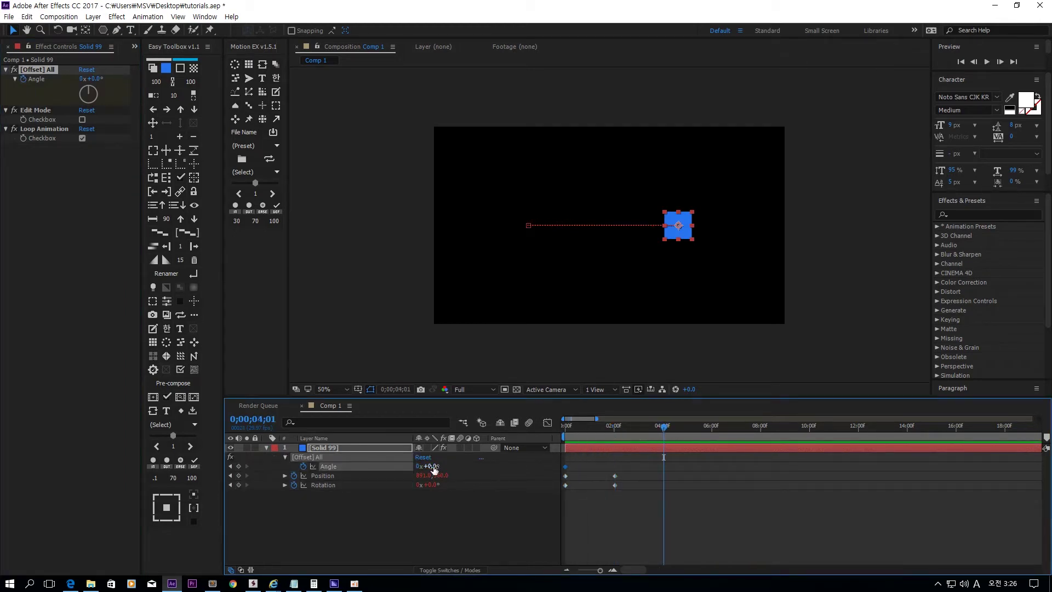
left_click_drag(433, 468, 518, 464)
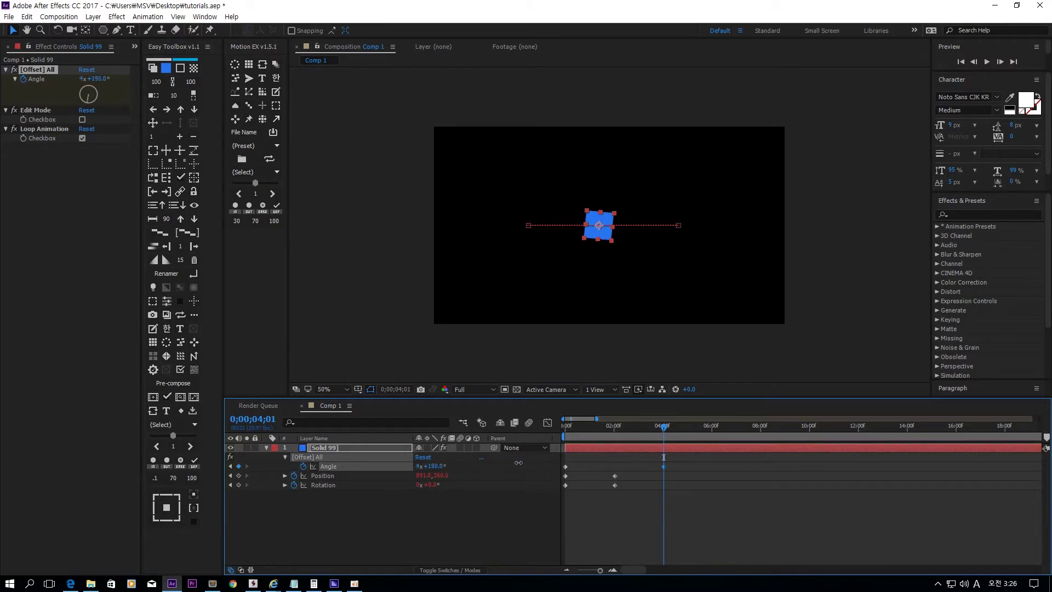
- Ease both Angle keyframes with Motion EX and preview the looping animation
left_click_drag(710, 457, 565, 471)
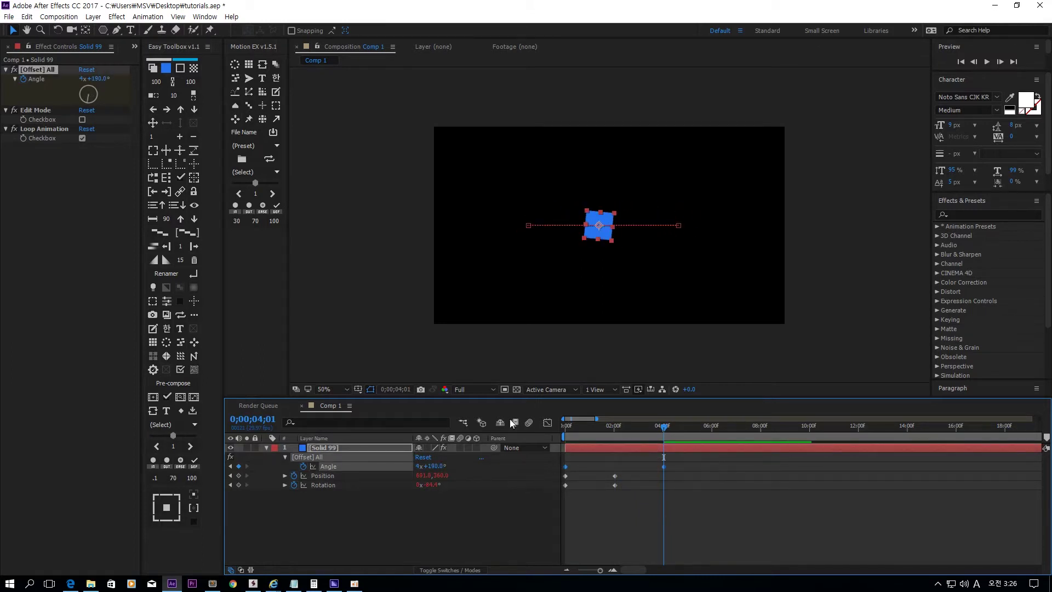
left_click(260, 219)
key("space")
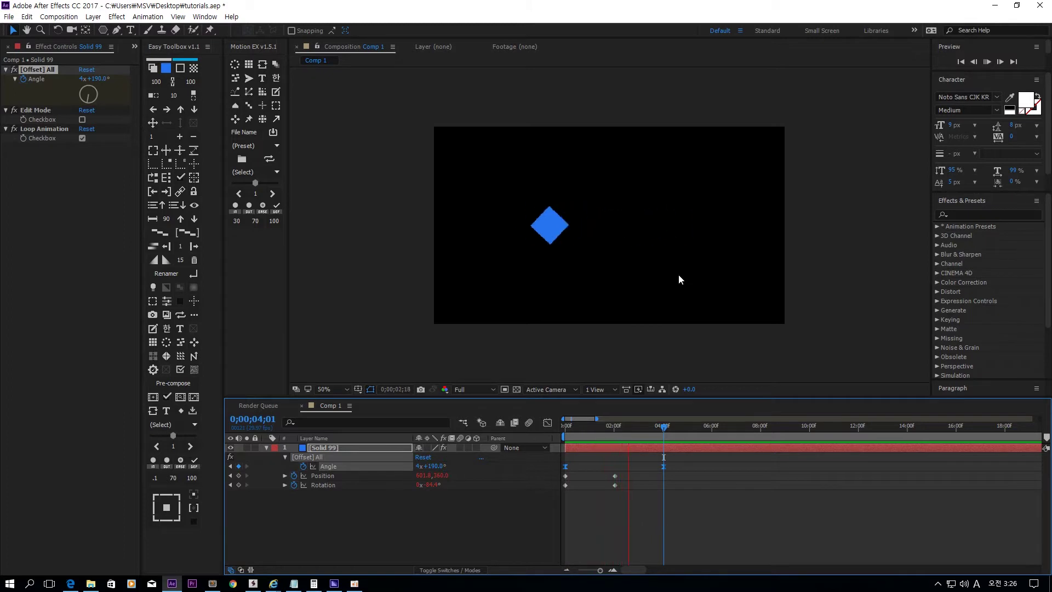
left_click(696, 461)
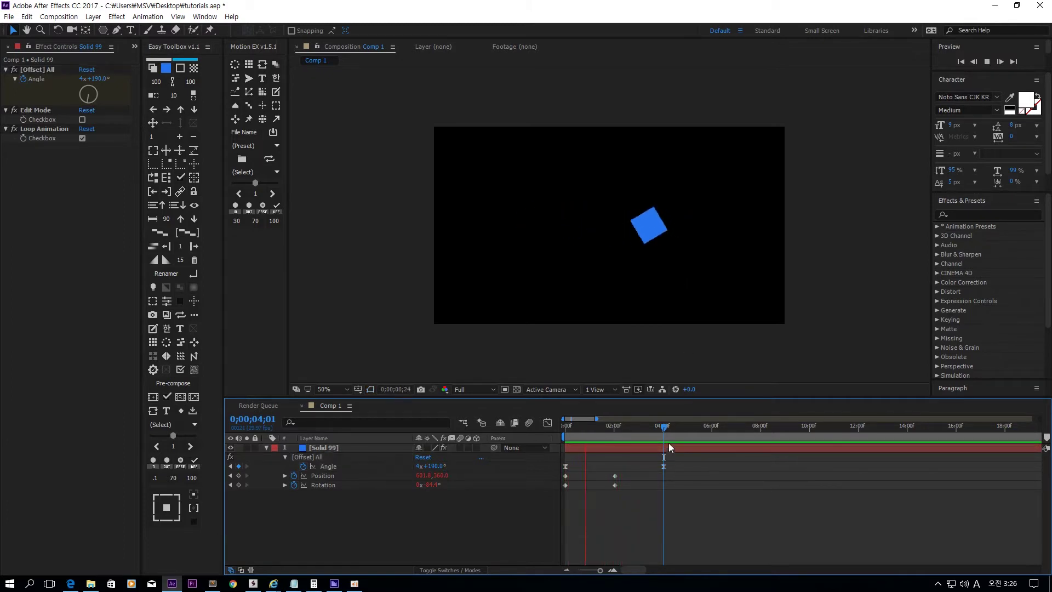
- Undo the Angle keyframes and the combined [Offset] All control on the blue solid
key("ctrl+z")
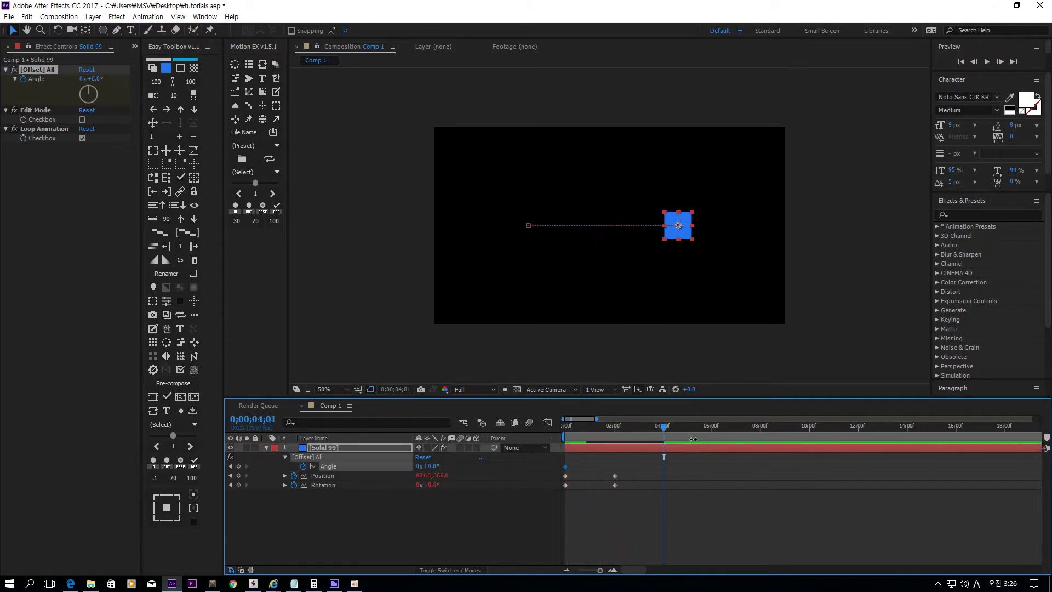
key("j")
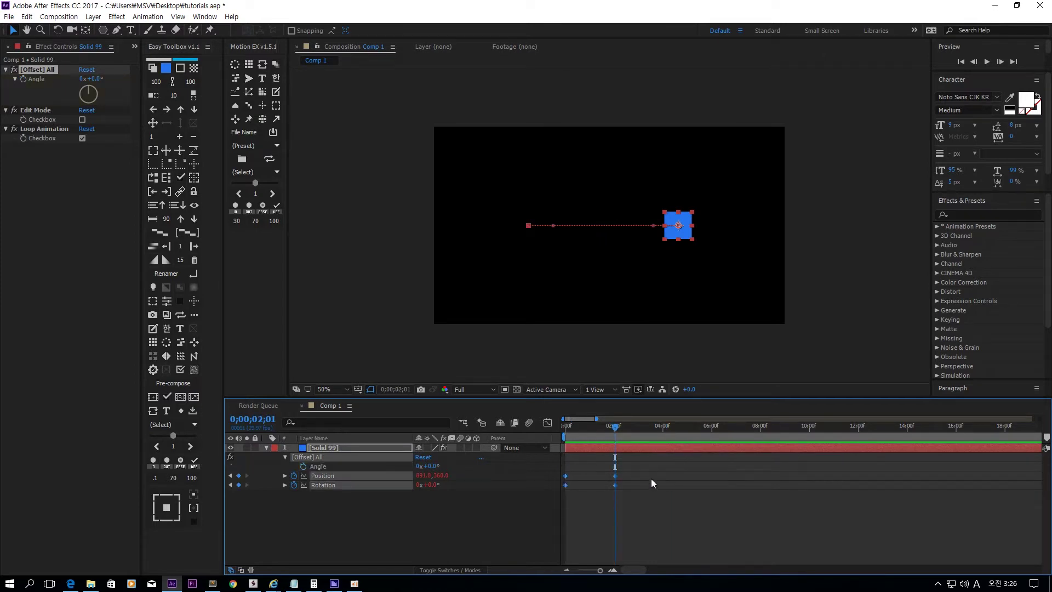
key("ctrl+z")
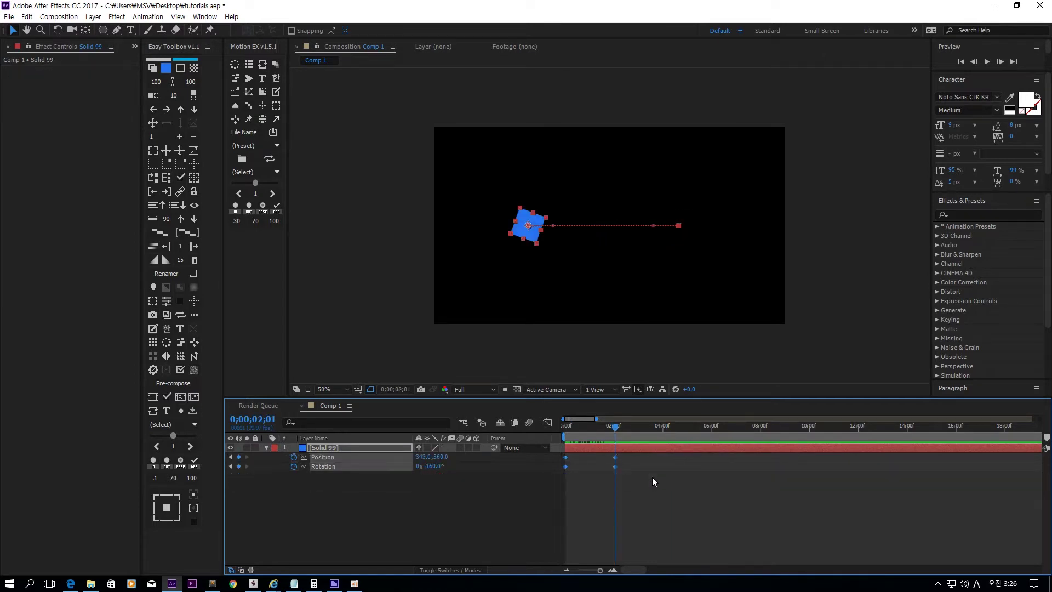
- Apply the Motion EX offset tool with separate Position and Rotation controls, then test and reset the [Offset] Rotation Angle
left_click(262, 65)
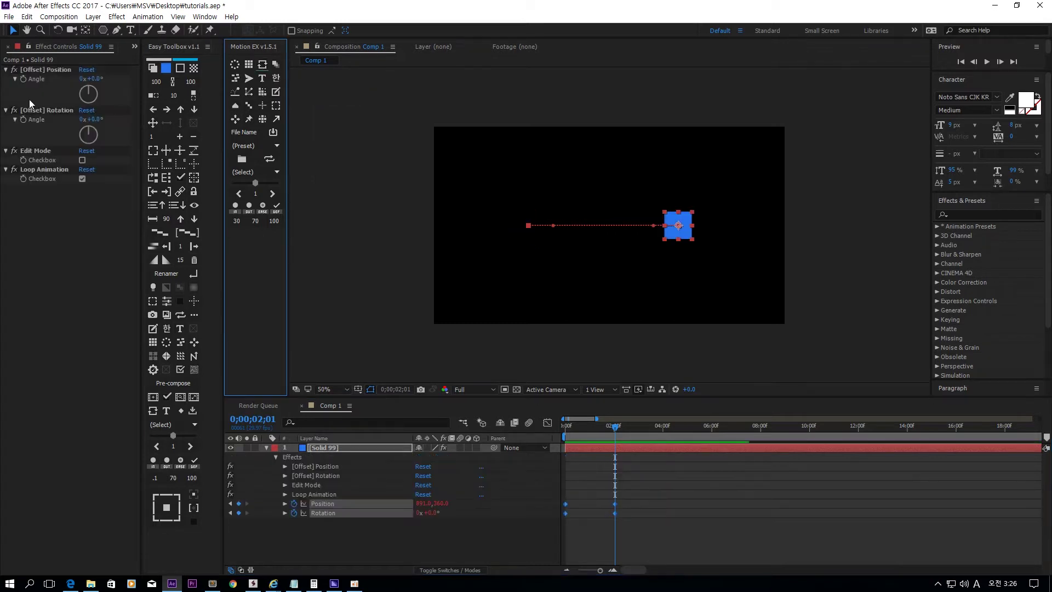
left_click(41, 111)
left_click_drag(99, 119, 406, 125)
left_click(87, 110)
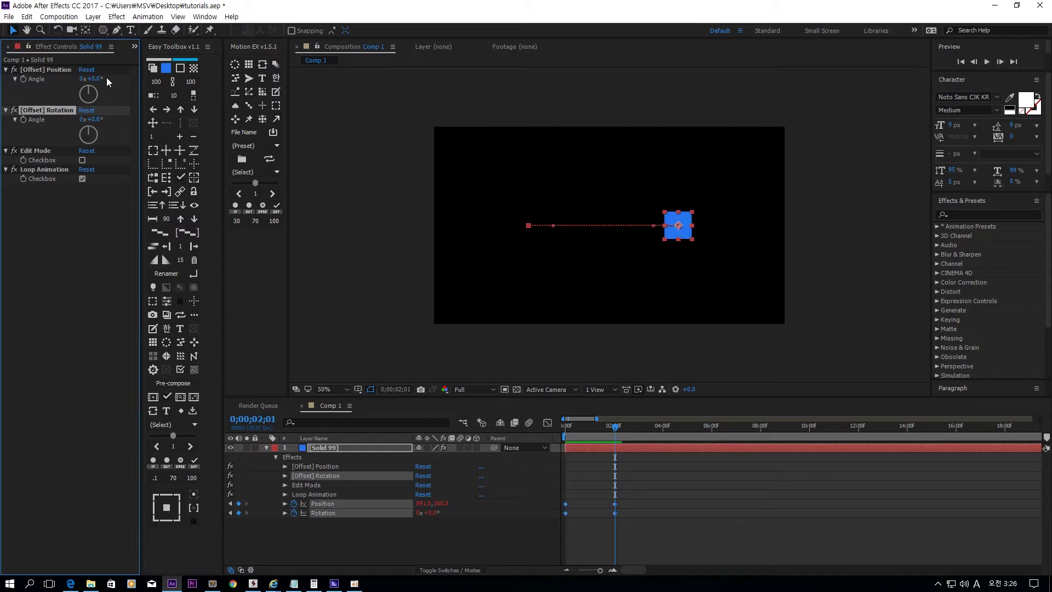
- Test and reset the [Offset] Position Angle, then select the Edit Mode and Loop Animation effects on the solid
left_click(47, 70)
left_click_drag(92, 79, 123, 152)
left_click(86, 69)
left_click(31, 152)
left_click(35, 169, "shift")
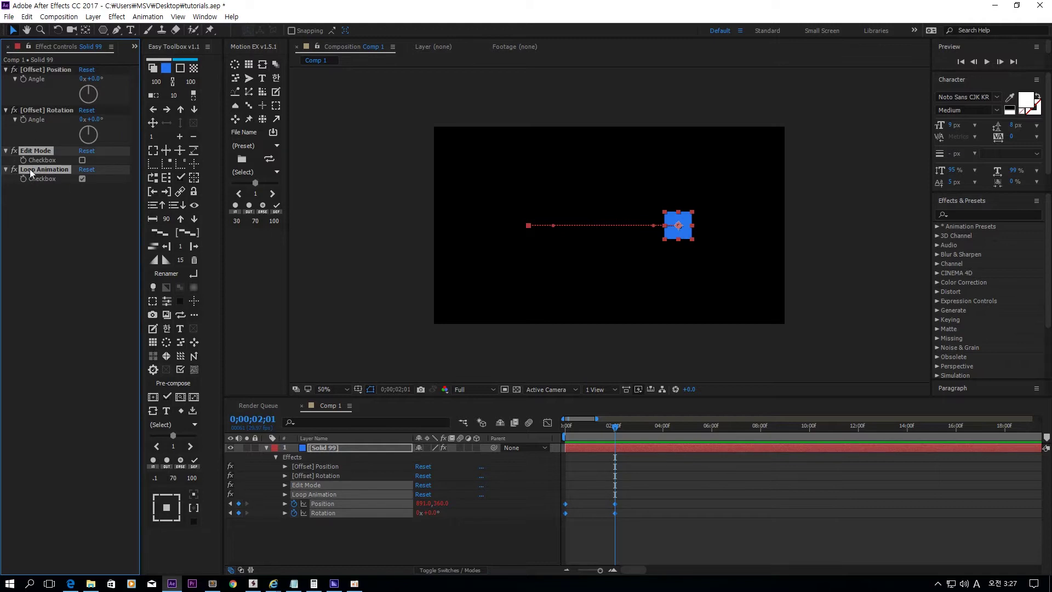
left_click(75, 194)
left_click(52, 171)
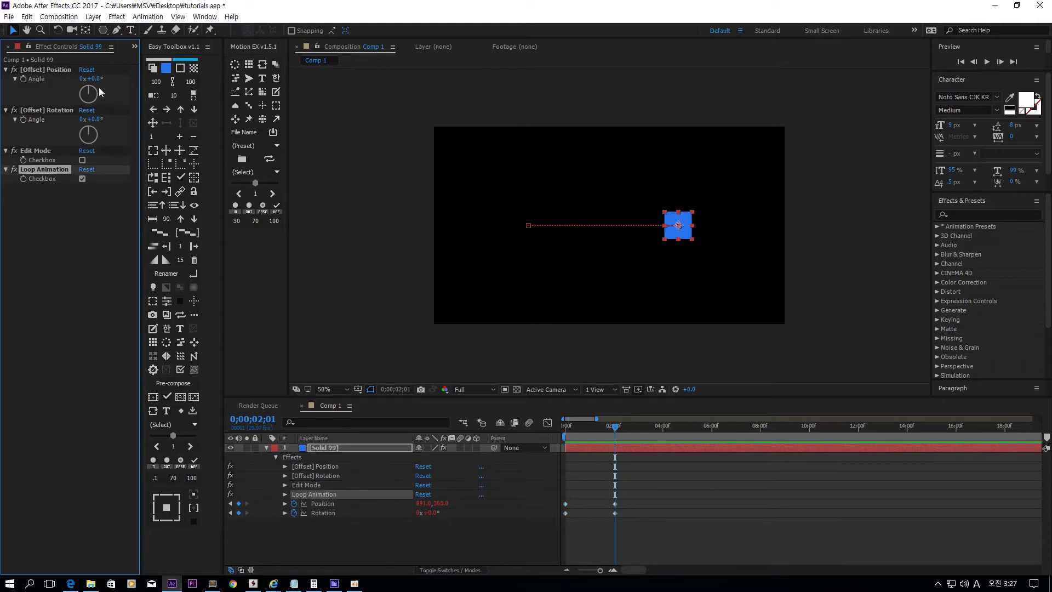
- Test the [Offset] Position Angle with Loop Animation on and off, undoing each angle change and turning Loop Animation back on
left_click_drag(94, 79, 544, 178)
key("ctrl+z")
left_click_drag(91, 79, 448, 93)
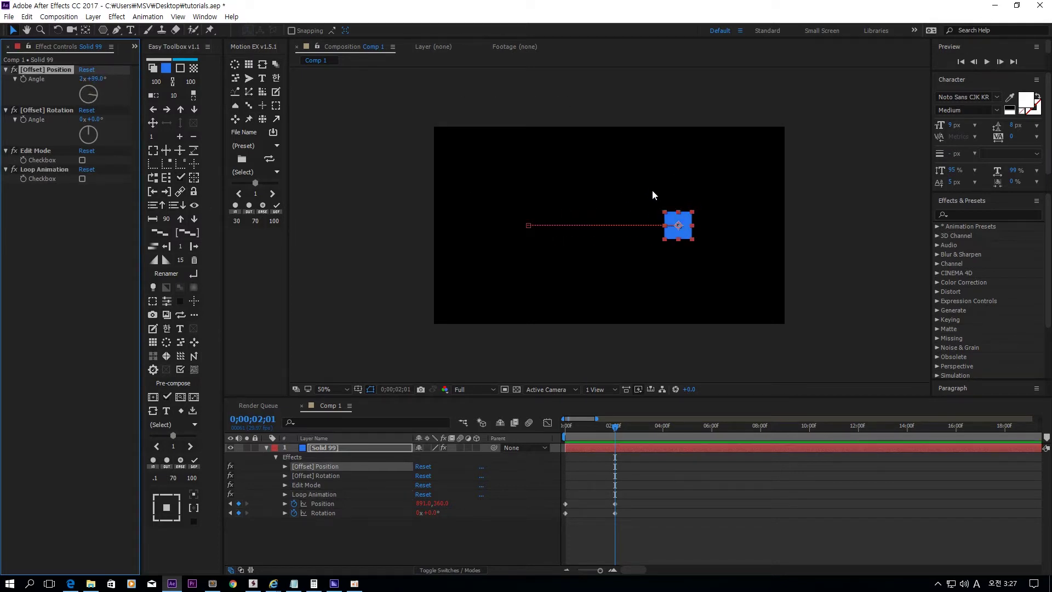
left_click(193, 100)
left_click(55, 170)
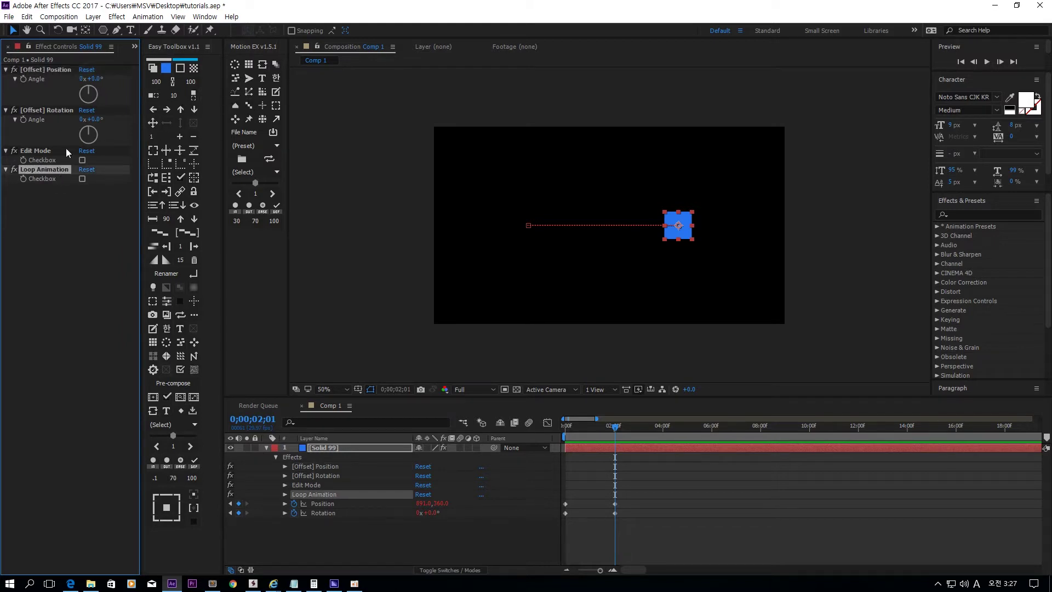
left_click_drag(94, 79, 82, 79)
key("ctrl+z")
left_click(75, 179)
- Set the [Offset] Position Angle of the solid to 0x+161° with Edit Mode off
left_click(41, 151)
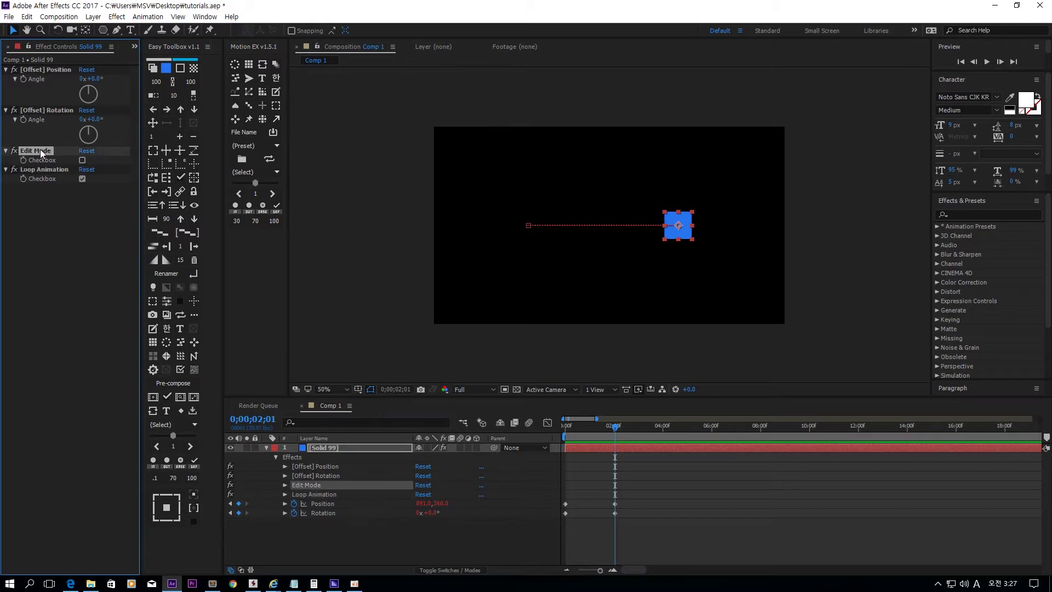
left_click_drag(678, 224, 487, 189)
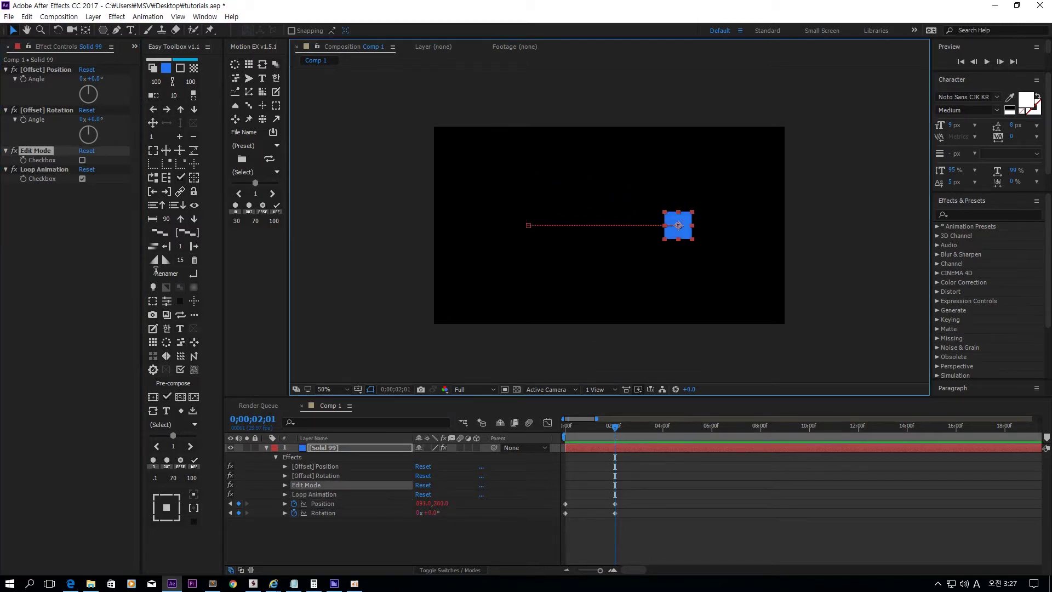
left_click(643, 517)
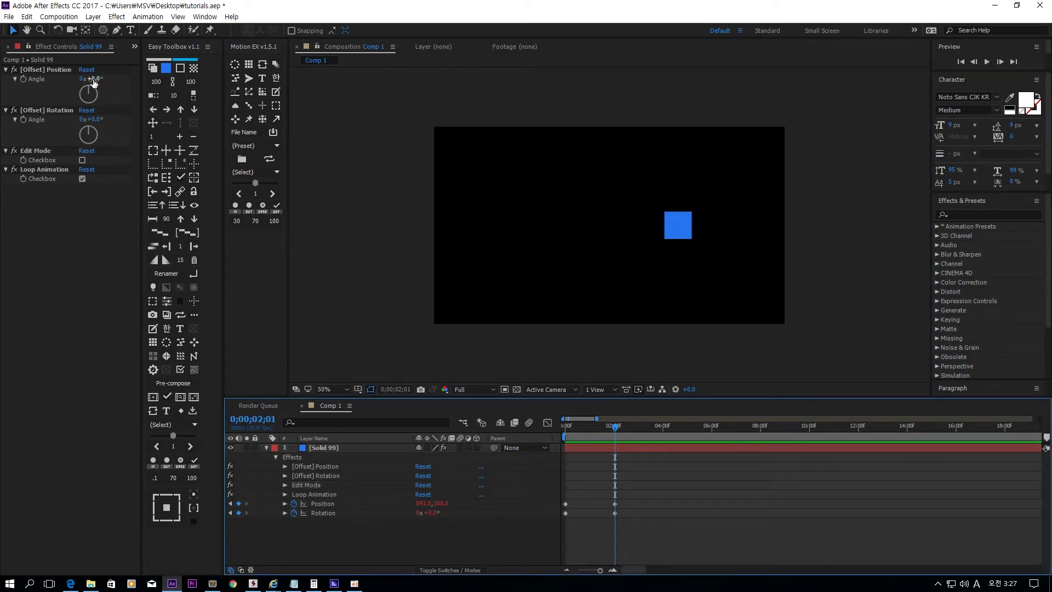
left_click_drag(94, 81, 193, 95)
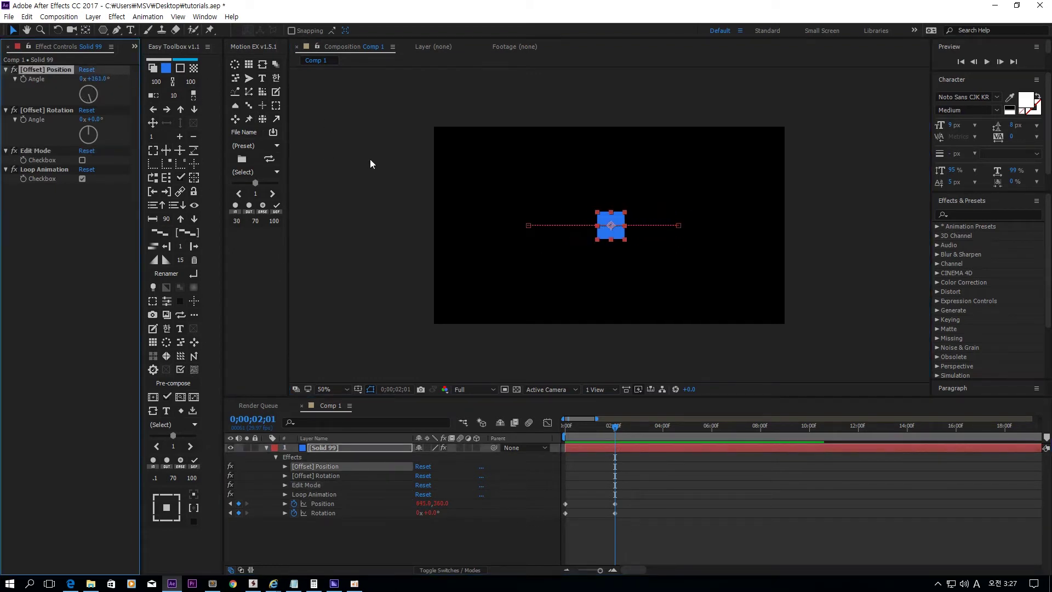
- Try to move the offset solid in the composition with Edit Mode off, and undo the move
left_click_drag(618, 235, 593, 182)
key("ctrl+z")
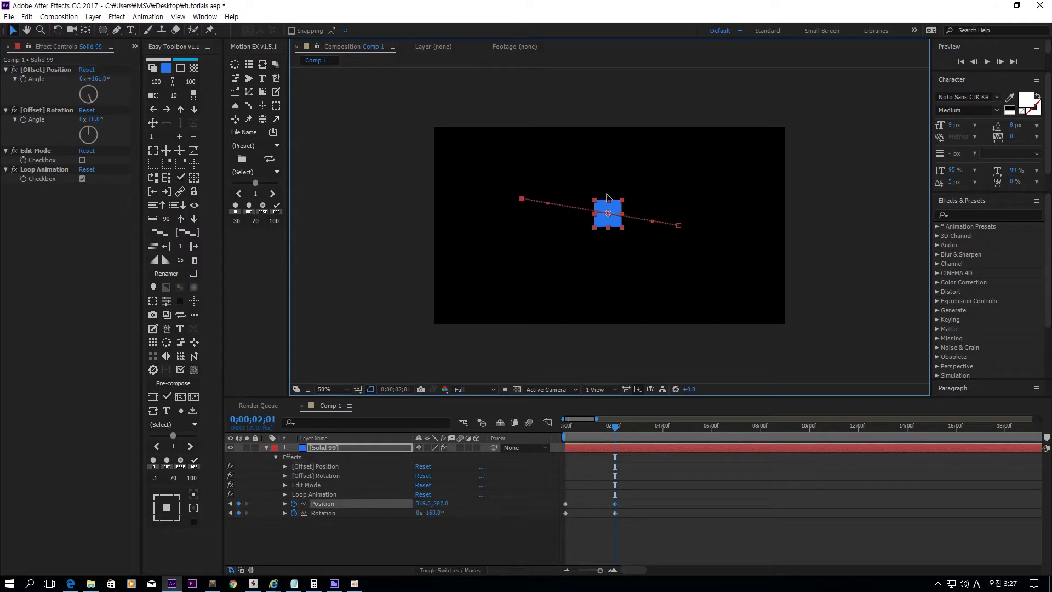
left_click(422, 467)
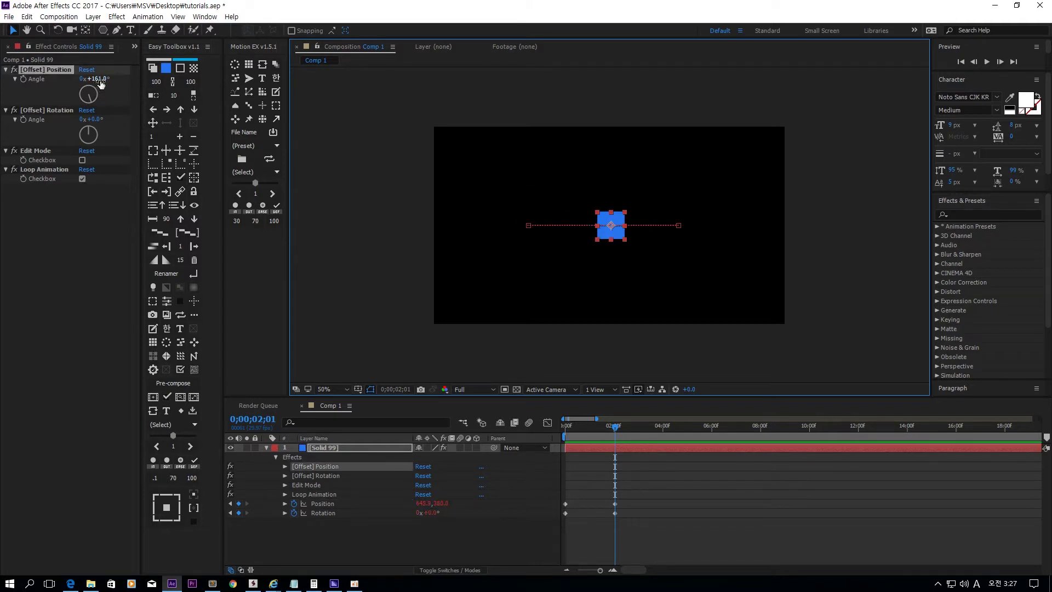
- Enable Edit Mode and move the solid up at 0;00;01;02 to bend its motion path into an arc
left_click(83, 161)
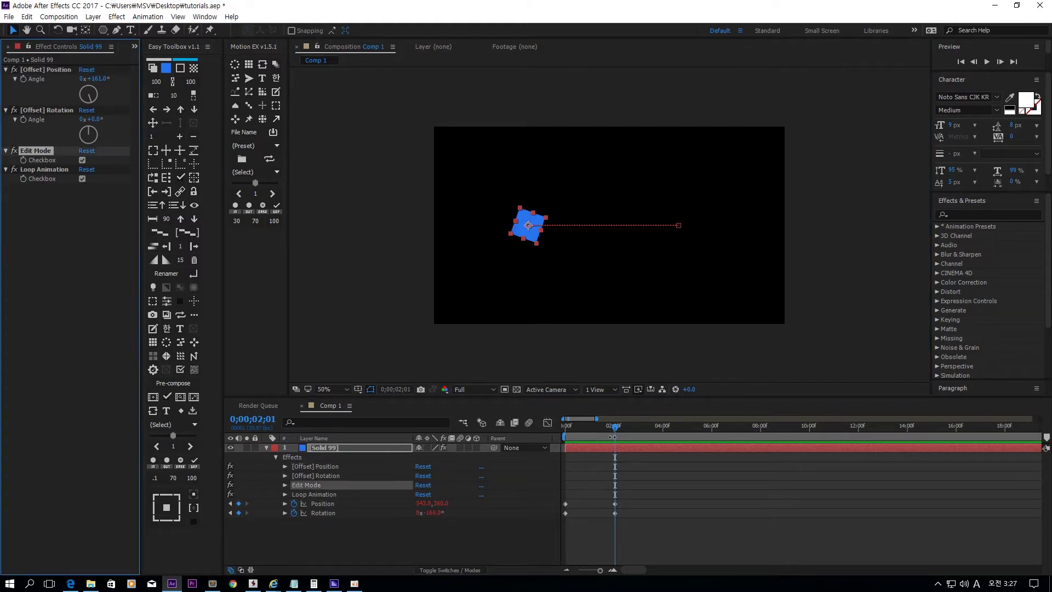
left_click_drag(606, 429, 592, 445)
left_click_drag(610, 222, 607, 182)
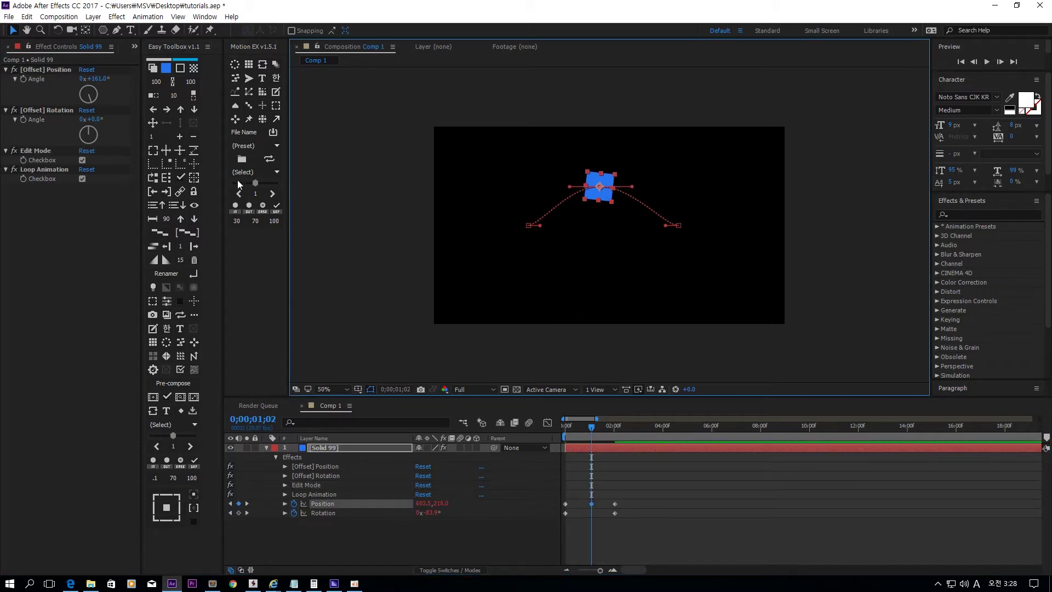
- Disable Edit Mode, test the [Offset] Position Angle along the curved path, and undo the angle change
left_click(82, 160)
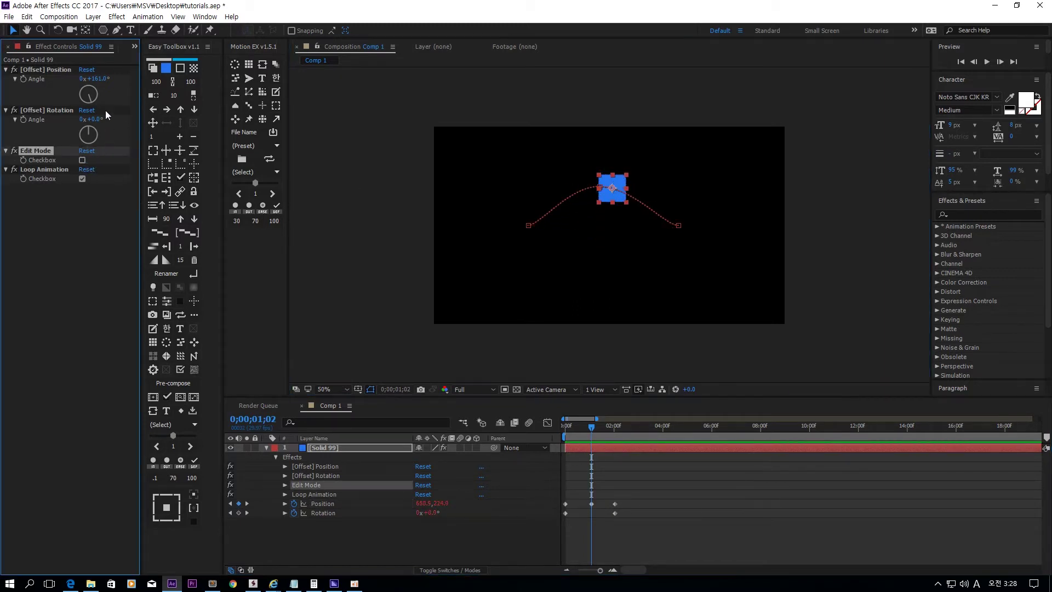
left_click_drag(98, 80, 897, 153)
key("ctrl+z")
- Re-enable Edit Mode and delete the solid's Position keyframe at 0;00;01;02
left_click(83, 160)
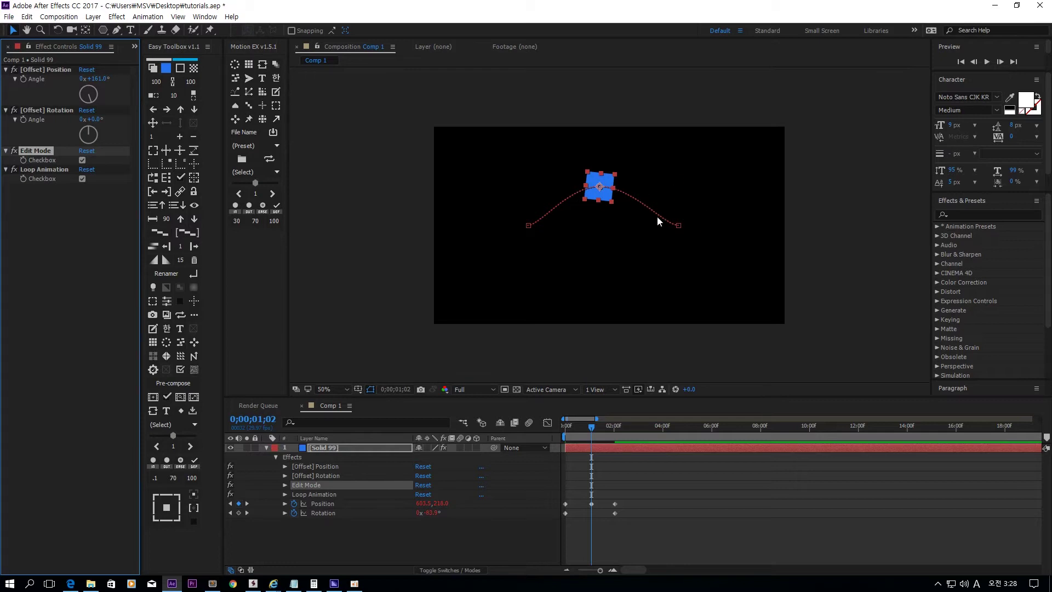
left_click_drag(602, 478, 588, 520)
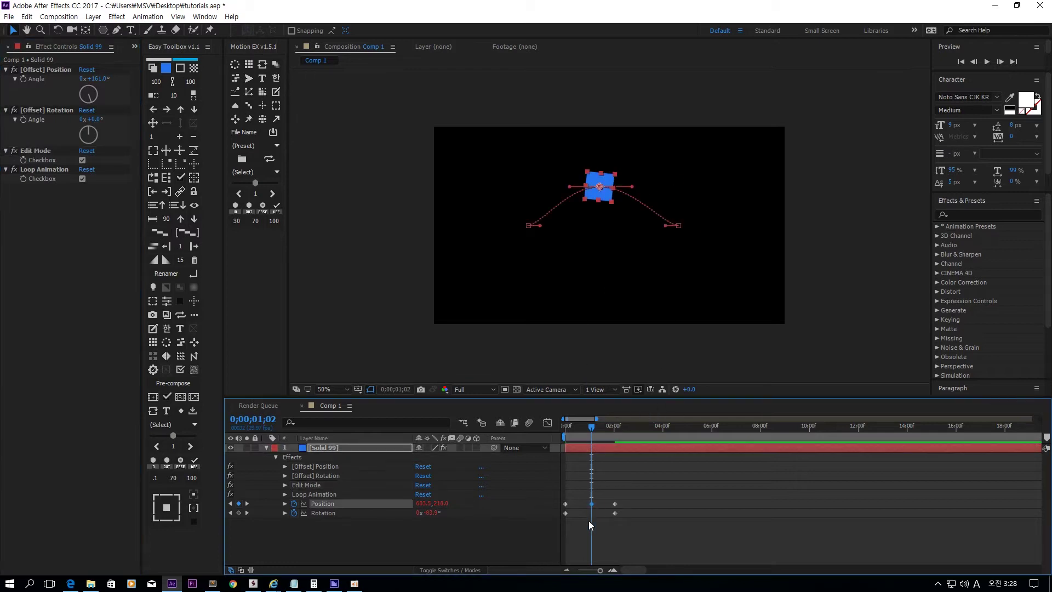
key("Delete")
left_click(631, 490)
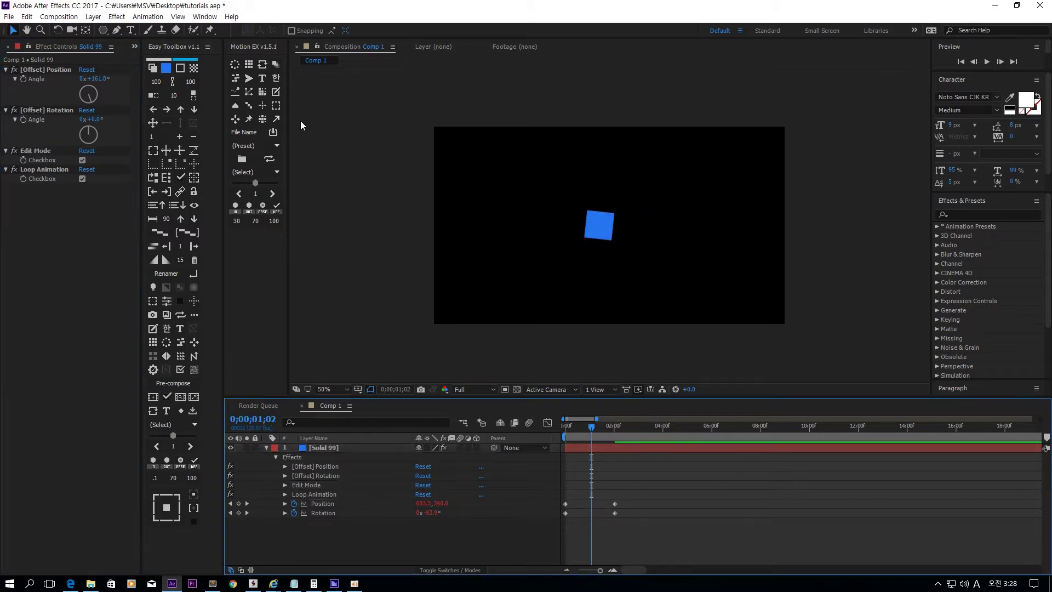
- Test the [Offset] Position Angle with Edit Mode on, and undo the angle change
left_click(97, 83)
left_click(423, 103)
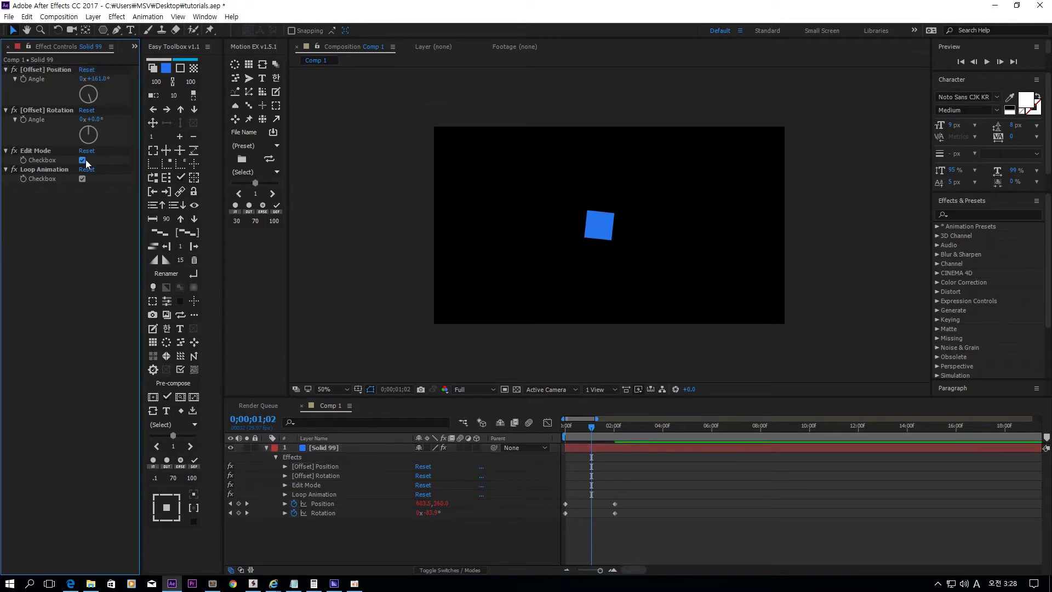
left_click_drag(93, 78, 164, 78)
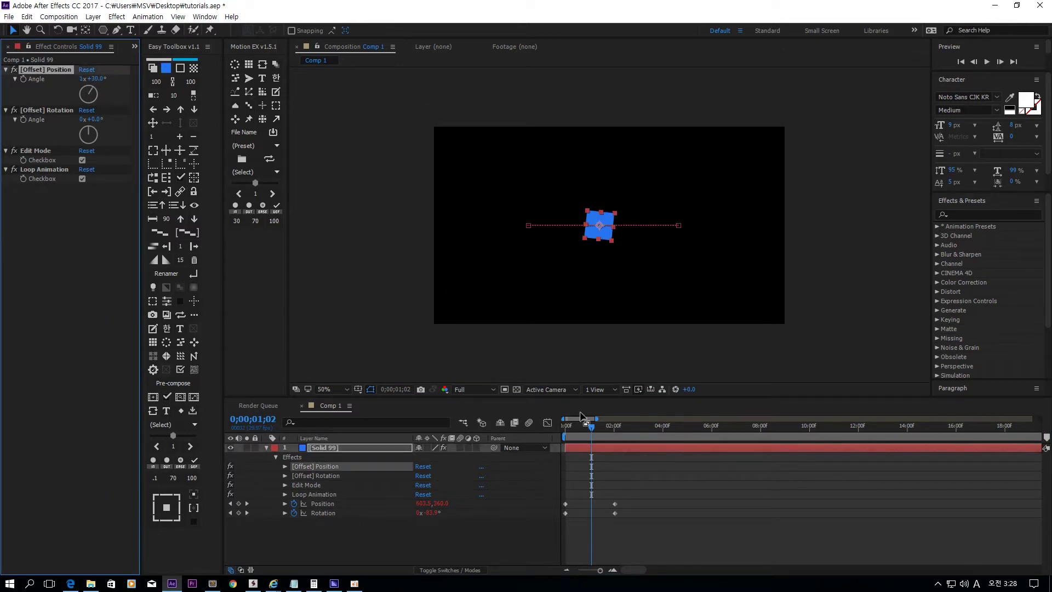
key("ctrl+z")
- At 0;00;02;01, disable Edit Mode, test the [Offset] Position Angle again, and undo the angle change
left_click(609, 426)
left_click(104, 246)
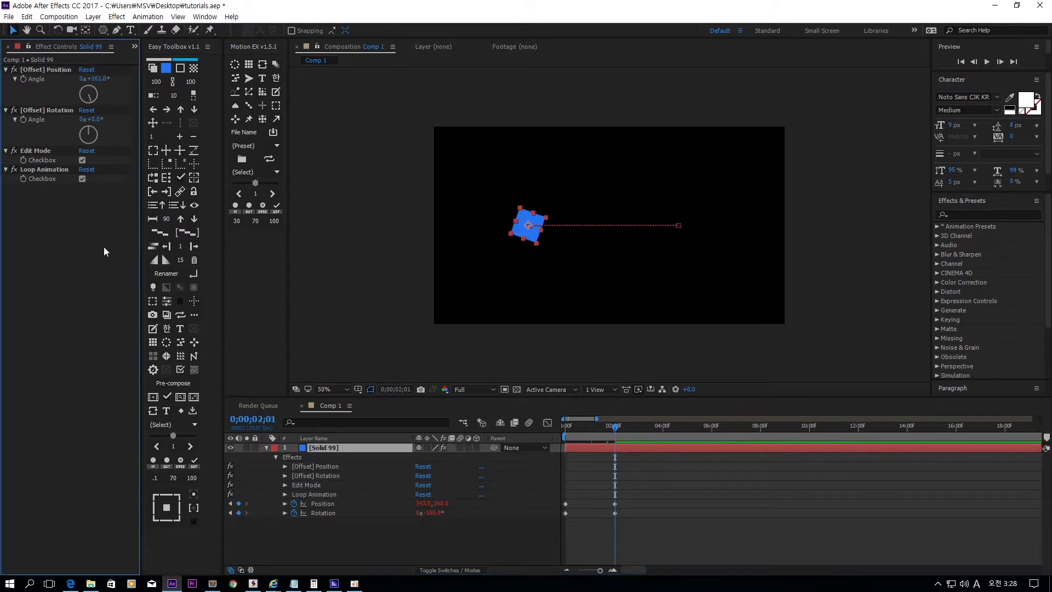
left_click(83, 160)
left_click_drag(94, 78, 385, 132)
key("ctrl+z")
- Delete the blue solid from the composition
left_click(730, 231)
left_click(613, 224)
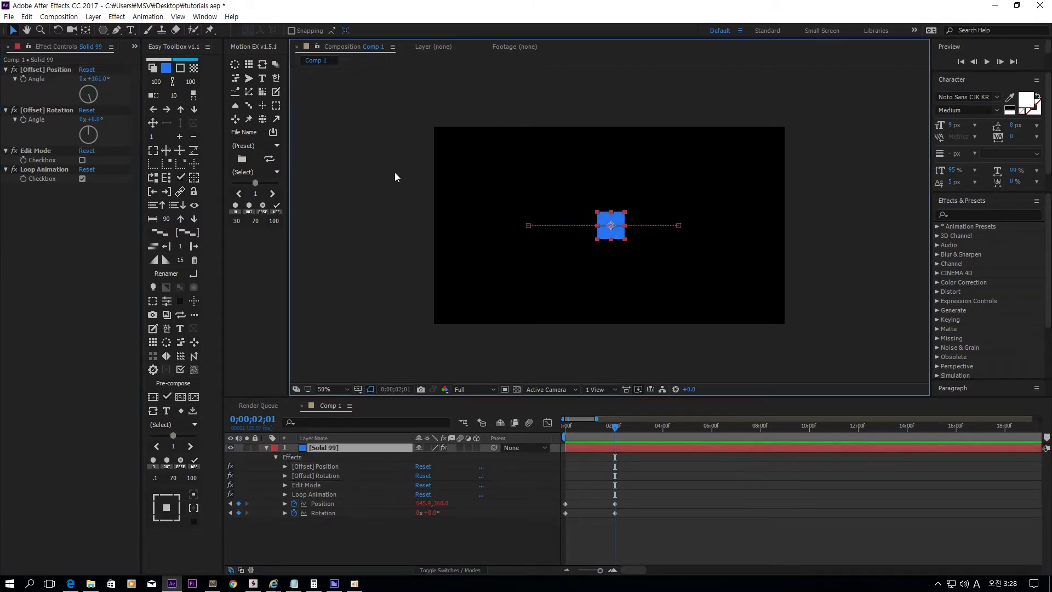
key("Delete")
- Create a text layer reading TEXT LAYER at 119 px and centre it in the composition at 640, 360
left_click(131, 30)
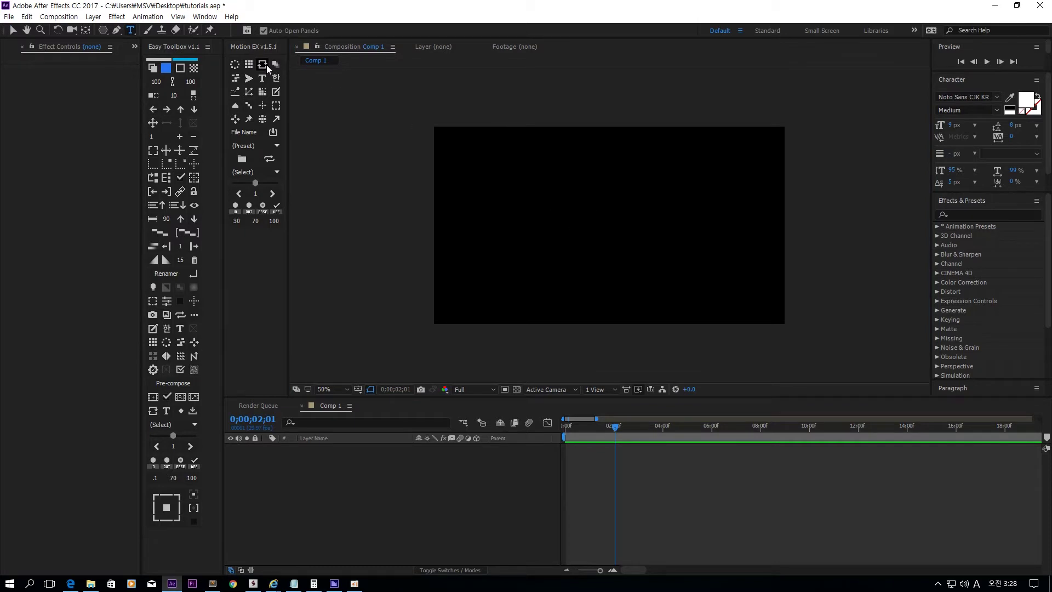
left_click(596, 229)
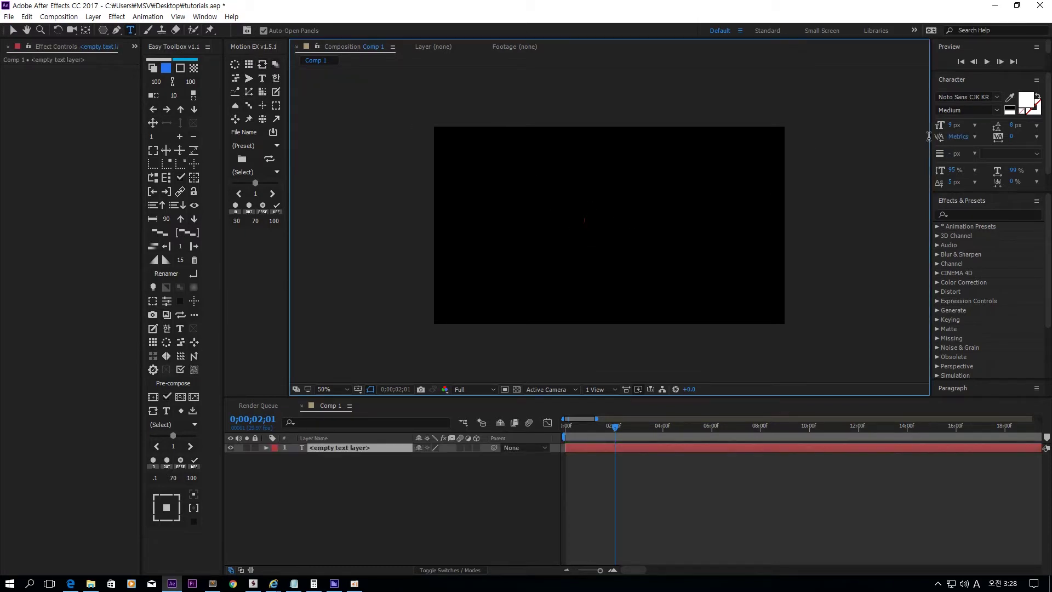
left_click_drag(954, 125, 1013, 122)
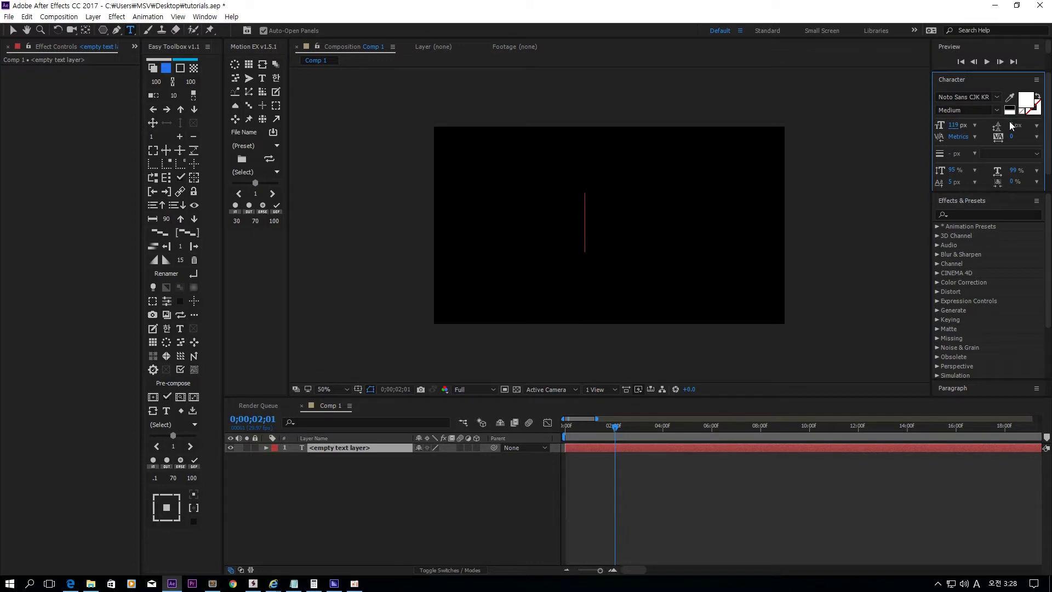
type("TEXT LAYER")
key("Escape")
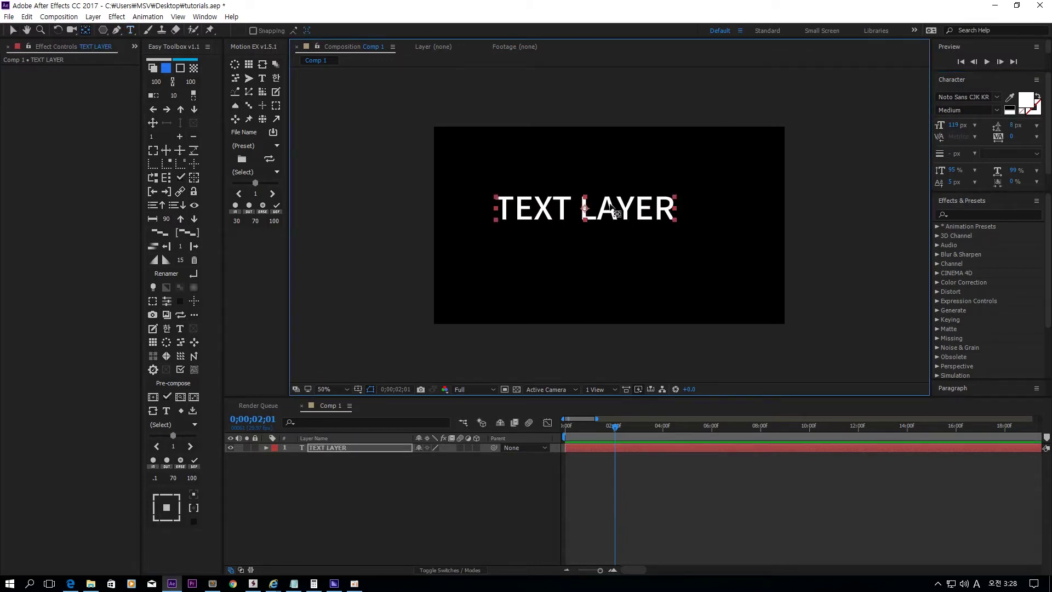
key("v")
left_click_drag(619, 215, 649, 231)
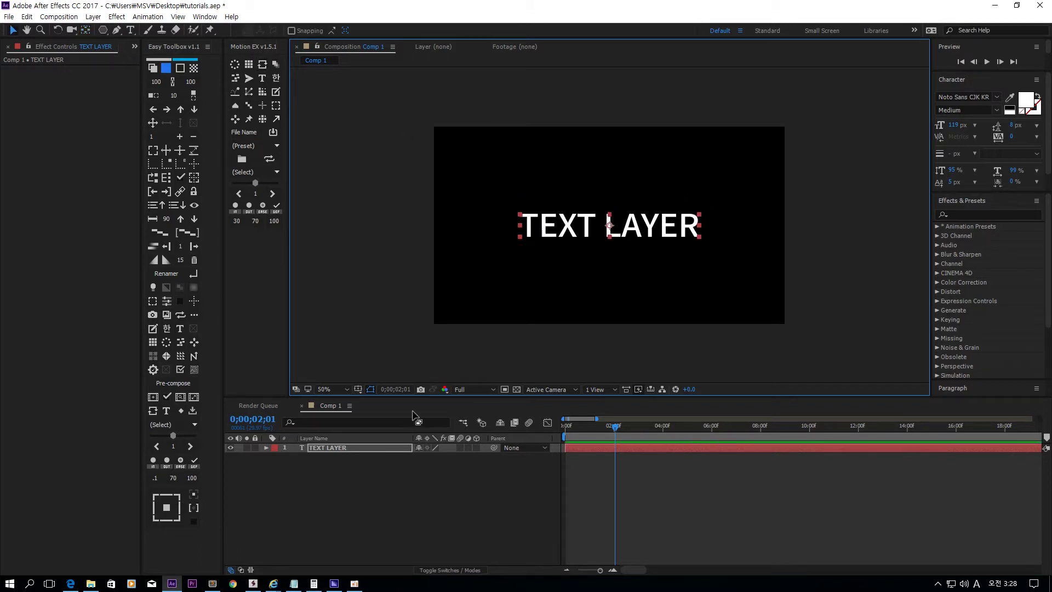
- Keyframe the text layer's Position from 640, 259 at the composition's start to 640, 458 at 0;00;02;01
key("p")
left_click(294, 456)
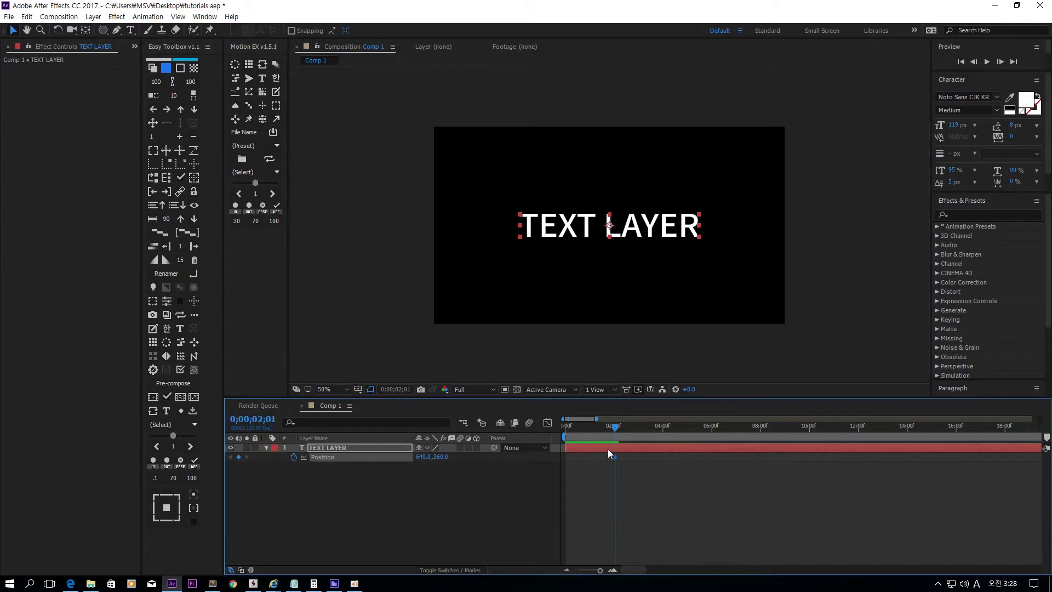
key("Home")
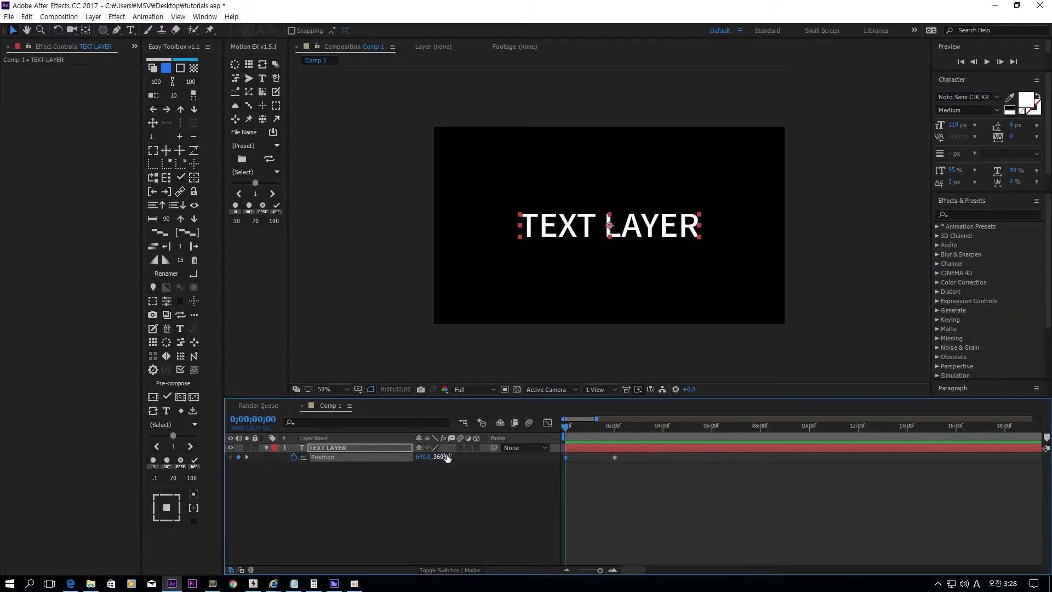
left_click_drag(446, 458, 477, 457)
left_click(611, 432)
left_click_drag(613, 427, 548, 433)
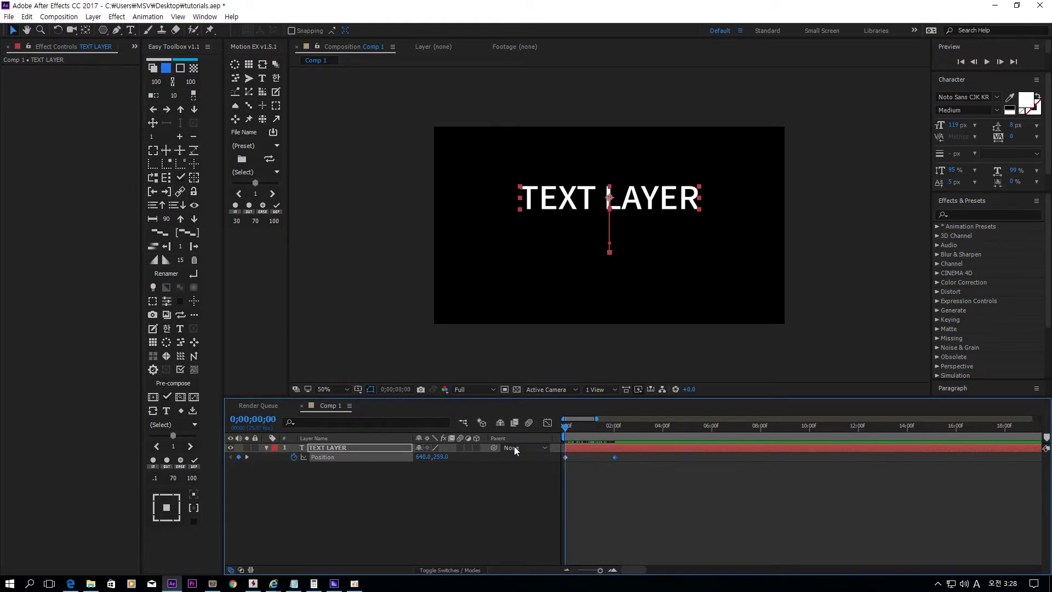
- Keyframe the text layer's Opacity from 0% to 100% just after the start, holding 100% before fading to 0% at 0;00;02;01
left_click(294, 466)
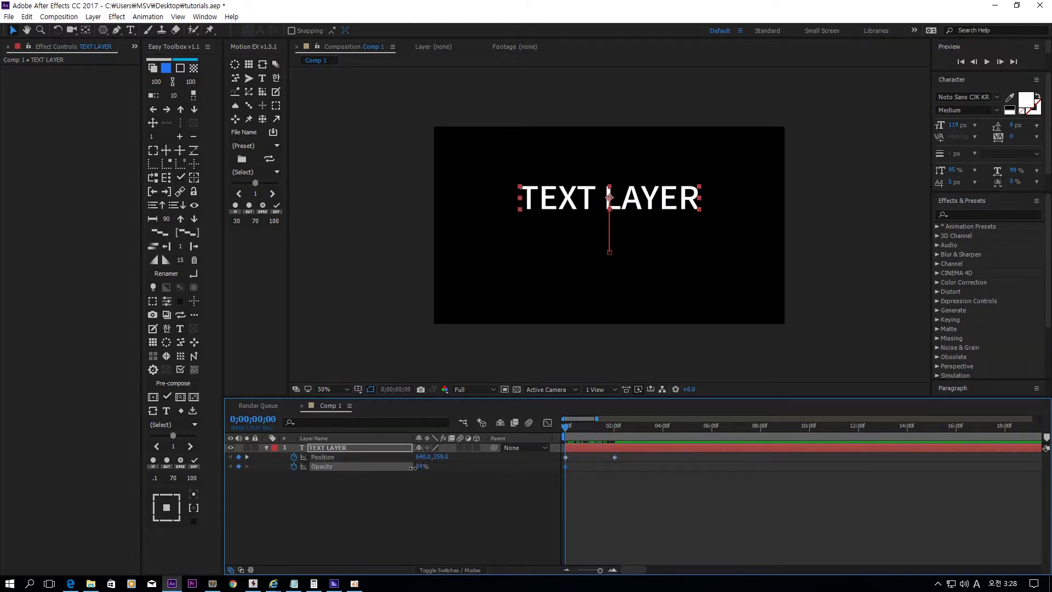
left_click_drag(412, 468, 480, 465)
left_click(575, 427)
left_click_drag(640, 426, 615, 428)
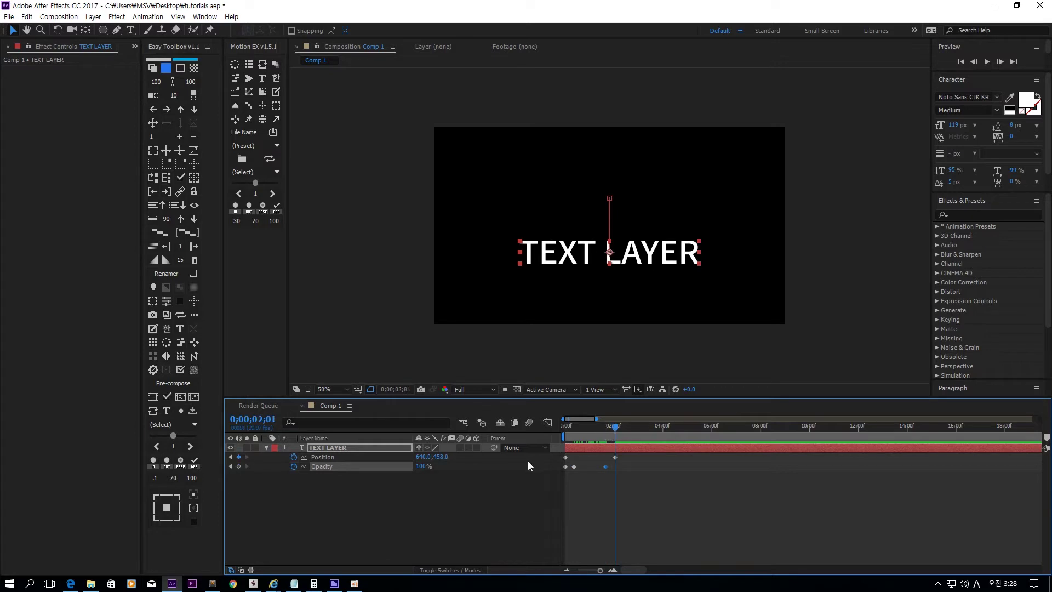
left_click_drag(420, 466, 400, 465)
left_click(483, 522)
- Apply the Motion EX offset tool to all Position and Opacity keyframes, then test the [Offset] All Angle and undo that change
left_click_drag(615, 439, 555, 455)
left_click_drag(633, 456, 561, 469)
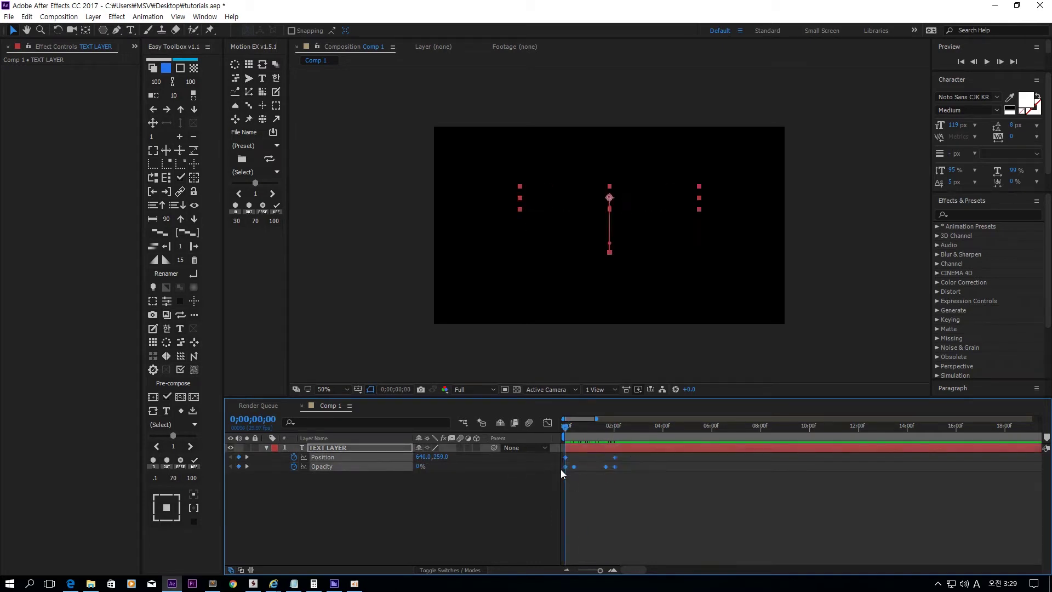
left_click(263, 65)
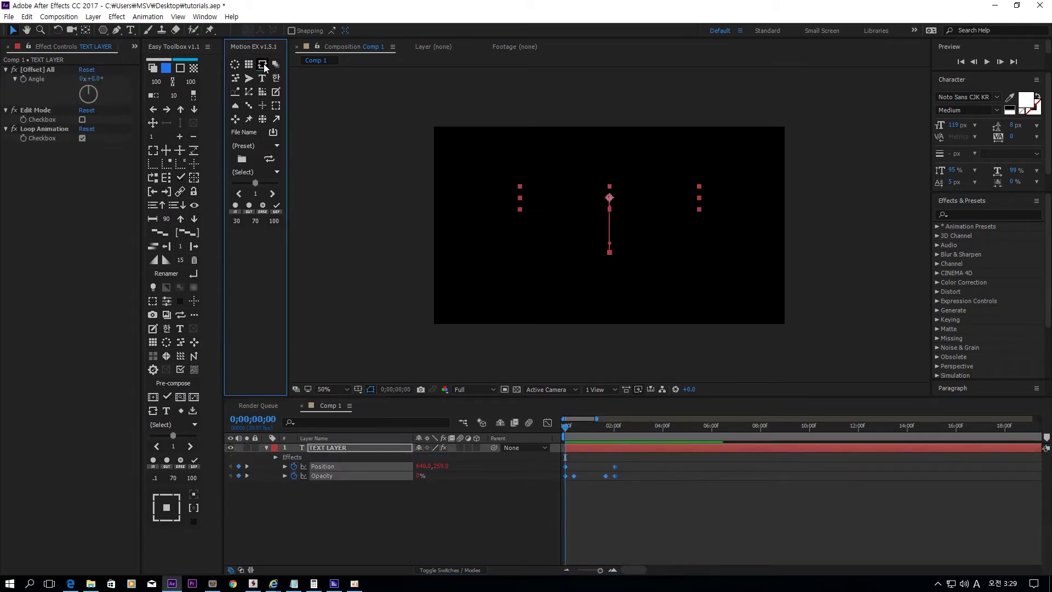
left_click_drag(93, 81, 848, 176)
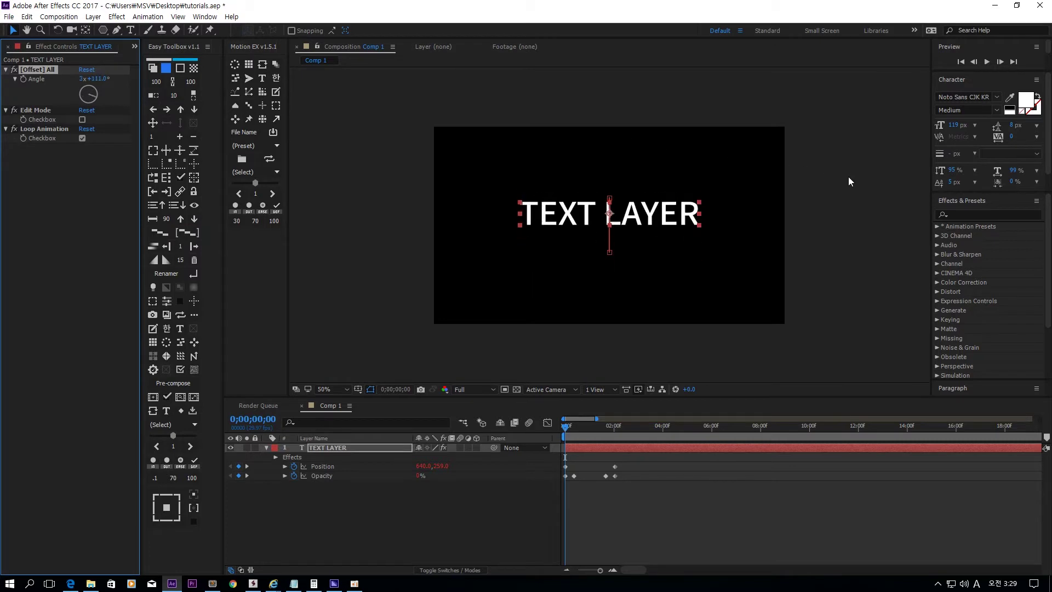
key("ctrl+z")
- Return to the composition's start, open Motion EX's Custom Text dialog and place it clear of the text layer
left_click_drag(568, 423, 541, 440)
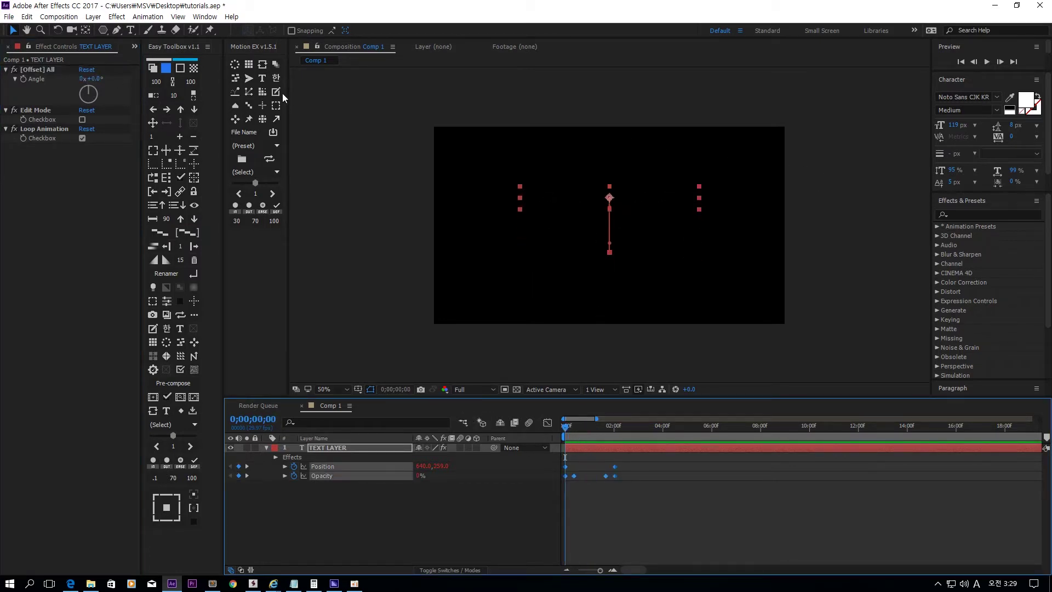
left_click(262, 65)
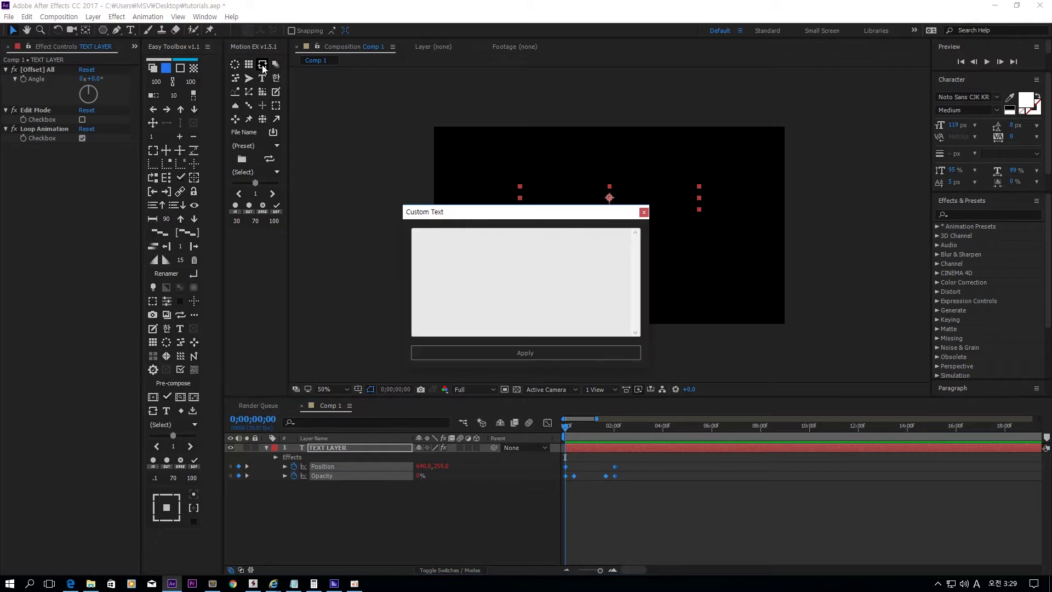
left_click_drag(462, 211, 730, 210)
left_click(746, 251)
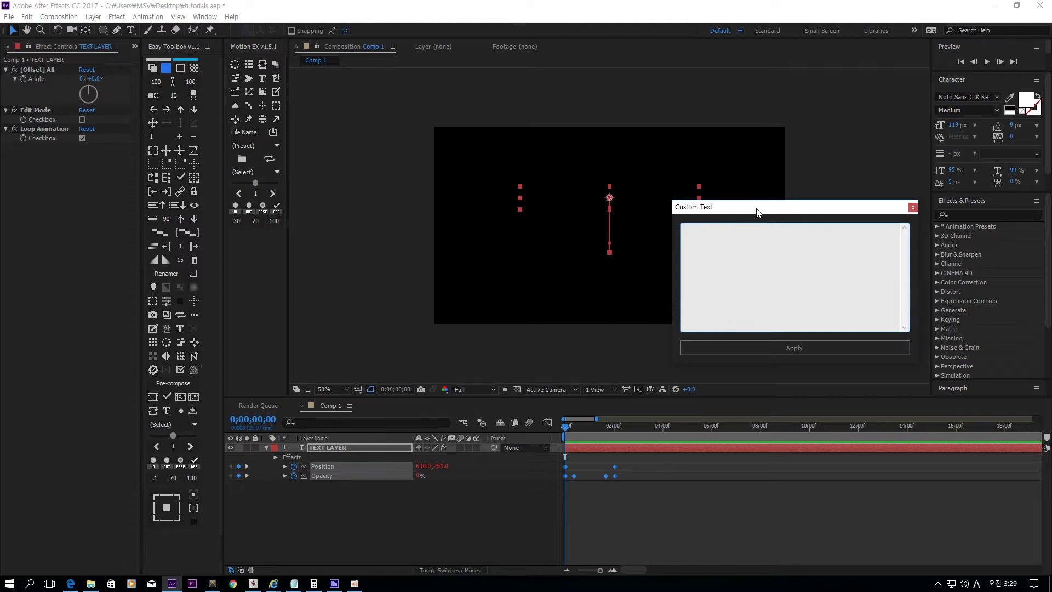
left_click_drag(771, 211, 731, 228)
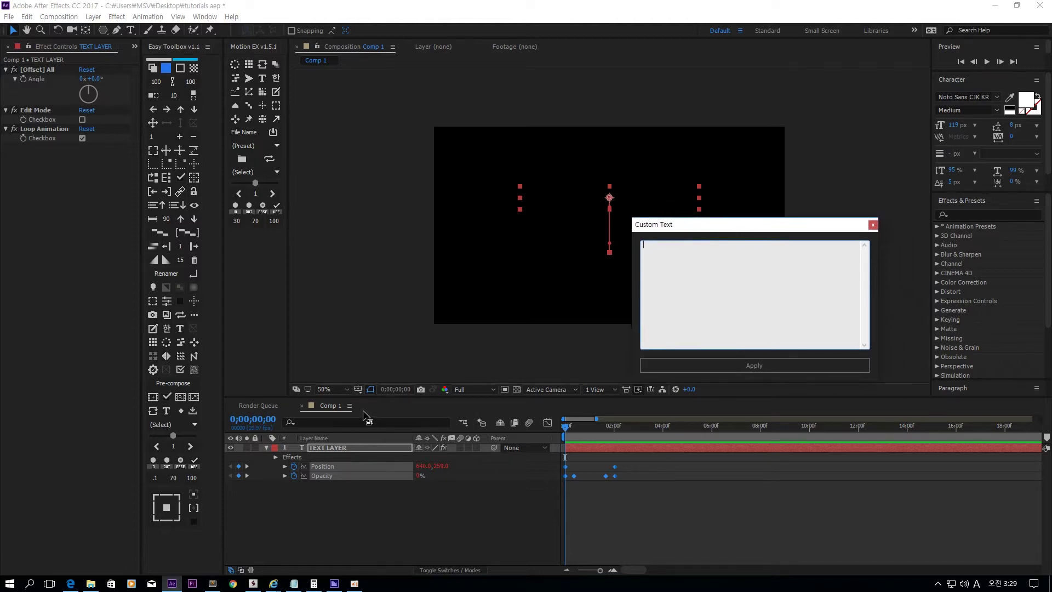
left_click(277, 455)
left_click(276, 455)
left_click(734, 309)
- At 0;00;00;24, sweep the text layer's [Offset] All Angle through several revolutions up to 3x+160° to test the animation offset
left_click_drag(573, 426, 585, 433)
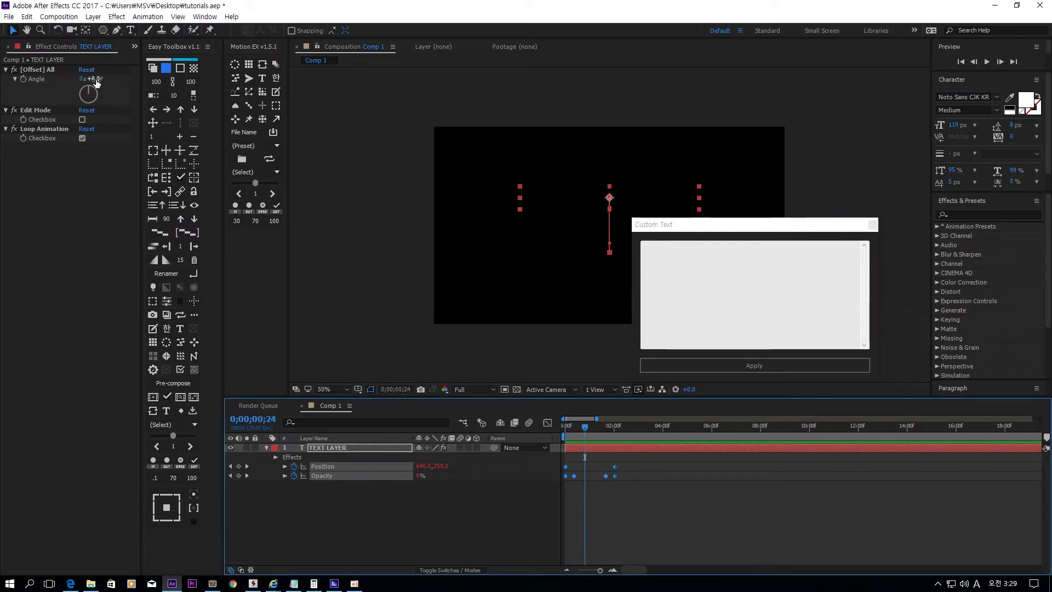
left_click_drag(96, 82, 576, 240)
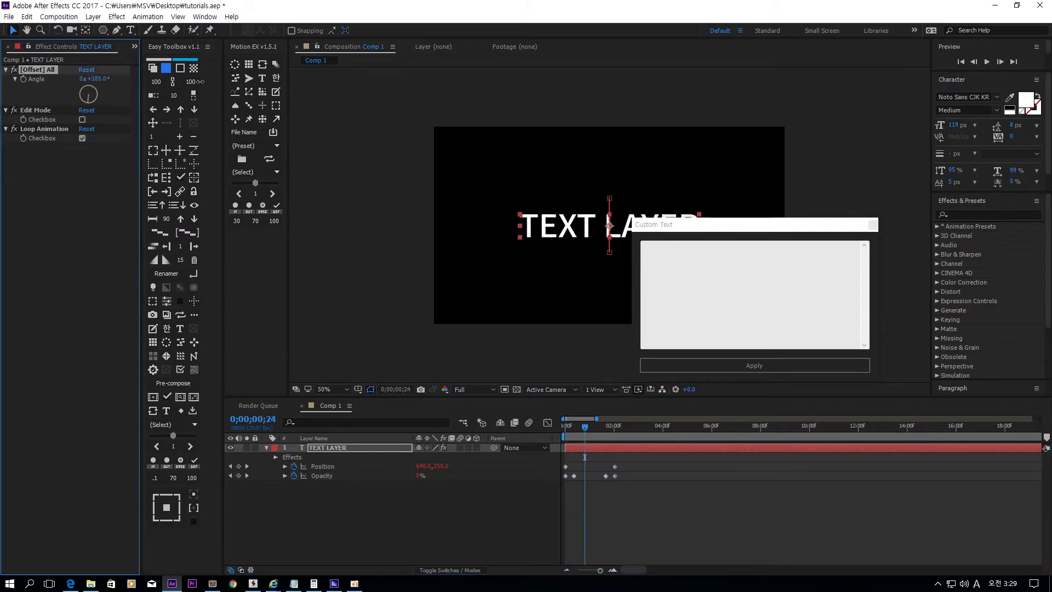
left_click(573, 236)
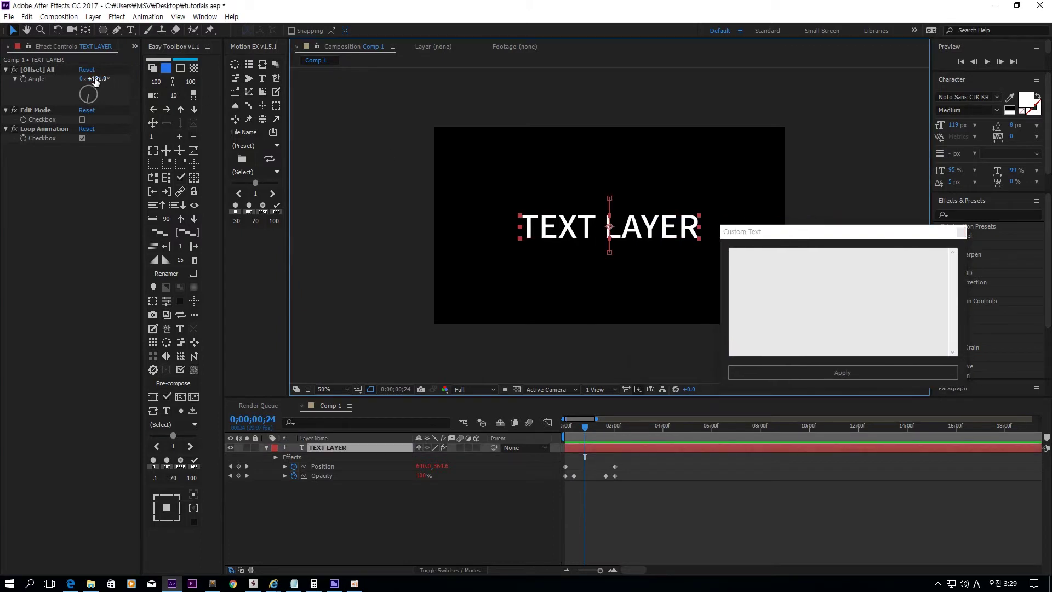
left_click_drag(96, 80, 526, 122)
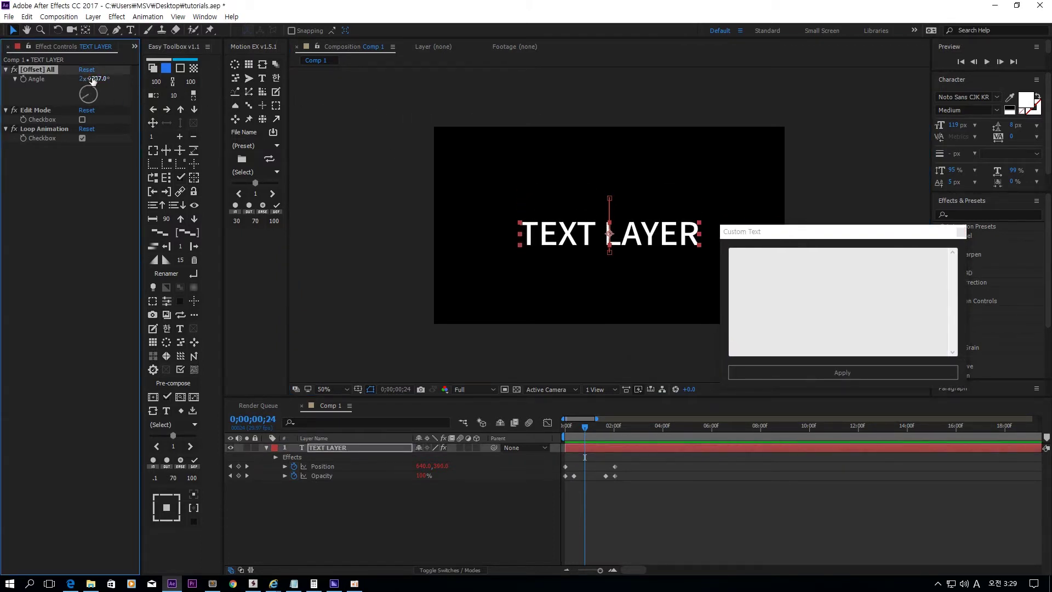
left_click_drag(92, 80, 263, 84)
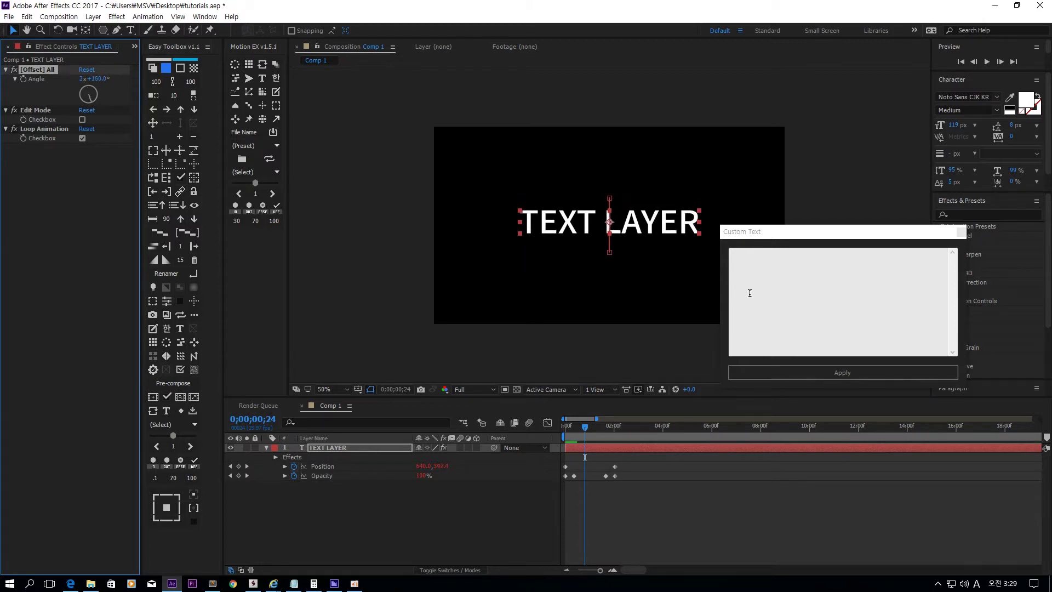
- Apply the custom text lines 안녕하세요, 모셔니스트 코리아 and 입니다 to the text layer, then set [Offset] All Angle to 1x+197° at the start
left_click(750, 293)
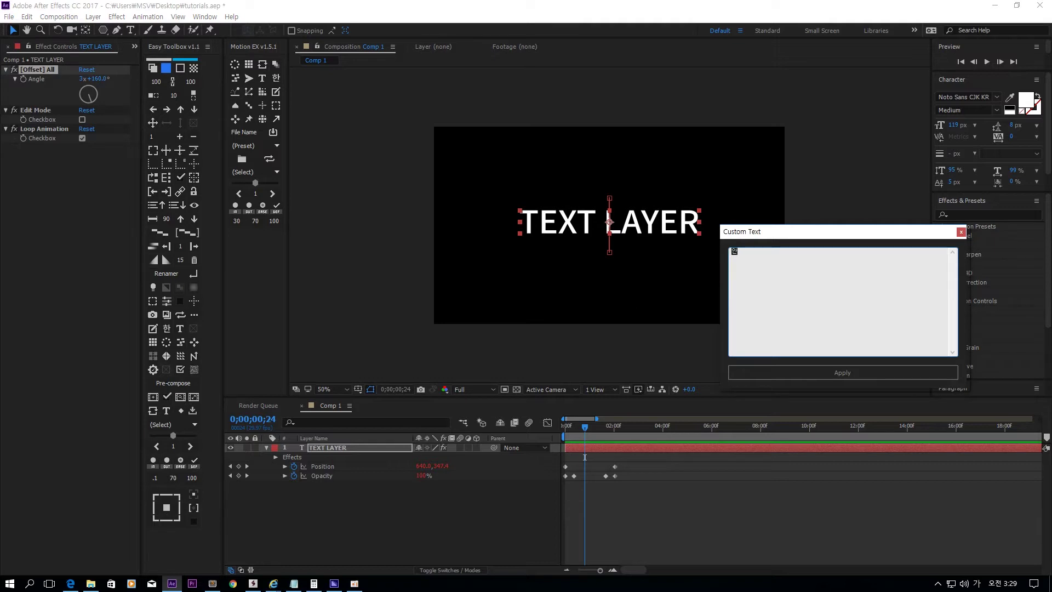
type("안녕하세요")
key("Return")
type("ㅁ")
left_click(358, 448)
left_click(817, 374)
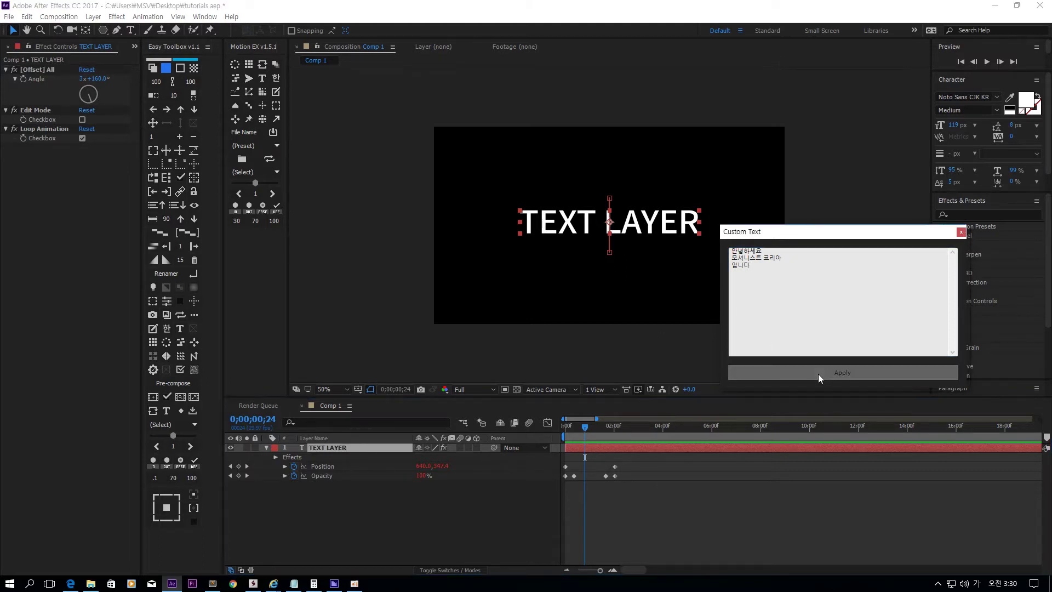
left_click_drag(584, 430, 554, 437)
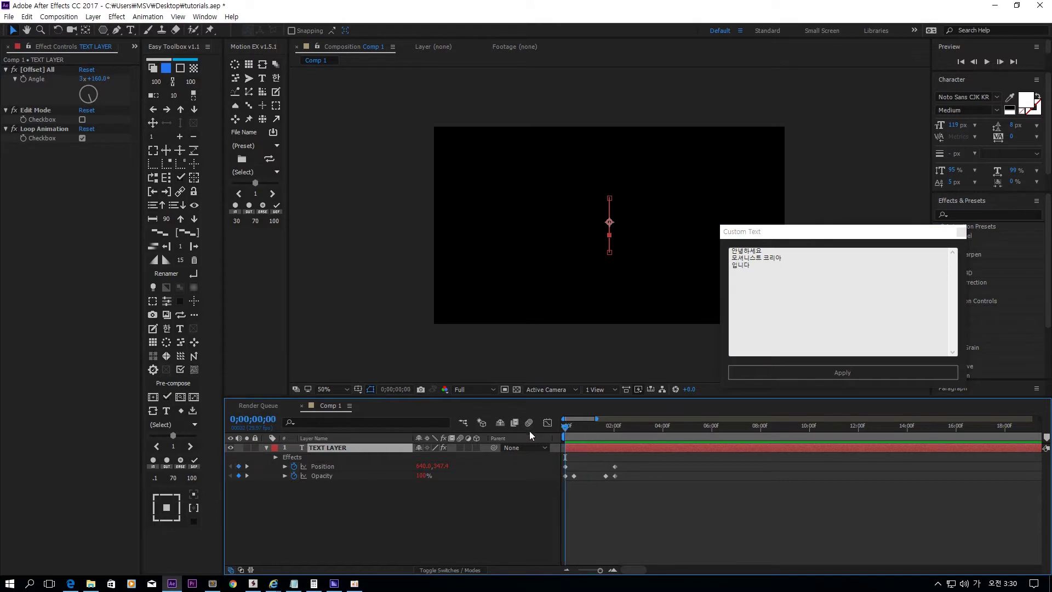
left_click_drag(100, 77, 555, 158)
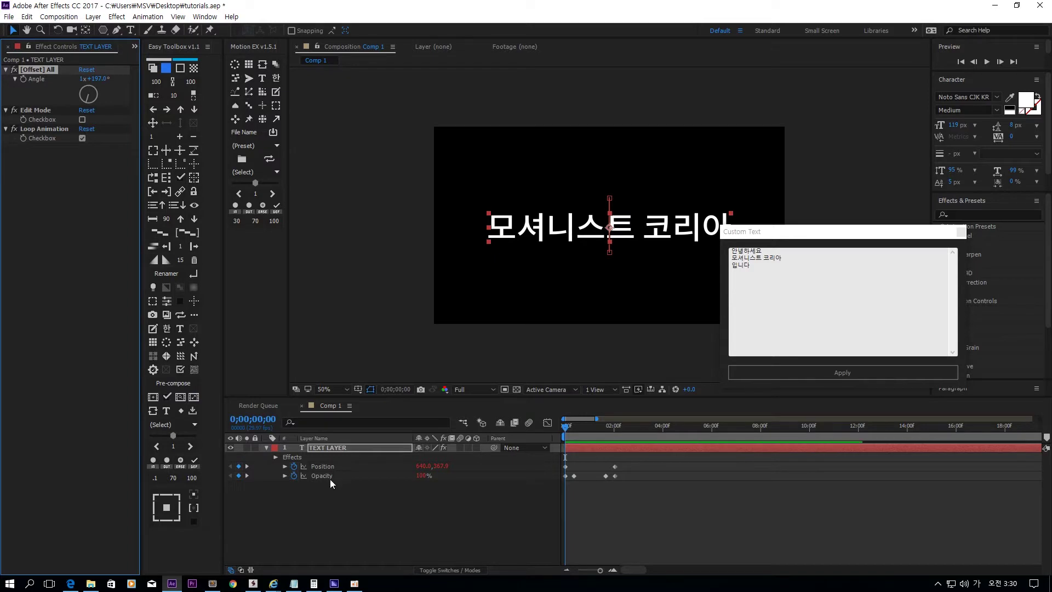
- Make the text layer 3D, show its rotation properties and try out the X Rotation
left_click(476, 447)
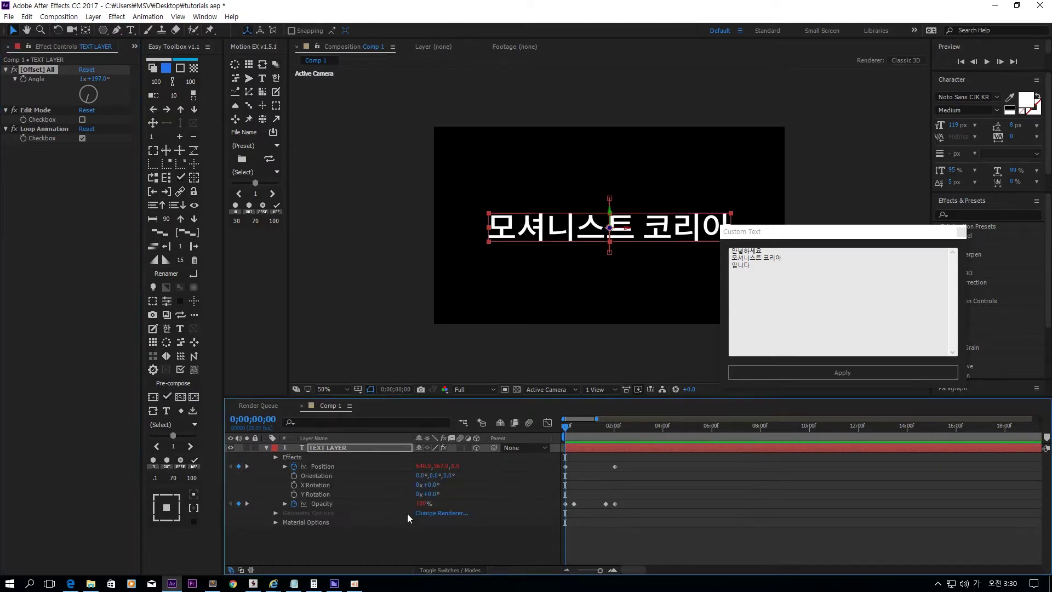
key("r")
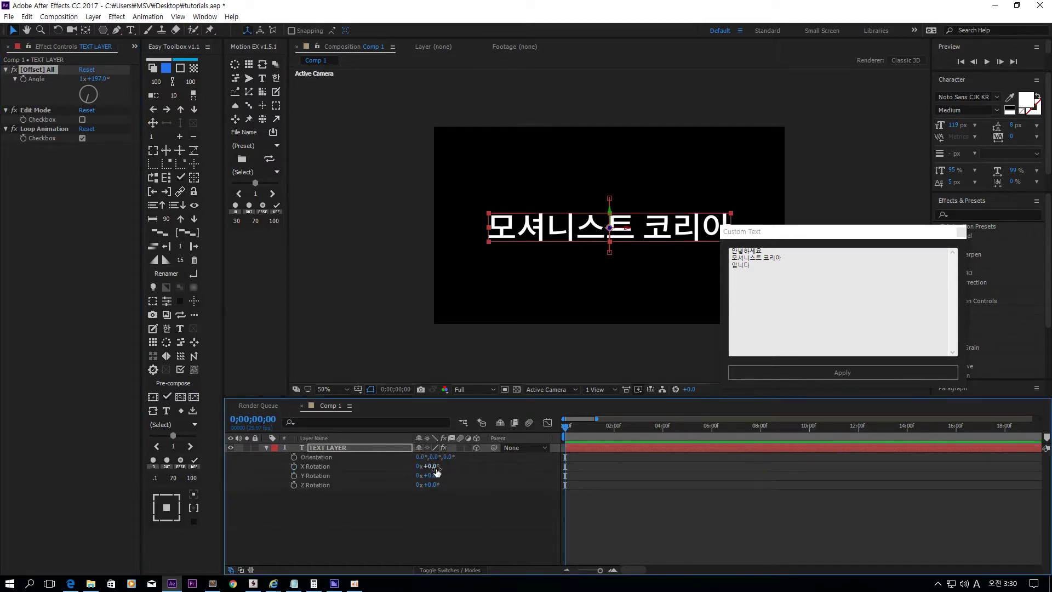
left_click_drag(429, 466, 544, 346)
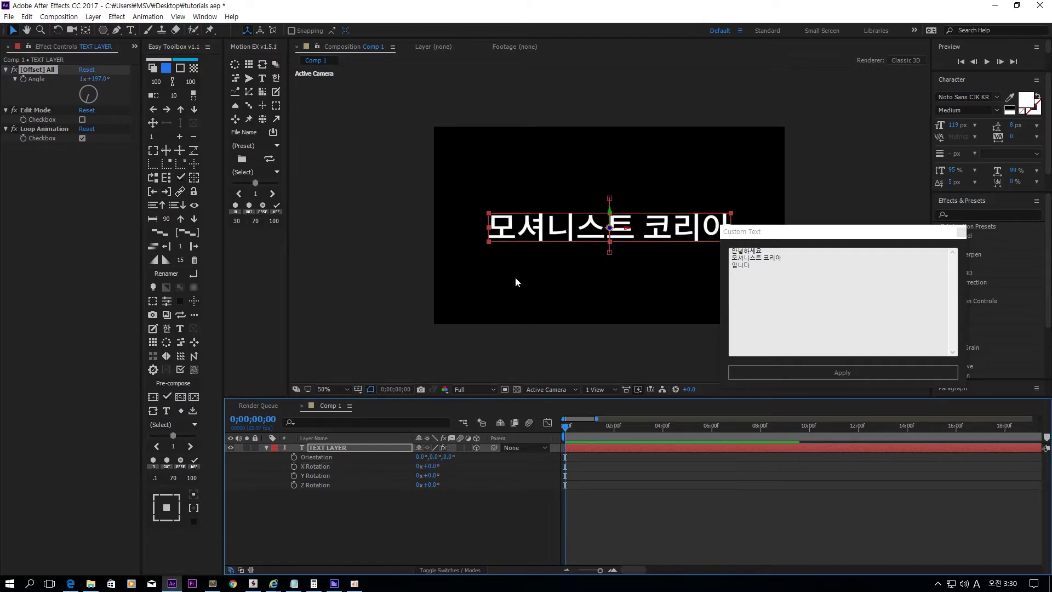
left_click(465, 148)
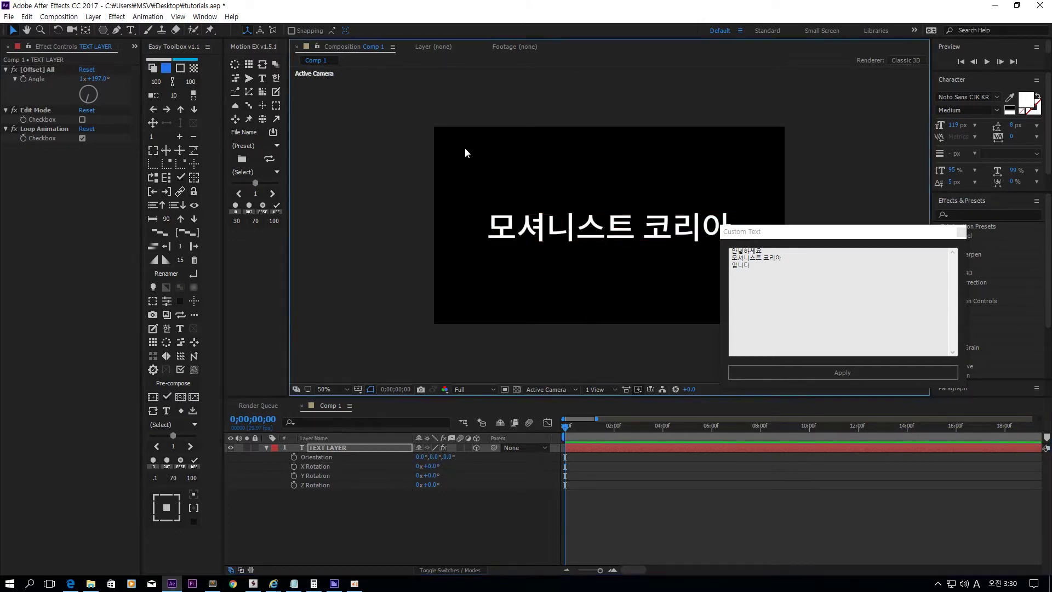
key("h")
left_click_drag(592, 218, 527, 224)
key("v")
left_click(548, 229)
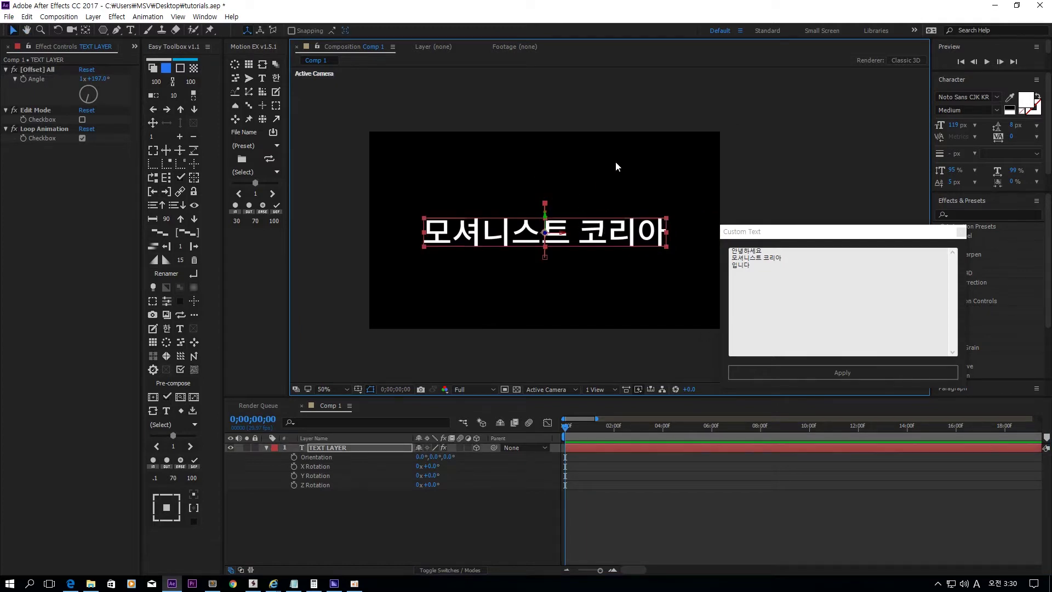
left_click_drag(630, 158, 479, 289)
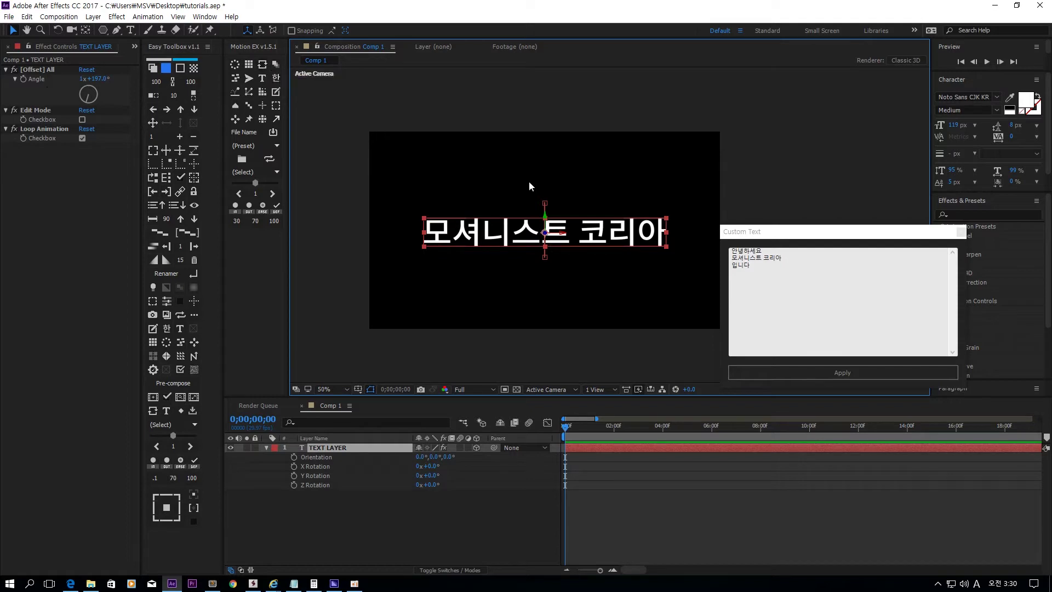
left_click(515, 180)
left_click_drag(515, 179, 466, 167)
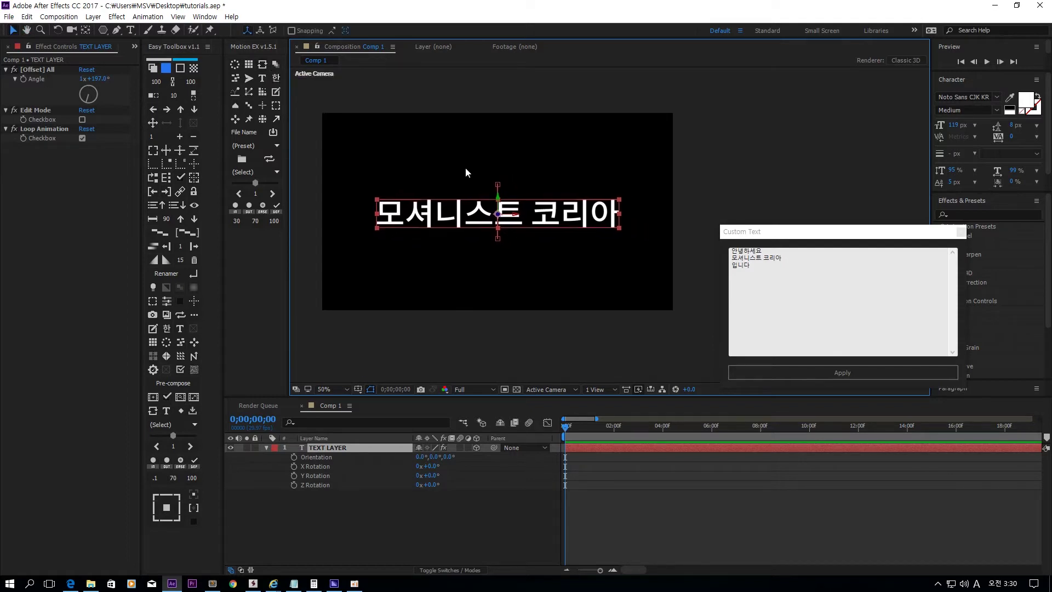
- Delete the text layer and close the Custom Text dialog
left_click(508, 183)
key("Delete")
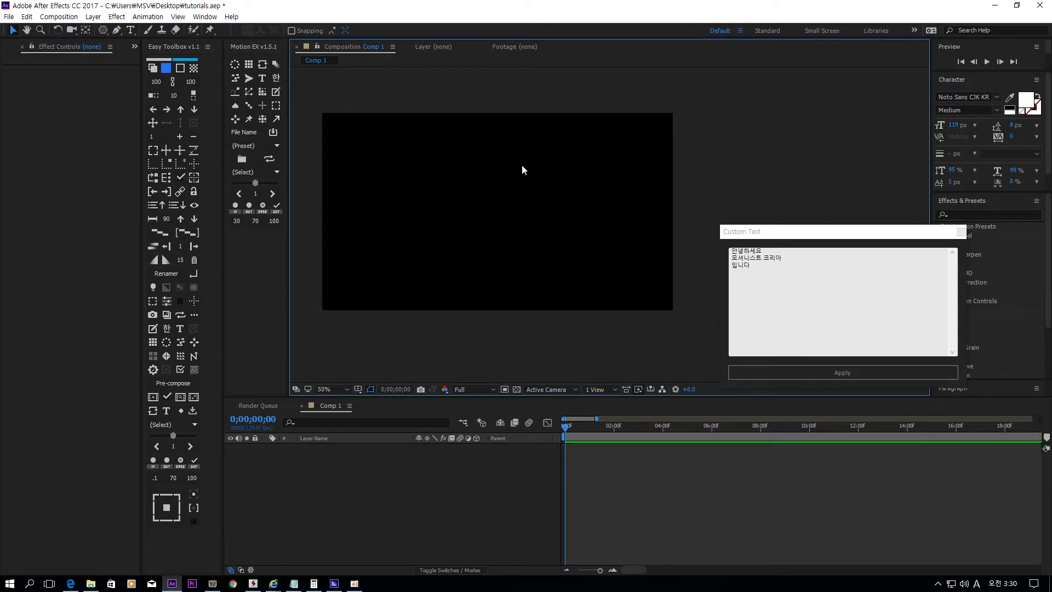
key("Escape")
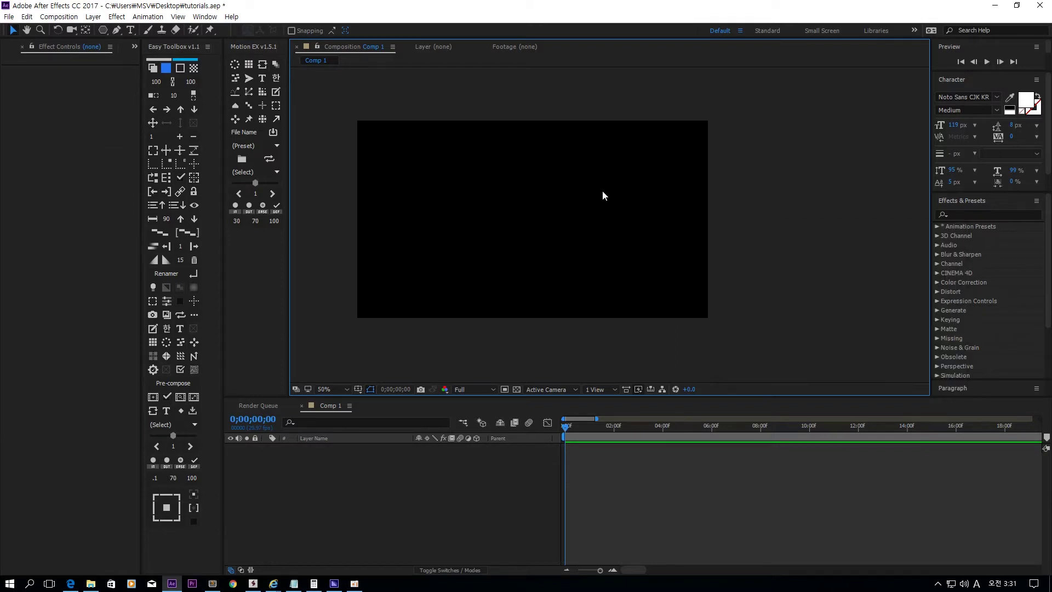
- Open Motion EX's DELAY time offset tool beside the composition and create a blue 100 x 100 solid at its centre
left_click(275, 66)
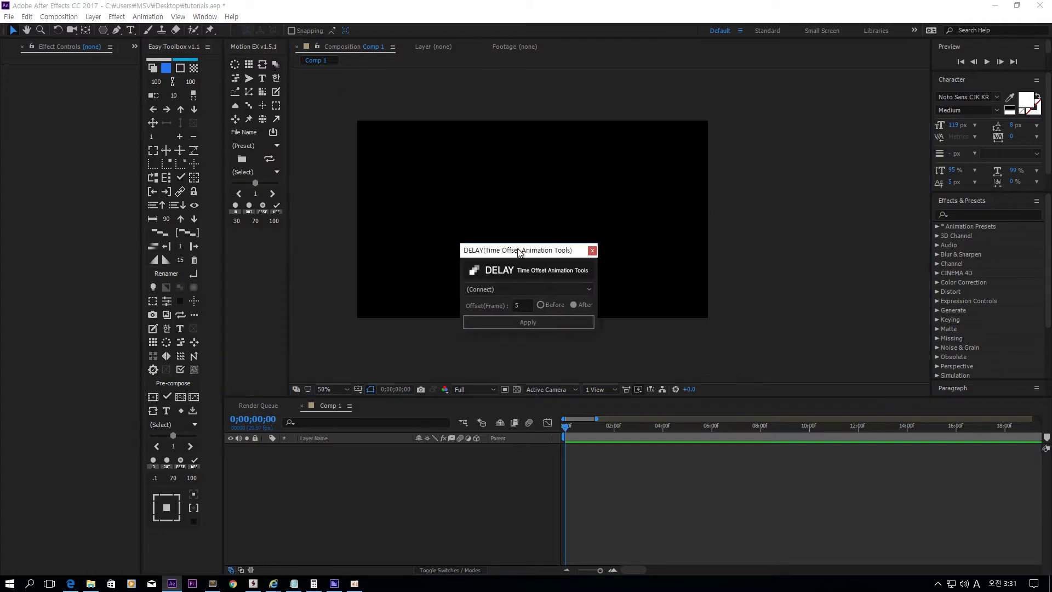
left_click_drag(517, 246, 814, 225)
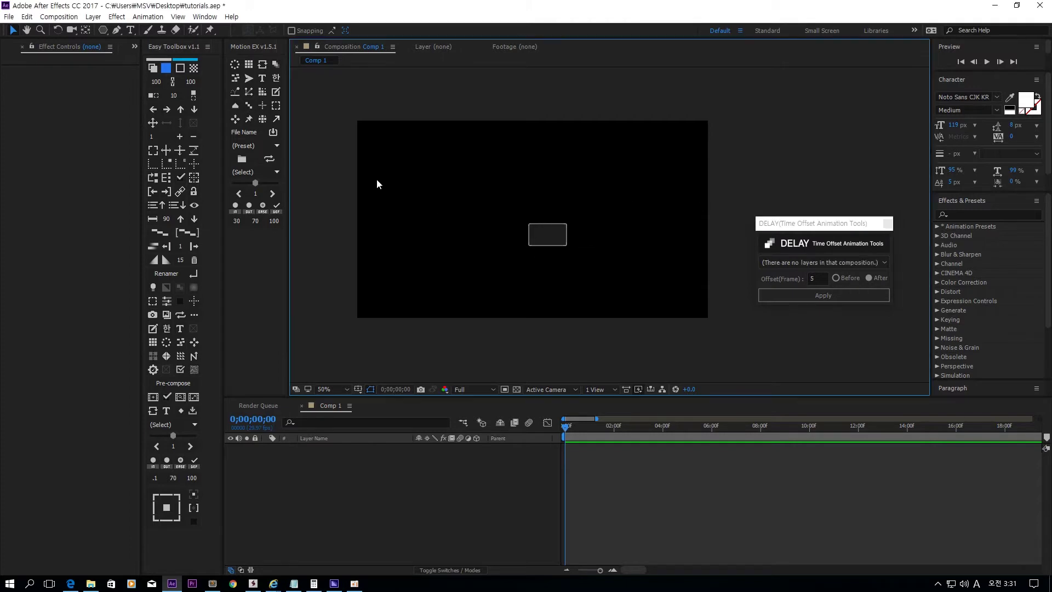
left_click(153, 68)
left_click(497, 229)
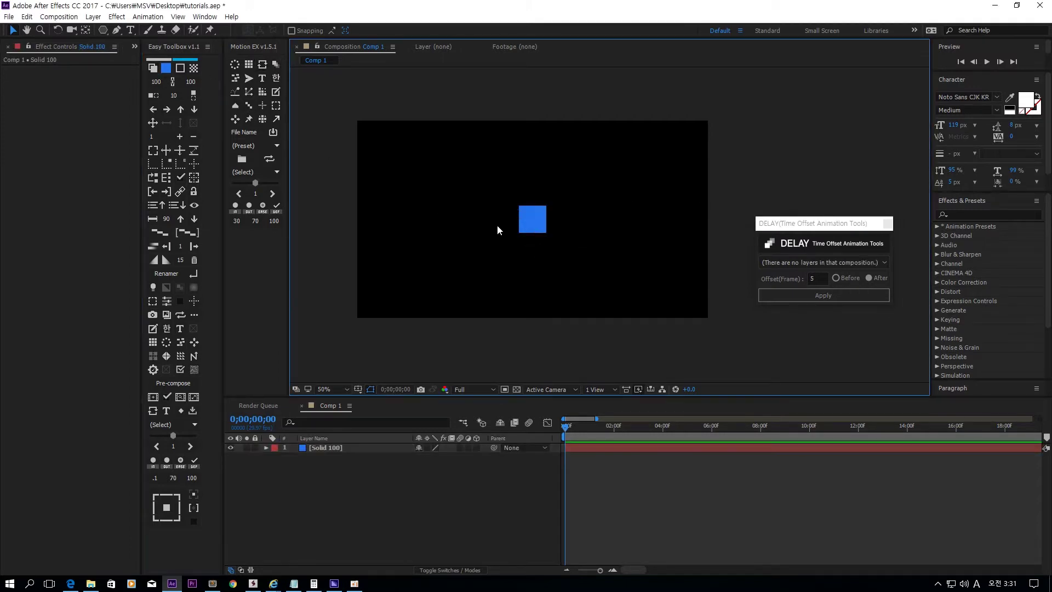
- Keyframe the solid's Position from the centre at the composition's start to near its upper-right corner at 0;00;02;01
key("p")
left_click(294, 457)
left_click_drag(605, 426, 615, 427)
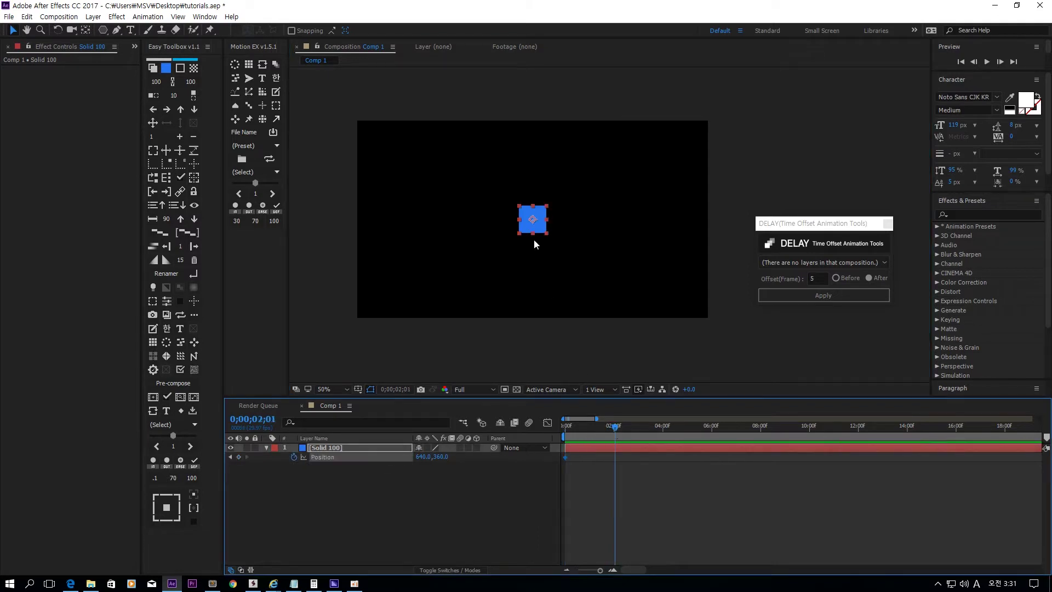
left_click_drag(535, 226, 614, 187)
left_click_drag(666, 164, 693, 153)
- Bend the solid's motion path with a Position keyframe at 0;00;01;00, then shift the whole path so it starts at about 288, 446
left_click_drag(607, 426, 591, 429)
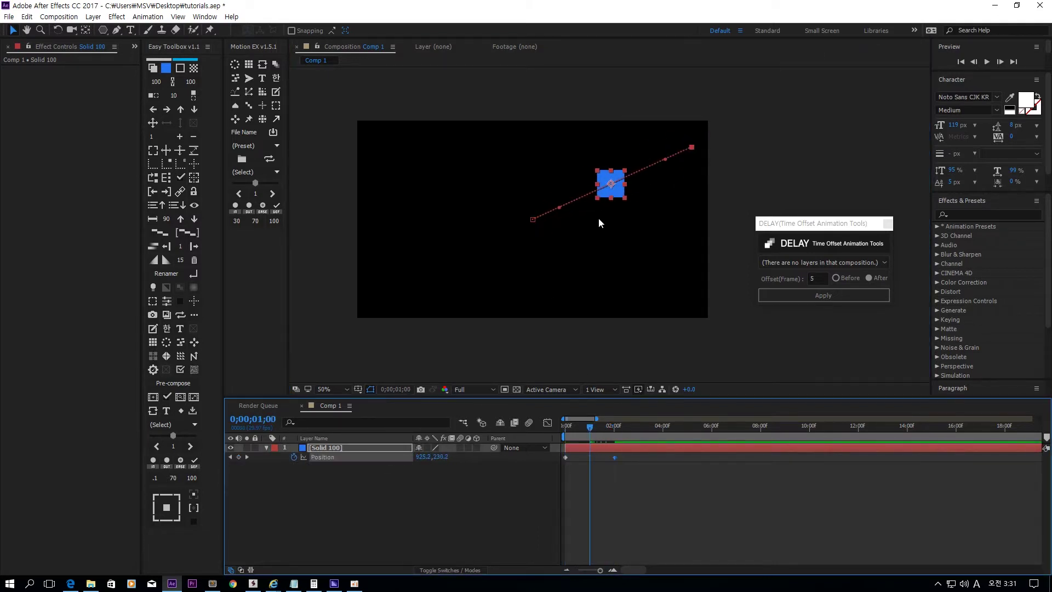
left_click_drag(612, 186, 639, 222)
left_click_drag(639, 469, 542, 439)
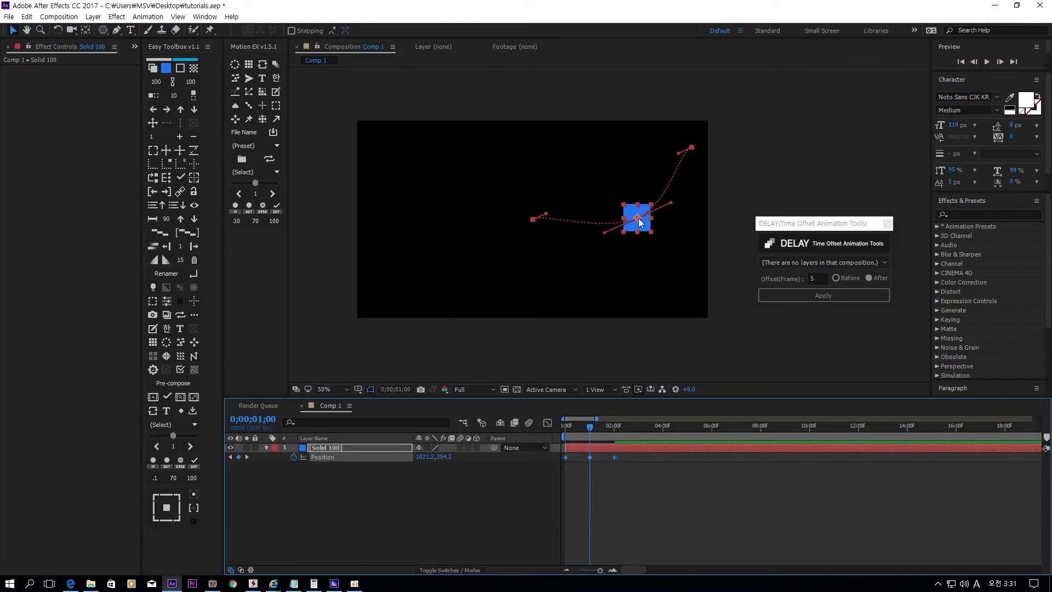
left_click_drag(639, 221, 543, 244)
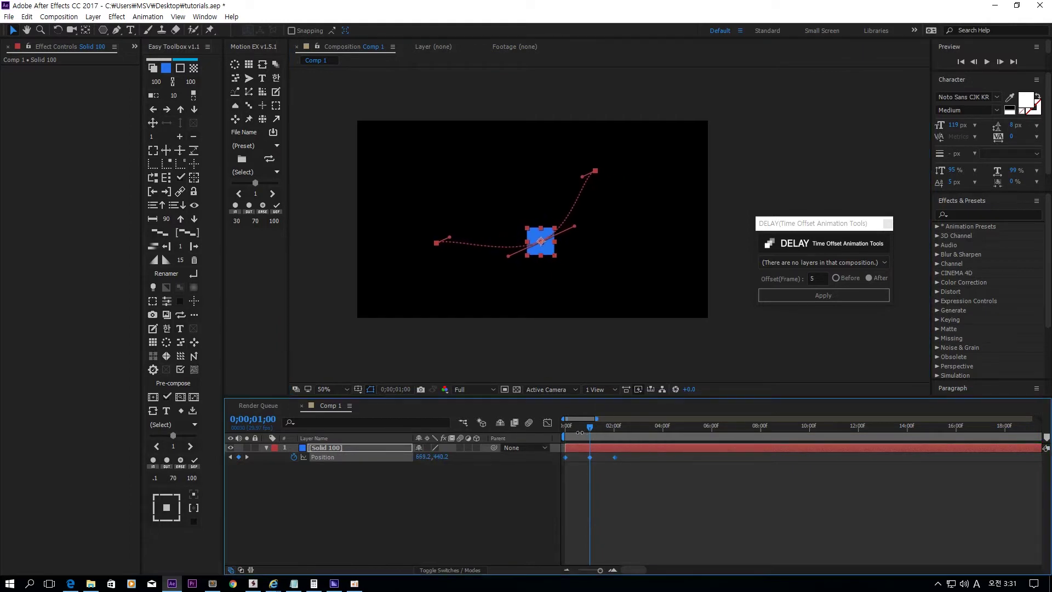
left_click_drag(580, 433, 521, 429)
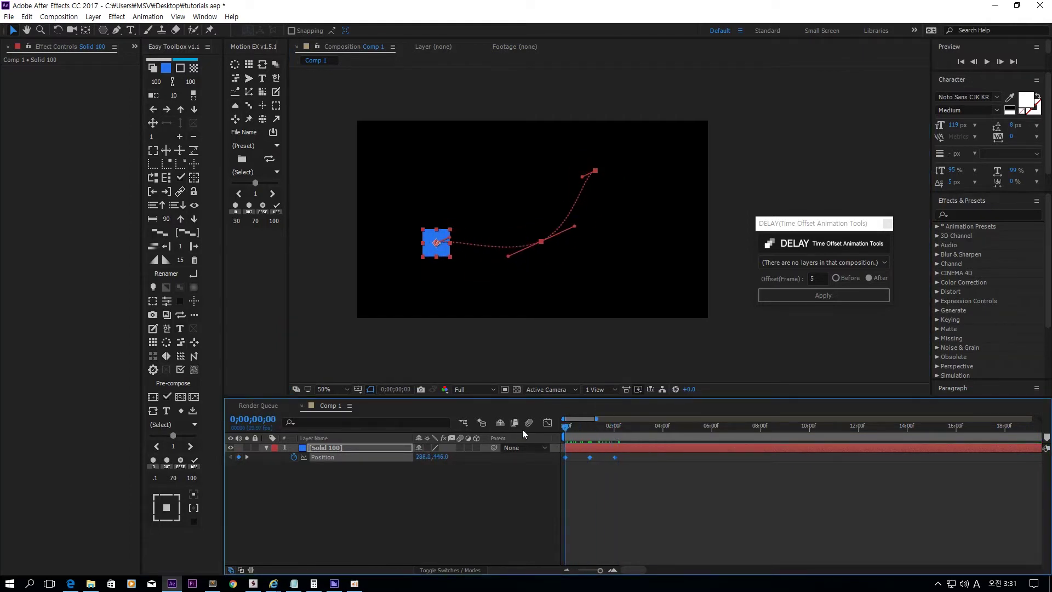
- Ease the solid's Position keyframes with the 70 preset and straighten its motion path, then preview it and remove the stray mask
left_click(256, 221)
left_click(546, 245)
key("g")
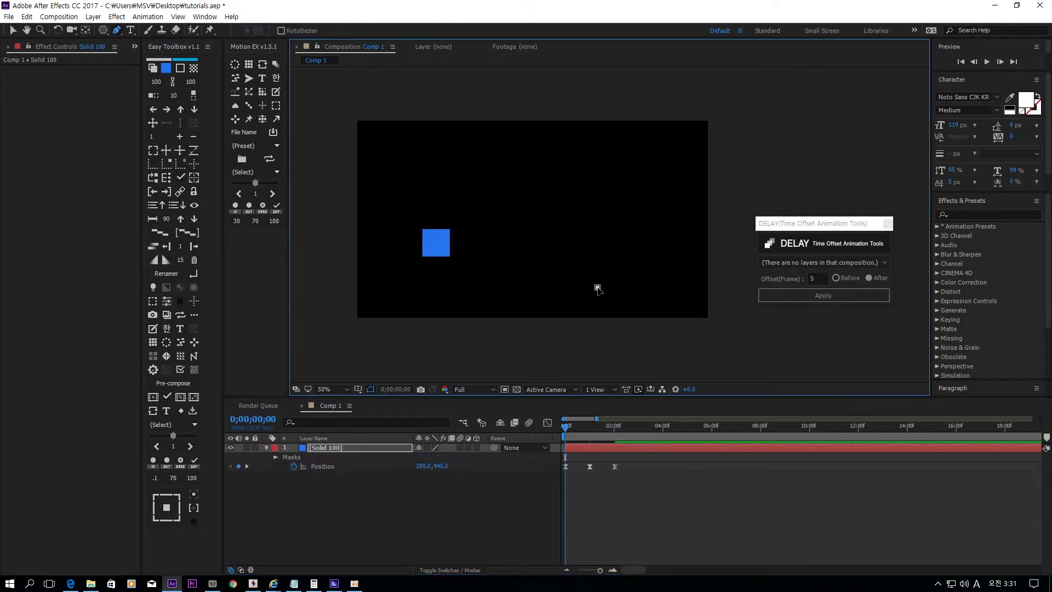
key("space")
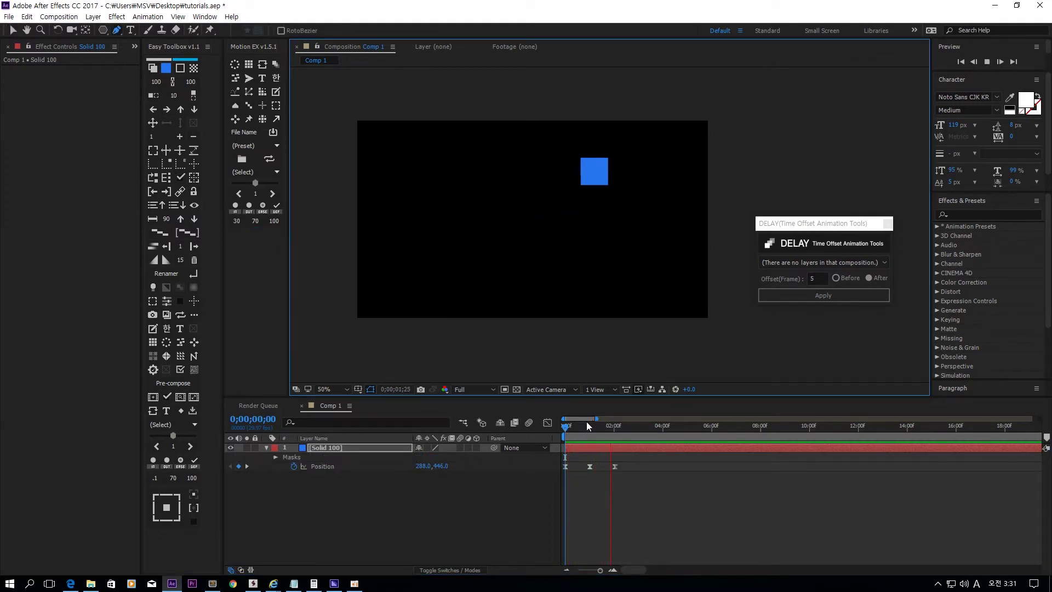
left_click_drag(582, 427, 500, 448)
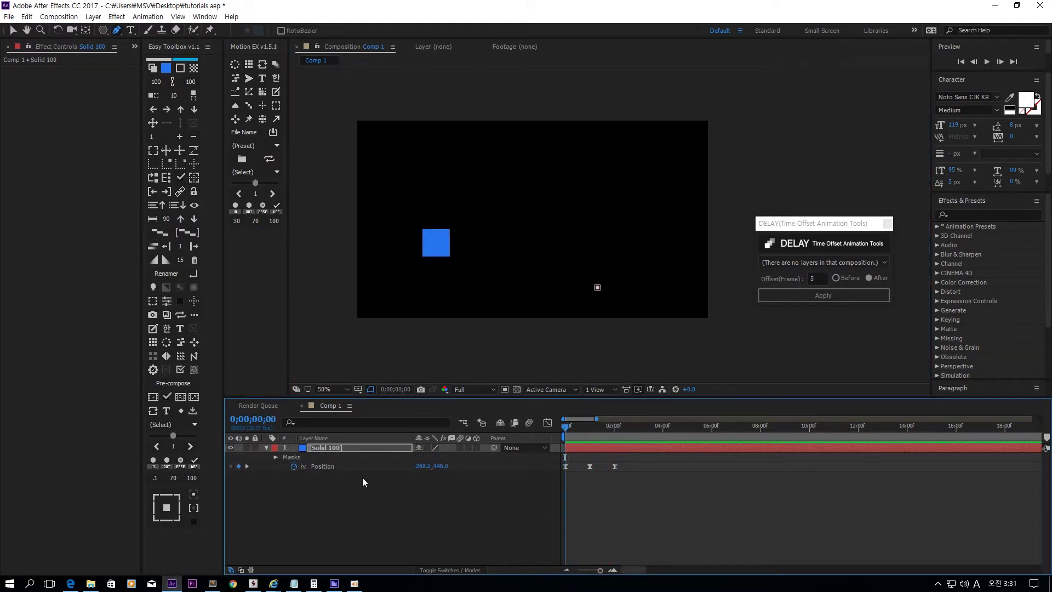
key("m")
left_click(330, 449)
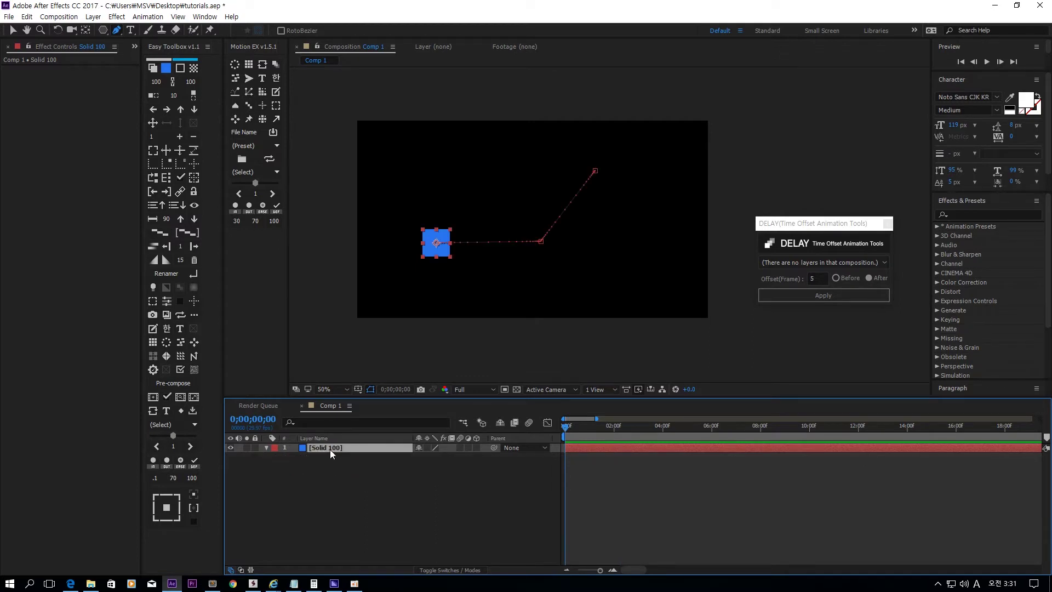
- Keyframe the solid's Scale at 100% at the start, 137% at 0;00;01;00 and 100% at 0;00;02;01
key("p")
key("shift+s")
left_click(300, 467)
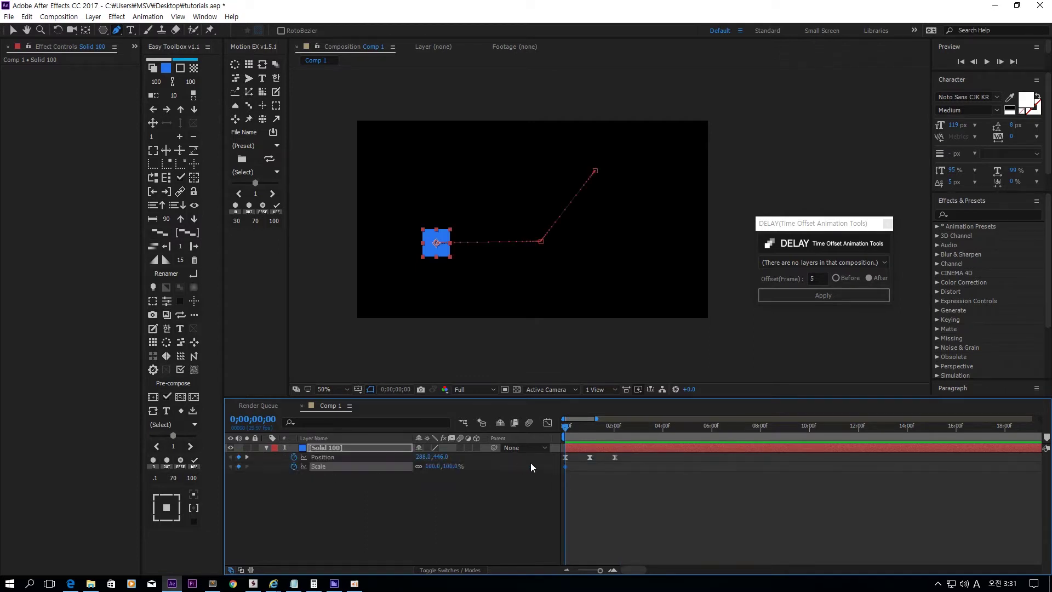
left_click_drag(571, 438, 590, 431)
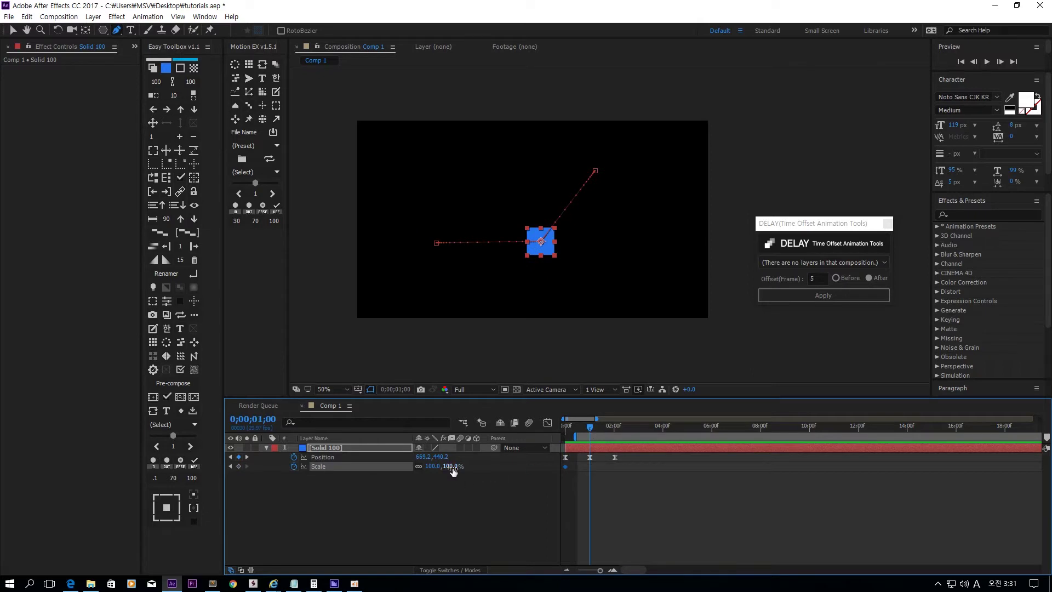
left_click_drag(453, 470, 477, 470)
left_click_drag(590, 428, 615, 428)
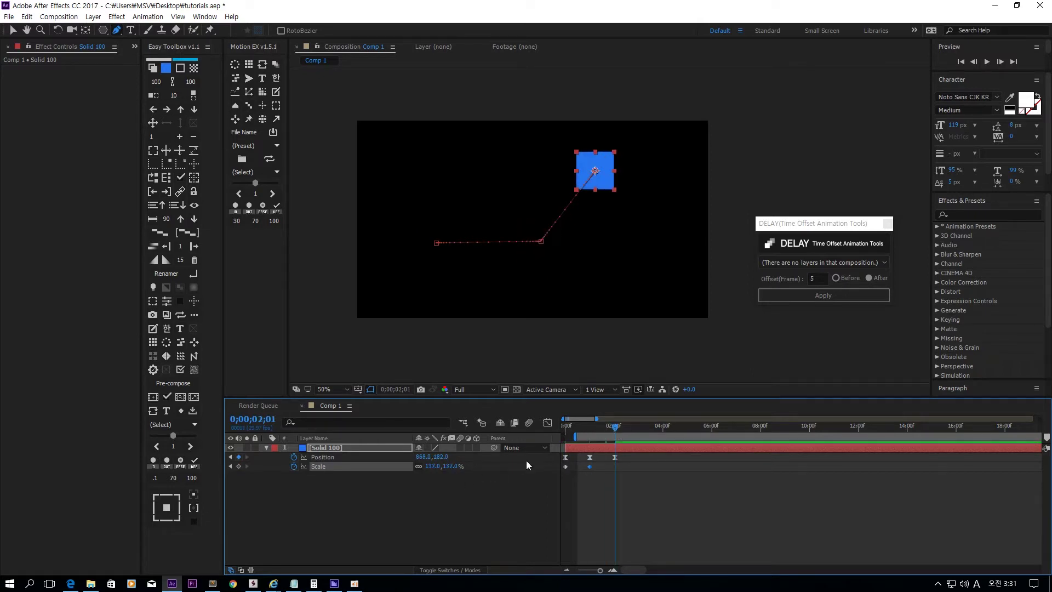
left_click(453, 465)
type("100")
left_click(626, 477)
- Keyframe the solid's Rotation from 0° at the composition's start to 239° at 0;00;02;01
key("shift+r")
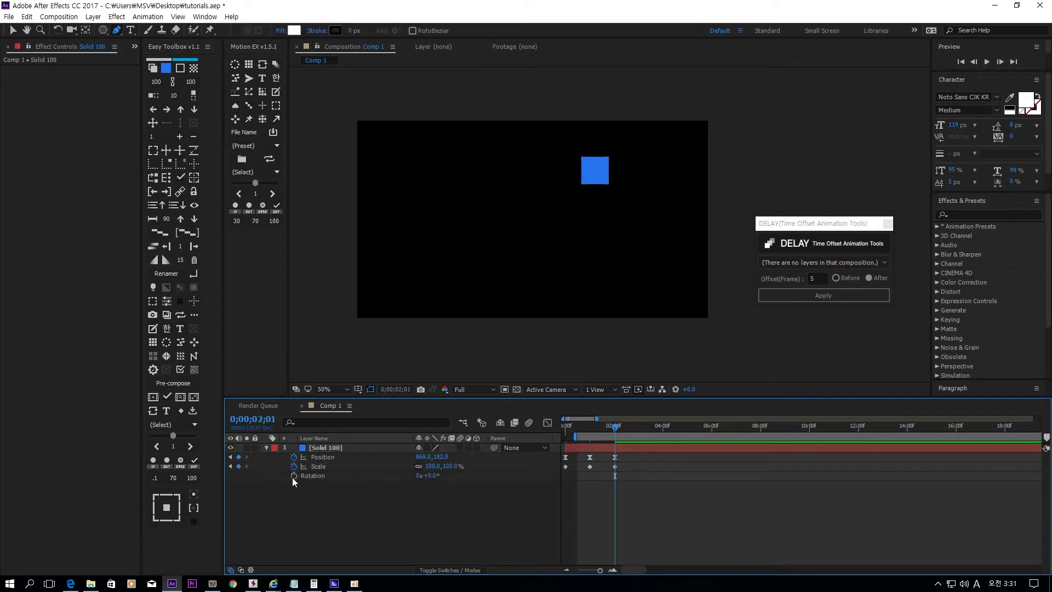
left_click(294, 477)
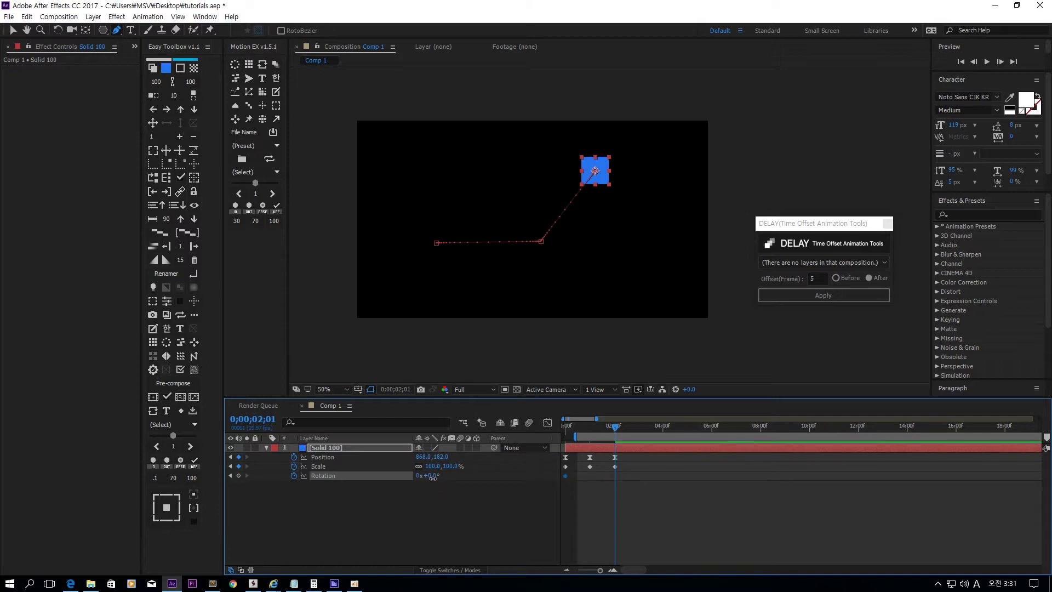
left_click_drag(433, 477, 560, 475)
- Ease all of the solid's Position, Scale and Rotation keyframes with a Motion EX ease preset and preview the animation
left_click_drag(693, 493, 564, 453)
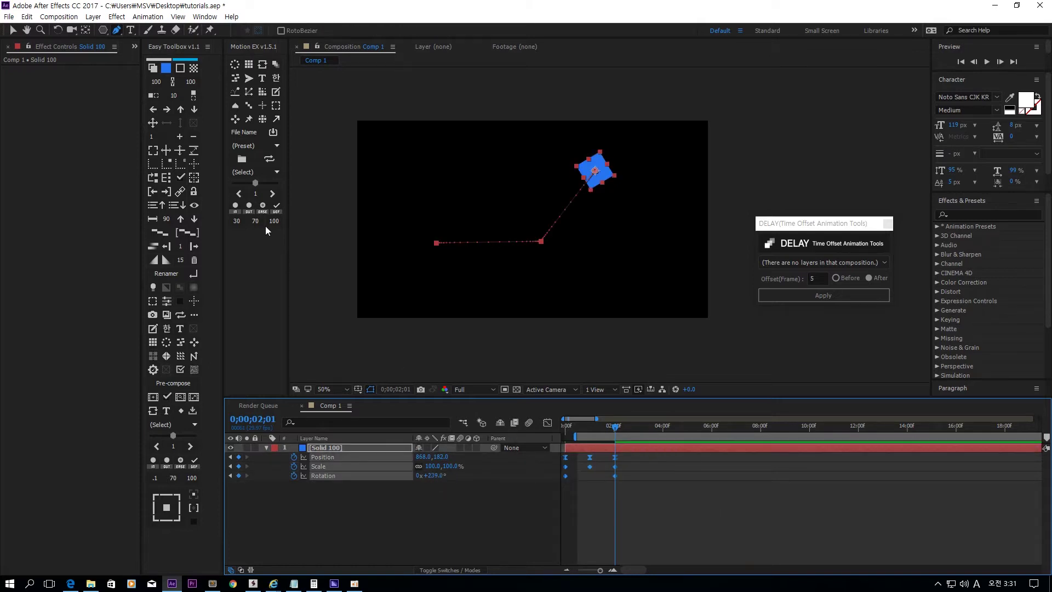
left_click(266, 226)
key("space")
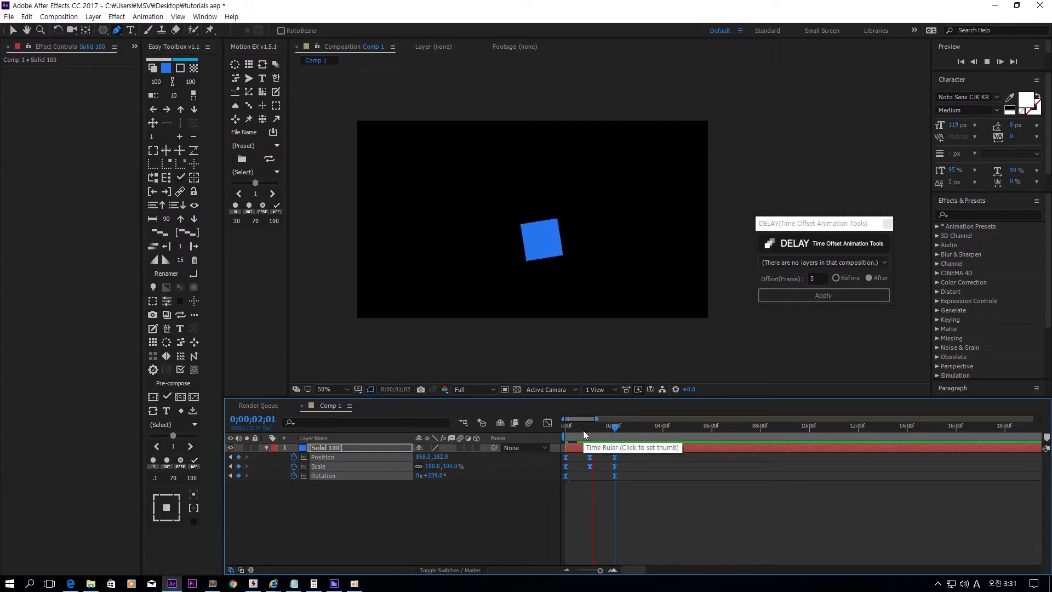
key("space")
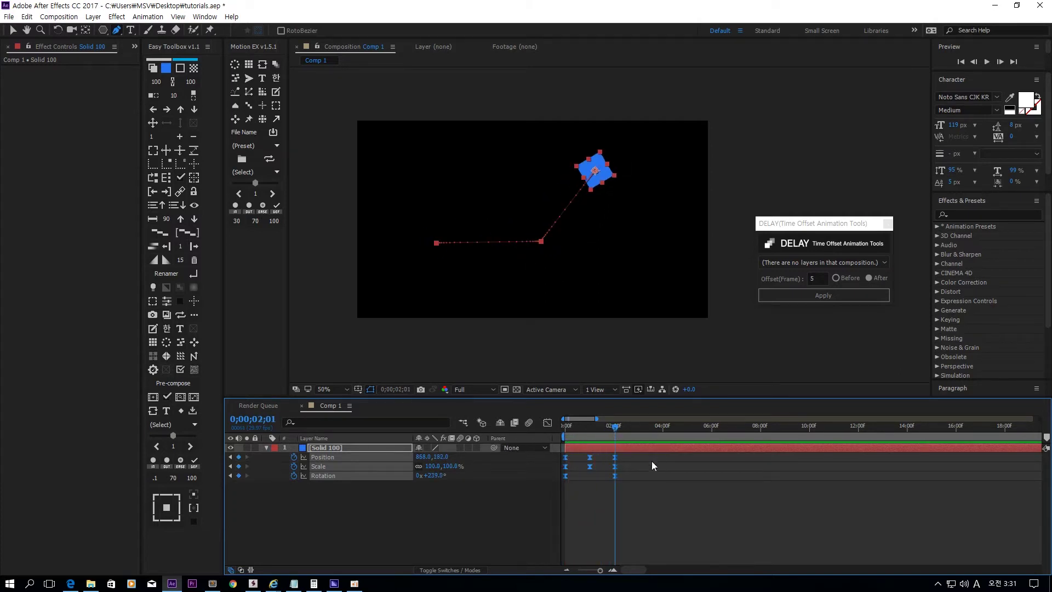
- Apply DELAY to the solid's Position, Scale and Rotation with a 5-frame offset set to After, and move the DELAY window aside
key("v")
left_click_drag(846, 229, 740, 240)
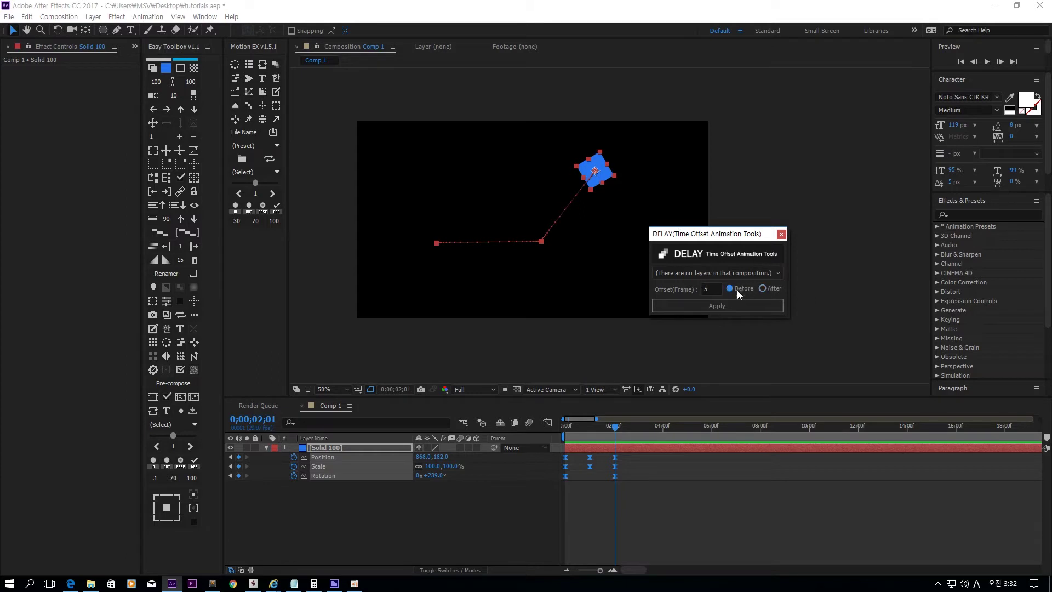
left_click(767, 288)
left_click(708, 291)
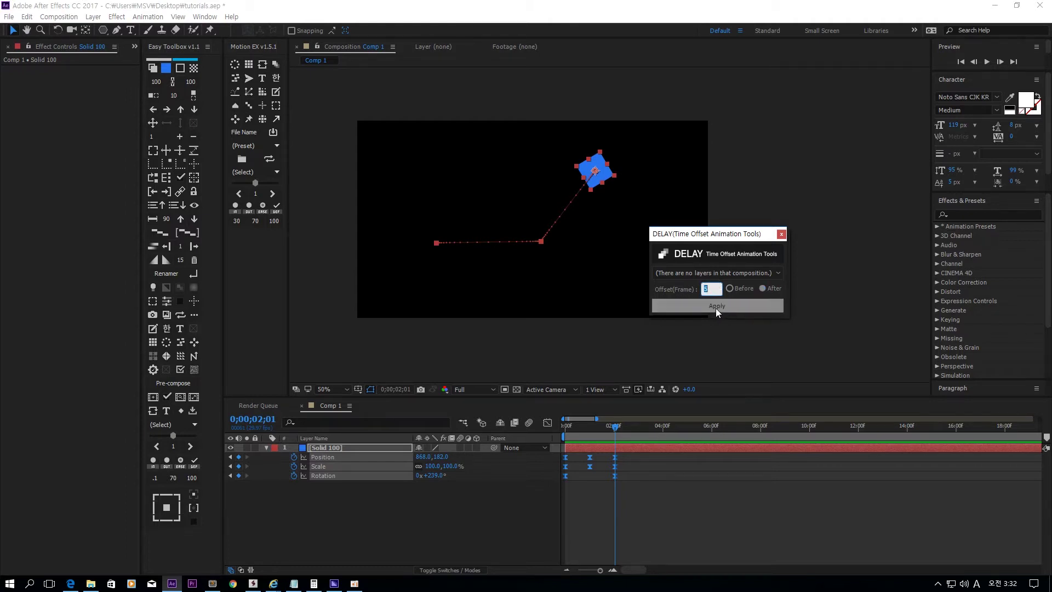
left_click(716, 307)
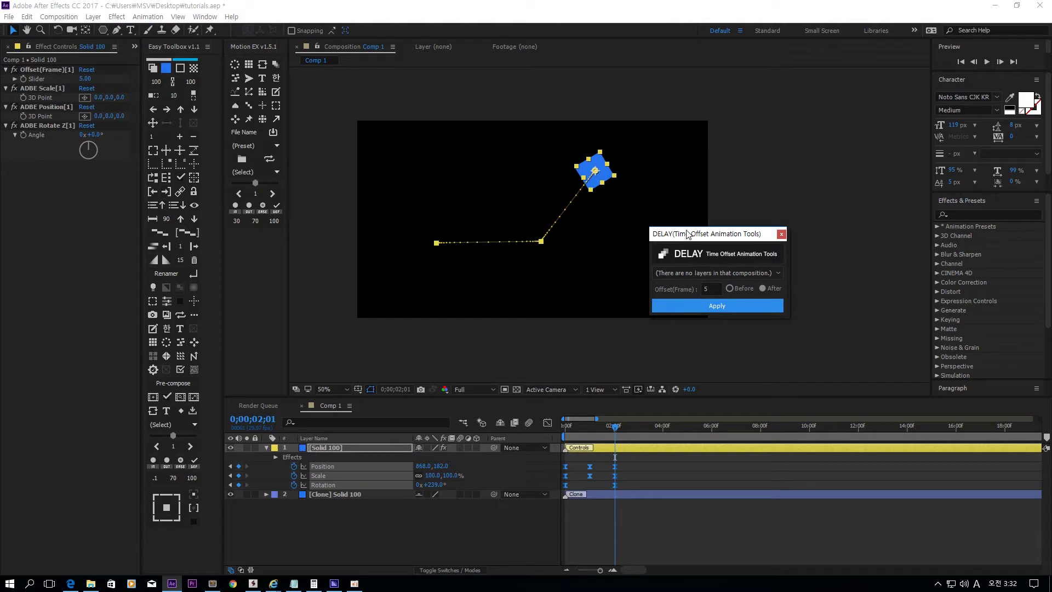
left_click_drag(689, 234, 772, 234)
- Duplicate the [Clone] Solid 100 layer five times and preview the delayed trail of solids
left_click(355, 451)
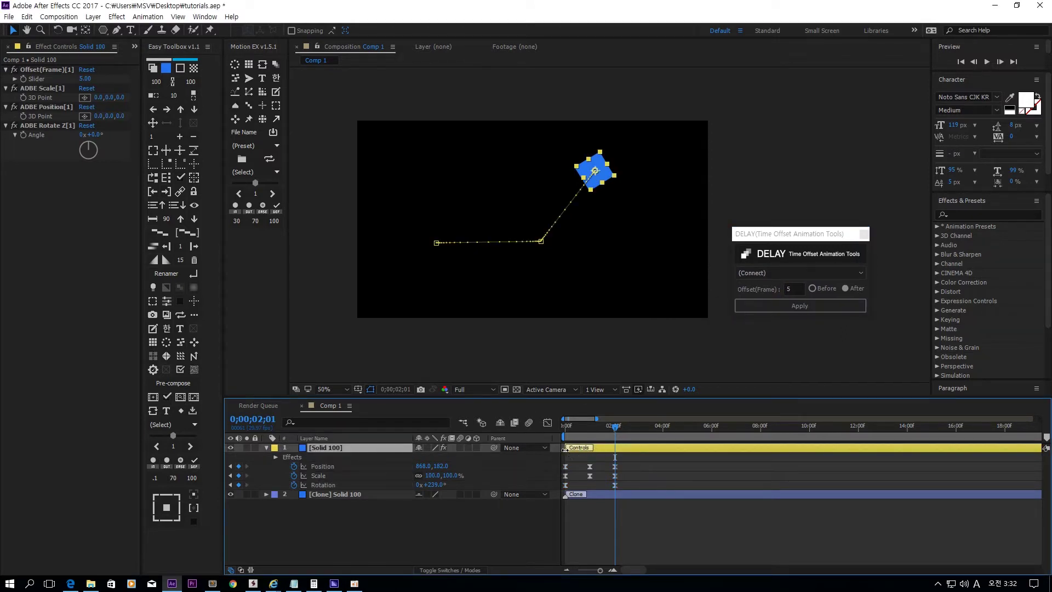
mouse_move(582, 429)
left_mouse_down()
mouse_move(570, 433)
mouse_move(583, 433)
left_mouse_up()
left_click(353, 496)
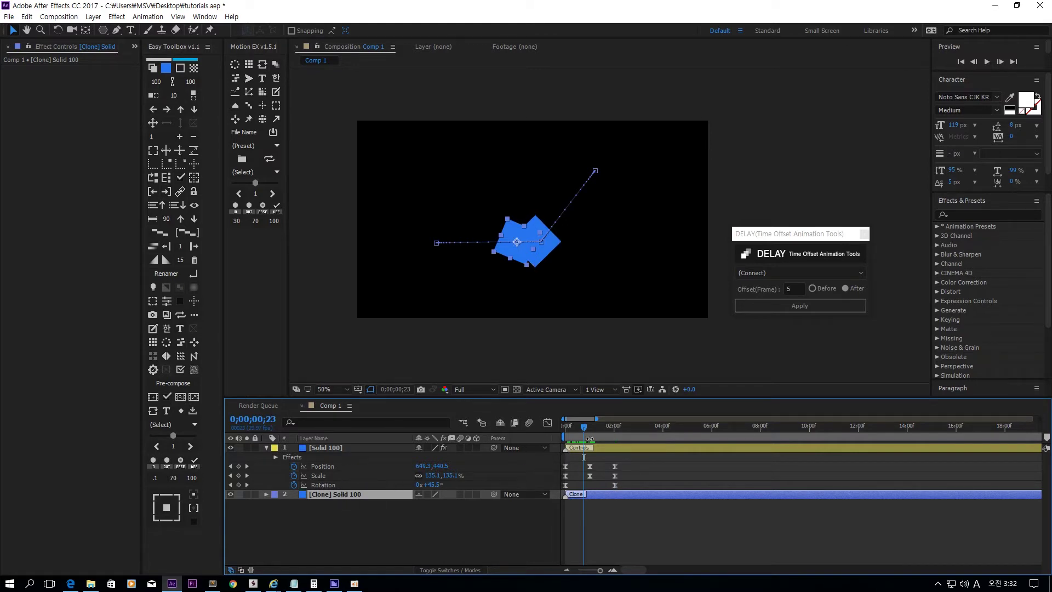
key("ctrl+d")
key("ctrl+d")
key("ctrl+d")
key("ctrl+d")
key("ctrl+d")
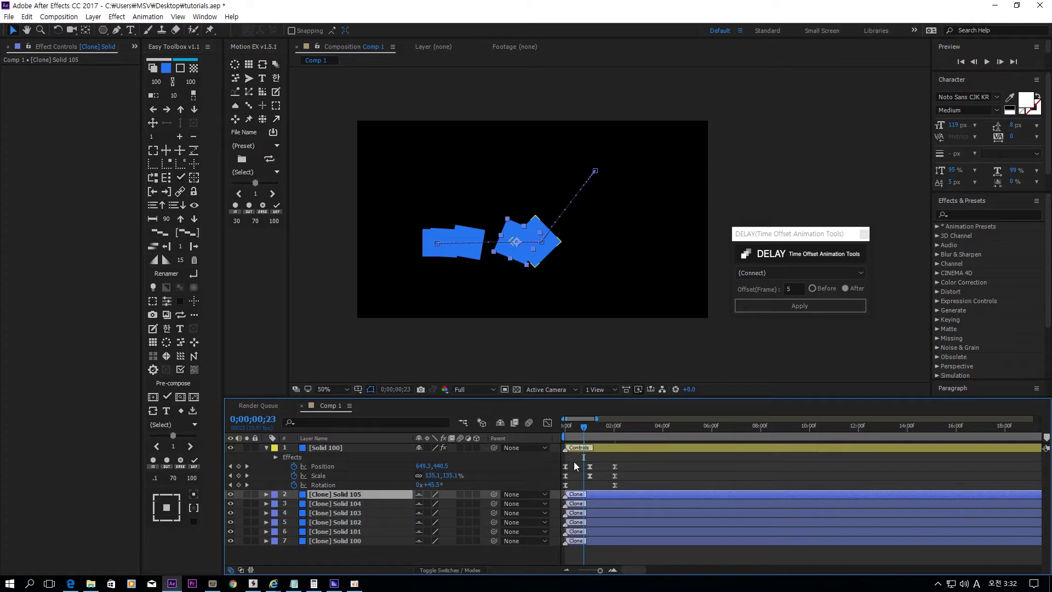
key("space")
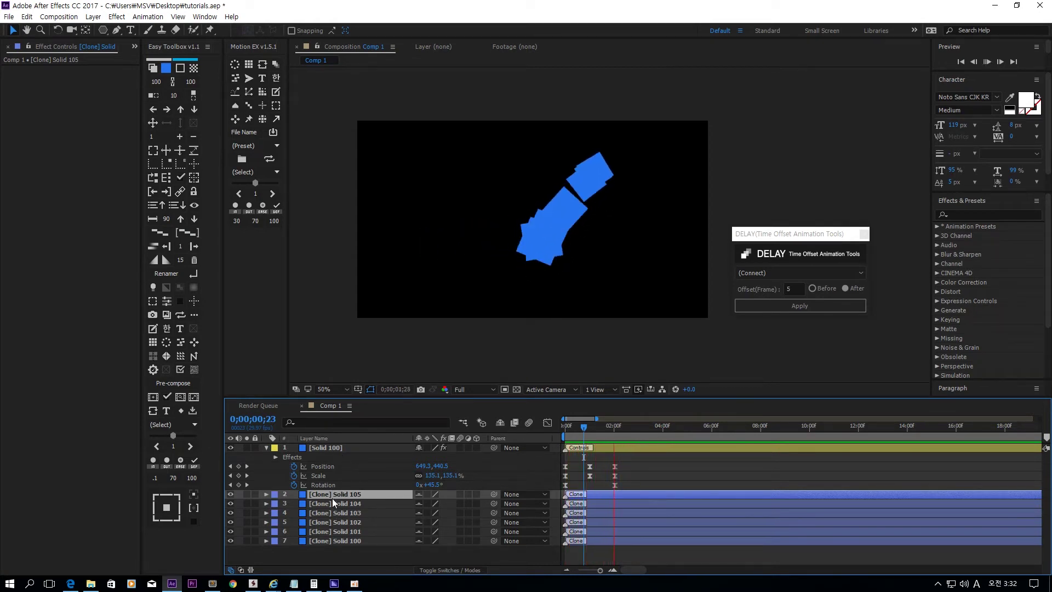
key("space")
- Set the Offset(Frame) slider on the Controls solid to 2 and preview the clones' tighter delay
left_click(340, 452)
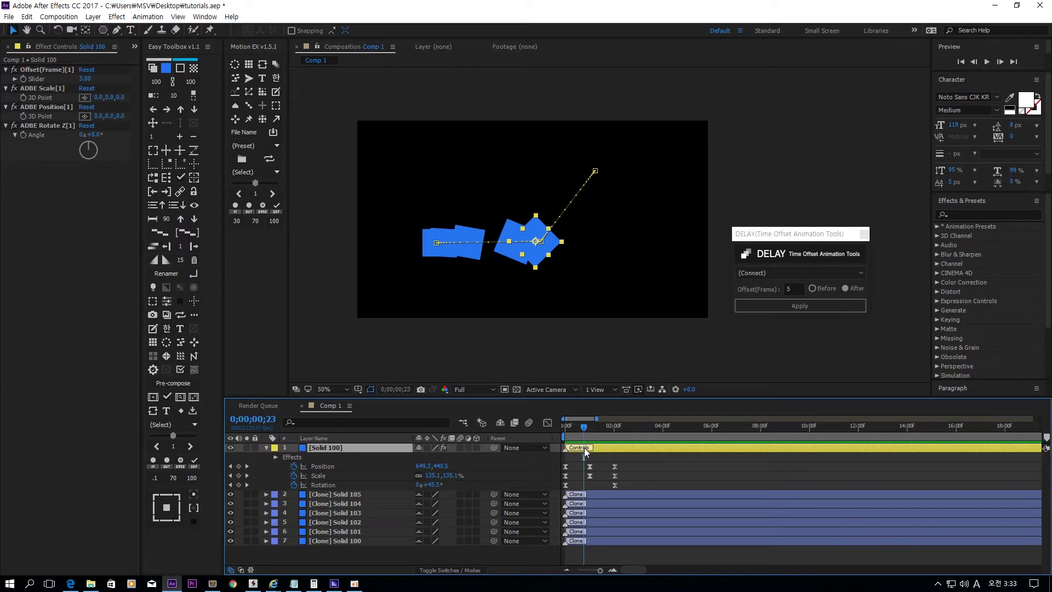
left_click(46, 70)
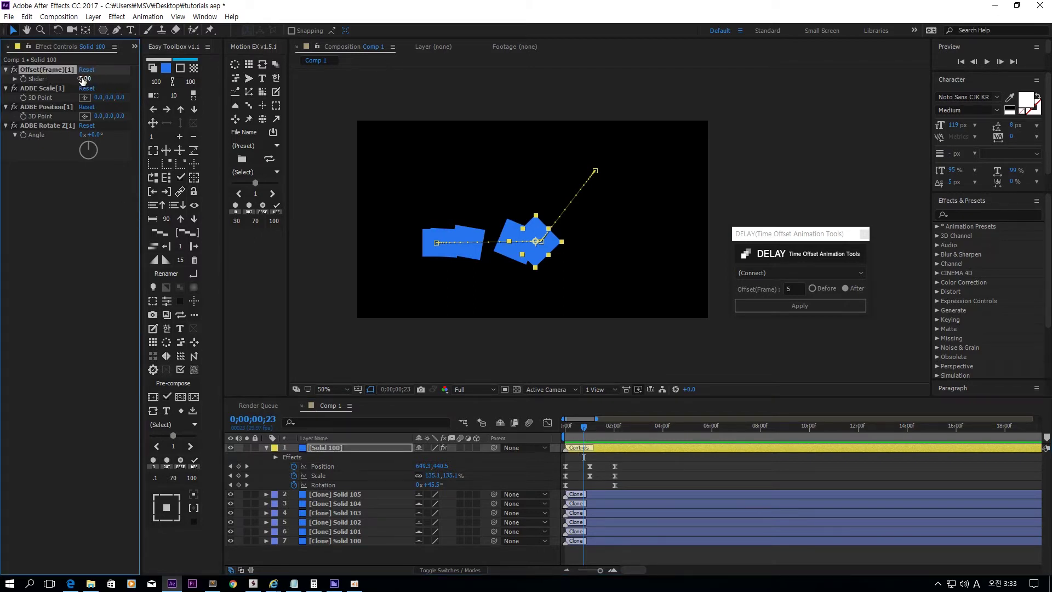
left_click(791, 289)
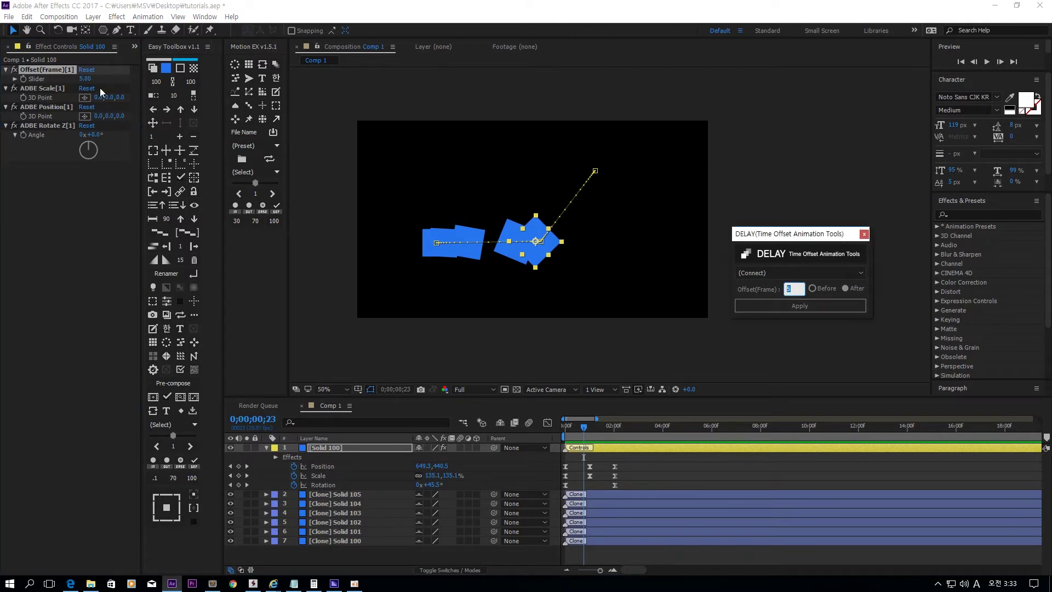
left_click(86, 78)
type("2")
key("Return")
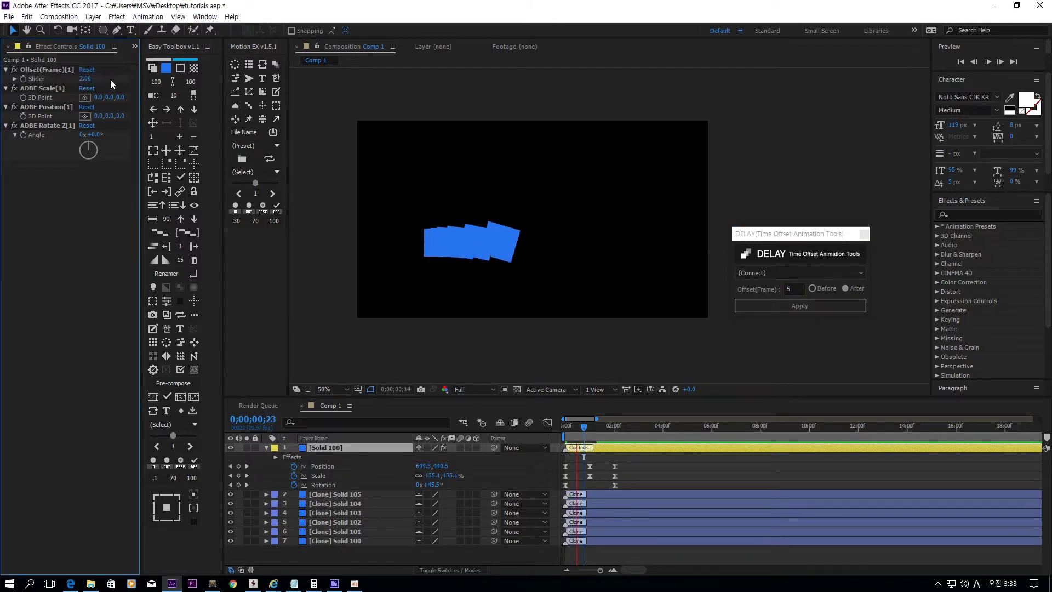
key("space")
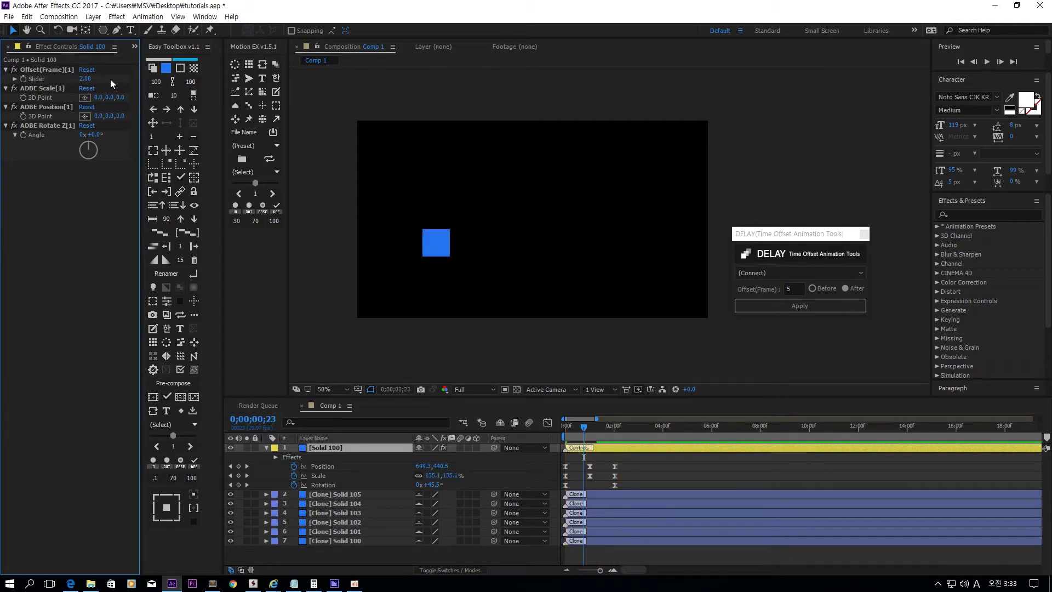
- Examine the ADBE Scale, Position and Rotate Z controls alongside the solid's keyframed Position, Scale and Rotation properties
left_click(44, 88)
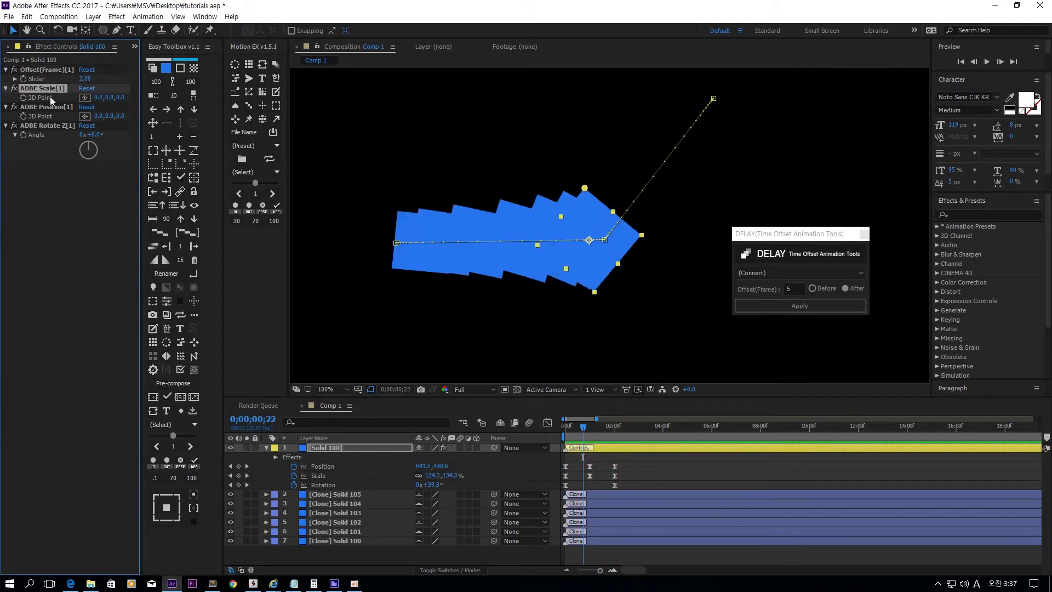
left_click(54, 126)
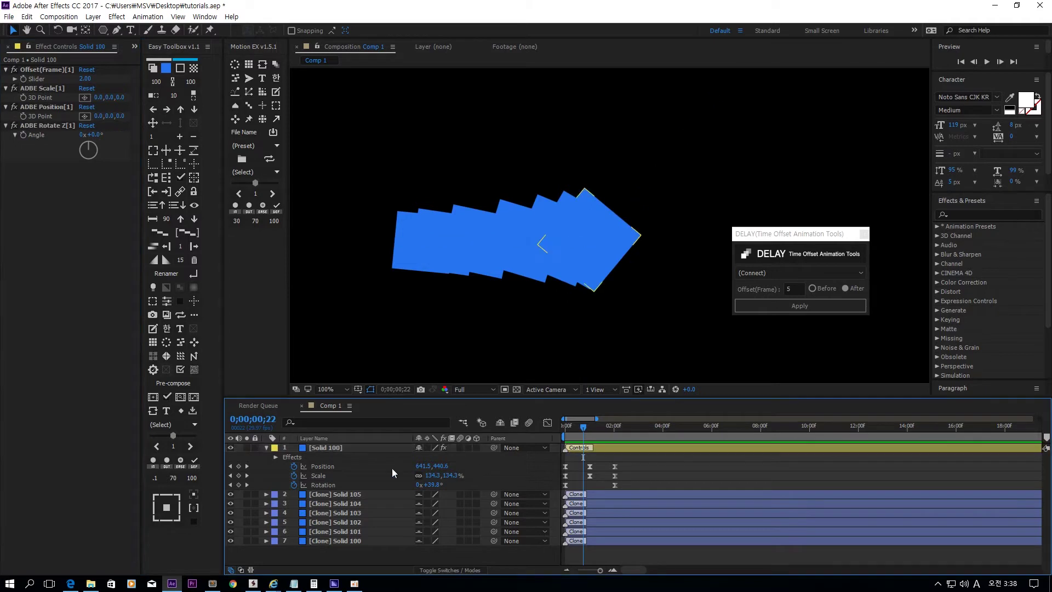
left_click(363, 470)
left_click(330, 474, "shift")
left_click(326, 485, "shift")
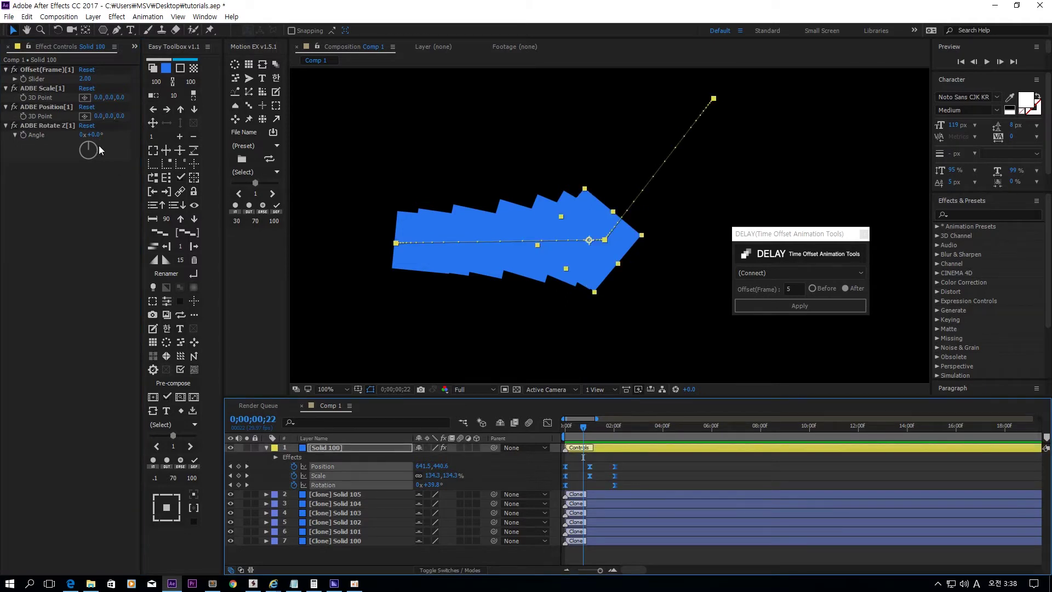
left_click(64, 191)
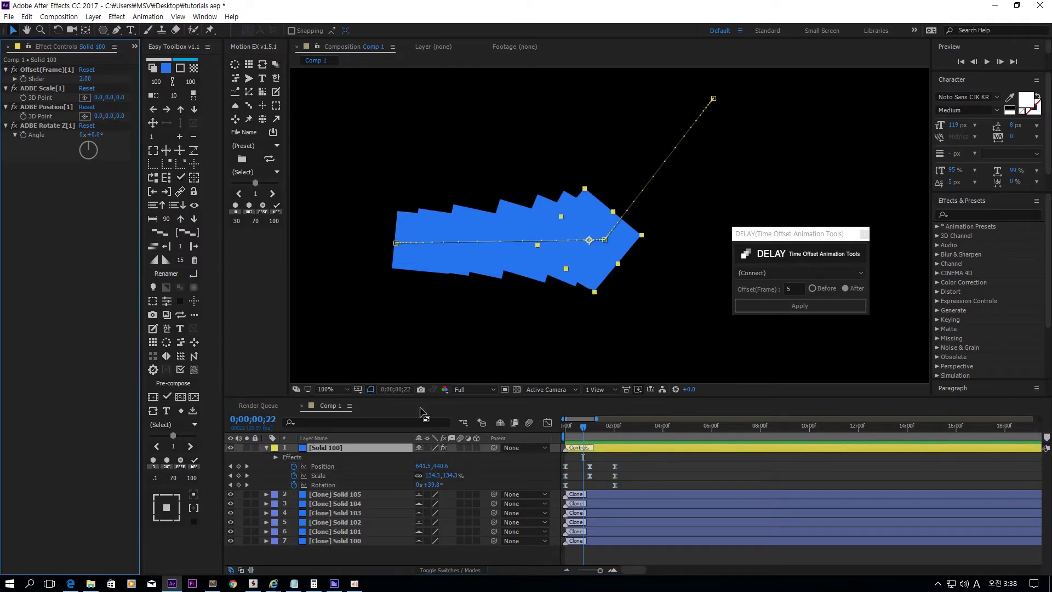
left_click(86, 116)
left_click_drag(350, 179, 400, 182)
left_click(39, 106)
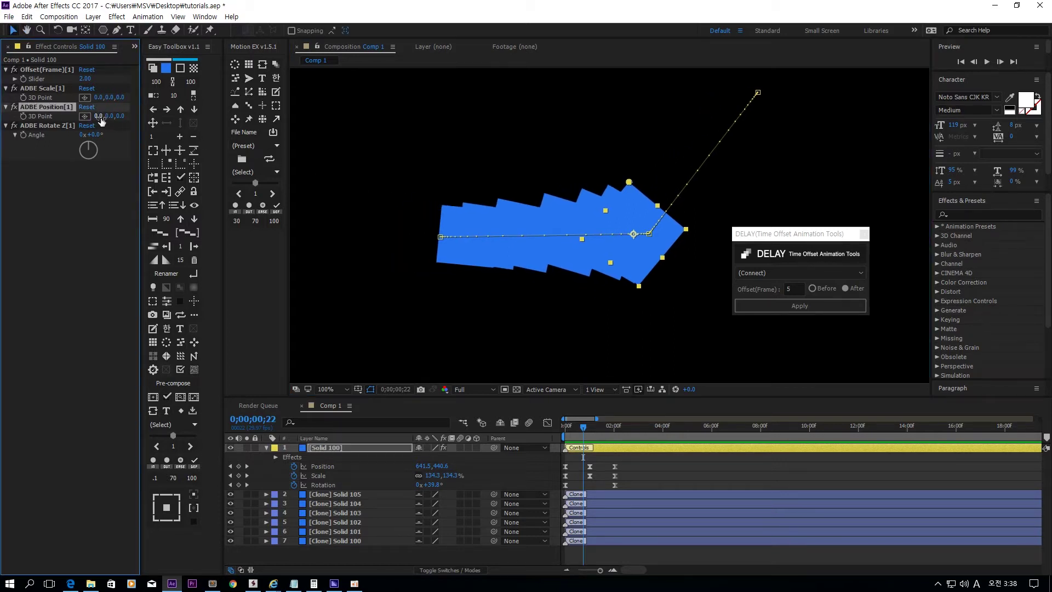
left_click_drag(101, 121, 64, 121)
key("Caps_Lock")
key("Caps_Lock")
key("ctrl+z")
key("k")
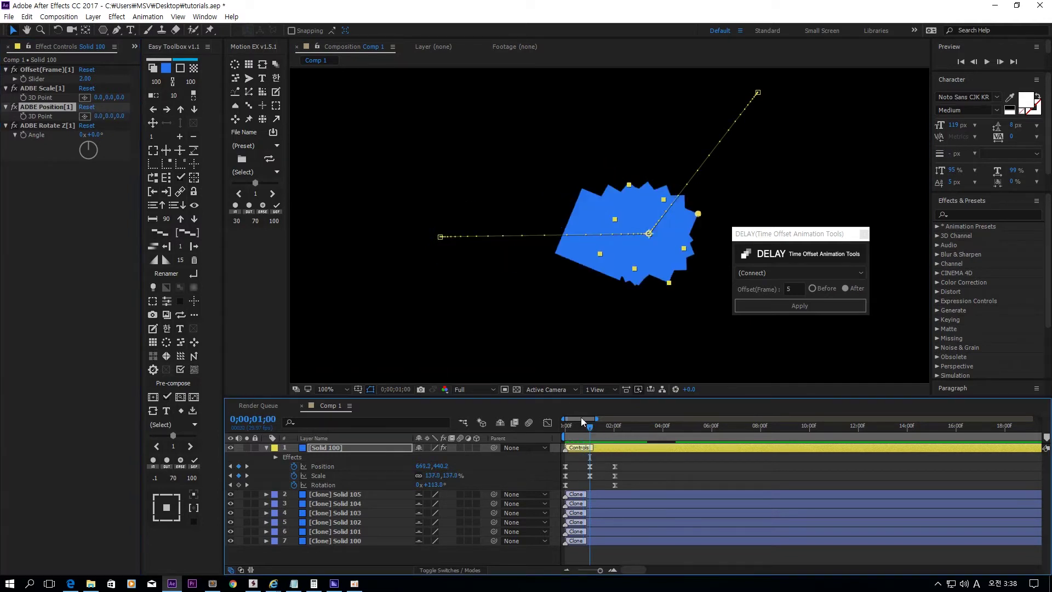
- Set the X value of the solid's ADBE Position 3D Point to -87 and preview the spread-out clones
left_click(581, 427)
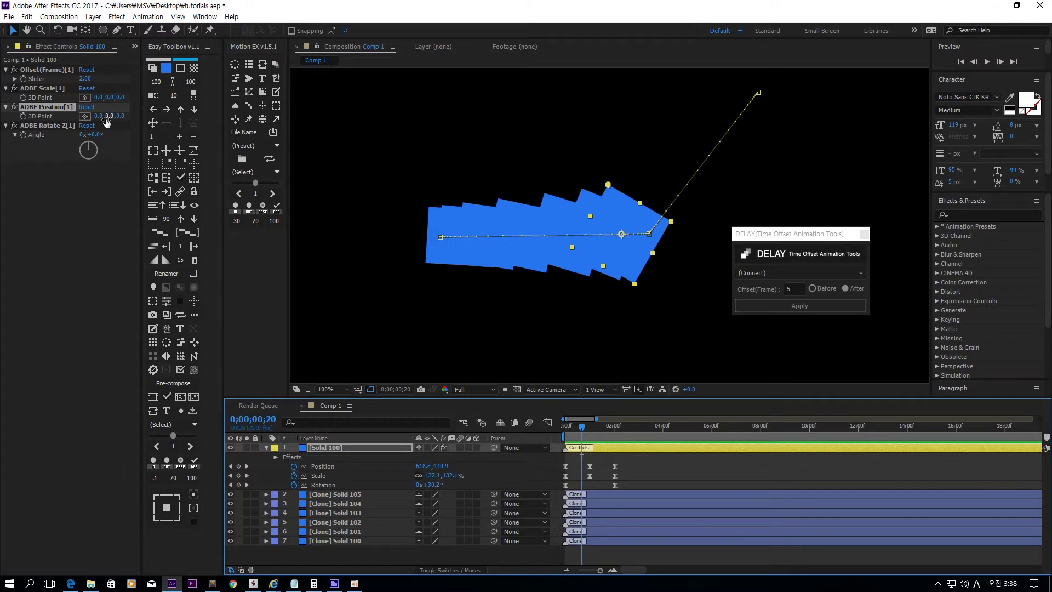
left_click_drag(99, 120, 48, 127)
scroll(586, 275, "down", 2)
key("space")
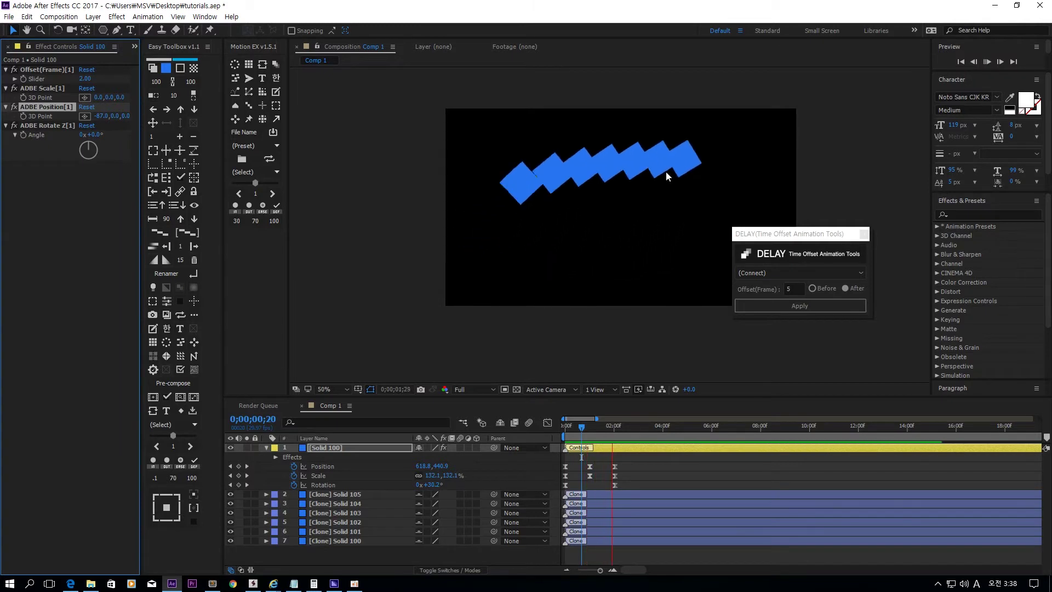
- At 0;00;02;15, set Solid 100's DELAY position X offset to -128 and rotation to -31°, and preview the animation
left_click(626, 426)
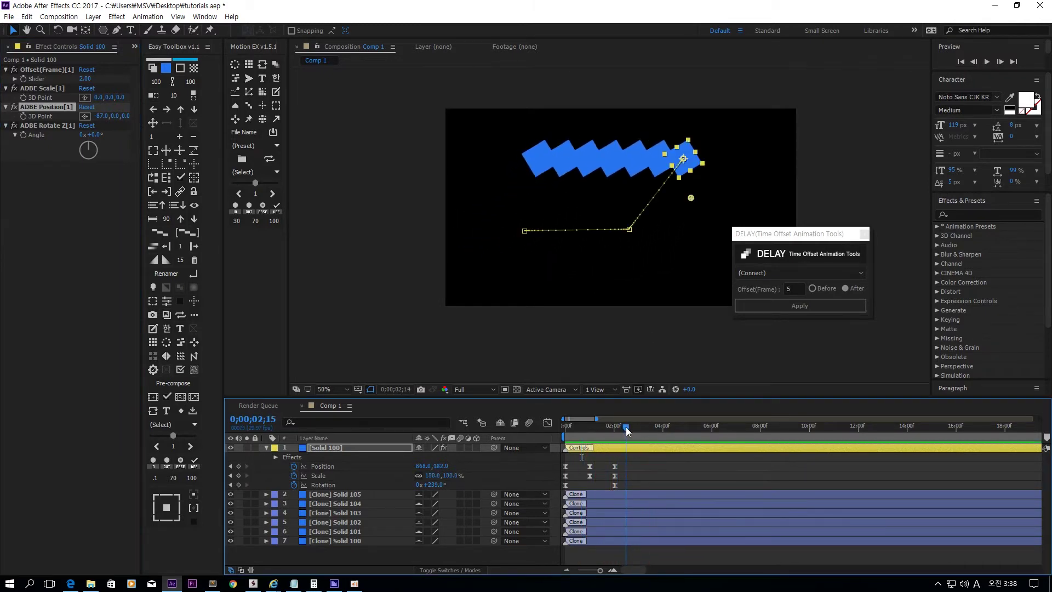
left_click_drag(102, 116, 77, 133)
left_click(100, 135)
key("space")
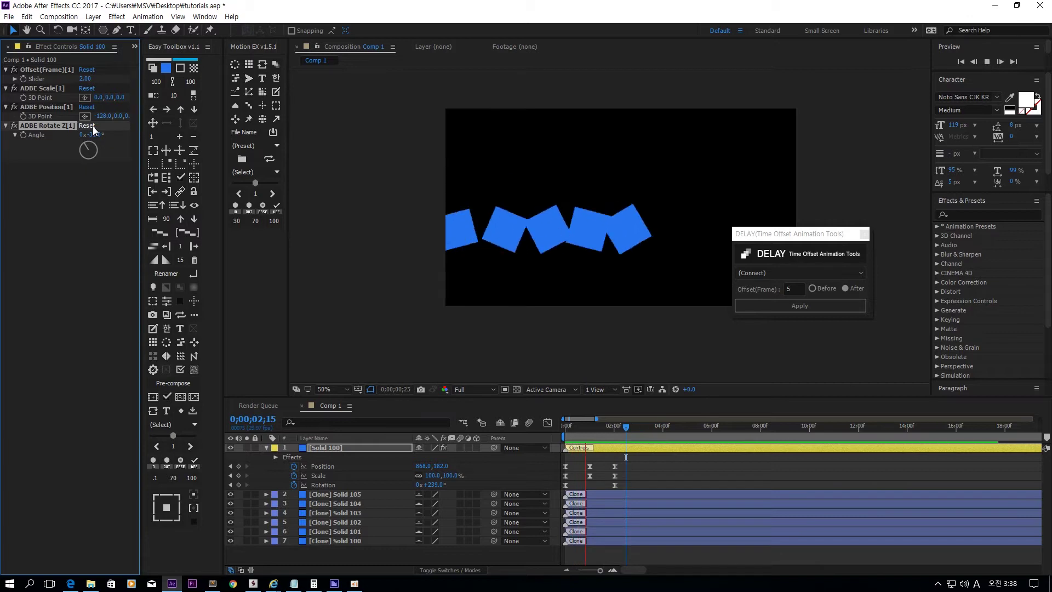
key("space")
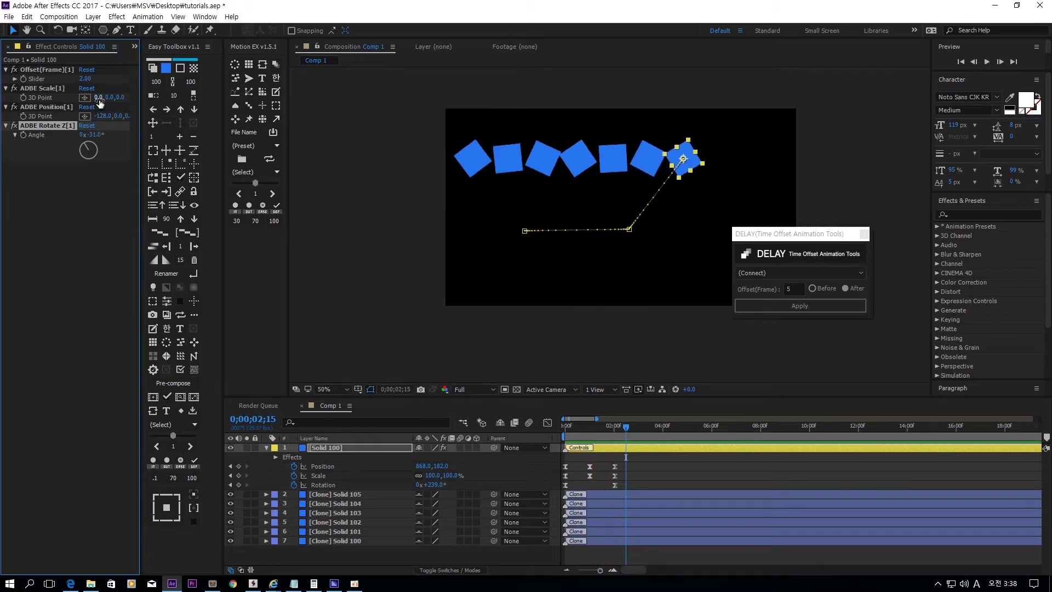
- Set the X value of Solid 100's DELAY scale offset to -17 and preview the animation
mouse_move(97, 97)
left_mouse_down()
mouse_move(123, 98)
mouse_move(91, 100)
left_mouse_up()
key("space")
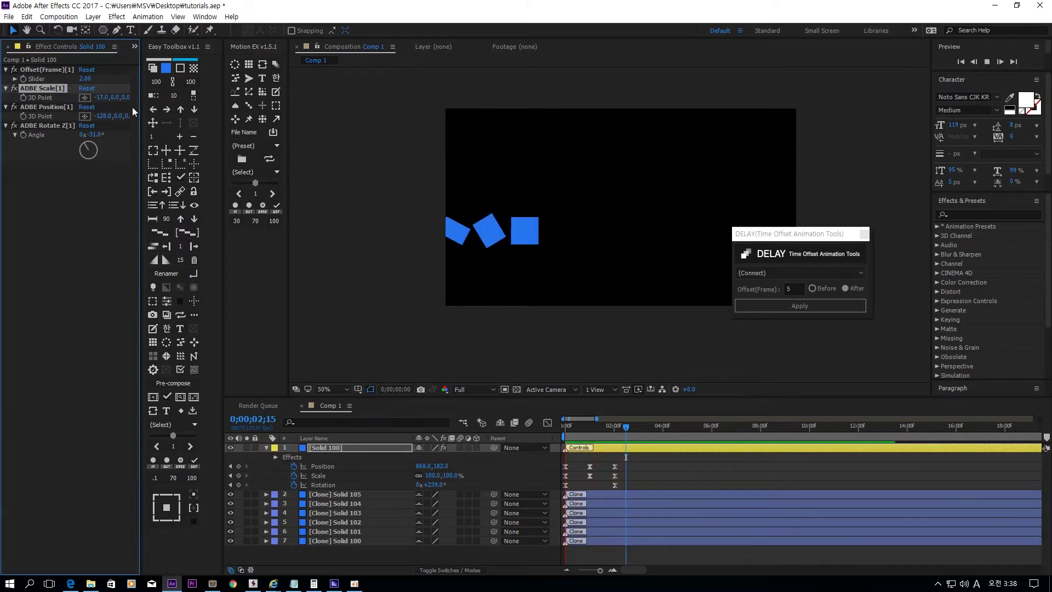
key("space")
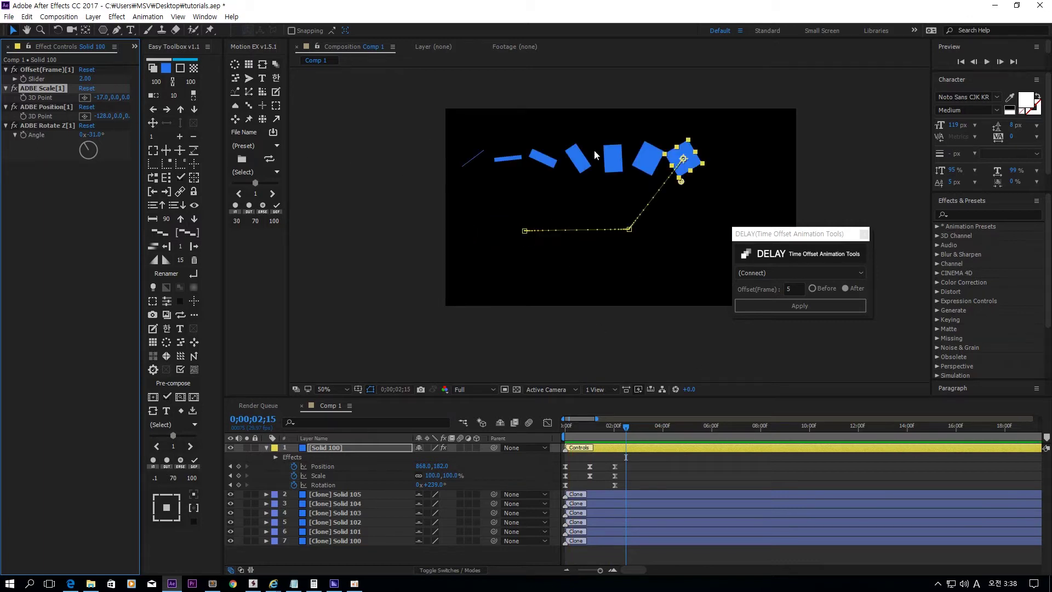
- Compare the Scale, Position and Rotate Z effect controls with Solid 100's Position, Scale and Rotation properties
left_click(50, 126, "shift")
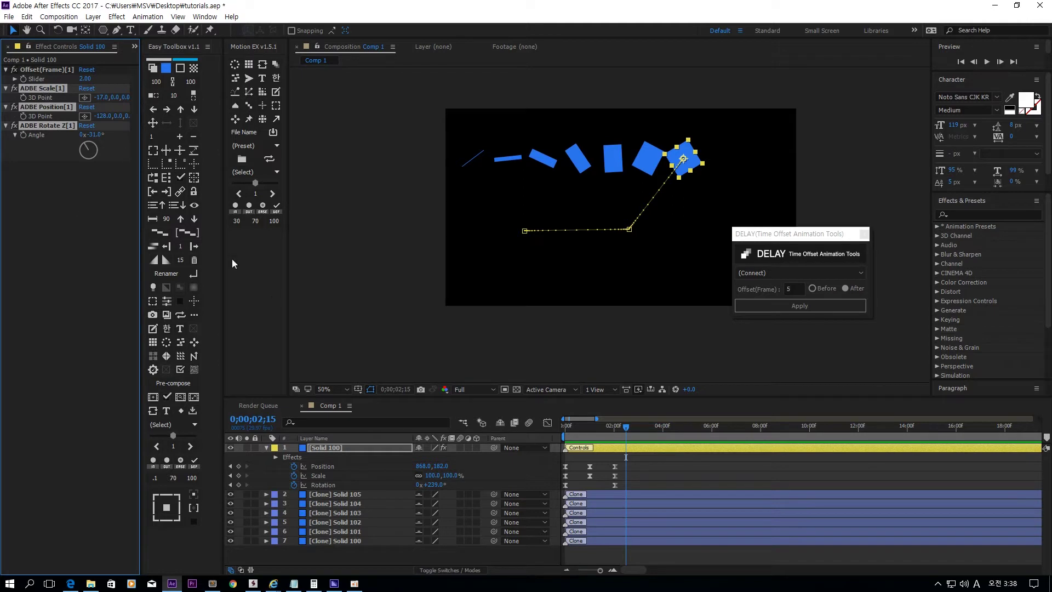
left_click(331, 466)
left_click(331, 486, "shift")
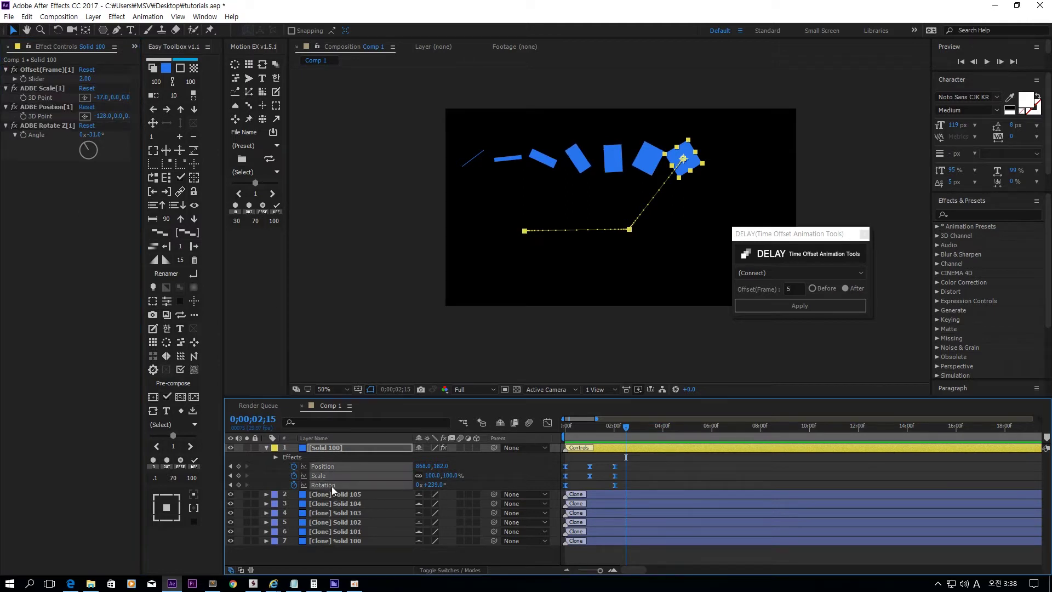
left_click(127, 333)
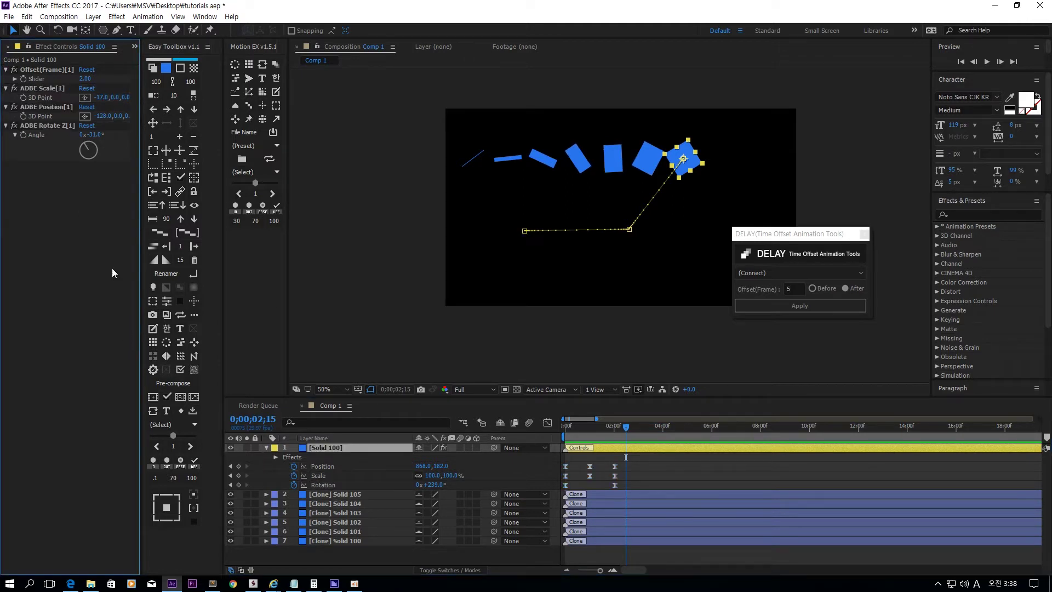
left_click_drag(463, 463, 378, 484)
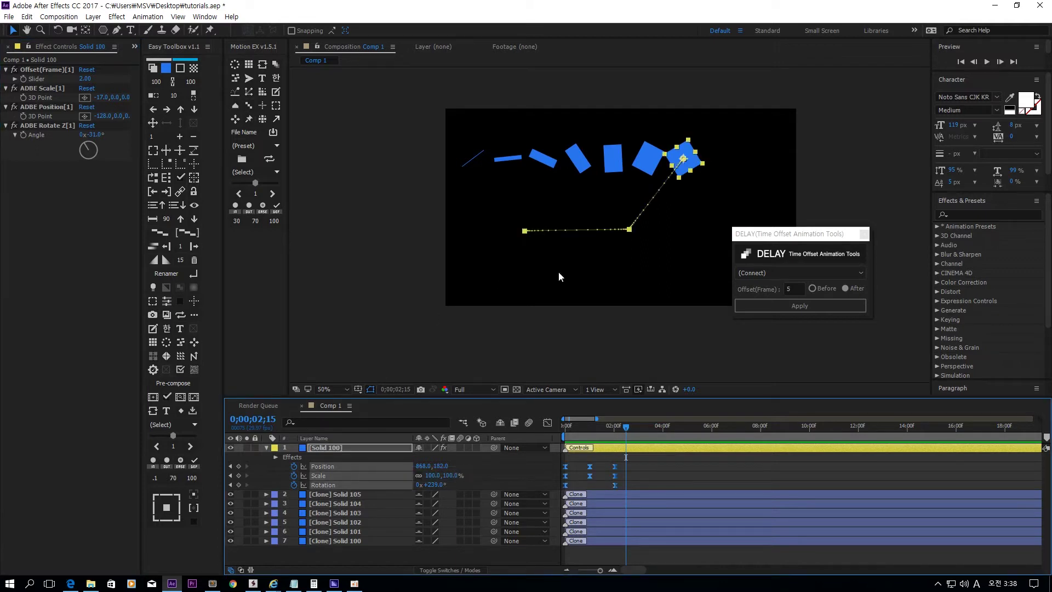
- Set the DELAY tool to create before the selected layer
left_click(613, 291)
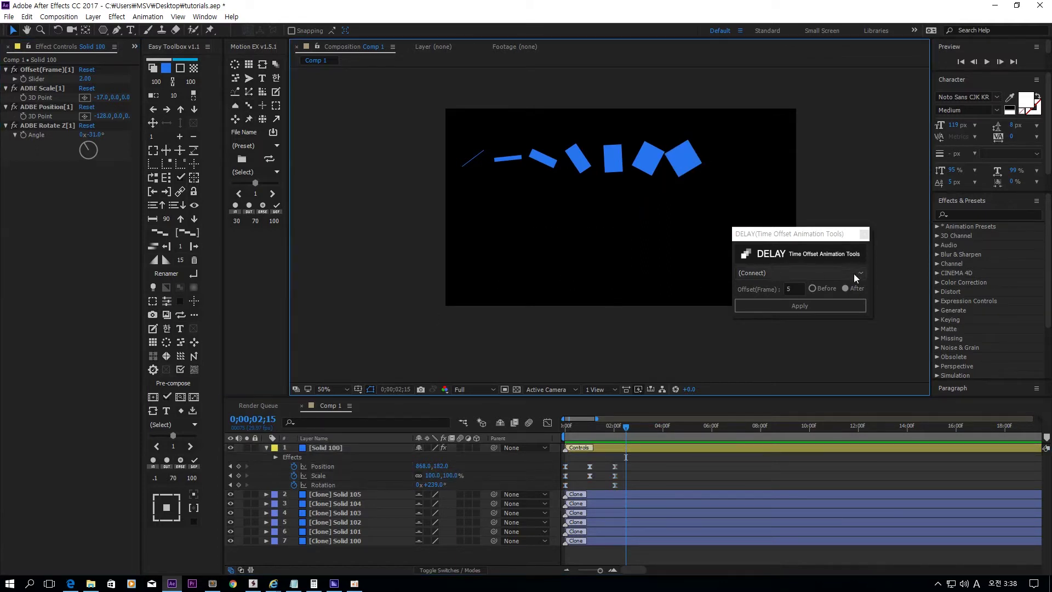
left_click(831, 290)
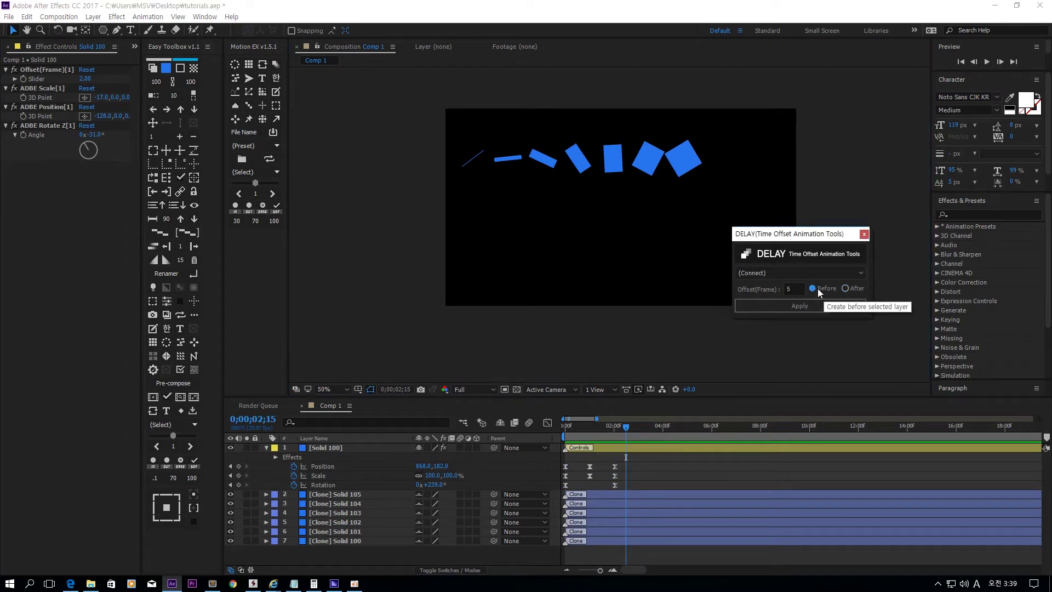
left_click(325, 447)
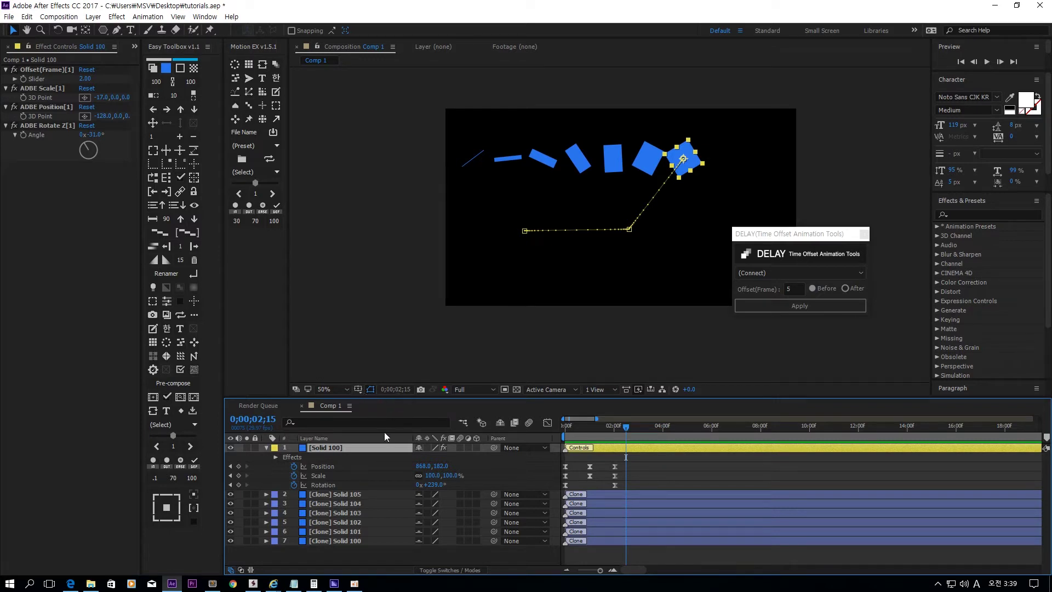
left_click(606, 320)
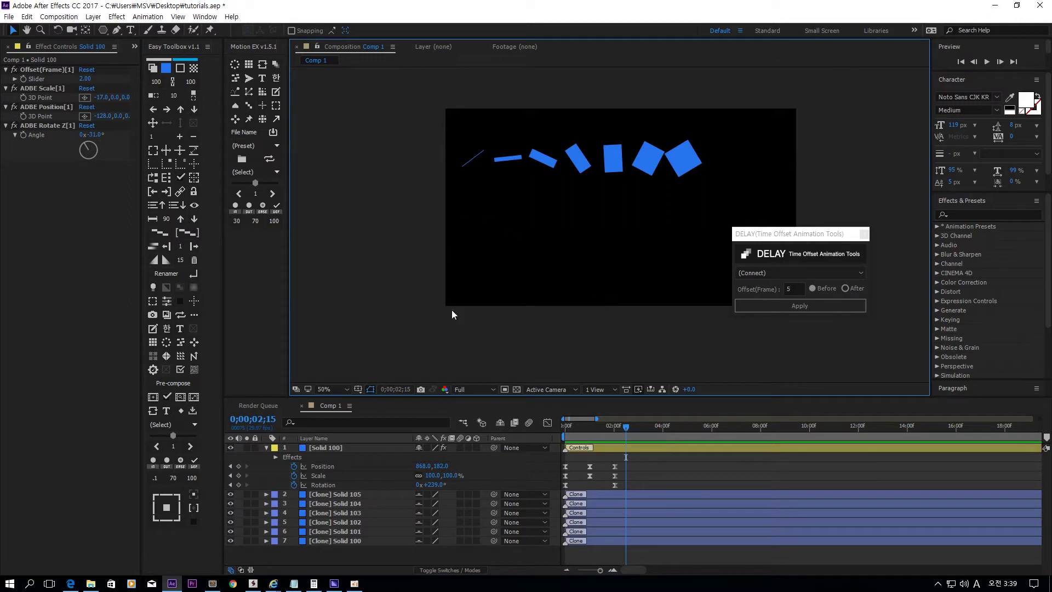
- Delete all the clone layers and remove every DELAY effect from Solid 100
left_click_drag(379, 558, 363, 496)
key("Delete")
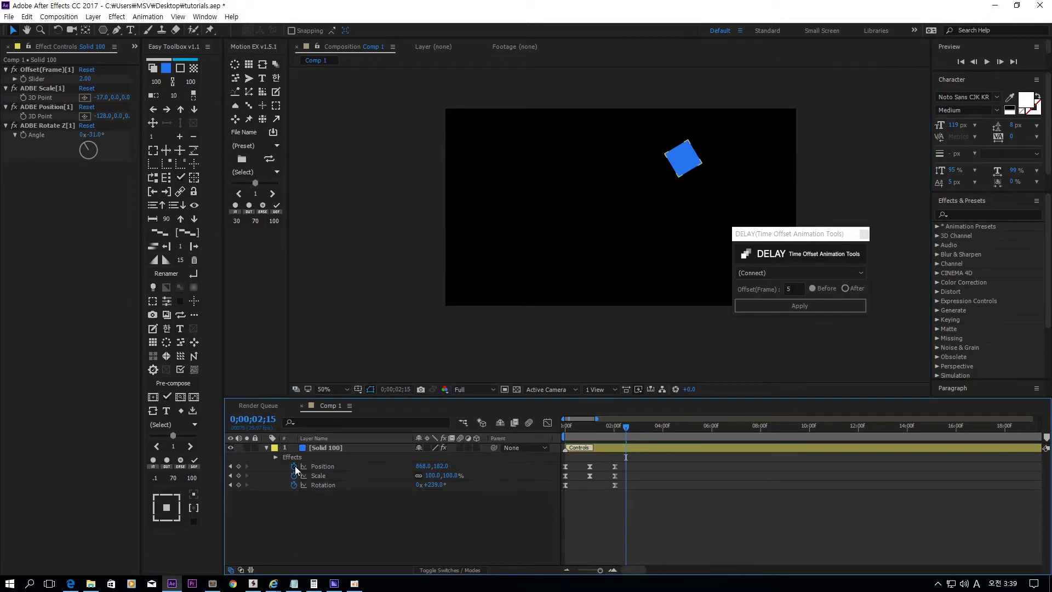
left_click(64, 191)
key("ctrl+a")
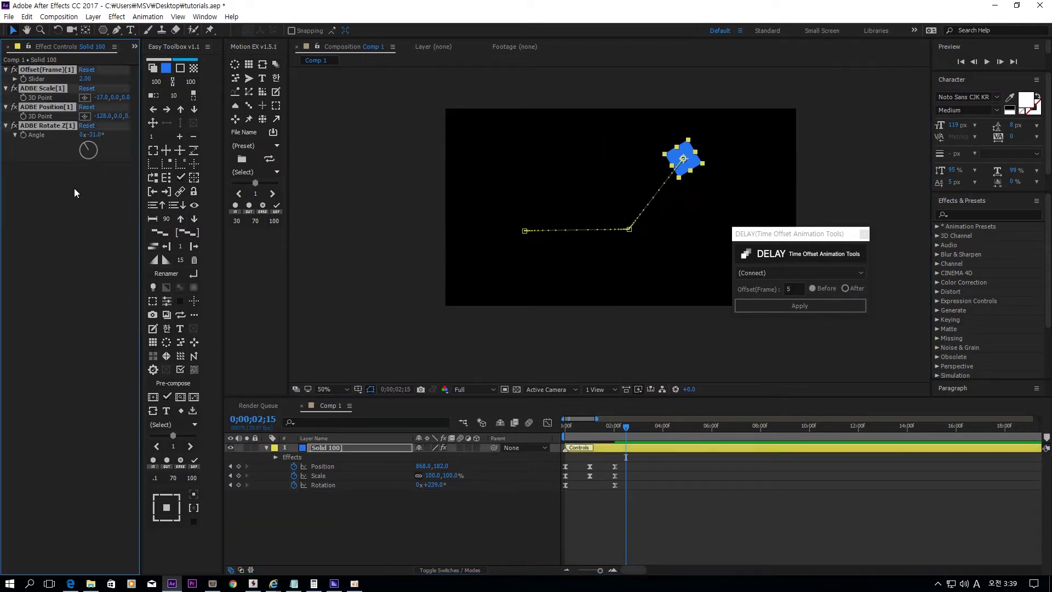
key("Delete")
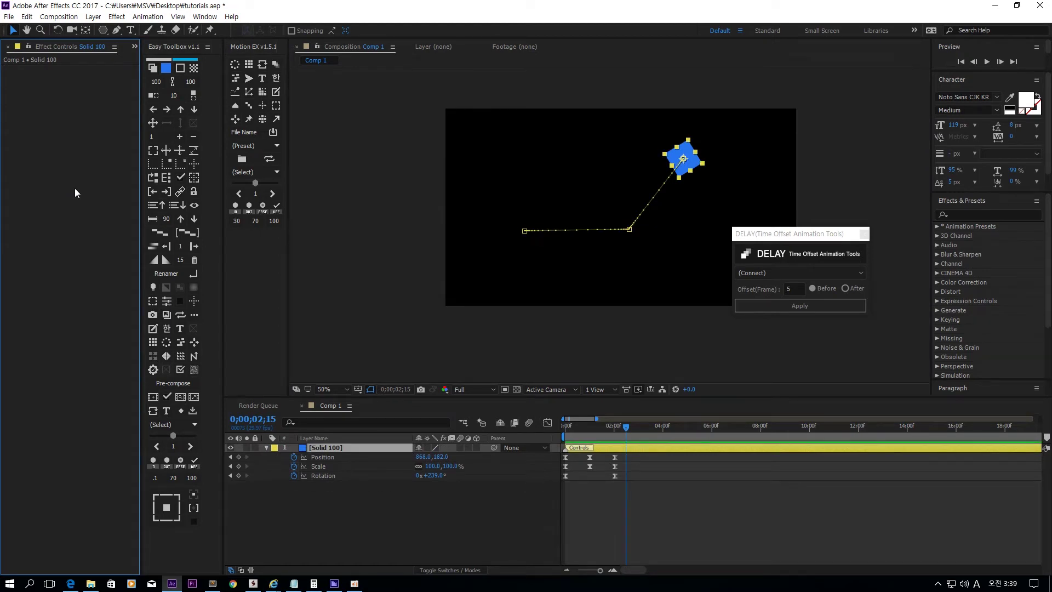
- Check the Connect layer list in the DELAY tool
left_click(771, 276)
left_click(771, 275)
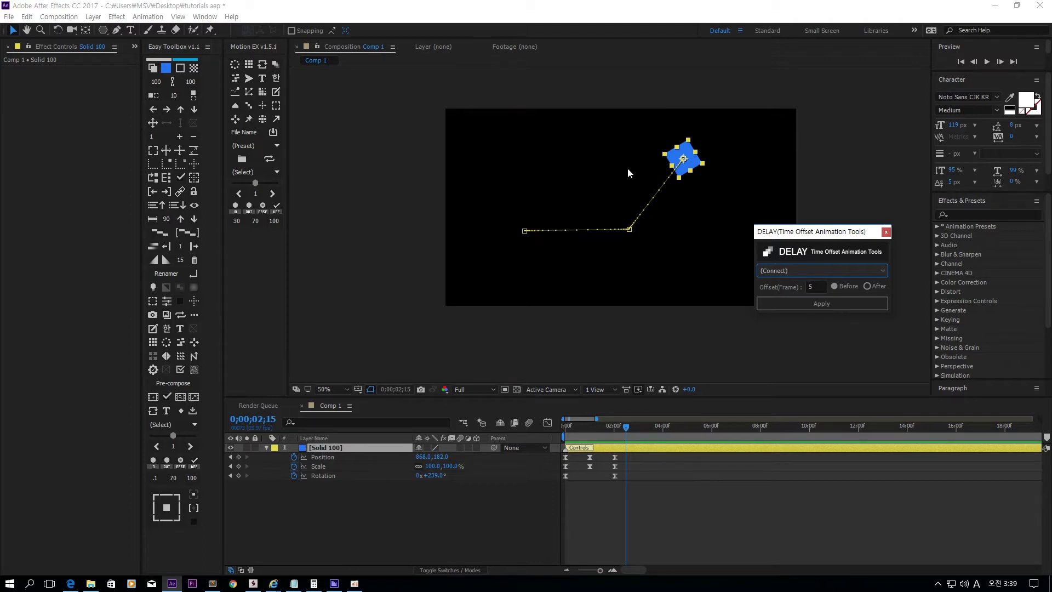
left_click(630, 274)
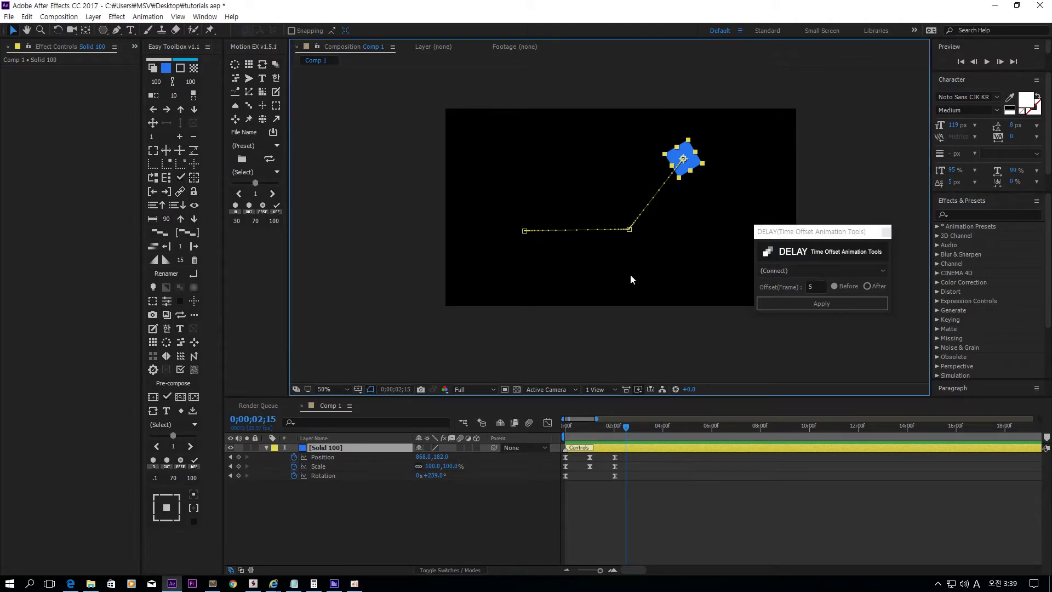
- Create a second square solid, colour it white and place it at about 252, 256 in the composition
left_click(153, 68)
left_click(166, 68)
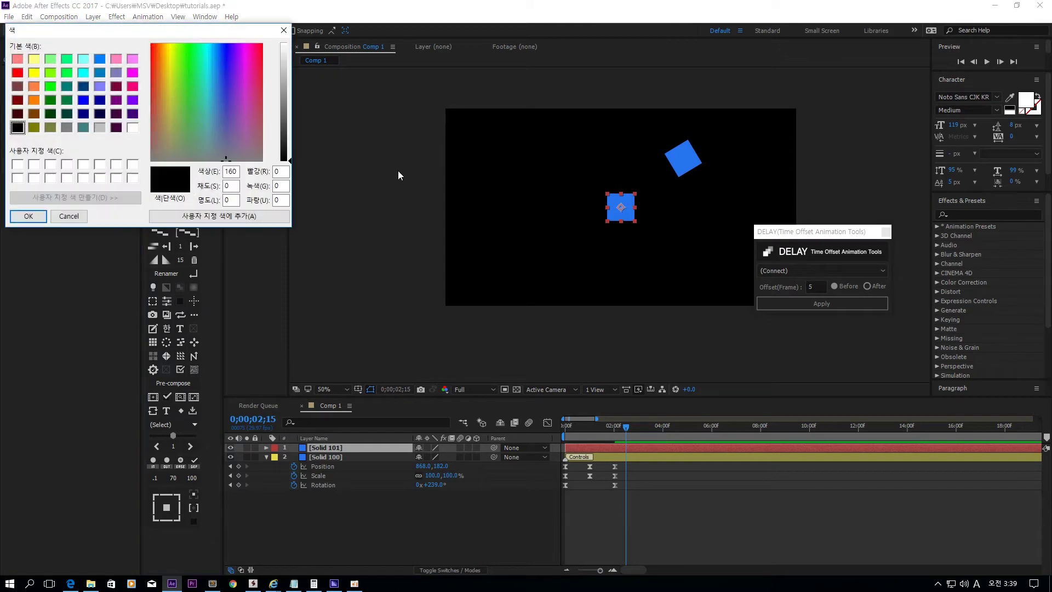
left_click(134, 127)
left_click(28, 214)
left_click_drag(630, 213, 524, 184)
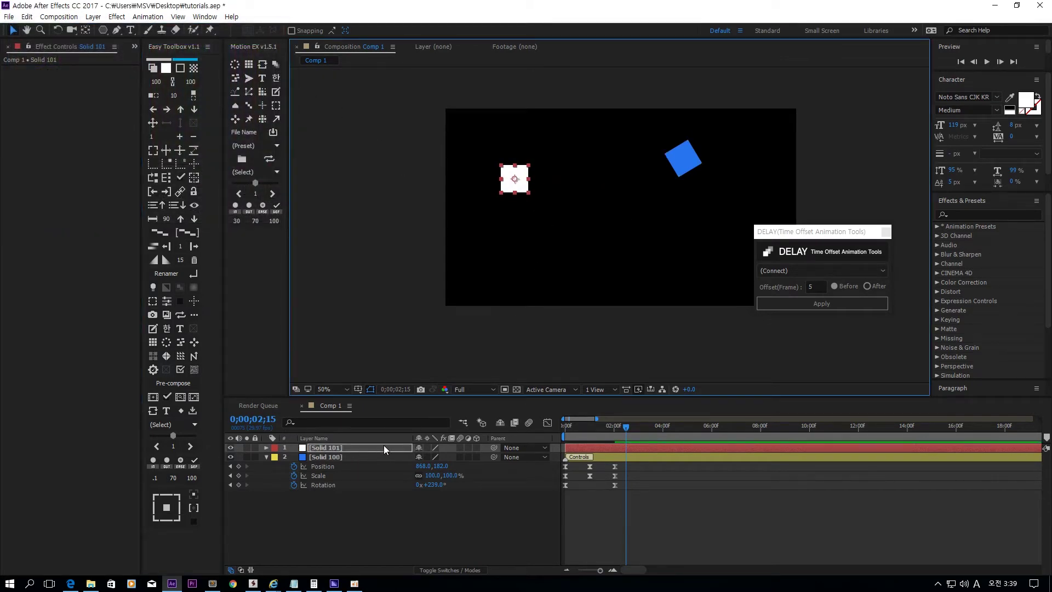
- Reveal and select the white solid's Position property and choose Solid 100 as the DELAY connect target
key("p")
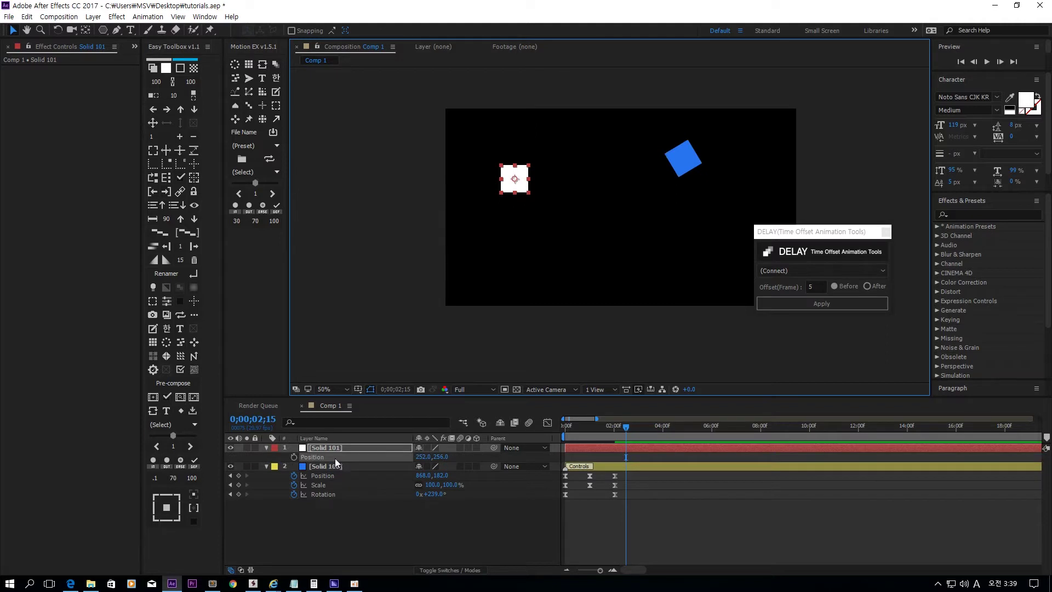
left_click(334, 458)
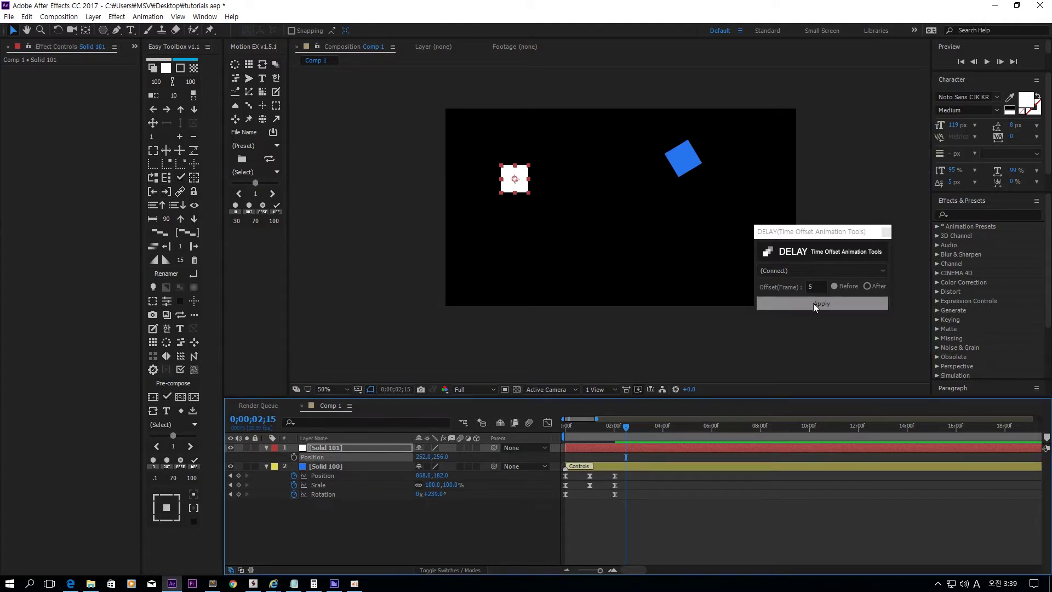
left_click(774, 271)
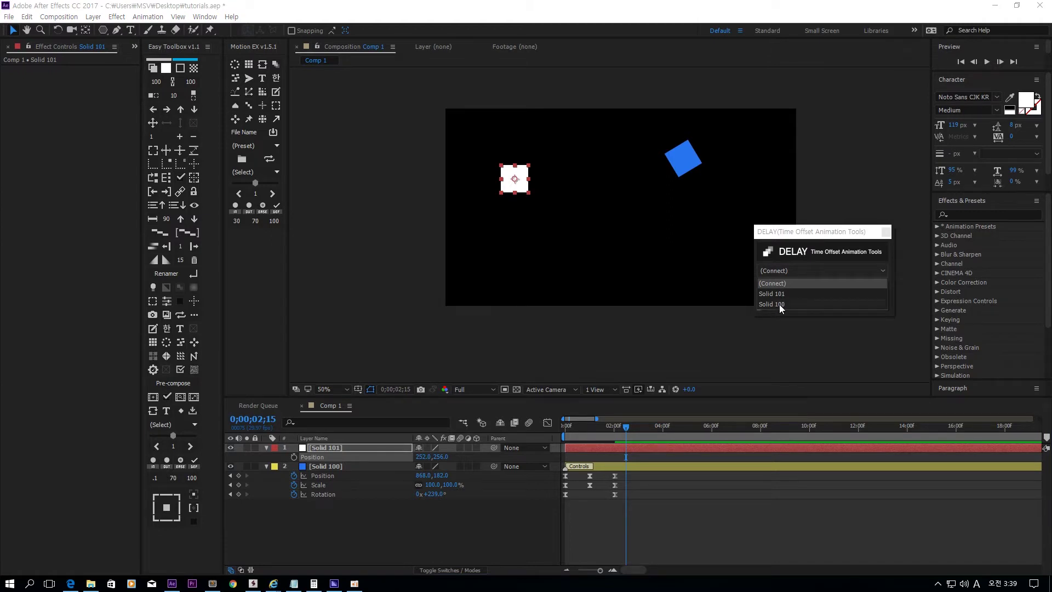
left_click(780, 304)
left_click_drag(795, 235, 671, 262)
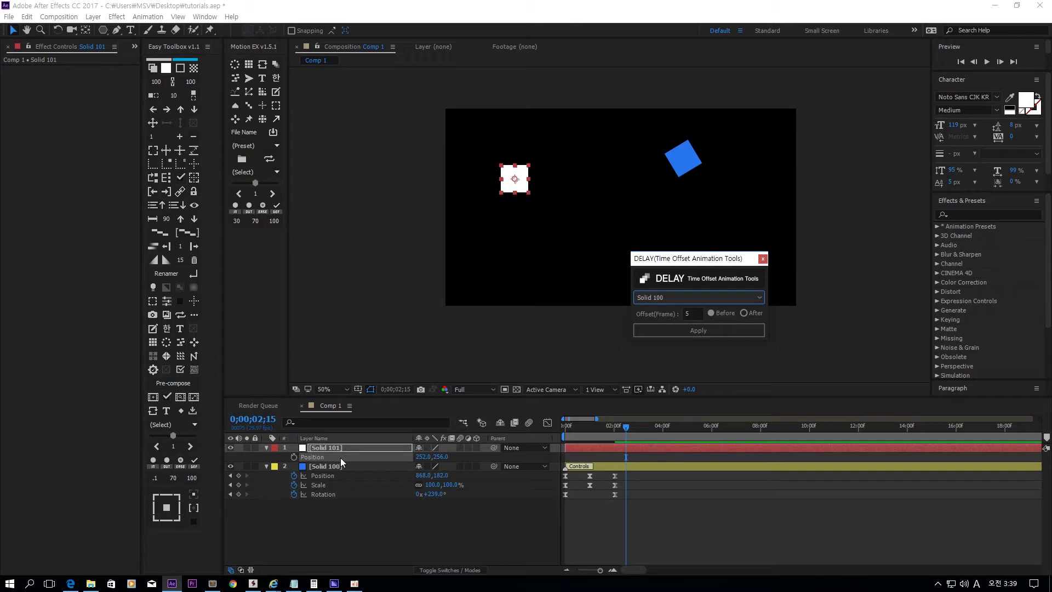
- Reveal the white solid's Scale and Rotation too, and connect all three properties to Solid 100 with a 5-frame Before offset
left_click(422, 457)
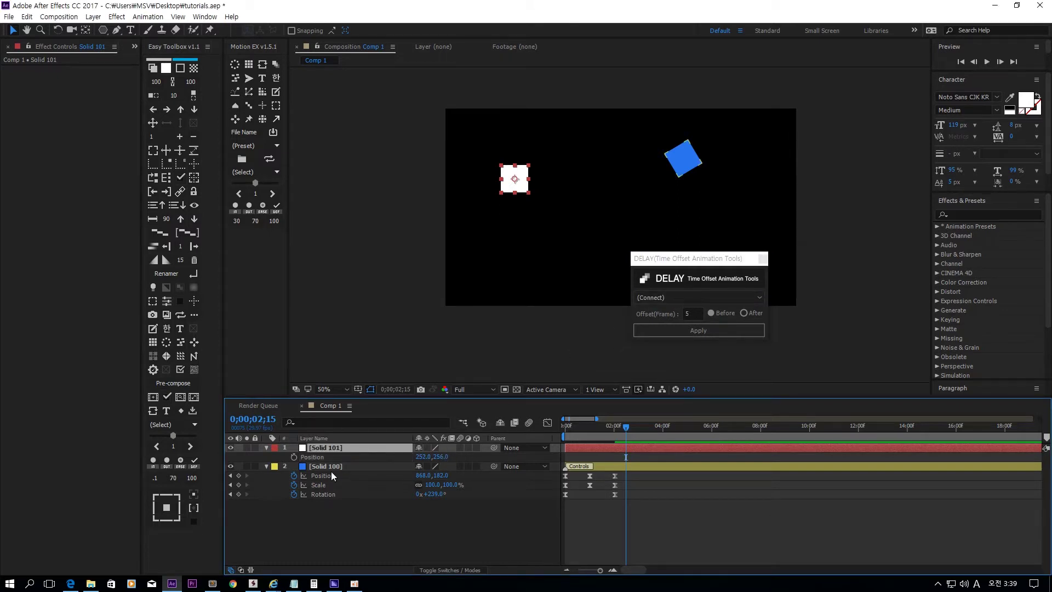
key("shift+s")
key("shift+r")
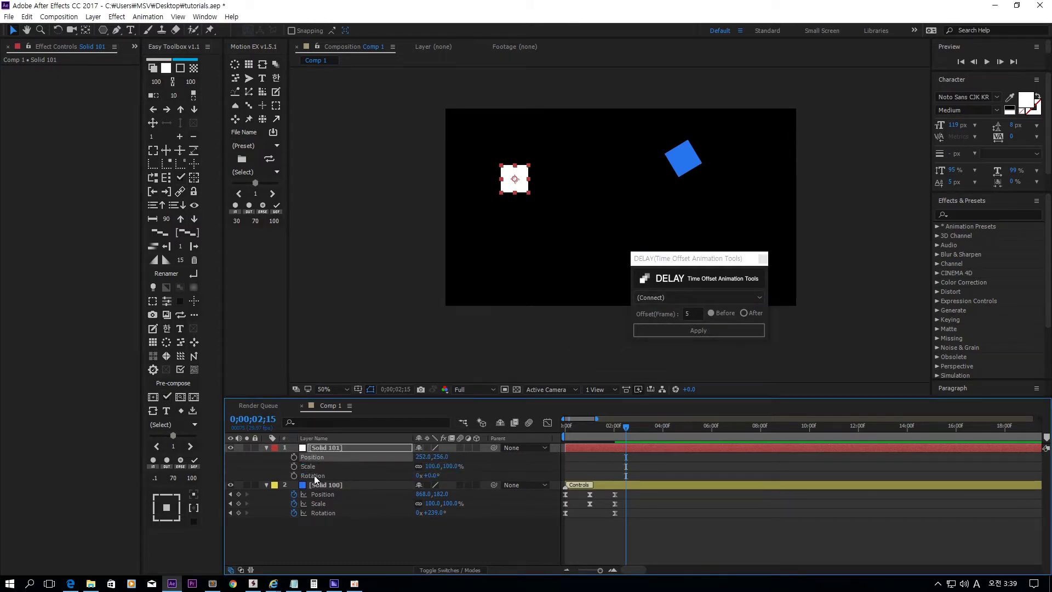
left_click(662, 298)
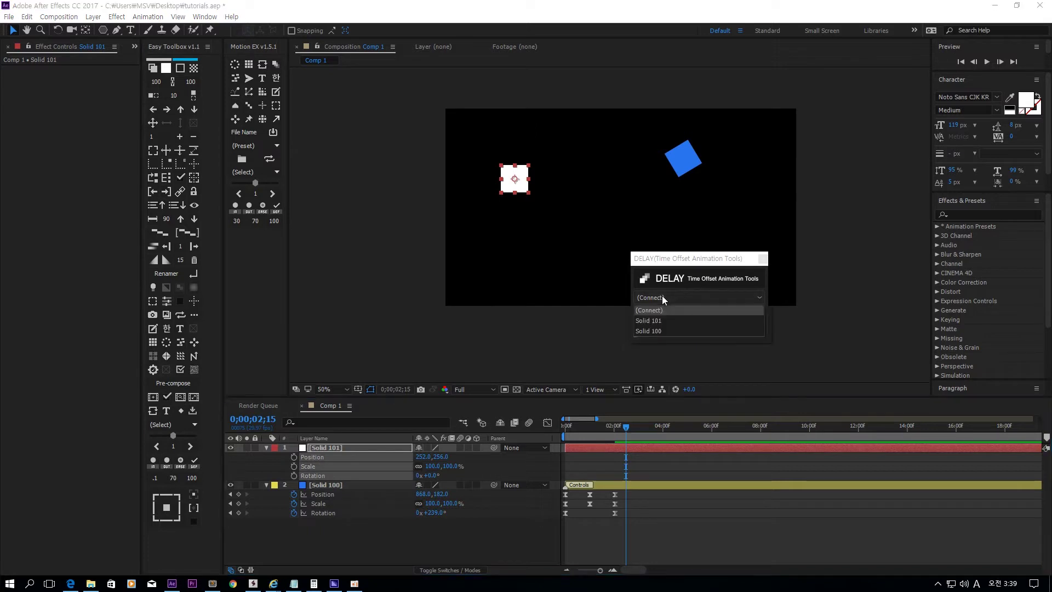
left_click(657, 331)
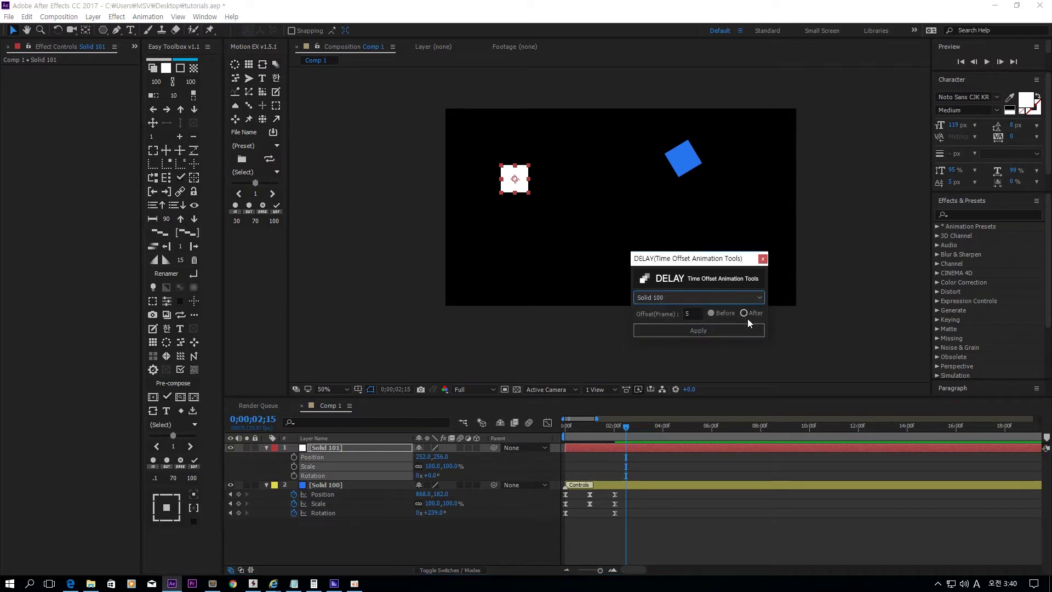
left_click(732, 330)
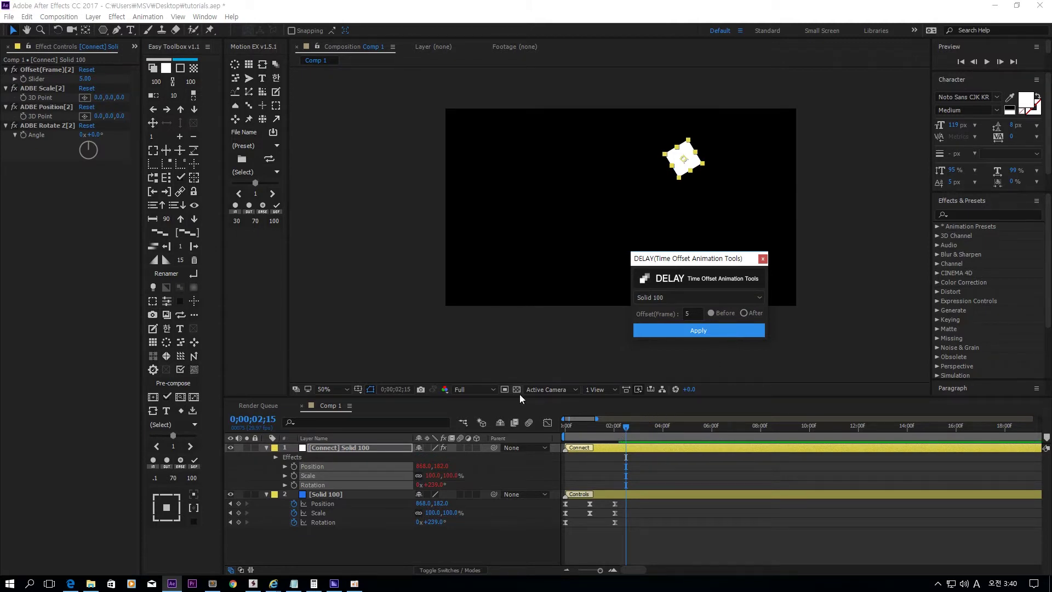
- Compare the connected white layer with Solid 100 and scrub the timeline to 0;00;01;16 to examine the delayed motion
left_click(321, 494)
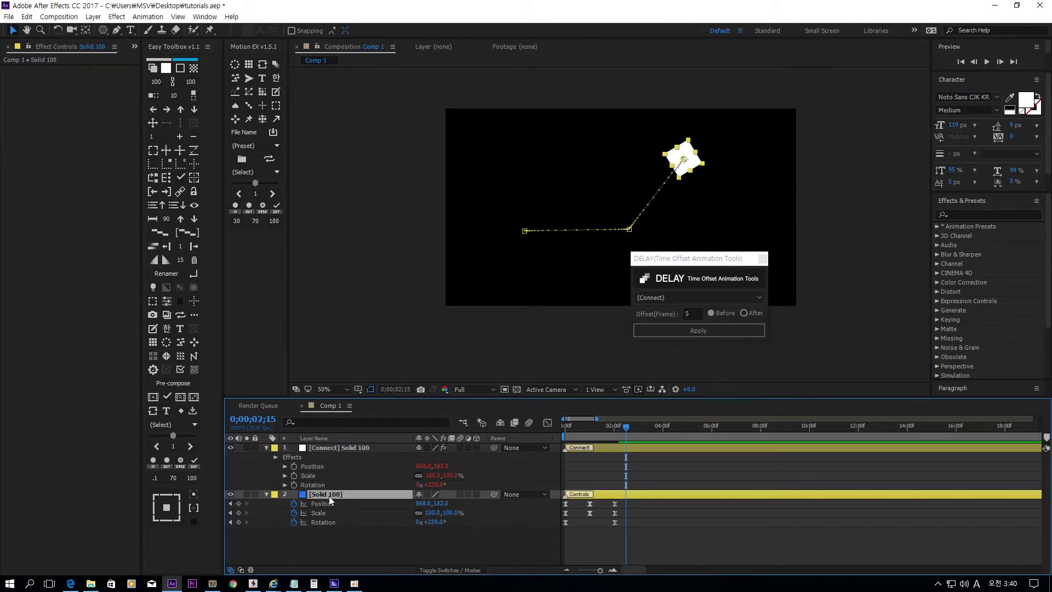
left_click(337, 447)
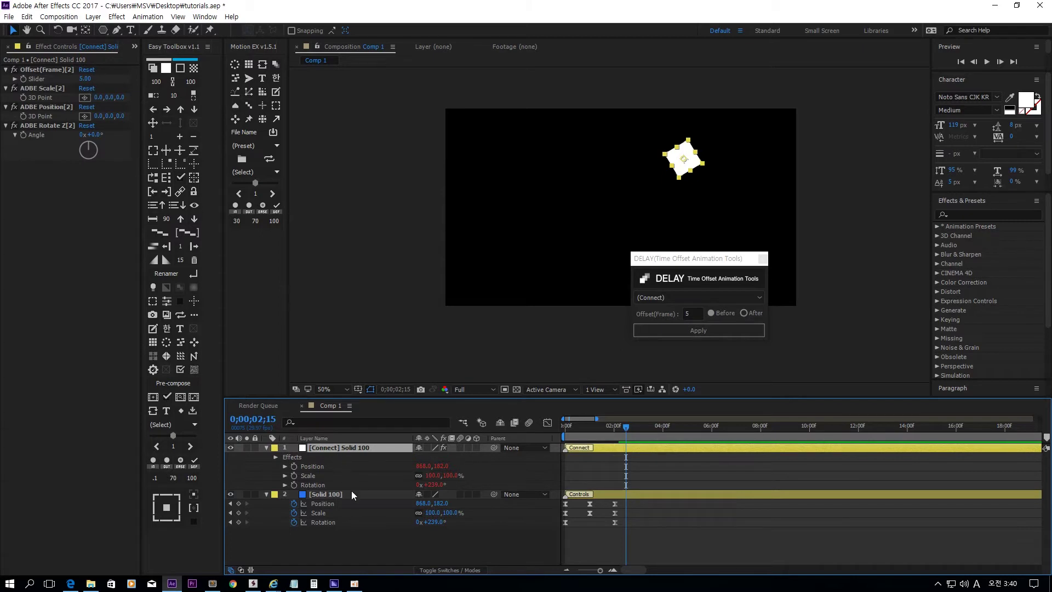
left_click(340, 493)
left_click(339, 438)
left_click(340, 447)
left_click(338, 438)
left_click(586, 429)
mouse_move(584, 431)
left_mouse_down()
mouse_move(574, 434)
mouse_move(610, 432)
mouse_move(568, 436)
mouse_move(603, 435)
left_mouse_up()
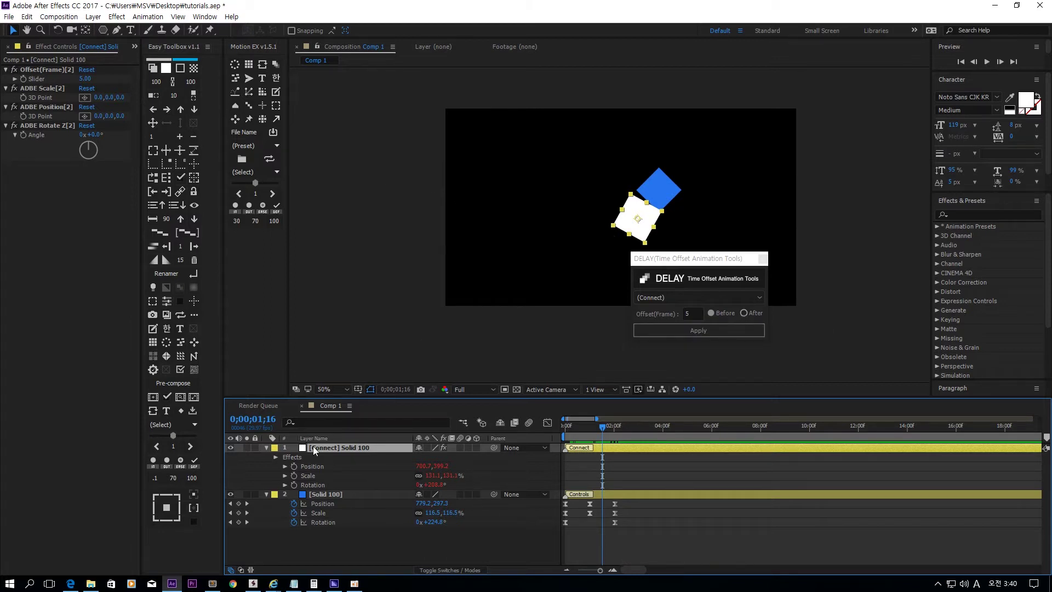
- Compare Solid 100 with the connected white layer again and select the white layer's Position, Scale and Rotation properties
left_click(339, 496)
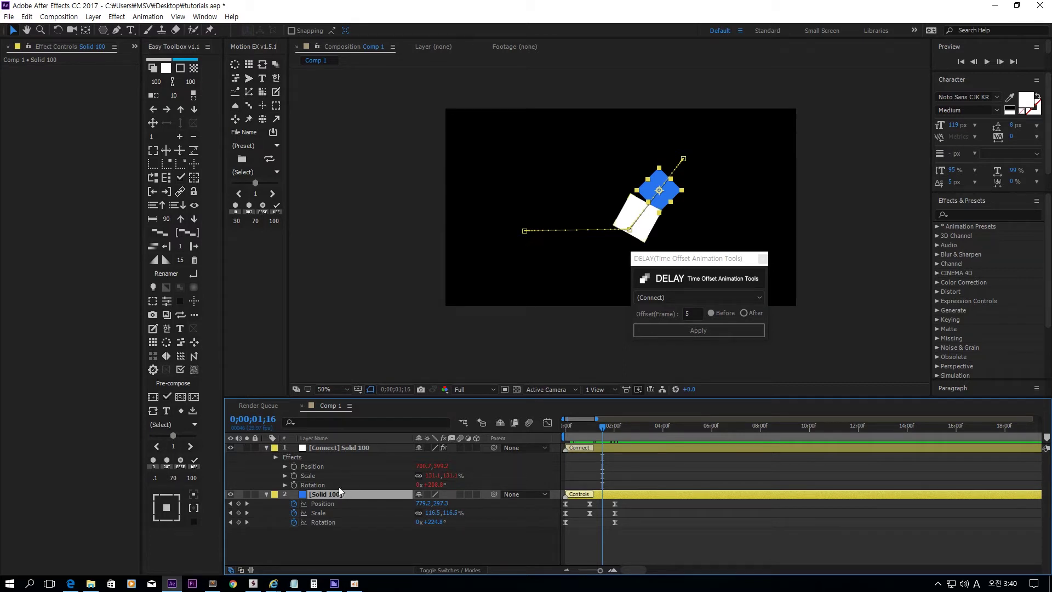
left_click(332, 449)
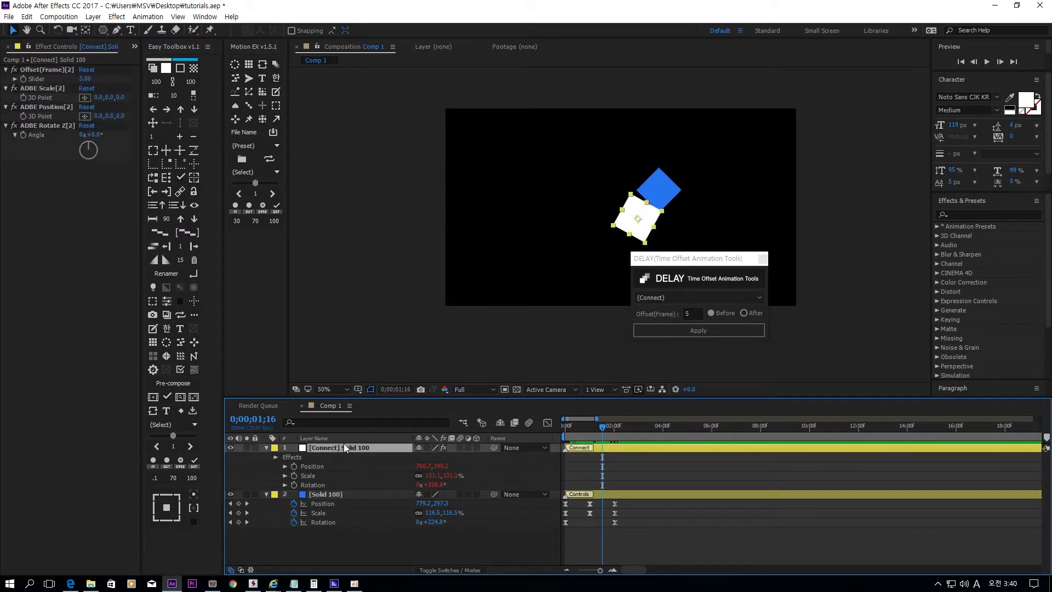
left_click_drag(328, 464, 317, 489)
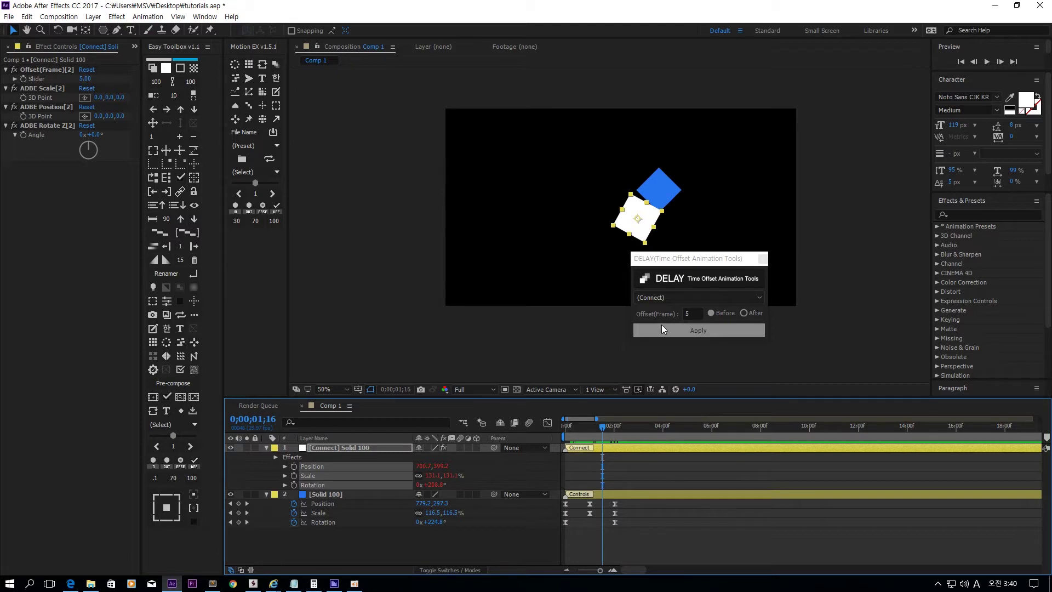
- Clone the connected white layer's Position, Scale and Rotation with a 5-frame After offset, and duplicate the clone twice
left_click(739, 329)
left_click(744, 313)
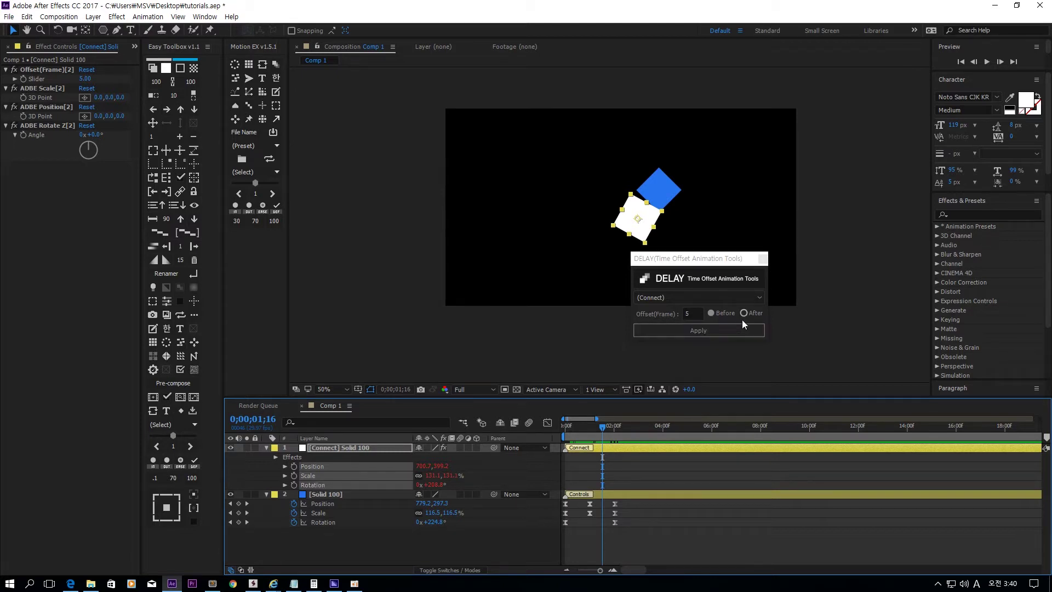
left_click(738, 331)
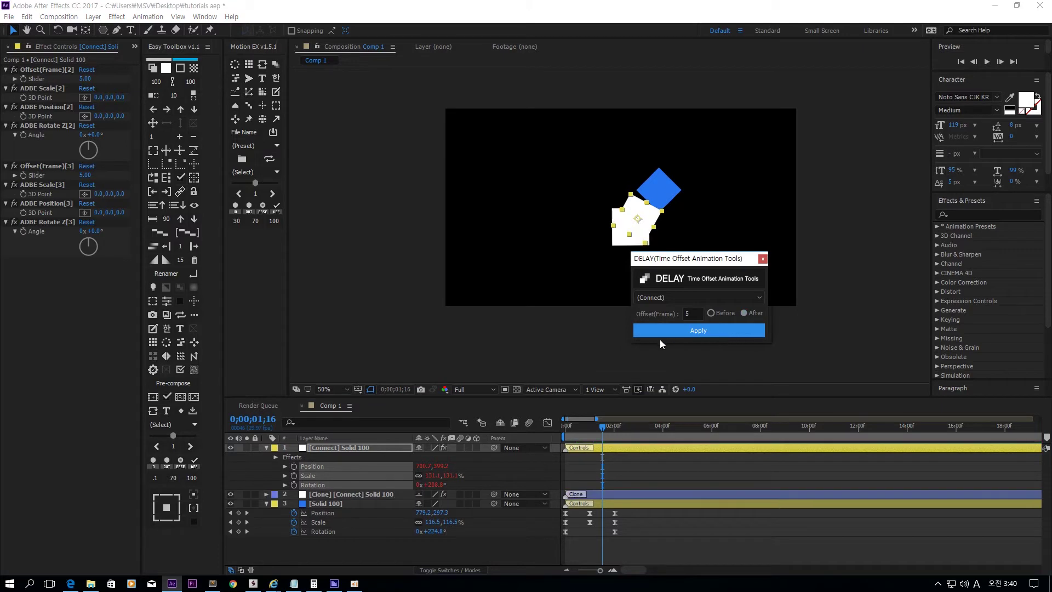
left_click(401, 472)
left_click(383, 496)
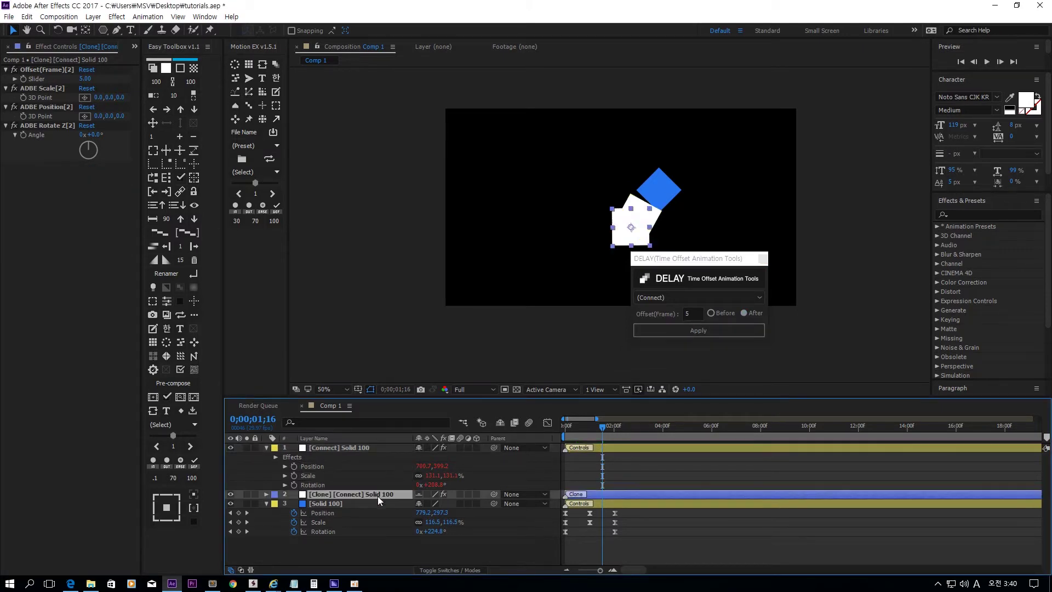
key("ctrl+d")
key("ctrl+d")
- Set the X value of ADBE Position[3] on [Connect] Solid 100 to -195 and scrub the timeline to 0;00;02;10
left_click(339, 450)
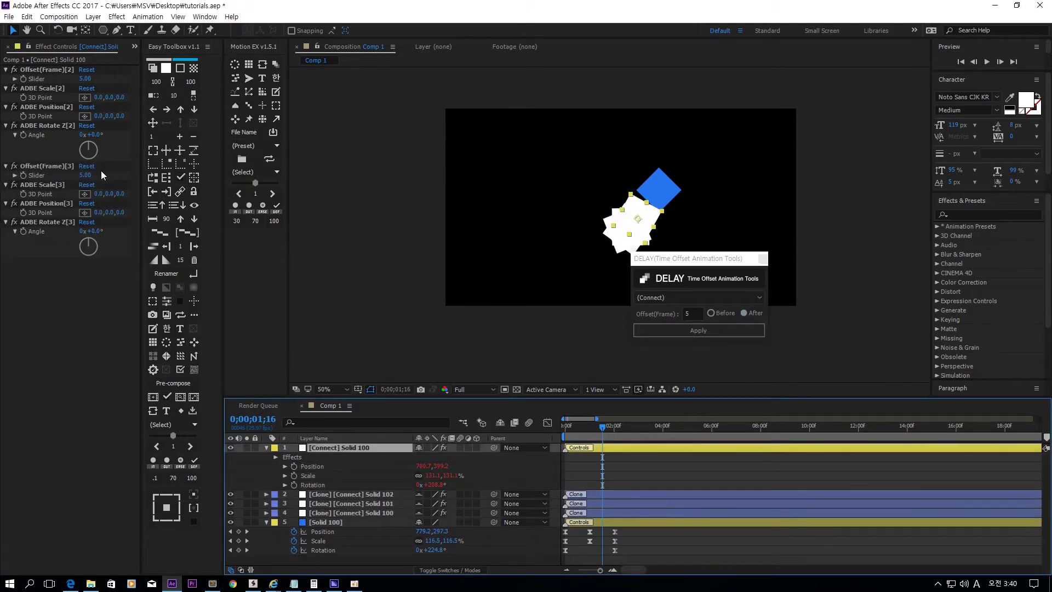
left_click_drag(102, 213, 22, 212)
left_click_drag(568, 426, 622, 424)
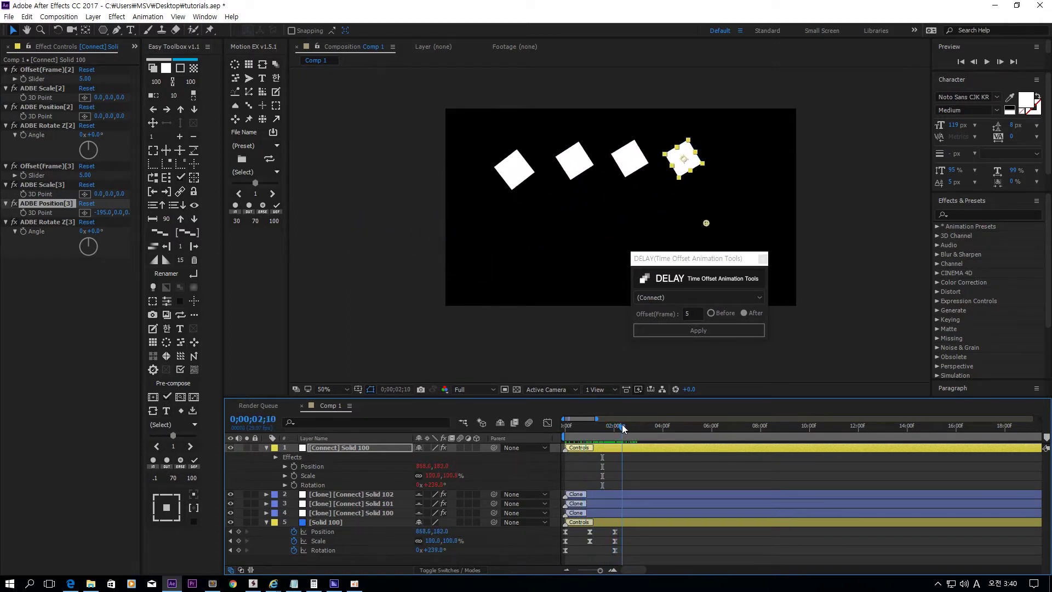
- Select the white clones one by one in the composition to examine their order and spacing in the delay chain
left_click(592, 308)
left_click(514, 181)
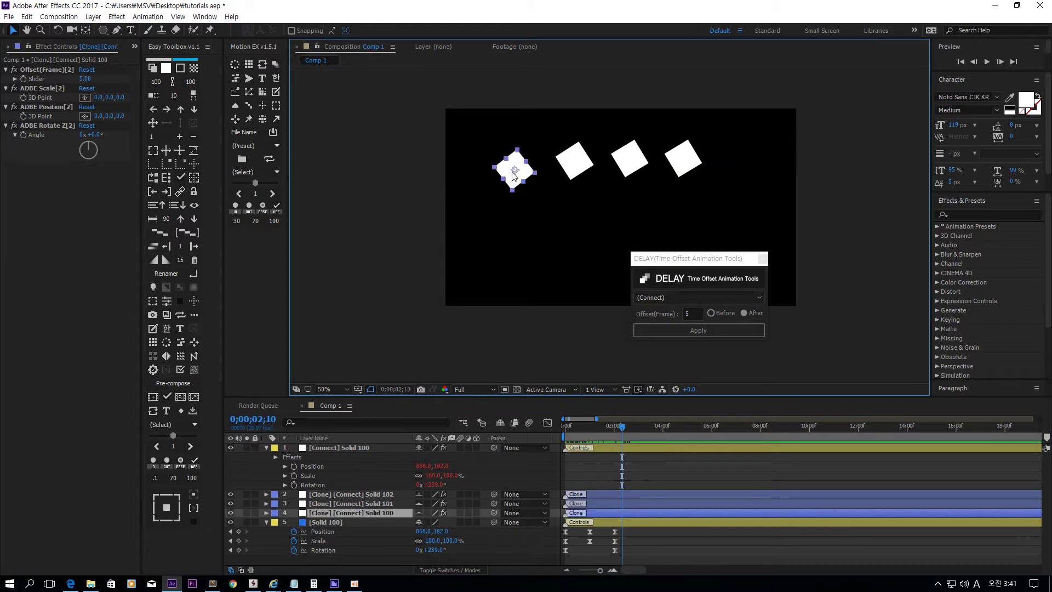
left_click(577, 179)
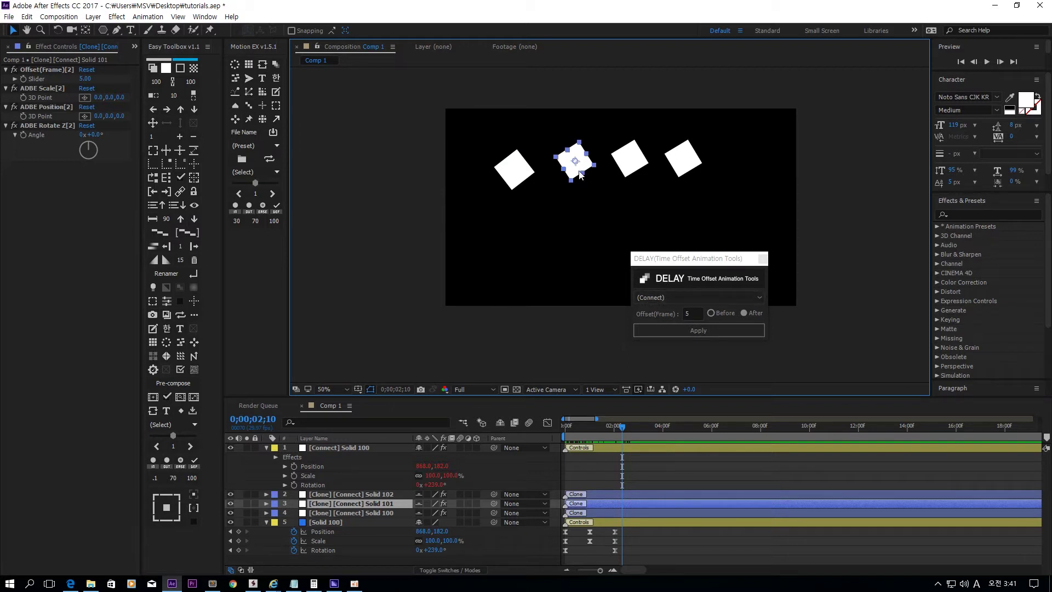
left_click(579, 218)
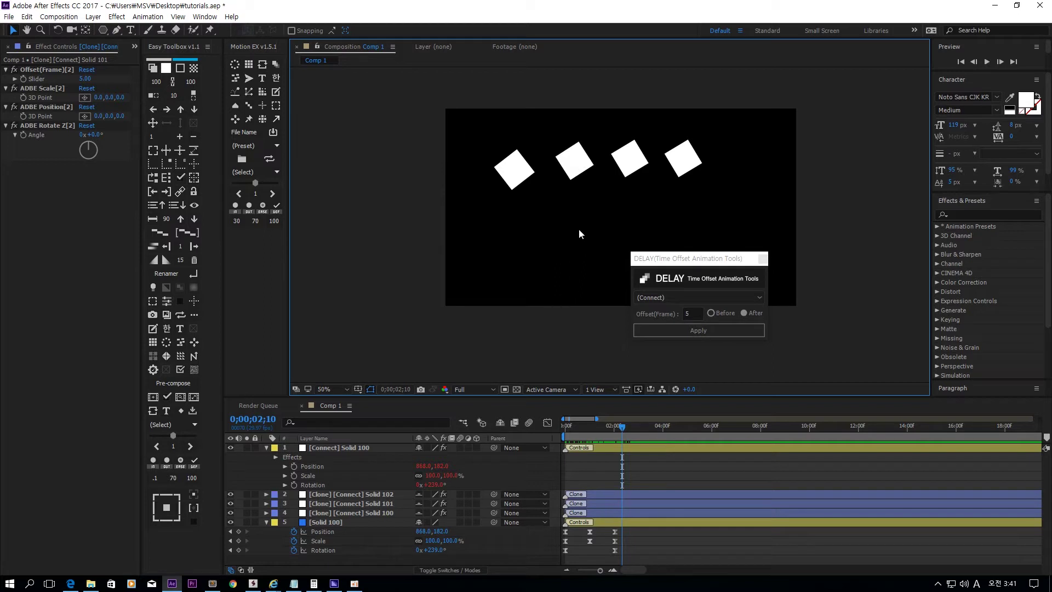
left_click(518, 167)
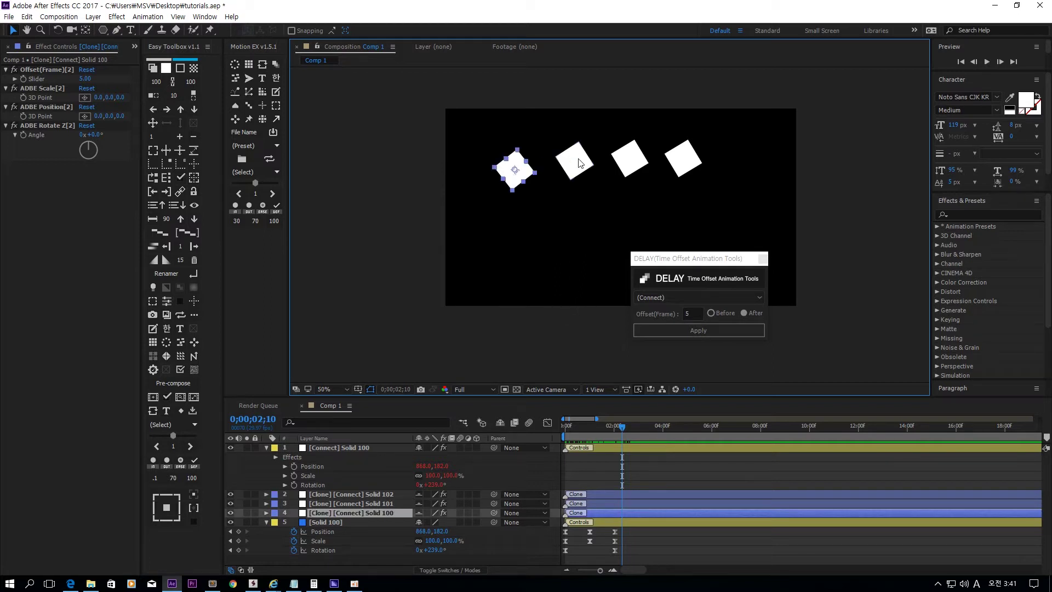
left_click(585, 160)
left_click(640, 162)
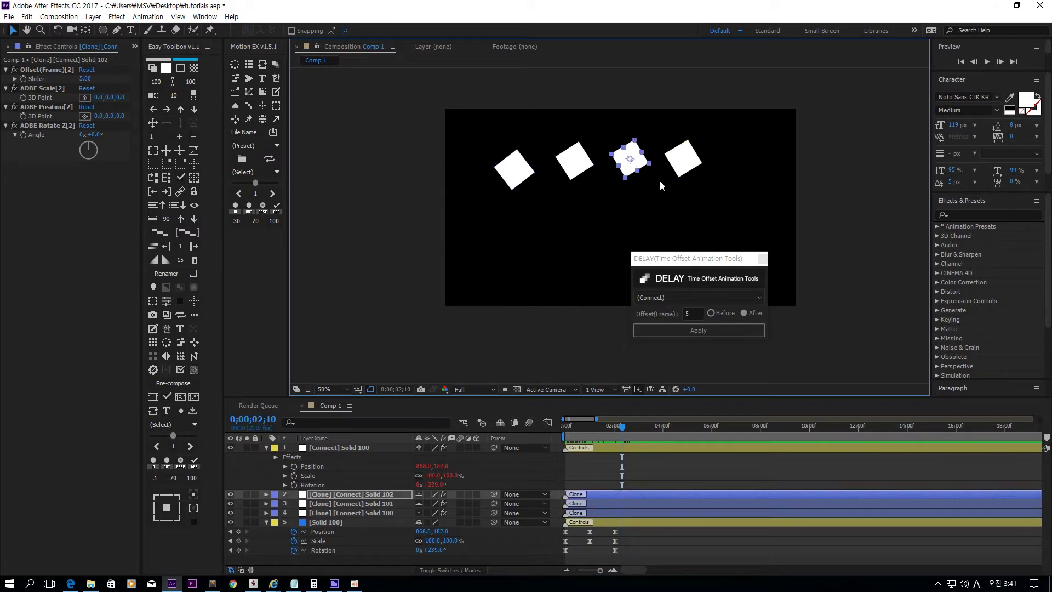
left_click(574, 169)
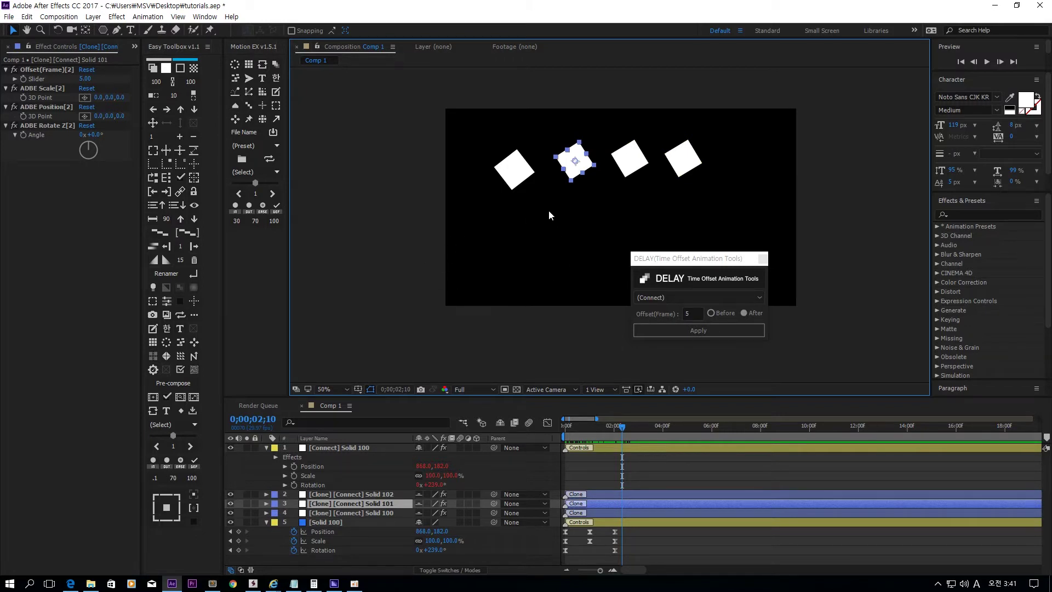
left_click(610, 203)
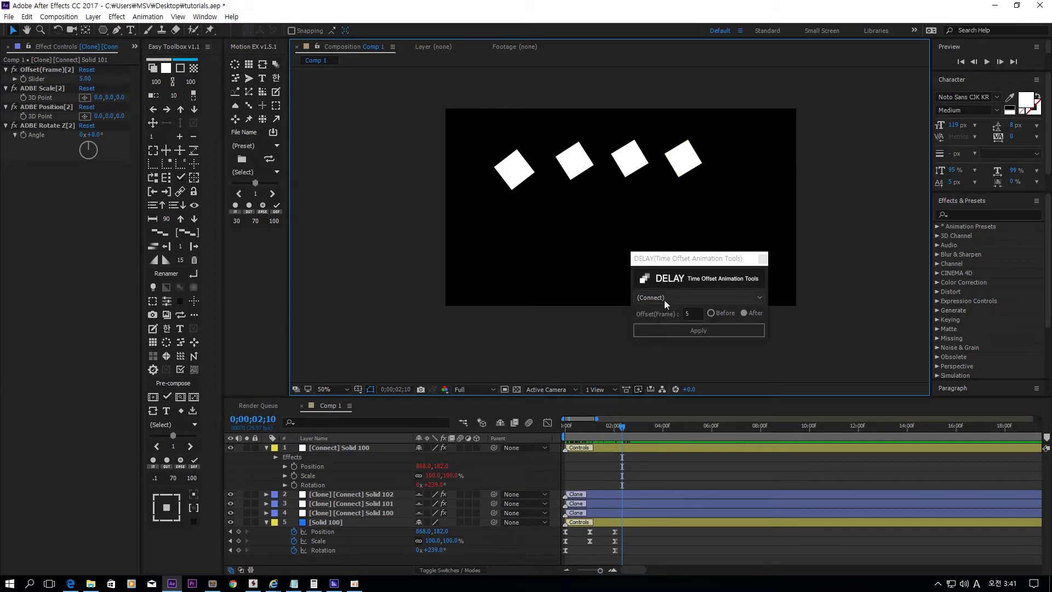
left_click(579, 174)
left_click_drag(556, 213, 568, 207)
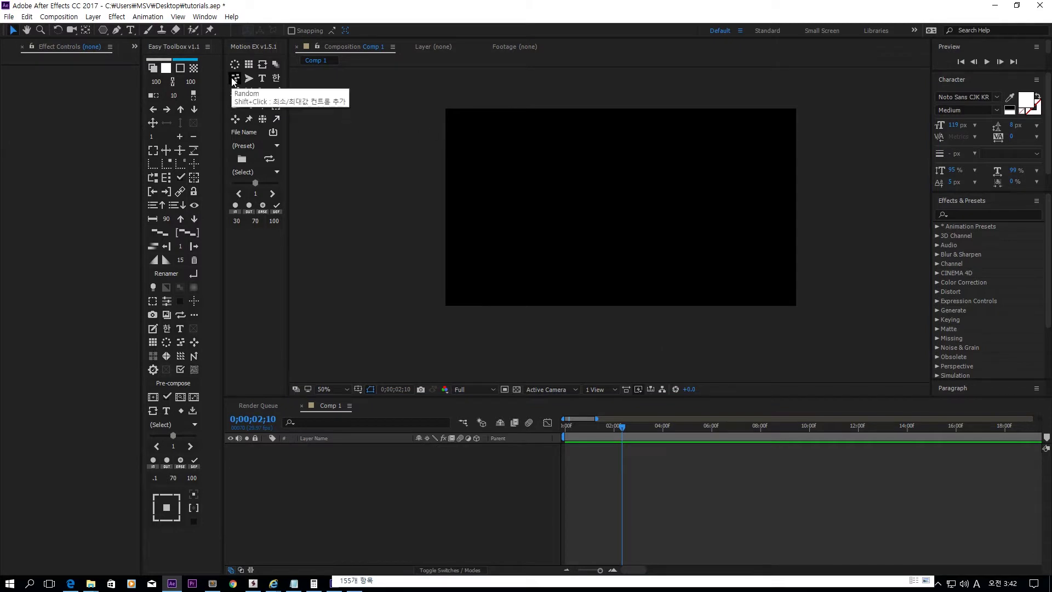
- Create nine white square solids at the centre of the emptied composition
left_click_drag(613, 166, 570, 164)
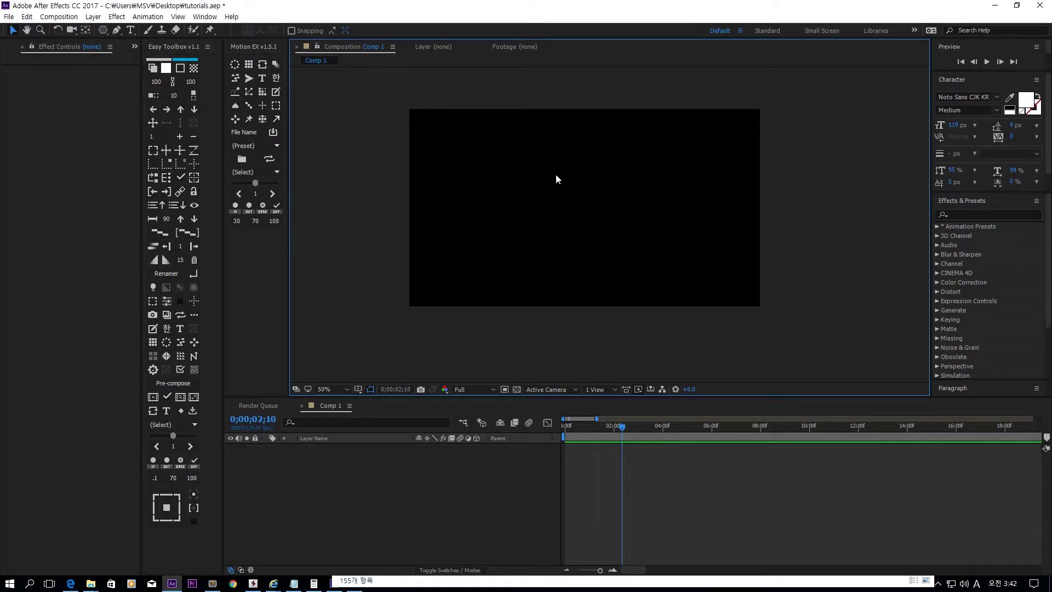
left_click_drag(522, 170, 456, 191)
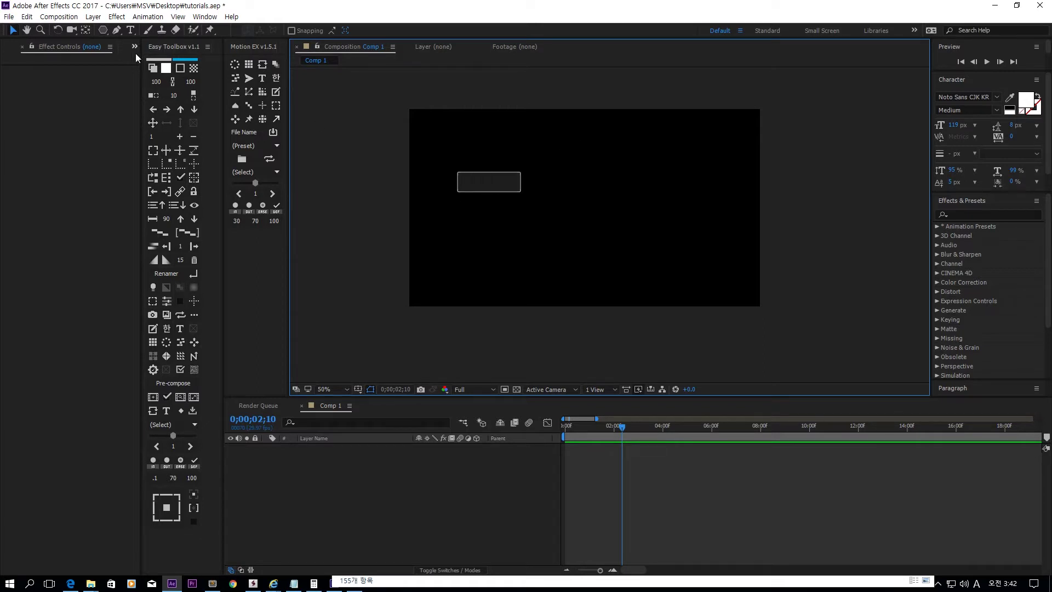
left_click(153, 68)
left_click(153, 68)
left_click(152, 68)
left_click(153, 68)
left_click(153, 68)
left_click(152, 68)
left_click(153, 68)
left_click(152, 68)
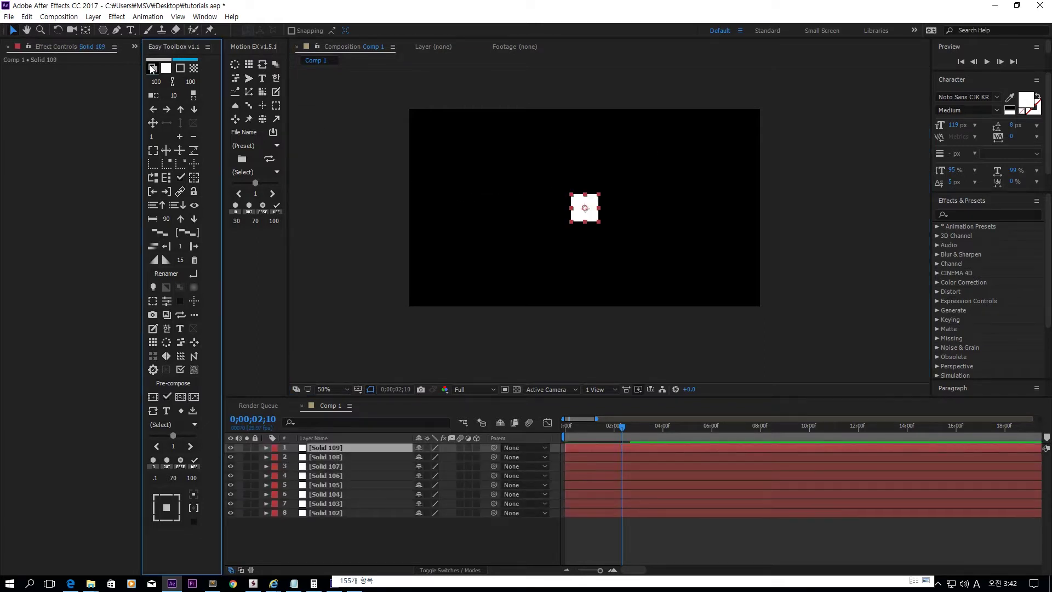
left_click(152, 68)
- Select all nine solids and arrange them in a 3 x 3 grid near the middle of the composition
left_click(459, 137)
key("ctrl+a")
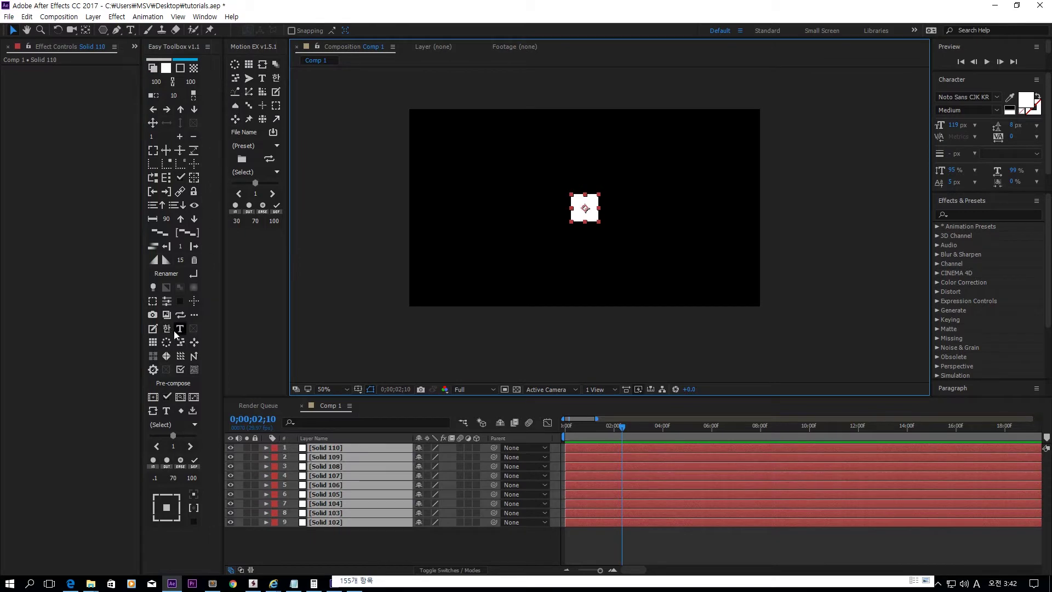
left_click(153, 342)
left_click_drag(513, 290, 496, 308)
left_click(604, 256)
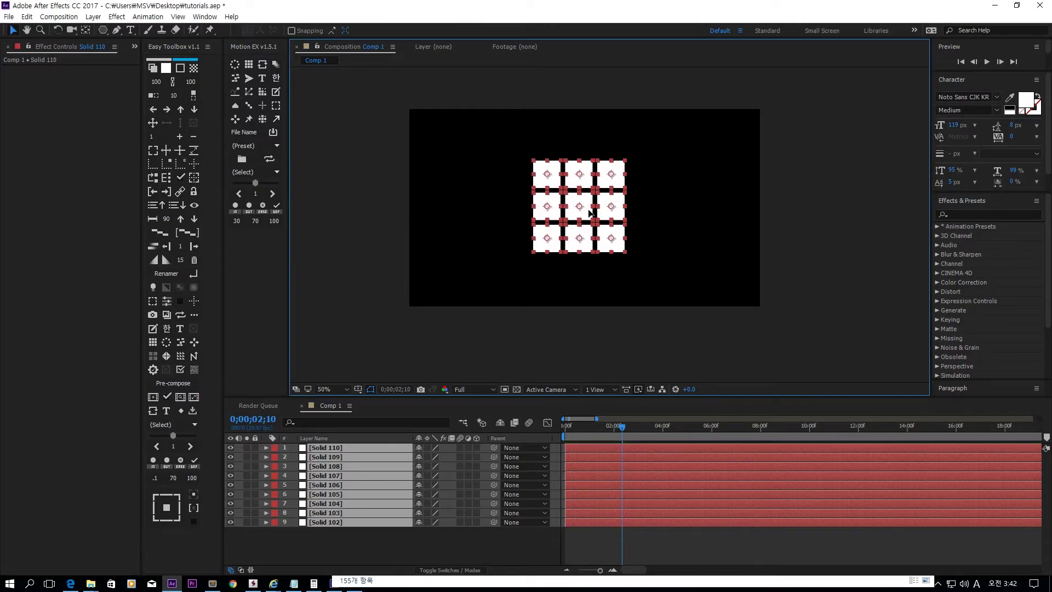
left_click(652, 280)
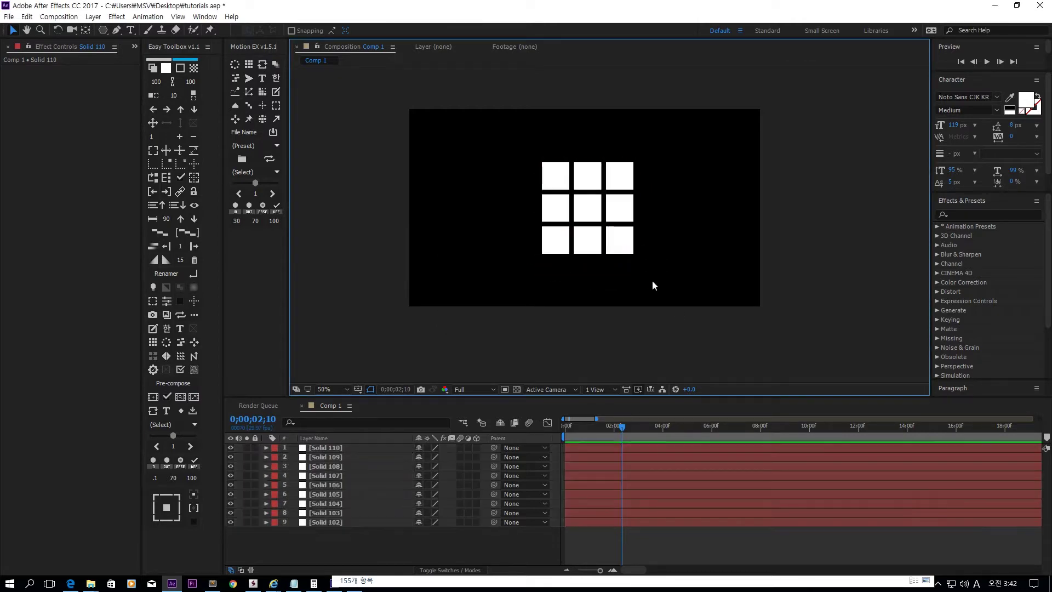
- Apply the Motion EX Random tool to the nine gridded solids and reveal the WEIGHT keyframes of CONTROLS 1
left_click_drag(495, 140, 712, 320)
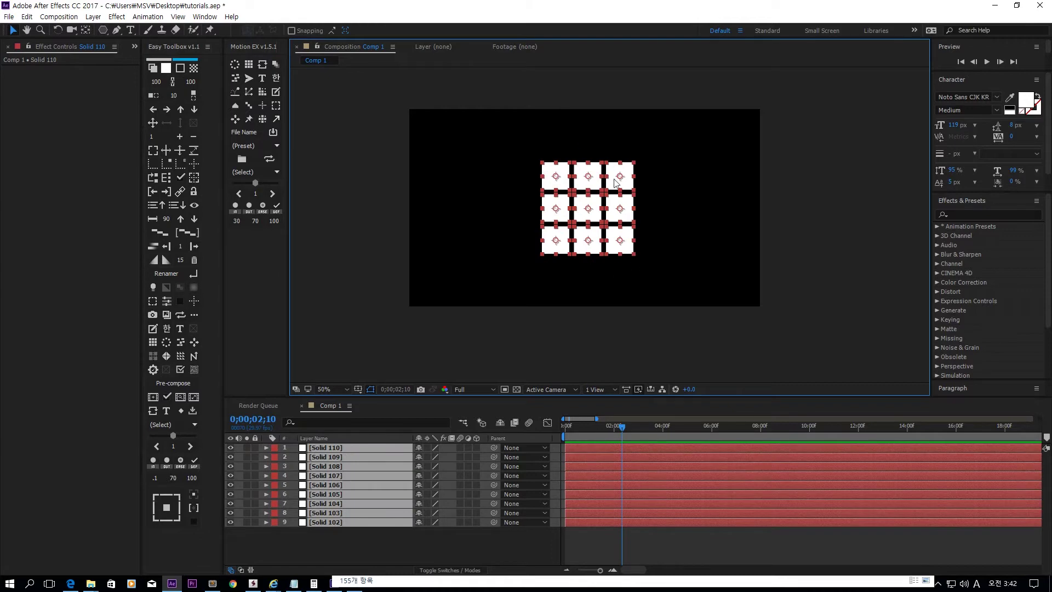
left_click(236, 80)
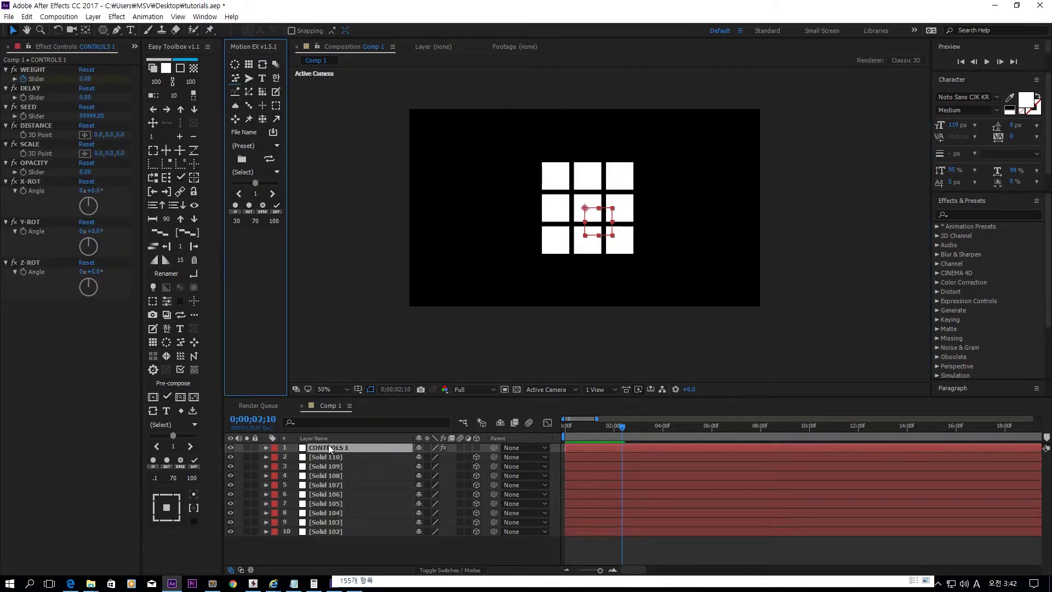
key("u")
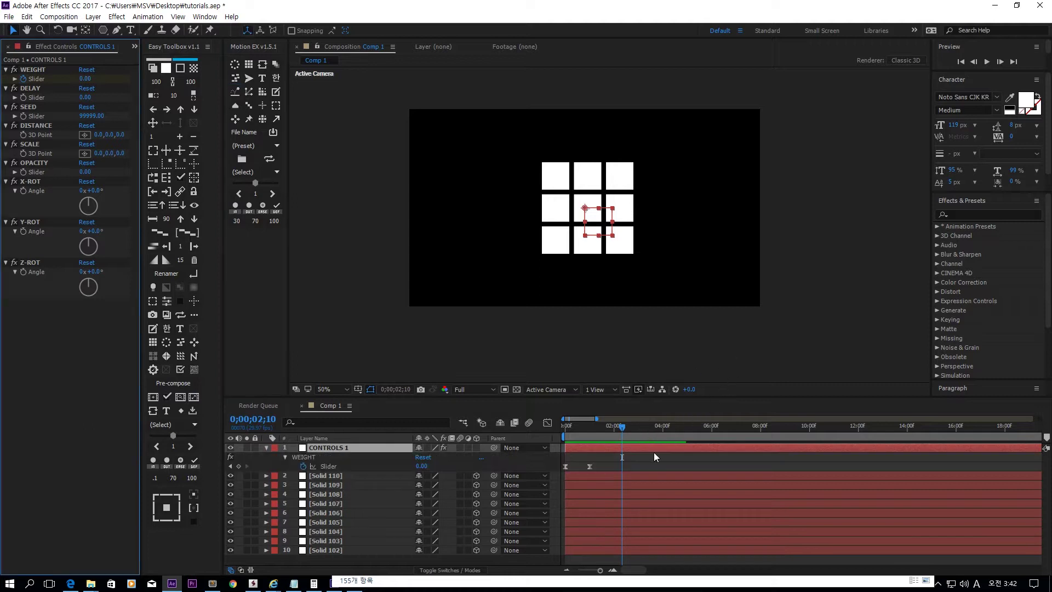
- At the first frame, scatter the solids by setting the DISTANCE of CONTROLS 1 to -580 in X and -210 in Y
left_click_drag(619, 440, 558, 435)
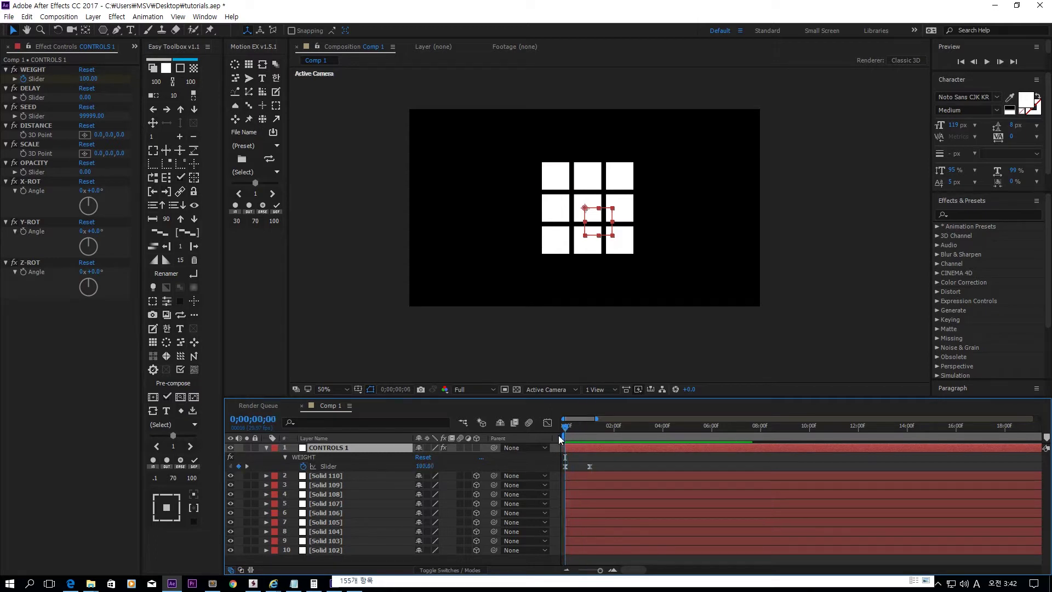
left_click(625, 358)
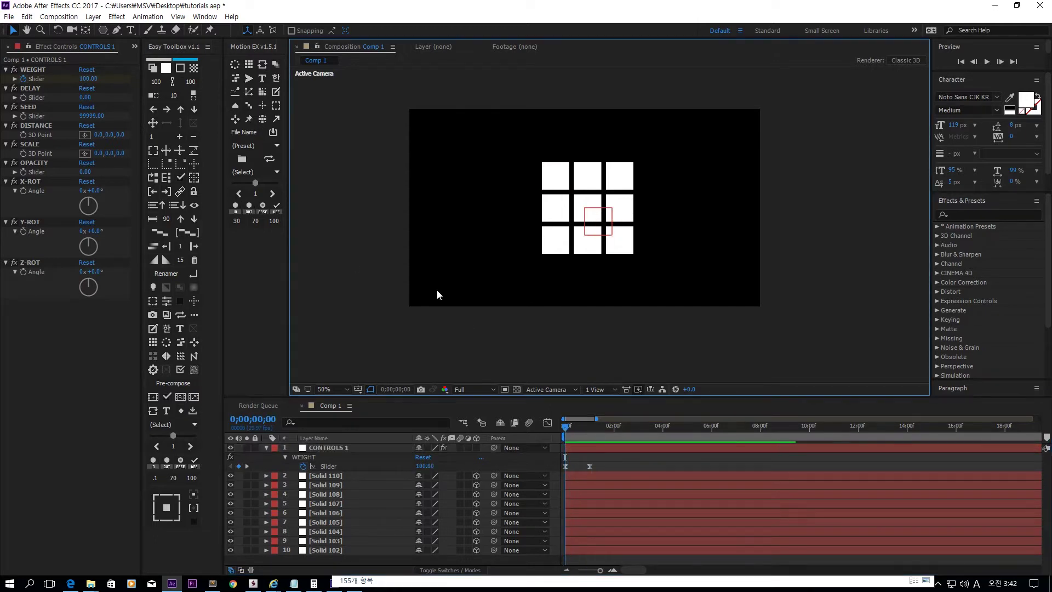
left_click(337, 465)
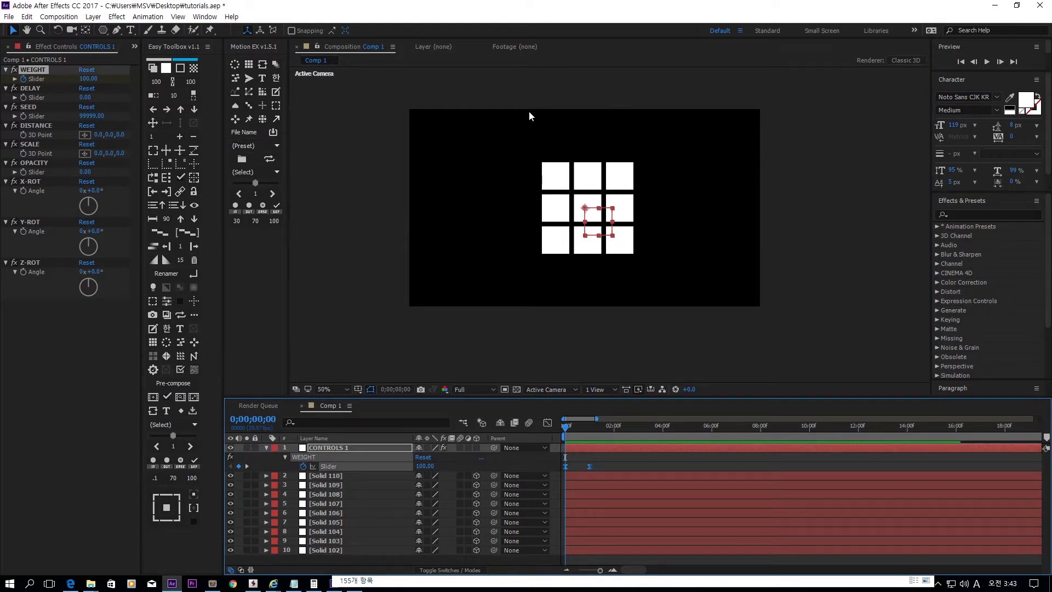
left_click(48, 126)
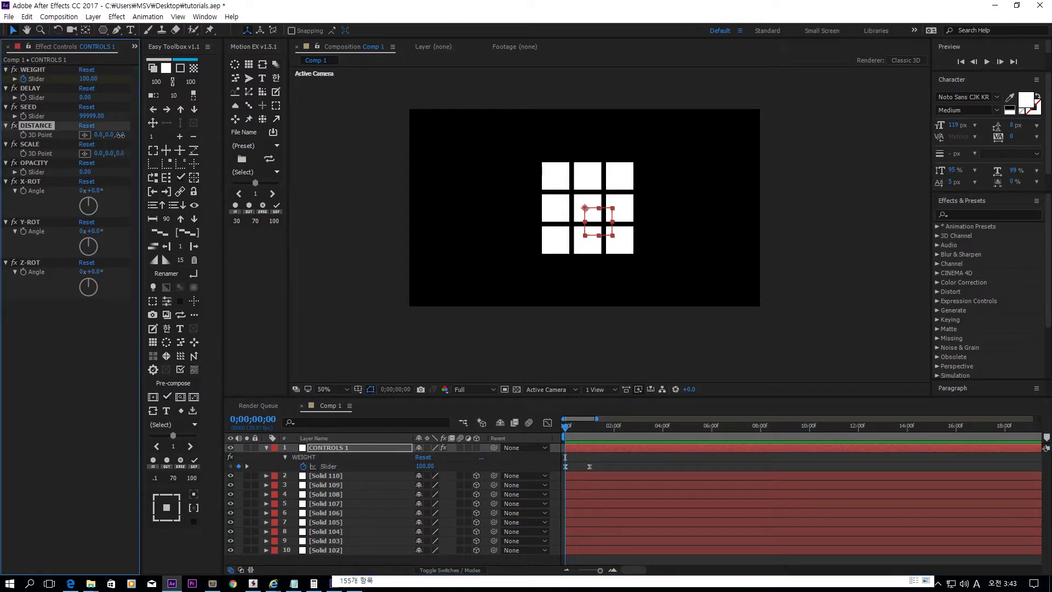
left_click_drag(119, 134, 258, 142)
left_click(425, 312)
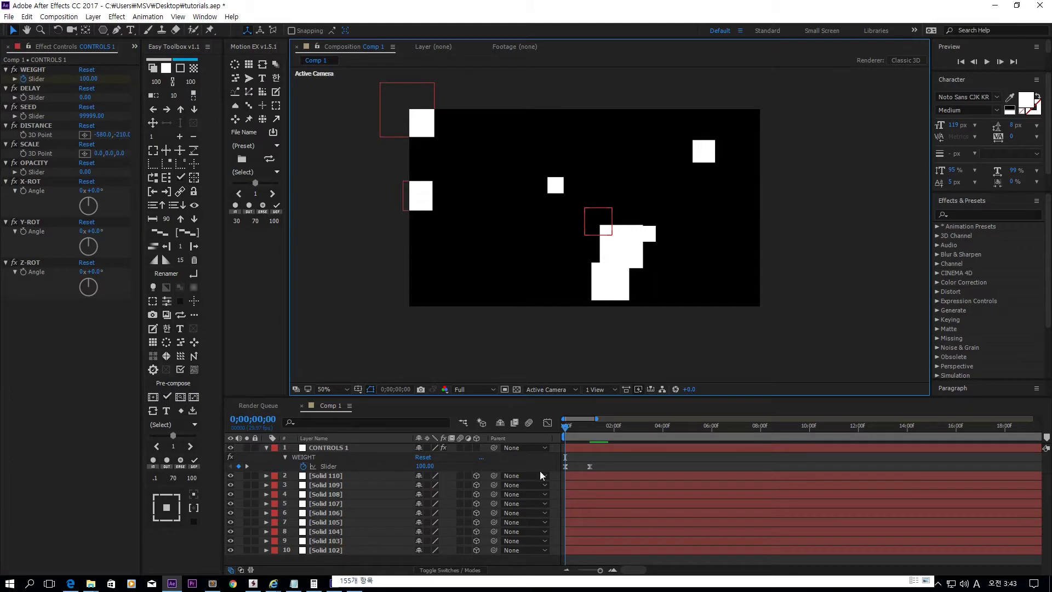
- Preview the scatter animation and scrub between the first frame and 0;00;01;00 to compare both WEIGHT keyframes
key("space")
key("space")
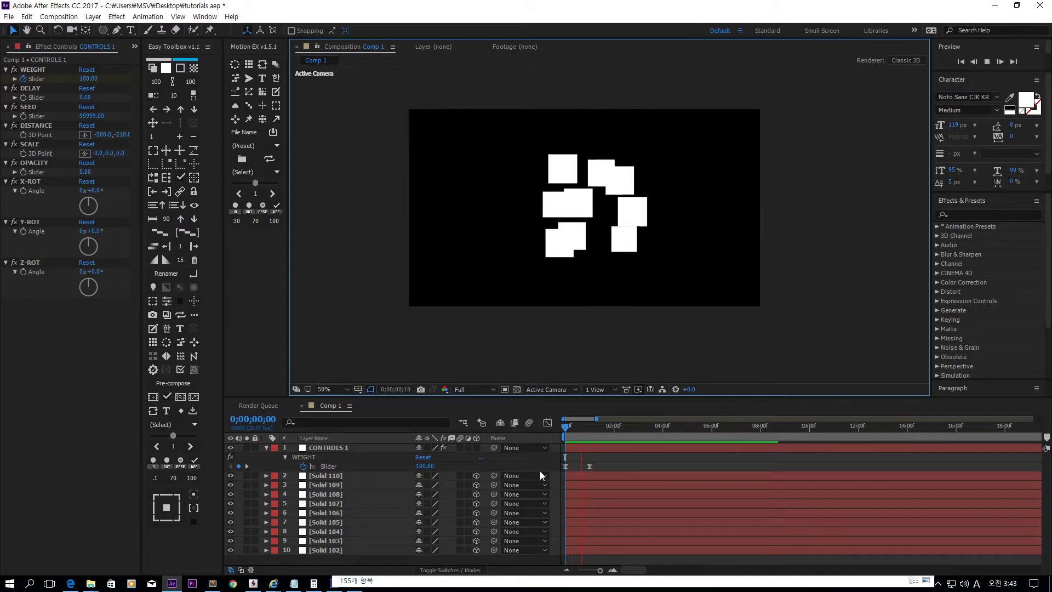
left_click(586, 429)
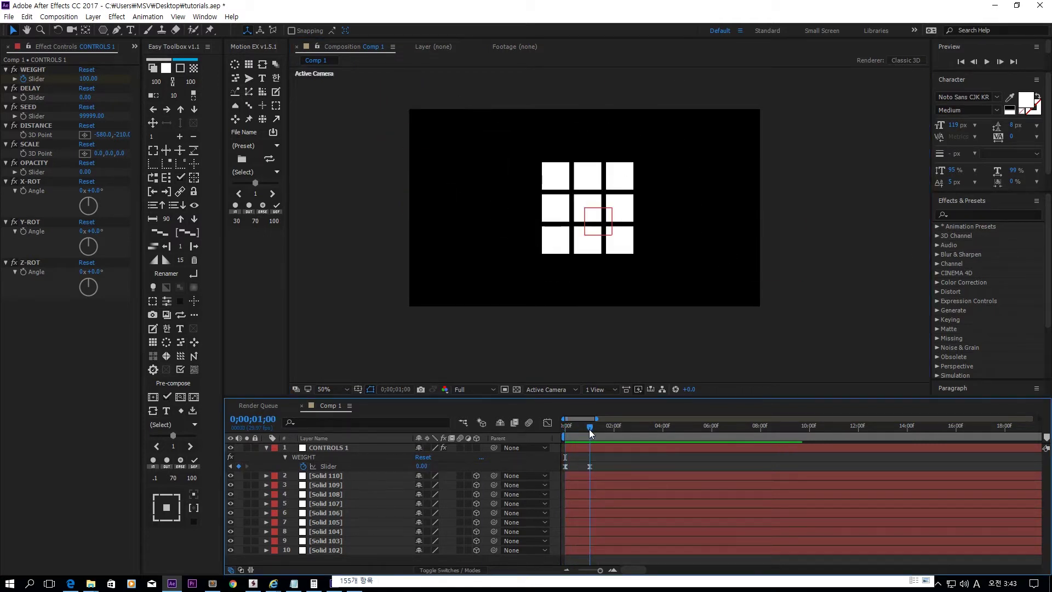
left_click_drag(590, 429, 550, 435)
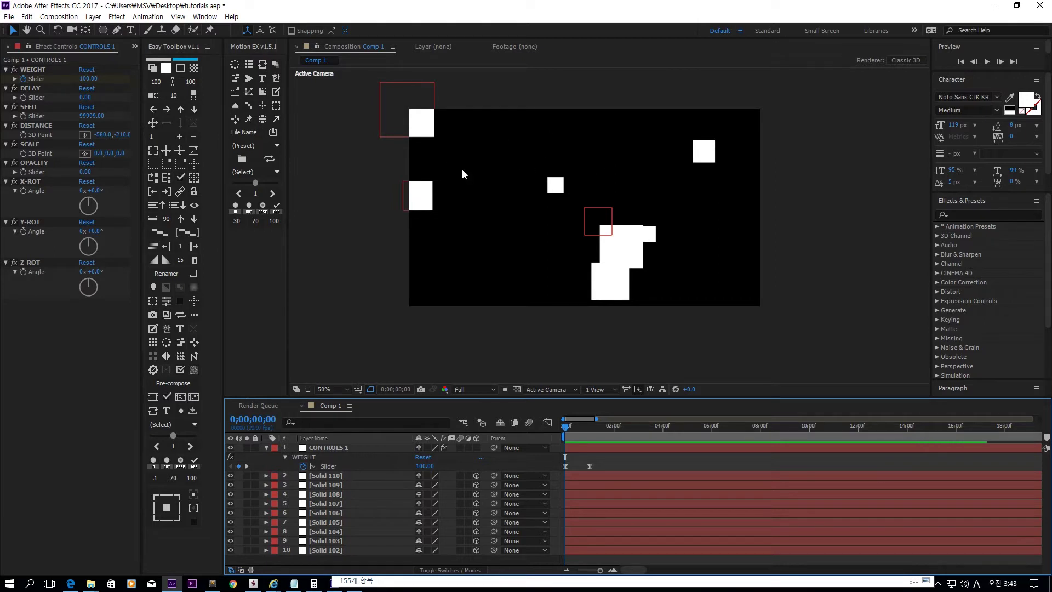
left_click(588, 431)
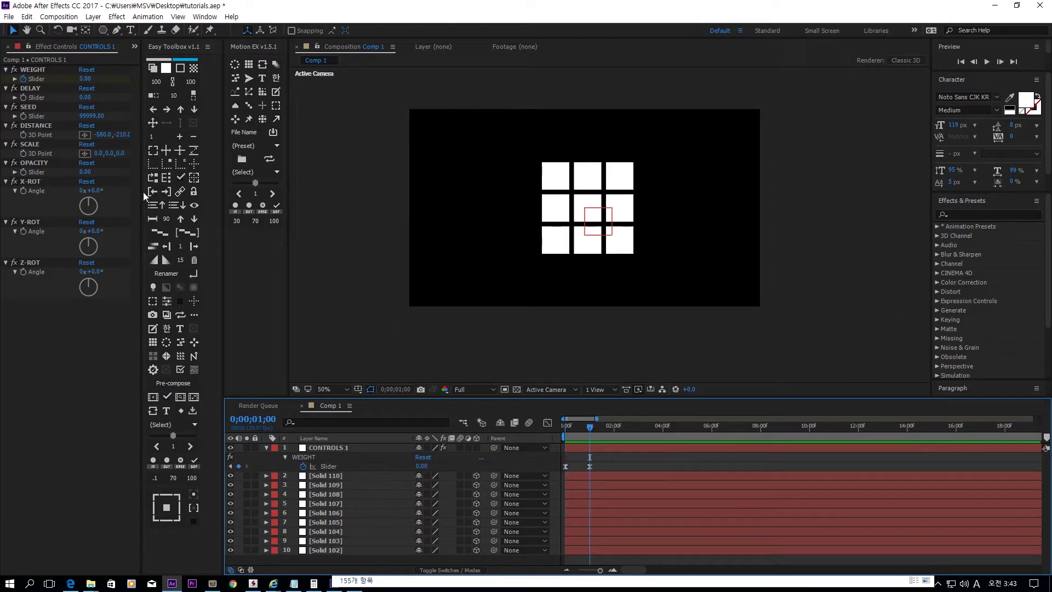
- Set the SCALE of CONTROLS 1 to 108 in X and 143 in Y, and return to the first frame
left_click_drag(106, 153, 164, 158)
left_click(582, 429)
key("Home")
- Set OPACITY to -74 and the rotation angles to 46° for X-ROT, 93° for Y-ROT and 192° for Z-ROT
left_click_drag(85, 171, 110, 190)
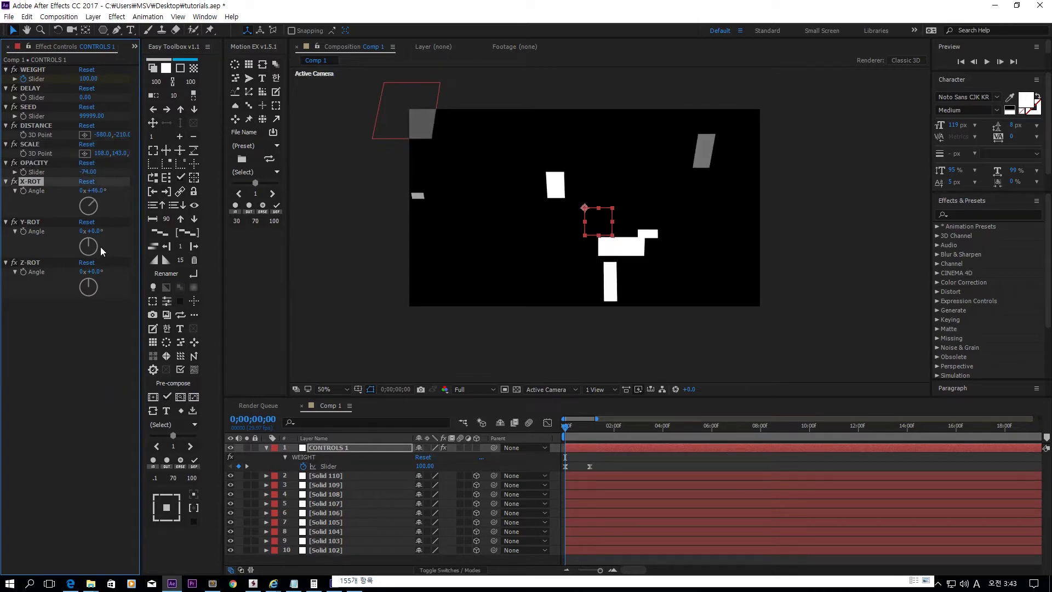
left_click_drag(95, 231, 110, 231)
left_click_drag(94, 271, 196, 265)
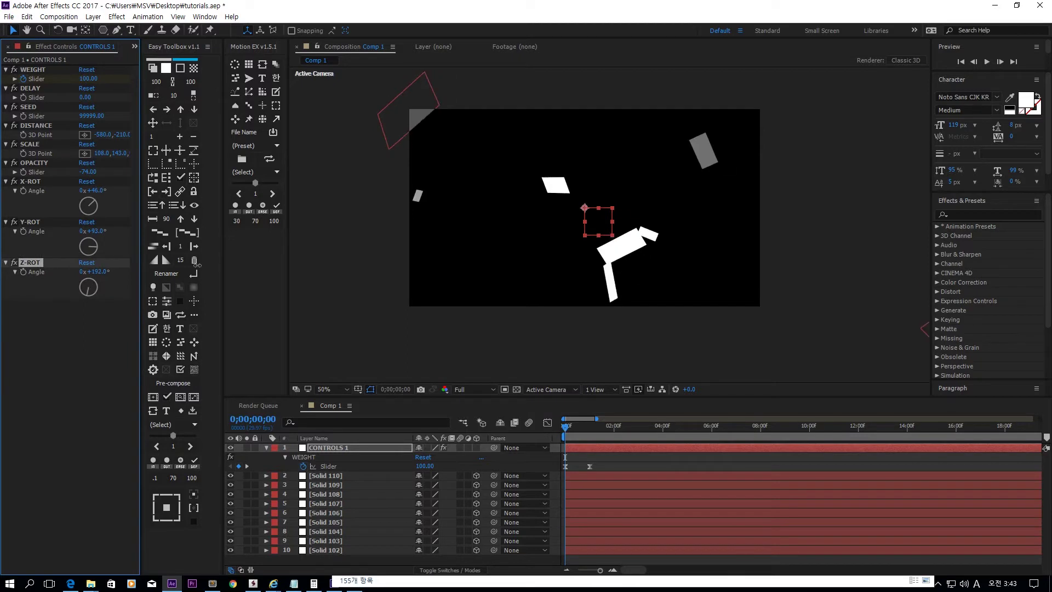
- Preview the randomized scale, opacity and rotation animation, and scrub to 0;00;01;00 to examine the assembled grid
key("space")
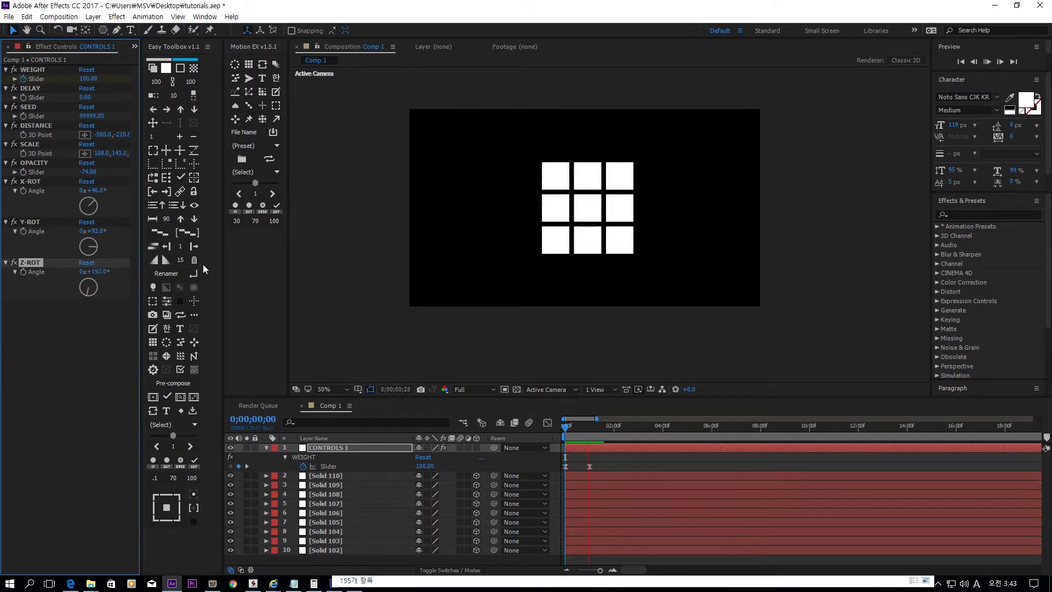
key("space")
key("space")
key("space")
key("space")
mouse_move(581, 429)
left_mouse_down()
mouse_move(556, 429)
mouse_move(591, 429)
left_mouse_up()
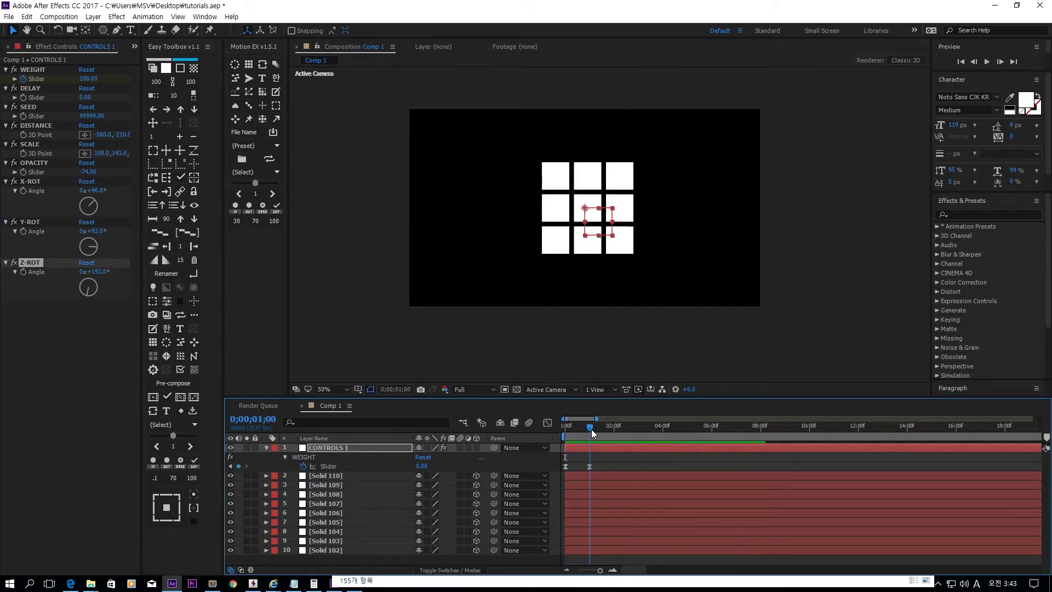
left_click(495, 152)
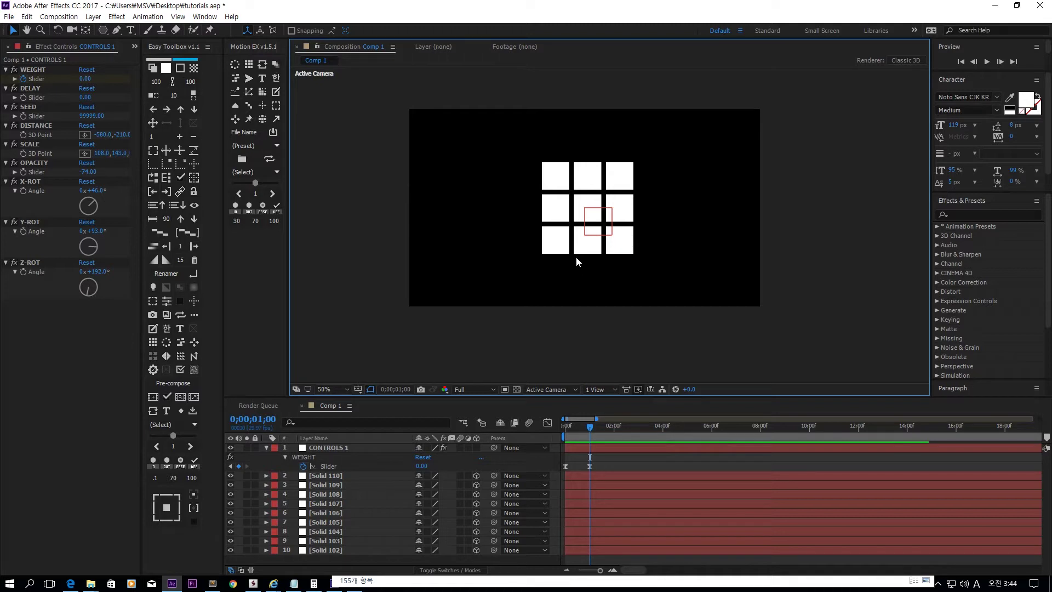
left_click(592, 229)
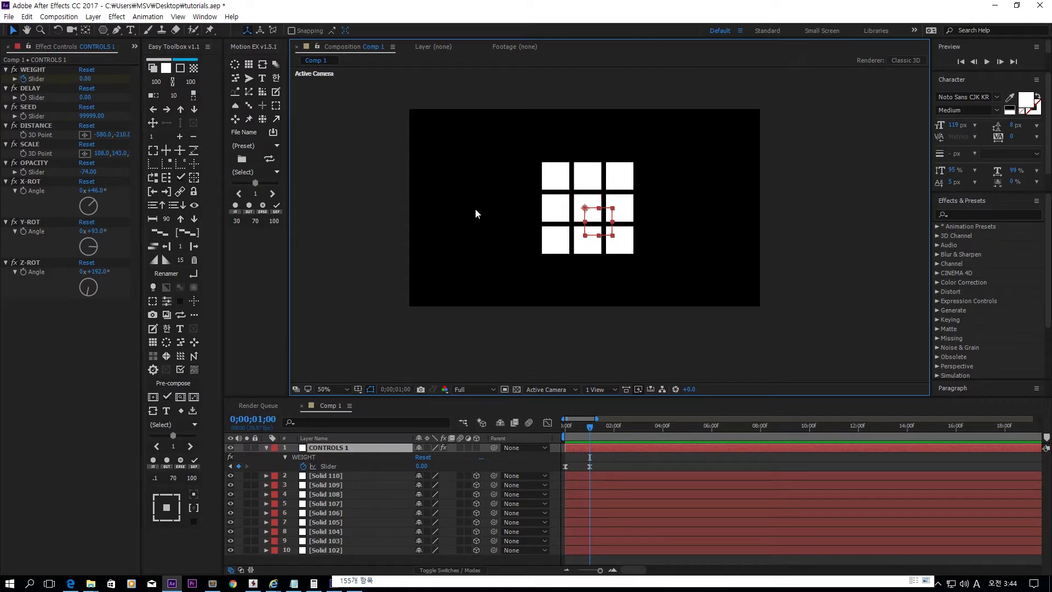
mouse_move(589, 433)
left_mouse_down()
mouse_move(574, 438)
mouse_move(590, 436)
left_mouse_up()
left_click(636, 336)
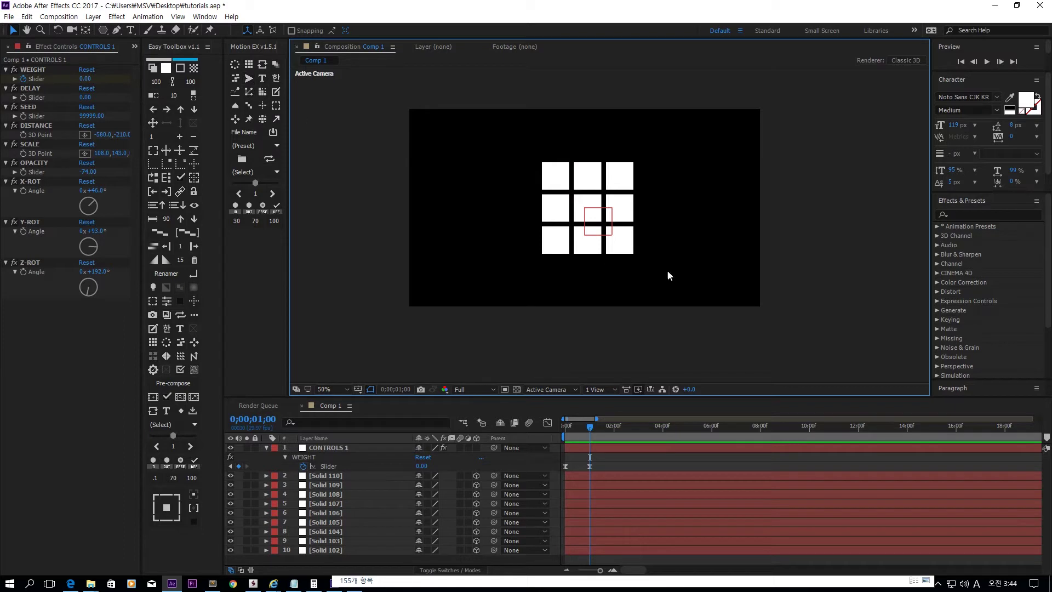
- Undo the randomized setup back to the nine plain solids without a control layer
key("ctrl+a")
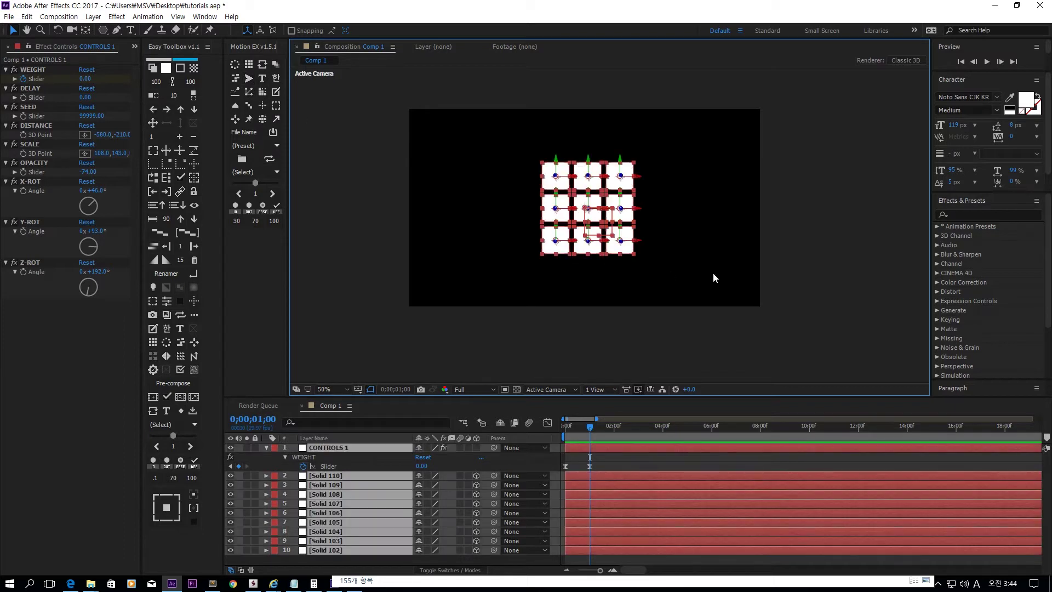
key("Home")
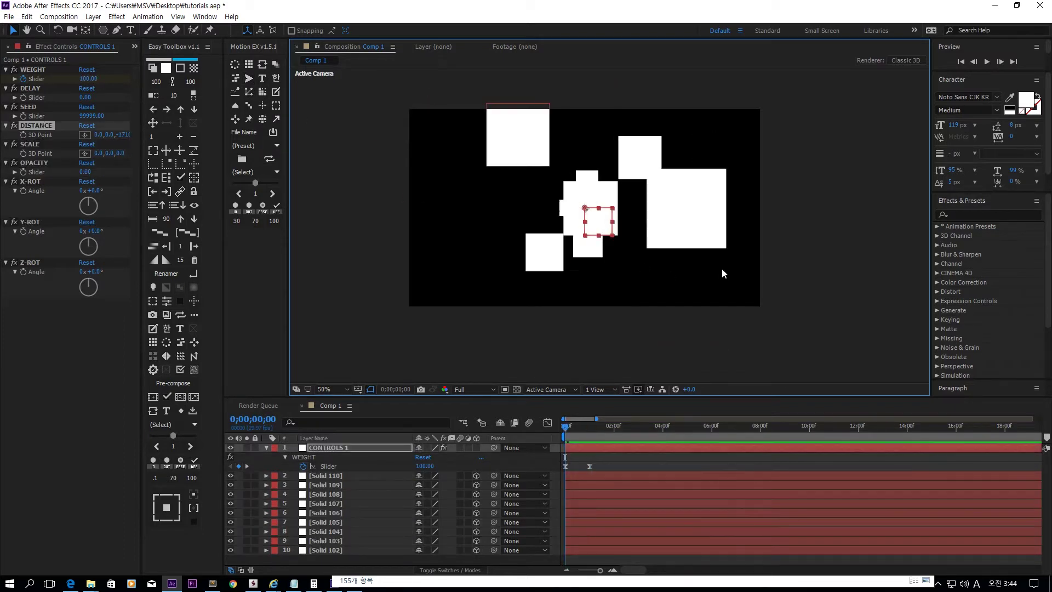
key("ctrl+z")
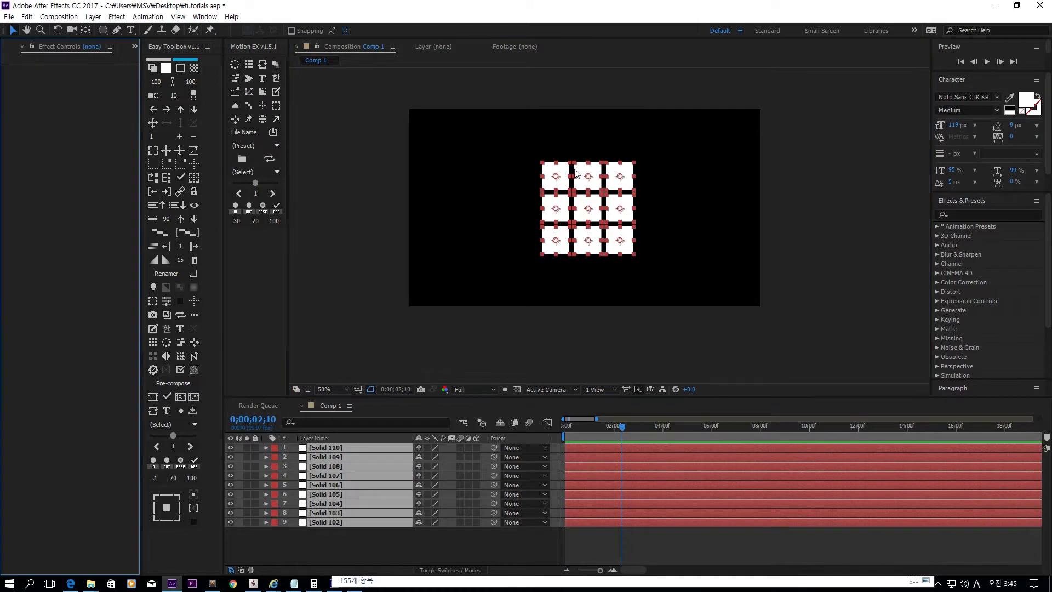
- Select all nine solids, apply the Motion EX random tool with MIN and MAX controls, and highlight those two effects
left_click_drag(449, 127, 666, 264)
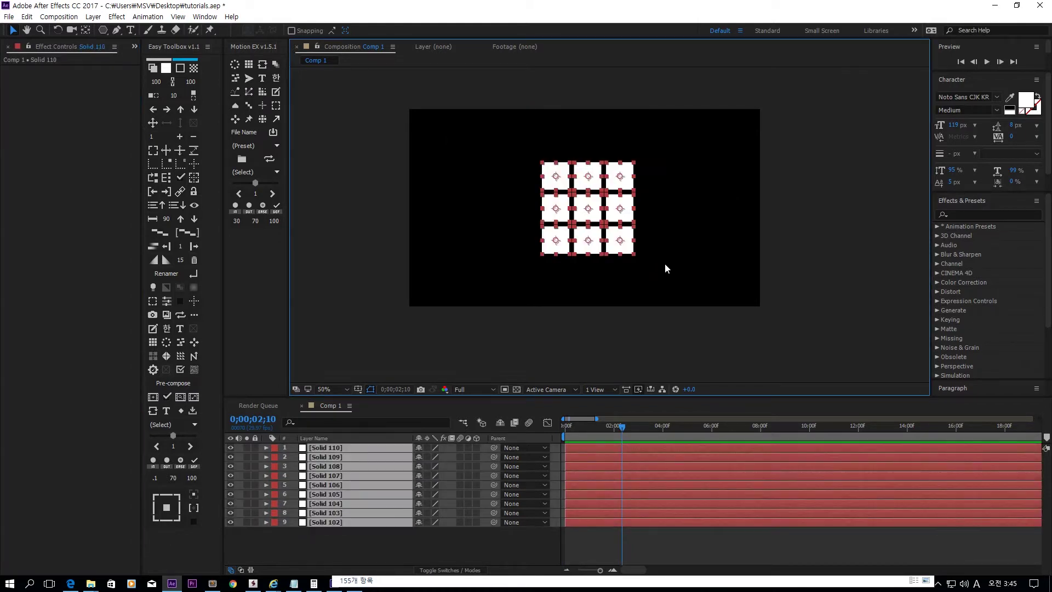
left_click(237, 81)
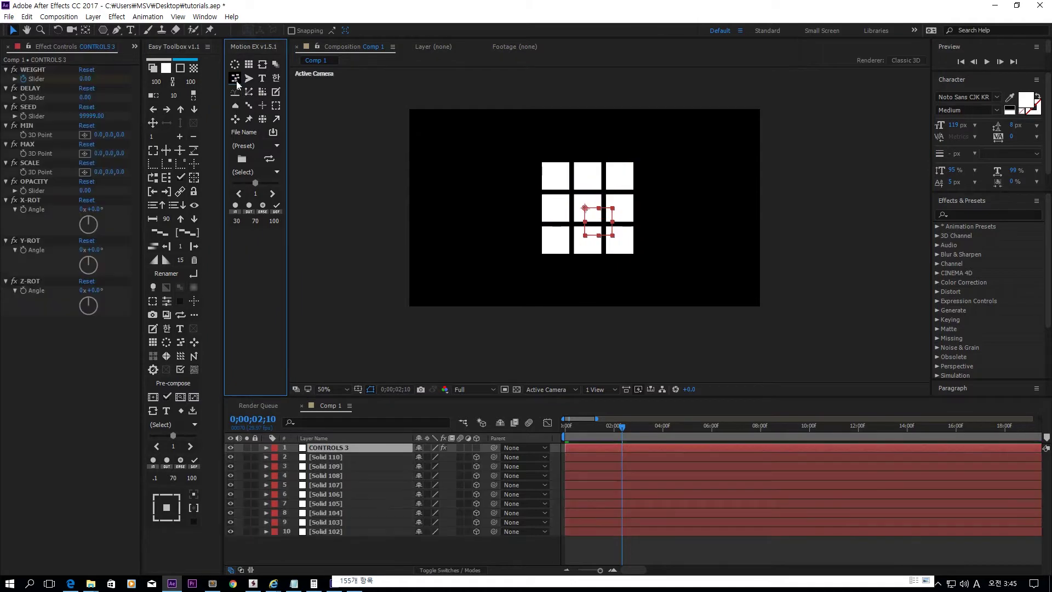
left_click(40, 130)
left_click(32, 144, "shift")
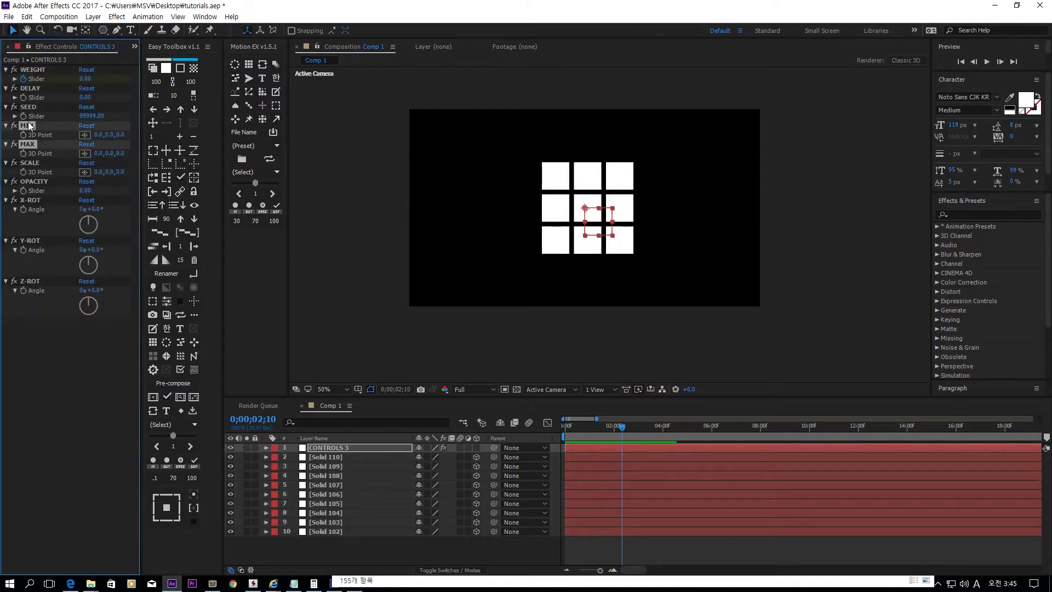
left_click(34, 144)
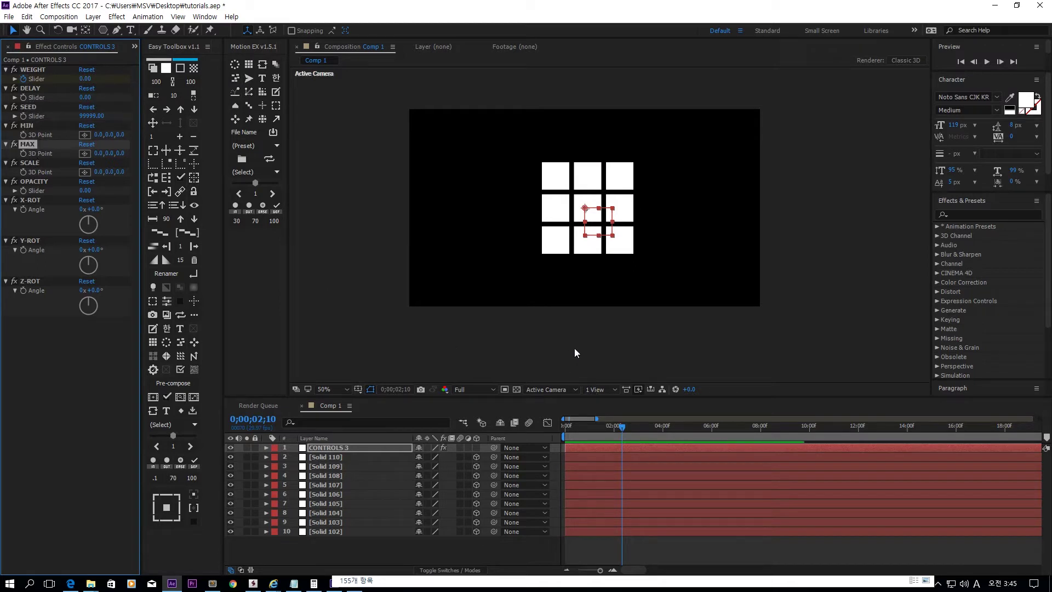
- Reveal the WEIGHT keyframes of CONTROLS 3 and return to the first frame
key("u")
left_click_drag(613, 430, 566, 430)
key("Home")
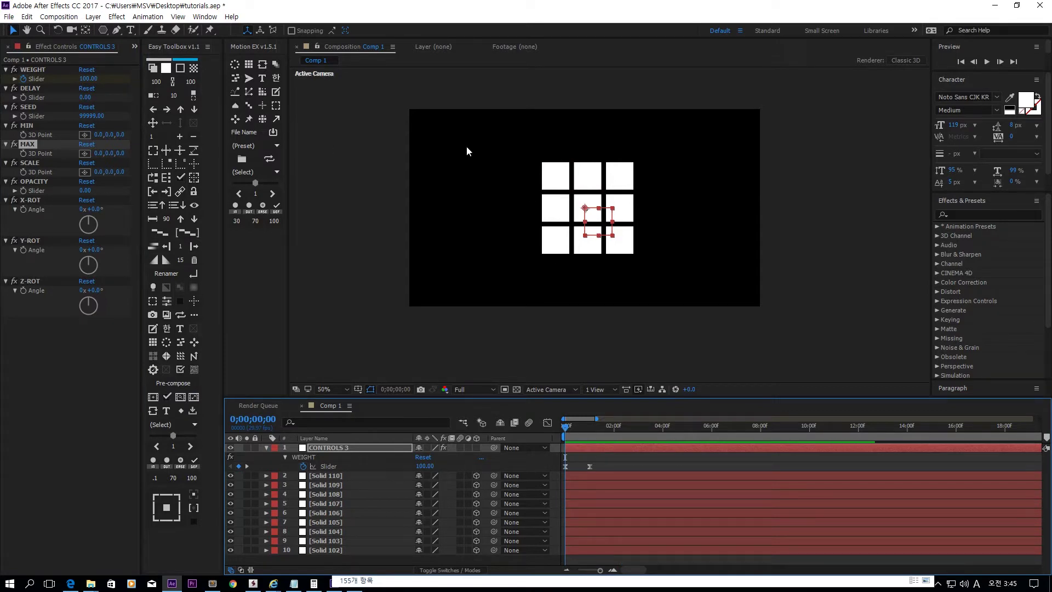
- Examine the MIN and MAX 3D point effects on CONTROLS 3, which define the random position range
left_click(26, 126)
left_click(29, 145, "ctrl")
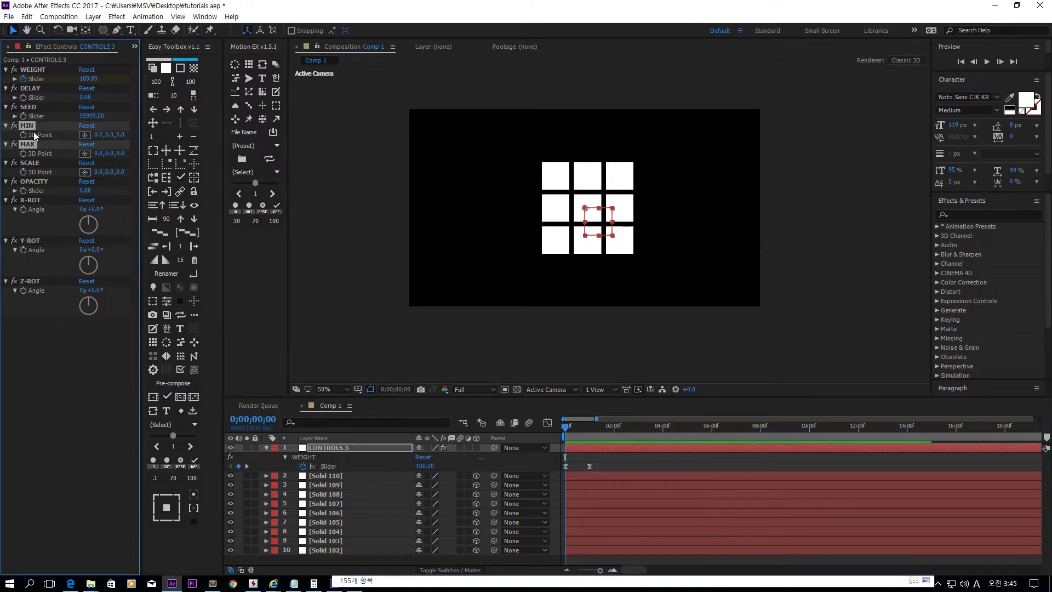
left_click(126, 135)
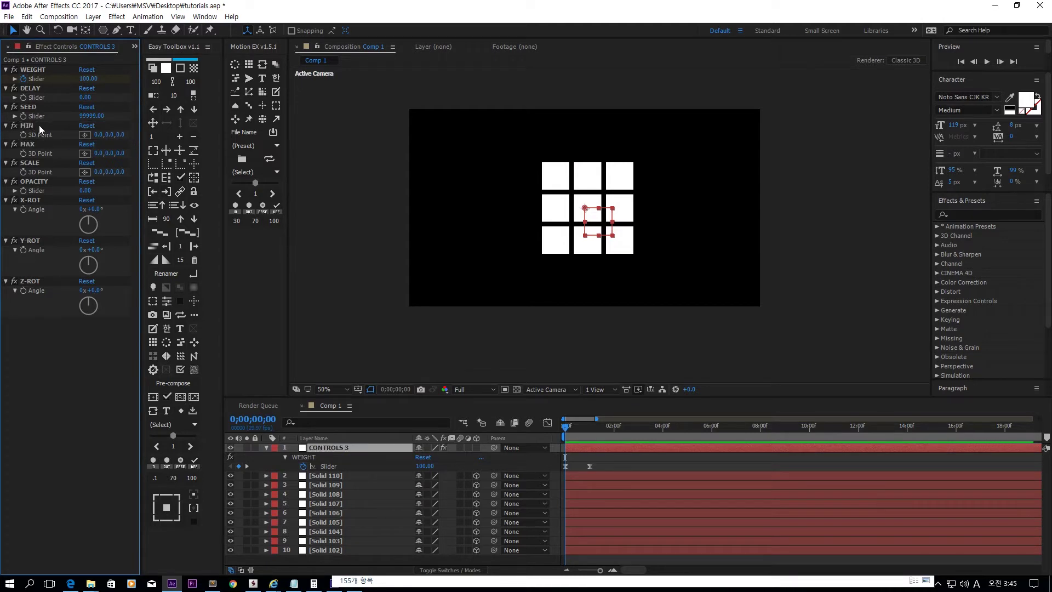
left_click(60, 127)
left_click(47, 148, "ctrl")
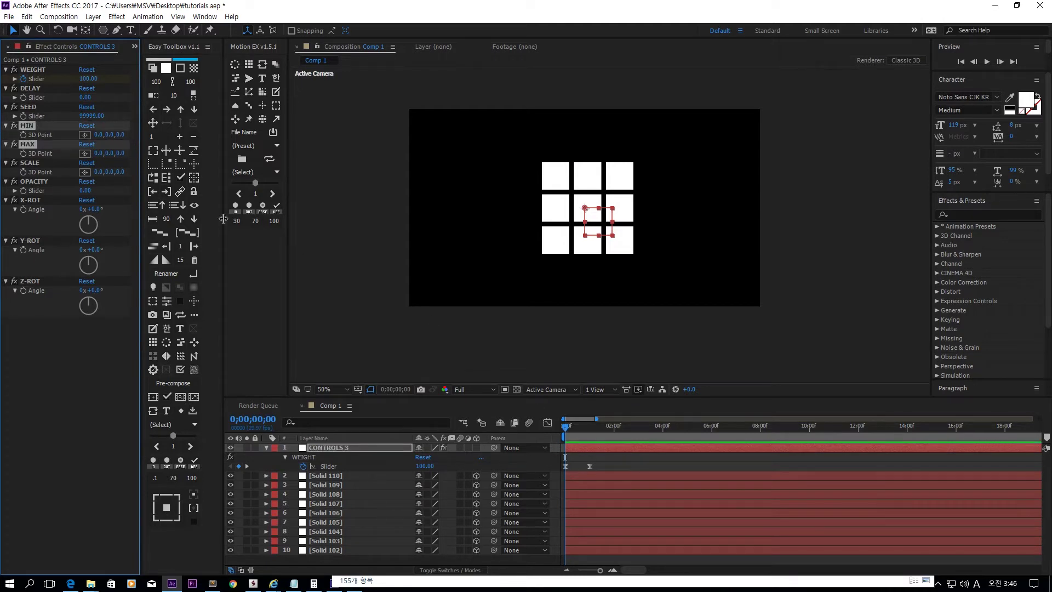
left_click(58, 135)
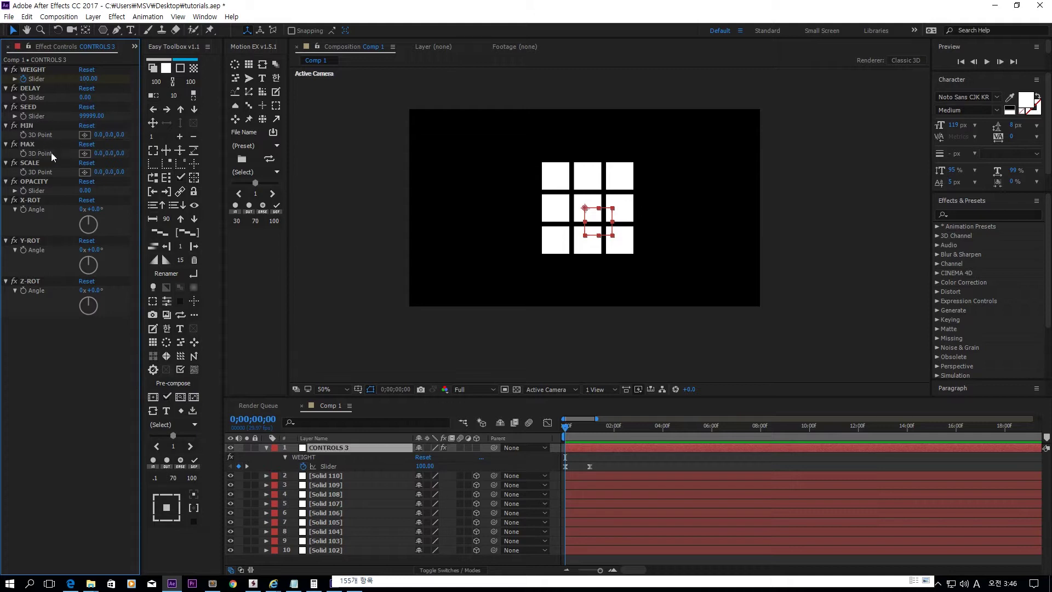
- Try strongly negative Z values for the MAX point of CONTROLS 3, and undo them
left_click_drag(117, 157, 10, 171)
left_click_drag(114, 160, 449, 180)
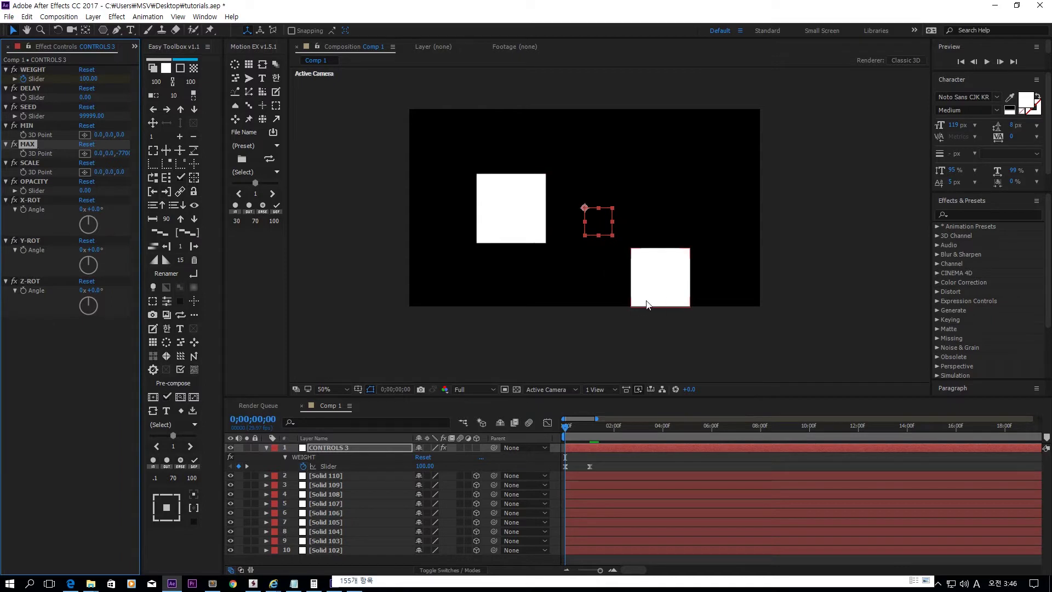
key("ctrl+z")
key("ctrl+z")
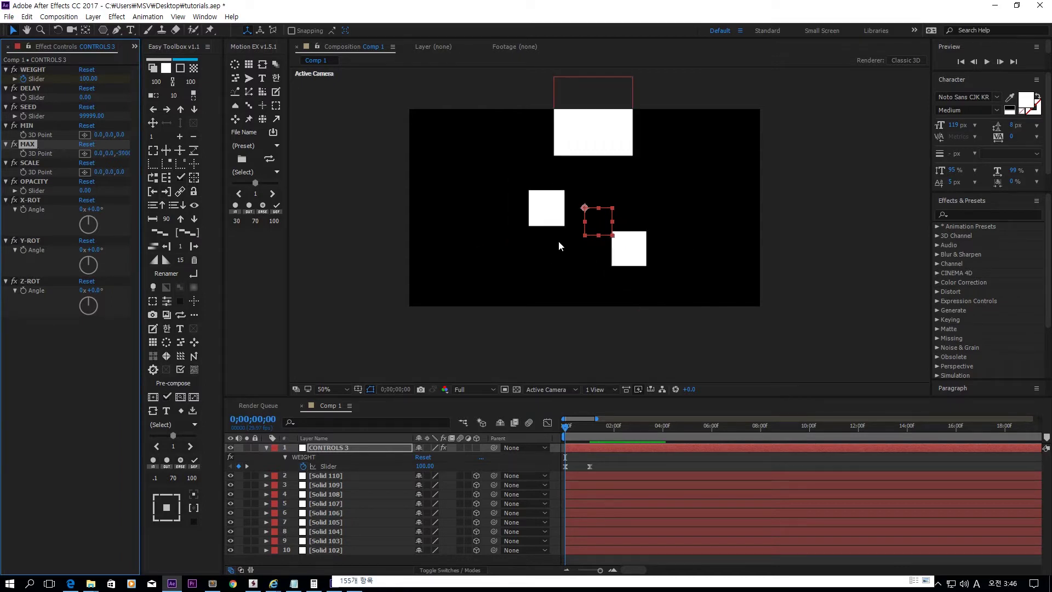
key("ctrl+z")
key("ctrl+z")
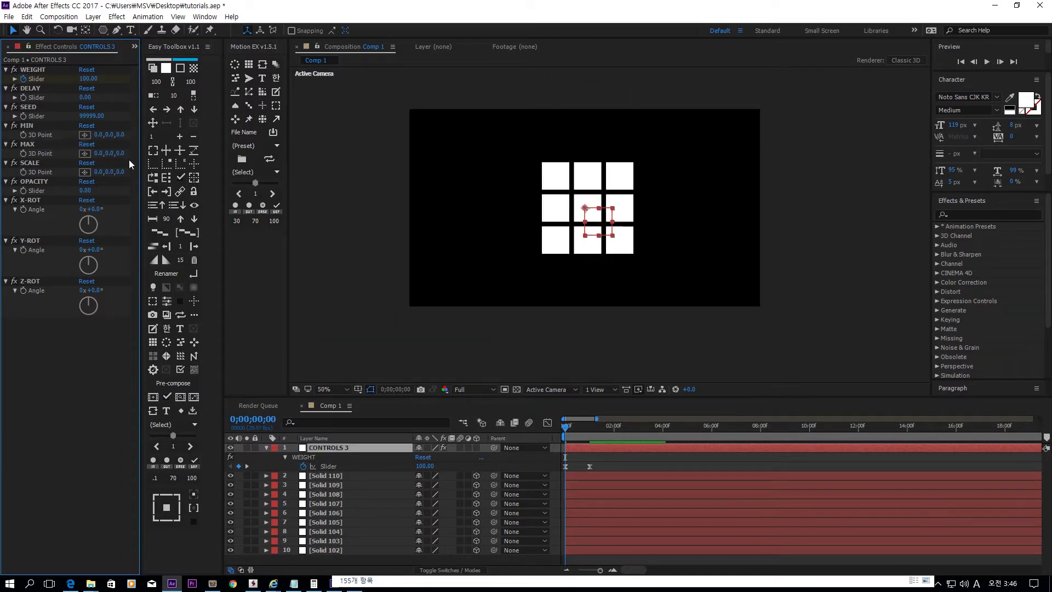
- Set the Z value of MIN to about -1660 and of MAX to about -4190, and scrub to 0;00;00;19
left_click_drag(117, 156, 18, 172)
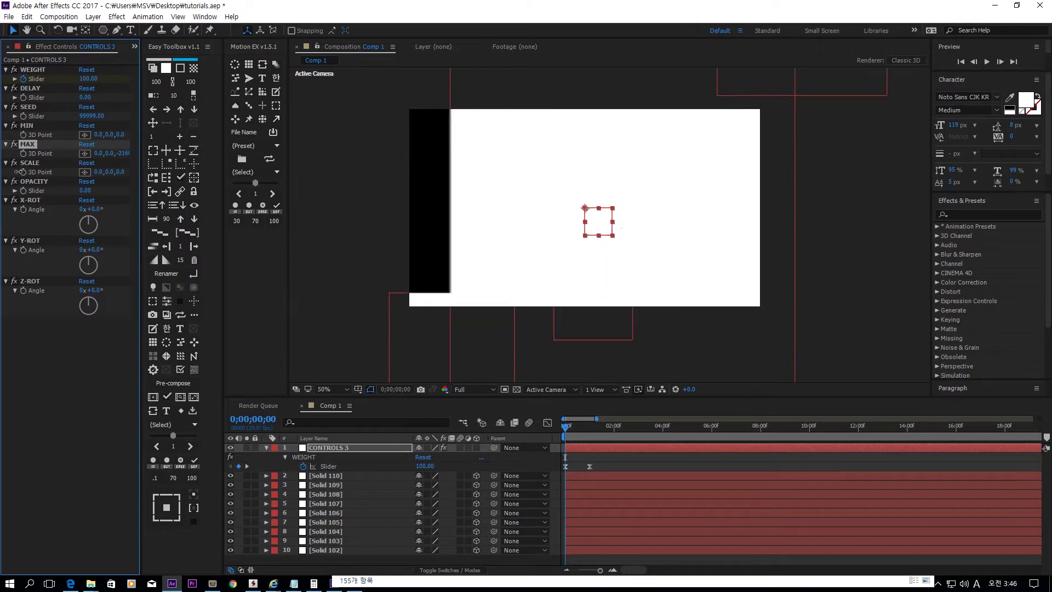
left_click_drag(119, 134, 40, 144)
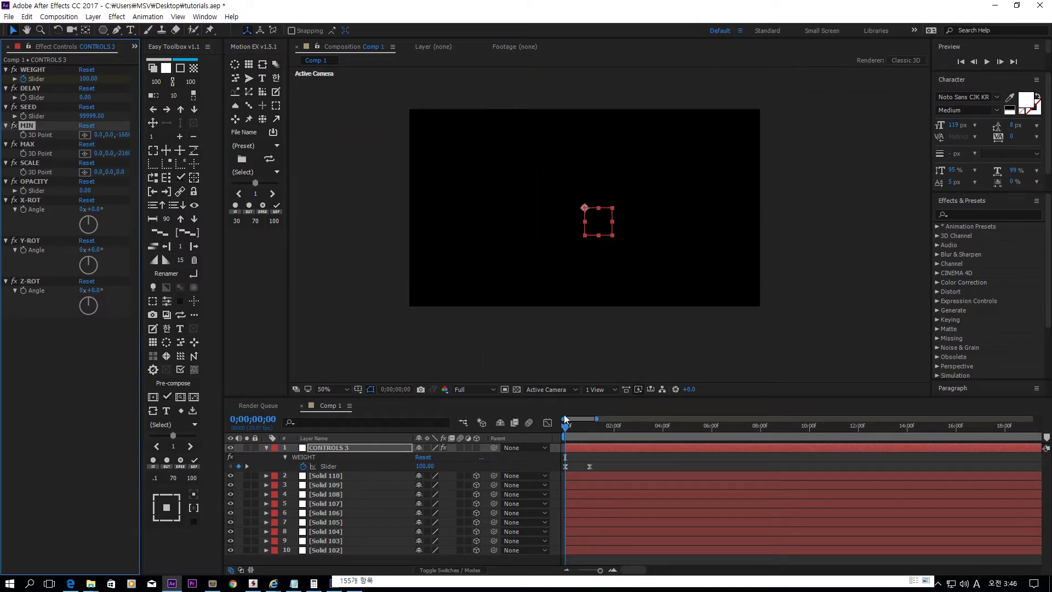
mouse_move(566, 428)
left_mouse_down()
mouse_move(591, 429)
mouse_move(566, 431)
left_mouse_up()
left_click_drag(123, 158, 12, 160)
left_click(567, 427)
left_click_drag(572, 427, 583, 431)
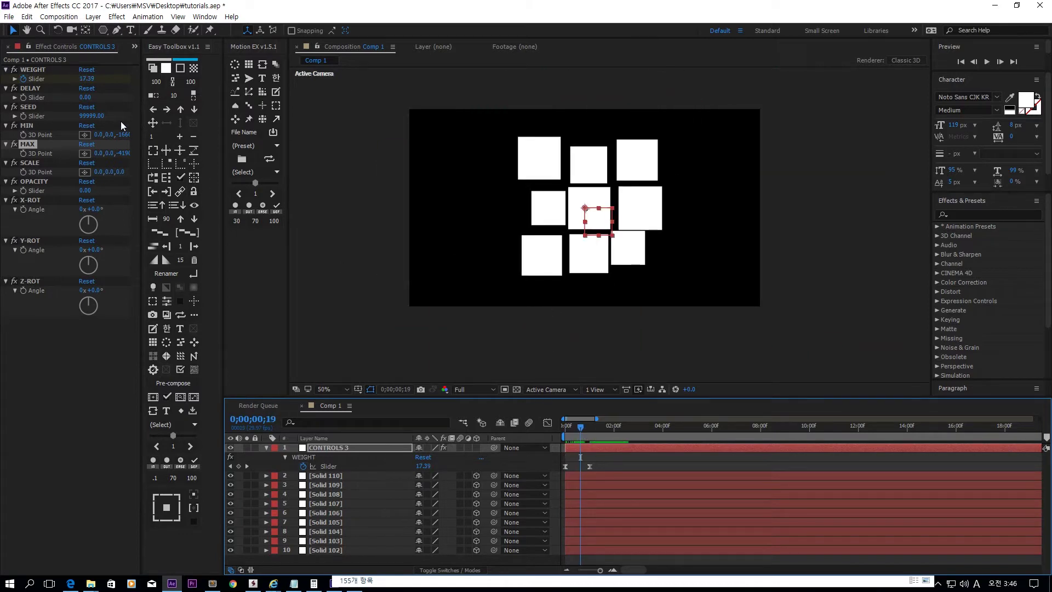
- Try smaller DELAY values on CONTROLS 3, starting with 3
left_click(86, 97)
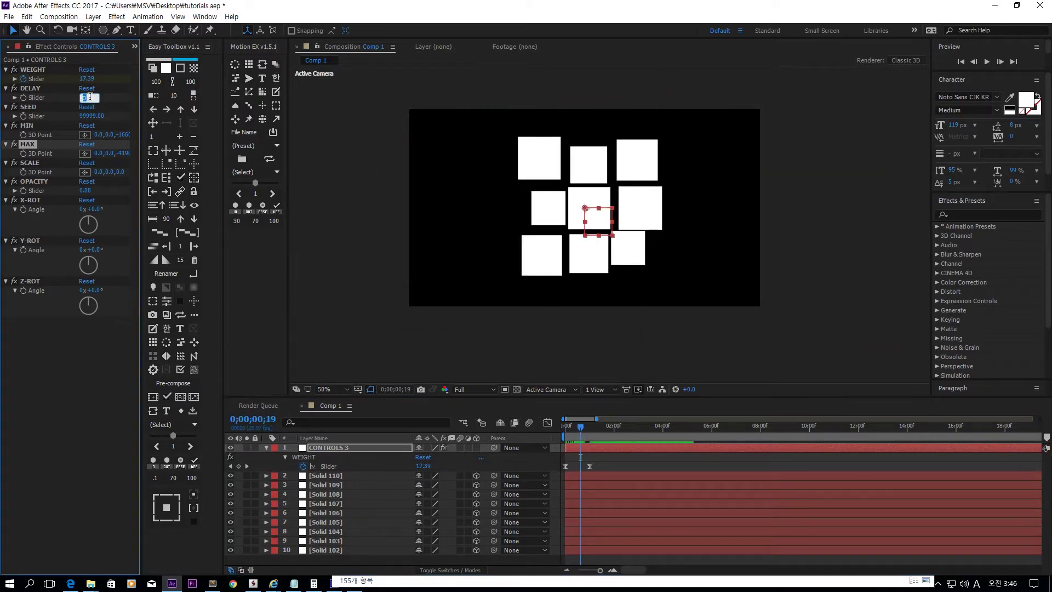
type("3")
key("Return")
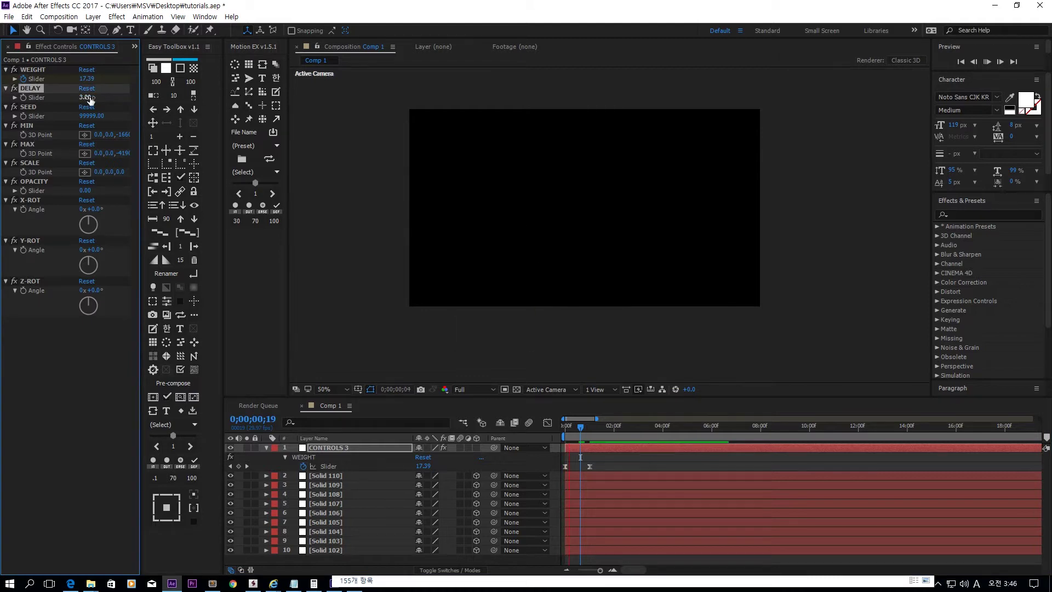
left_click(88, 97)
type("8")
key("Return")
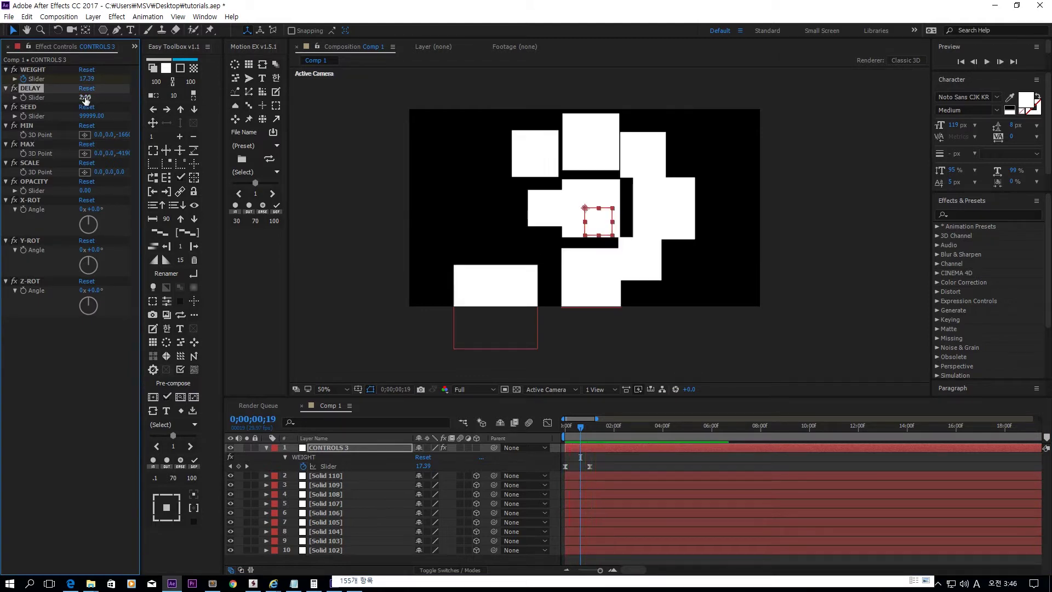
- Set the DELAY of CONTROLS 3 to 10, preview the staggered animation and scrub to 0;00;00;28
left_click(87, 97)
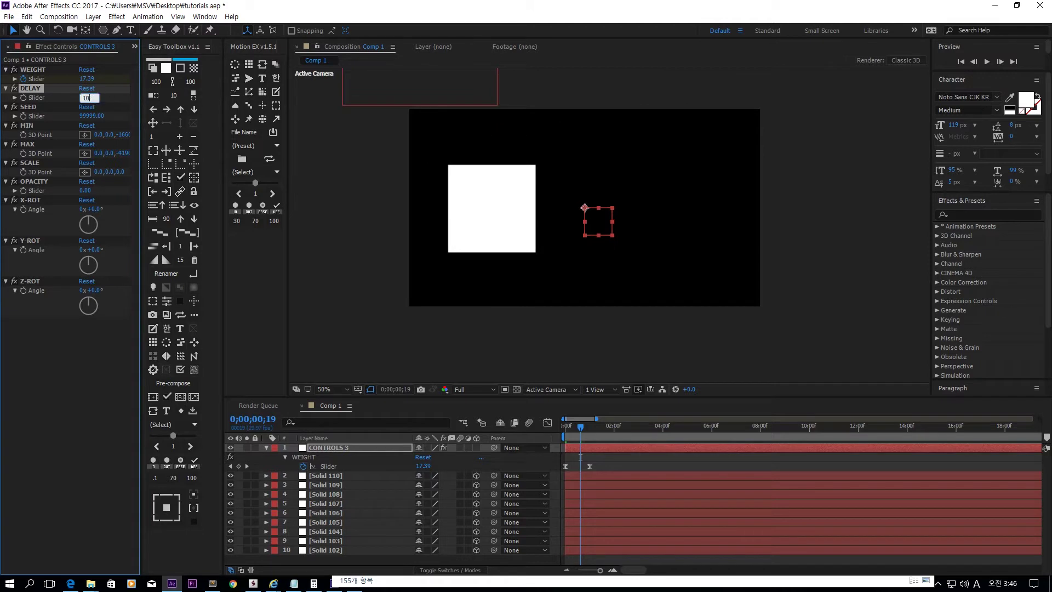
type("10")
key("Return")
key("space")
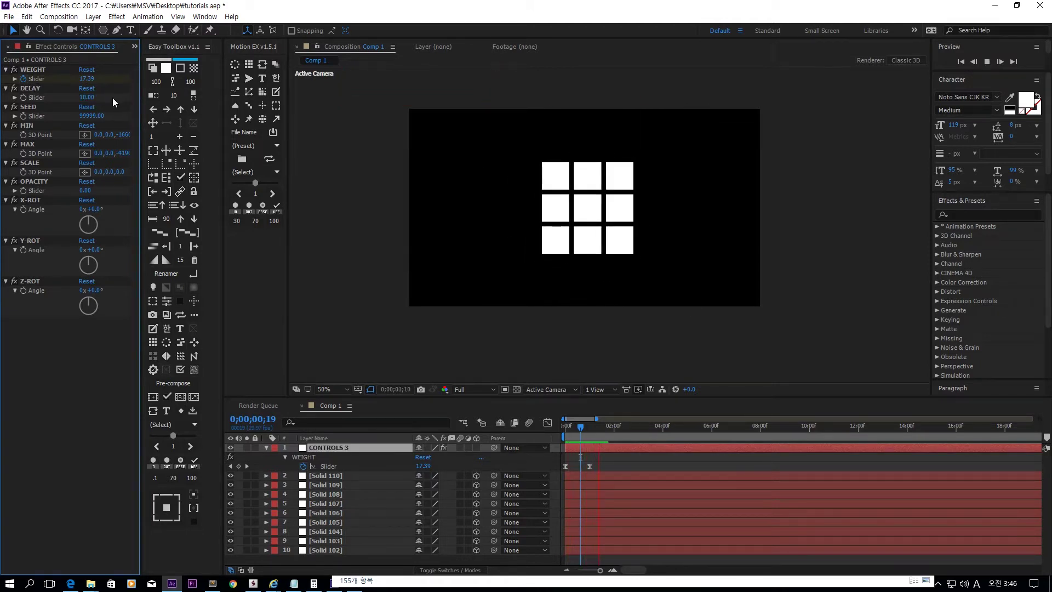
left_click_drag(573, 429, 588, 429)
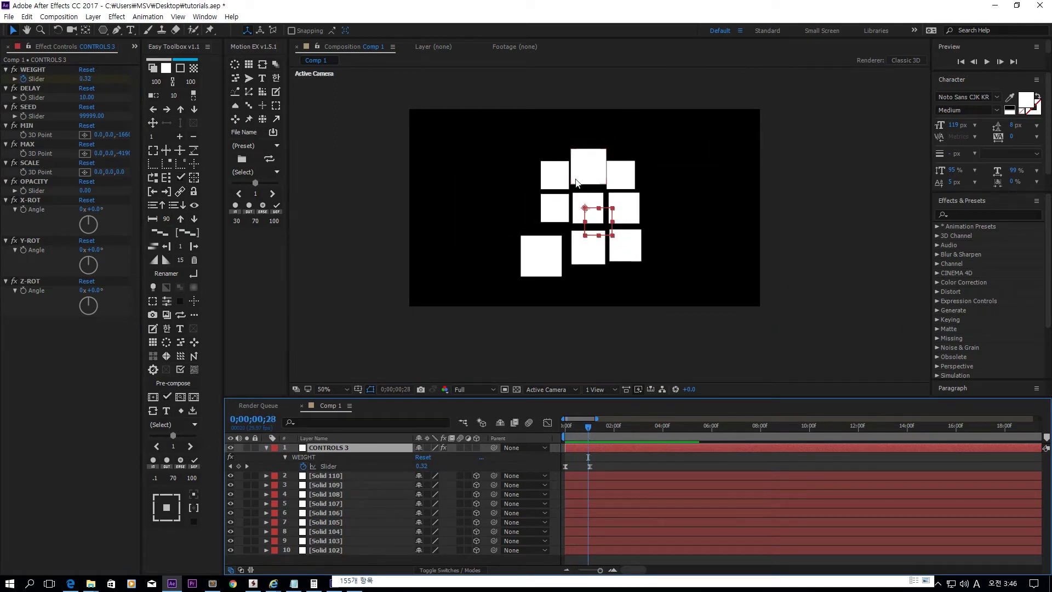
- Set the SEED of CONTROLS 3 to 99972 and scrub between 0;00;01;07 and 0;00;00;20 to check the reshuffled order
left_click(89, 117)
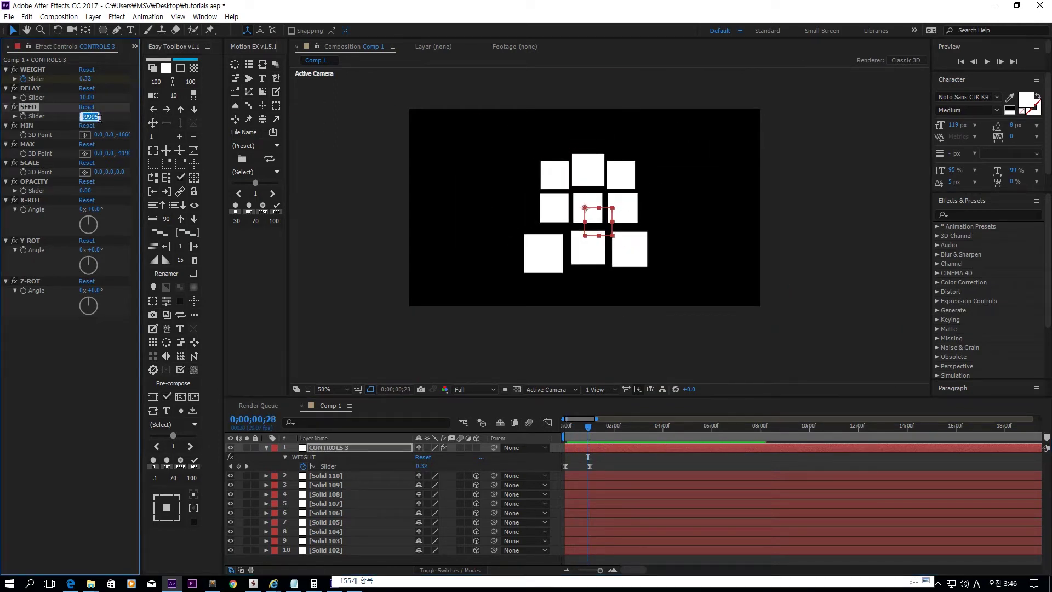
left_click_drag(580, 426, 589, 428)
left_click(89, 116)
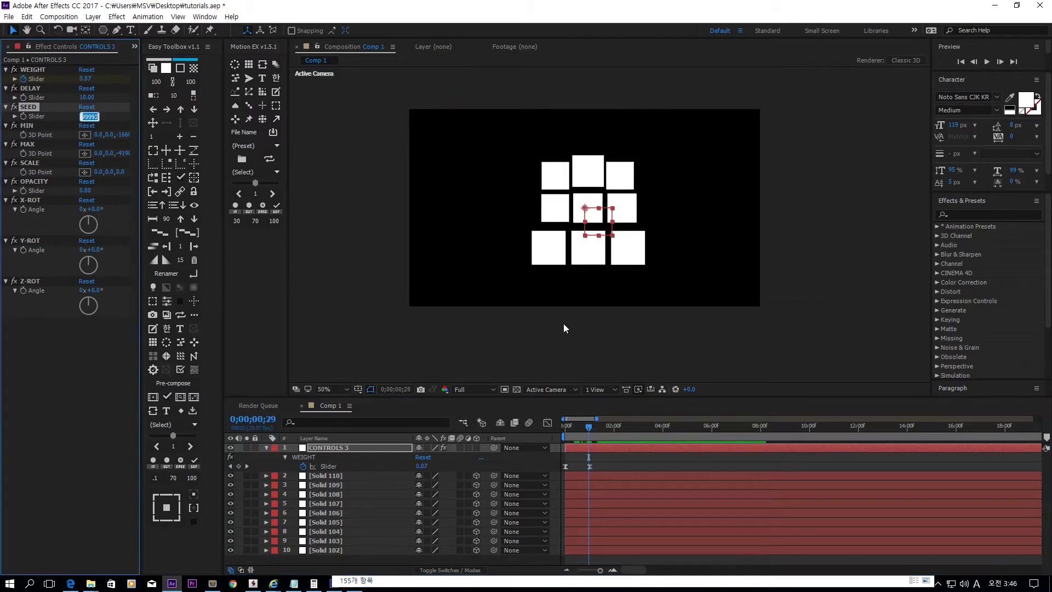
key("Down")
key("Down")
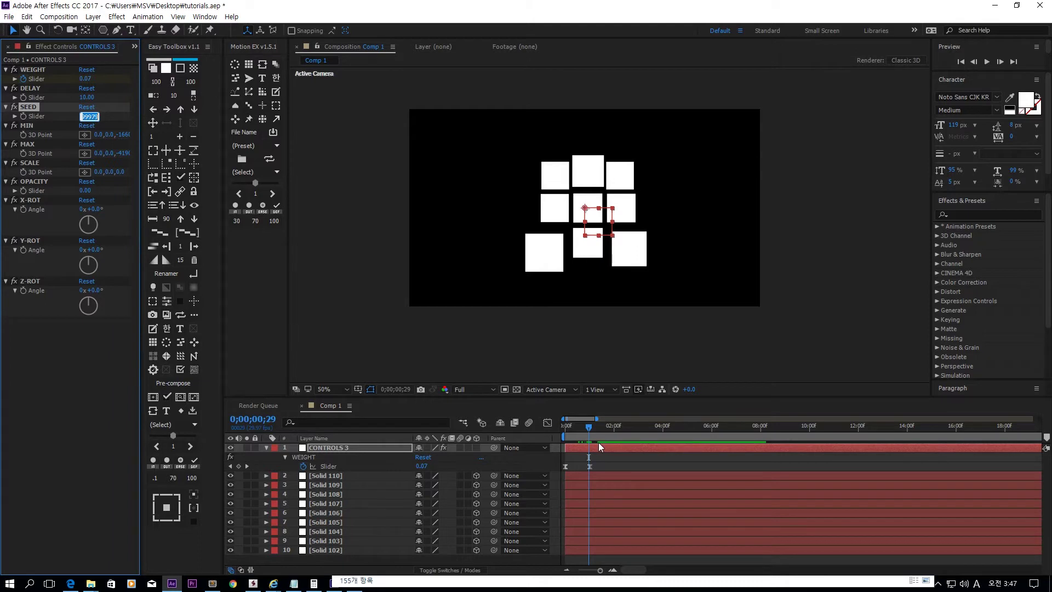
key("Down")
key("Down")
key("Down")
mouse_move(585, 430)
left_mouse_down()
mouse_move(554, 436)
mouse_move(593, 429)
left_mouse_up()
left_click(89, 116)
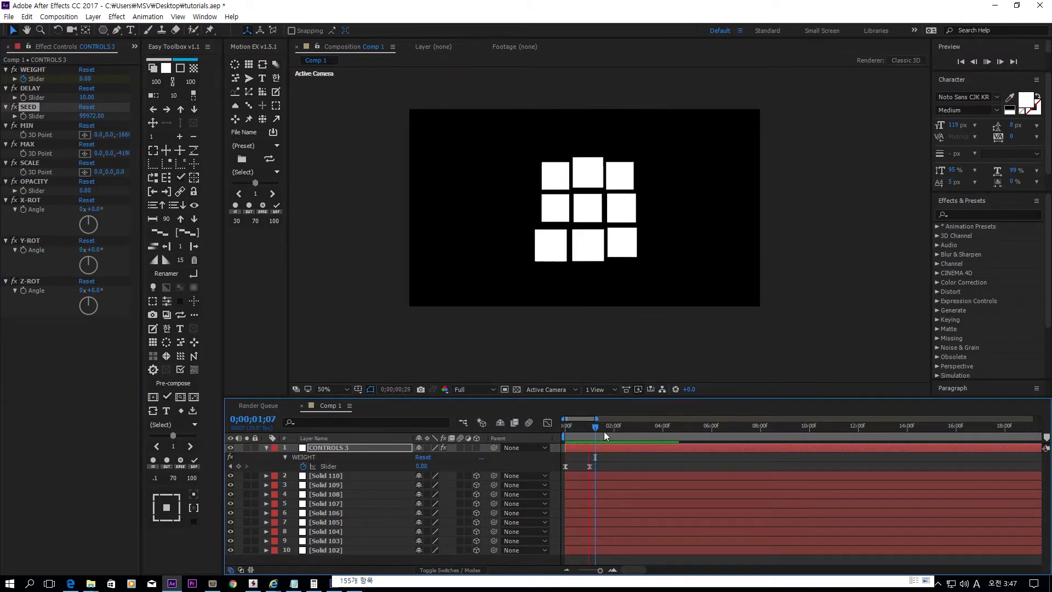
mouse_move(596, 430)
left_mouse_down()
mouse_move(568, 430)
mouse_move(593, 432)
left_mouse_up()
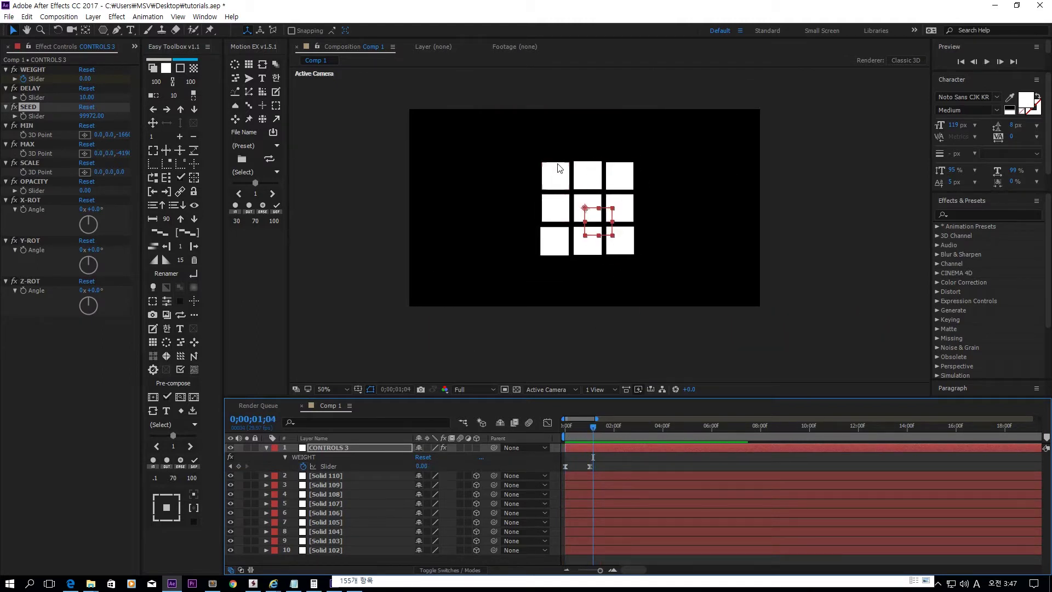
mouse_move(589, 421)
left_mouse_down()
mouse_move(567, 431)
mouse_move(580, 432)
left_mouse_up()
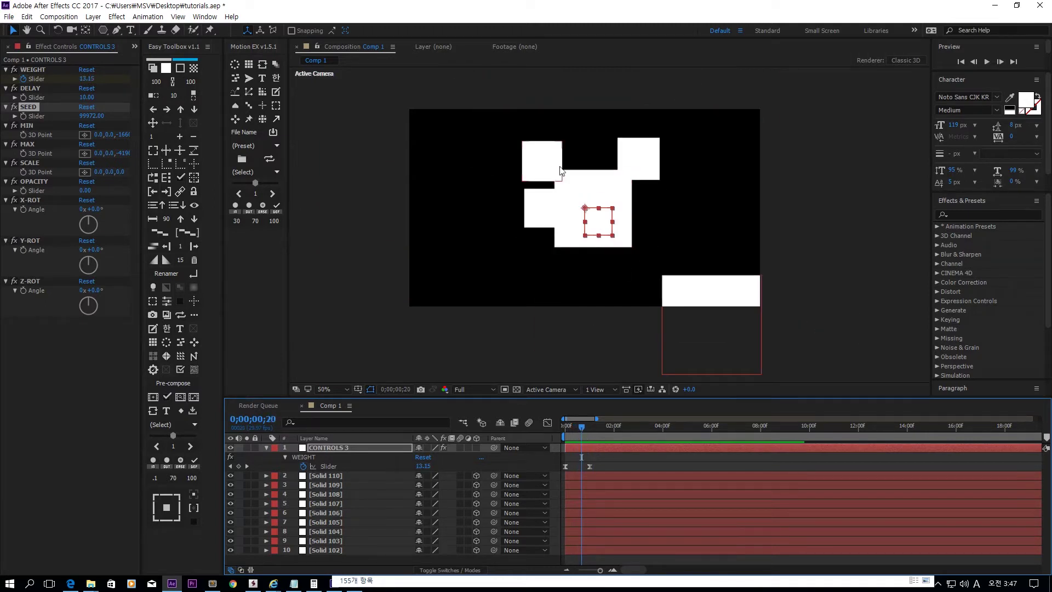
- Set the Z value of MIN to about -3520 and scrub to 0;00;01;23 to check the solids' arrival
left_click(84, 135)
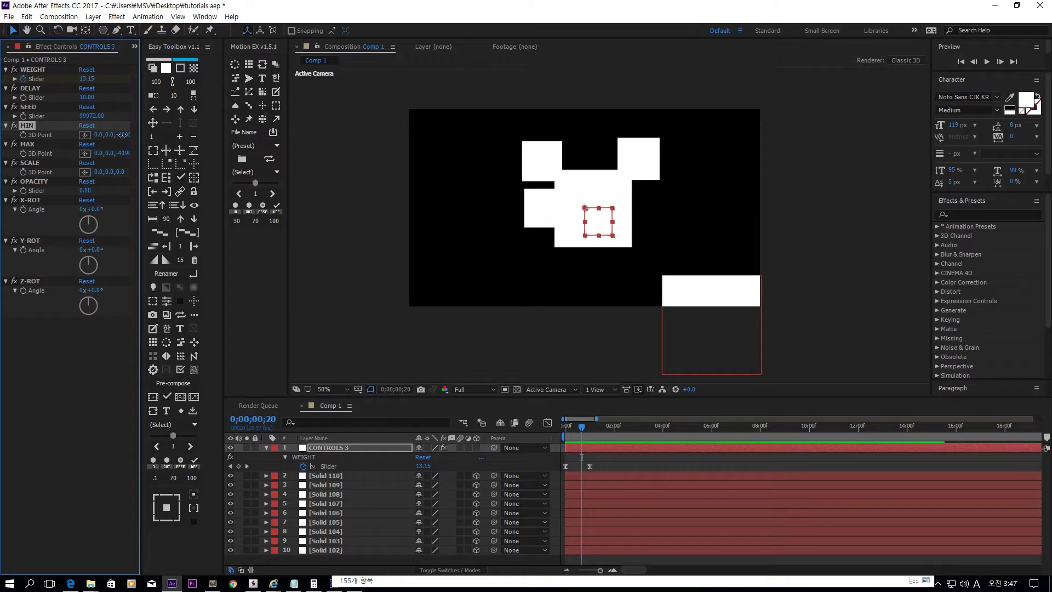
left_click_drag(122, 134, 99, 134)
left_click_drag(582, 428, 608, 430)
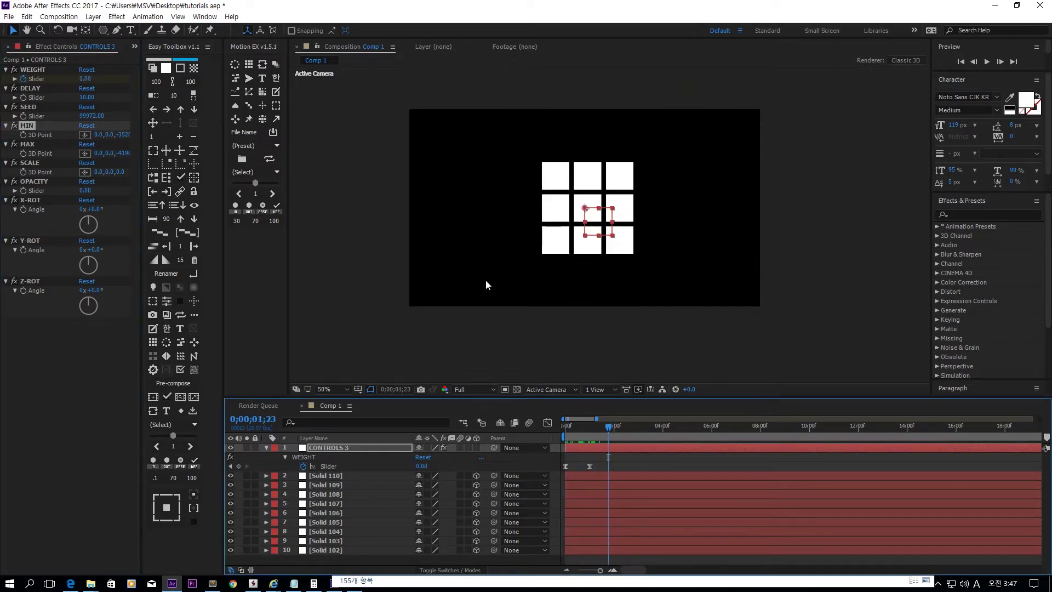
- Open the Tracer tool of Motion EX and place its window beside the composition
left_click(486, 281)
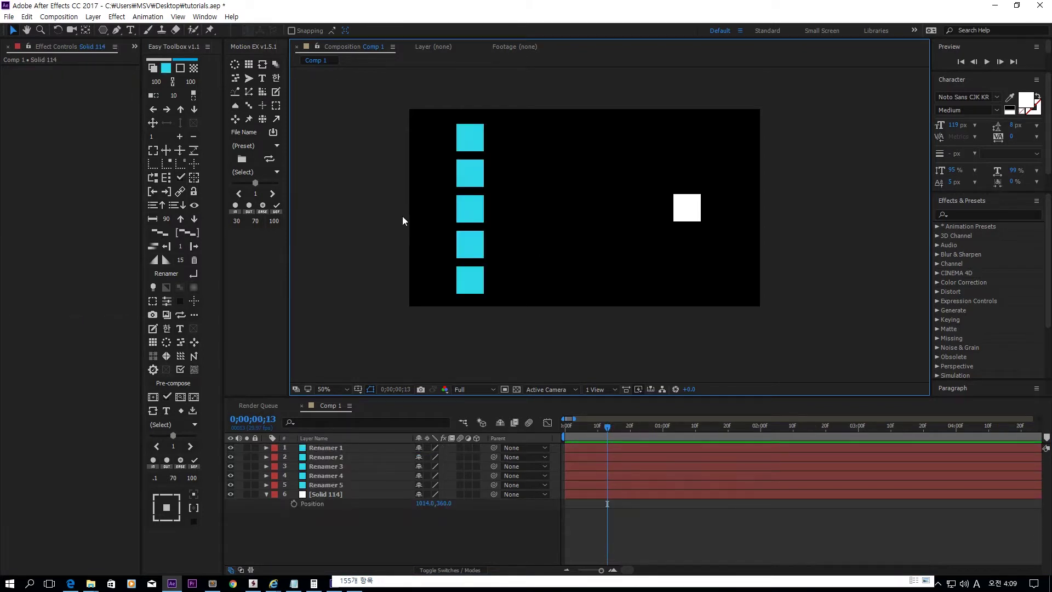
left_click(251, 81)
left_click_drag(535, 258, 338, 229)
left_click(690, 214)
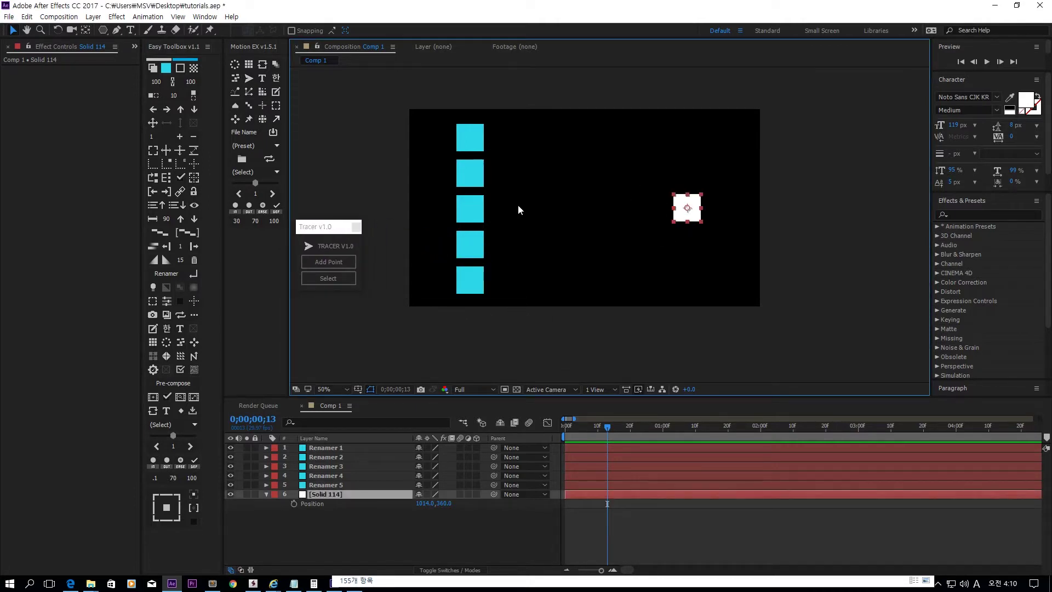
left_click(587, 186)
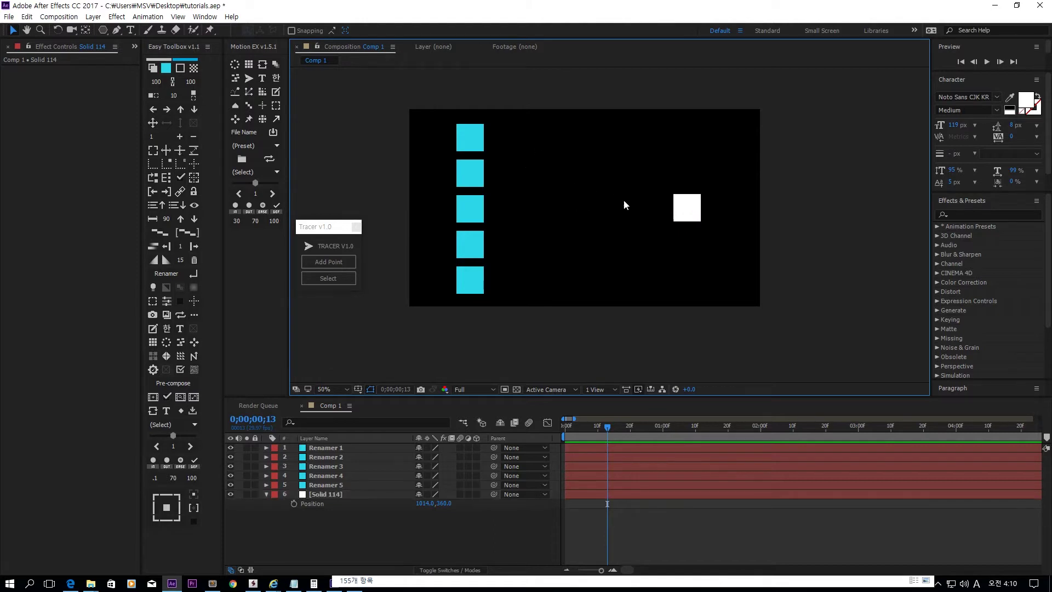
- Apply Tracer to the five Renamer squares with Solid 114 as the target layer and return to 0;00;00;00
left_click_drag(426, 96, 509, 320)
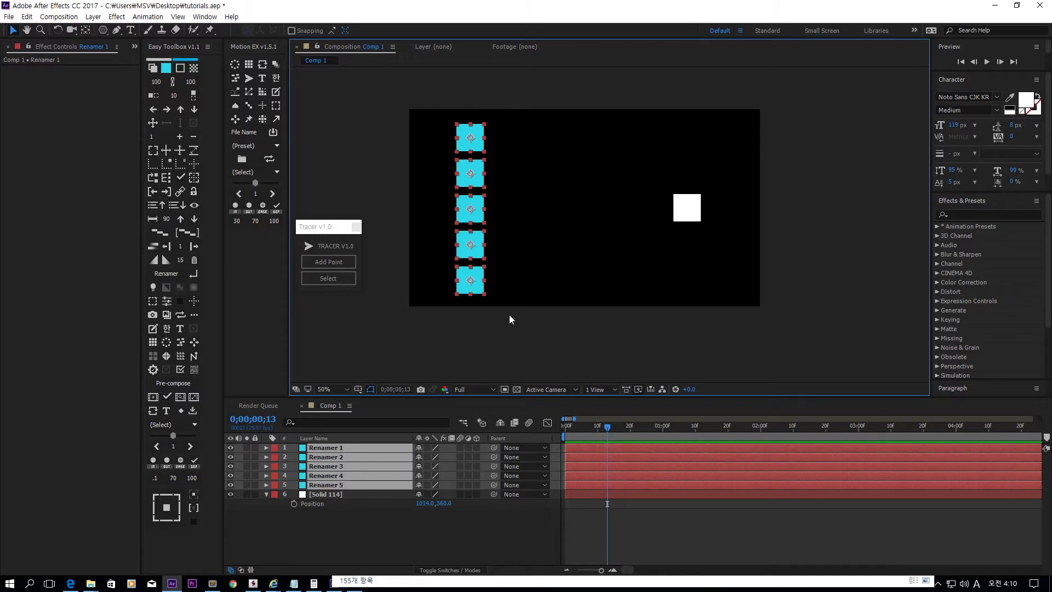
left_click(334, 278)
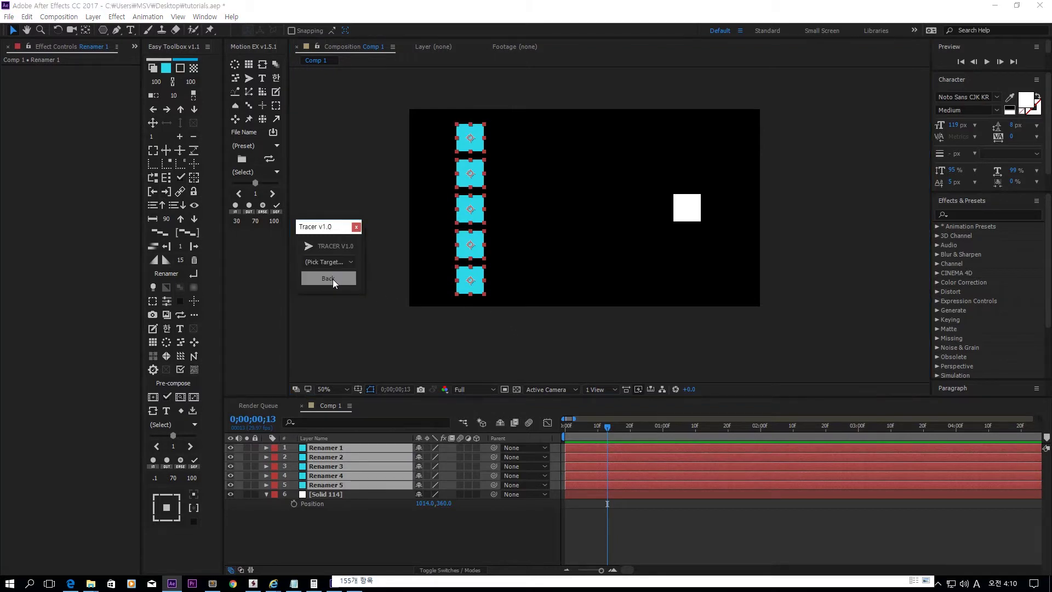
left_click(330, 264)
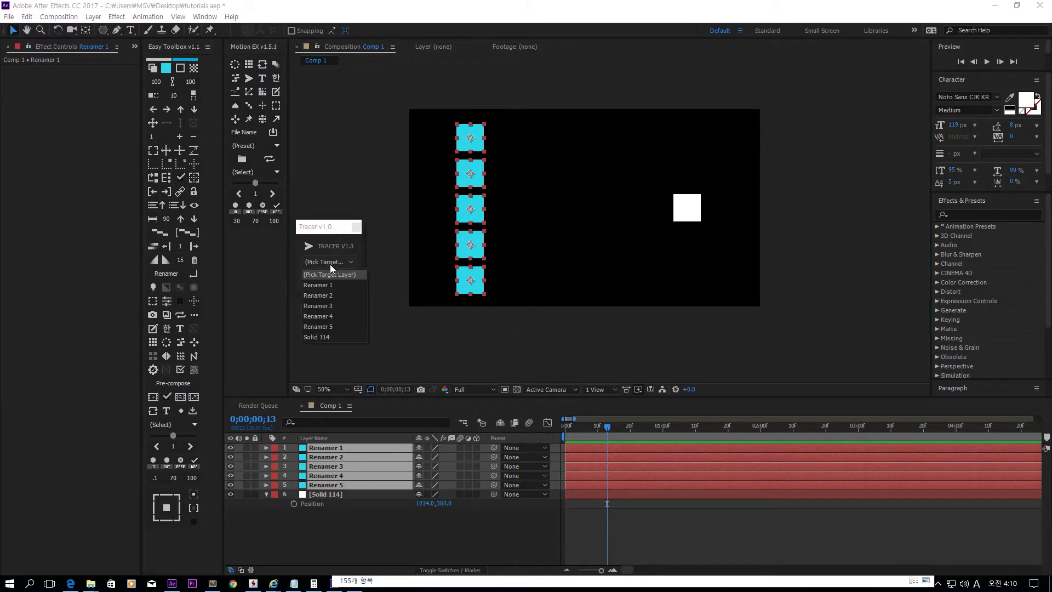
left_click(322, 338)
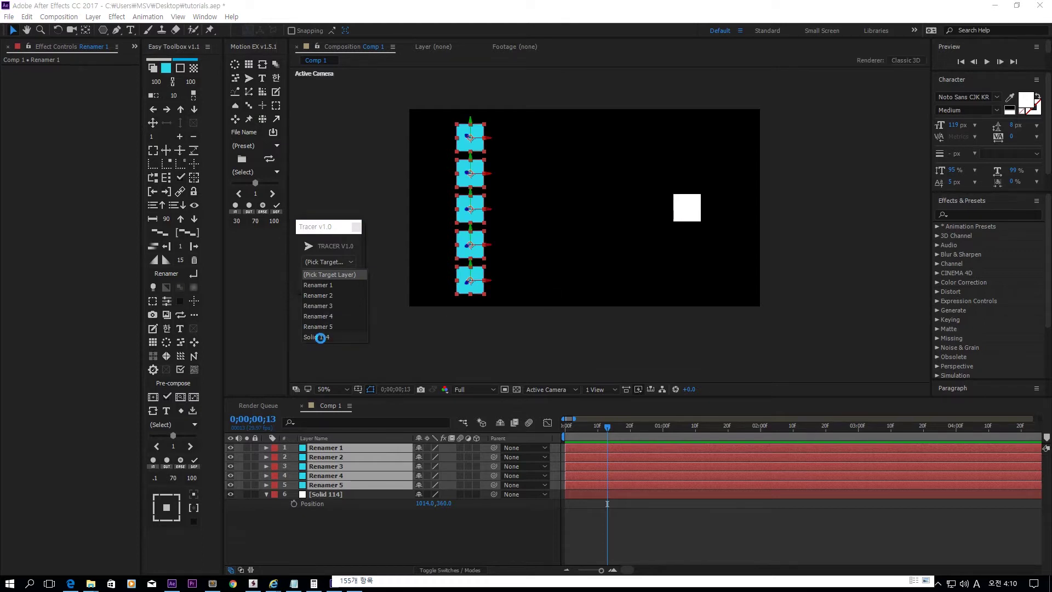
left_click_drag(608, 428, 554, 443)
- Separate the Position of [Controls] Solid 114 into X and Y dimensions
left_click(685, 217)
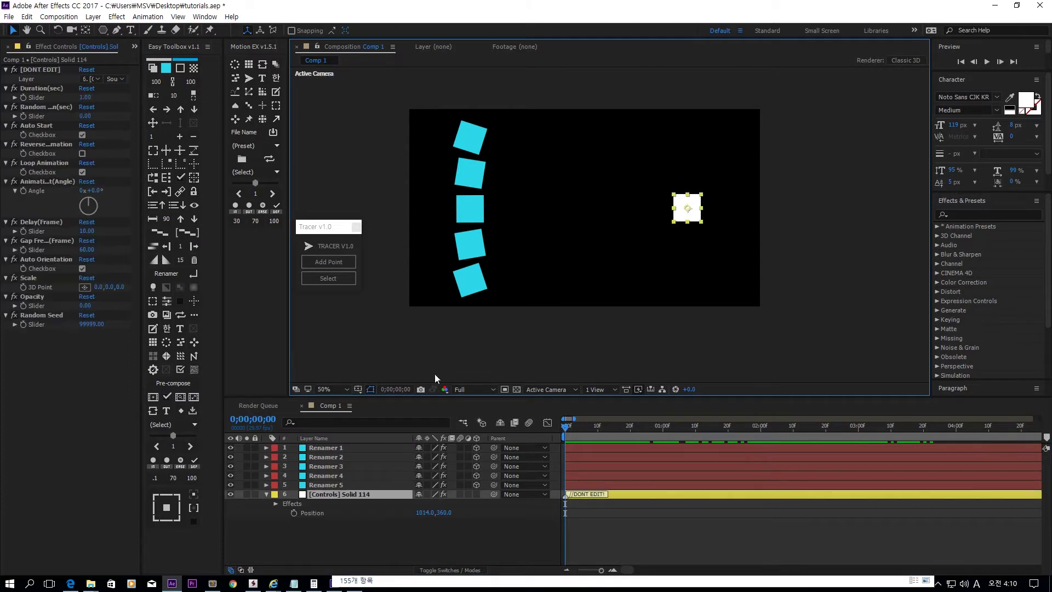
right_click(325, 514)
left_click(373, 425)
left_click(318, 528)
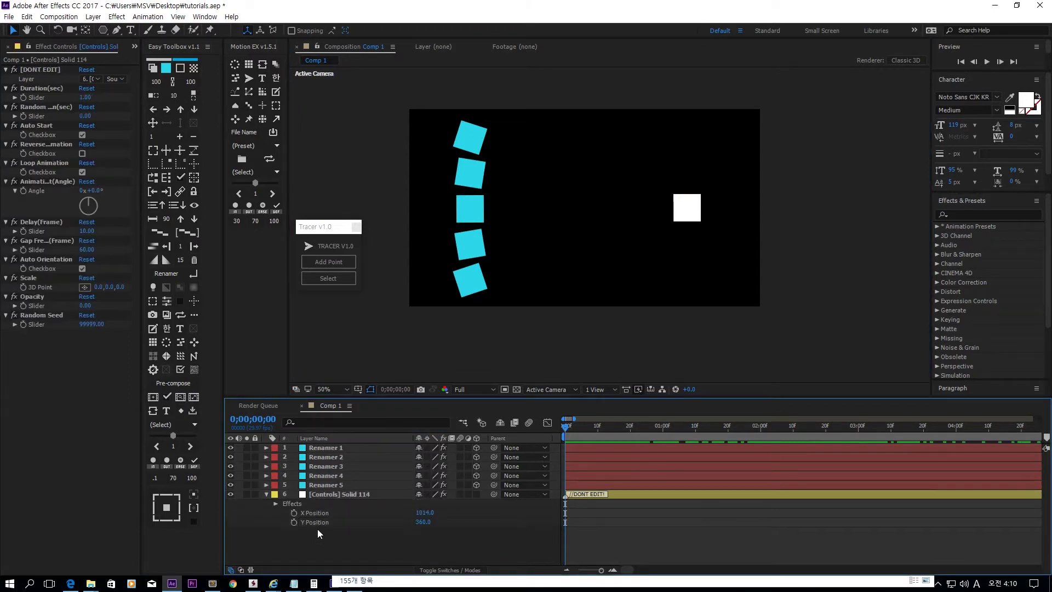
- Add the expression value + Math.sin(time*2*Math.PI)*250 to the Y Position of [Controls] Solid 114 and preview the motion
left_click(315, 522)
left_click(294, 522, "alt")
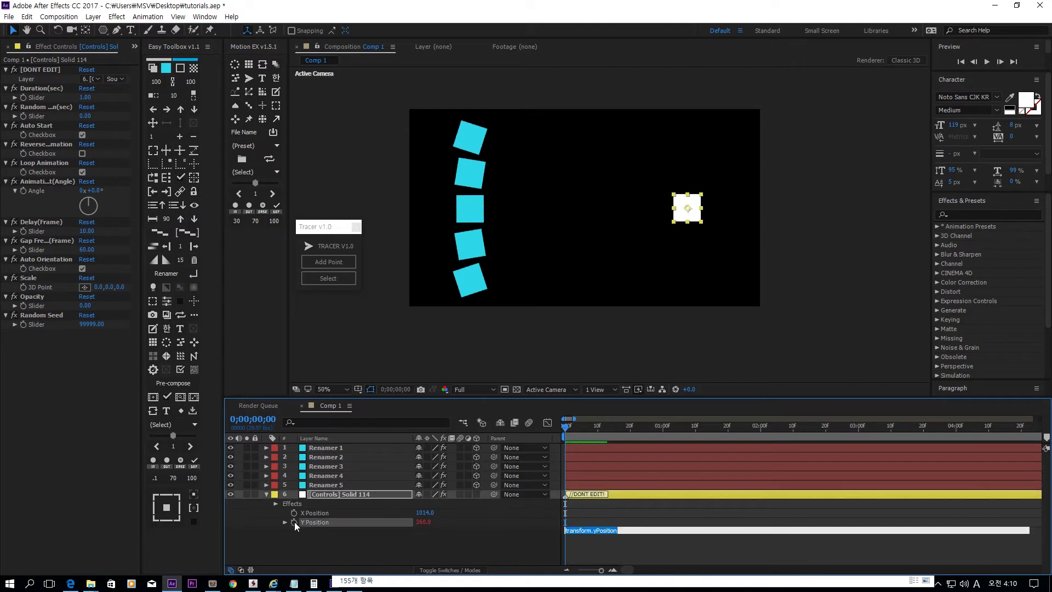
type("val")
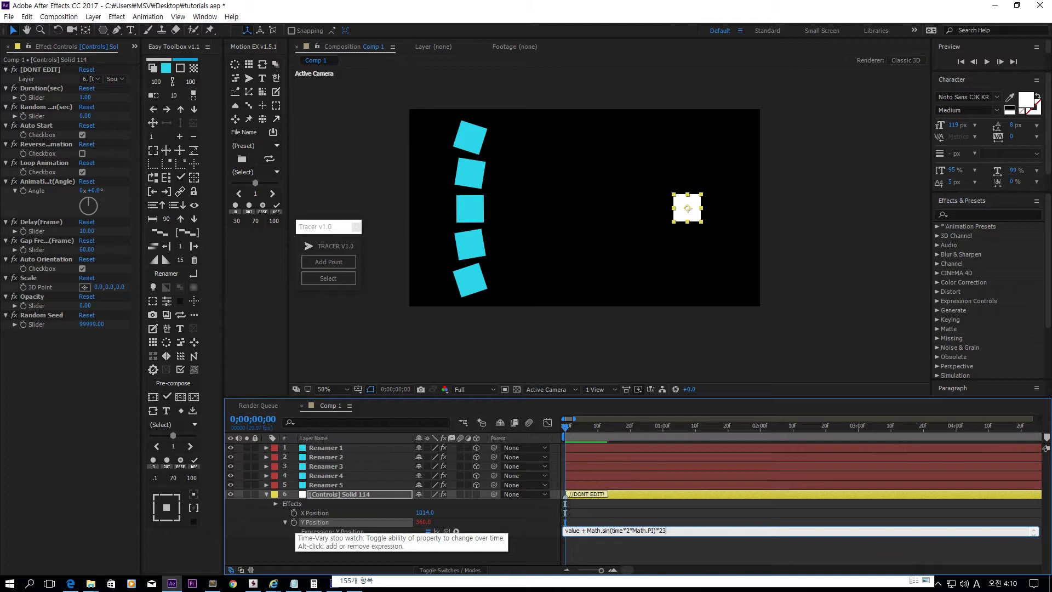
key("KP_Enter")
key("space")
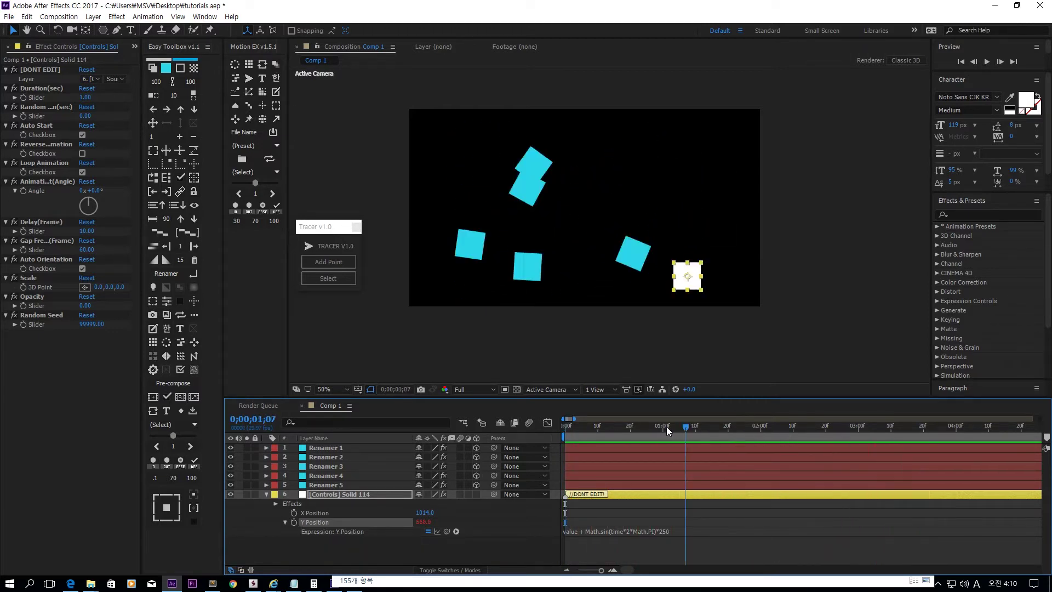
key("space")
left_click(396, 228)
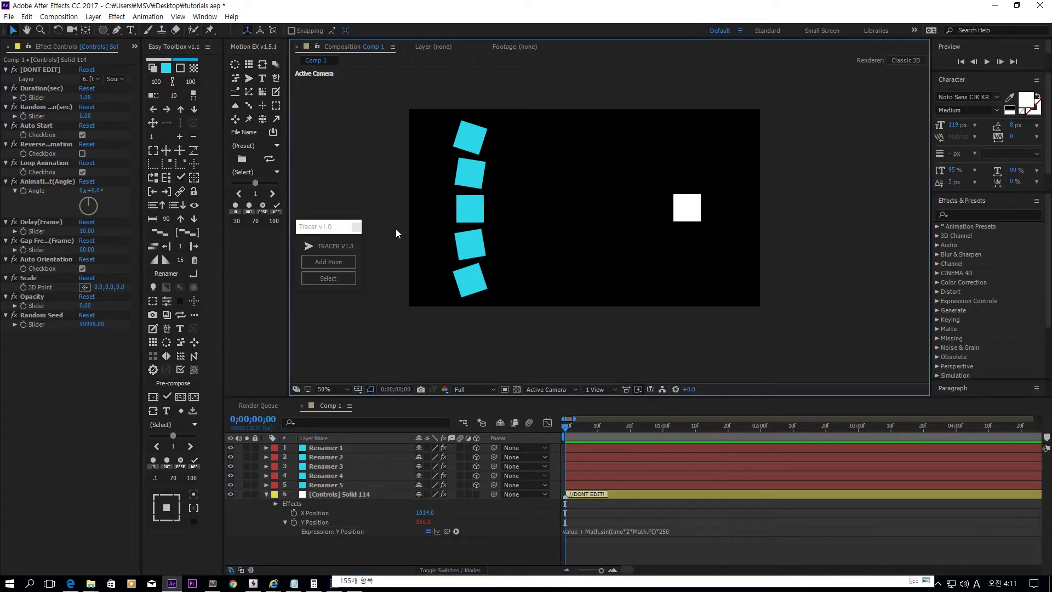
- Examine the Duration(sec) control of [Controls] Solid 114 and scrub to 0;00;01;00 to check the squares' travel
left_click(345, 495)
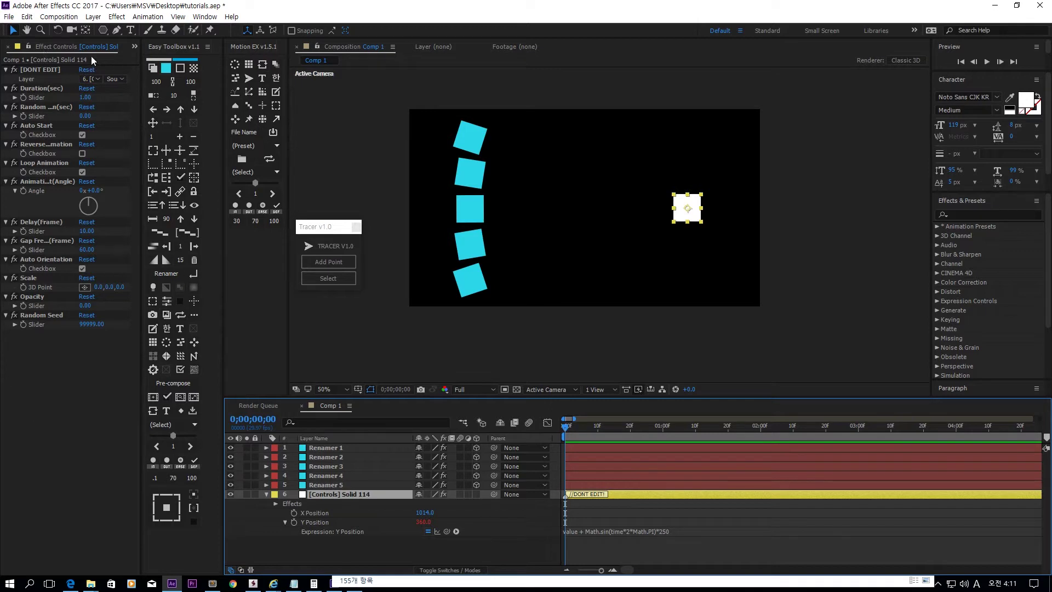
left_click(57, 87)
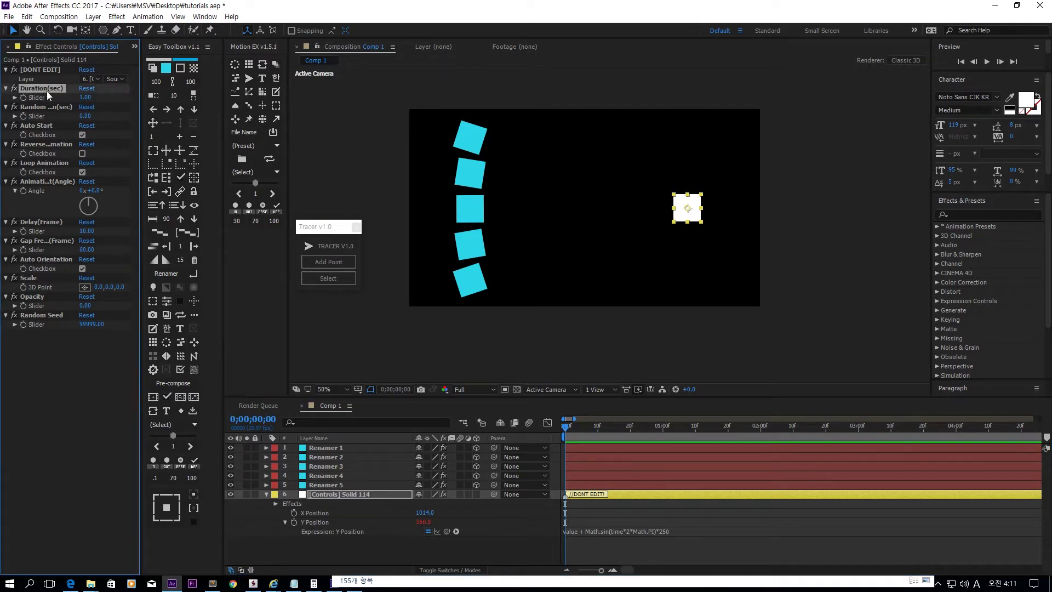
left_click_drag(512, 111, 418, 329)
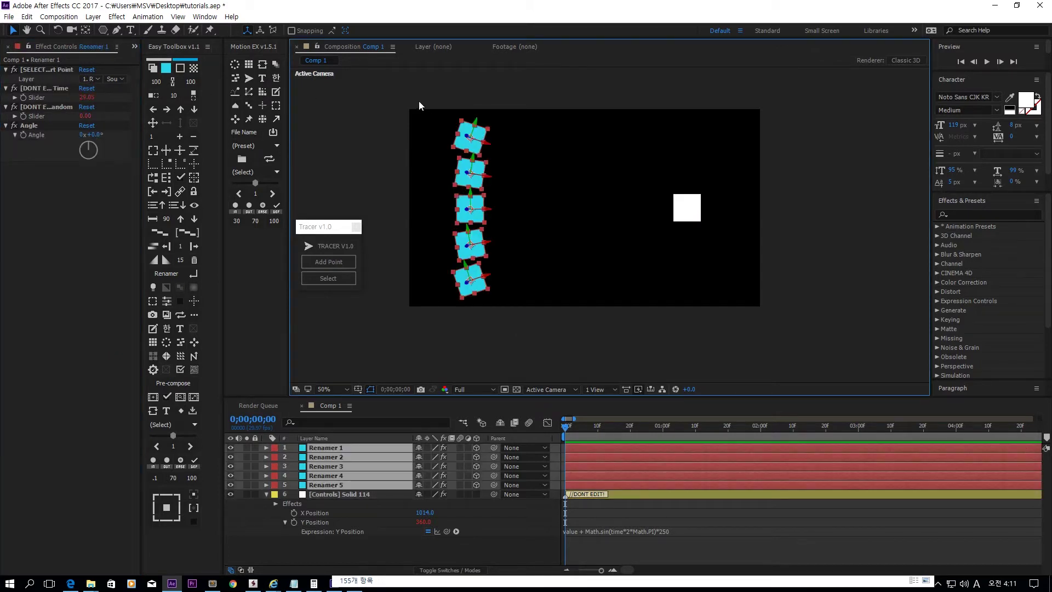
left_click(370, 493)
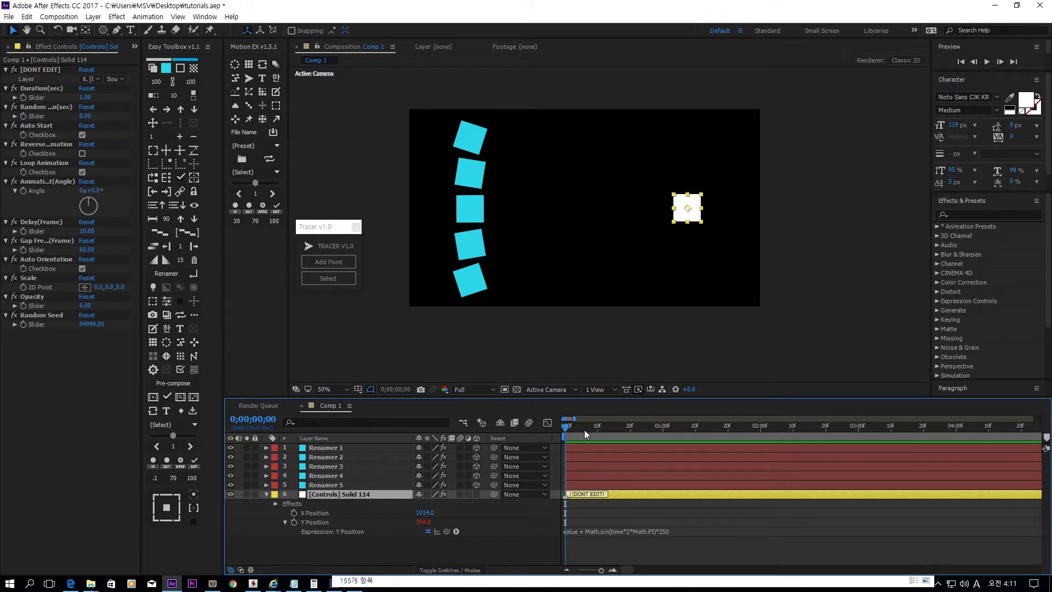
left_click_drag(616, 427, 663, 436)
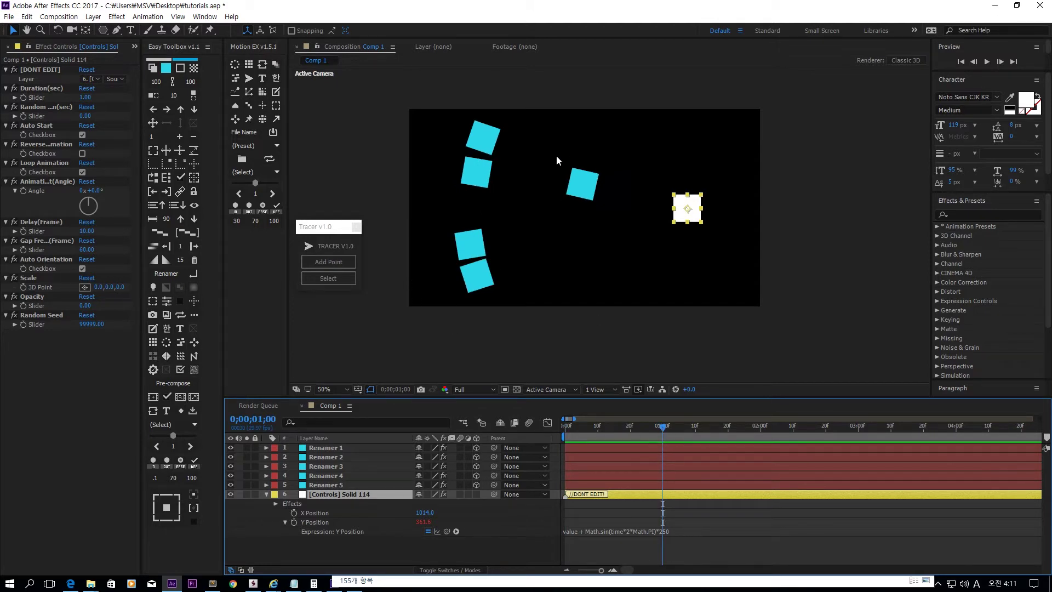
- Try a Gap (Frame) value of 0 on [Controls] Solid 114 at 0;00;01;00 and undo it
left_click(42, 222)
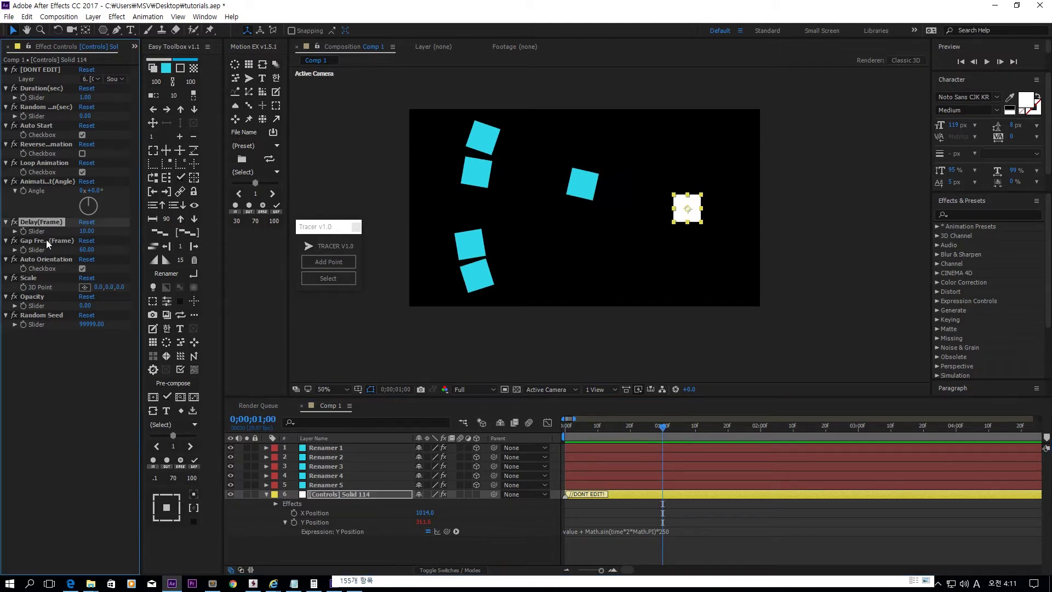
left_click(52, 241, "ctrl")
left_click(47, 207)
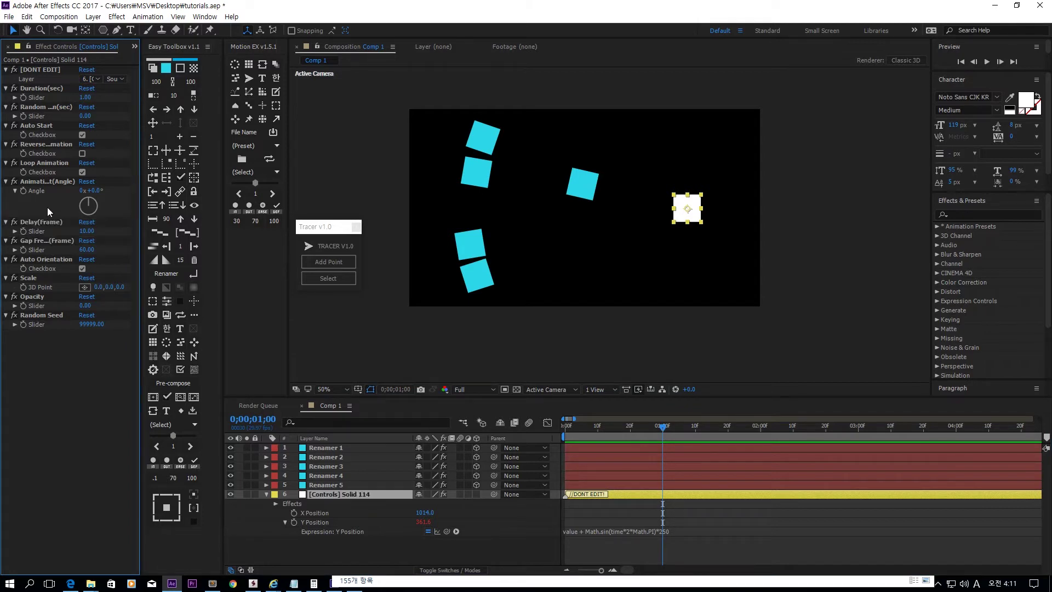
left_click(48, 242)
left_click(86, 250)
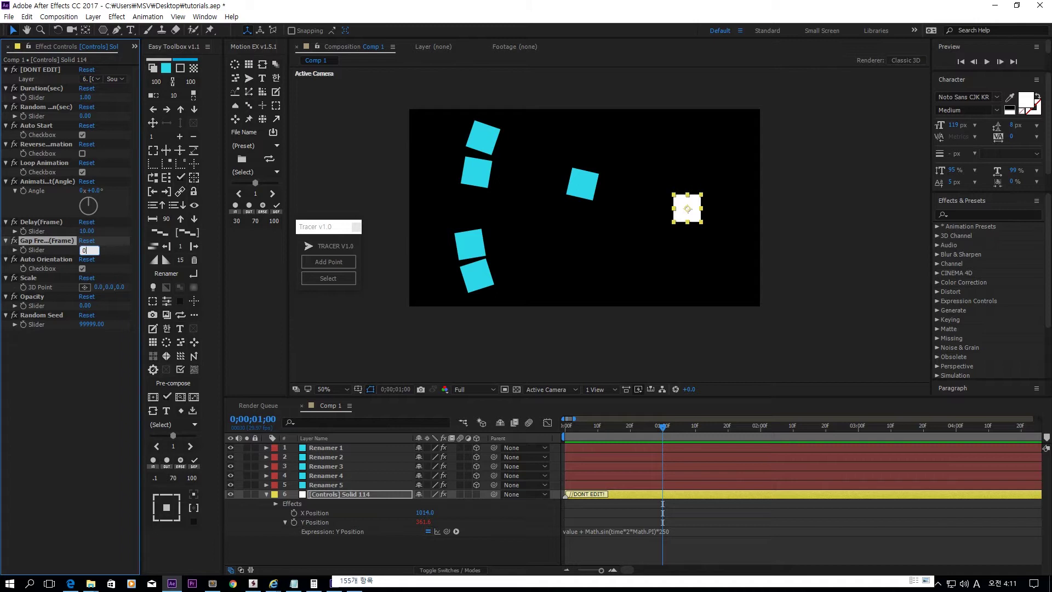
key("Return")
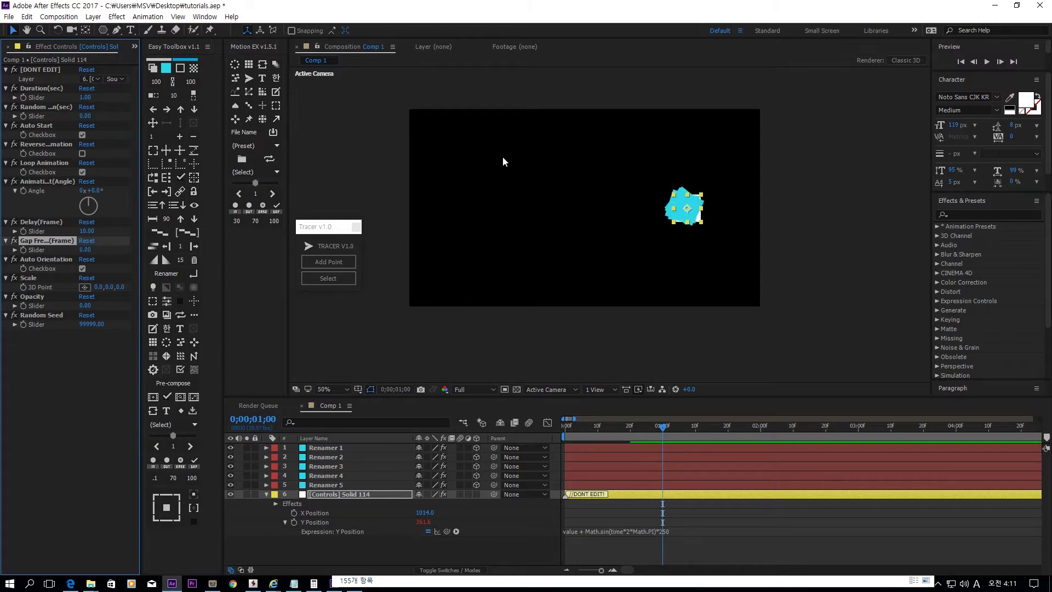
key("ctrl+z")
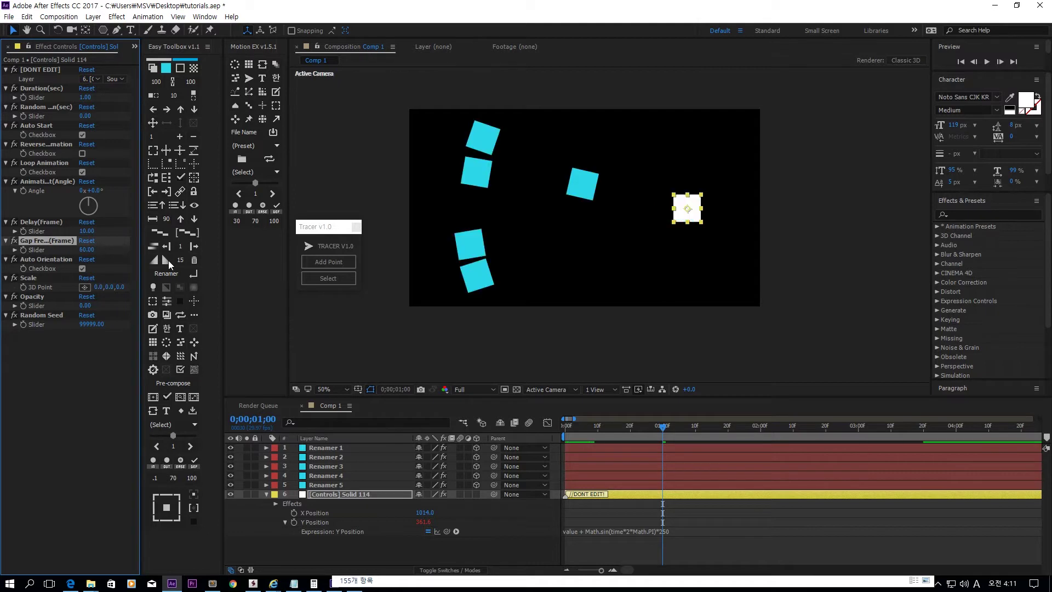
- Set the Gap (Frame) value to 0 near the start of the timeline and scrub to check the squares' motion
left_click(564, 427)
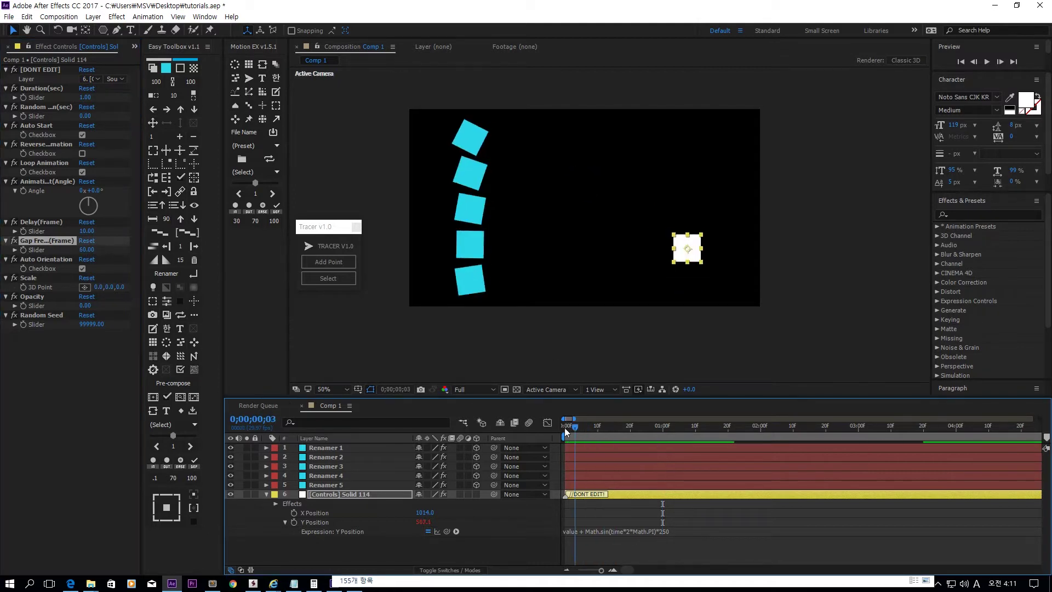
left_click_drag(564, 428, 574, 427)
left_click(93, 249)
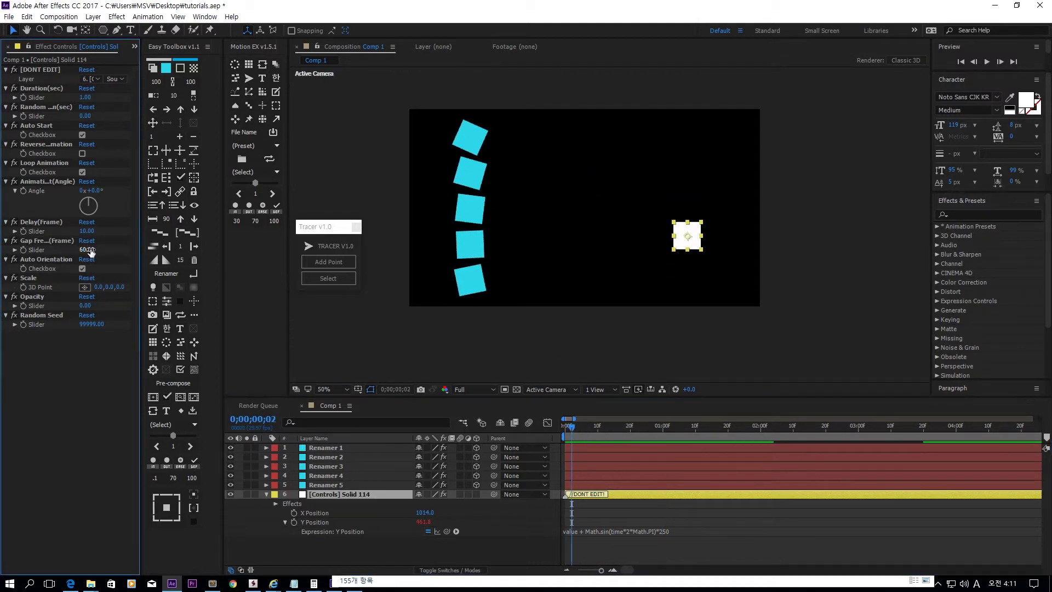
type("0")
key("Return")
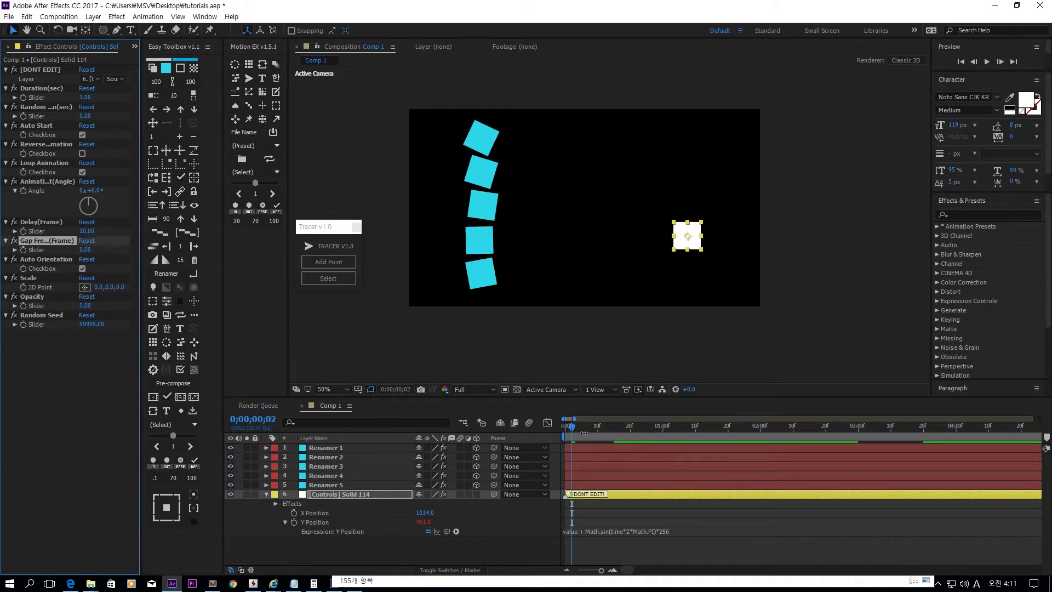
left_click_drag(584, 432, 553, 449)
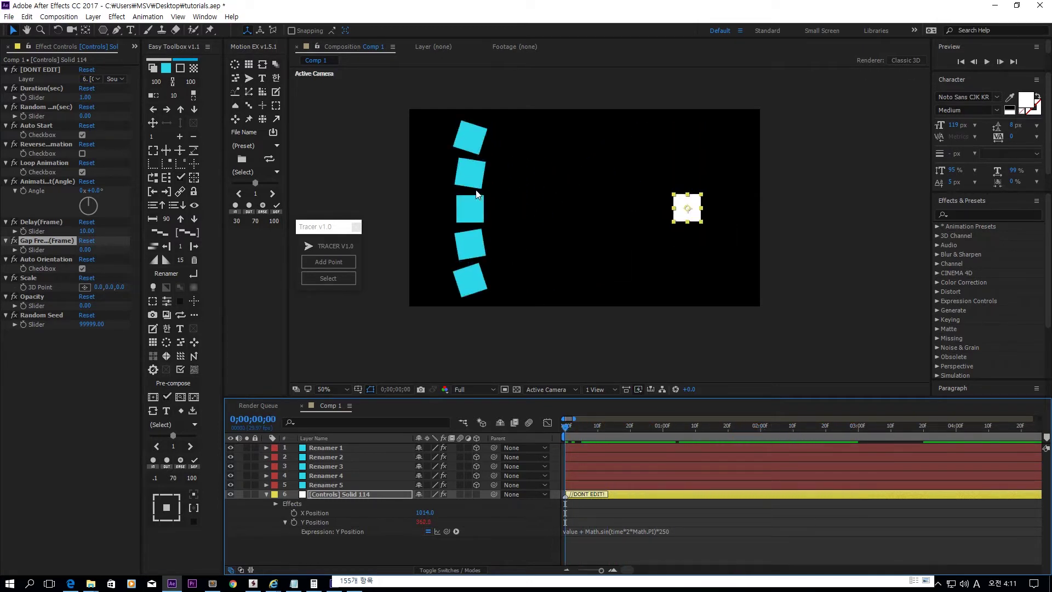
- Set the Gap (Frame) value back to 60 and scrub to 0;00;01;20 to check the looping
left_click(85, 250)
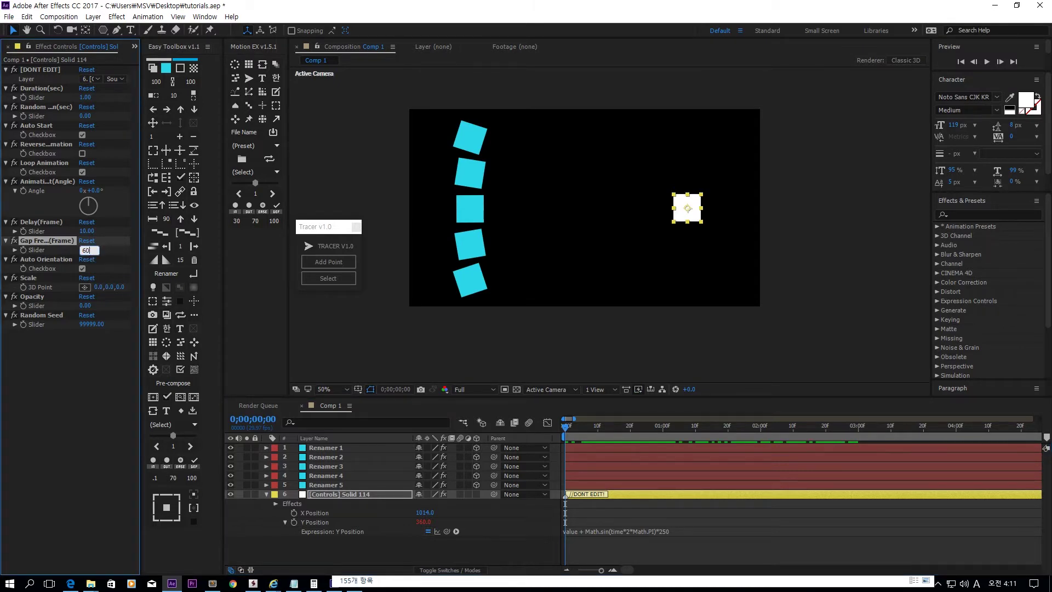
type("60")
key("Return")
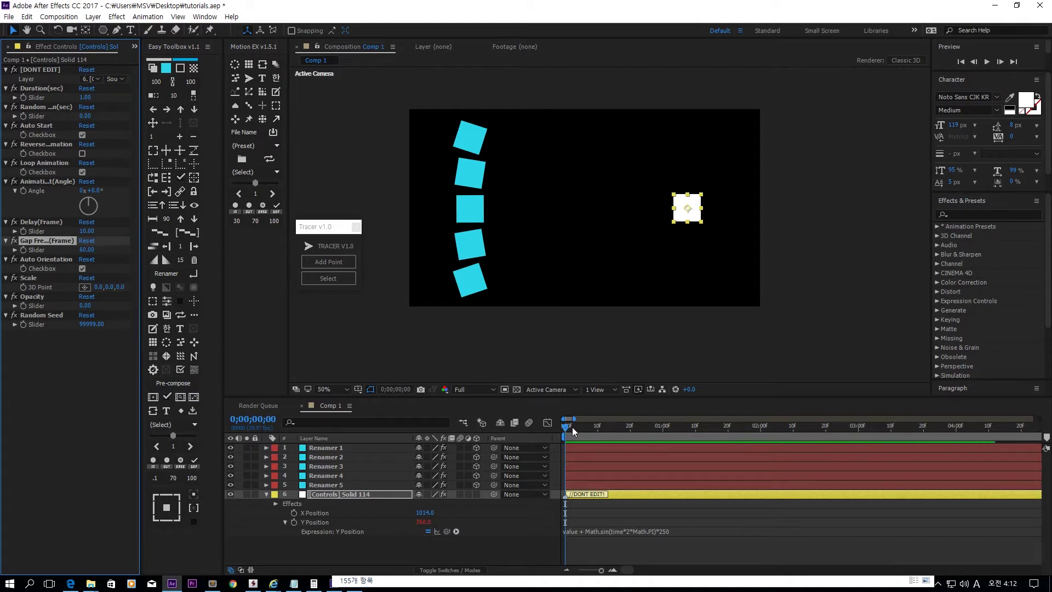
left_click_drag(568, 429, 733, 418)
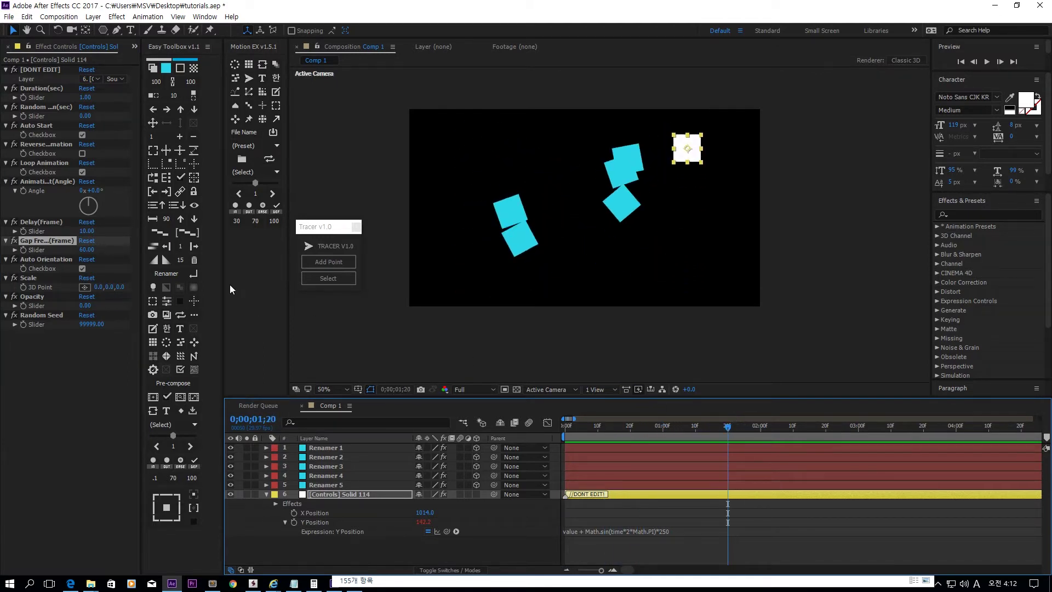
- Set Gap (Frame) to 82 and Delay(Frame) to 30 on [Controls] Solid 114, checking the squares at 0;00;01;16
left_click_drag(85, 250, 96, 249)
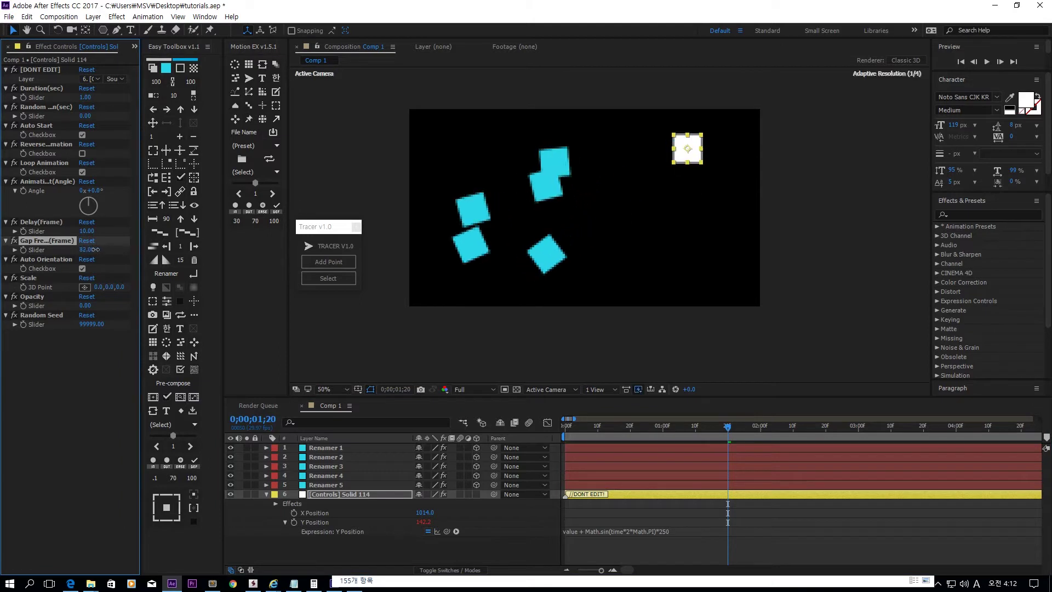
mouse_move(725, 429)
left_mouse_down()
mouse_move(859, 428)
mouse_move(644, 436)
mouse_move(715, 435)
left_mouse_up()
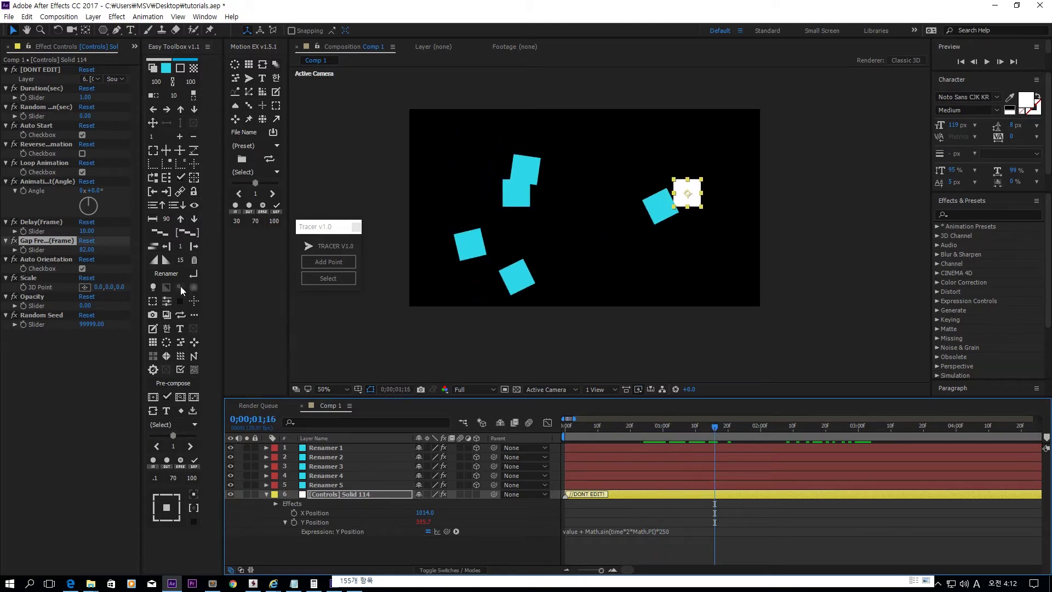
left_click(47, 220)
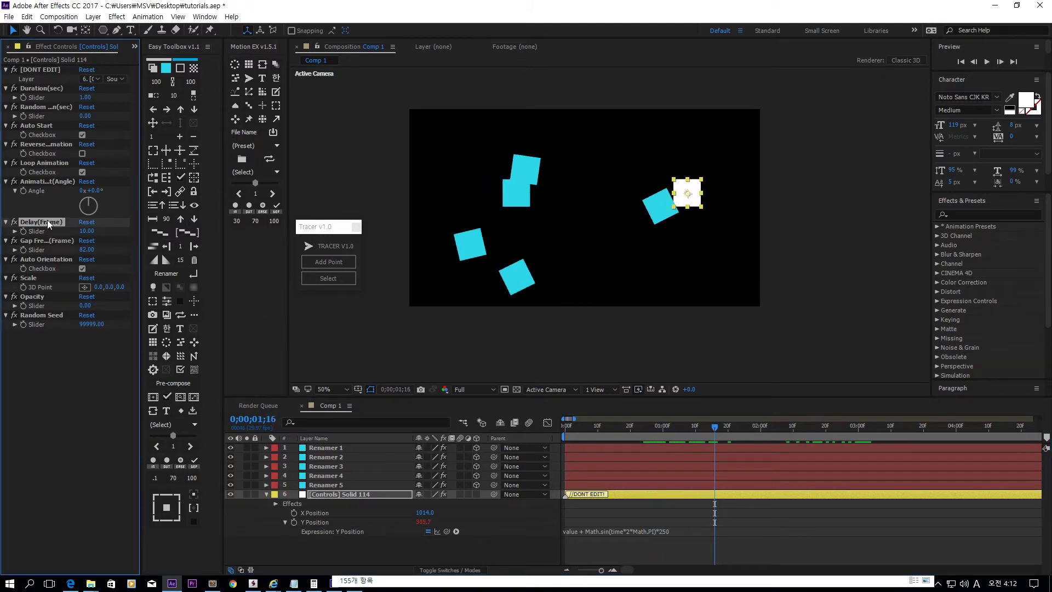
left_click(86, 232)
type("30")
key("Return")
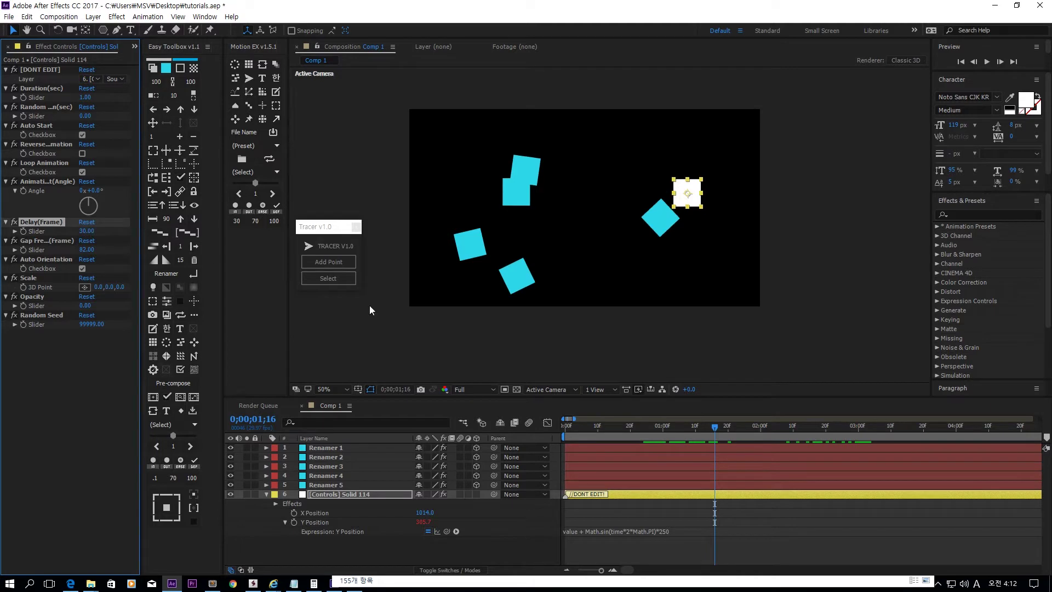
left_click(706, 204)
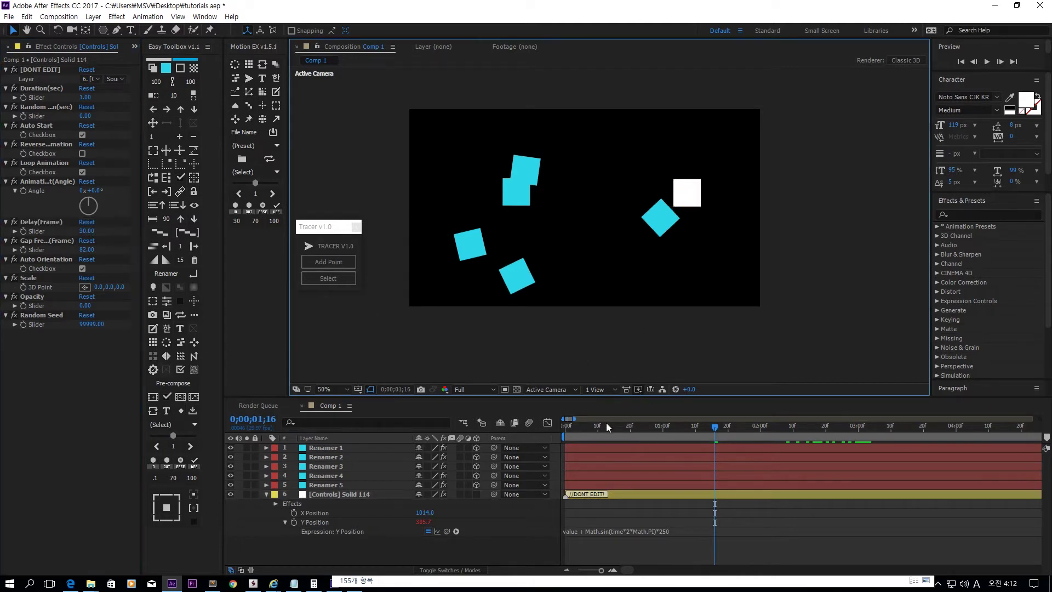
- Preview the squares from near the timeline start and set Delay(Frame) to 5 on [Controls] Solid 114
left_click_drag(606, 422, 577, 426)
key("space")
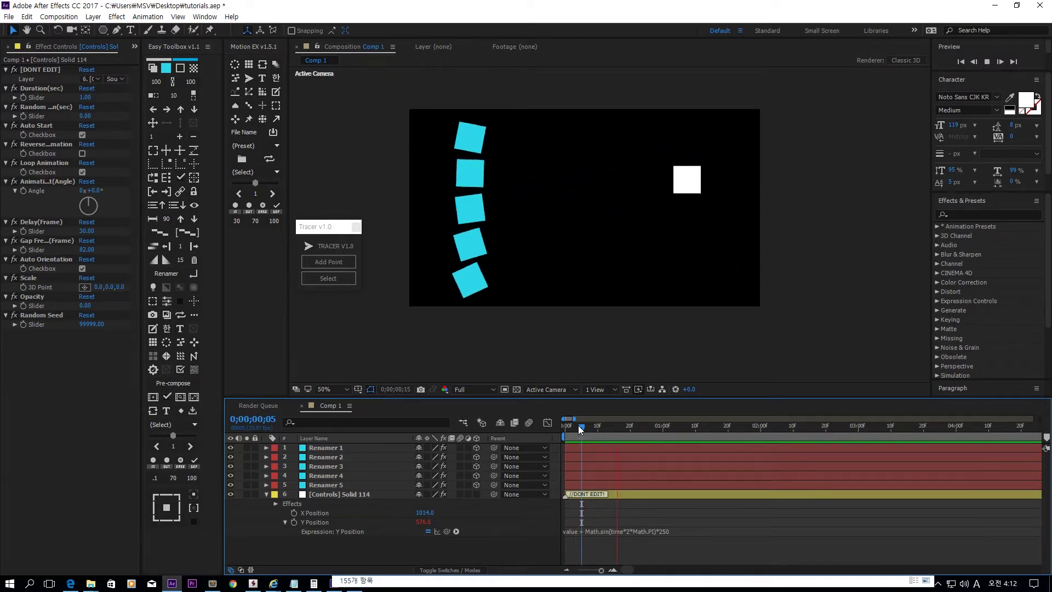
left_click(96, 231)
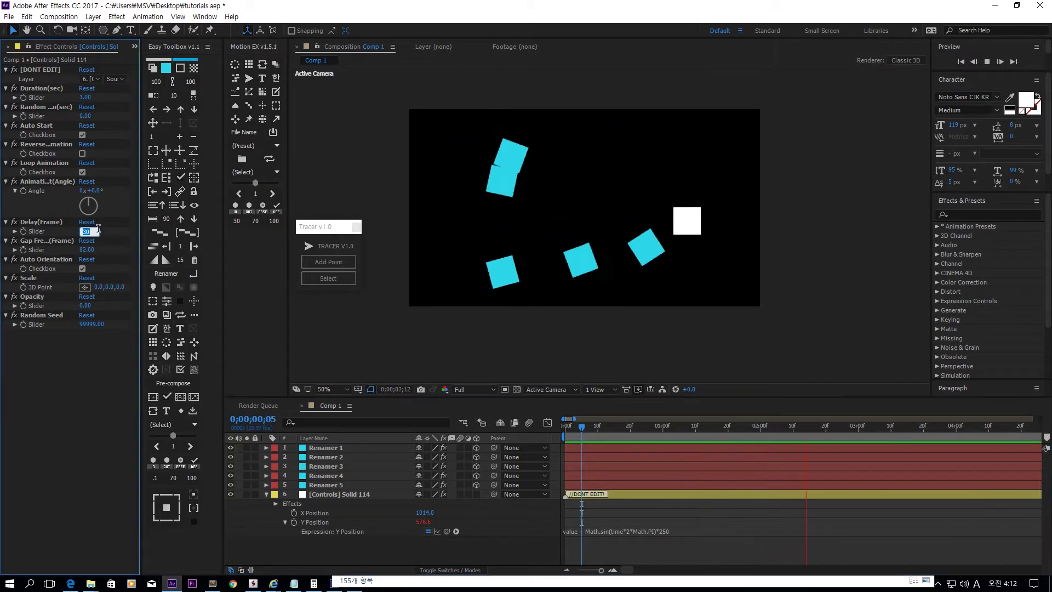
type("5")
key("Return")
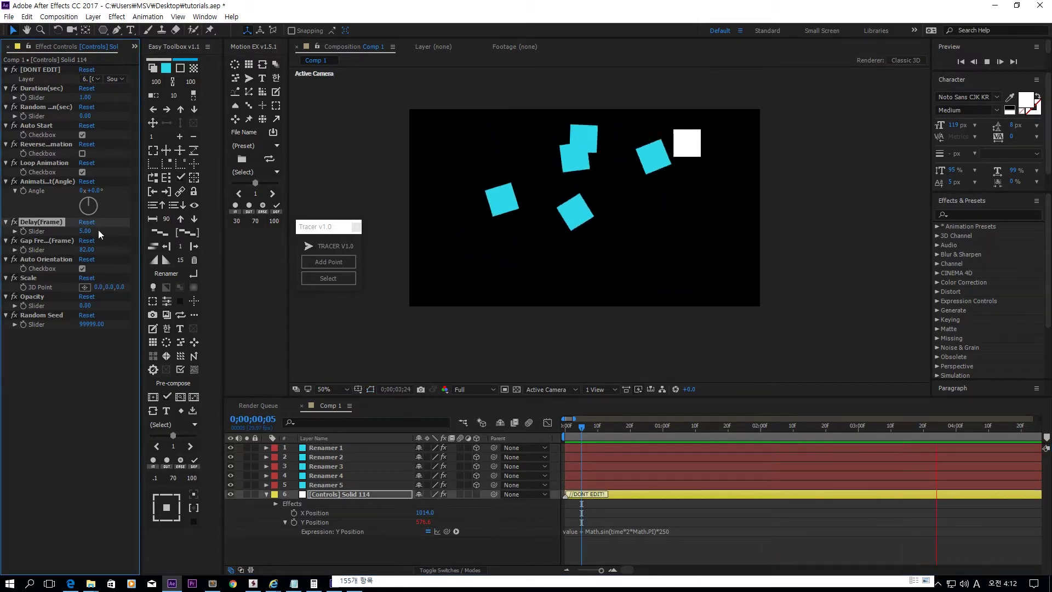
key("space")
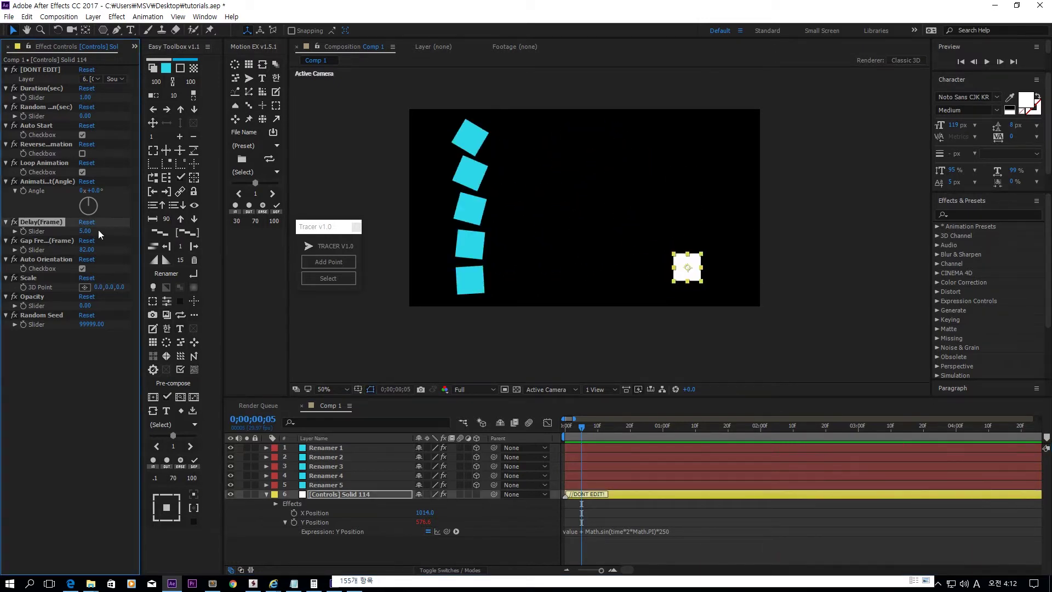
- Set Gap Frequency(Frame) to 102 and scrub to 0;00;01;27 to check the squares' spacing
left_click(40, 242)
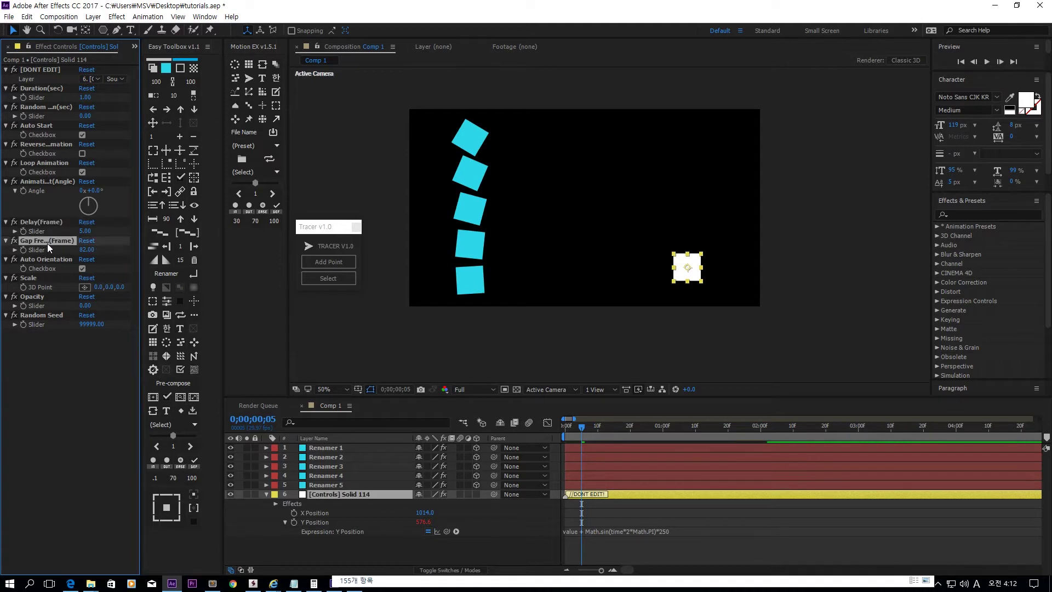
left_click(87, 249)
type("102")
key("Return")
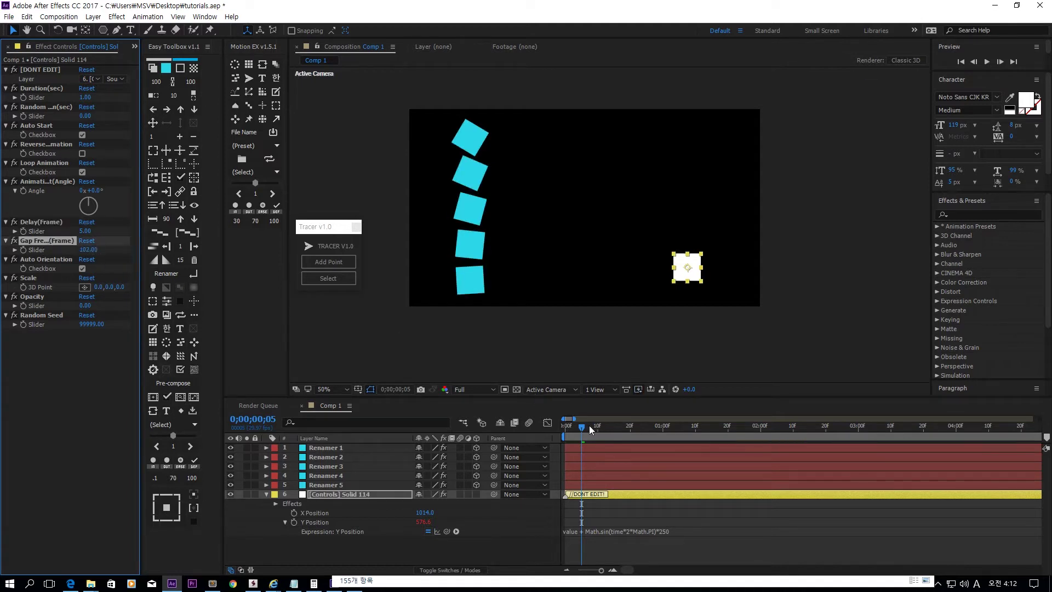
left_click_drag(590, 427, 752, 427)
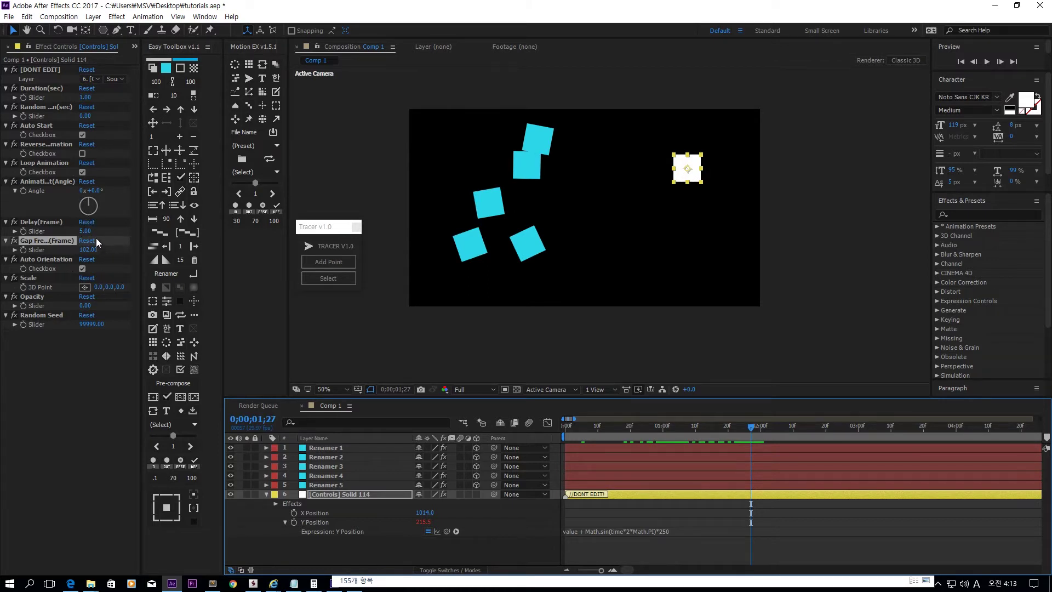
- Show the full effect names, scrub to 0;00;01;24, and examine Renamer 5 plus the Gap Frequency and Duration effects on [Controls] Solid 114
left_click(55, 107)
left_click_drag(141, 104, 197, 104)
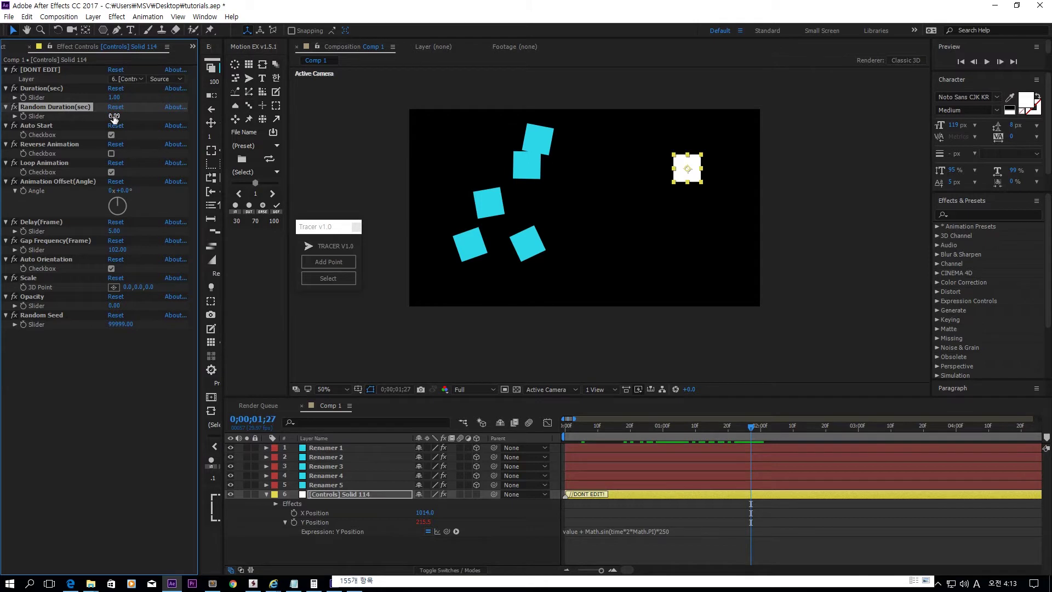
left_click(58, 89)
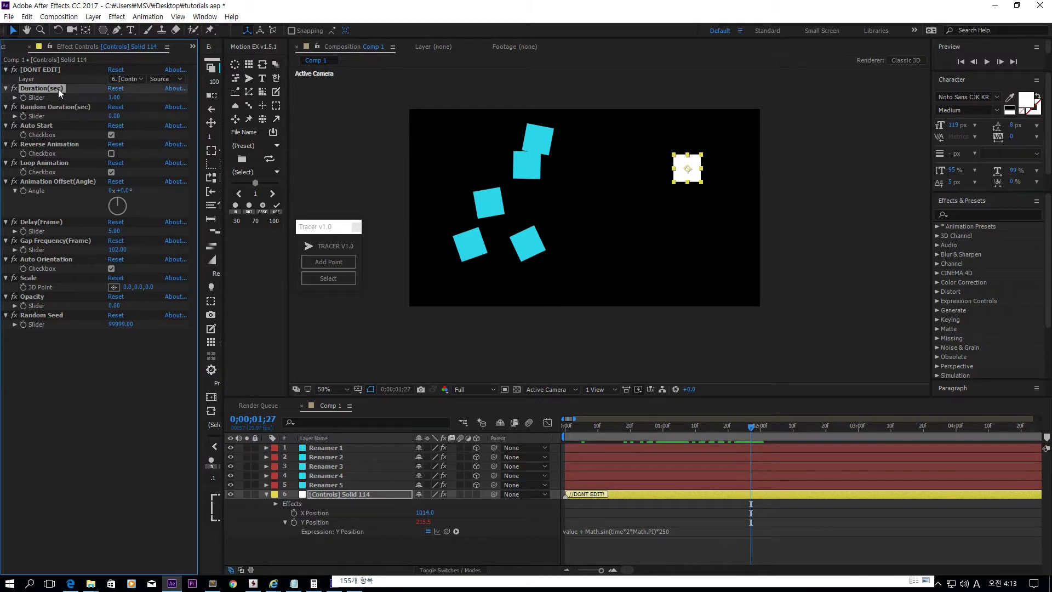
left_click_drag(604, 426, 741, 431)
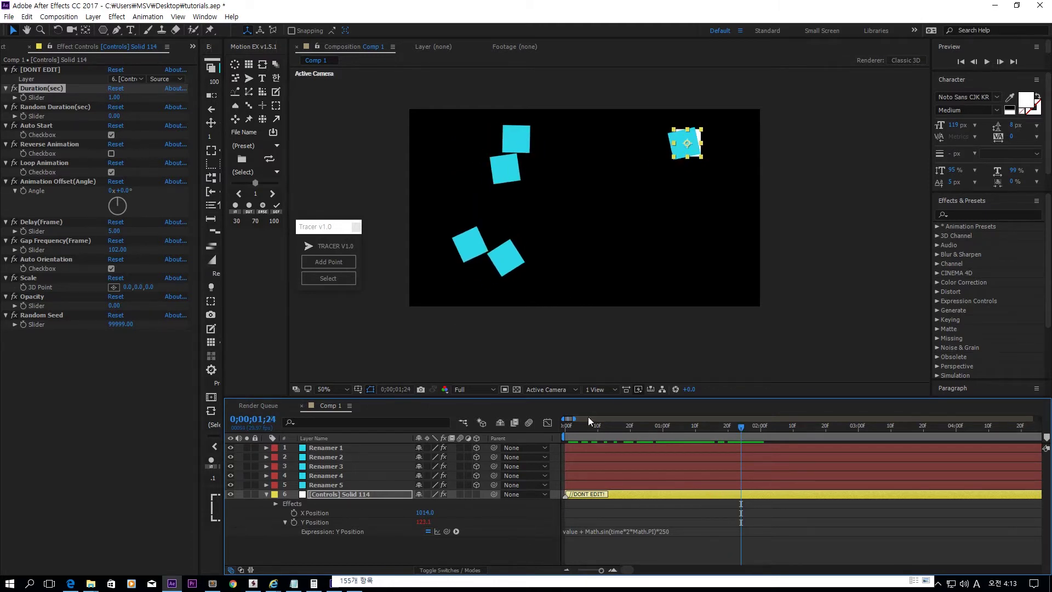
left_click(516, 145)
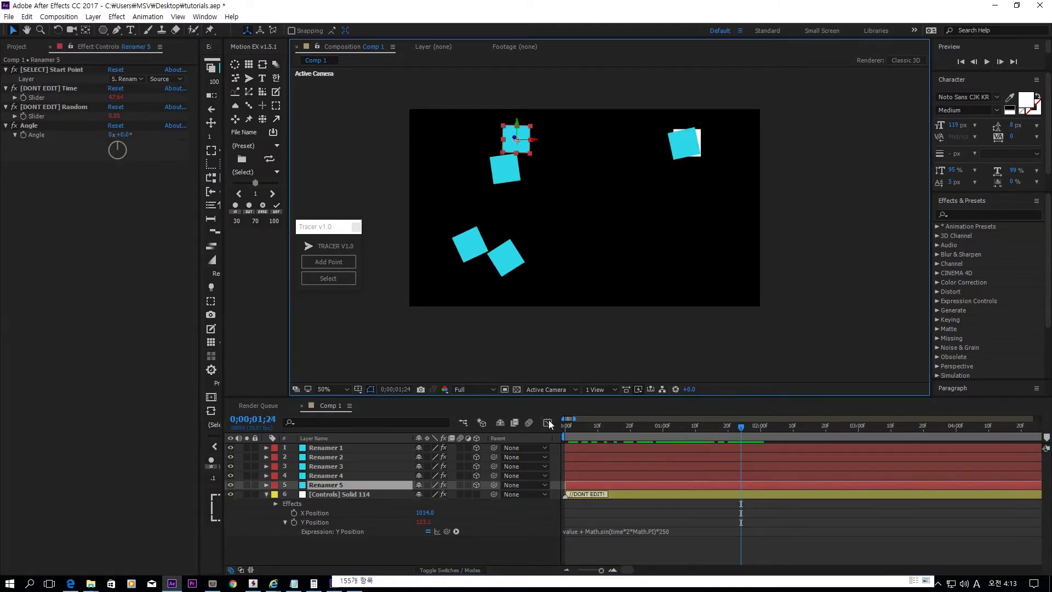
left_click(339, 494)
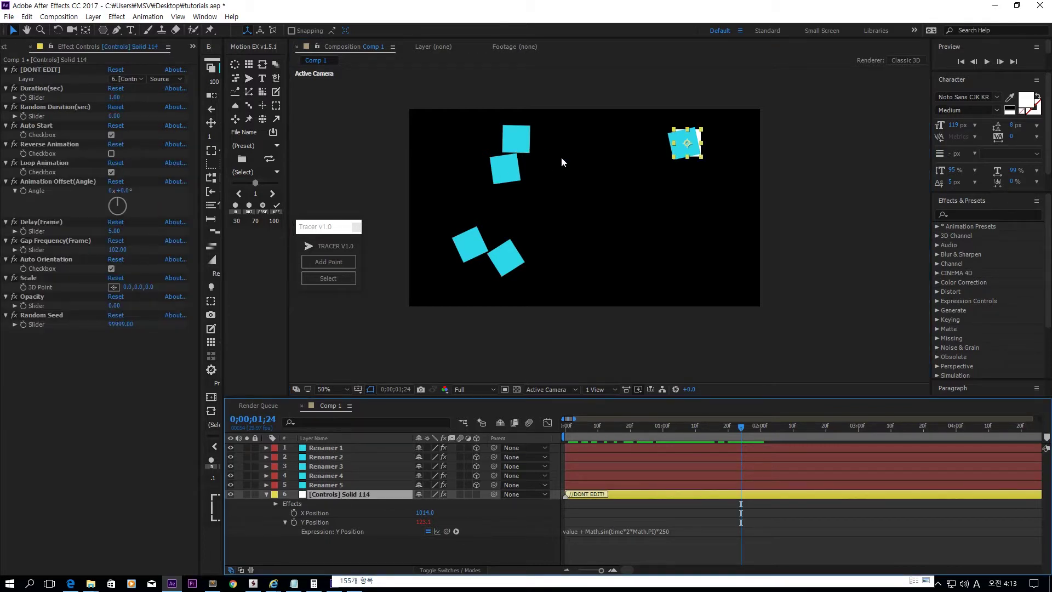
left_click(53, 243)
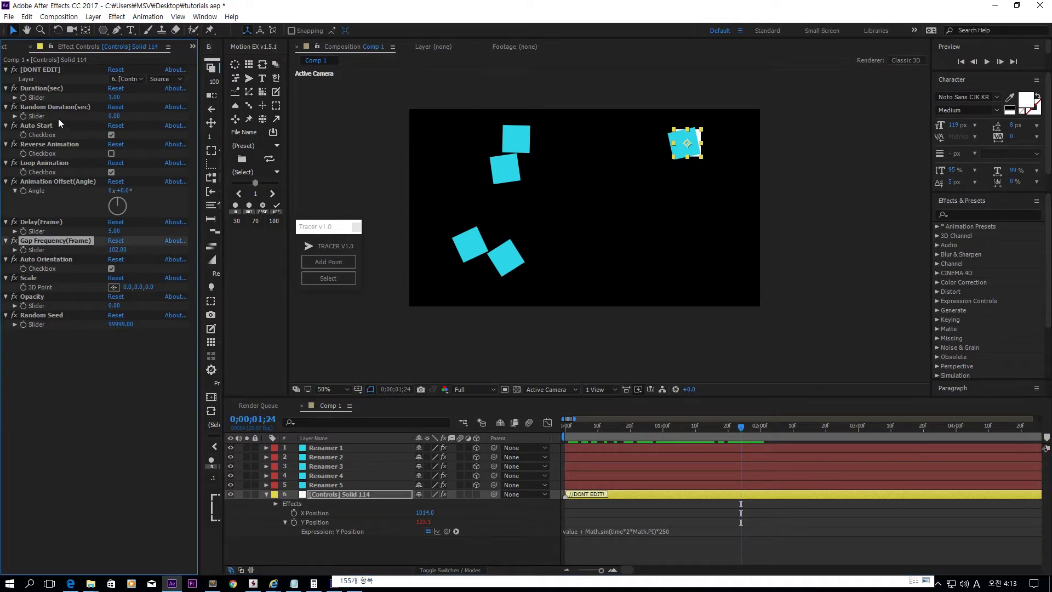
left_click(55, 92)
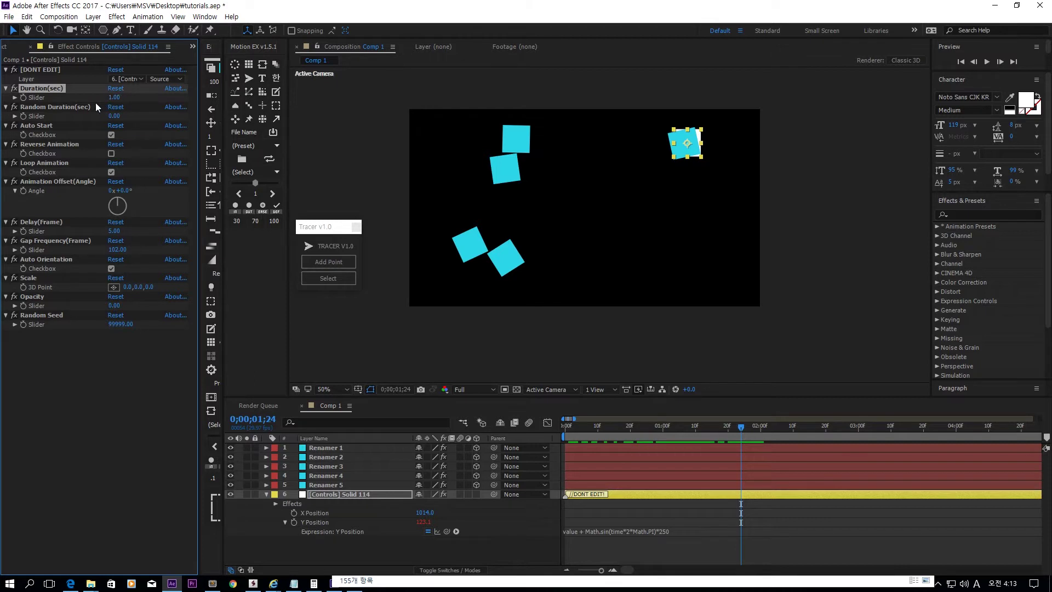
- Set Random Duration(sec) to 3 and scrub the timeline to 0;00;03;00 and back to 0;00;01;02 to check the squares' speeds
left_click(84, 108)
left_click(114, 117)
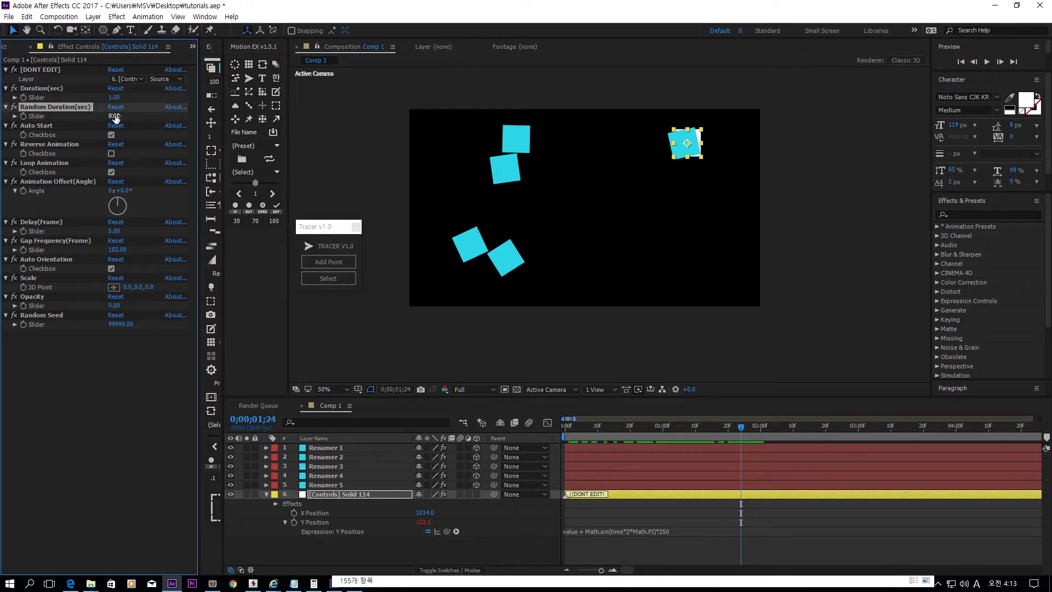
left_click(146, 120)
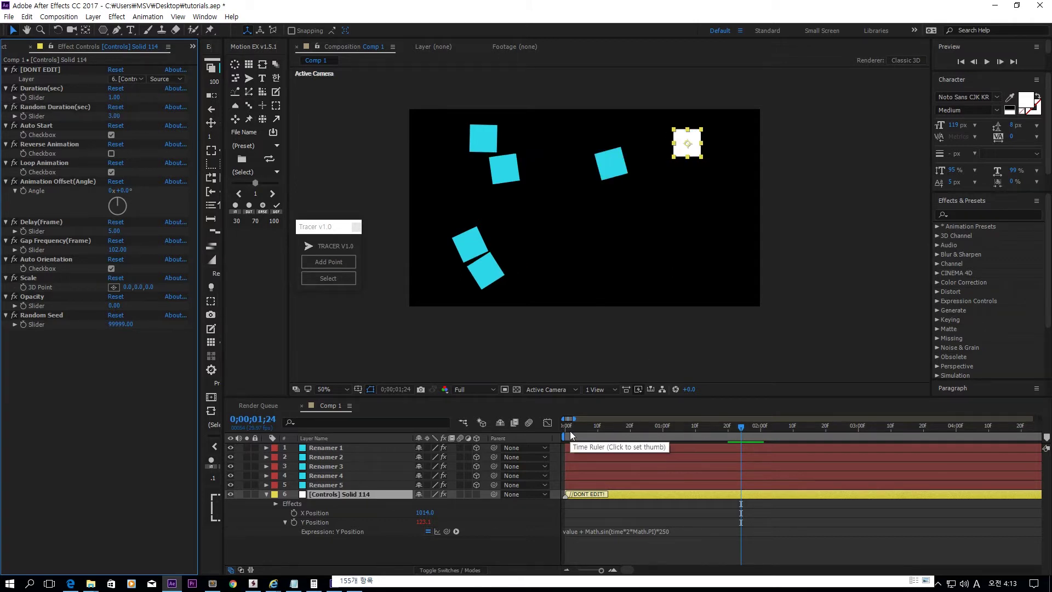
left_click_drag(570, 430, 858, 432)
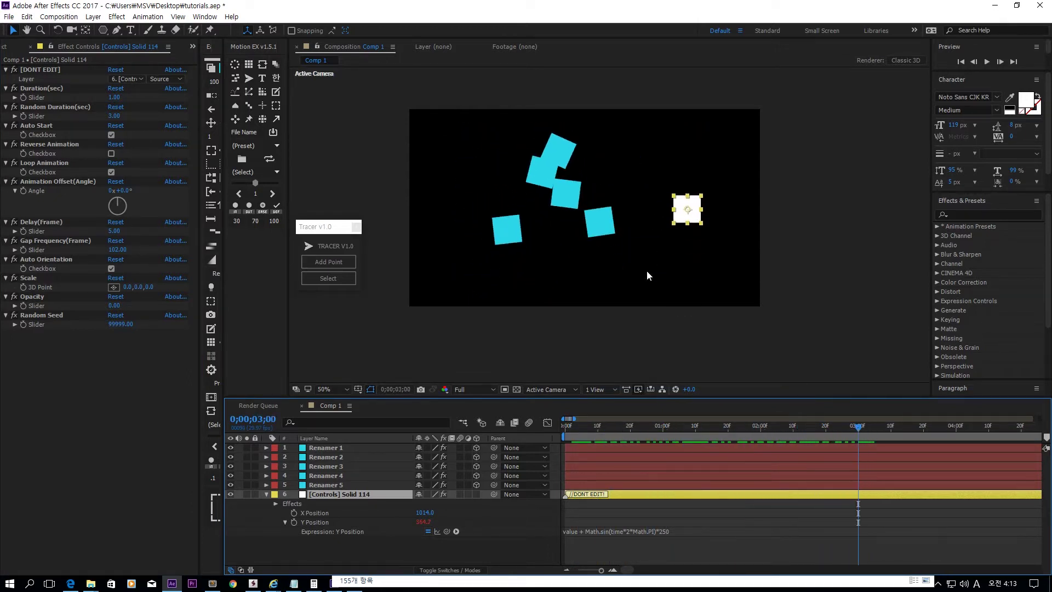
left_click_drag(663, 428, 669, 451)
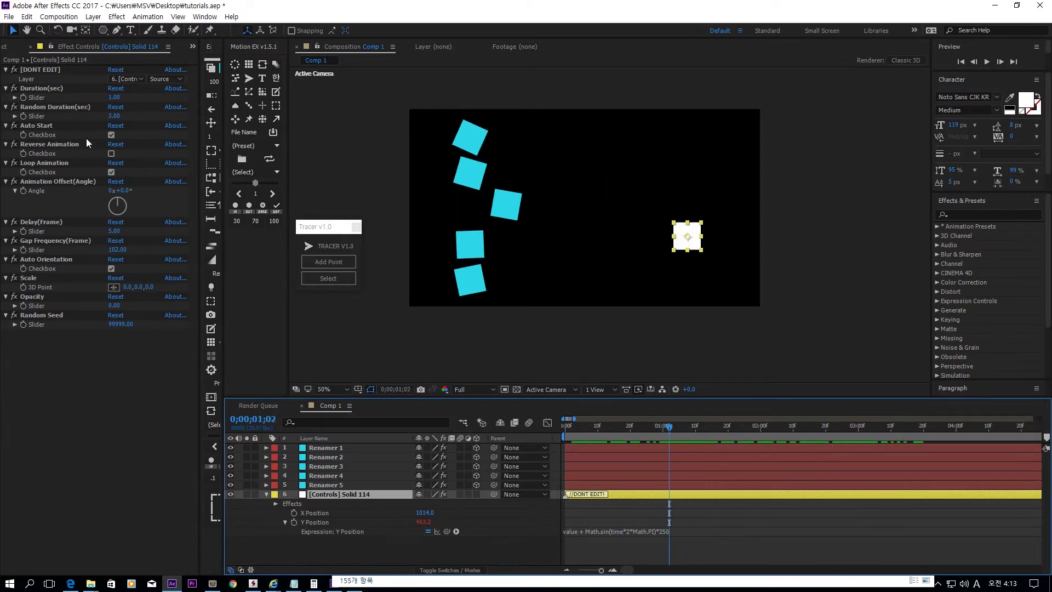
- Set Random Duration(sec) to 2, scrub back to 0;00;00;00, and examine the Renamer 4 square and the Random Duration effect
left_click(114, 116)
type("2")
key("Return")
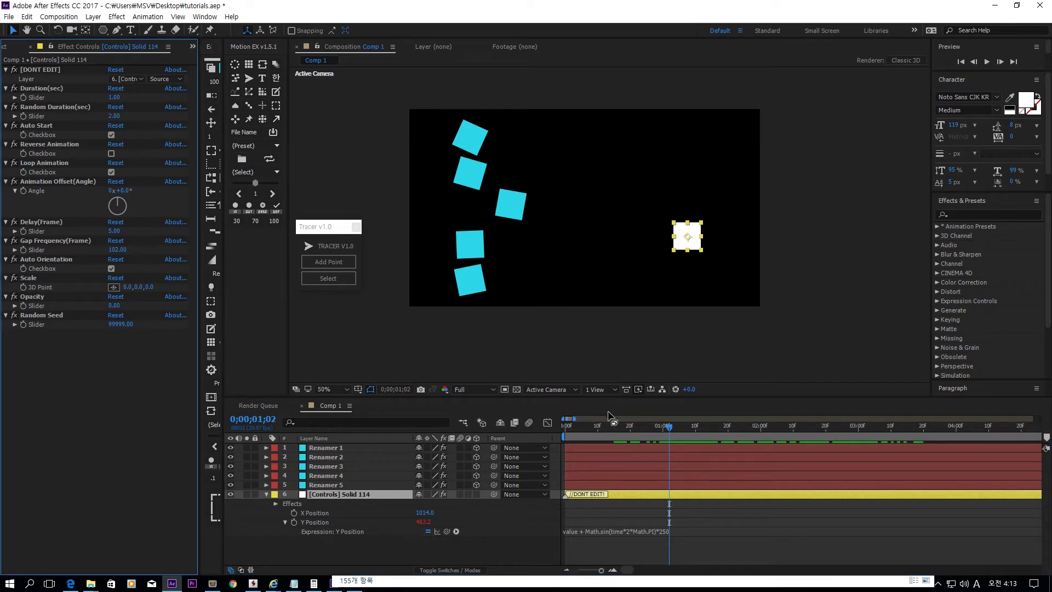
left_click_drag(567, 428, 525, 443)
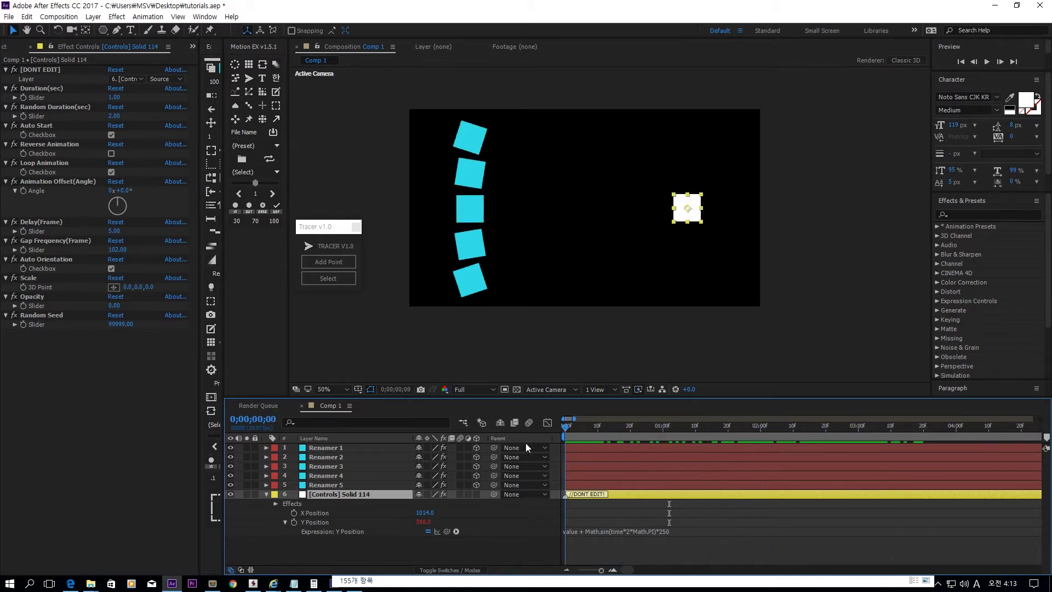
left_click(59, 110)
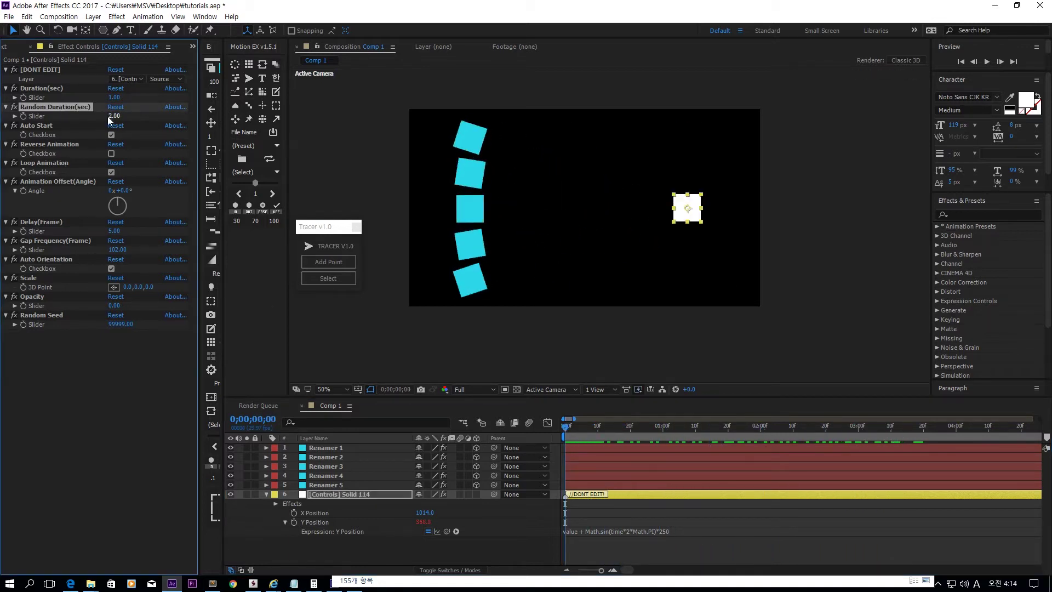
left_click(473, 172)
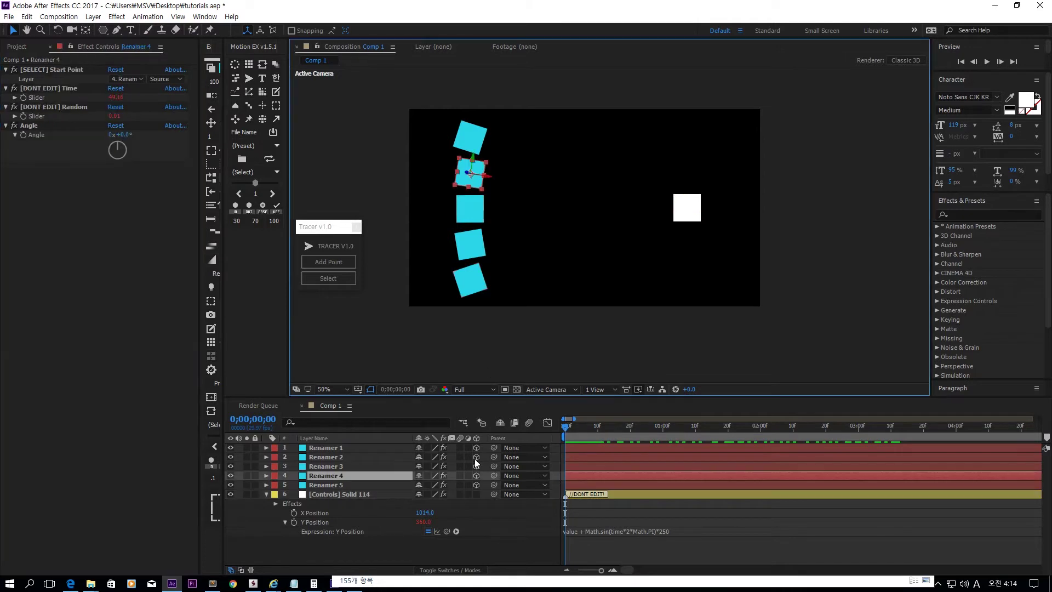
left_click(371, 495)
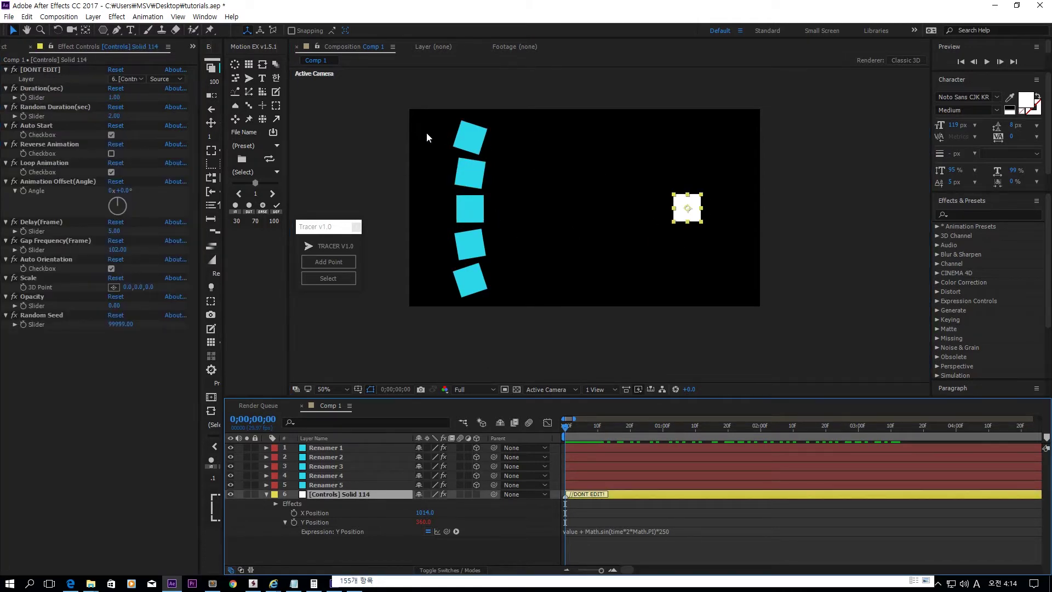
left_click(63, 110)
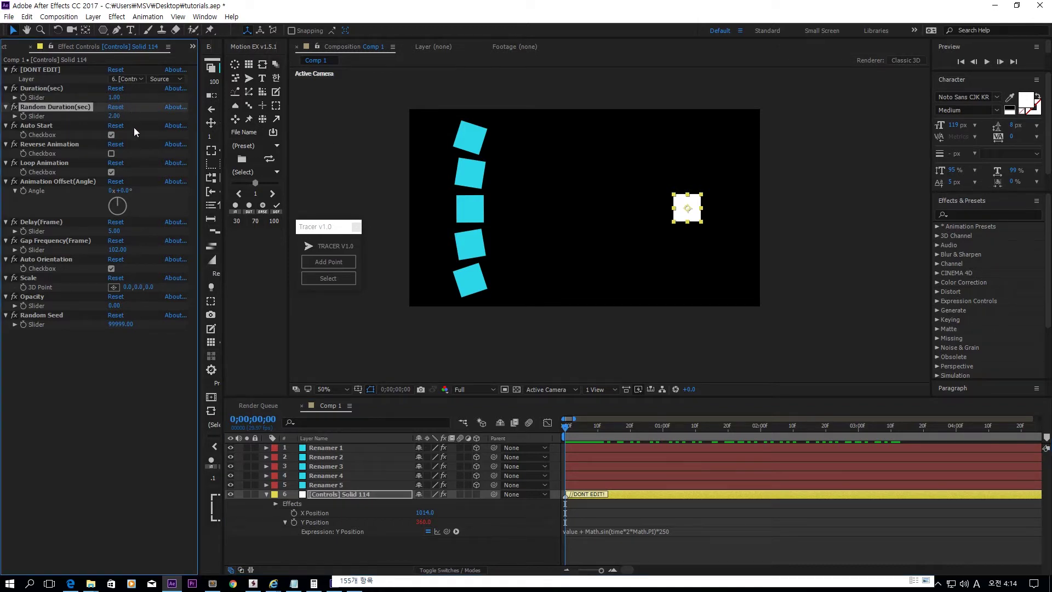
- Turn on Reverse Animation and scrub to 0;00;03;19 to check the squares' reversed motion
left_click(68, 143)
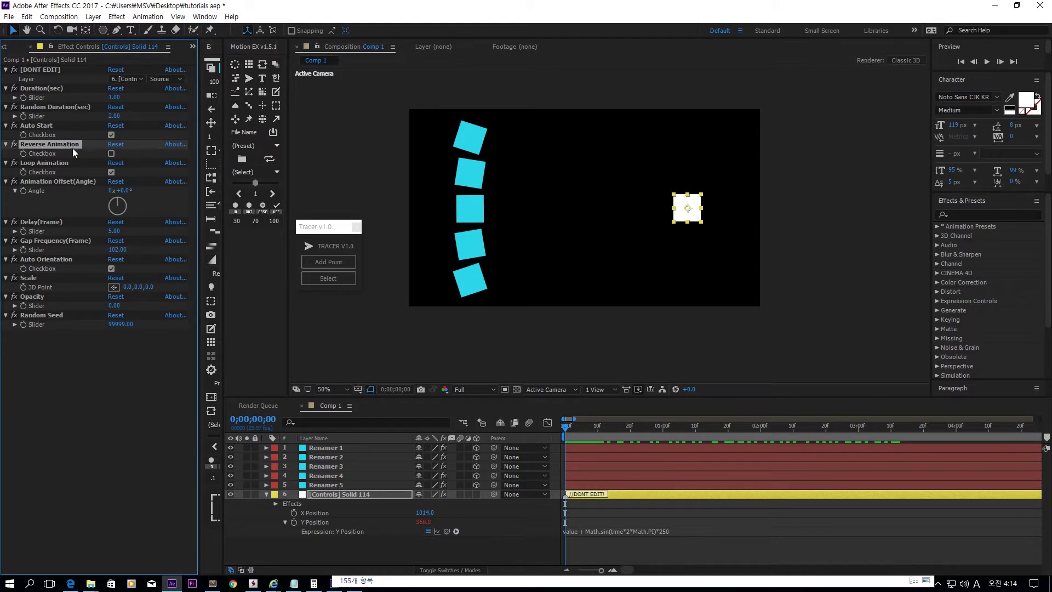
left_click(112, 156)
left_click_drag(581, 427, 920, 411)
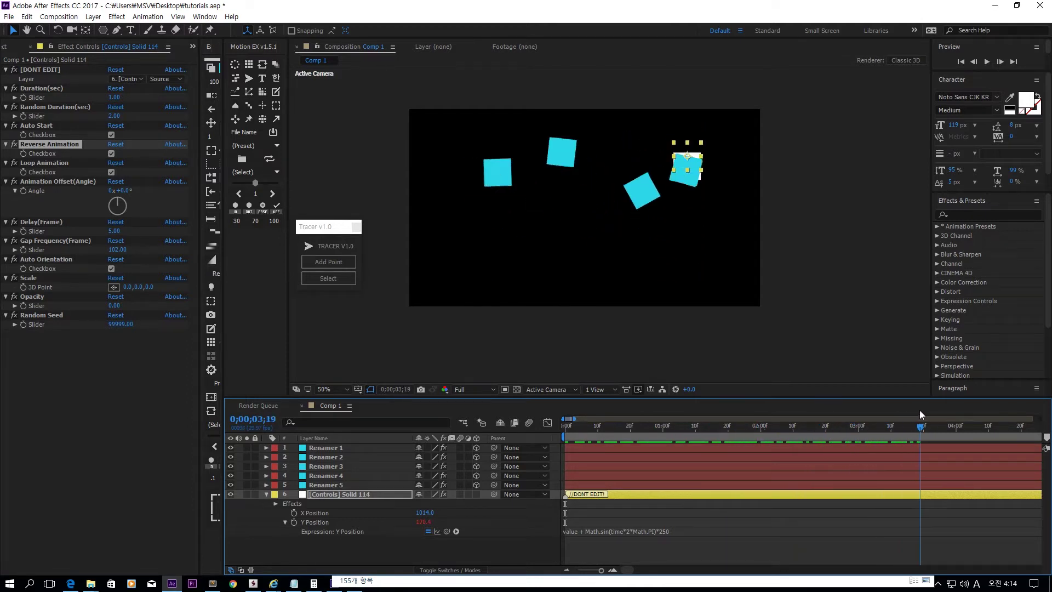
- Set Random Duration(sec) to 0 and Gap Frequency(Frame) to 47, and scrub back to 0;00;00;00
left_click_drag(113, 118, 113, 118)
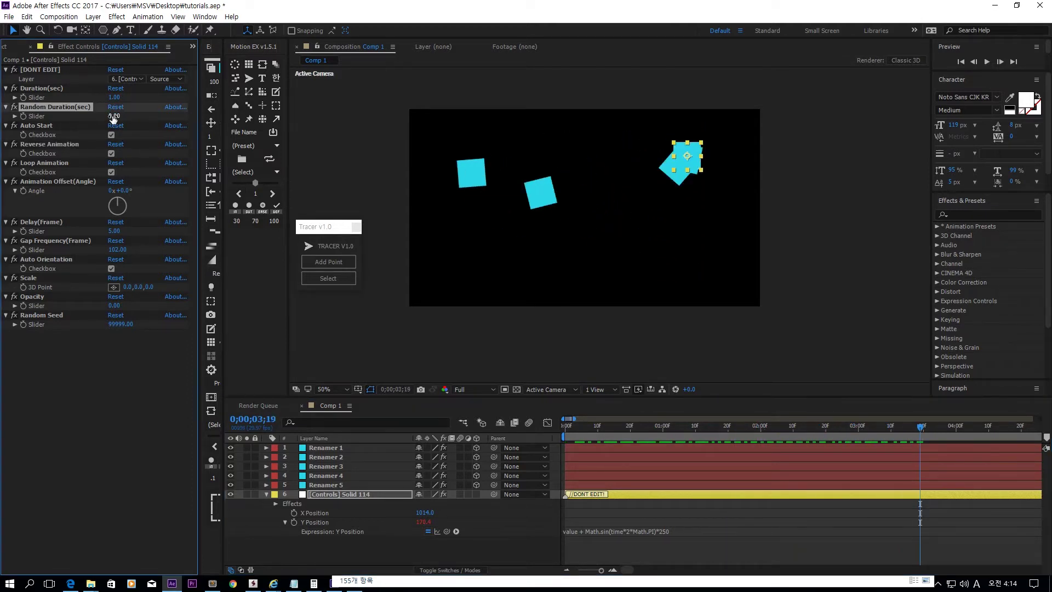
left_click_drag(115, 249, 88, 248)
left_click_drag(575, 427, 536, 425)
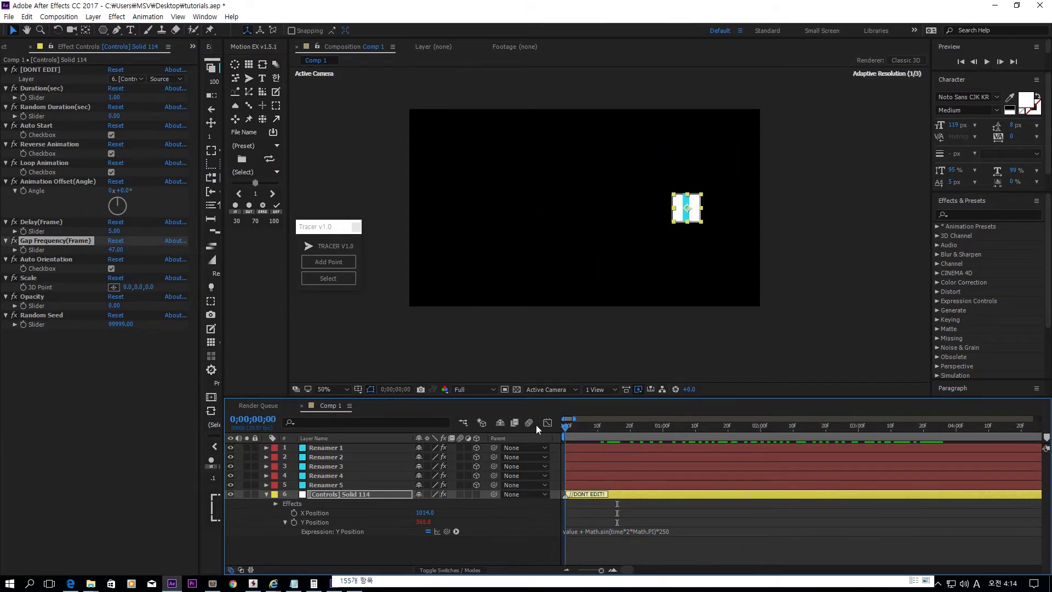
- Turn off Loop Animation and scrub to 0;00;02;06 to check the non-looping reversed motion
left_click(58, 165)
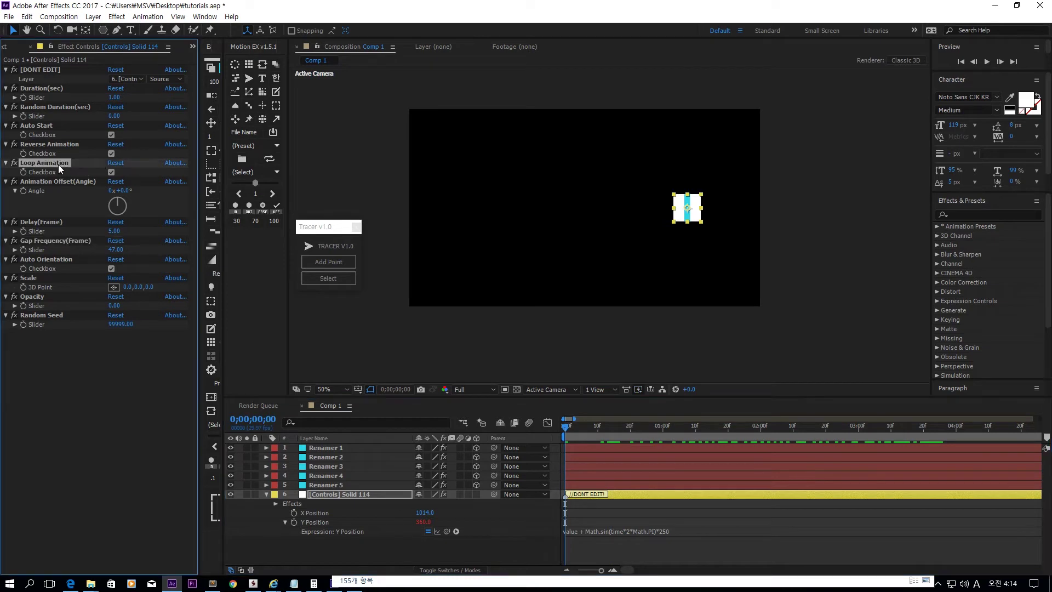
left_click(111, 173)
left_click_drag(570, 425, 780, 422)
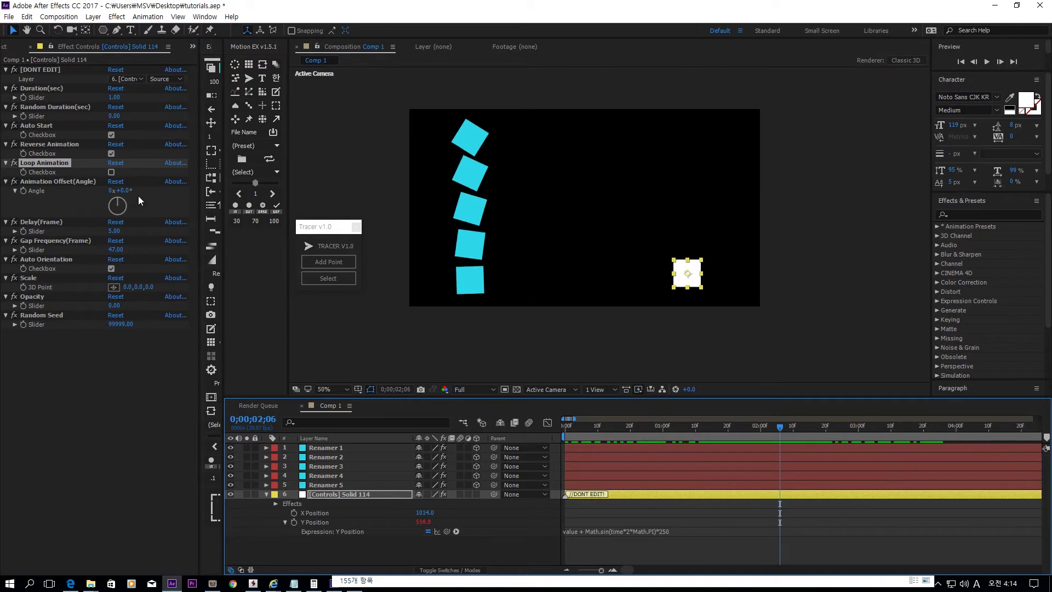
- Turn off Reverse Animation and turn Loop Animation back on, scrubbing from the timeline start after each change
left_click(112, 153)
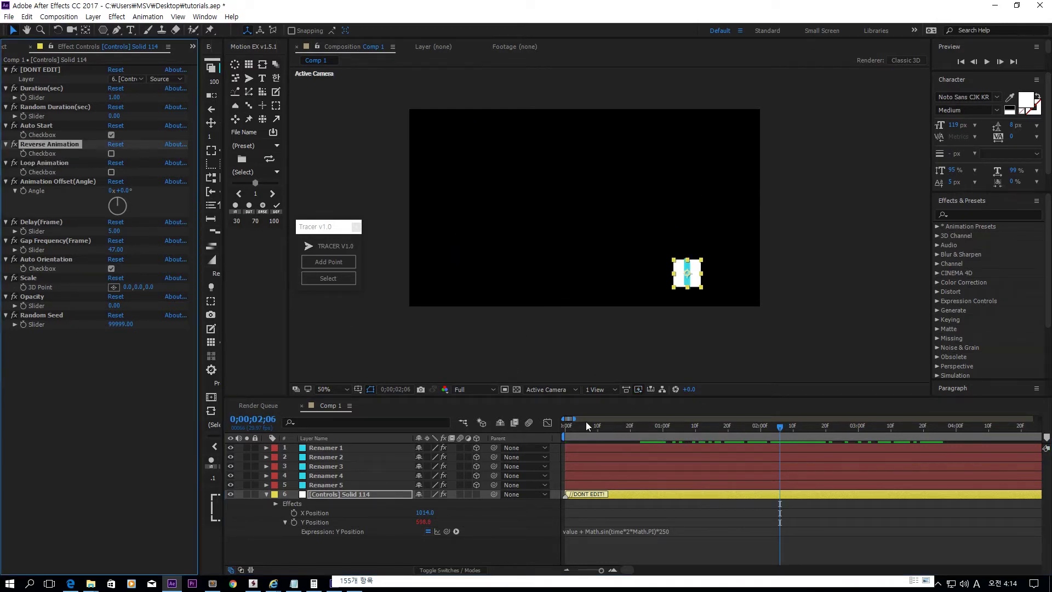
left_click_drag(586, 422, 504, 438)
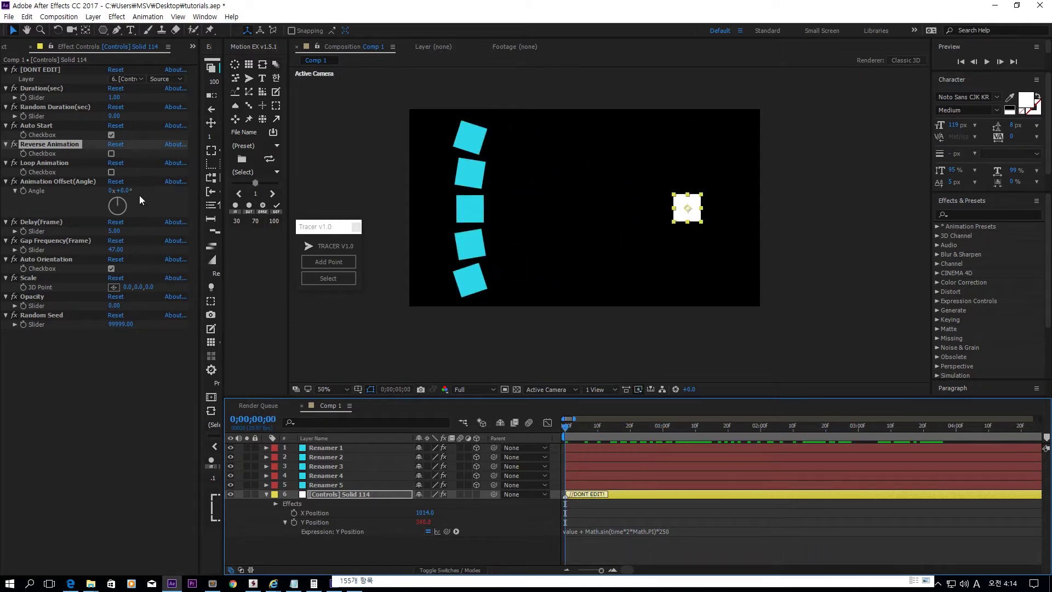
left_click(79, 166)
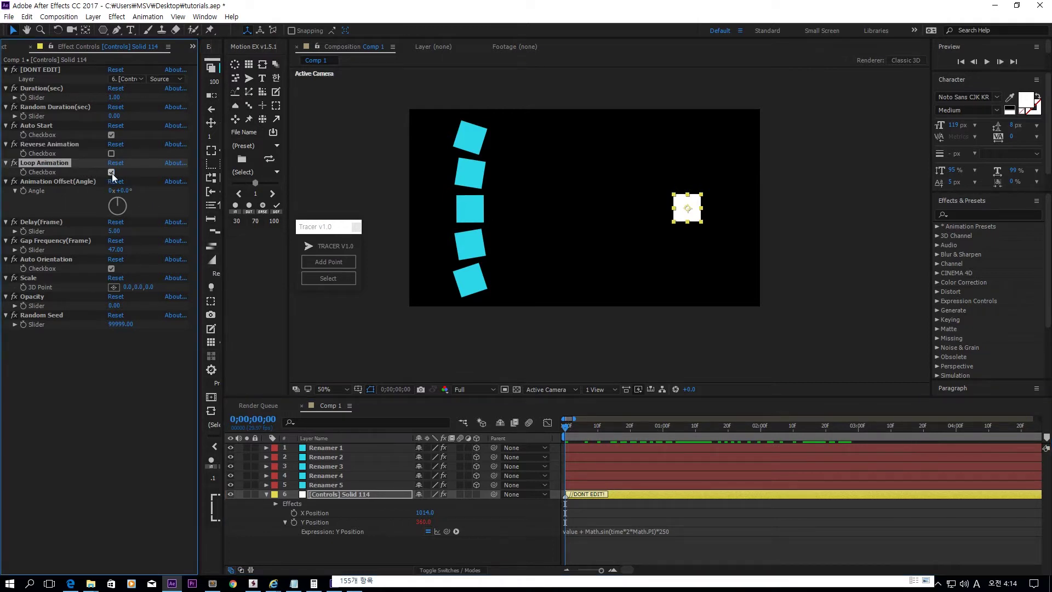
left_click_drag(596, 417, 521, 423)
- Select the Auto Start effect and scrub the timeline, ending at 0;00;00;02, to check the automatic motion
left_click(44, 125)
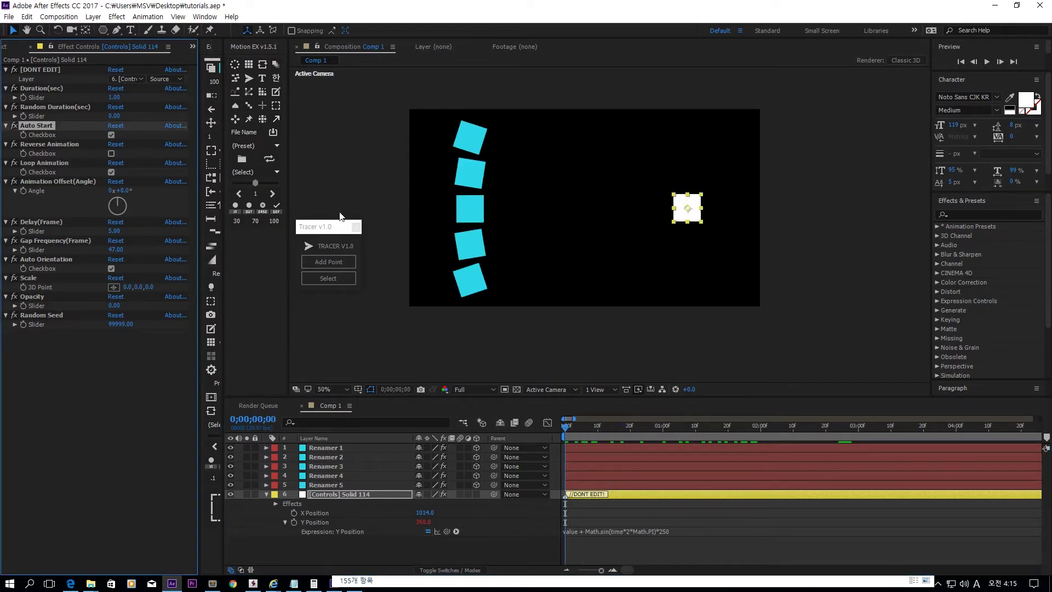
mouse_move(576, 429)
left_mouse_down()
mouse_move(916, 425)
mouse_move(962, 410)
mouse_move(826, 439)
mouse_move(571, 441)
left_mouse_up()
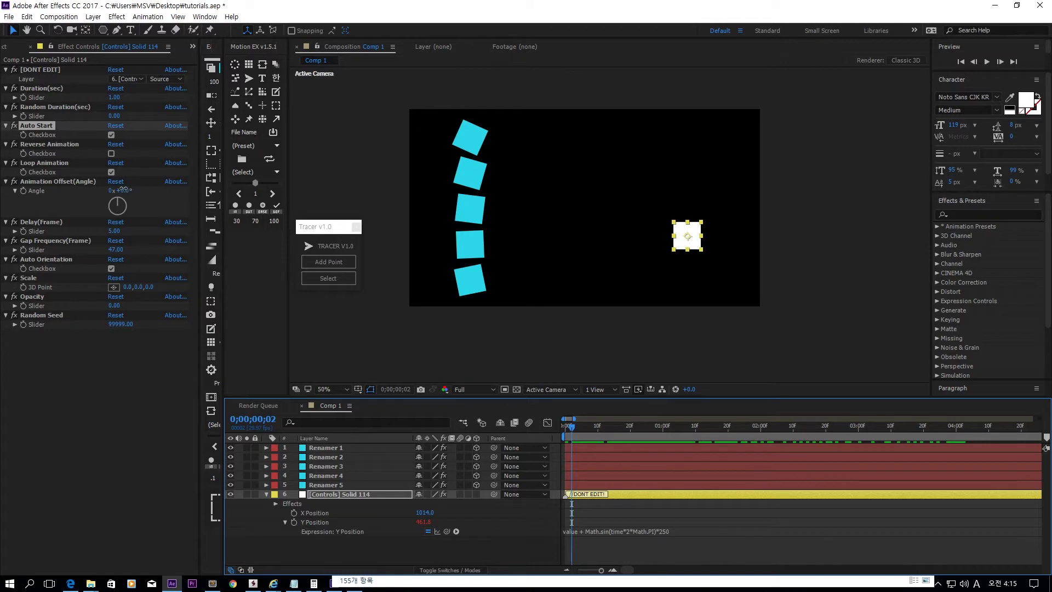
- Raise the Animation Offset angle to 58° and then to 80°, scrubbing the timeline after each change and ending at 0;00;00;00
left_click_drag(123, 190, 155, 189)
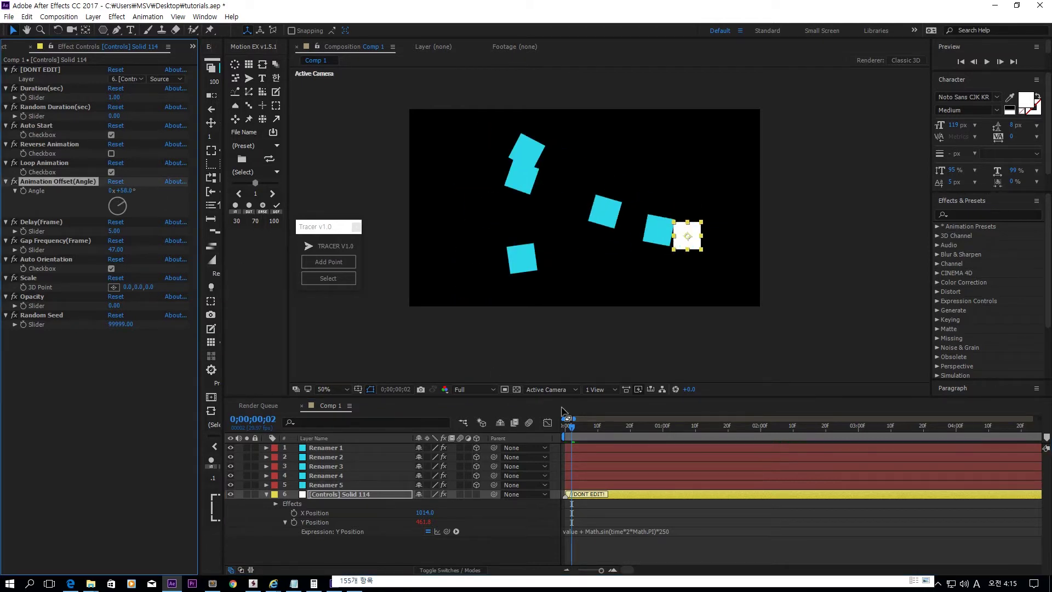
left_click_drag(580, 425, 604, 425)
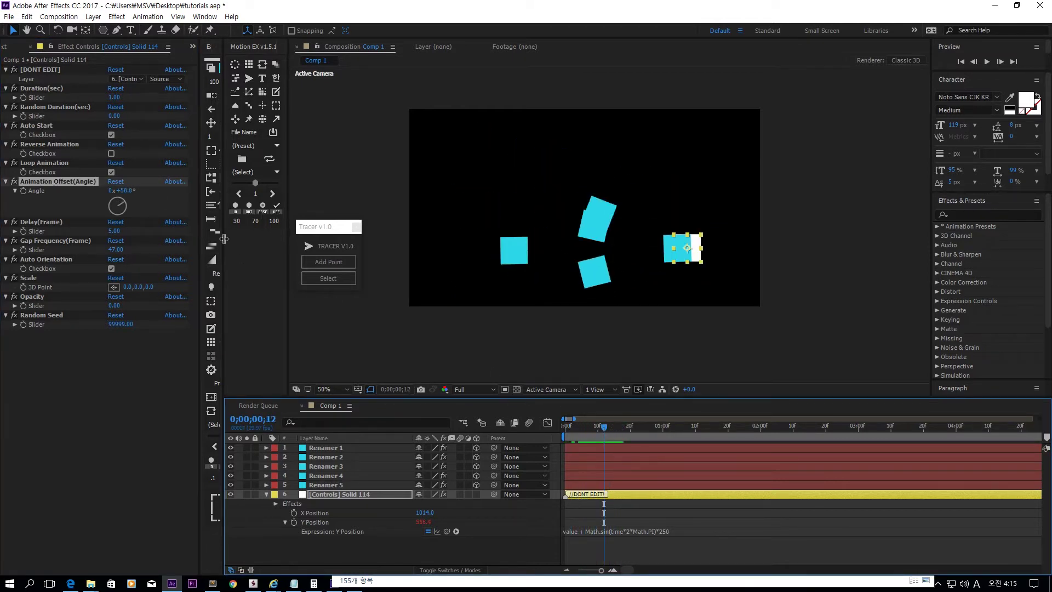
left_click_drag(124, 190, 135, 190)
left_click_drag(652, 427, 489, 428)
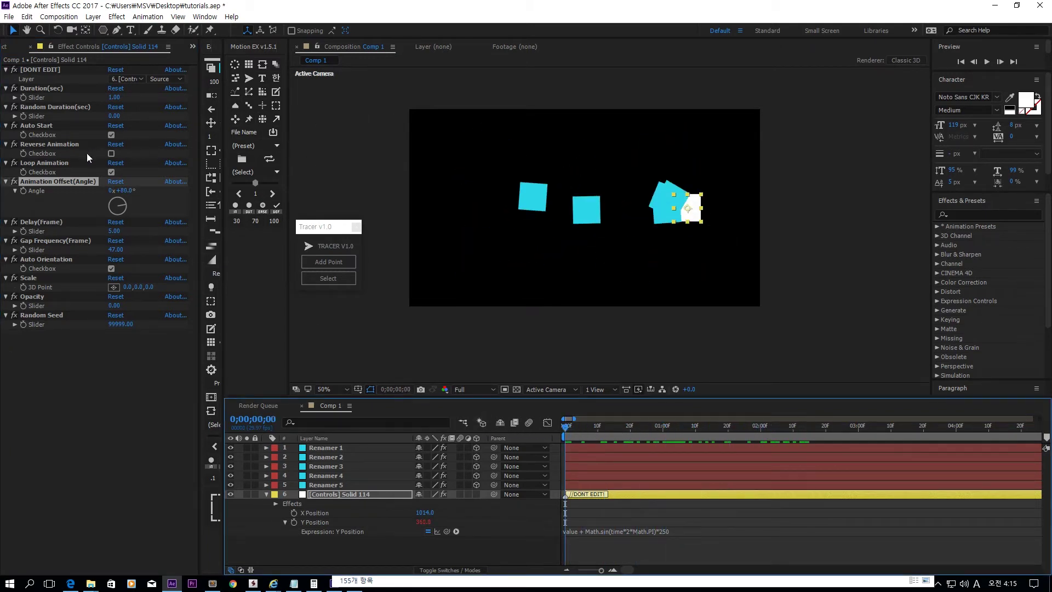
- Turn off Auto Start and set the Animation Offset angle to 0°
left_click(110, 135)
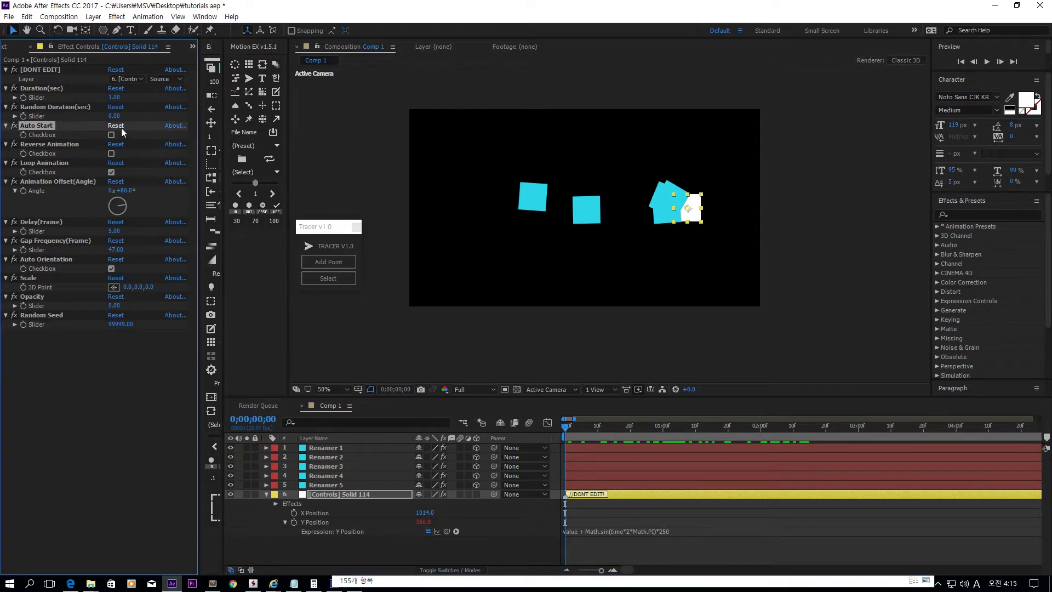
left_click(122, 190)
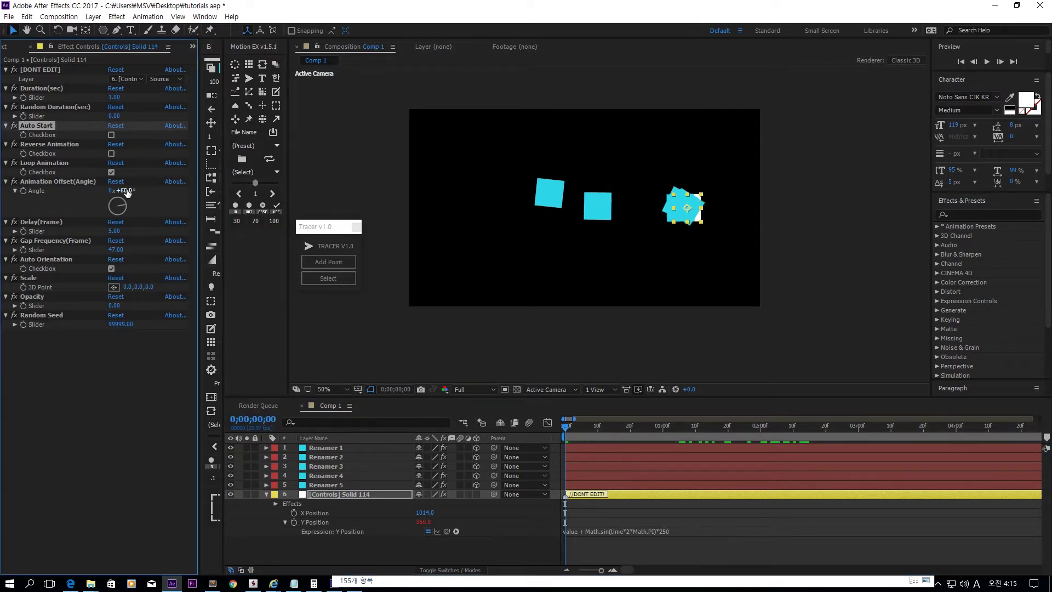
type("0")
key("Return")
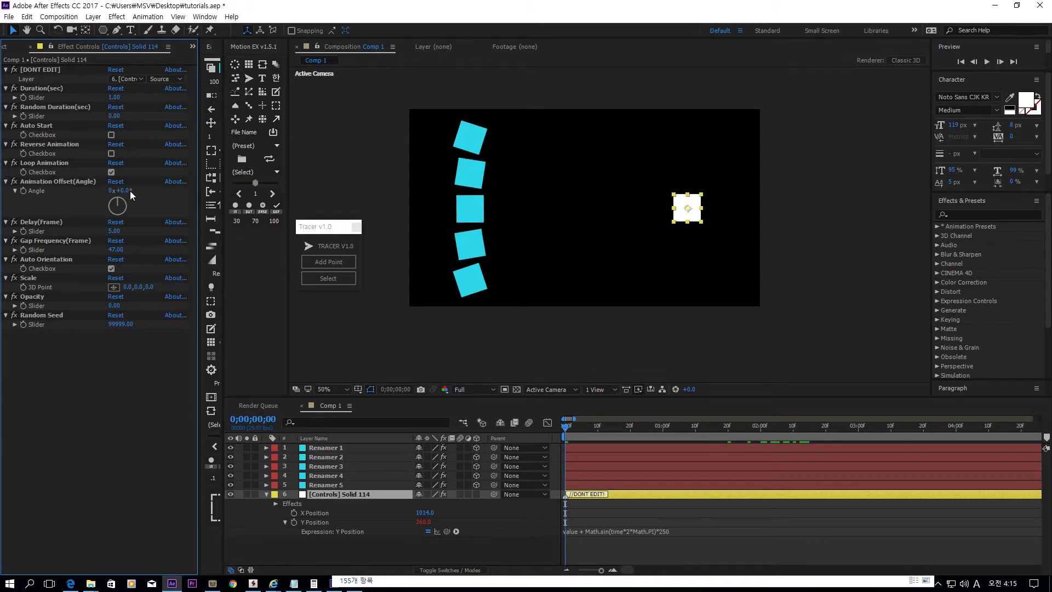
- Sweep the Animation Offset angle past 184° to test manual control of the motion, and return it to 0°
left_click_drag(123, 190, 208, 191)
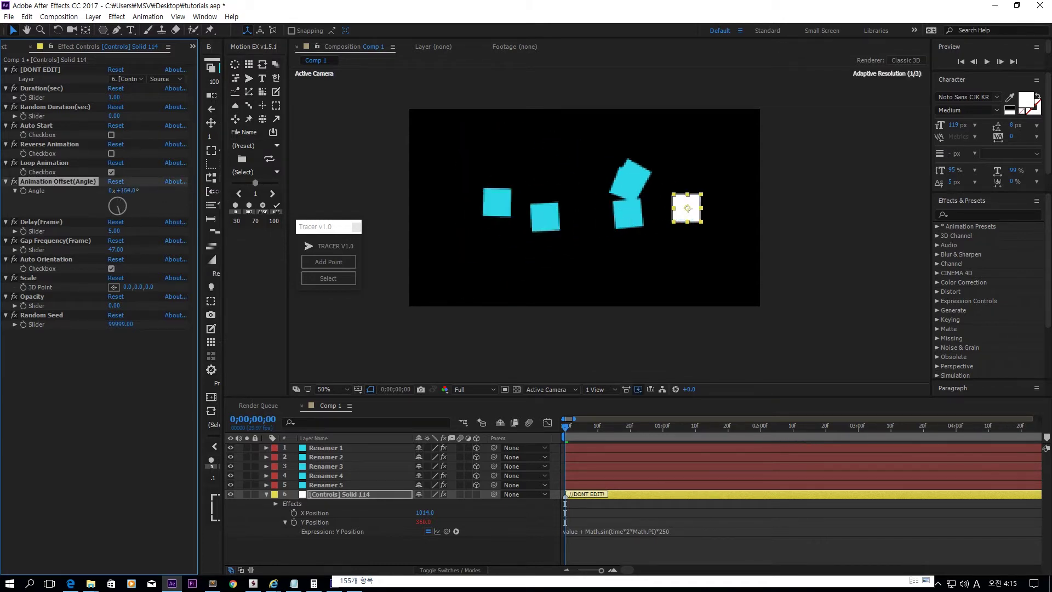
left_click(125, 190)
type("0")
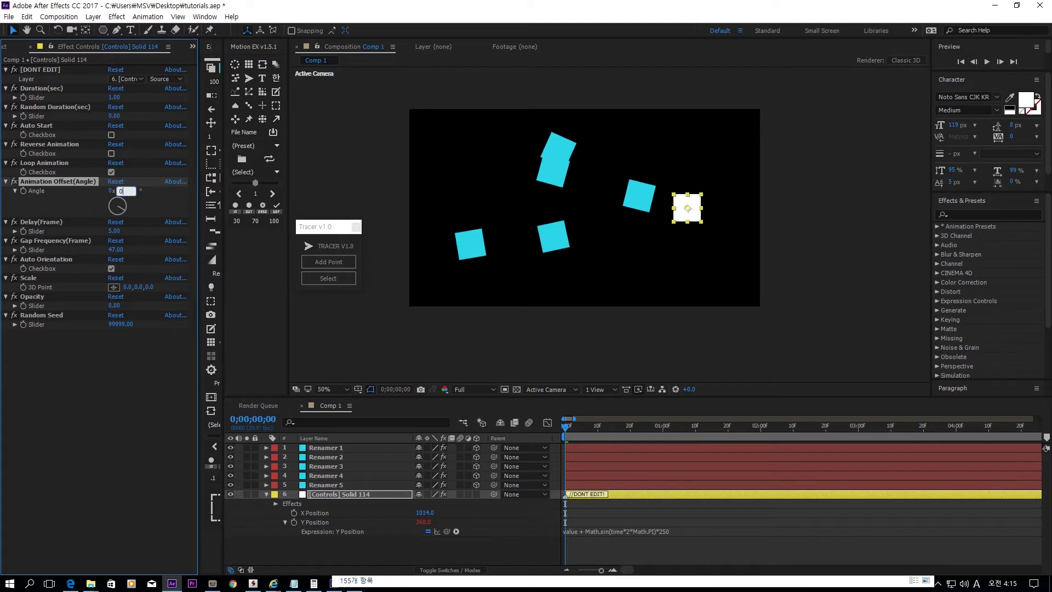
key("Return")
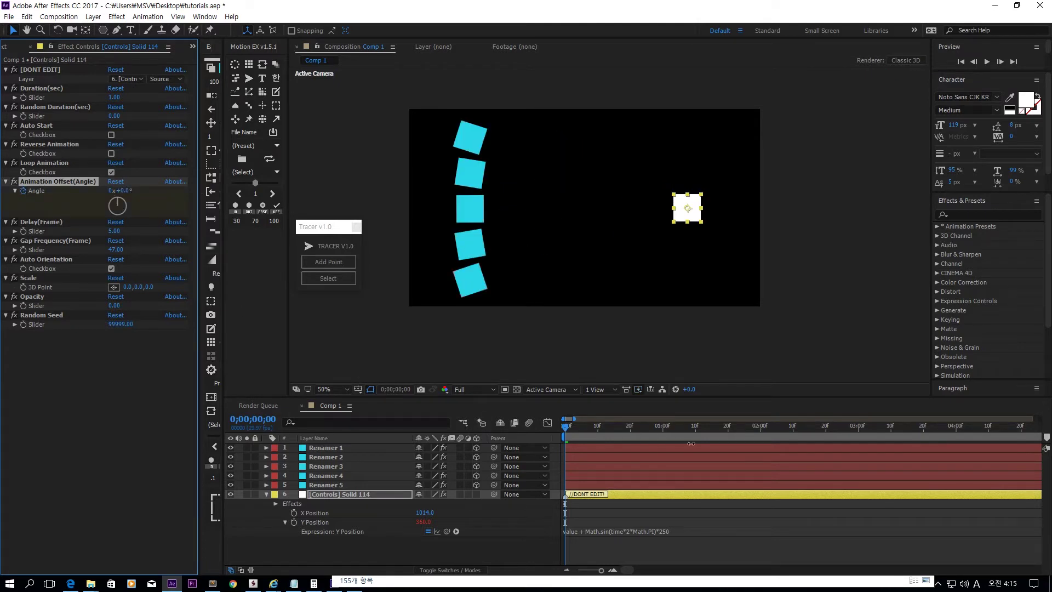
- Keyframe the Animation Offset angle to 1x+320° at 0;00;01;29, ease both keyframes and preview the motion
key("u")
left_click_drag(583, 427, 758, 435)
left_click_drag(145, 206, 165, 193)
left_click_drag(785, 527, 547, 490)
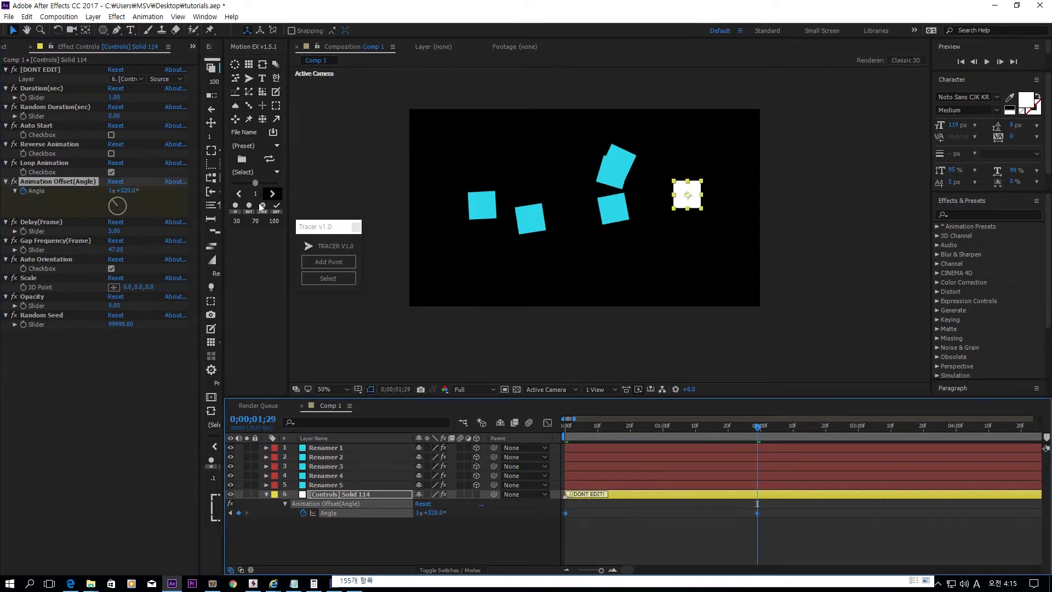
left_click(264, 219)
key("space")
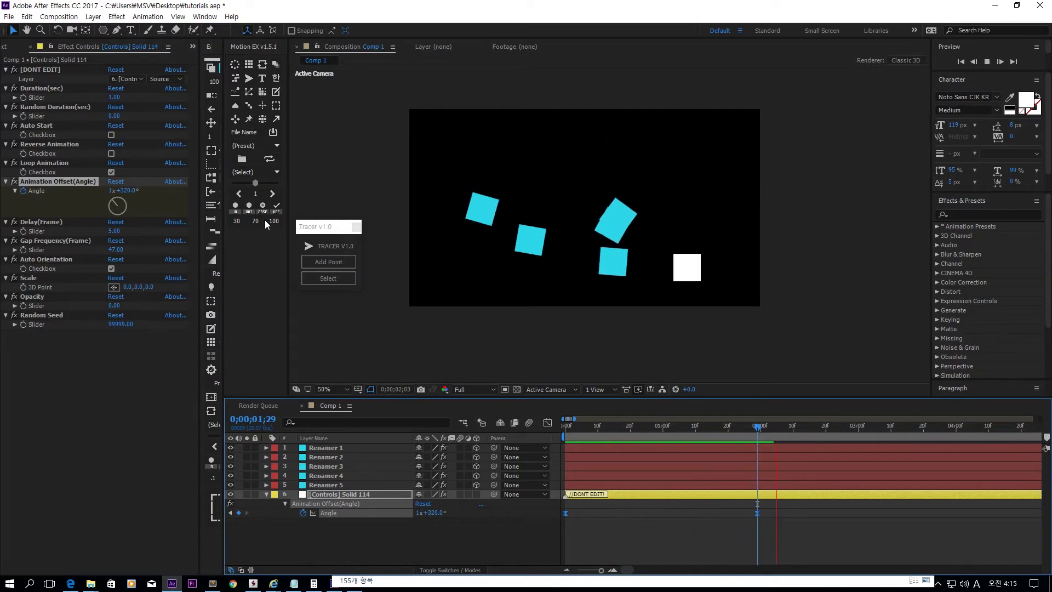
key("space")
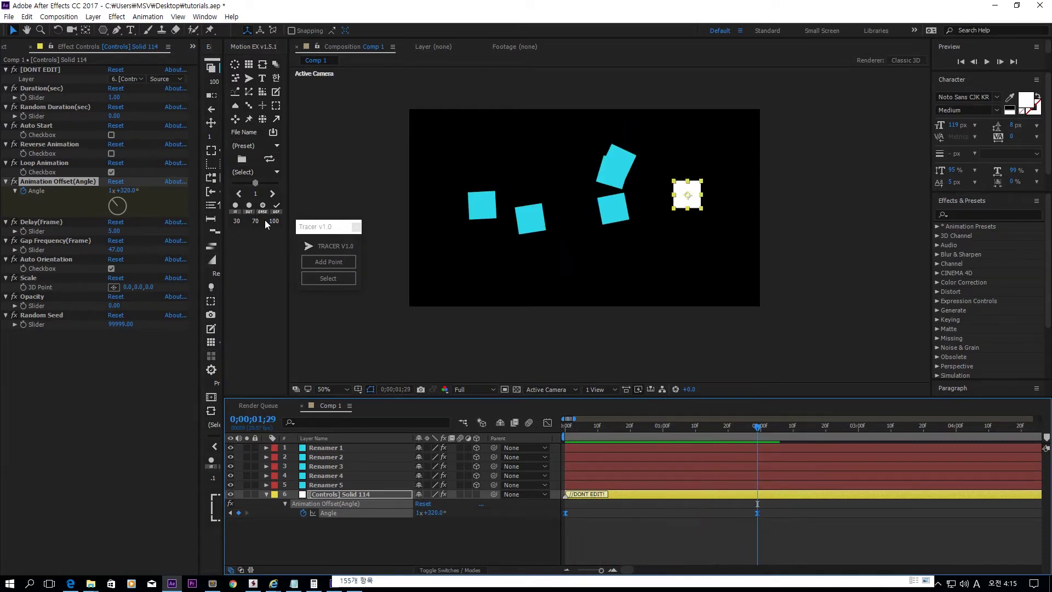
- Return to 0;00;00;00 and set the first Animation Offset angle keyframe to 10°
key("Home")
left_click(435, 521)
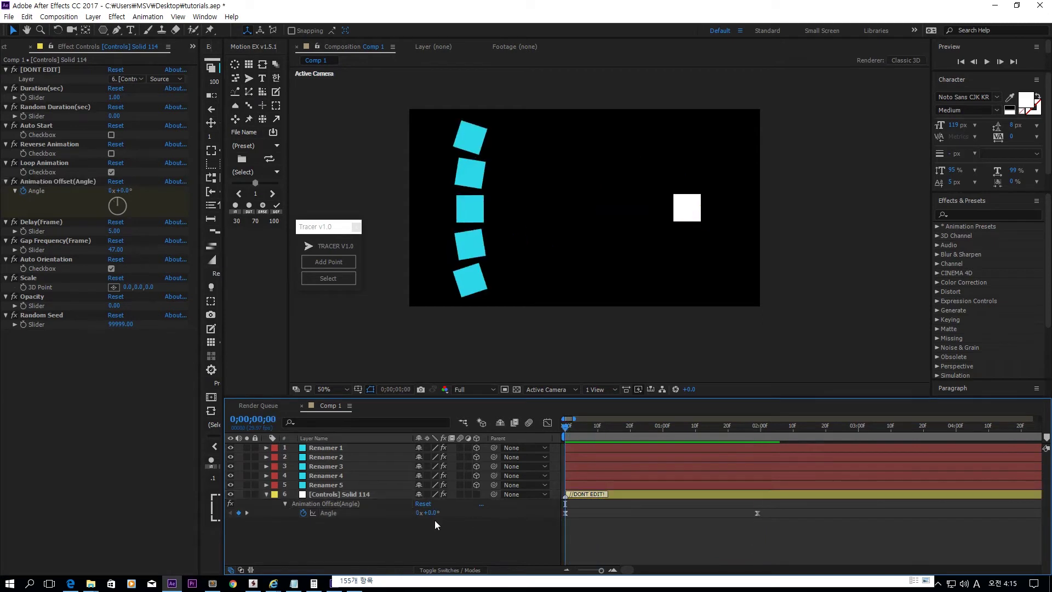
mouse_move(430, 513)
left_mouse_down()
mouse_move(458, 513)
mouse_move(439, 515)
left_mouse_up()
left_click(822, 532)
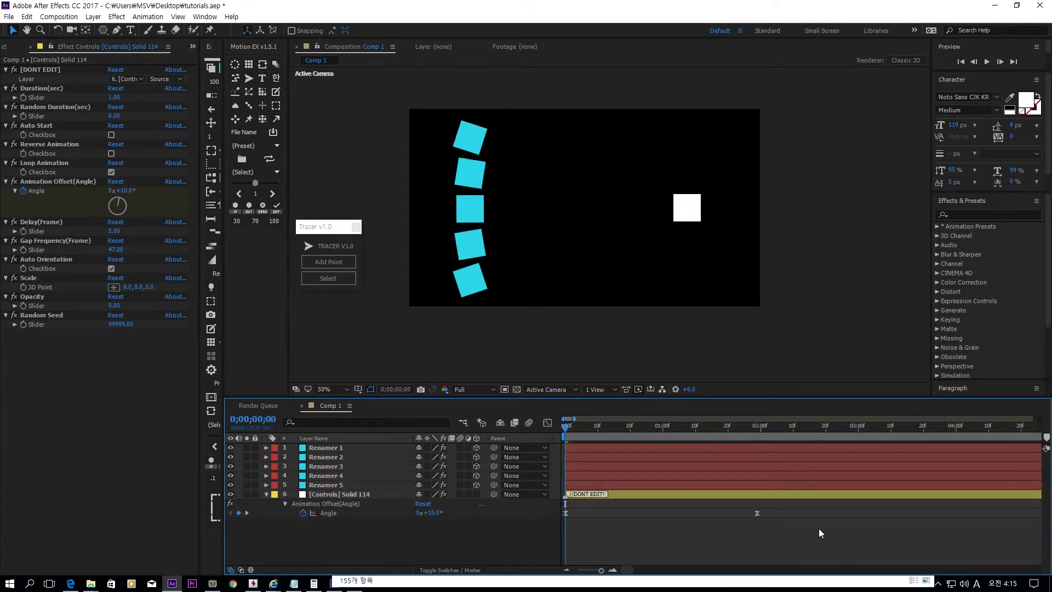
- Move the last Animation Offset keyframe to about 3.5 seconds and preview the slower motion
key("minus")
left_click(614, 514)
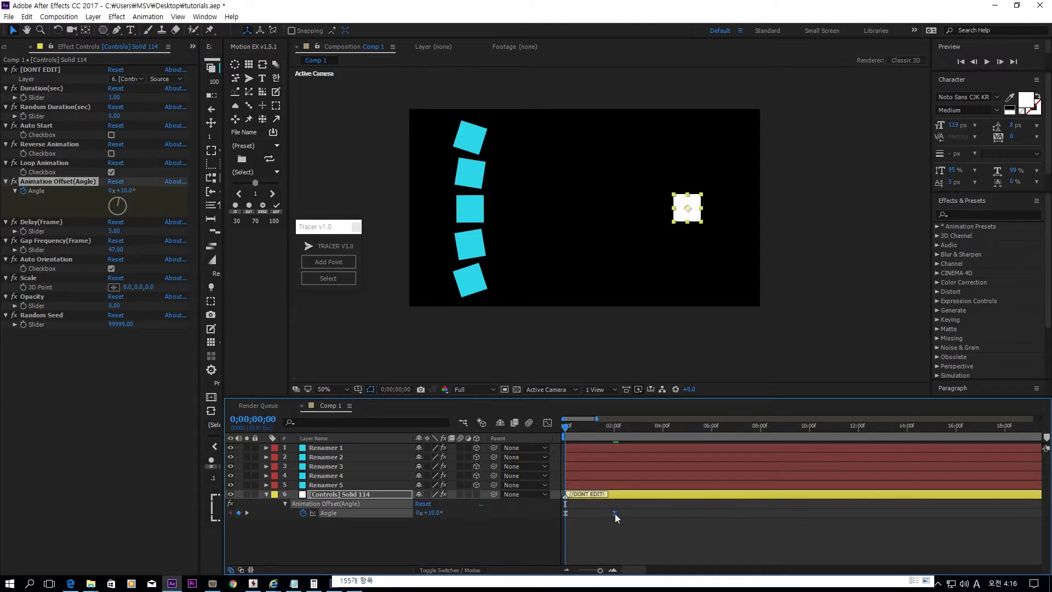
key("space")
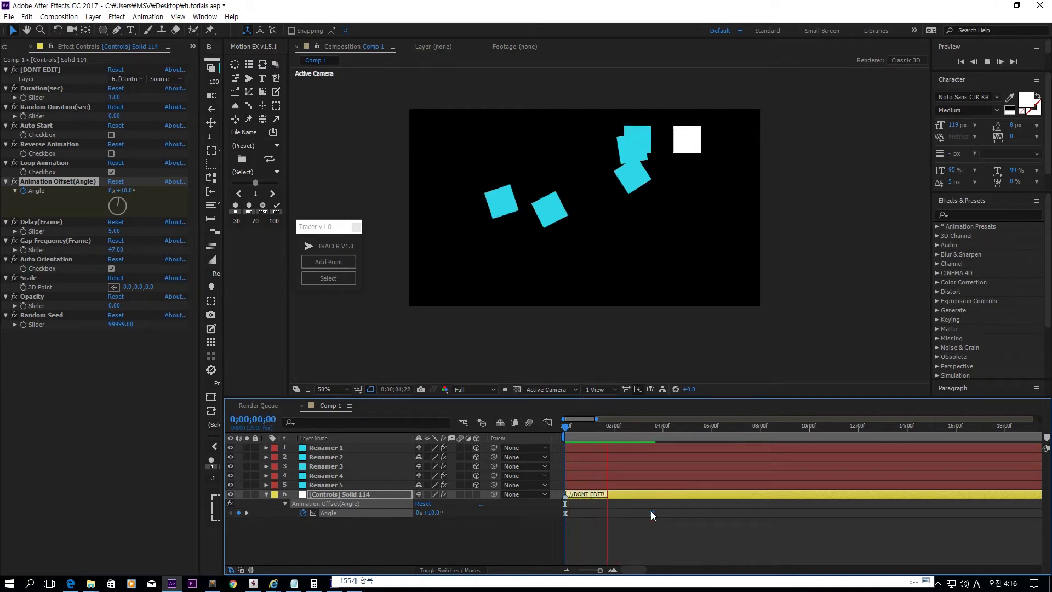
key("space")
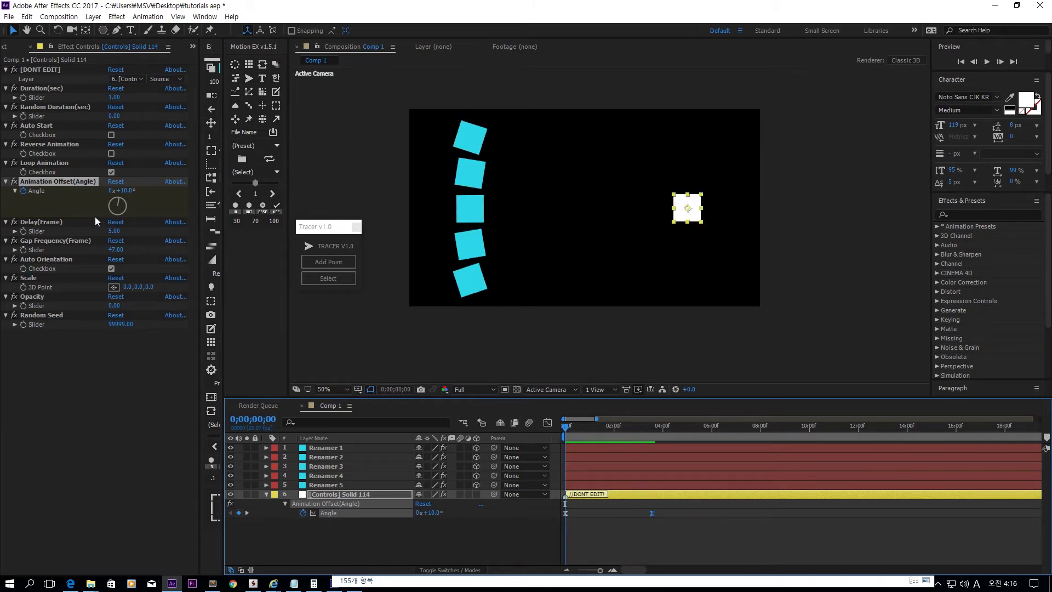
- Review the Auto Start and Animation Offset effects and scrub the opening frames to check the offset-driven motion
left_click(43, 126)
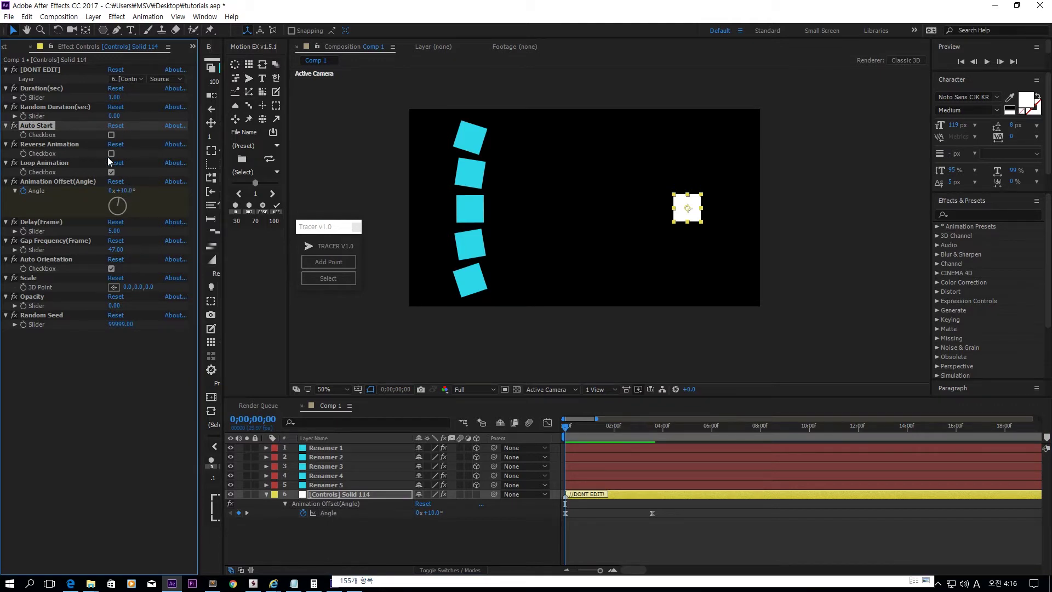
left_click(67, 185)
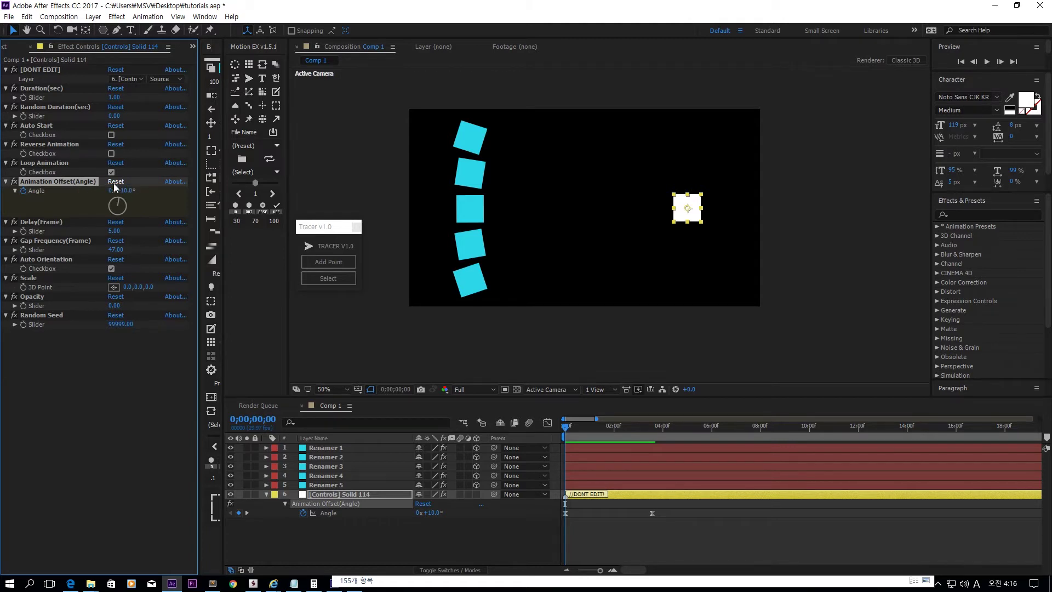
mouse_move(574, 427)
left_mouse_down()
mouse_move(640, 426)
mouse_move(564, 433)
left_mouse_up()
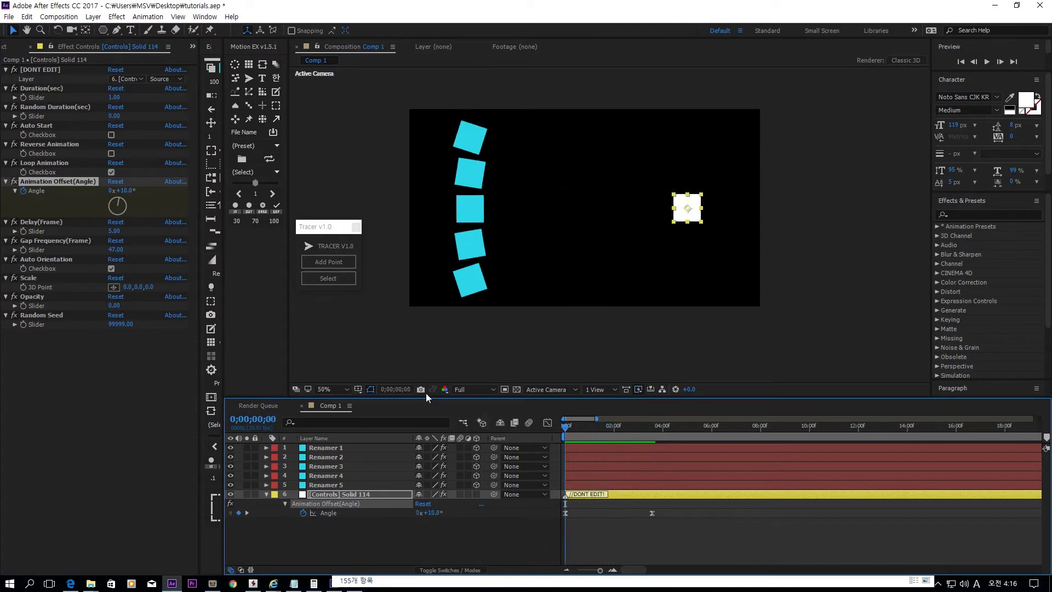
- Turn off Auto Orientation after toggling it for comparison, and scrub the timeline back to 0;00;00;00
left_click(56, 262)
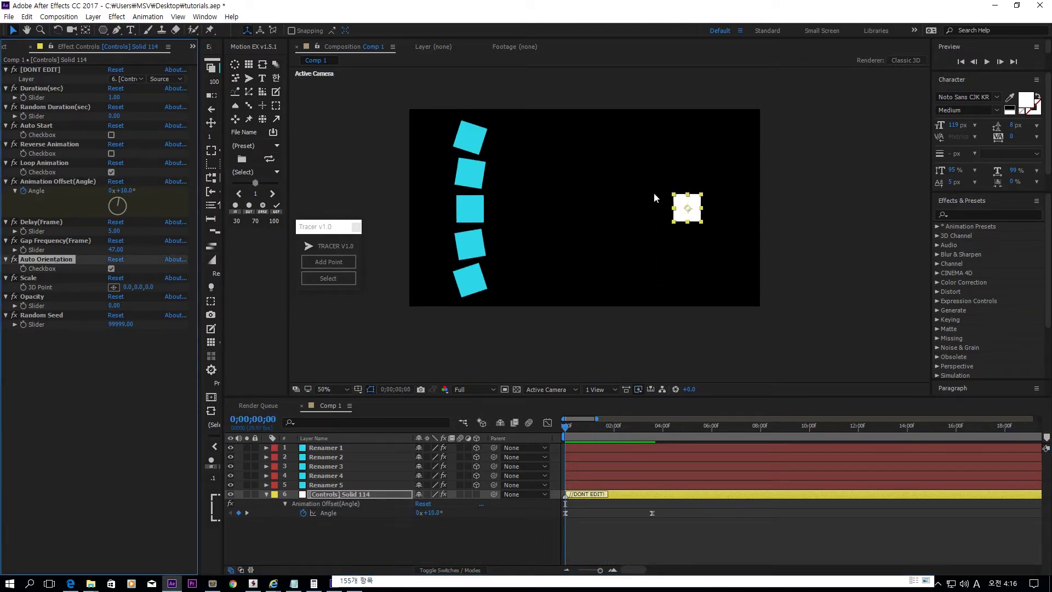
left_click(112, 269)
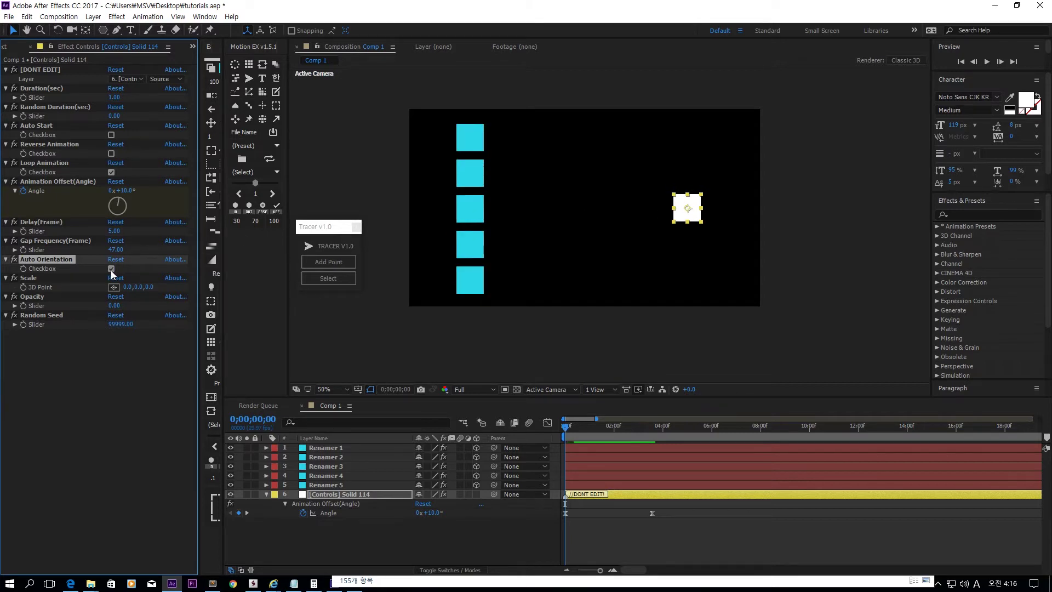
left_click(112, 269)
left_click(112, 271)
left_click_drag(576, 426, 539, 430)
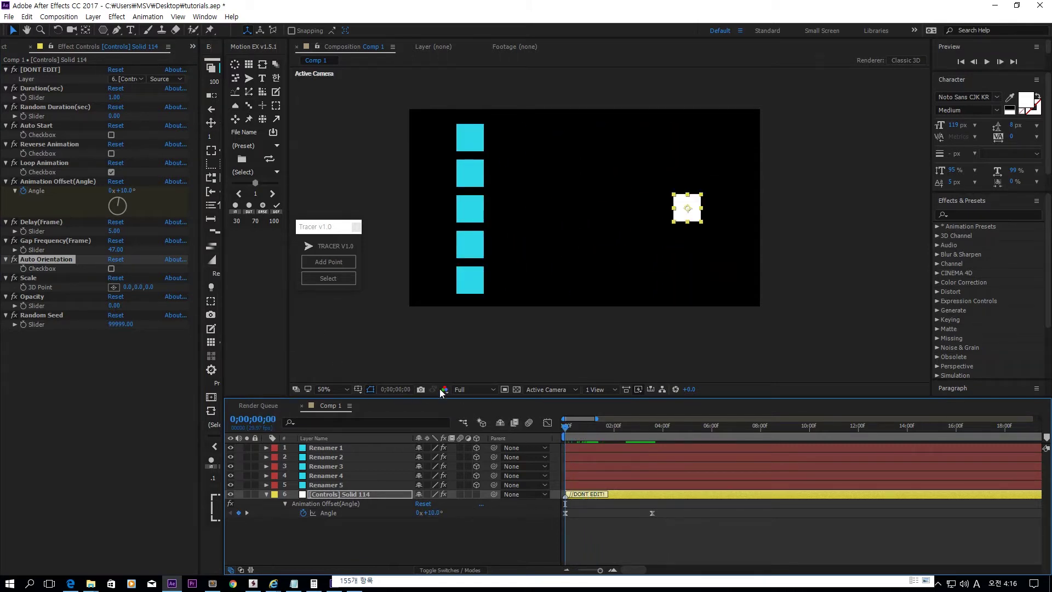
- Remove the Animation Offset angle keyframes, turn Auto Start back on and scrub to 0;00;01;04
left_click(23, 191)
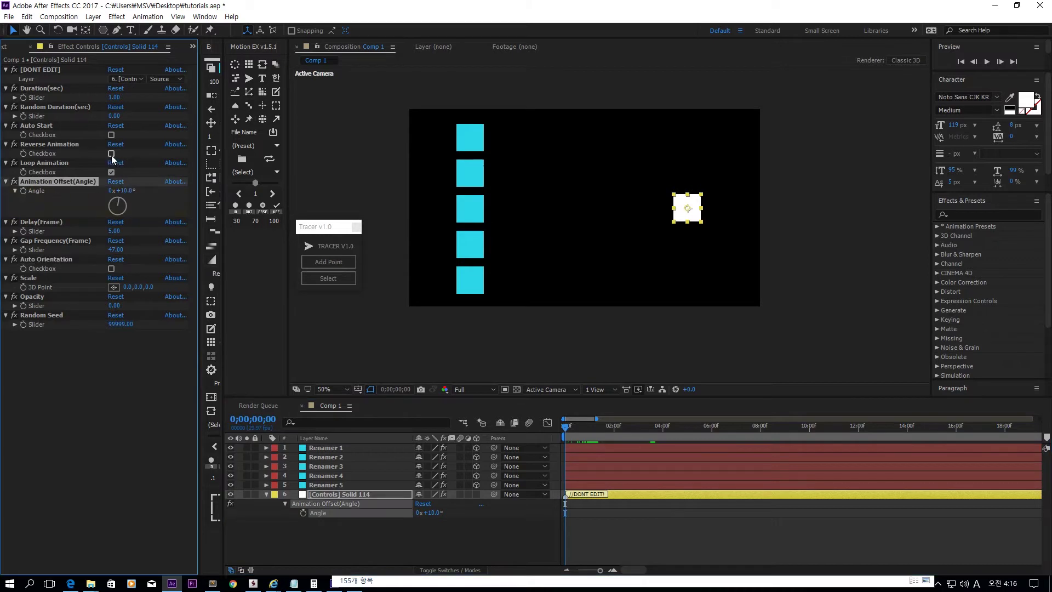
left_click(111, 135)
left_click_drag(571, 426, 600, 430)
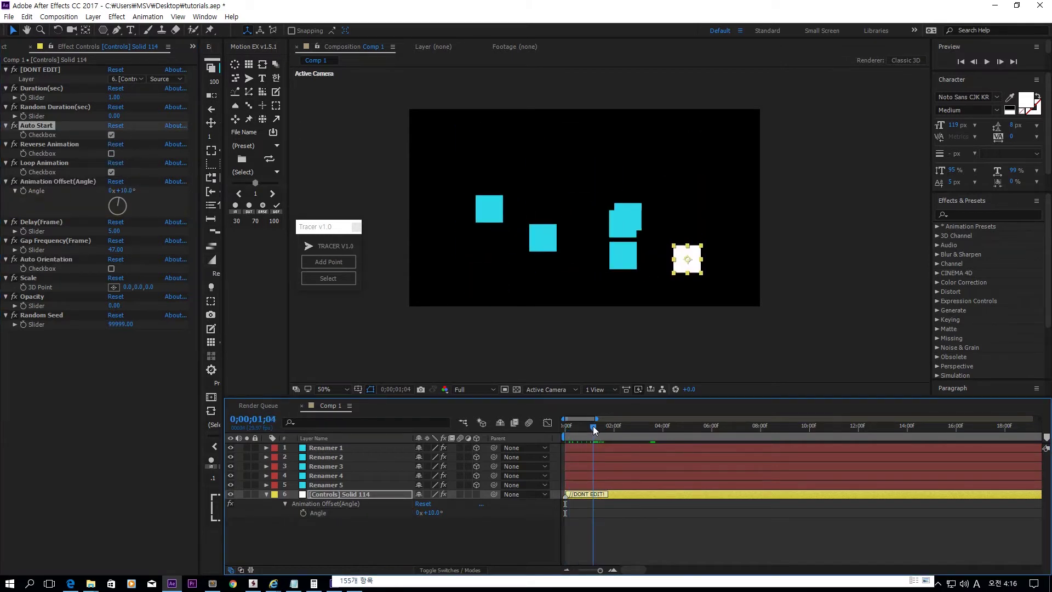
- Set the Scale effect's X and Y values to 100 and scrub back to 0;00;00;00 to check the size change
left_click(47, 290)
mouse_move(127, 287)
left_mouse_down()
mouse_move(143, 294)
mouse_move(131, 292)
left_mouse_up()
left_click(130, 287)
type("10")
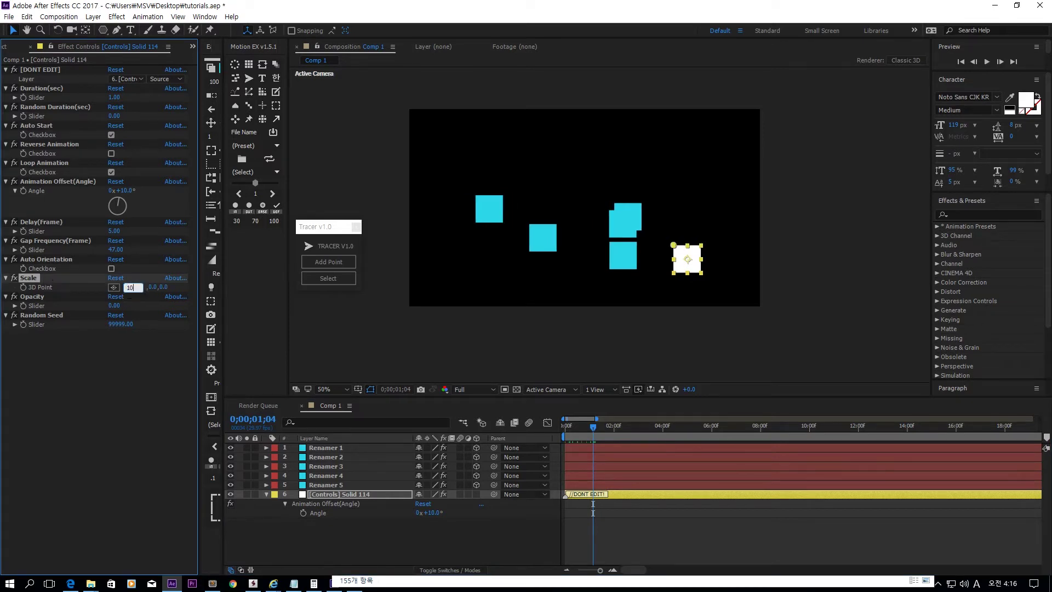
type("0")
key("Tab")
type("100")
key("Return")
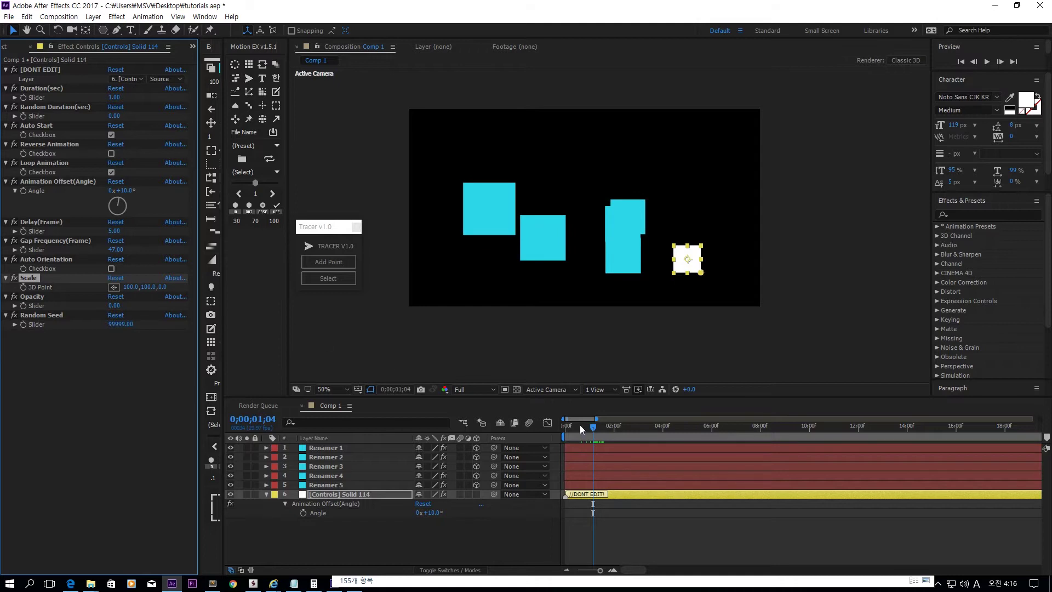
left_click_drag(579, 425, 555, 428)
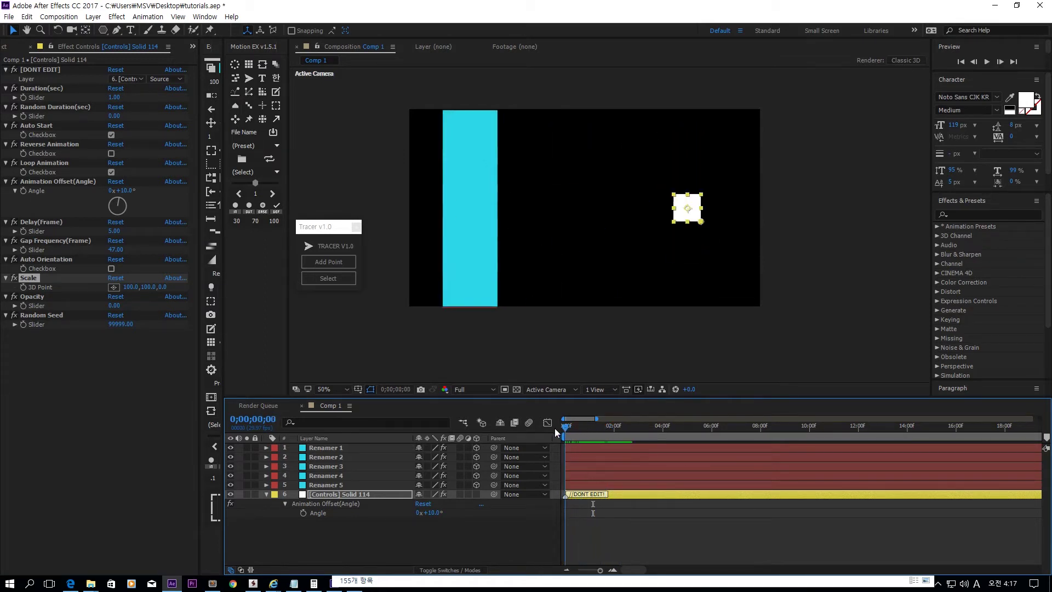
- Set the Scale effect's X and Y values to -100 and scrub the timeline to check the size change
left_click(130, 286)
type("-100")
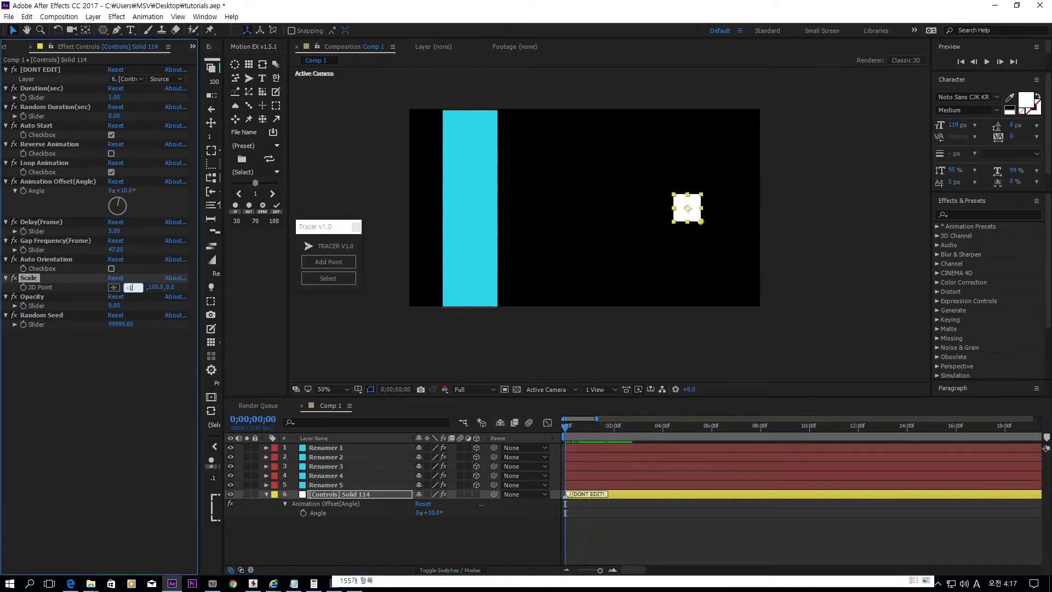
key("Tab")
type("-100")
key("Return")
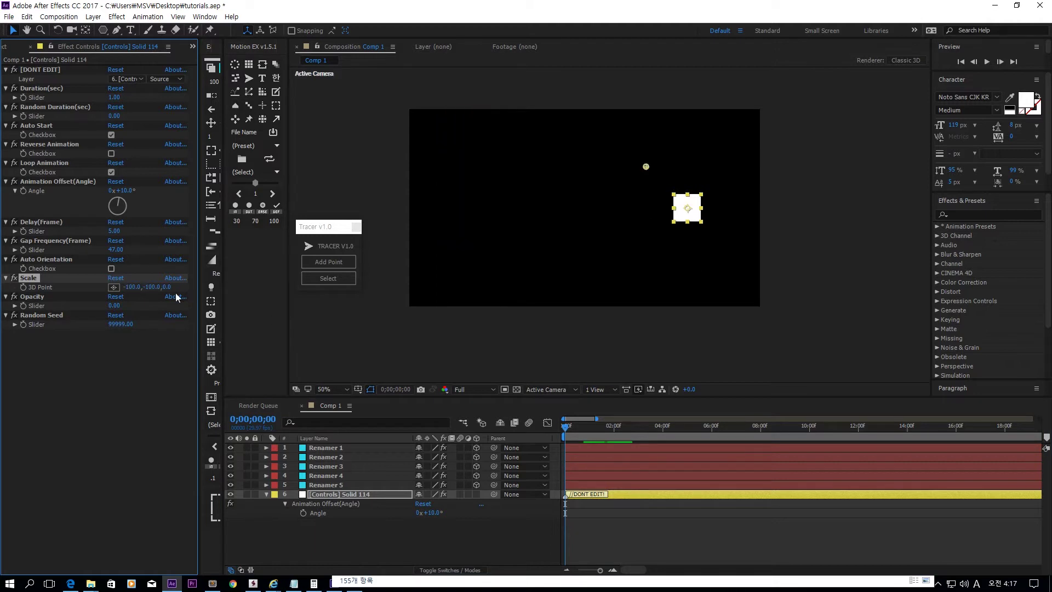
left_click_drag(568, 426, 608, 425)
key("space")
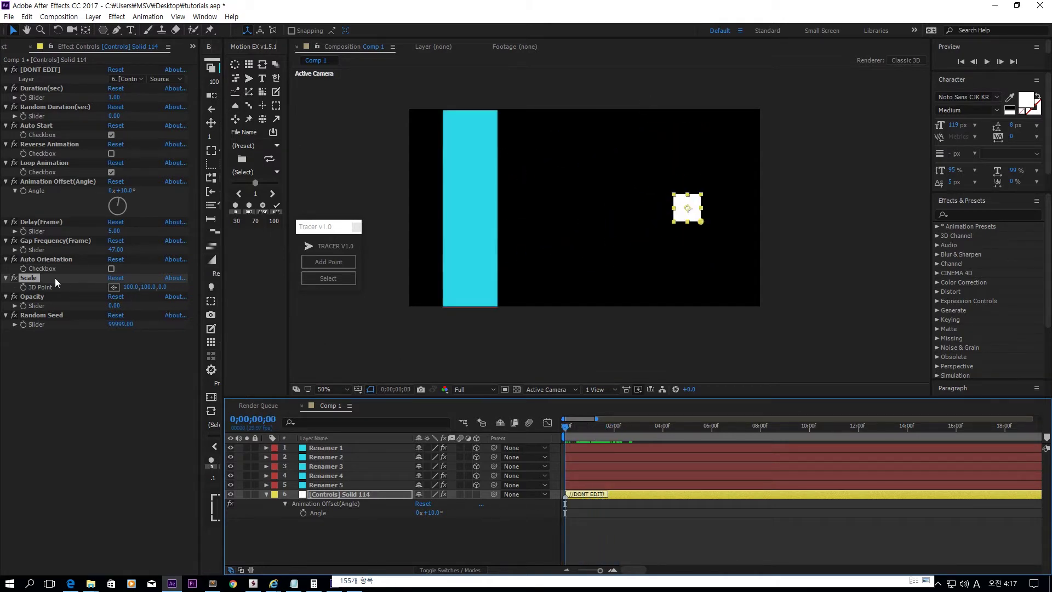
- Restore the Scale values to 0 and set Opacity to -75, scrubbing to 0;00;01;22 to check the fade
left_click(36, 278)
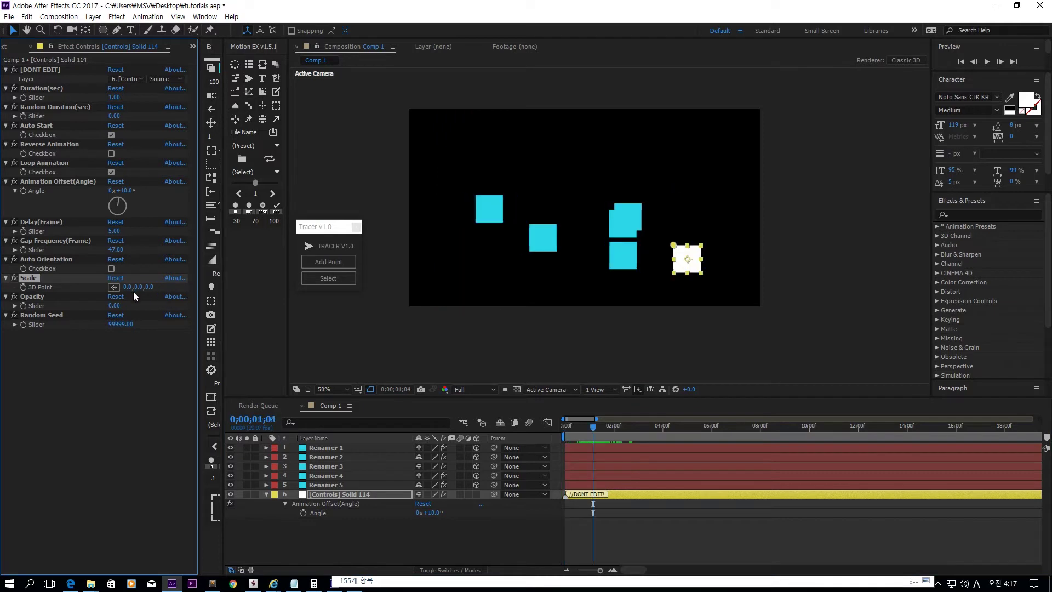
left_click(116, 278)
left_click_drag(128, 287, 81, 316)
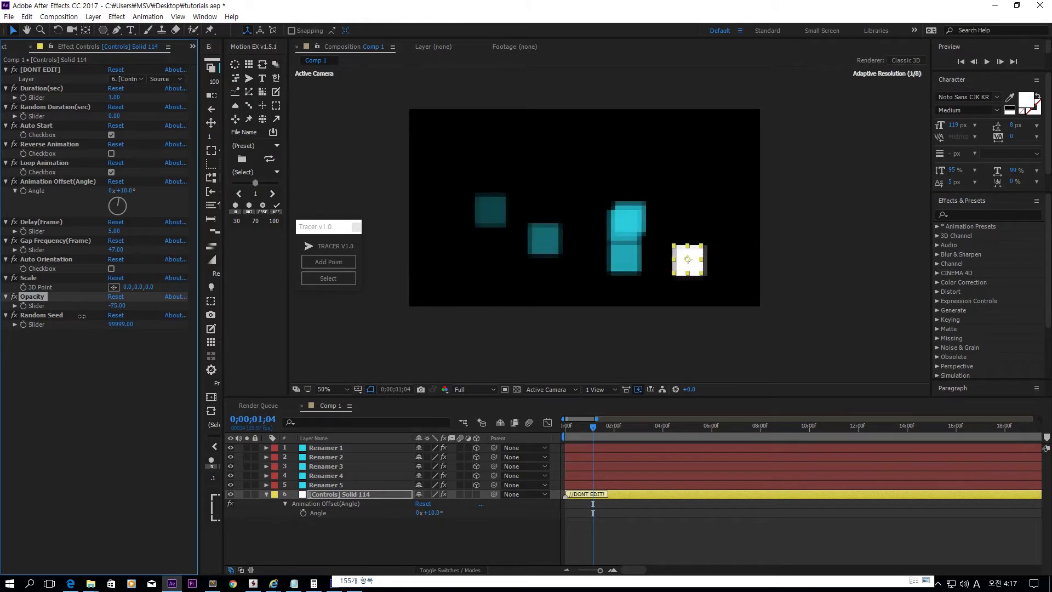
mouse_move(593, 431)
left_mouse_down()
mouse_move(554, 429)
mouse_move(621, 426)
mouse_move(607, 429)
left_mouse_up()
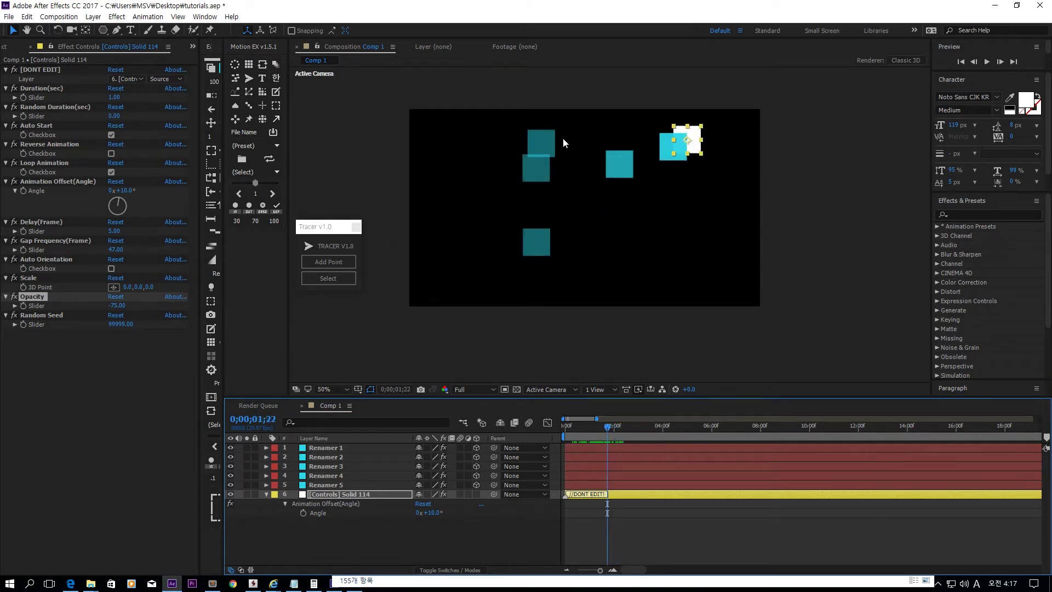
- Lower the Random Seed to 99997 and scrub back to 0;00;00;00 to check the squares' new random pattern
left_click(119, 324)
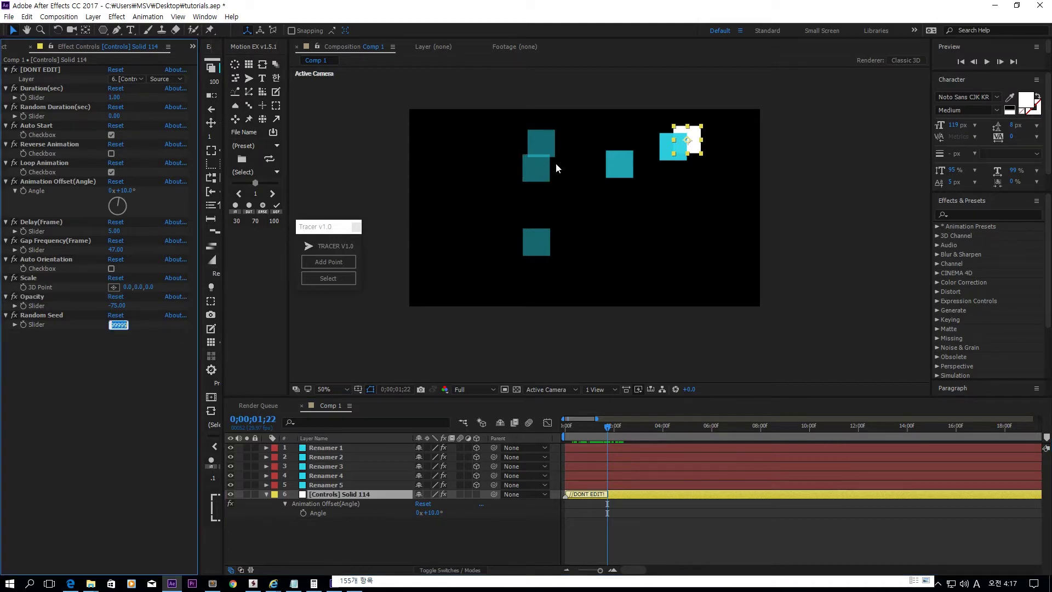
left_click(603, 426)
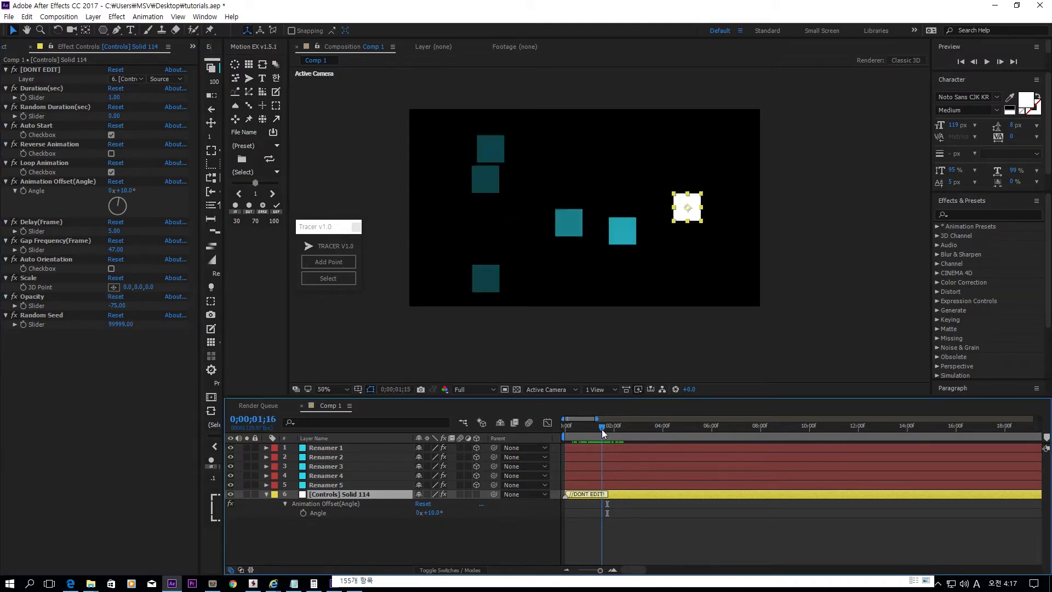
left_click(119, 324)
key("Down")
key("Down")
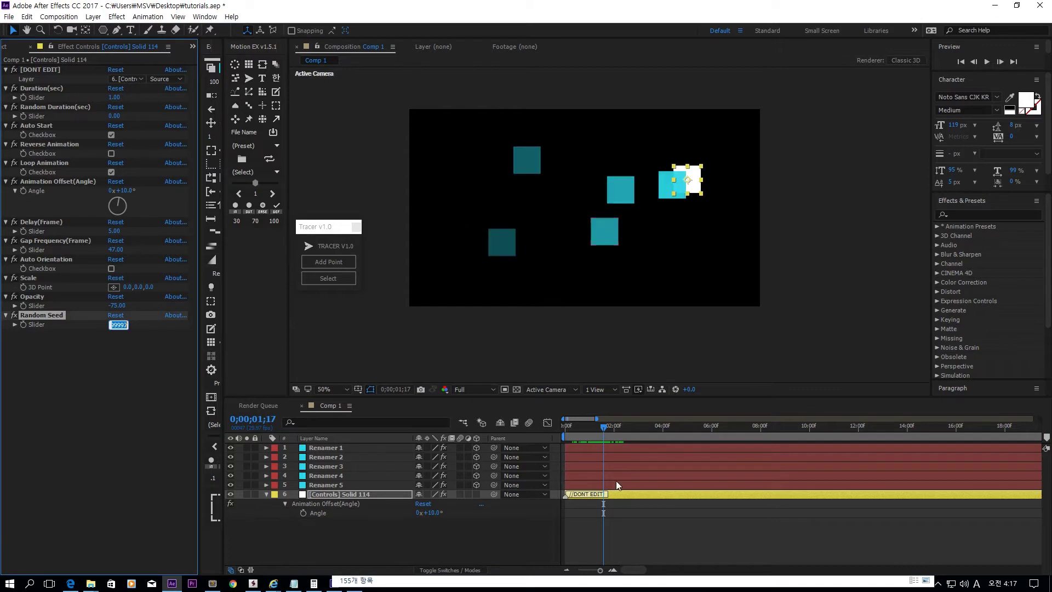
left_click_drag(613, 432, 521, 433)
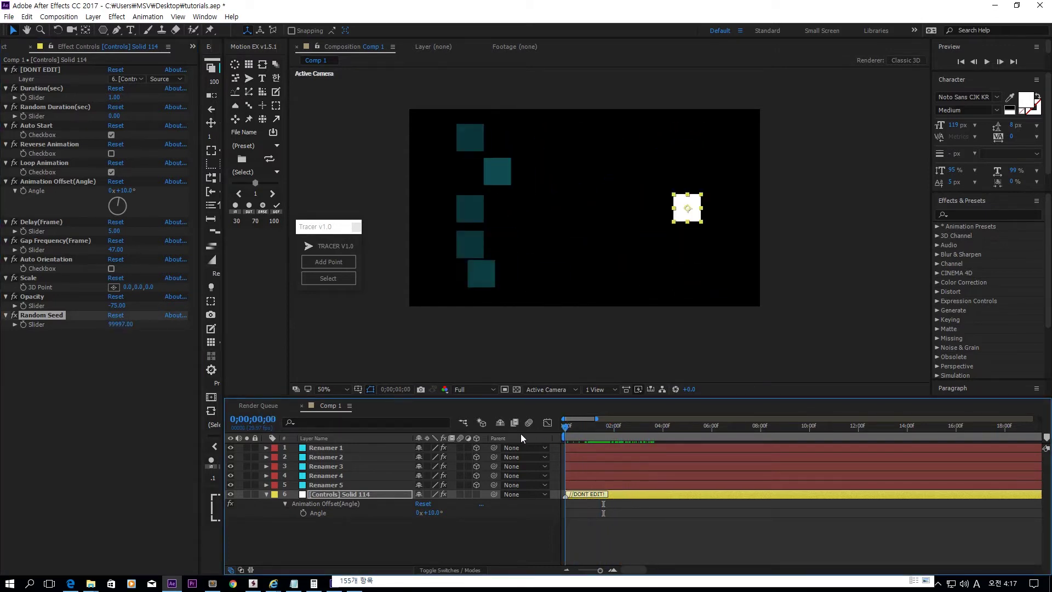
- Add a Tracer point to the white [Controls] Solid 114 square and move the point just above it
left_click(376, 268)
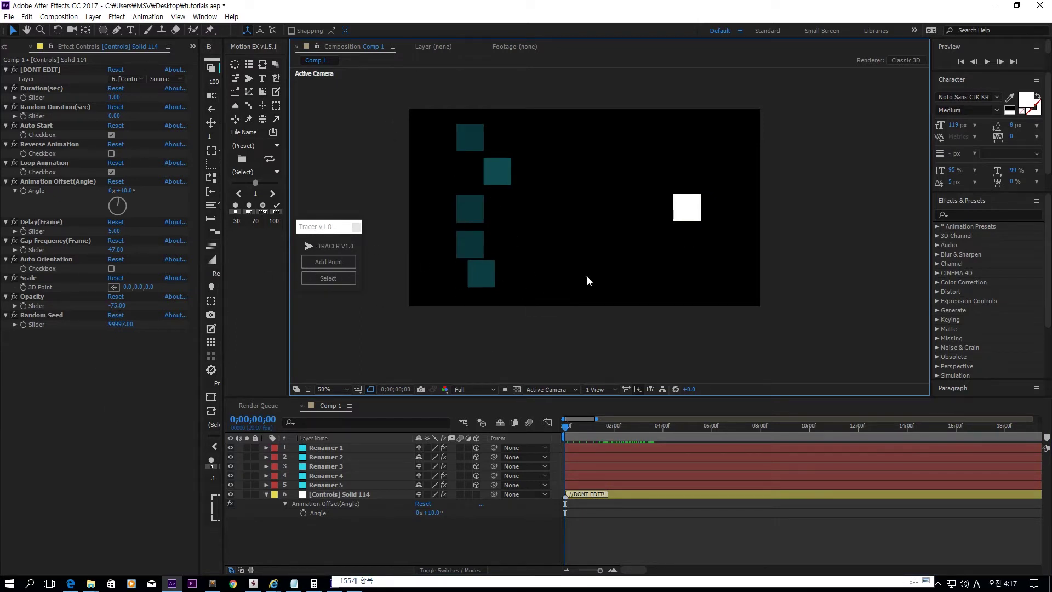
left_click(698, 215)
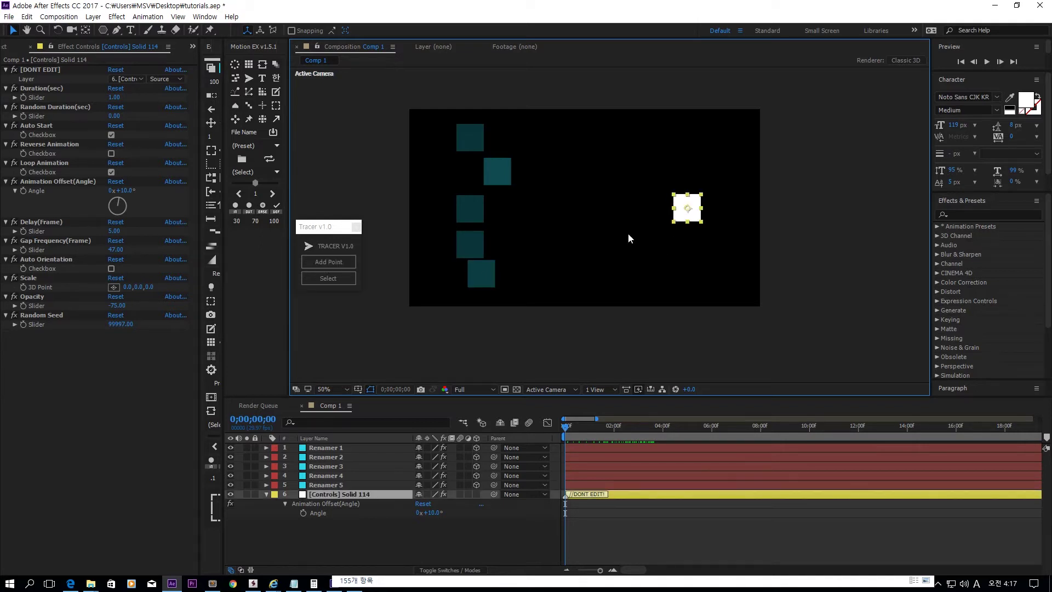
left_click(325, 263)
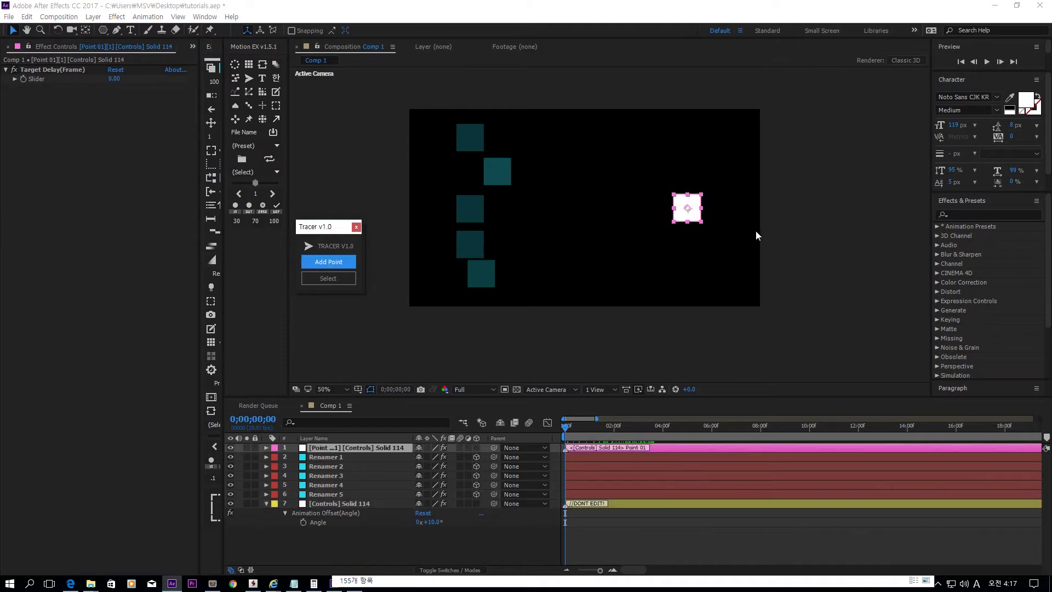
left_click_drag(693, 215, 693, 177)
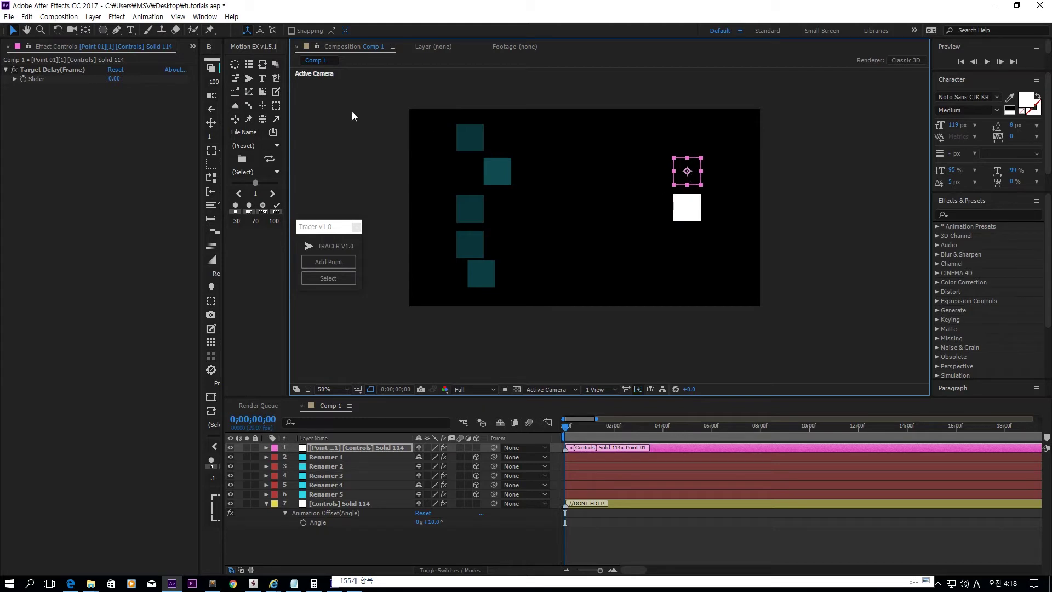
- Create two new cyan solids and place them staggered in the upper middle of the composition
left_click(210, 68)
left_click(210, 68)
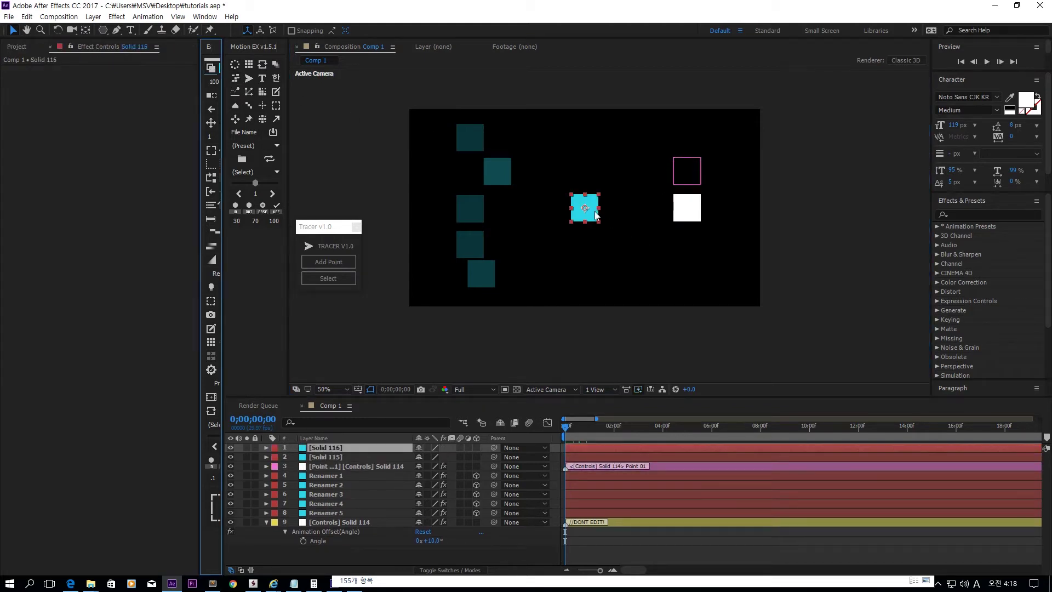
left_click_drag(585, 214, 553, 175)
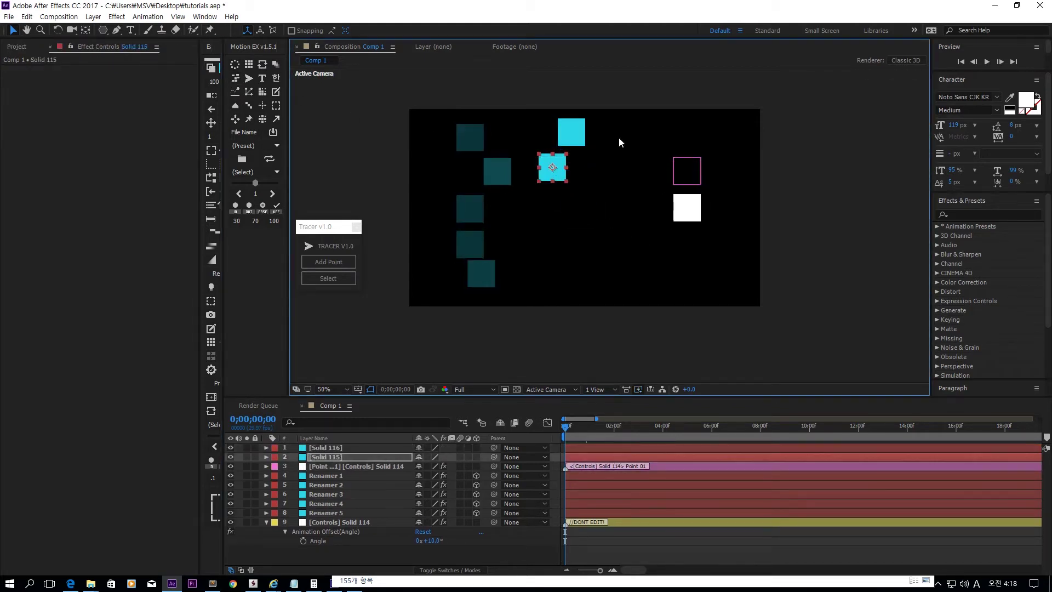
- Select both new solids and assign [Point 01][1] [Controls] Solid 114 as their Tracer target layer
left_click_drag(620, 141, 566, 180)
left_click(315, 279)
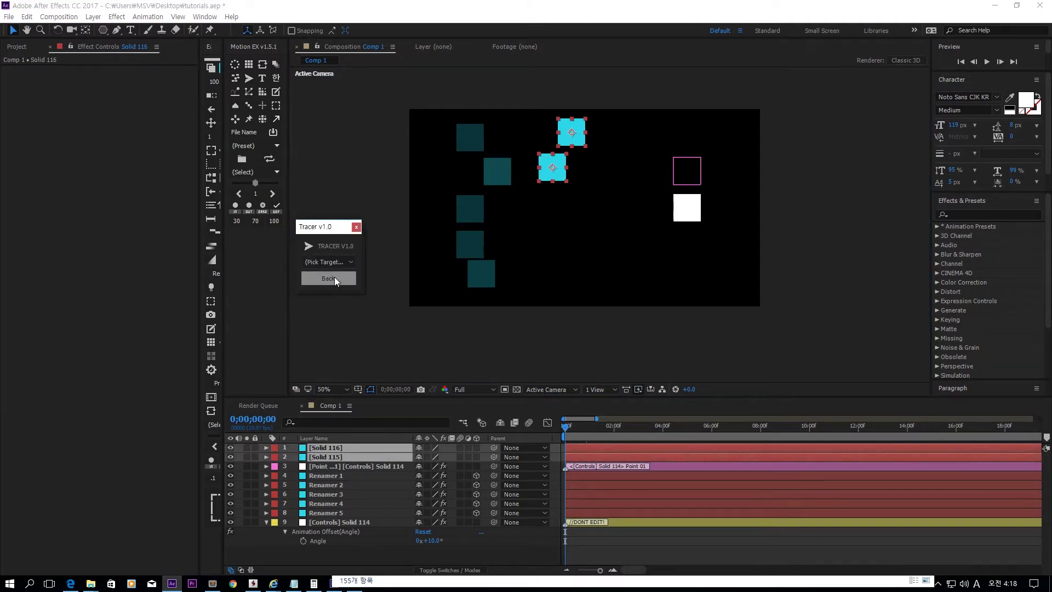
left_click(334, 278)
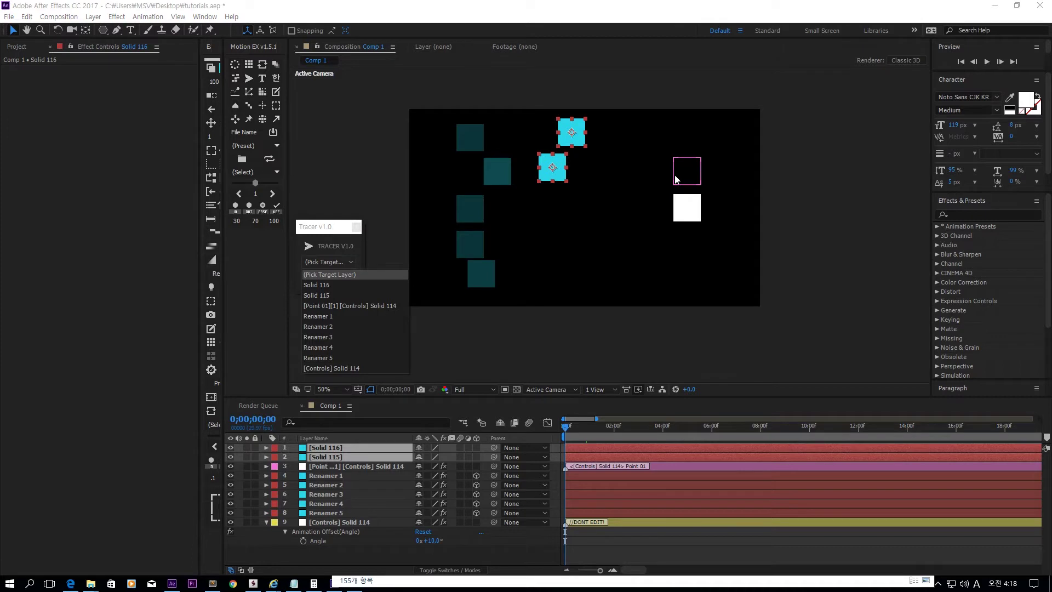
left_click(323, 308)
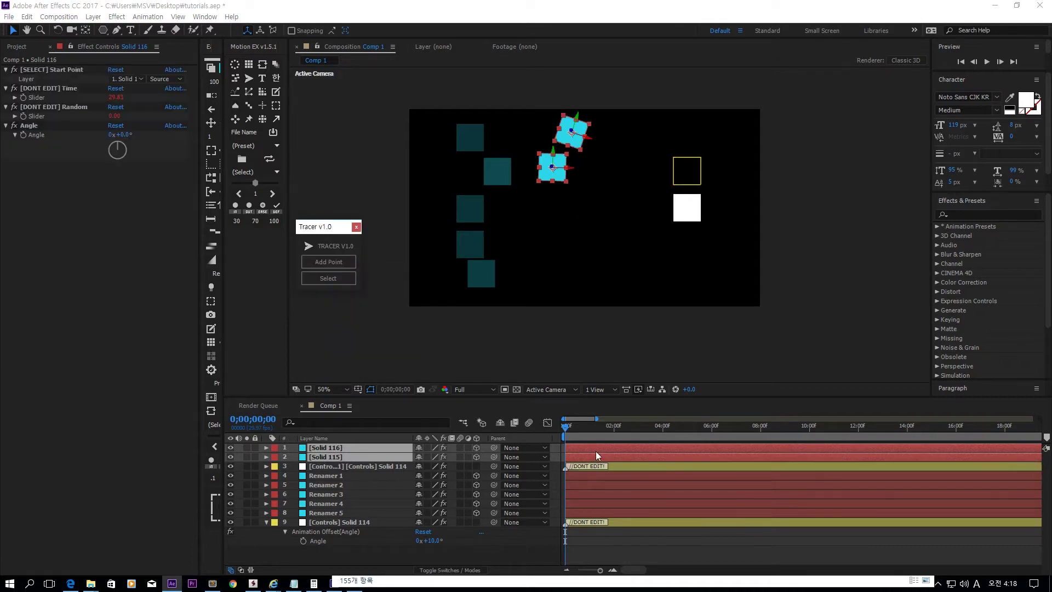
- Scrub and play the timeline, inspecting both control layers to check how the new squares travel to the added point
left_click_drag(574, 423, 625, 427)
left_click(695, 195)
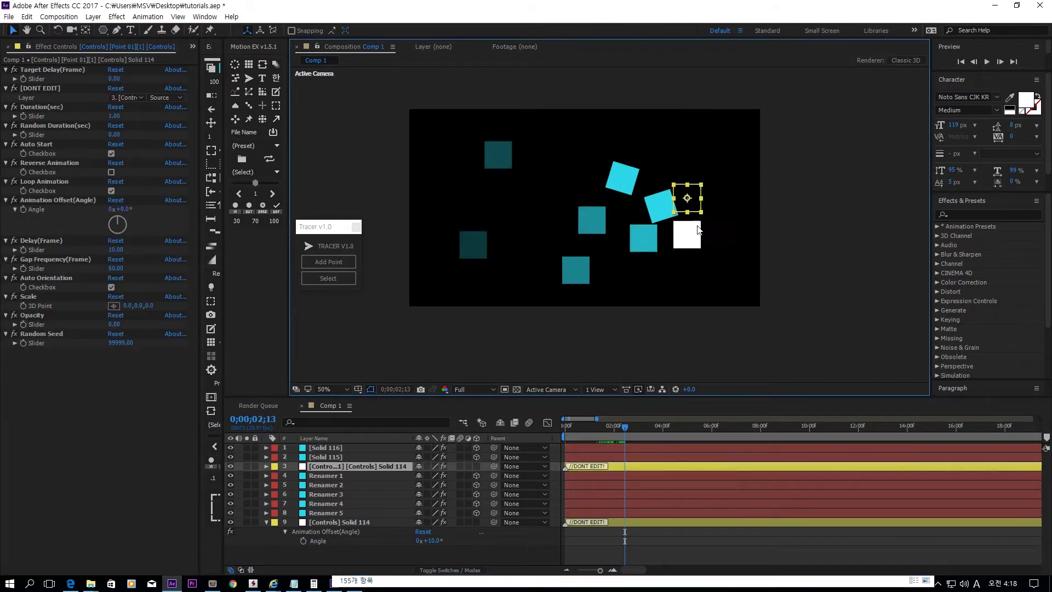
left_click(694, 244)
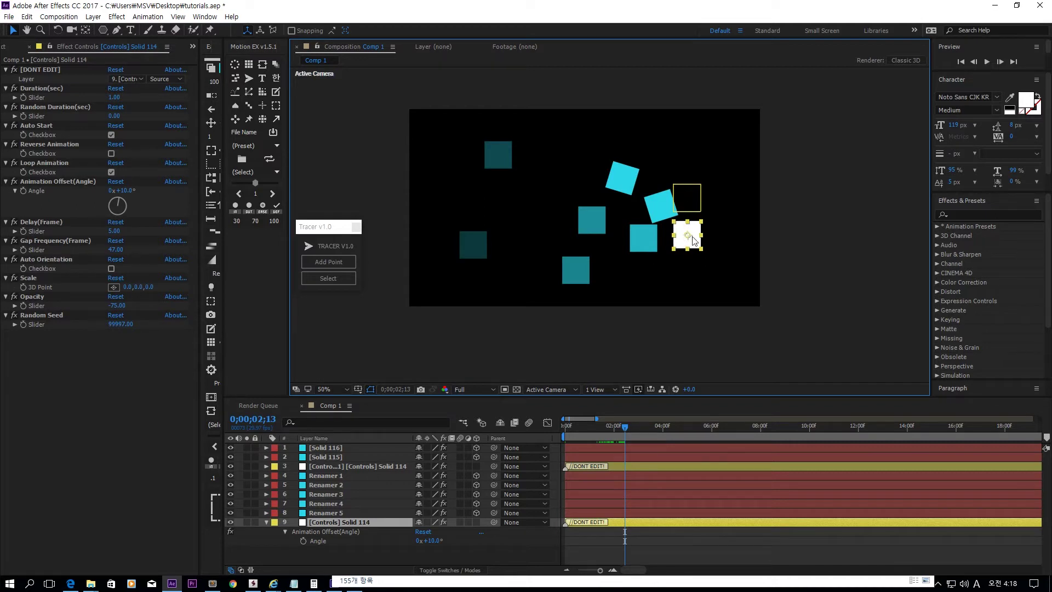
mouse_move(693, 241)
left_mouse_down()
mouse_move(742, 192)
mouse_move(652, 230)
mouse_move(711, 236)
left_mouse_up()
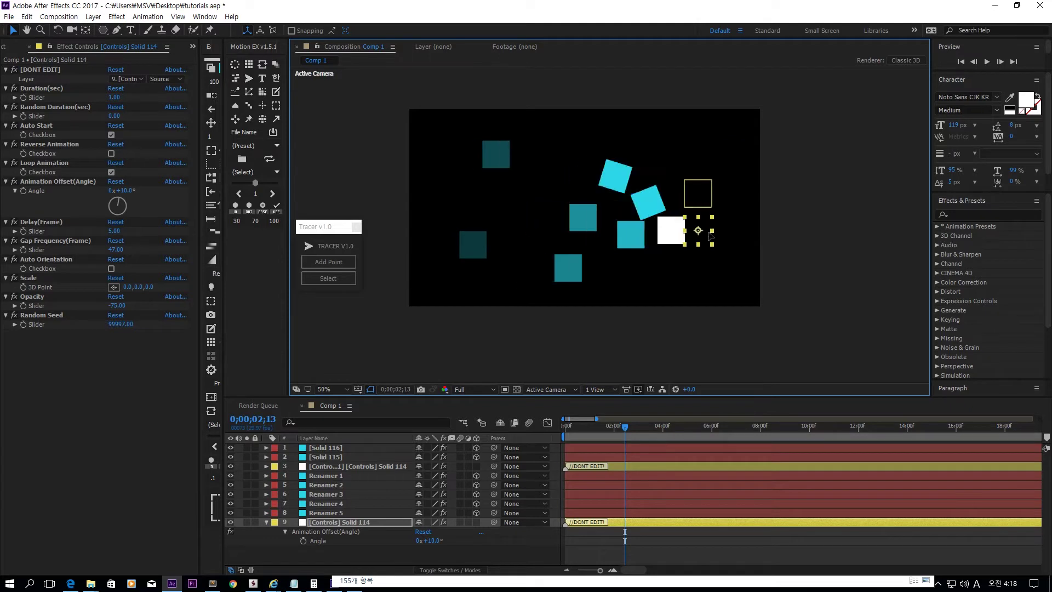
left_click_drag(620, 426, 630, 427)
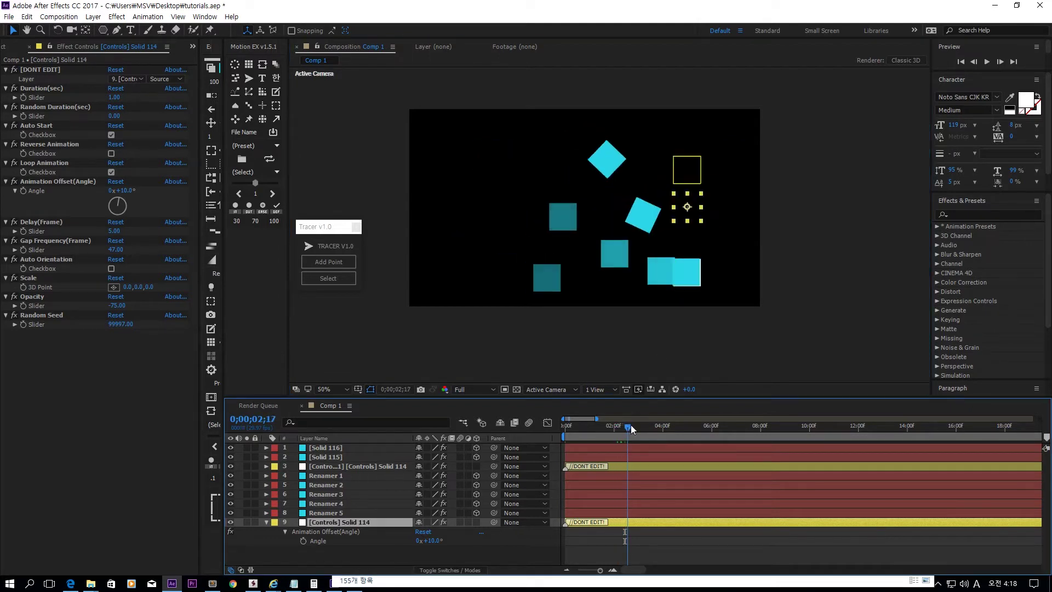
key("space")
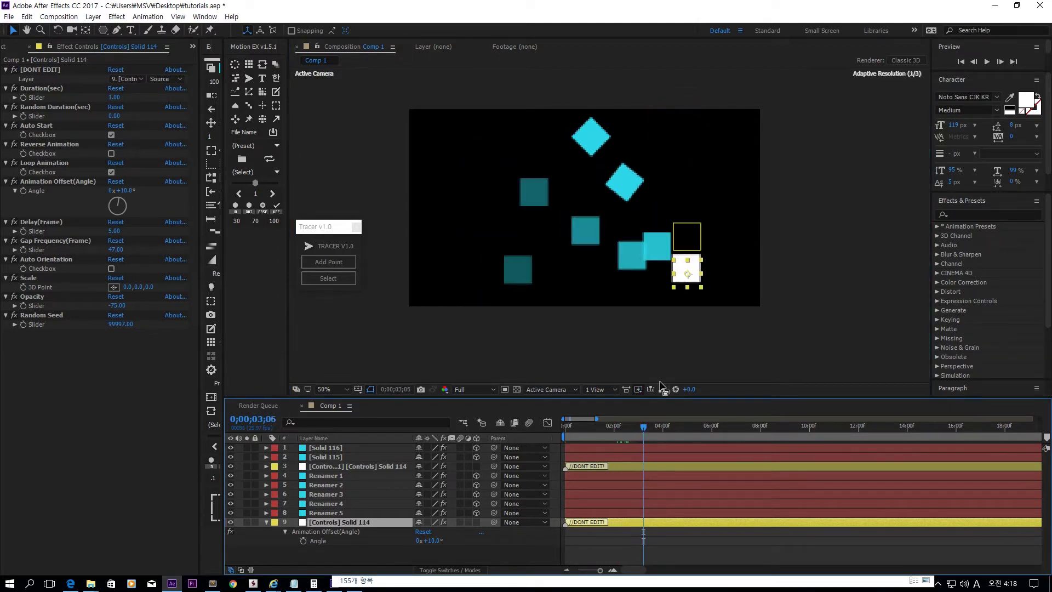
- Select the five Renamer squares in the composition and hide layers Renamer 1 through Renamer 5
left_click_drag(692, 239, 491, 245)
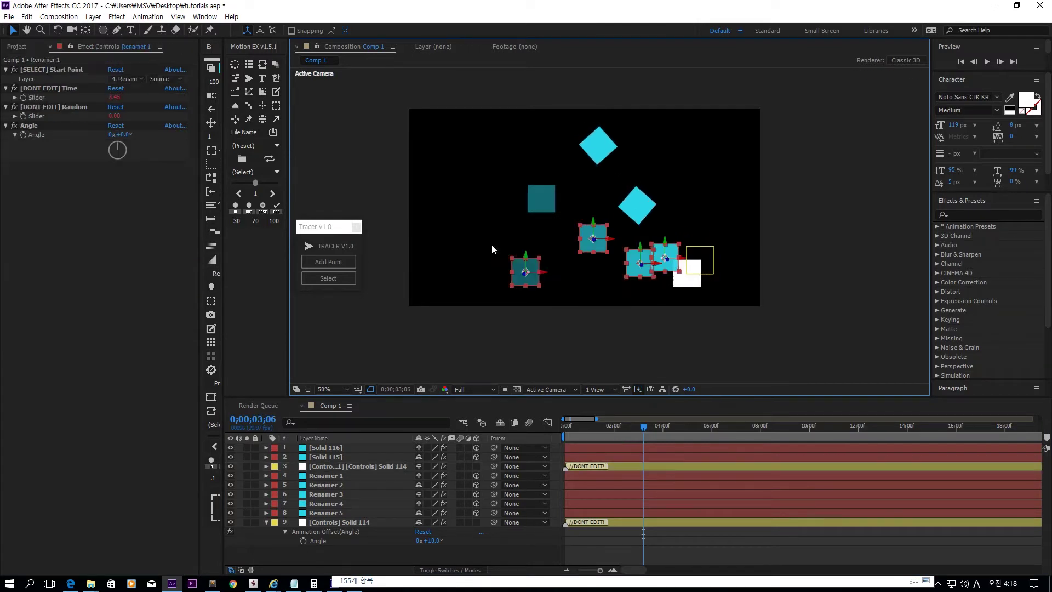
left_click(552, 197, "shift")
left_click_drag(230, 476, 231, 513)
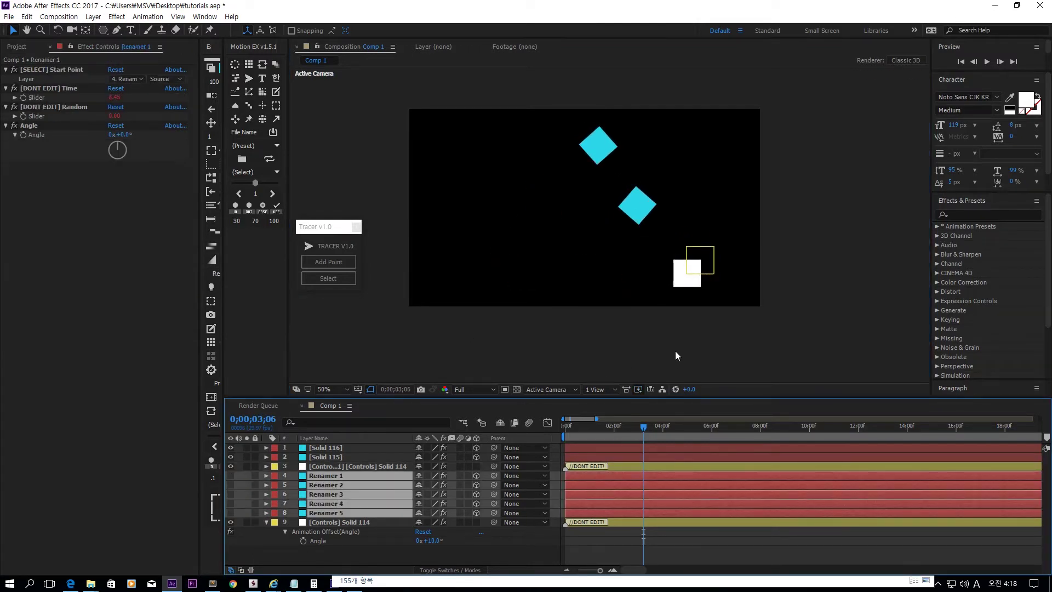
- Scale the added point's control layer to 63% and scrub to 0;00;05;04 to check the two squares
left_click(702, 263)
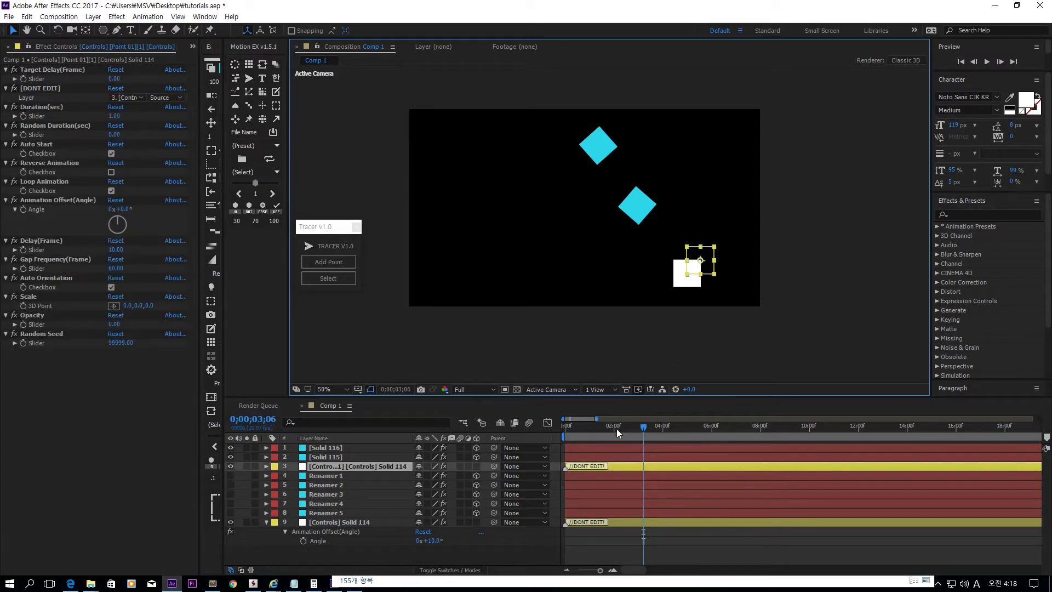
left_click_drag(616, 429, 668, 427)
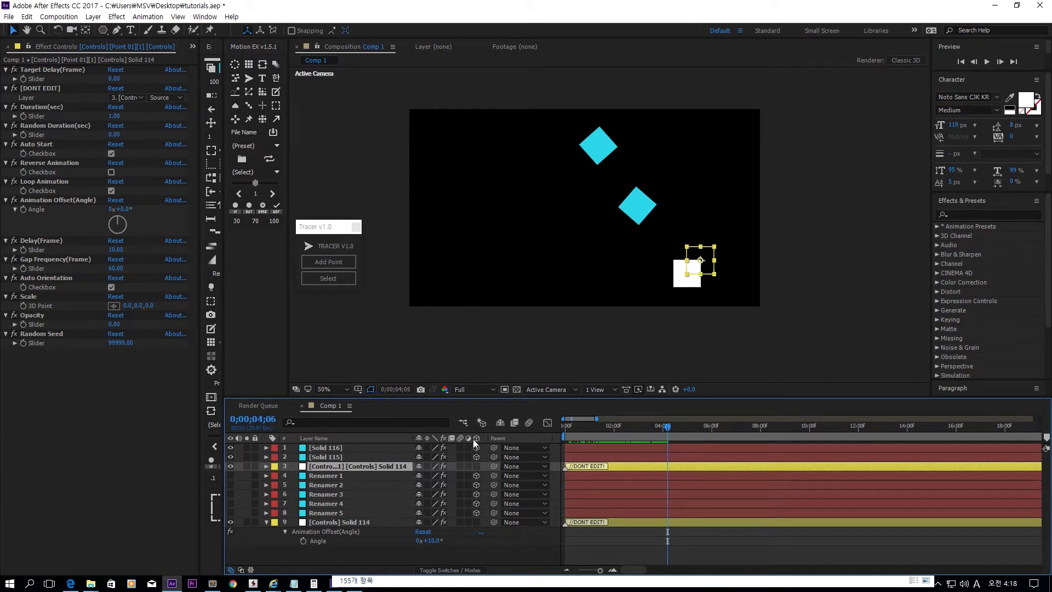
key("s")
left_click_drag(436, 475, 429, 475)
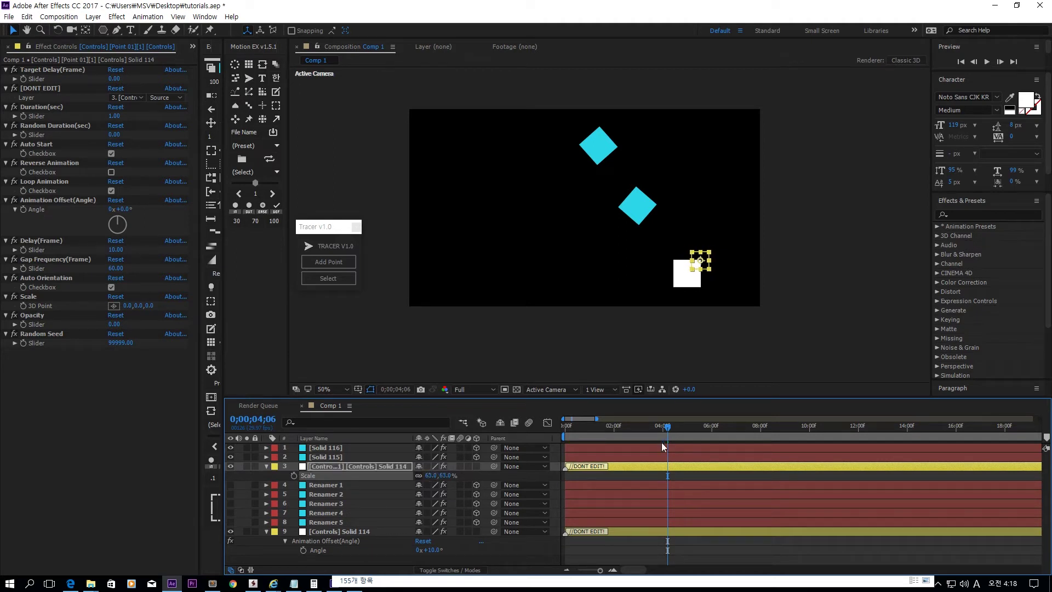
left_click_drag(672, 426, 689, 424)
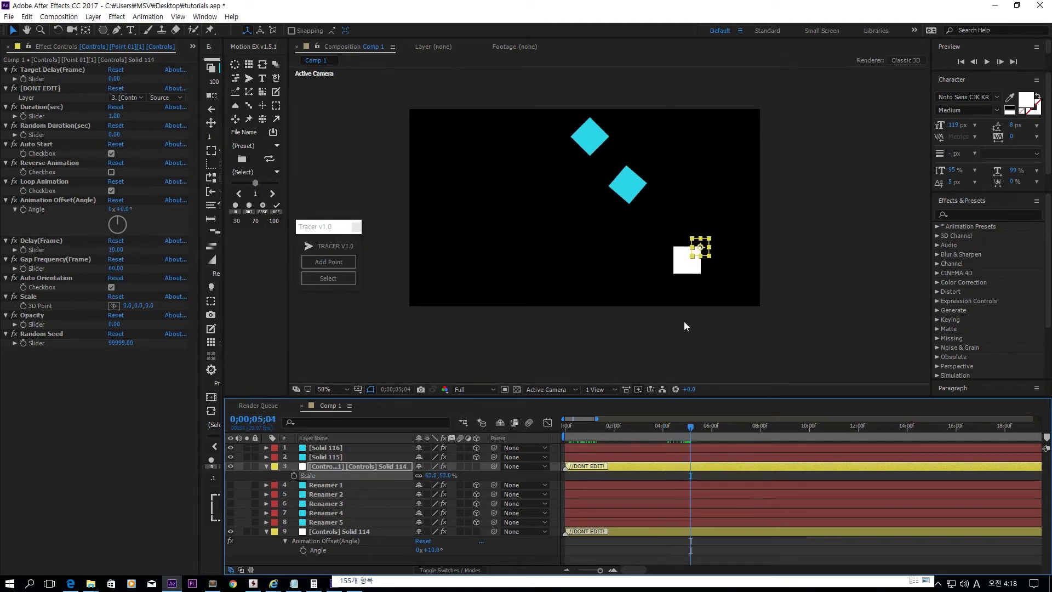
- Highlight the point's Tracer effects from [DONT EDIT] to Random Seed, and set its Target Delay to 10 frames
left_click(707, 252)
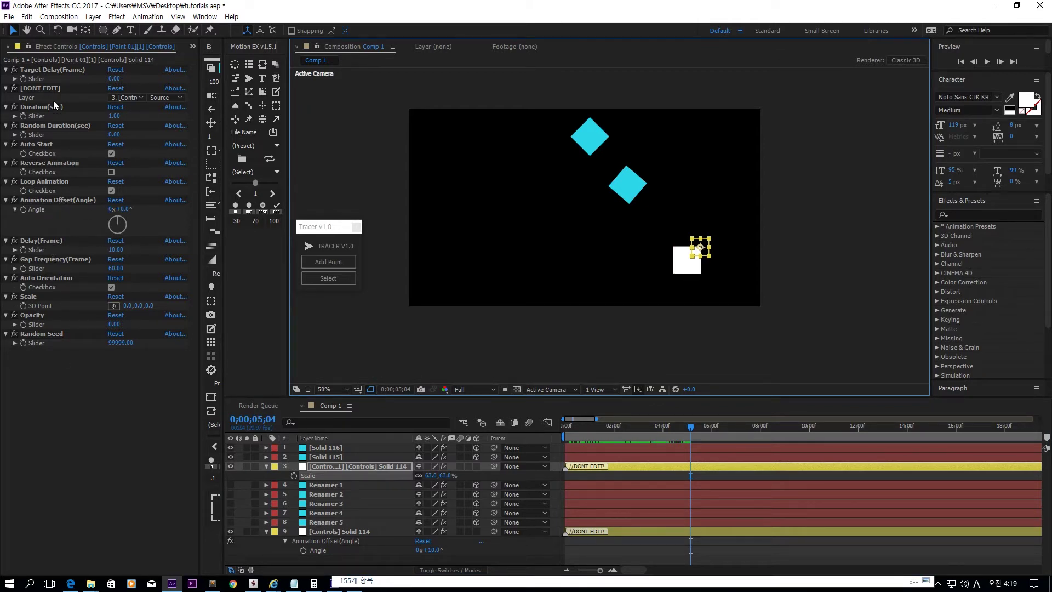
left_click(45, 89)
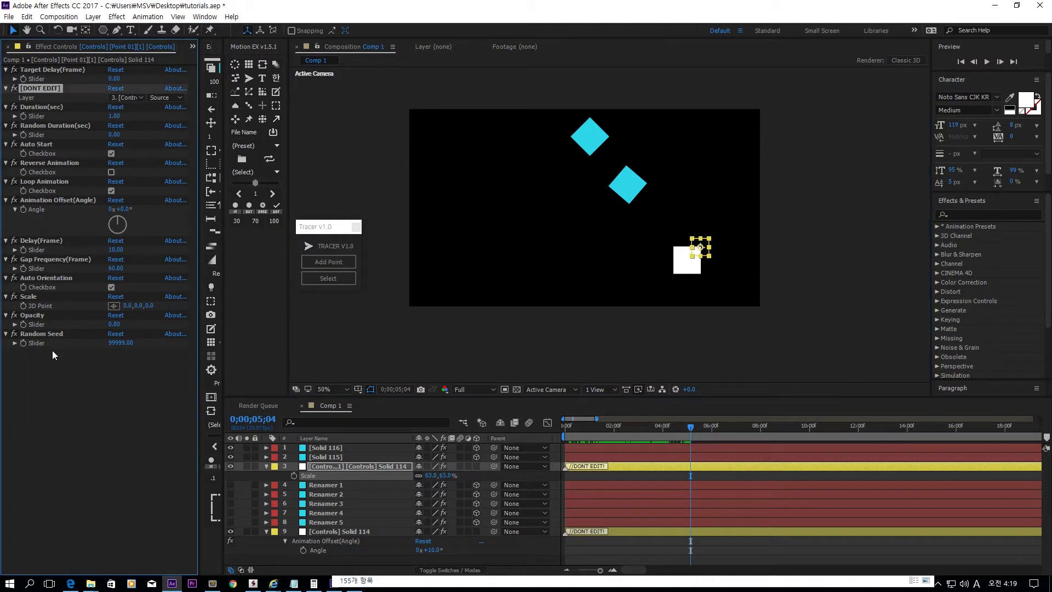
left_click(48, 334, "shift")
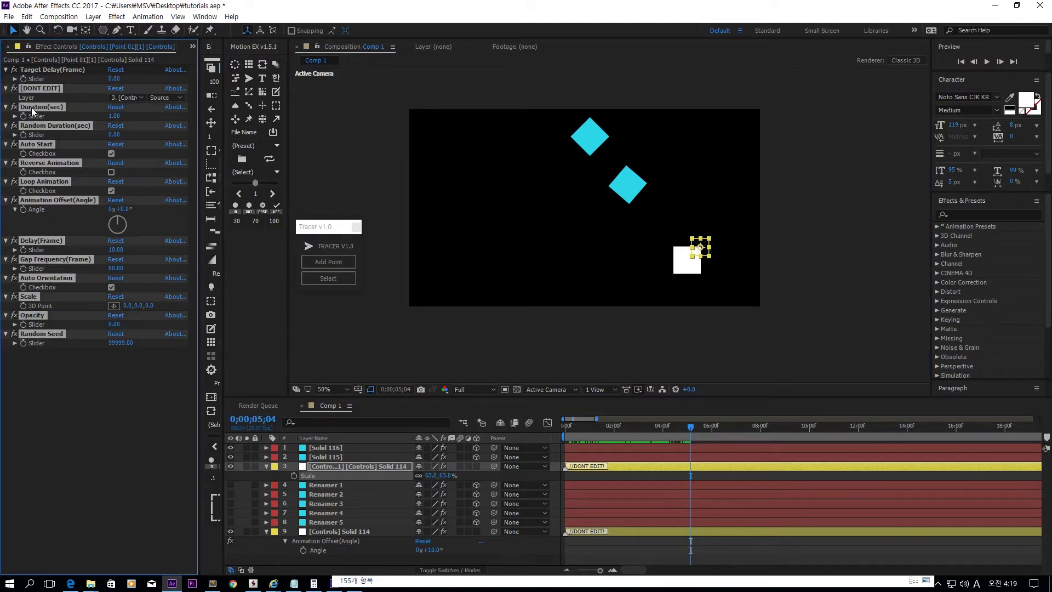
left_click(46, 70)
left_click(115, 78)
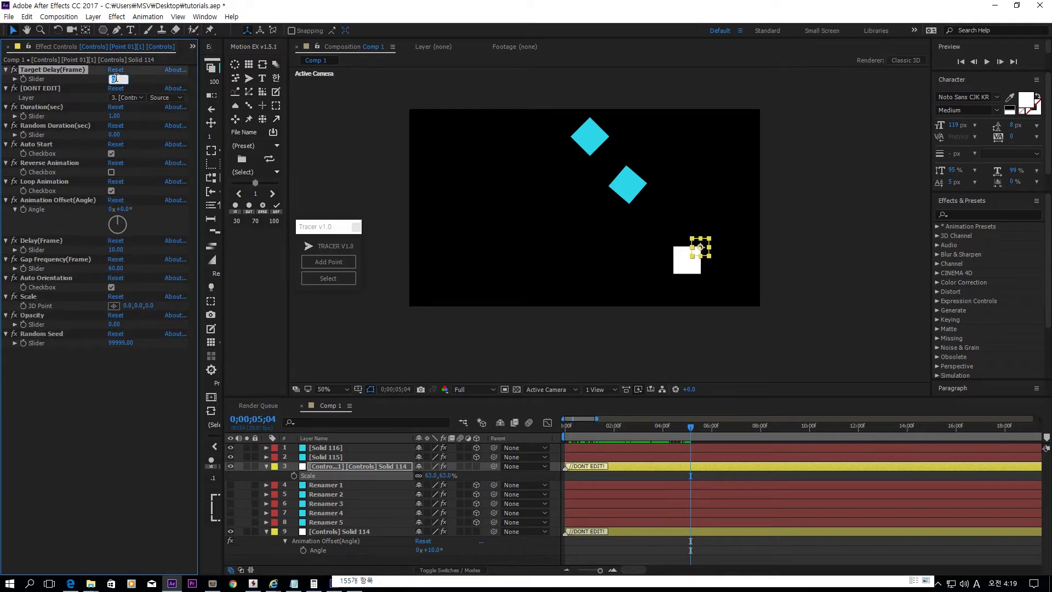
type("10")
key("Return")
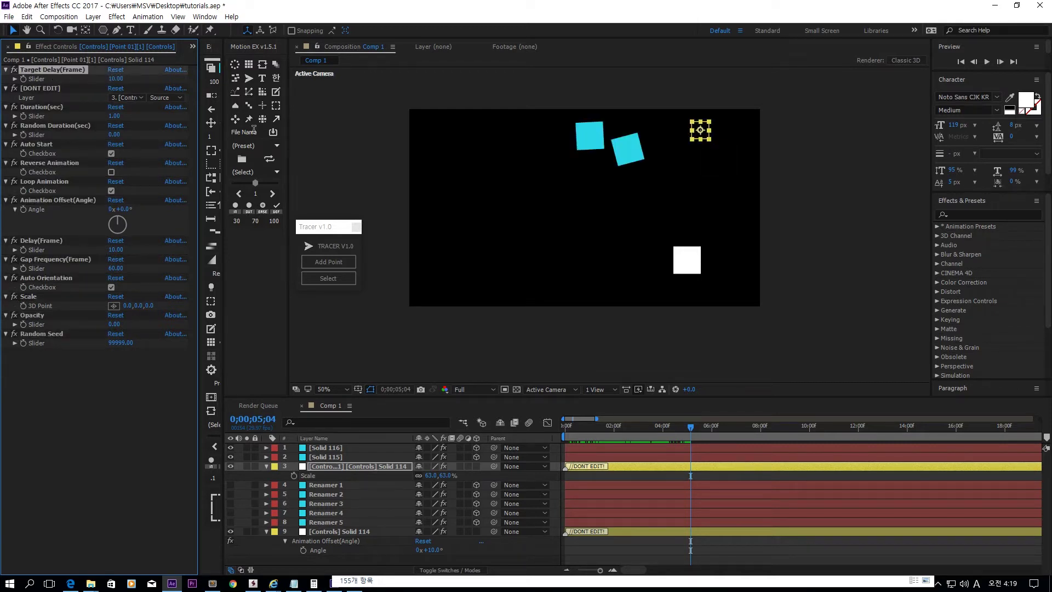
- Set the point's Target Delay to 3 frames and scrub to 0;00;07;01 to compare it with the white square
left_click(117, 79)
type("3")
key("Return")
left_click(678, 269)
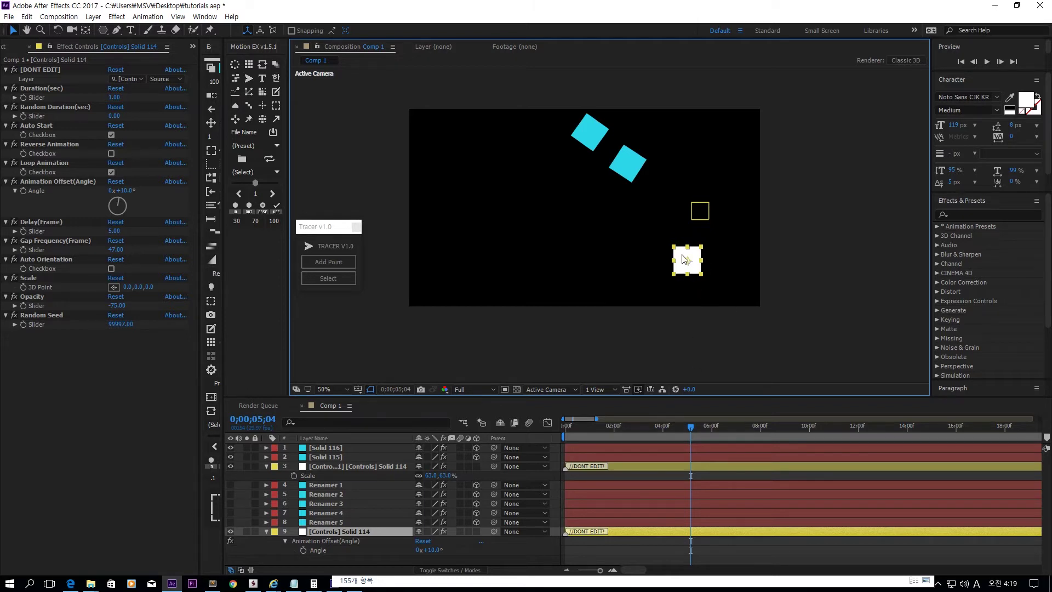
left_click(700, 213)
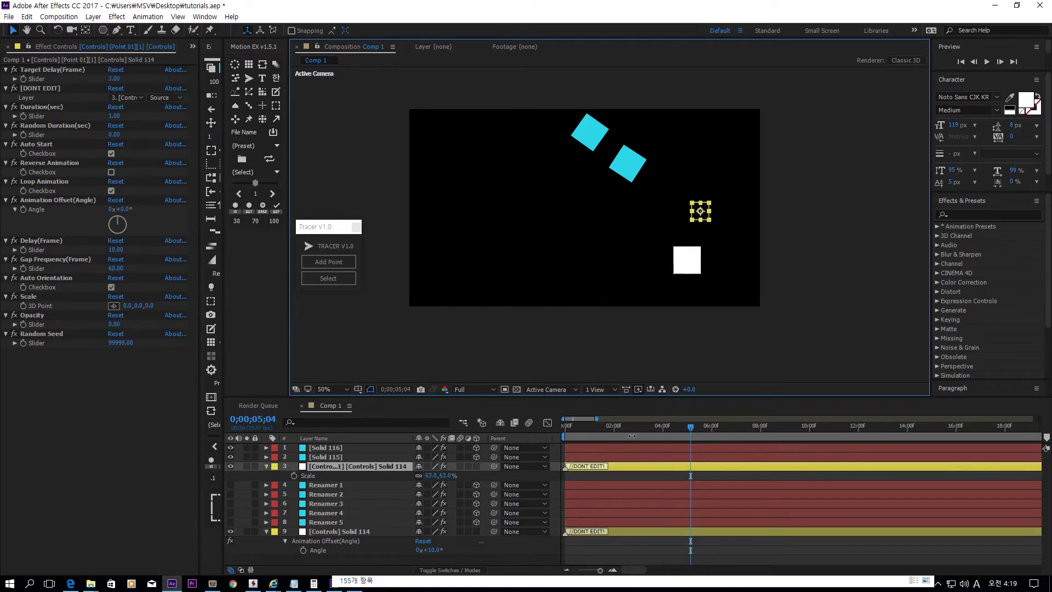
left_click_drag(635, 433, 739, 400)
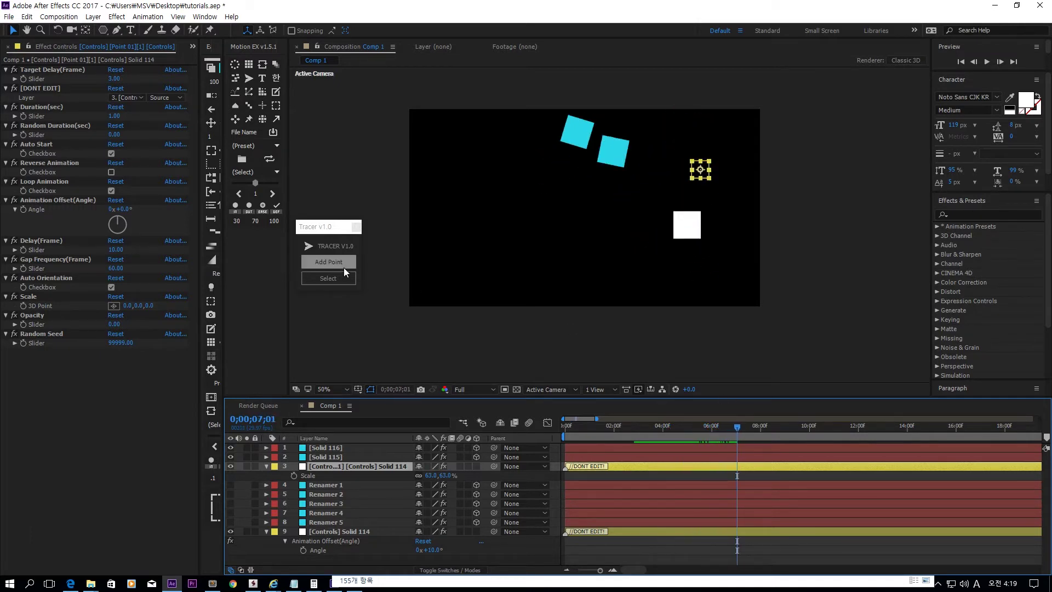
- Reselect the added point's control layer and set its Target Delay back to 0 frames
left_click(482, 303)
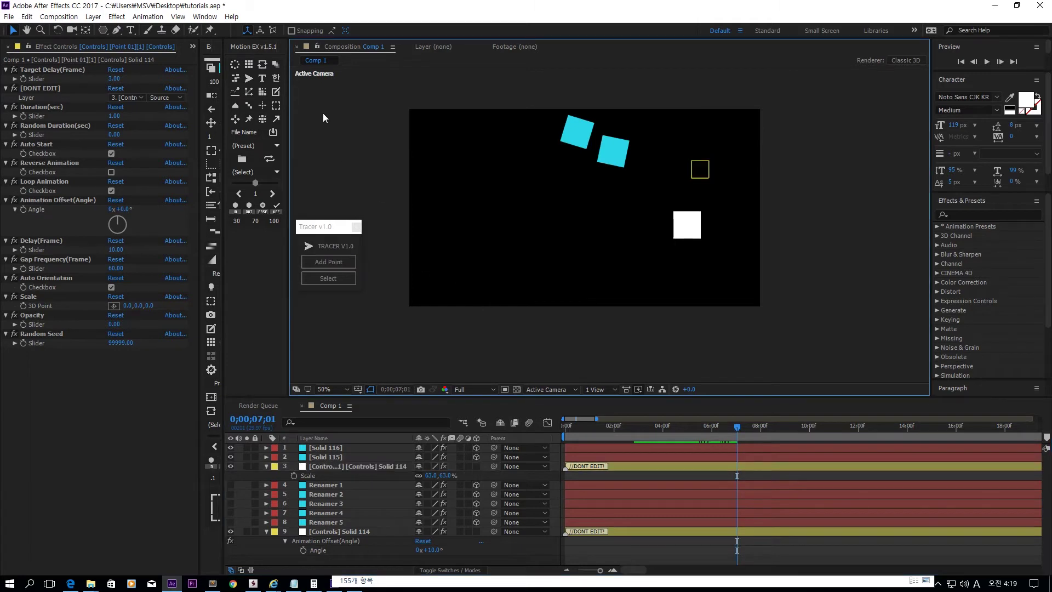
left_click(701, 174)
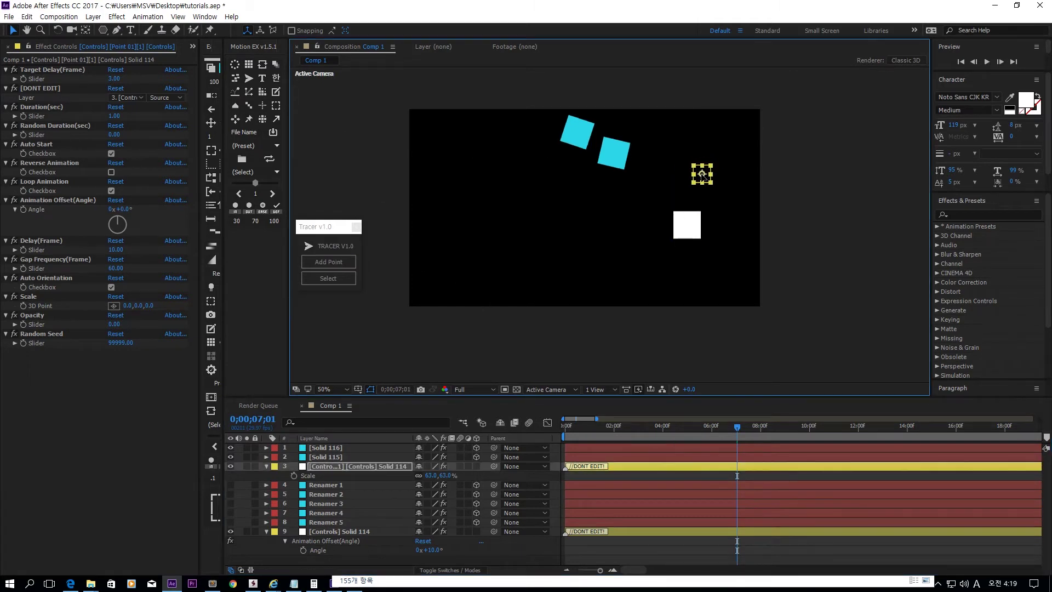
left_click(114, 78)
type("0")
key("Return")
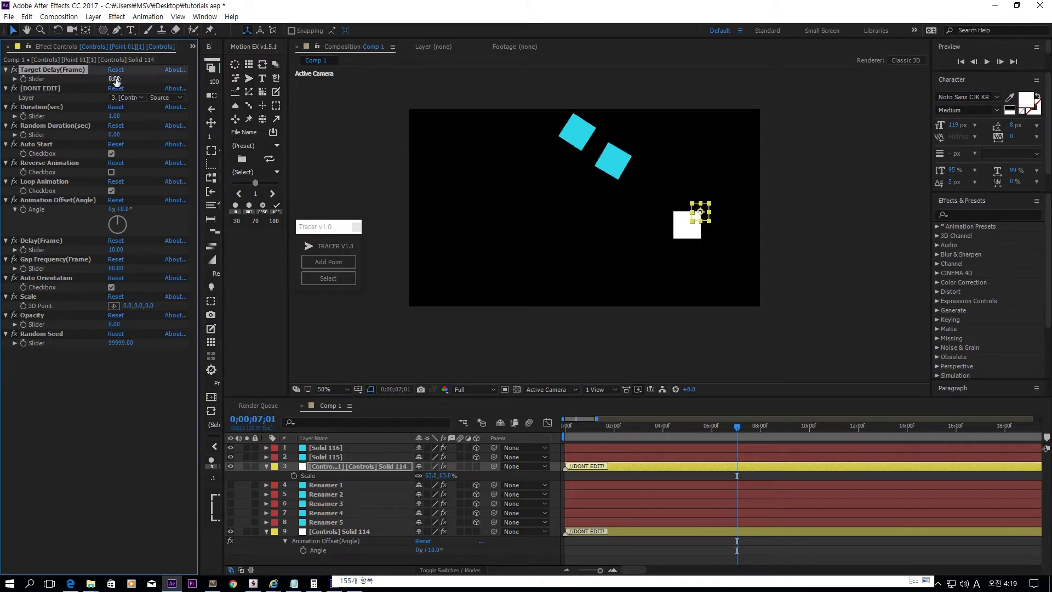
- Move the added point's control layer to the white square's lower-right corner and scrub the timeline to compare the cyan squares' motion
left_click(705, 216)
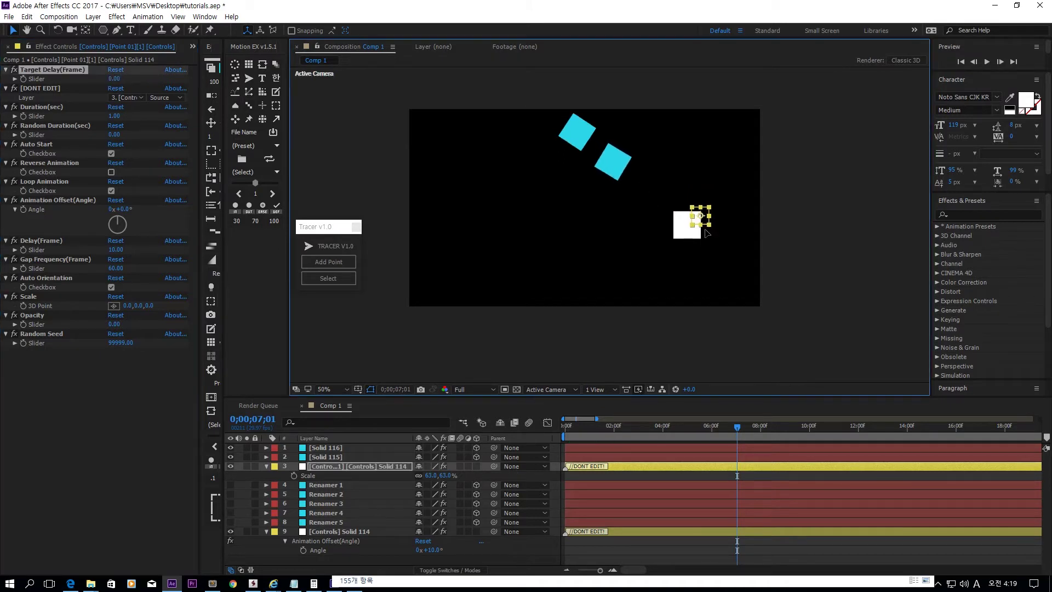
left_click_drag(707, 233, 706, 245)
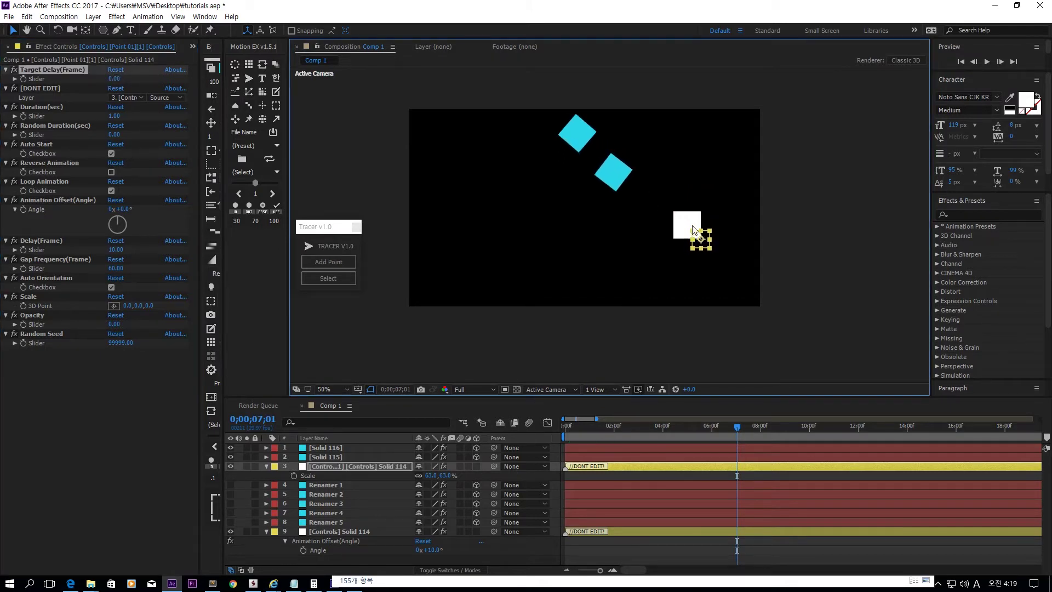
left_click(688, 228)
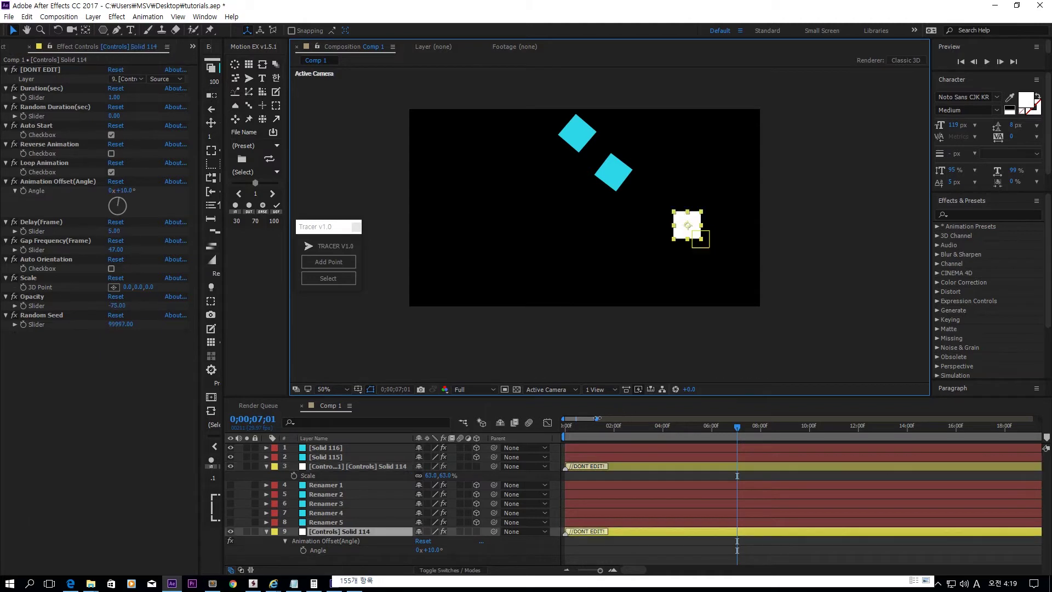
left_click_drag(583, 425, 659, 425)
left_click(642, 327)
left_click_drag(320, 228, 335, 178)
left_click(489, 237)
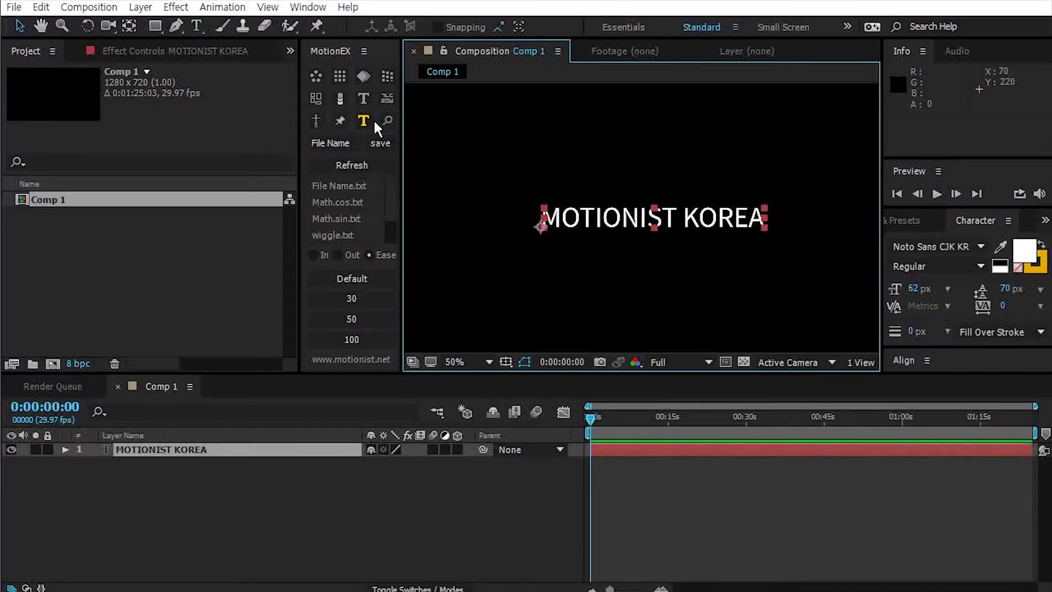
- Launch the MoText script, add its In controls to the MOTIONIST KOREA text layer and show them in the layer's effect settings
left_click(363, 122)
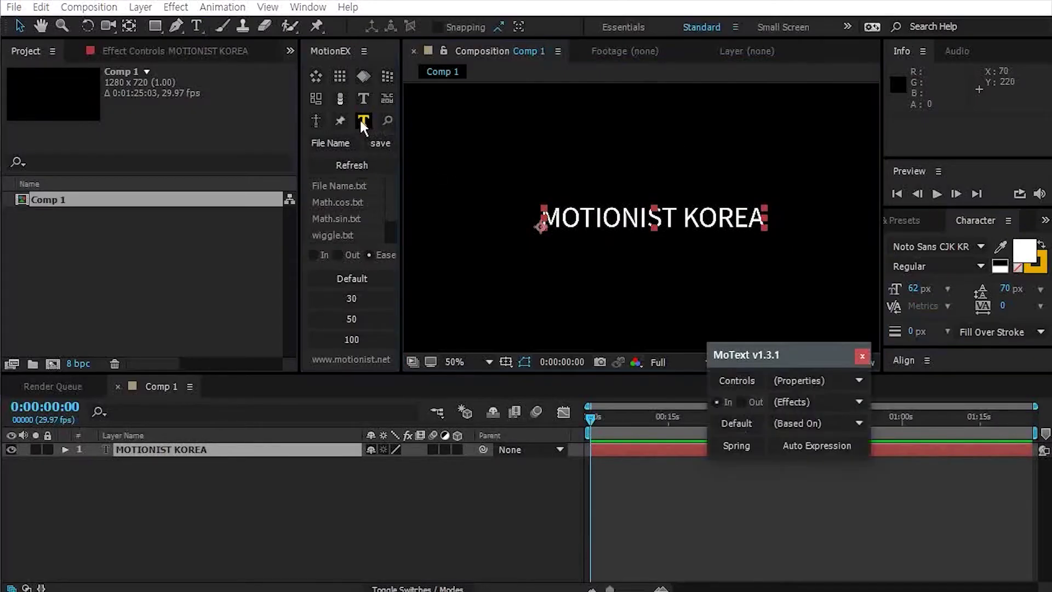
left_click_drag(760, 349, 371, 178)
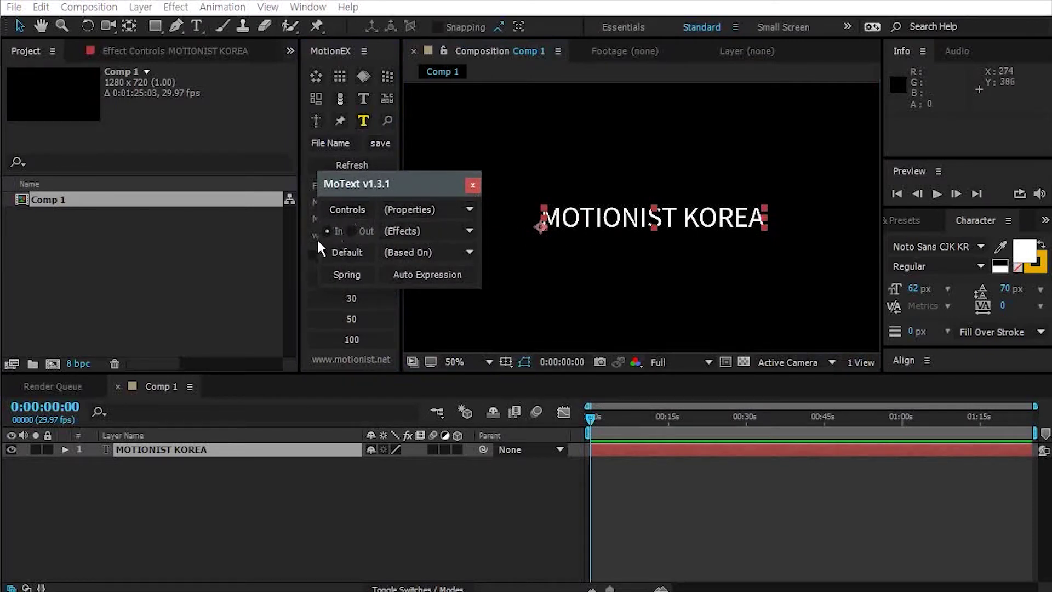
left_click(347, 214)
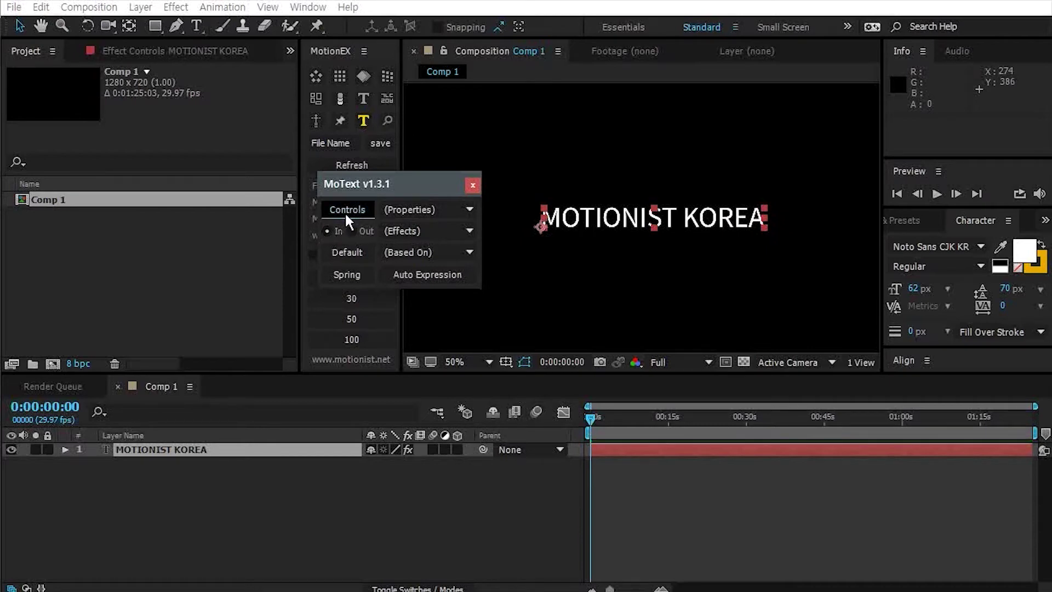
left_click(195, 52)
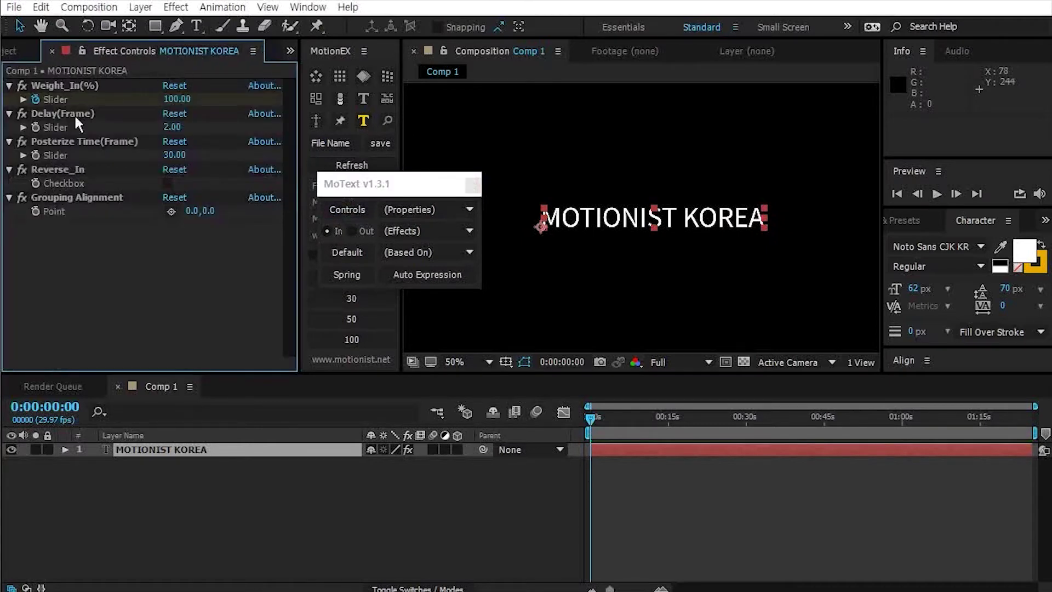
- Add the Position property to the text's MoText In animation and preview the motion with its Weight_In keyframes revealed
left_click(458, 210)
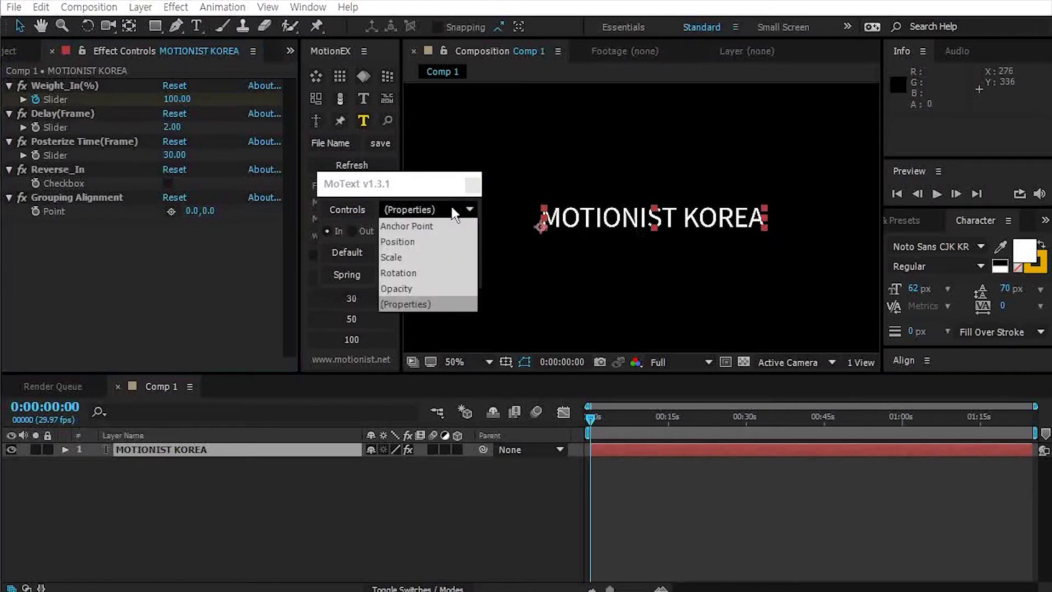
left_click(429, 246)
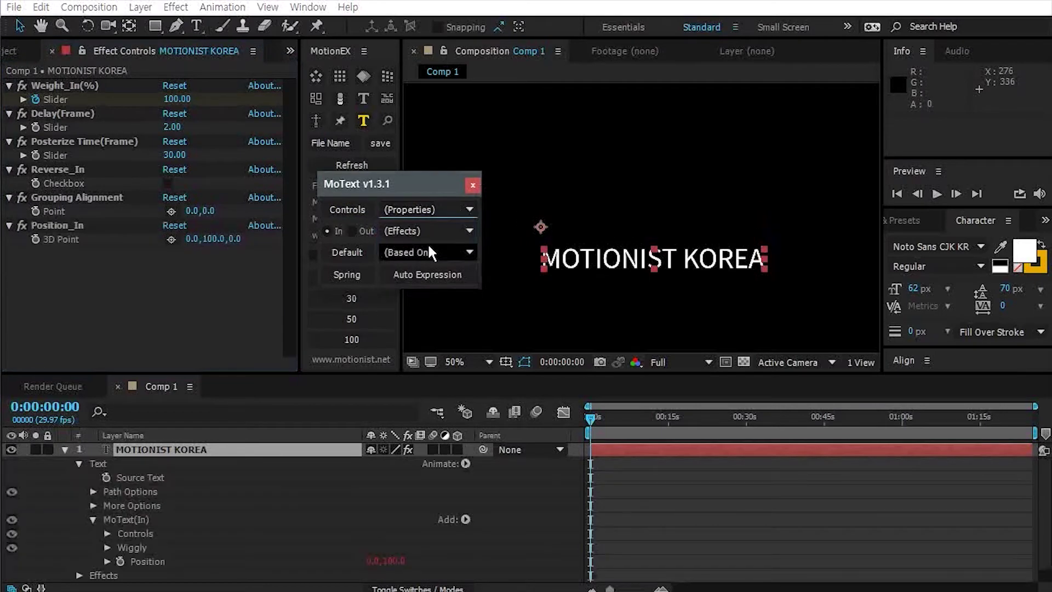
left_click(612, 456)
key("u")
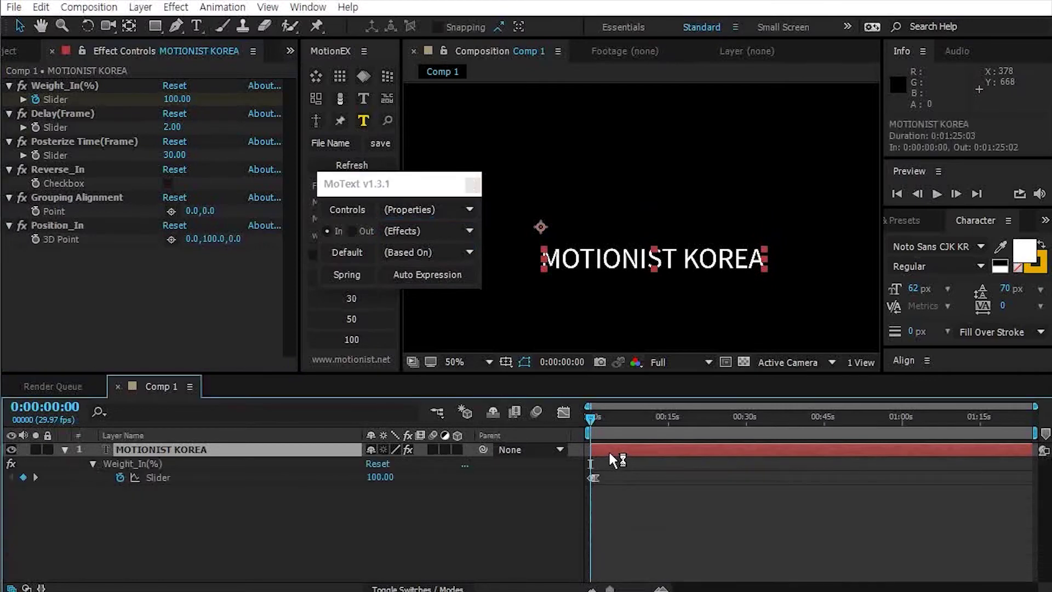
scroll(614, 452, "up", 3)
key("space")
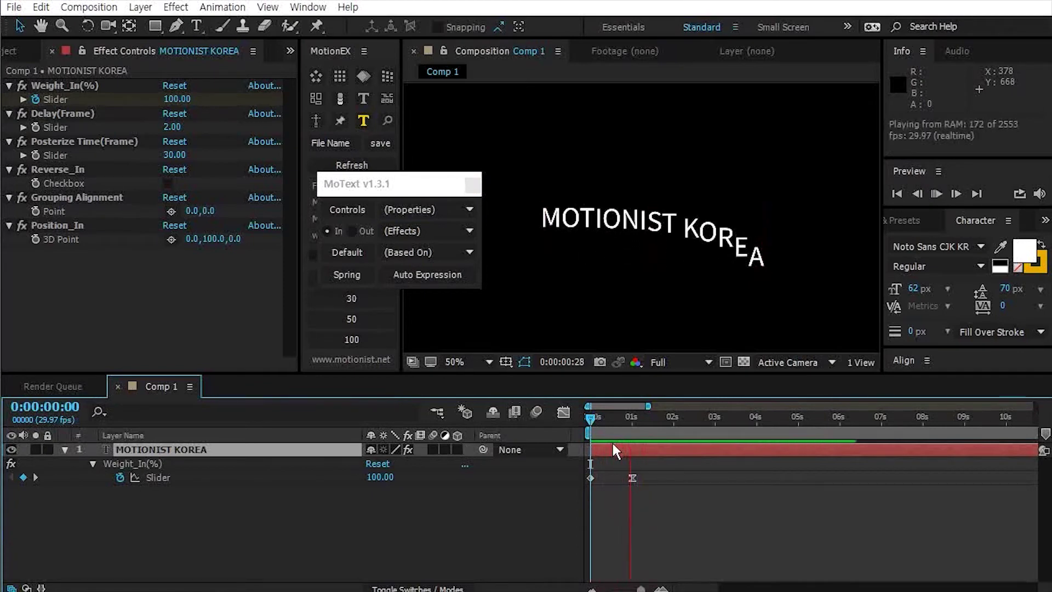
key("space")
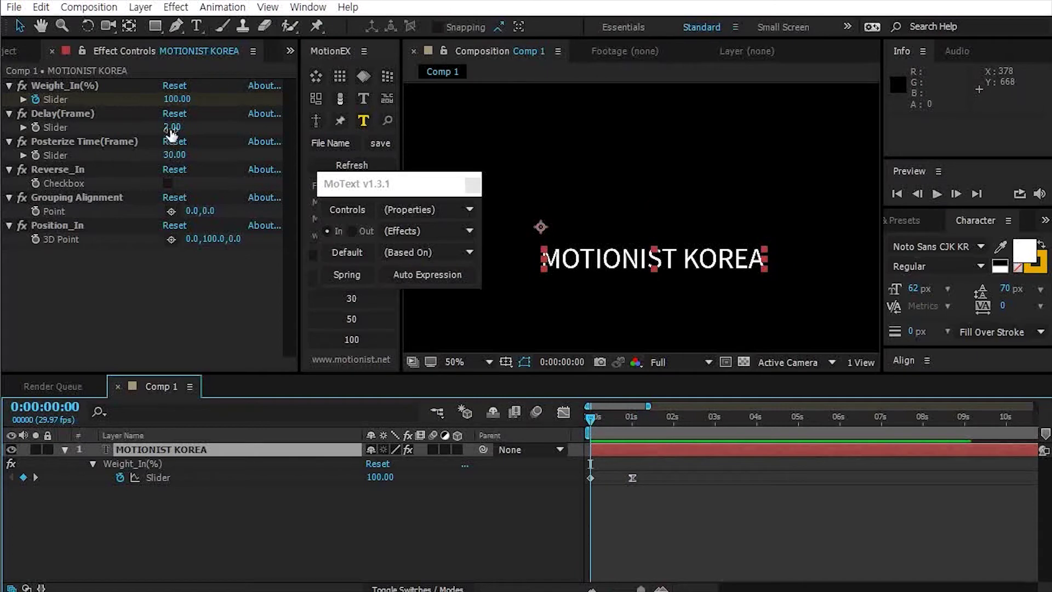
- Preview the text animation with its Delay at 1 frame, 5 frames and 1 frame again, finishing with 2 frames
left_click(171, 128)
type("1")
key("space")
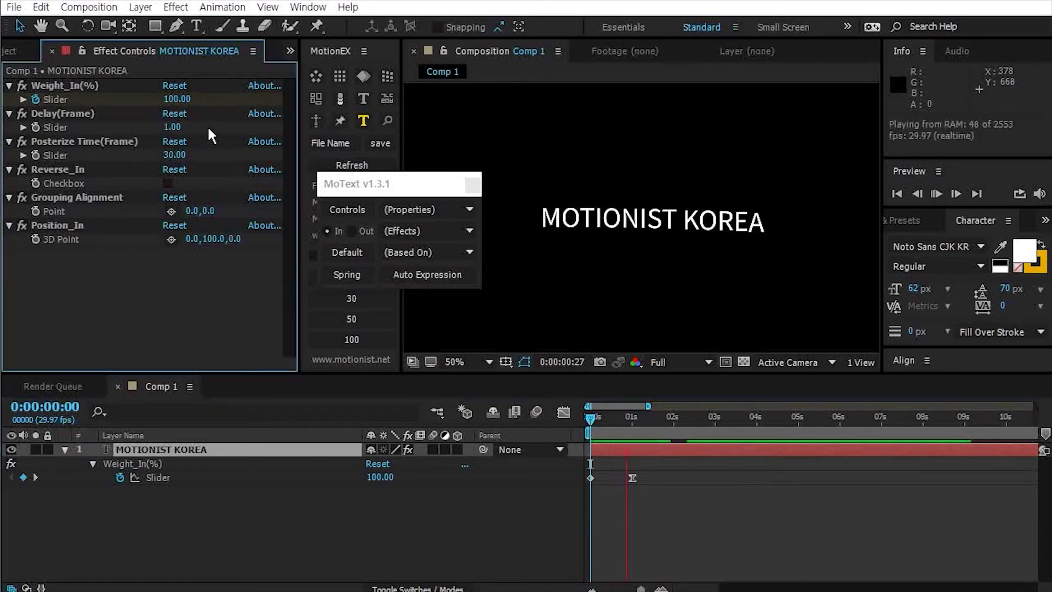
left_click_drag(176, 129, 217, 141)
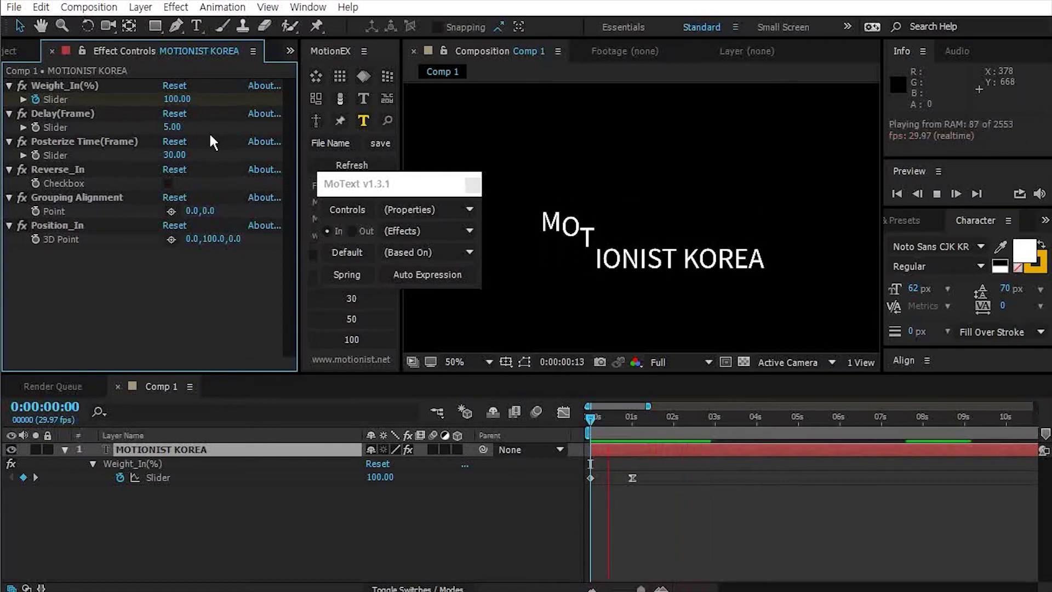
left_click_drag(172, 126, 154, 127)
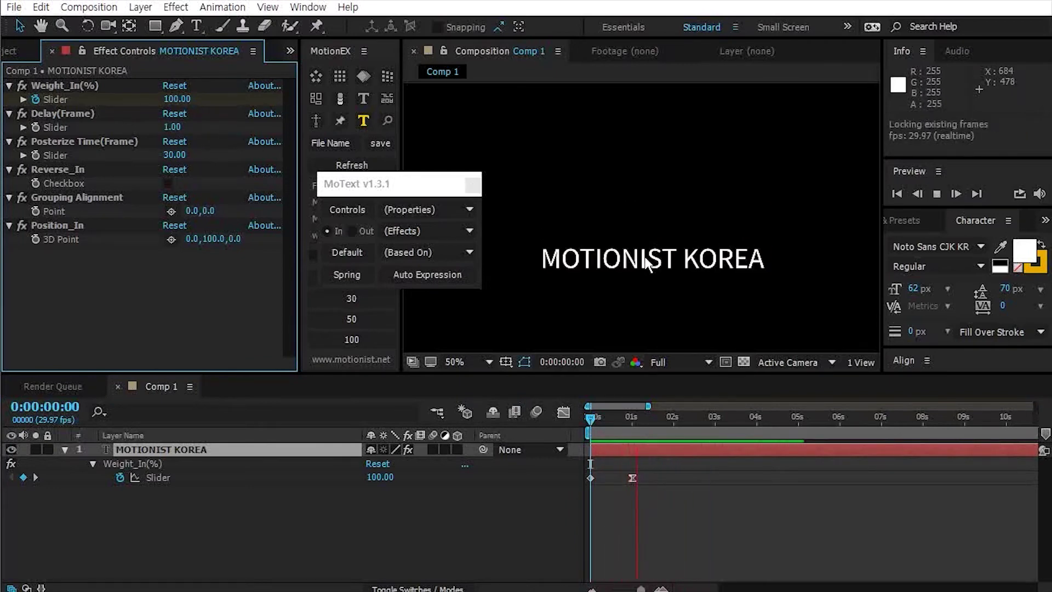
key("space")
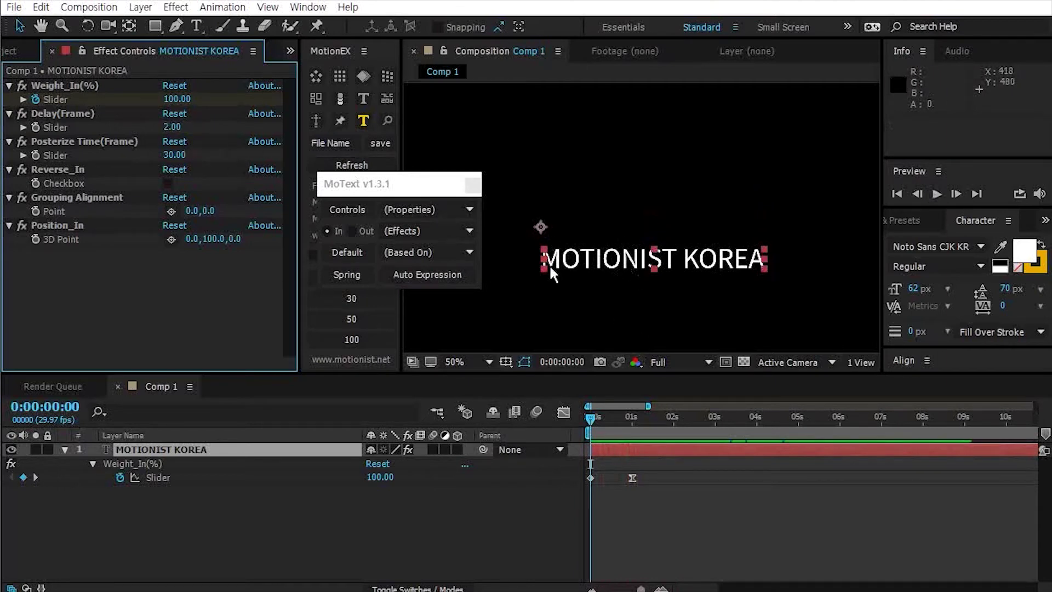
key("space")
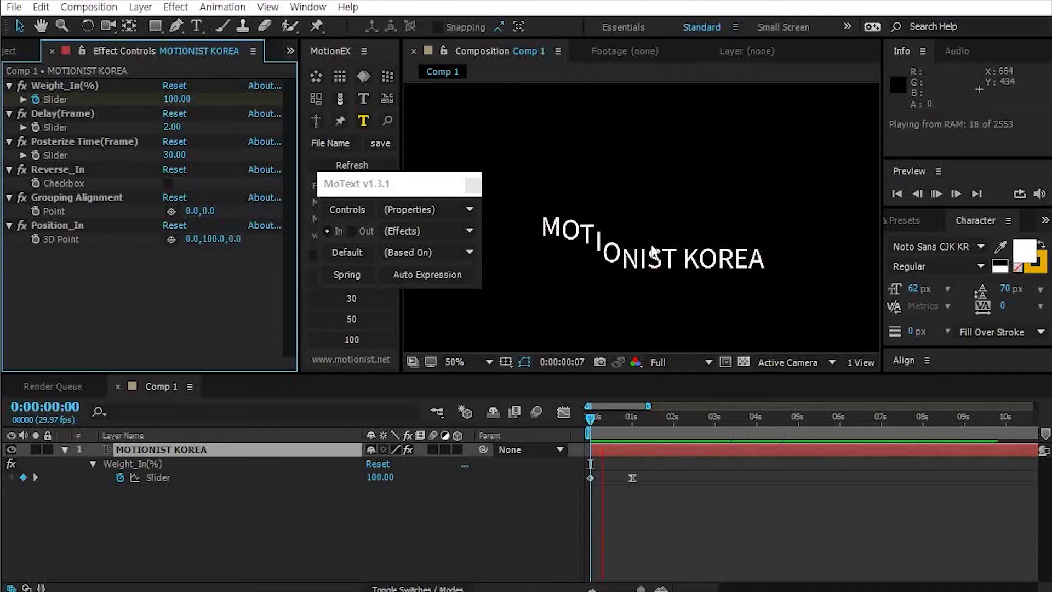
key("space")
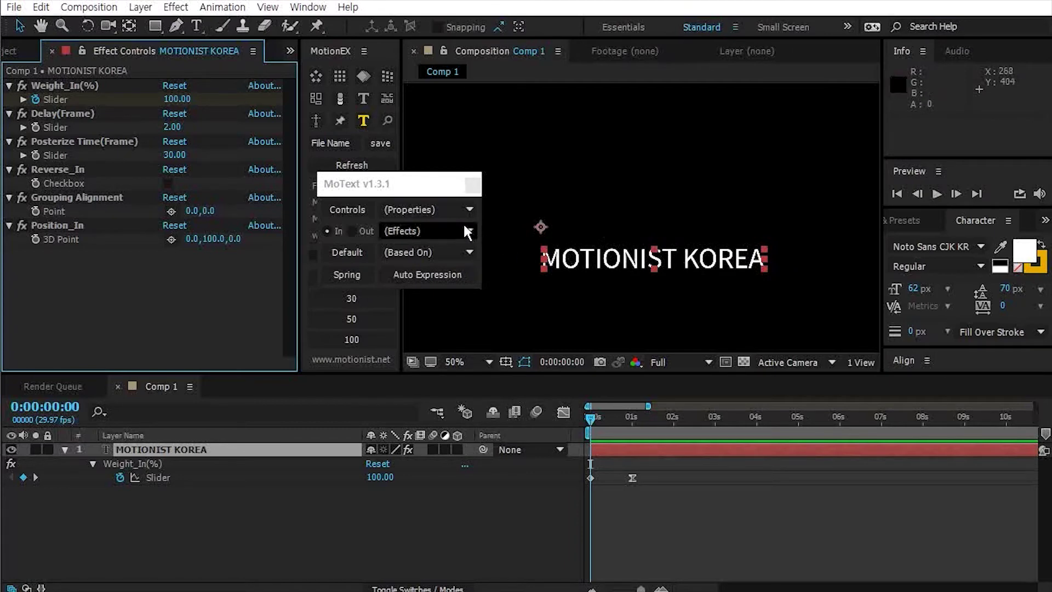
- Base the MoText animation on Words and preview the text moving word by word
left_click(430, 257)
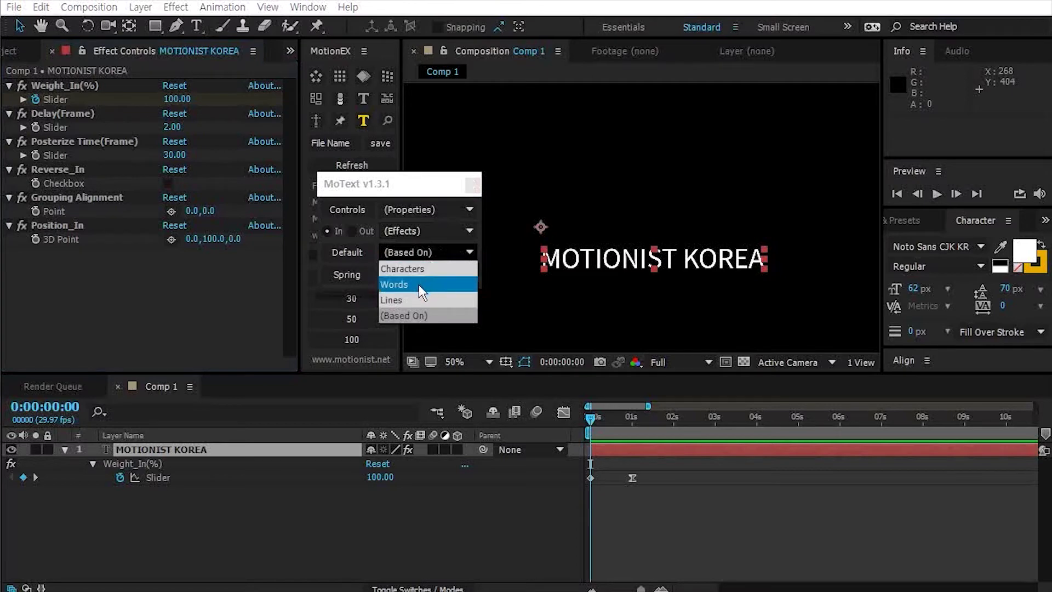
left_click(419, 285)
left_click(589, 319)
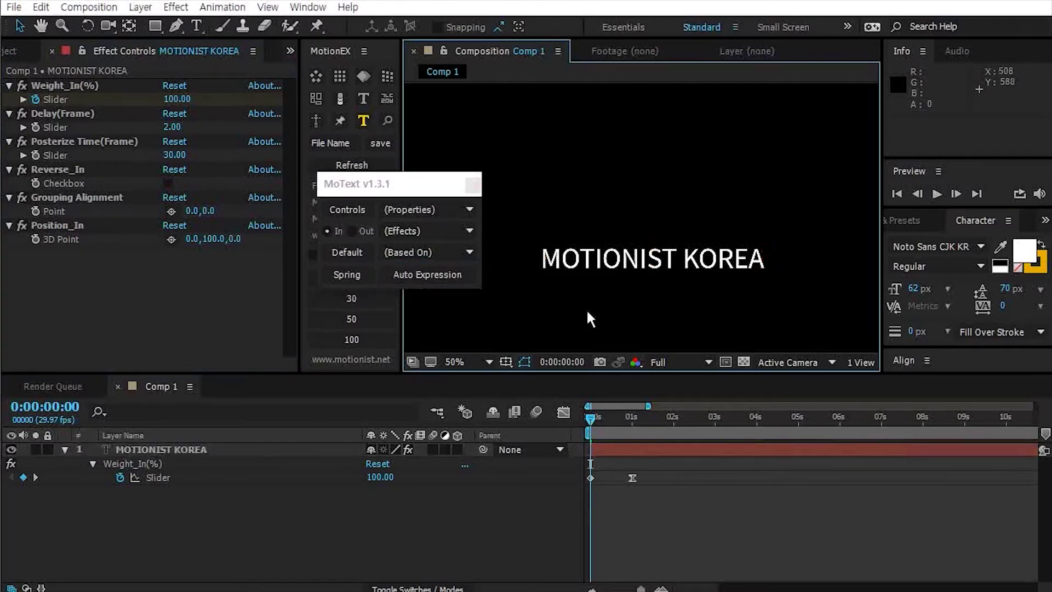
key("space")
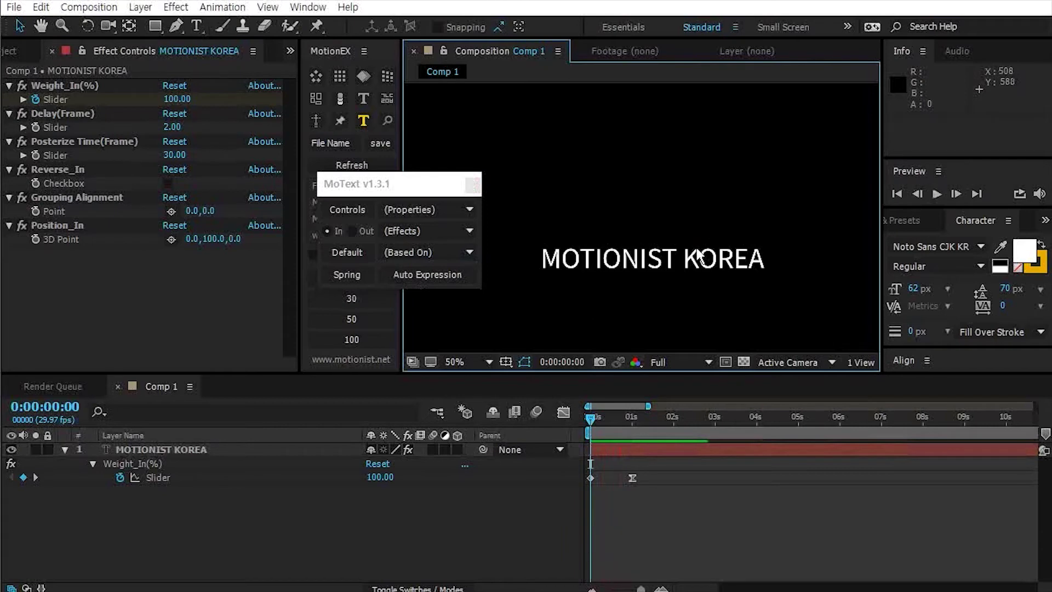
- Set the text animation's Delay to 5 frames and preview the offset between the two words
left_click(172, 127)
type("5")
key("Return")
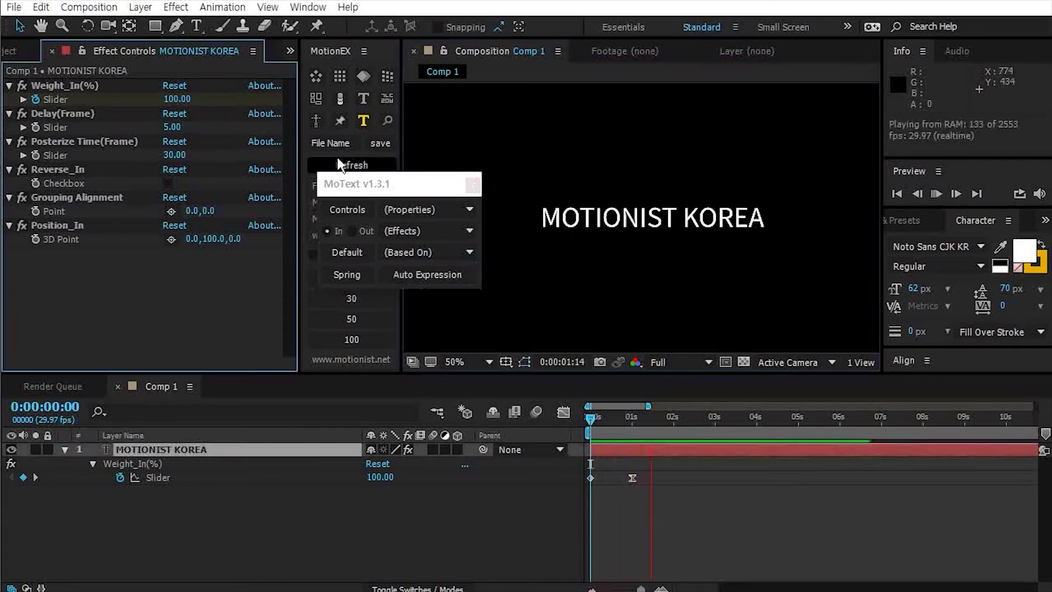
left_click(688, 295)
key("space")
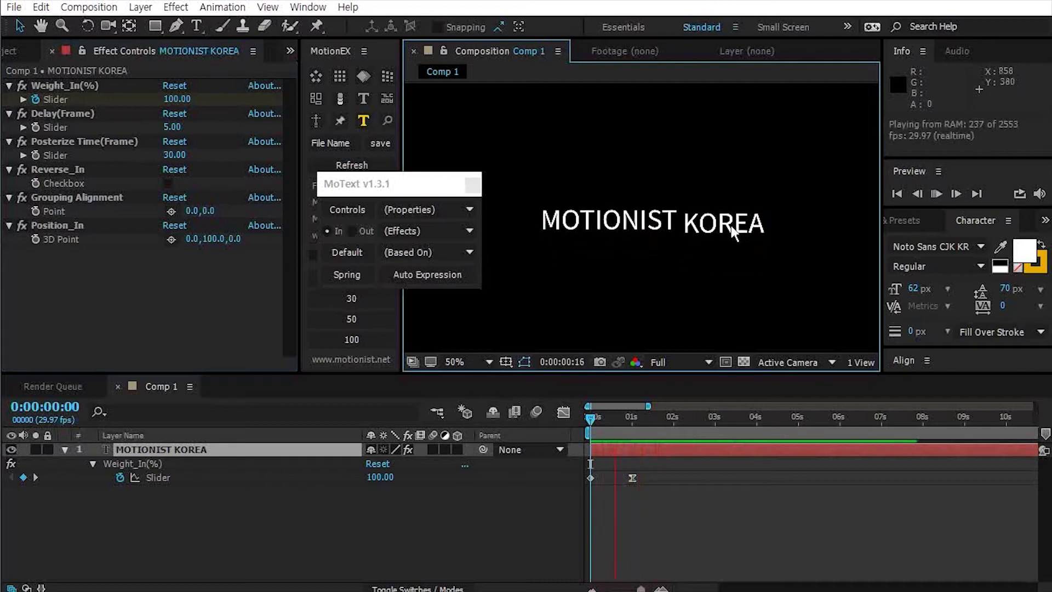
key("space")
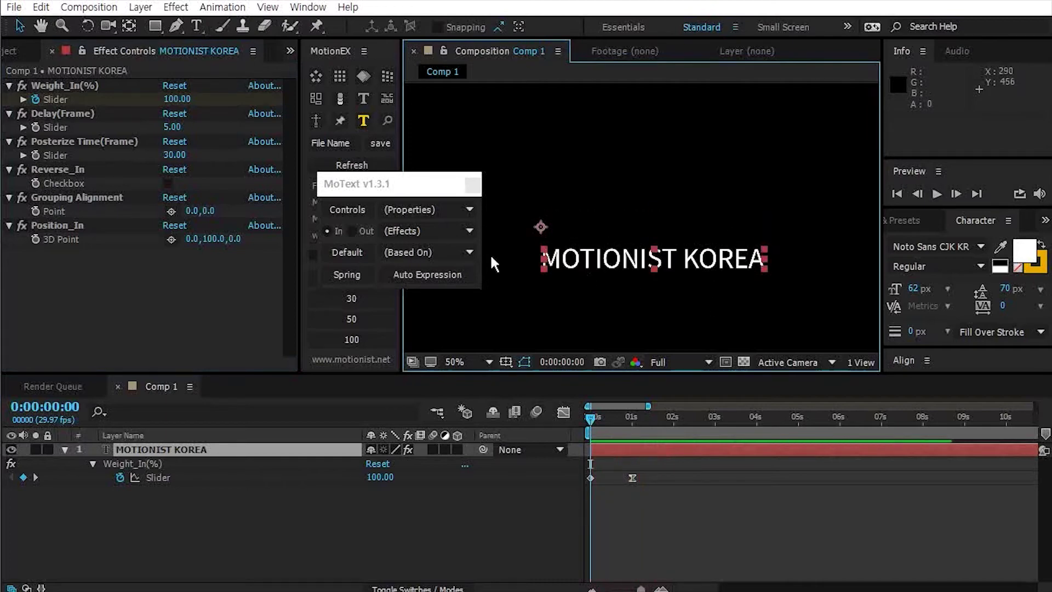
- Base the MoText animation on Characters and preview the text rising letter by letter
left_click(393, 254)
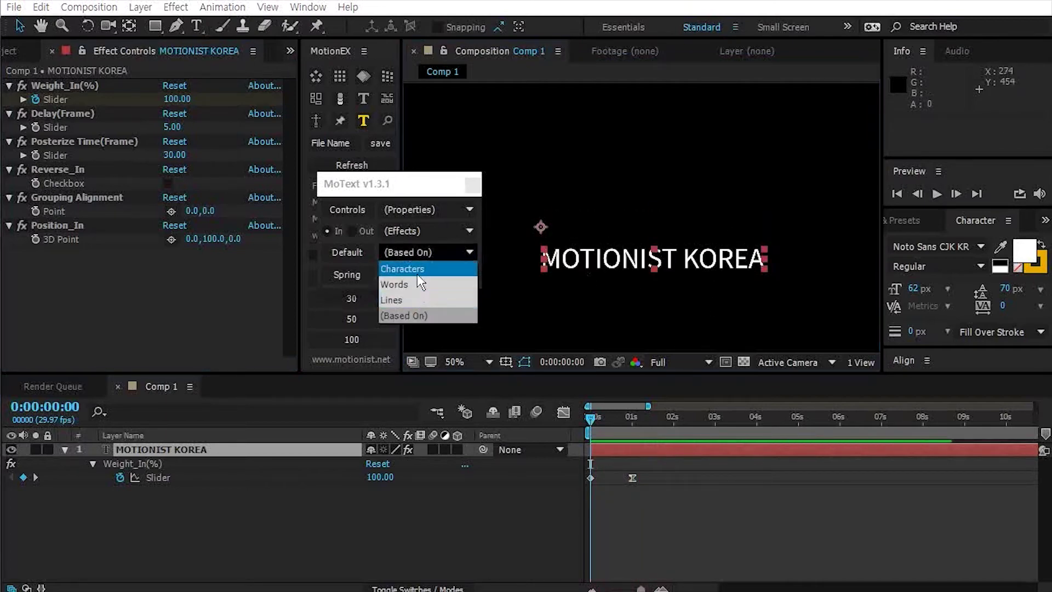
left_click(419, 285)
left_click(603, 309)
key("space")
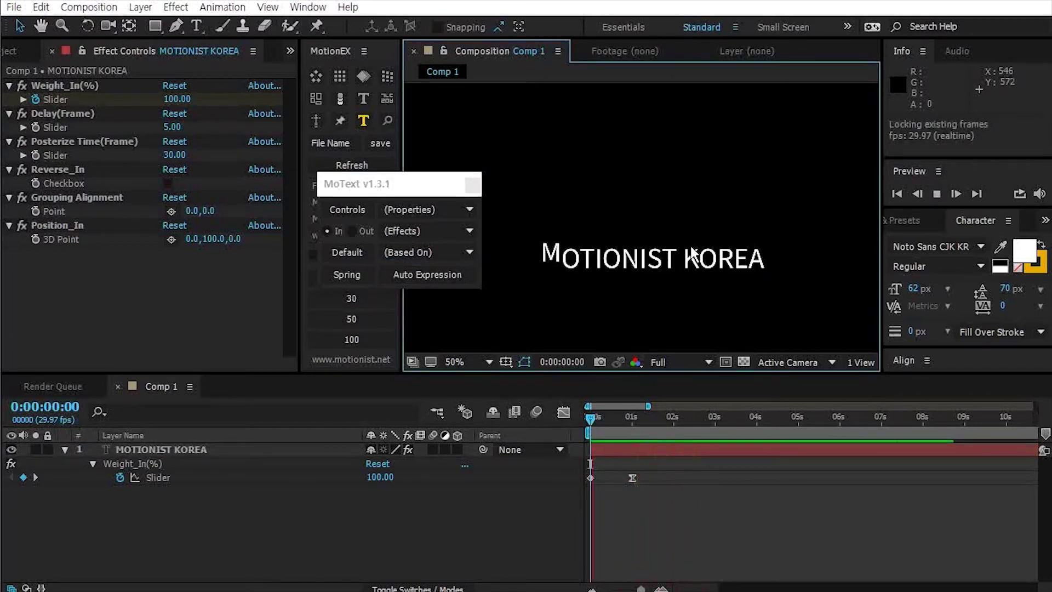
key("space")
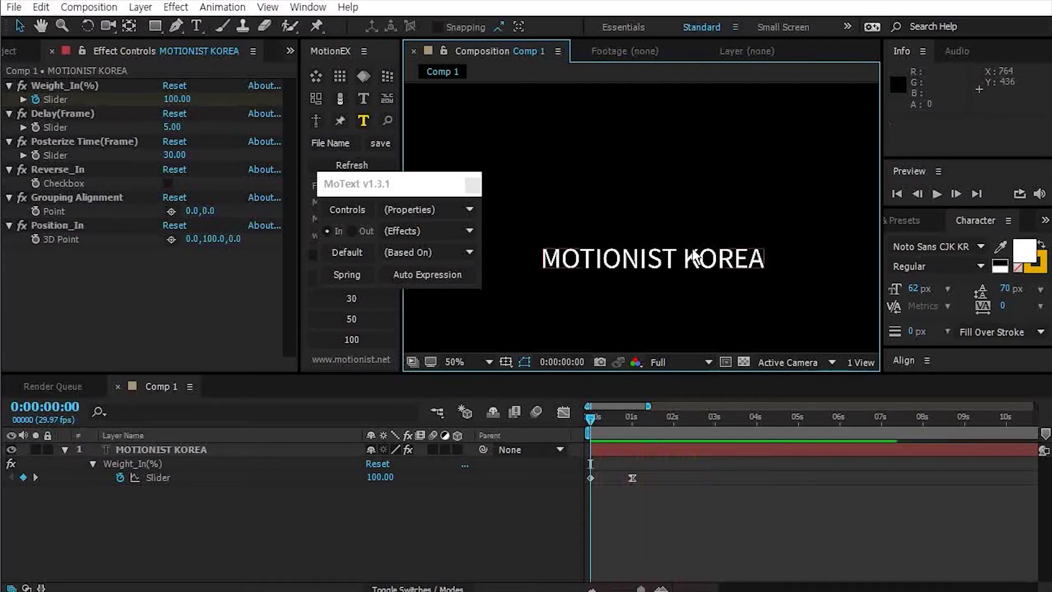
- Raise the Position_In Y value to 496 and preview the letters entering from below the frame
left_click_drag(218, 240, 540, 228)
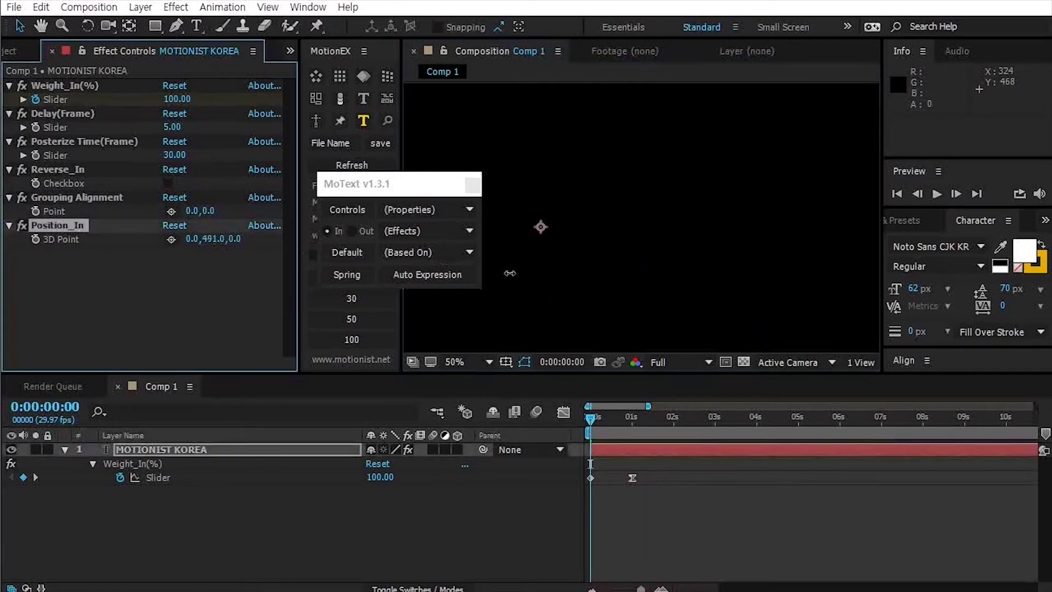
key("space")
key("comma")
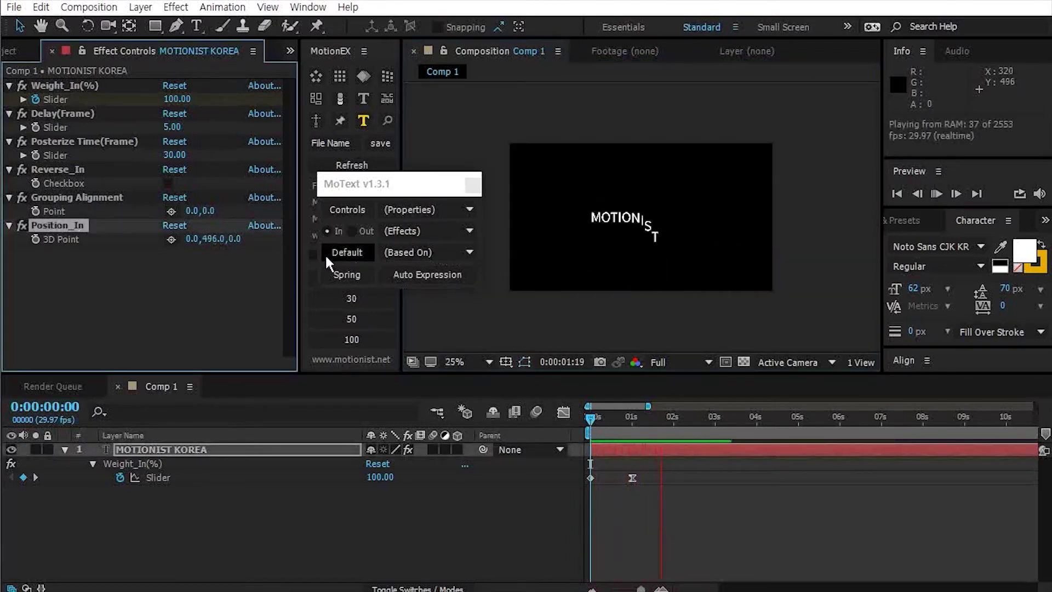
key("space")
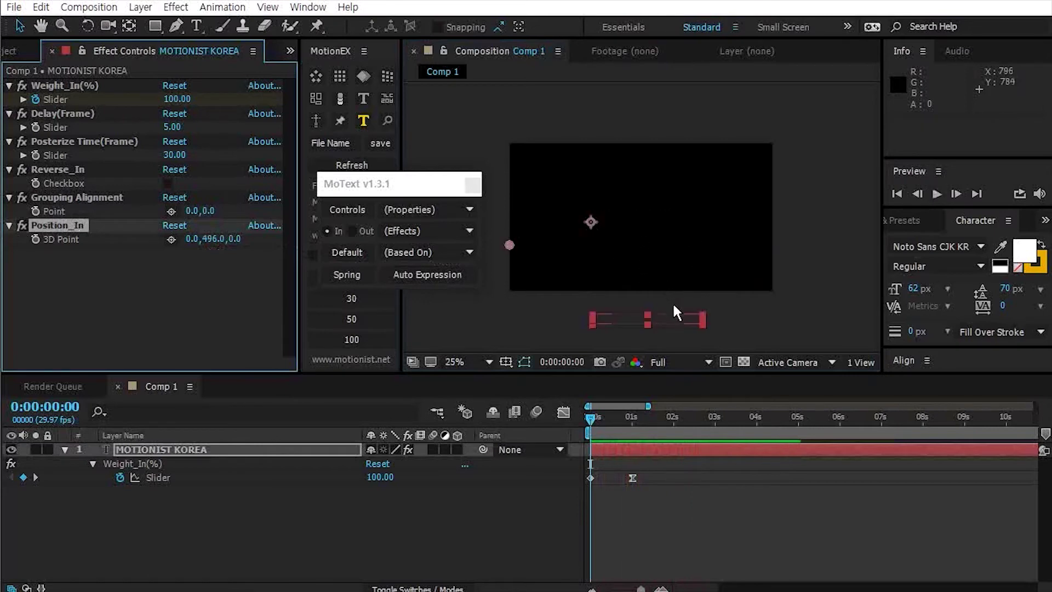
- At 0:00:03:03, move the text layer to the upper-left area of the frame and preview its entrance
left_click(719, 420)
left_click_drag(655, 204, 613, 171)
key("space")
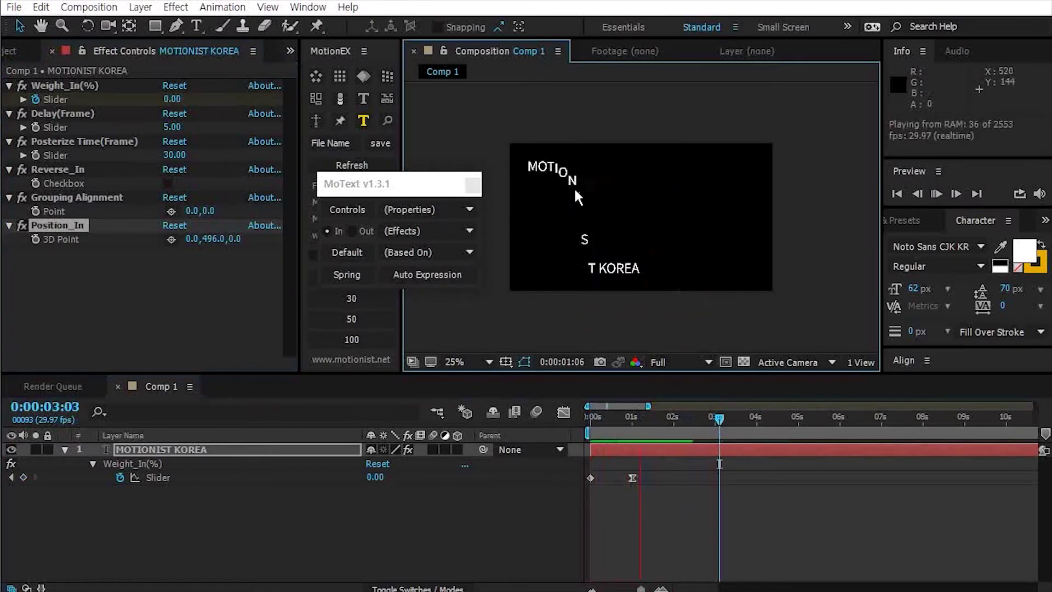
- Set the text's Position_In to 437, 675, 0 and preview the letters flying in from the composition's start
left_click_drag(207, 241, 198, 237)
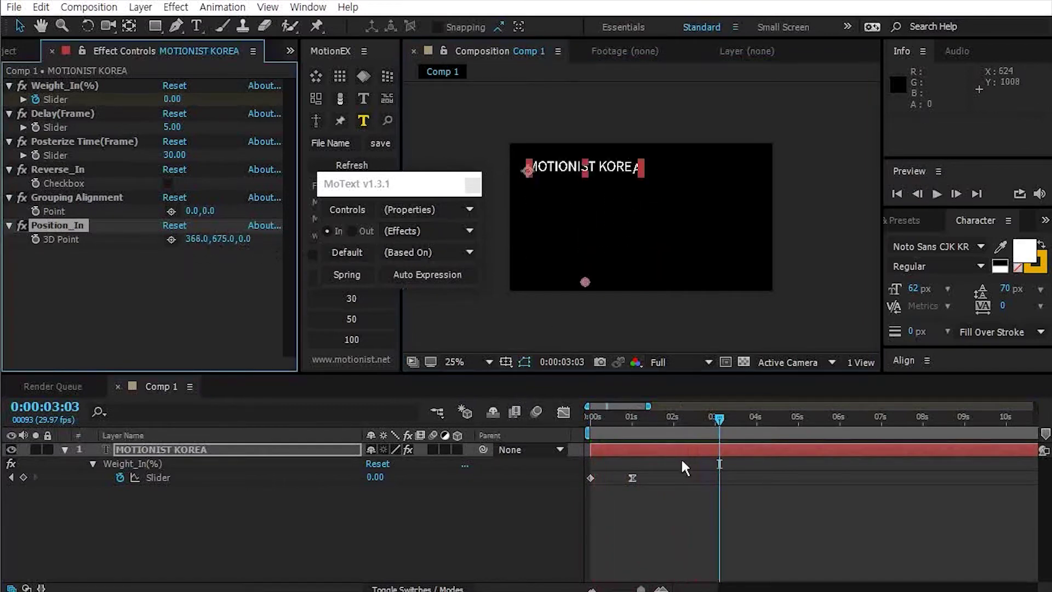
left_click(634, 444)
key("Home")
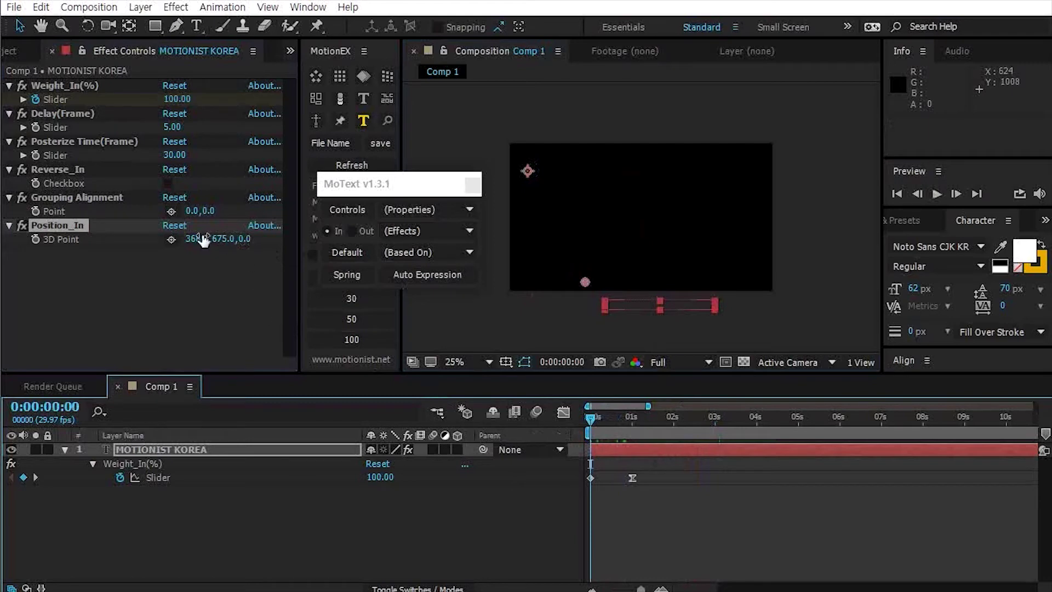
left_click_drag(203, 239, 240, 239)
key("space")
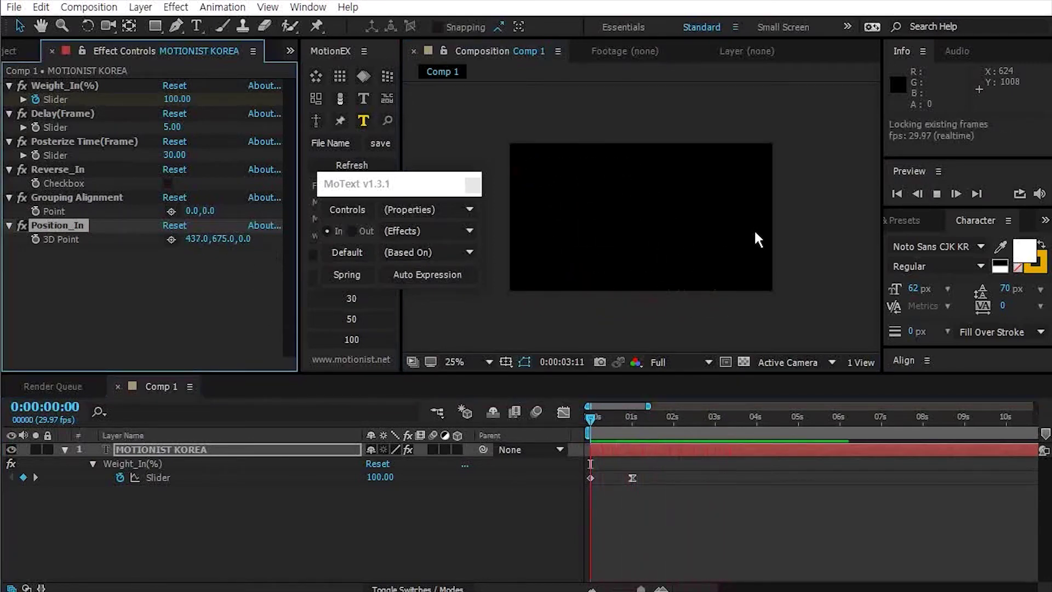
- Play back the diagonal letter entrance and scrub the timeline to 0:00:03:24
key("space")
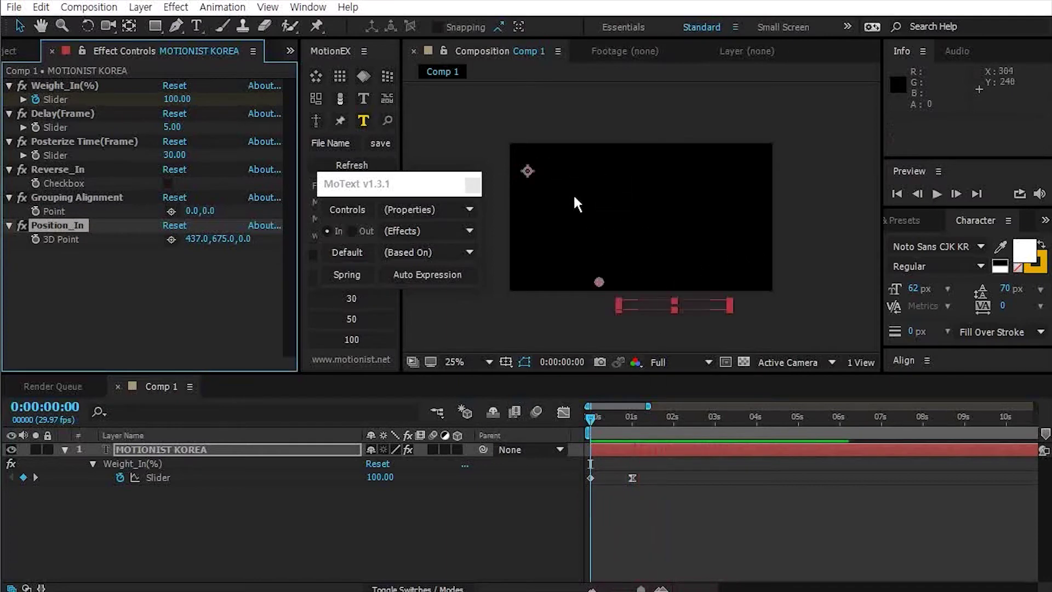
key("space")
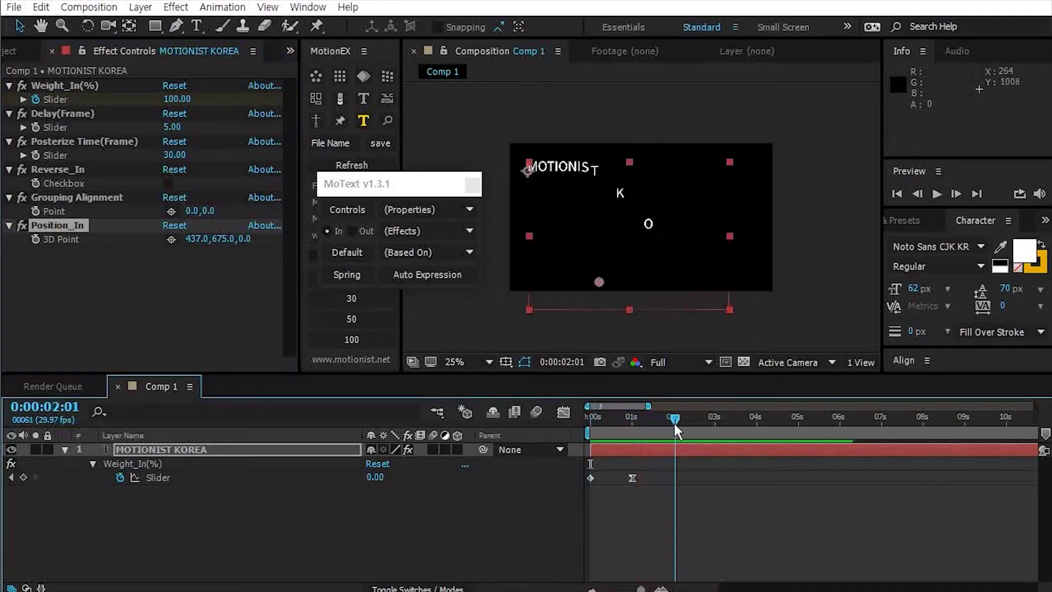
key("space")
left_click(753, 421)
left_click_drag(753, 430, 748, 430)
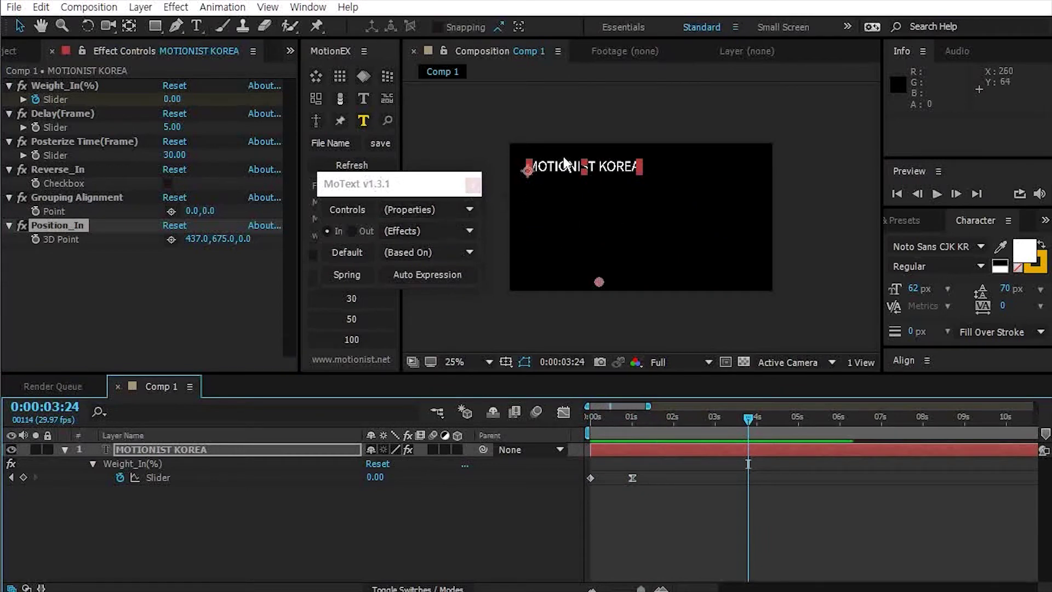
- Set the text's font size to 97 px and move the layer to the middle of the frame at 208, 368
left_click(921, 288)
type("0")
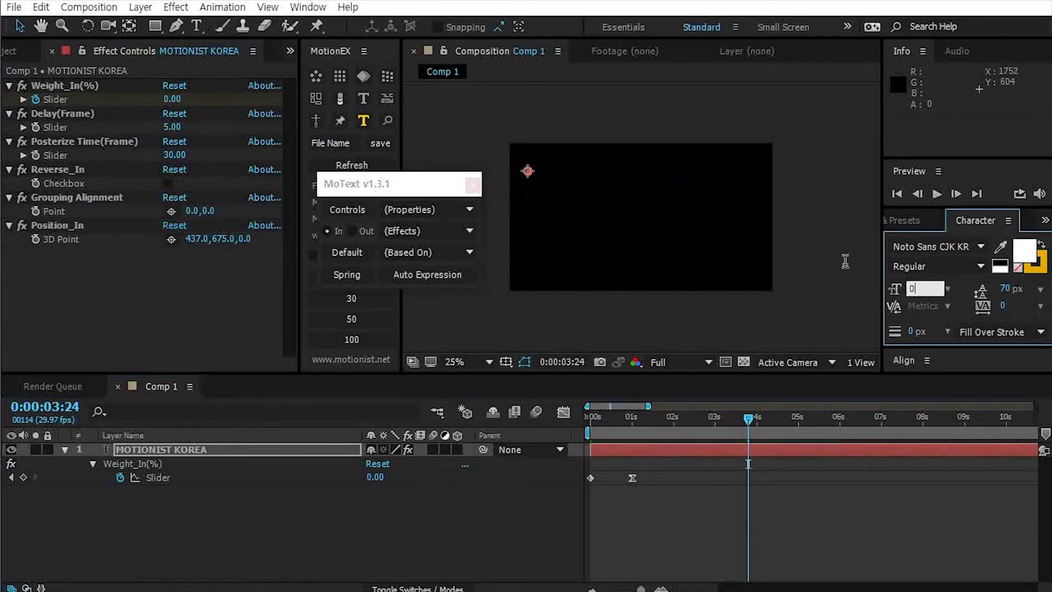
left_click(827, 263)
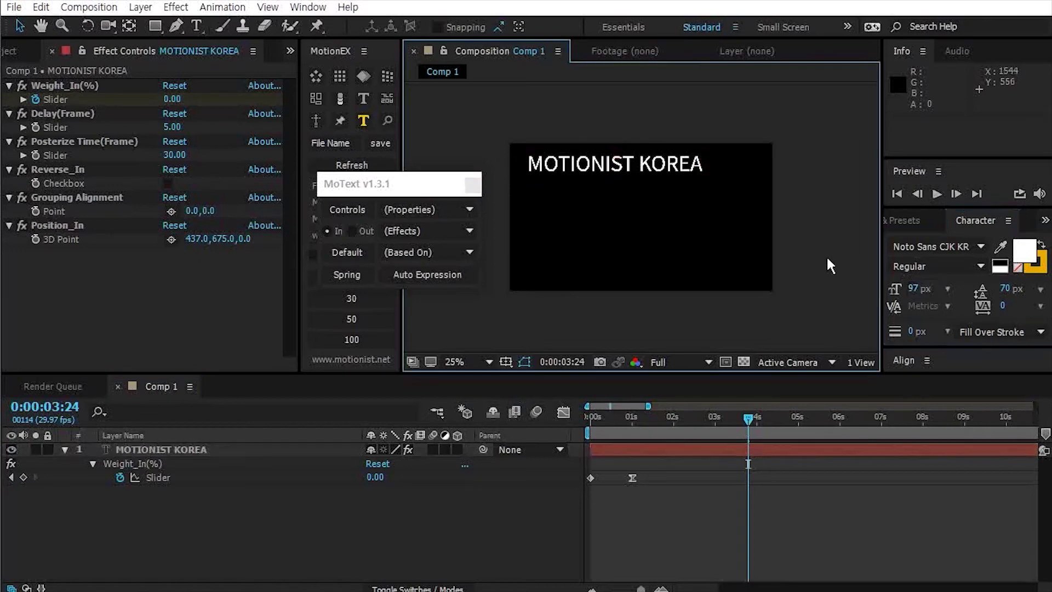
key("space")
key("space")
left_click_drag(649, 172, 674, 219)
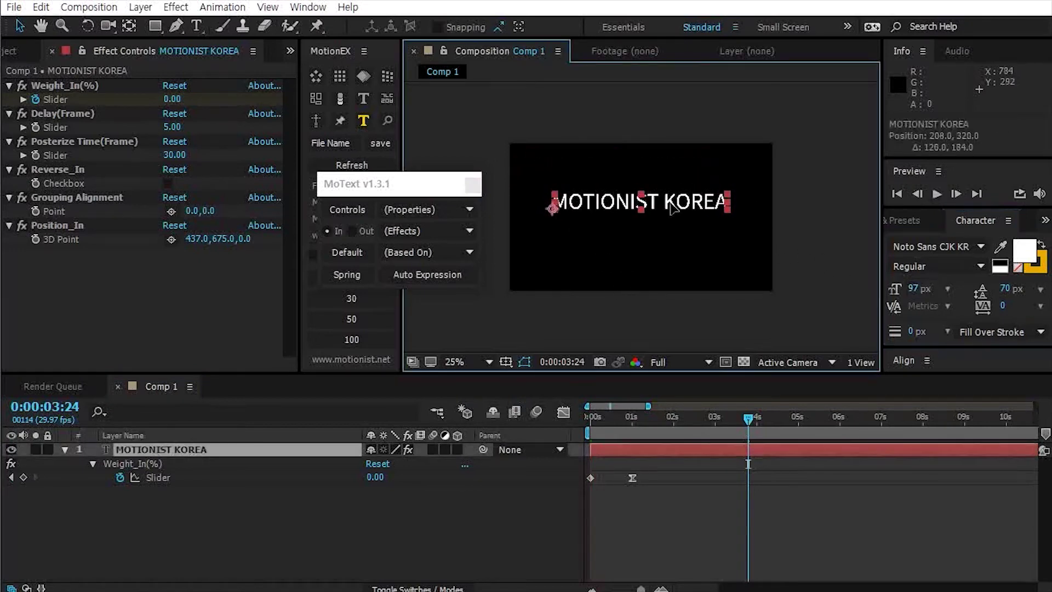
- Add MoText's Rotation property to the text, set the Rotation_In angle to 45°, and preview the entrance
left_click(460, 210)
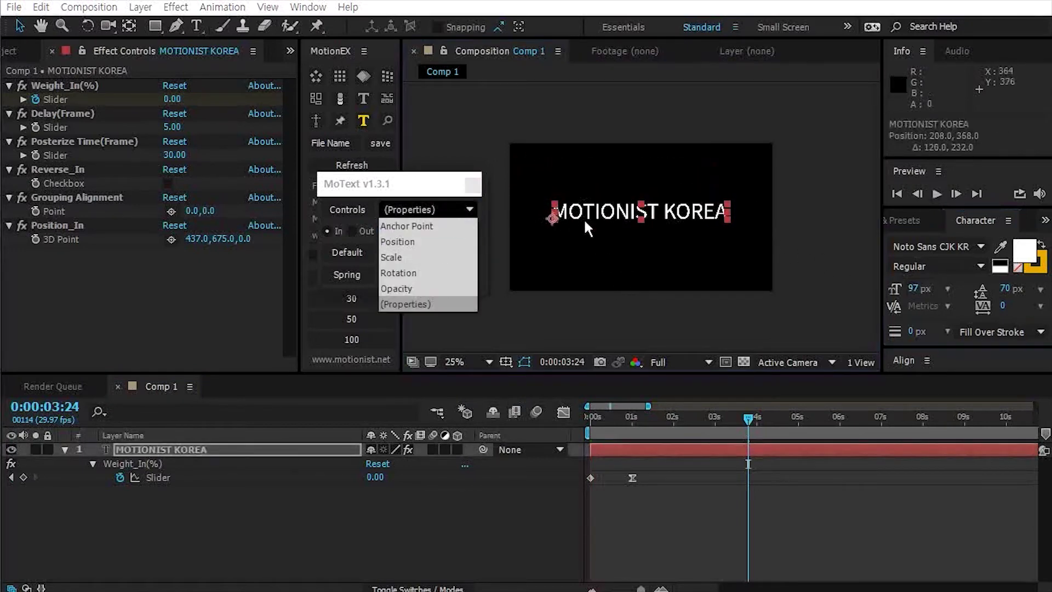
left_click(437, 274)
left_click(185, 267)
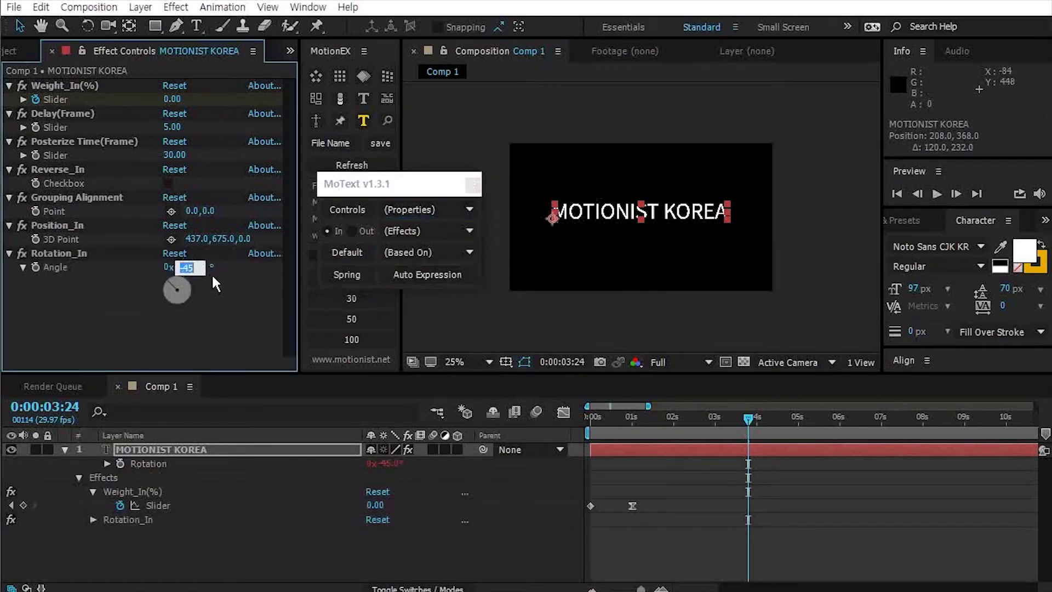
type("45")
key("Return")
key("space")
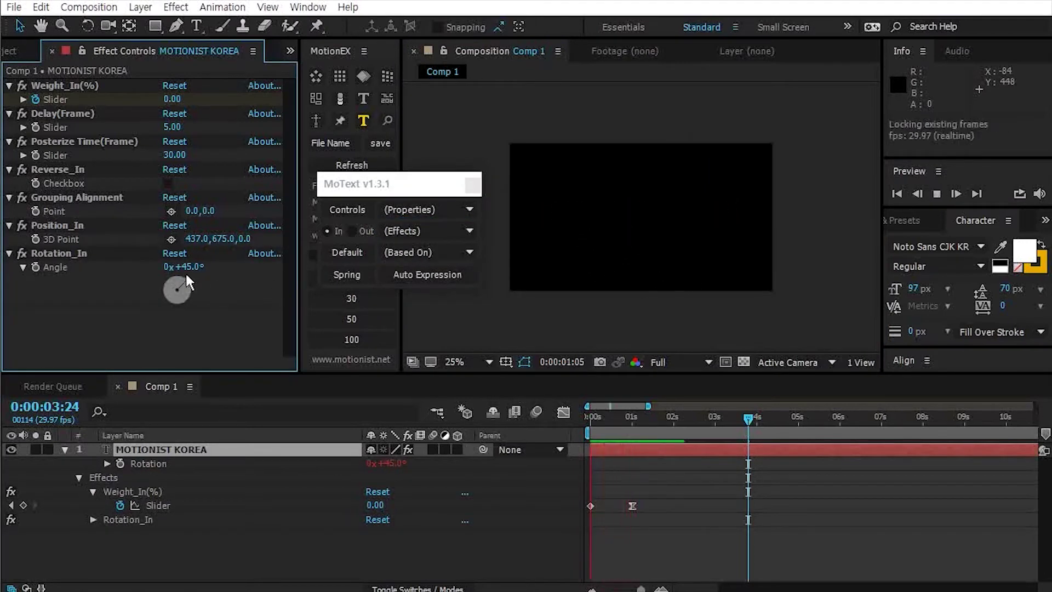
- Raise the Rotation_In angle to 126° and check the spinning letters at 0:00:03:00
mouse_move(233, 288)
left_mouse_down()
mouse_move(251, 270)
mouse_move(247, 282)
left_mouse_up()
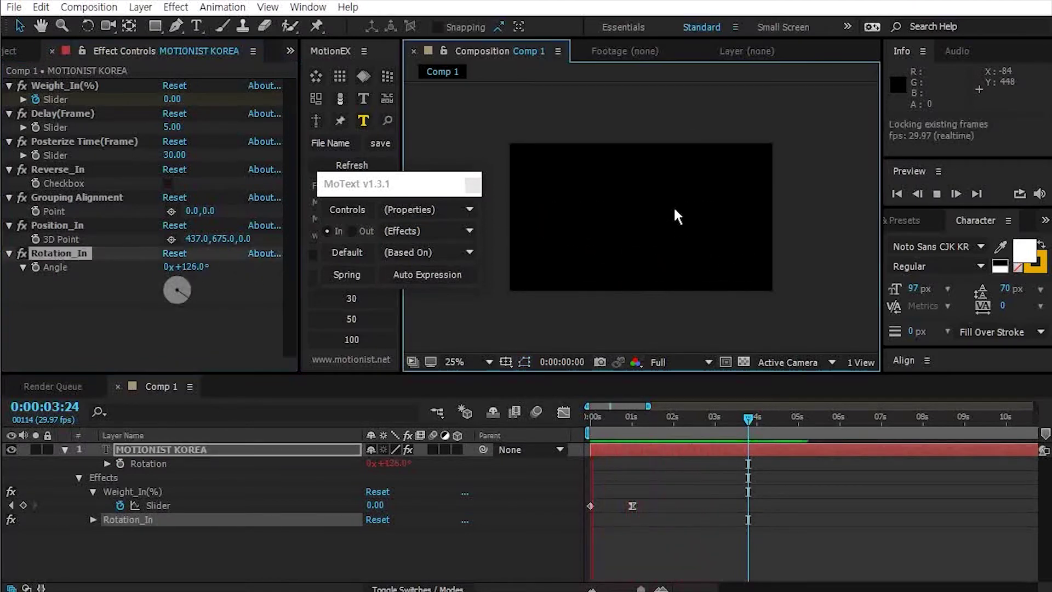
left_click(714, 423)
left_click(715, 428)
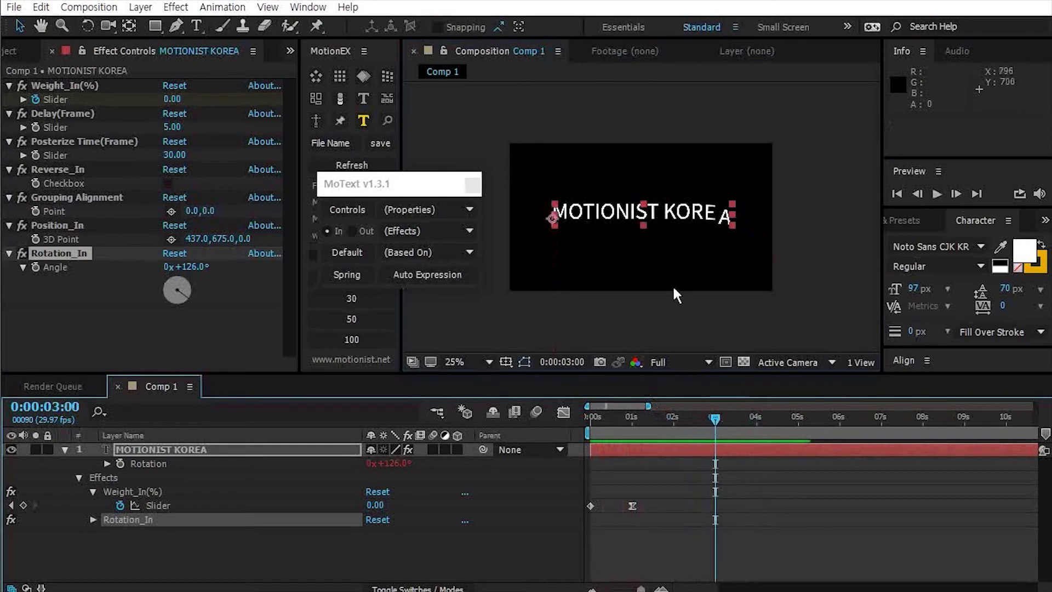
- Add MoText's Scale property to the text and scrub through the entrance to 0:00:02:23
left_click(449, 213)
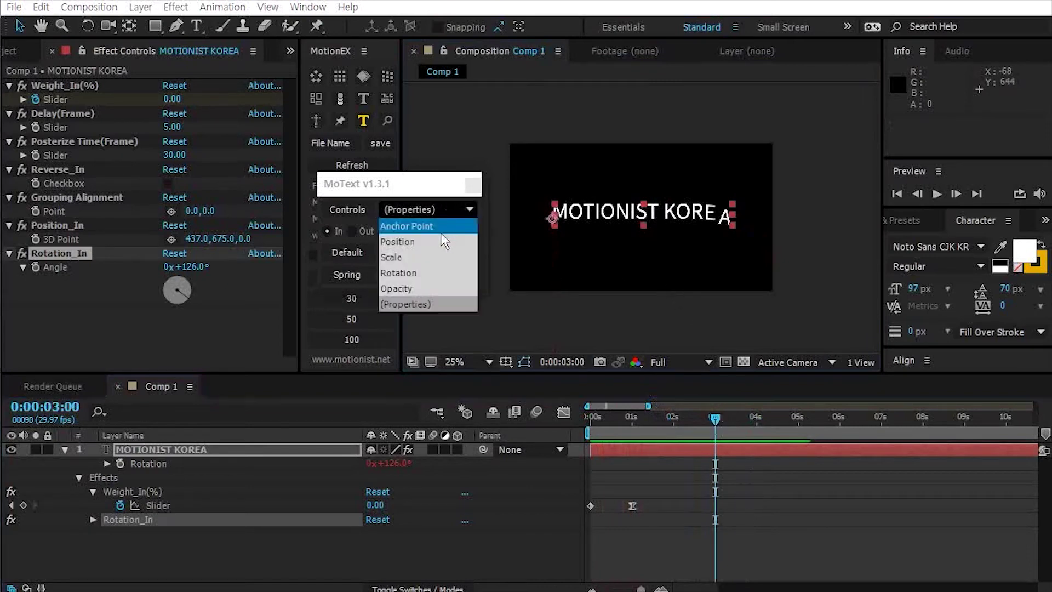
left_click(406, 254)
left_click_drag(607, 433, 708, 445)
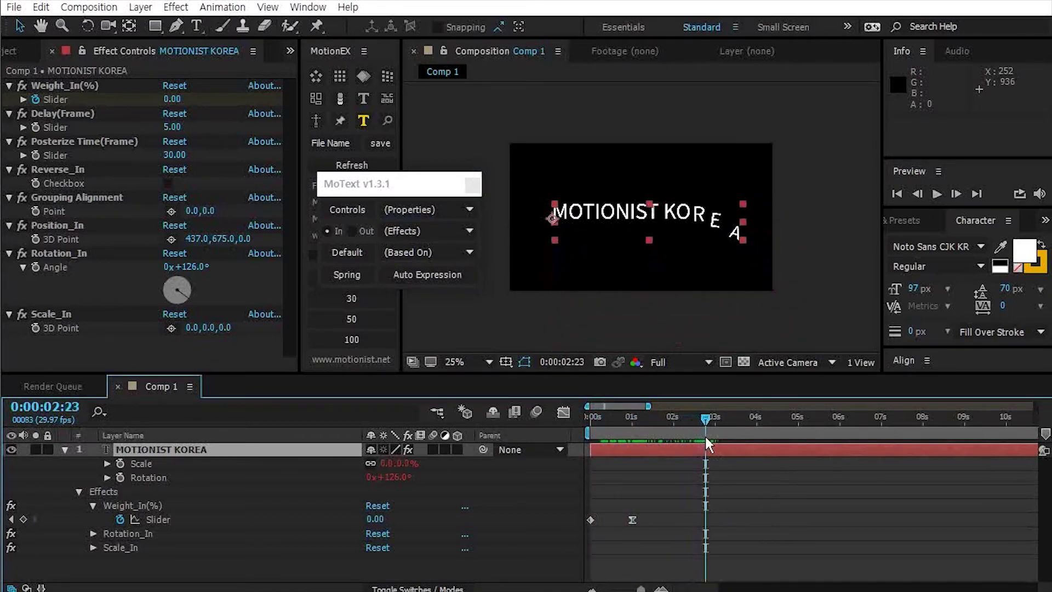
- Apply MoText's Random effect to the text layer and preview the letters' randomized entrance
left_click(449, 234)
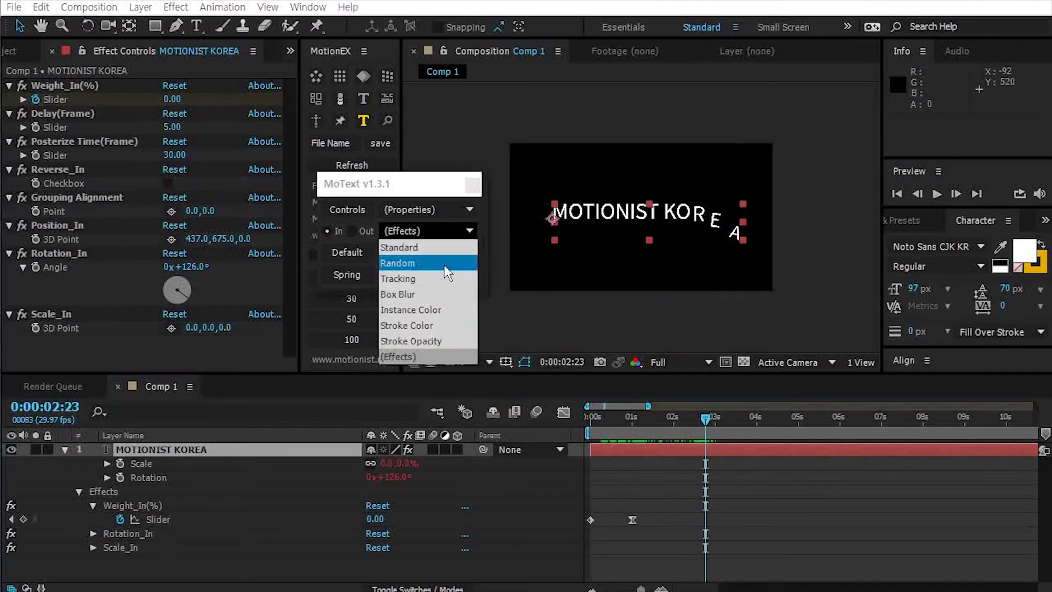
left_click(423, 266)
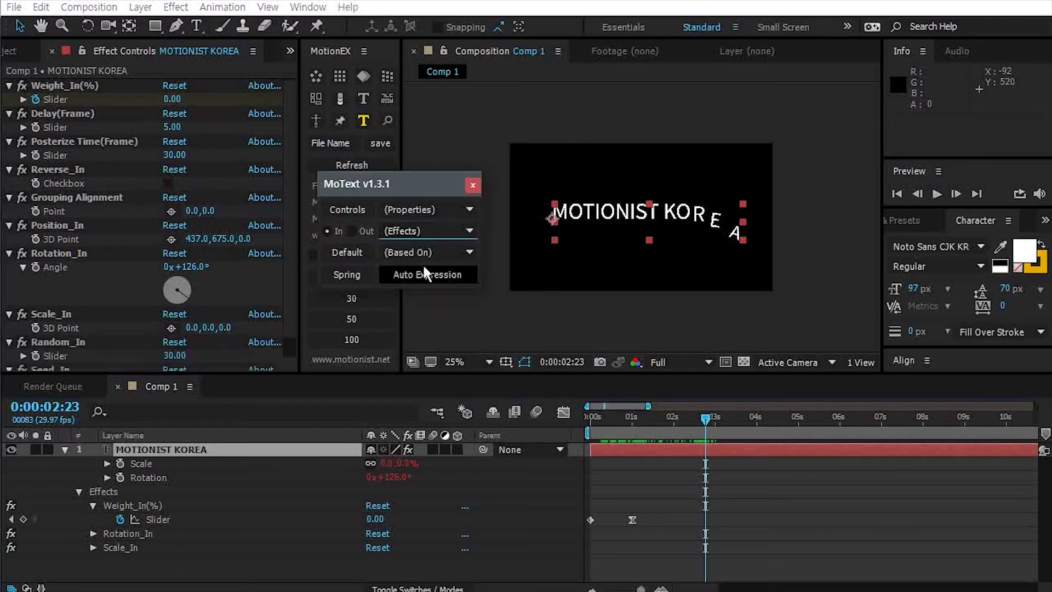
key("space")
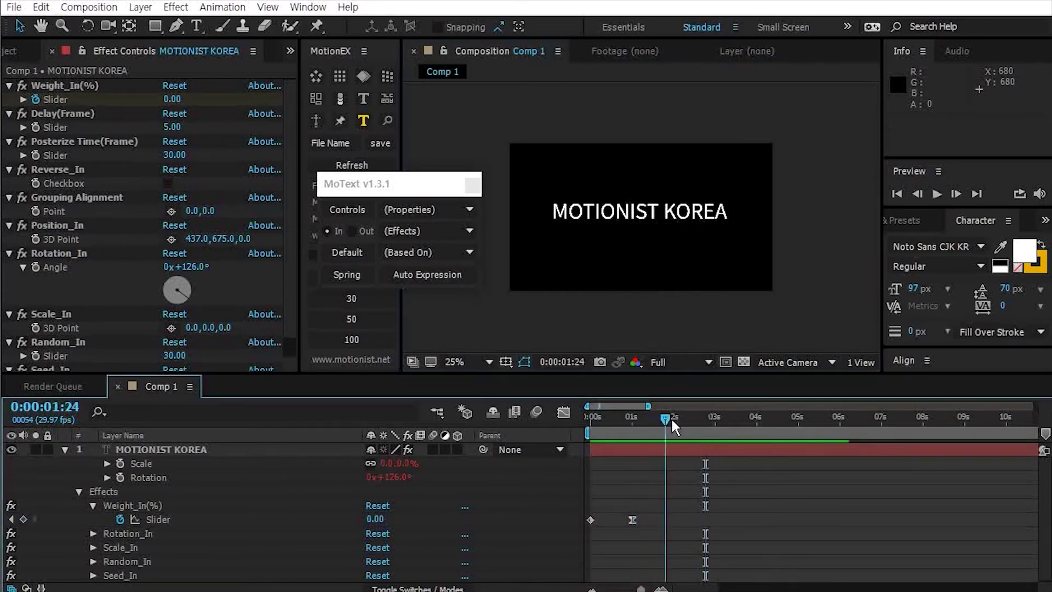
key("space")
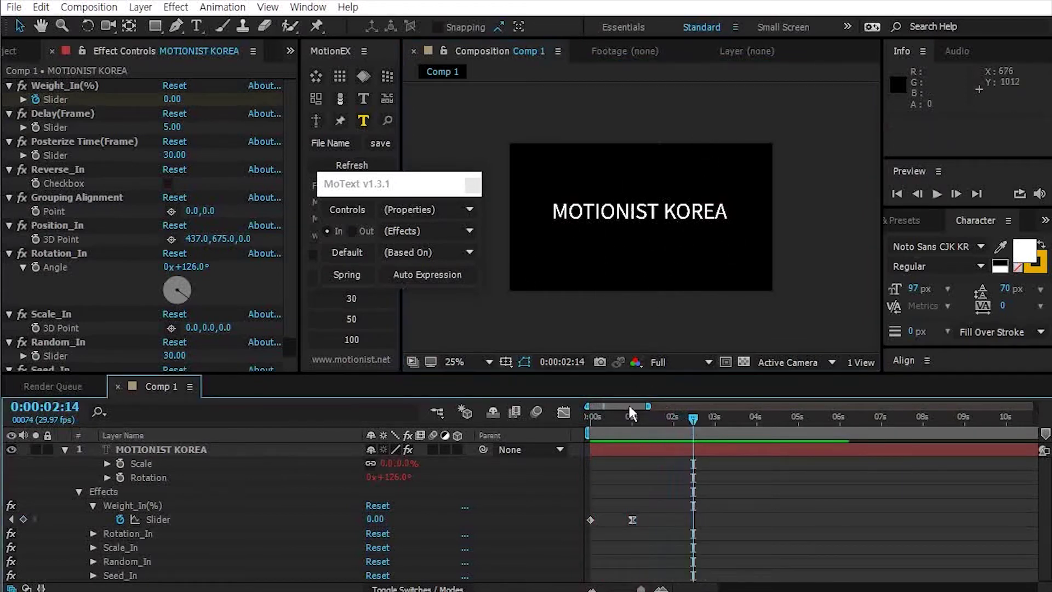
- Reveal the text layer's Position and its keyframed Weight_In slider, and scrub back to 0:00:01:23
key("p")
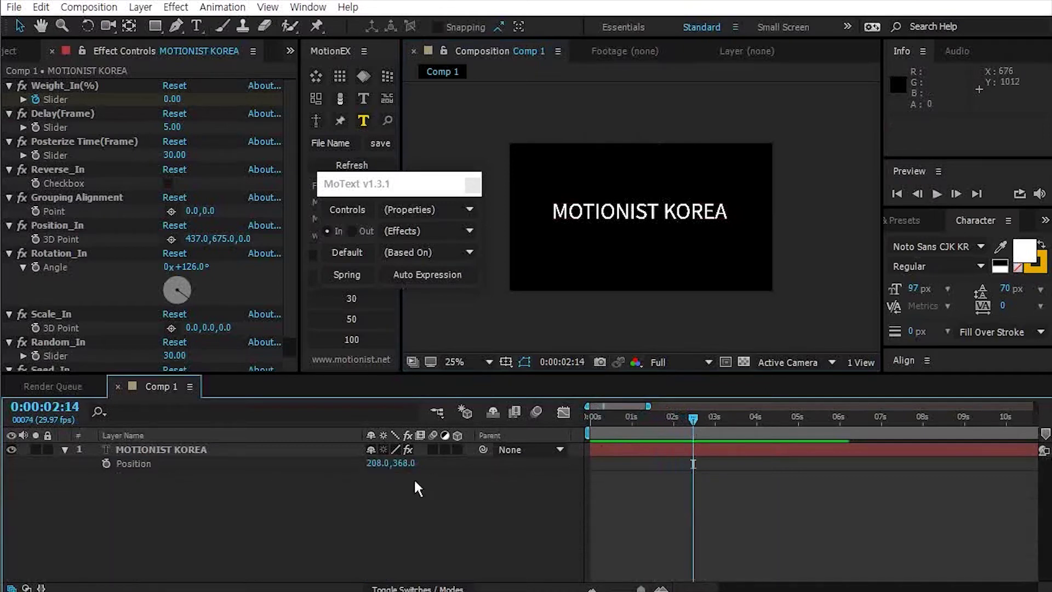
left_click(323, 455)
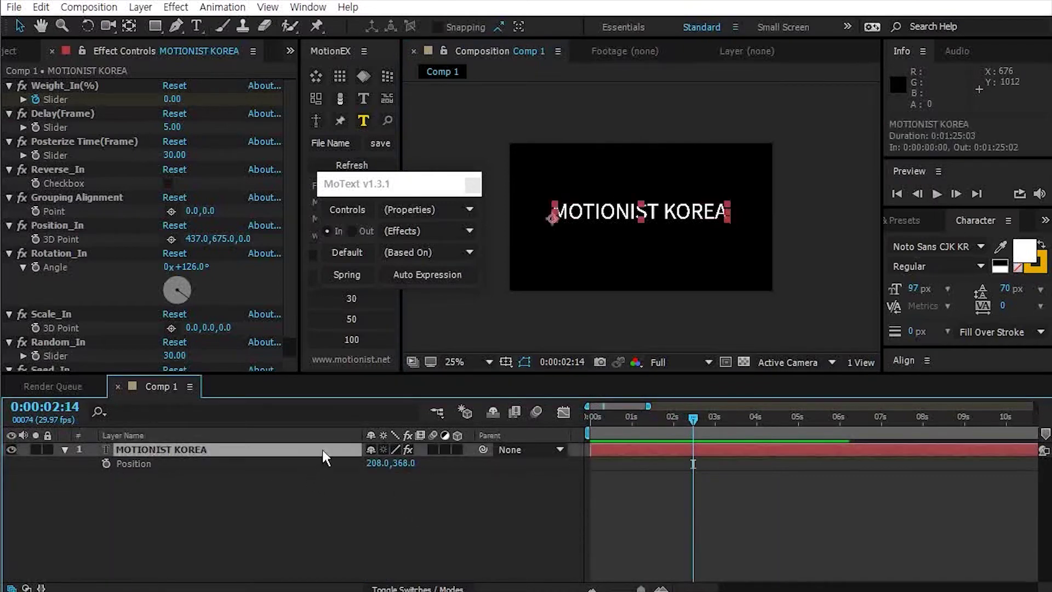
key("u")
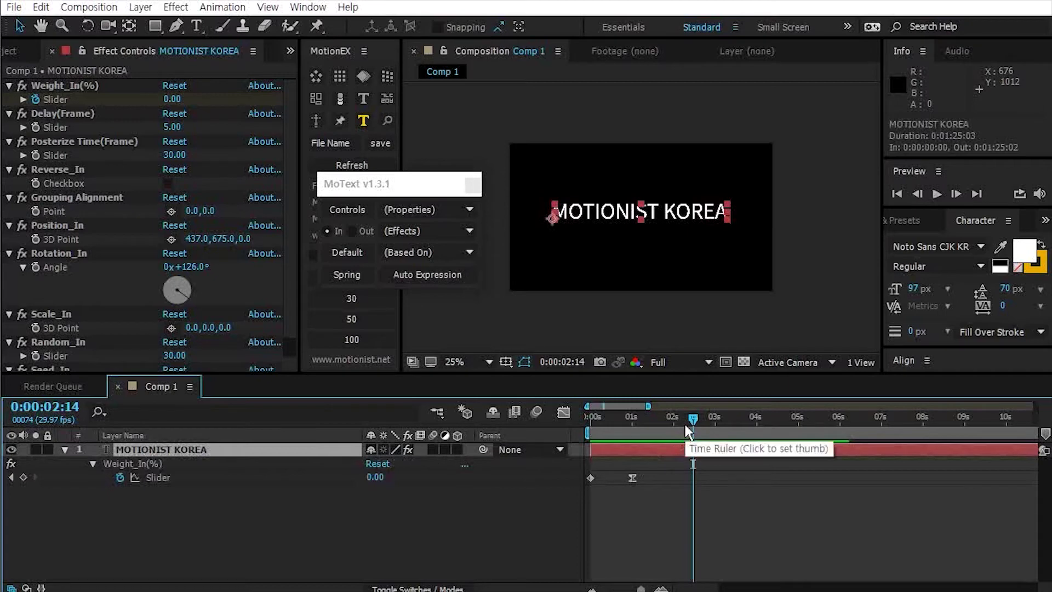
left_click_drag(682, 434, 664, 450)
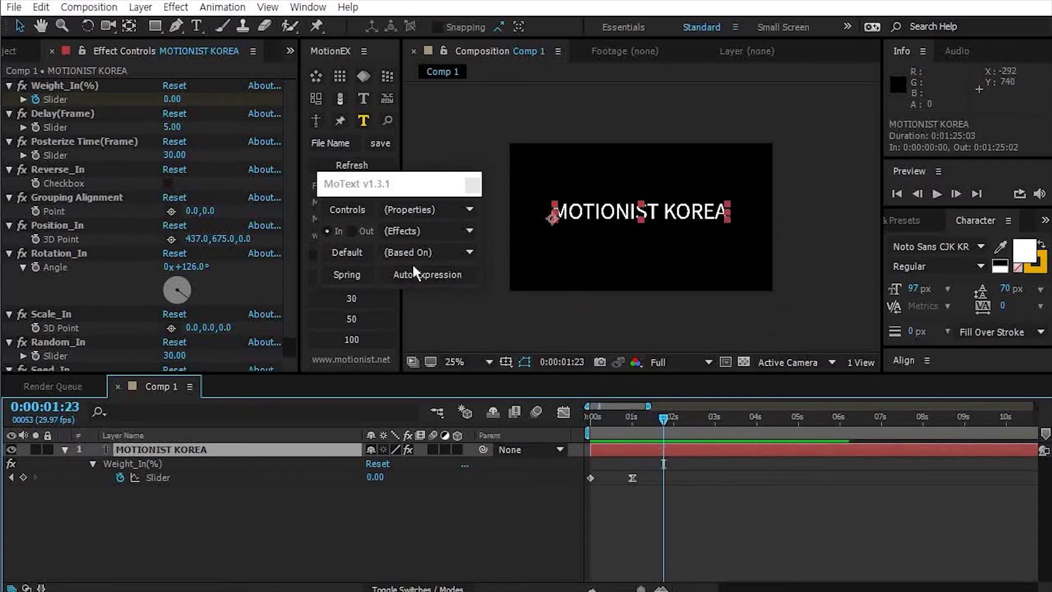
- Switch MoText to Out, add its controls, and add the Position property to the MOTIONIST KOREA text layer
left_click(352, 231)
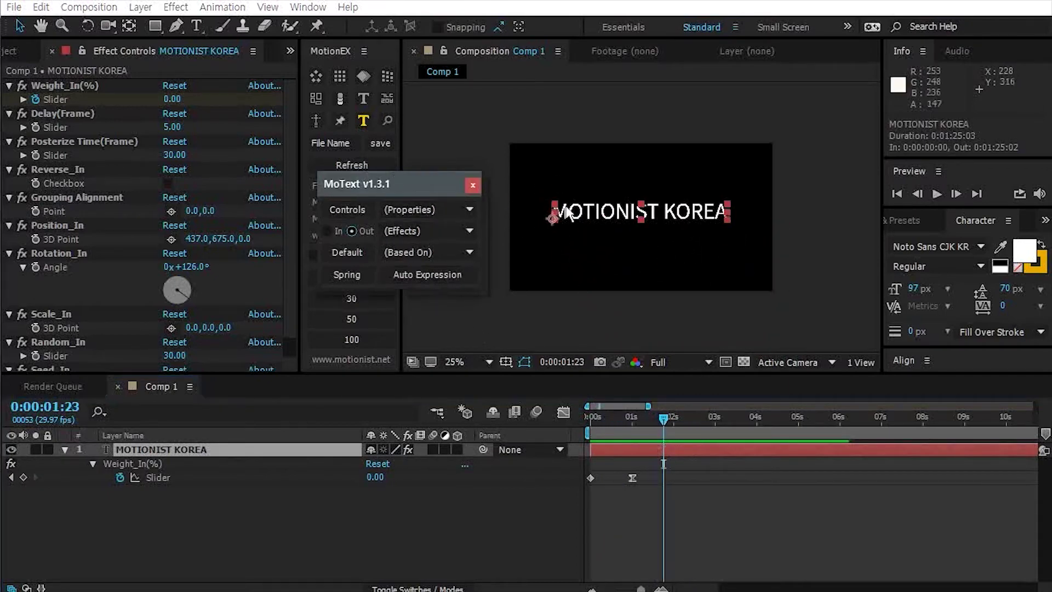
left_click(354, 211)
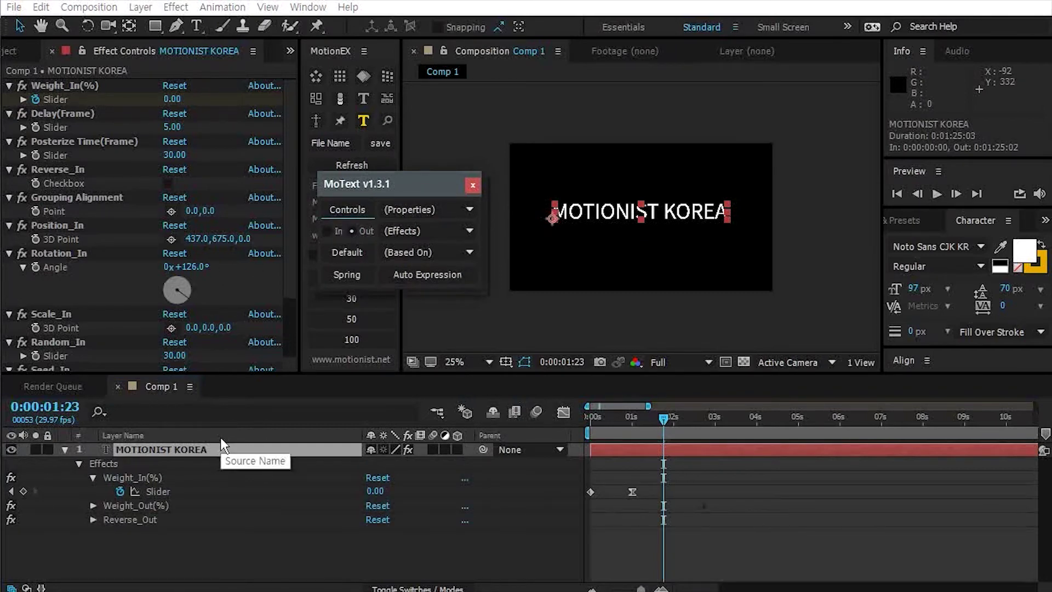
left_click(419, 211)
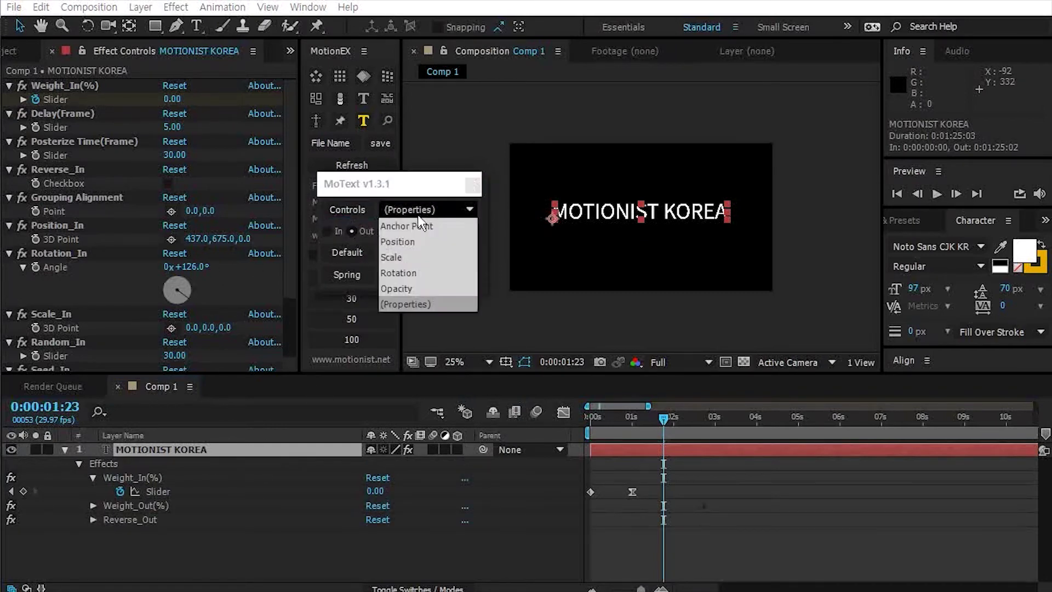
left_click(425, 242)
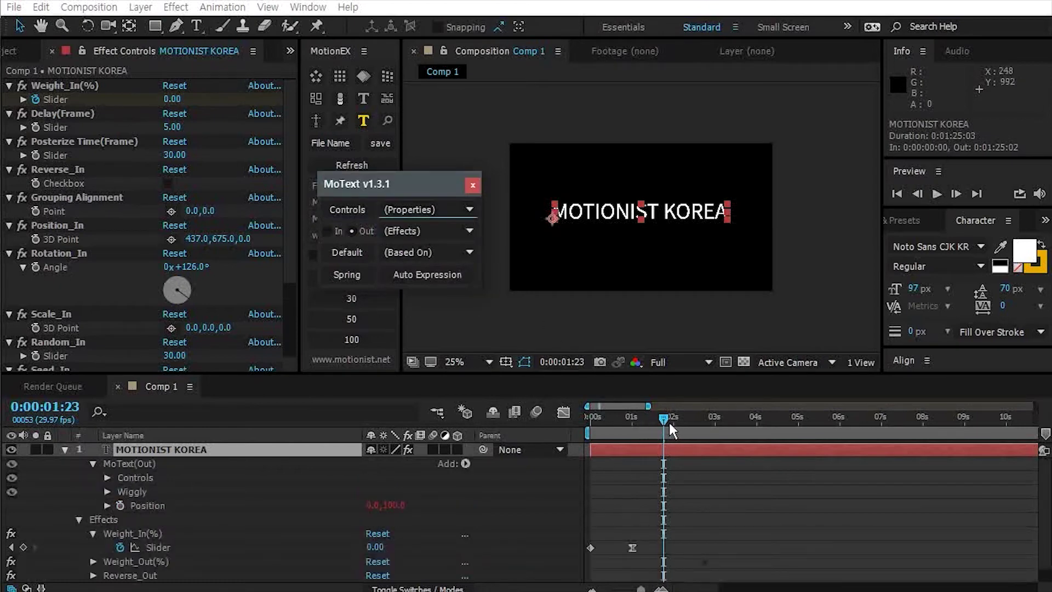
- Show only the text layer's keyframed properties and preview the out animation
left_click(673, 450)
key("u")
key("space")
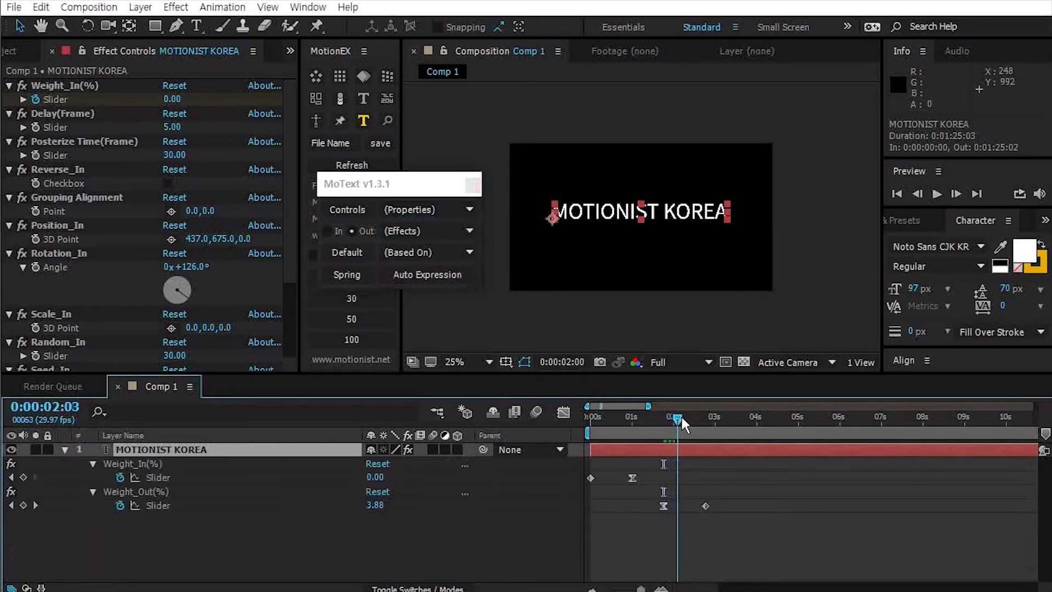
- Set the Position_Out Y value to -421 so the letters exit upward, and check the animation in playback
scroll(172, 334, "down", 4)
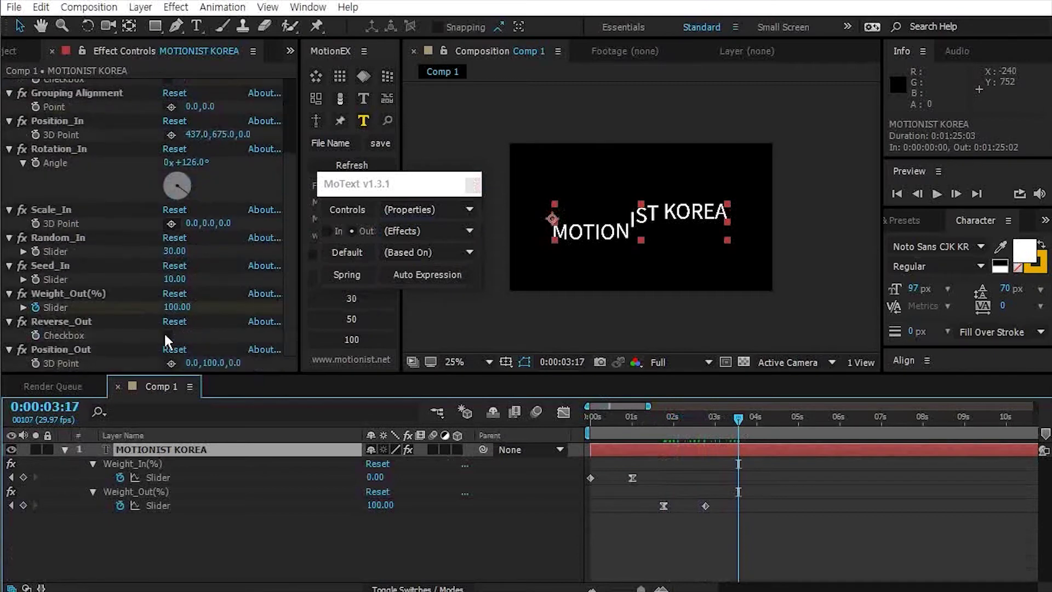
left_click(77, 354)
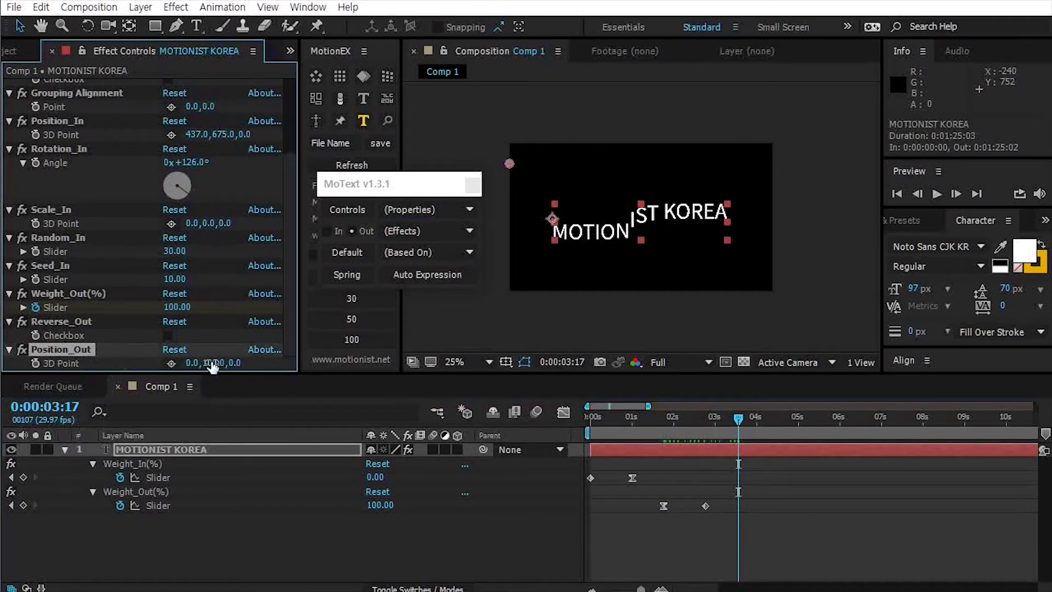
left_click_drag(211, 363, 197, 363)
key("space")
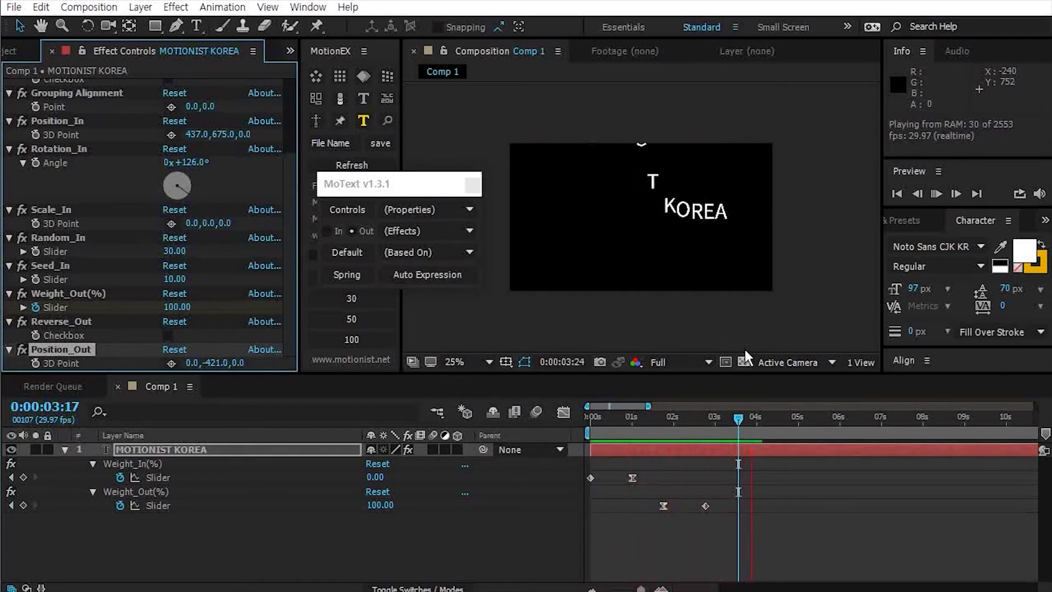
left_click_drag(647, 425, 706, 453)
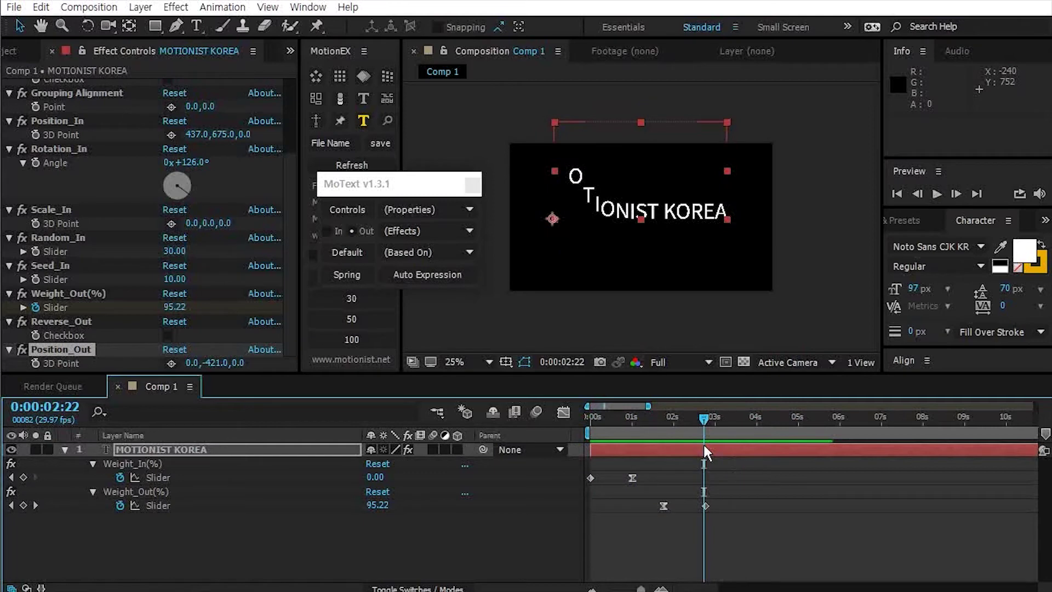
left_click(816, 157)
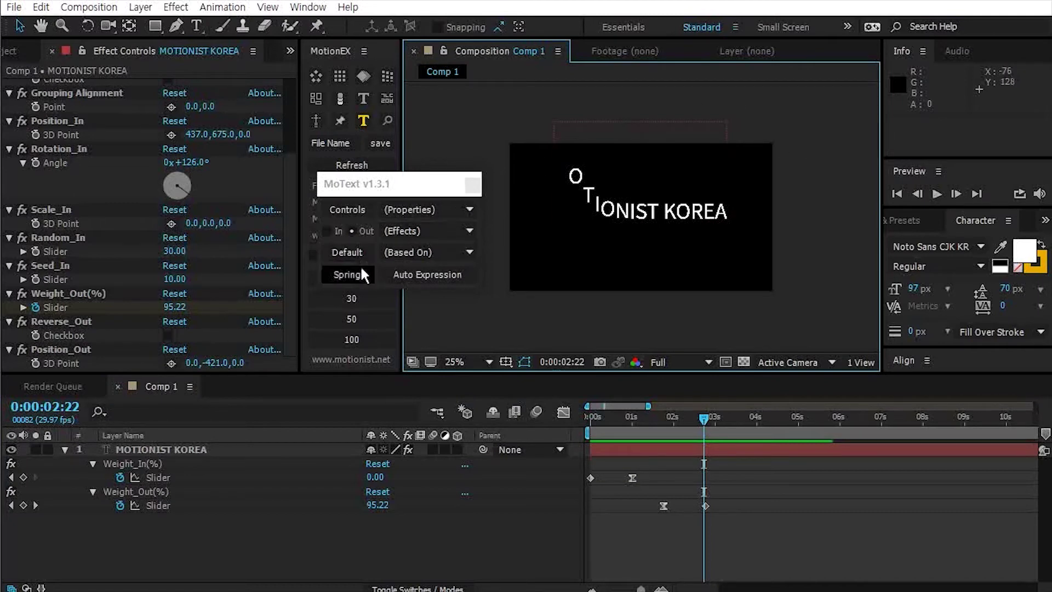
left_click_drag(362, 184, 380, 185)
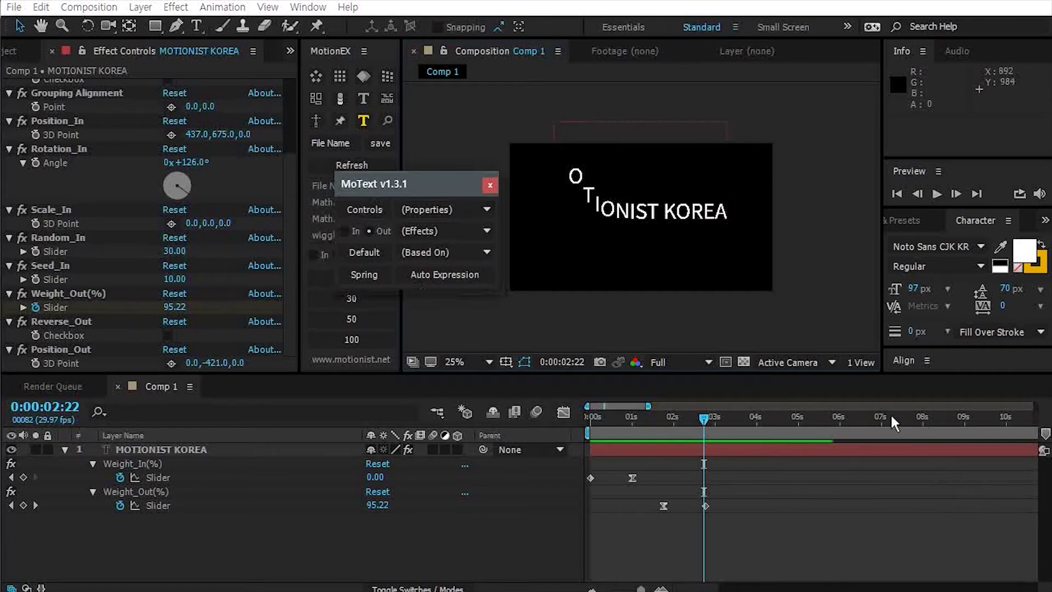
left_click_drag(399, 192, 433, 184)
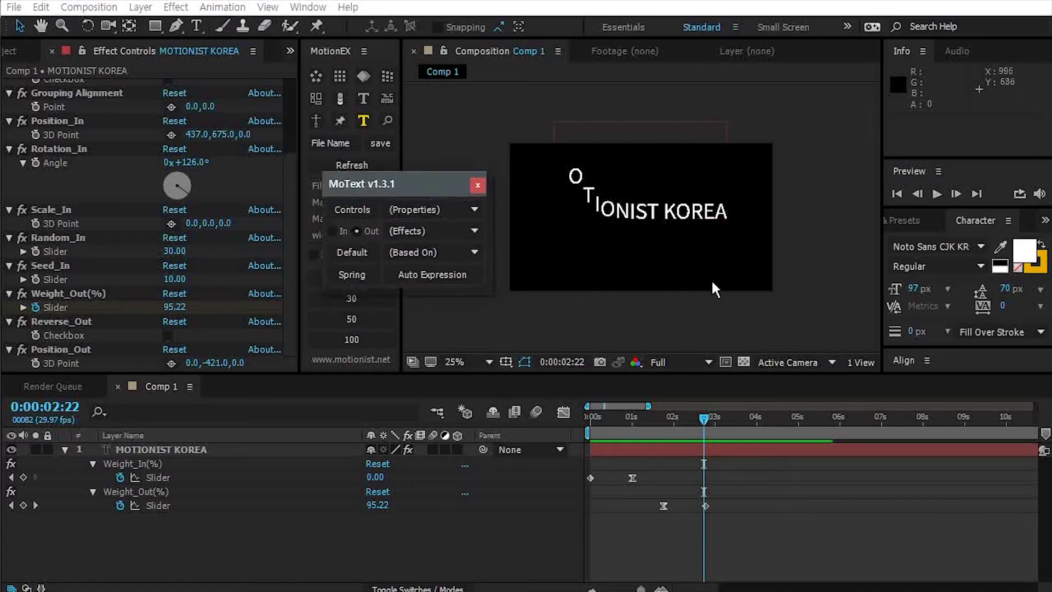
left_click(671, 184)
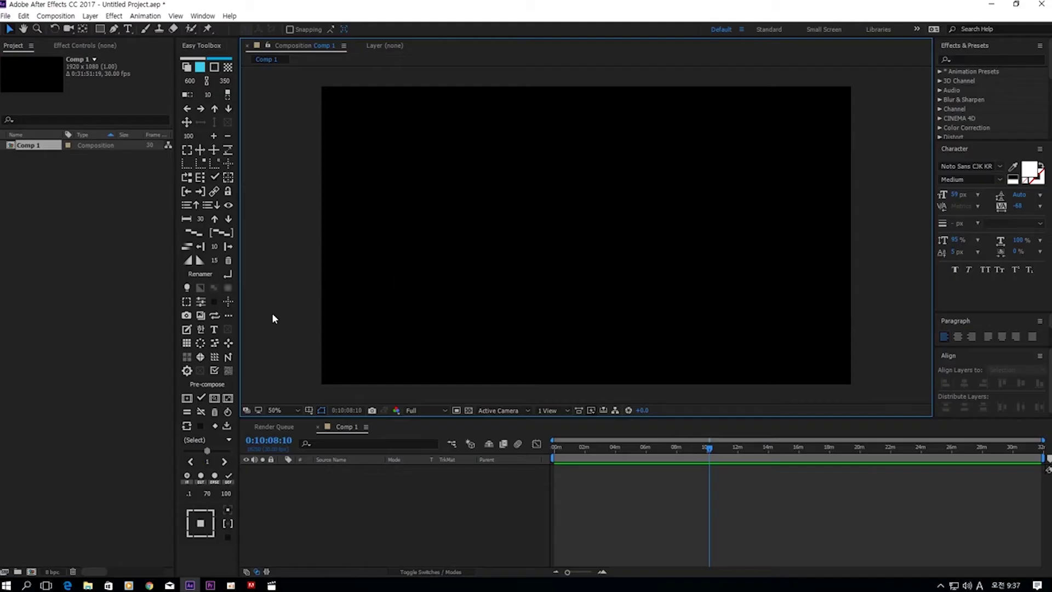
- Use Easy Toolbox's Typewrite tool to generate a typing text layer reading "안녕하세요" with a frame interval of 2
left_click(201, 331)
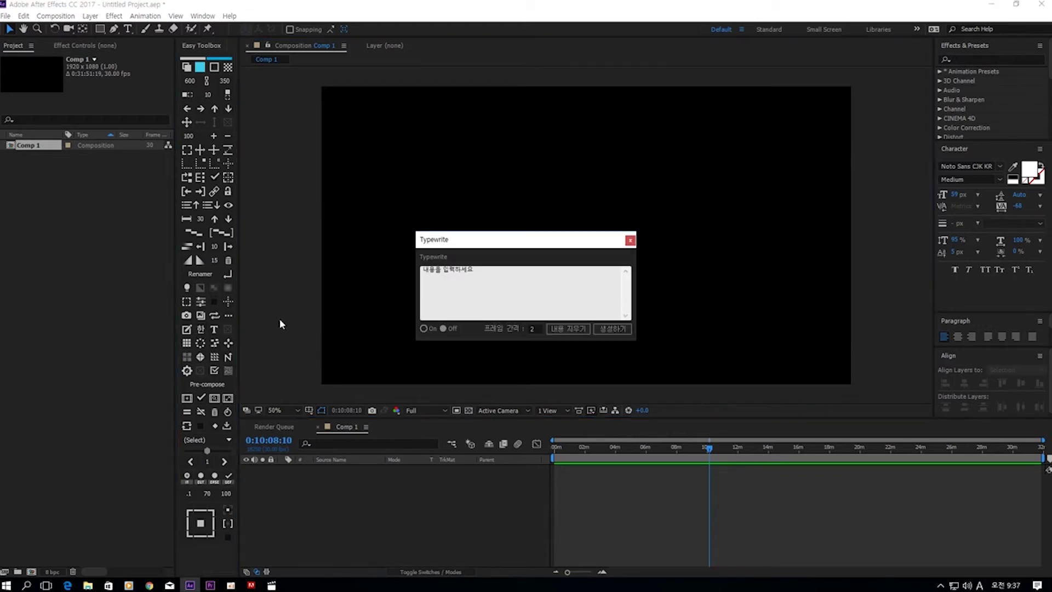
left_click_drag(498, 244, 387, 241)
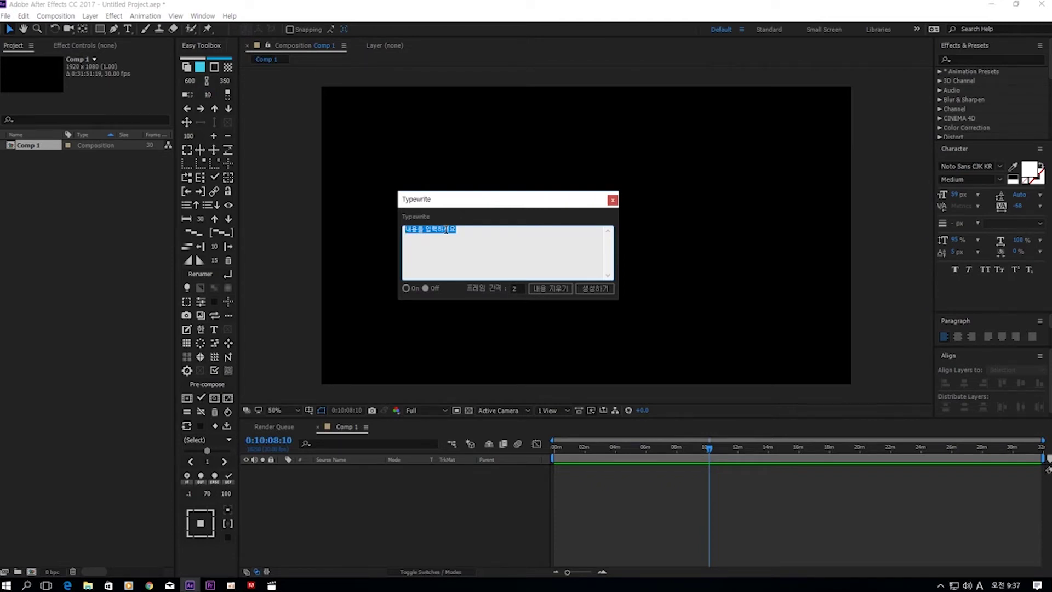
key("BackSpace")
type("안녕하세요")
left_click(515, 288)
left_click_drag(509, 201, 363, 279)
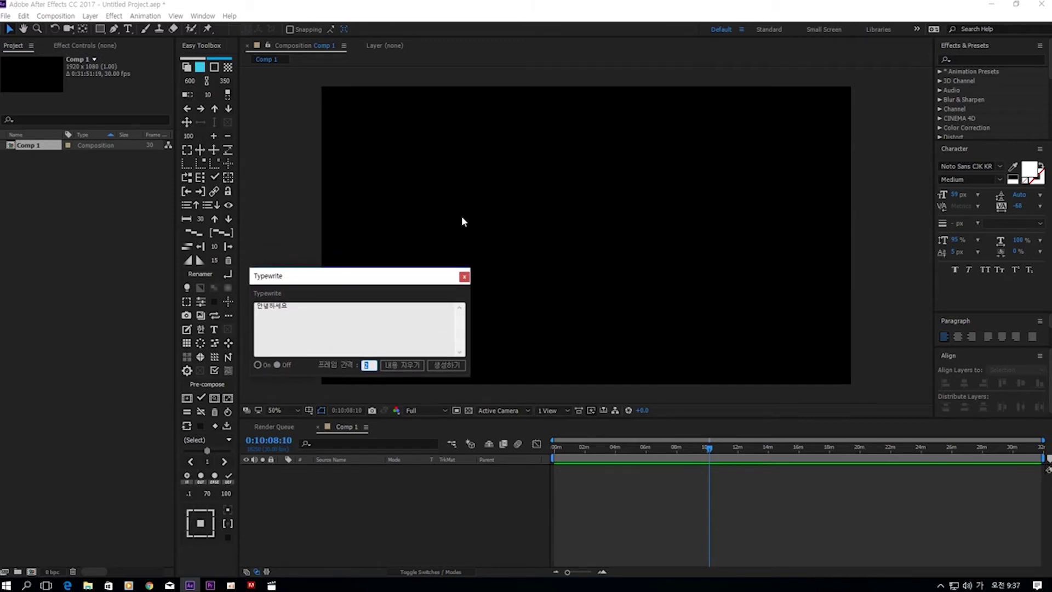
left_click(447, 365)
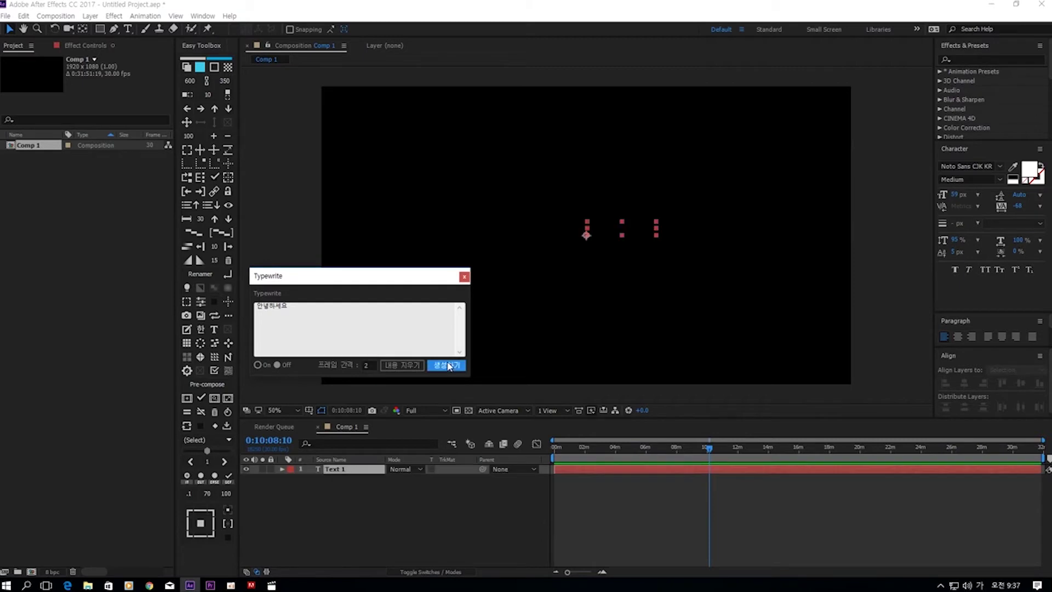
- Play and scrub the typing animation from the start of the composition
left_click(555, 447)
key("space")
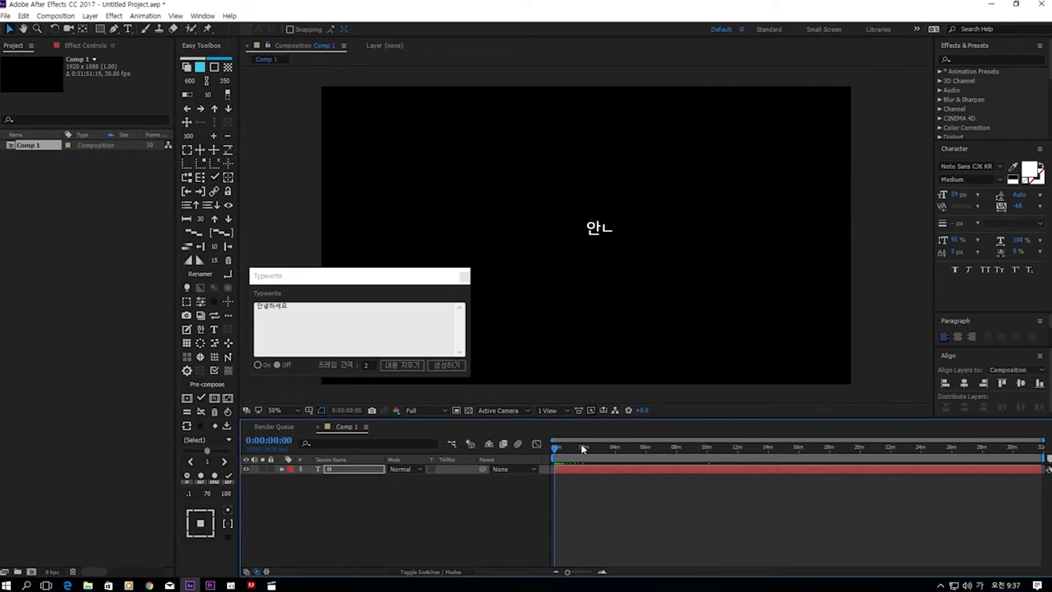
key("space")
key("space")
left_click_drag(569, 447, 585, 446)
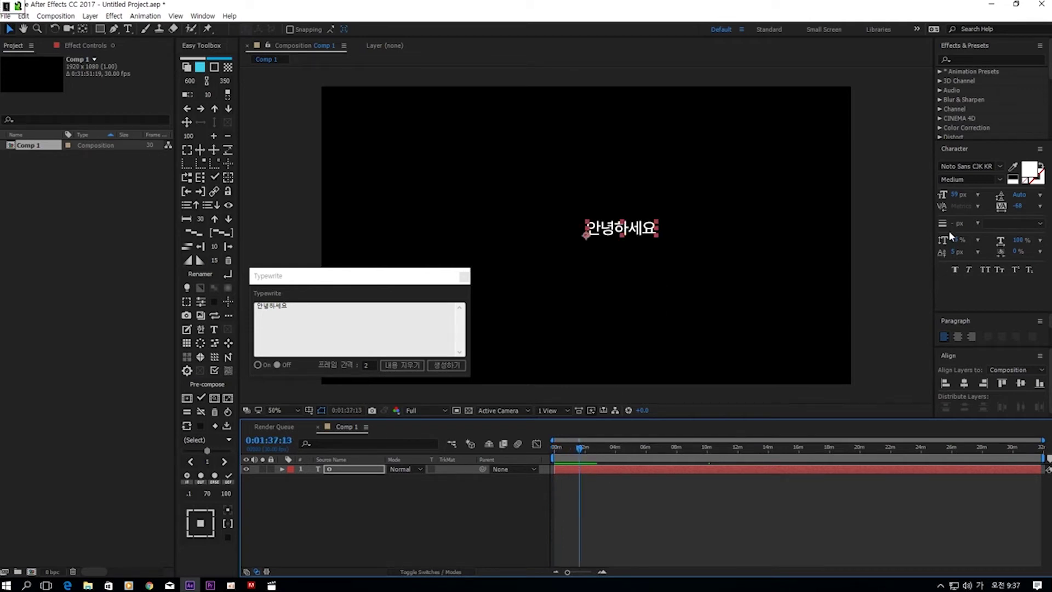
- Reveal the text layer's Source Text keyframes and, at the last one, set the font size to 89 px
left_click(948, 166)
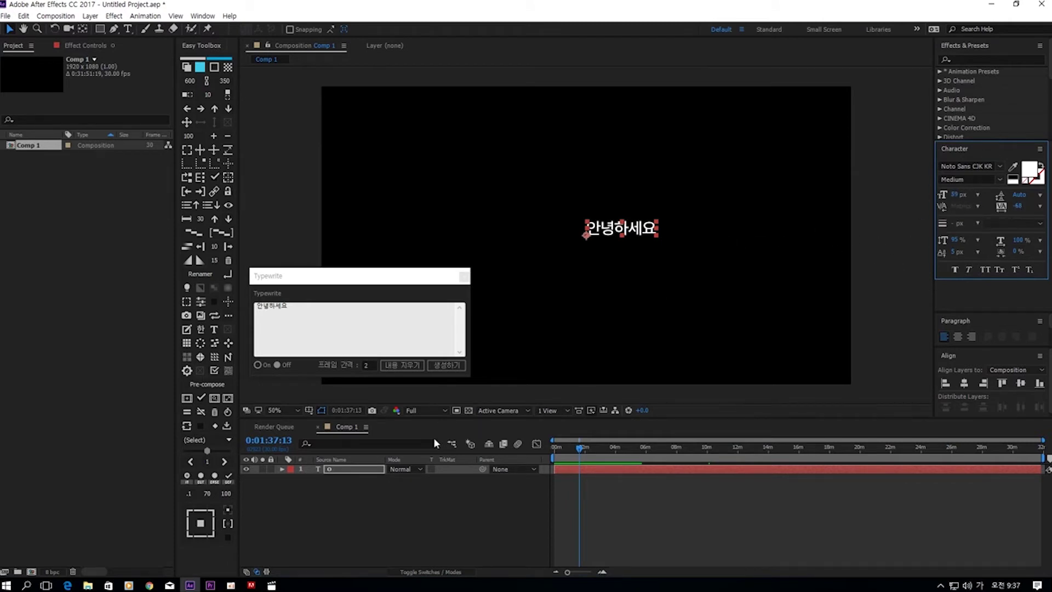
left_click(282, 469)
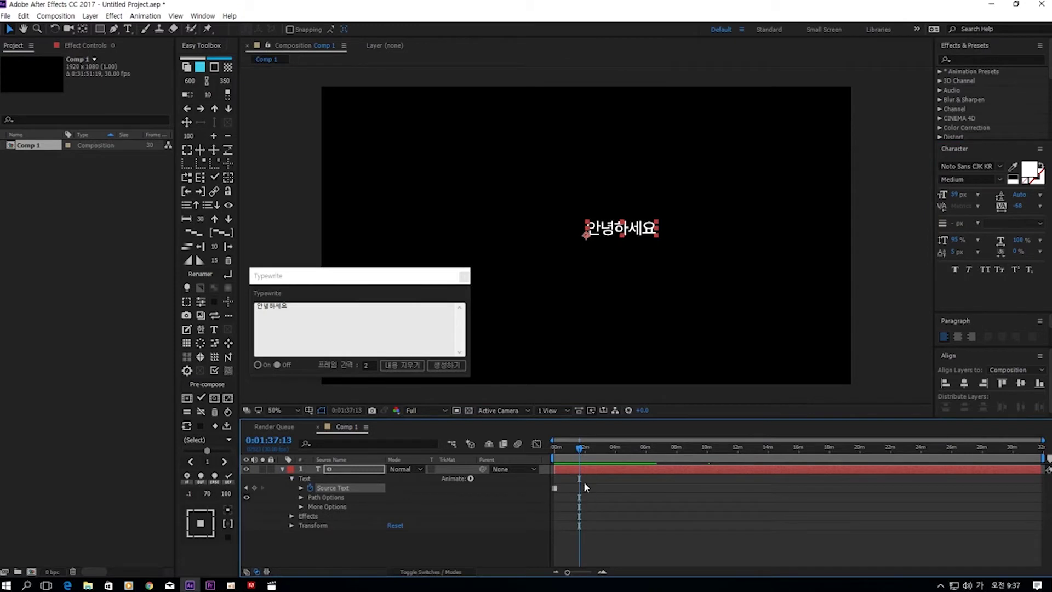
left_click_drag(573, 449, 548, 521)
scroll(596, 455, "up", 5)
scroll(585, 466, "up", 4)
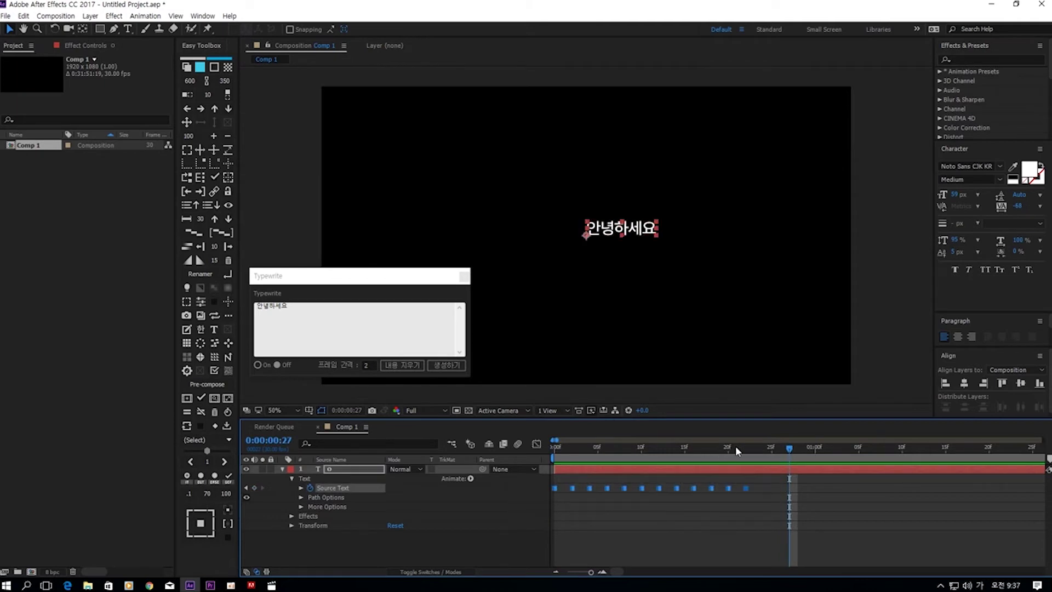
left_click(747, 446)
left_click(967, 195)
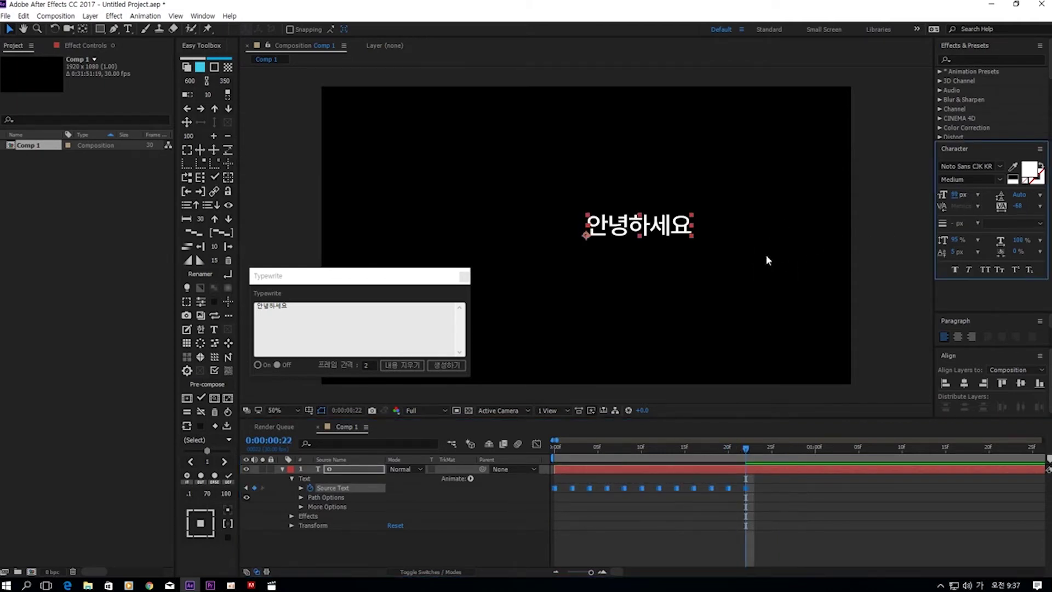
left_click(743, 246)
mouse_move(745, 447)
left_mouse_down()
mouse_move(570, 447)
mouse_move(751, 440)
left_mouse_up()
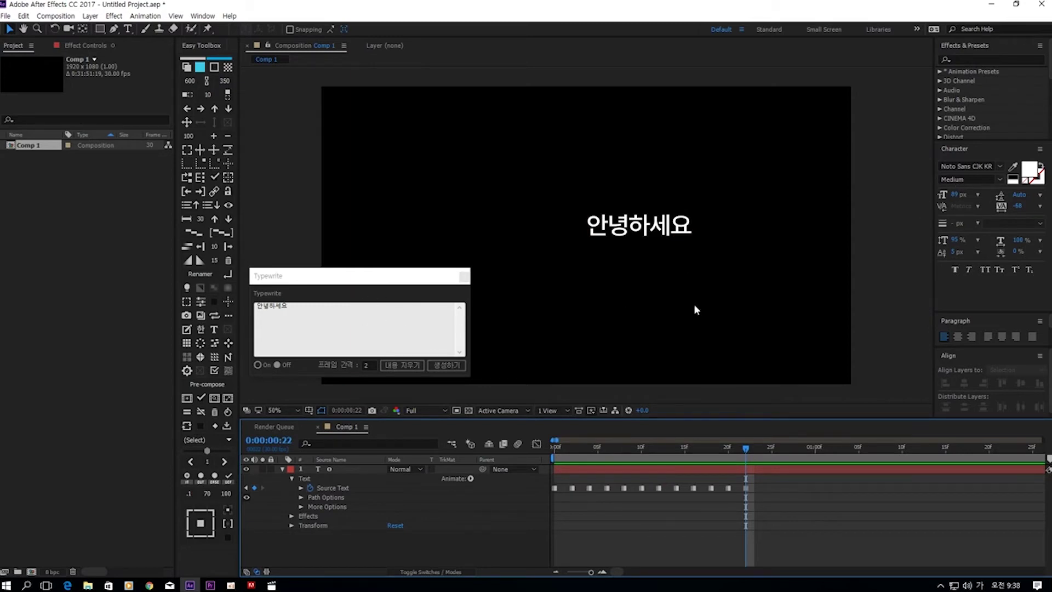
- Delete the text layer and generate a new Typewrite layer reading "안녕하세요, 감사합니다", returning to the first frame
left_click_drag(710, 298, 652, 268)
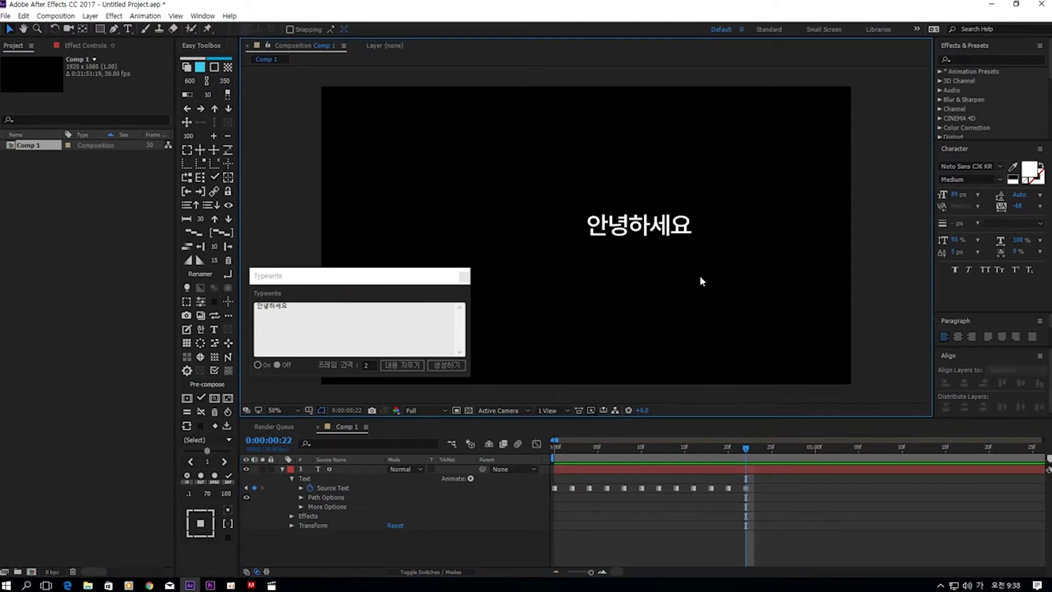
key("Delete")
left_click(352, 329)
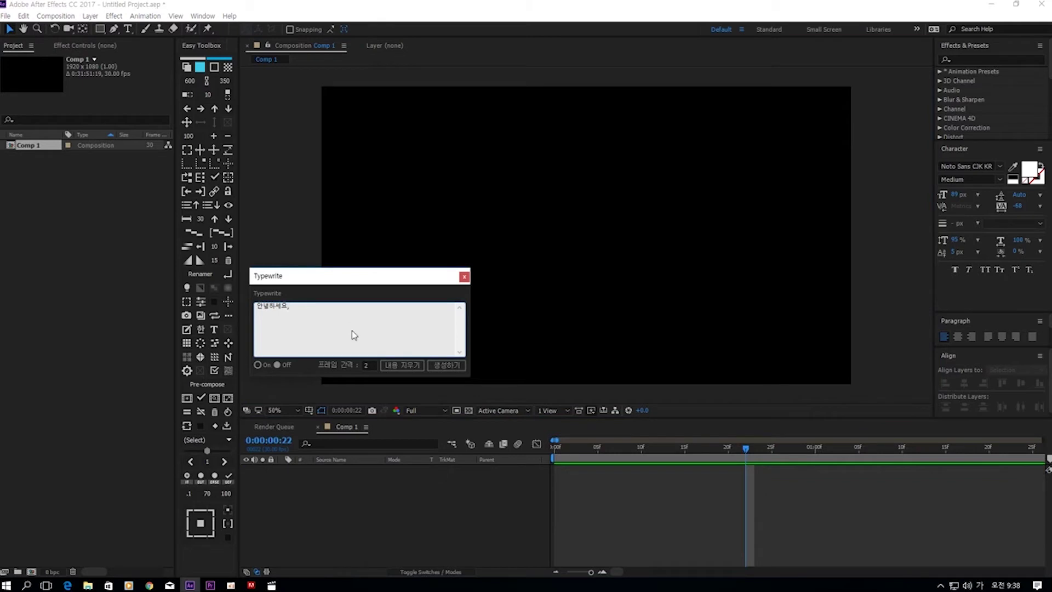
type("감사합니다")
left_click(447, 365)
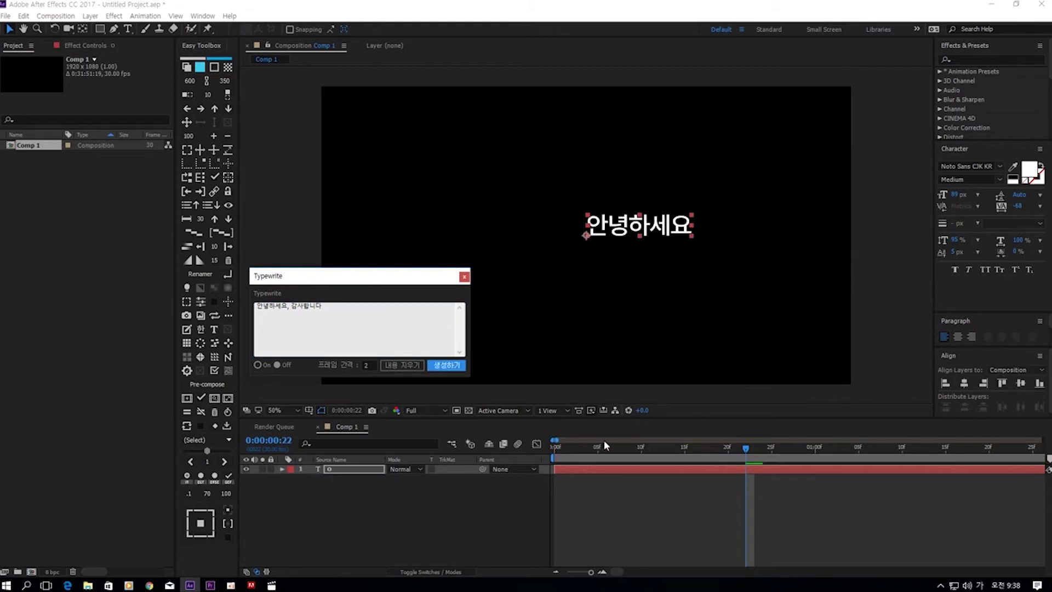
left_click_drag(605, 445, 554, 441)
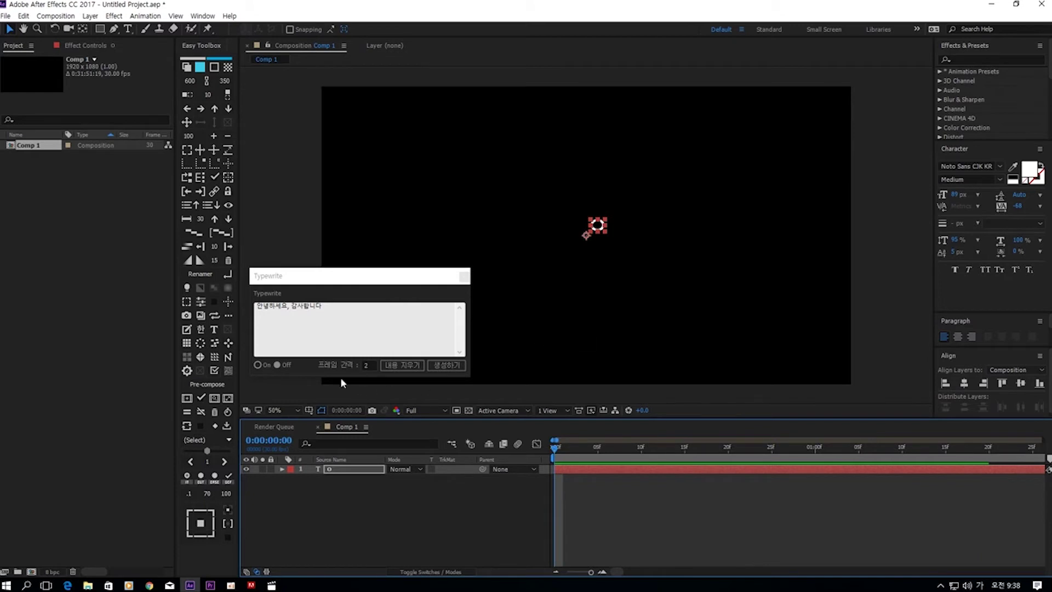
- Remove the generated text layer and turn on Typewrite's recording function
left_click(660, 314)
key("ctrl+z")
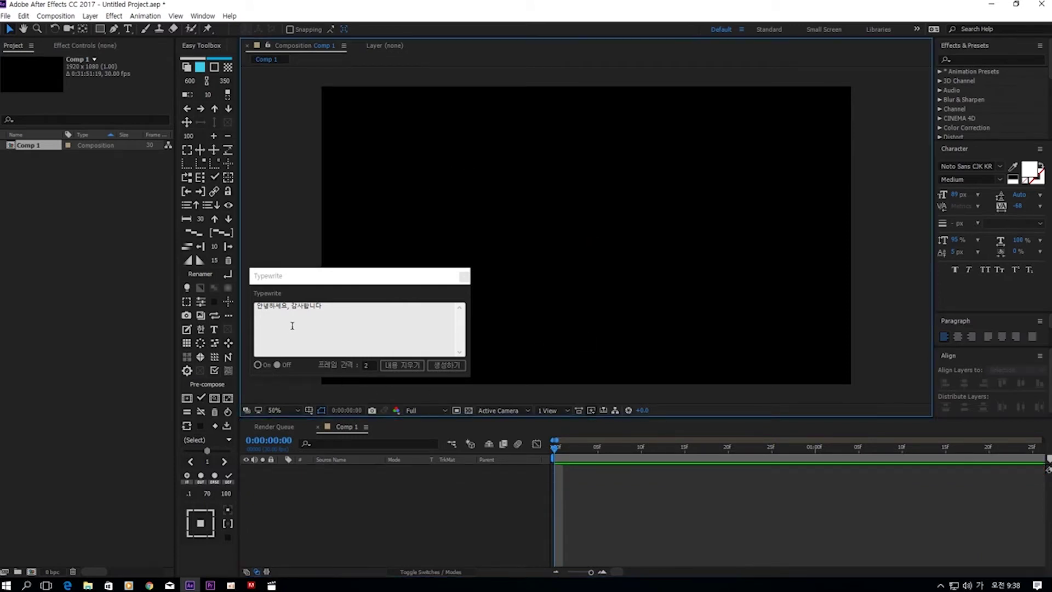
left_click(257, 365)
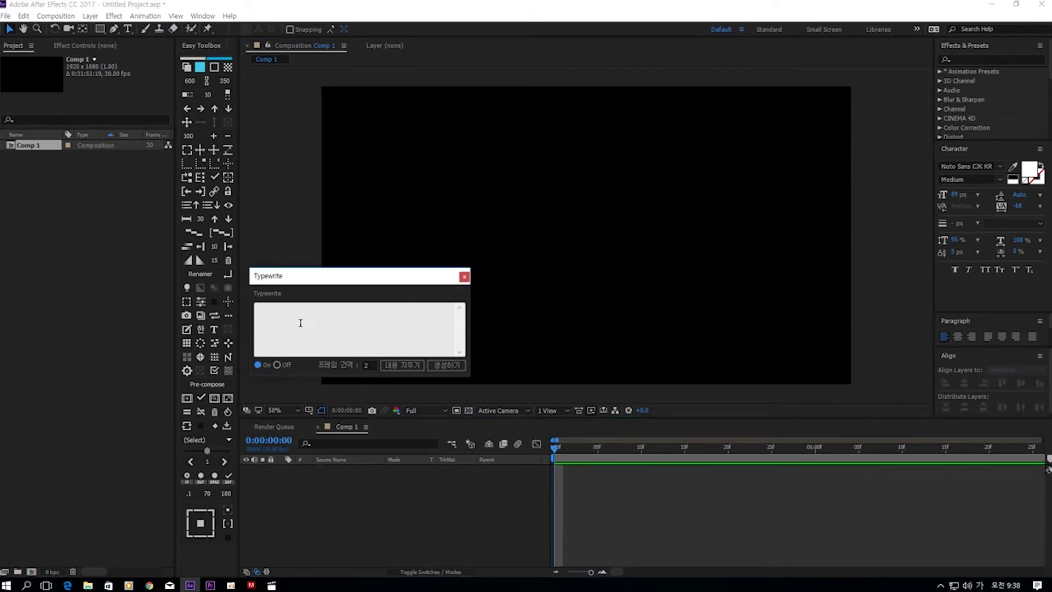
- Record the typing of "안녕하세요" in Typewrite, generate its text layer, and scrub the animation to 0:00:01:08
left_click(318, 317)
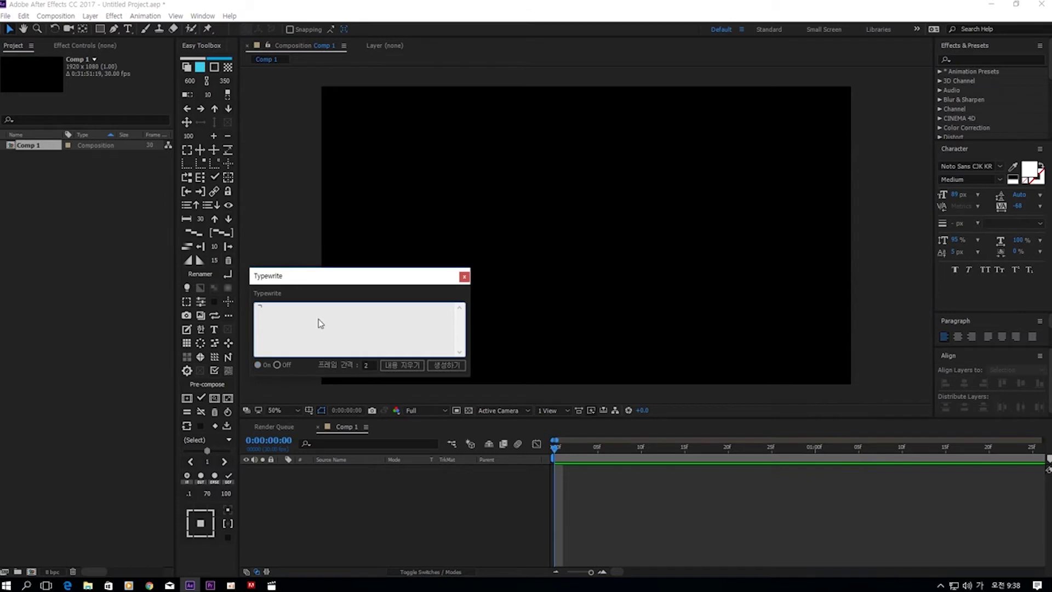
type("안녕하세요")
left_click(446, 365)
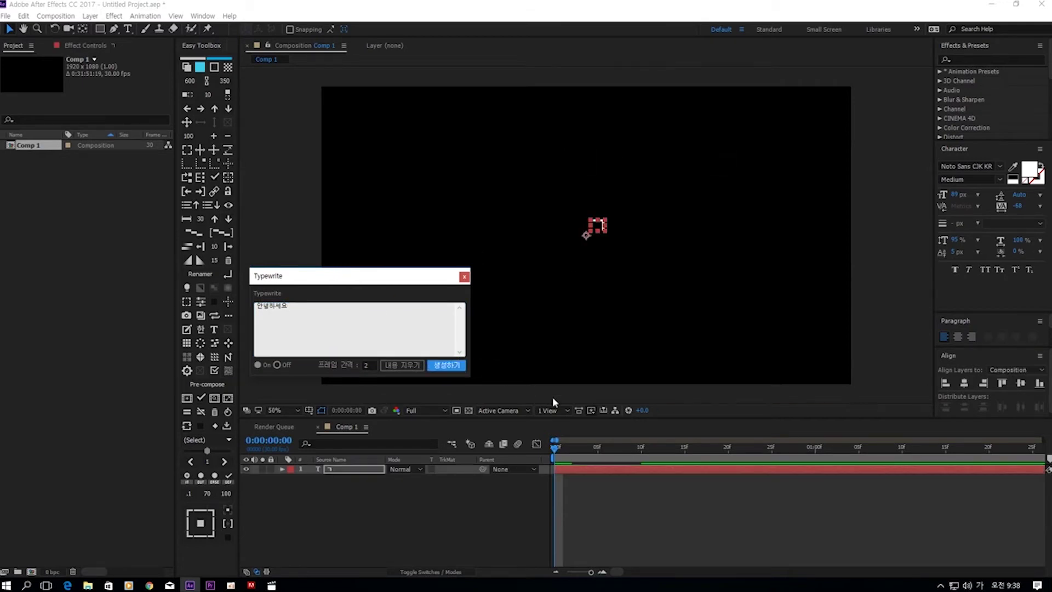
left_click_drag(559, 455, 884, 453)
left_click(725, 359)
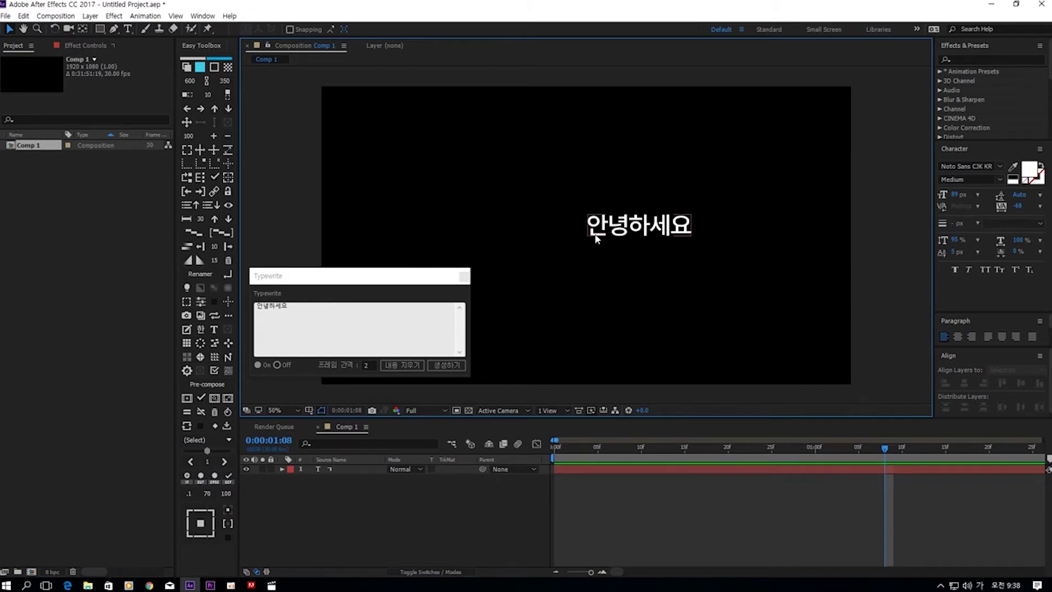
- Replace the recorded text in Typewrite with a short entry starting with "ㅇ" and generate another text layer
left_click(337, 315)
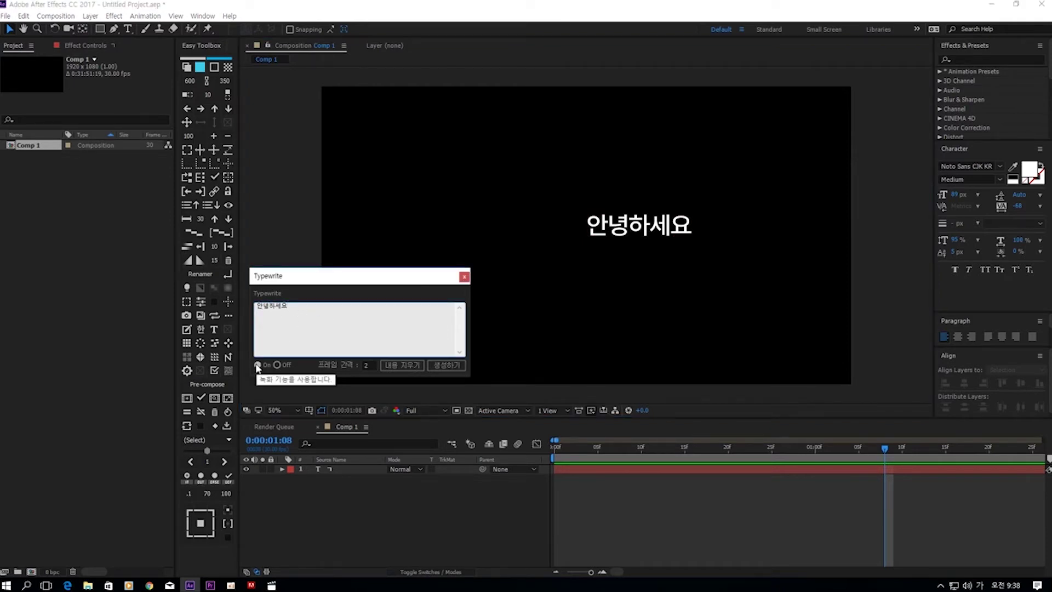
double_click(290, 305)
key("BackSpace")
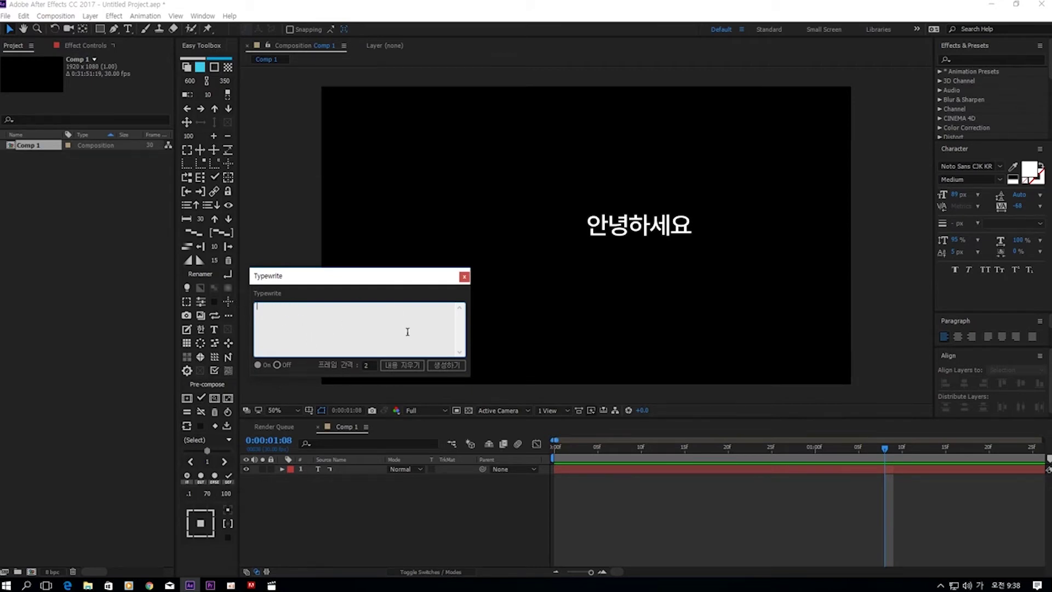
type("ㅇ")
left_click(459, 364)
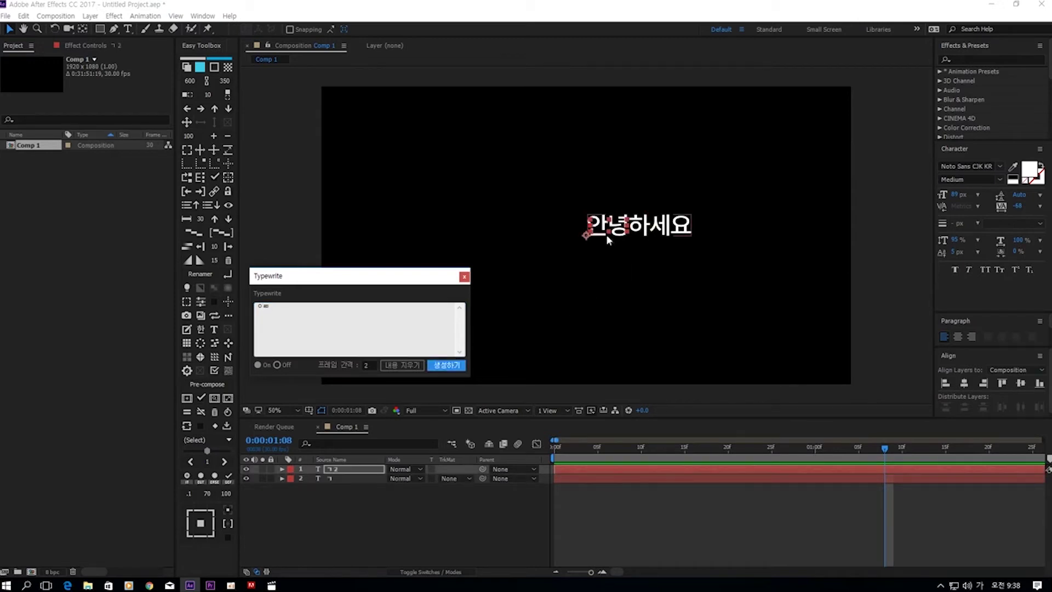
- Move the new text layer below the first, scrub both from the first frame to 0:00:00:27, and delete the new layer
left_click_drag(606, 238, 564, 336)
left_click(555, 446)
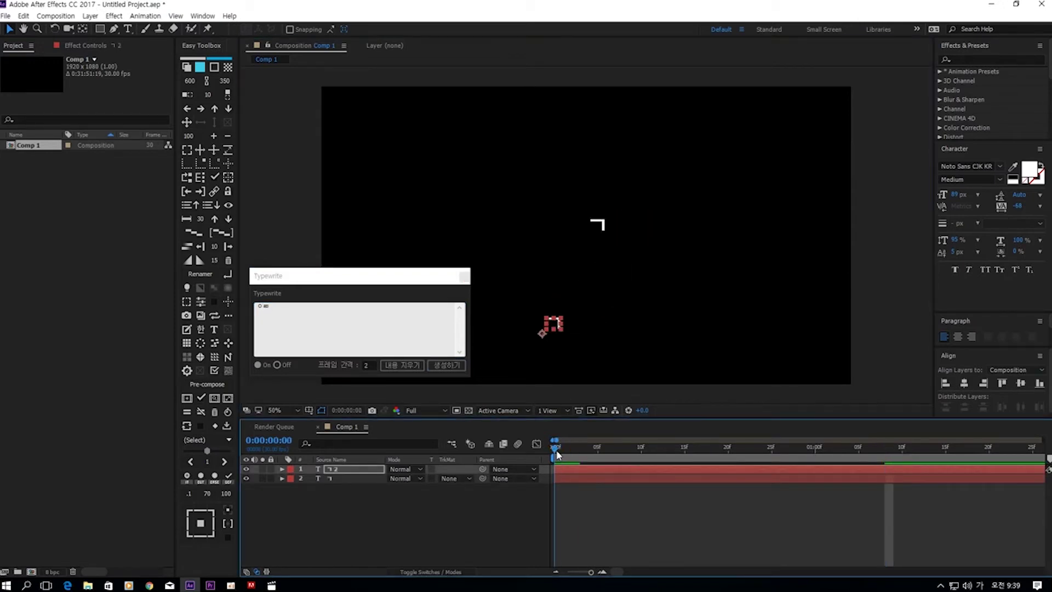
left_click_drag(557, 454, 790, 439)
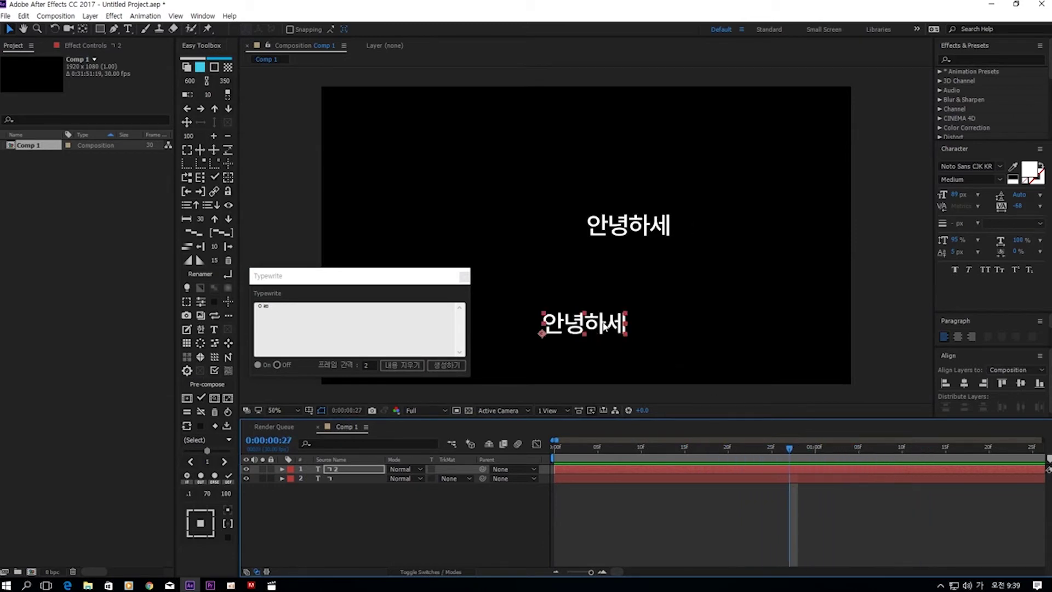
key("Delete")
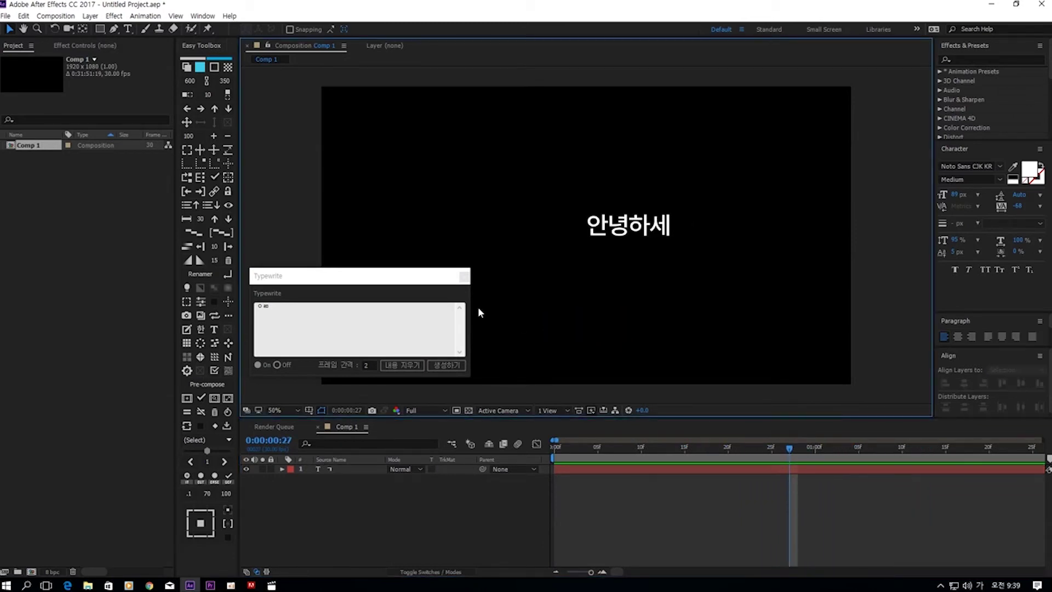
- Clear Typewrite's contents and turn off its recording function
left_click(401, 366)
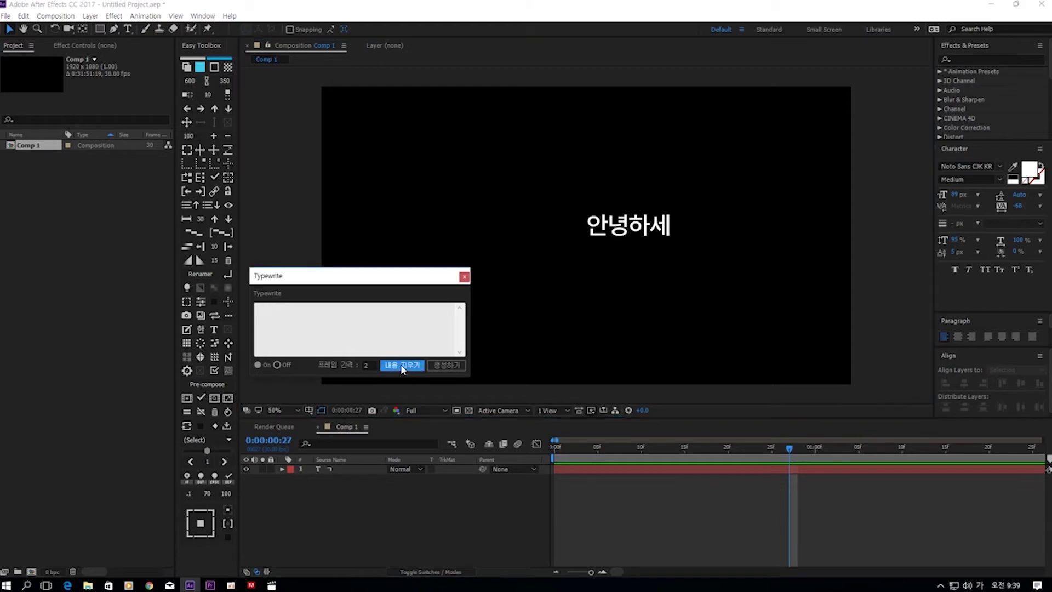
left_click(331, 320)
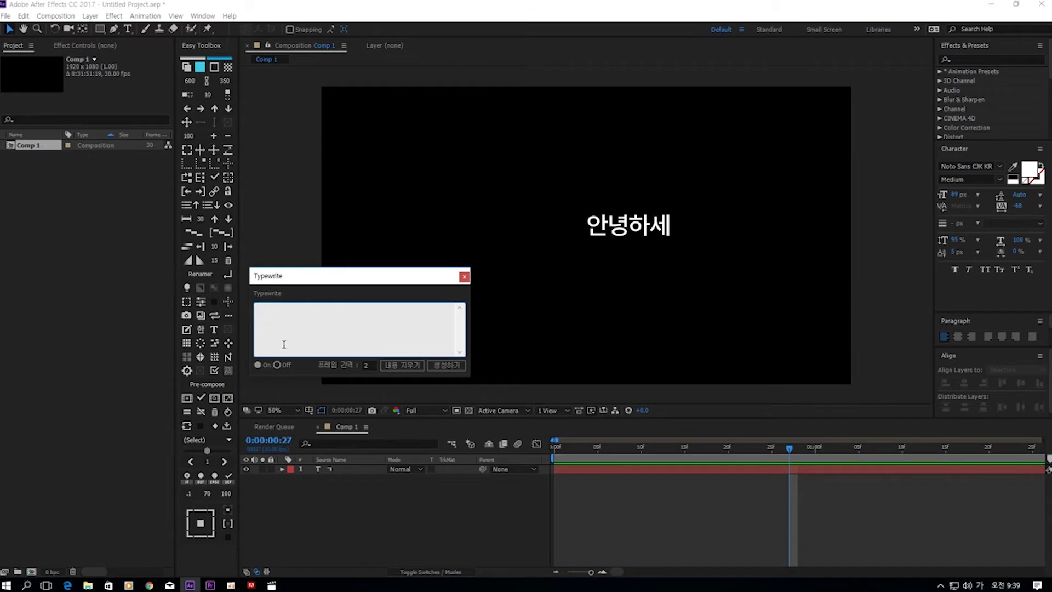
left_click(277, 365)
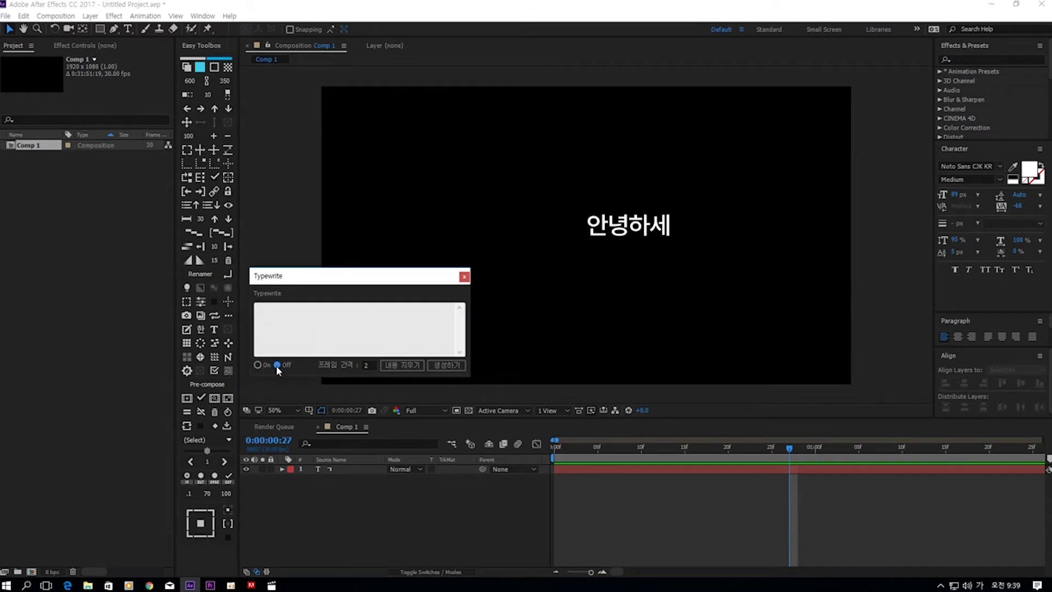
- Create a 100 x 100 px blue solid and add a Position keyframe to it at the first frame
left_click_drag(724, 295, 540, 206)
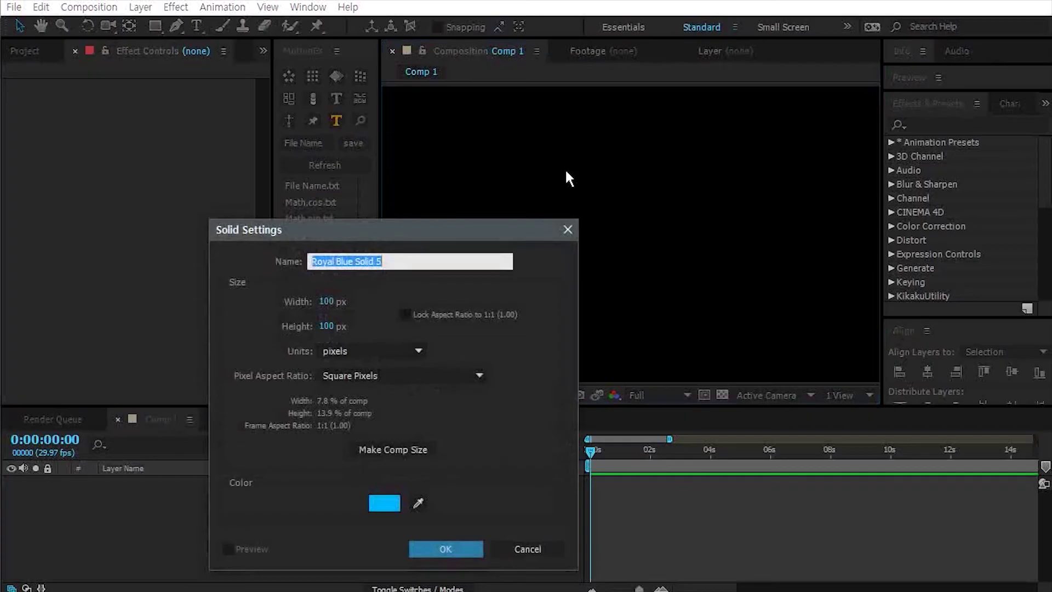
key("Return")
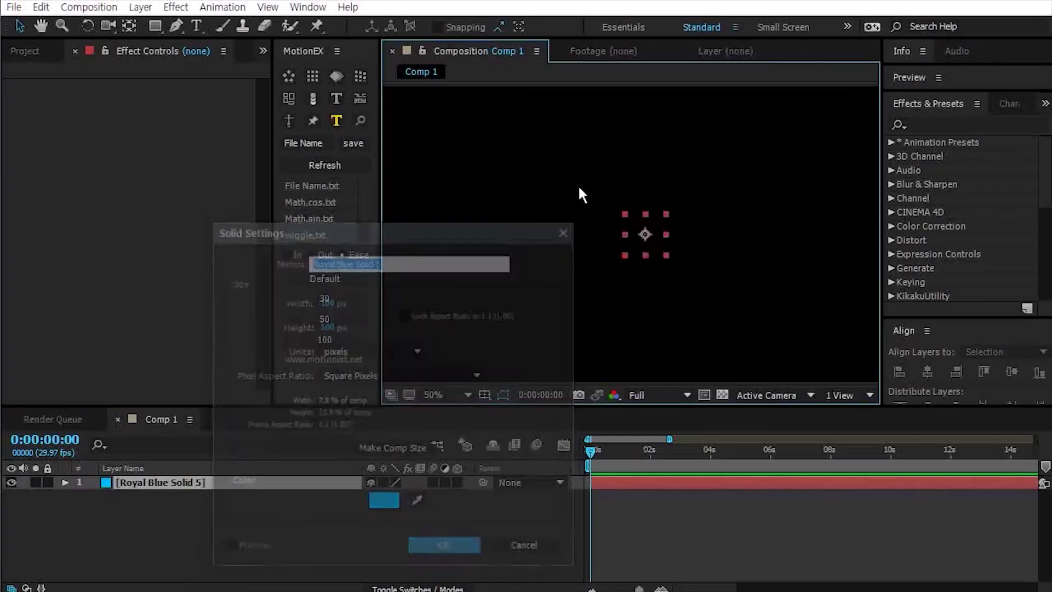
key("p")
left_click(106, 495)
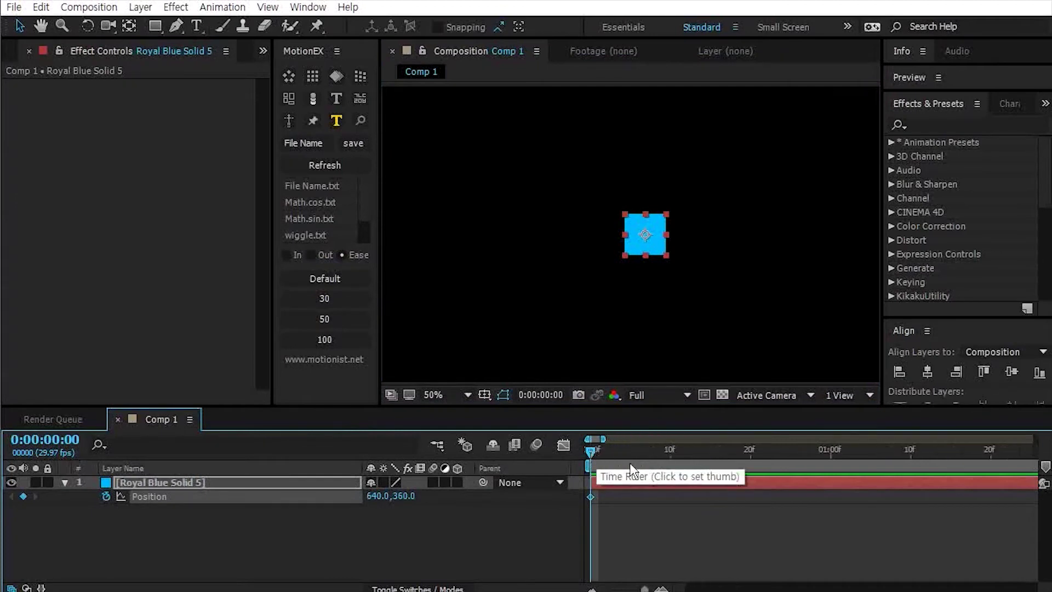
- At 0:00:00:10, move the square to 1050, 360, shift its motion path's start point left, and preview the motion
key("equal")
key("equal")
key("equal")
left_click_drag(654, 451, 672, 452)
left_click_drag(649, 245, 817, 245)
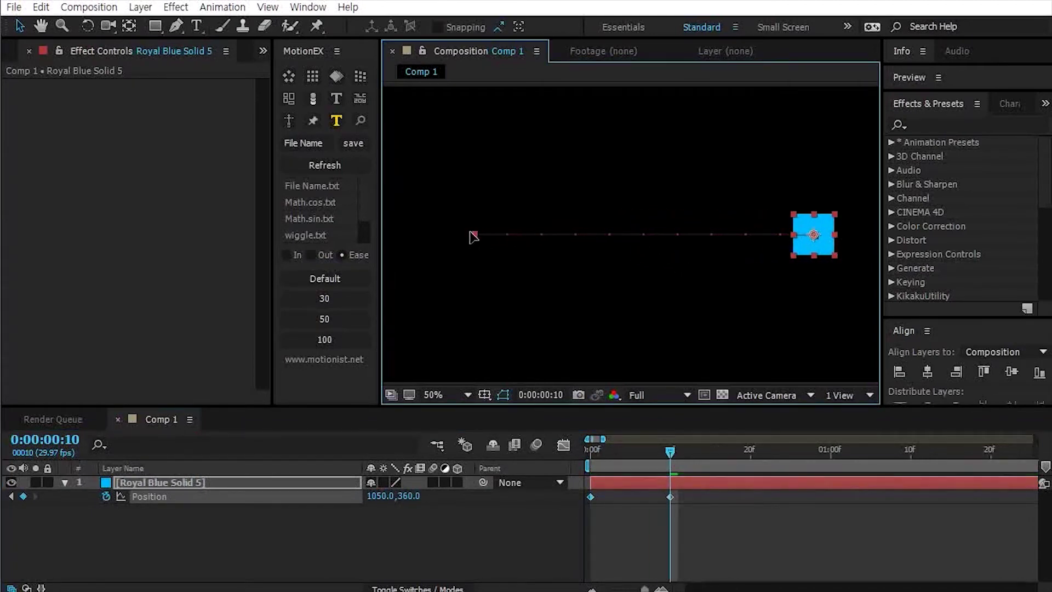
left_click(539, 277)
key("space")
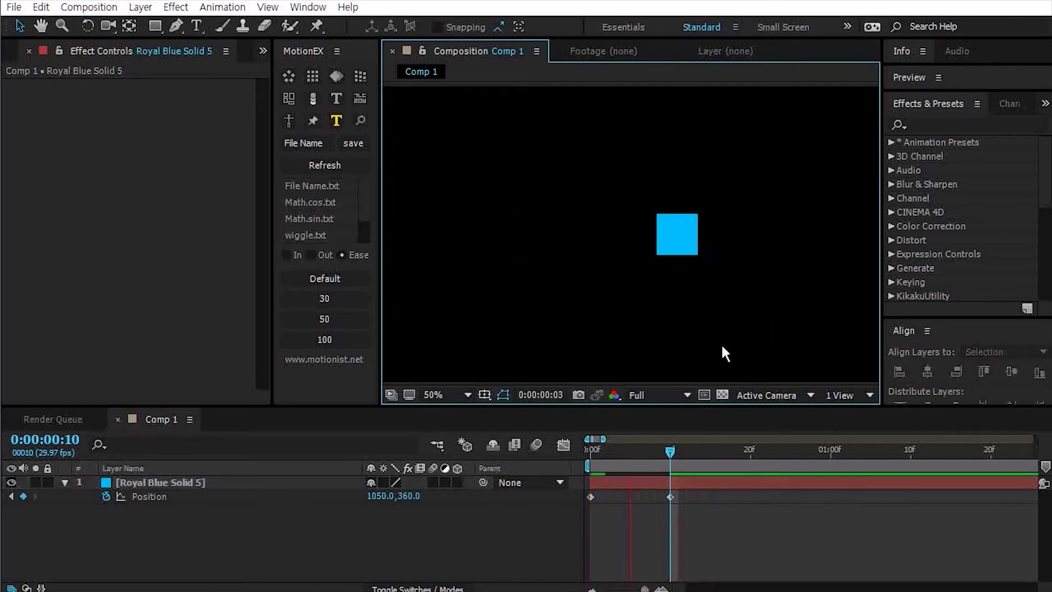
- Apply MotionEX's Bounce to the square's two Position keyframes with damping 5, spring speed 5 and spring amount 3
left_click(810, 238)
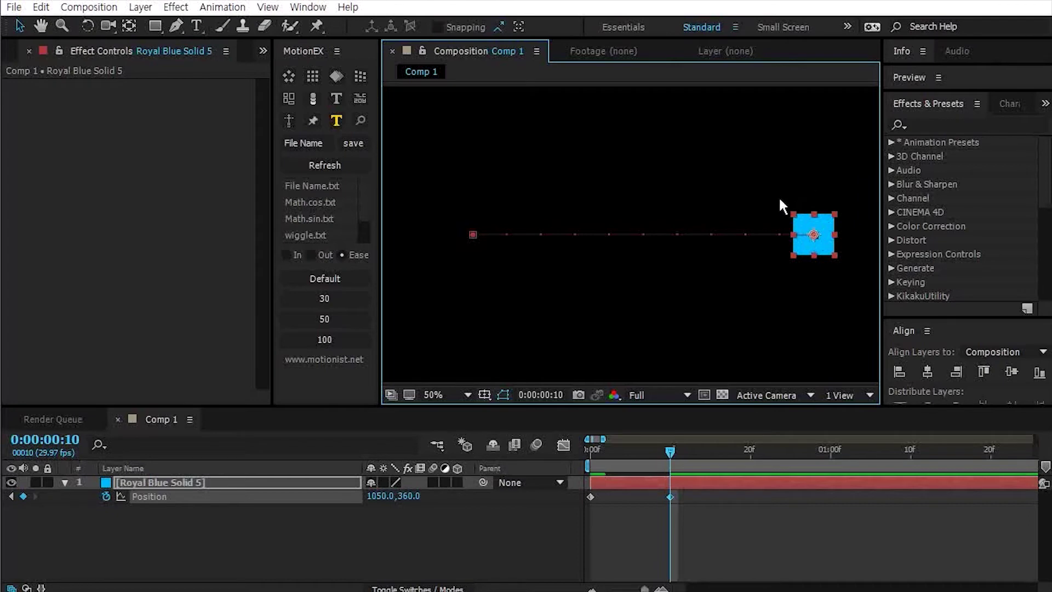
left_click_drag(703, 493, 567, 489)
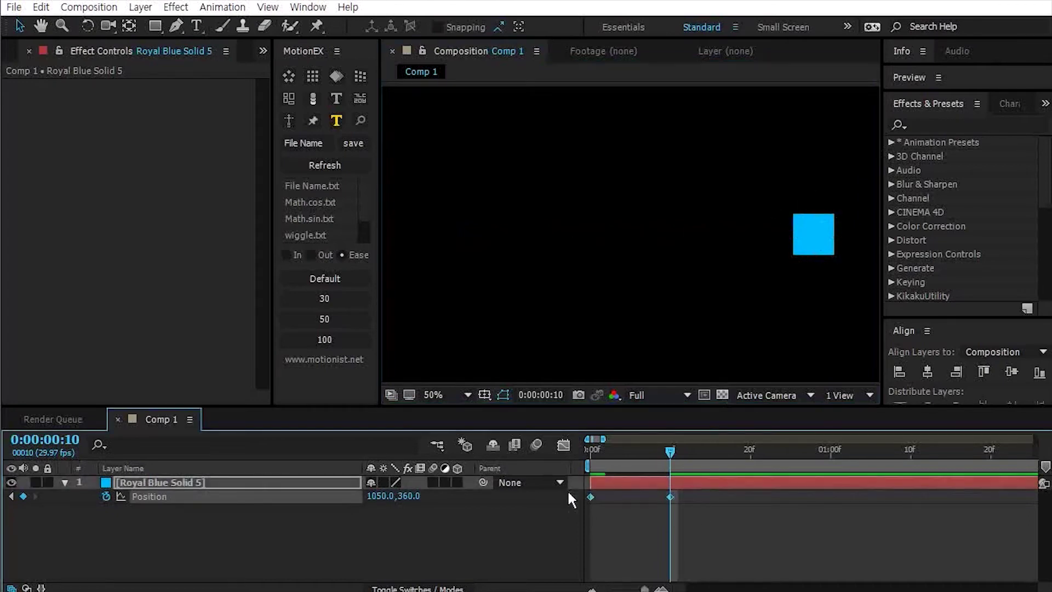
left_click(312, 98)
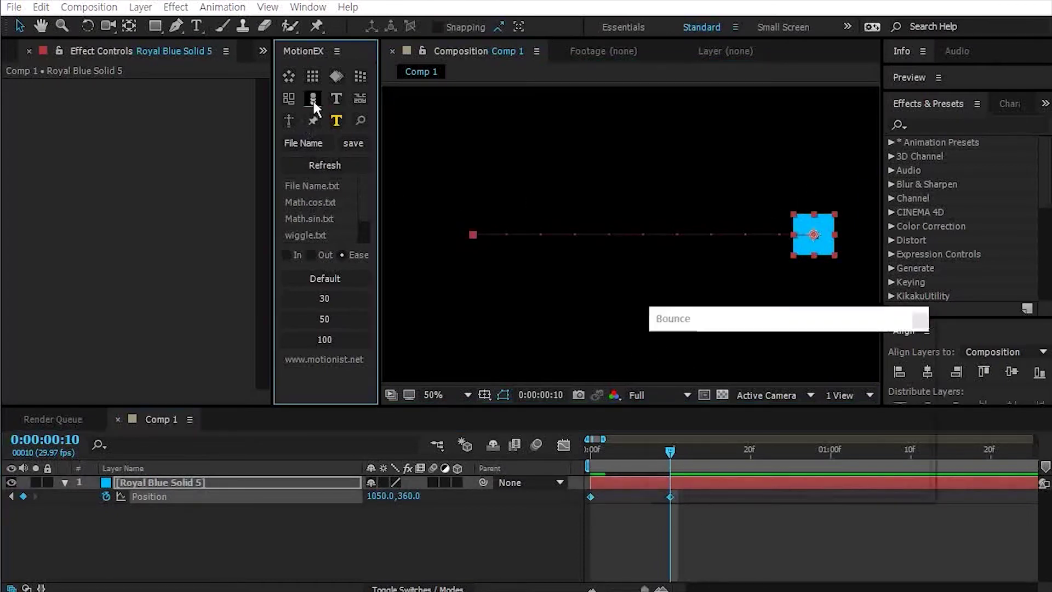
left_click_drag(737, 321, 307, 193)
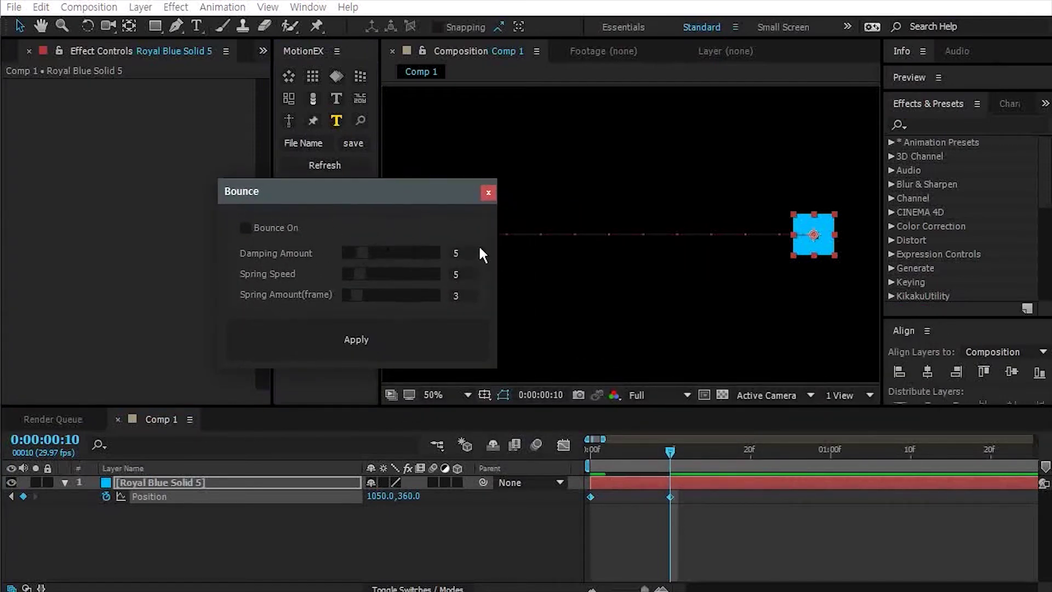
left_click(458, 253)
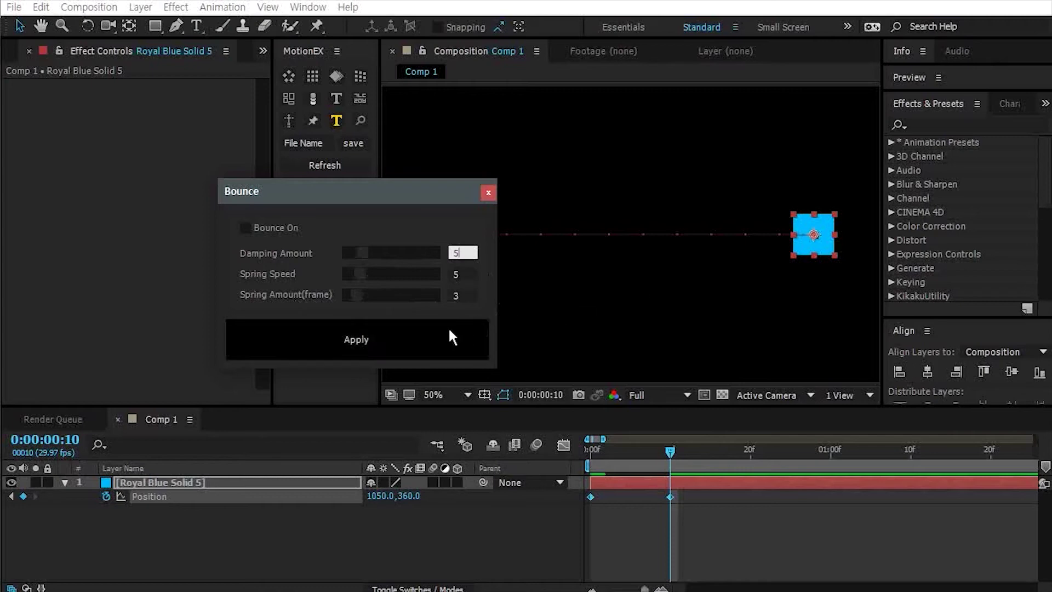
left_click(444, 327)
- Preview the square's bounce animation with the Bounce dialog moved clear of the composition view
left_click(680, 531)
key("space")
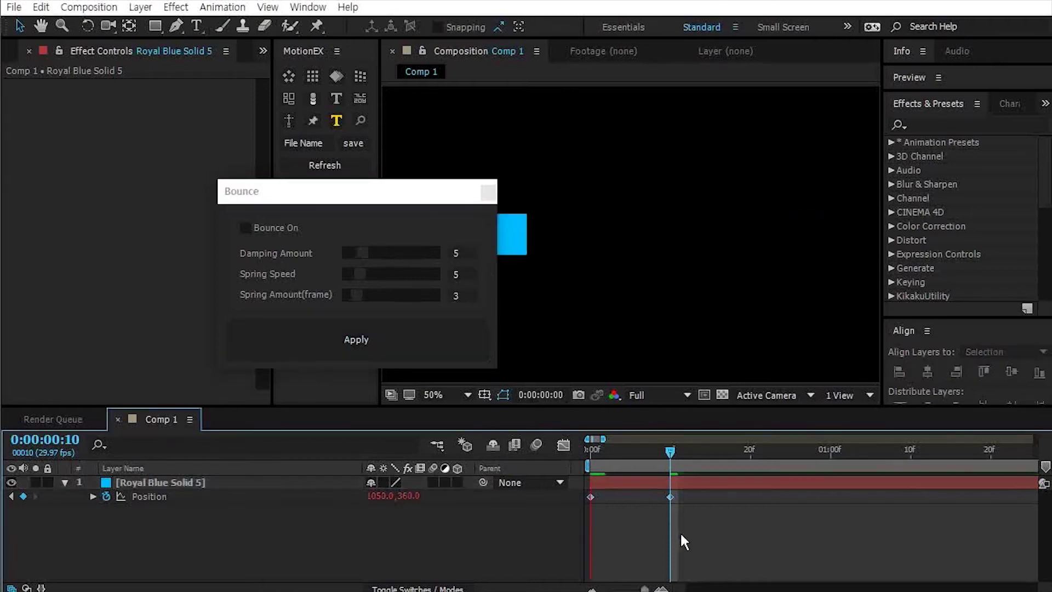
left_click_drag(397, 192, 243, 210)
left_click(552, 274)
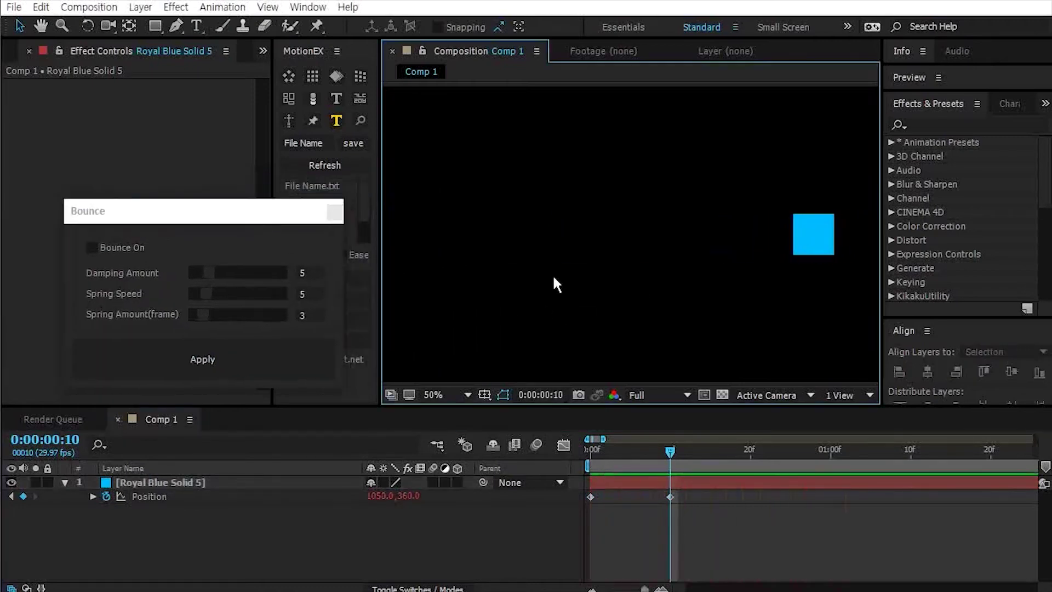
key("comma")
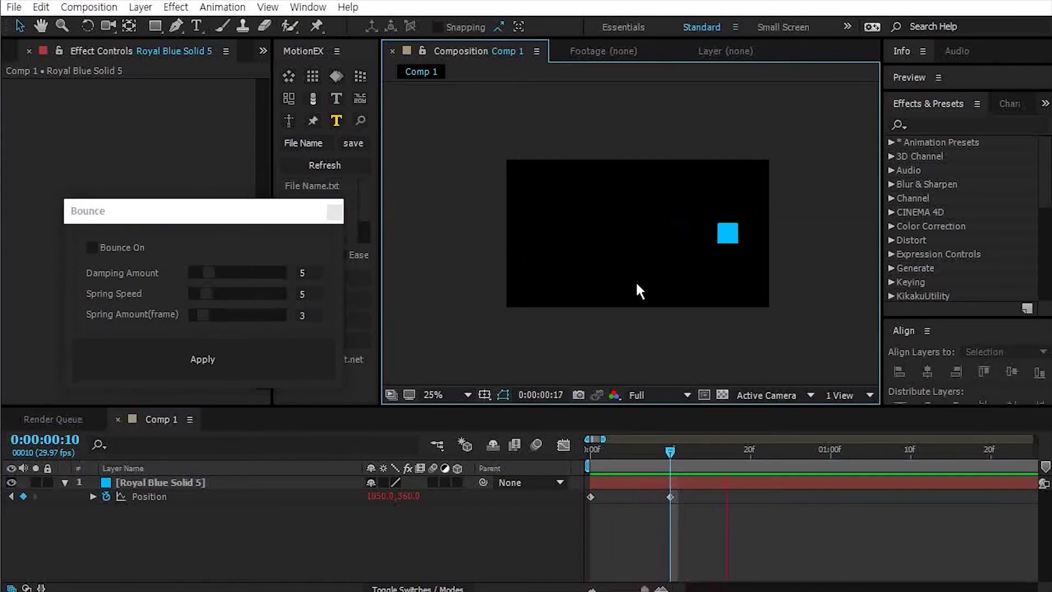
key("space")
key("period")
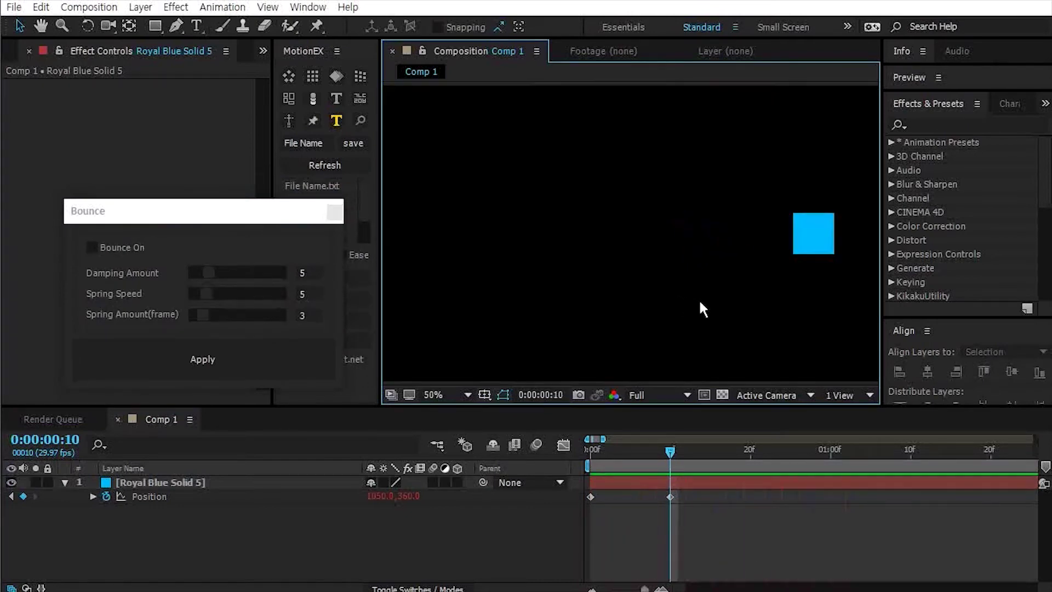
- At 0:00:00:17, set Bounce's damping amount to 8, reapply it to the square's Position keyframes, and preview
left_click_drag(674, 448, 727, 452)
left_click(505, 485)
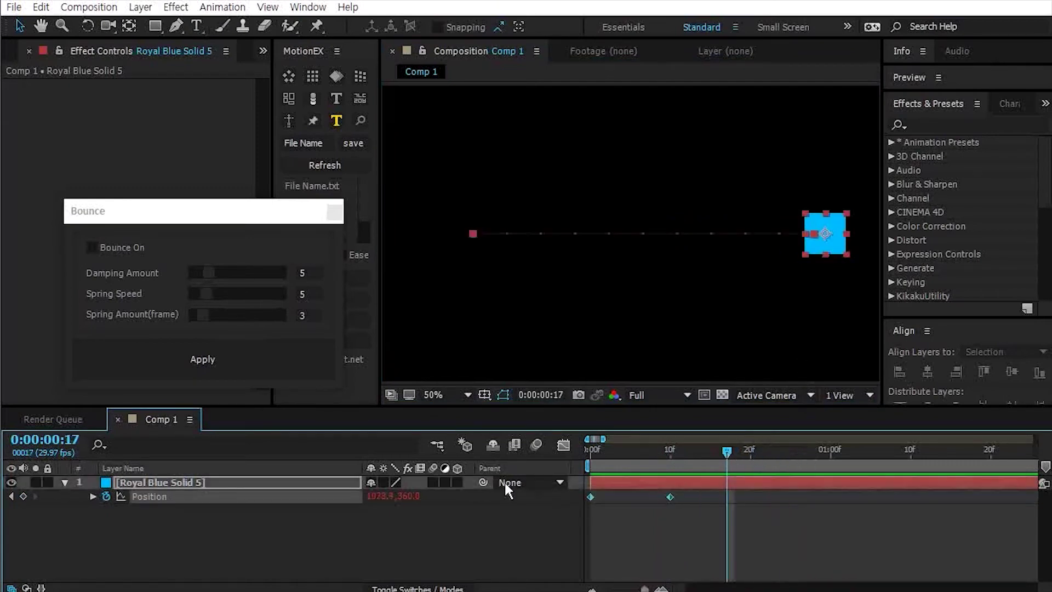
left_click(308, 272)
type("8")
left_click(307, 363)
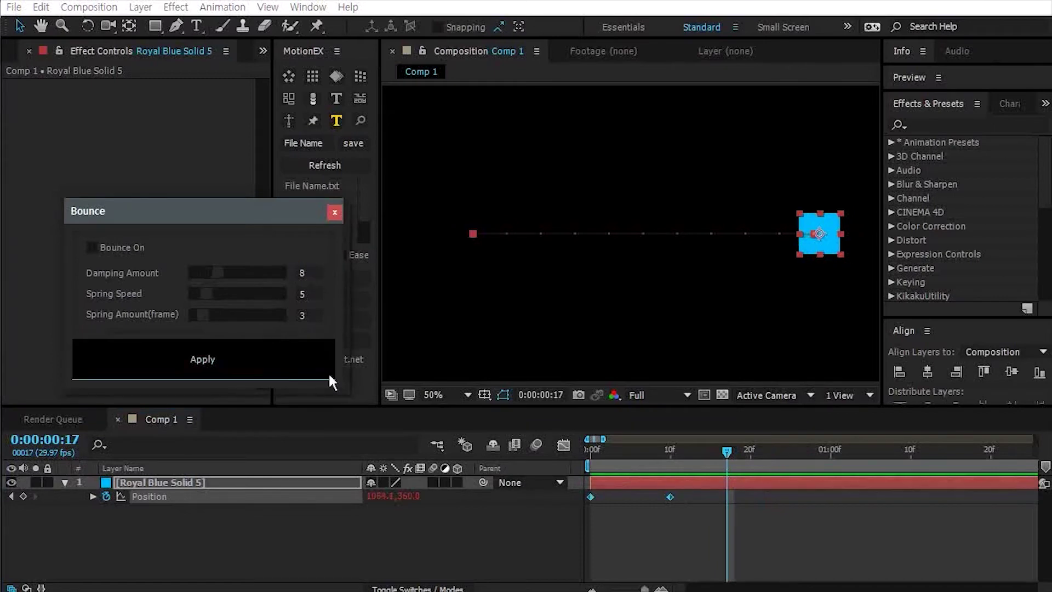
left_click(729, 517)
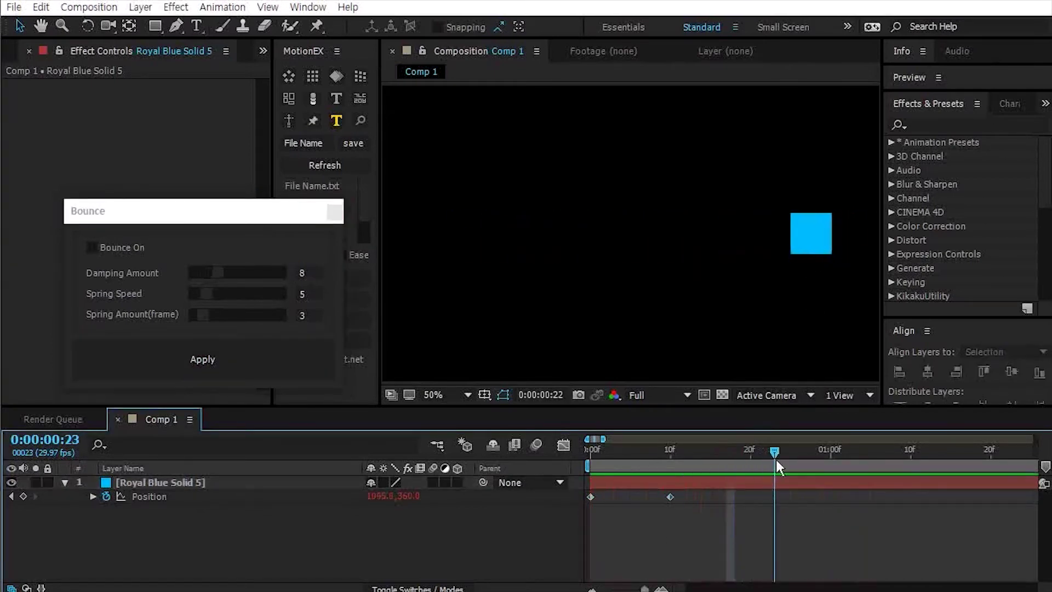
- Try moving the square to 322, 126 at 0:00:00:26, preview the motion, and undo the move
left_click_drag(822, 236, 524, 139)
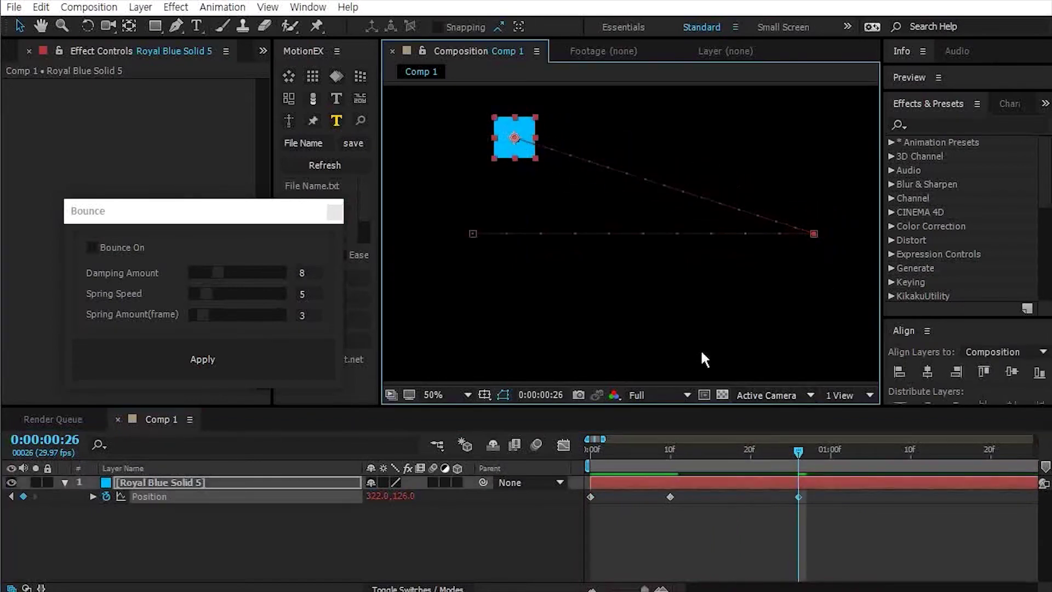
key("space")
left_click(799, 496)
key("ctrl+z")
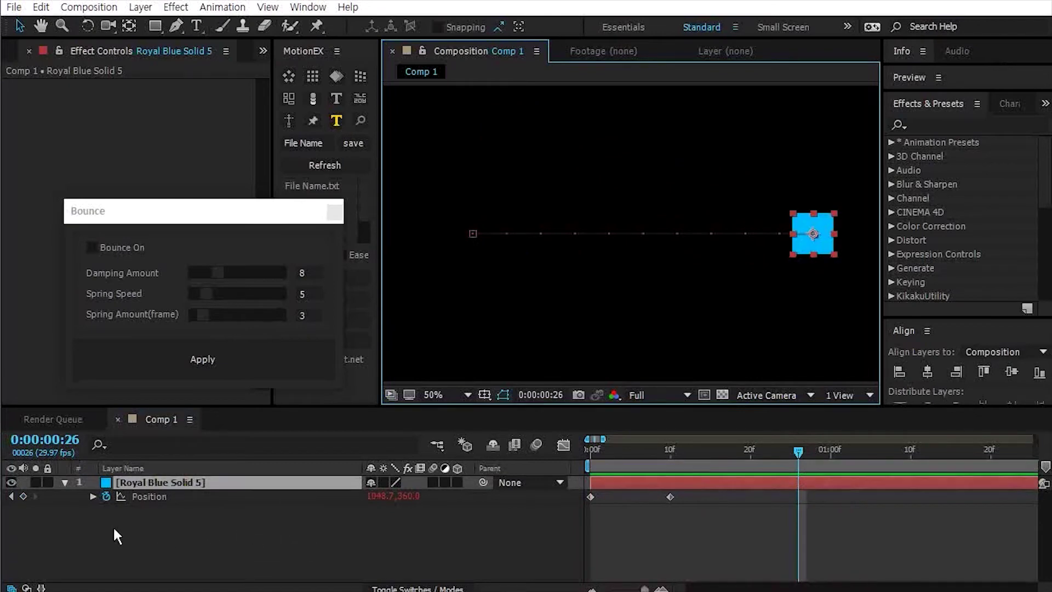
- Add a Position keyframe at 0:00:00:26, move the square to 486, 156 at 0:00:01:07, and preview
left_click(23, 496)
left_click(887, 452)
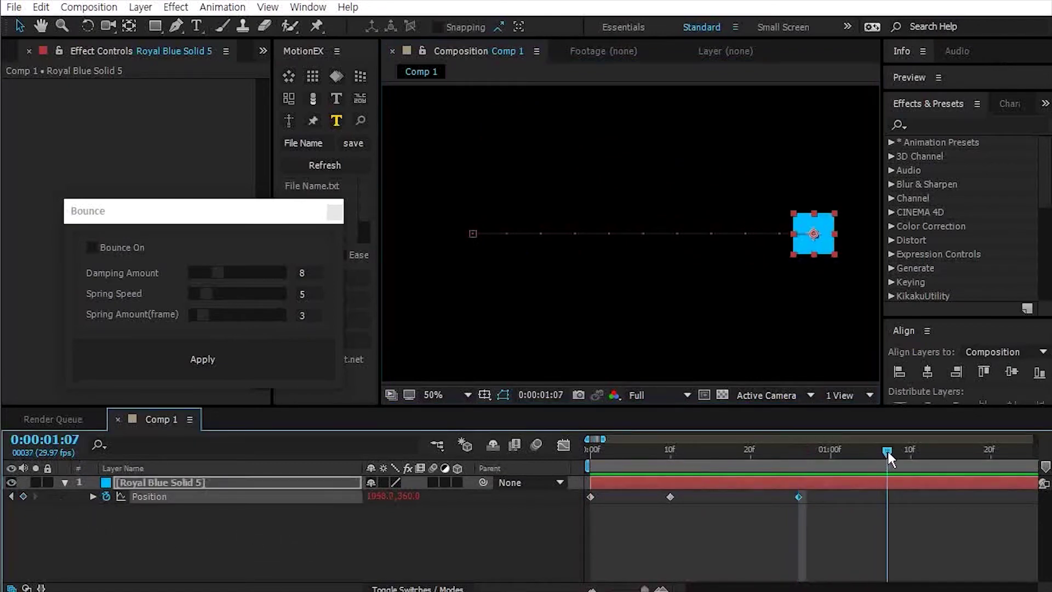
scroll(789, 266, "down", 1)
left_click_drag(720, 225, 600, 181)
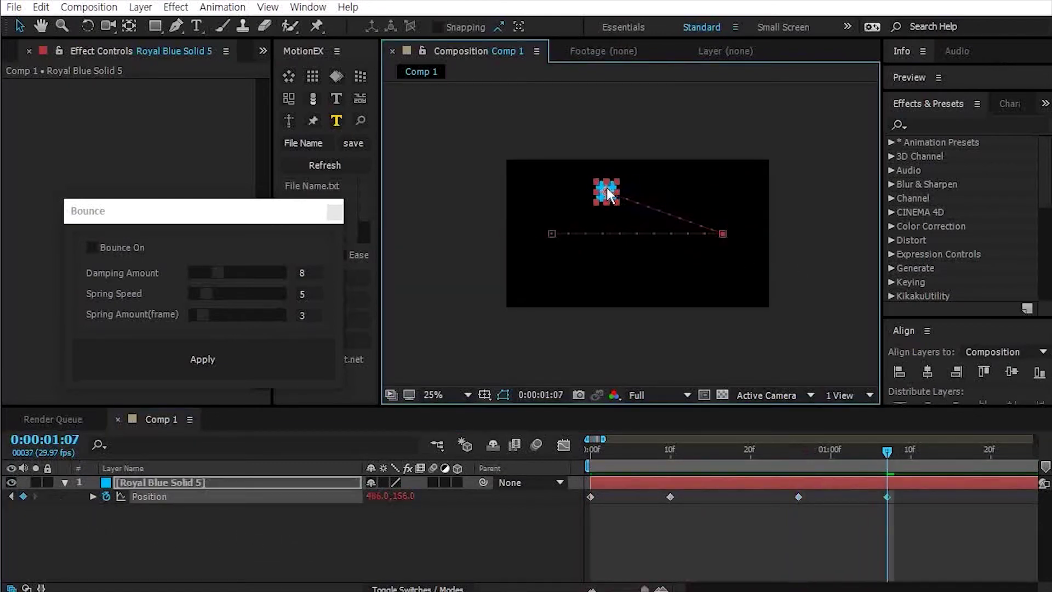
key("space")
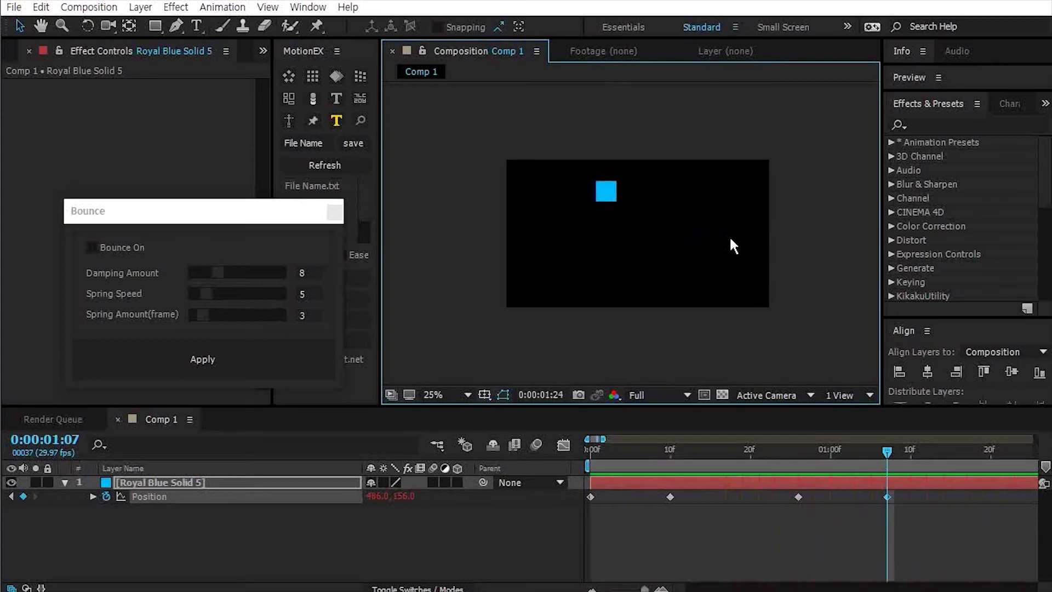
key("space")
scroll(647, 183, "up", 1)
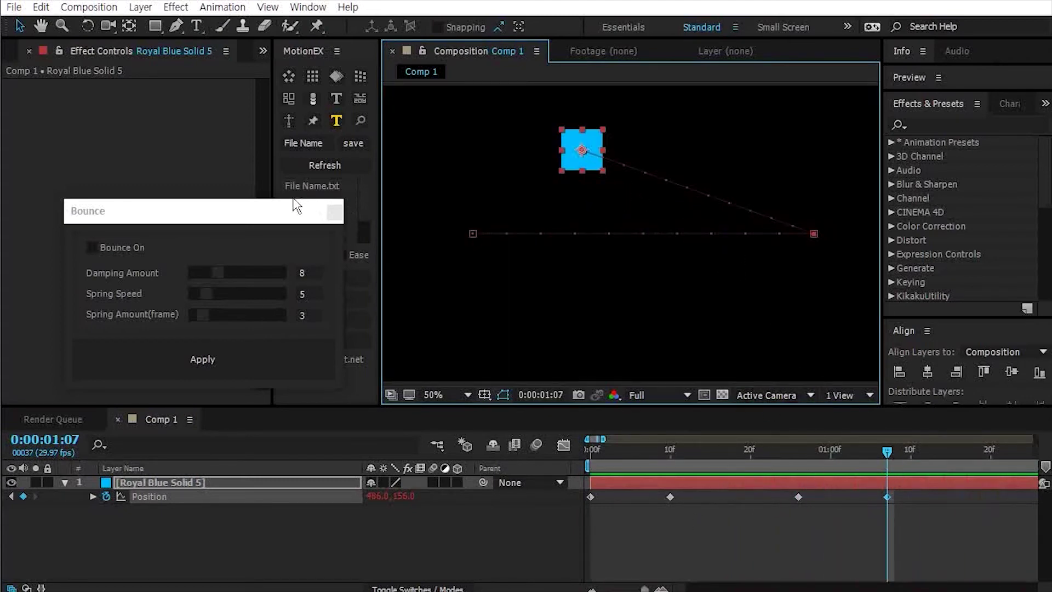
- Apply MotionEX's Out easing of 50 to the square's first two Position keyframes
left_click_drag(263, 208, 163, 306)
left_click_drag(718, 496, 584, 488)
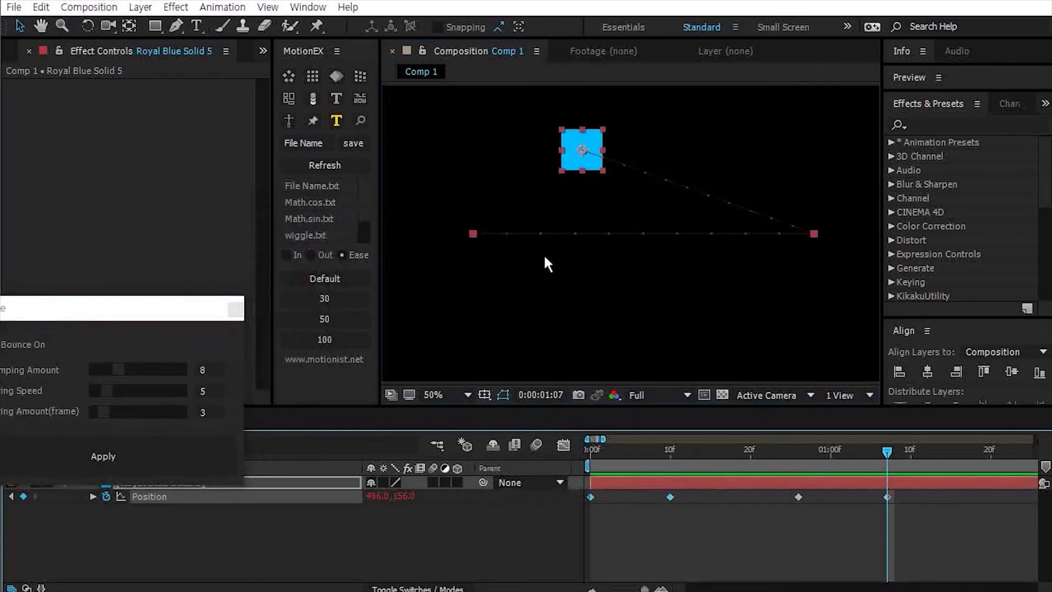
left_click(320, 255)
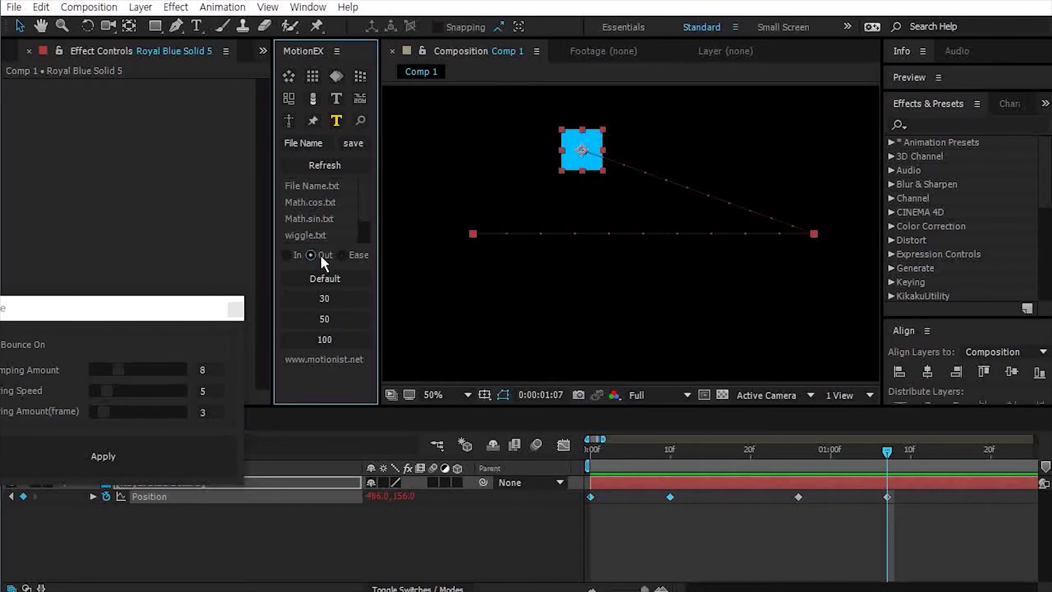
left_click(335, 323)
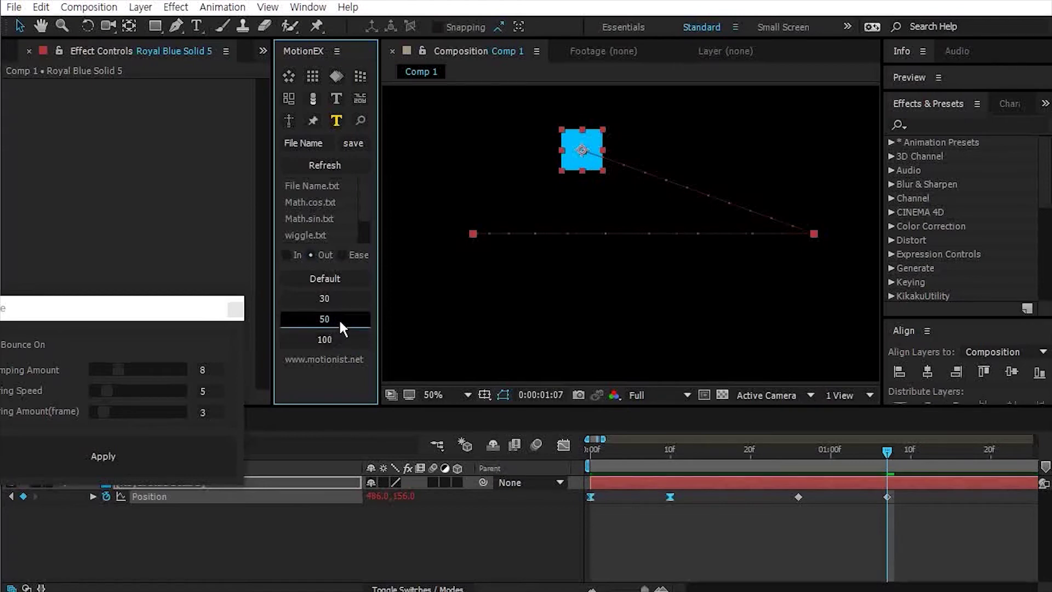
- Preview the motion, apply MotionEX's Out easing of 50 to the square's last two Position keyframes, and preview again
left_click(757, 523)
key("space")
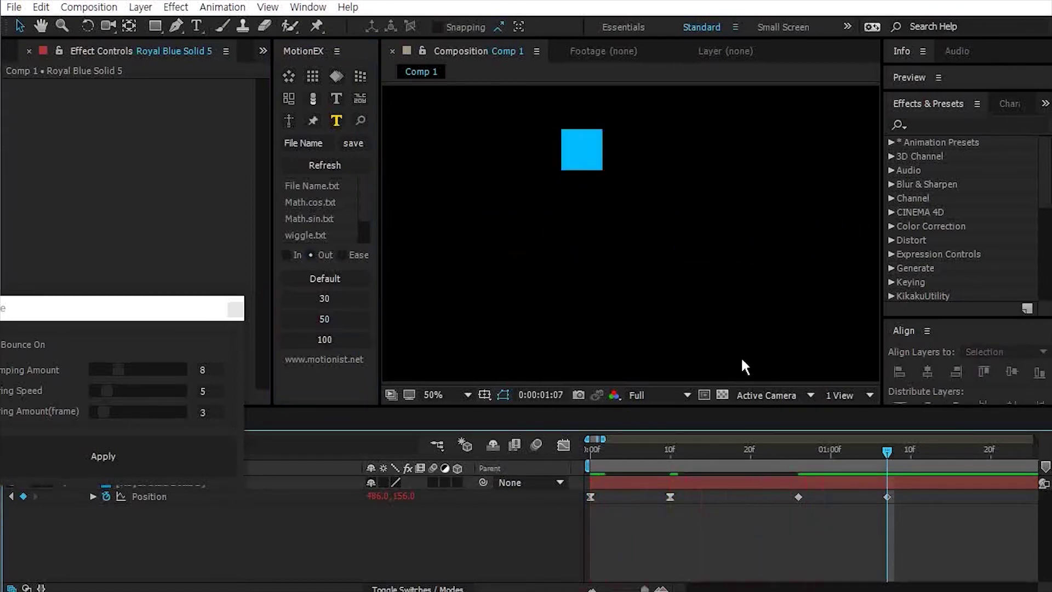
left_click_drag(914, 520, 788, 487)
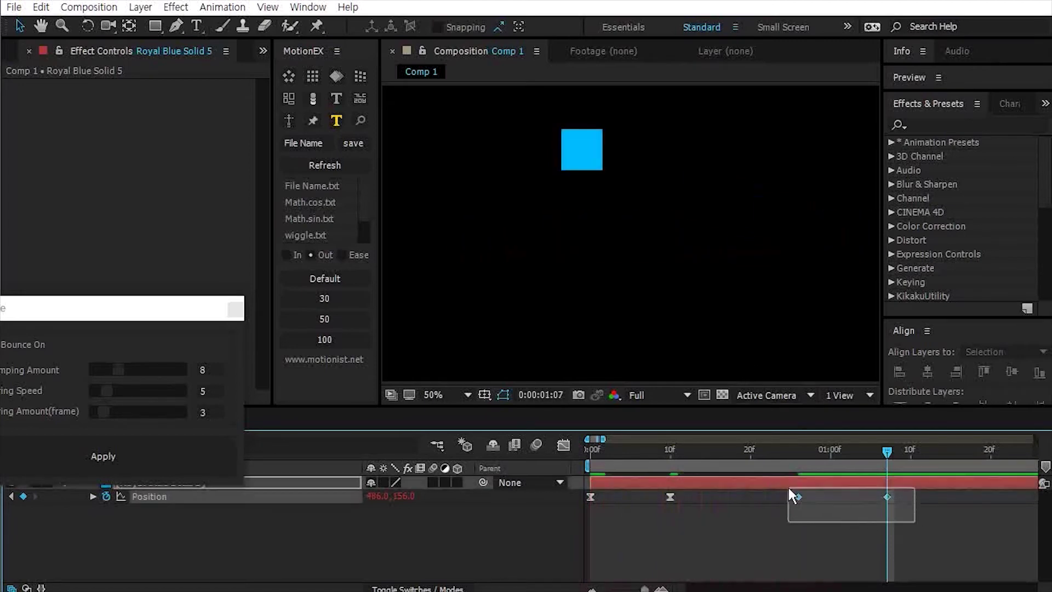
left_click(340, 317)
key("space")
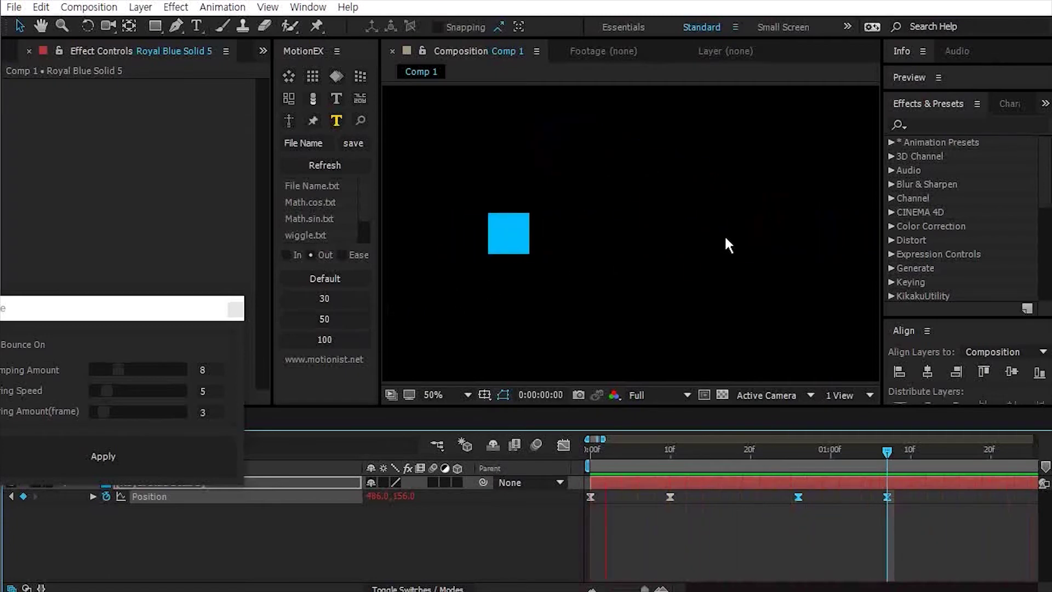
key("space")
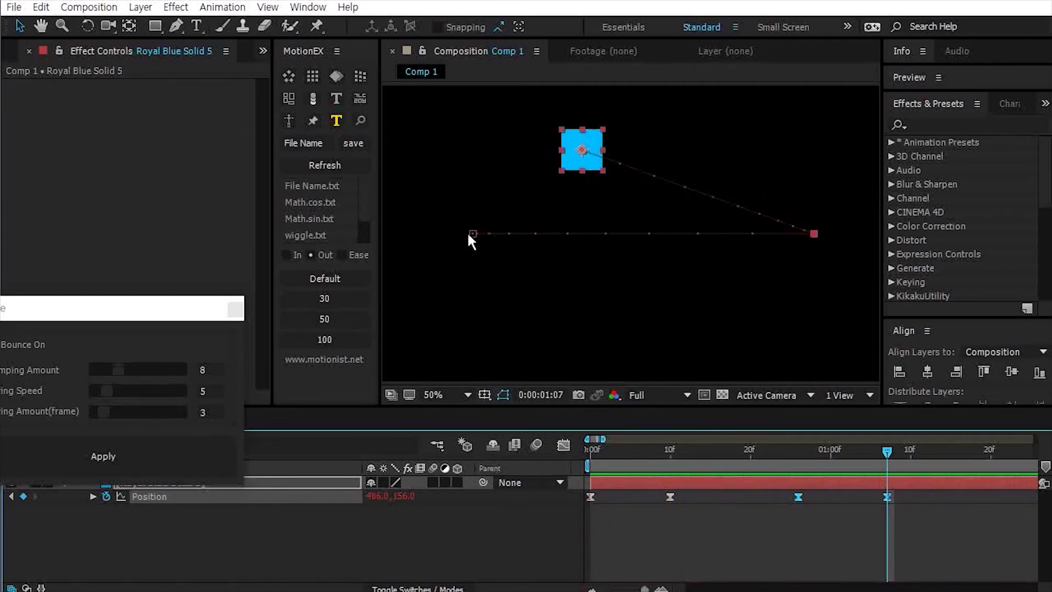
key("space")
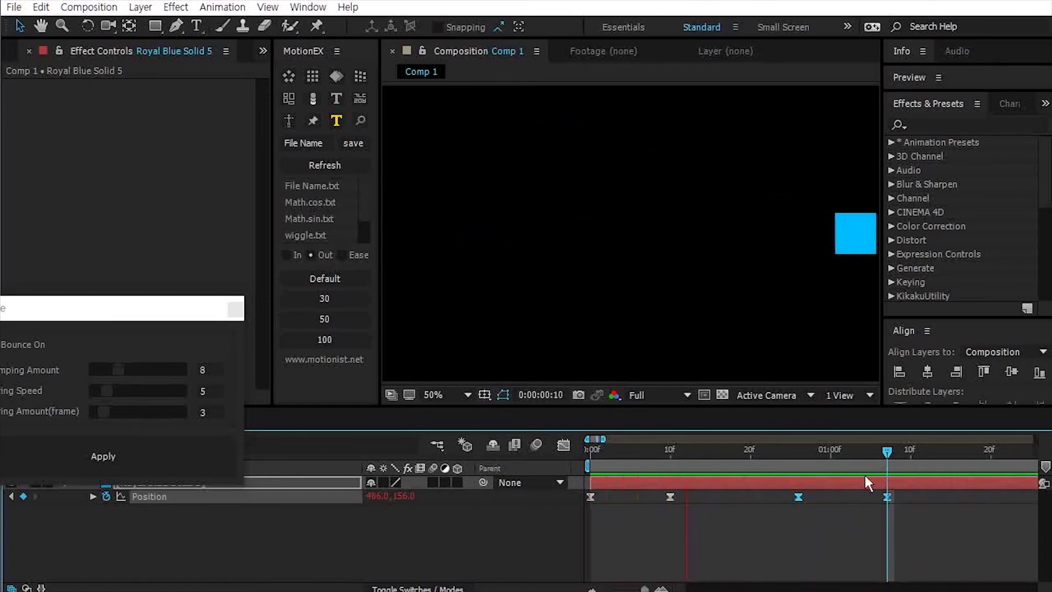
key("space")
- Delete the square's last two Position keyframes, apply MotionEX's Ease of 50 to the remaining two, and preview
left_click_drag(903, 500, 712, 484)
key("Delete")
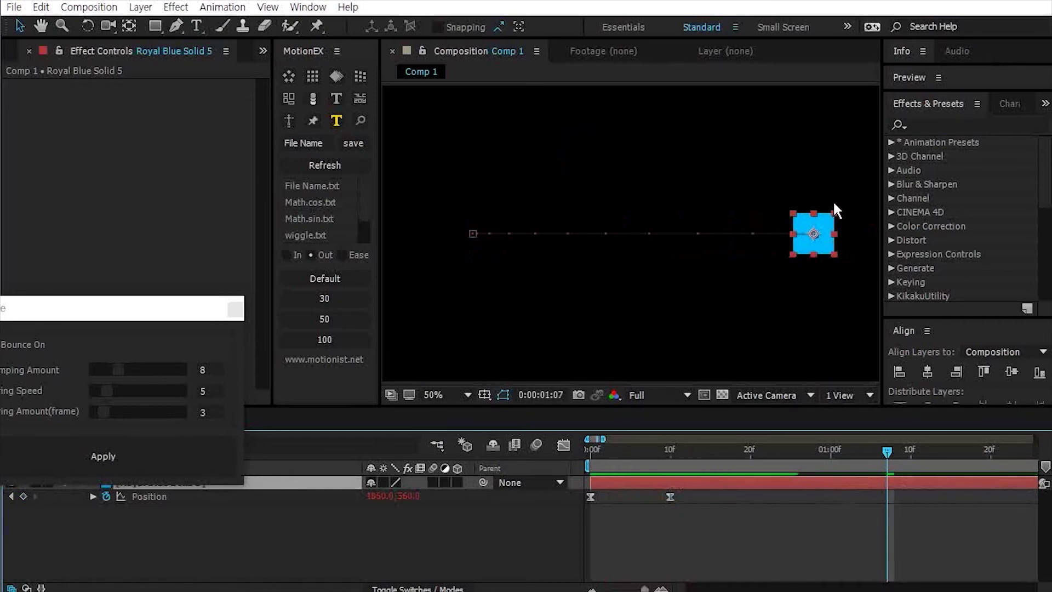
left_click(355, 254)
left_click(348, 318)
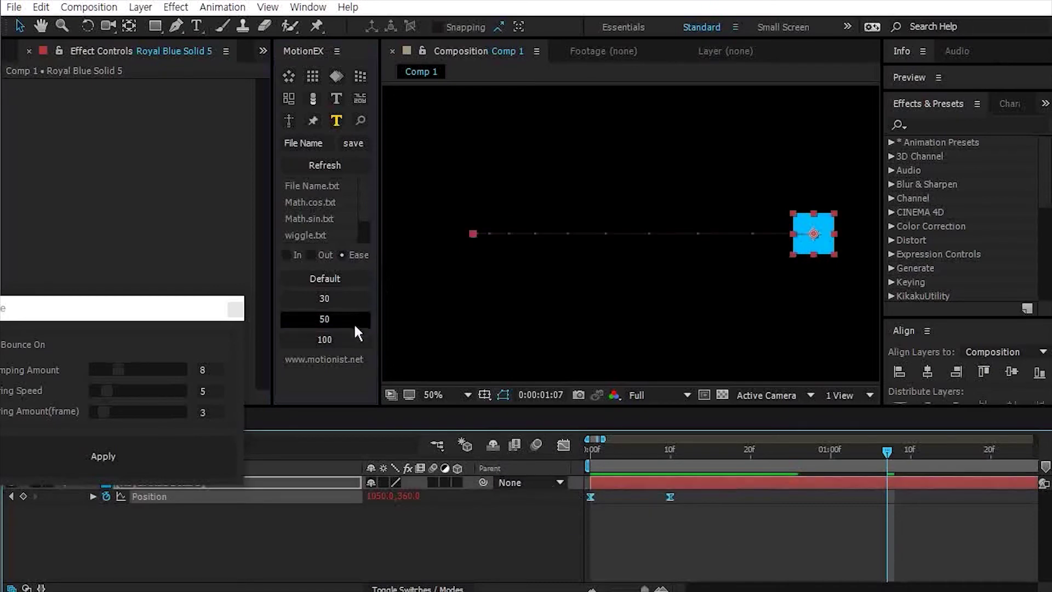
left_click(679, 311)
key("space")
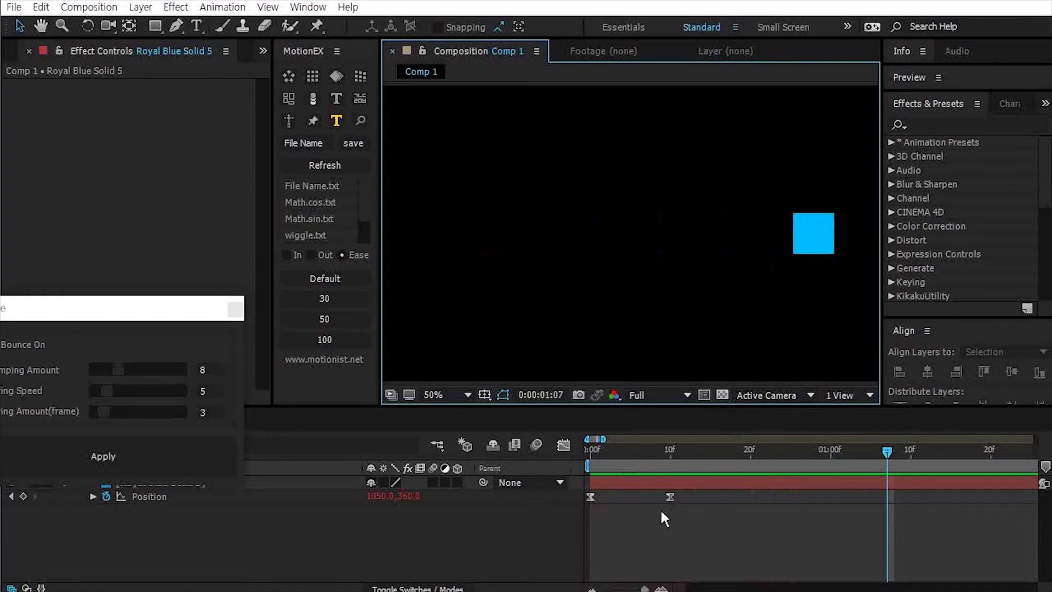
- Delete the blue square and create a text layer reading "T" in the composition
left_click_drag(173, 310, 206, 185)
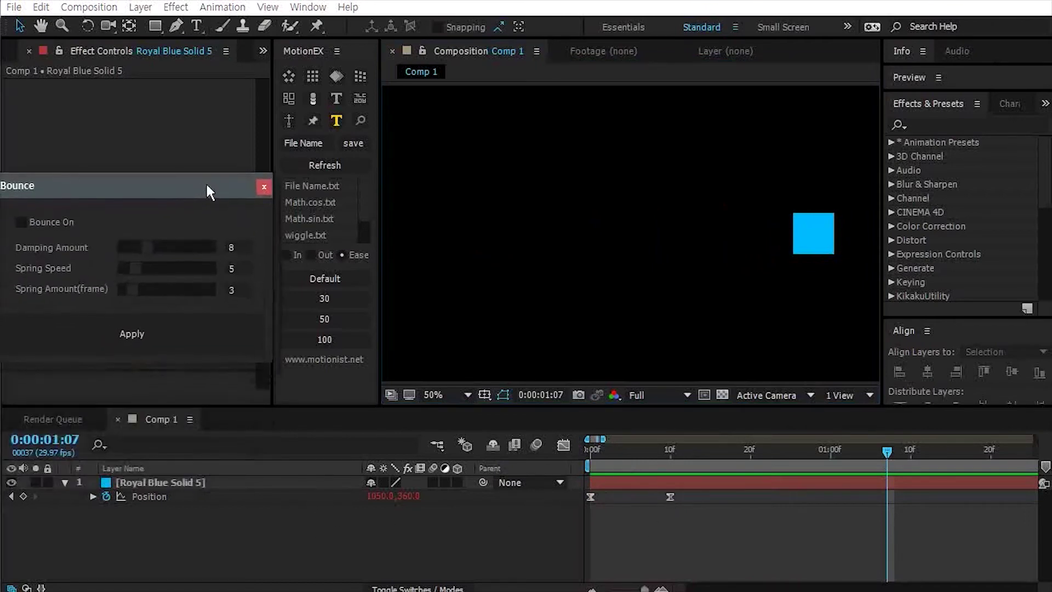
left_click(830, 218)
key("Delete")
key("ctrl+alt+shift+t")
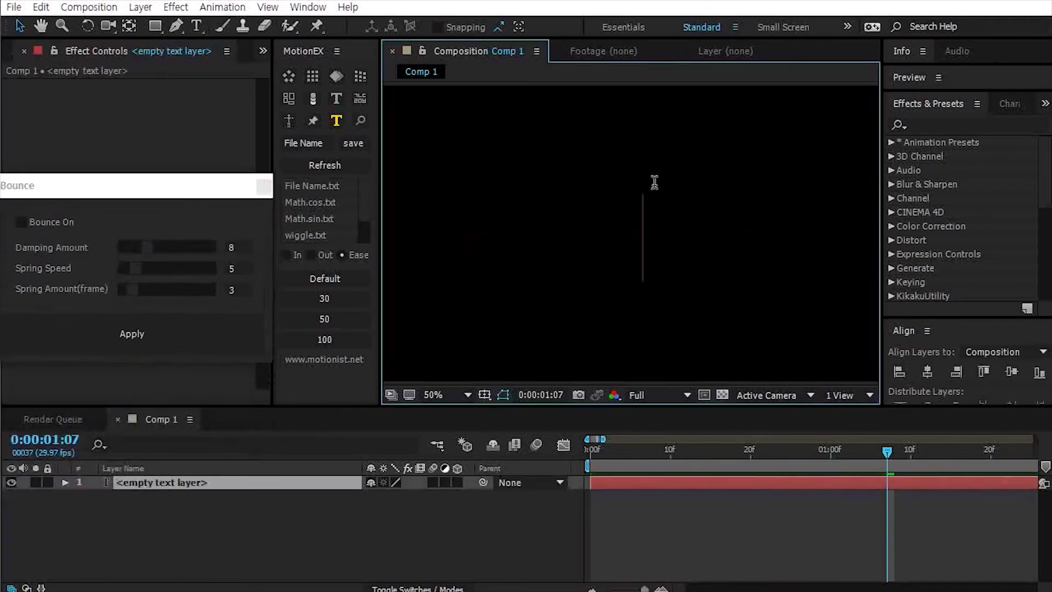
type("T")
key("Escape")
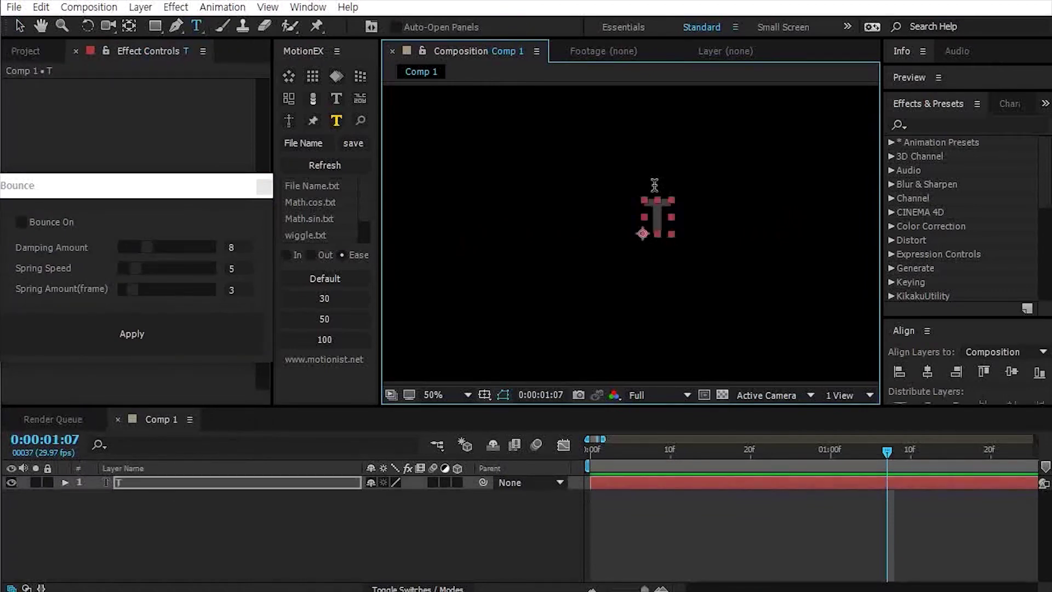
- Centre the T's anchor point and duplicate the letter into an evenly spaced row of eight across the middle of the composition
key("v")
left_click_drag(663, 207, 776, 254)
key("y")
key("v")
key("ctrl+d")
key("ctrl+d")
key("ctrl+d")
key("ctrl+a")
key("ctrl+d")
left_click(815, 303)
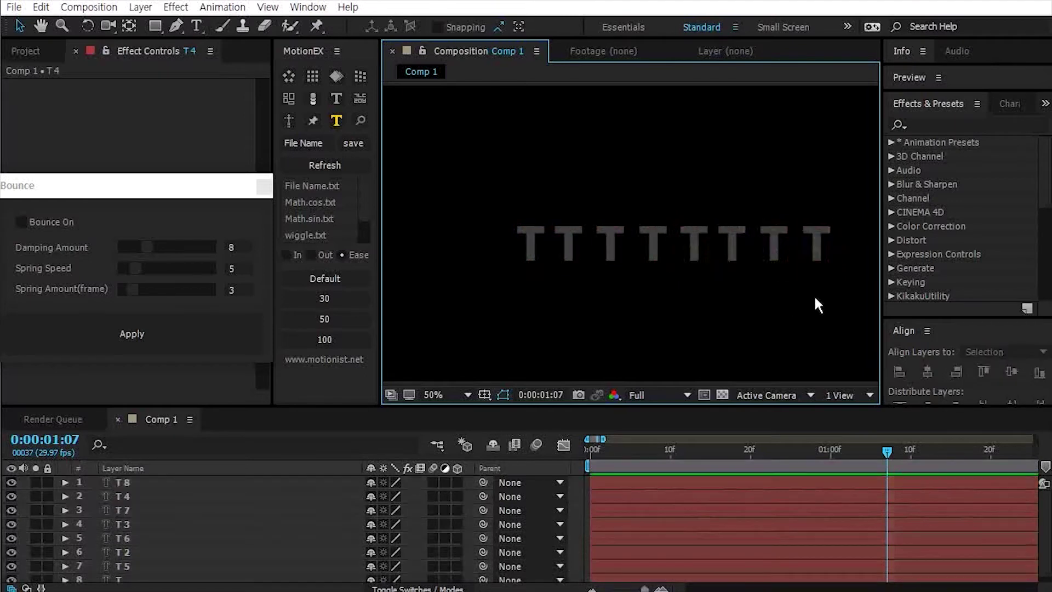
key("ctrl+a")
left_click_drag(698, 241, 651, 239)
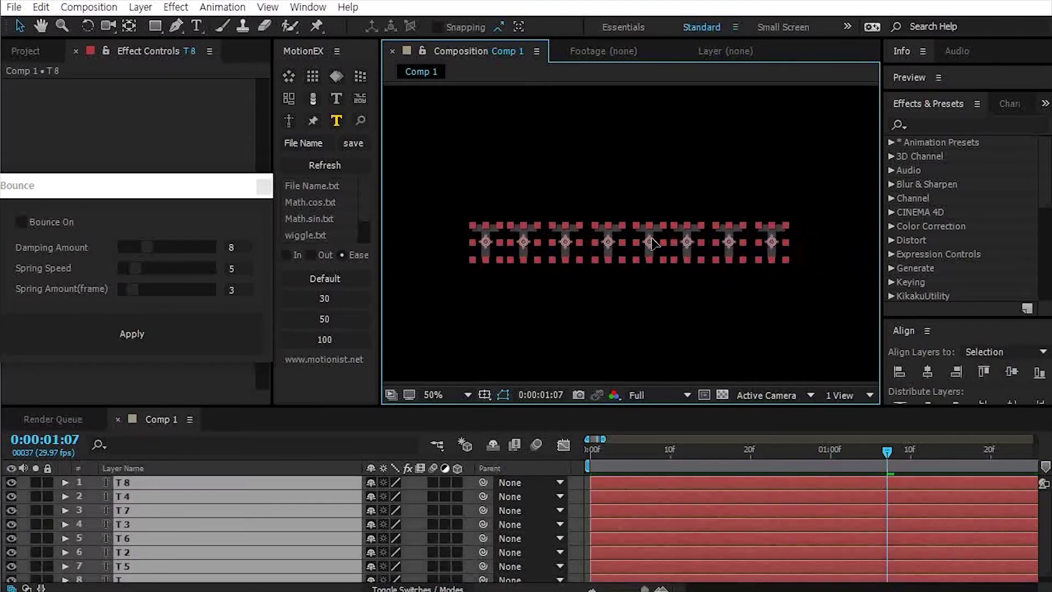
- Add Position keyframes to all eight T layers at 0:00:00:05 and raise them to Y -284.6 at 0:00:00:00
key("p")
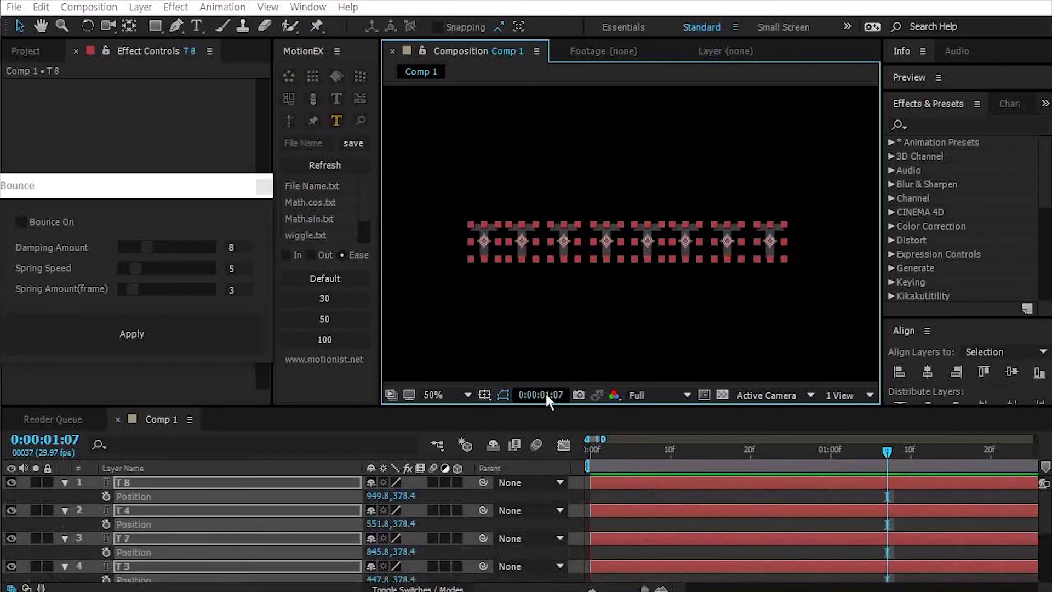
left_click(545, 393)
type("5")
key("Return")
left_click(107, 496)
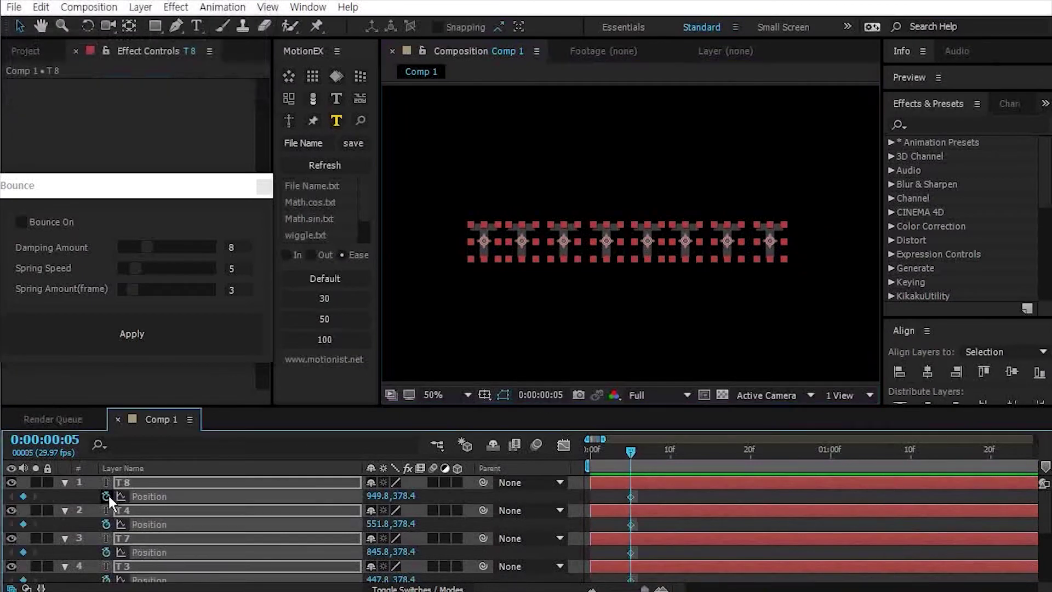
key("Home")
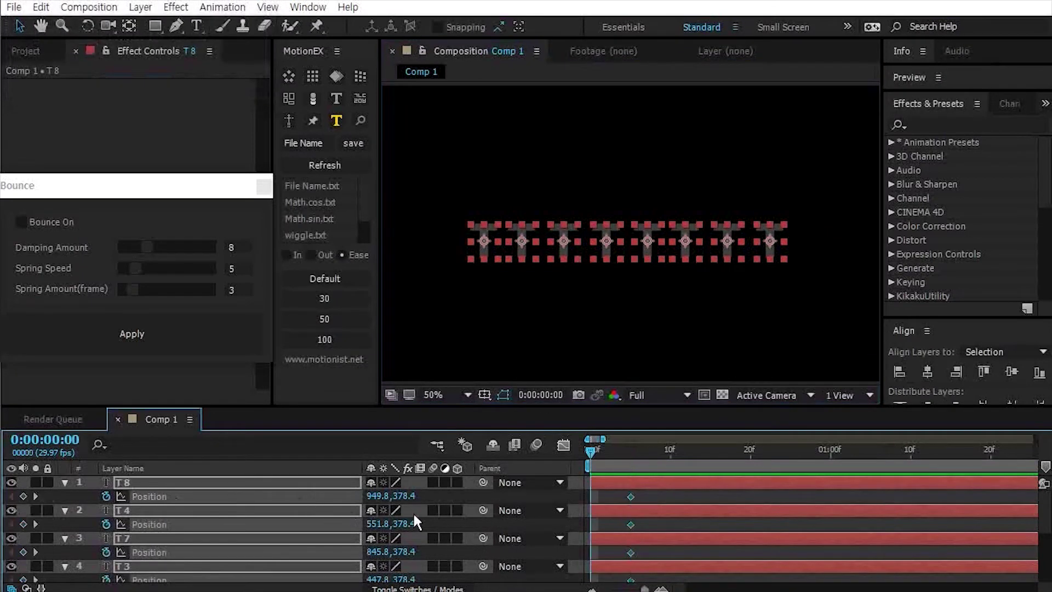
left_click_drag(407, 496, 307, 496)
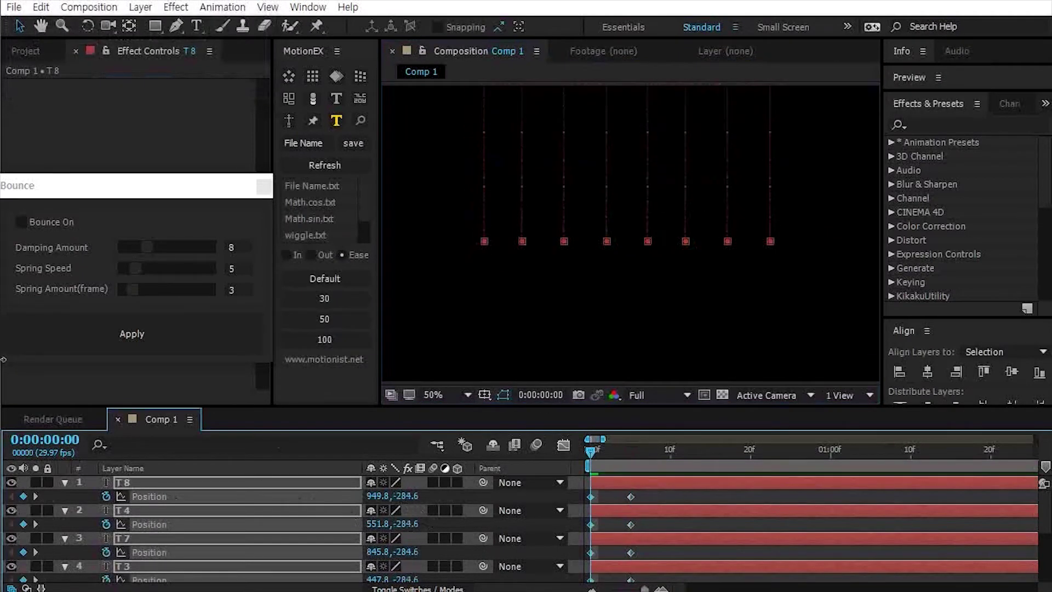
- Apply Bounce with damping 8, spring speed 5 and spring amount 3 to all T layers and preview
left_click(209, 331)
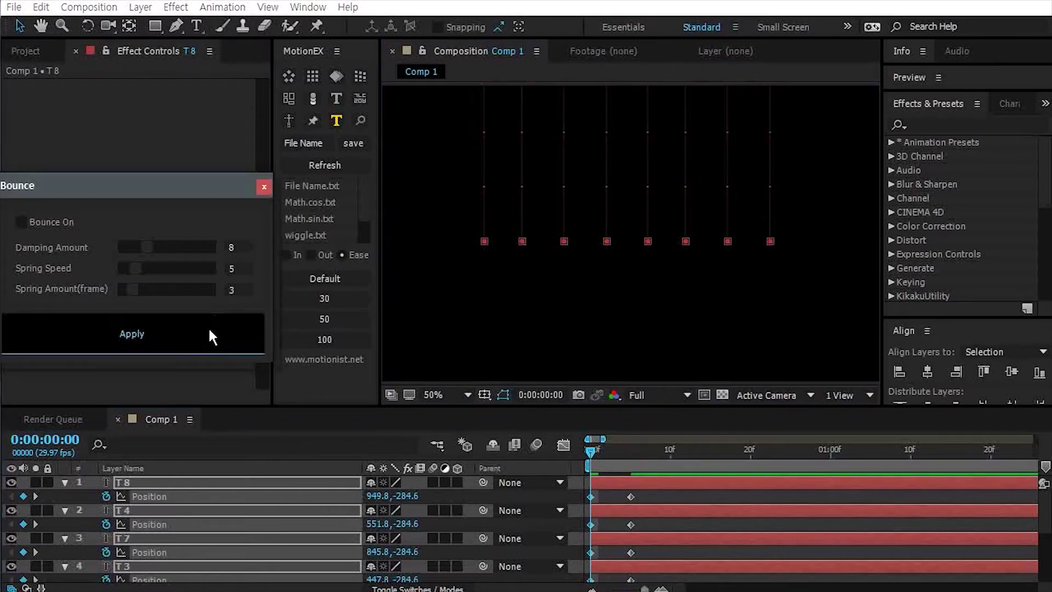
left_click(685, 328)
key("space")
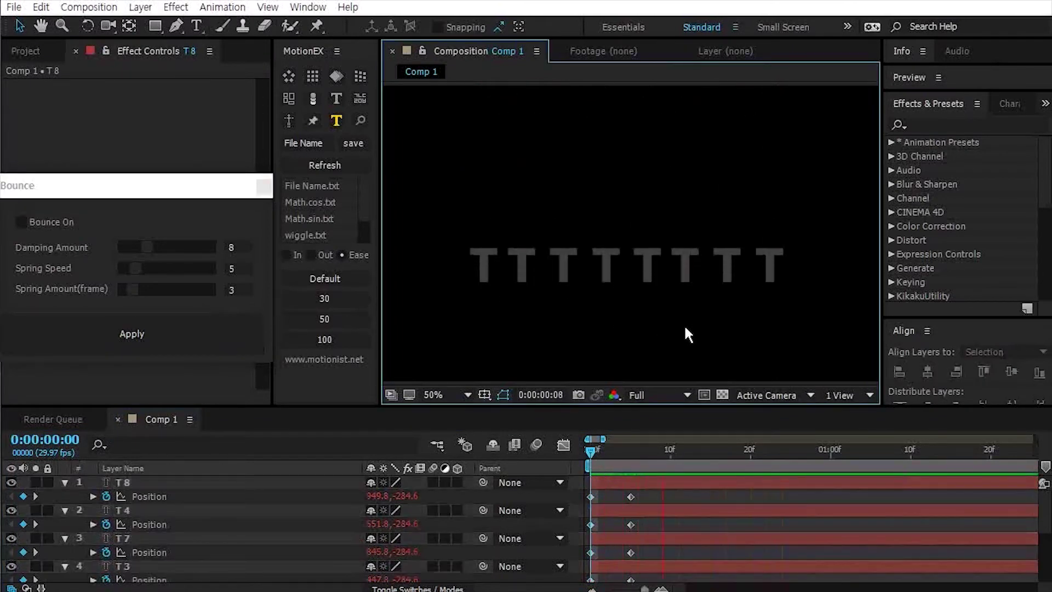
key("space")
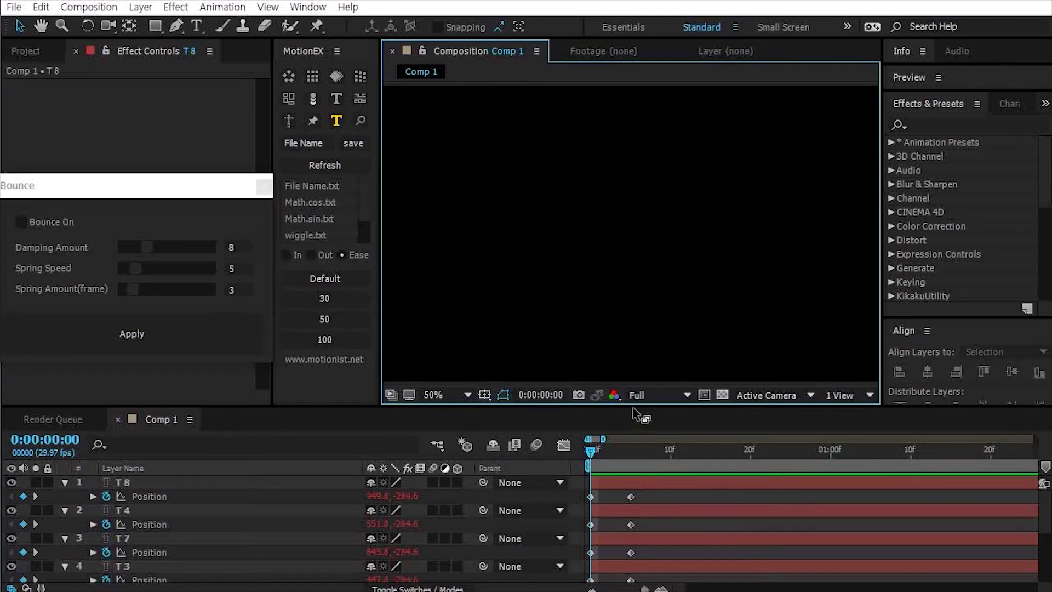
- Stagger the T layers' start times by up to about 4 frames and preview the offset bounce
left_click_drag(636, 415, 635, 382)
left_click_drag(662, 477, 681, 551)
scroll(683, 535, "down", 3)
left_click(669, 504)
key("space")
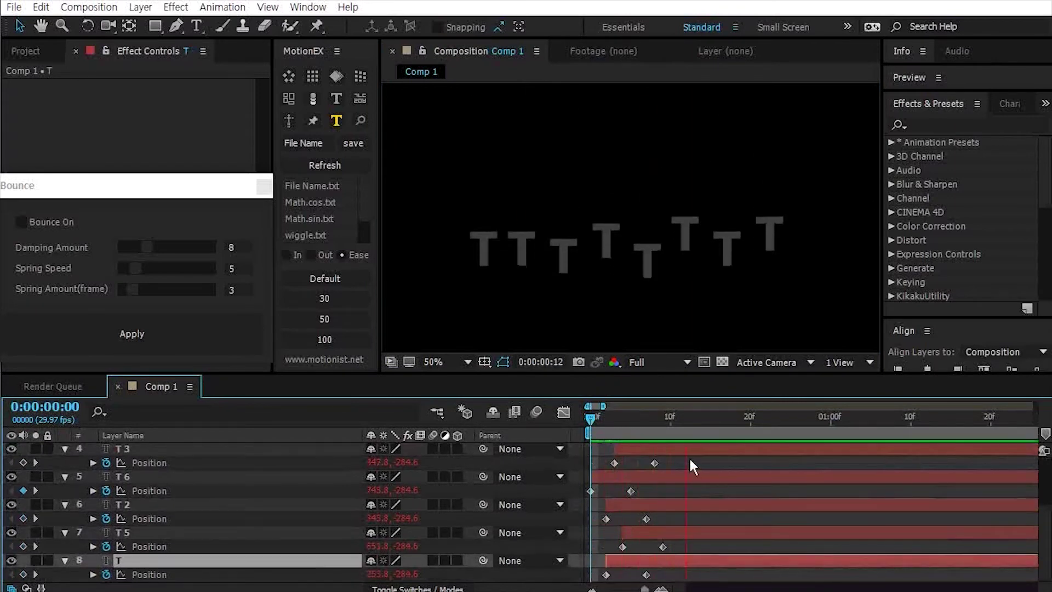
key("space")
- Delay layer T 8 to frame 3, T 4 and T 2 to frame 6, and T 7 to frame 7, and scrub to 0:00:00:26
scroll(668, 456, "up", 3)
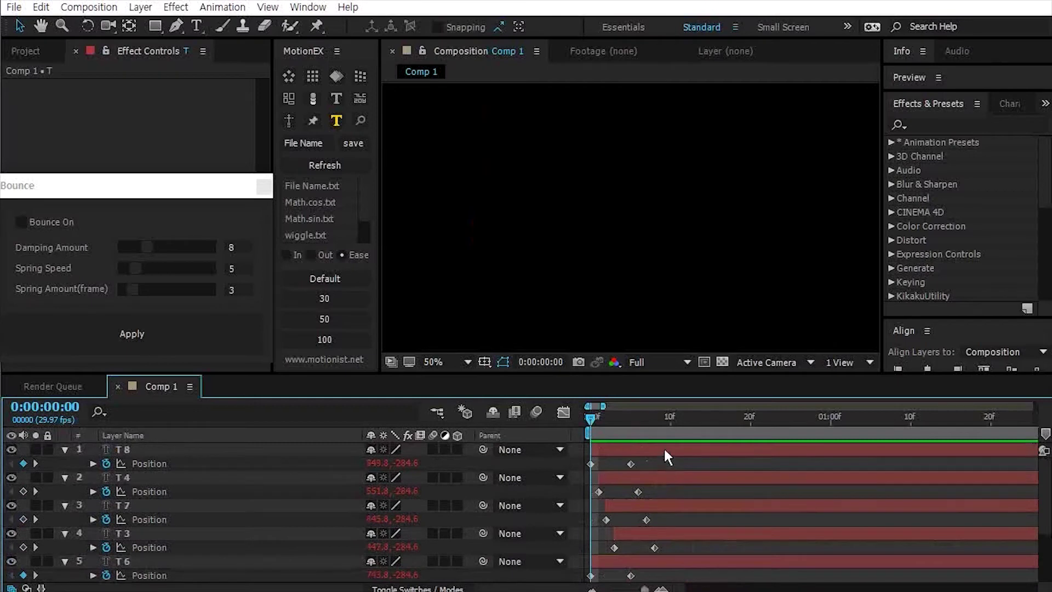
left_click_drag(665, 453, 717, 475)
left_click_drag(676, 512, 714, 510)
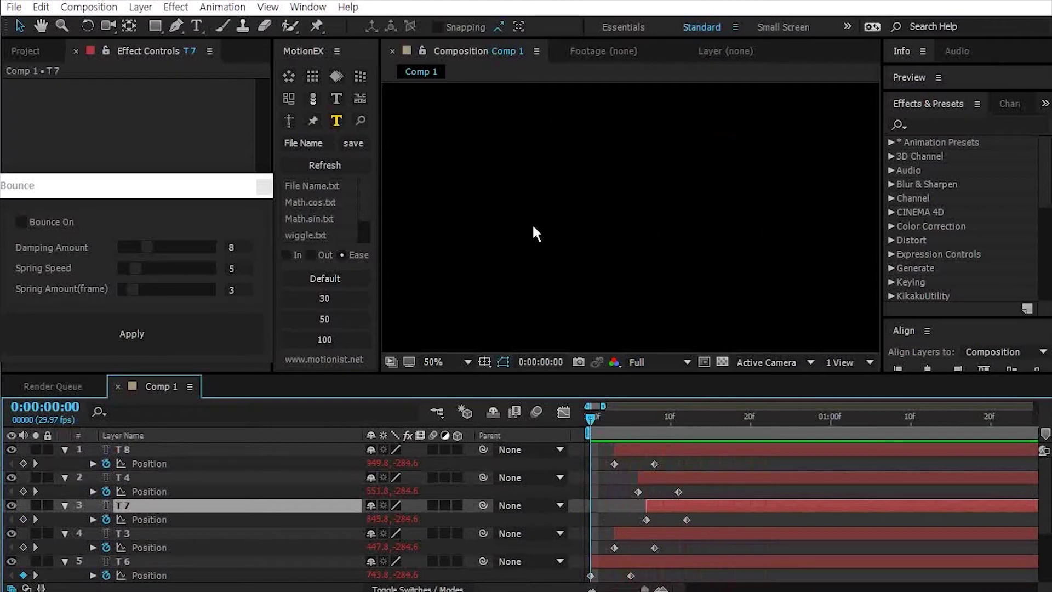
left_click(664, 425)
left_click(520, 259)
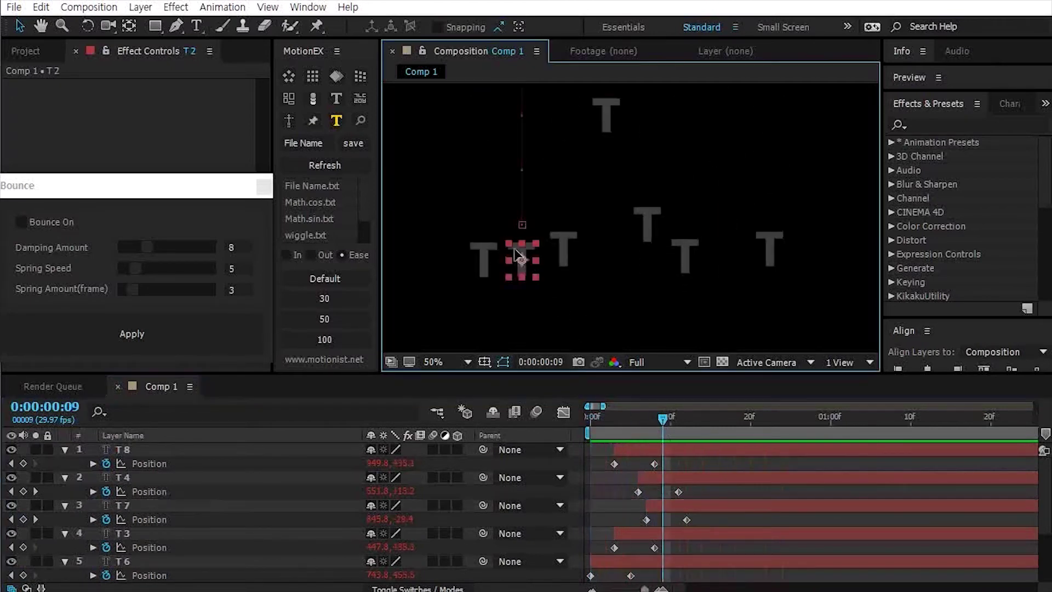
scroll(656, 502, "down", 2)
left_click_drag(673, 502, 705, 506)
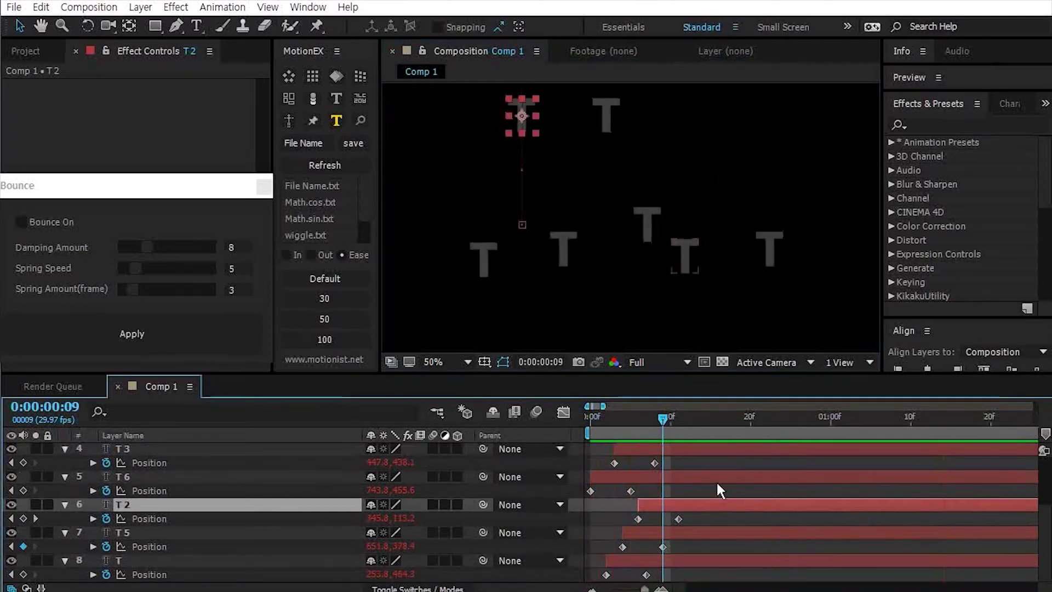
left_click(660, 420)
left_click_drag(661, 420, 799, 419)
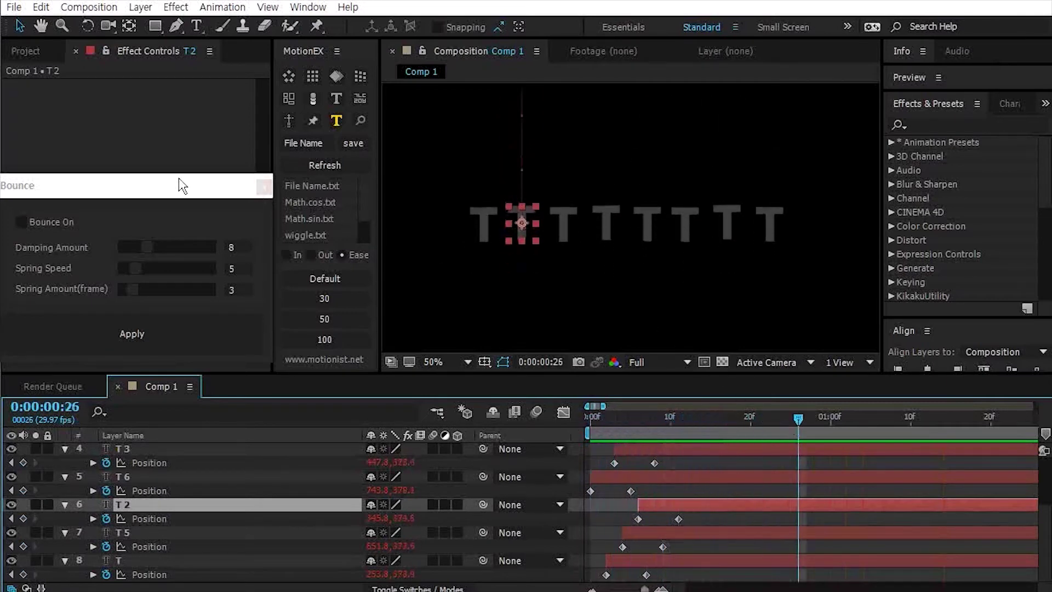
left_click_drag(178, 185, 253, 175)
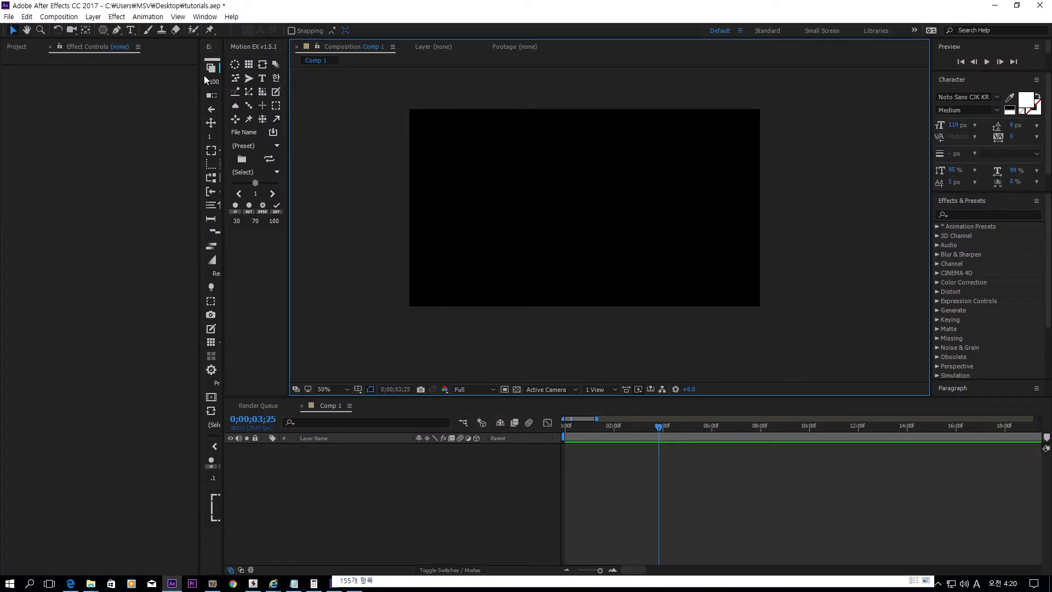
- Widen the Easy Toolbox panel and create two 100 by 100 cyan solids, placed at the composition's lower left and upper right
left_click_drag(200, 79, 146, 80)
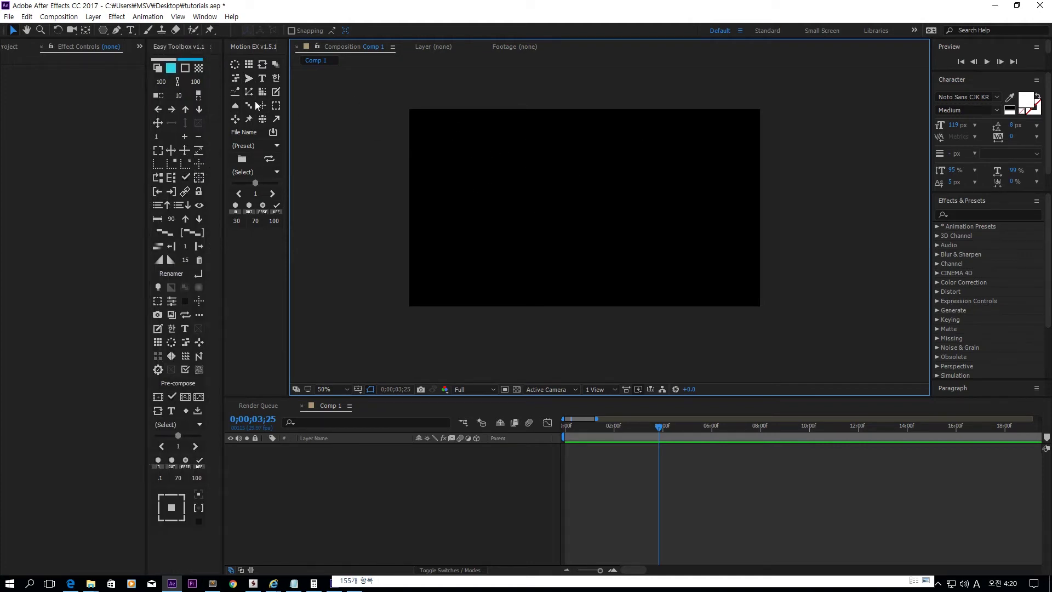
left_click(157, 68)
left_click(157, 68)
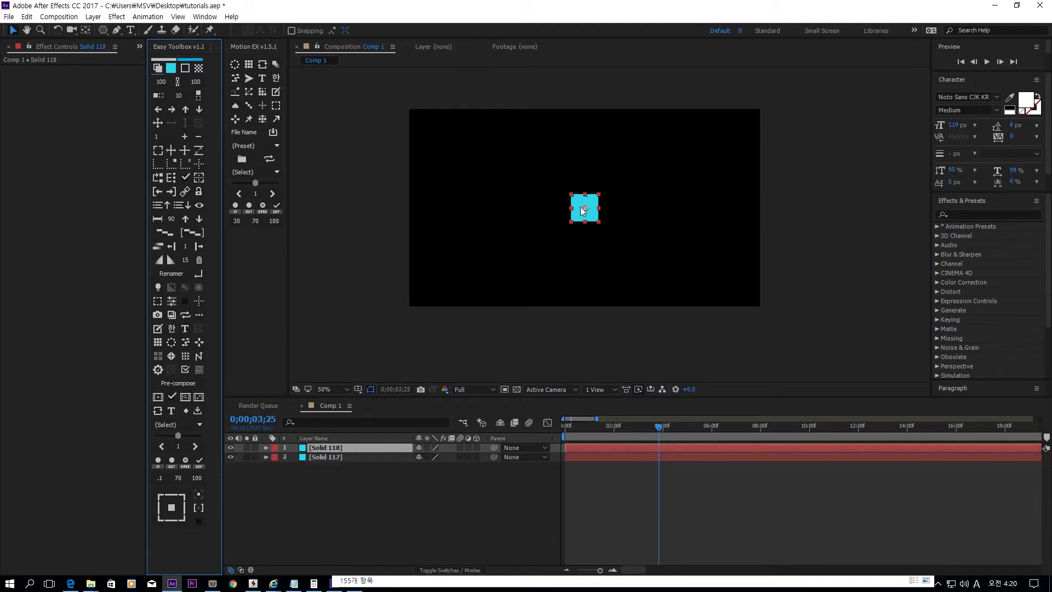
left_click_drag(580, 206, 488, 226)
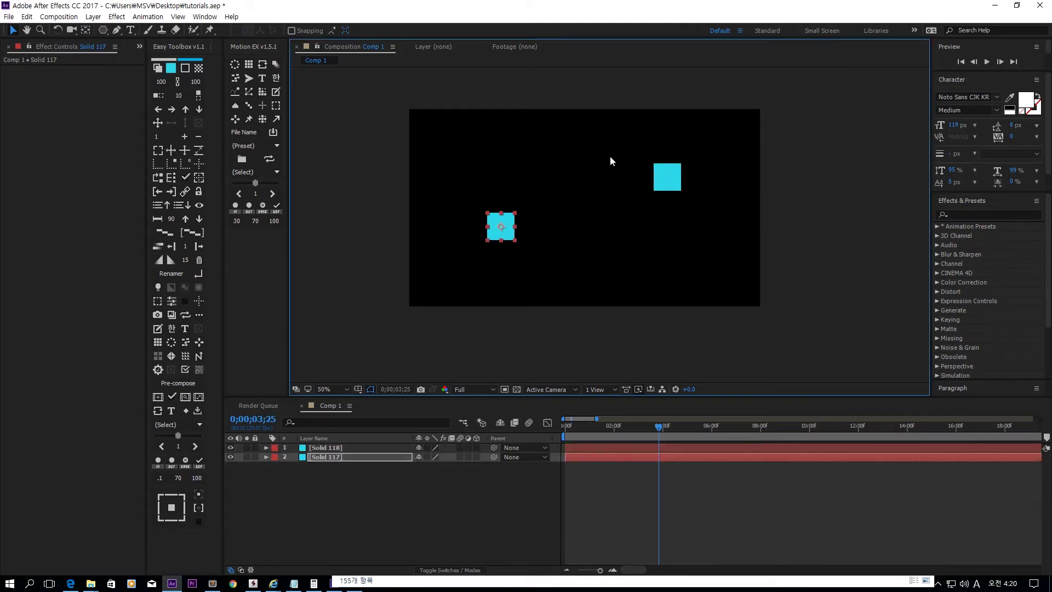
left_click(626, 254)
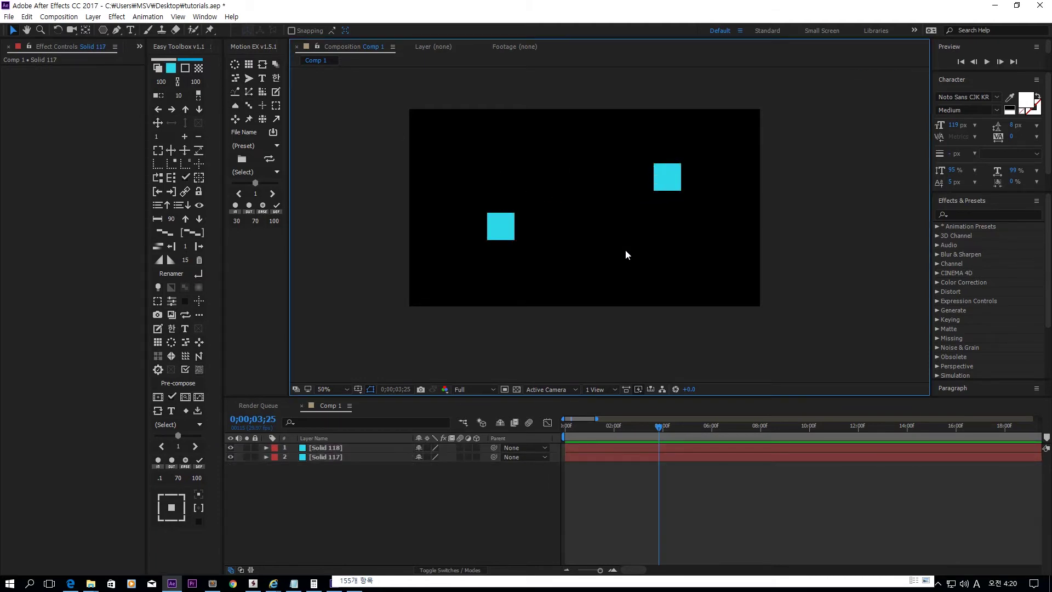
- Connect the two cyan solids with a MotionEX stroke and move the lower-left solid toward the centre
left_click(503, 234)
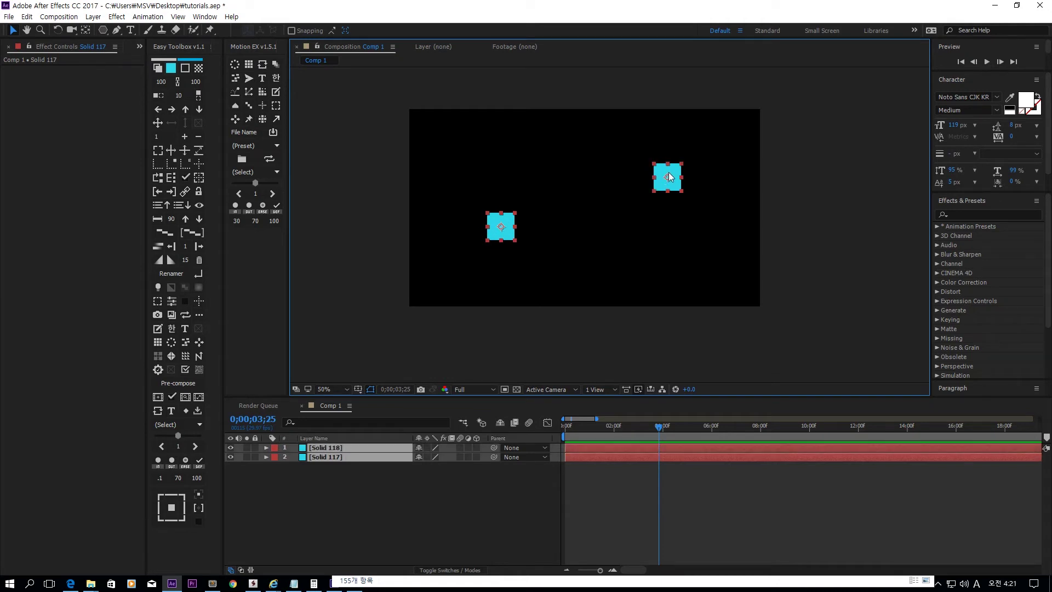
left_click(598, 184)
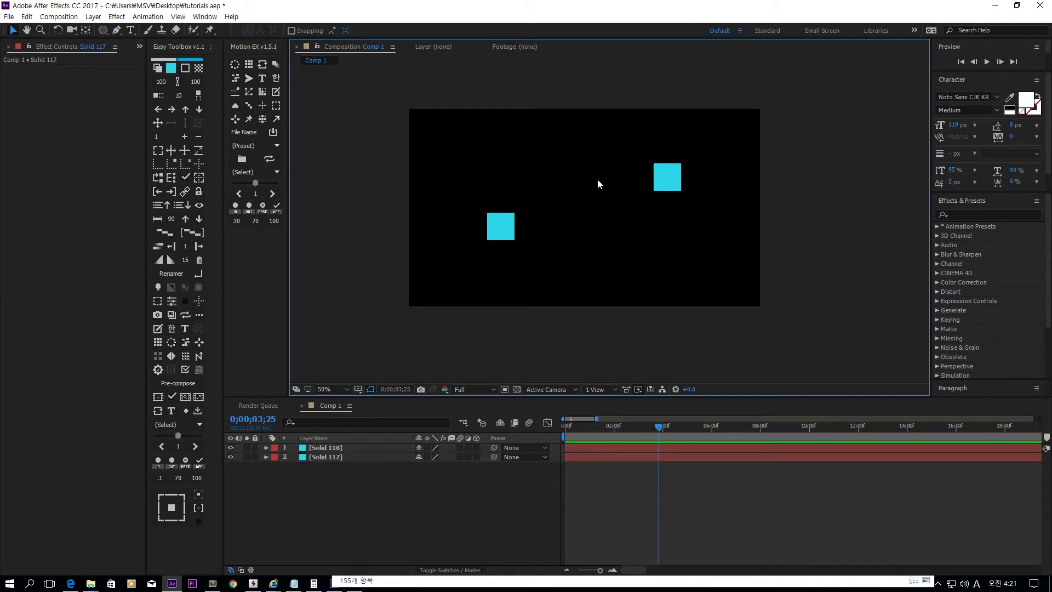
left_click(500, 231)
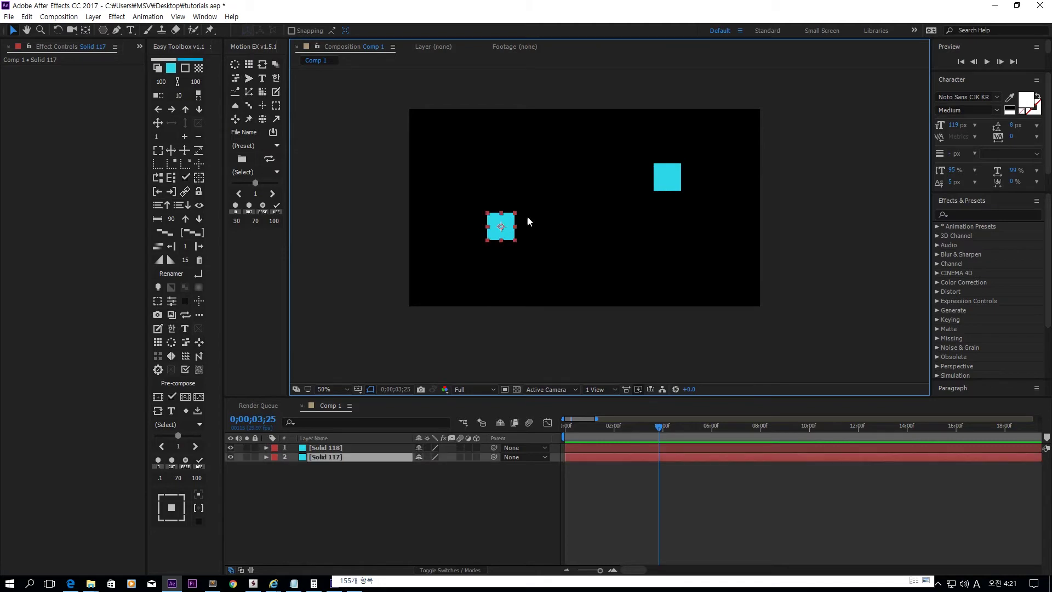
left_click(671, 174, "shift")
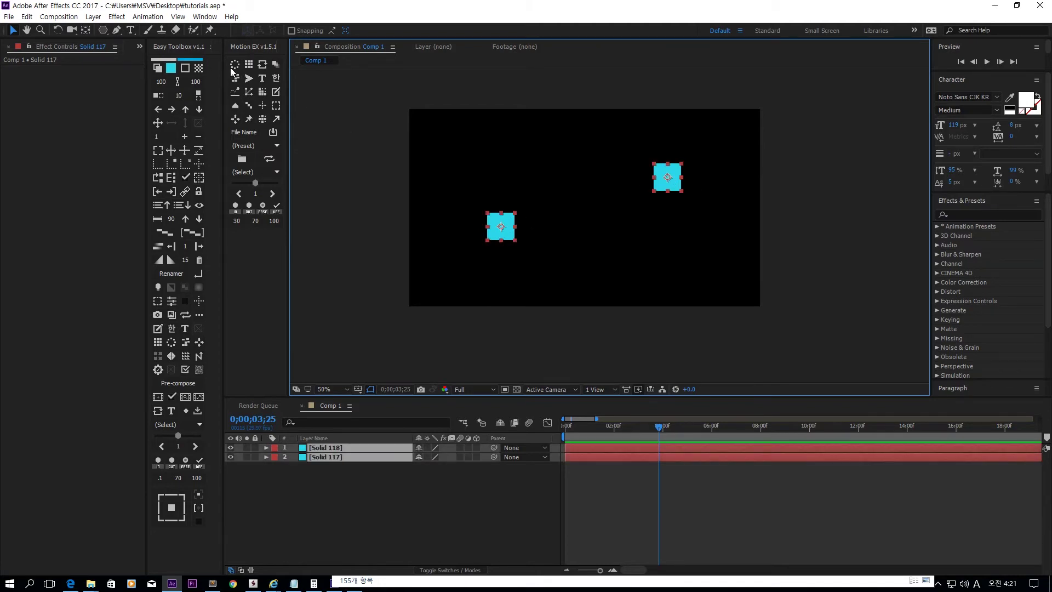
left_click(250, 93)
left_click_drag(514, 240, 566, 229)
- Try moving each connected solid to the left, and undo the moves
left_click(663, 164)
left_click_drag(663, 163, 612, 161)
key("ctrl+z")
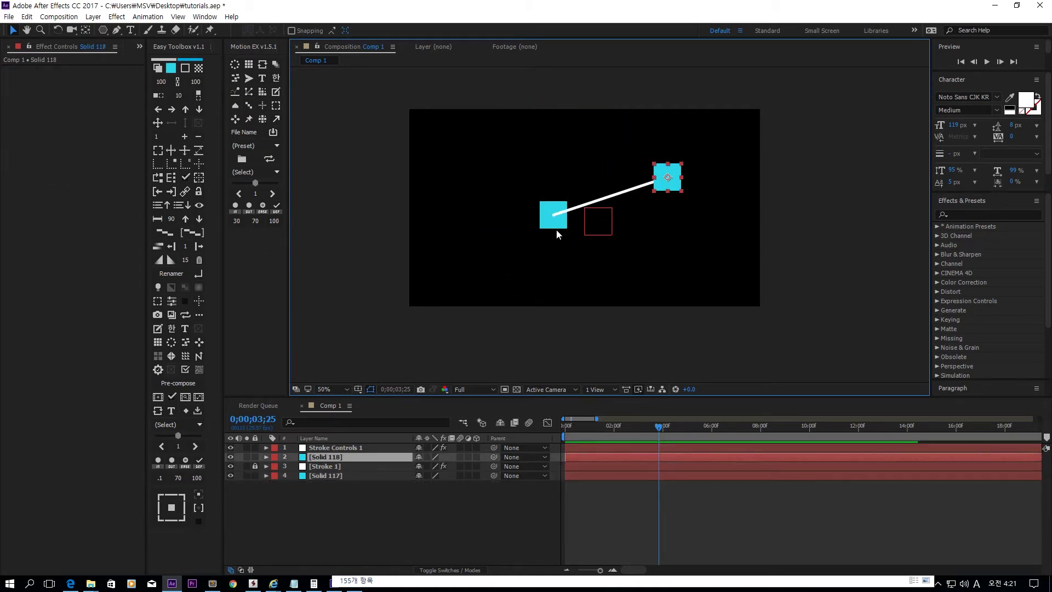
left_click_drag(564, 224, 513, 225)
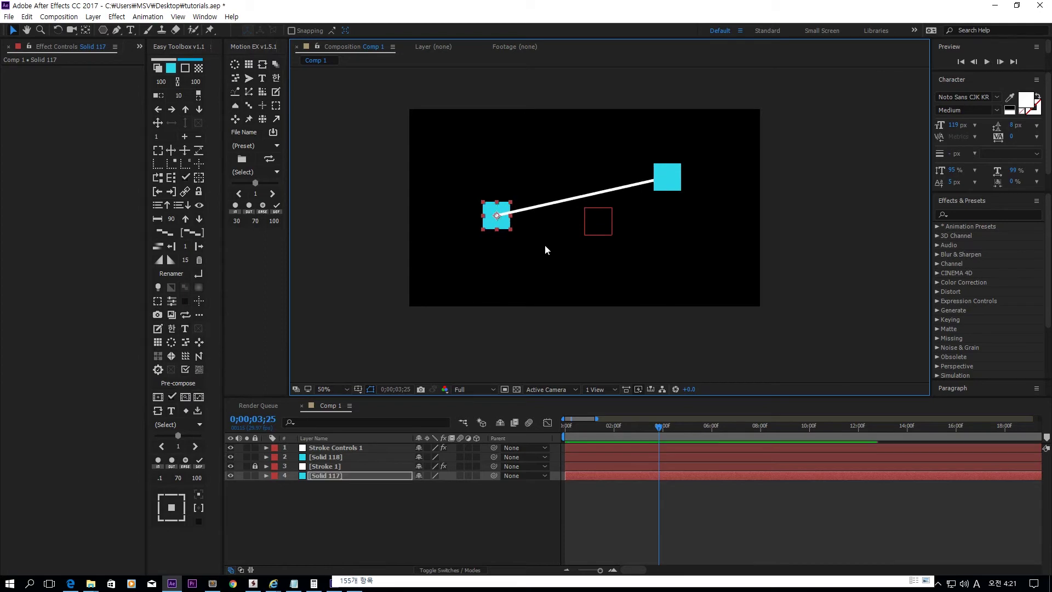
left_click(517, 270)
key("ctrl+z")
key("ctrl+z")
key("ctrl+z")
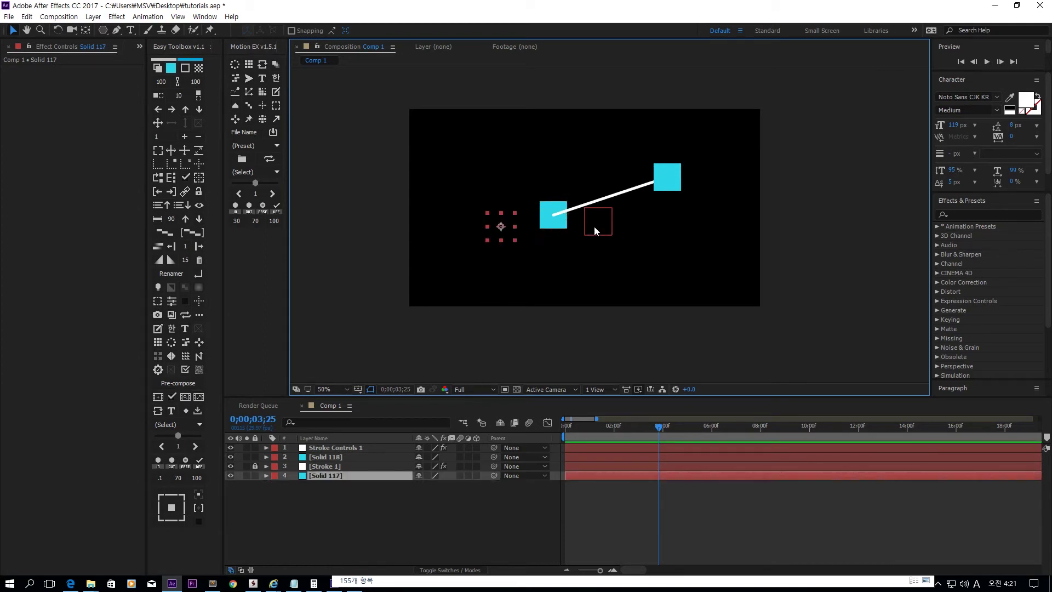
- Add two more 100 by 100 cyan solids and spread them out, with one at the composition's upper edge
left_click(644, 238)
mouse_move(661, 181)
left_mouse_down()
mouse_move(634, 202)
mouse_move(578, 213)
mouse_move(669, 171)
left_mouse_up()
left_click(158, 68)
left_click(585, 215)
left_click_drag(583, 218, 603, 129)
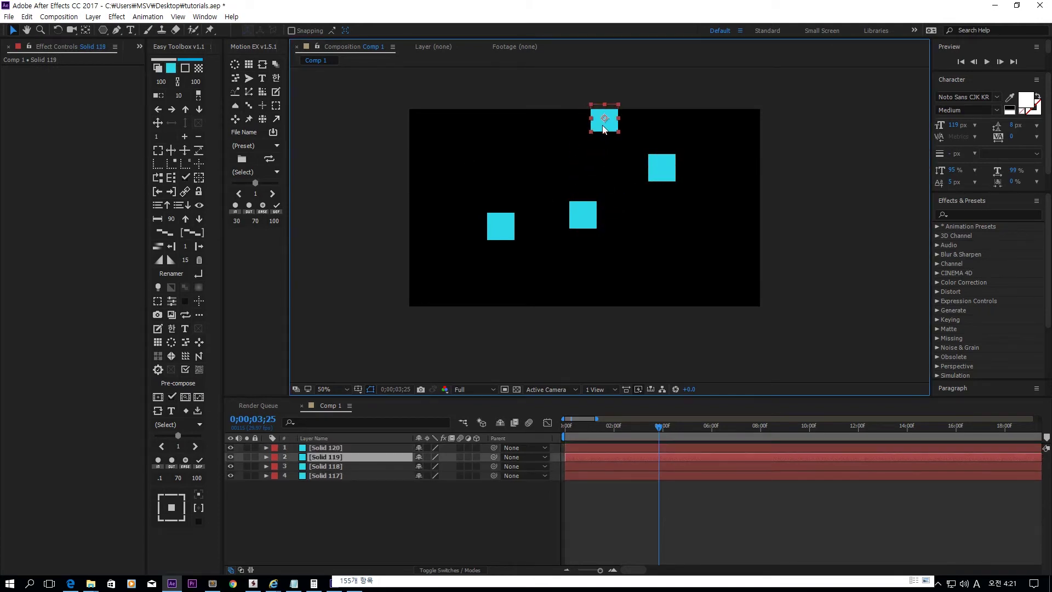
- Select the four cyan solids in sequence from lower left to the top and chain them with MotionEX strokes
left_click(500, 231)
left_click_drag(548, 247, 523, 212)
left_click(502, 227)
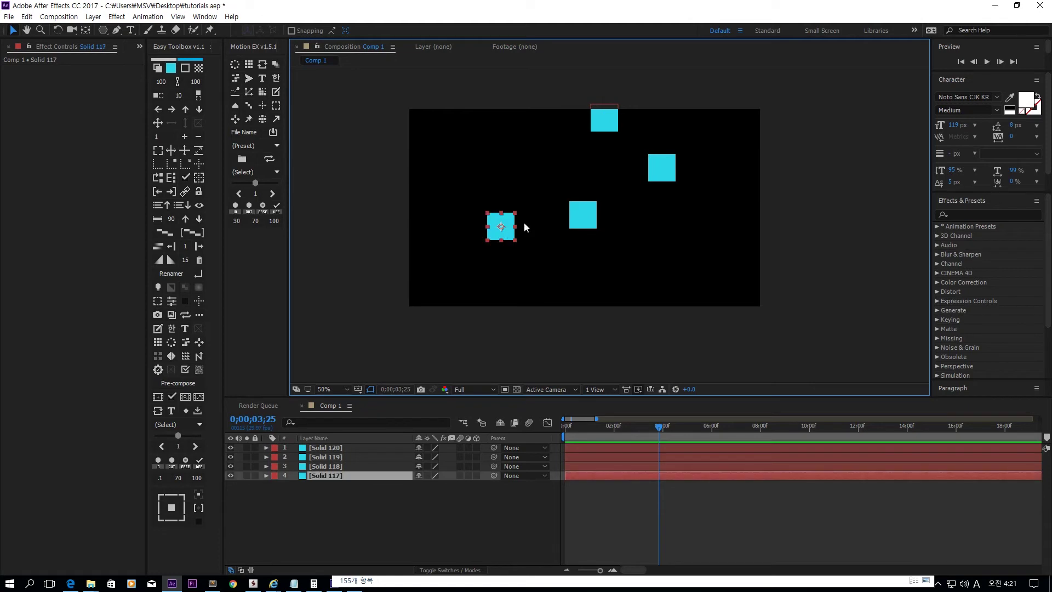
left_click(583, 215, "shift")
left_click(662, 168, "shift")
left_click(607, 129, "shift")
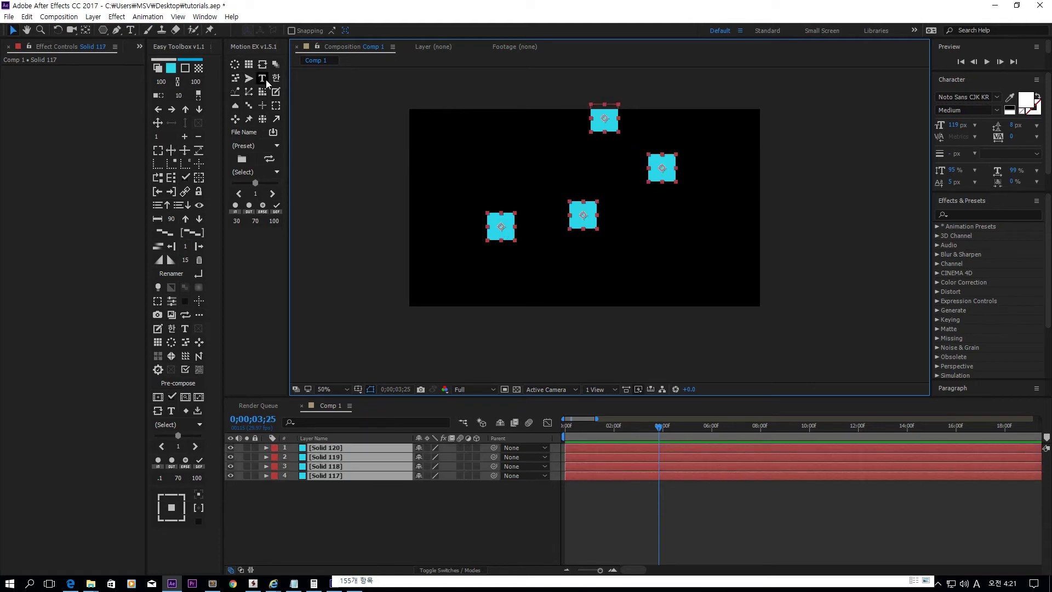
left_click(248, 91)
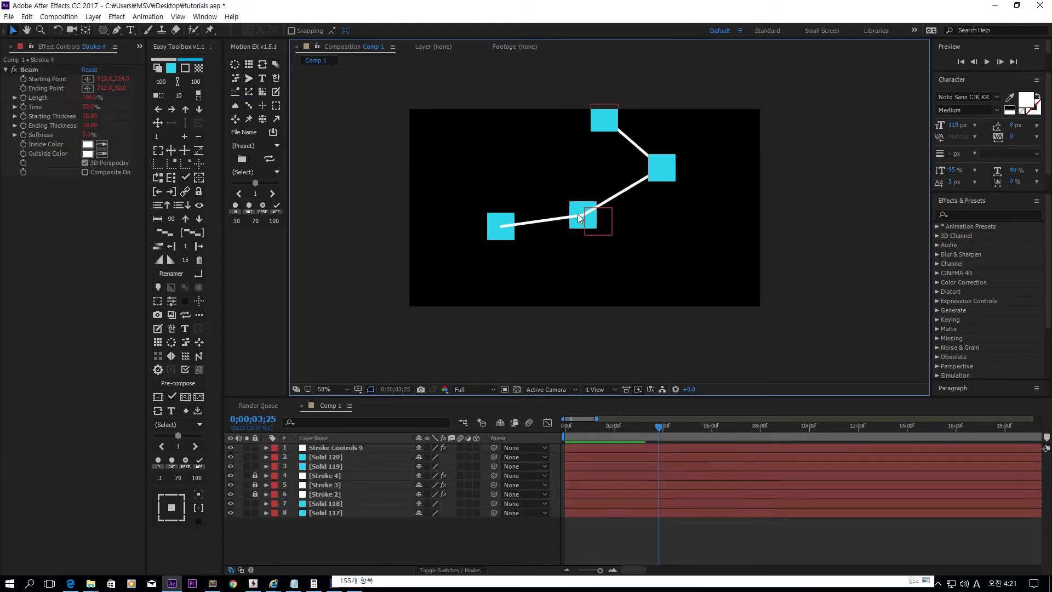
- Move the chain's first two solids and try the Length slider on the stroke controls layer
mouse_move(583, 215)
left_mouse_down()
mouse_move(566, 253)
mouse_move(516, 154)
left_mouse_up()
mouse_move(507, 219)
left_mouse_down()
mouse_move(483, 223)
mouse_move(492, 225)
left_mouse_up()
left_click(604, 228)
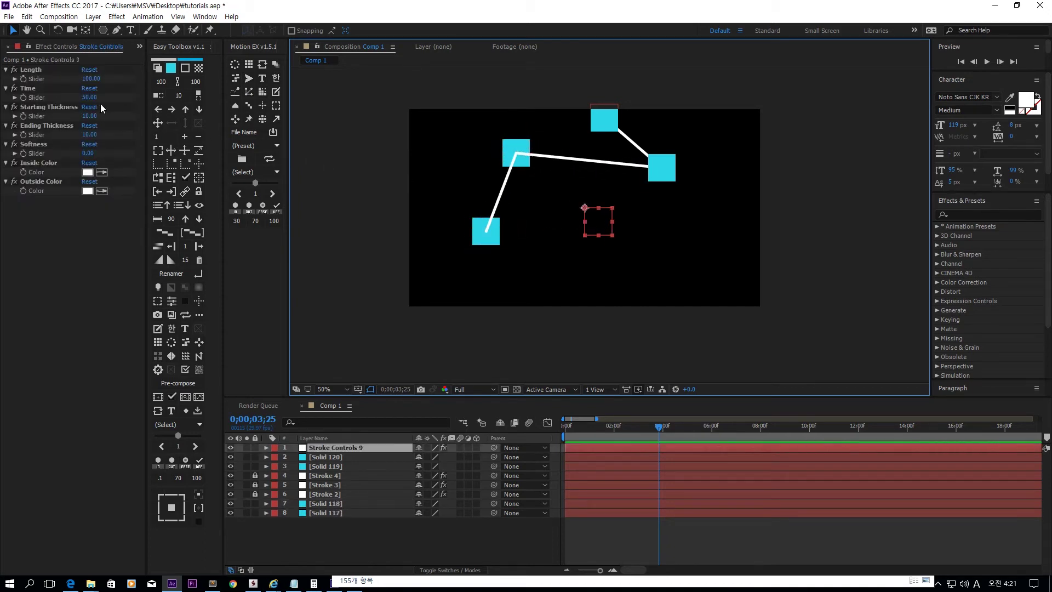
mouse_move(90, 78)
left_mouse_down()
mouse_move(61, 81)
mouse_move(89, 79)
mouse_move(118, 96)
mouse_move(99, 101)
mouse_move(136, 108)
mouse_move(92, 117)
mouse_move(82, 136)
mouse_move(165, 153)
mouse_move(291, 151)
left_mouse_up()
left_click(89, 144)
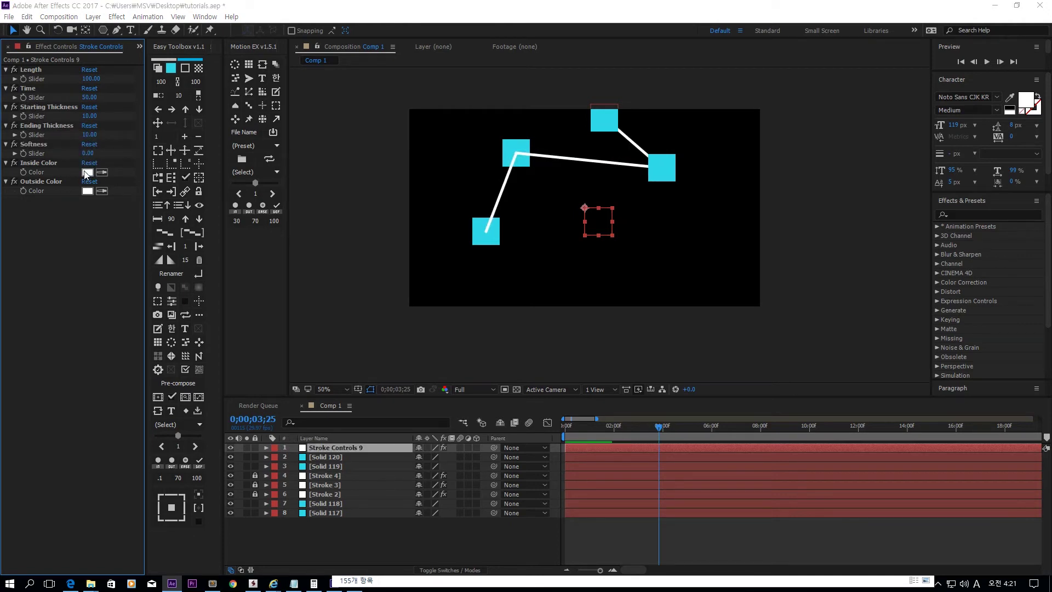
- Try D40000 as the strokes' Inside Color and cancel the colour change
left_click(88, 172)
left_click(667, 440)
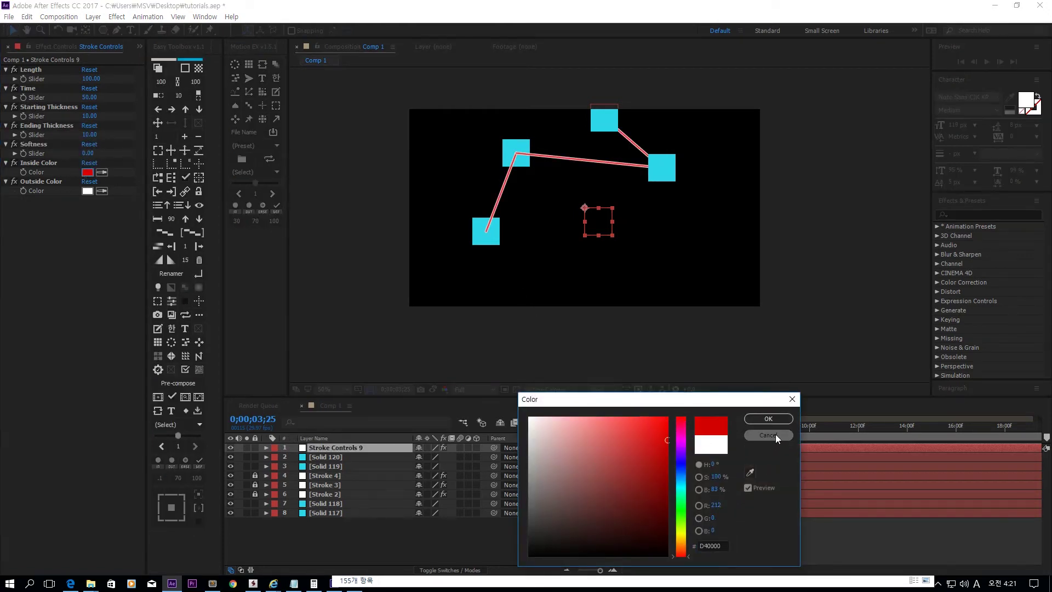
left_click(774, 435)
left_click(634, 211)
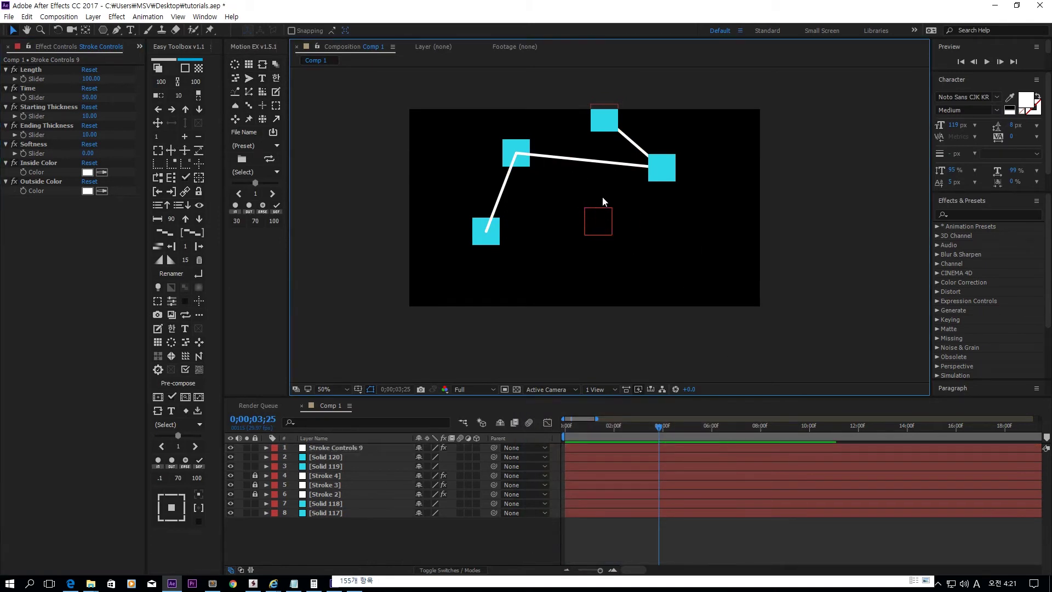
- Undo the solid moves and the stroke chain, leaving only the four cyan solids
key("ctrl+z")
key("ctrl+z")
key("ctrl+z")
key("ctrl+z")
key("ctrl+z")
key("ctrl+z")
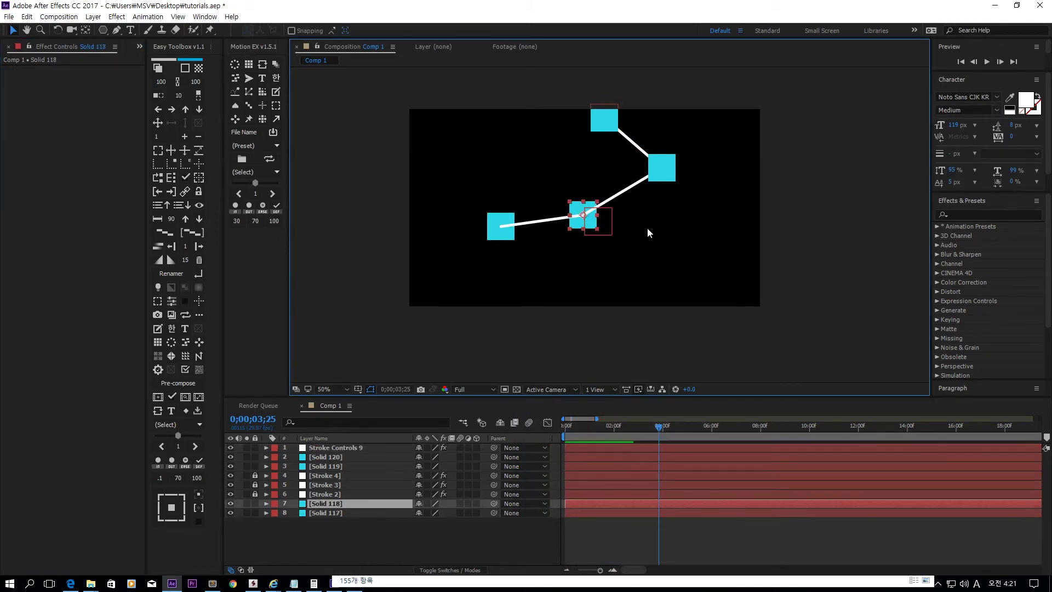
key("ctrl+z")
left_click(649, 227)
left_click_drag(675, 111, 445, 265)
key("ctrl+z")
key("ctrl+z")
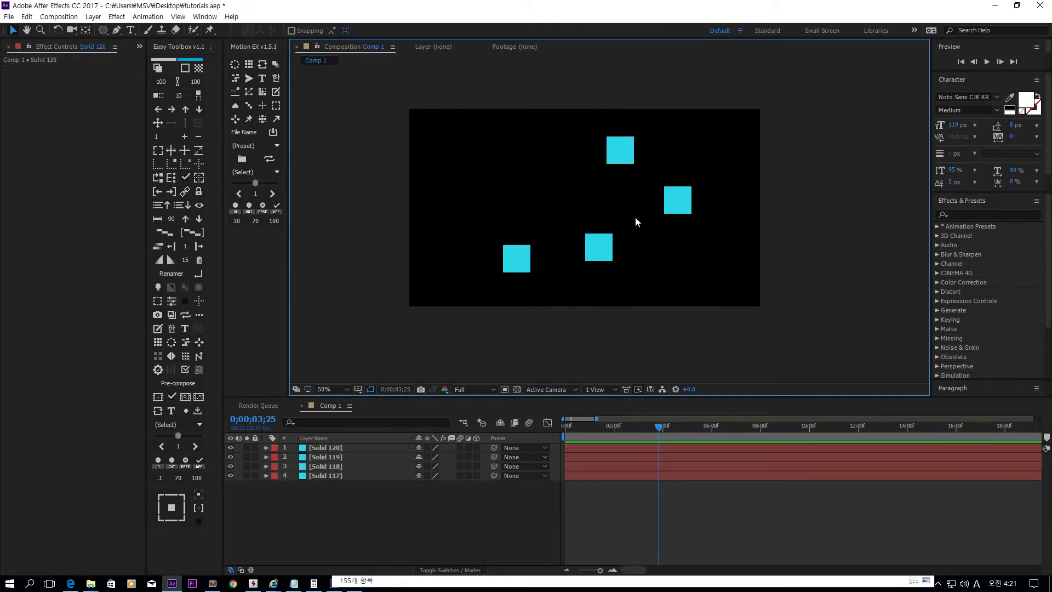
- Rearrange the solids so the four surround the composition's centre
left_click_drag(616, 148, 533, 130)
left_click_drag(610, 254, 620, 276)
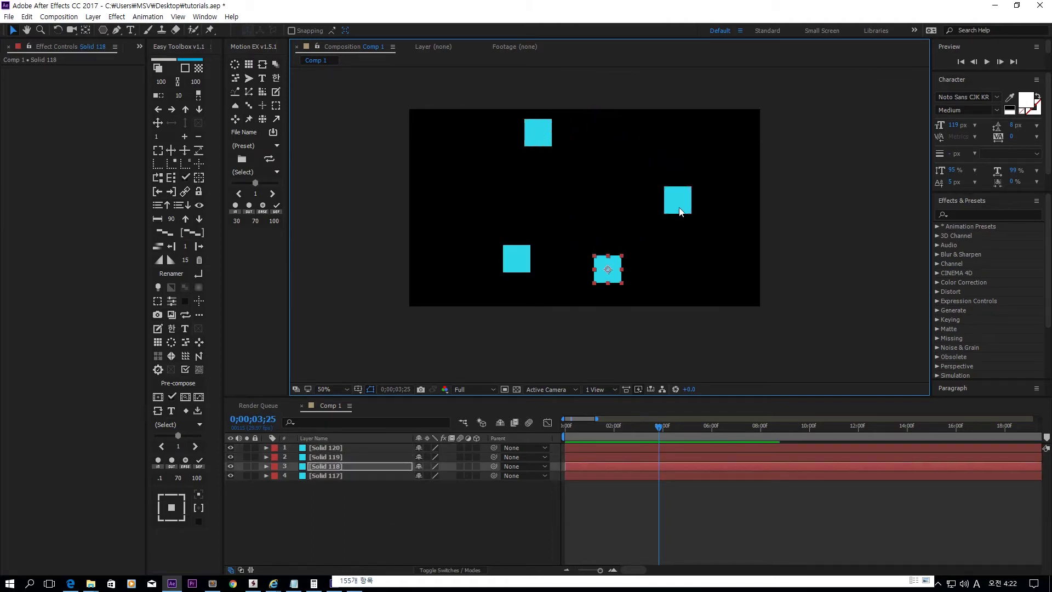
left_click_drag(680, 212, 658, 173)
left_click(577, 209)
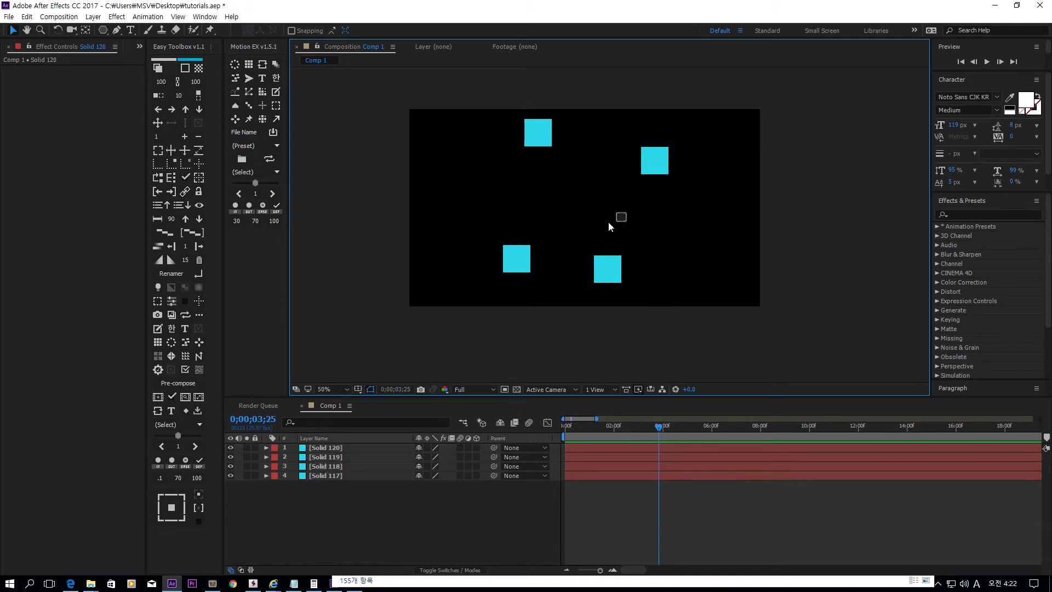
- Connect all four solids to a shared center layer with MotionEX strokes and move that layer left
key("ctrl+a")
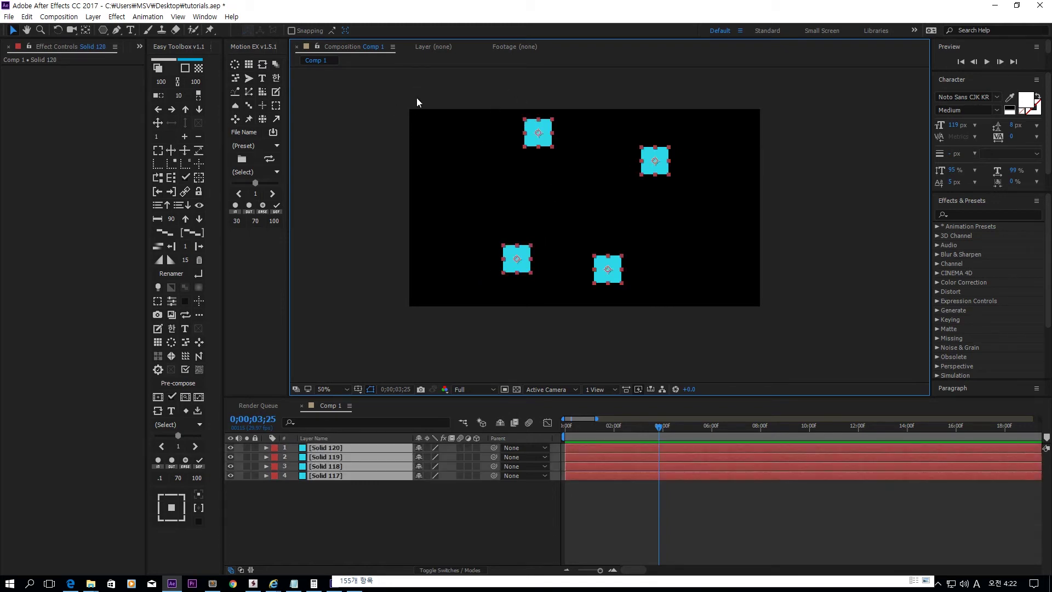
left_click(248, 94)
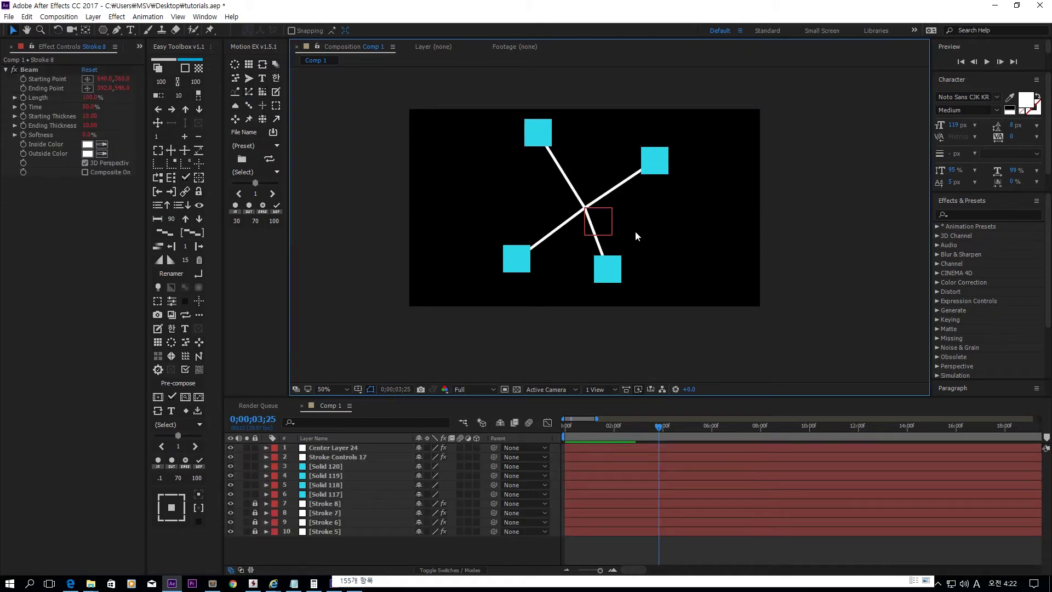
left_click_drag(596, 195, 536, 212)
- Try the stroke controls' Length slider, then move the controls layer to the lower right and the center layer between the solids
left_click(606, 225)
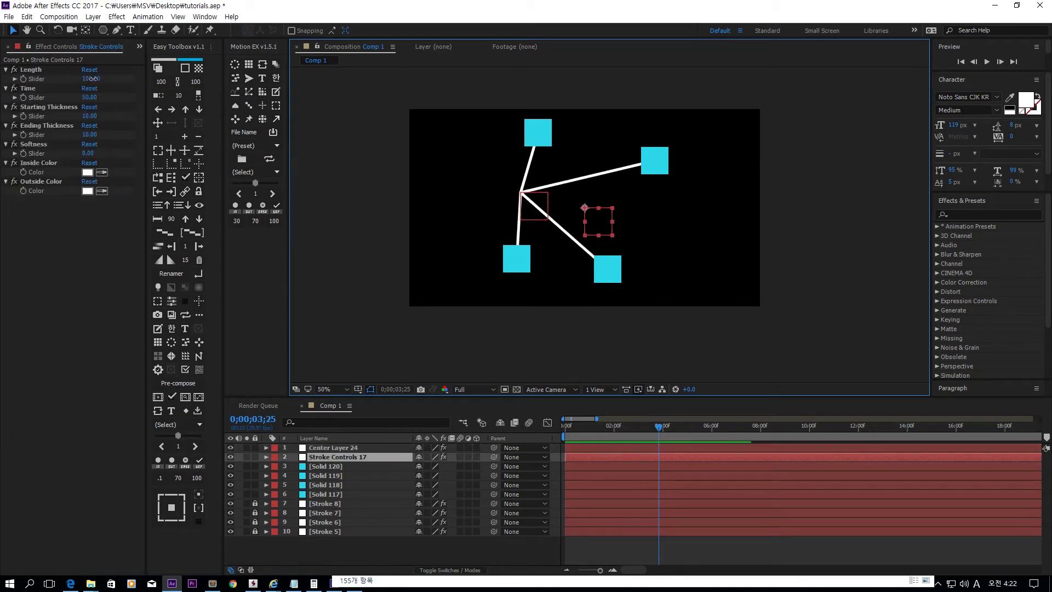
mouse_move(91, 78)
left_mouse_down()
mouse_move(68, 86)
mouse_move(82, 108)
mouse_move(95, 97)
mouse_move(69, 98)
mouse_move(96, 97)
left_mouse_up()
left_click_drag(598, 222, 735, 270)
left_click(548, 218)
left_click(398, 165)
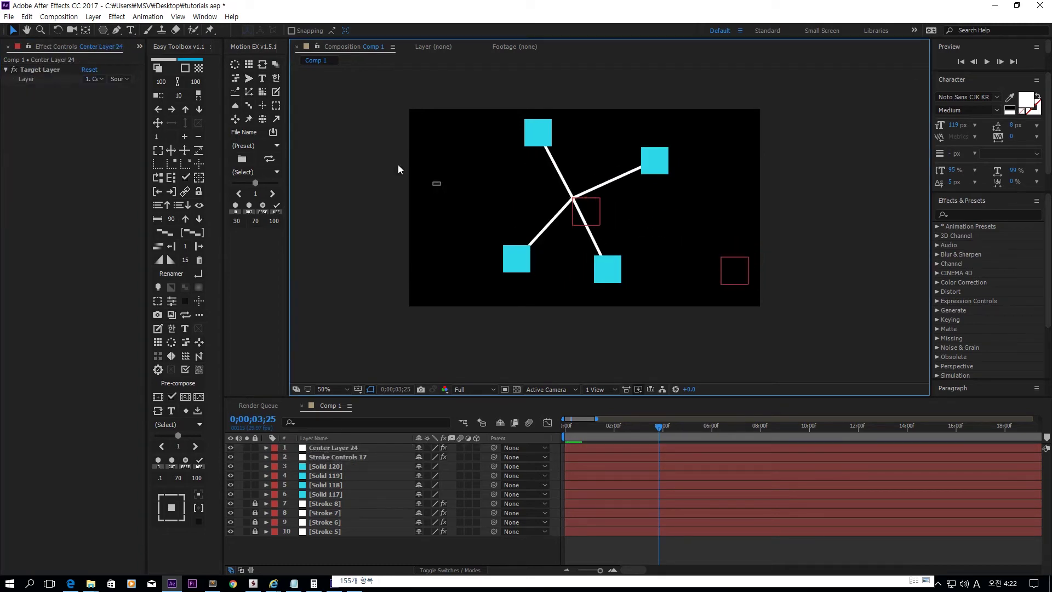
- Set the Easy Toolbox solid colour to pink and create a 100 by 100 solid left of the center layer
left_click(170, 69)
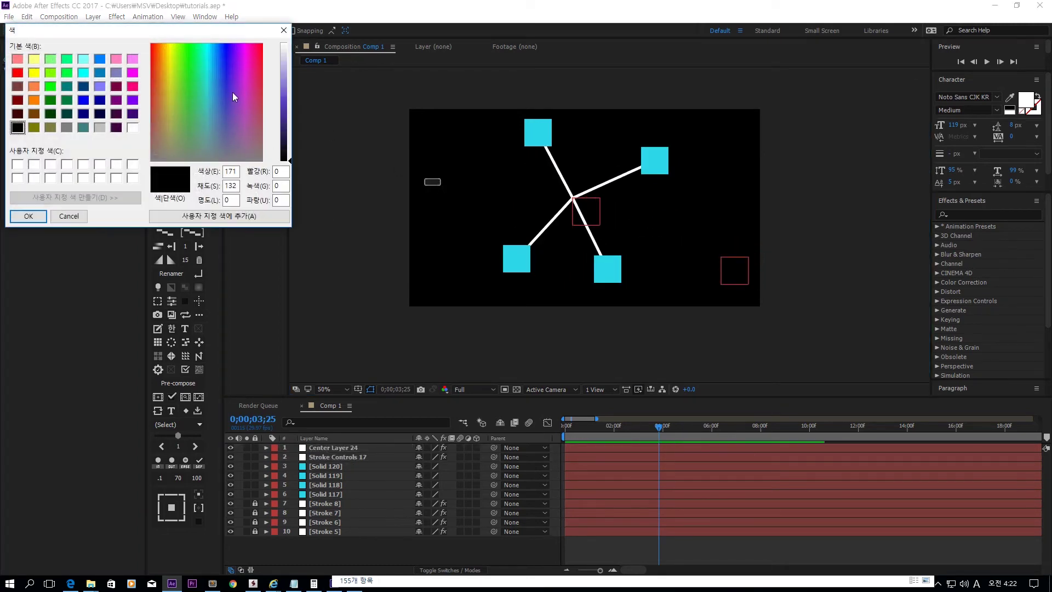
left_click(279, 84)
left_click(28, 216)
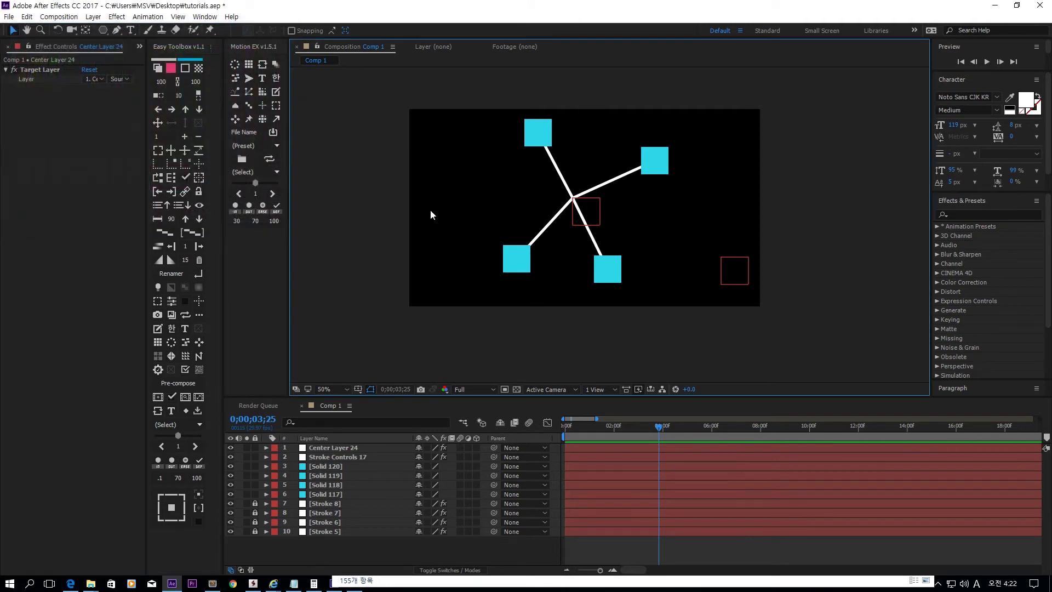
left_click(159, 69)
left_click_drag(578, 204, 481, 187)
- Set the center layer's Target Layer to the pink solid, Solid 121
left_click(598, 213)
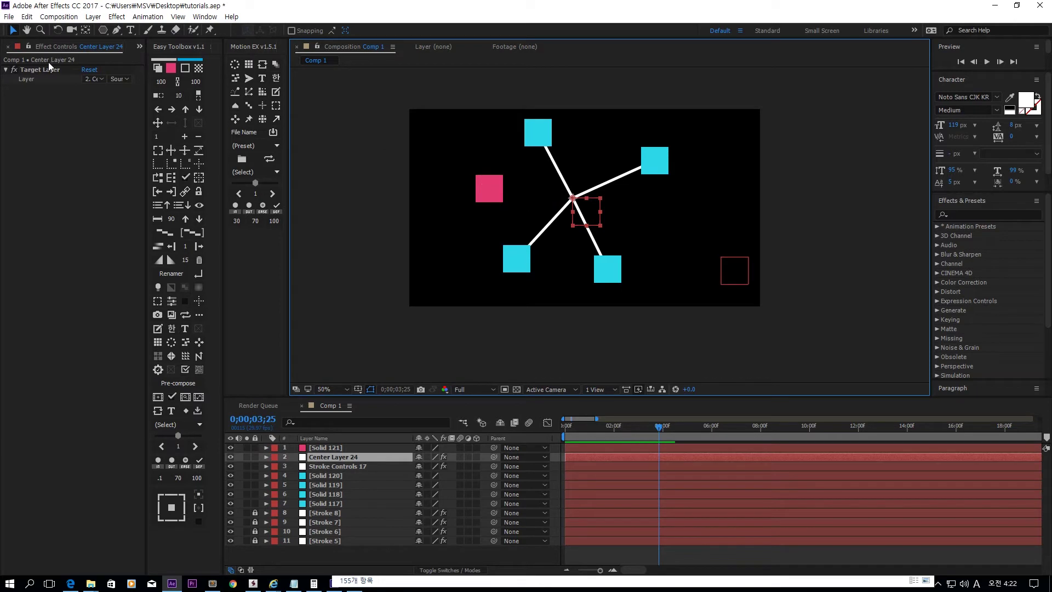
left_click(97, 81)
left_click(117, 107)
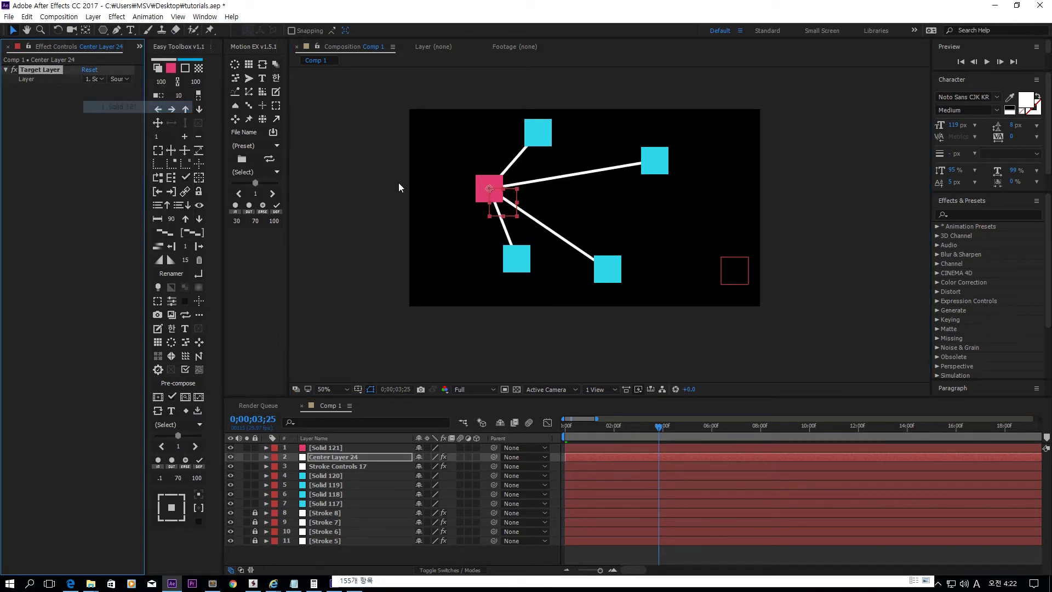
- Move the pink solid between the four cyan solids and shift the lower-left cyan solid slightly left
left_click(491, 188)
mouse_move(491, 188)
left_mouse_down()
mouse_move(448, 186)
mouse_move(717, 220)
mouse_move(545, 186)
mouse_move(589, 143)
mouse_move(578, 211)
mouse_move(580, 202)
left_mouse_up()
left_click(593, 252)
left_click_drag(518, 259, 501, 251)
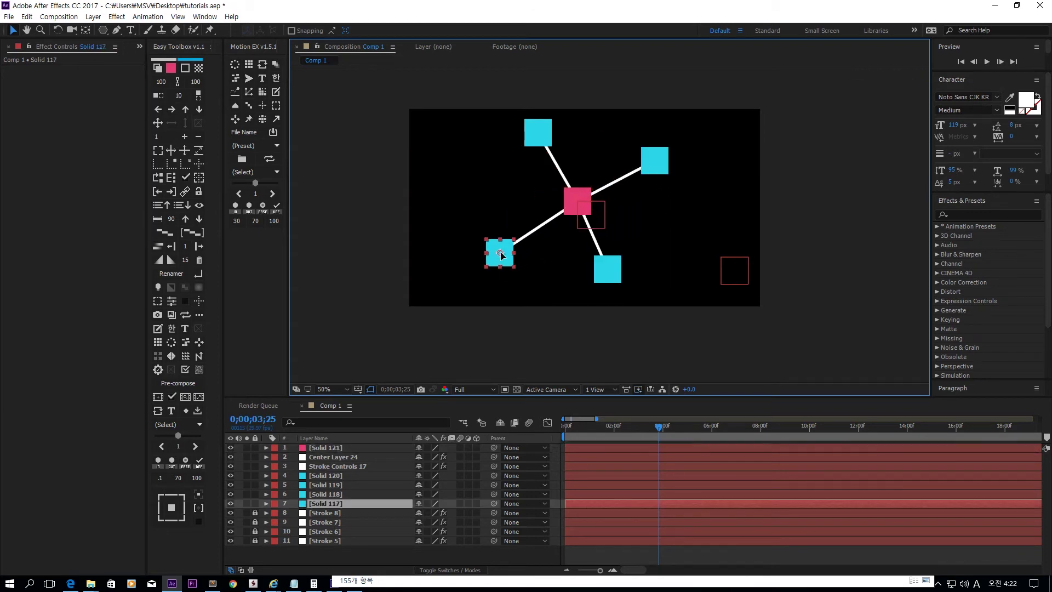
- Connect the cyan solids with strokes from lower left to upper left, upper left to upper right, and upper right to lower right
left_click(533, 136, "shift")
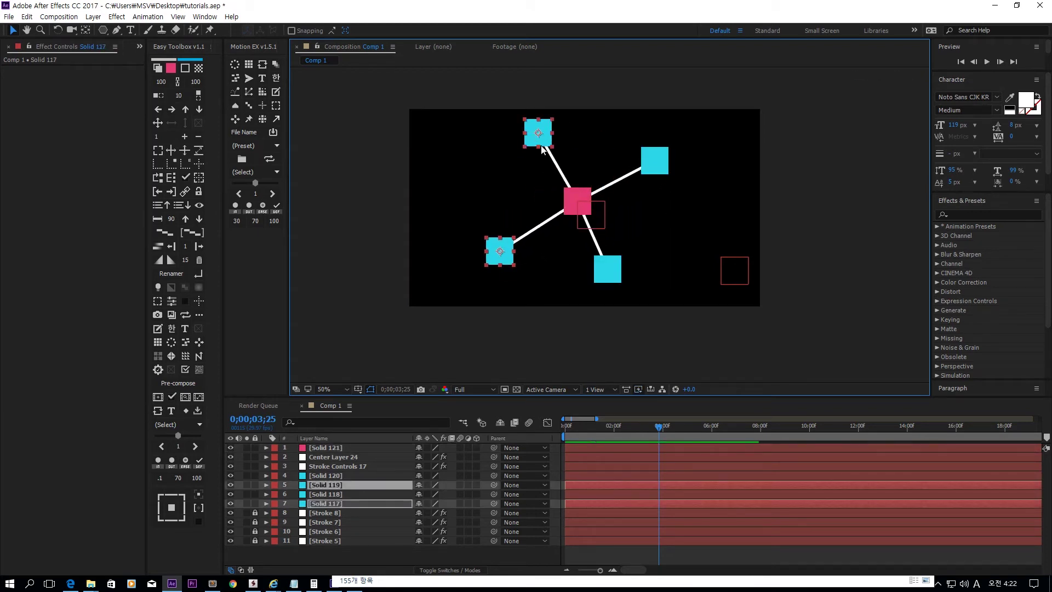
left_click(263, 92)
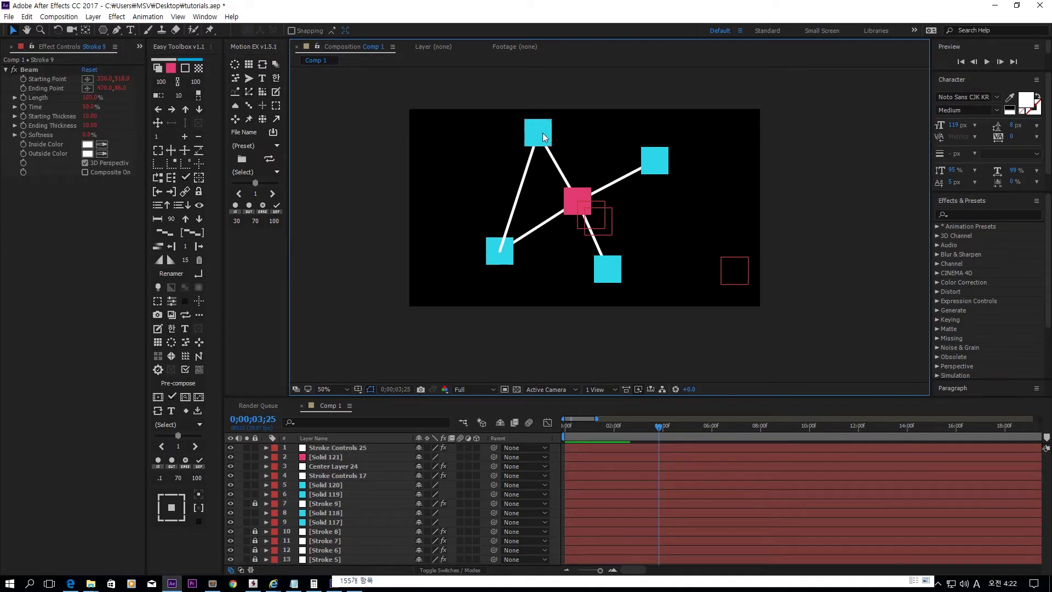
left_click(662, 165, "shift")
left_click(248, 106)
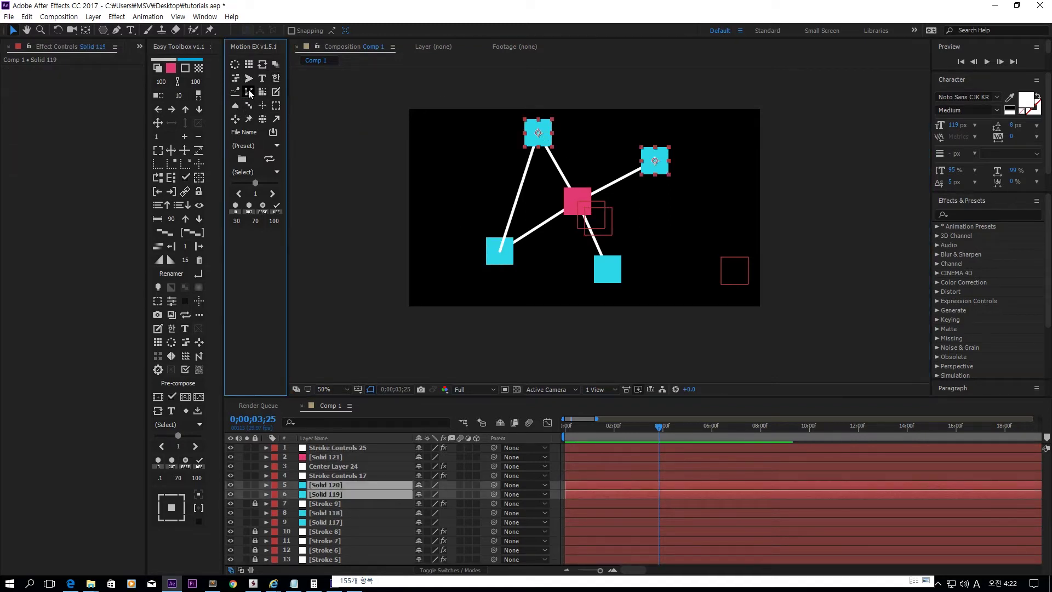
left_click(614, 268)
left_click(657, 154, "shift")
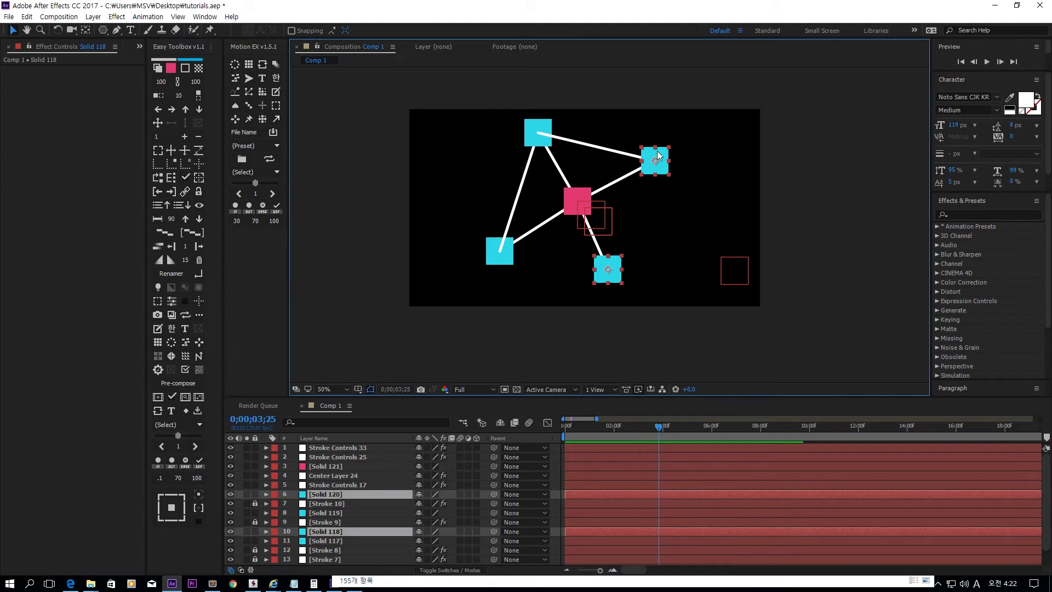
left_click(263, 91)
- Move the pink solid slightly down and the upper-right cyan solid slightly down and right
mouse_move(577, 200)
left_mouse_down()
mouse_move(600, 202)
mouse_move(577, 201)
left_mouse_up()
left_click_drag(660, 164, 684, 176)
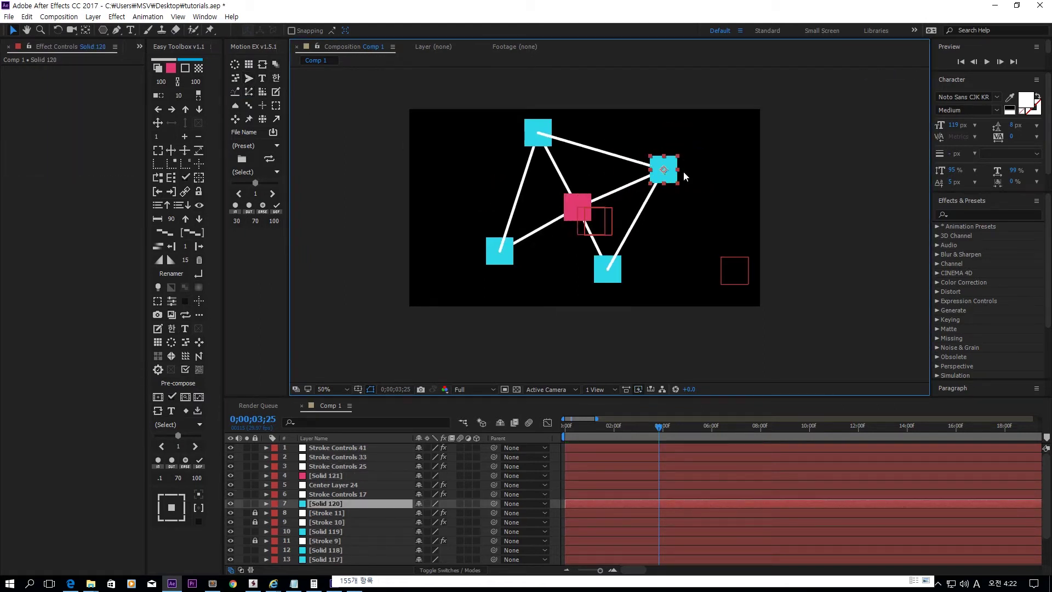
left_click(728, 181)
- Select all layers and turn on 3D for the unlocked ones
key("ctrl+a")
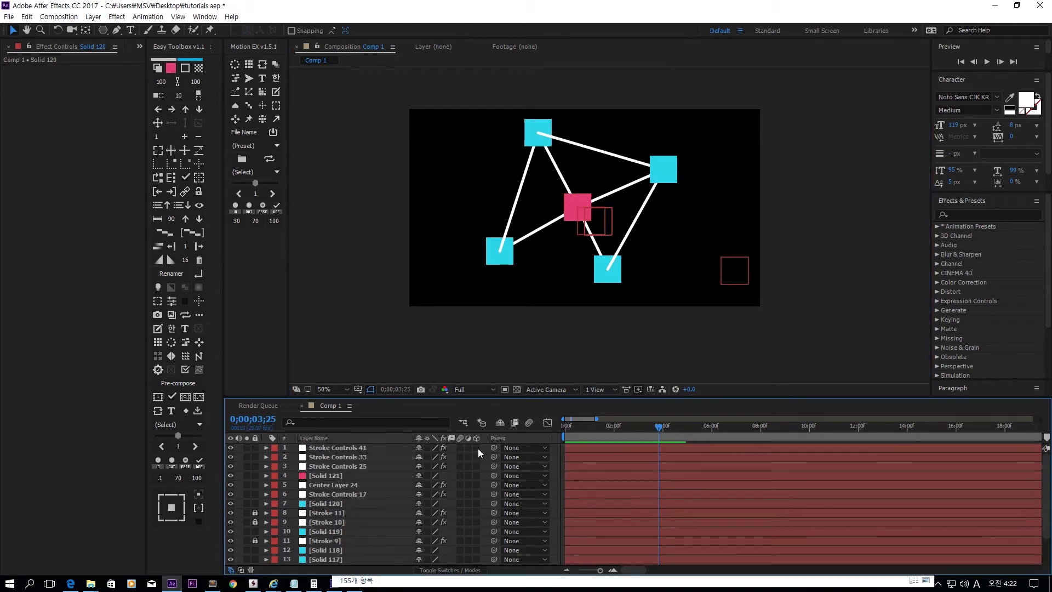
left_click(477, 447)
left_click(551, 336)
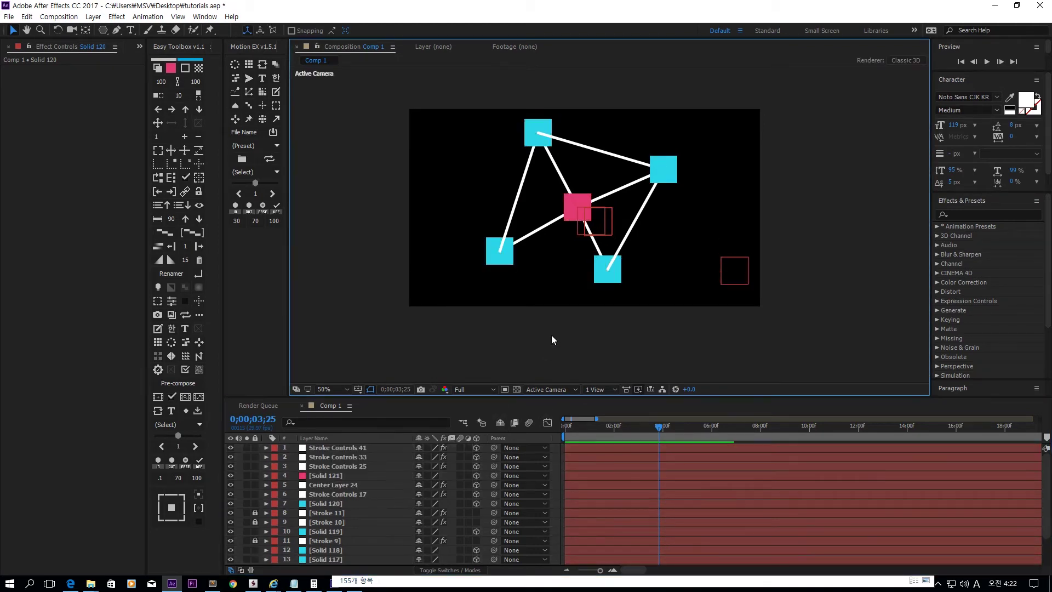
- Add a camera with its default settings and orbit it around the connected solids
key("ctrl+alt+shift+c")
key("Return")
key("c")
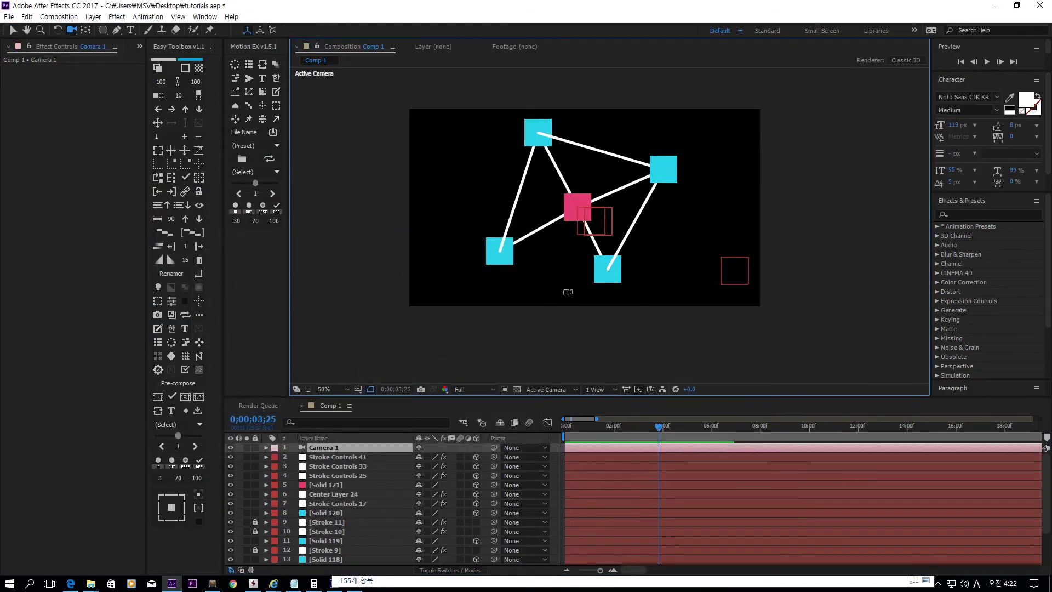
mouse_move(585, 186)
left_mouse_down()
mouse_move(522, 207)
mouse_move(573, 208)
mouse_move(397, 279)
mouse_move(493, 255)
left_mouse_up()
- Move the pink center solid up and to the right among the connected solids
key("v")
left_click(570, 213)
left_click(541, 297)
left_click_drag(574, 221, 598, 198)
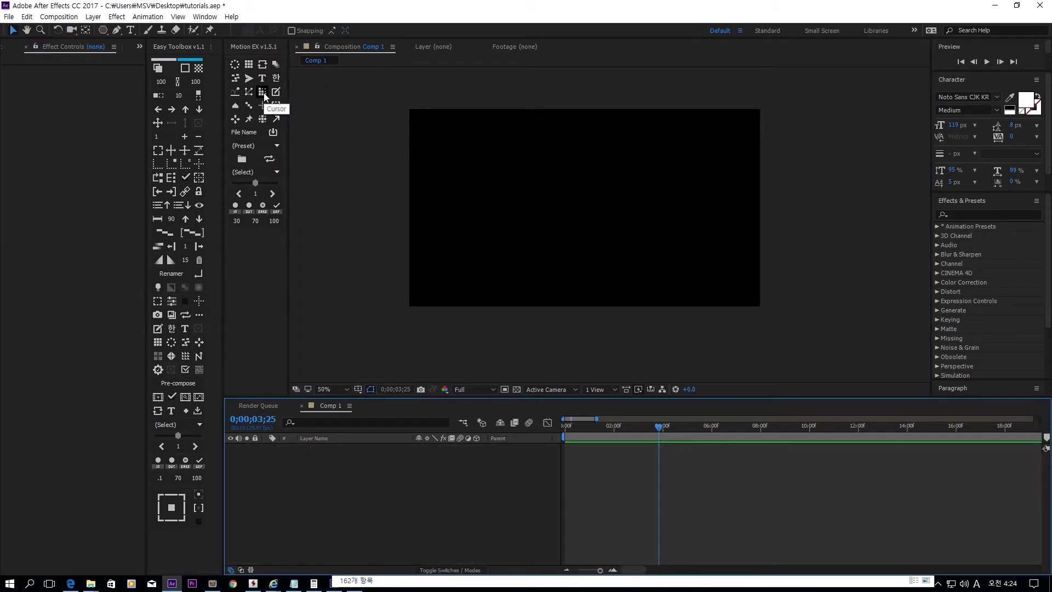
- Create nine pink solids and arrange them in a three-by-three grid at the composition's center
left_click(340, 109)
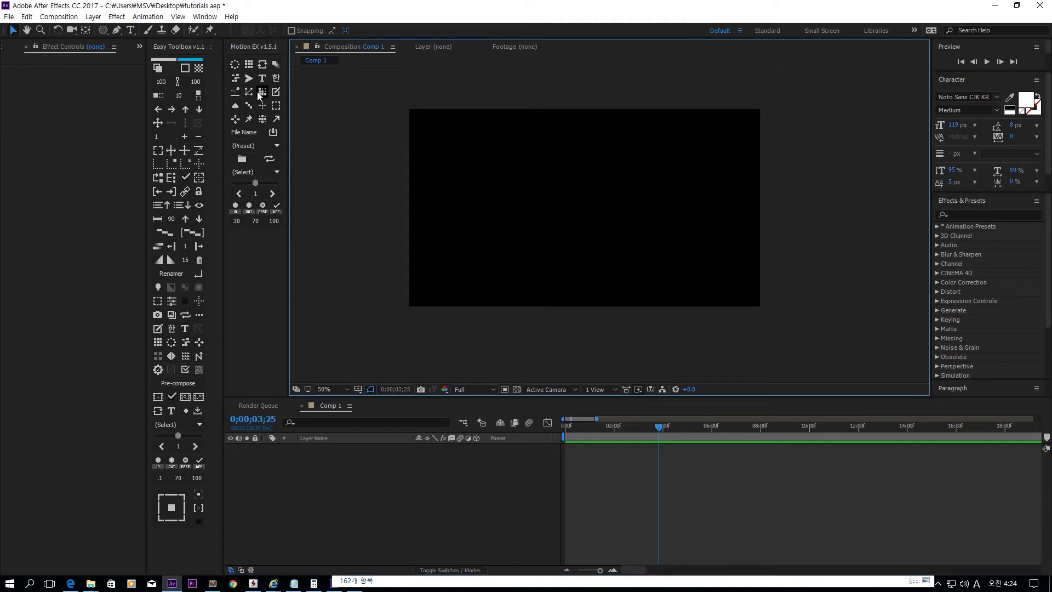
left_click(158, 68)
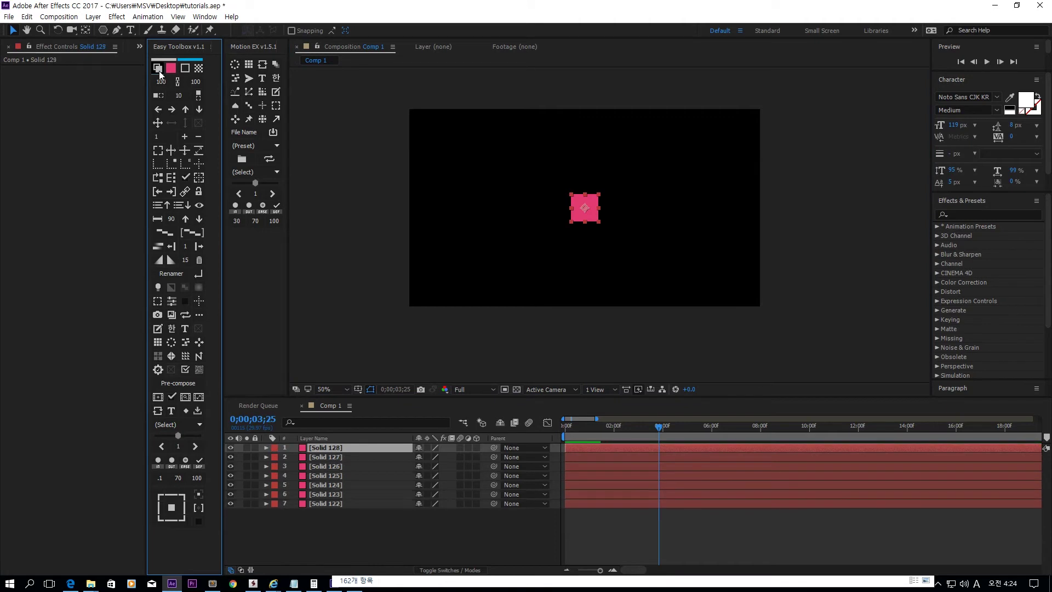
left_click(158, 342)
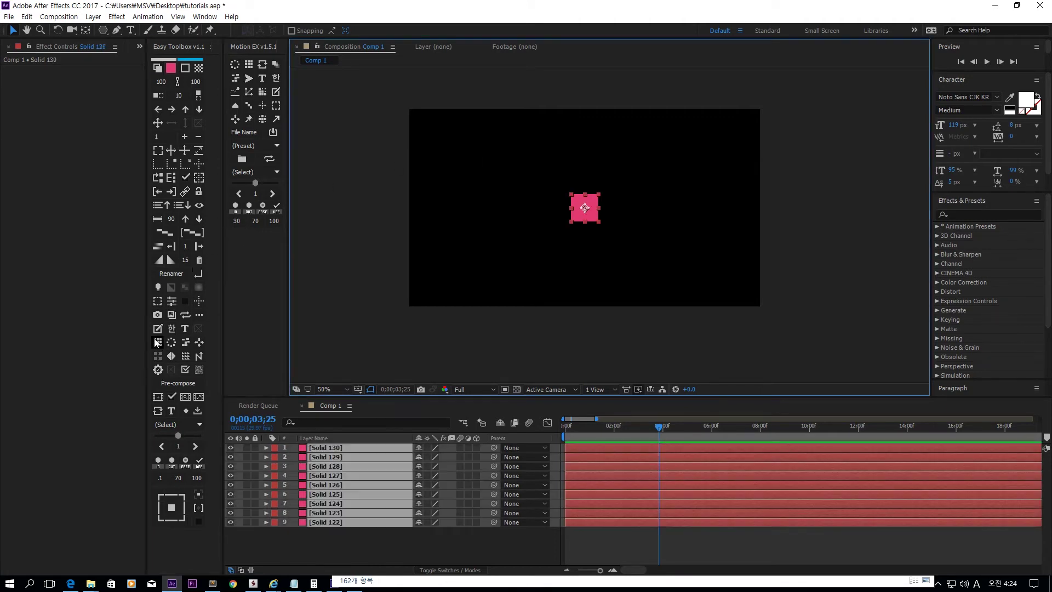
left_click_drag(512, 296, 543, 300)
left_click(604, 256)
left_click_drag(620, 249, 586, 216)
left_click(485, 217)
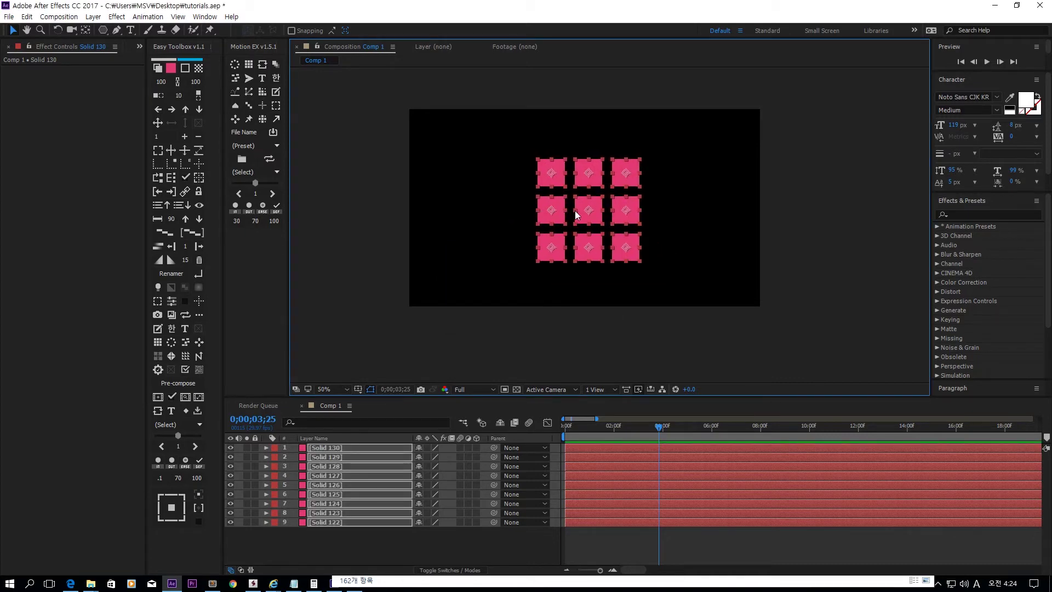
left_click(509, 191)
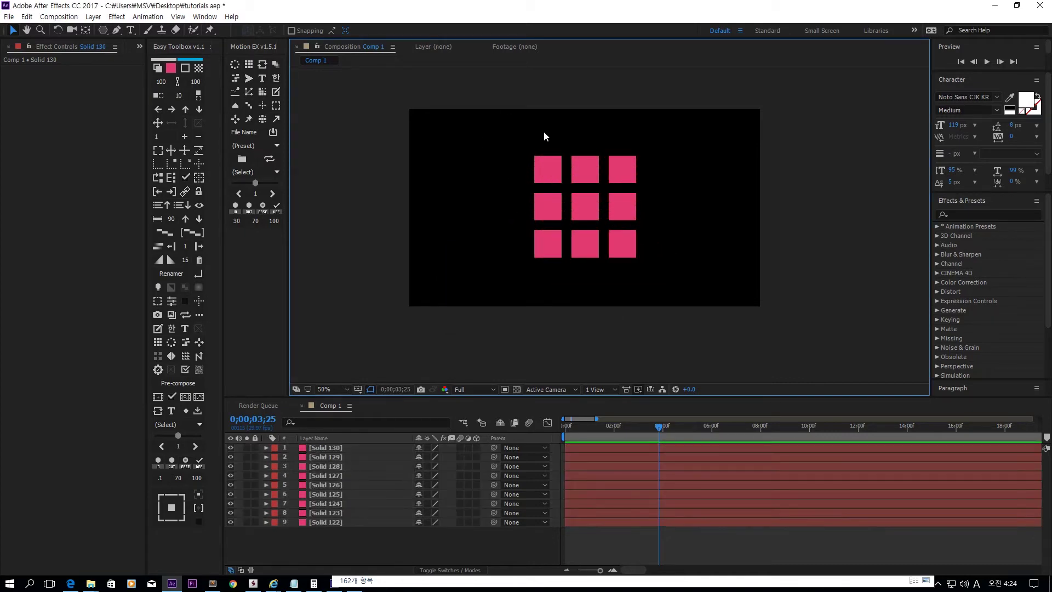
- Apply the Motion EX Cursor function to all nine pink solids and move the Cursor-1 controller left of the grid
left_click_drag(485, 131, 642, 269)
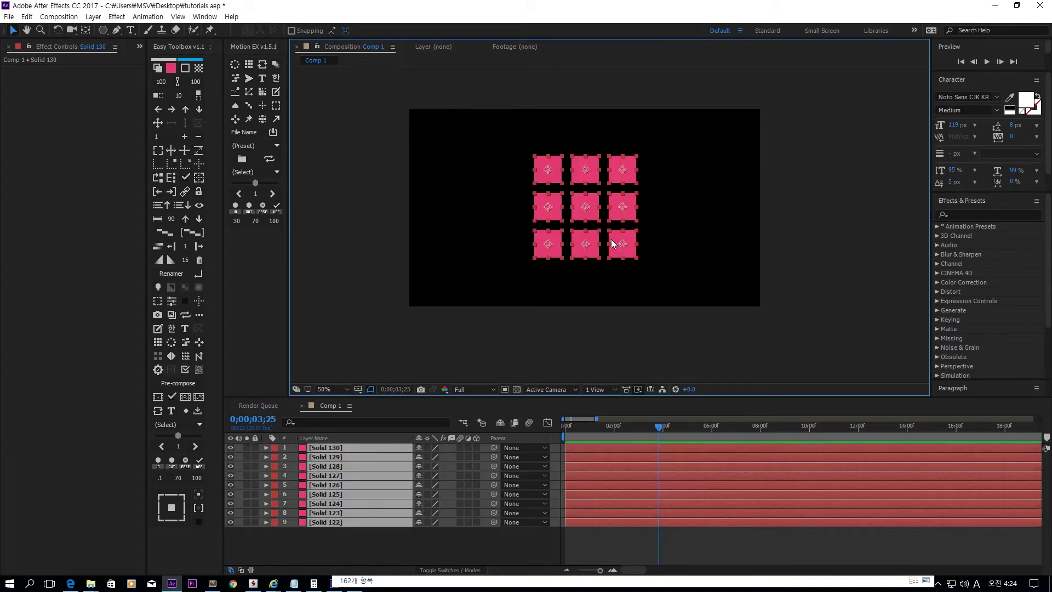
left_click(262, 93)
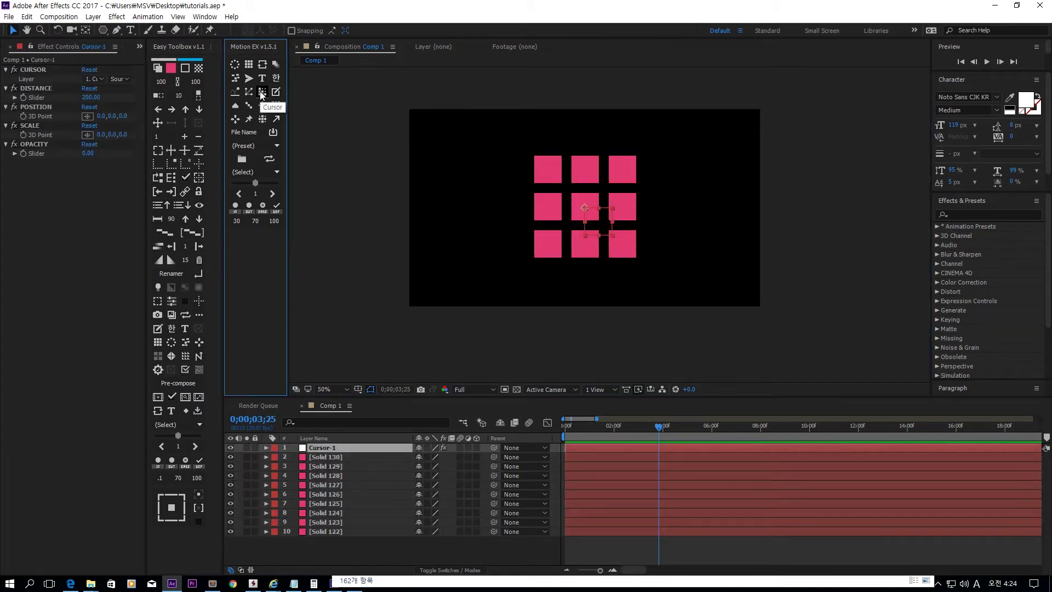
left_click_drag(596, 219, 475, 218)
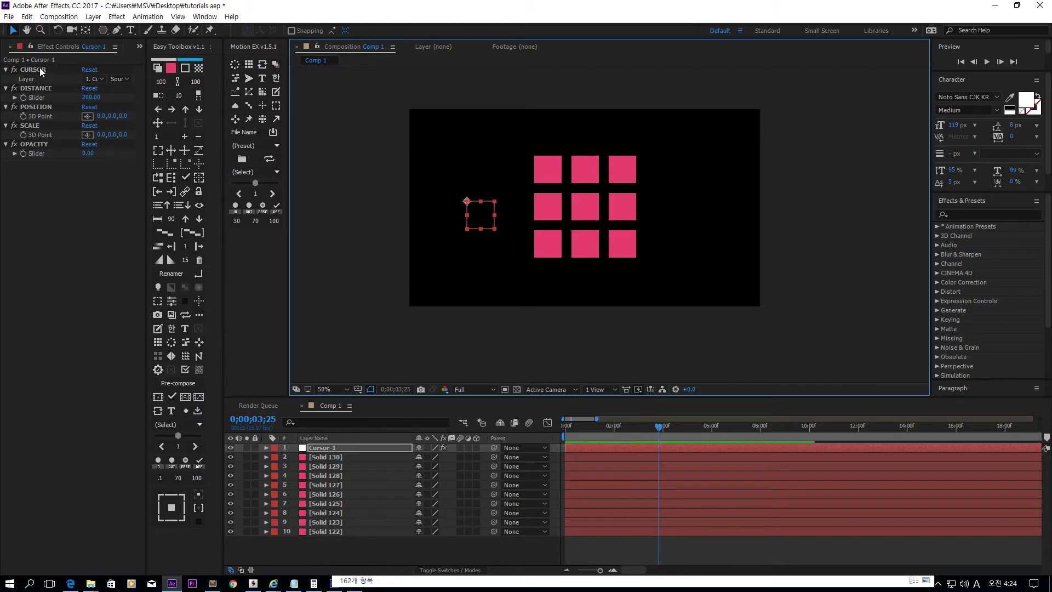
left_click(453, 159)
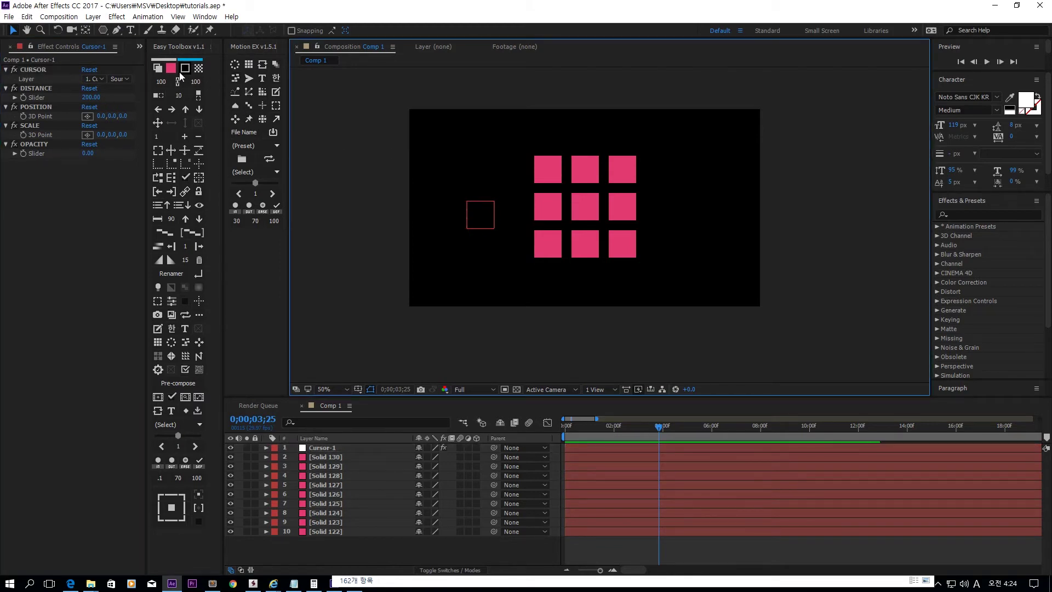
left_click(490, 216)
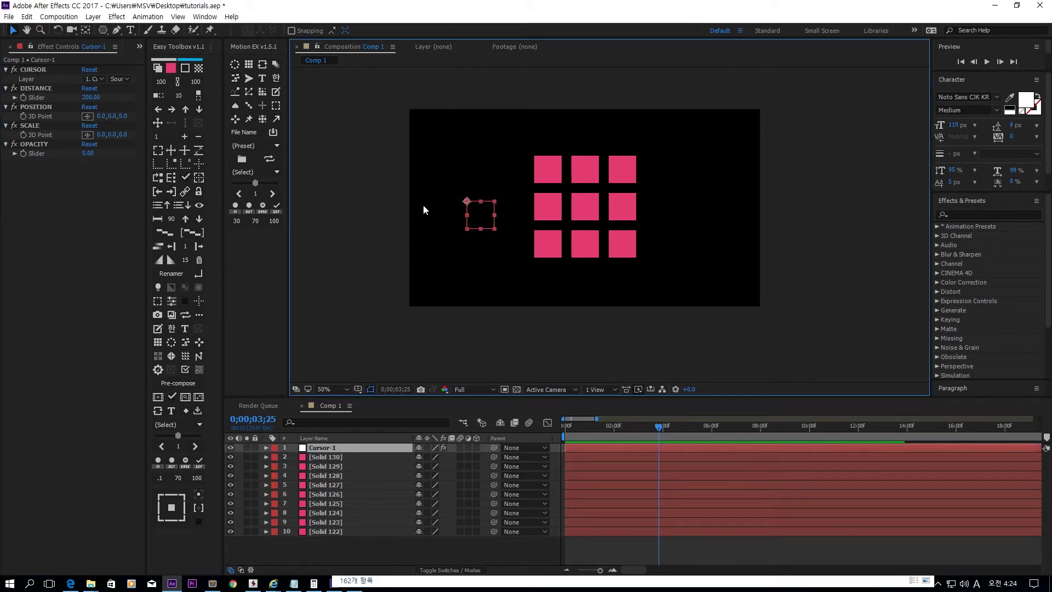
- Change the Easy Toolbox solid color to white and create a white solid just above the Cursor-1 controller
left_click(156, 69)
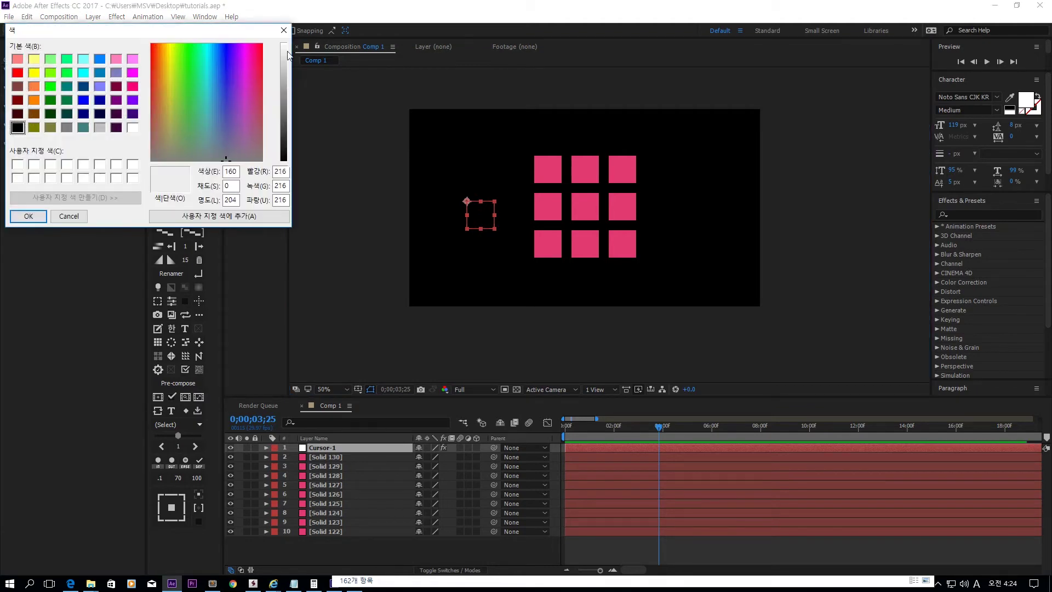
left_click(27, 216)
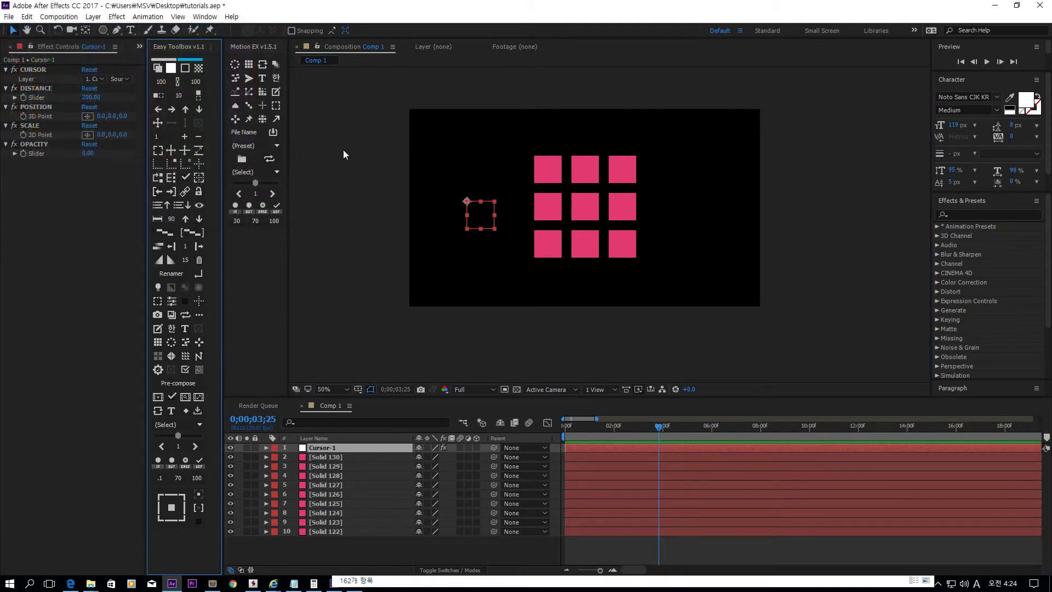
left_click(156, 71)
left_click_drag(583, 210, 477, 167)
- Set Cursor-1's cursor layer to Solid 131, then place the white solid right of the grid and shift the controller further left
left_click(490, 211)
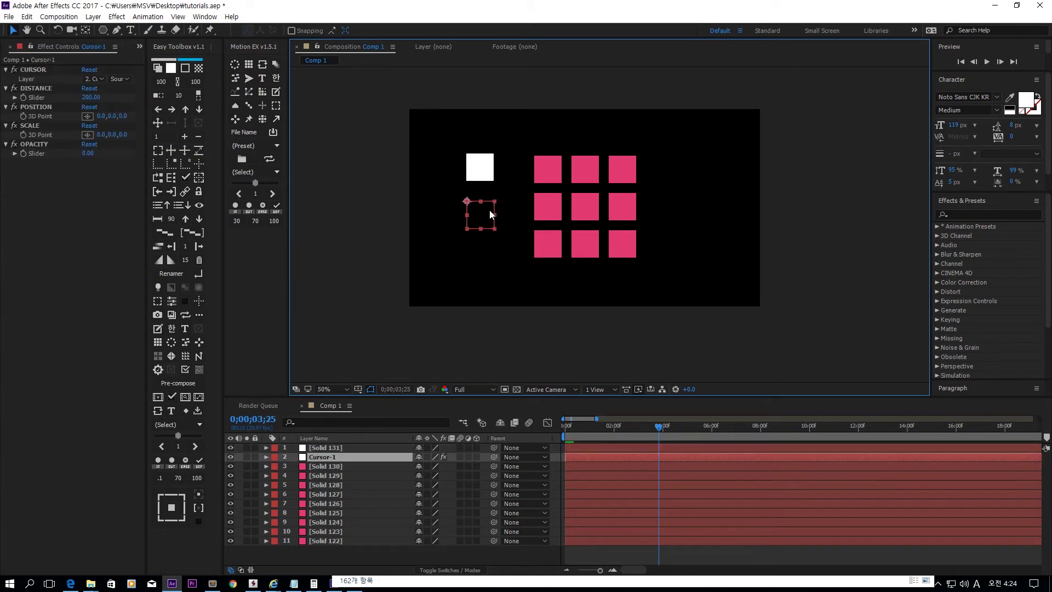
left_click(93, 79)
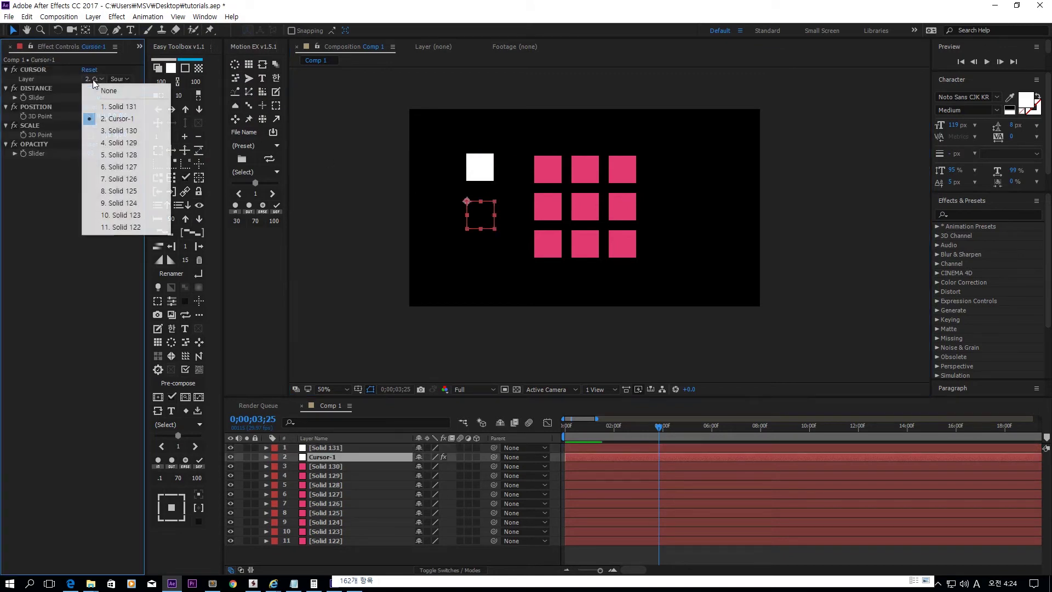
left_click(119, 108)
left_click_drag(478, 167, 677, 210)
left_click_drag(488, 222, 446, 222)
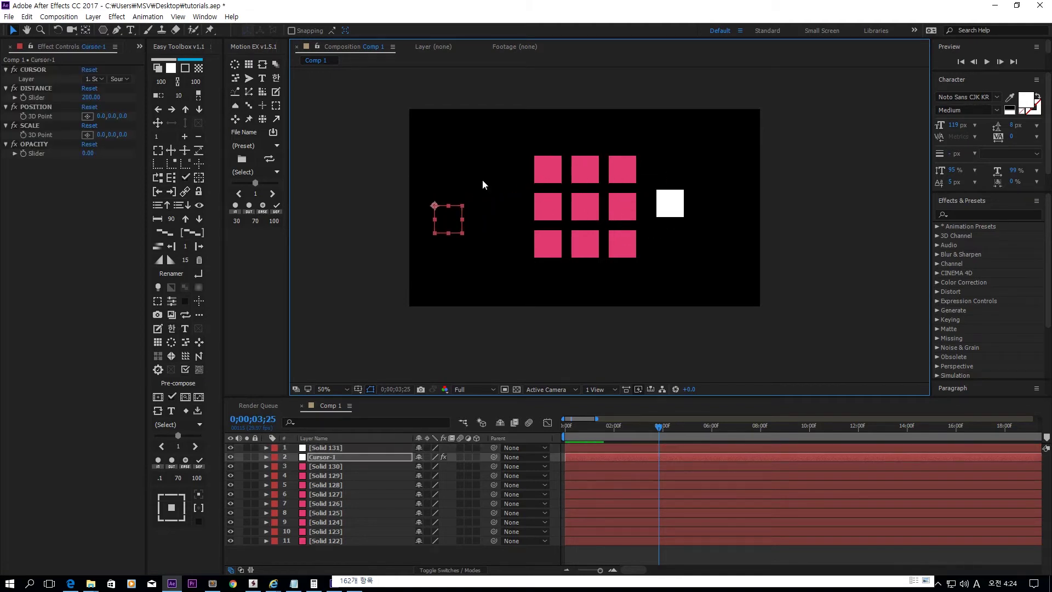
- Set Cursor-1's X and Y scale values to 100 and move the white solid over the pink grid
left_click(50, 108)
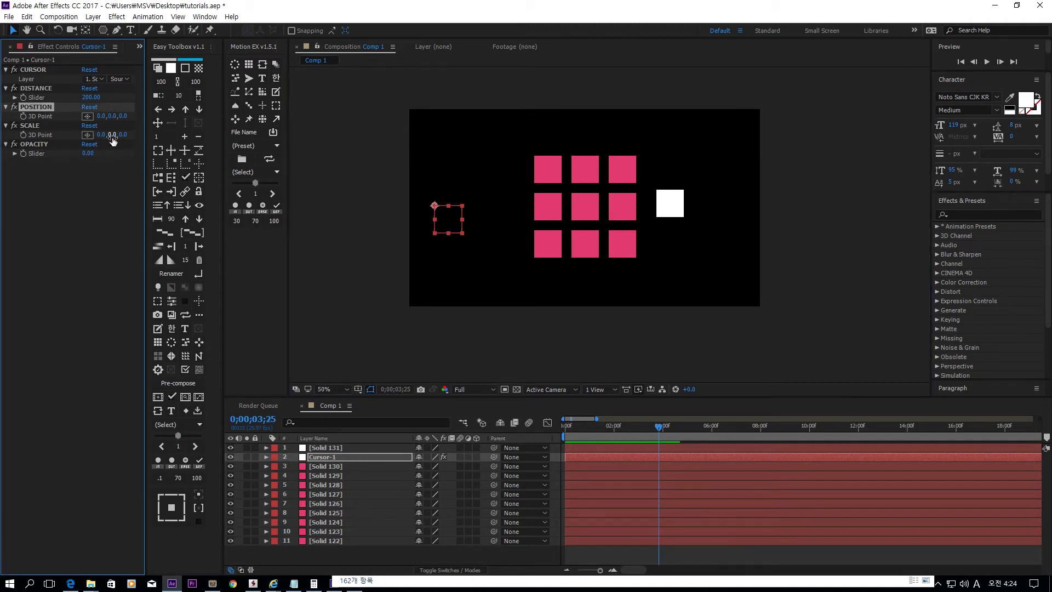
type("00")
key("Return")
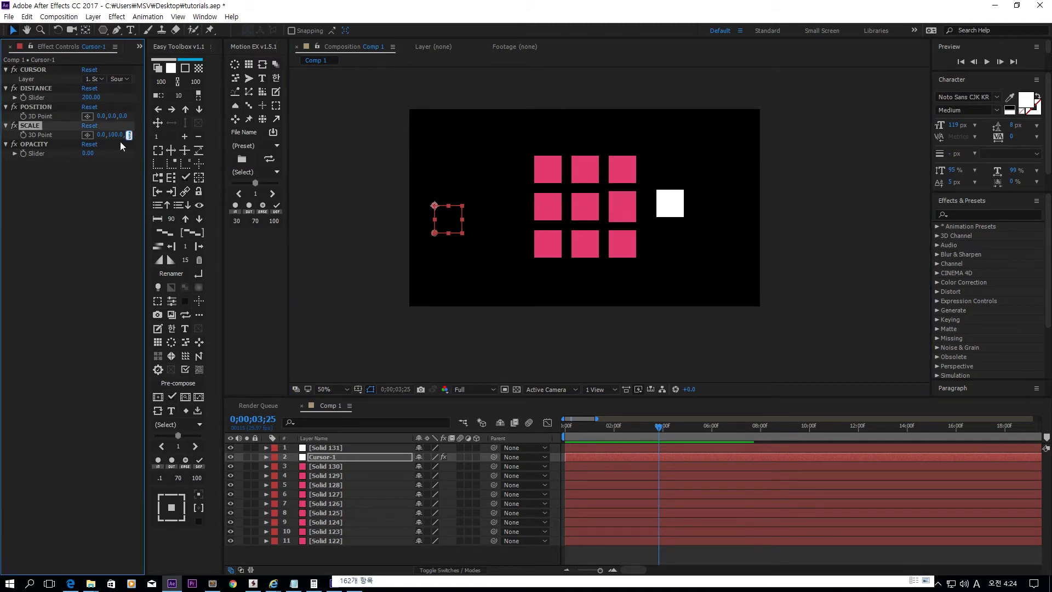
left_click(104, 135)
type("100")
key("Return")
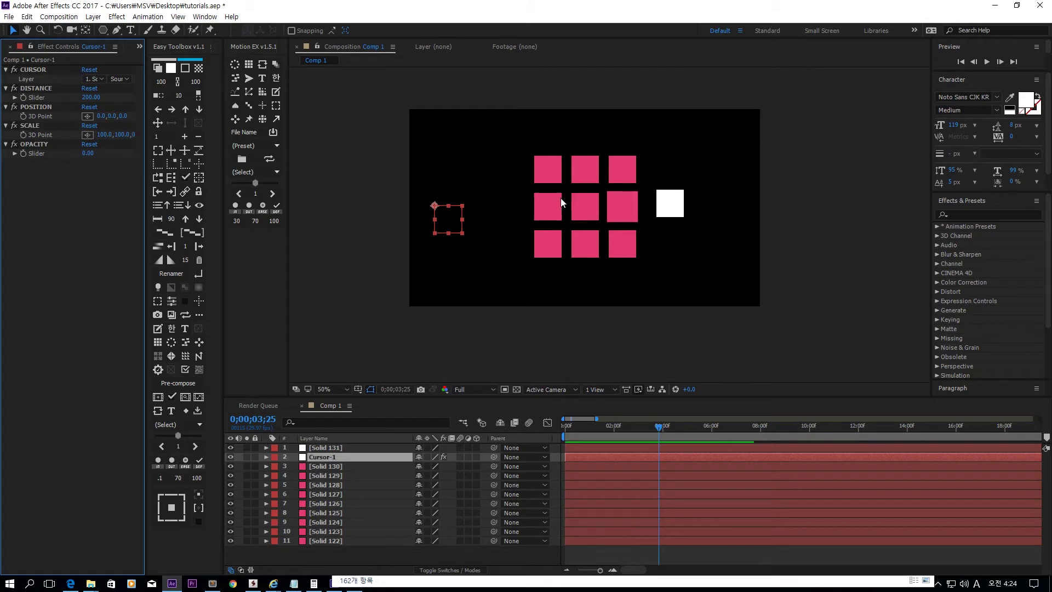
left_click(659, 147)
left_click_drag(675, 200, 598, 218)
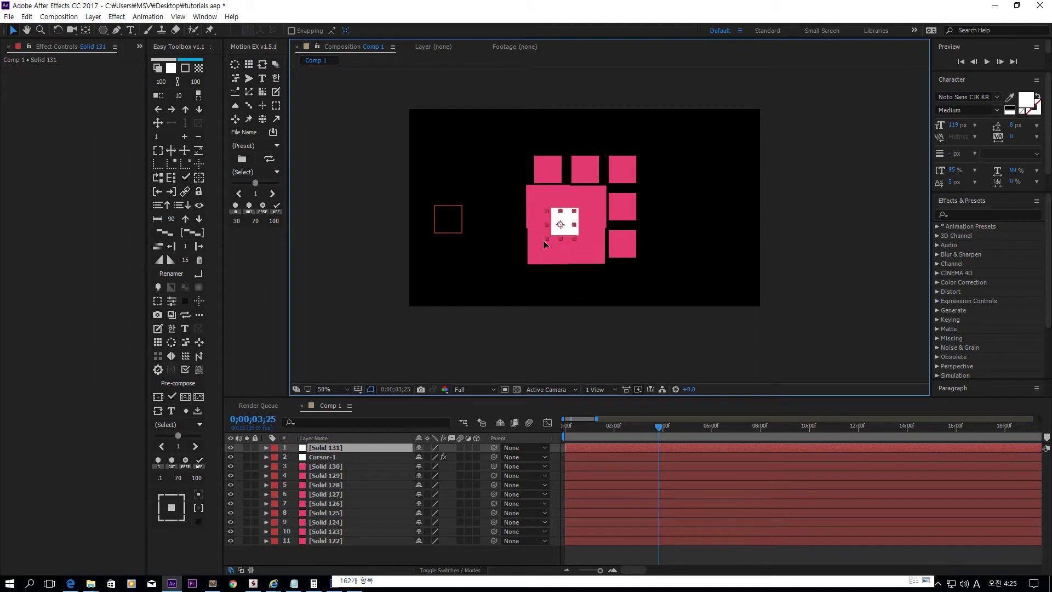
- Set Cursor-1's Y position value to -190
left_click(436, 225)
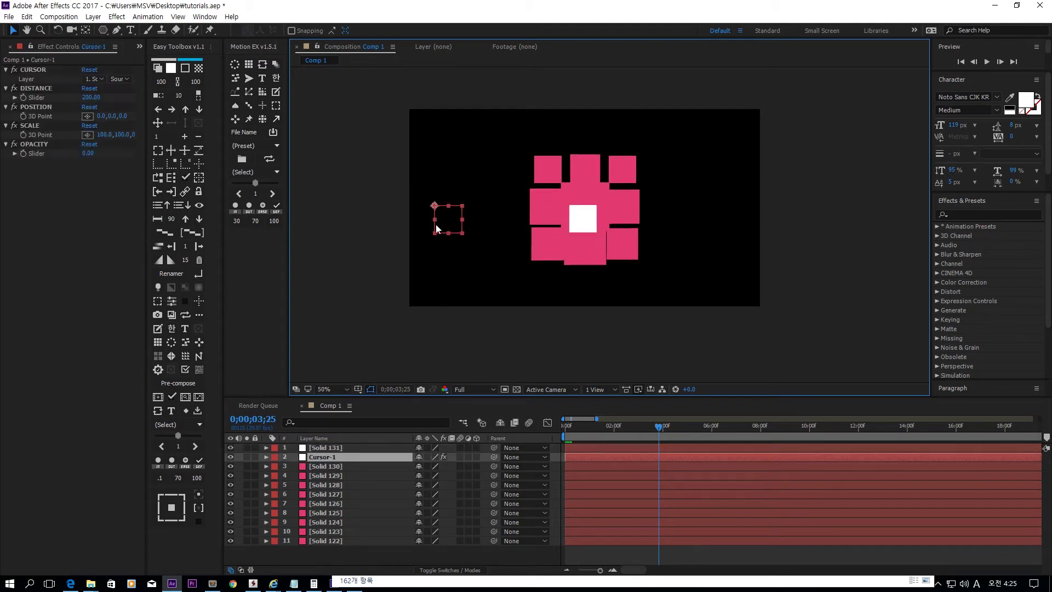
left_click(45, 128)
left_click(41, 140)
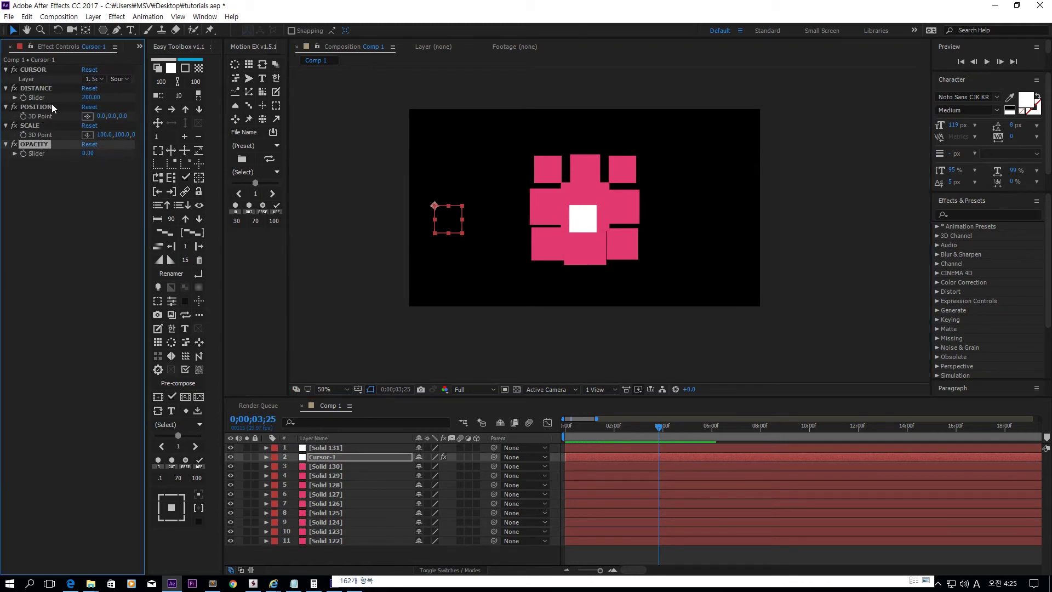
left_click_drag(113, 117, 323, 206)
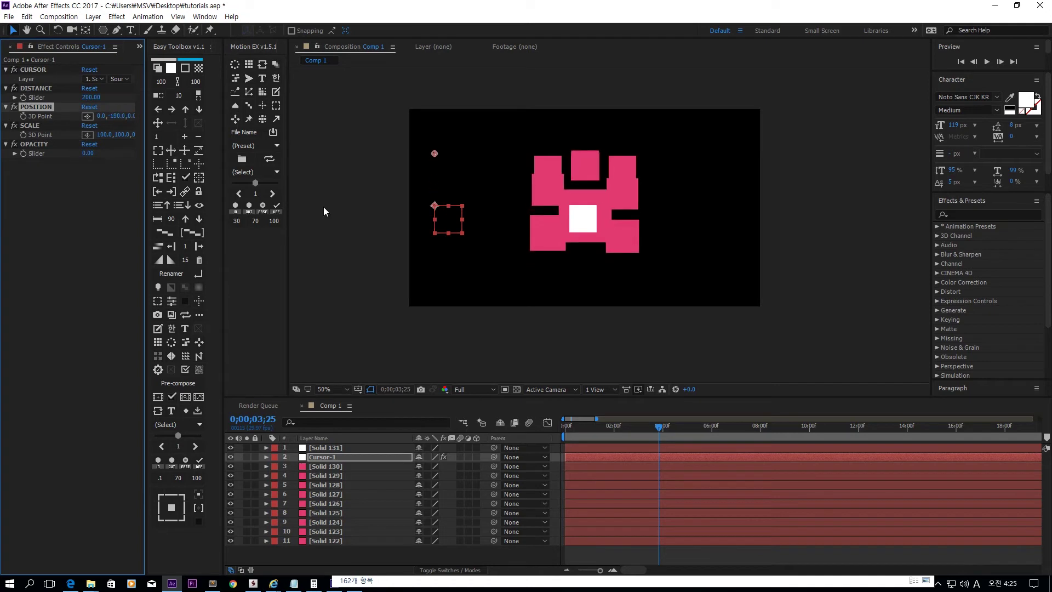
- Move the white solid away from the grid to its left side and select the Cursor-1 controller
left_click_drag(596, 219, 466, 173)
left_click(328, 244)
left_click(445, 218)
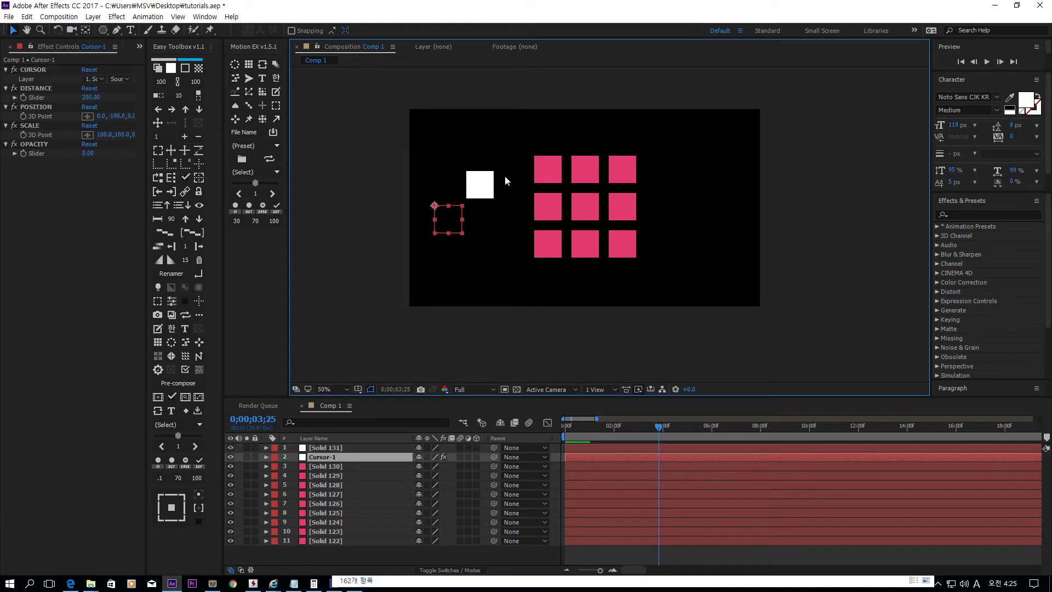
- Move the white solid slightly right so it sits next to the grid's left column
left_click(35, 91)
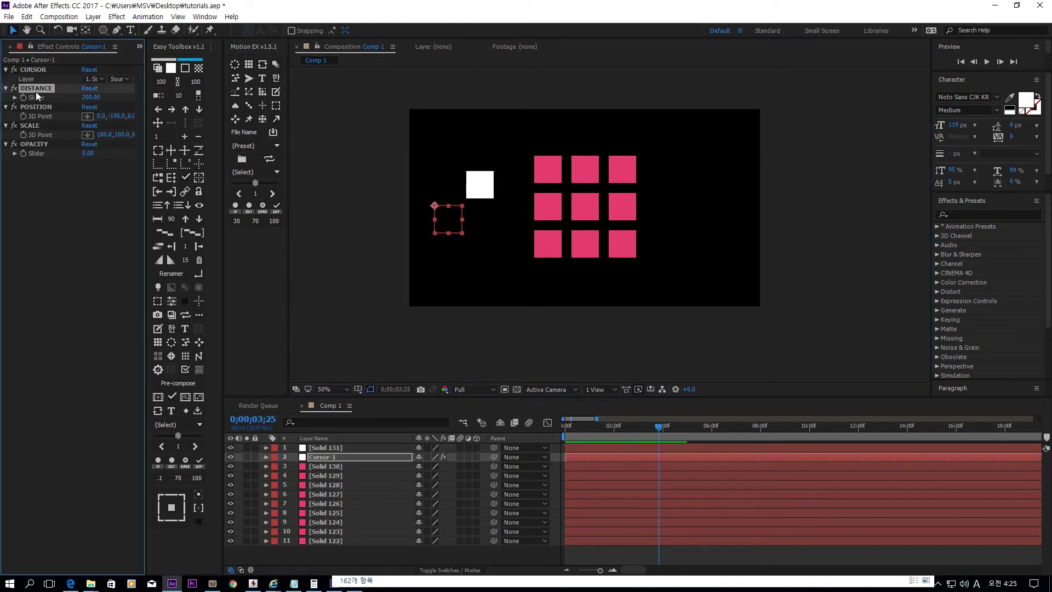
left_click(550, 165)
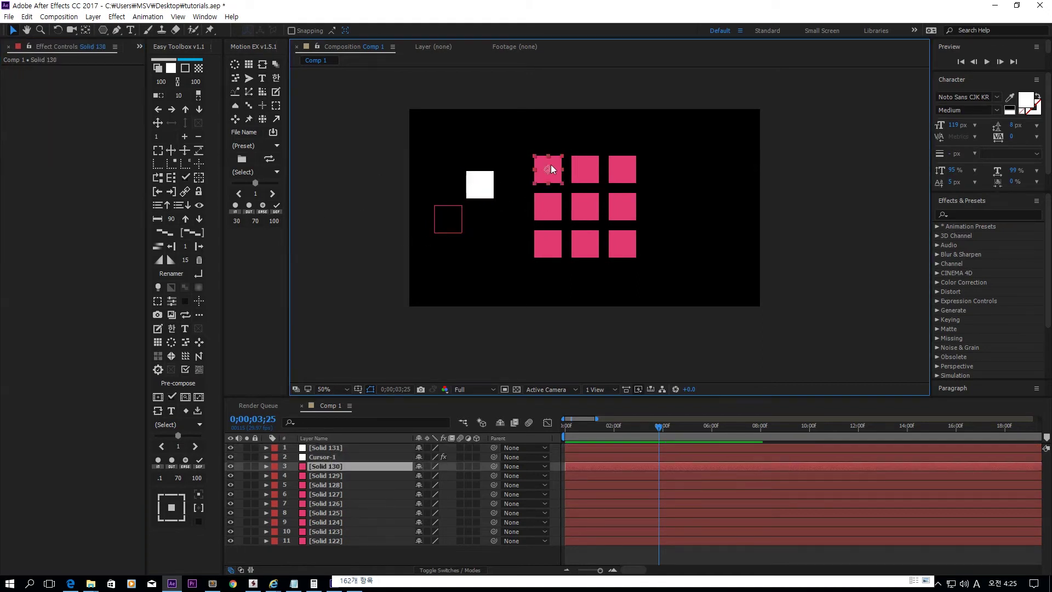
left_click(484, 190, "shift")
left_click(518, 181)
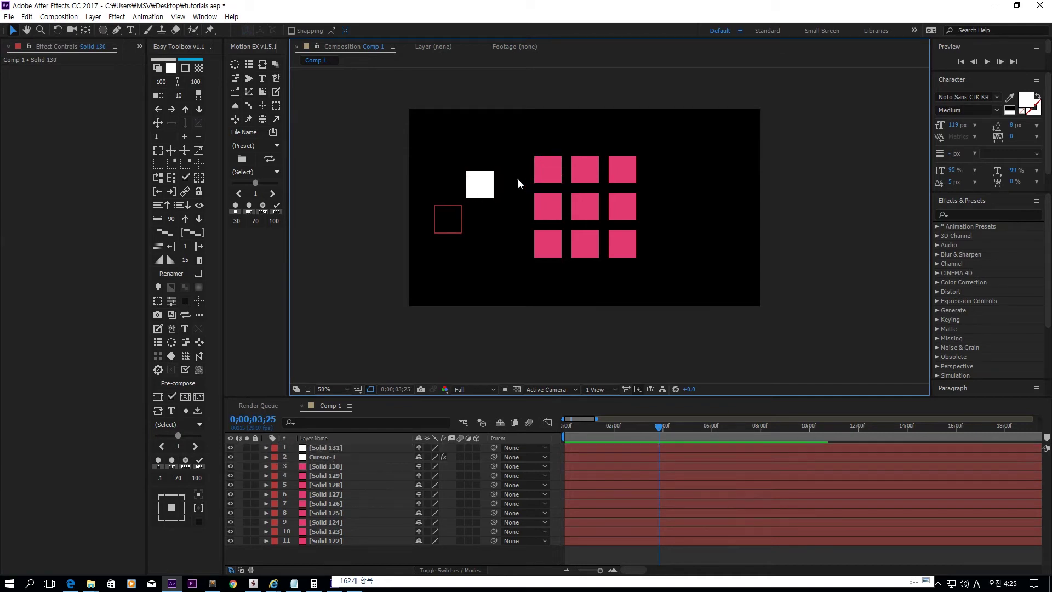
left_click(486, 192)
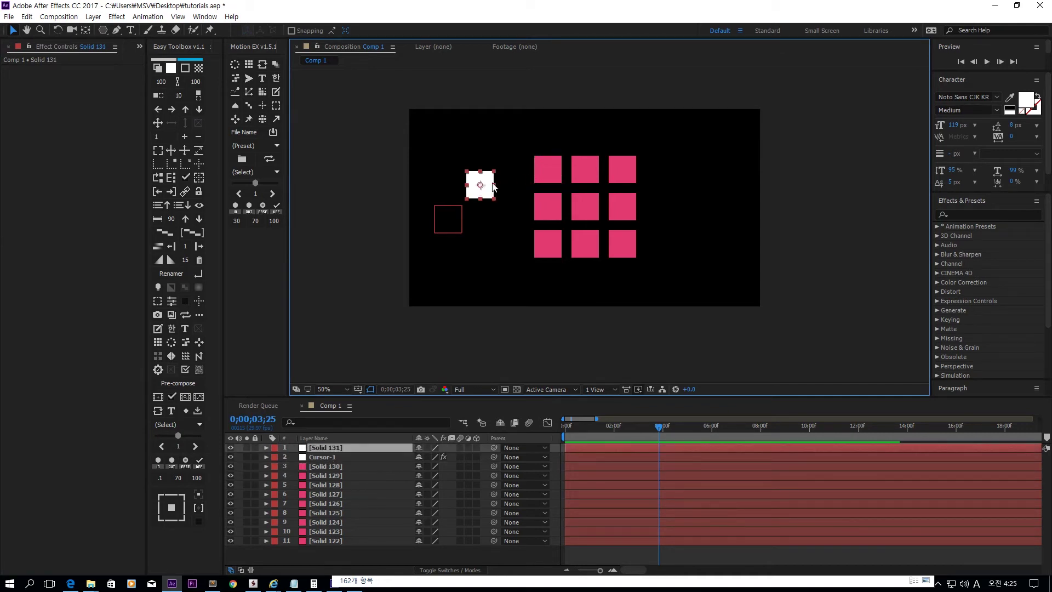
left_click_drag(486, 190, 509, 190)
- Set Cursor-1's distance value to 100
left_click(463, 214)
left_click(91, 97)
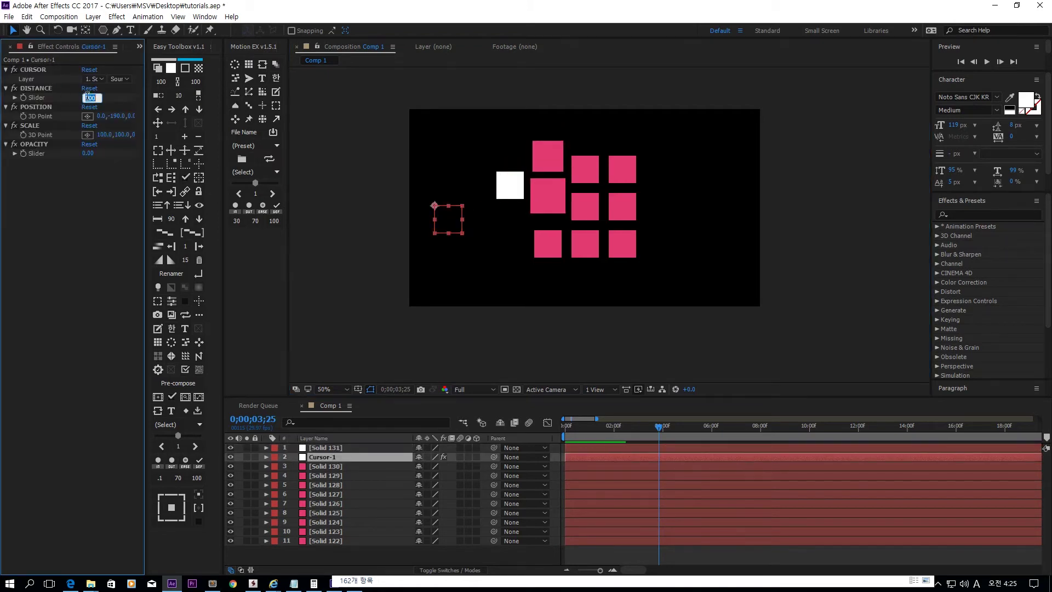
type("411")
key("BackSpace")
key("BackSpace")
key("BackSpace")
type("100")
key("Return")
left_click(500, 223)
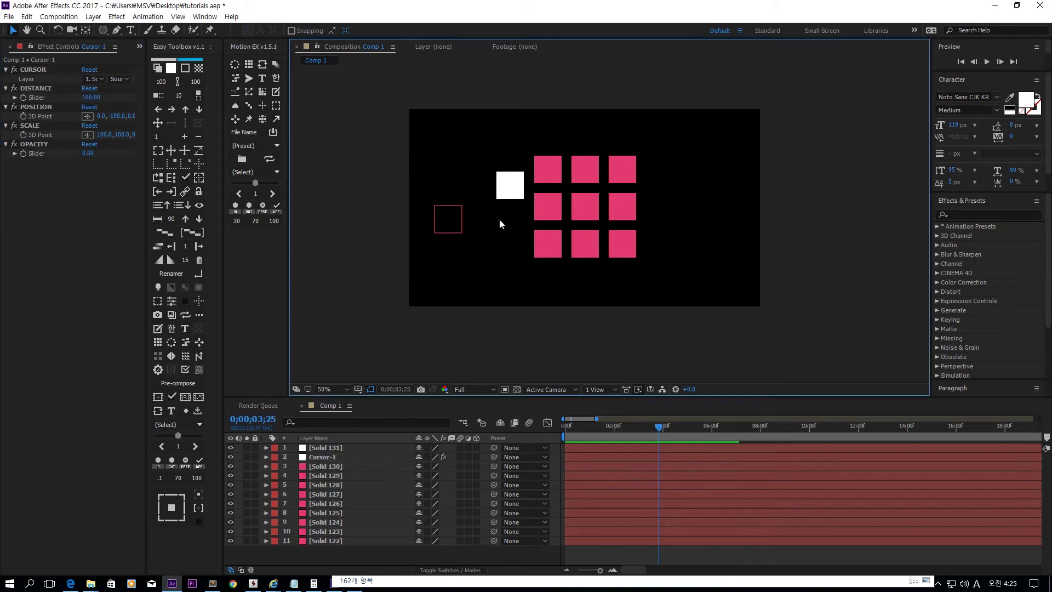
- Move the white solid up and away from the grid and shift the Cursor-1 controller slightly right and down
left_click_drag(509, 195, 429, 171)
left_click(511, 198)
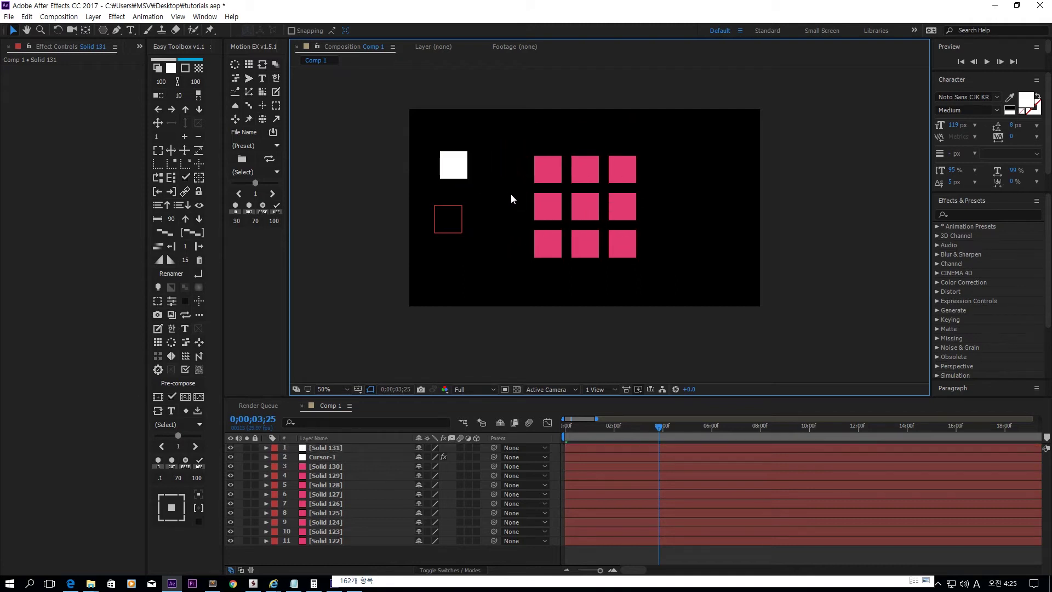
left_click(457, 218)
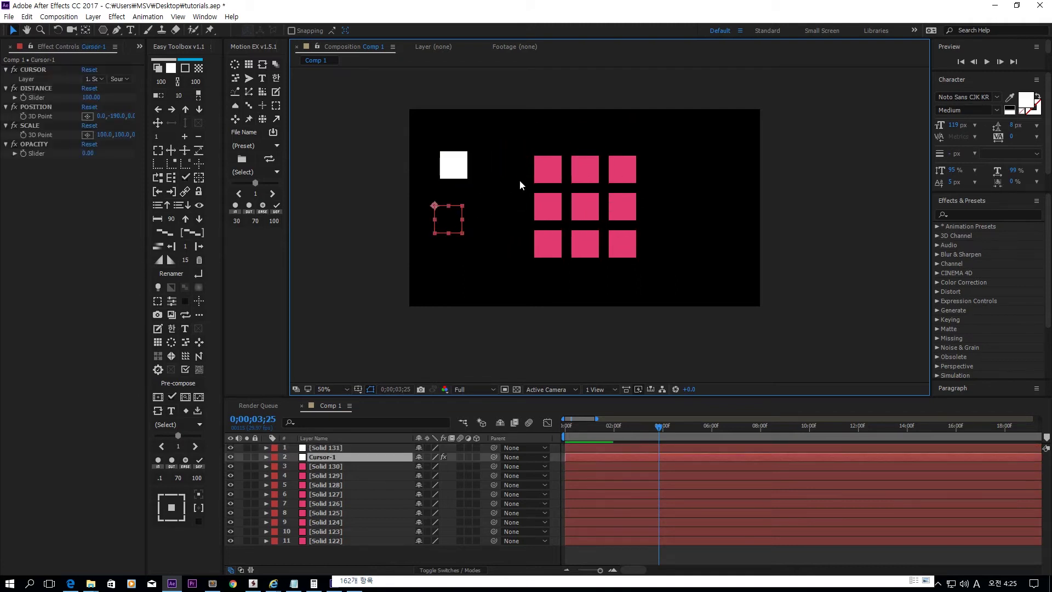
left_click(485, 167)
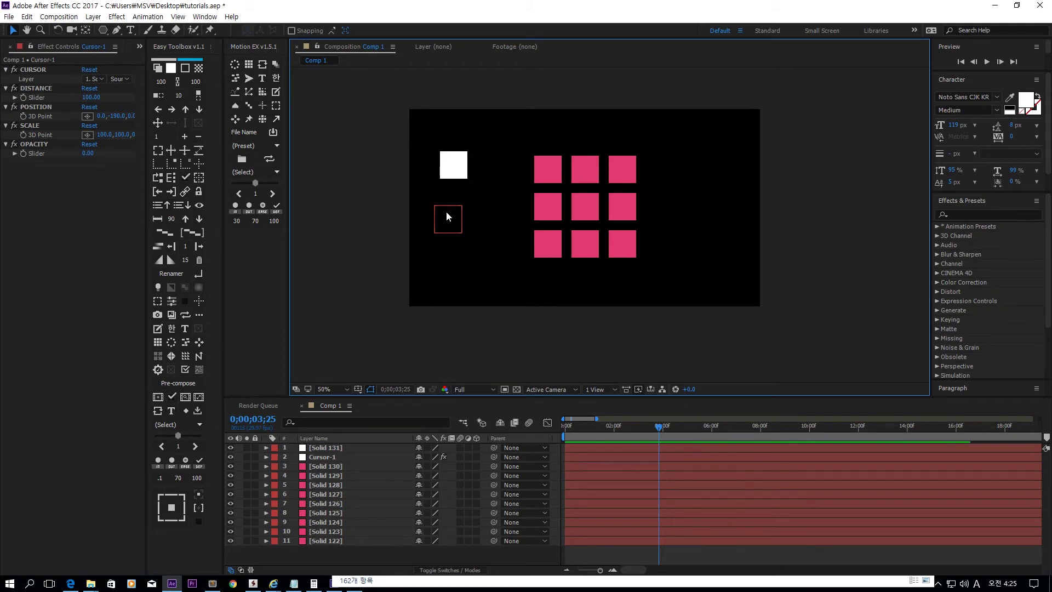
left_click_drag(448, 218, 455, 221)
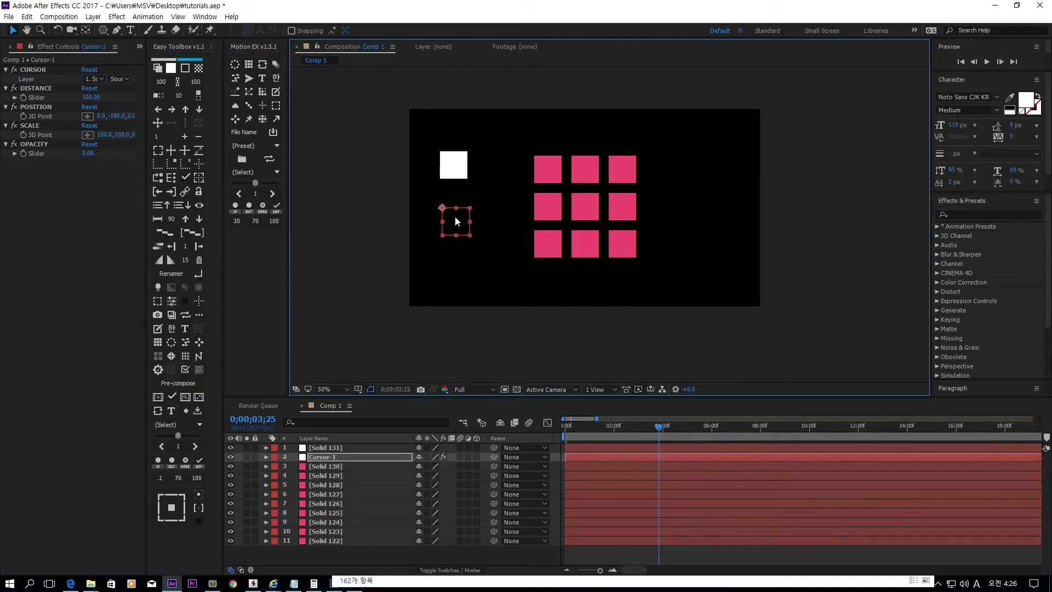
left_click(493, 142)
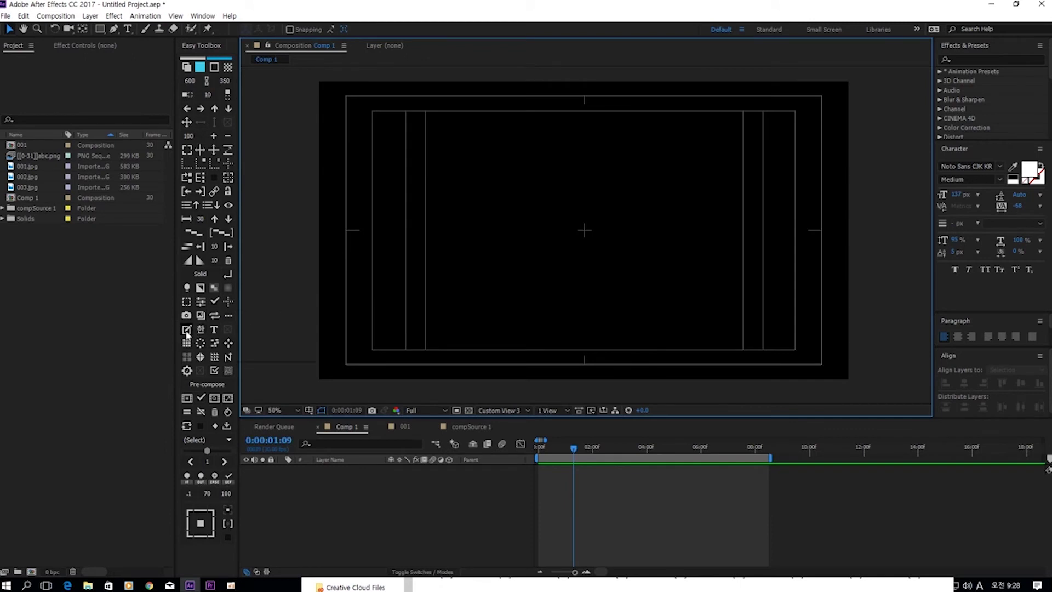
- Open the Subtitle Editor and enter four subtitle lines: 가나다라마바사, 안녕하세요, 감사합니다 and 모셔니스트
left_click(186, 330)
left_click_drag(502, 191, 293, 245)
left_click(351, 323)
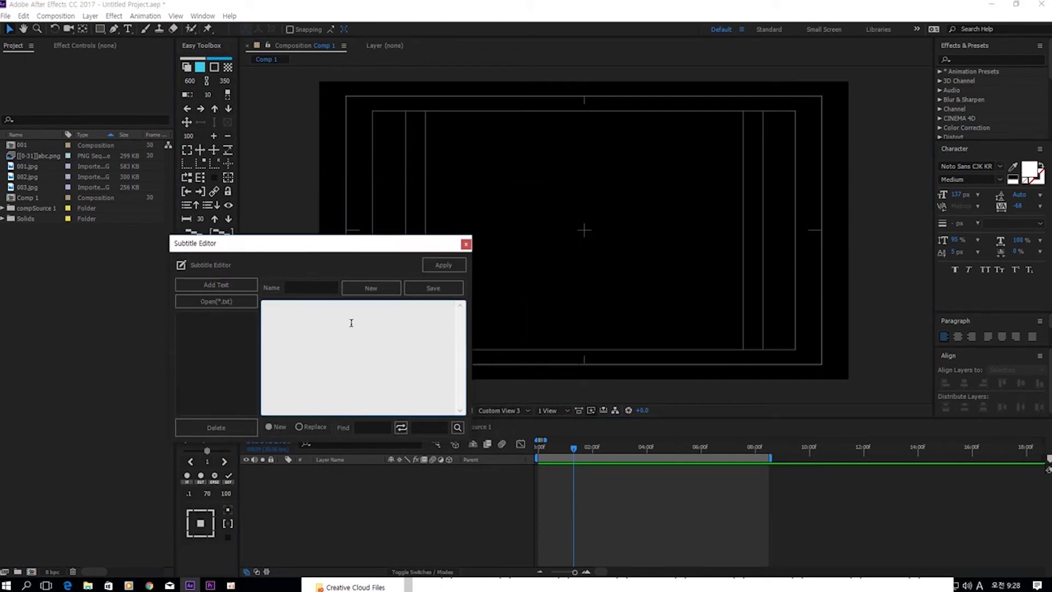
type("가나다라마바사")
key("Return")
type("1")
type("안녕하세요")
key("Return")
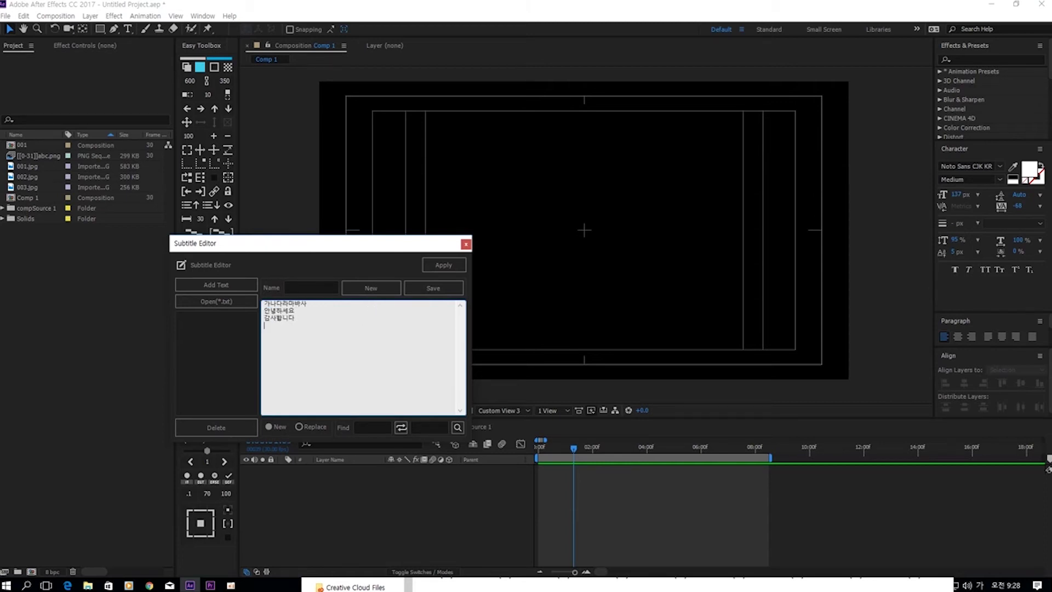
type("세니스트")
left_click_drag(367, 243, 369, 186)
left_click(601, 237)
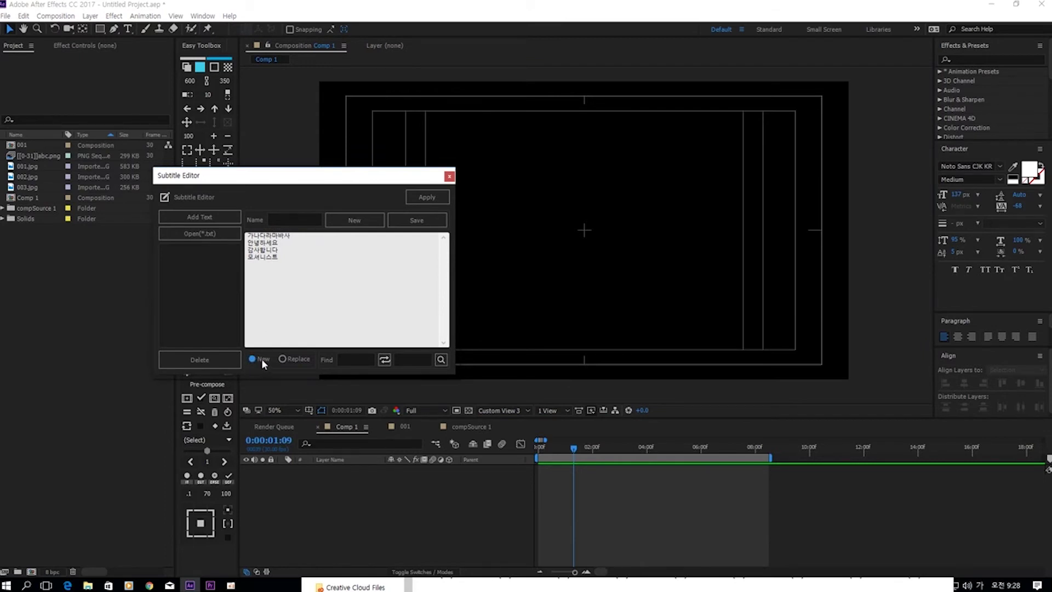
- Apply the subtitles as a new text layer and add four layer markers, starting at 0:00:00:16, to time each line
left_click(433, 198)
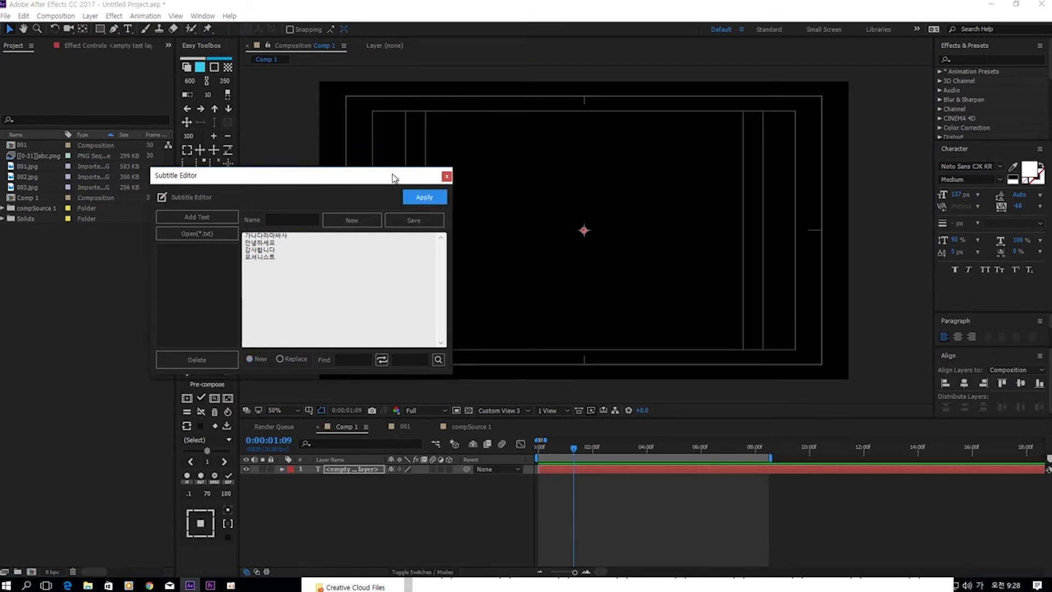
left_click(553, 447)
key("KP_Multiply")
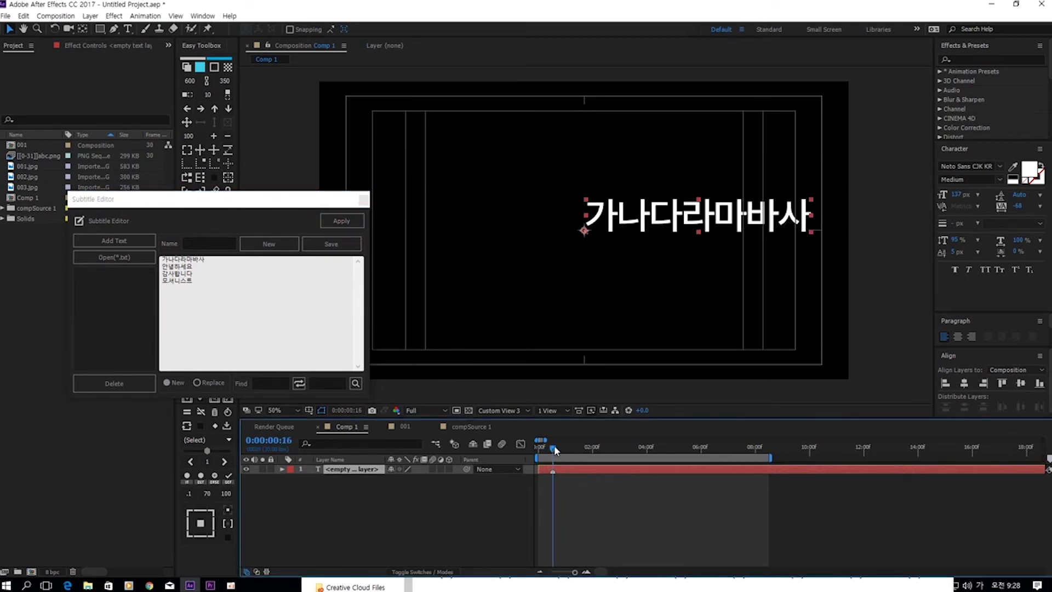
left_click_drag(553, 447, 670, 448)
key("KP_Multiply")
key("KP_Multiply")
left_click(196, 272)
key("KP_Multiply")
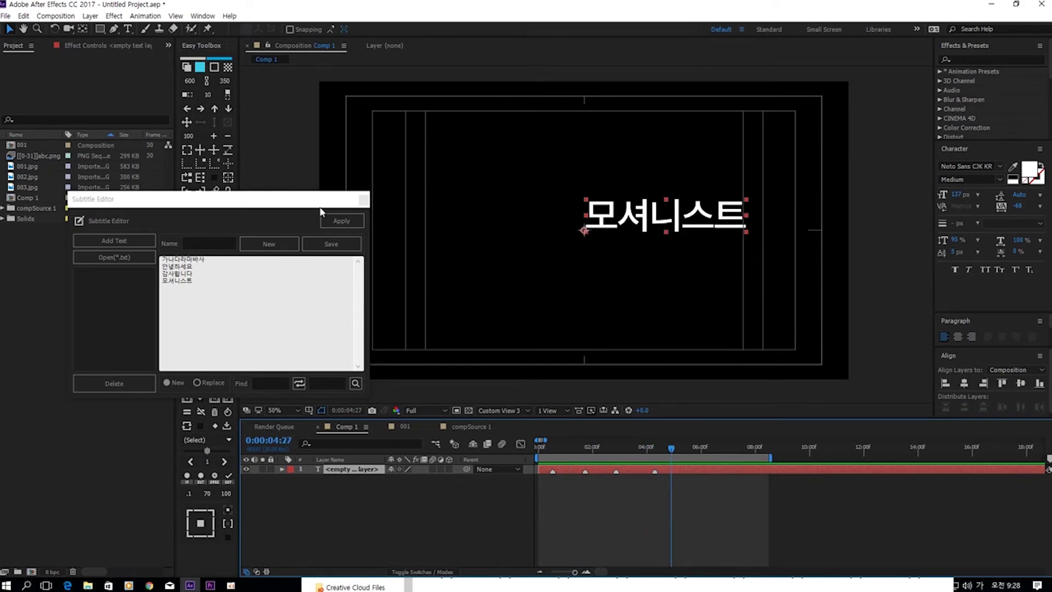
- Add an outlined box shape layer fitted around the subtitle text and show the composition's transparency grid
left_click_drag(315, 203, 900, 294)
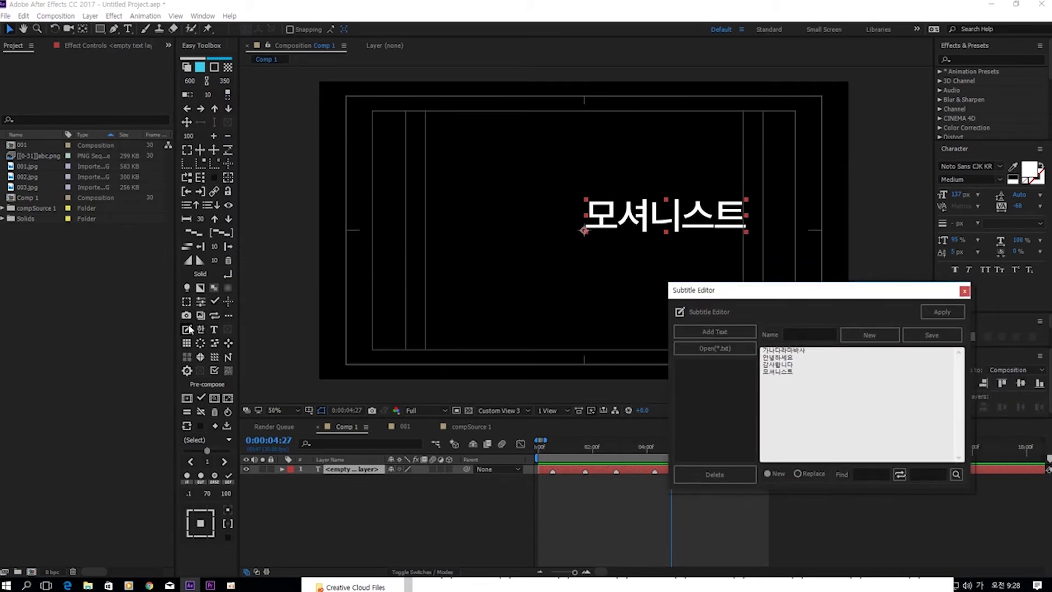
left_click(187, 303)
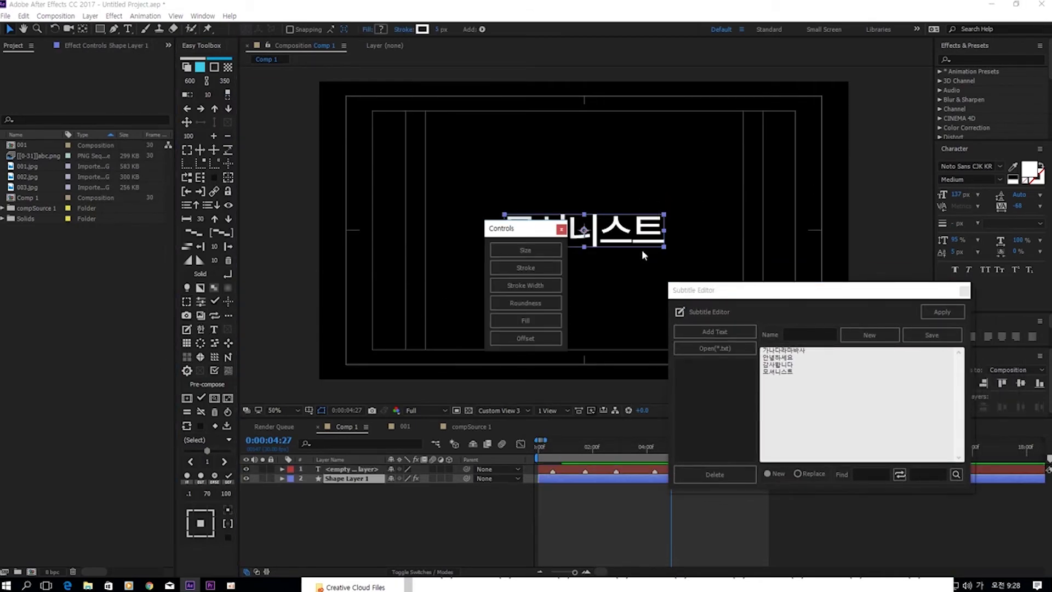
left_click(467, 409)
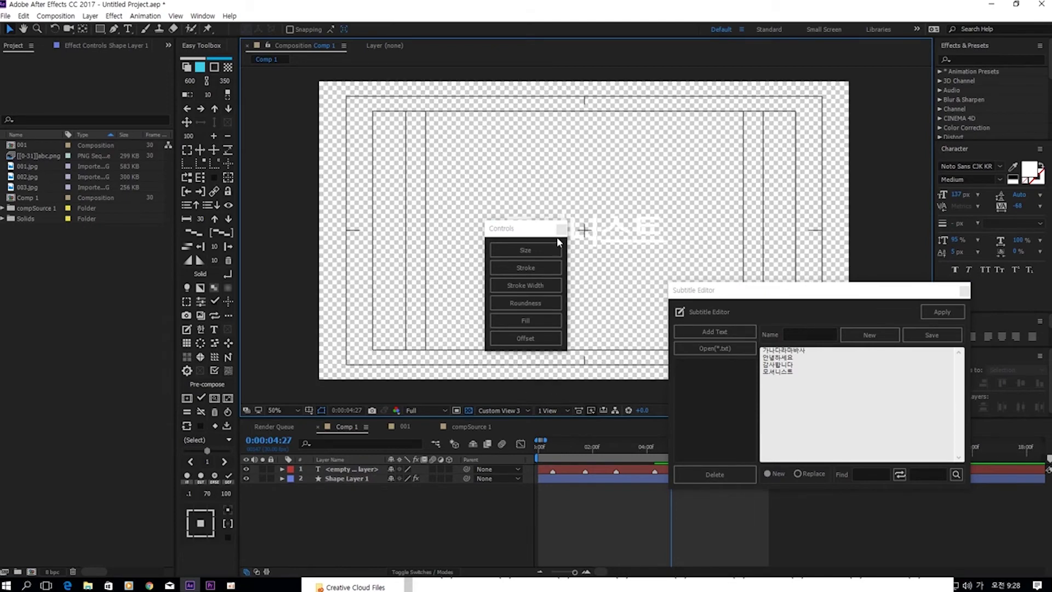
left_click(560, 228)
left_click(382, 476)
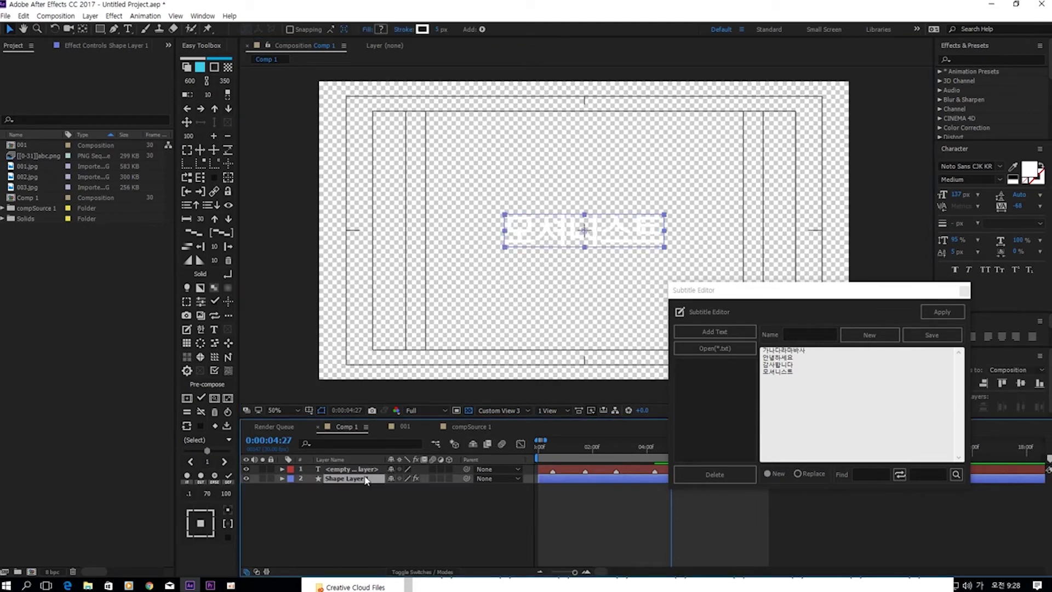
left_click(589, 300)
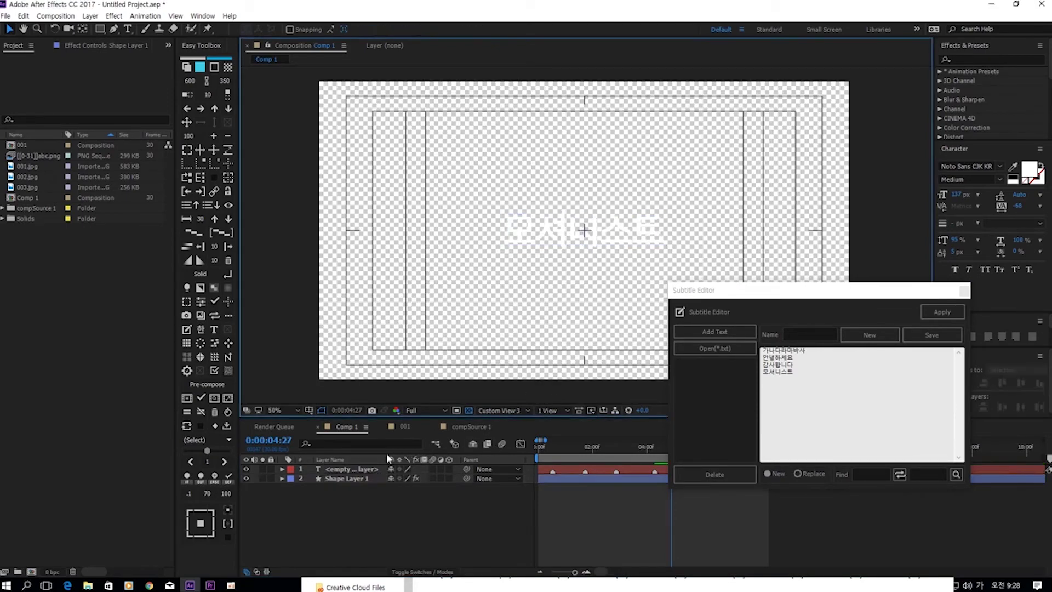
- Move the subtitle text down to the bottom of the title-safe area and delete the outlined box layer
left_click(620, 237)
mouse_move(611, 244)
left_mouse_down()
mouse_move(600, 333)
mouse_move(609, 354)
left_mouse_up()
left_click(360, 476)
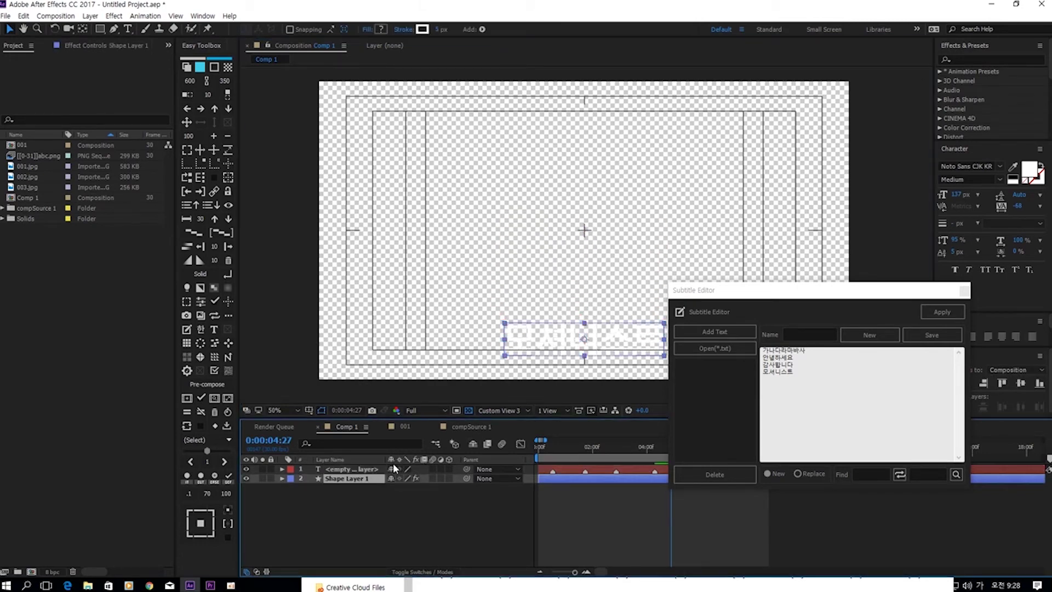
key("Delete")
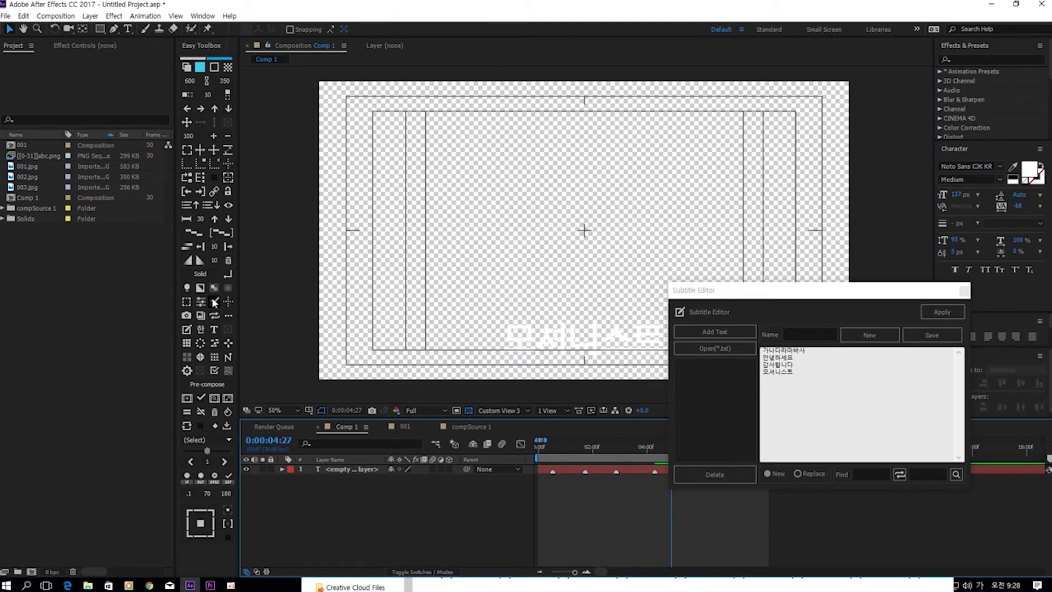
- Turn off the toolbox's check option and create a black filled box shape layer fitted behind the subtitle text
left_click(214, 303)
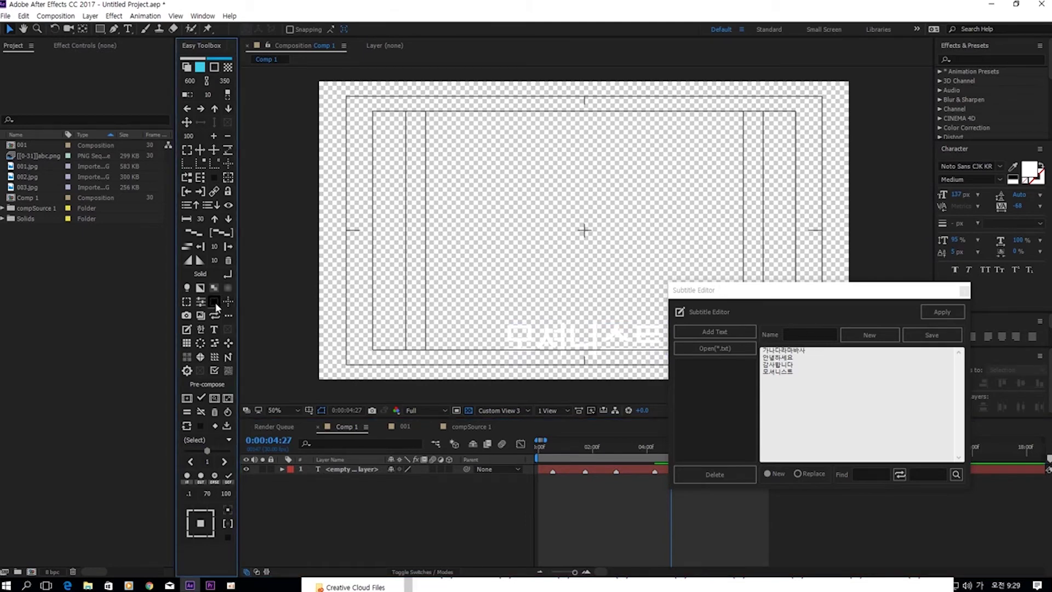
left_click(558, 354)
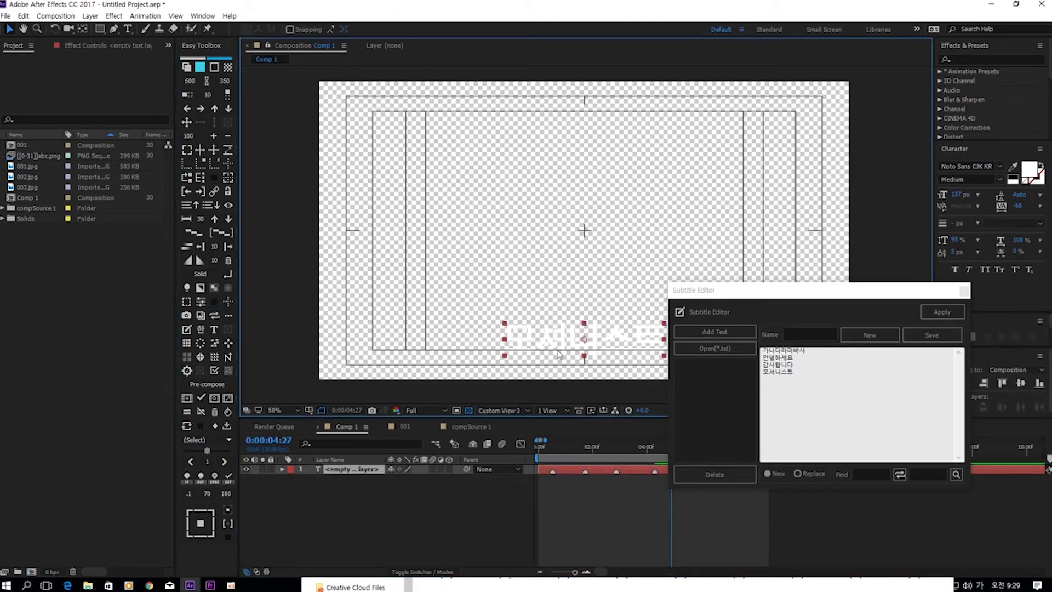
left_click(187, 317)
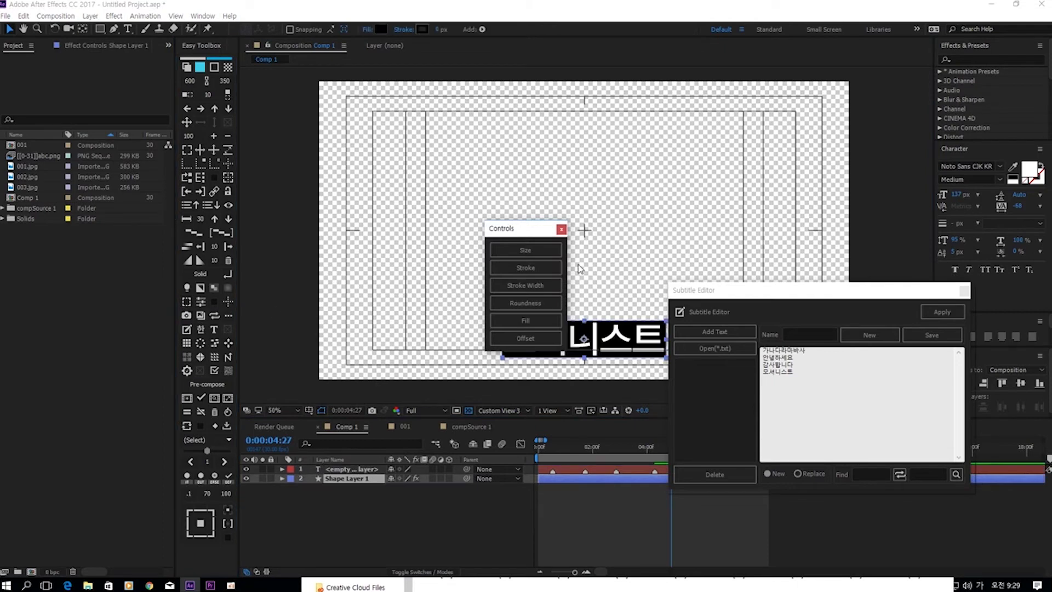
left_click(561, 228)
left_click(572, 343)
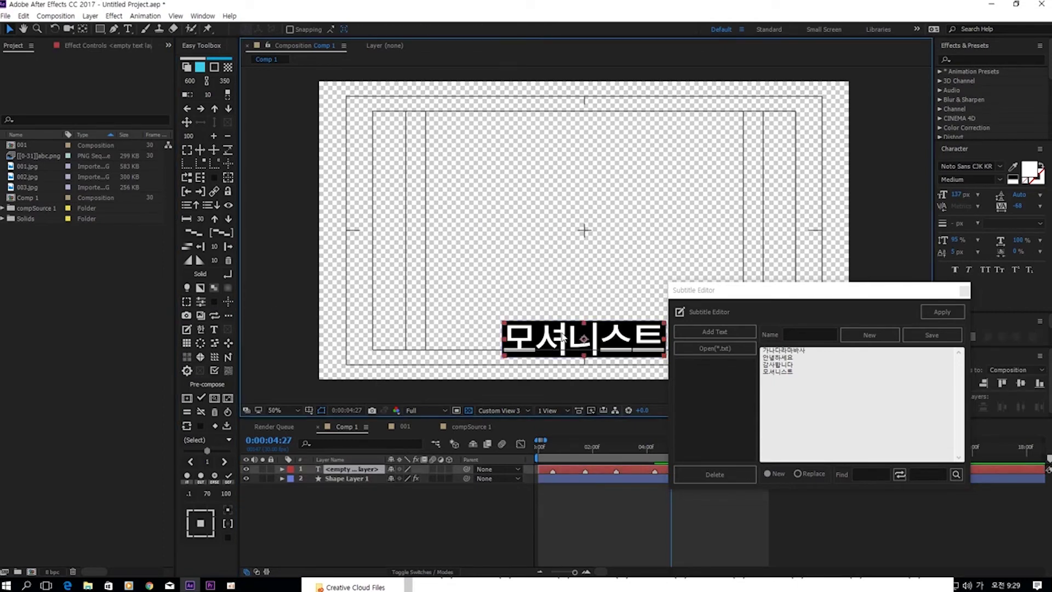
- Preview the boxed subtitles across the layer markers and set the subtitle font size to 59 px
left_click_drag(823, 291, 830, 81)
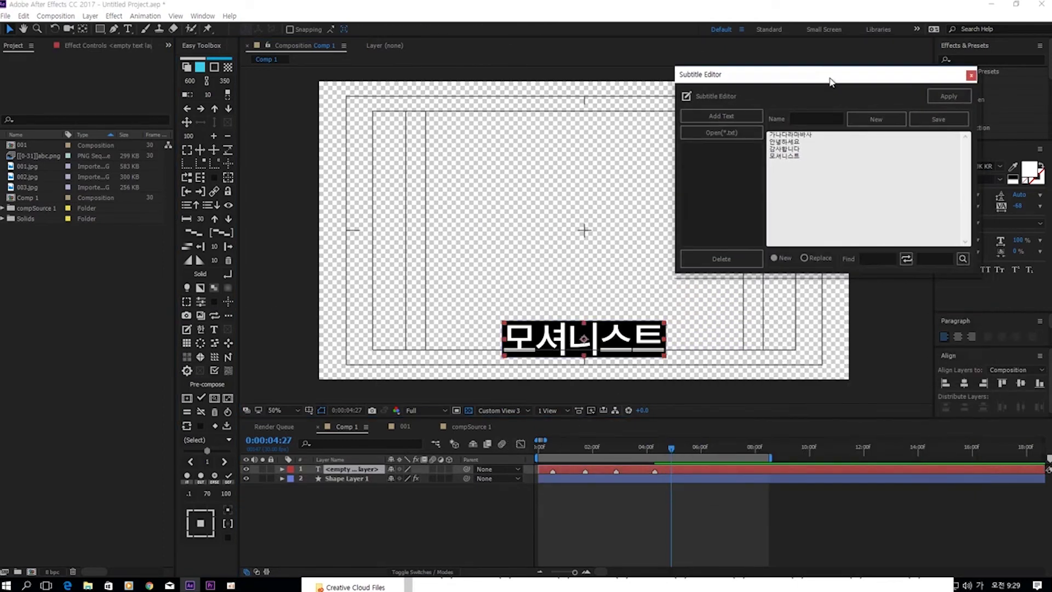
left_click_drag(568, 450, 657, 456)
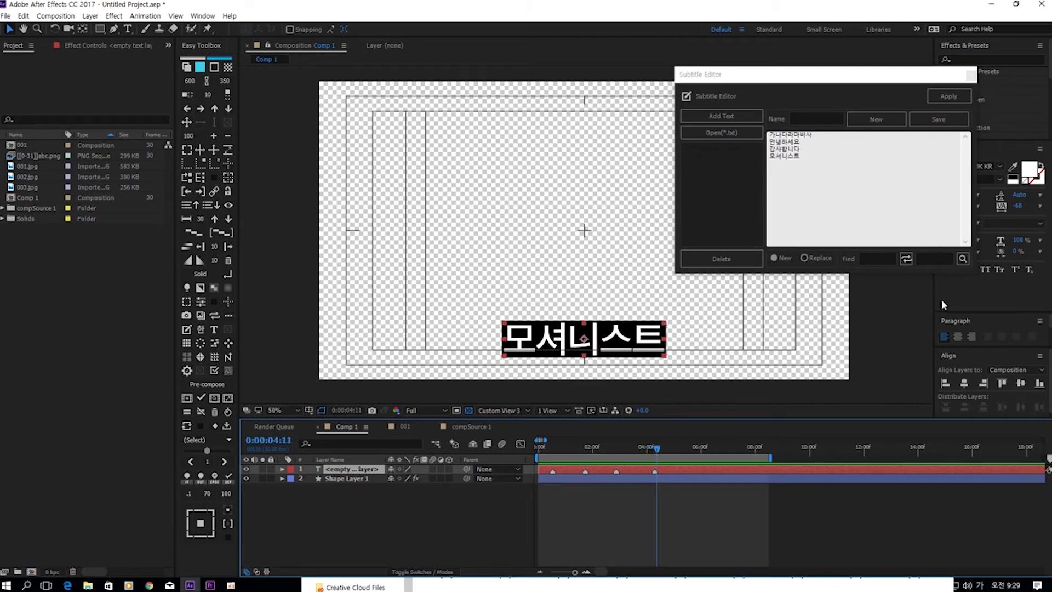
left_click_drag(876, 77, 811, 58)
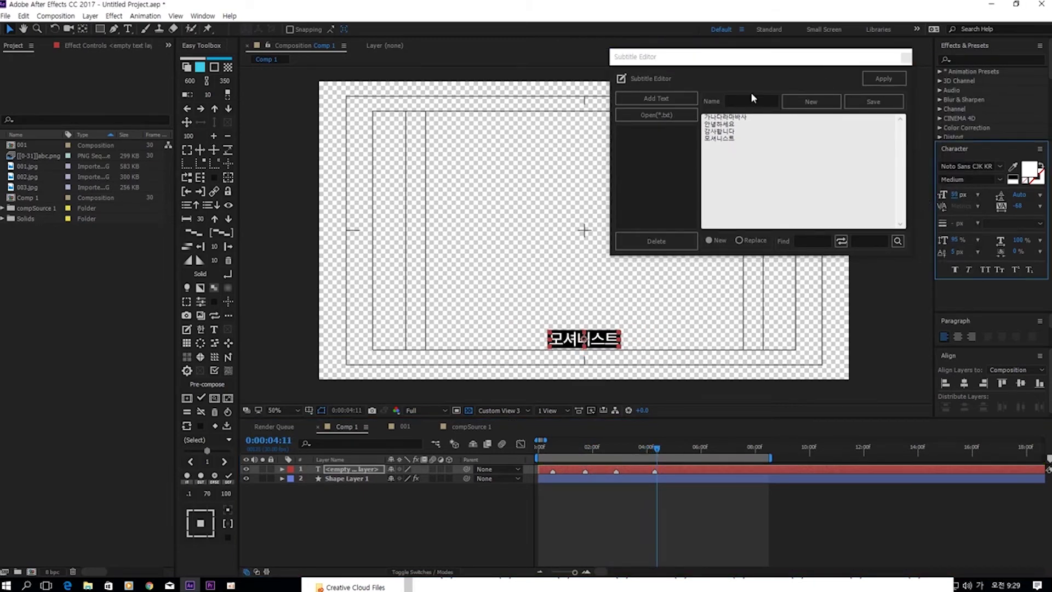
- Apply the Subtitle Editor text in New mode to create a second subtitle text layer
left_click_drag(748, 60, 347, 176)
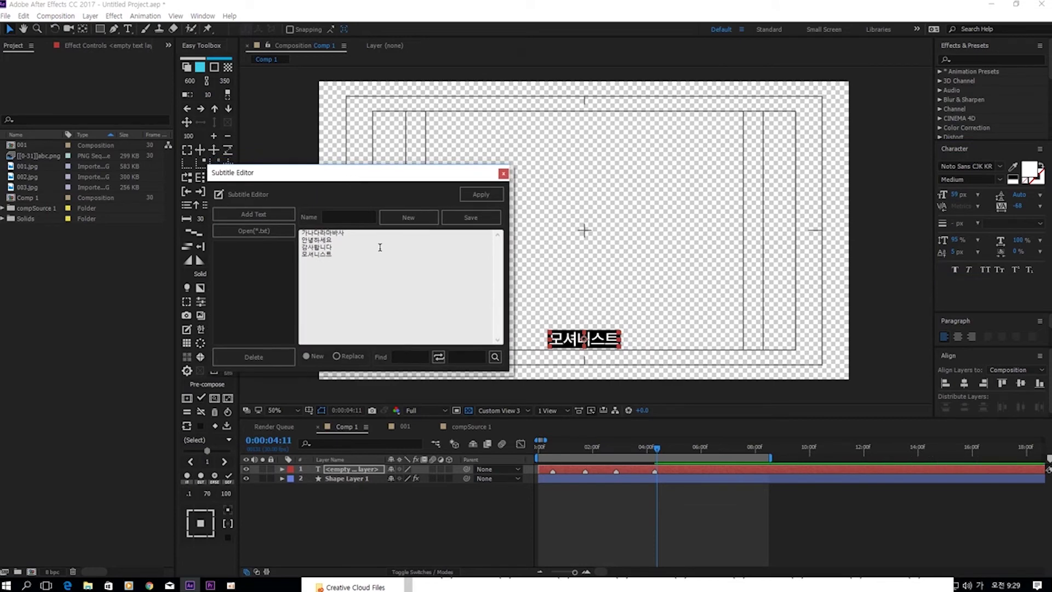
left_click(360, 253)
key("ctrl+a")
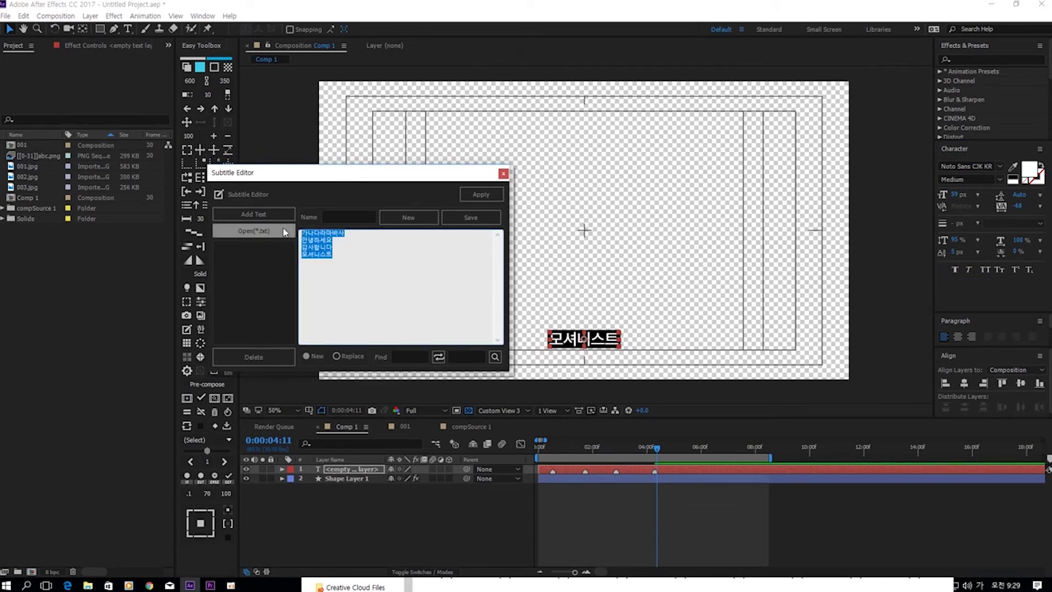
left_click(363, 259)
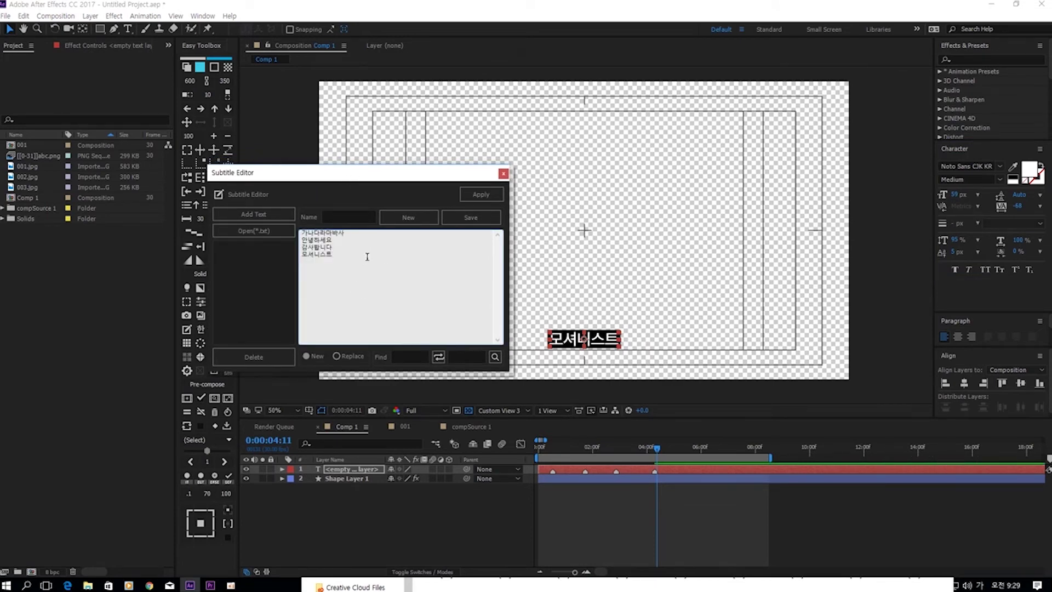
left_click(482, 195)
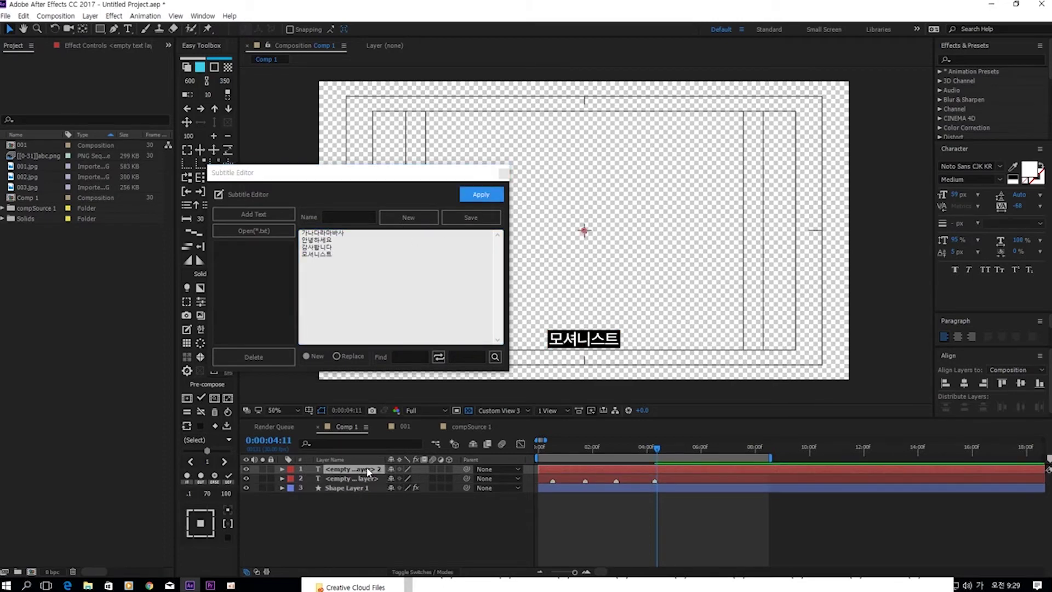
- Switch the editor to Replace mode, extend the last line to 모셔니스트 코리아, and apply it to the existing subtitle layer
left_click(347, 357)
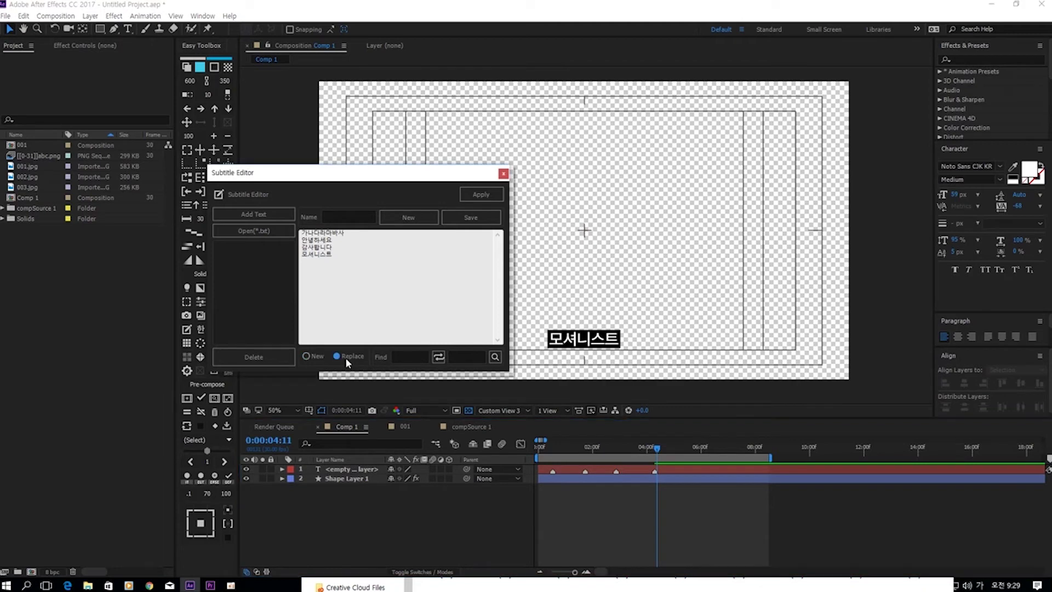
left_click(347, 470)
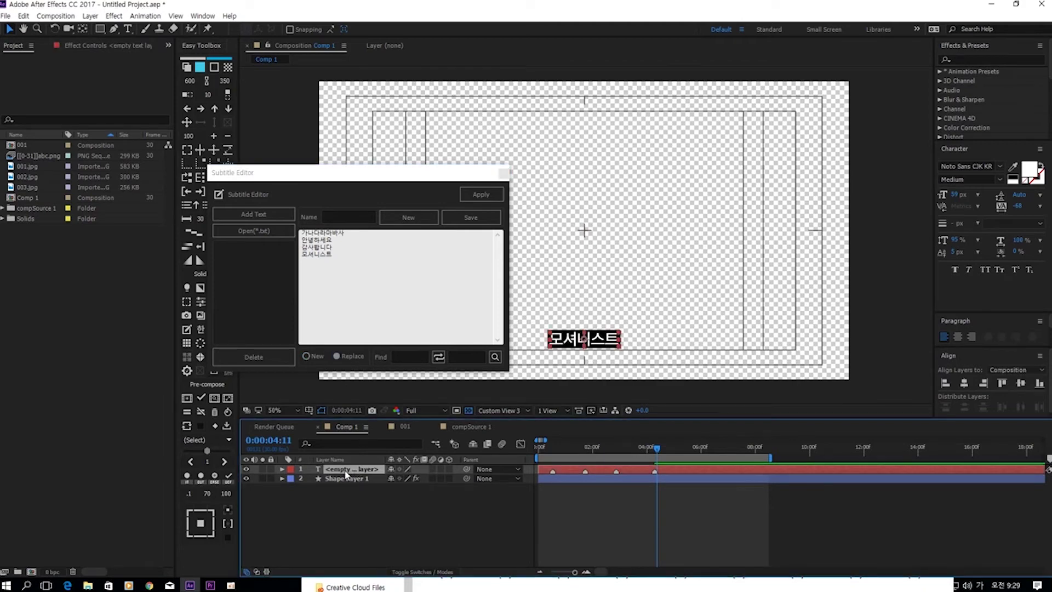
left_click(353, 257)
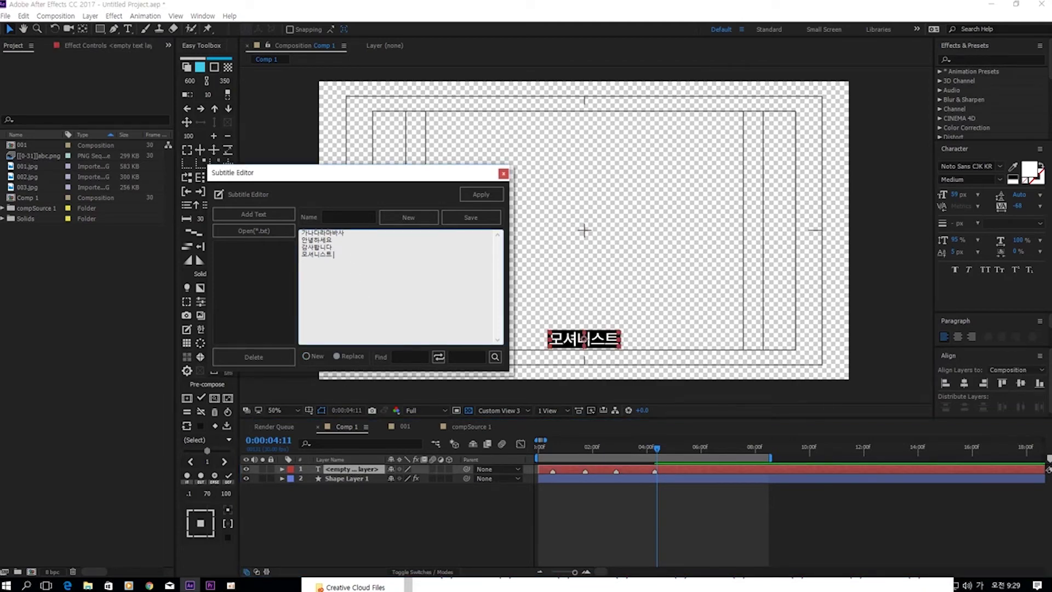
type("크리마")
left_click(481, 195)
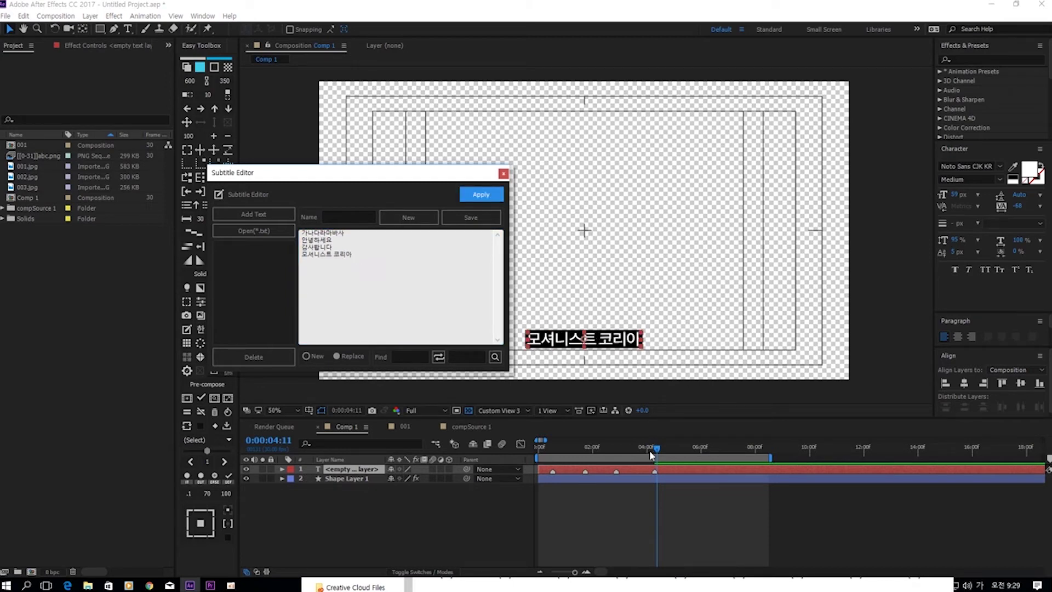
- Change the third subtitle line to 감사합니다요 and apply the replacement, viewing it at 0:00:03:05
mouse_move(651, 453)
left_mouse_down()
mouse_move(545, 458)
mouse_move(667, 462)
left_mouse_up()
left_click(346, 250)
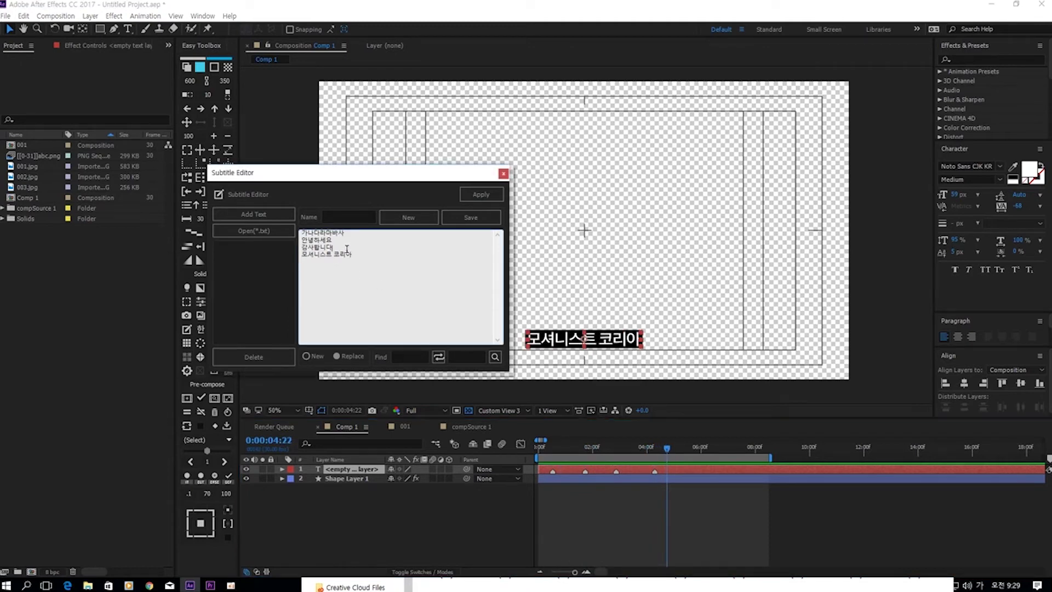
left_click_drag(616, 448, 625, 450)
left_click(481, 194)
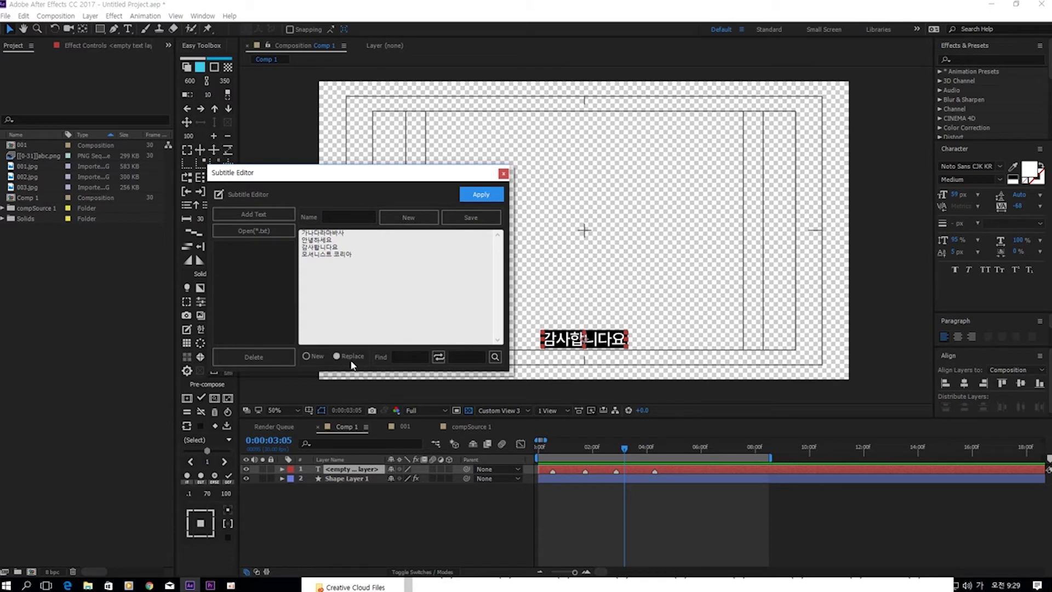
left_click(348, 217)
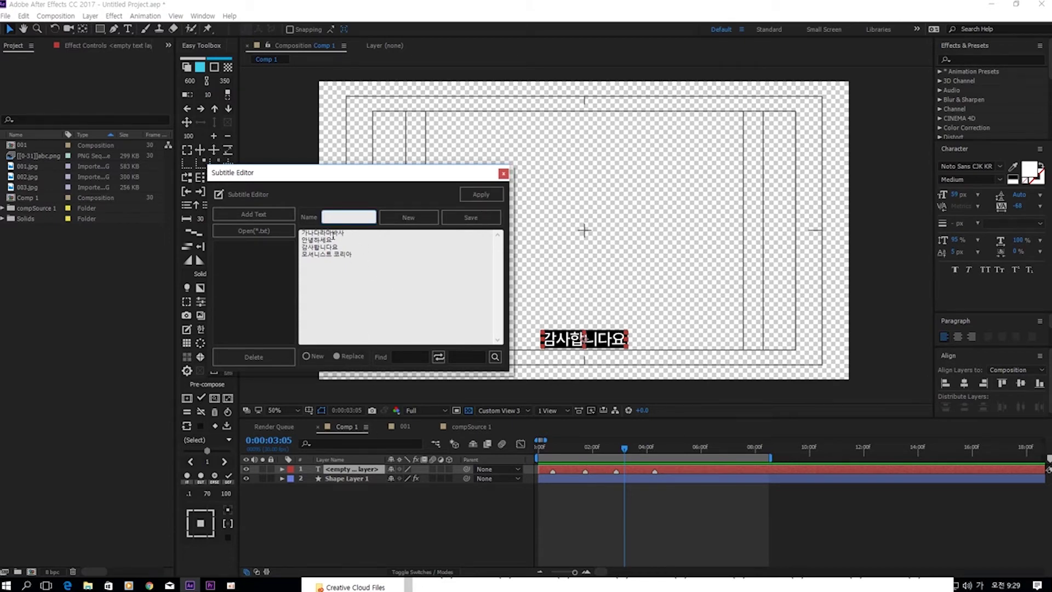
left_click_drag(302, 233, 384, 267)
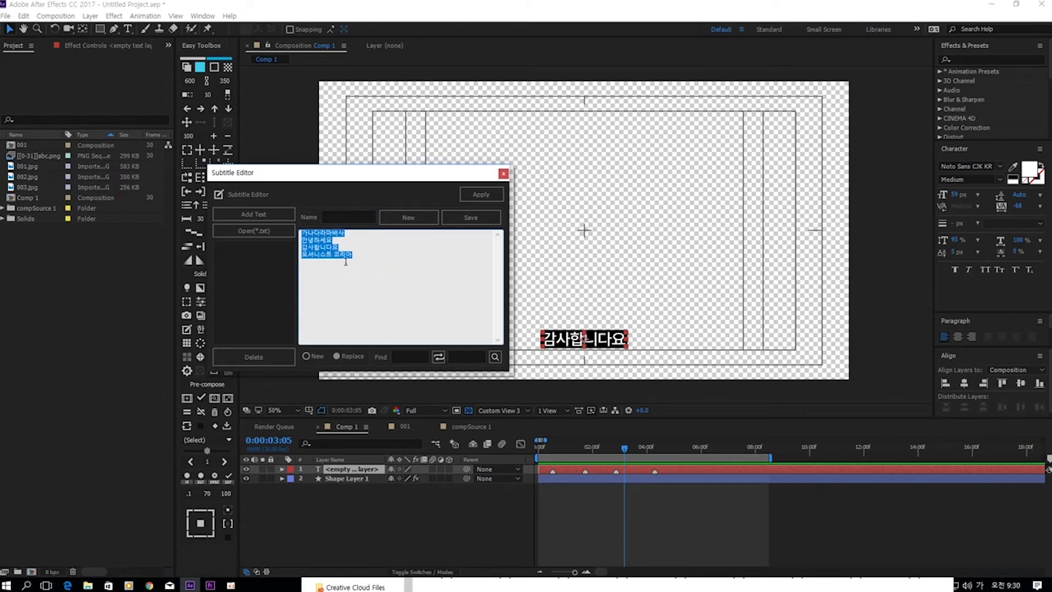
left_click(376, 256)
left_click(412, 357)
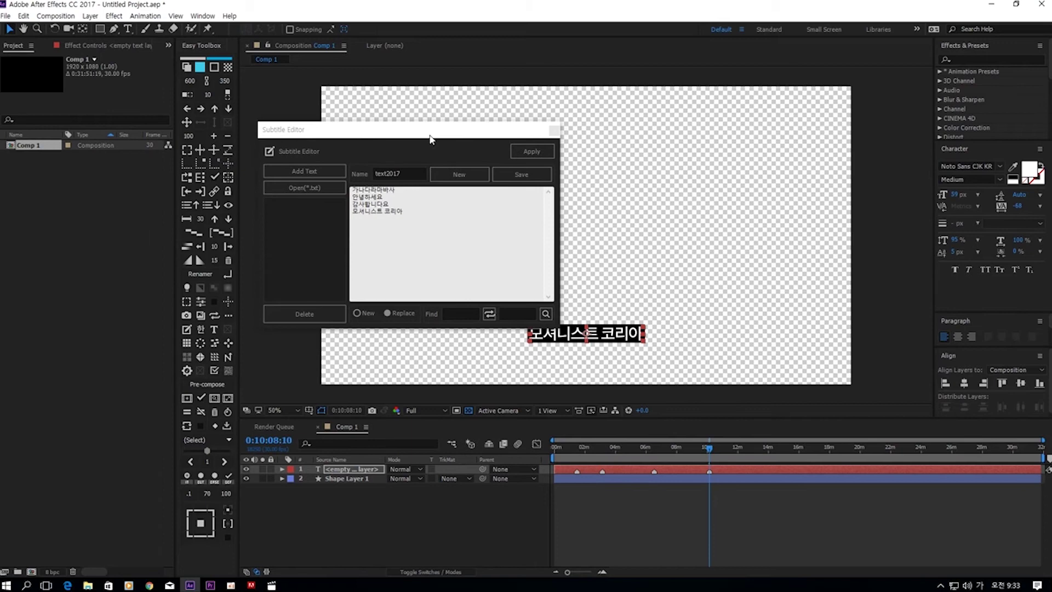
left_click_drag(430, 139, 371, 179)
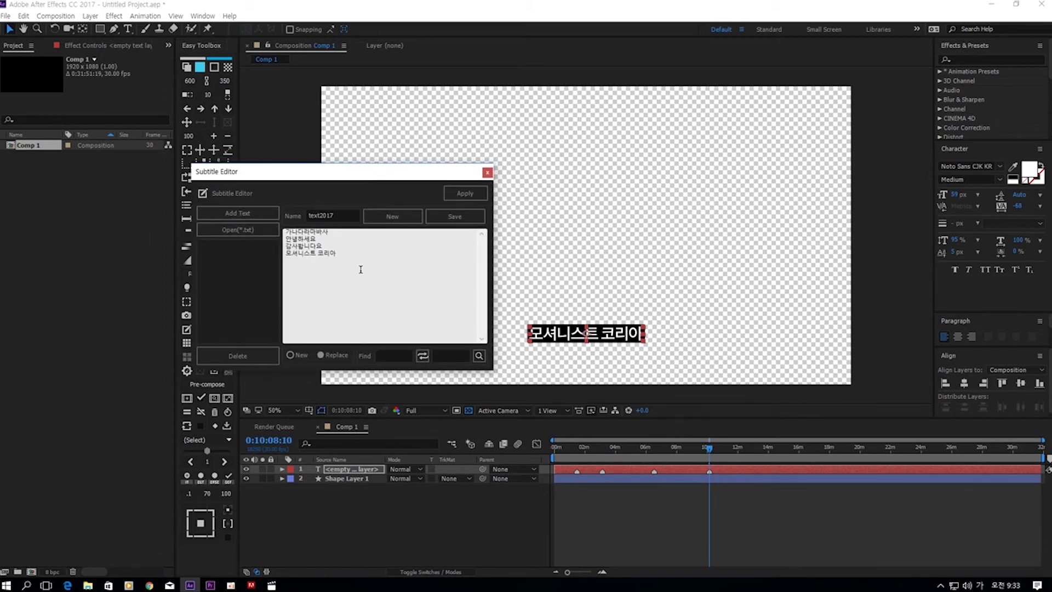
- Find 코리아 in the subtitle text and replace it with 감사
left_click_drag(323, 254, 330, 257)
left_click(404, 354)
type("코리아")
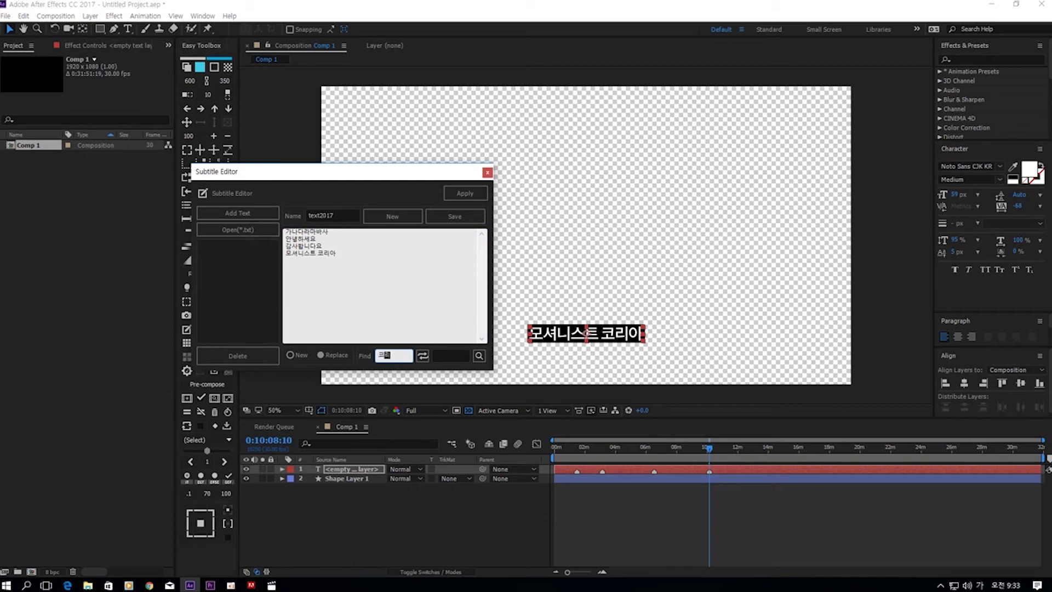
left_click(458, 352)
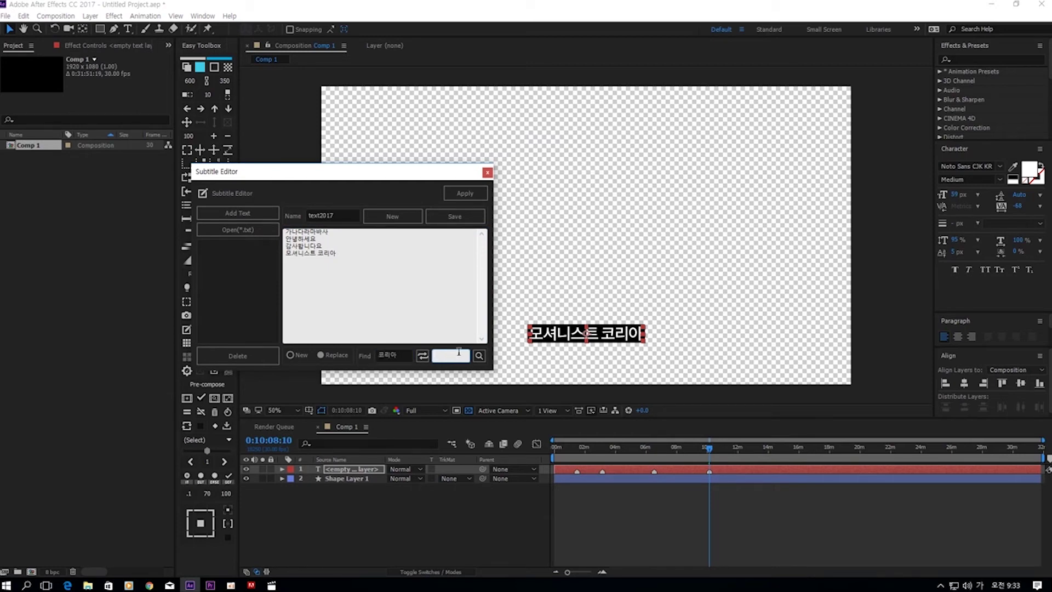
type("ㄱ감사")
left_click(422, 359)
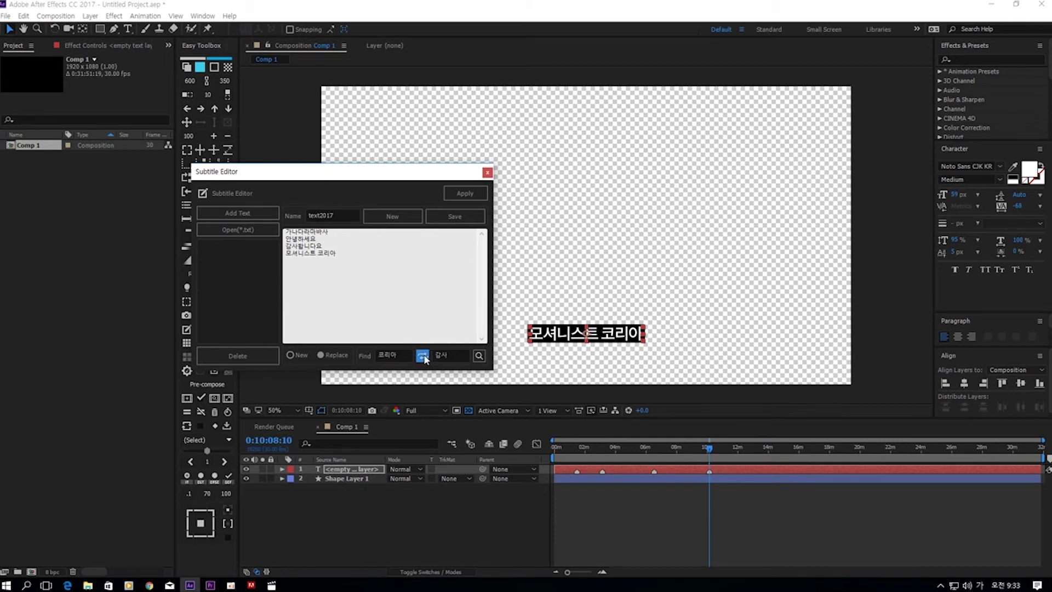
left_click(400, 357)
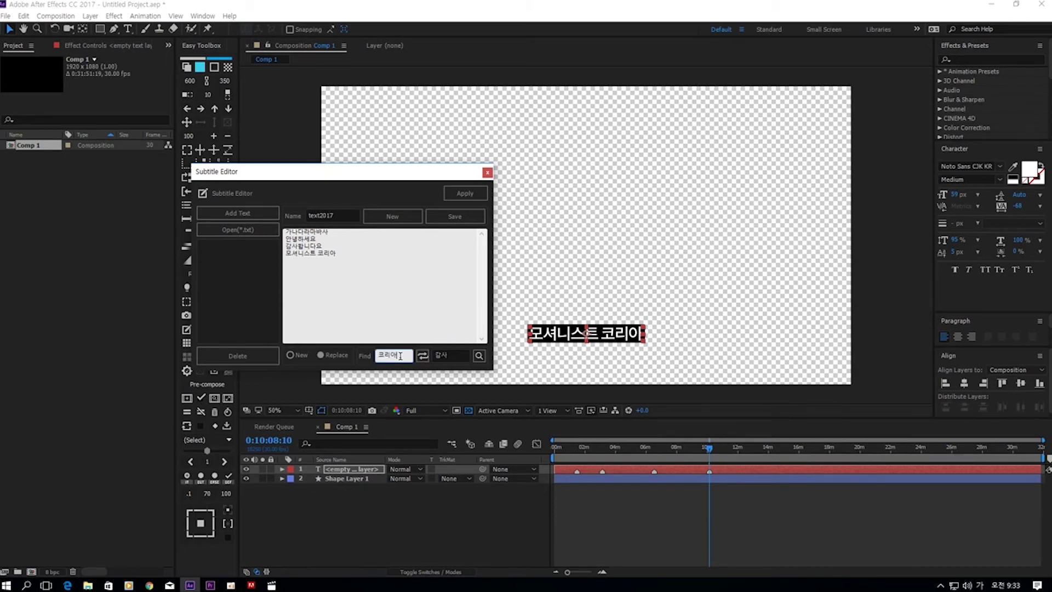
left_click(479, 357)
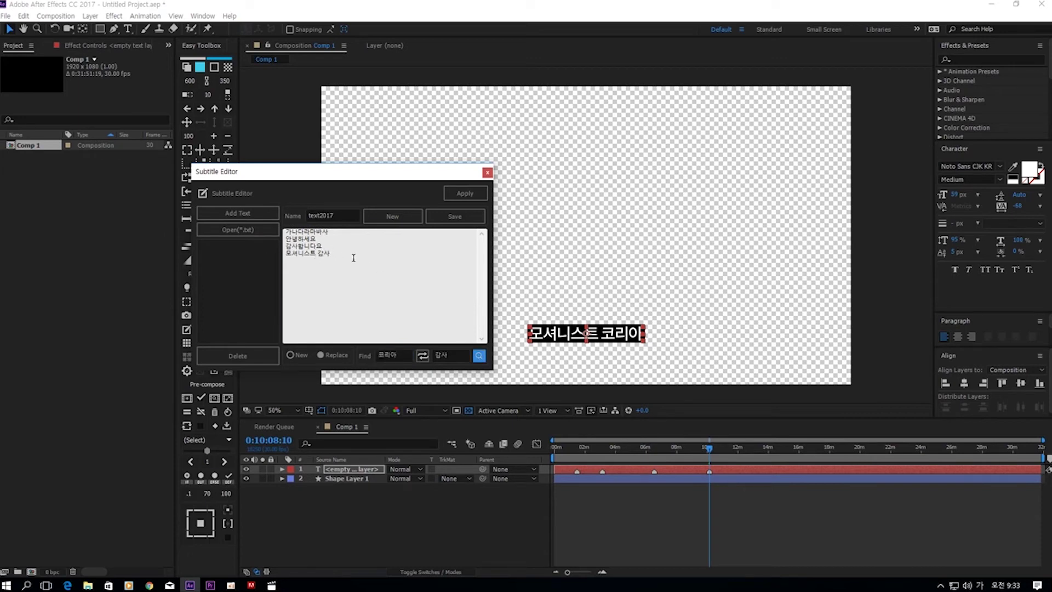
left_click(354, 257)
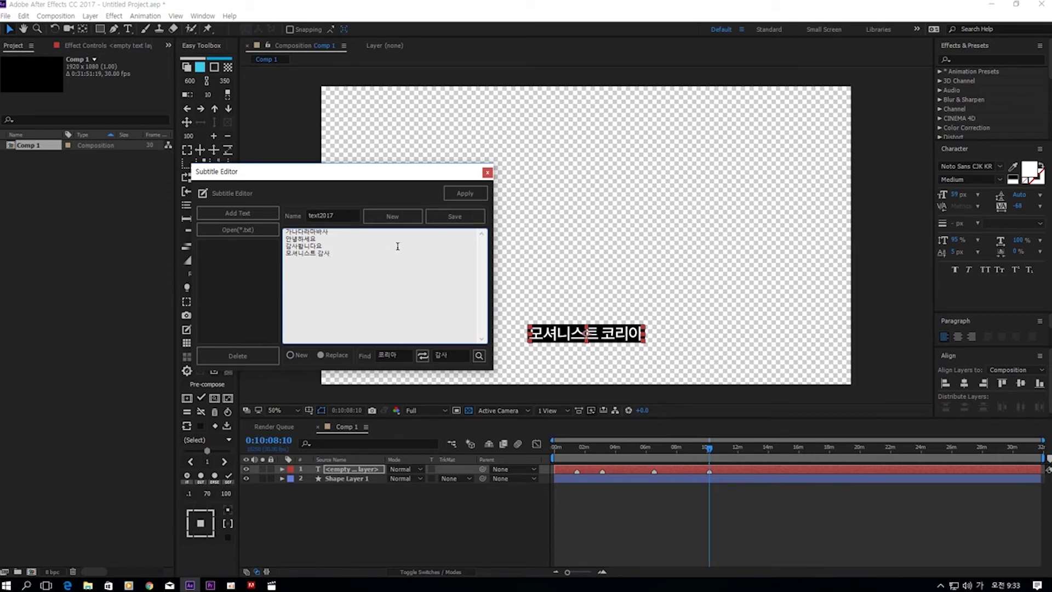
- Save the current subtitle text under the name text2017
left_click_drag(347, 216, 300, 220)
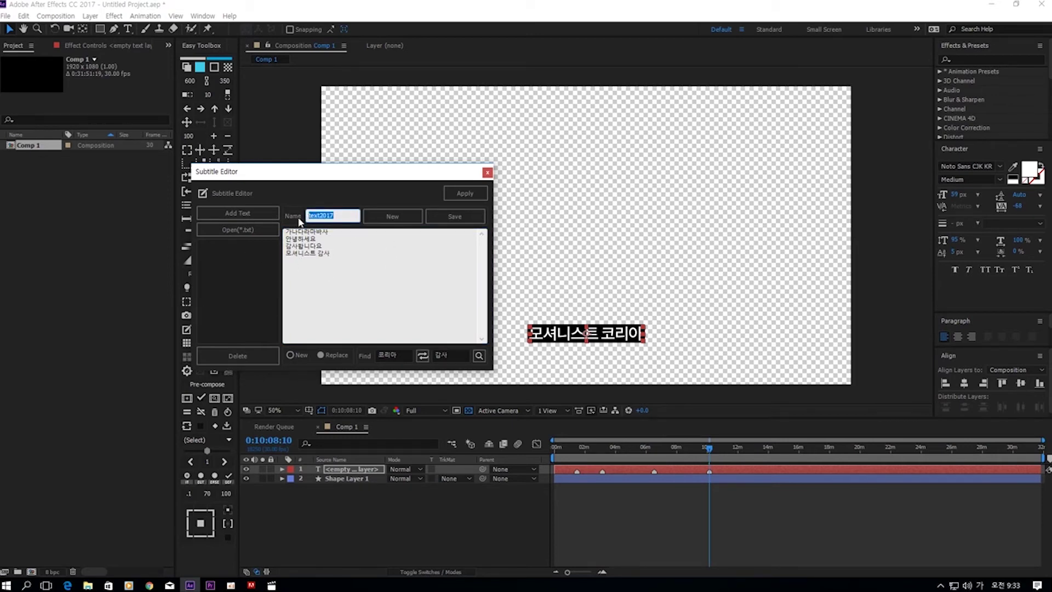
type("ㅅㄷ")
key("BackSpace")
key("BackSpace")
key("Hangul")
type("te")
left_click(458, 218)
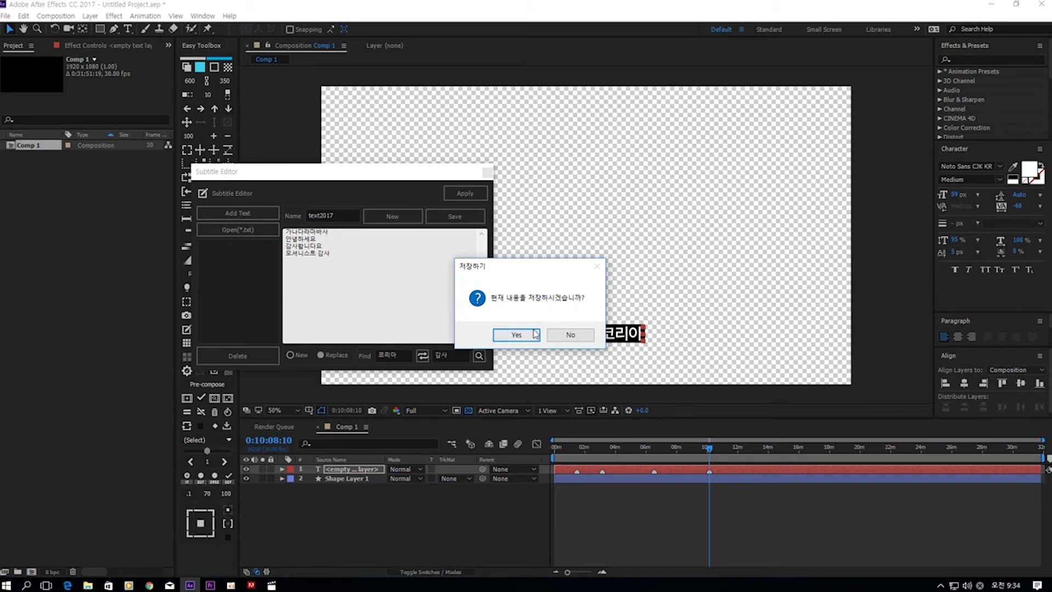
left_click(511, 336)
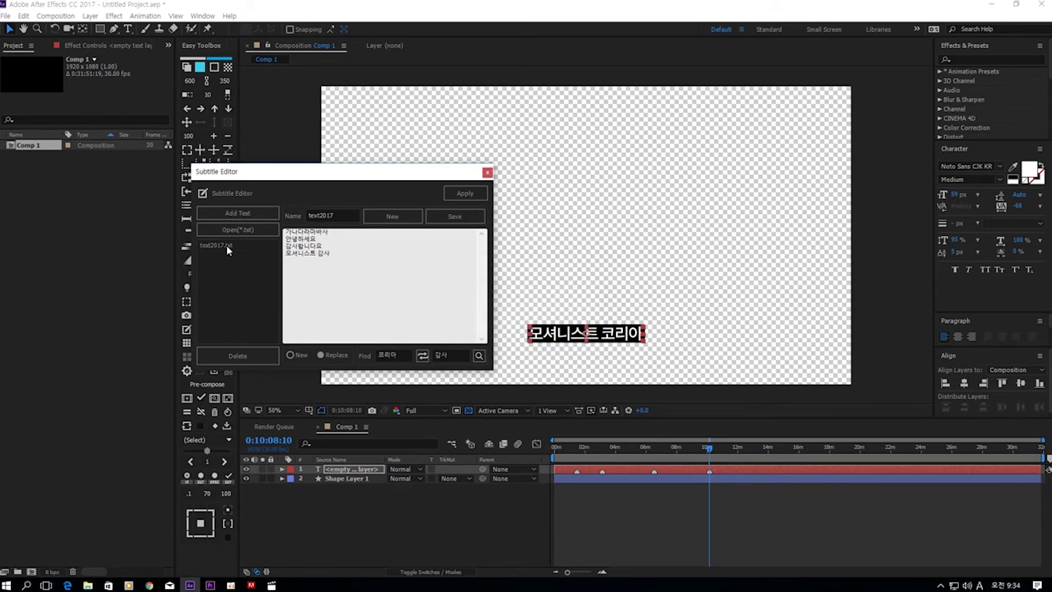
- Start a new blank subtitle page, then load the saved text2017.txt back into the editor
left_click(393, 216)
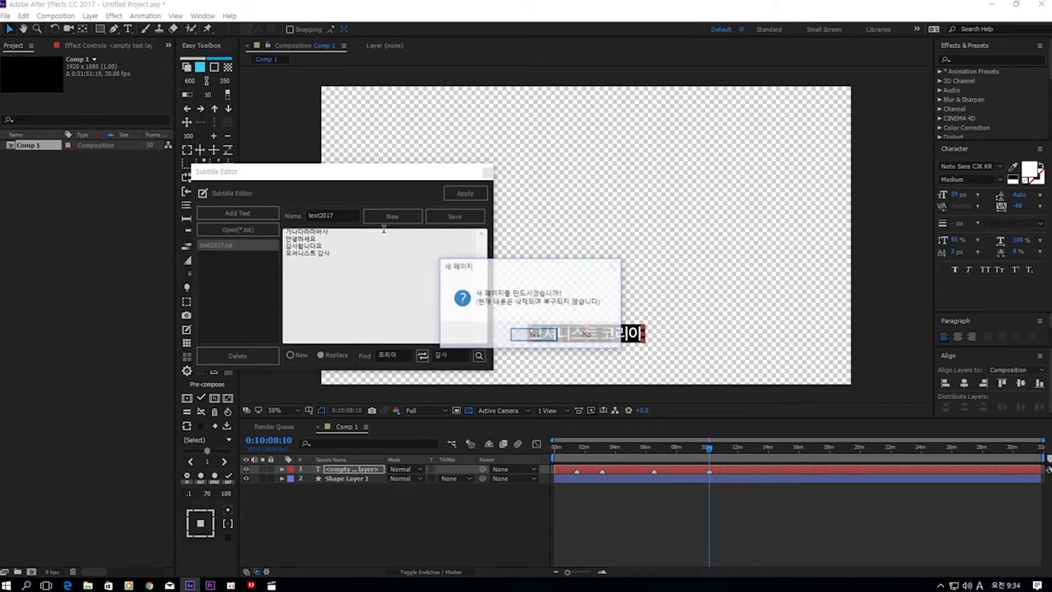
left_click(532, 336)
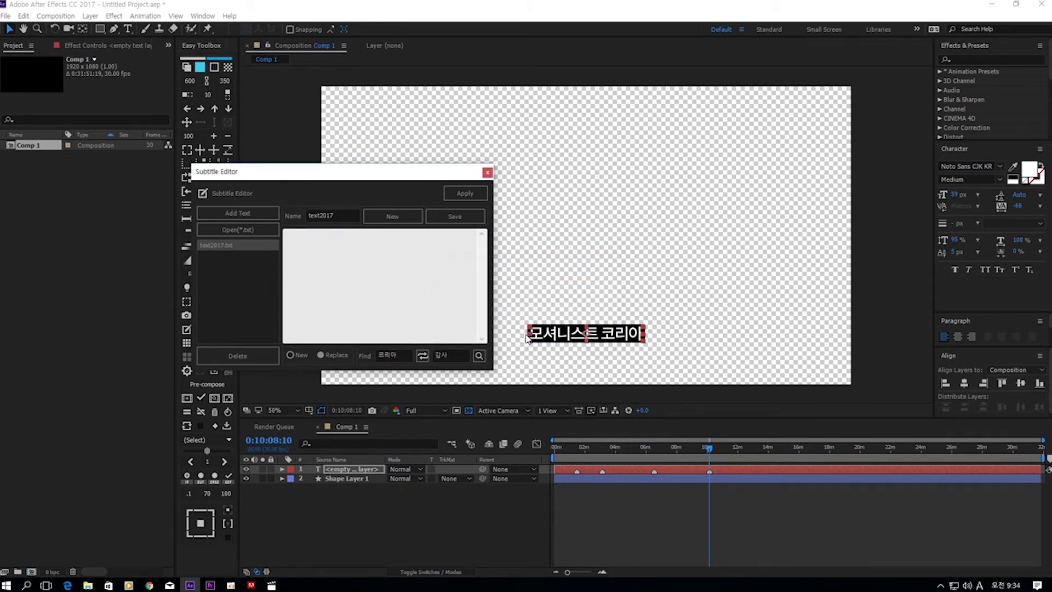
double_click(228, 245)
left_click(540, 335)
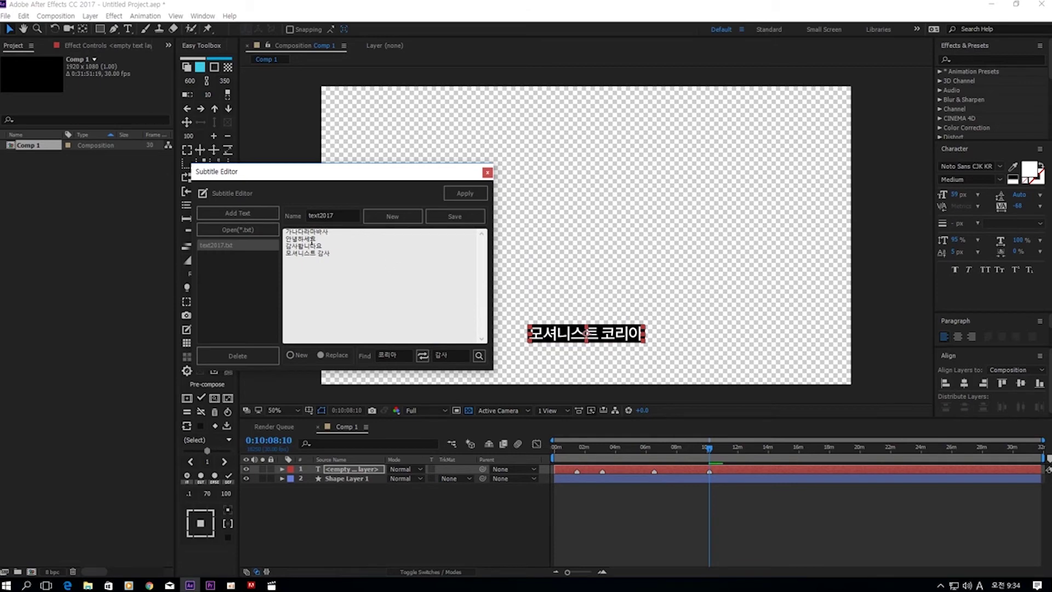
- Save the subtitle text again under the name text2017_001
left_click(345, 216)
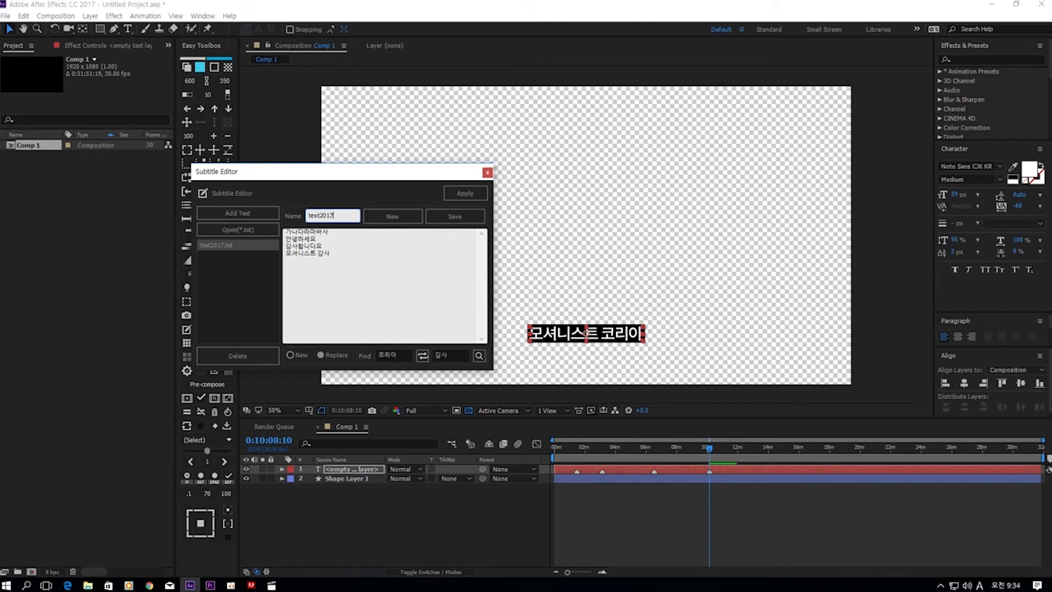
type("_001")
left_click(454, 217)
left_click(521, 334)
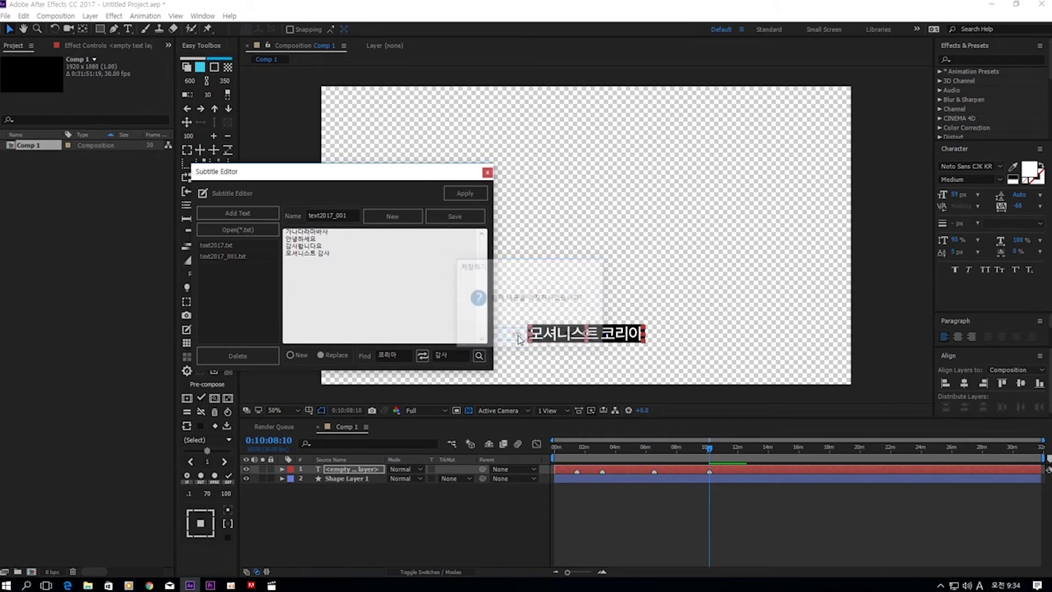
- Delete the saved text2017_001.txt and text2017.txt files from the editor's list
left_click(224, 257)
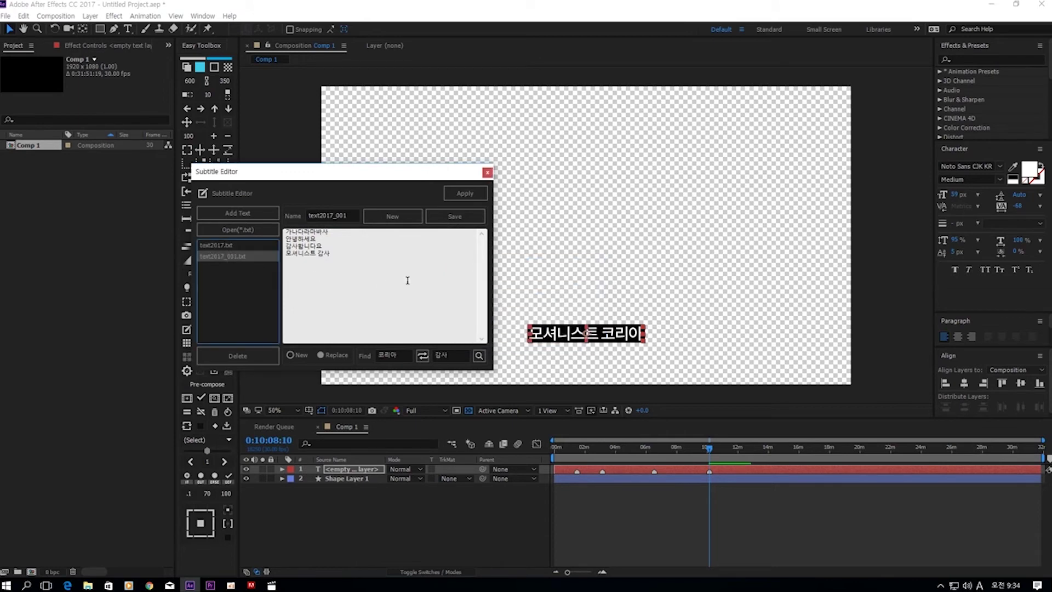
left_click(243, 351)
left_click(530, 335)
left_click(221, 245)
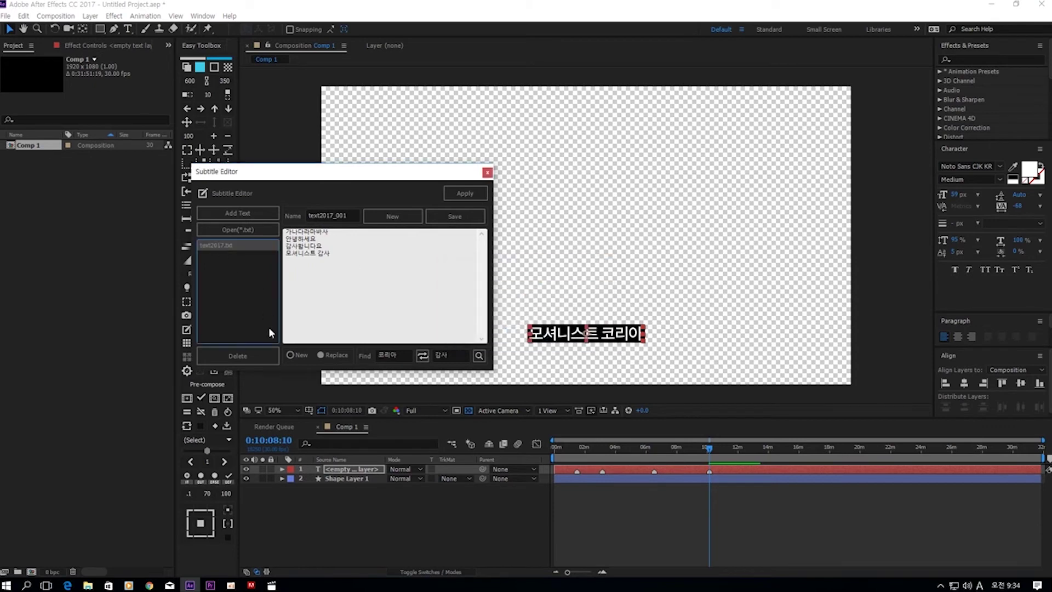
left_click(241, 355)
left_click(518, 335)
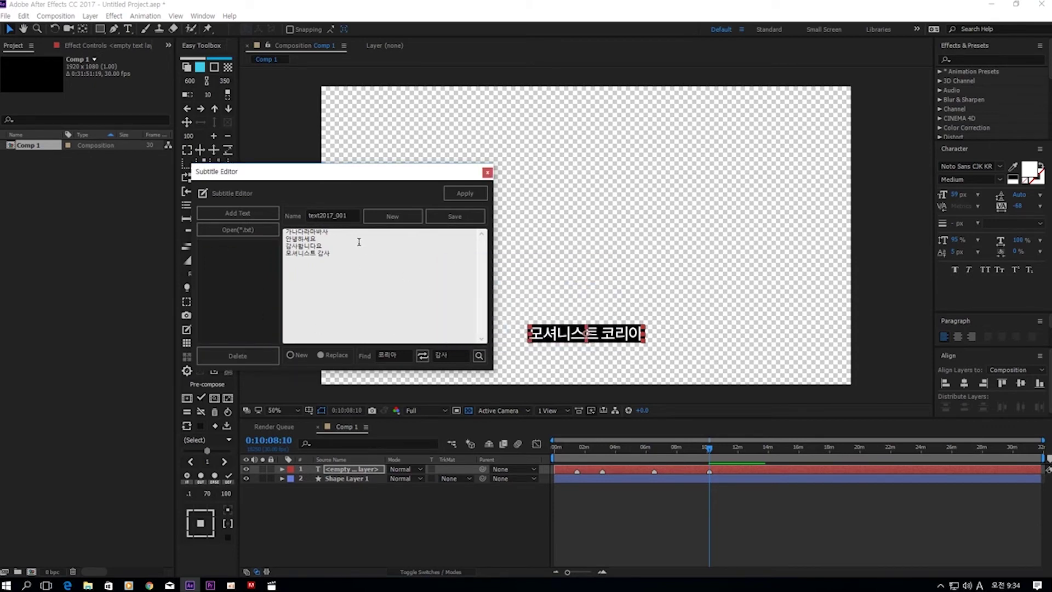
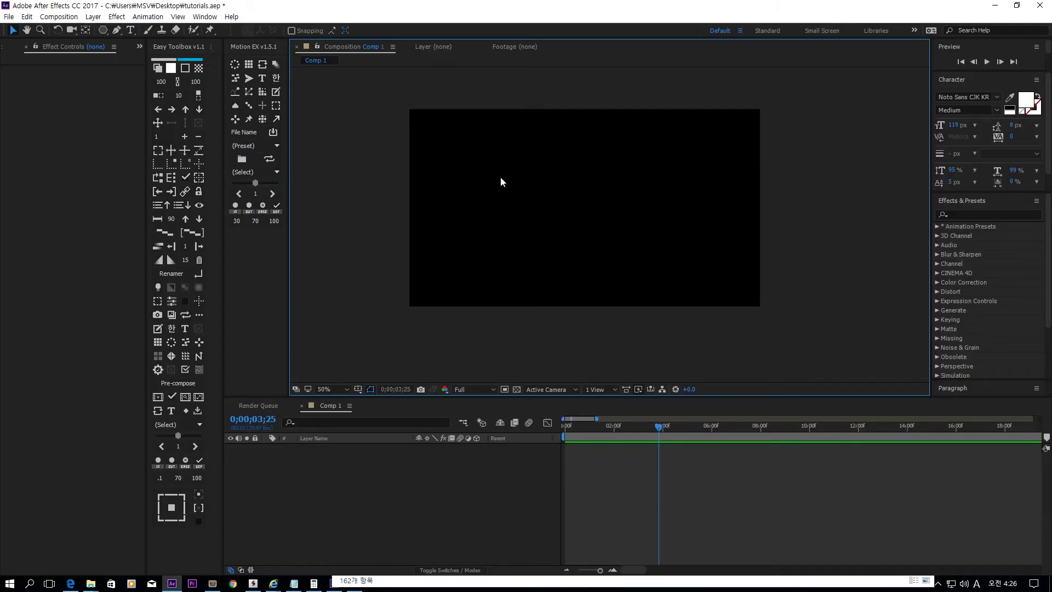
- Create a white 100 × 100 solid with Easy Toolbox, show its Scale property and move the time to 0;00;02;01
left_click(157, 68)
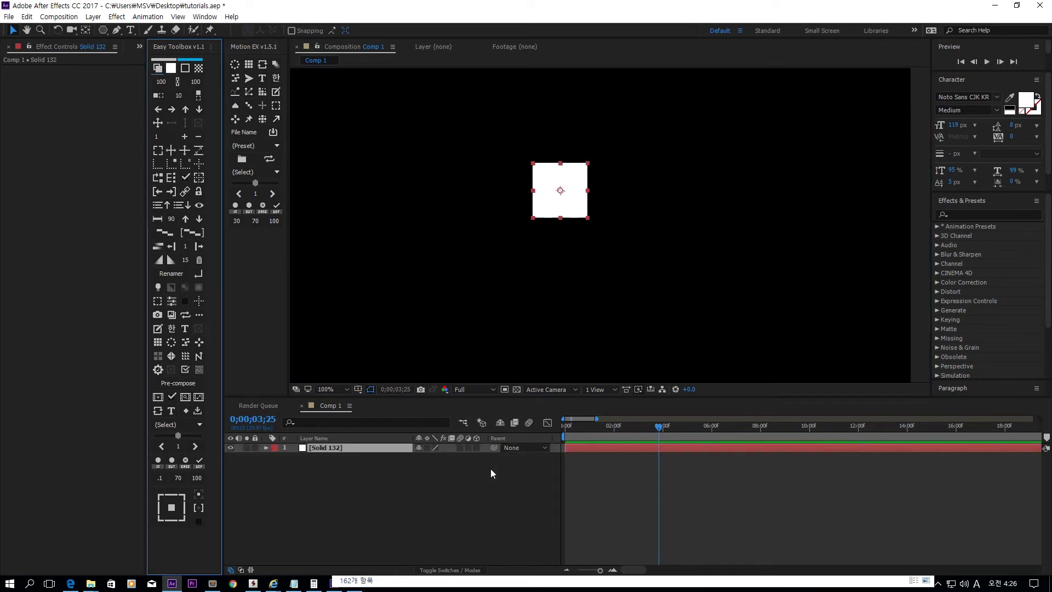
key("s")
left_click(615, 432)
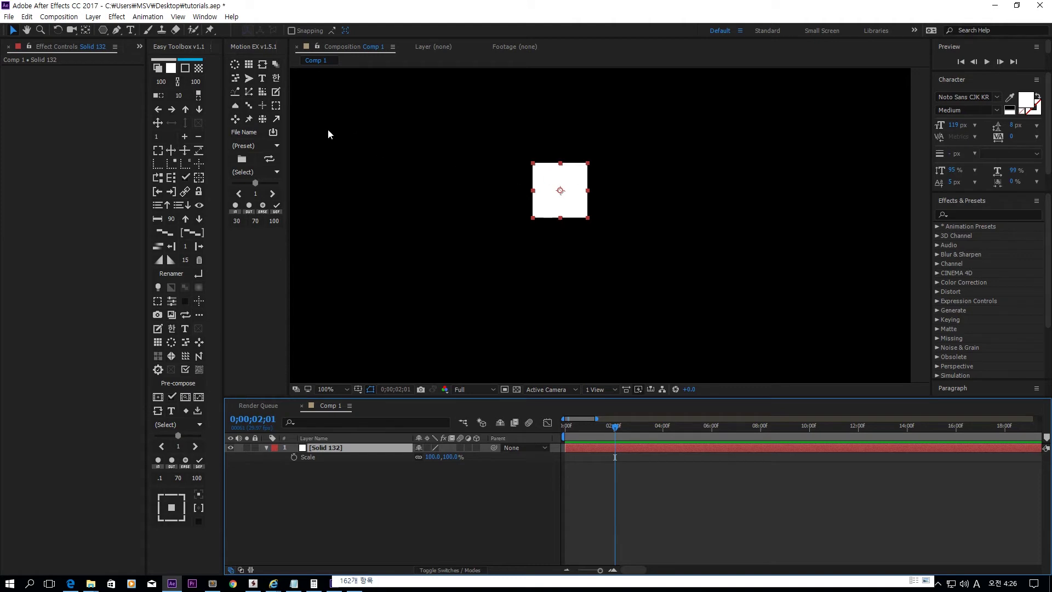
- Apply Motion EX's amp, freq and decay control rig to the solid and reveal its expressions and effects
left_click(235, 107)
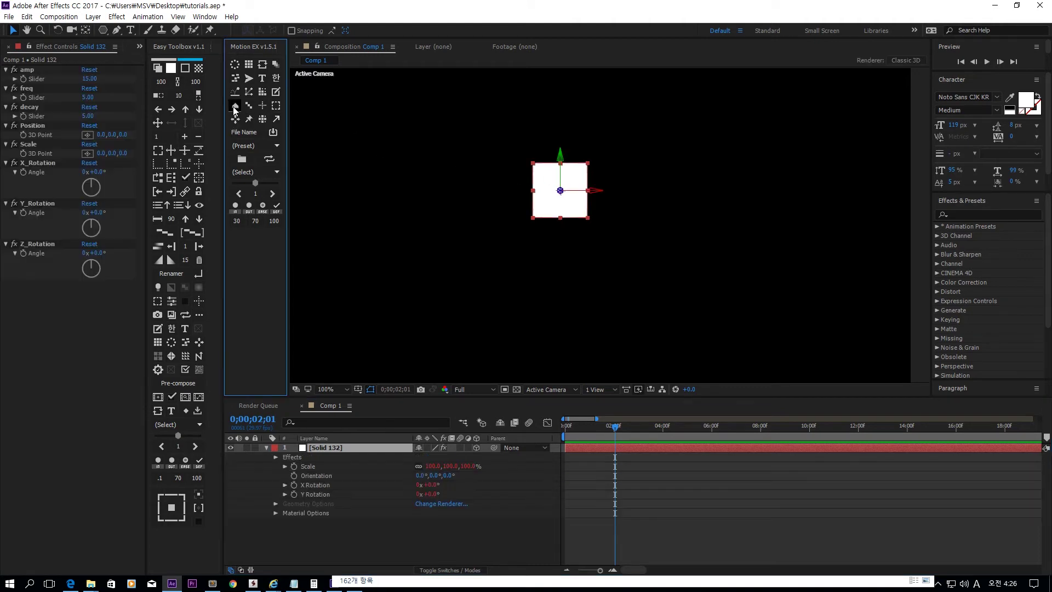
left_click(315, 464)
key("e")
key("e")
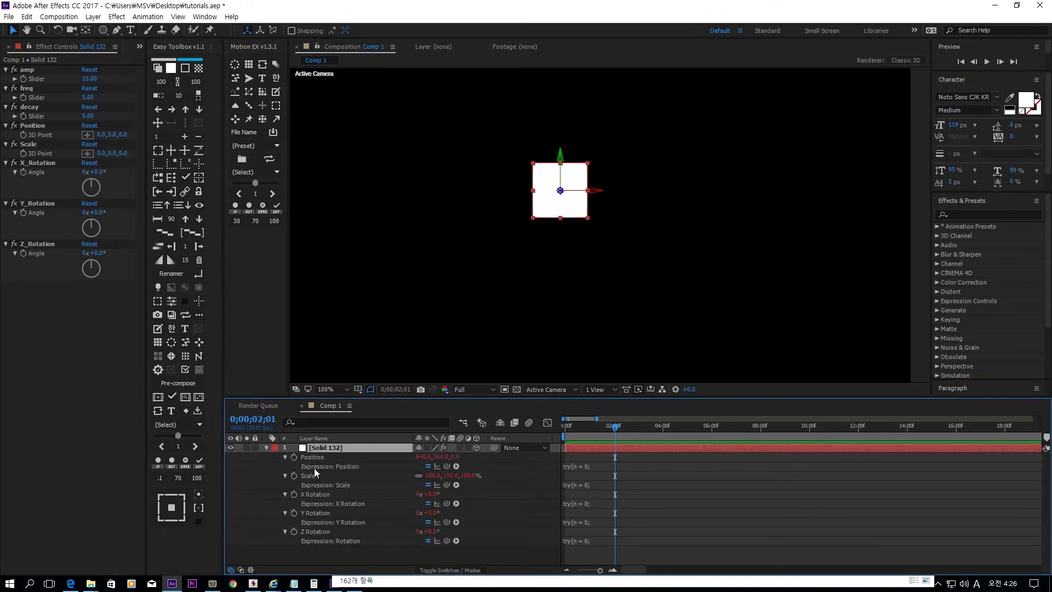
key("e")
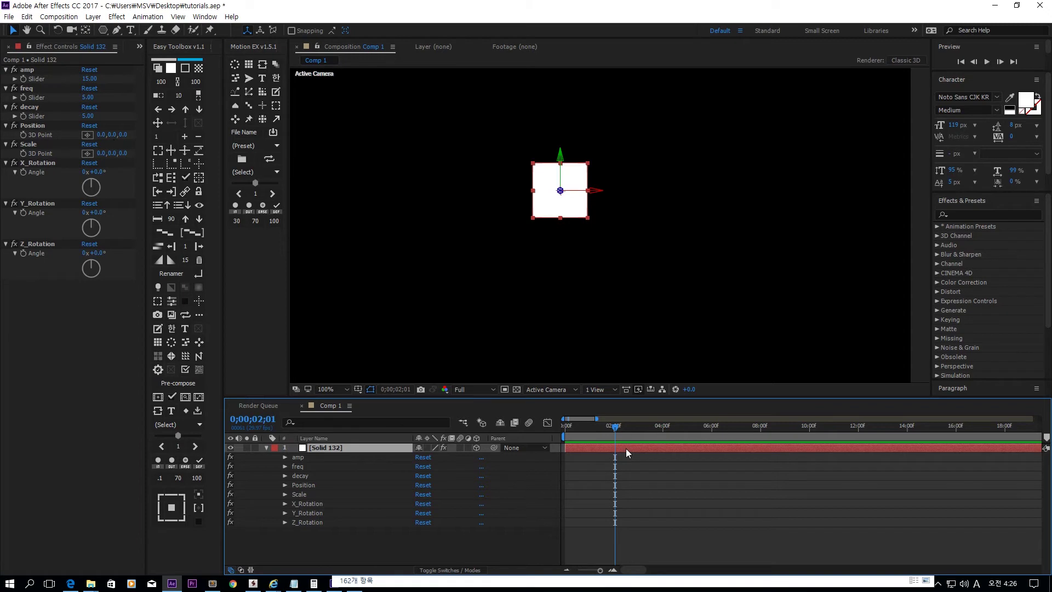
- Add a layer marker at 0;00;02;01, set the Position control's Y to -154 and preview the motion past the marker
left_click_drag(603, 429, 615, 458)
left_click(34, 125)
left_click_drag(112, 134, 66, 135)
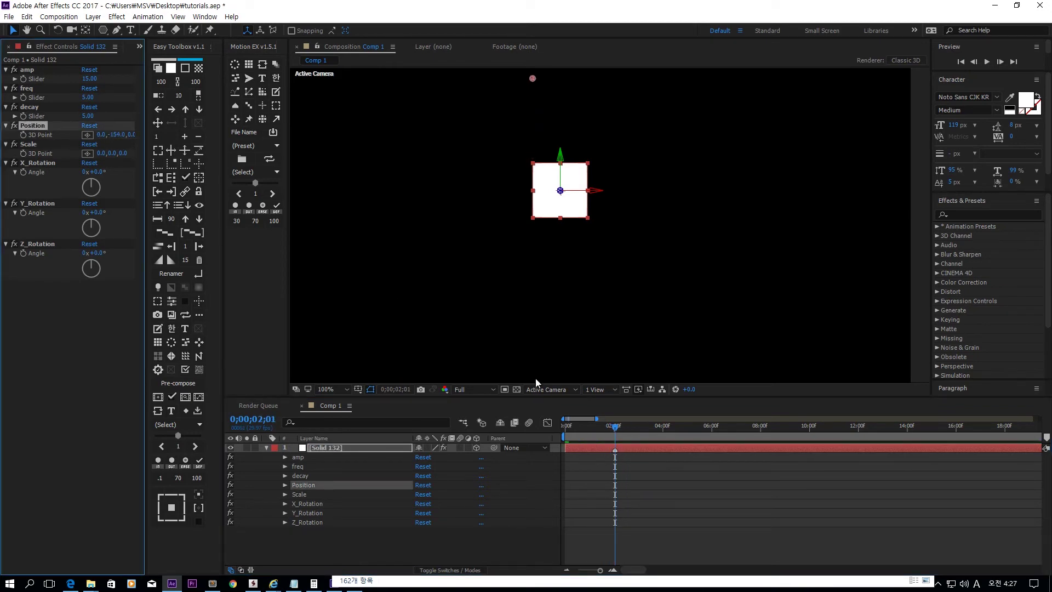
mouse_move(617, 432)
left_mouse_down()
mouse_move(604, 429)
mouse_move(632, 432)
mouse_move(604, 435)
mouse_move(631, 433)
left_mouse_up()
- Set the Position control's Y to 797 and preview the motion up to 0;00;03;06
left_click_drag(111, 134, 526, 159)
left_click_drag(621, 426, 643, 435)
left_click(557, 303)
- Set the Position control to X 858 and Y 0, and preview the motion after the marker
left_click(98, 134)
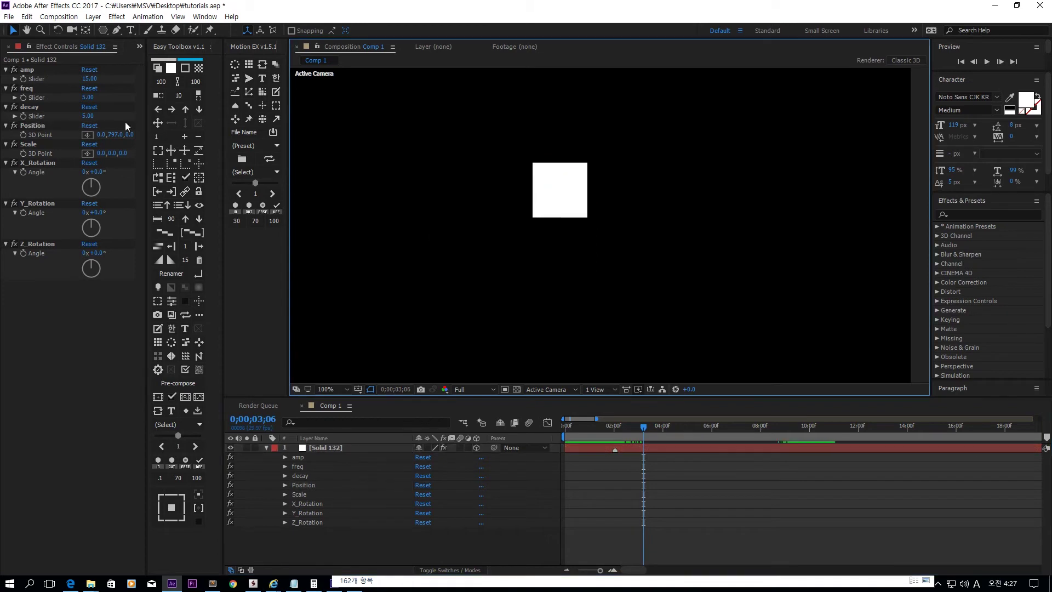
type("858")
key("Return")
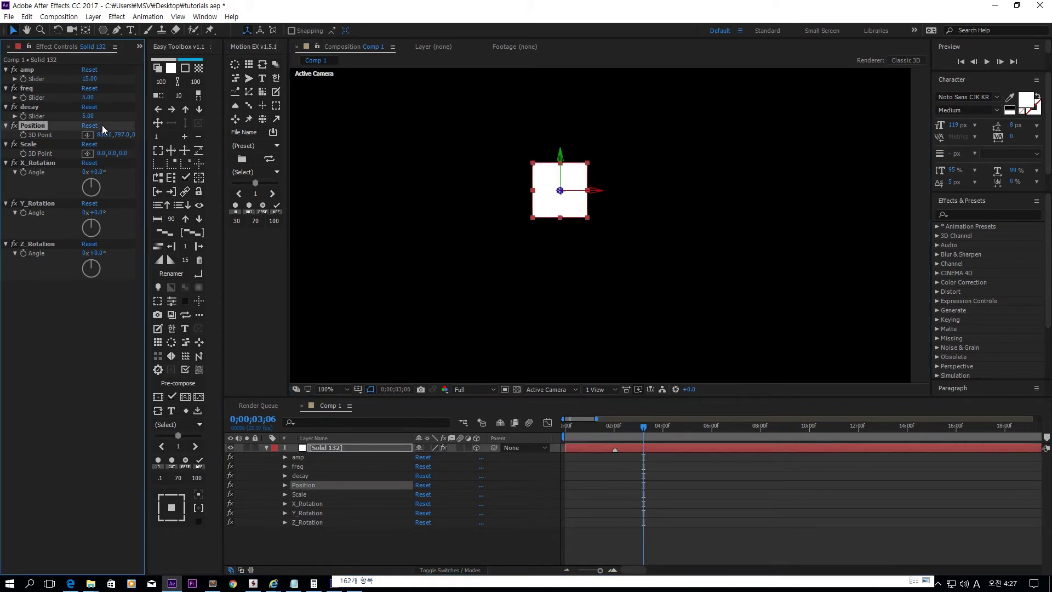
key("Return")
left_click_drag(606, 433, 651, 433)
- Add layer markers at 0;00;04;09 and 0;00;05;18, and preview the repeated motion through 0;00;07;09
left_click(670, 428)
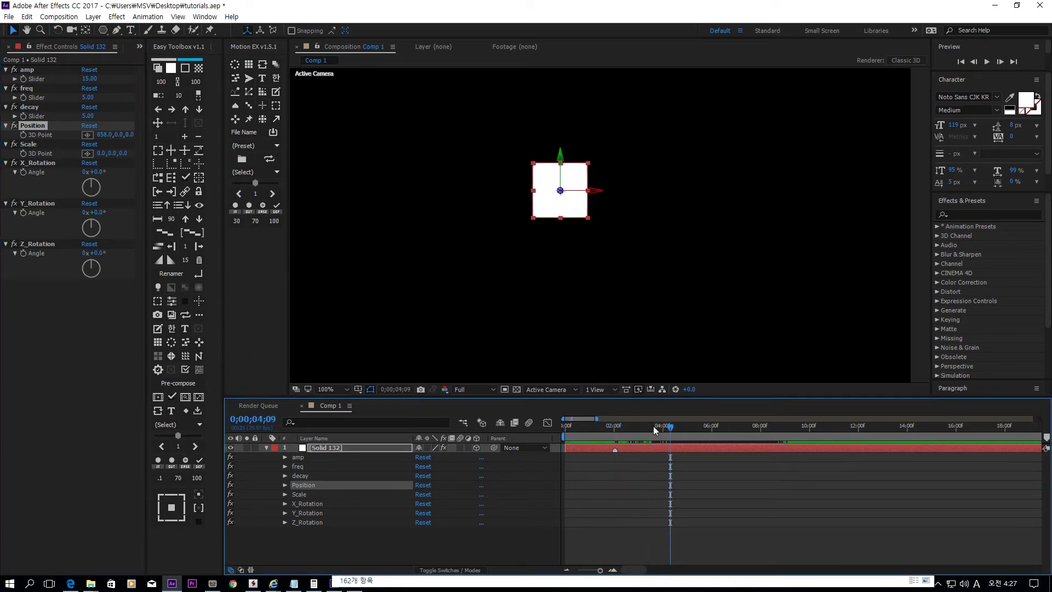
left_click(701, 428)
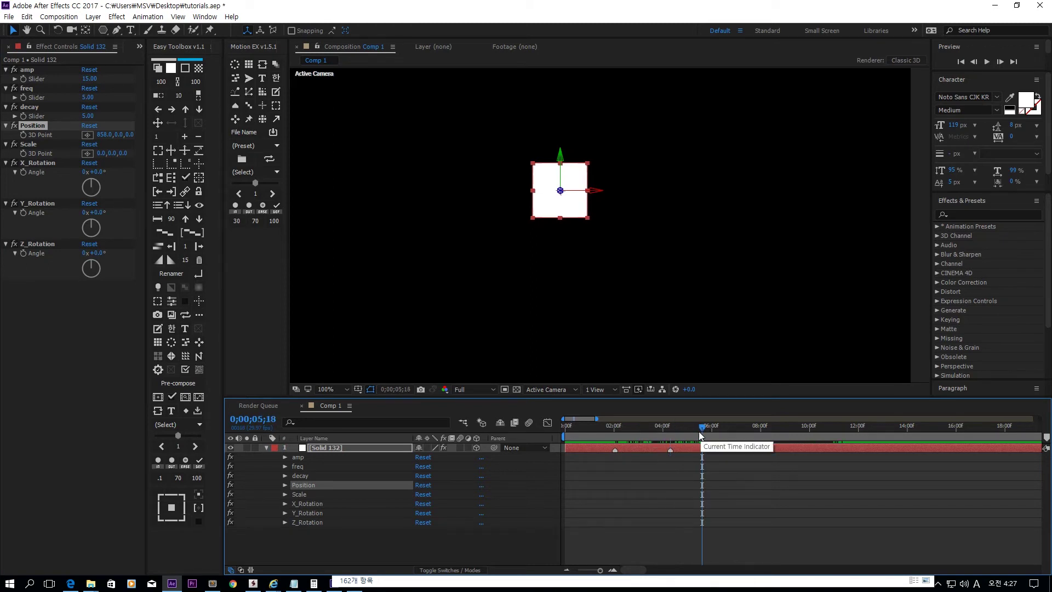
left_click_drag(605, 427, 743, 427)
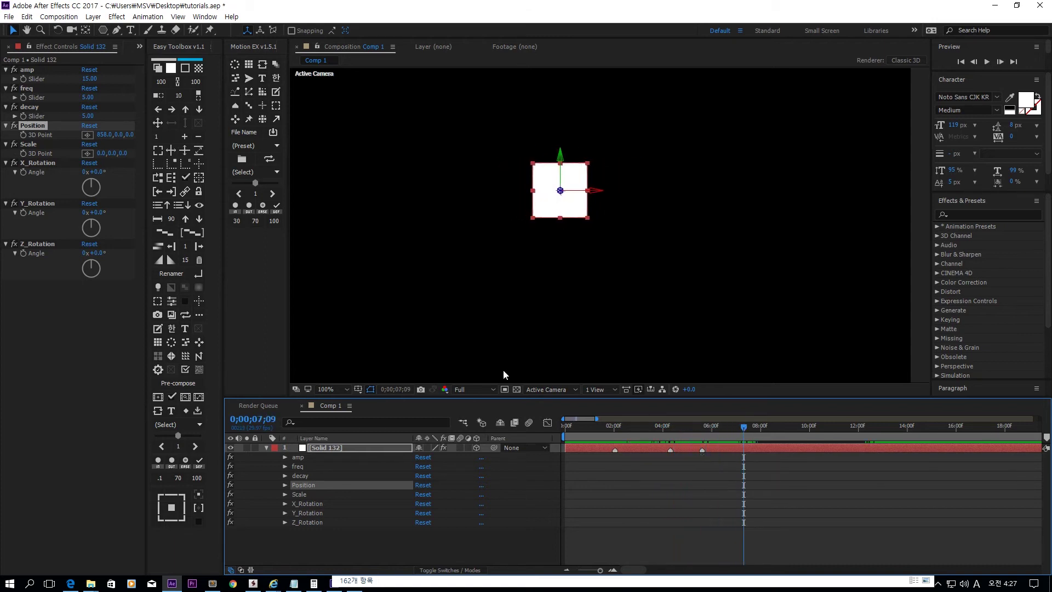
- Set the Scale control's Y to 269 and preview the combined motion across the markers
left_click(28, 144)
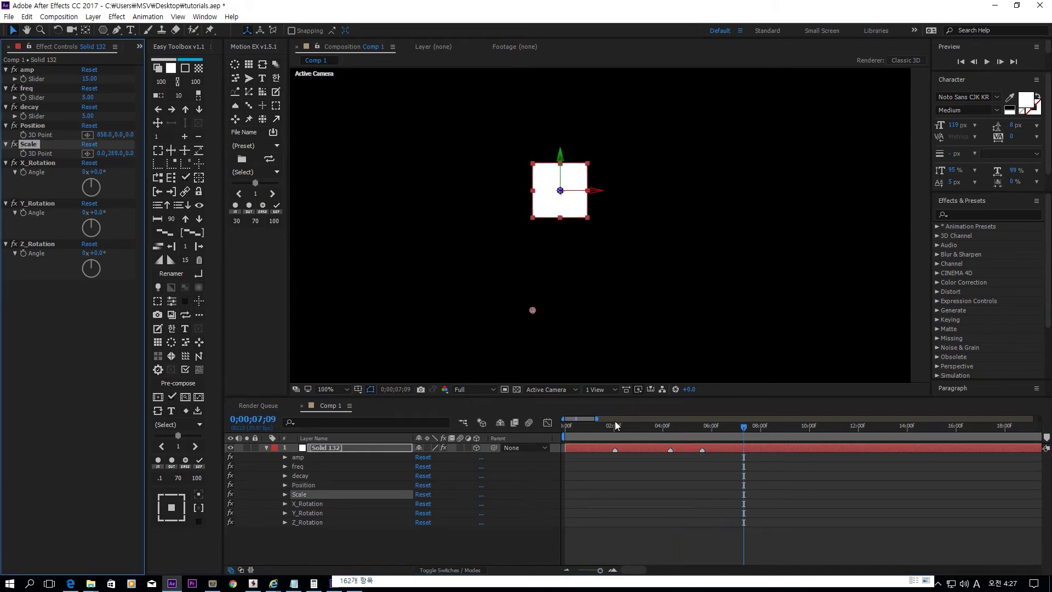
left_click_drag(615, 427, 721, 422)
- Set X_Rotation to 133°, Y_Rotation to 127° and Z_Rotation to 144°, then preview the motion across the markers
left_click_drag(97, 171, 165, 171)
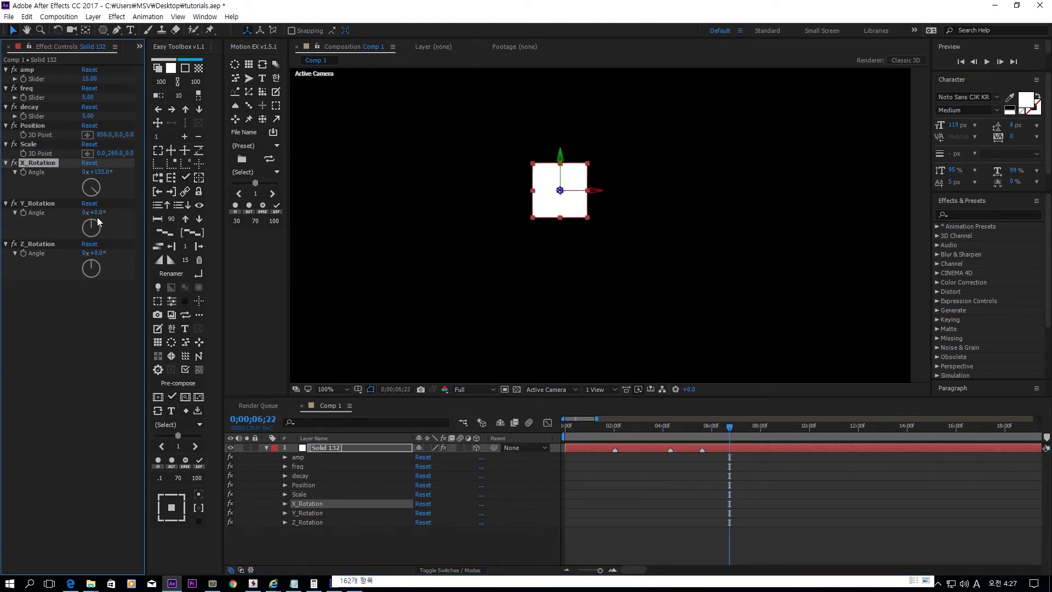
left_click_drag(97, 214, 173, 211)
left_click_drag(103, 252, 198, 259)
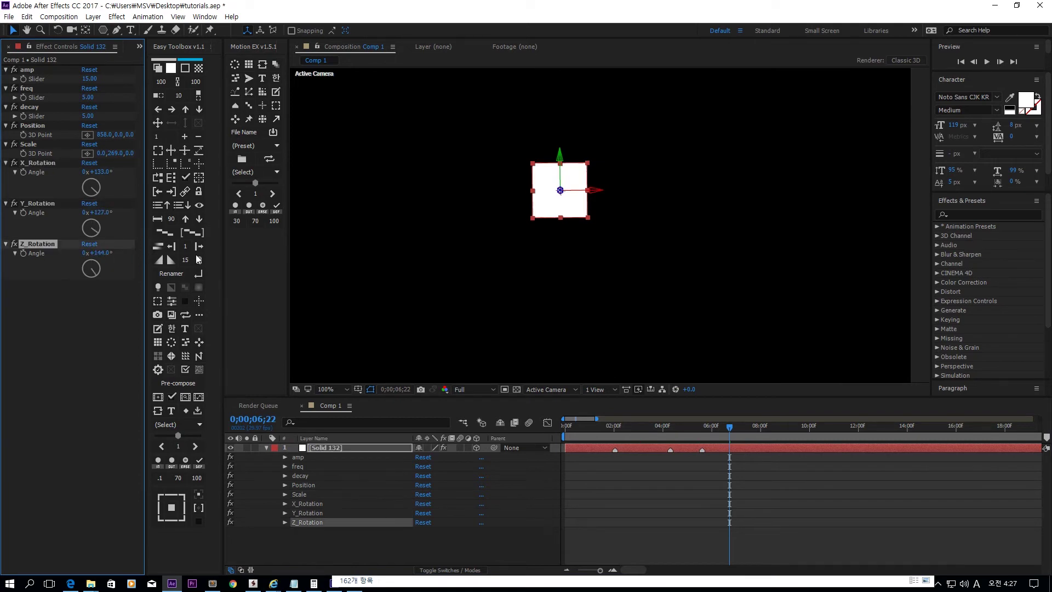
left_click_drag(609, 432, 741, 426)
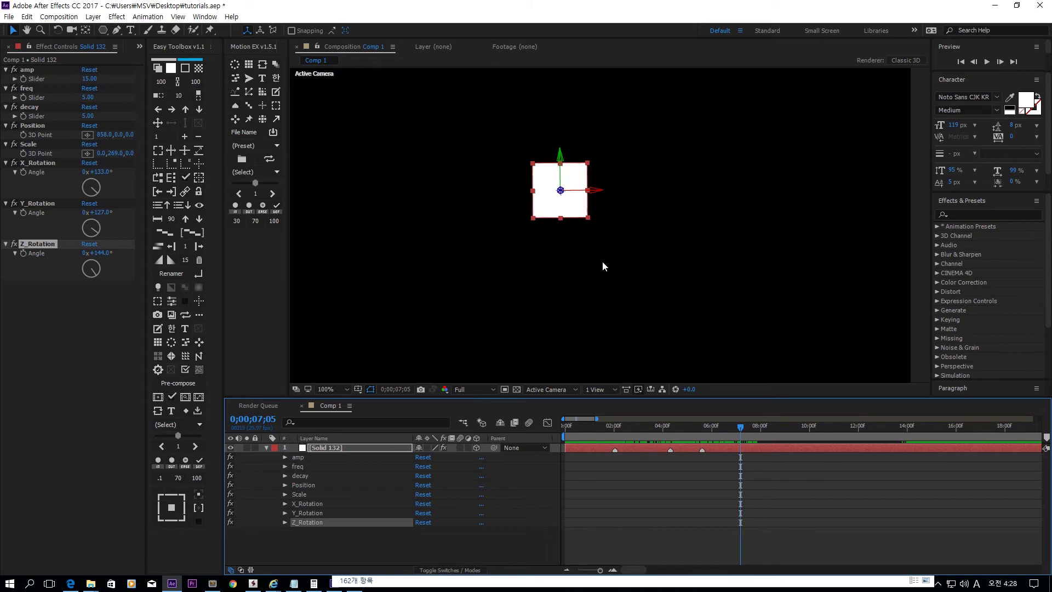
left_click(485, 357)
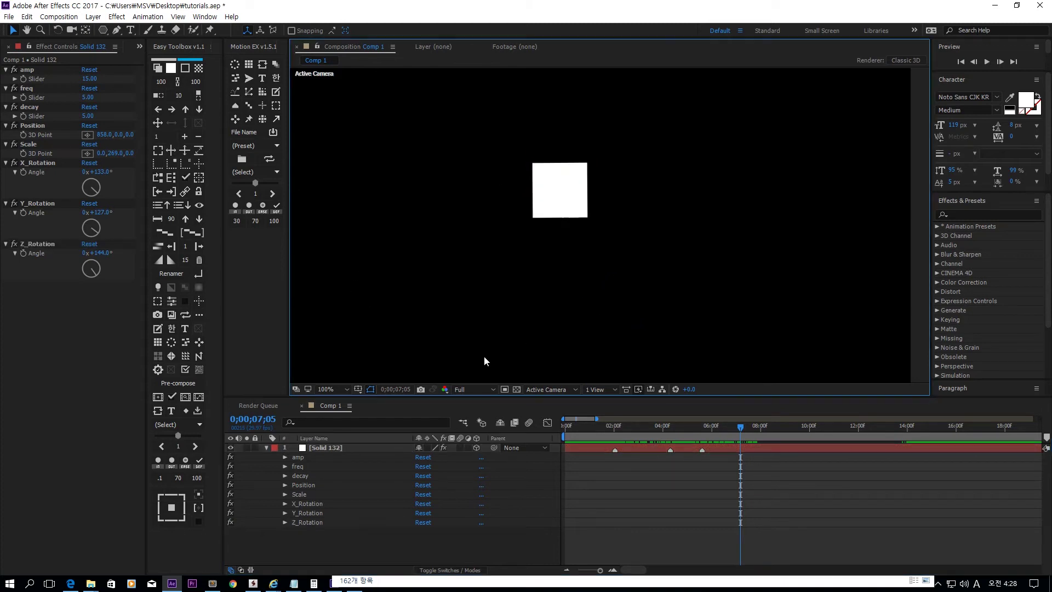
- Undo the X, Y and Z rotation changes on the solid
key("ctrl+z")
key("ctrl+z")
key("ctrl+z")
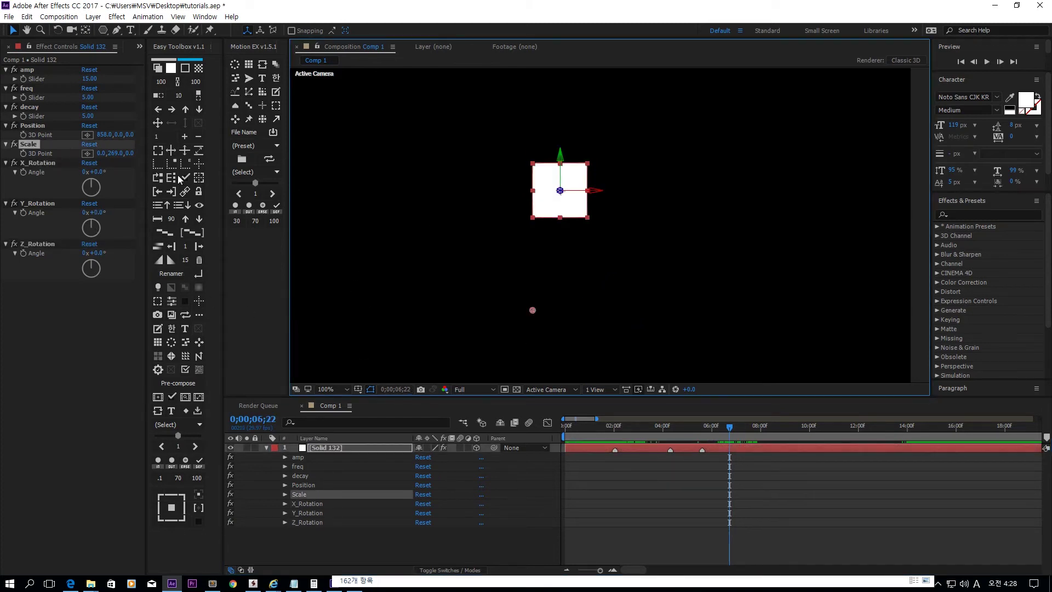
- Undo the Scale control's Y change on the solid
key("ctrl+z")
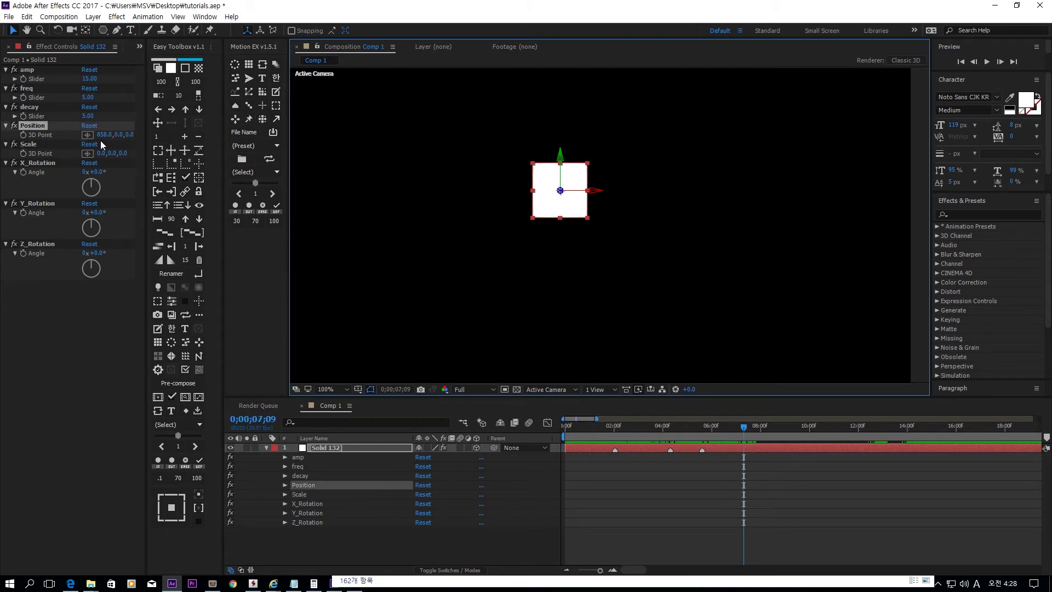
- Try setting the Position control's X to 0, and undo the change
left_click(104, 135)
type("0")
key("Return")
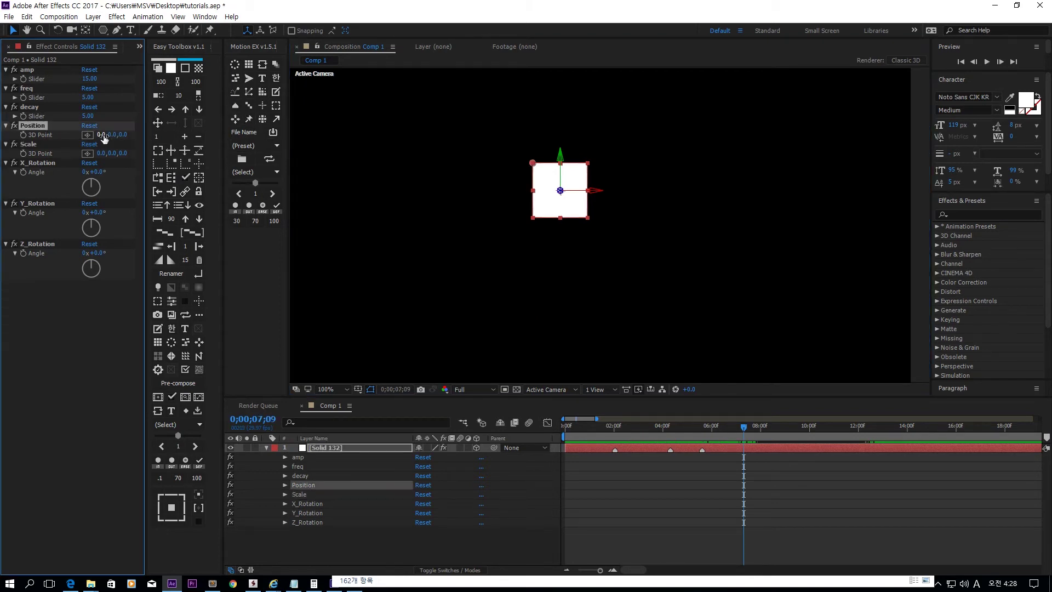
key("ctrl+z")
- Set the amp slider to 50 and preview the solid's motion after the first marker
key("period")
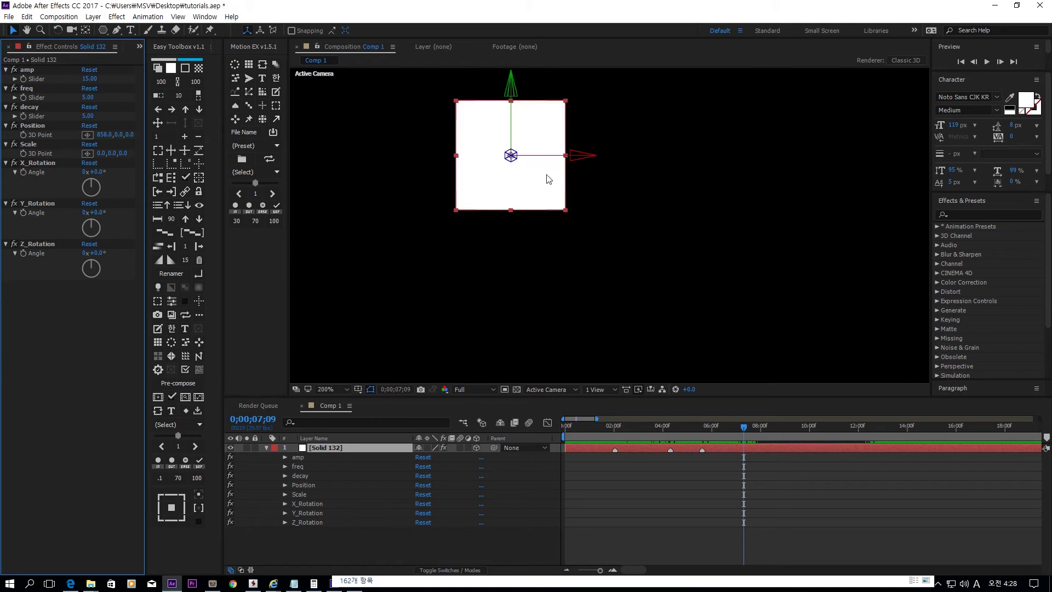
left_click_drag(548, 179, 617, 228)
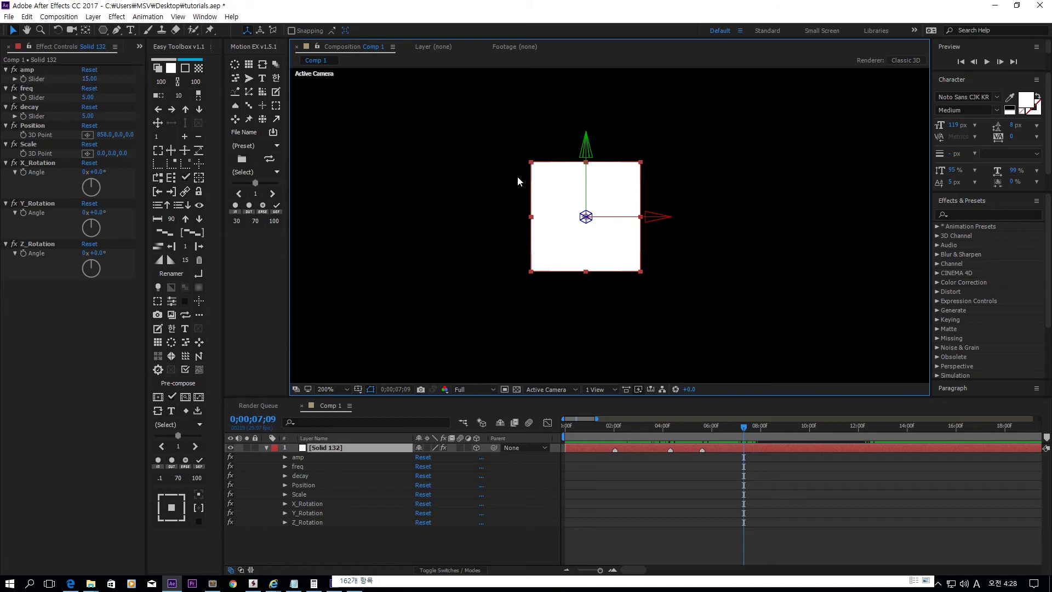
mouse_move(635, 423)
left_mouse_down()
mouse_move(604, 426)
mouse_move(627, 428)
left_mouse_up()
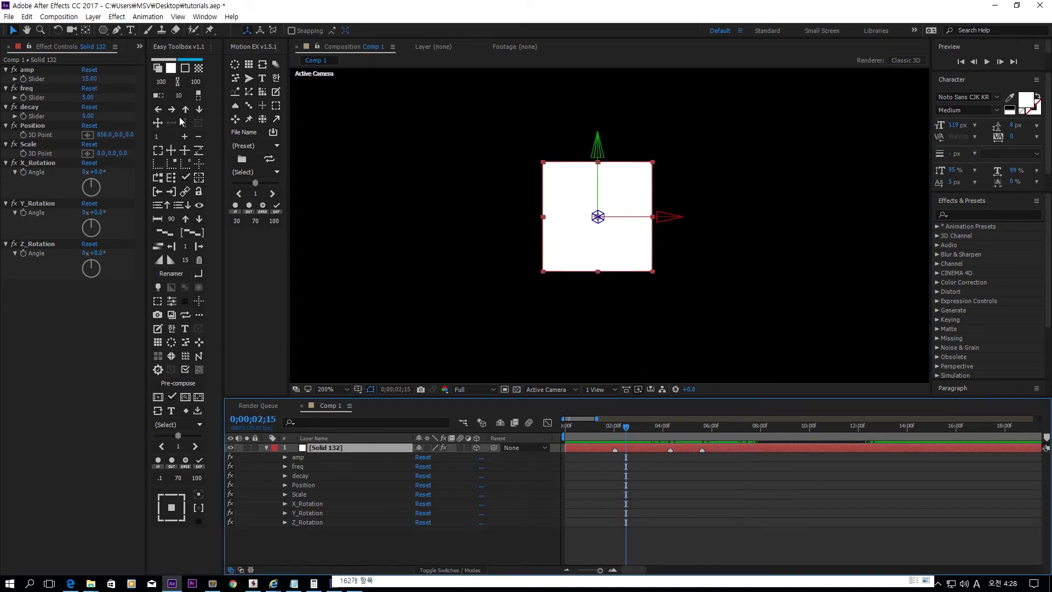
left_click(88, 78)
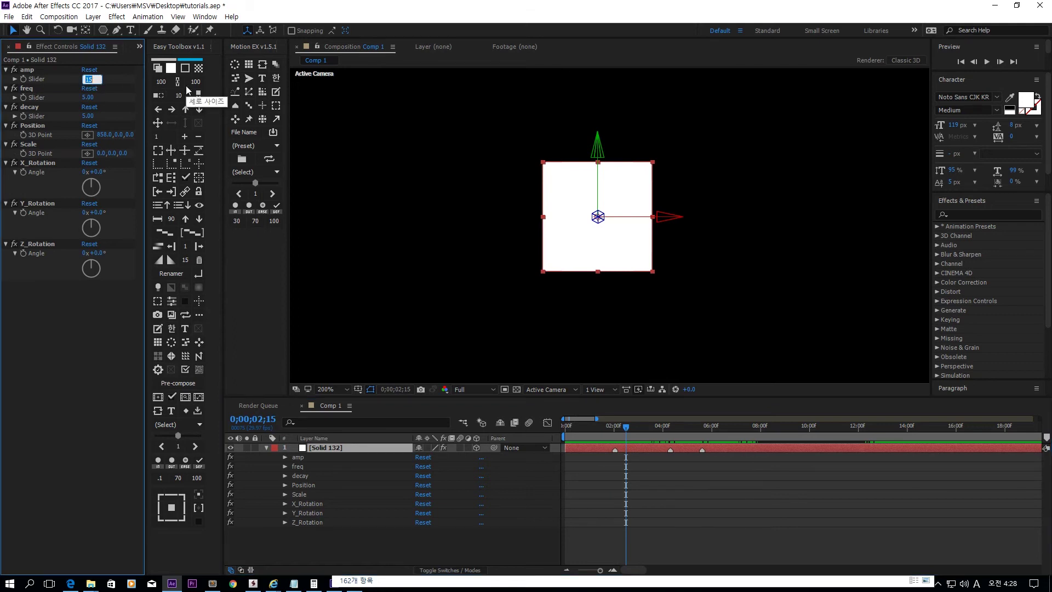
type("50")
key("Return")
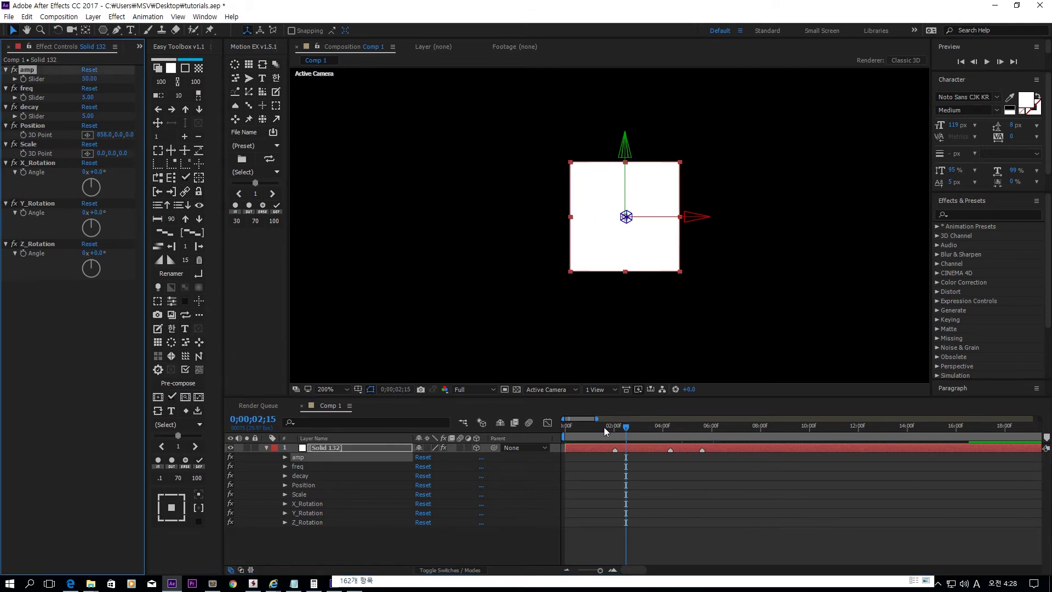
mouse_move(632, 426)
left_mouse_down()
mouse_move(607, 433)
mouse_move(633, 438)
left_mouse_up()
key("comma")
key("comma")
key("comma")
key("comma")
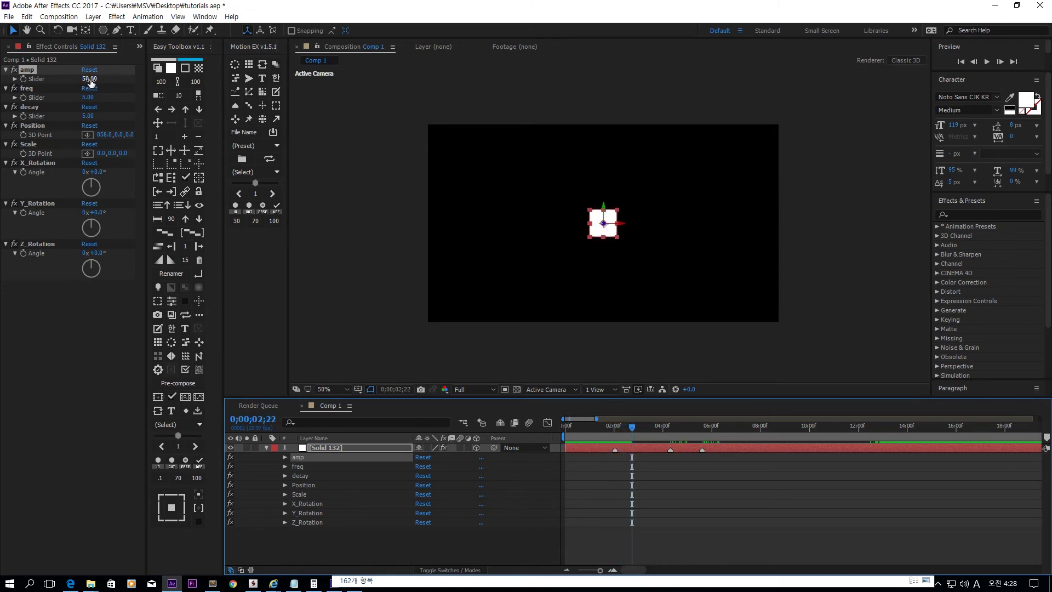
- Set the amp slider to 1 and preview the motion after the first marker
left_click(89, 79)
type("1")
key("Return")
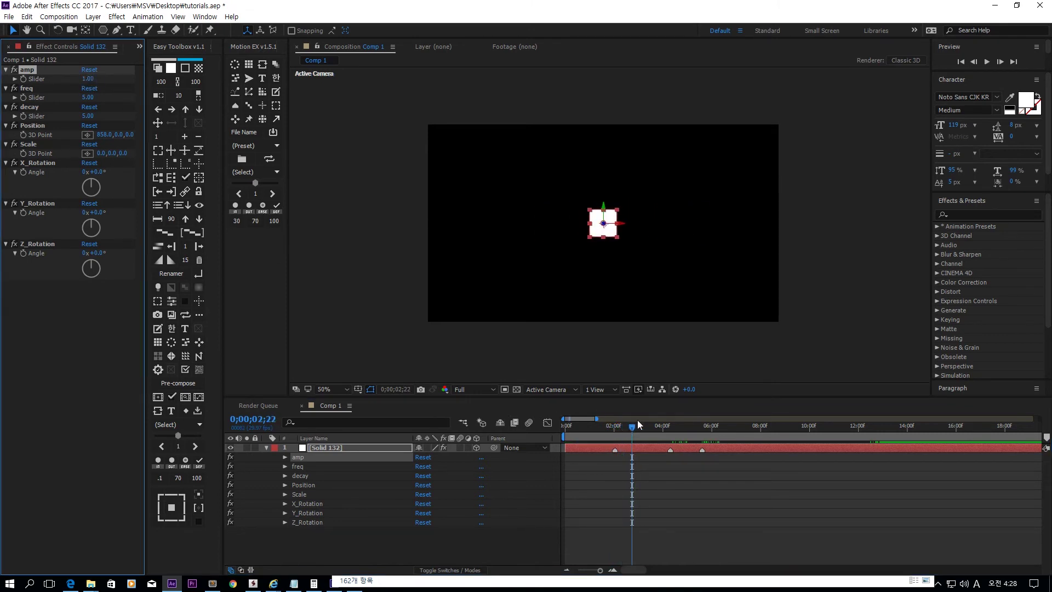
mouse_move(637, 423)
left_mouse_down()
mouse_move(610, 426)
mouse_move(632, 428)
left_mouse_up()
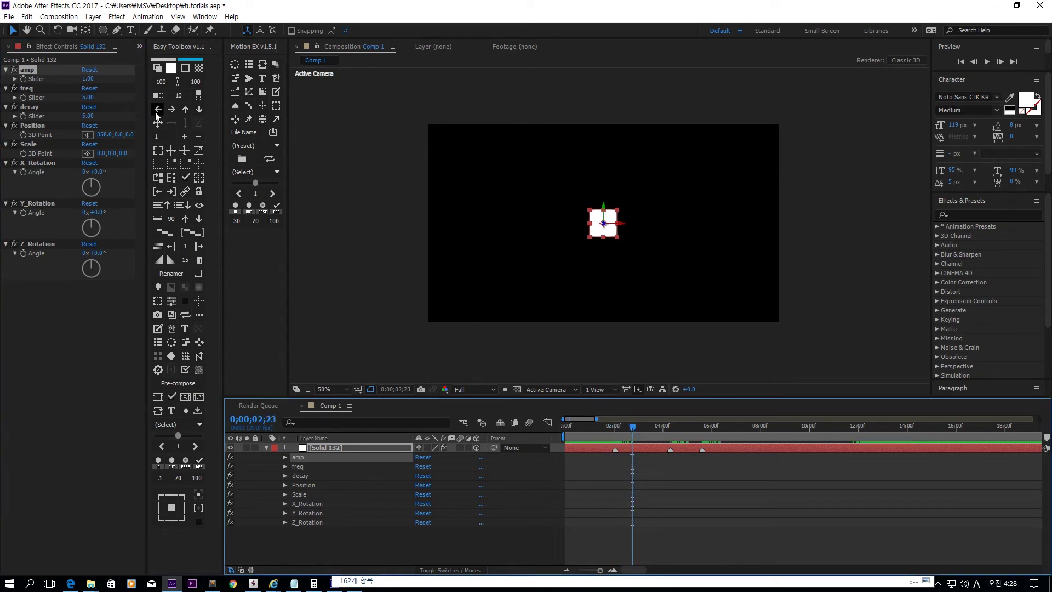
- Set the amp slider to 15 and preview the motion between the first and second markers
left_click(88, 78)
type("15")
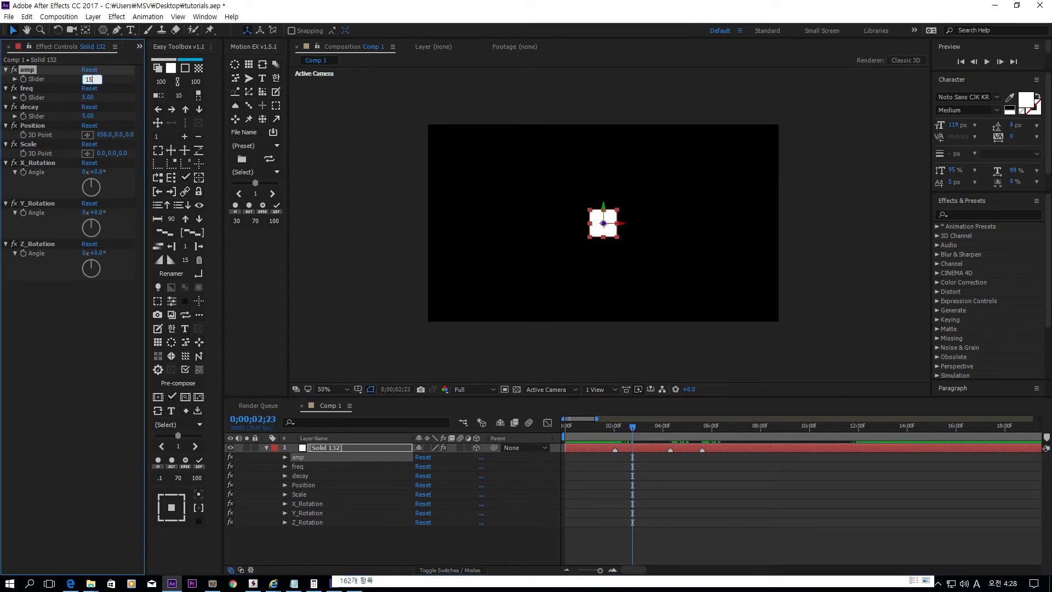
key("Return")
left_click_drag(603, 430, 645, 436)
key("period")
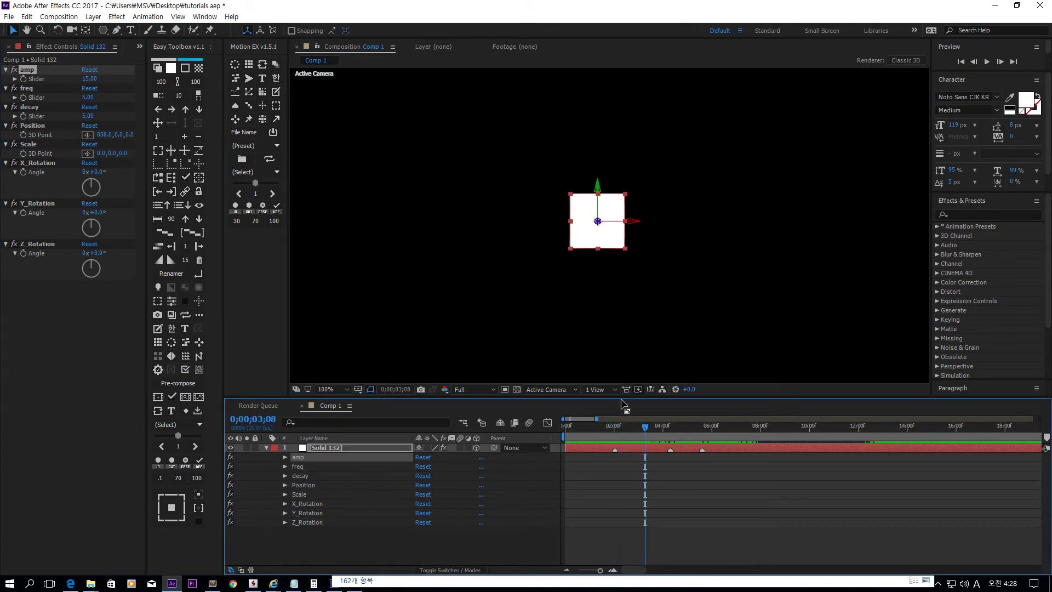
left_click(670, 429)
- Set the freq slider to 50, start the work area at 0;00;01;20, and play the motion
left_click(35, 90)
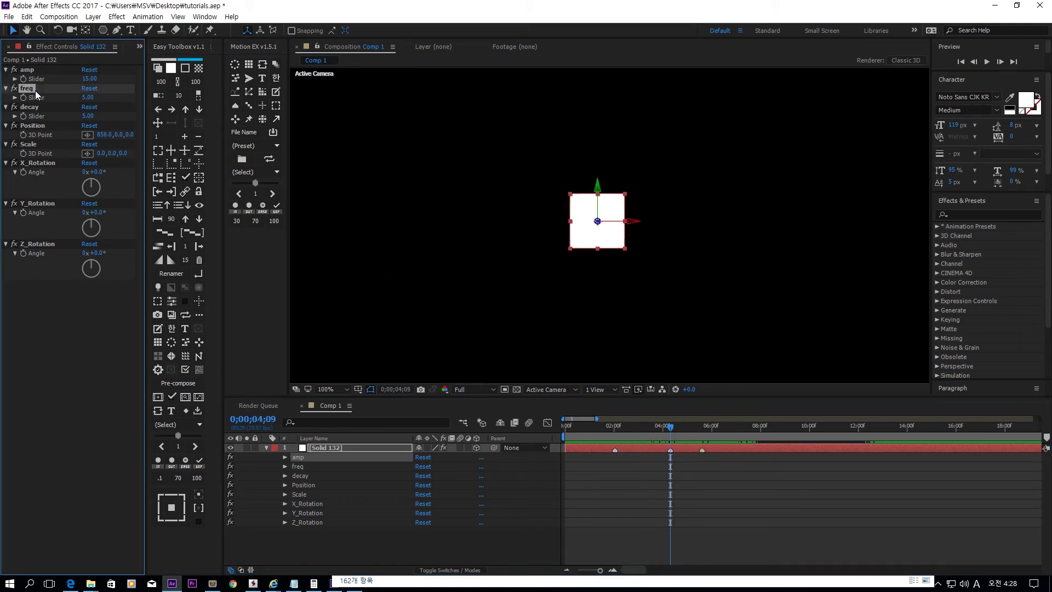
left_click(88, 98)
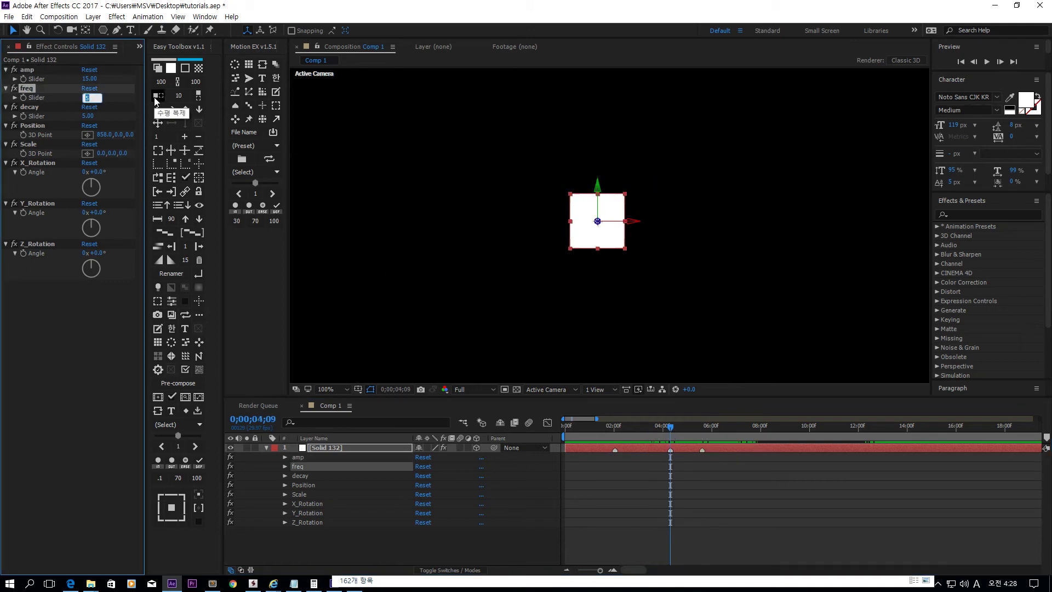
type("50")
key("Return")
left_click(612, 428)
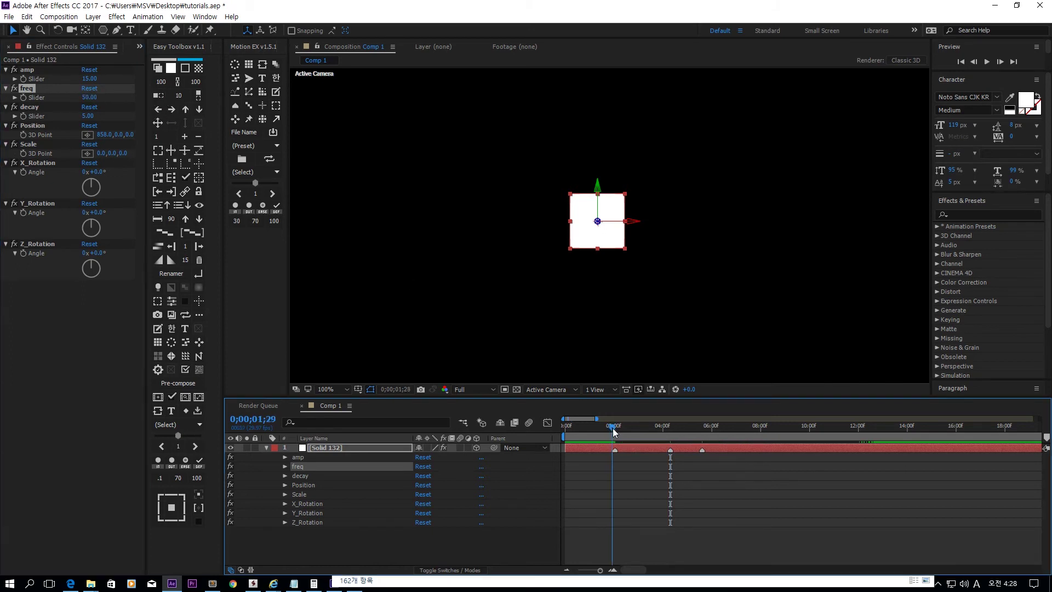
mouse_move(612, 428)
left_mouse_down()
mouse_move(650, 429)
mouse_move(605, 433)
left_mouse_up()
key("b")
key("space")
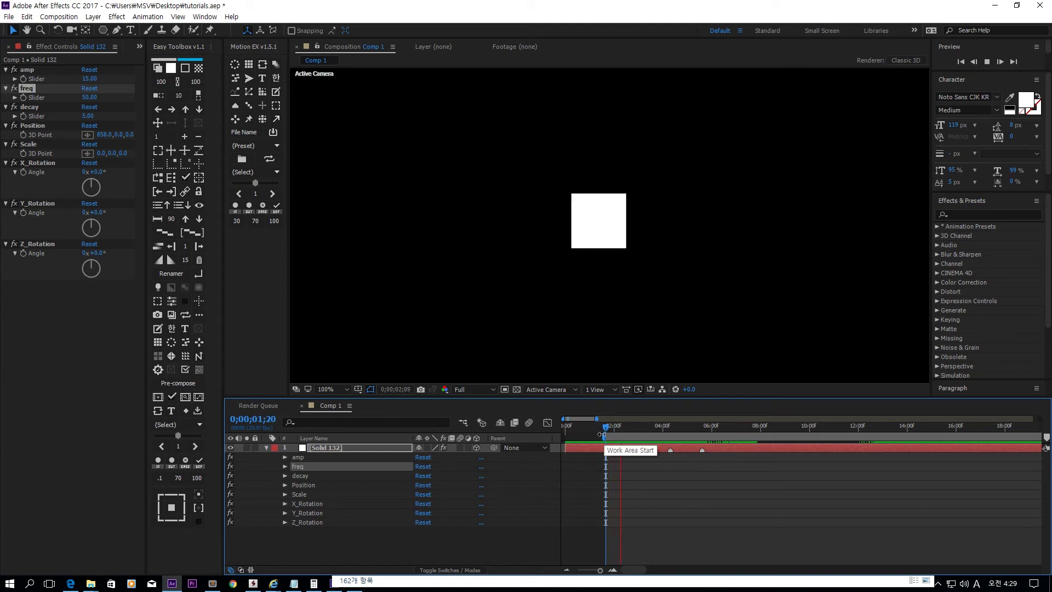
key("space")
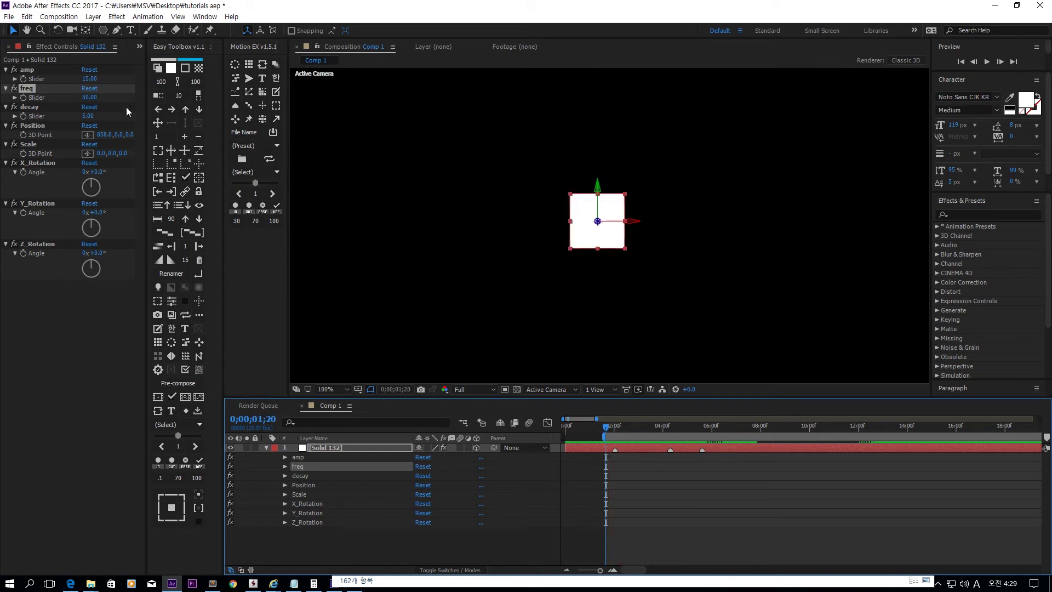
- Set the freq slider to 500 and play the motion from the work area start
left_click(87, 97)
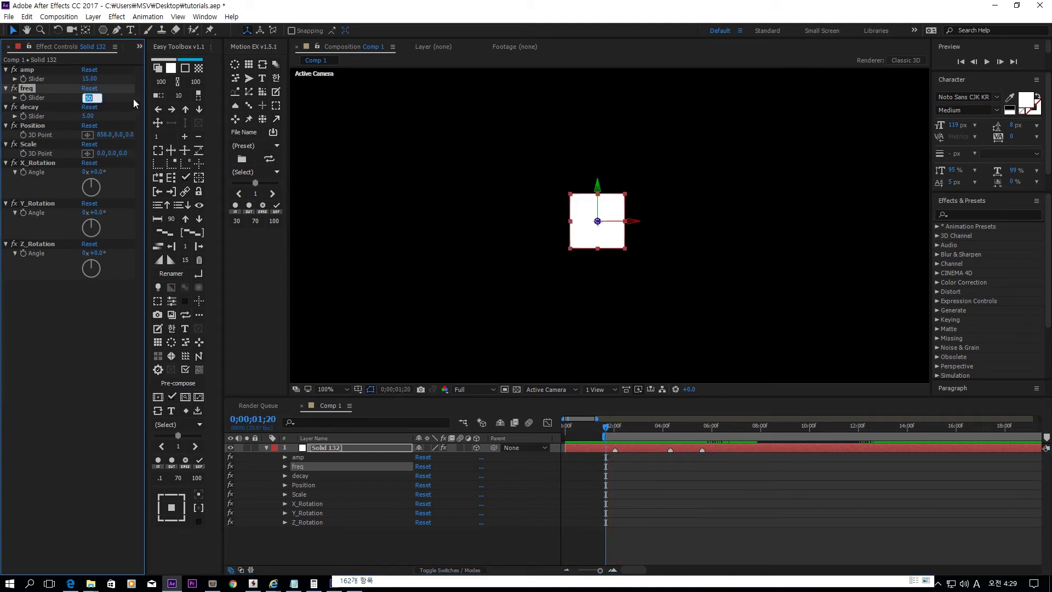
type("500")
key("Return")
key("space")
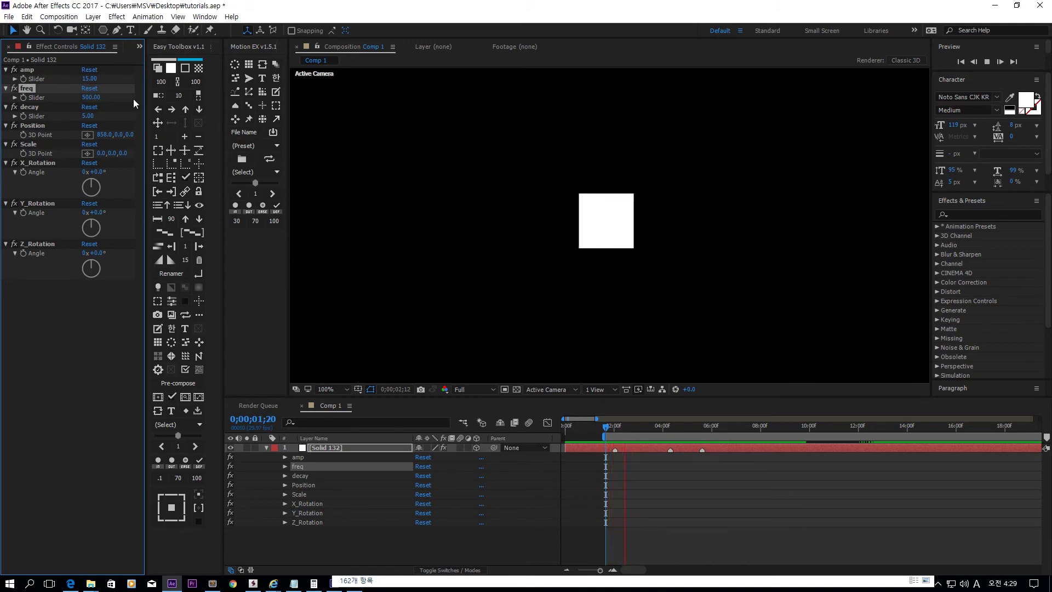
- Set the freq slider to 1, watch the motion, and return to the first marker
left_click(91, 97)
type("1")
key("Return")
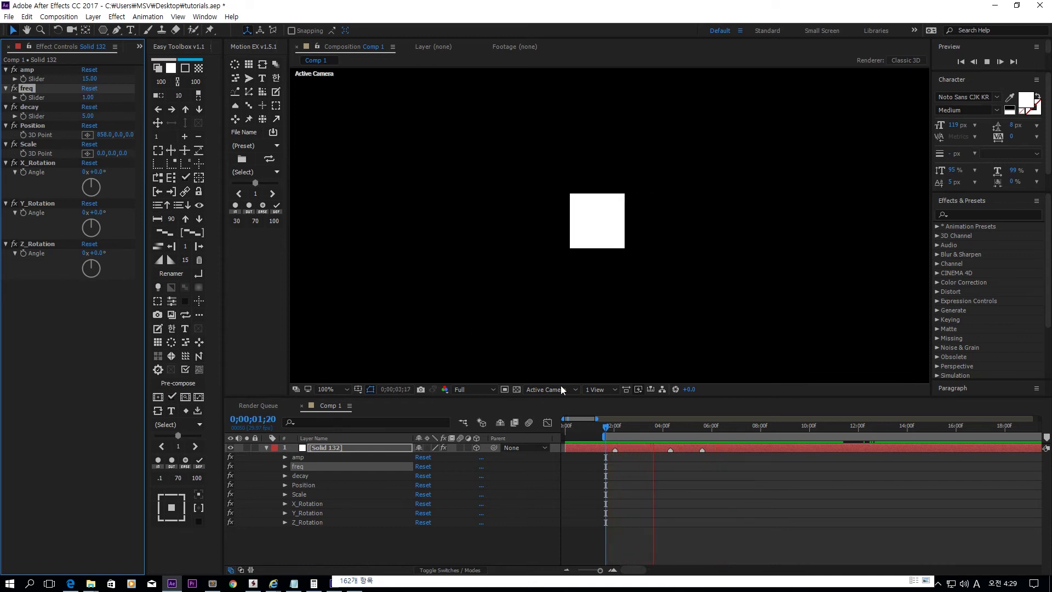
left_click(615, 426)
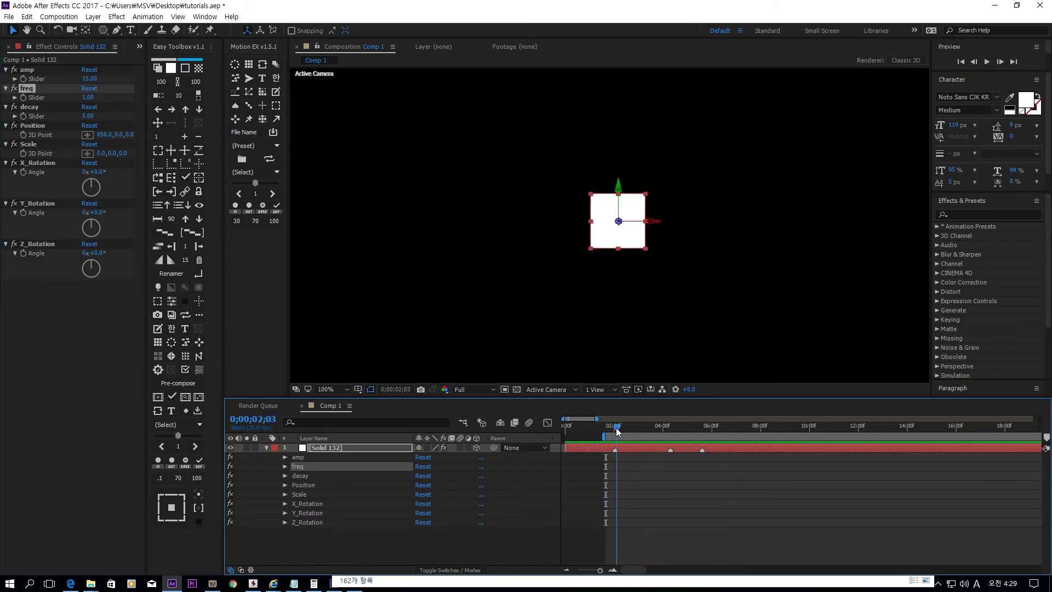
- Set the decay slider to 50 and play the motion from the first marker
left_click(40, 107)
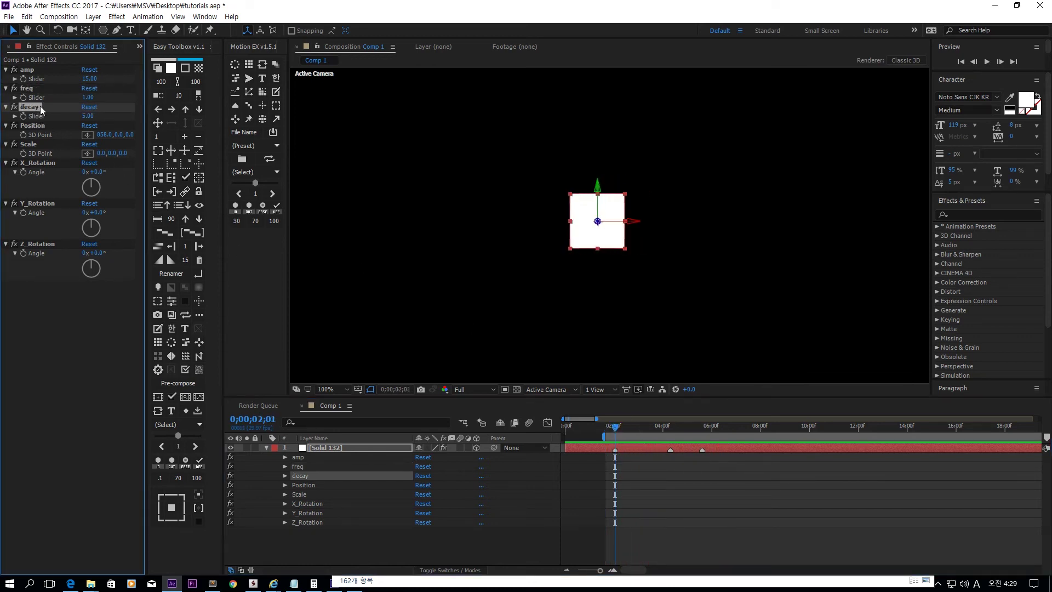
left_click(90, 116)
type("50")
key("Return")
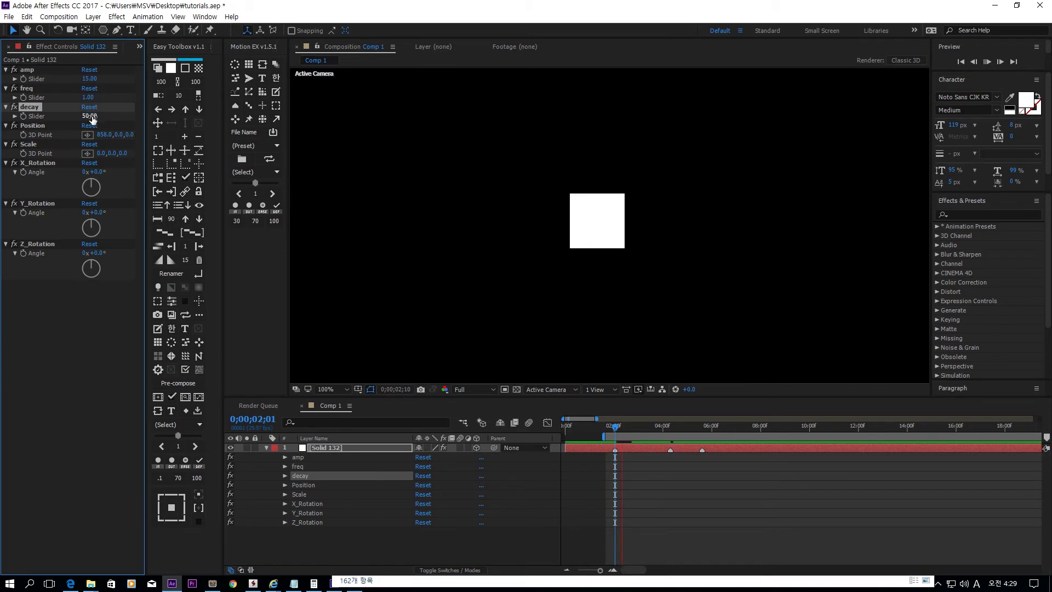
key("space")
- Set the freq slider to 10 and preview the motion up to 0;00;02;09
left_click(93, 104)
type("10")
key("Return")
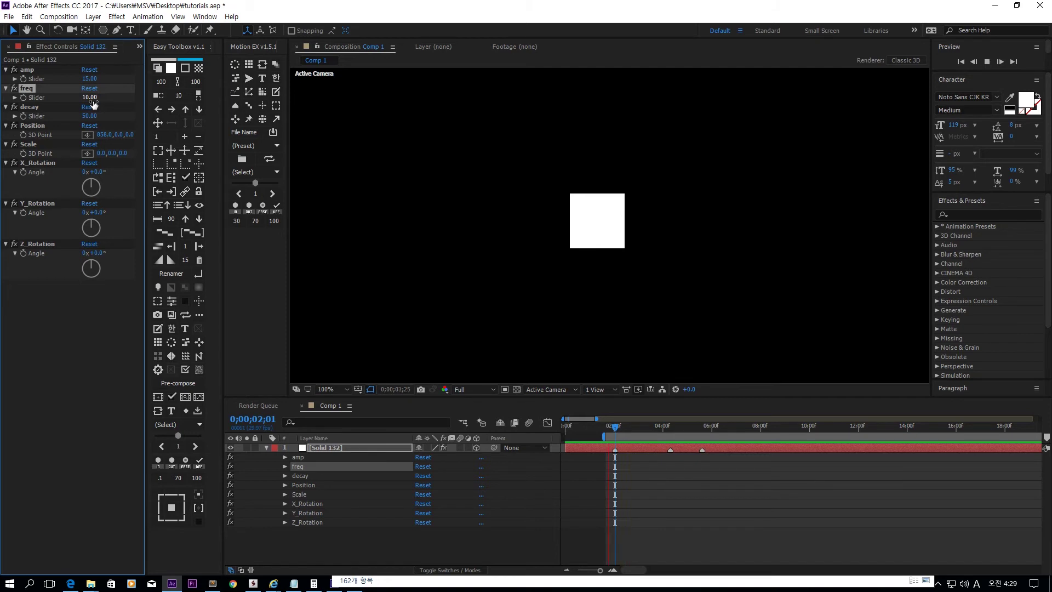
left_click(55, 109)
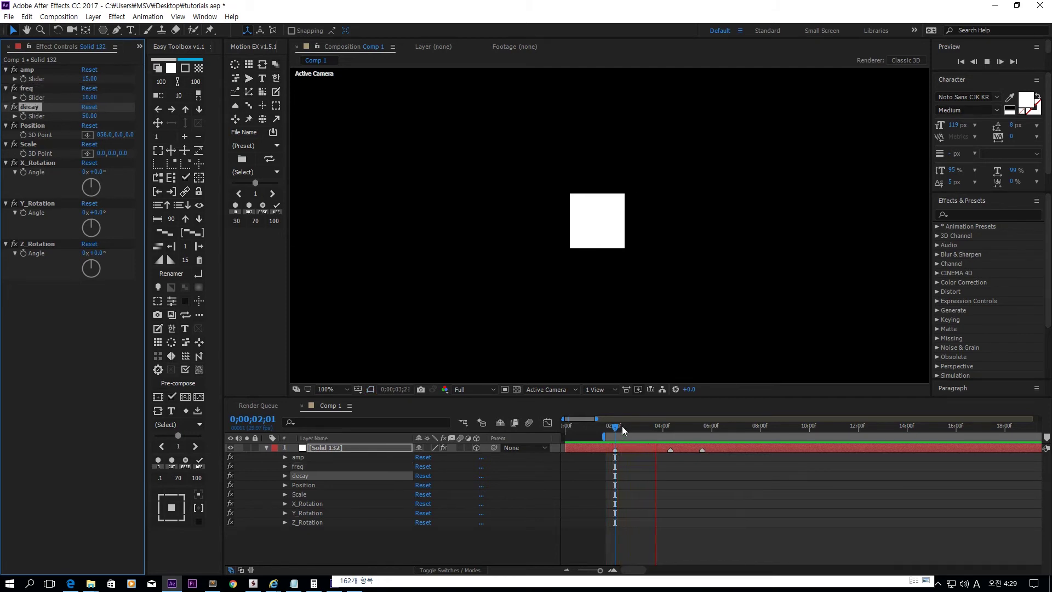
mouse_move(623, 426)
left_mouse_down()
mouse_move(611, 430)
mouse_move(621, 430)
left_mouse_up()
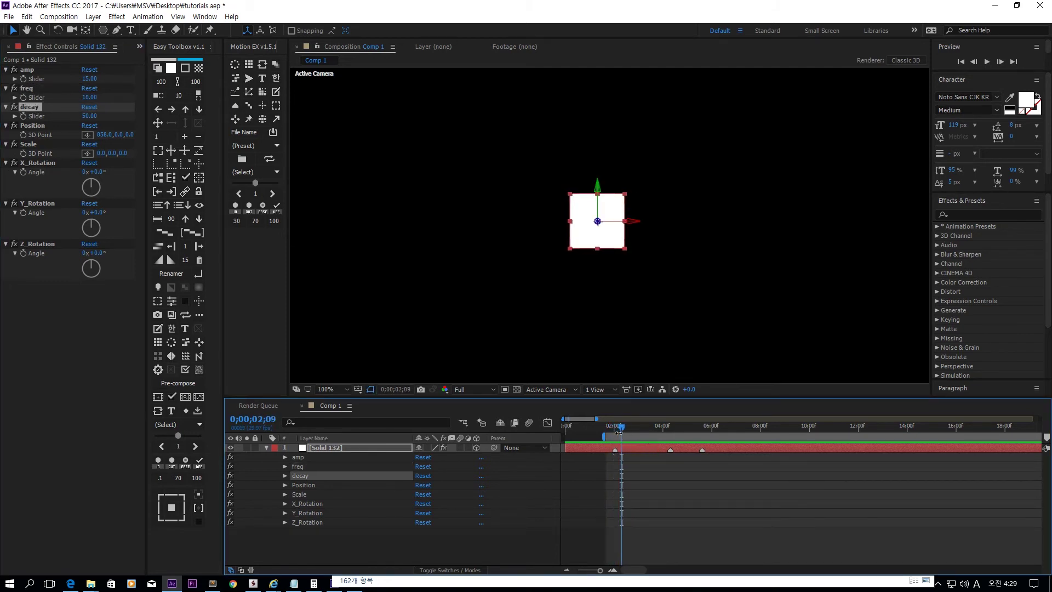
- Set the decay slider to 0 and play the motion
left_click(90, 116)
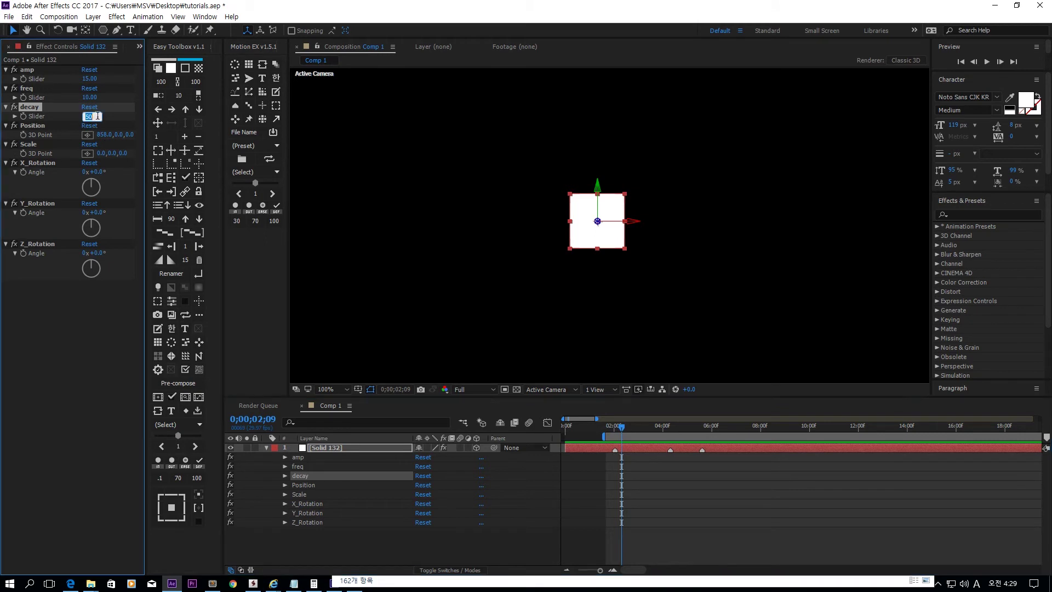
key("Return")
key("space")
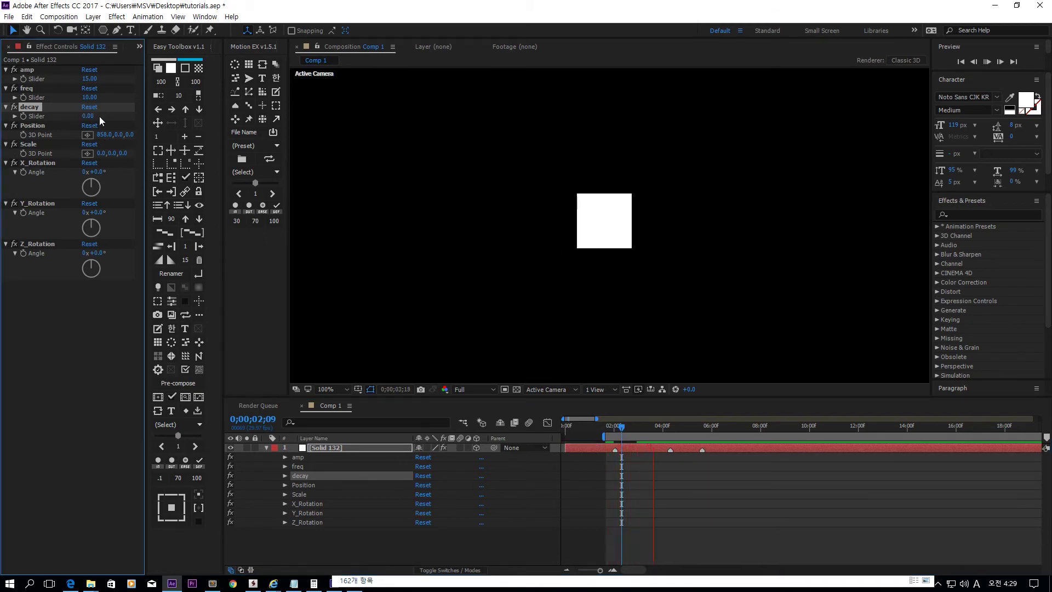
- Set the decay slider to 5, watch the motion, and stop at 0;00;02;23
left_click(89, 116)
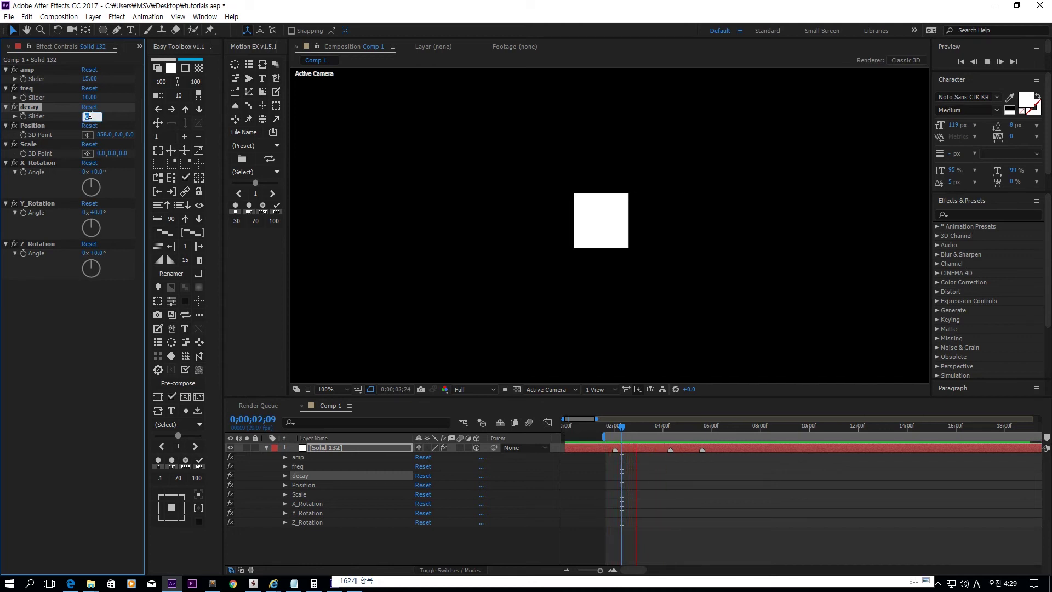
type("5")
key("Return")
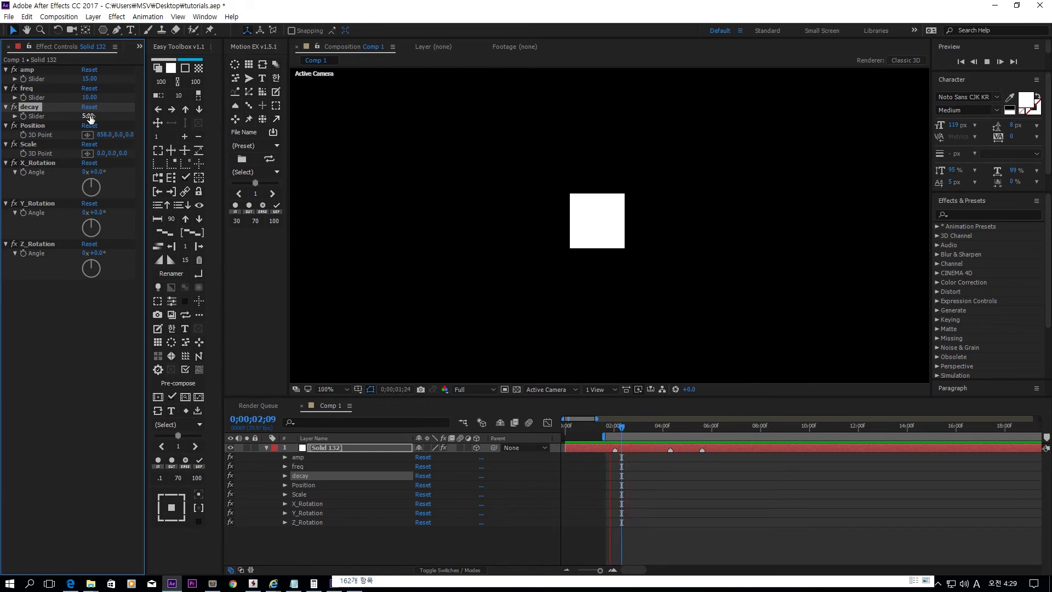
left_click(632, 428)
left_click(28, 70)
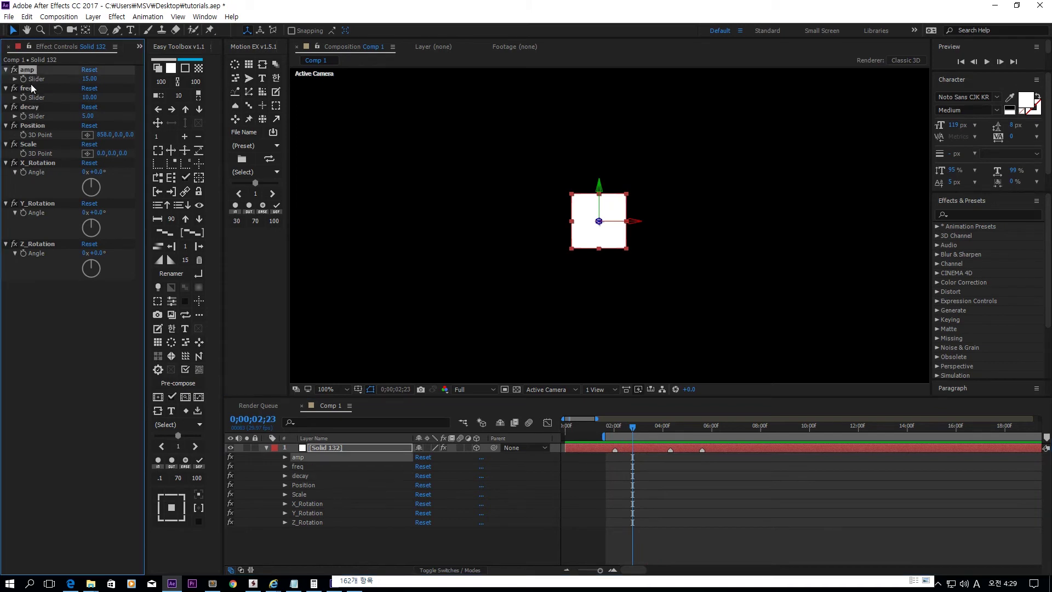
left_click(29, 88)
left_click(32, 108)
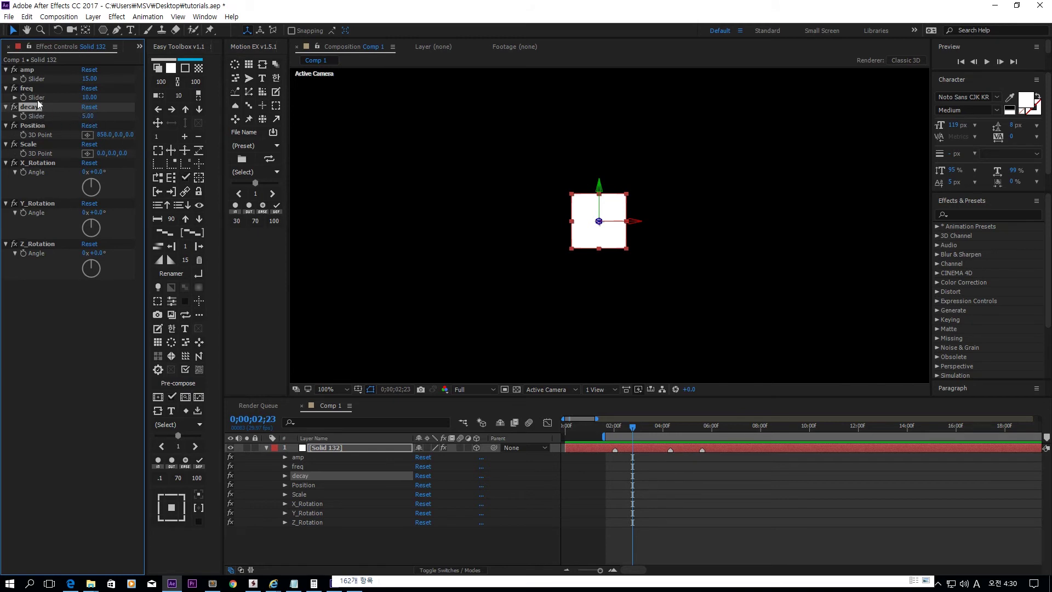
- Delete the solid carrying the motion controls and add six white 100 × 100 solids, leaving them deselected
left_click(475, 212)
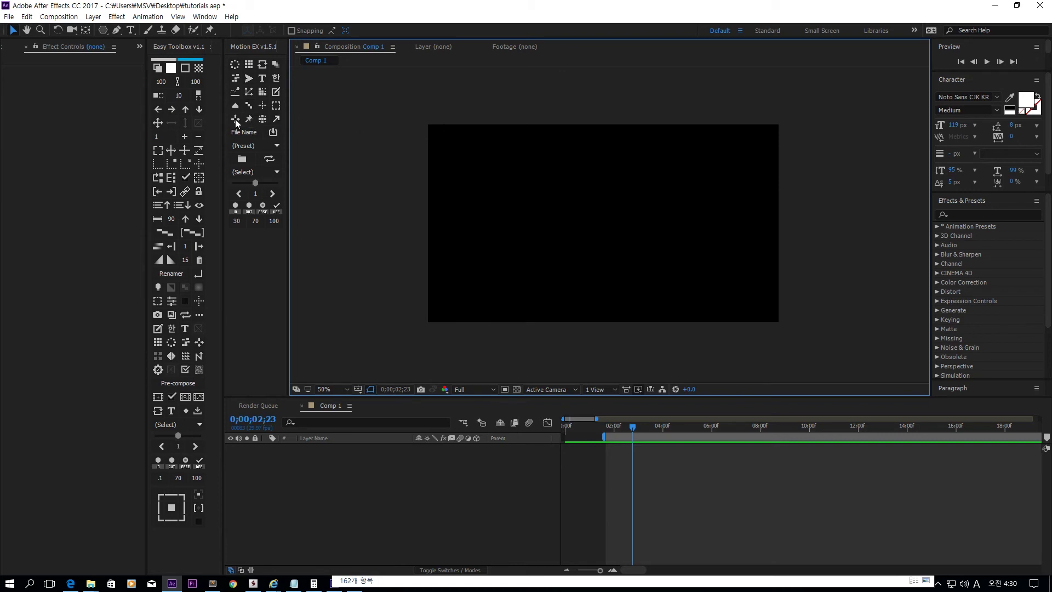
left_click(160, 66)
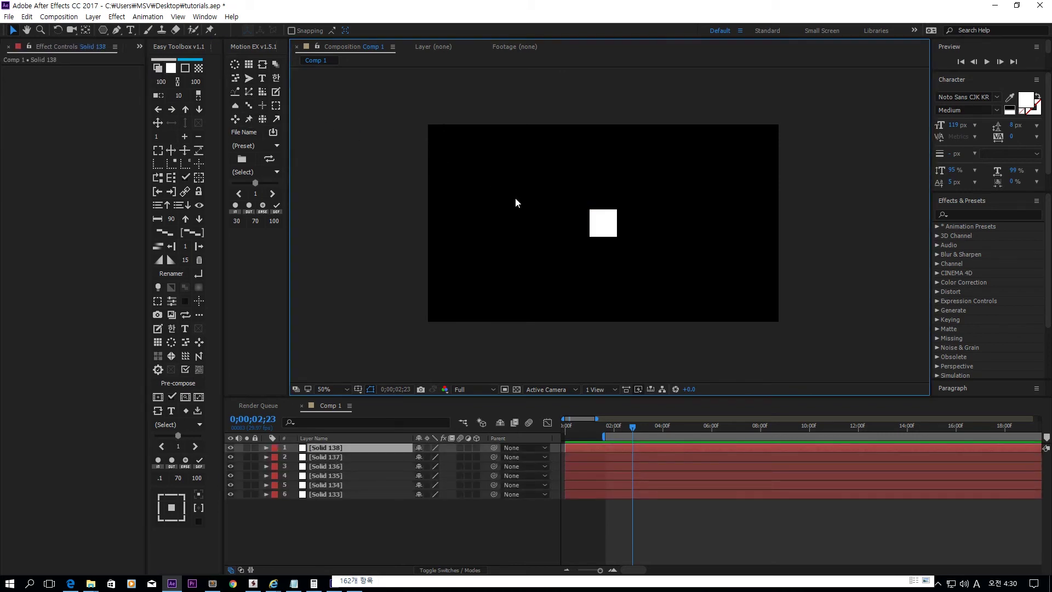
left_click(586, 229)
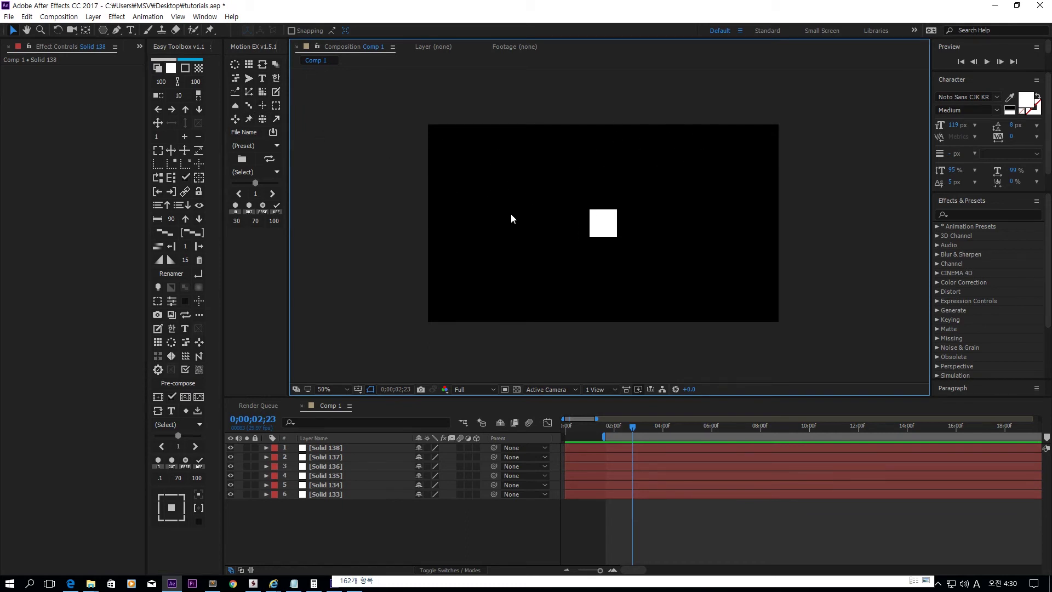
- Distribute the six solids evenly between two Motion EX control points and spread the points into a rising diagonal row
left_click_drag(495, 182, 669, 265)
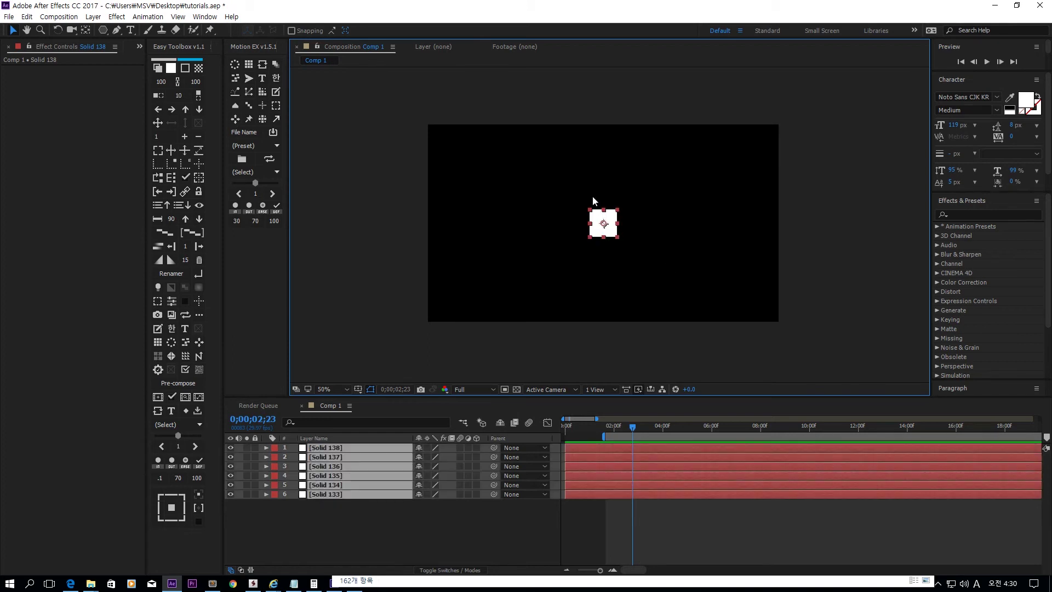
left_click(248, 109)
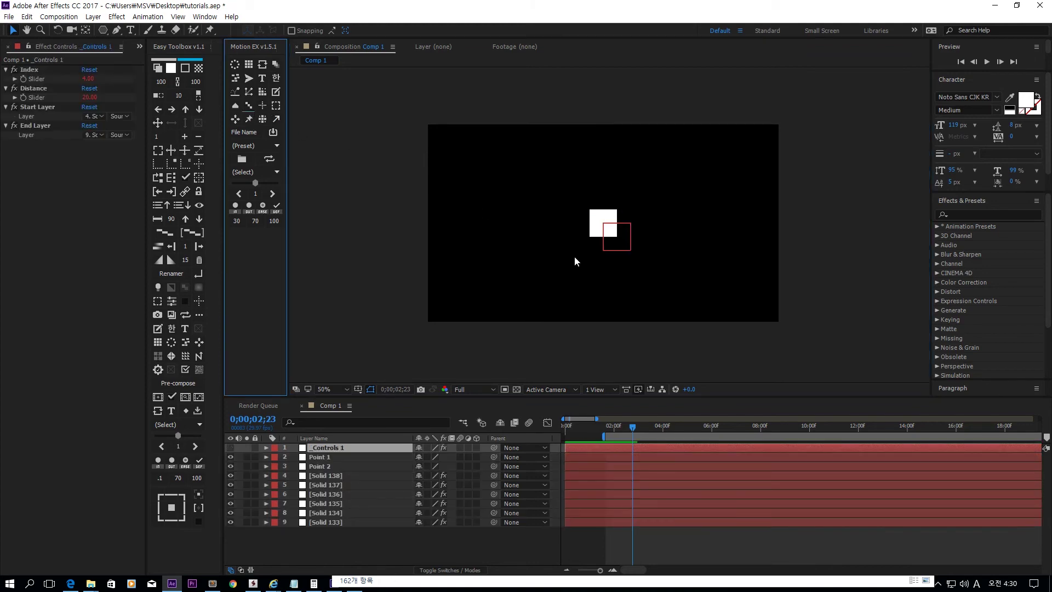
left_click_drag(614, 241, 730, 212)
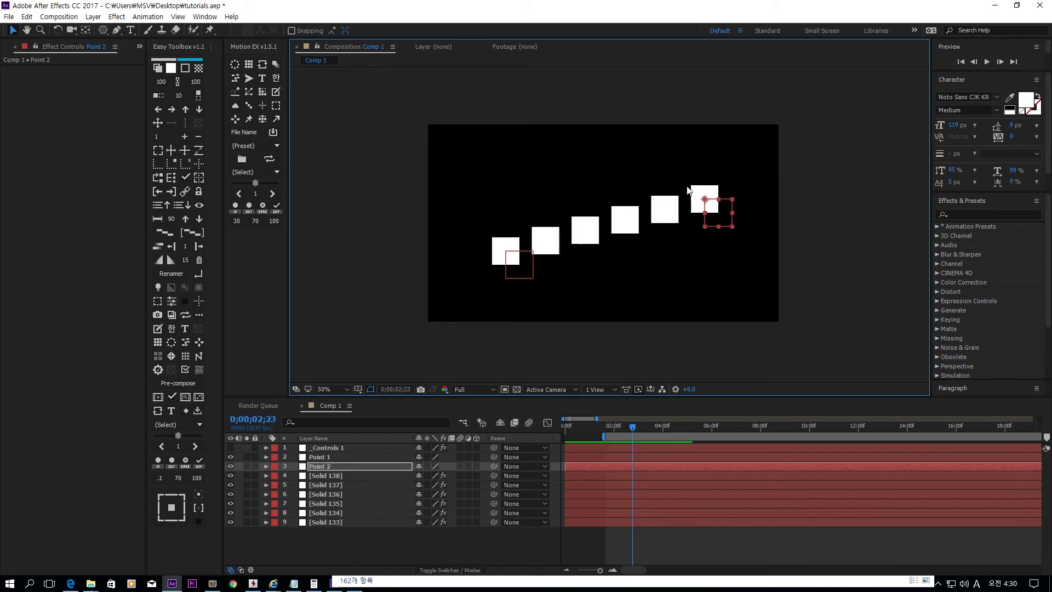
left_click(514, 269)
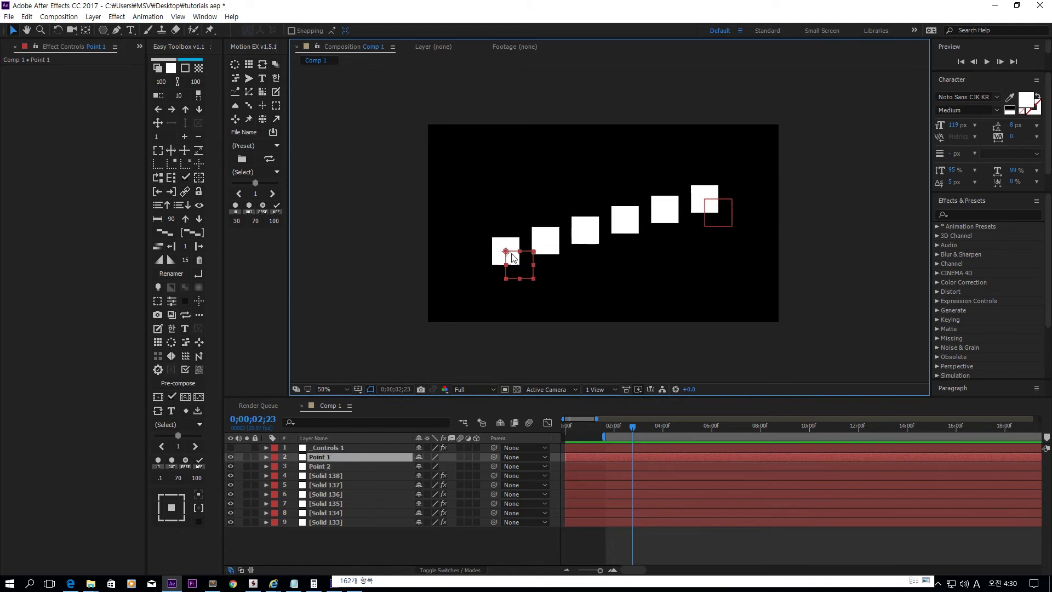
left_click(507, 252)
left_click(726, 214)
left_click(713, 195)
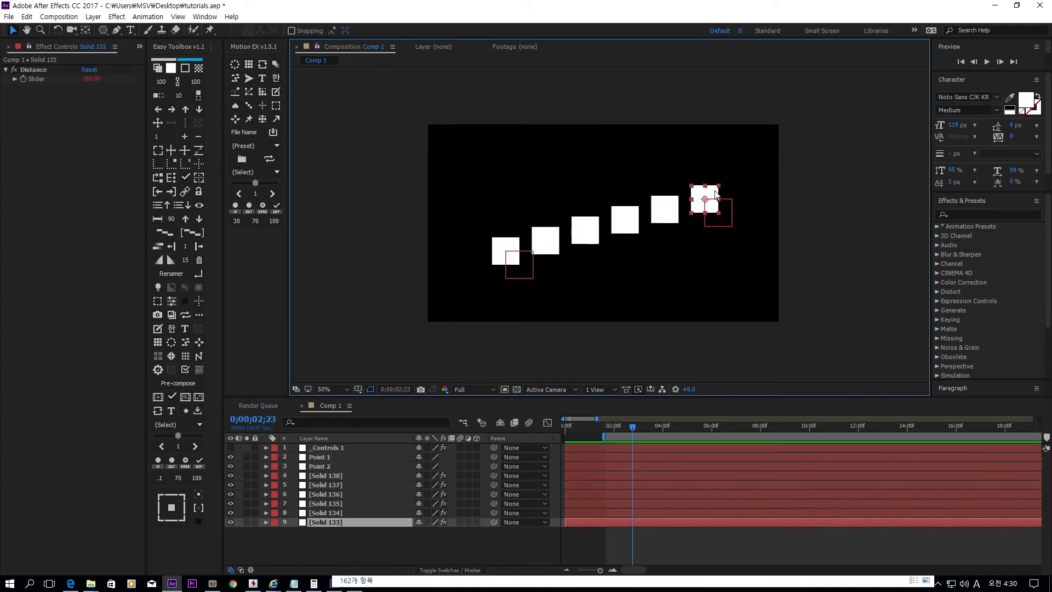
- Duplicate the third square from the row's lower end four times
left_click(597, 234)
key("ctrl+d")
key("ctrl+d")
key("ctrl+d")
key("ctrl+d")
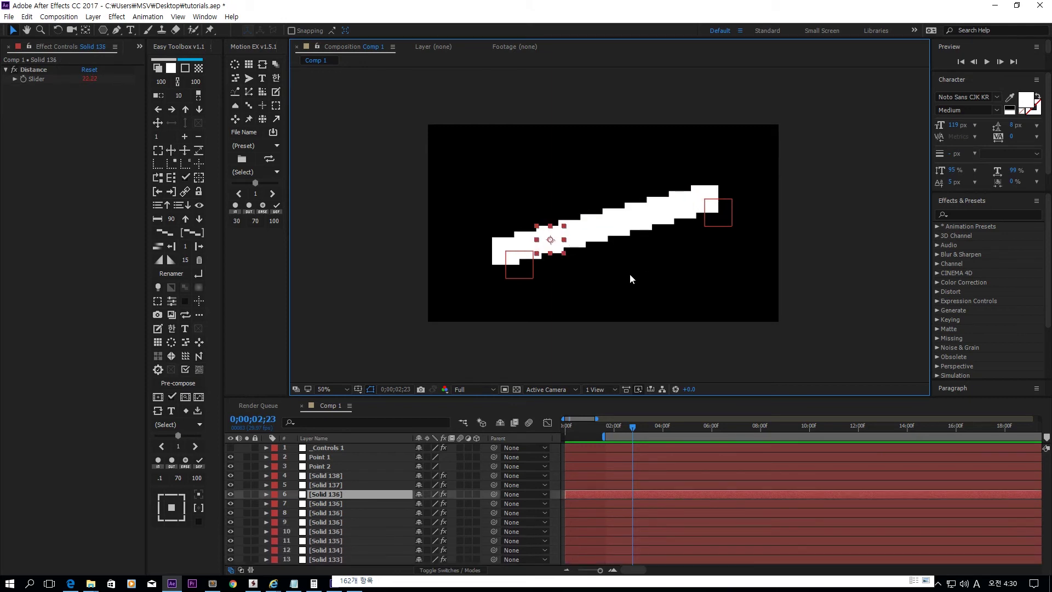
- Reposition Point 1 and Point 2 several times to tilt and stretch the row, finishing with Point 2 near the composition's lower-right corner
left_click_drag(603, 275, 482, 208)
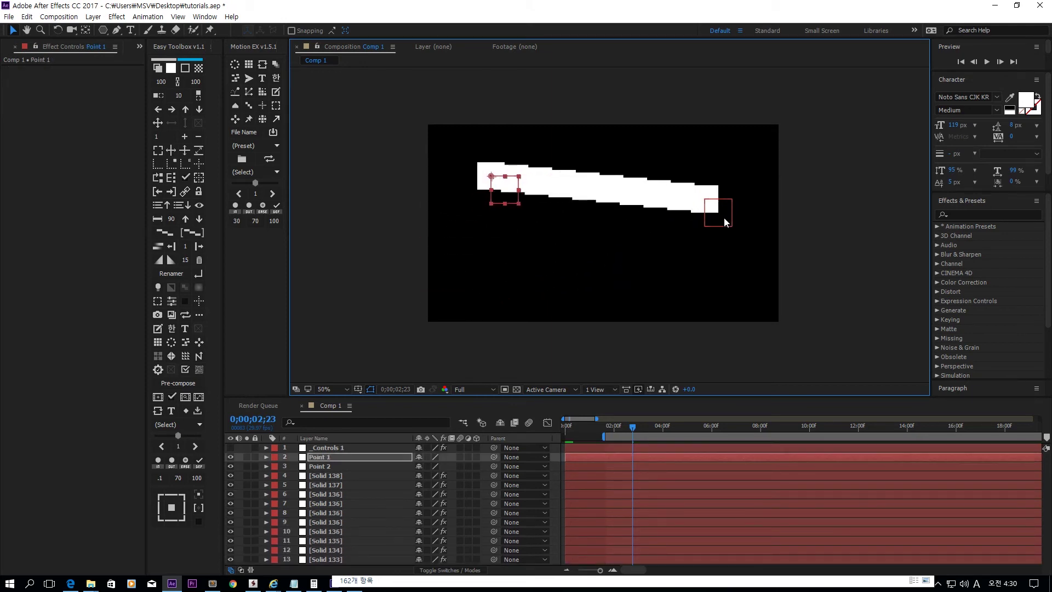
left_click_drag(724, 218, 746, 190)
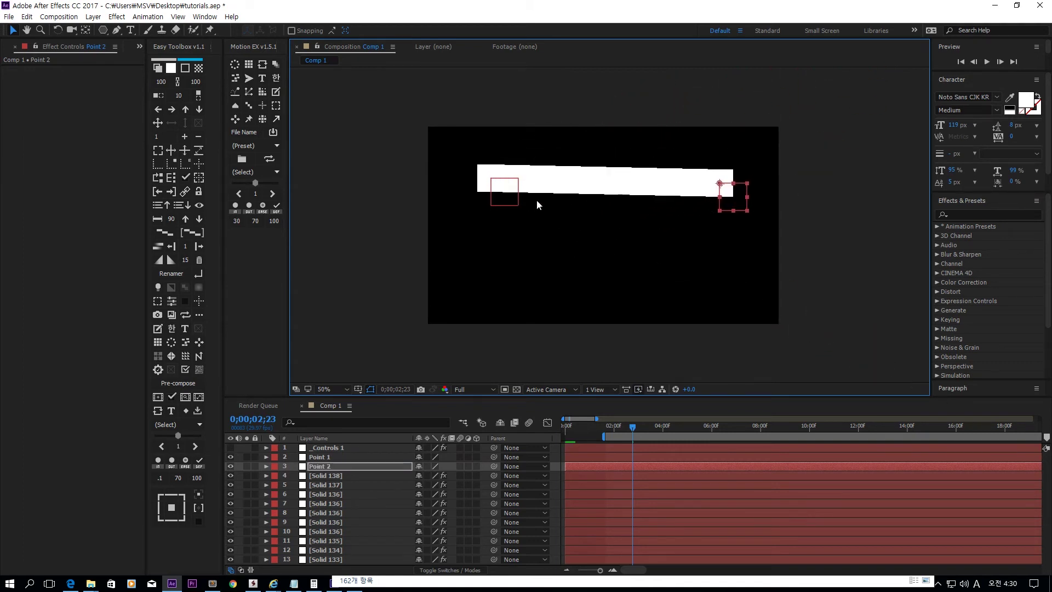
left_click_drag(504, 204, 481, 321)
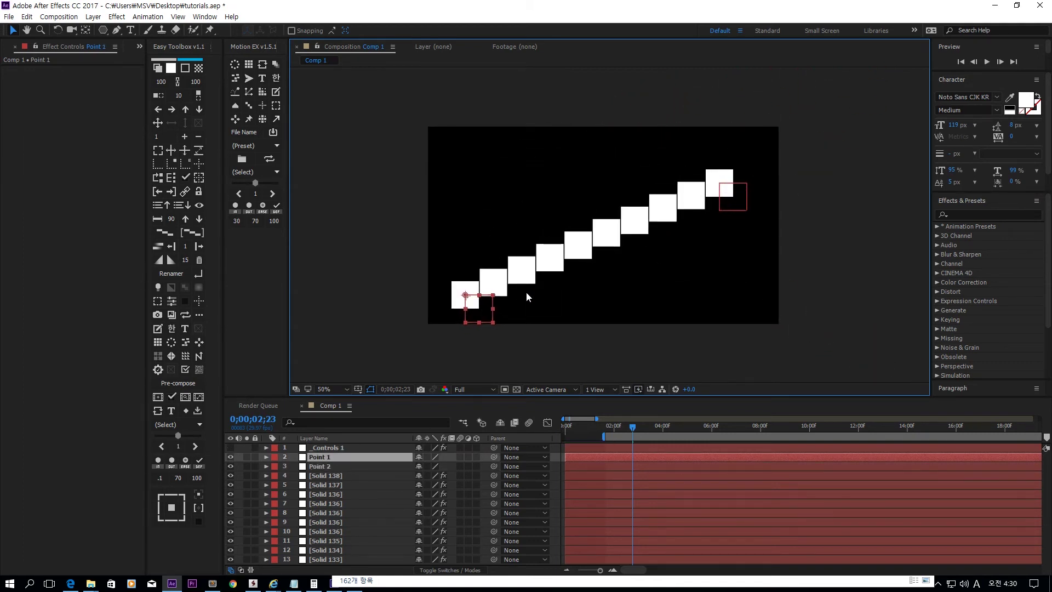
left_click_drag(736, 199, 760, 171)
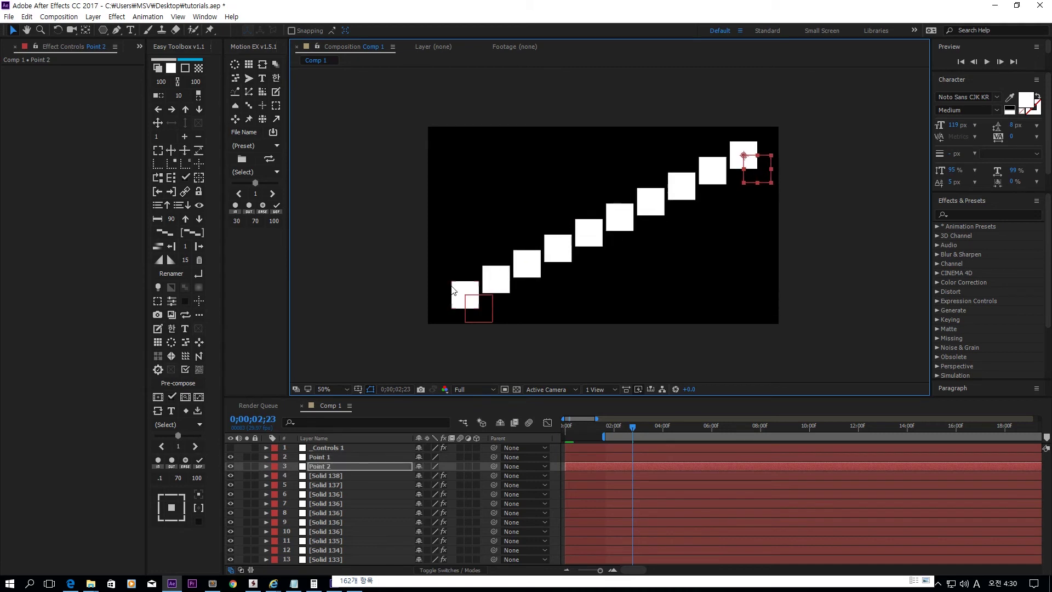
left_click_drag(488, 305, 468, 171)
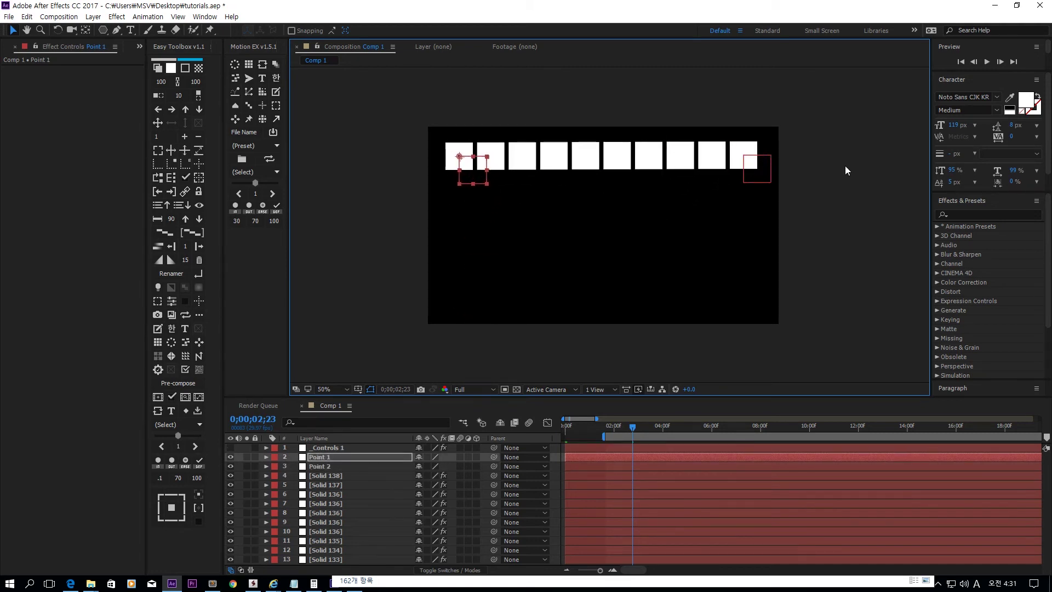
left_click_drag(767, 169, 750, 303)
left_click(718, 202)
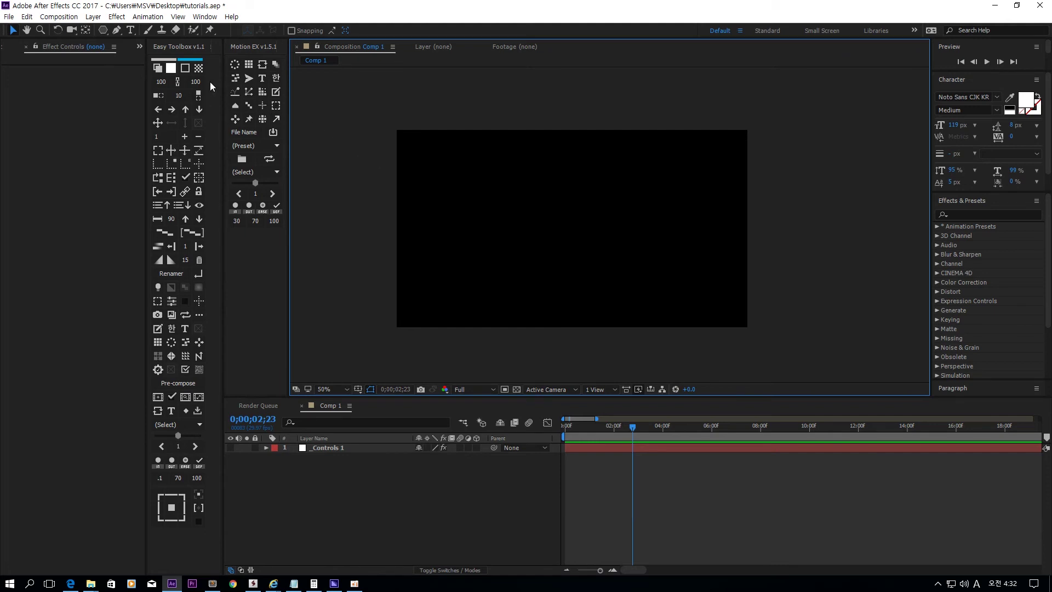
- Add eight white 100 × 100 solids to the composition
left_click(159, 69)
left_click(159, 68)
left_click(159, 68)
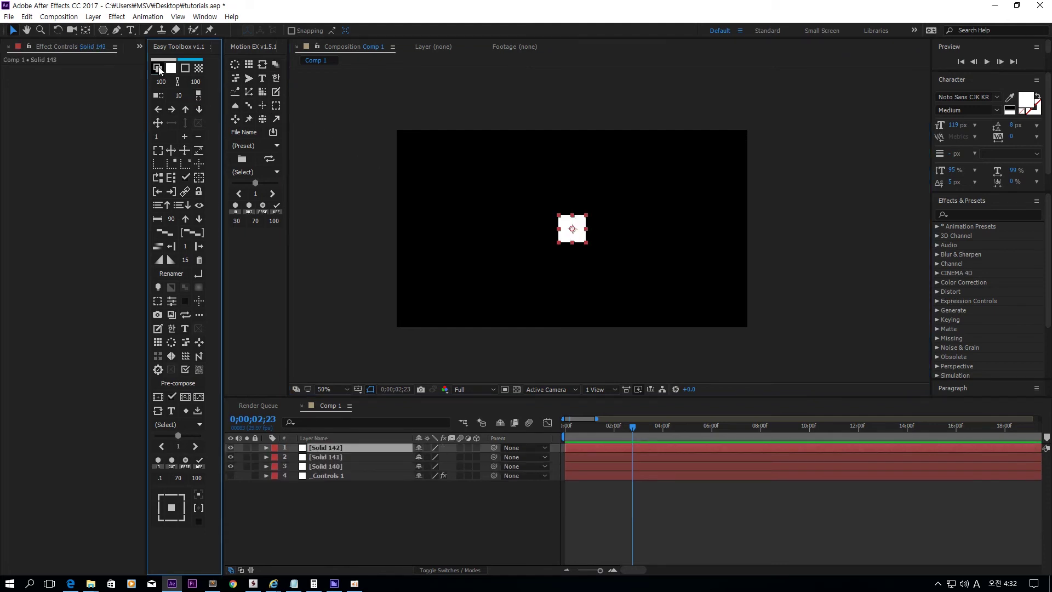
left_click(158, 68)
left_click(158, 68)
left_click(158, 68)
left_click(158, 68)
left_click(159, 69)
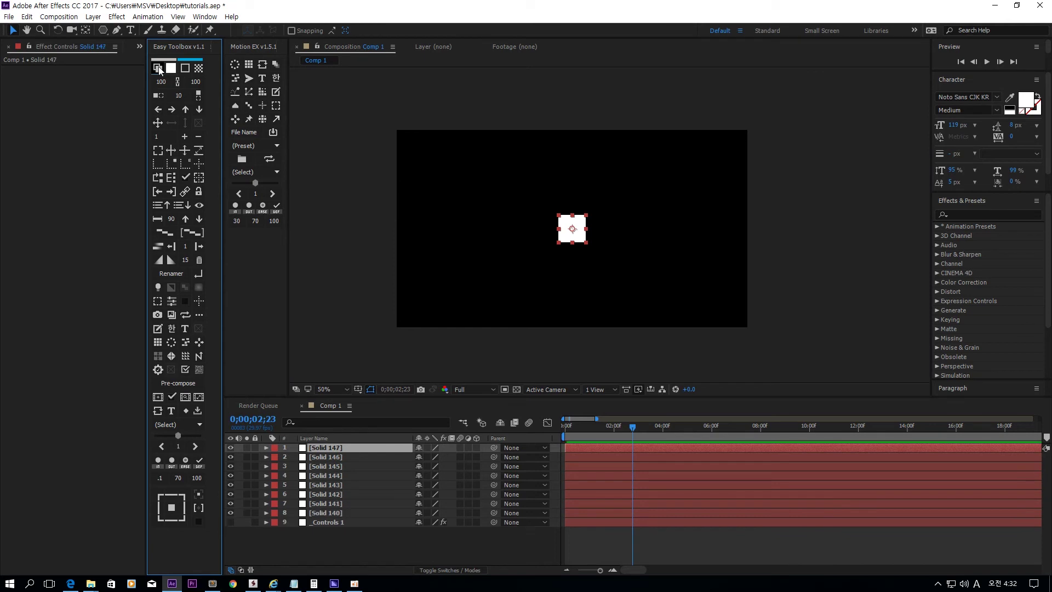
- Delete the leftover _Controls 1 layer and add a ninth white 100 × 100 solid
left_click(321, 526)
key("Delete")
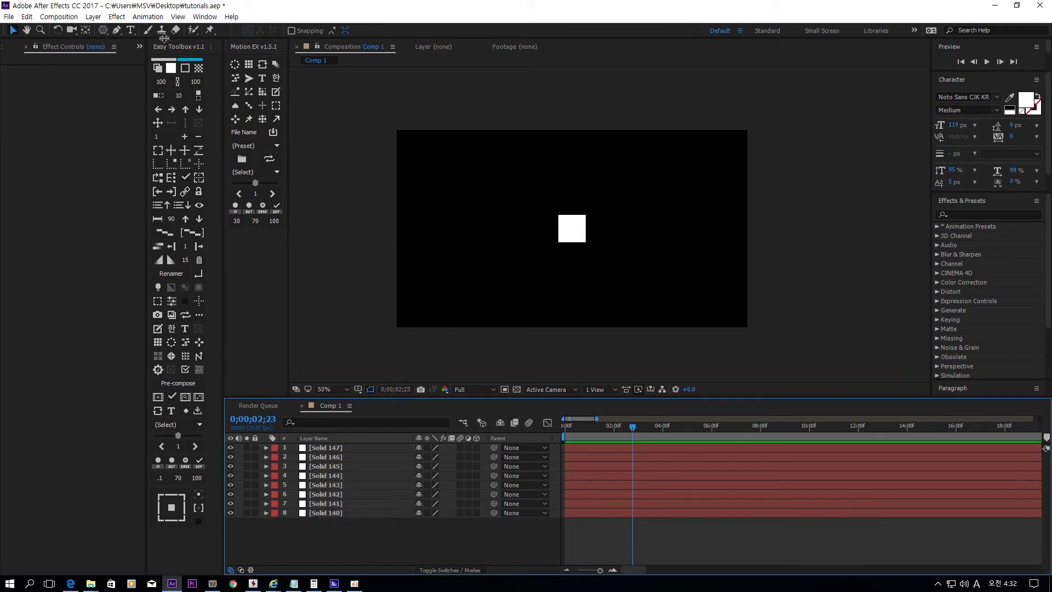
left_click(159, 69)
- Arrange all nine solids in a 3 × 3 grid and shift the grid slightly within the composition
left_click(492, 202)
key("ctrl+a")
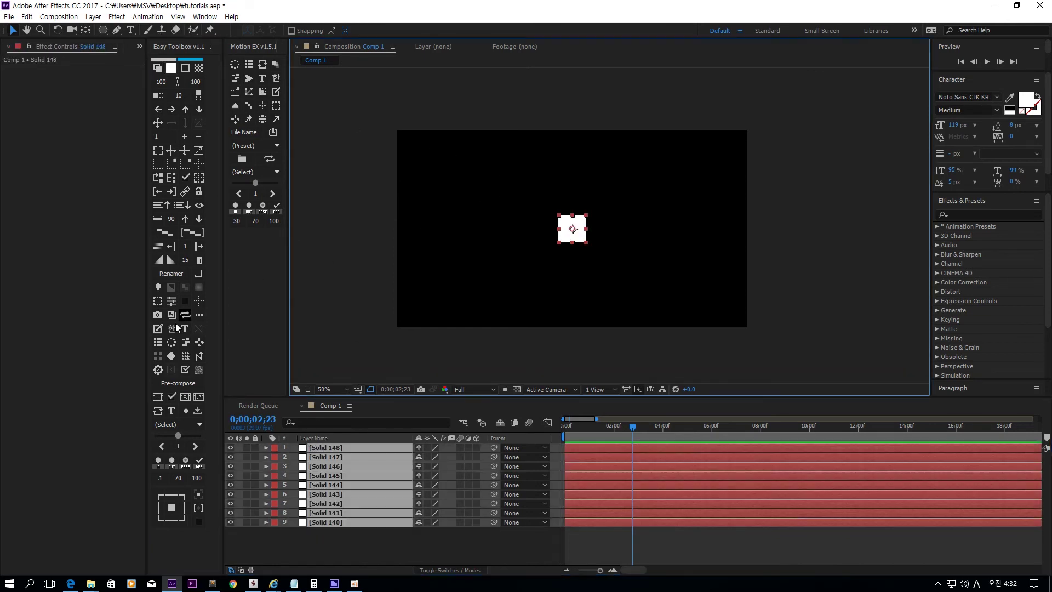
left_click(157, 342)
left_click_drag(519, 290, 512, 294)
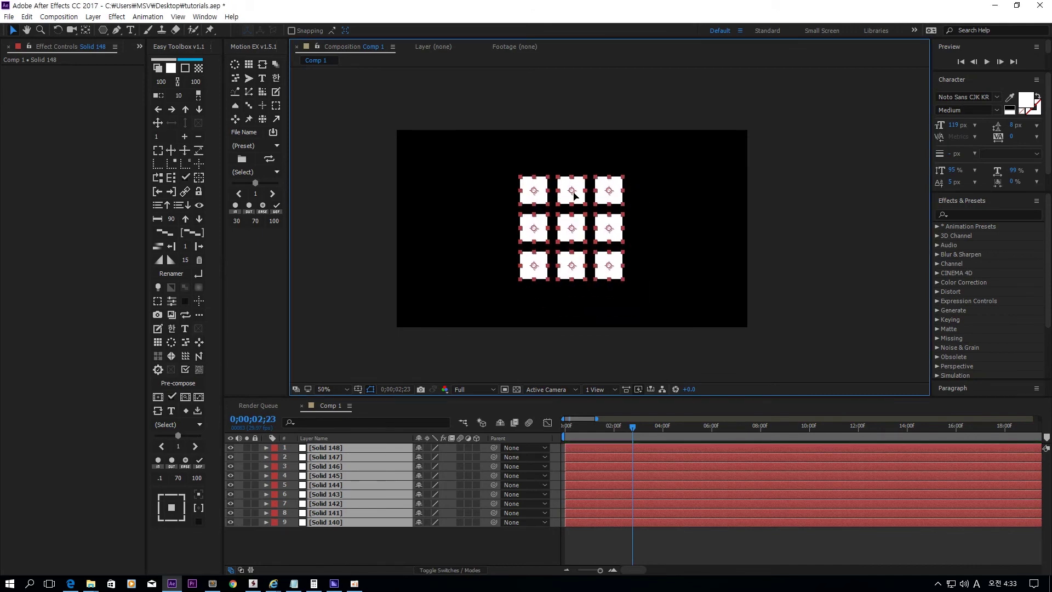
left_click_drag(574, 194, 577, 197)
- Apply the Motion EX random-scatter controls to the solids at 0;00;00;00, set the Z distance to about -2620, and preview to 0;00;01;17
left_click_drag(593, 426, 556, 427)
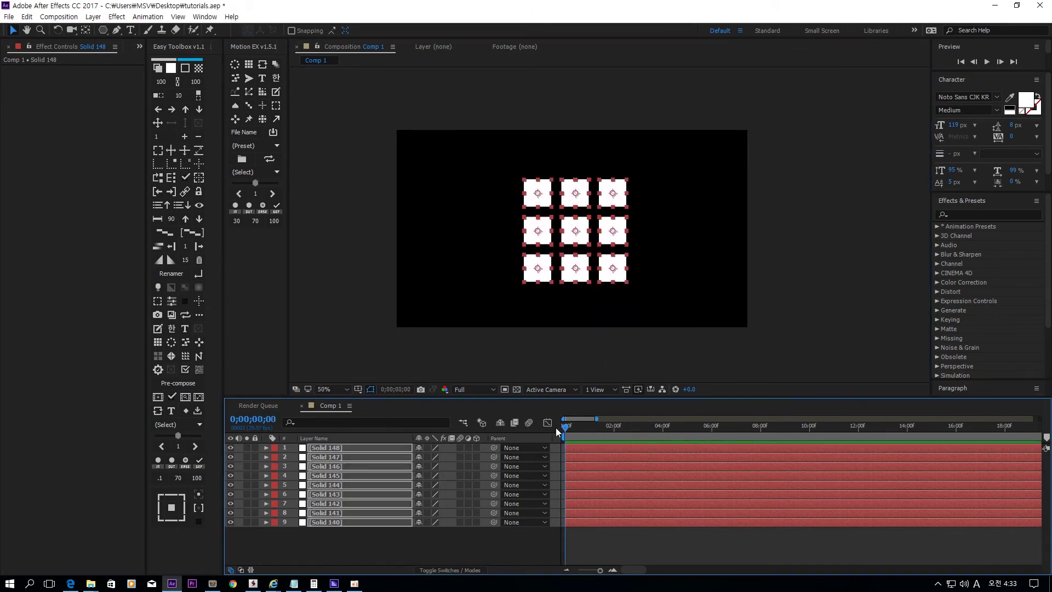
left_click(235, 78)
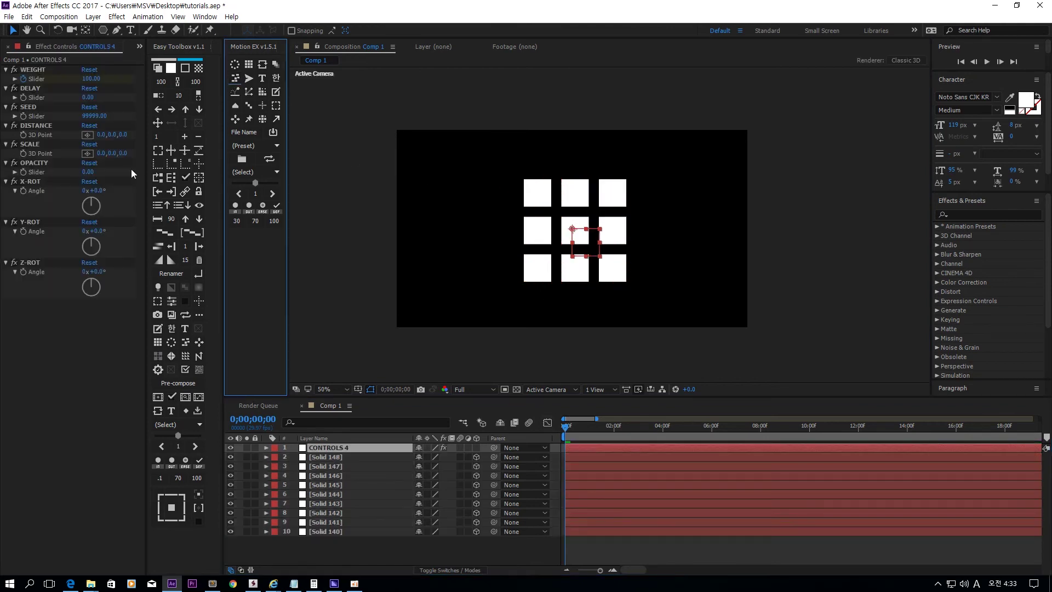
left_click_drag(124, 134, 3, 145)
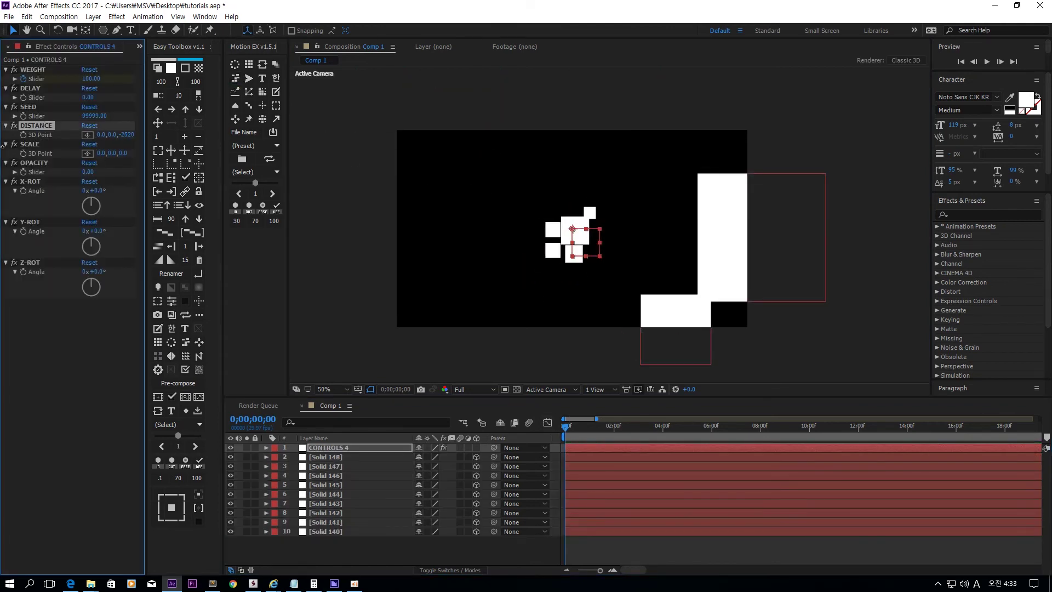
left_click_drag(565, 428, 603, 426)
left_click(531, 185)
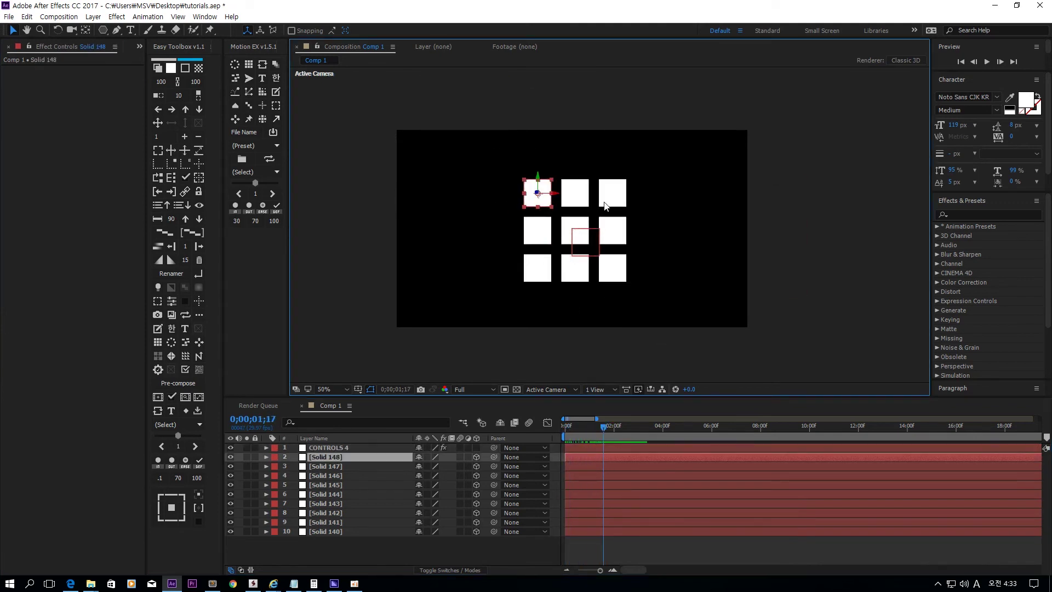
left_click(643, 222)
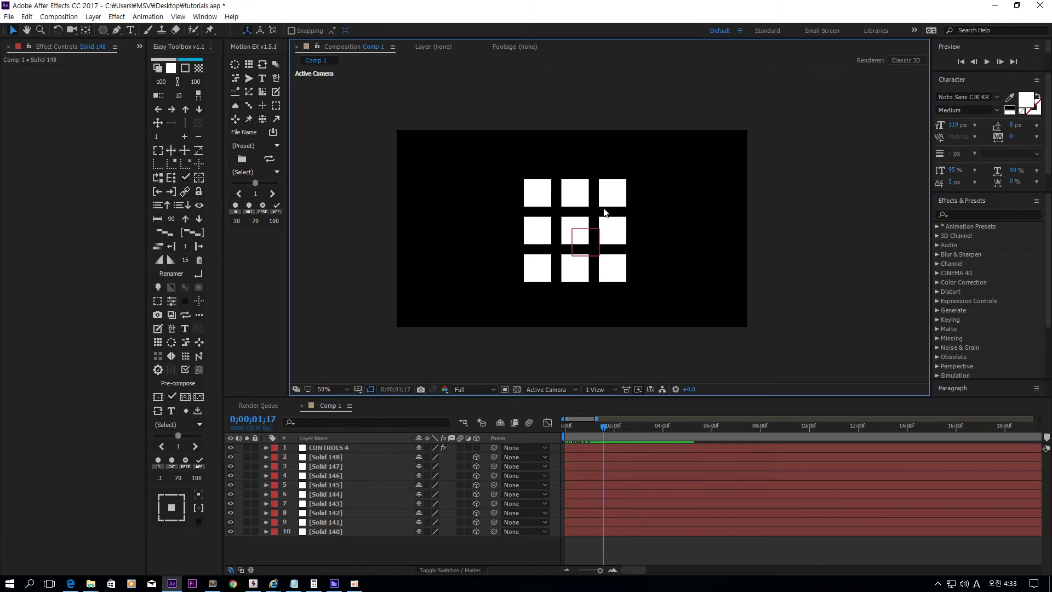
- Add a text layer reading "text" above and to the left of the grid
left_click(130, 30)
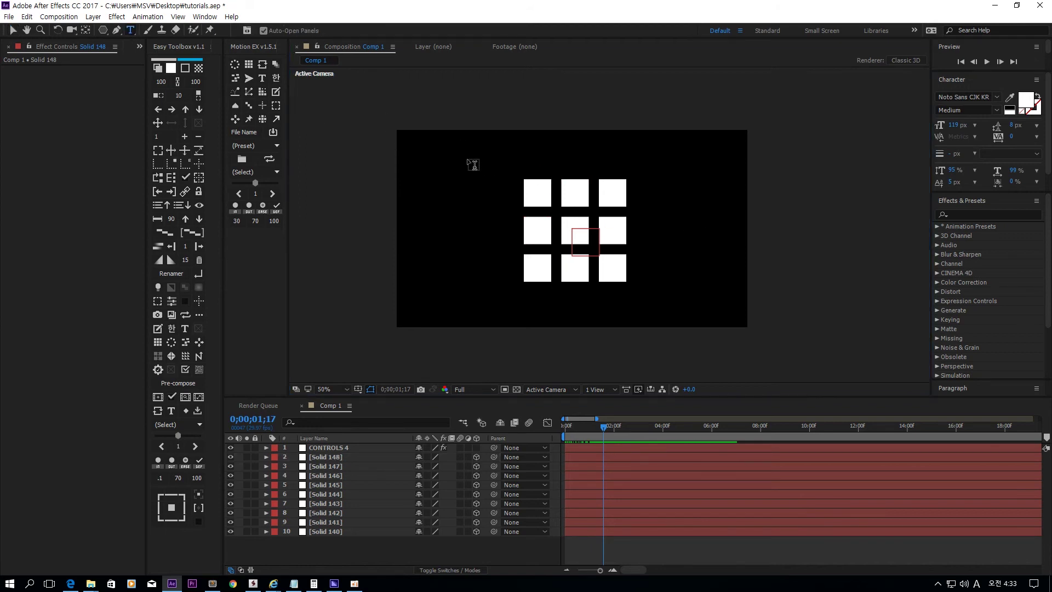
left_click(465, 159)
type("text")
key("KP_Enter")
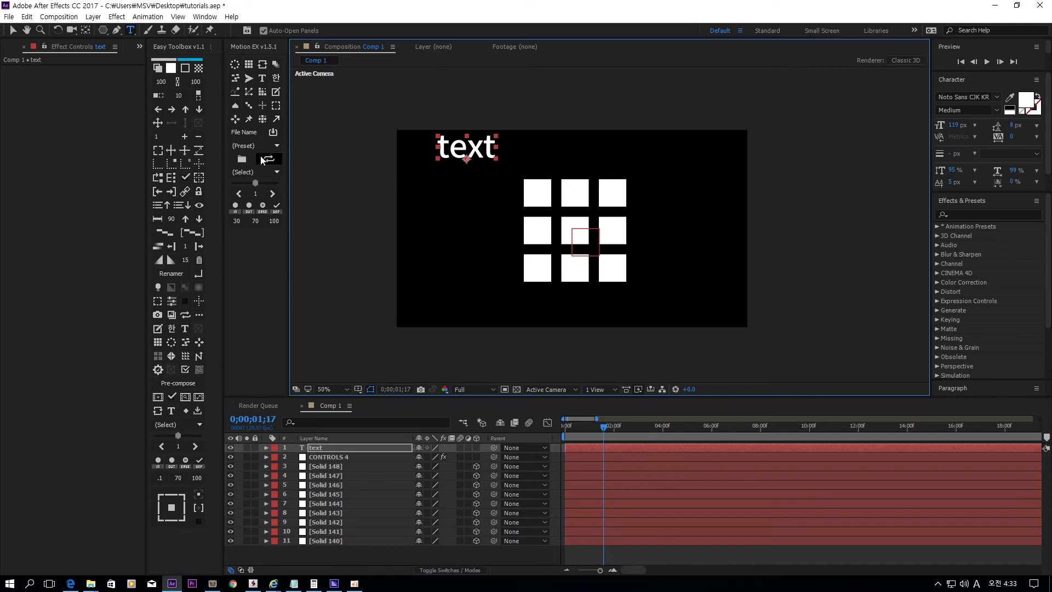
- Center the text layer's anchor point, place the text beside the grid's top-left square, and scale it to 64%
left_click(199, 302)
key("v")
left_click_drag(488, 166, 504, 191)
key("s")
left_click_drag(454, 460, 434, 460)
left_click(500, 291)
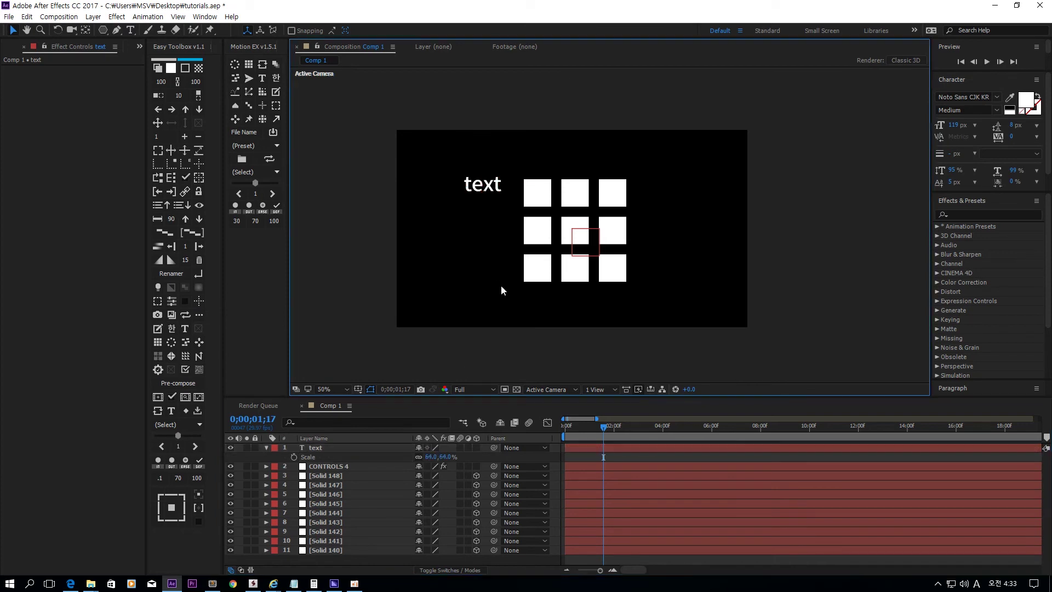
- Link the text layer to the grid's top-left square by applying the Motion EX cross tool to both layers
left_click(484, 189)
left_click(539, 194, "shift")
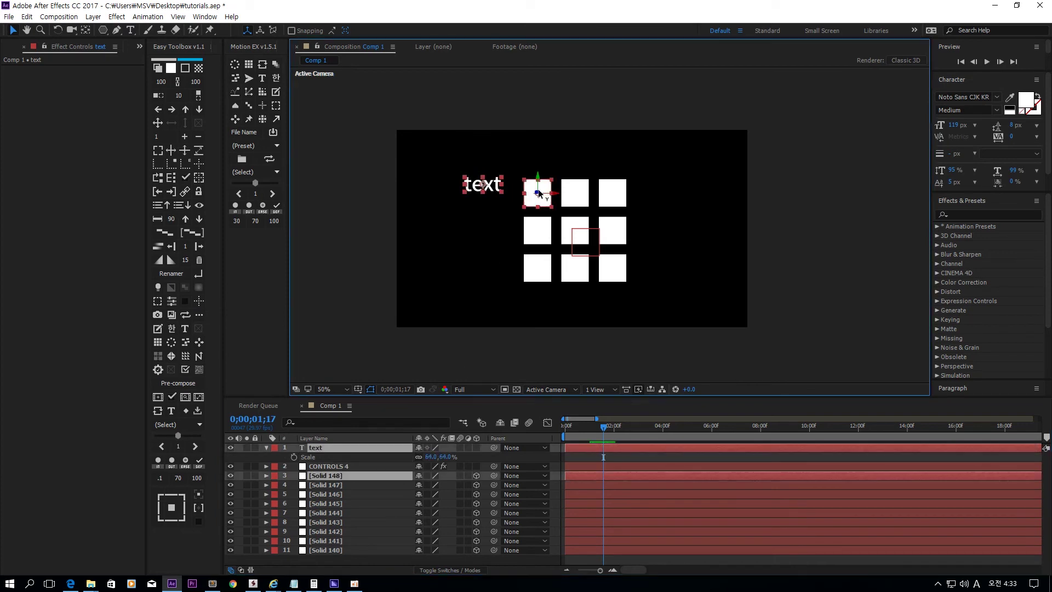
left_click(503, 215)
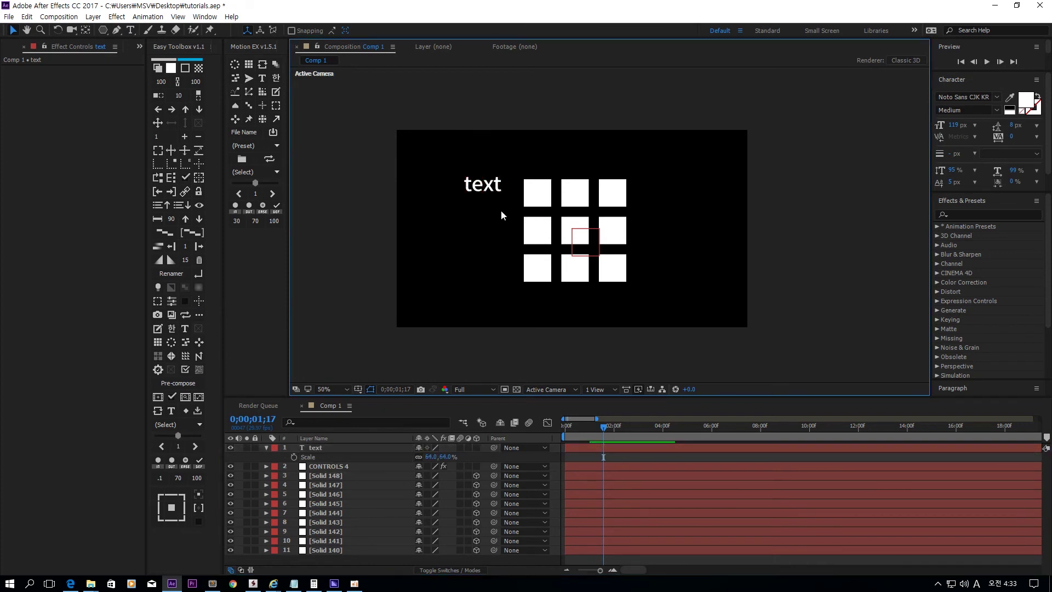
left_click(538, 191, "shift")
left_click(505, 215)
left_click(484, 182)
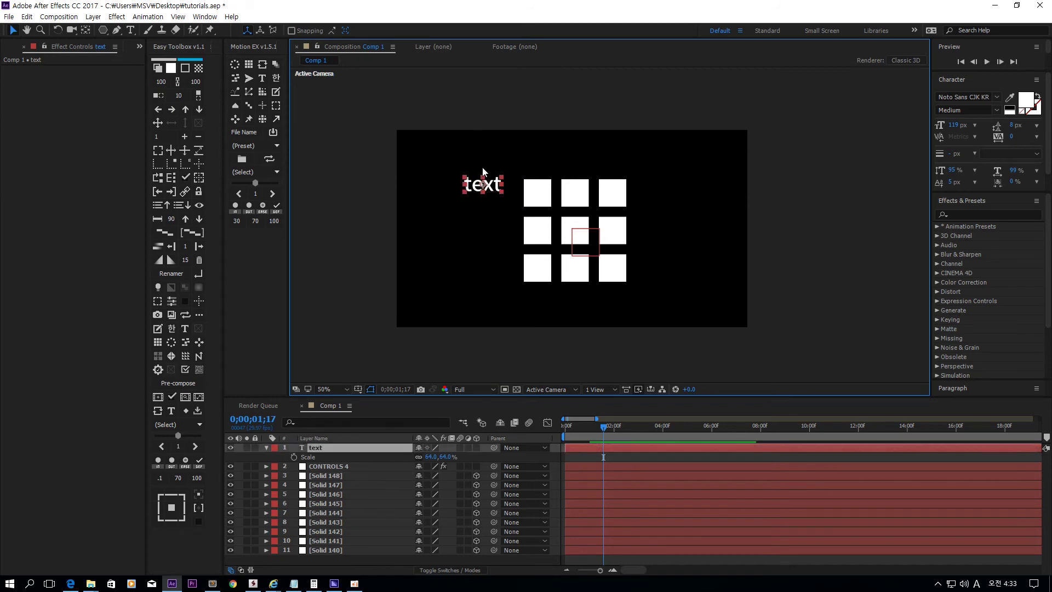
left_click(540, 201, "shift")
left_click(262, 105)
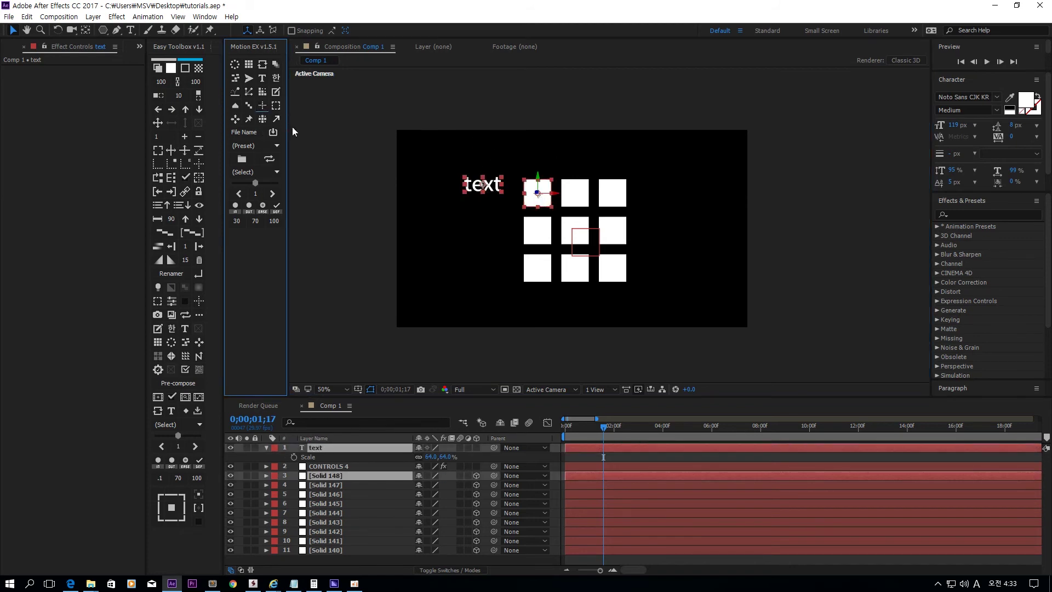
- Make the text layer 3D and scrub through the animation around the two-second mark
mouse_move(597, 430)
left_mouse_down()
mouse_move(571, 434)
mouse_move(583, 434)
left_mouse_up()
left_click(477, 448)
mouse_move(596, 437)
left_mouse_down()
mouse_move(574, 434)
mouse_move(617, 434)
left_mouse_up()
- Show the rotation properties of the top-left square and try to change its Z rotation
left_click(506, 244)
left_click(545, 203)
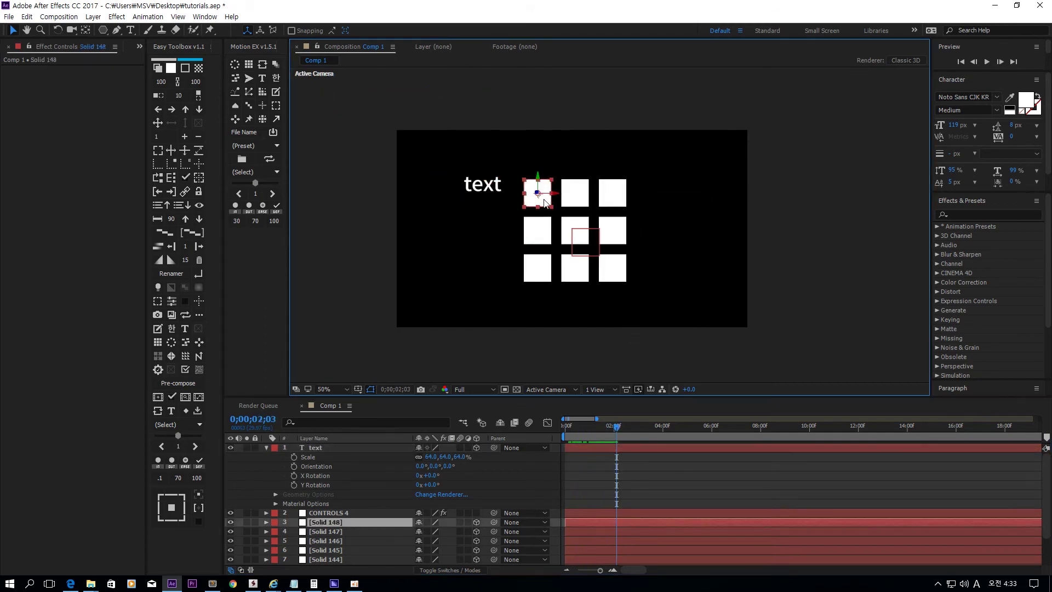
key("r")
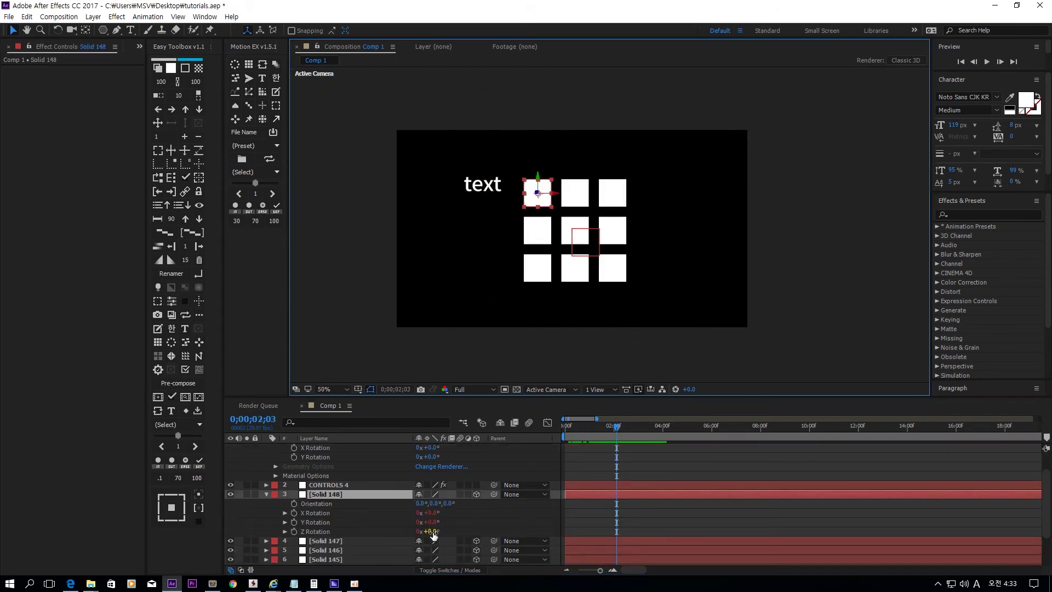
left_click_drag(433, 534, 395, 536)
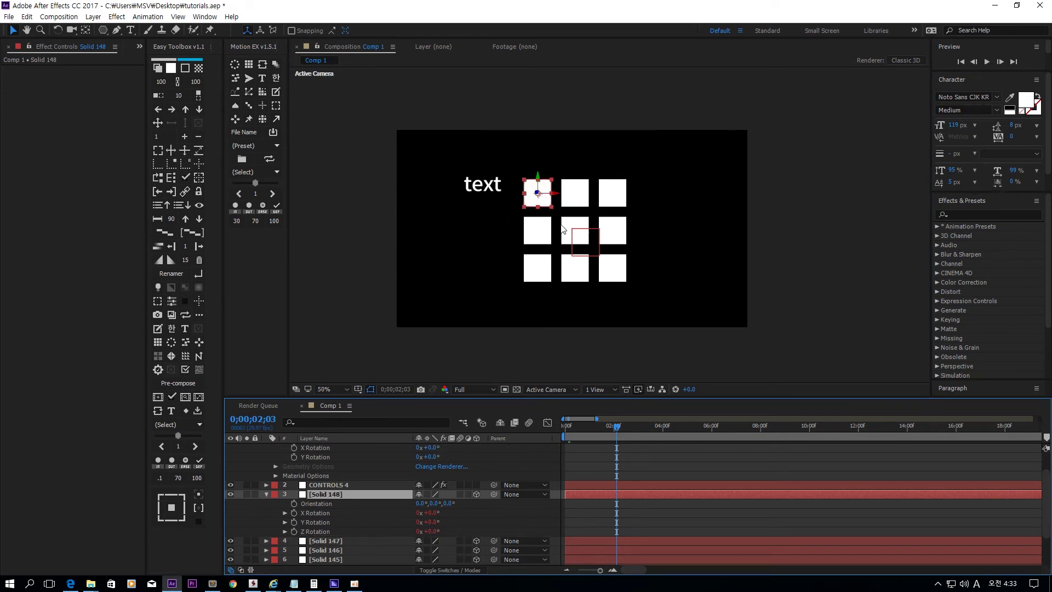
- Move the text directly above the top-left square and scrub to 0;00;01;20
key("period")
left_click(344, 134)
left_click_drag(344, 134, 454, 105)
key("comma")
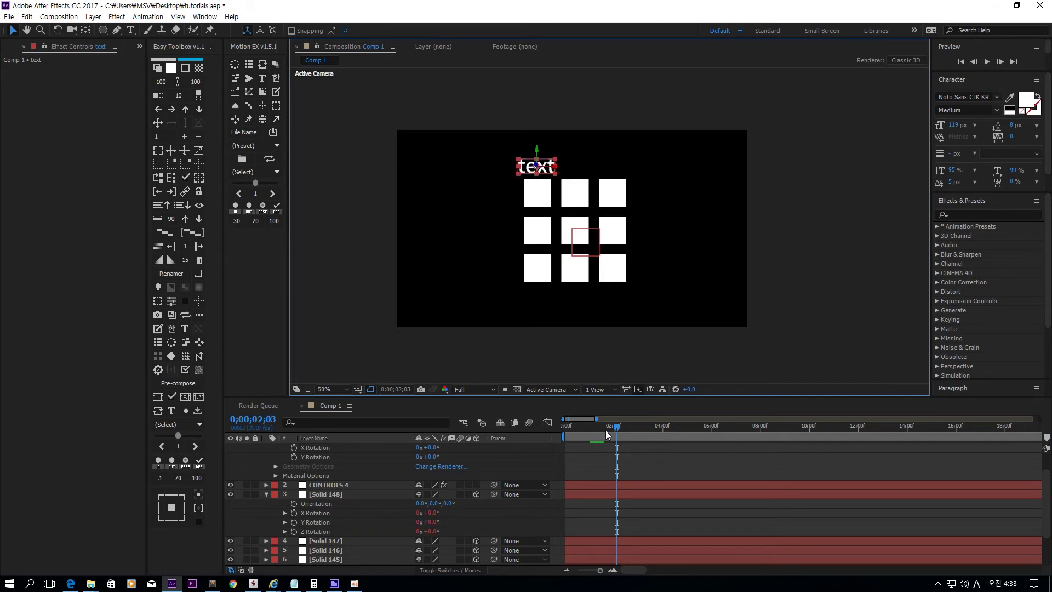
mouse_move(606, 430)
left_mouse_down()
mouse_move(559, 429)
mouse_move(607, 428)
left_mouse_up()
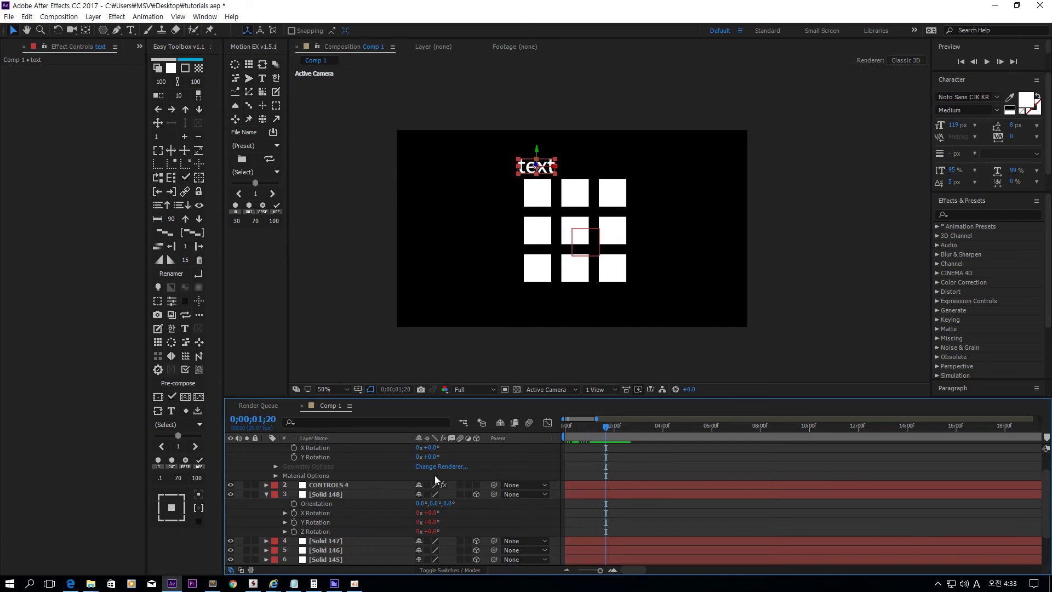
- Show the scale property of the top-left square and try to change its value
scroll(435, 476, "up", 1)
left_click(690, 255)
left_click(547, 220)
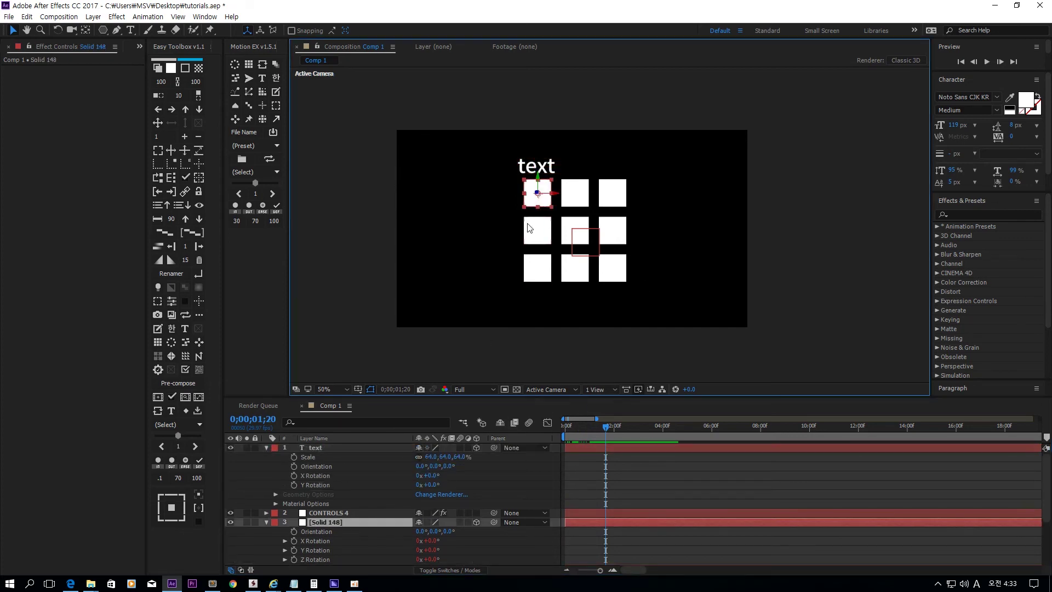
key("r")
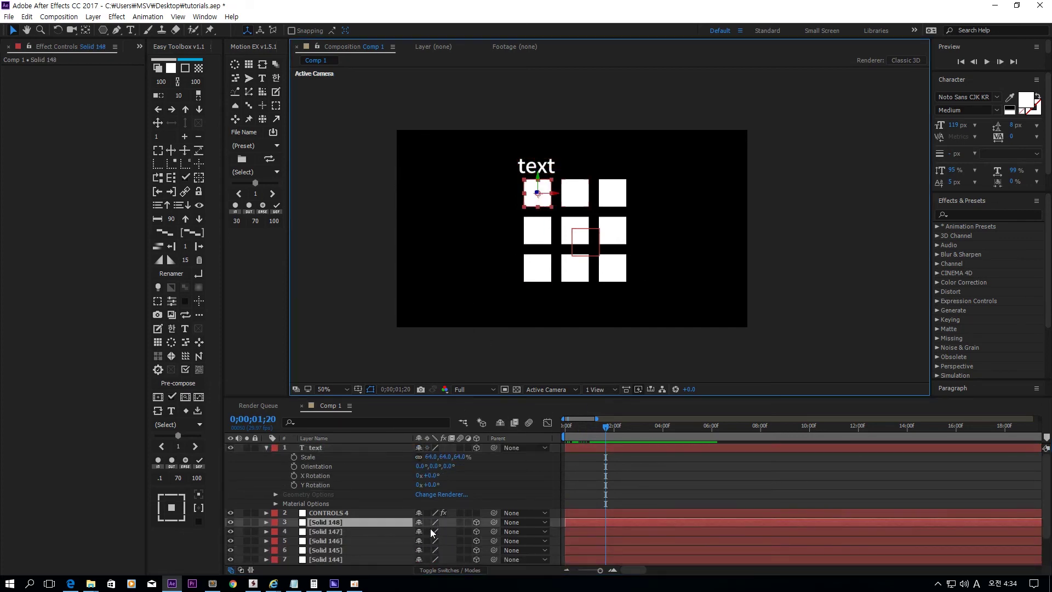
key("s")
mouse_move(447, 531)
left_mouse_down()
mouse_move(459, 532)
mouse_move(433, 532)
mouse_move(553, 530)
mouse_move(455, 529)
left_mouse_up()
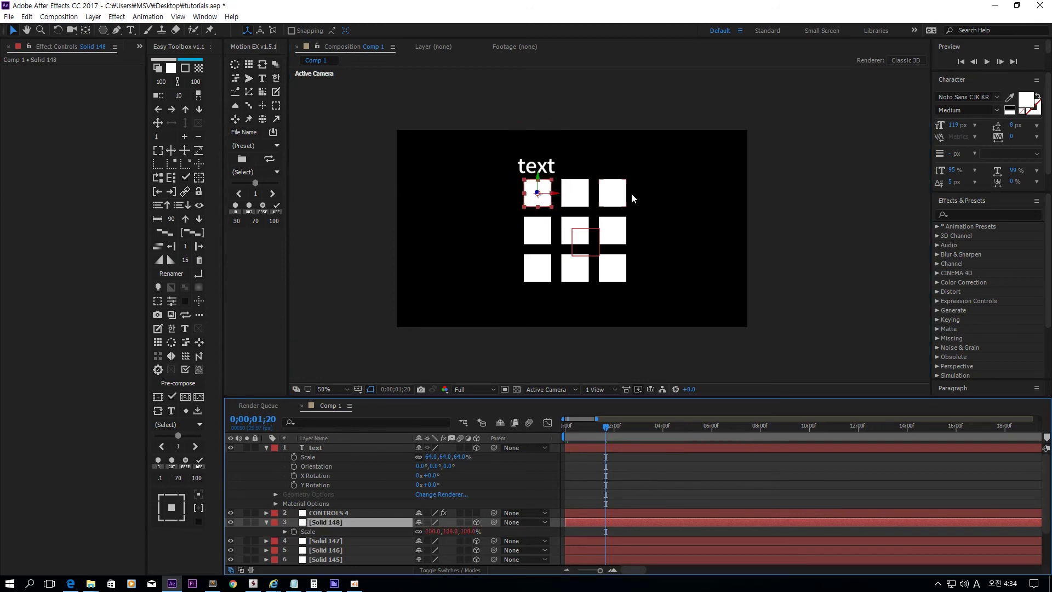
- Create a second text layer reading "text" above the grid's right side with a 74 px font size
left_click(694, 177)
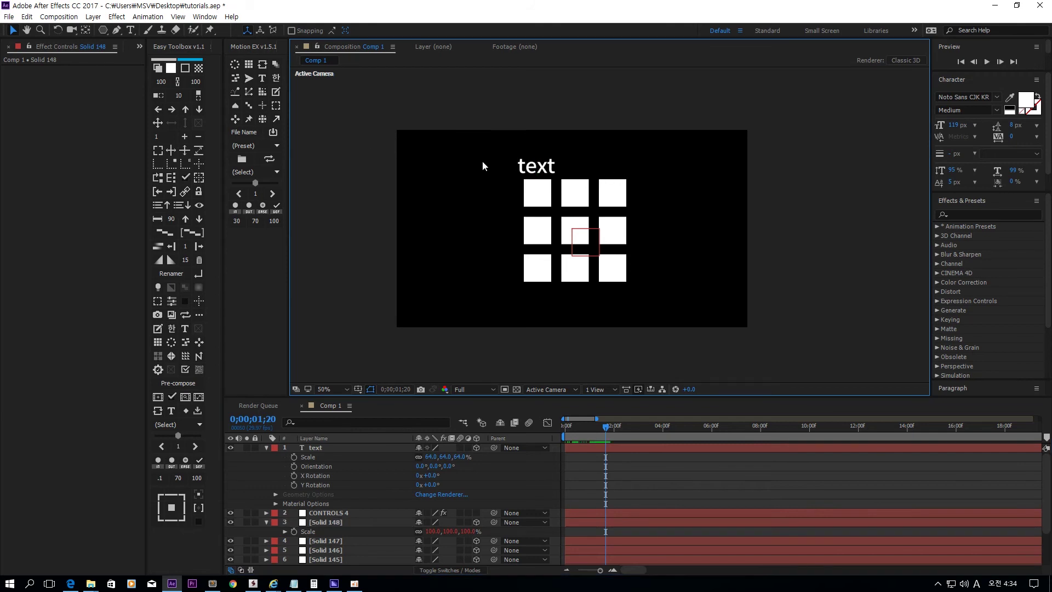
key("ctrl+alt+shift+t")
type("text")
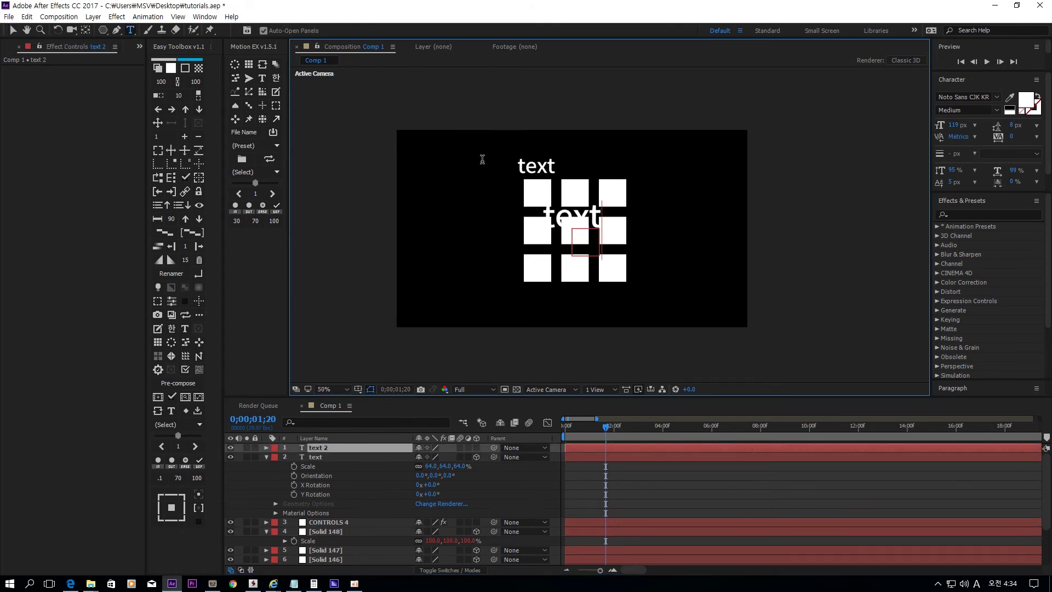
key("Escape")
key("v")
left_click_drag(583, 221, 613, 165)
left_click_drag(956, 125, 936, 128)
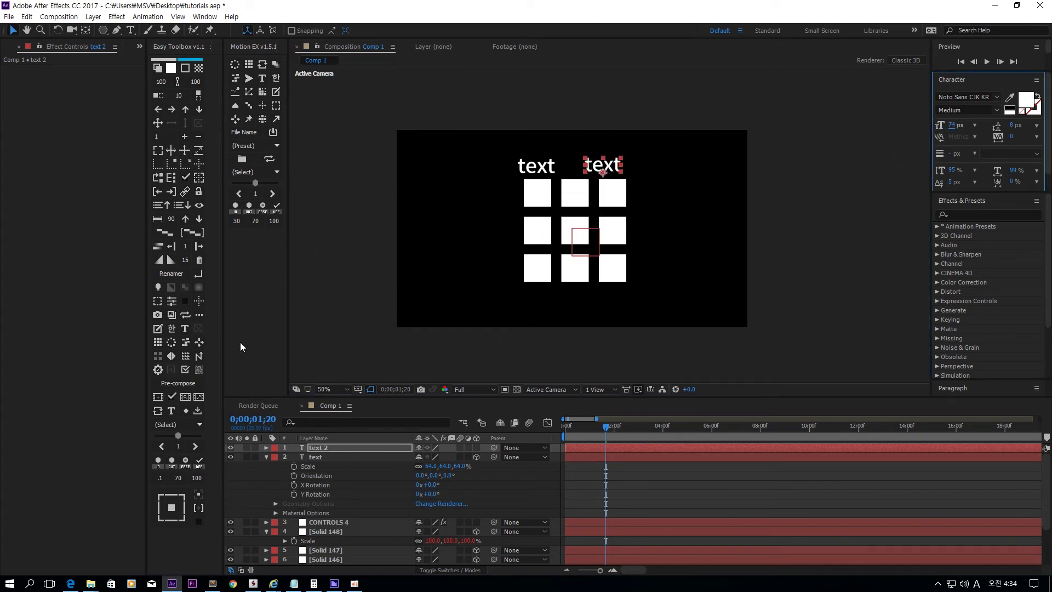
- Duplicate the second text layer three times and place the original above the top-middle square
left_click(666, 174)
left_click_drag(607, 167, 709, 152)
key("ctrl+d")
key("ctrl+d")
left_click_drag(583, 156, 579, 165)
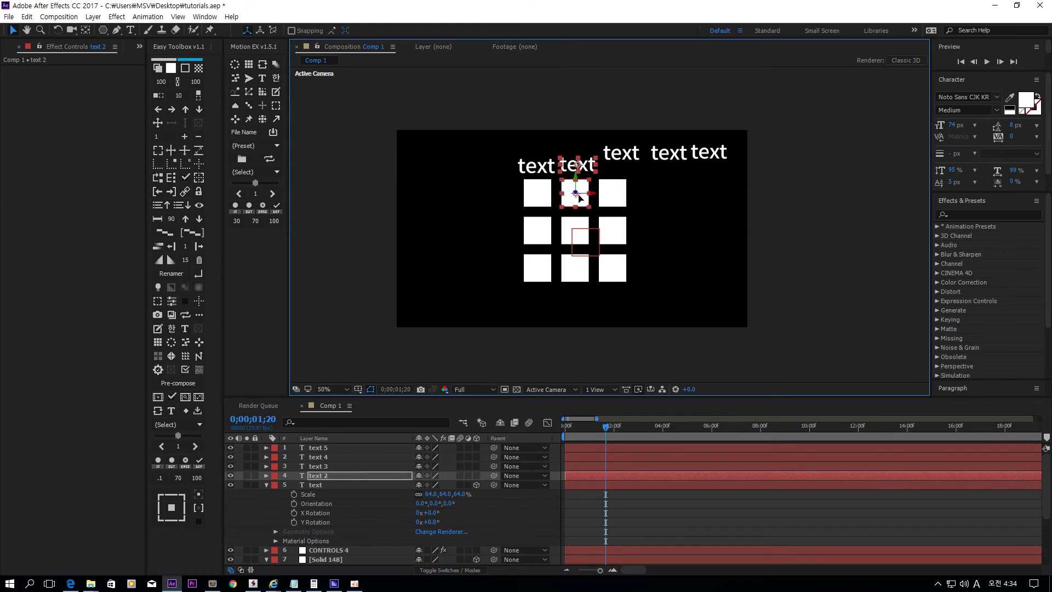
- Place the three text copies beside the top-right square, beside the bottom-right square and below the bottom-left square
left_click(647, 176)
left_click(626, 156)
left_click_drag(644, 173, 653, 194)
left_click_drag(670, 153, 646, 268)
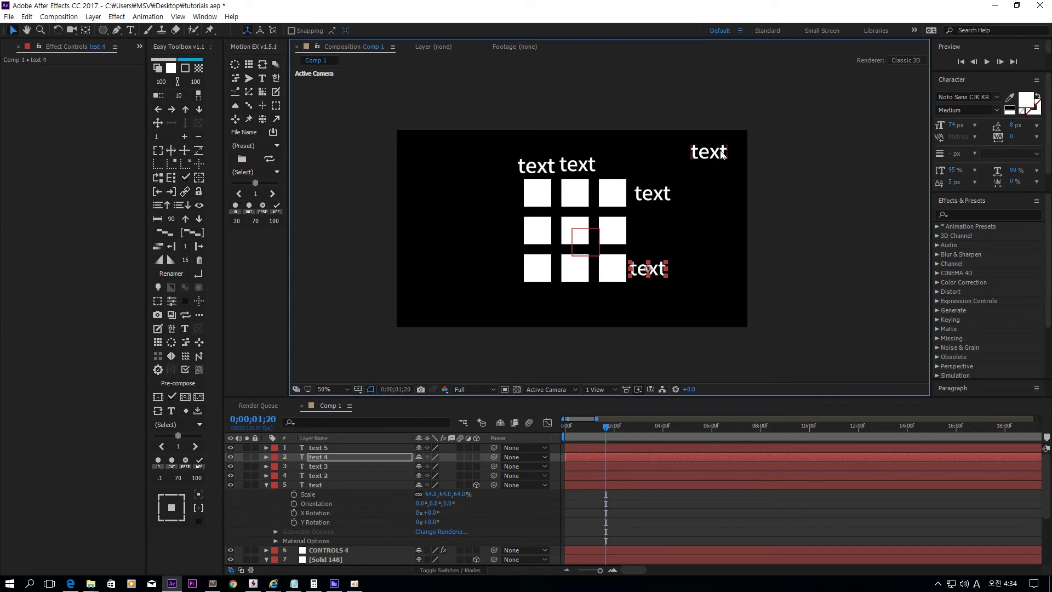
left_click_drag(722, 154, 546, 298)
- Link the three text copies to their corner squares with the Motion EX cross tool and make them 3D layers
left_click(653, 193)
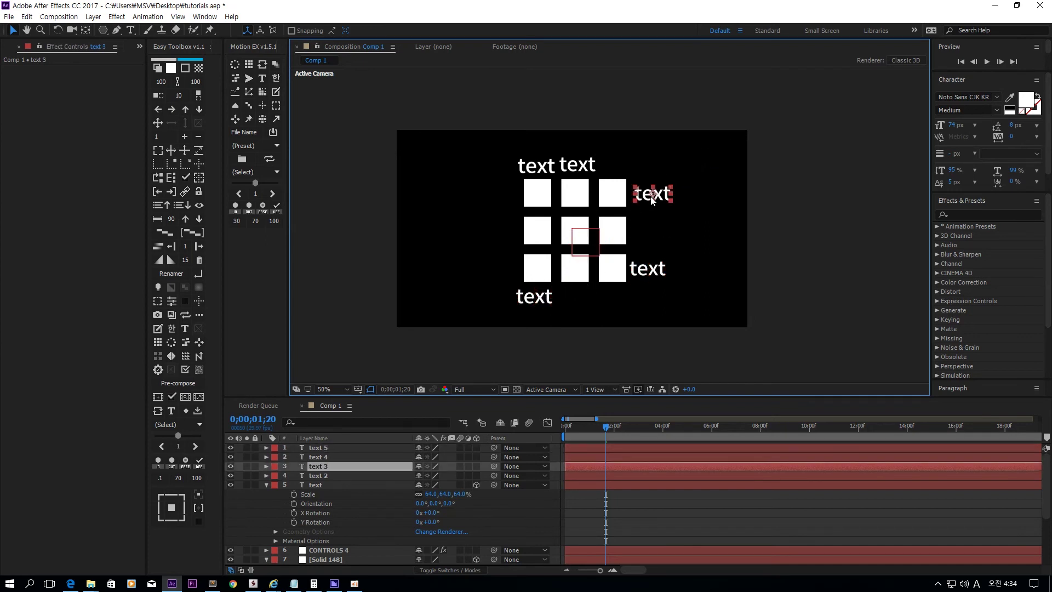
left_click(647, 270, "shift")
left_click(546, 296, "shift")
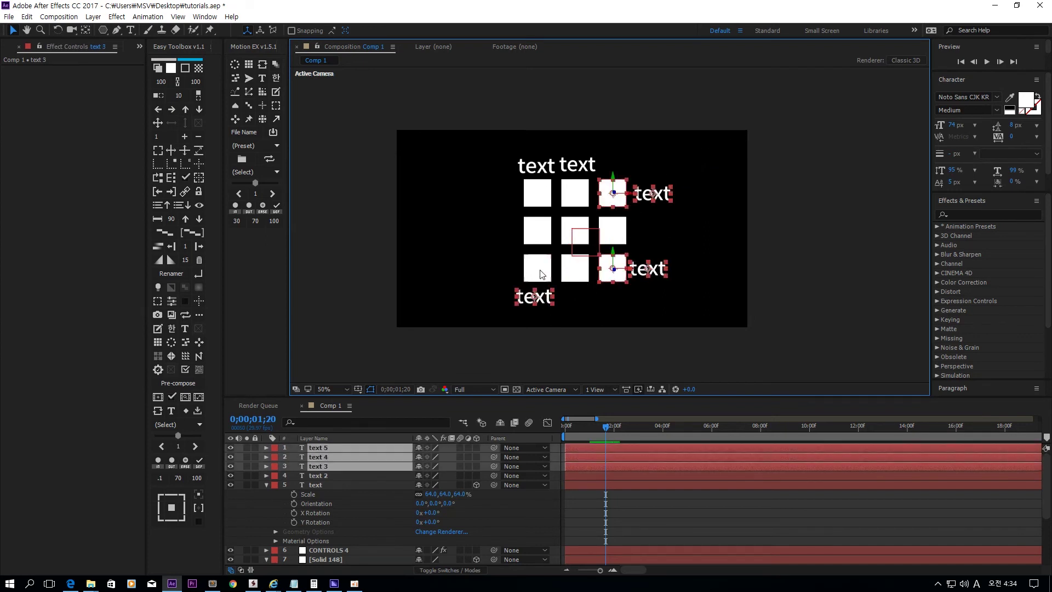
left_click(258, 98)
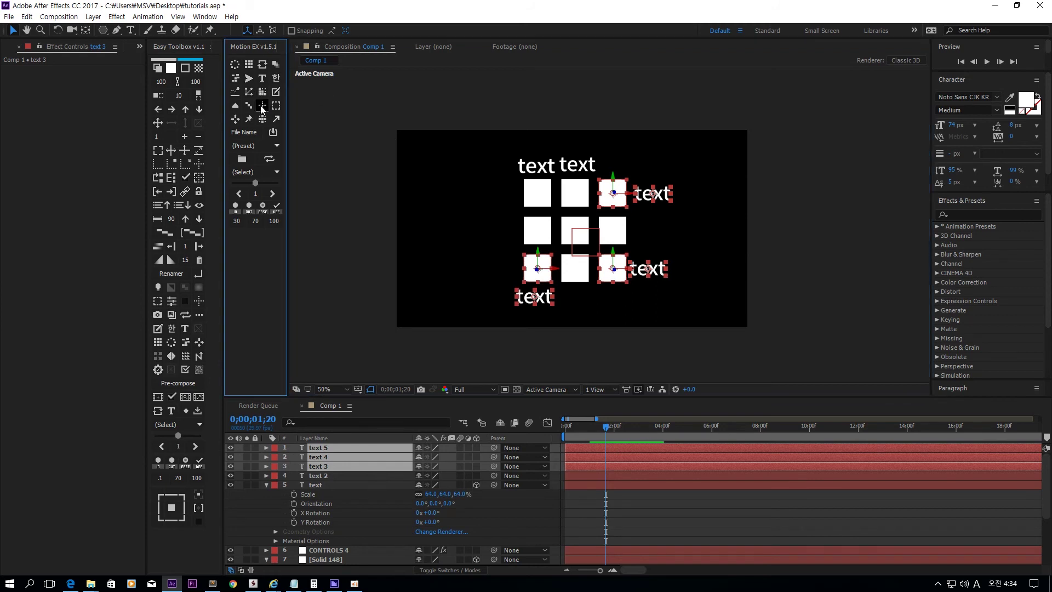
left_click(476, 447)
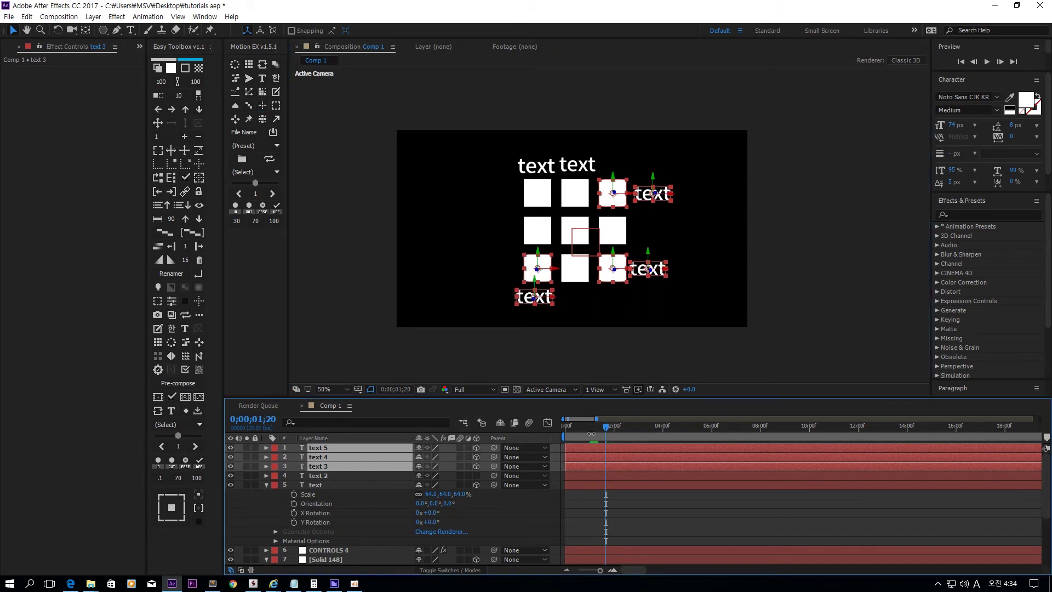
mouse_move(595, 426)
left_mouse_down()
mouse_move(557, 426)
mouse_move(594, 430)
left_mouse_up()
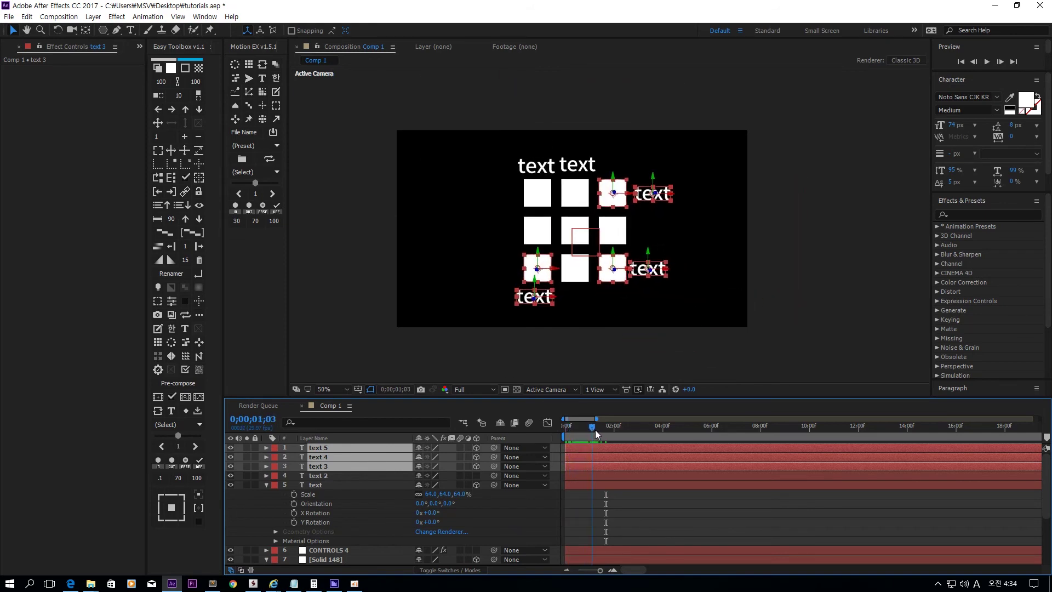
left_click(702, 302)
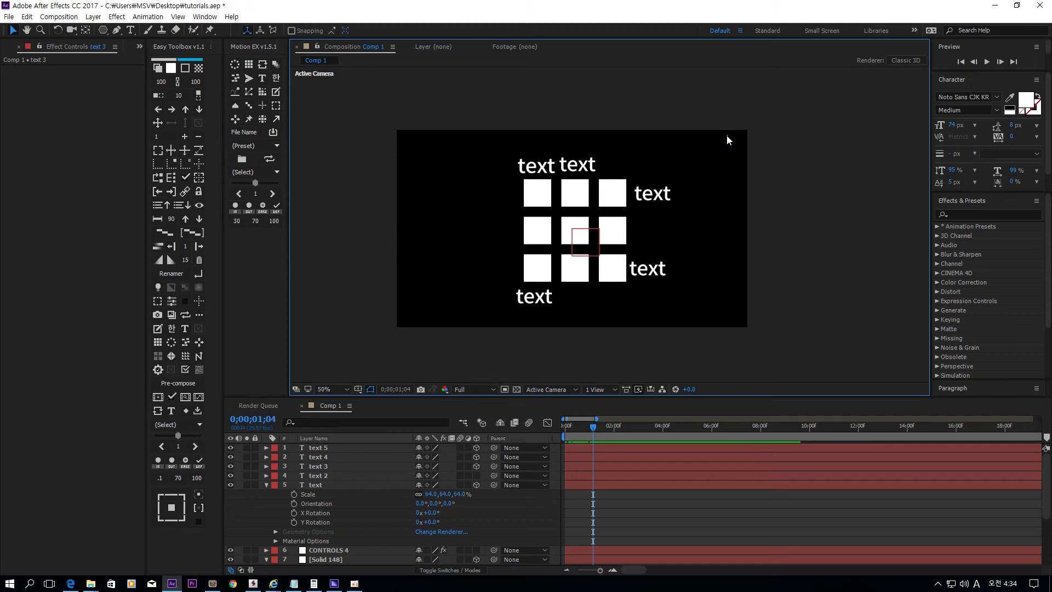
- Delete all the text layers except the one below the bottom-left square
left_click_drag(660, 133, 512, 165)
key("Delete")
left_click_drag(685, 161, 656, 299)
key("Delete")
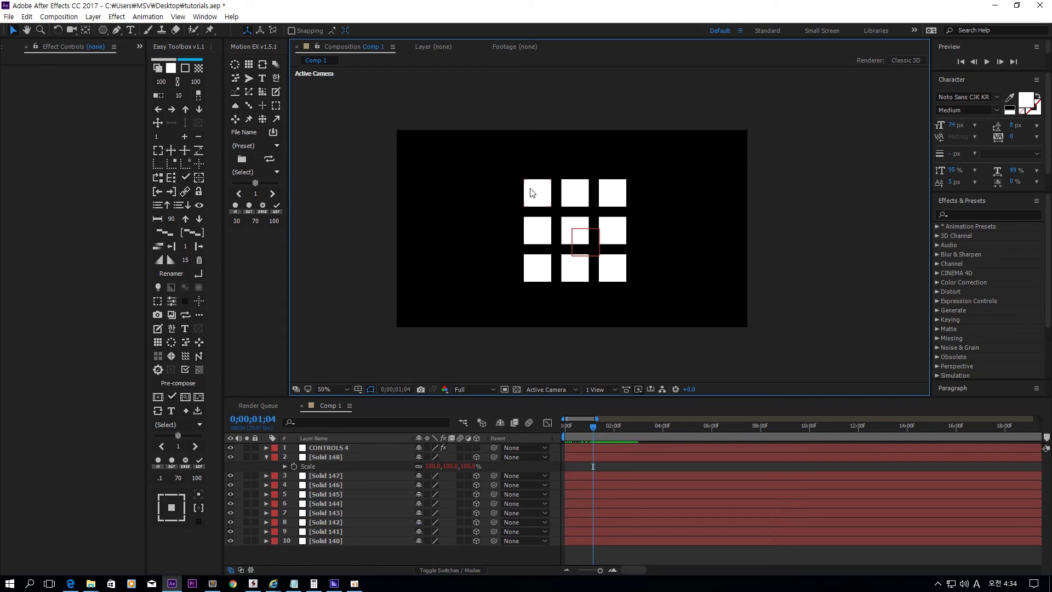
key("ctrl+z")
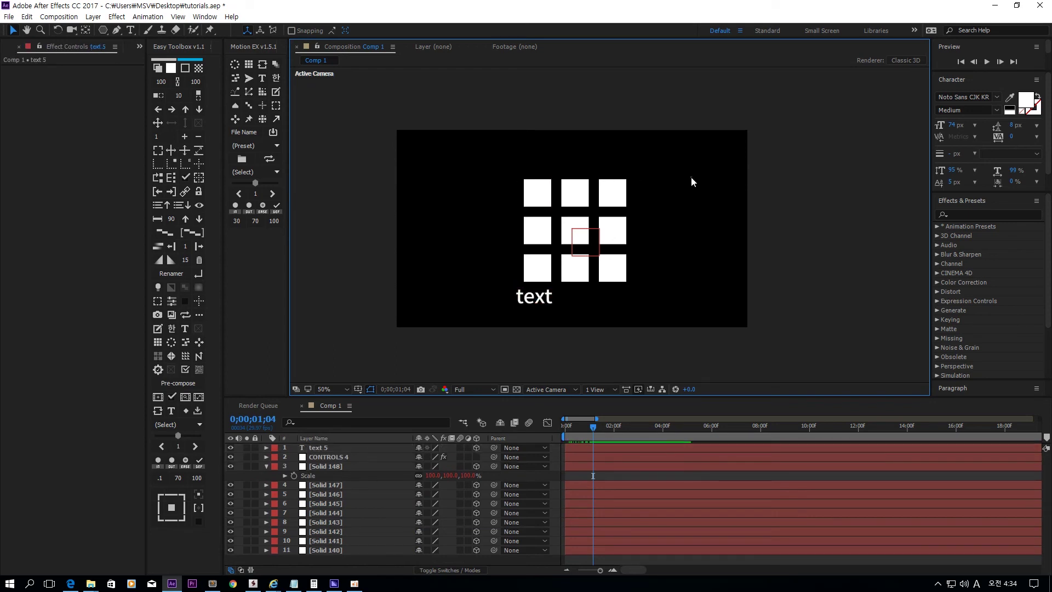
- Move the remaining text above the grid and duplicate it so two texts sit side by side
left_click_drag(540, 298, 539, 162)
key("ctrl+z")
key("ctrl+d")
left_click_drag(658, 185, 570, 301)
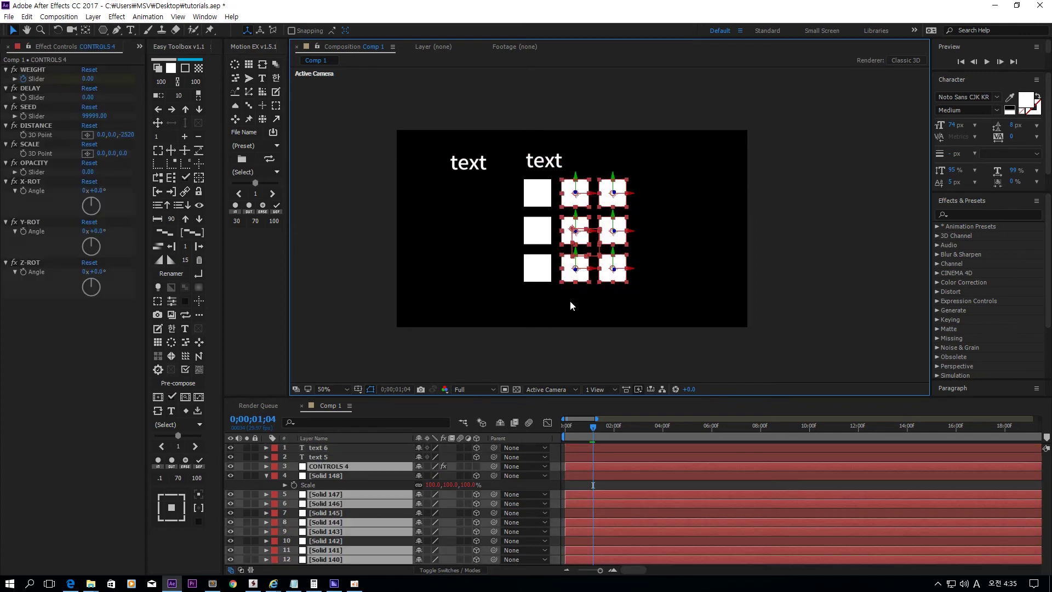
key("Delete")
key("ctrl+z")
key("ctrl+z")
key("ctrl+z")
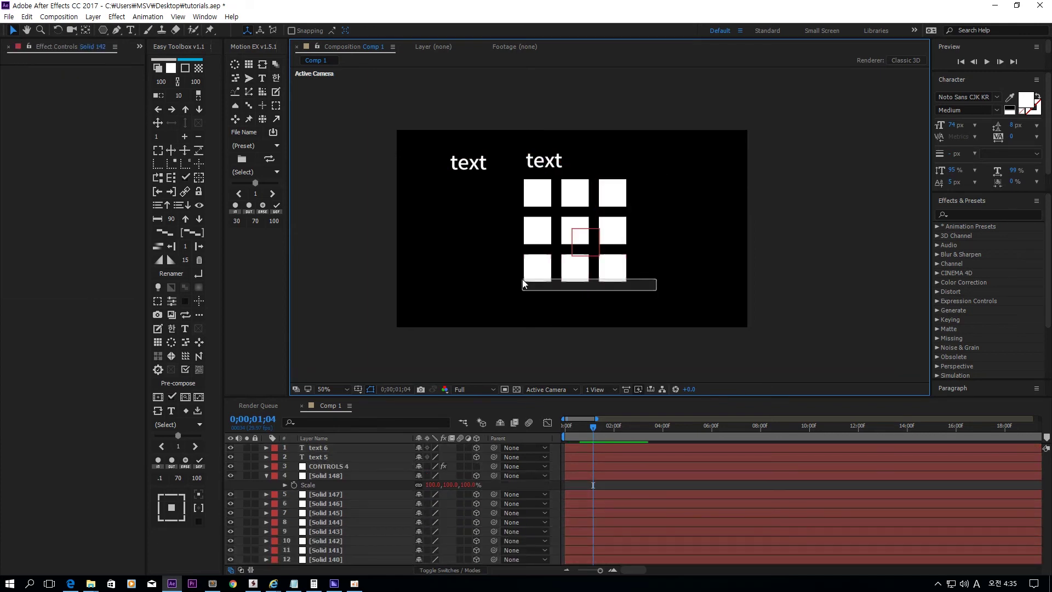
key("ctrl+shift+z")
key("ctrl+shift+z")
key("ctrl+shift+z")
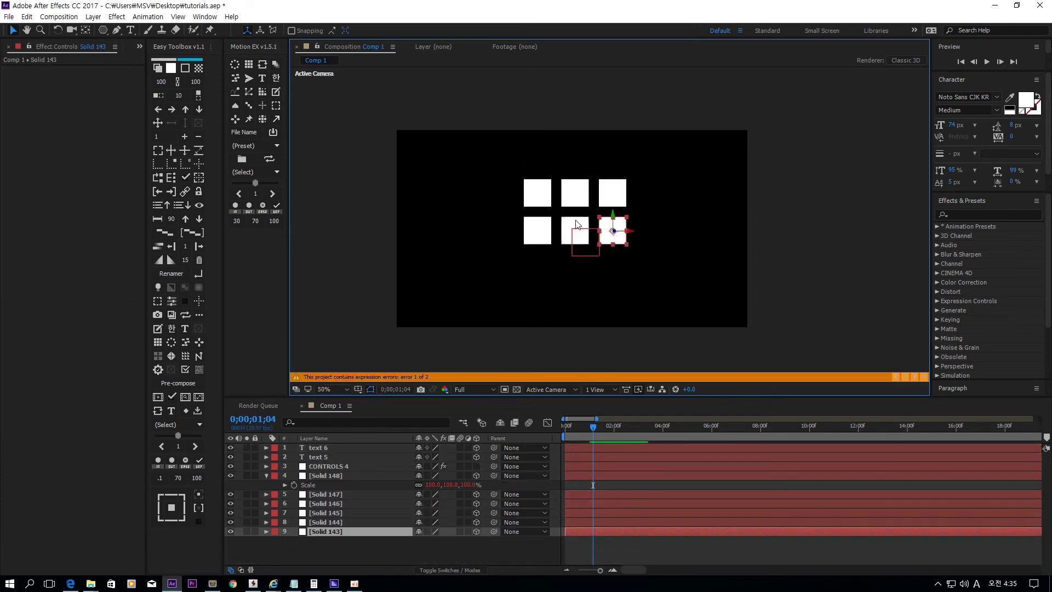
left_click(642, 232)
left_click_drag(649, 254, 565, 285)
left_click(556, 280)
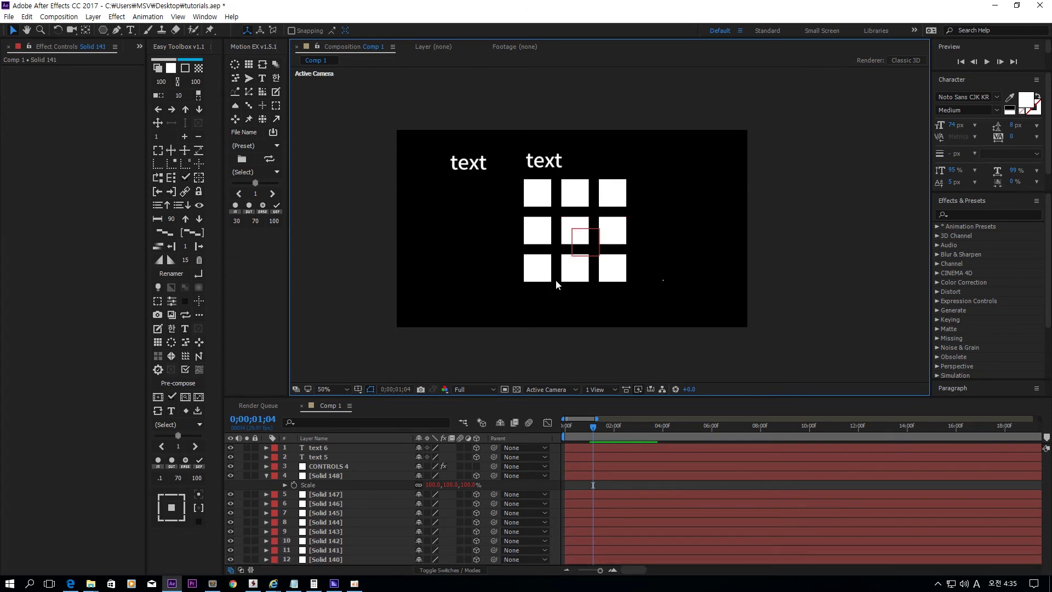
- Delete every square of the grid except the top-left one
left_click_drag(657, 293, 515, 248)
key("Delete")
left_click(537, 230)
key("Delete")
left_click(612, 230)
key("Delete")
left_click(578, 223)
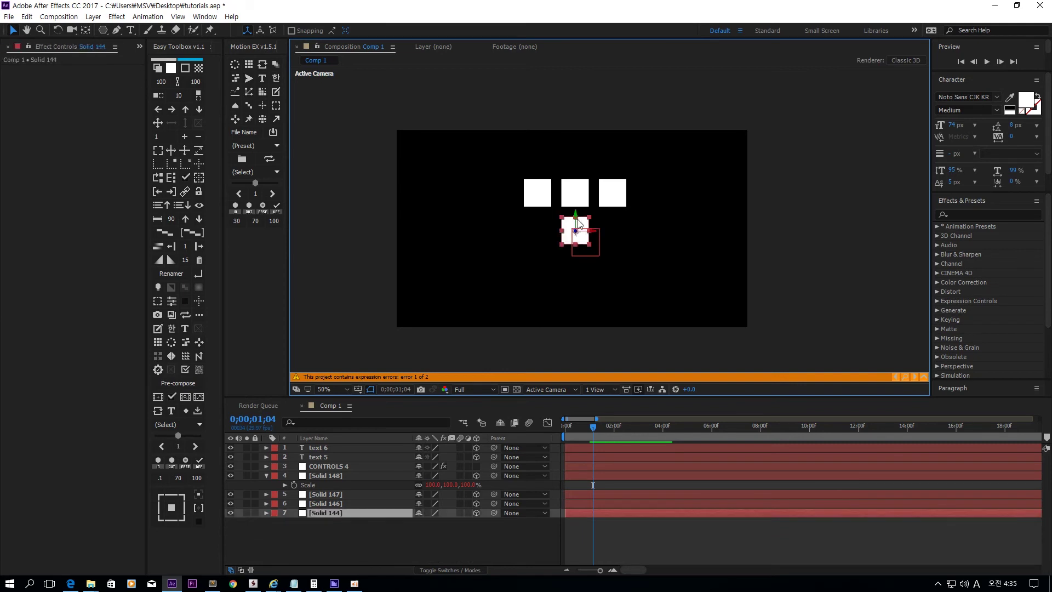
key("Delete")
left_click(612, 192)
key("Delete")
left_click(575, 193)
key("Delete")
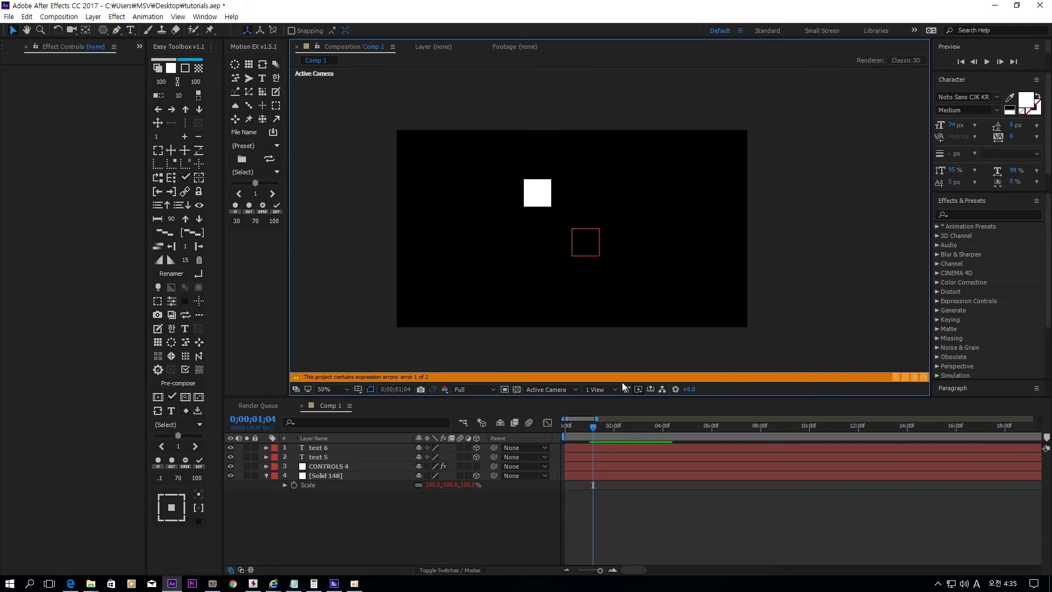
- Reset the position of both remaining text layers to the composition centre at 640, 360, 0
left_click_drag(565, 426, 604, 426)
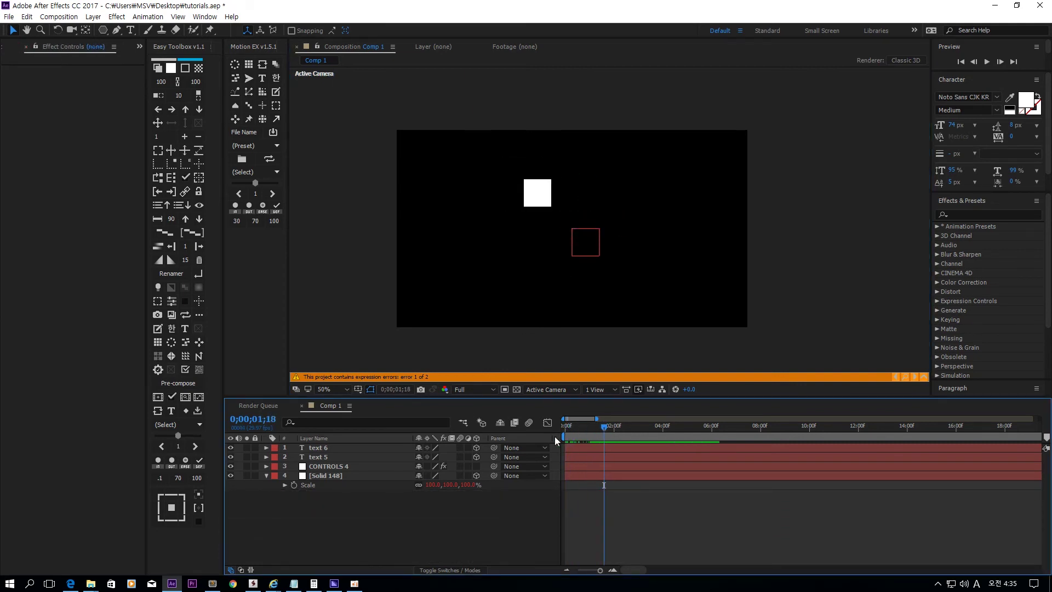
left_click(348, 457)
left_click(371, 447, "ctrl")
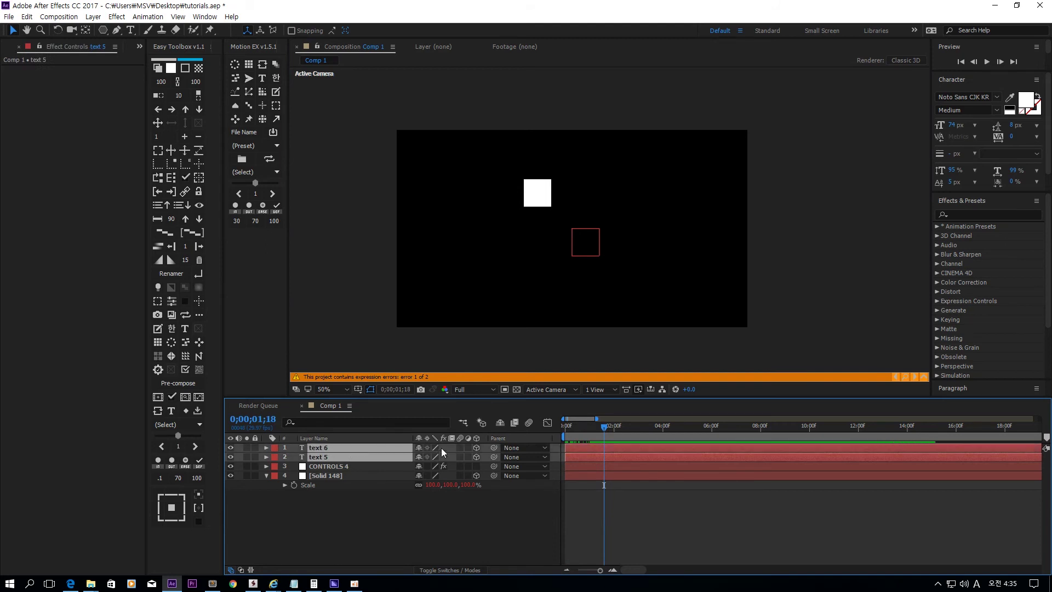
key("p")
left_click(294, 457, "alt")
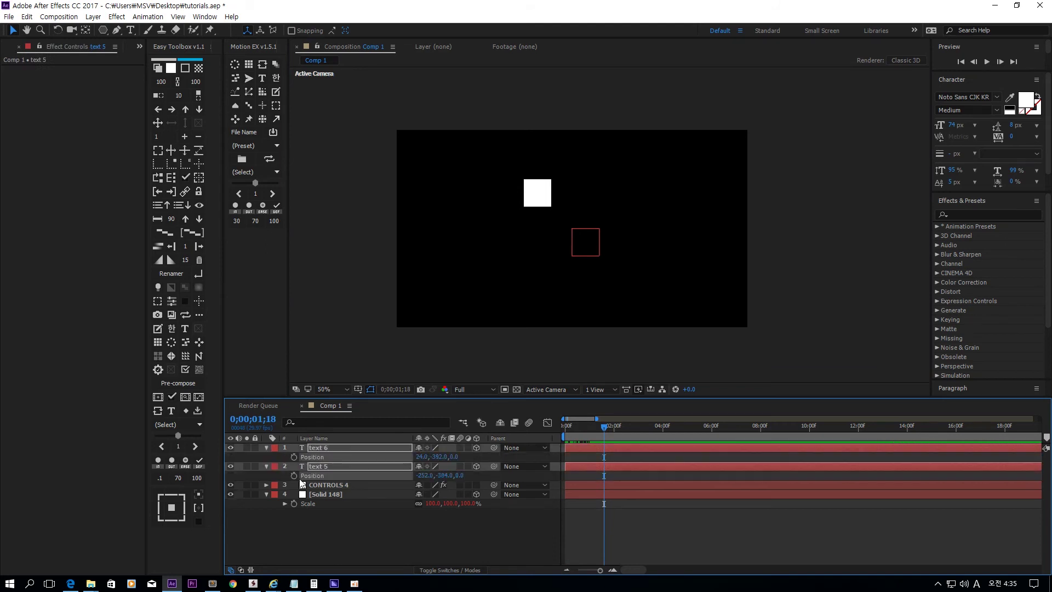
right_click(339, 457)
left_click(374, 531)
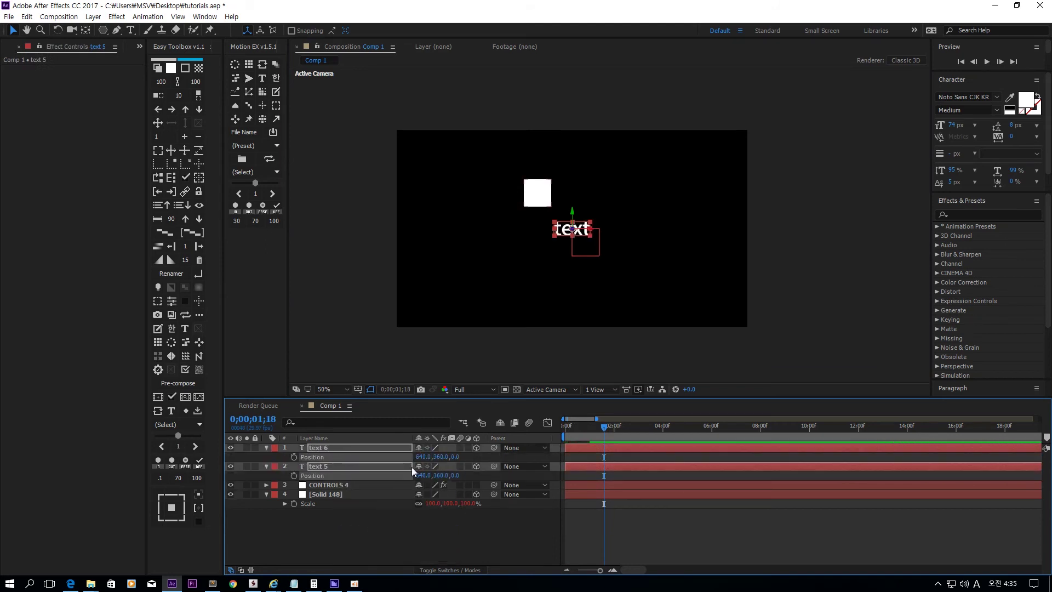
- Duplicate the text layers and arrange the four texts above, below and on either side of the white square
key("ctrl+d")
left_click_drag(567, 246, 583, 193)
key("ctrl+d")
left_click(571, 206)
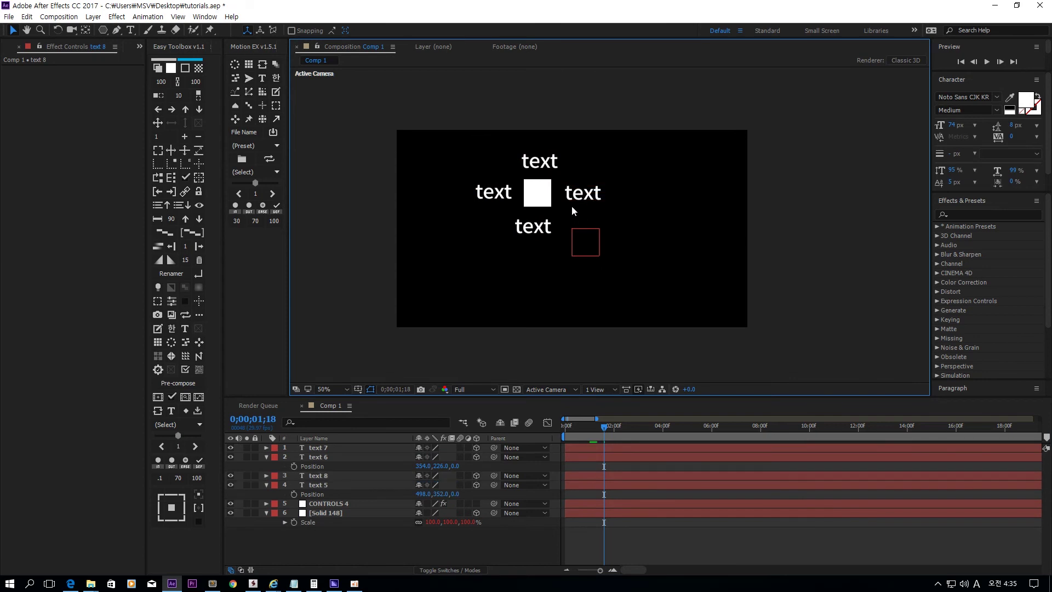
- Set the white square as the Motion EX target layer and move the target window clear of the artwork
left_click(544, 183)
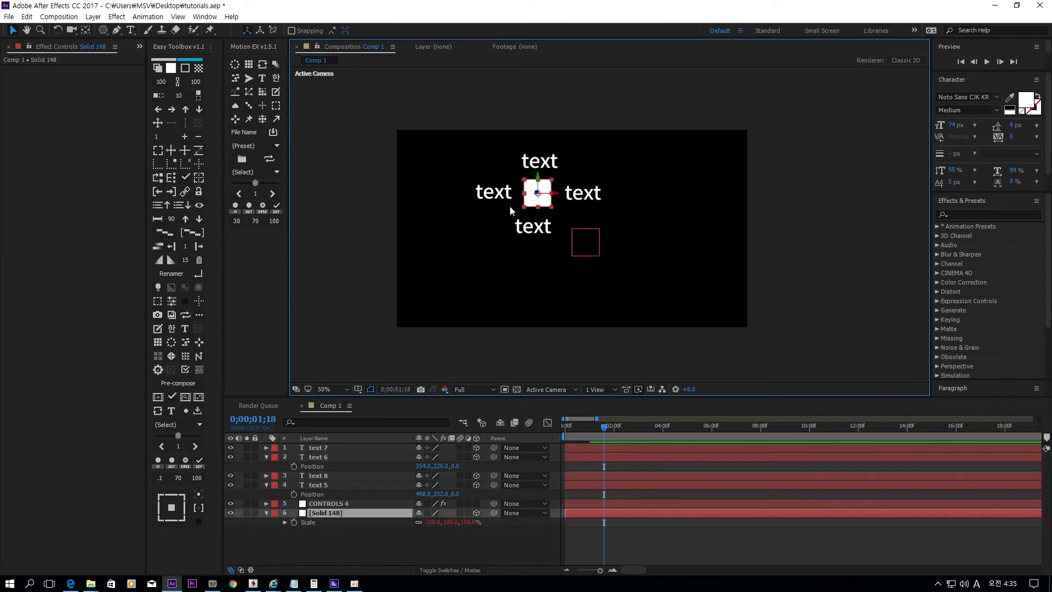
left_click(515, 266)
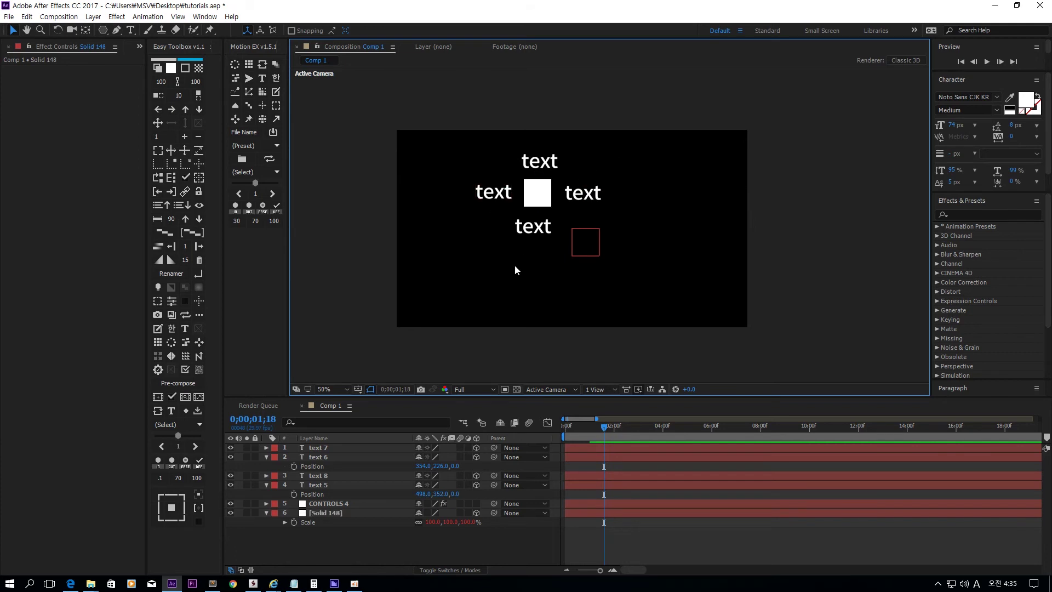
left_click(532, 227)
left_click(493, 234)
left_click(494, 233)
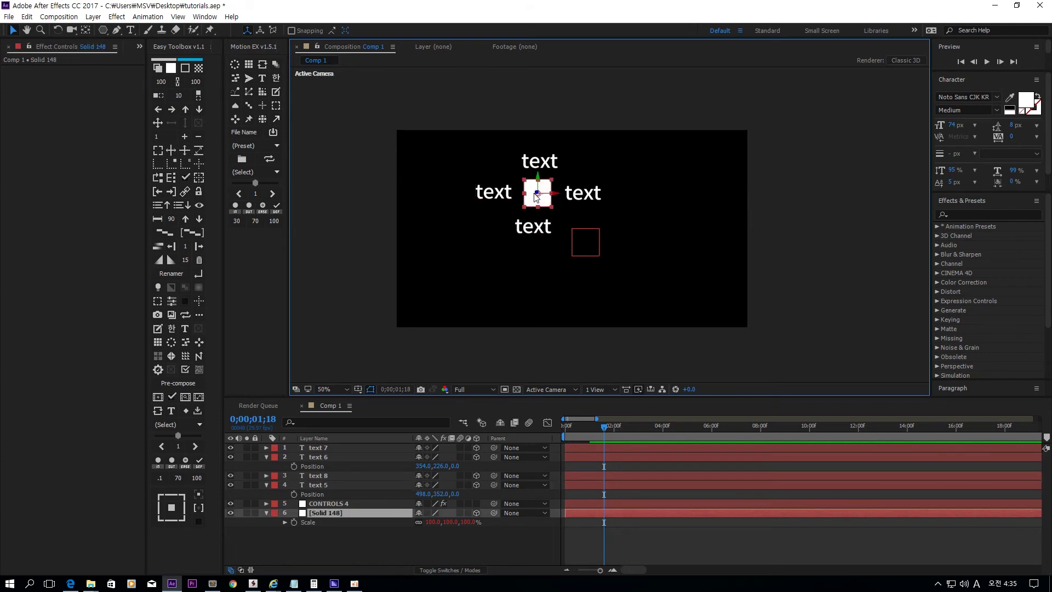
left_click(489, 234)
left_click(536, 188)
left_click(277, 119)
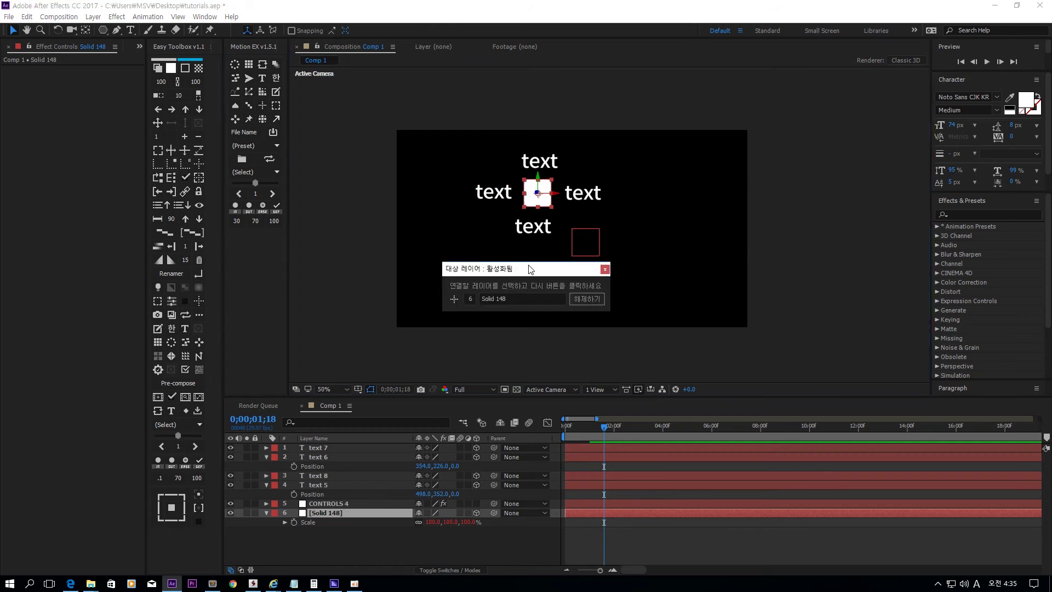
left_click_drag(531, 268, 804, 196)
- Select all four text layers around the square and link their positions to the target layer
left_click(650, 169)
left_click(539, 161)
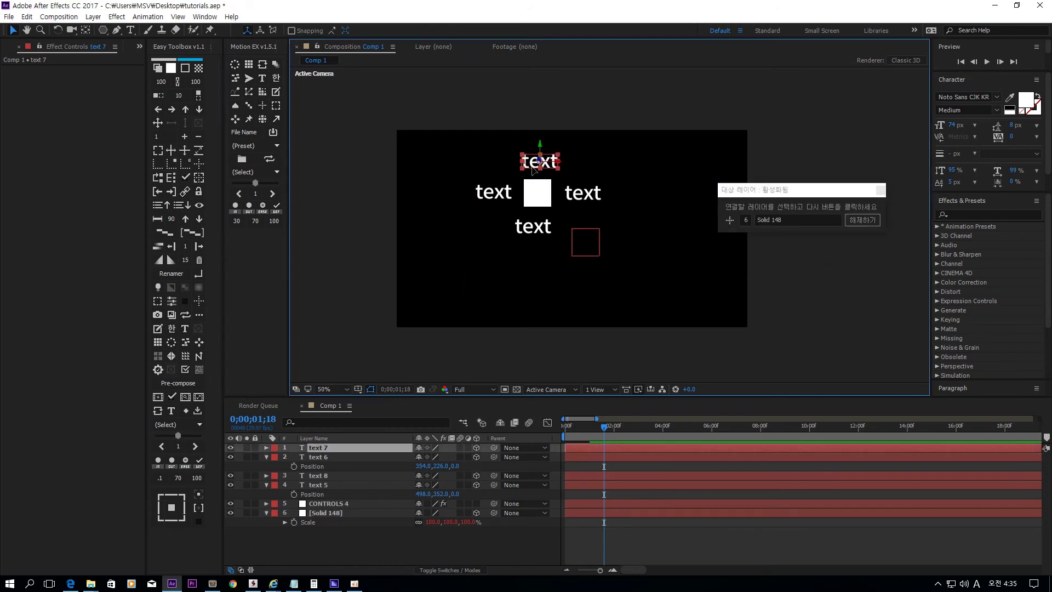
left_click(583, 193, "shift")
left_click(542, 229, "shift")
left_click(493, 192, "shift")
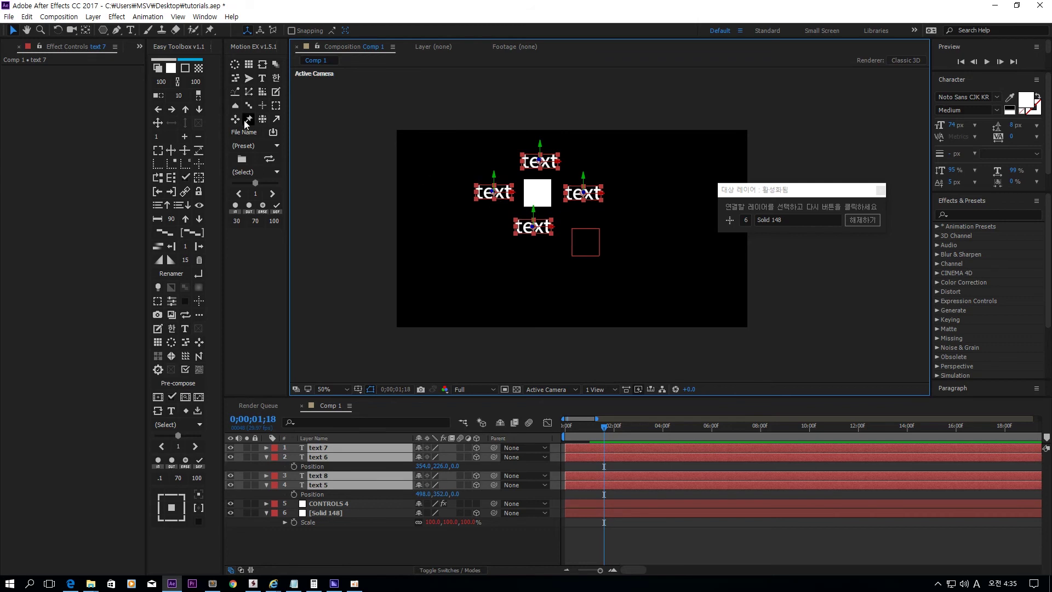
left_click(263, 109)
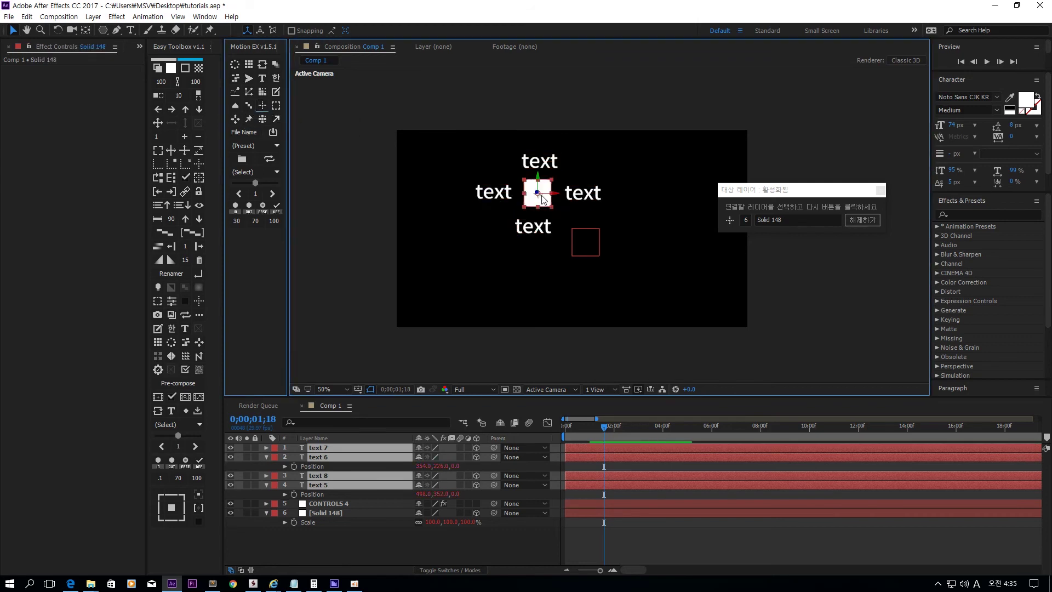
- Go to 0;00;01;02, try rotating the square about Z to test the linked texts, and undo the rotation
left_click(575, 434)
left_click_drag(575, 435, 591, 434)
key("r")
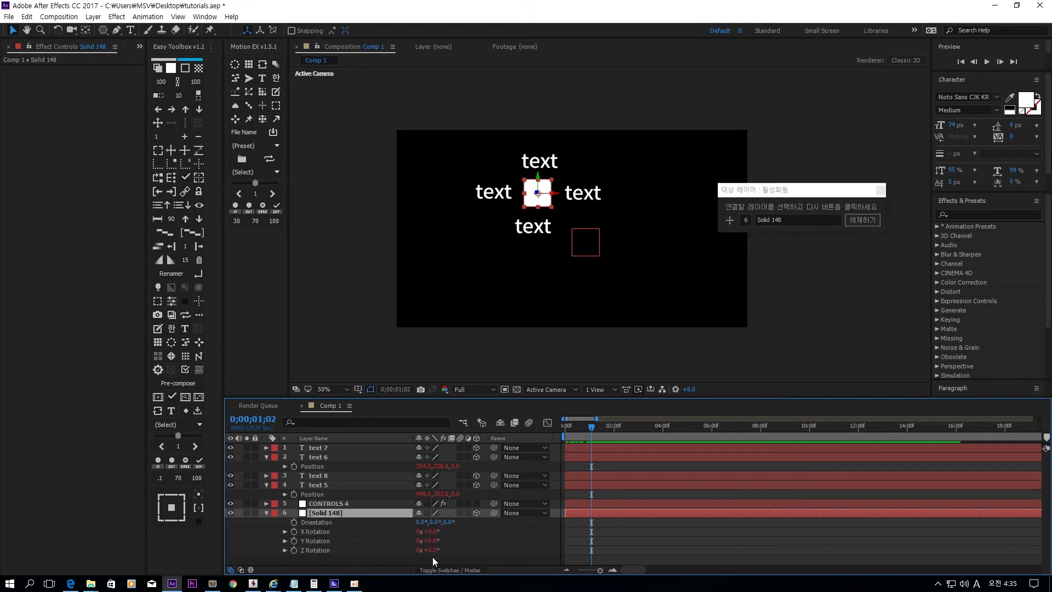
mouse_move(431, 550)
left_mouse_down()
mouse_move(507, 546)
mouse_move(447, 547)
left_mouse_up()
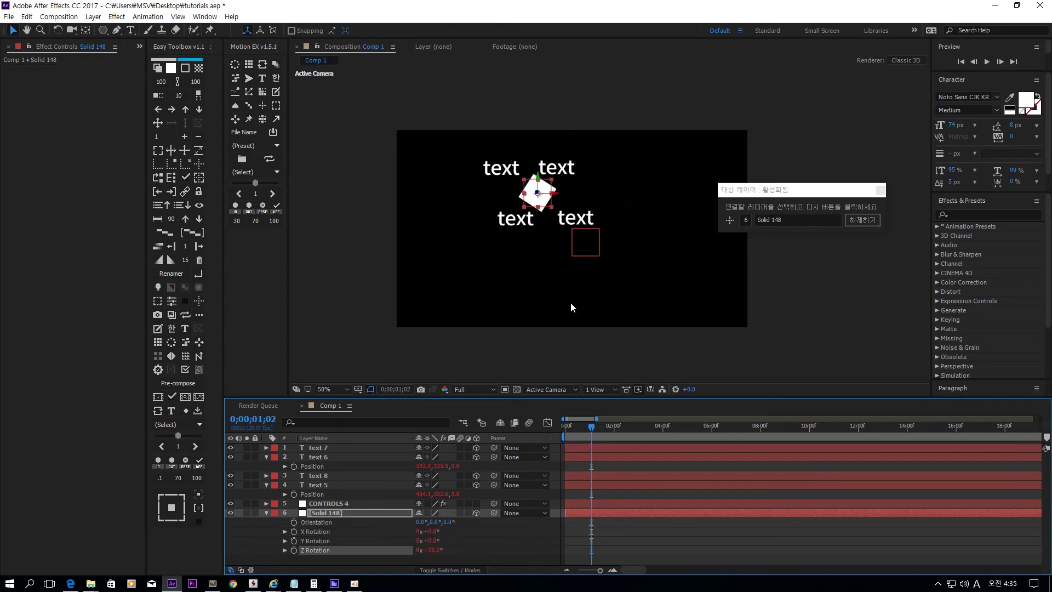
key("ctrl+z")
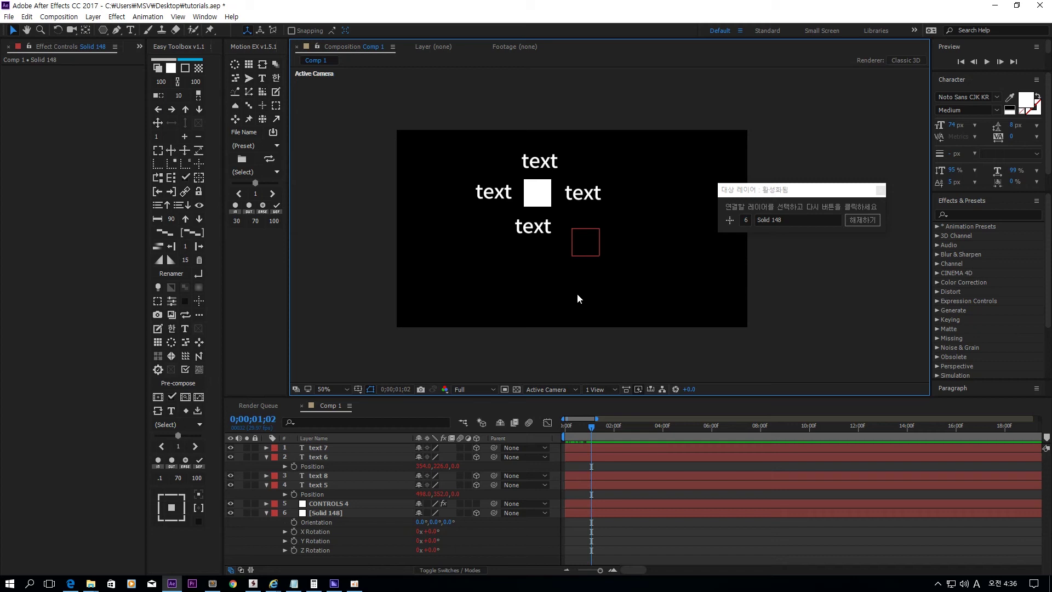
- Delete every layer in the composition and close the target layer window
key("ctrl+a")
key("Delete")
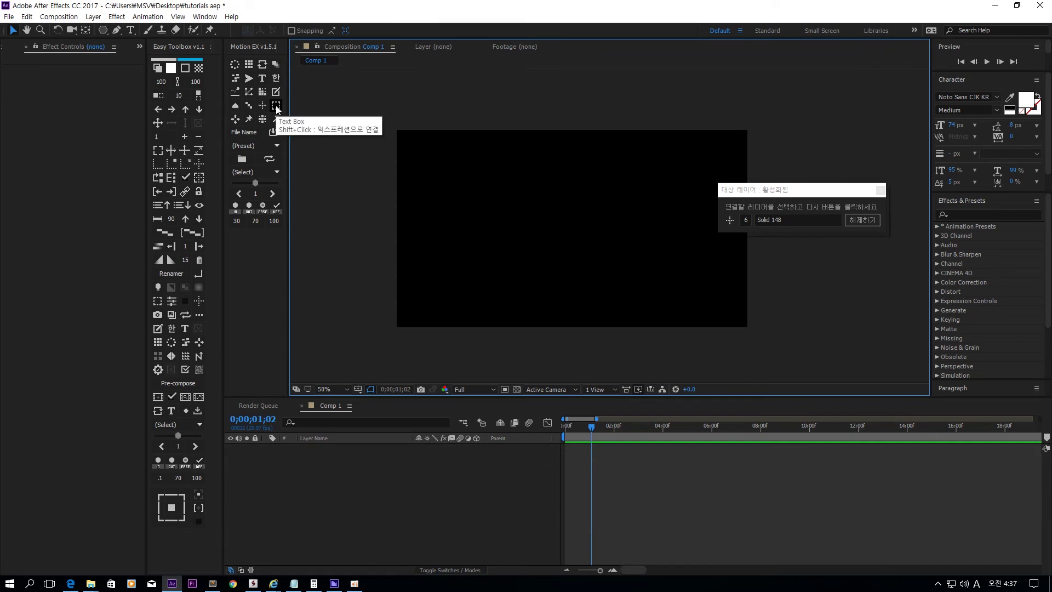
left_click(862, 178)
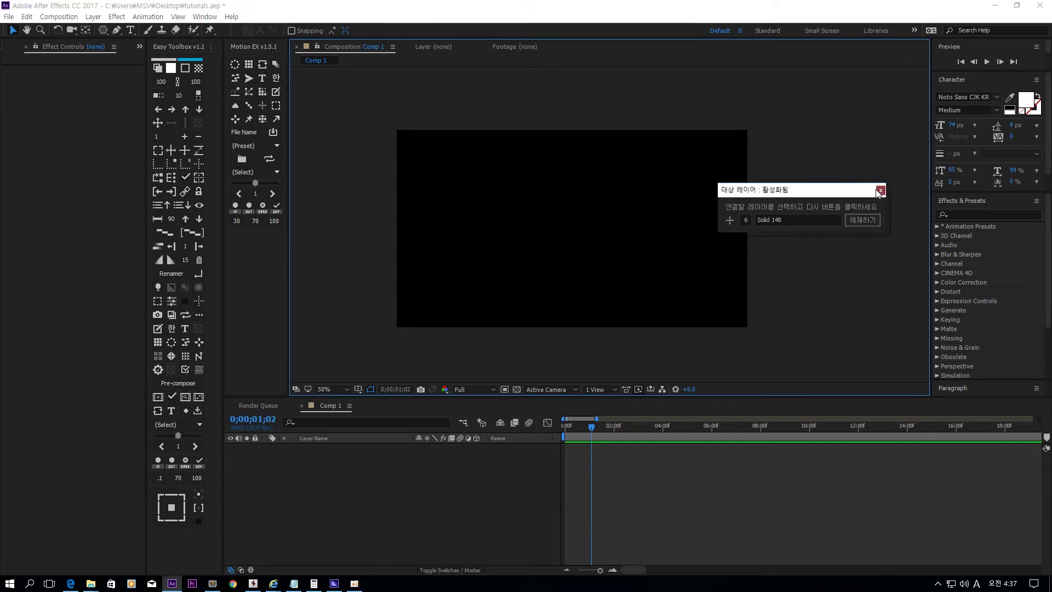
- Create a centred text layer reading "asdasdasdas", turn on the transparency grid and nudge the text slightly down
double_click(128, 30)
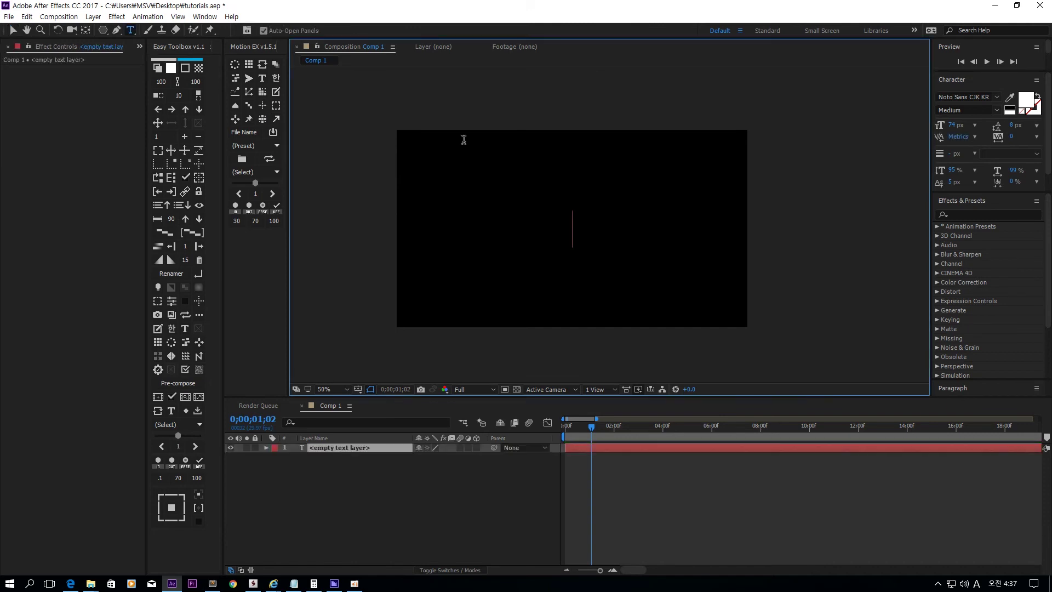
type("asdasdasdas")
key("Escape")
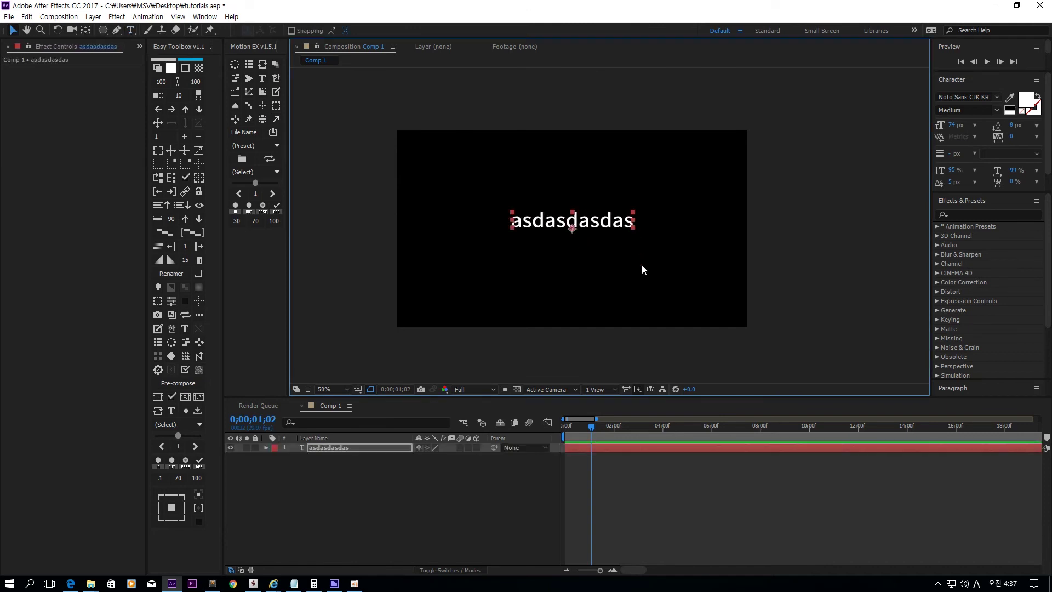
left_click(516, 389)
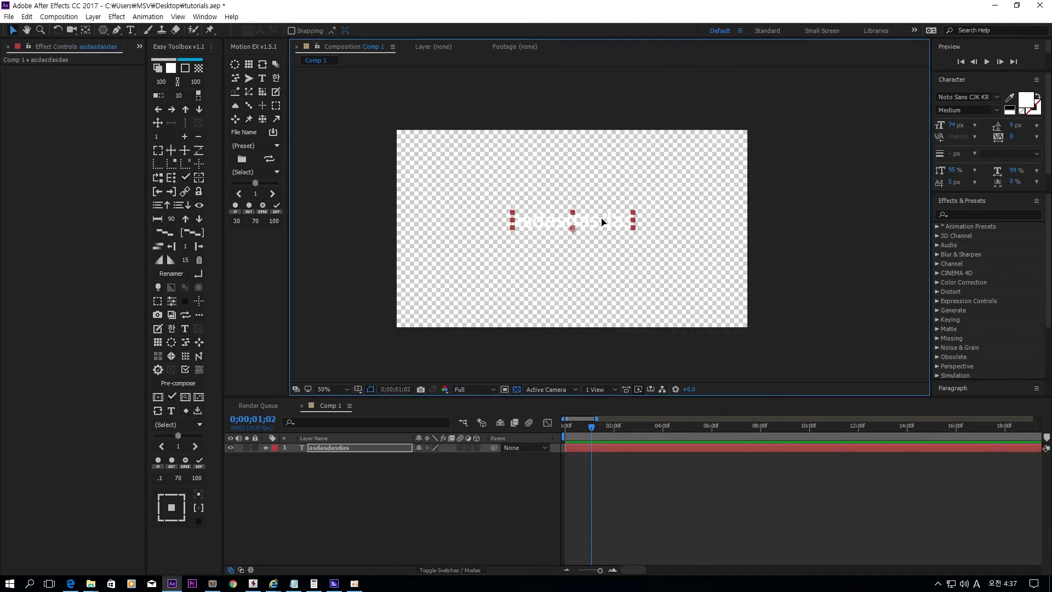
left_click_drag(601, 222, 603, 230)
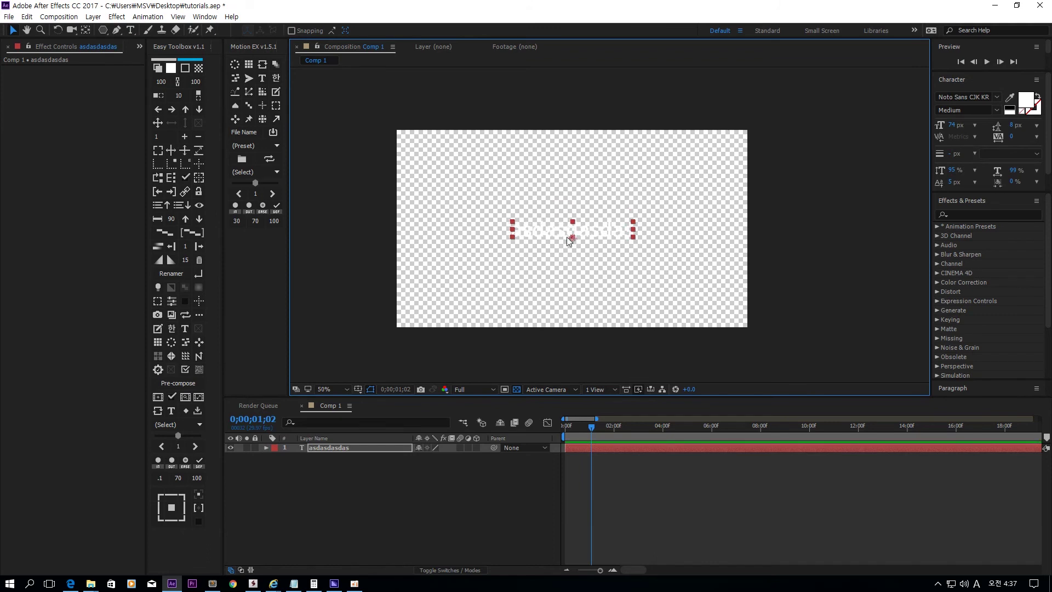
- Add a standard Motion EX Text Box behind the "asdasdasdas" text and select its shape layer
left_click(276, 105)
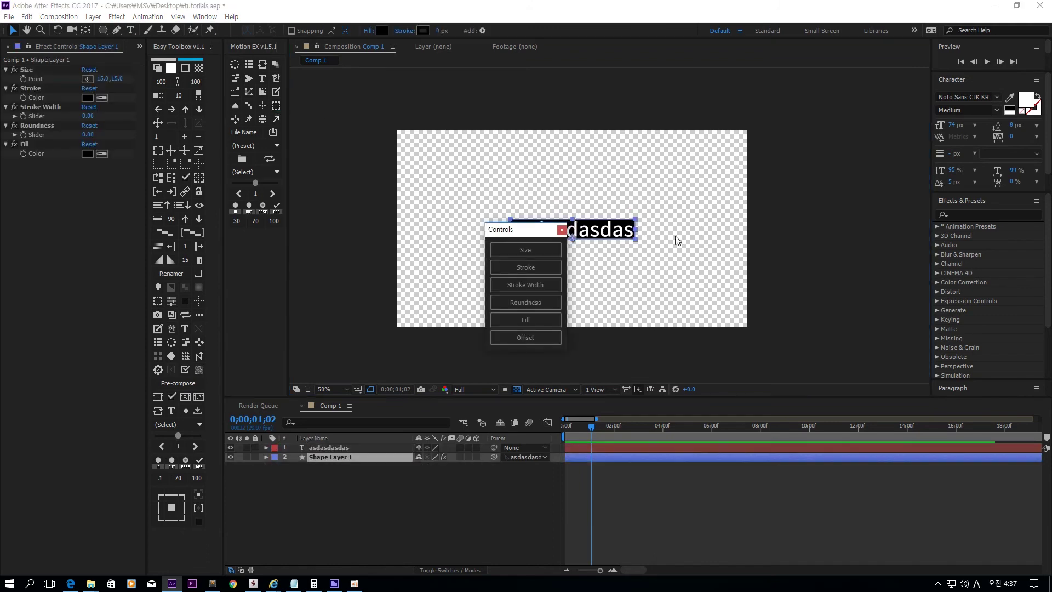
scroll(610, 225, "up", 2)
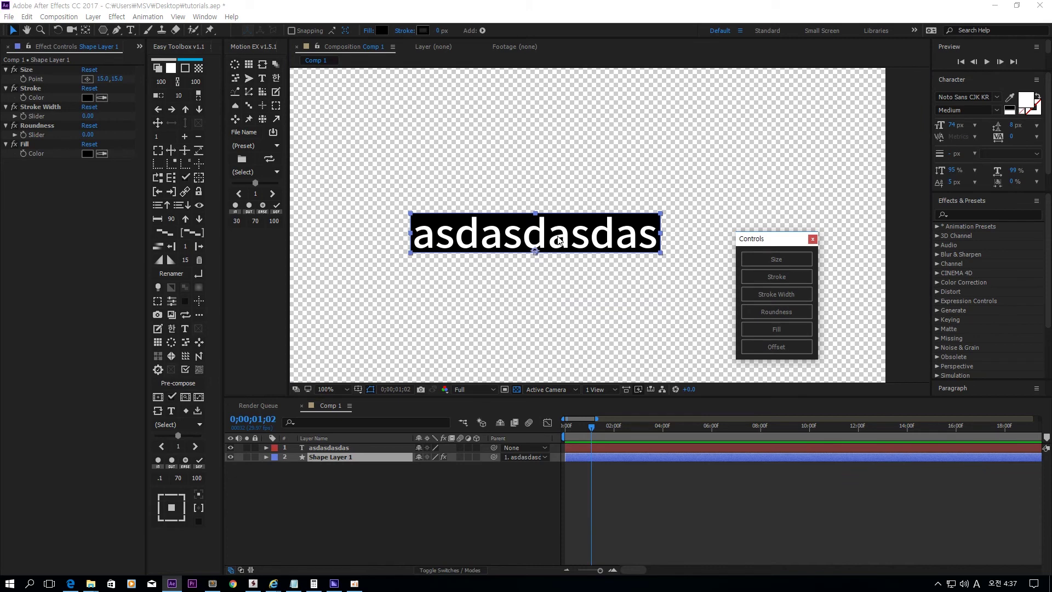
left_click(575, 258)
left_click(329, 457)
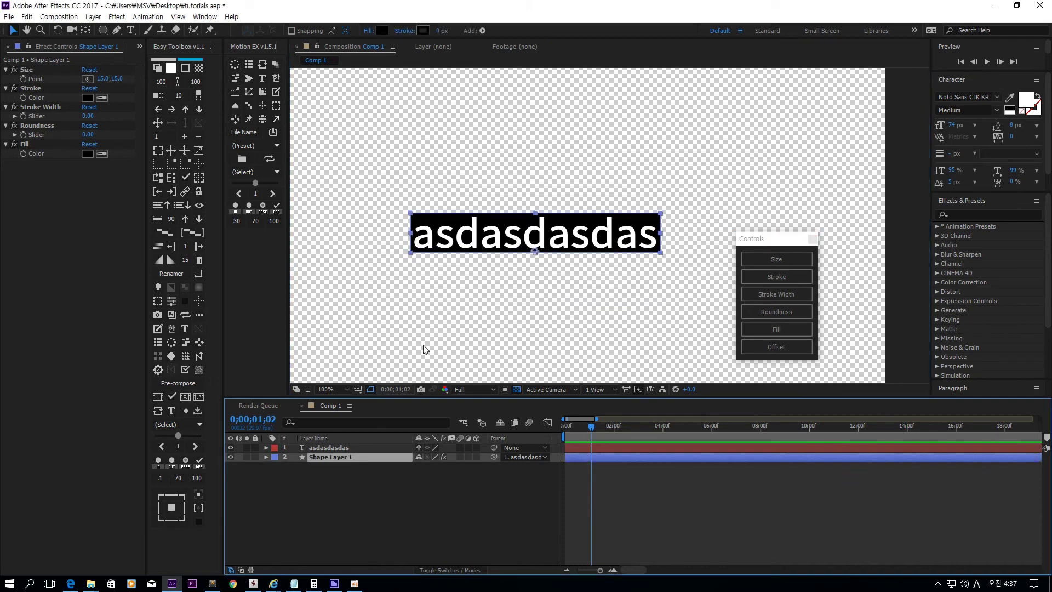
- Replace the text with the longer string "asdadsasdasdasd" to test whether the box follows its length
mouse_move(537, 243)
left_mouse_down()
mouse_move(537, 190)
mouse_move(516, 234)
mouse_move(530, 238)
left_mouse_up()
double_click(530, 237)
type("a")
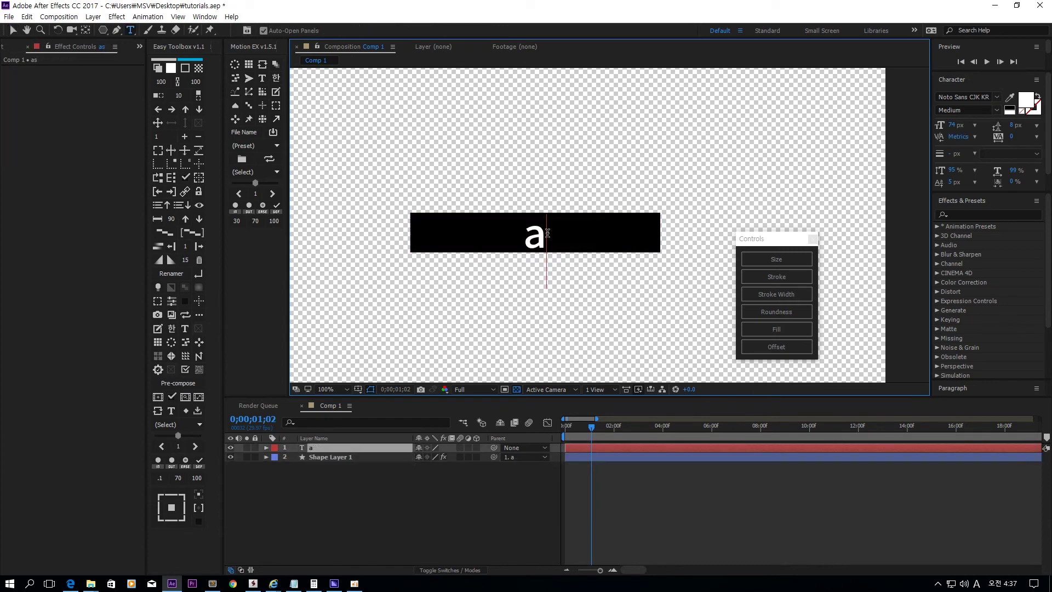
type("sdasdaasdasdasd")
key("Escape")
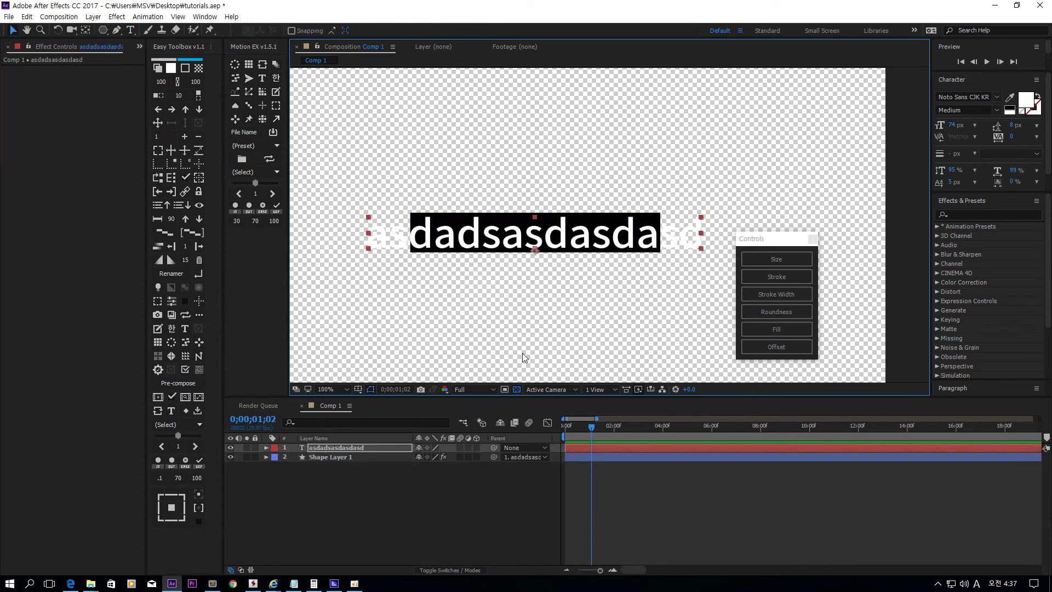
left_click(518, 388)
left_click(518, 390)
- Undo the text replacement and the standard text box, and close the Controls window
key("ctrl+z")
key("ctrl+z")
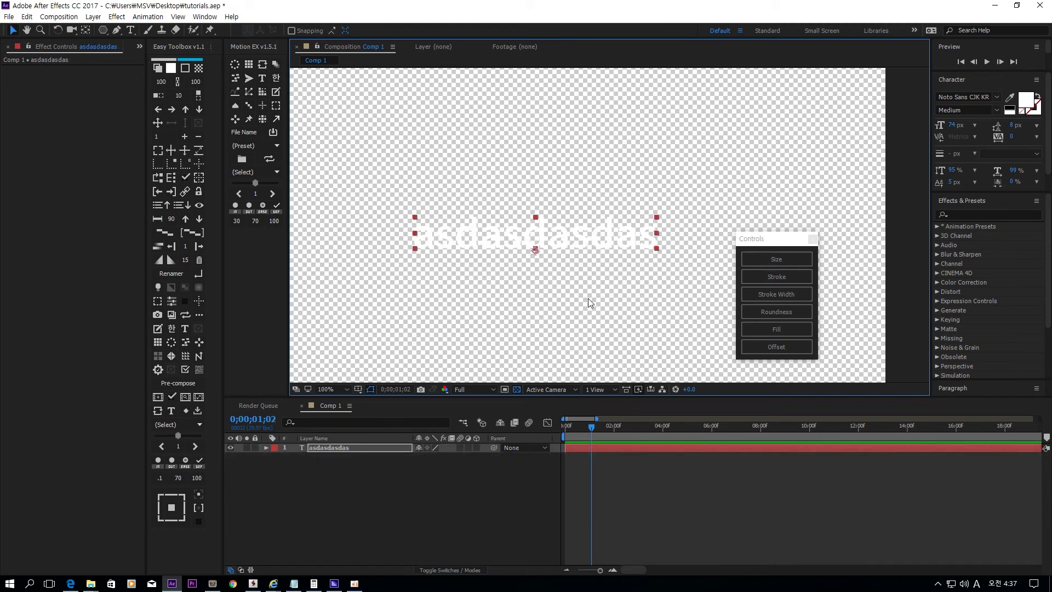
left_click(812, 239)
left_click(611, 251)
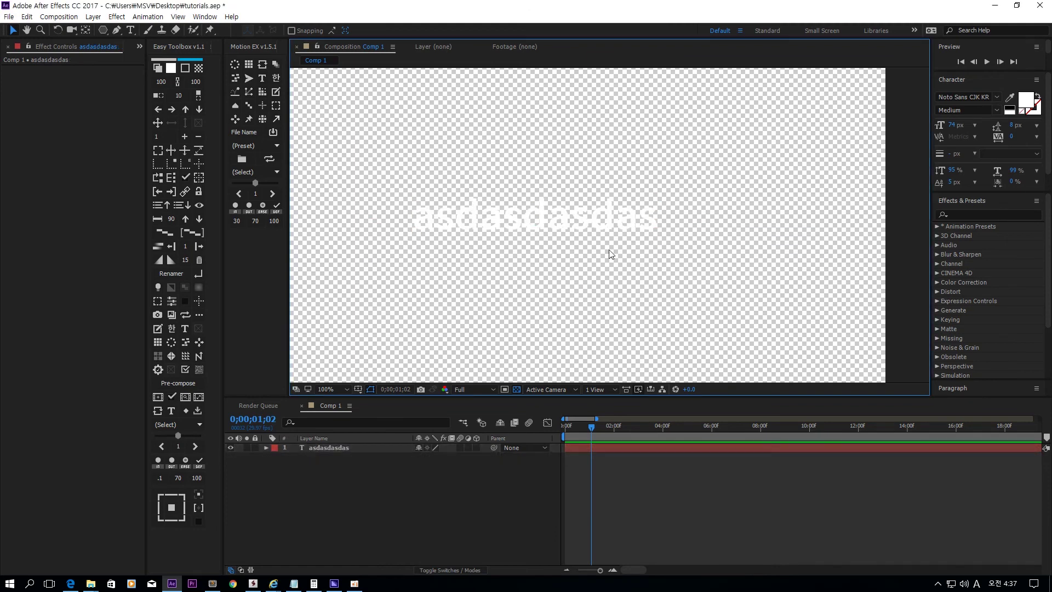
- Add a Text Box linked by expression behind the "asdasdasdas" text and move its Controls window aside
left_click(563, 228)
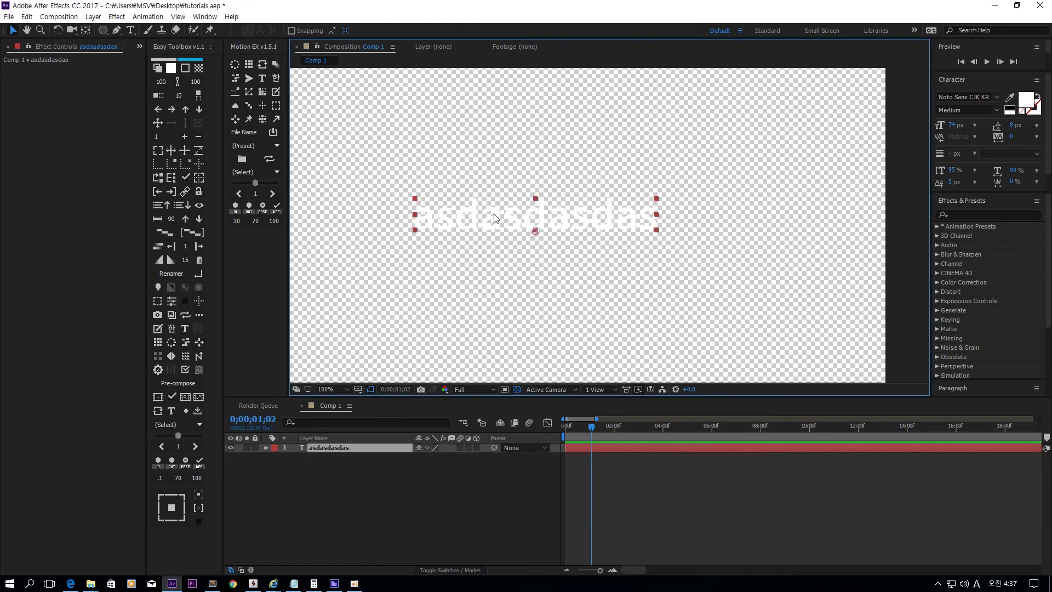
left_click(275, 93)
left_click_drag(512, 233, 765, 308)
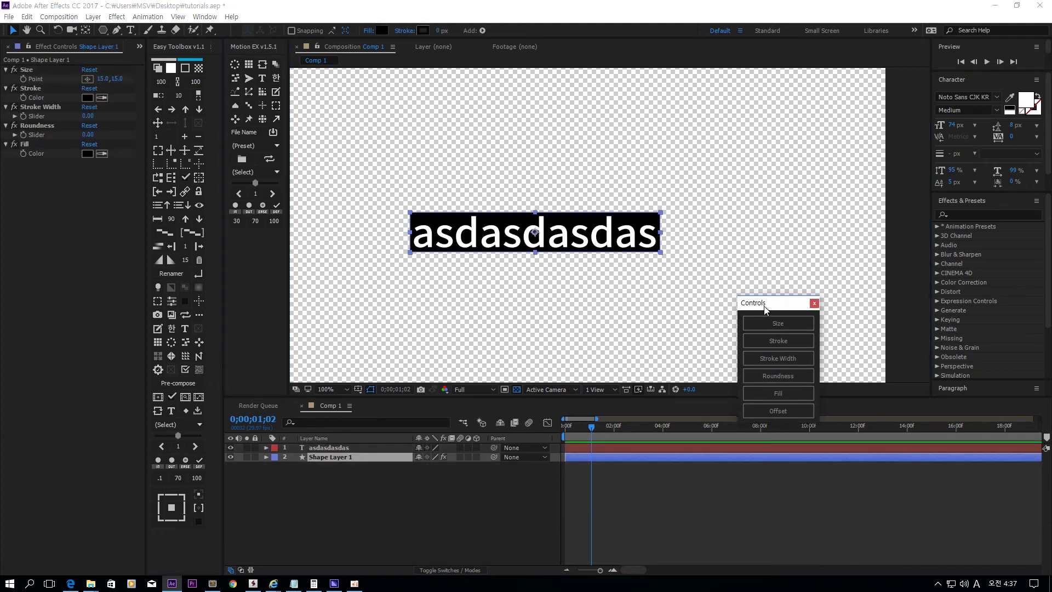
left_click(685, 274)
- Replace the text with "asdasdsfqwfqwf" to test the expression-linked box
left_click(561, 237)
double_click(562, 237)
left_click(562, 237)
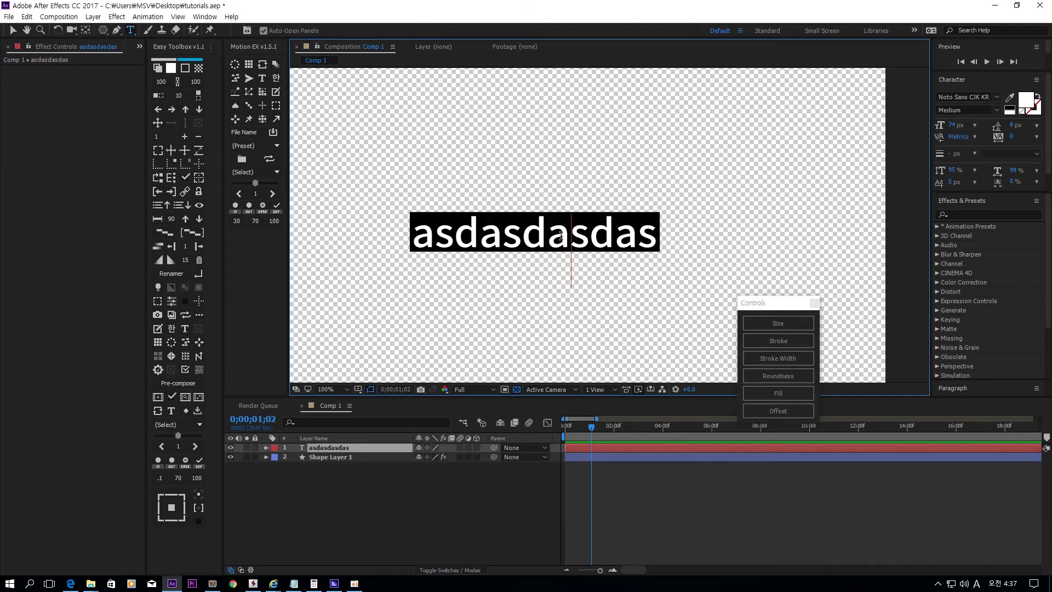
key("Escape")
key("v")
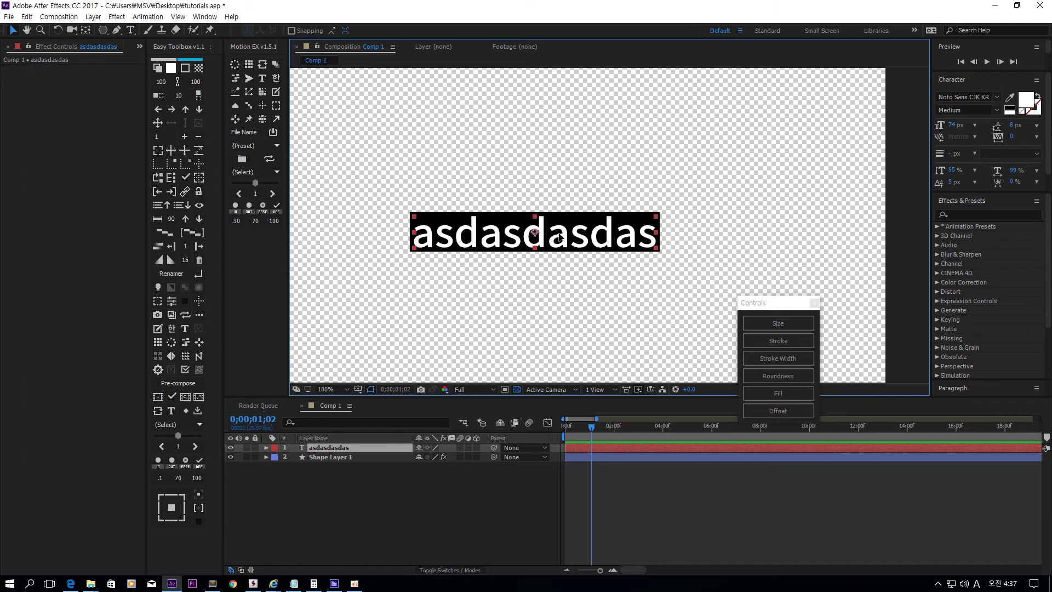
double_click(560, 236)
type("asdasd")
type("fqwfqwf")
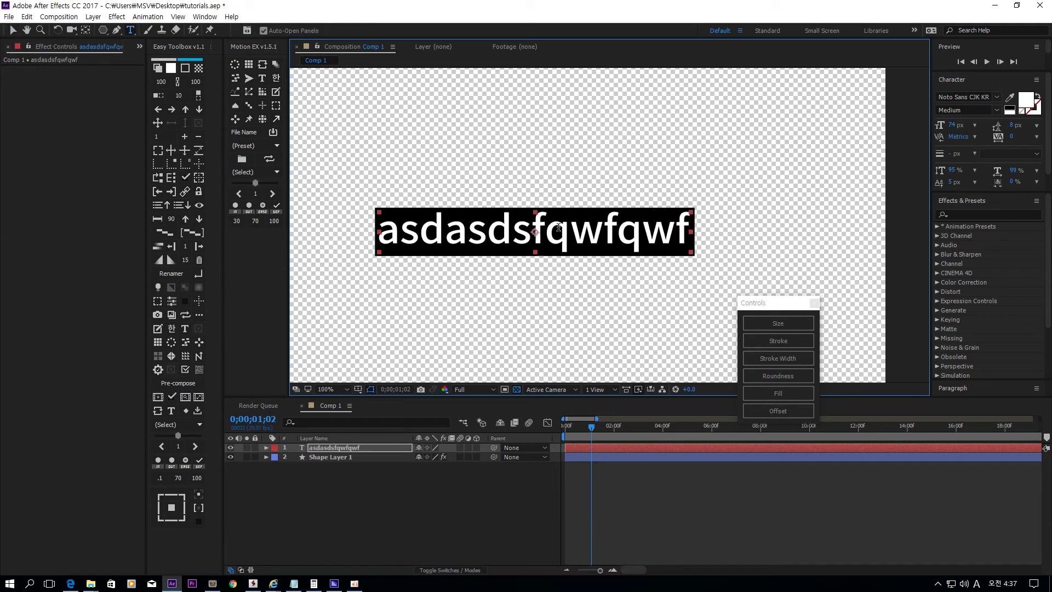
key("Escape")
key("v")
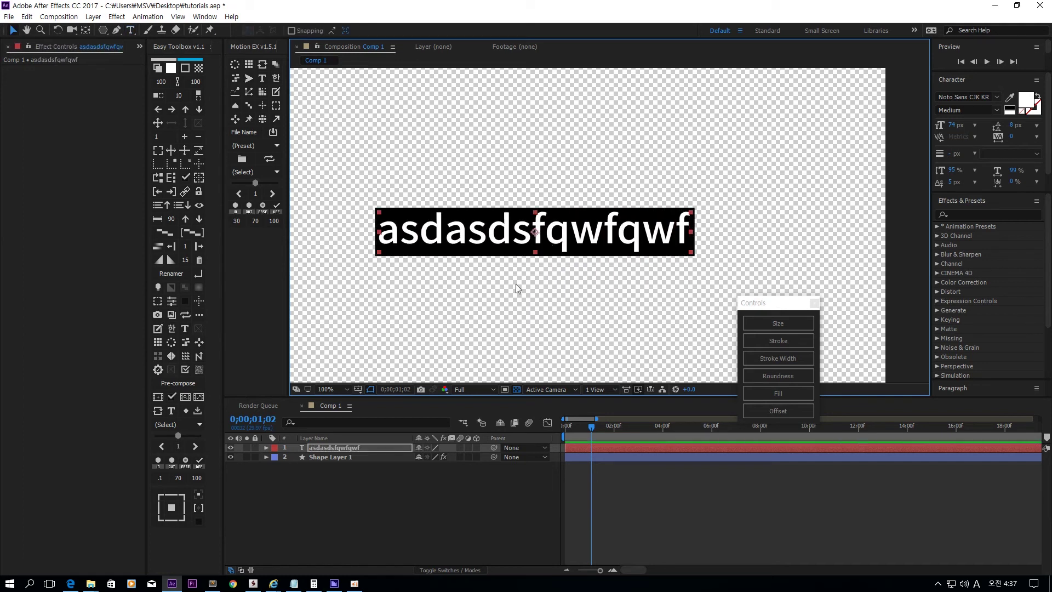
- Examine the effect controls of the box's shape layer and view the whole composition
left_click(361, 456)
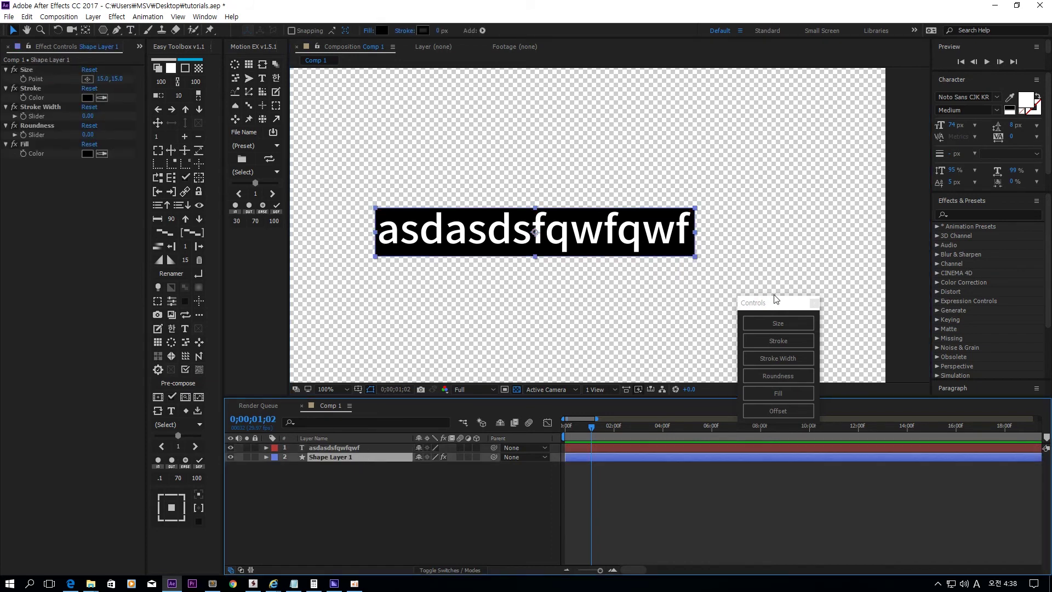
left_click_drag(776, 303, 781, 222)
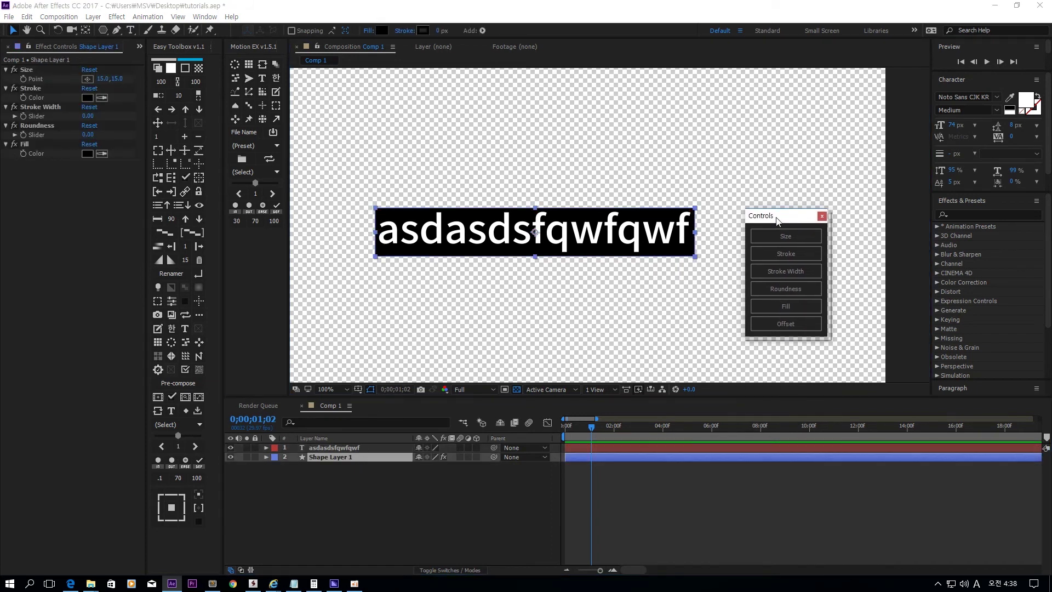
left_click(702, 280)
key("comma")
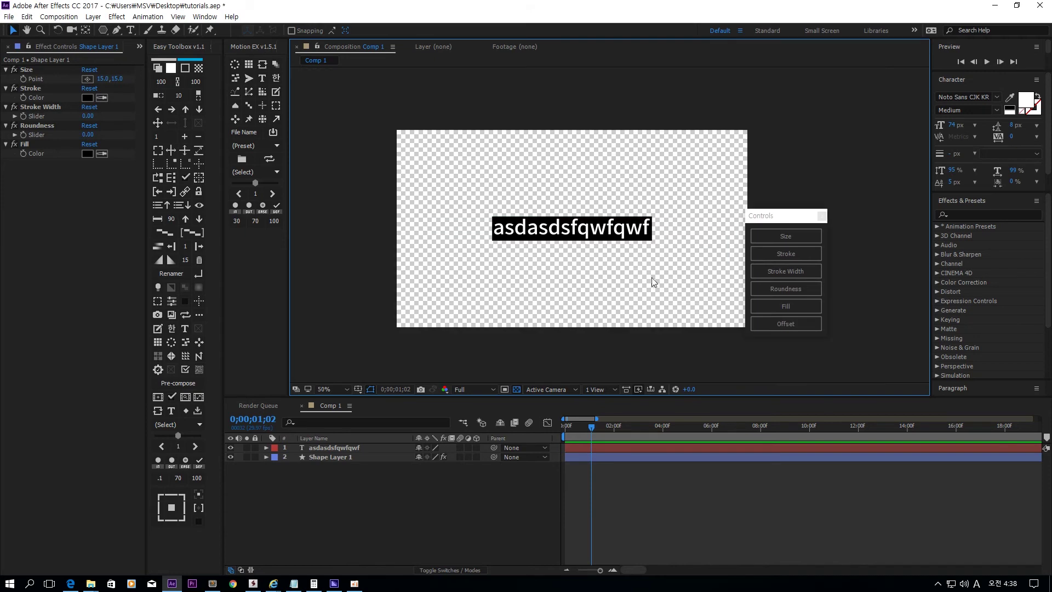
- Undo the text replacement and the expression-linked text box so that only the original text layer remains
key("ctrl+z")
left_click(597, 259)
left_click(338, 456)
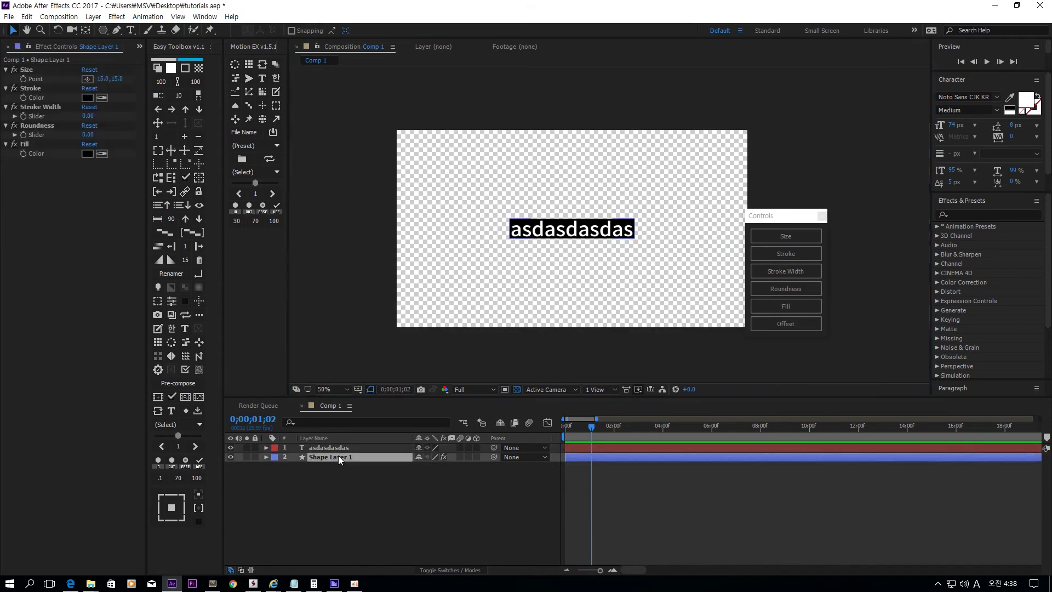
left_click_drag(480, 221, 558, 274)
key("ctrl+z")
key("ctrl+d")
key("ctrl+d")
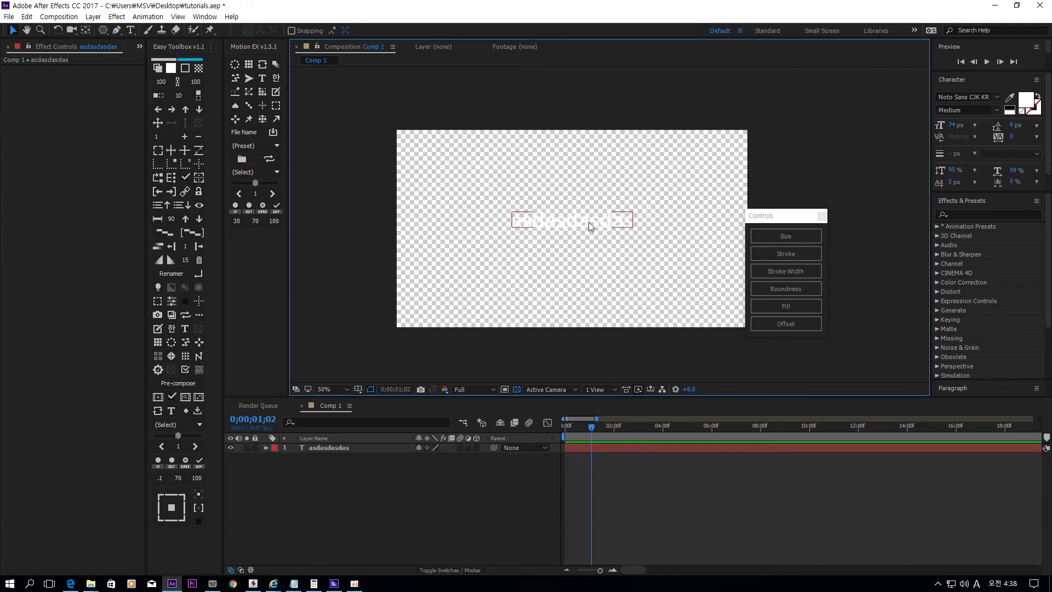
- Duplicate the "asdasdasdas" text layer into five copies stacked vertically and select all of them
left_click_drag(588, 222, 599, 201)
key("ctrl+d")
key("ctrl+d")
left_click(669, 153)
key("ctrl+a")
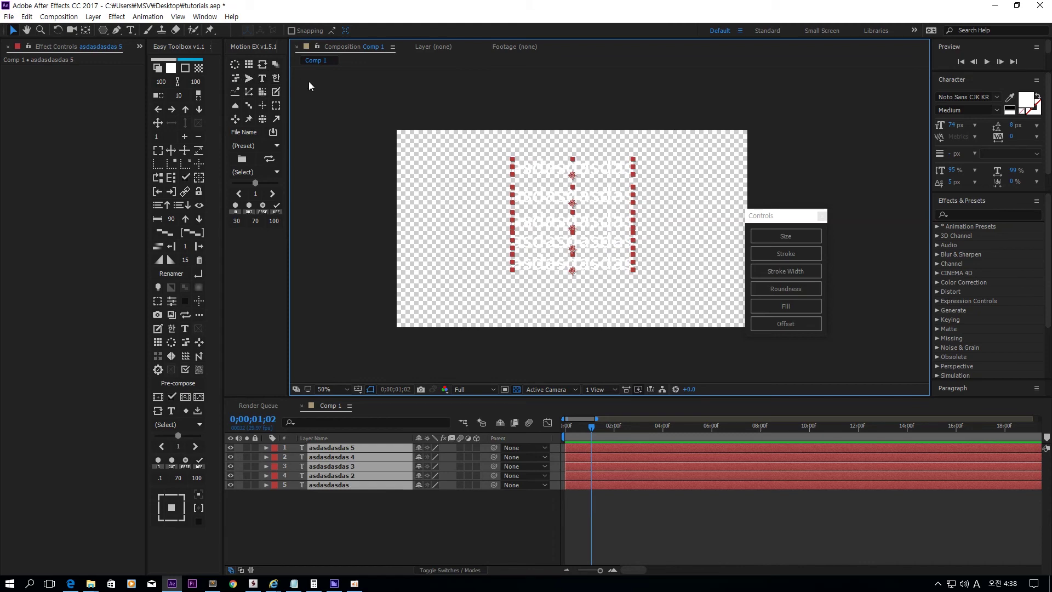
- Add an expression-linked Text Box behind each of the five text layers, move the Controls window aside and select the Size controls
left_click(277, 106)
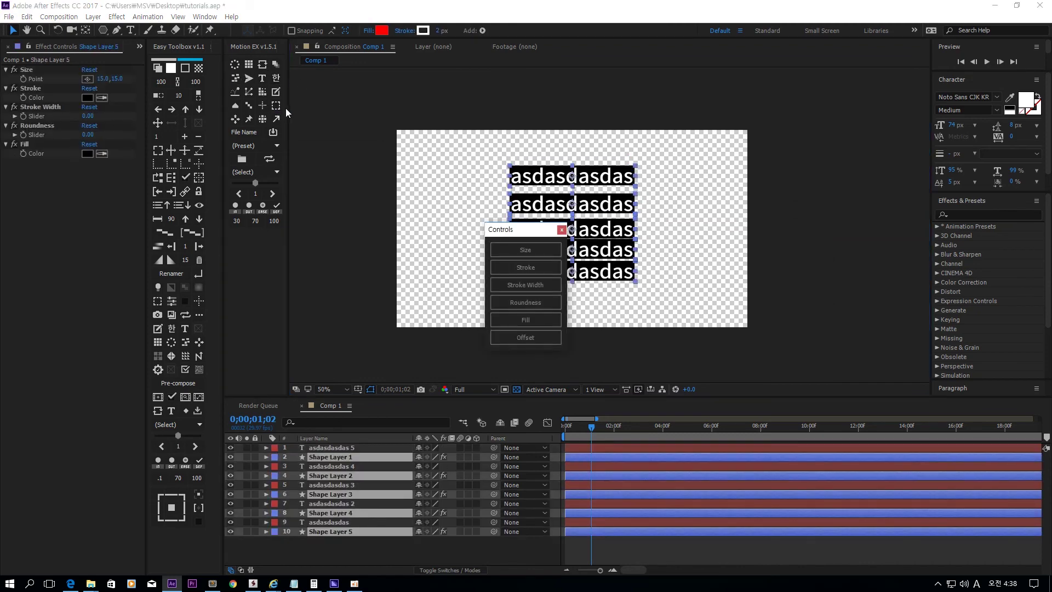
left_click_drag(502, 233, 690, 234)
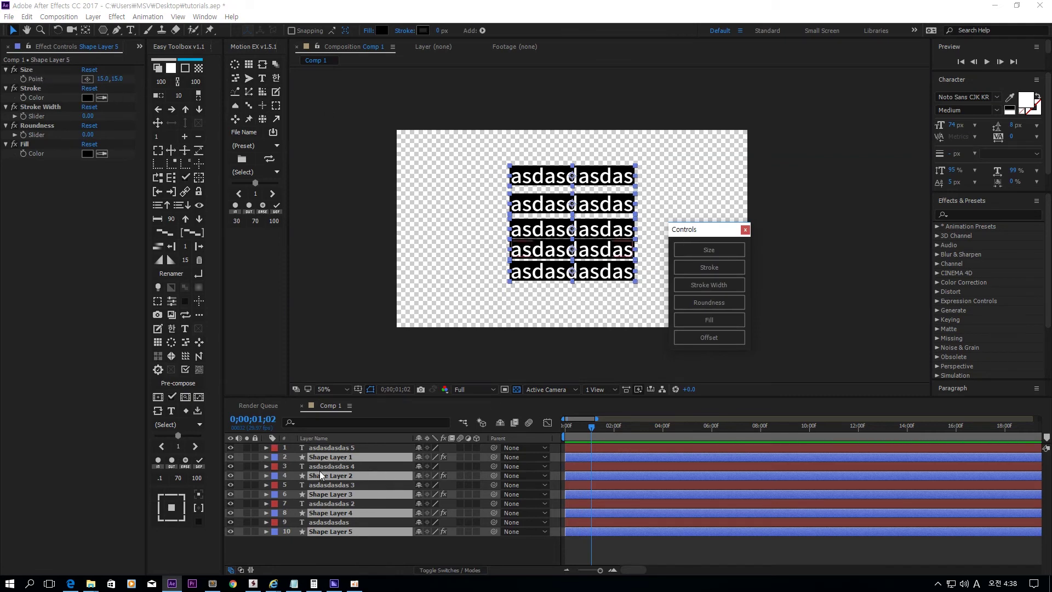
left_click(742, 250)
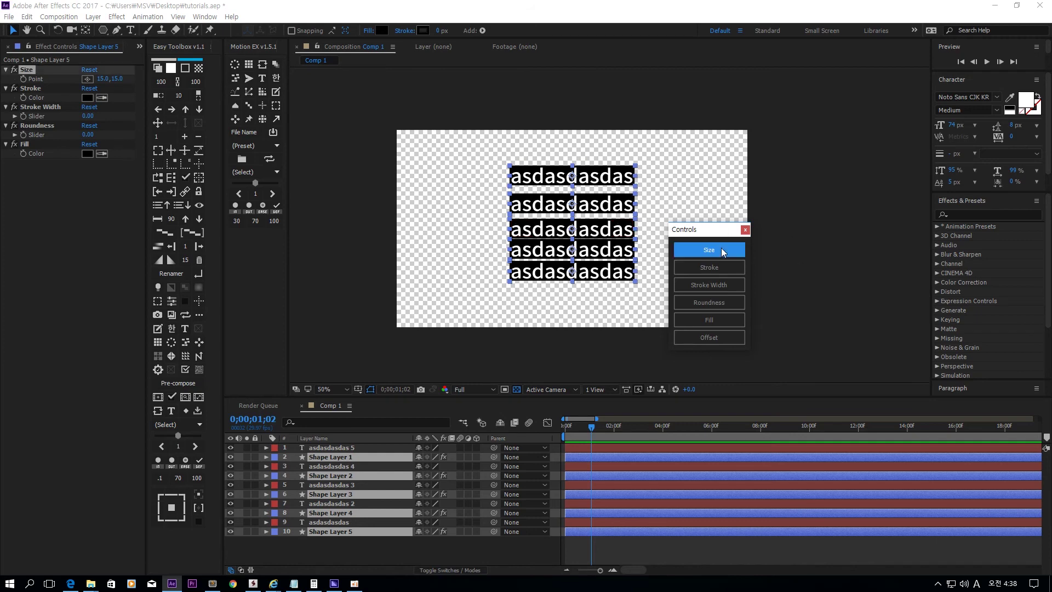
mouse_move(117, 81)
left_mouse_down()
mouse_move(127, 75)
mouse_move(93, 77)
left_mouse_up()
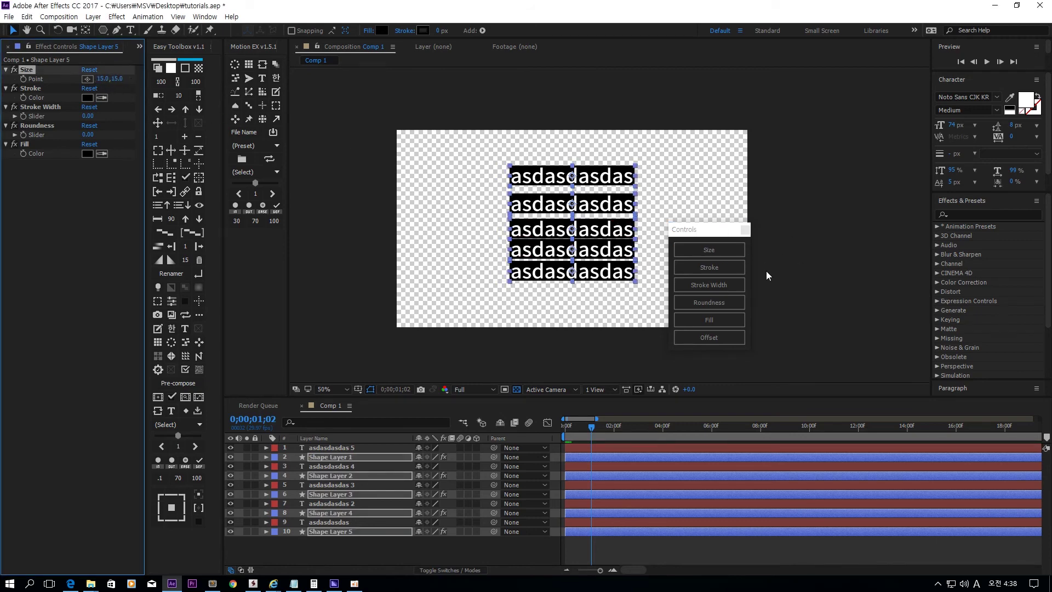
- Set the Stroke color of all five box shape layers to red (FF0000)
left_click(709, 267)
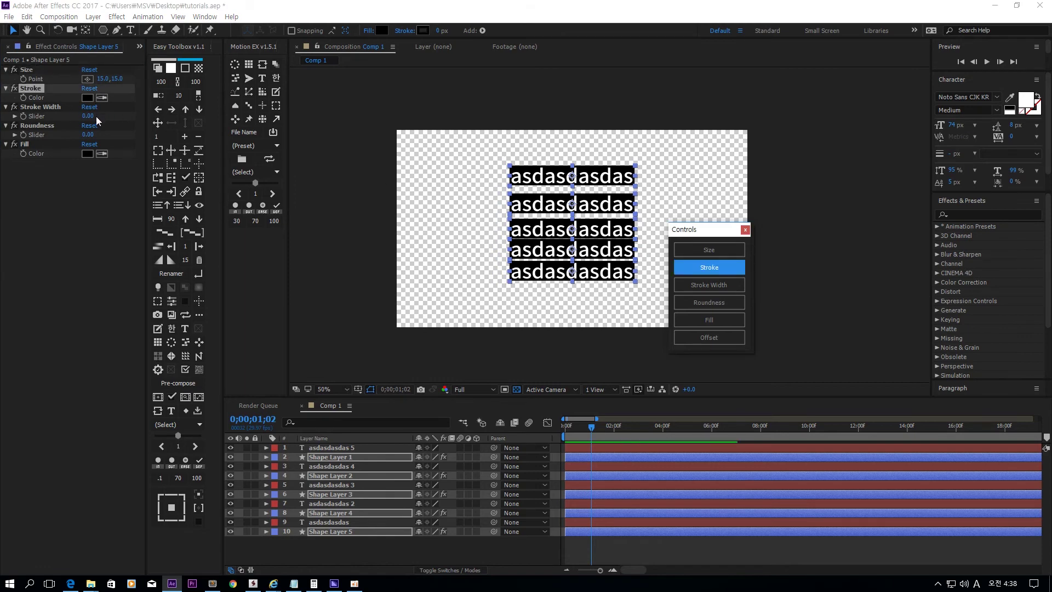
left_click_drag(96, 117, 94, 116)
left_click(709, 267)
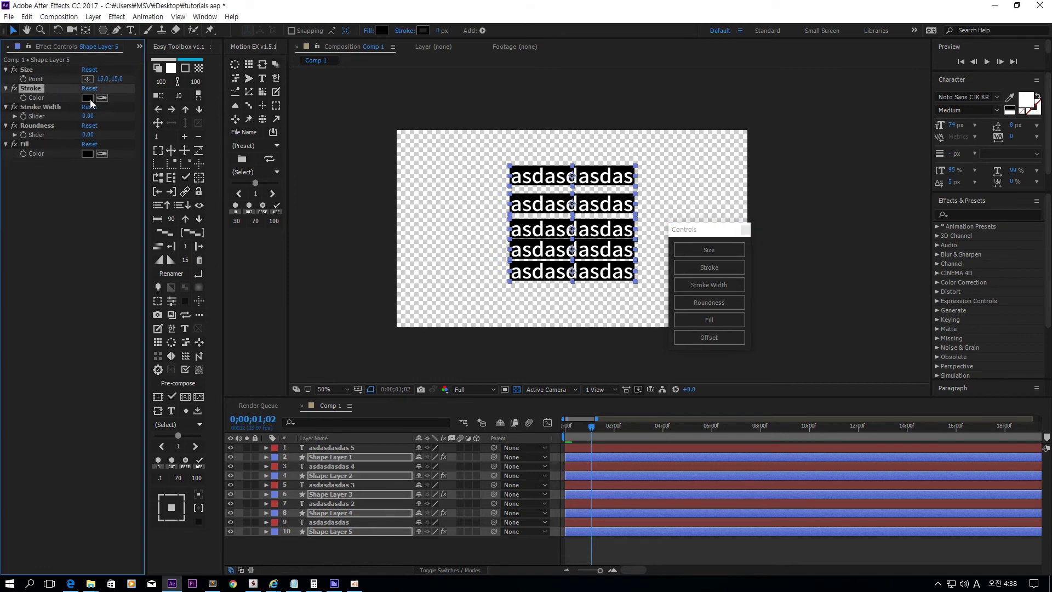
left_click(722, 271)
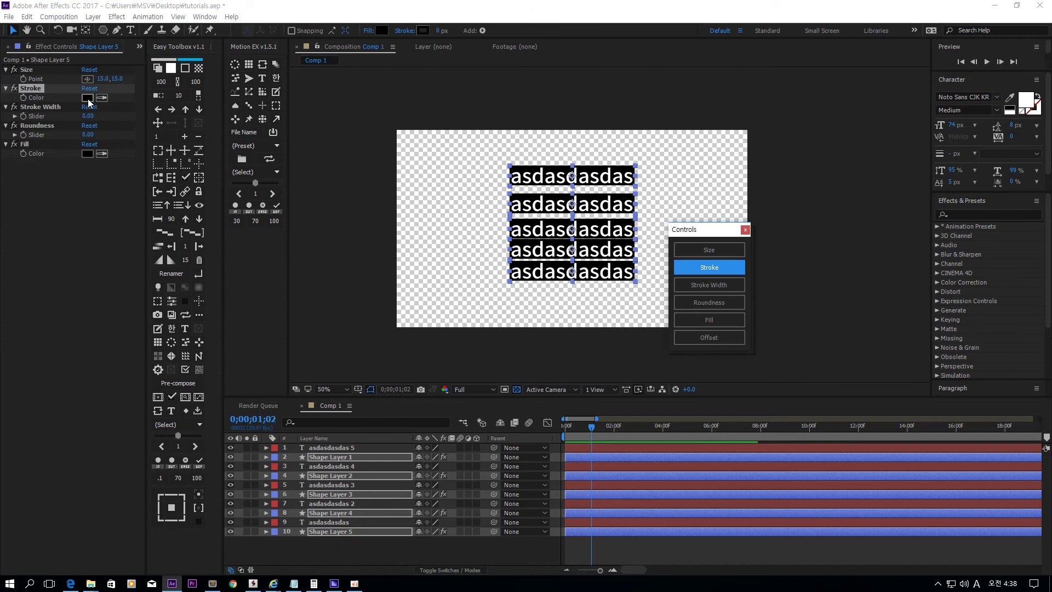
left_click_drag(649, 426, 667, 417)
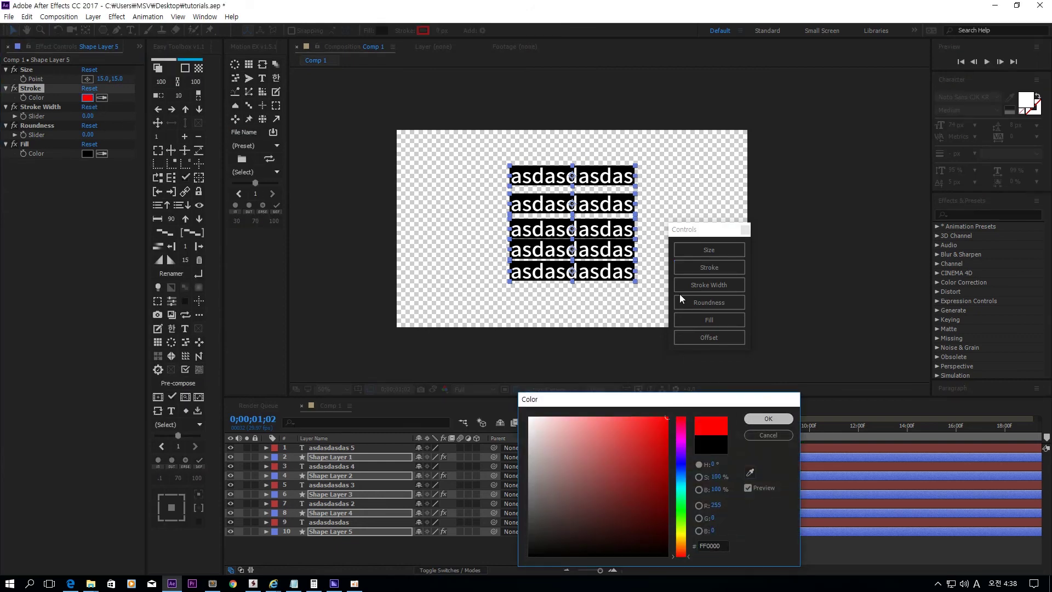
left_click(767, 419)
- Set the Stroke Width of all five boxes to 8 and their Roundness to 39
left_click(706, 286)
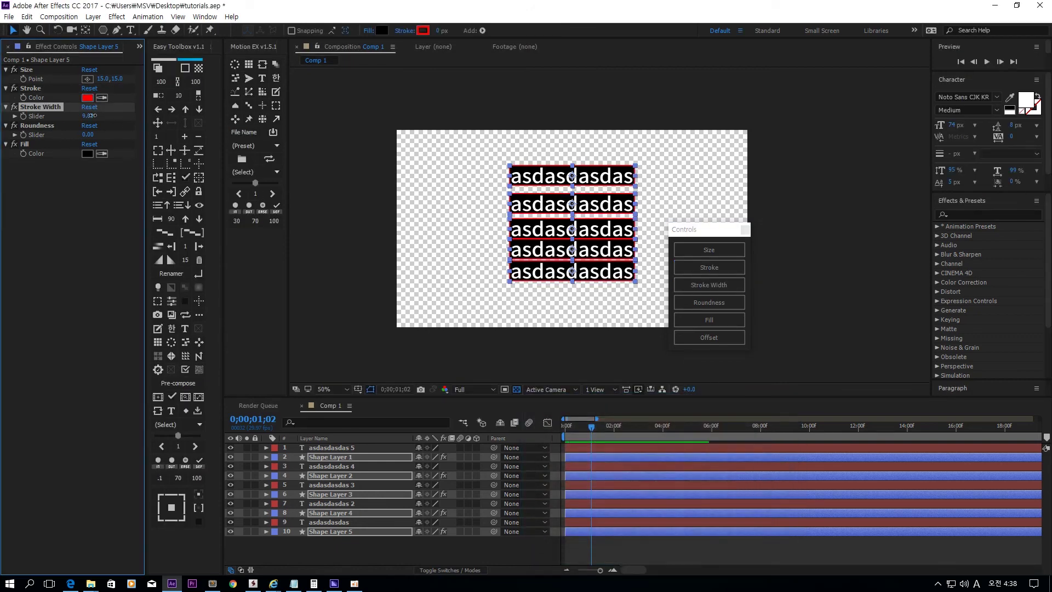
mouse_move(85, 116)
left_mouse_down()
mouse_move(121, 133)
mouse_move(109, 134)
left_mouse_up()
left_click(709, 303)
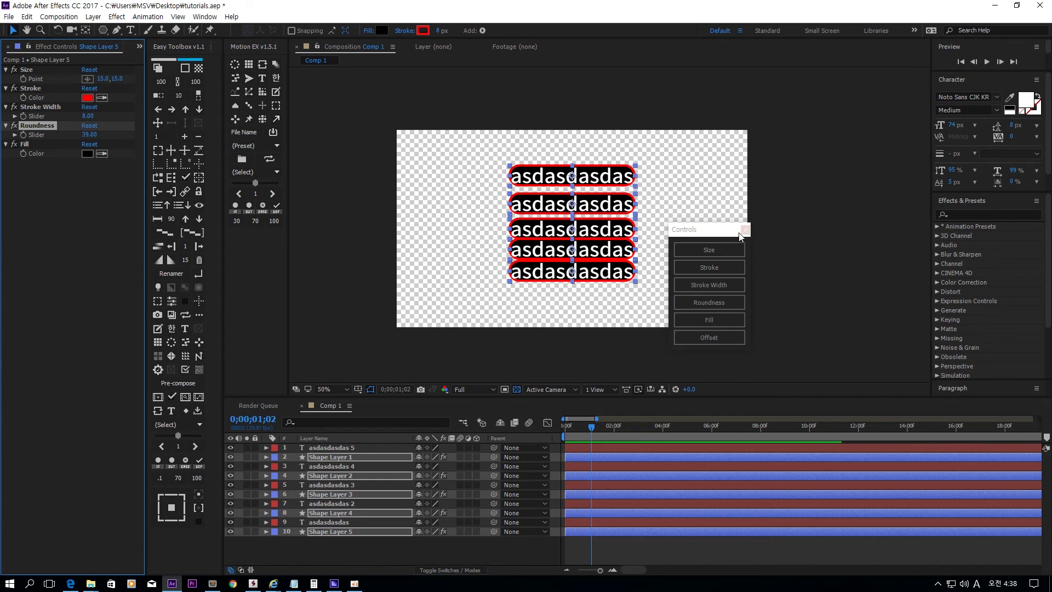
- Set the Fill color of all five boxes to red
left_click(706, 324)
left_click(87, 154)
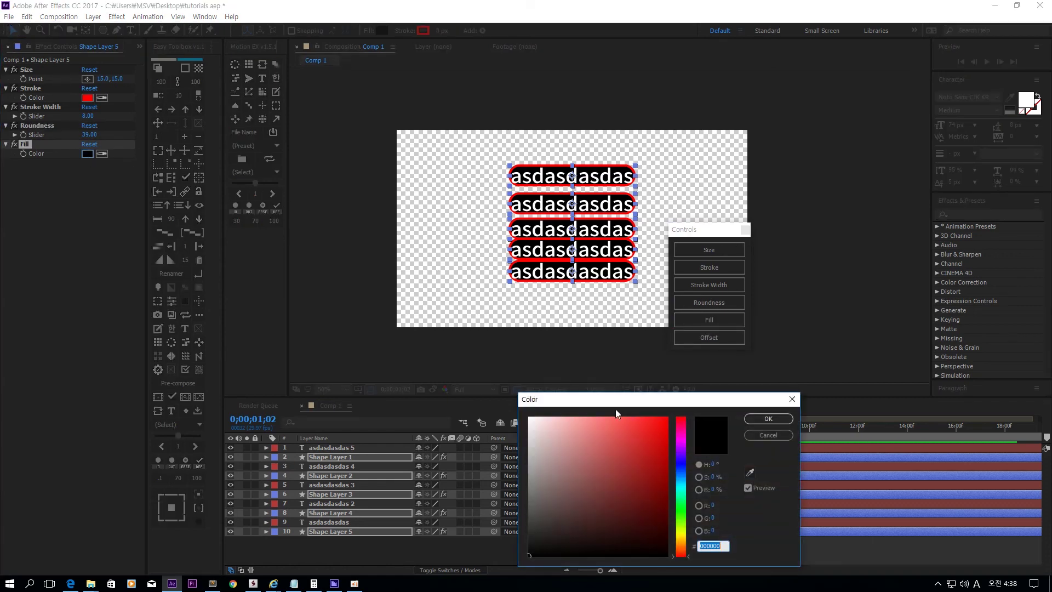
left_click_drag(619, 421, 667, 415)
key("Return")
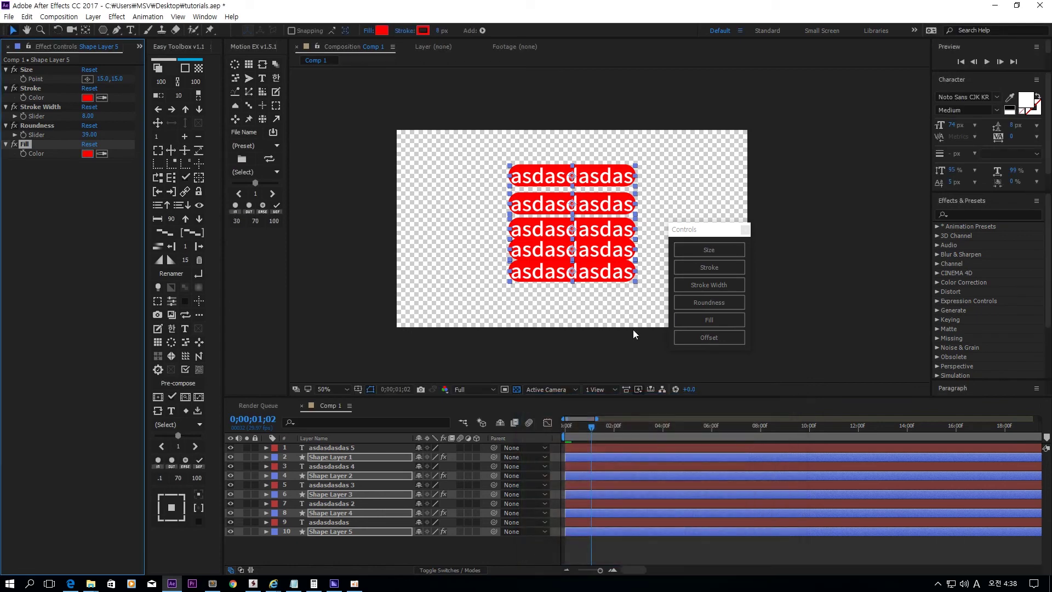
- Delete all text and shape layers from Comp 1
left_click(633, 330)
left_click_drag(629, 177, 417, 324)
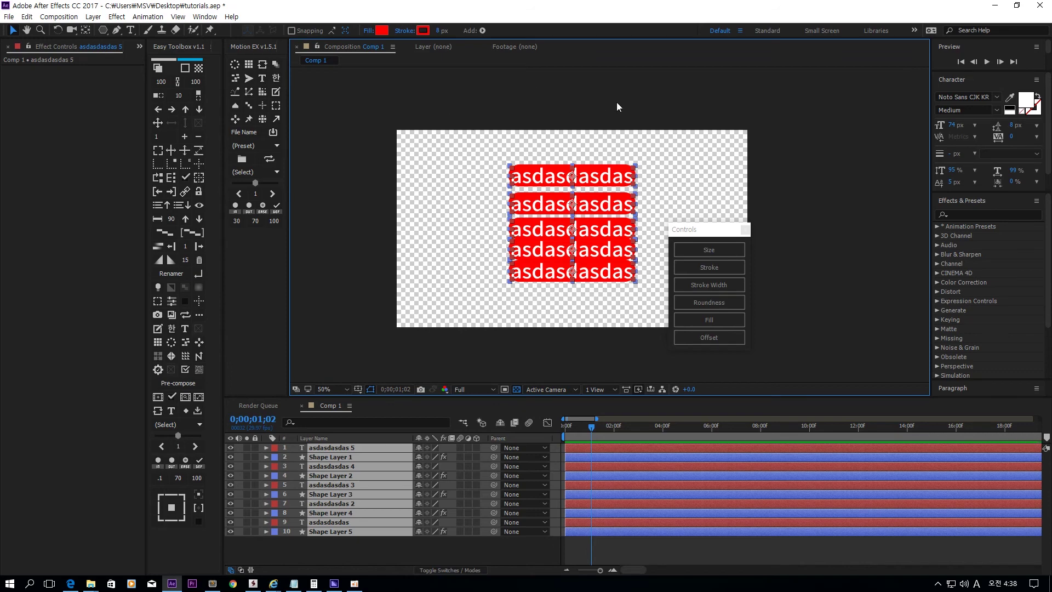
left_click(568, 109)
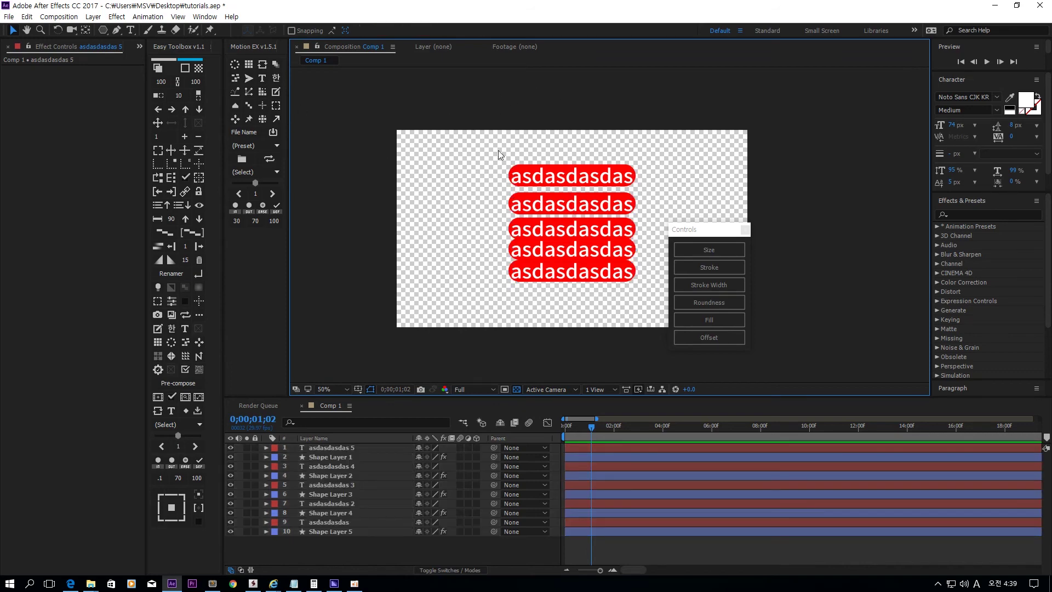
key("ctrl+a")
key("Delete")
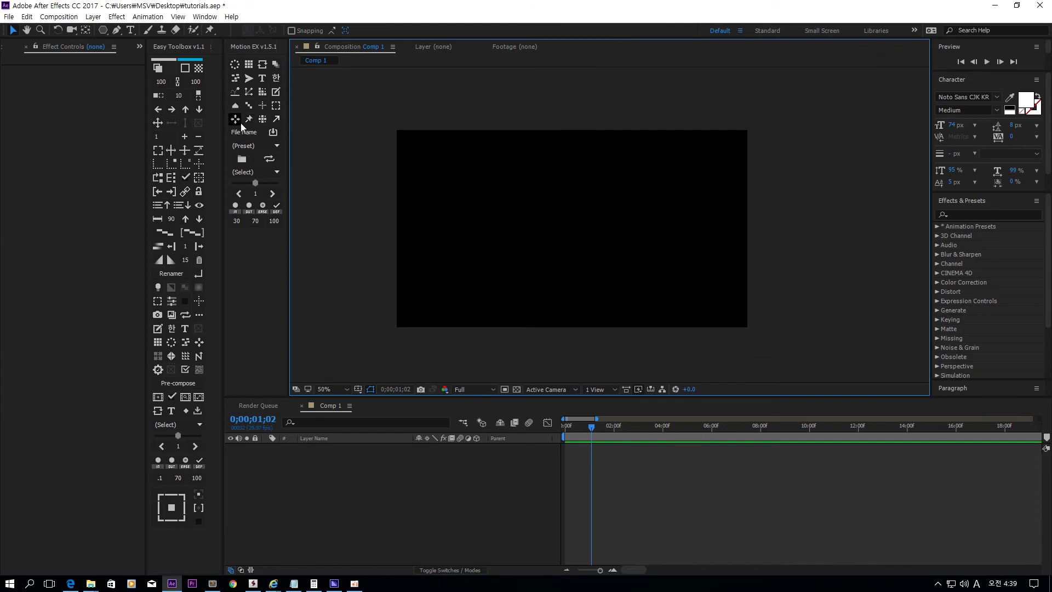
- Create a text layer reading "TEXT LAYER" and place it at the center of the composition
left_click(132, 29)
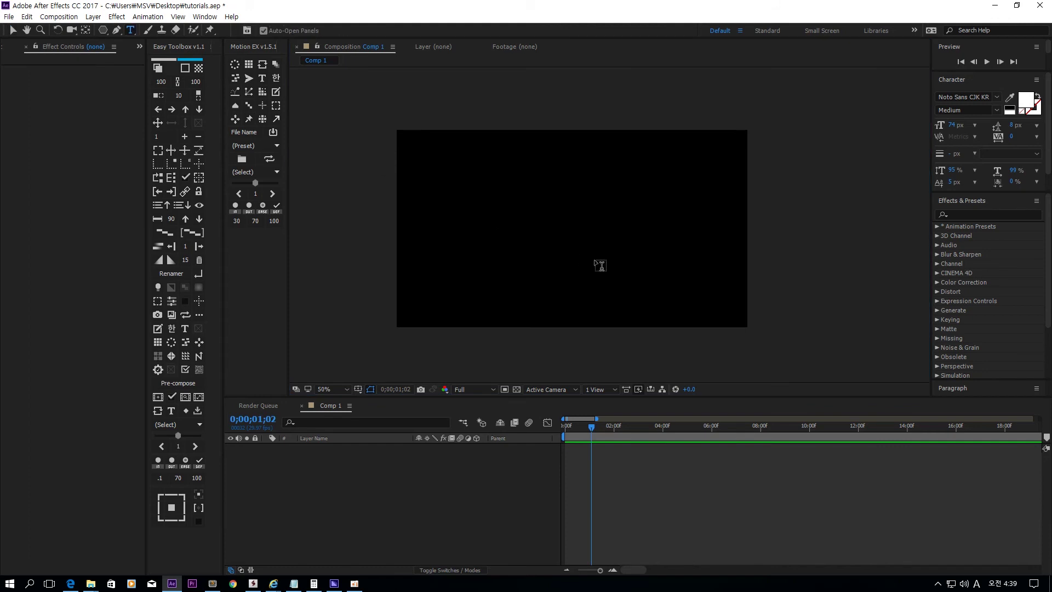
left_click(548, 227)
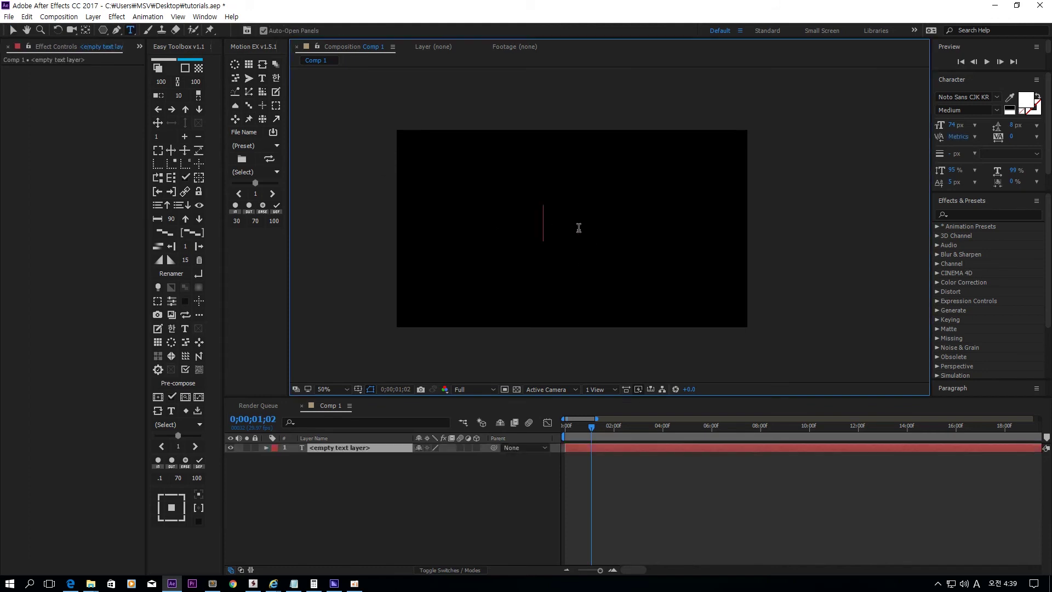
type("TEXT LAYER")
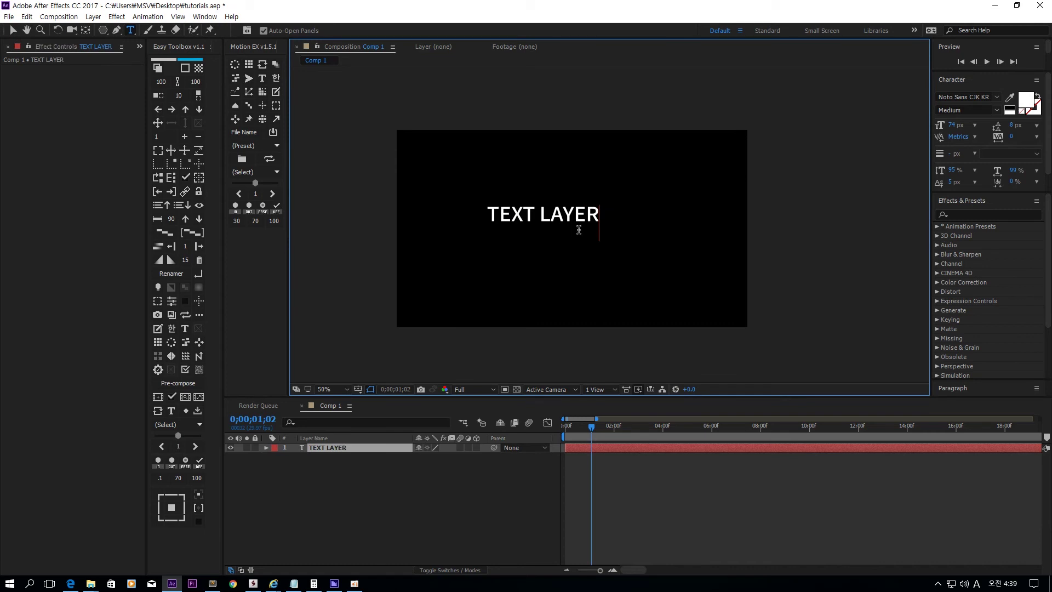
key("Escape")
key("v")
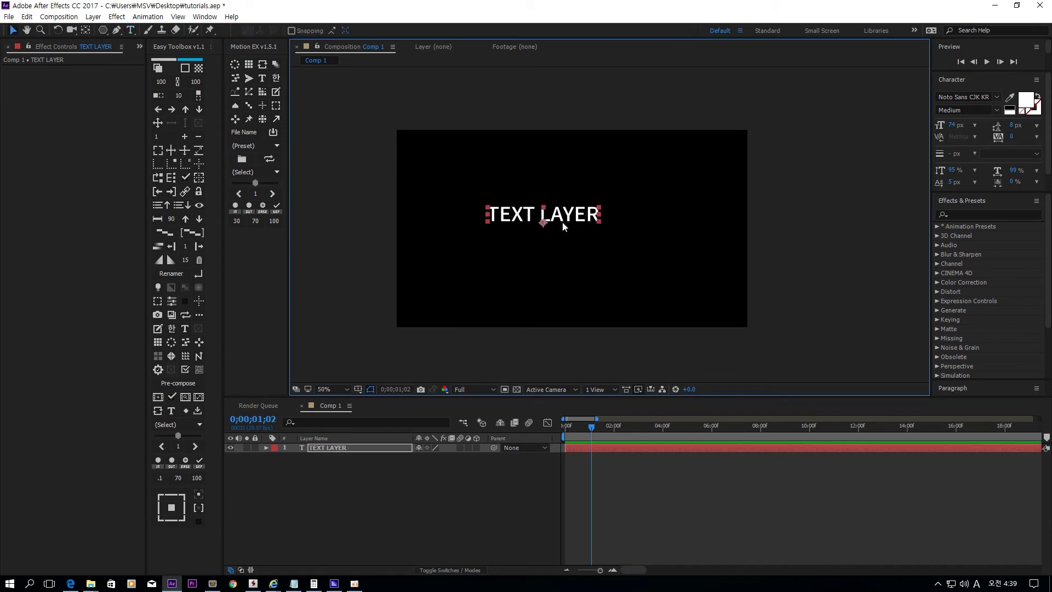
left_click_drag(555, 221, 600, 232)
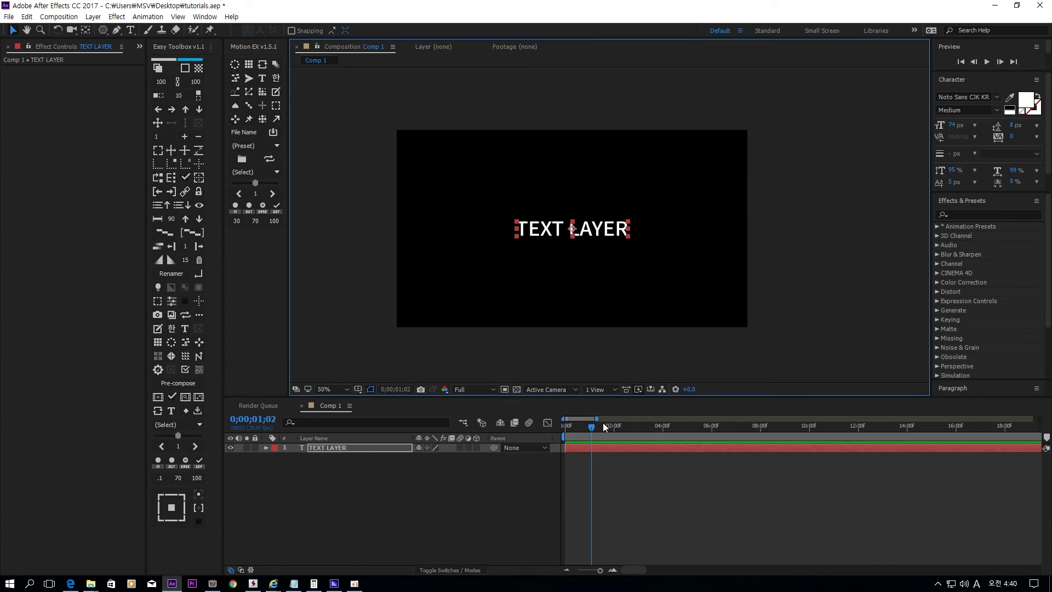
- Shorten TEXT LAYER's duration to 90 frames and apply the Motion EX Auto Animation to it at the first frame
left_click_drag(604, 424, 641, 438)
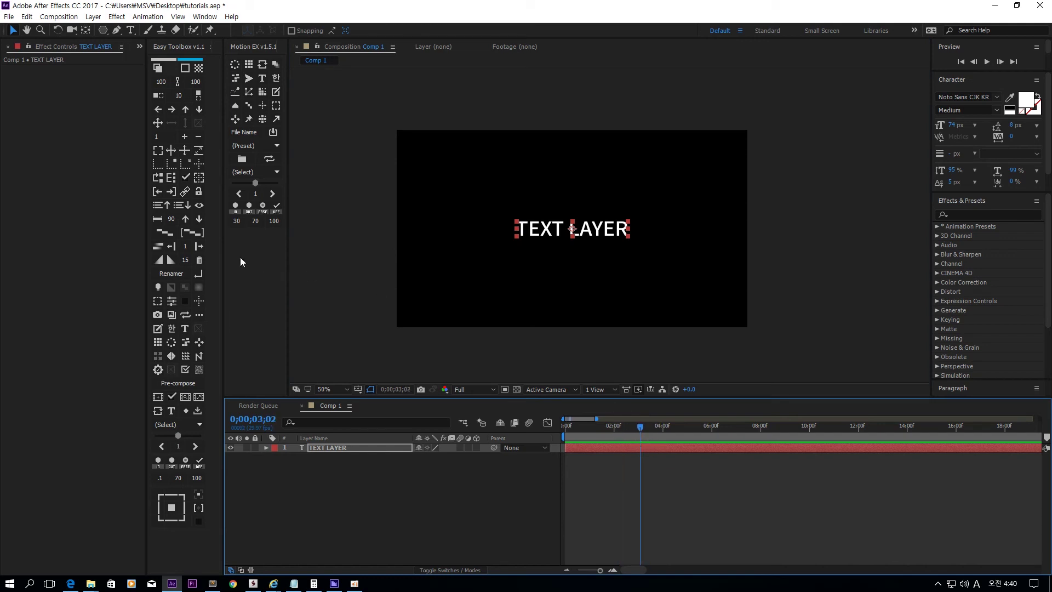
left_click(160, 218)
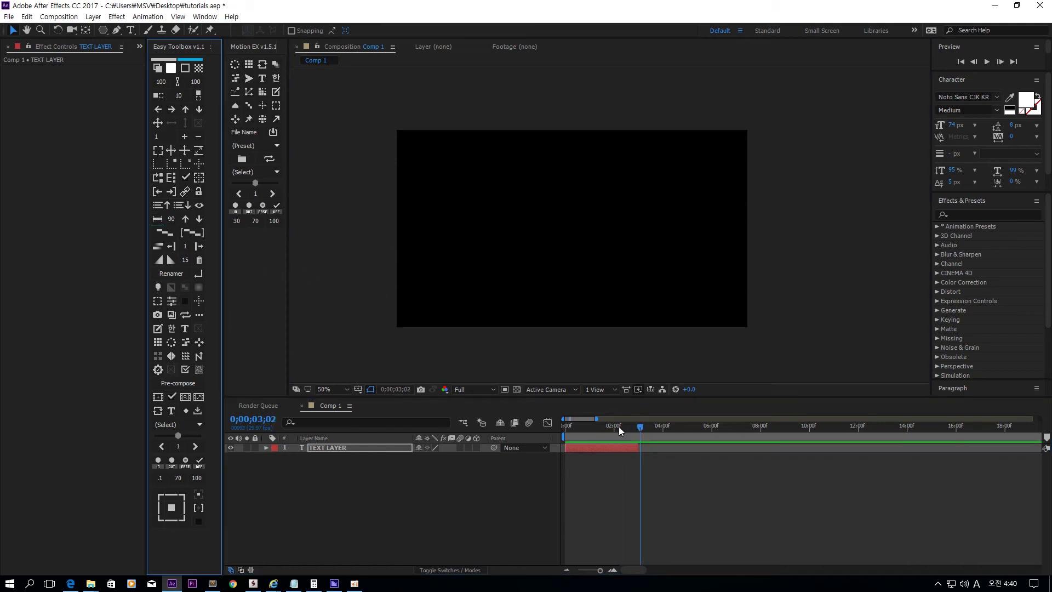
left_click_drag(619, 426, 554, 429)
scroll(542, 292, "up", 1)
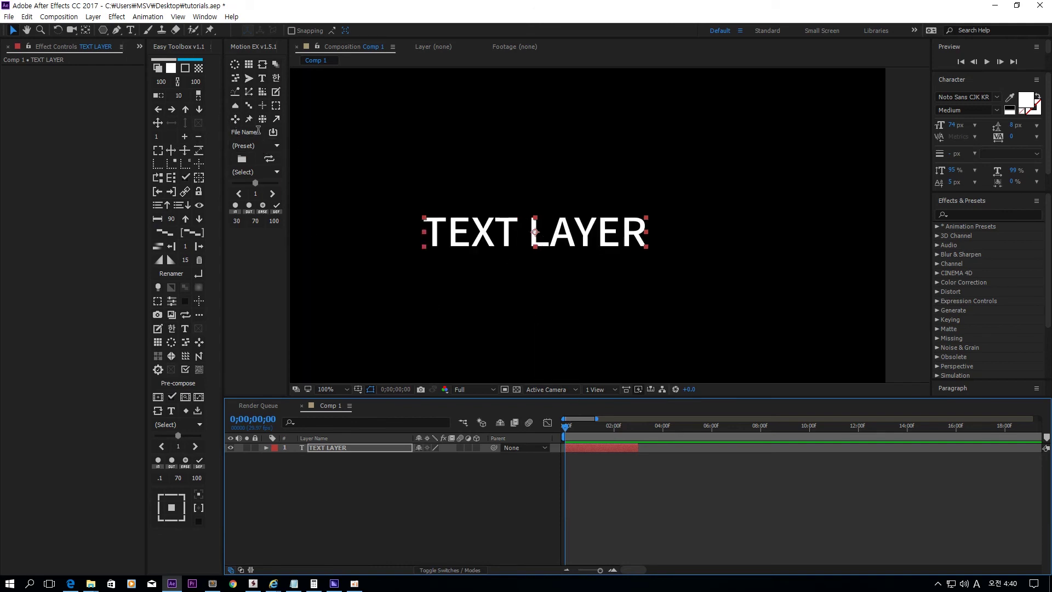
left_click(236, 121)
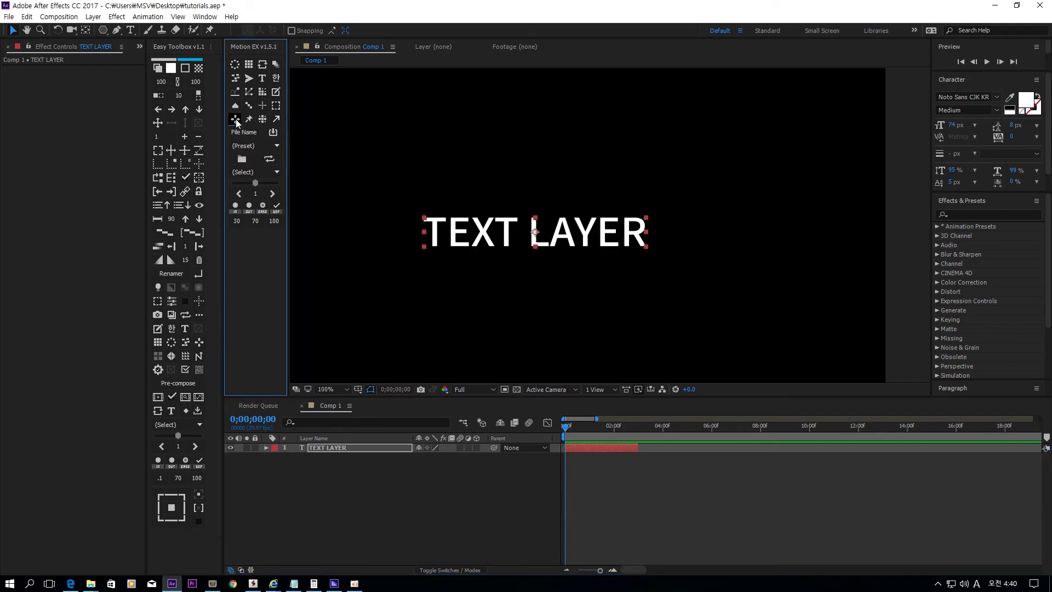
left_click(14, 79)
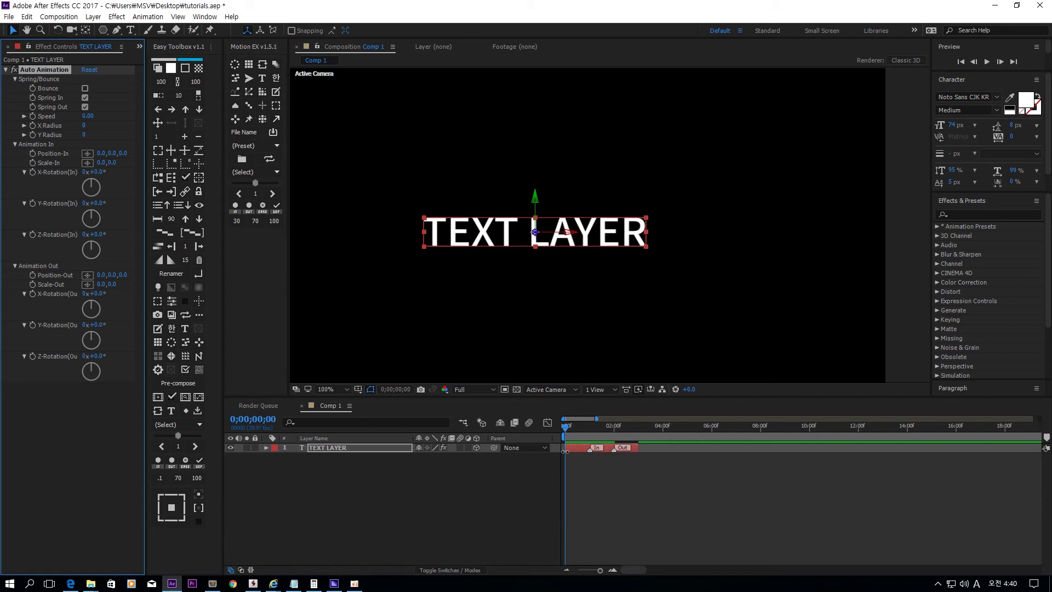
- Try shifting the In marker of TEXT LAYER slightly later and undo the shift
mouse_move(576, 425)
left_mouse_down()
mouse_move(635, 427)
mouse_move(561, 438)
mouse_move(595, 451)
left_mouse_up()
left_click(614, 466)
key("ctrl+a")
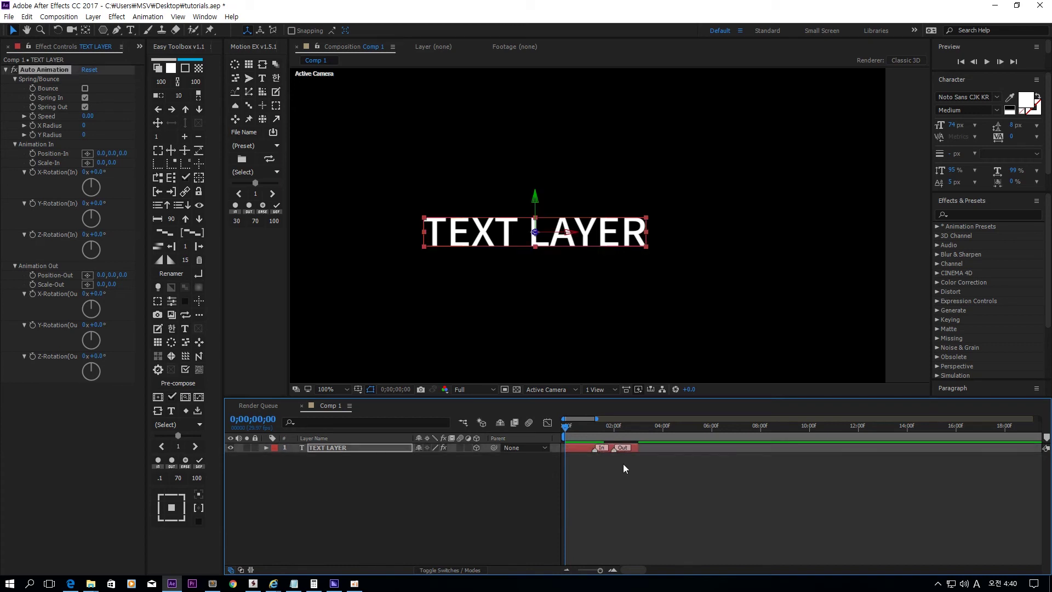
key("ctrl+z")
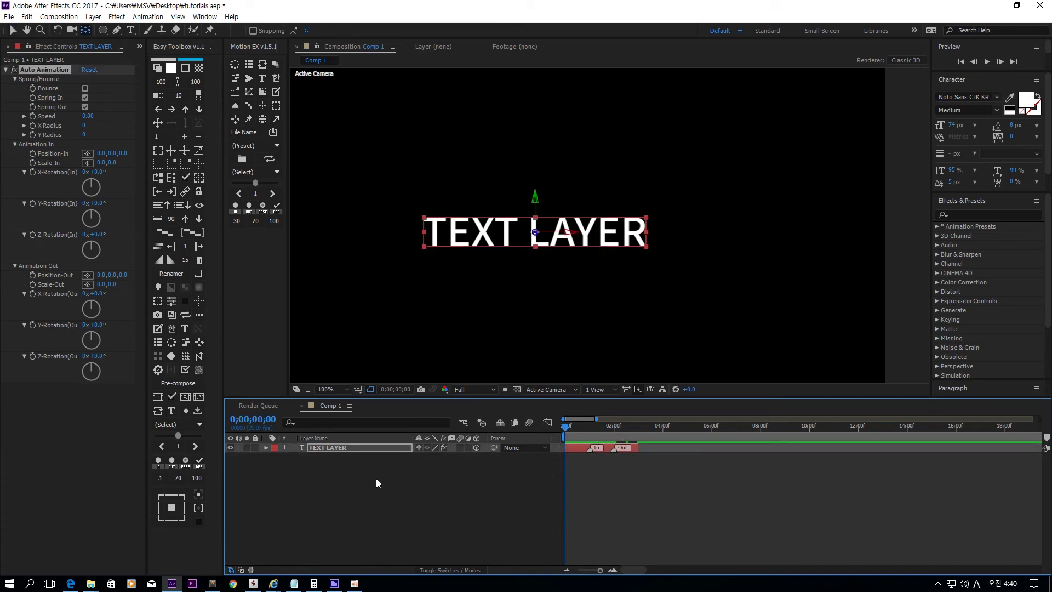
- Set the Y value of Position-In in TEXT LAYER's Auto Animation to -480 so the text starts above the frame
key("ctrl+a")
left_click(142, 165)
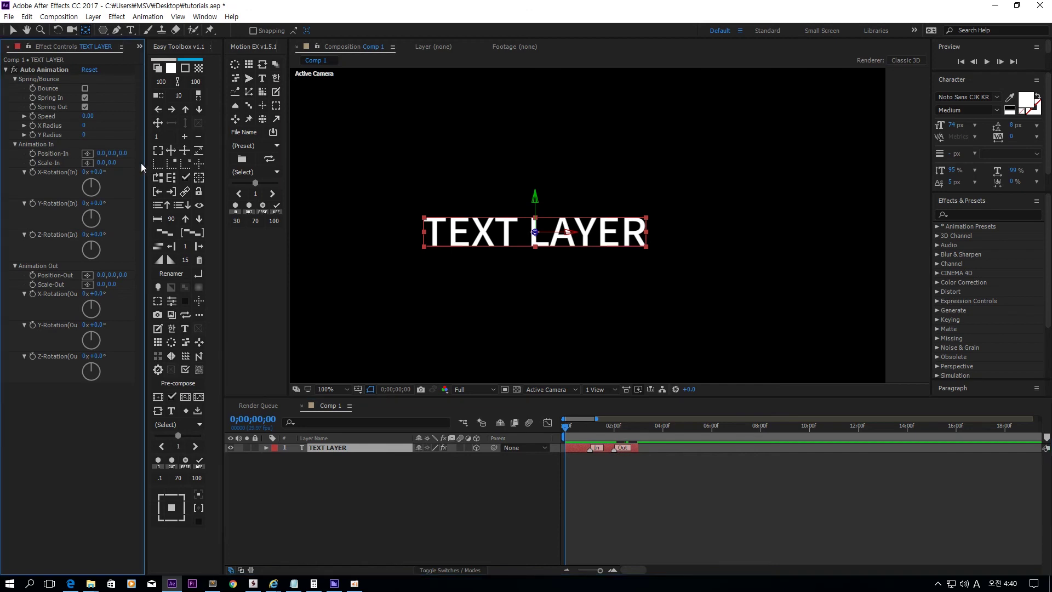
left_click_drag(112, 153, 425, 191)
scroll(425, 190, "down", 2)
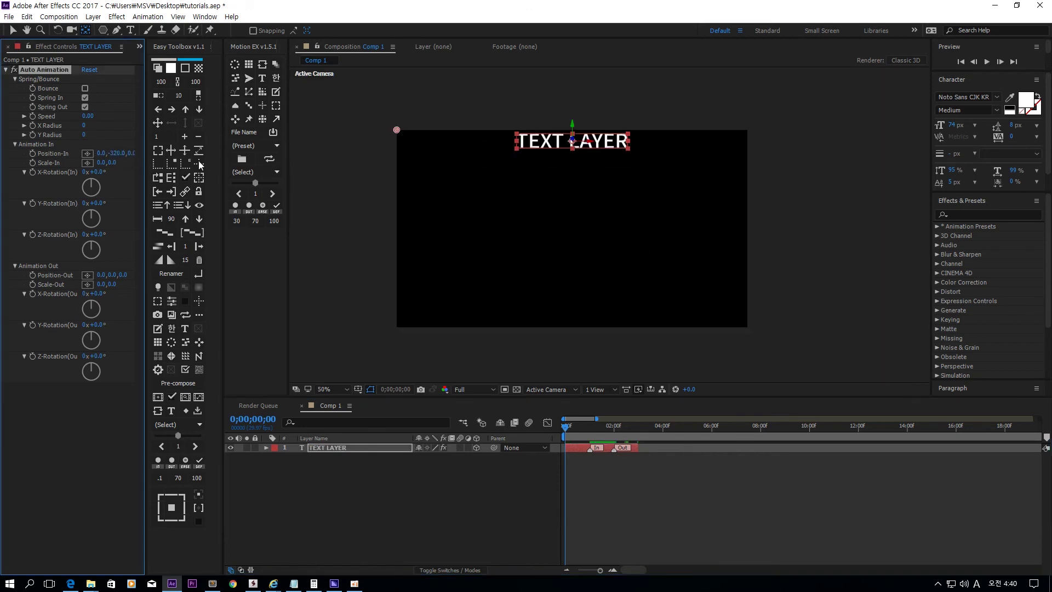
left_click_drag(99, 154, 107, 154)
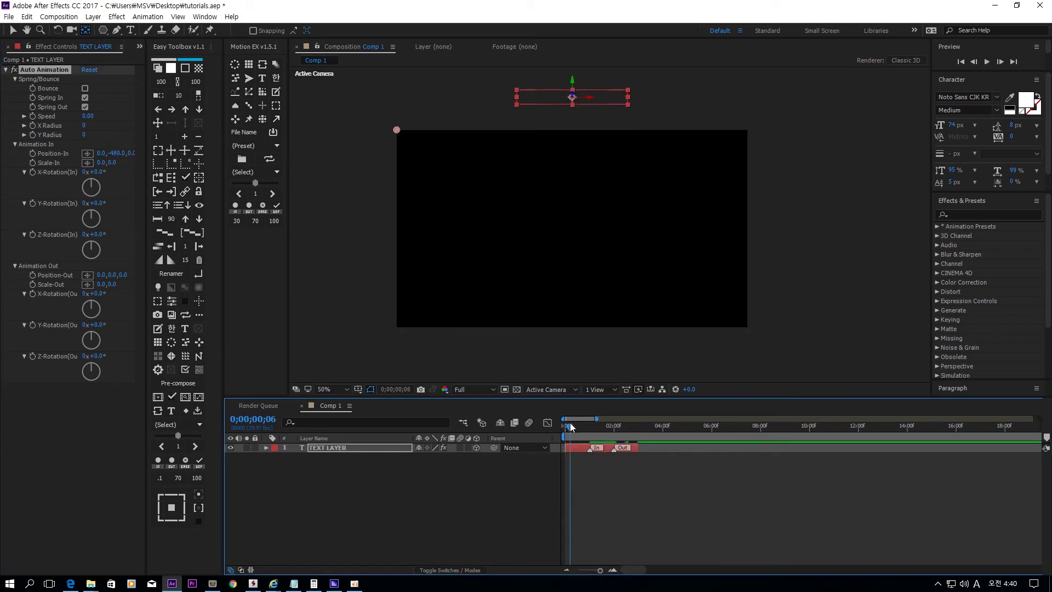
- Set the Y value of Position-Out to 590 at 0;00;02;29 and preview the text's in and out animation
left_click_drag(569, 425, 637, 427)
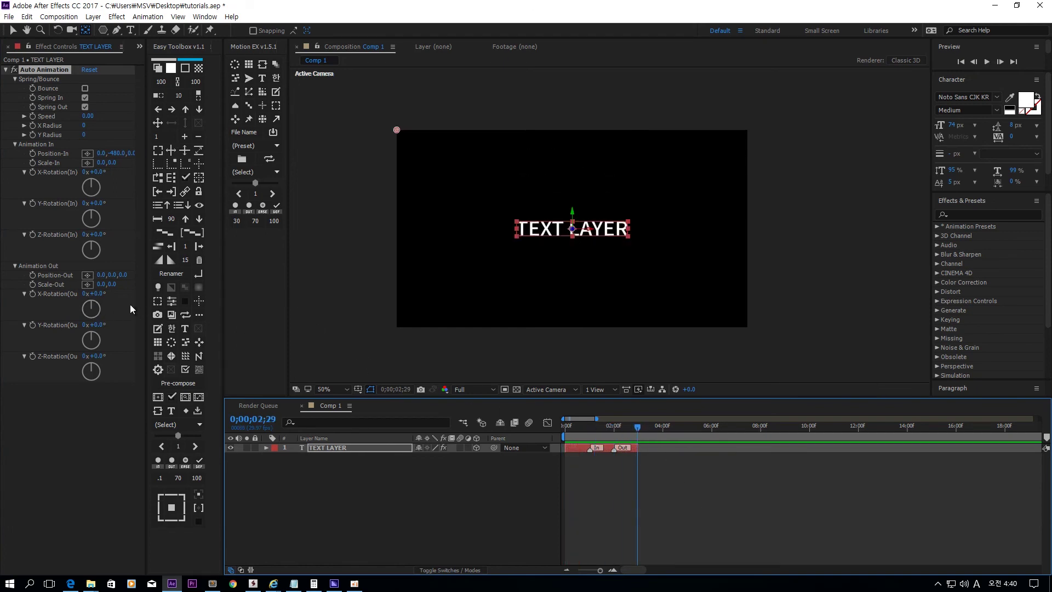
left_click_drag(110, 274, 144, 273)
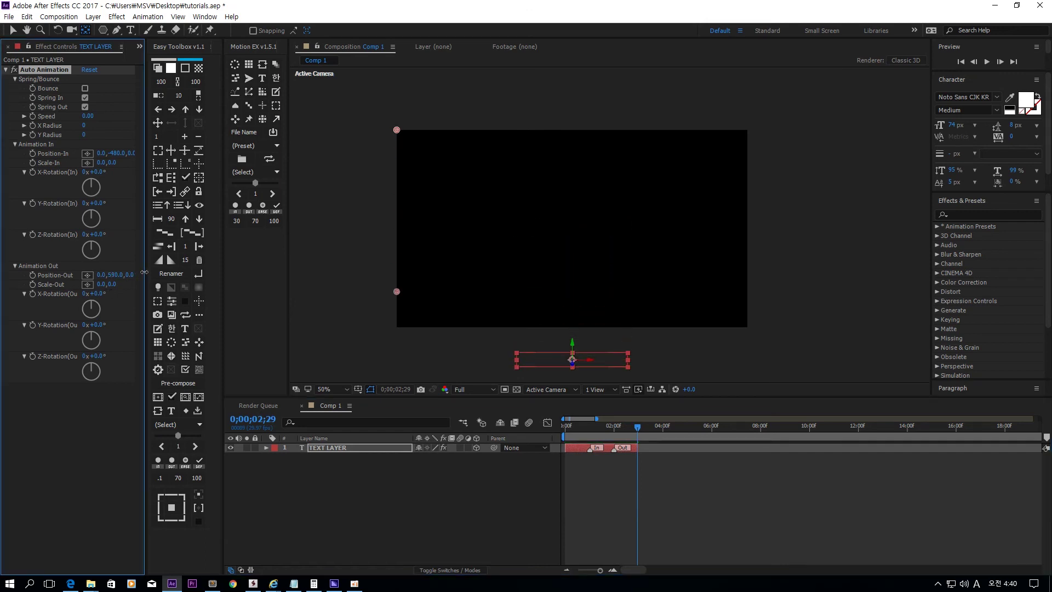
left_click(338, 278)
key("space")
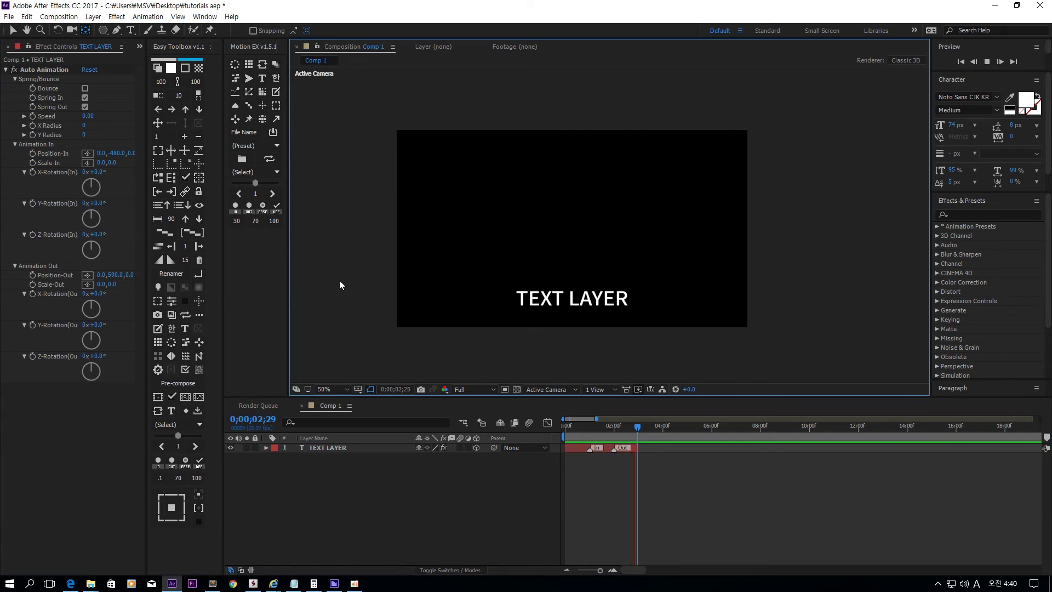
key("space")
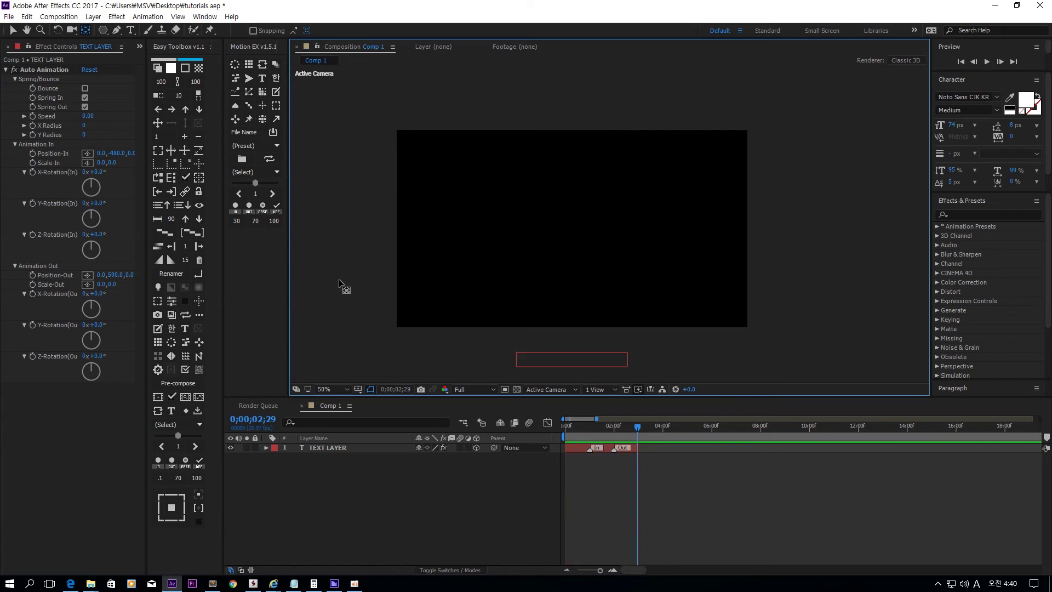
- Try Auto Animation Z-rotation values of -77° for In and +76° for Out on TEXT LAYER, then preview the animation
left_click_drag(589, 430, 550, 430)
key("space")
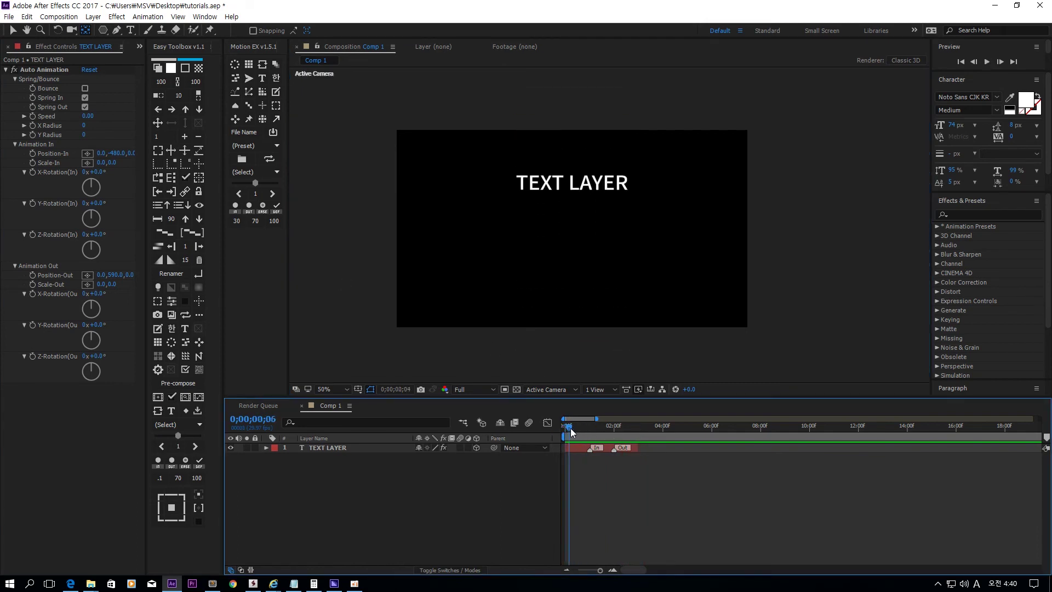
left_click_drag(101, 236, 63, 241)
left_click_drag(573, 428, 638, 428)
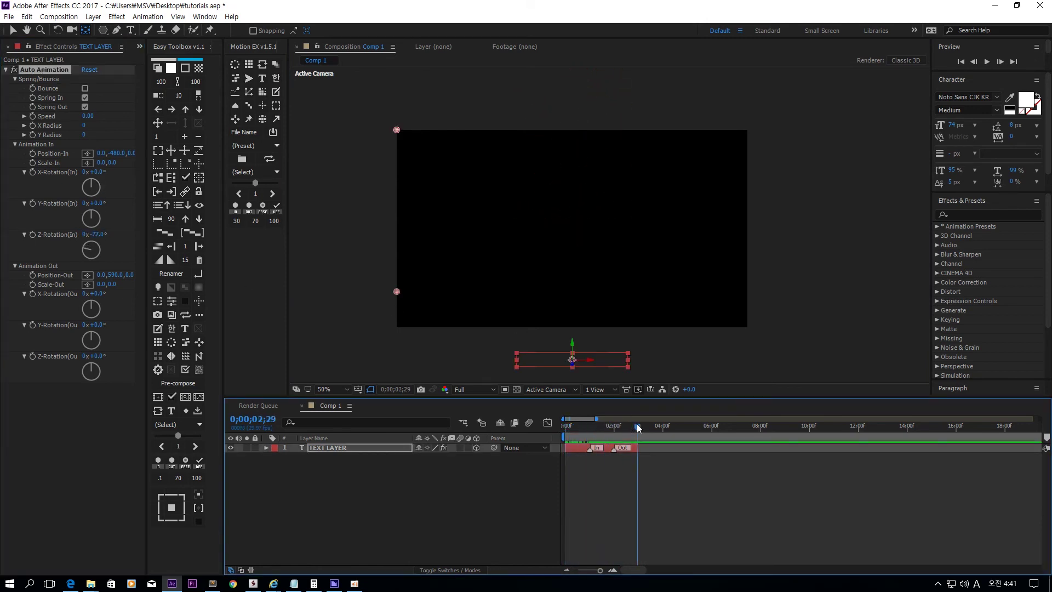
left_click_drag(97, 356, 139, 357)
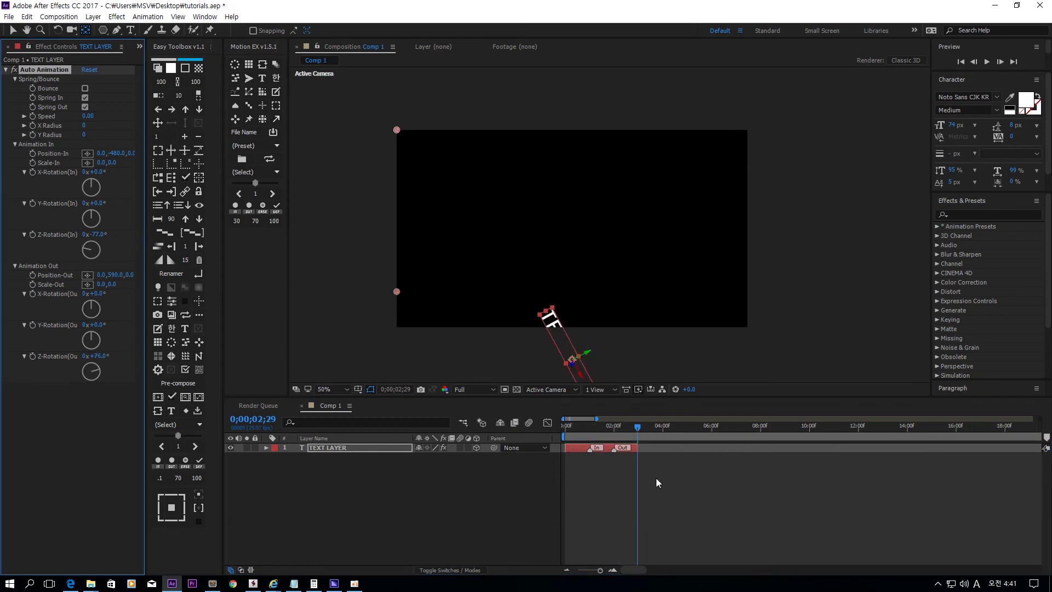
left_click(667, 478)
key("space")
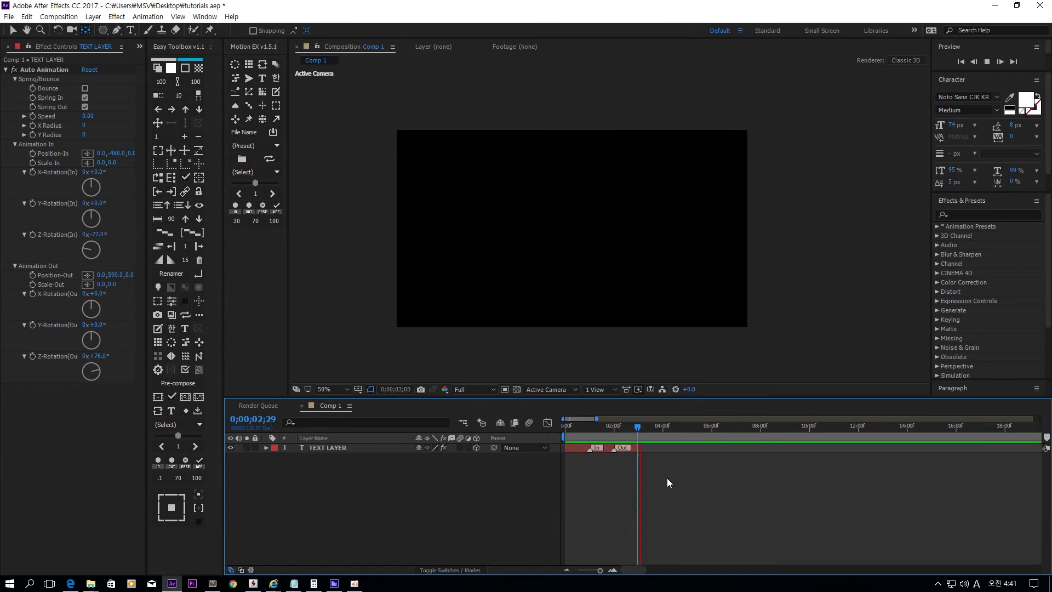
key("space")
- Set both Speed and X Radius in TEXT LAYER's Spring/Bounce settings to 250 and preview the sideways shake
key("Home")
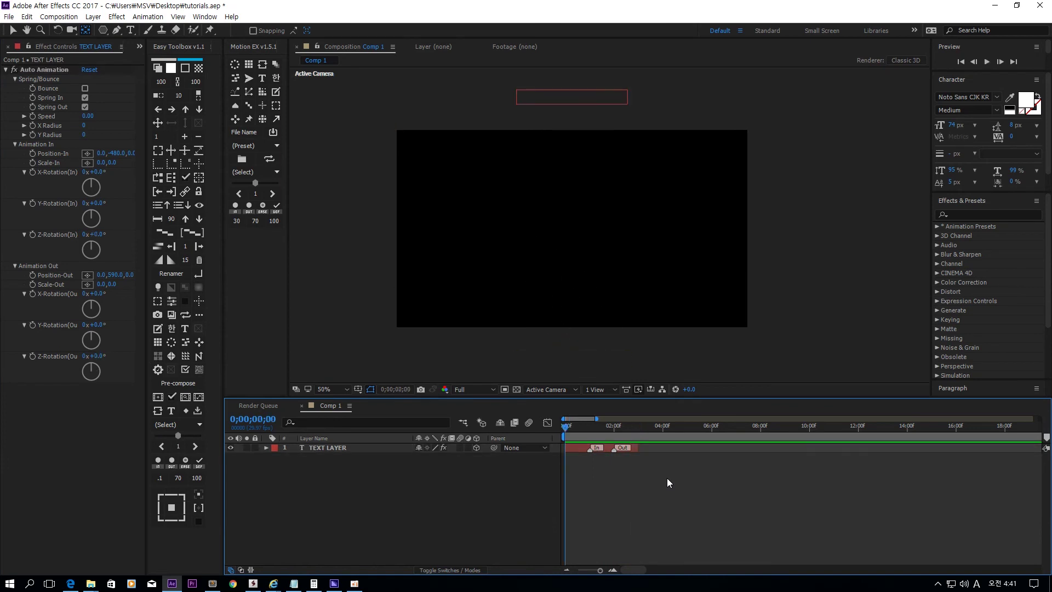
left_click_drag(567, 425, 594, 427)
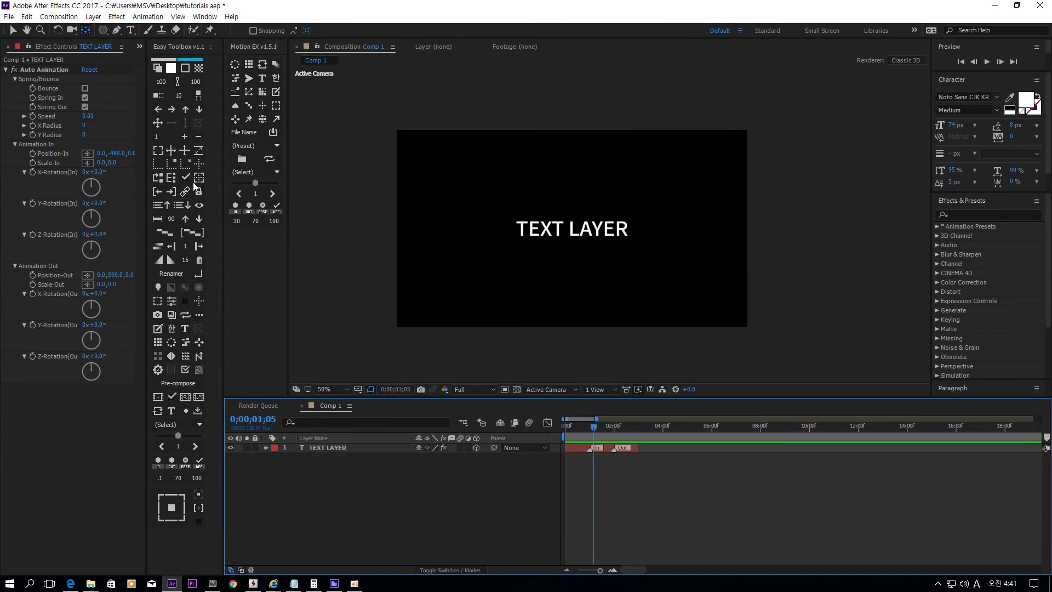
left_click(41, 153)
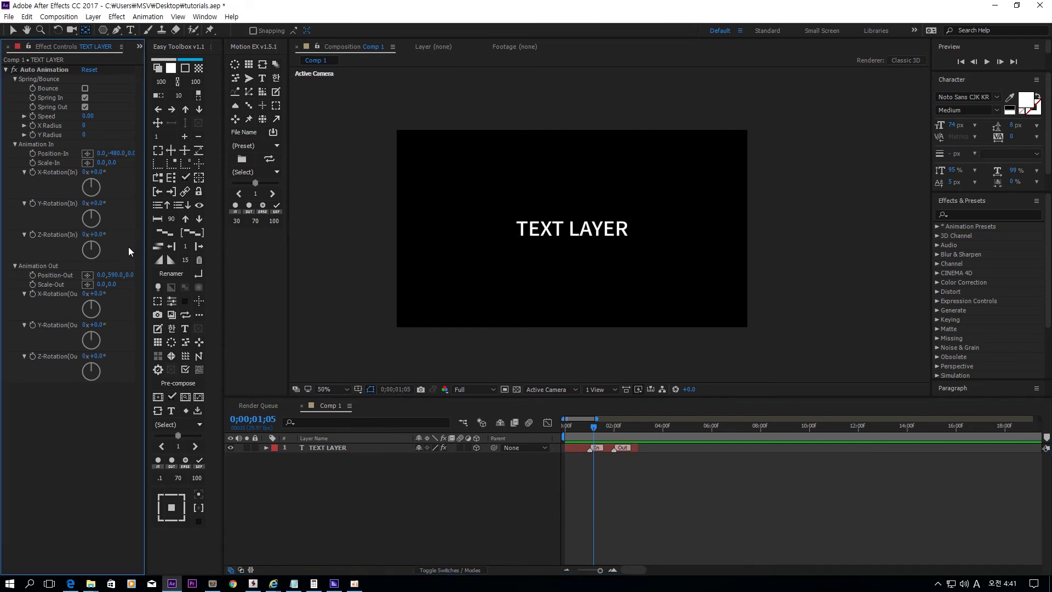
mouse_move(590, 428)
left_mouse_down()
mouse_move(568, 429)
mouse_move(578, 429)
left_mouse_up()
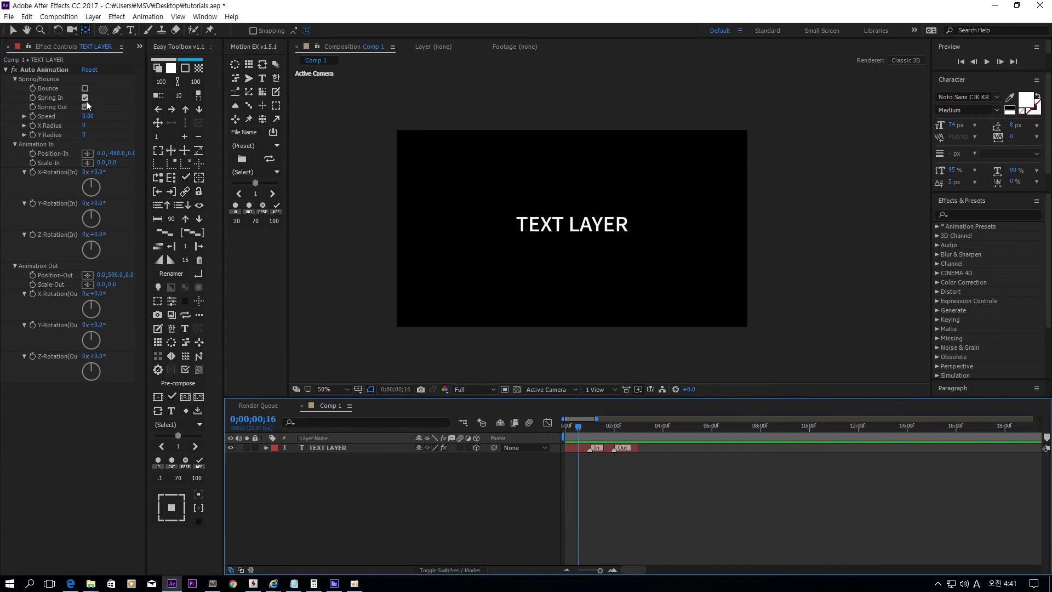
left_click(54, 116)
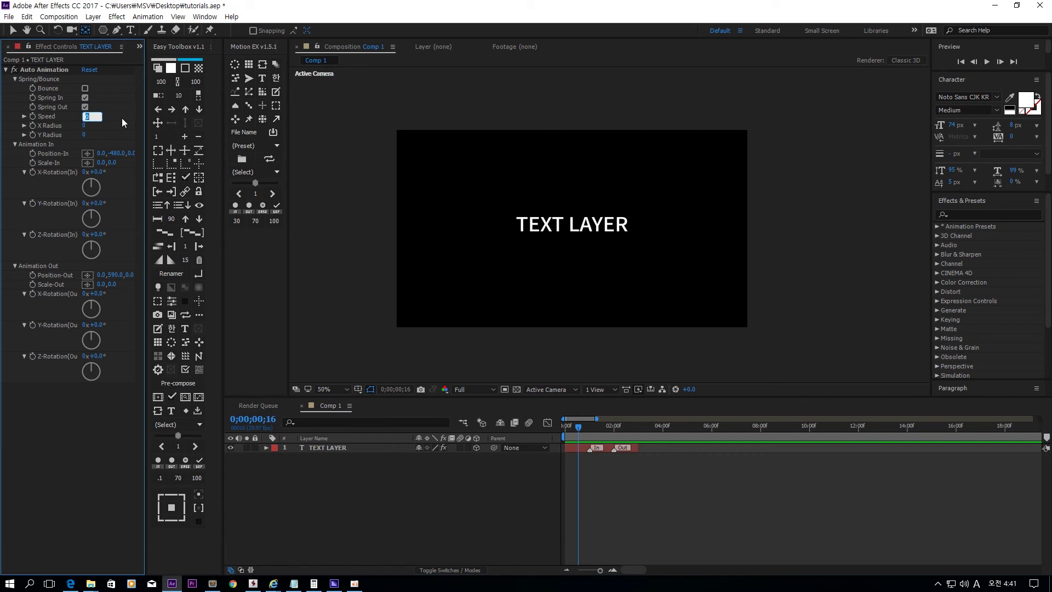
type("250")
key("Return")
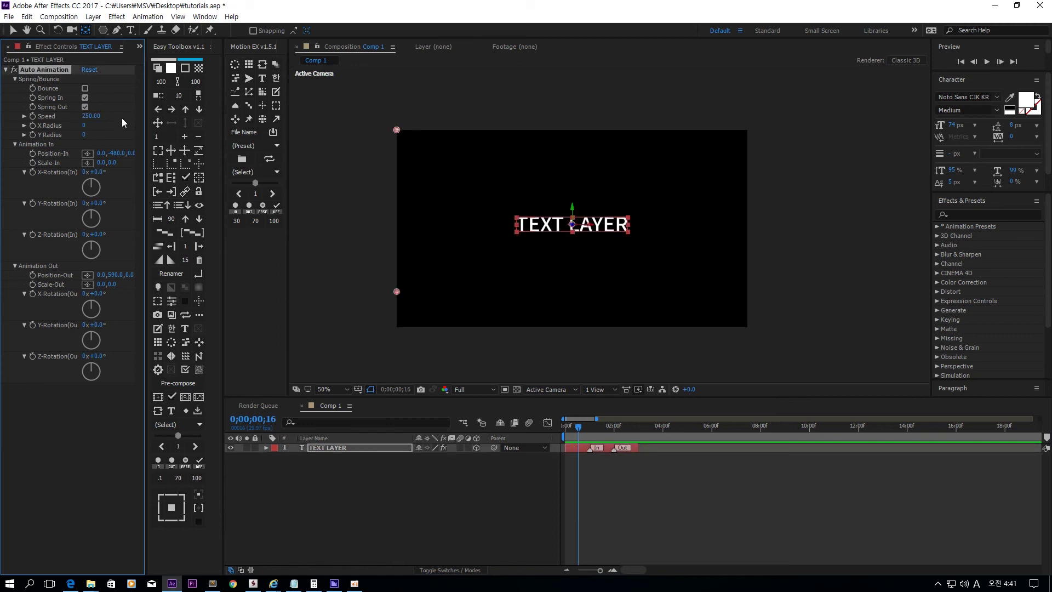
left_click(86, 127)
type("250")
key("Return")
key("space")
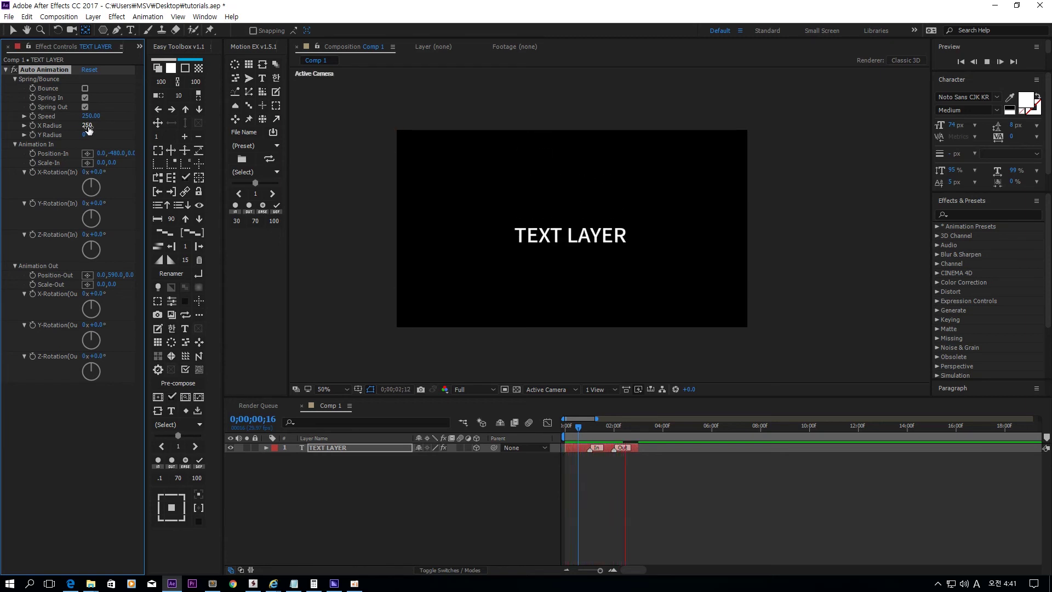
key("space")
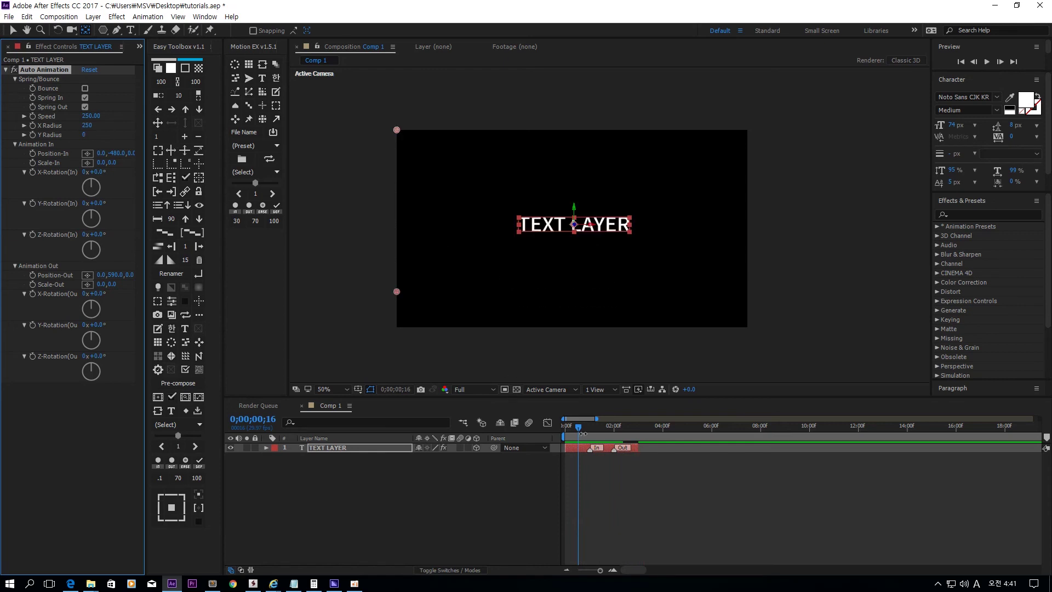
- Raise the Auto Animation's Speed on TEXT LAYER to 870 and preview the faster shake
left_click_drag(582, 433, 573, 434)
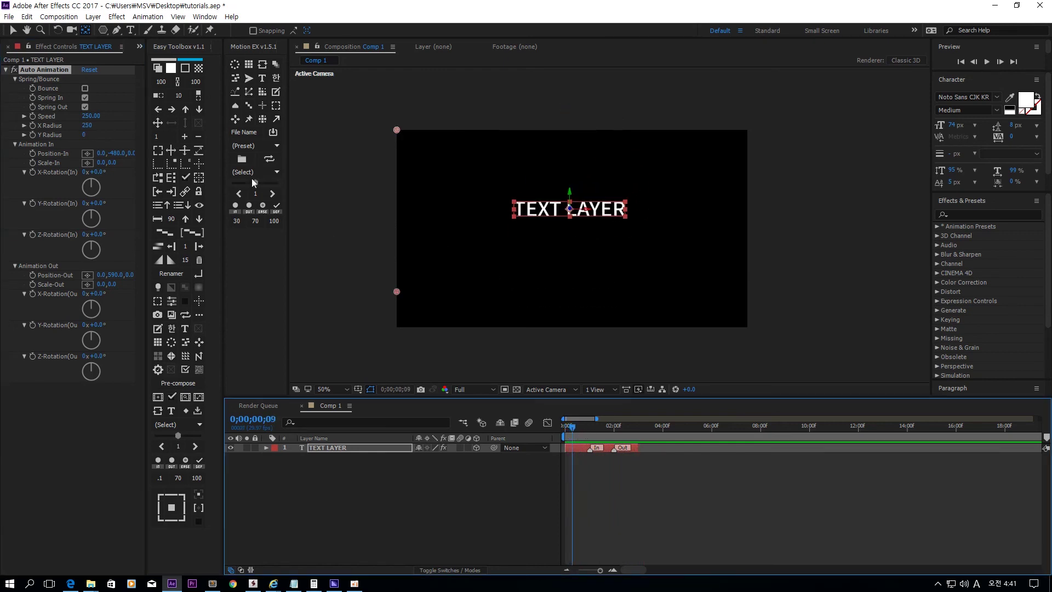
left_click_drag(91, 116, 119, 120)
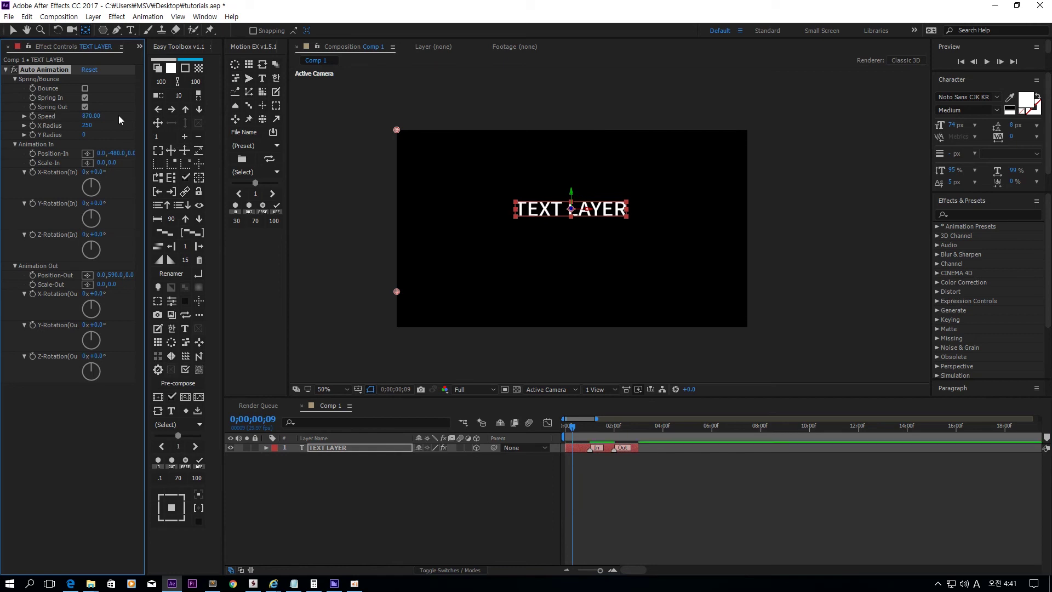
key("space")
key("space")
key("space")
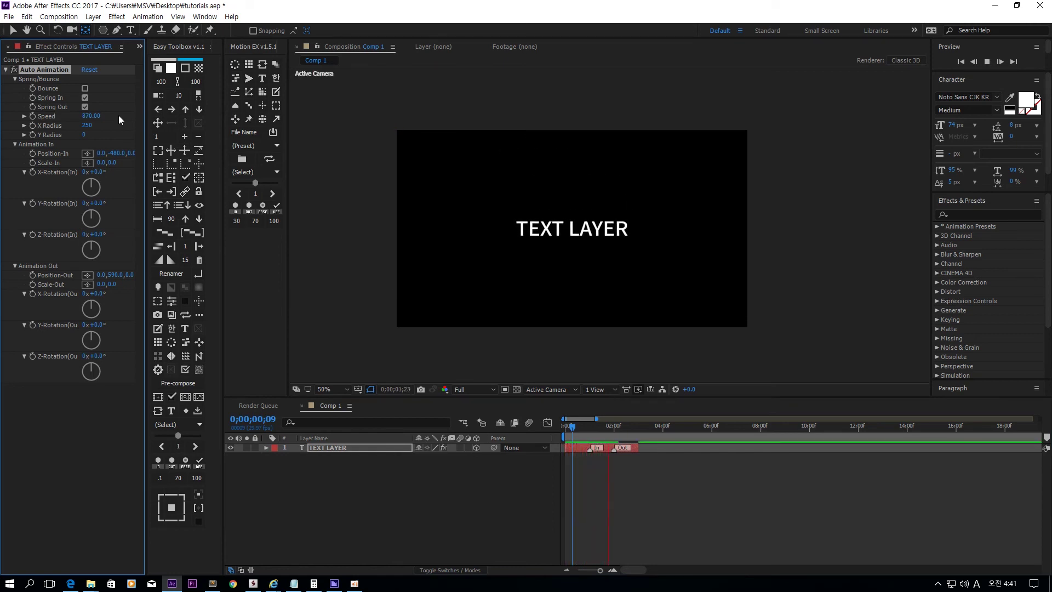
key("space")
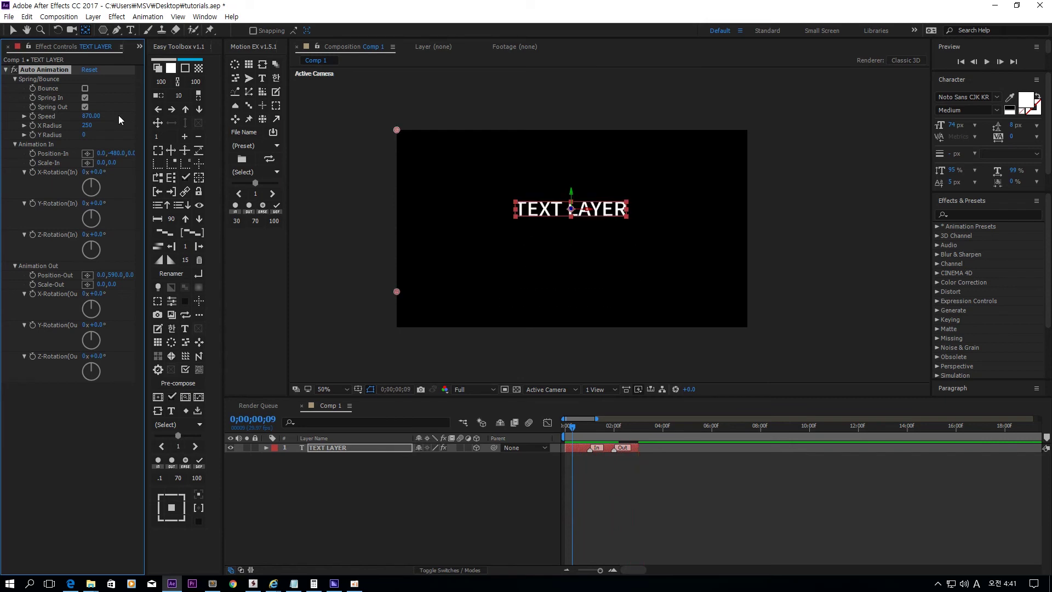
- Turn off Spring Out in TEXT LAYER's Auto Animation and check the text's exit after the Out marker
left_click_drag(601, 437, 632, 439)
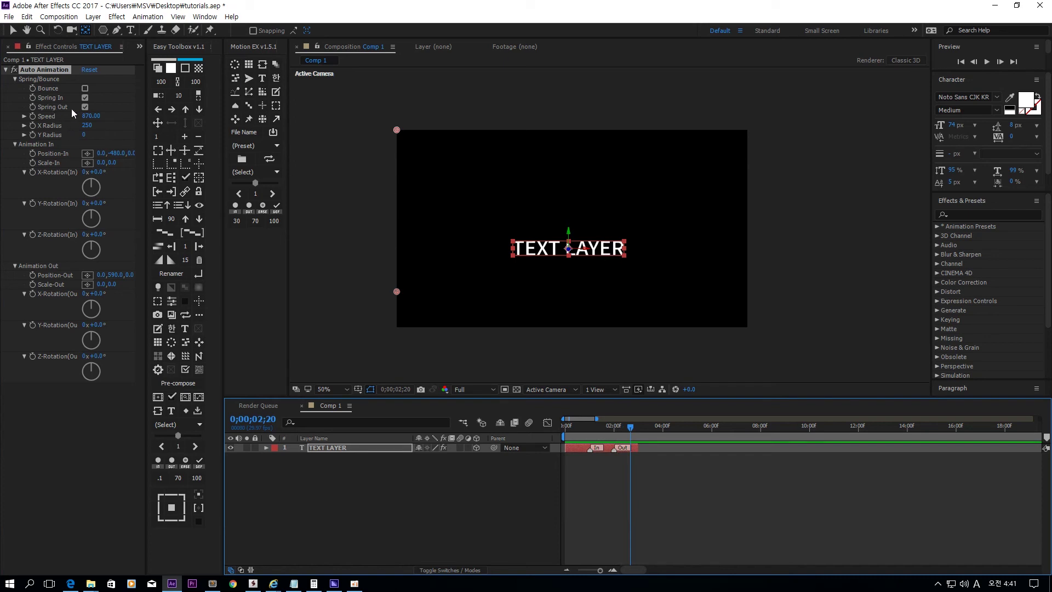
left_click(85, 107)
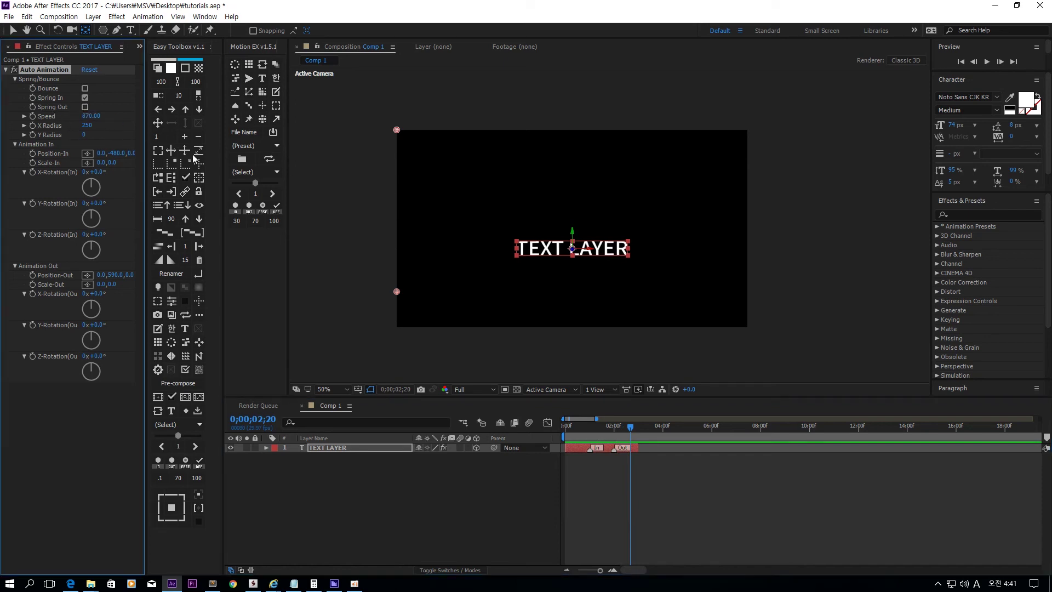
left_click(617, 433)
left_click(645, 425)
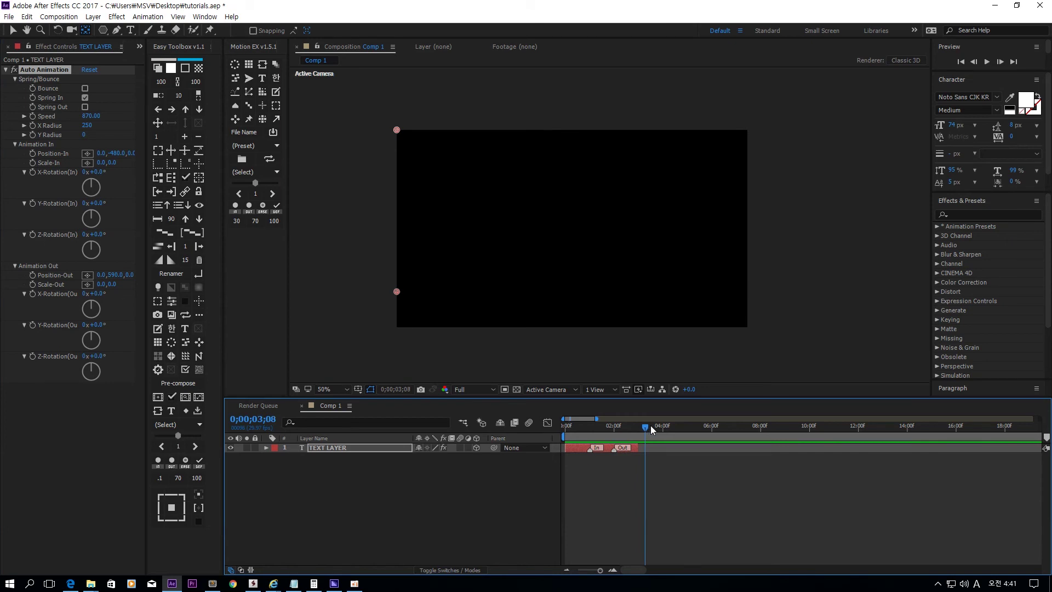
key("space")
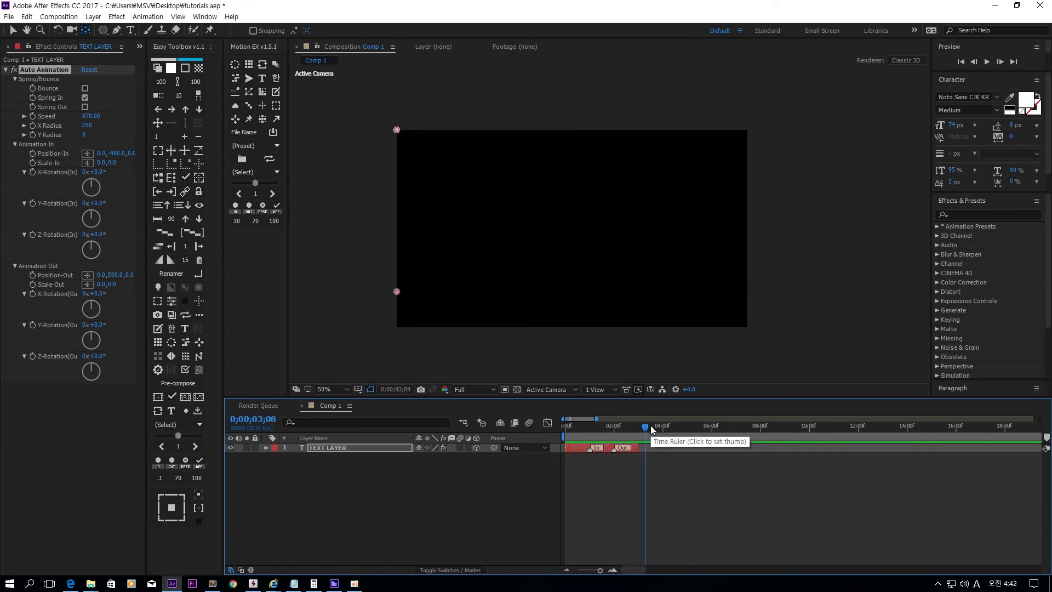
- Set Position-In at the first frame to Y 0 and Z -2570 and preview the text's entrance
left_click_drag(630, 426, 553, 436)
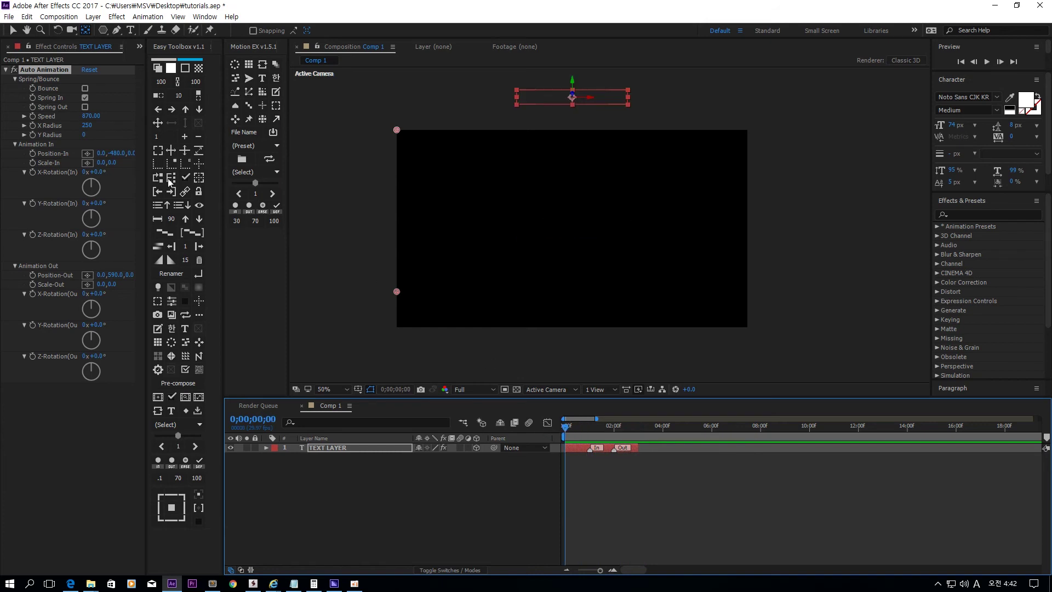
left_click(114, 153)
type("0")
key("Return")
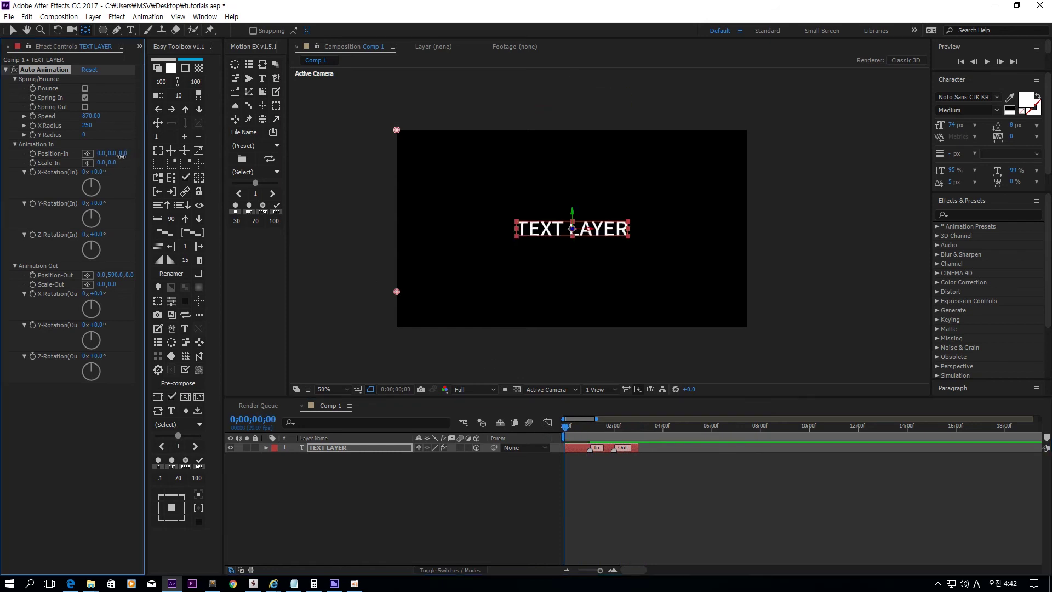
left_click_drag(124, 154, 2, 164)
key("space")
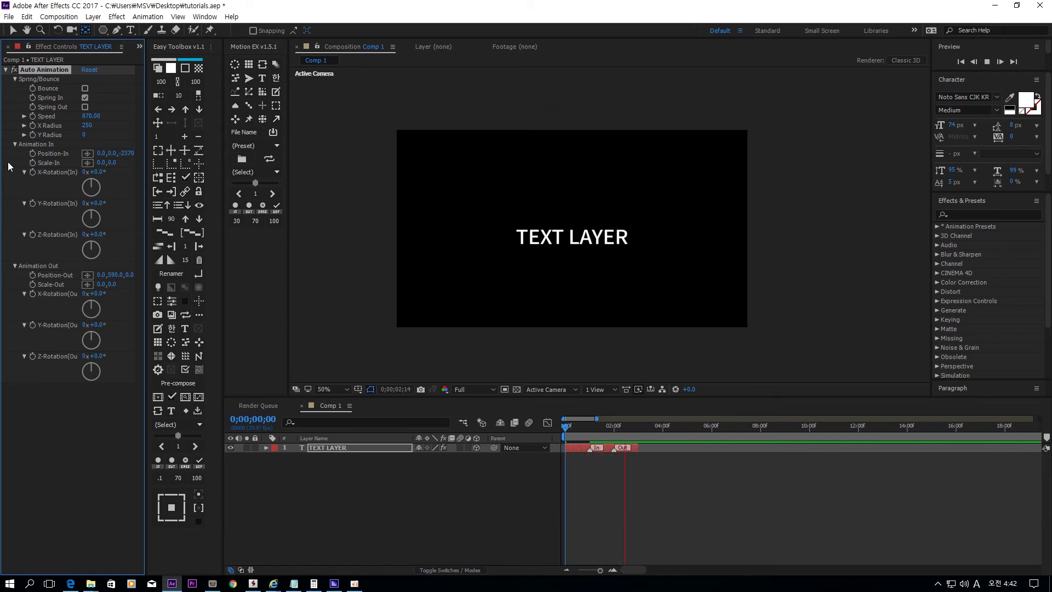
key("space")
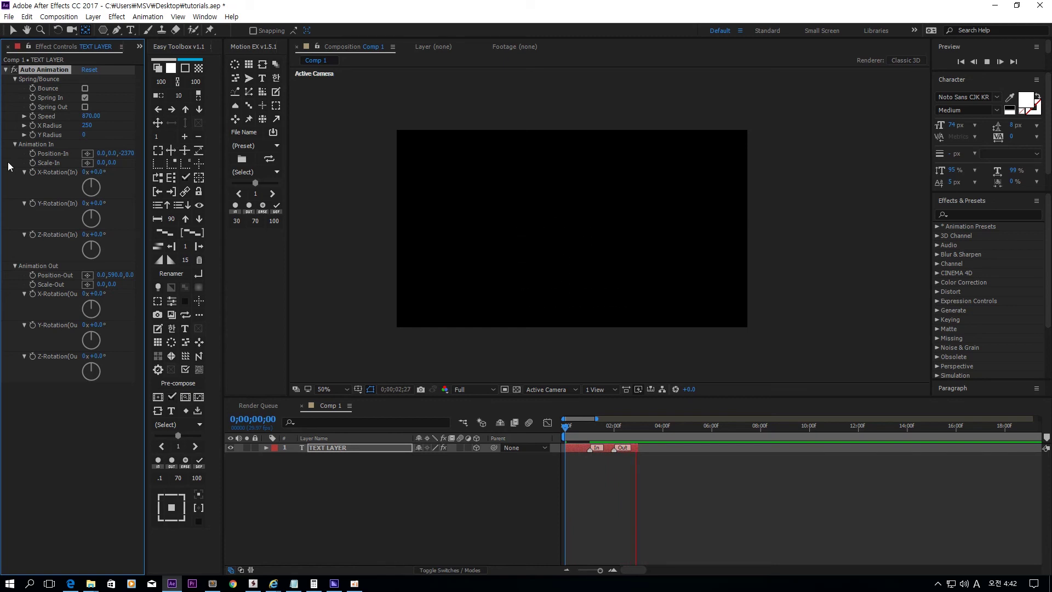
key("space")
left_click_drag(570, 427, 597, 430)
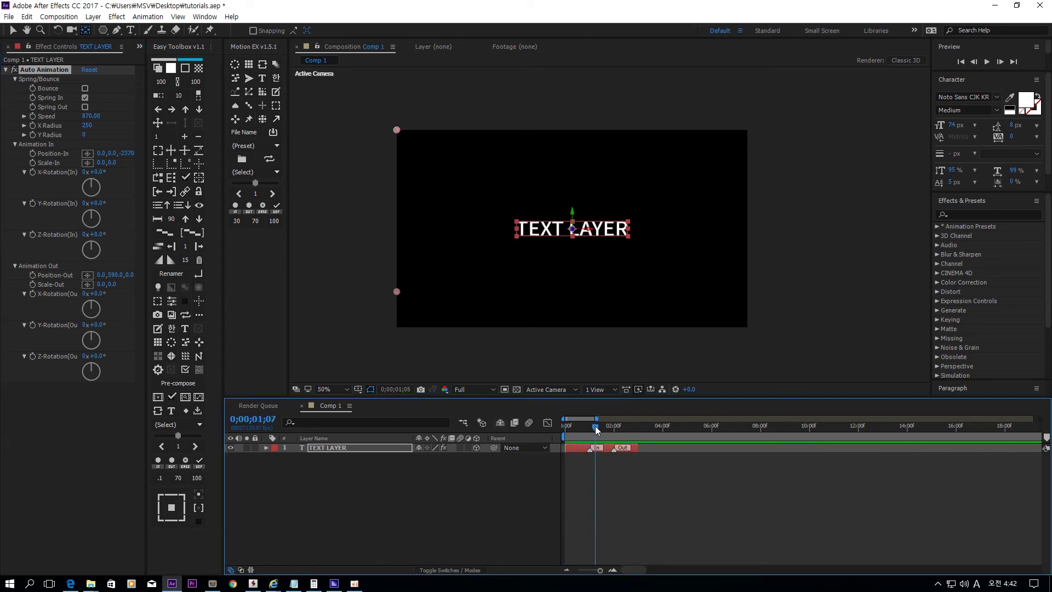
- Select the Auto Animation effect on TEXT LAYER and save its settings as a Motion EX preset named Z-spring
left_click(627, 307)
left_click(581, 229)
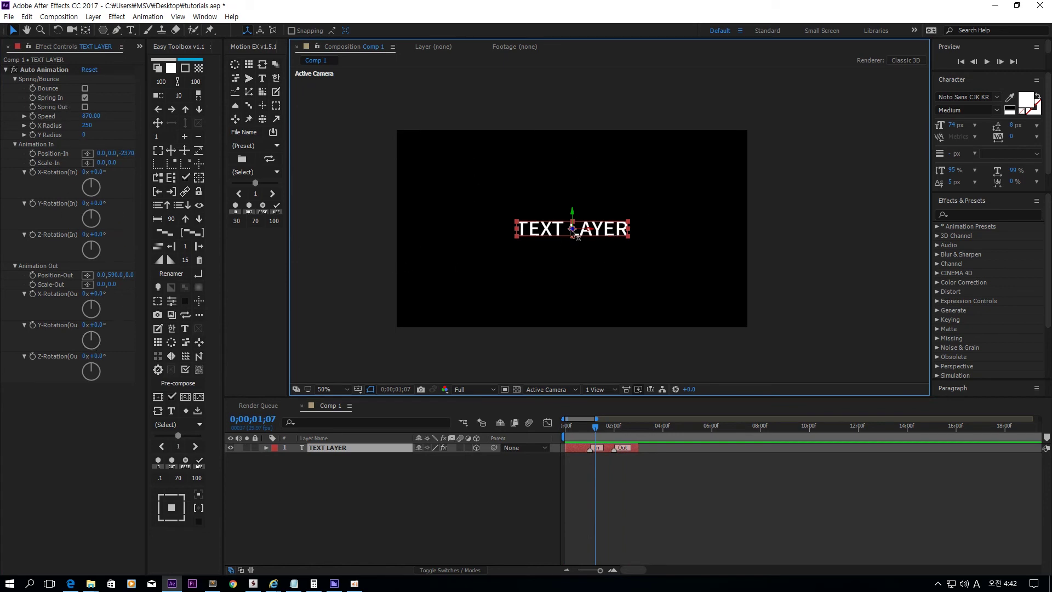
left_click(44, 70)
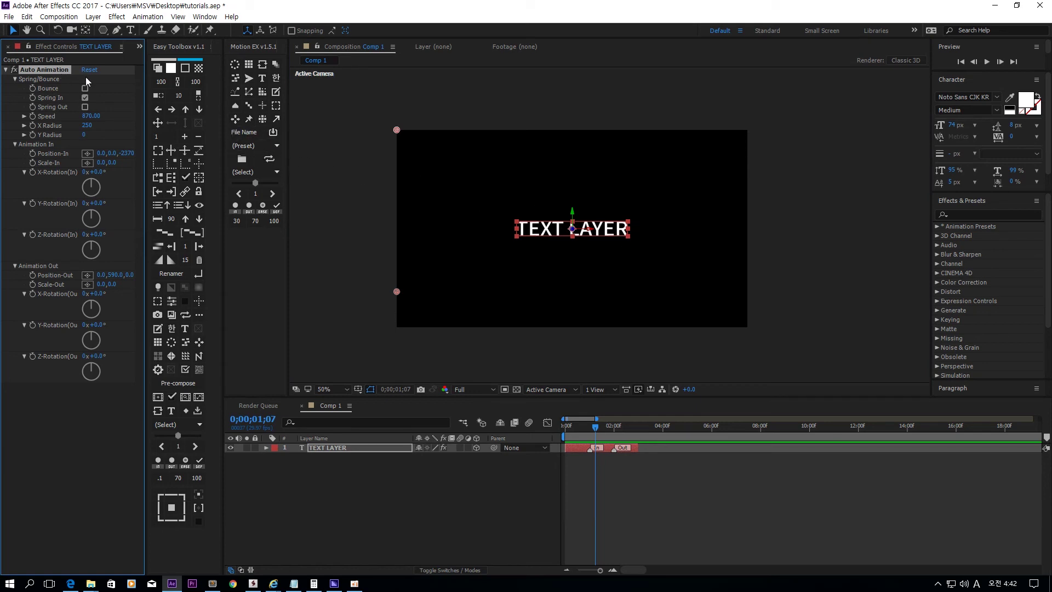
left_click(566, 429)
left_click_drag(570, 434, 592, 437)
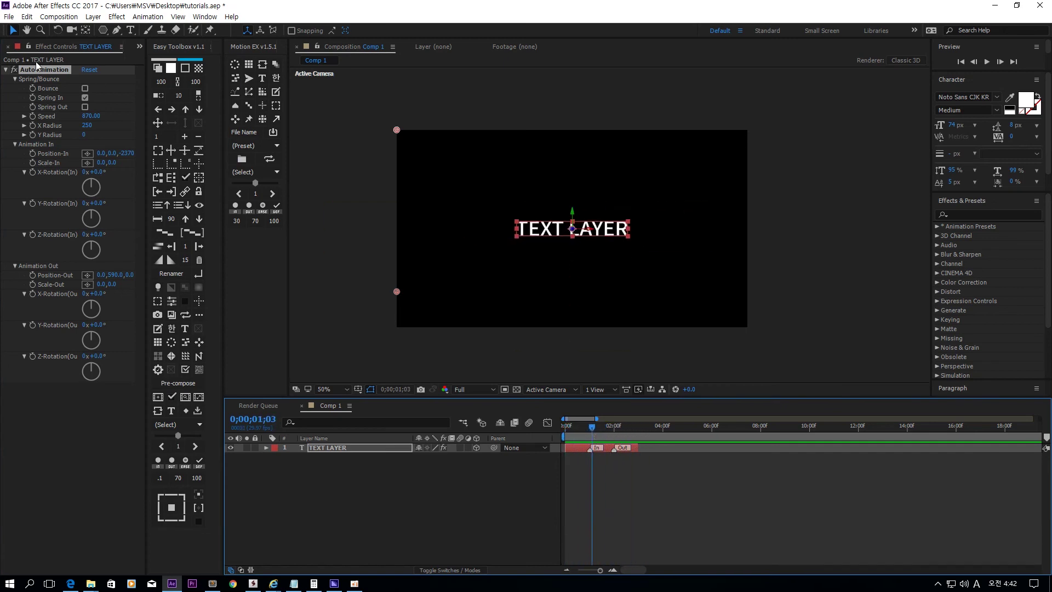
double_click(245, 133)
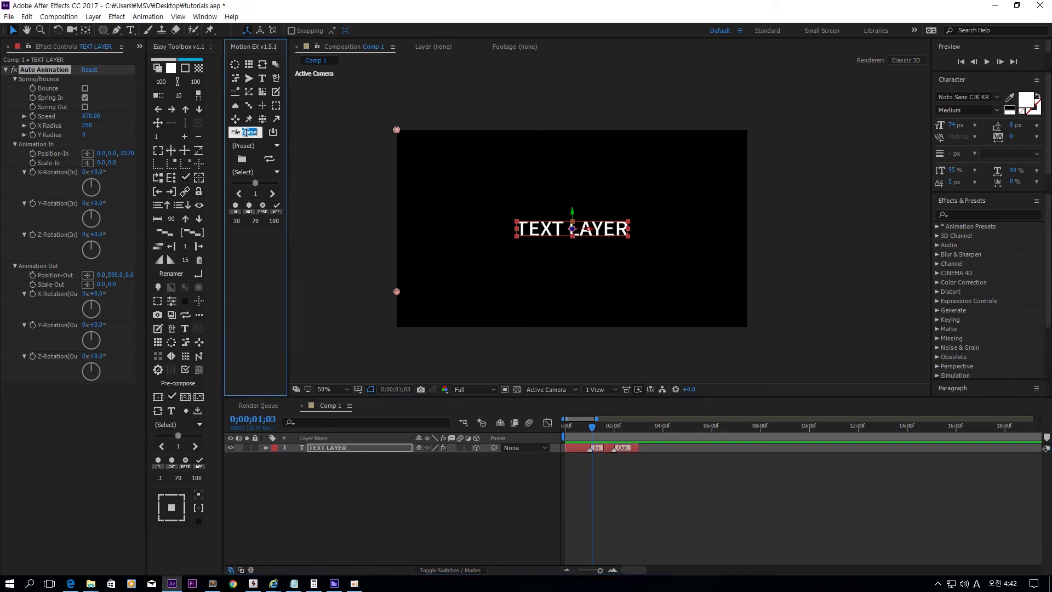
left_click(245, 133)
type("Z")
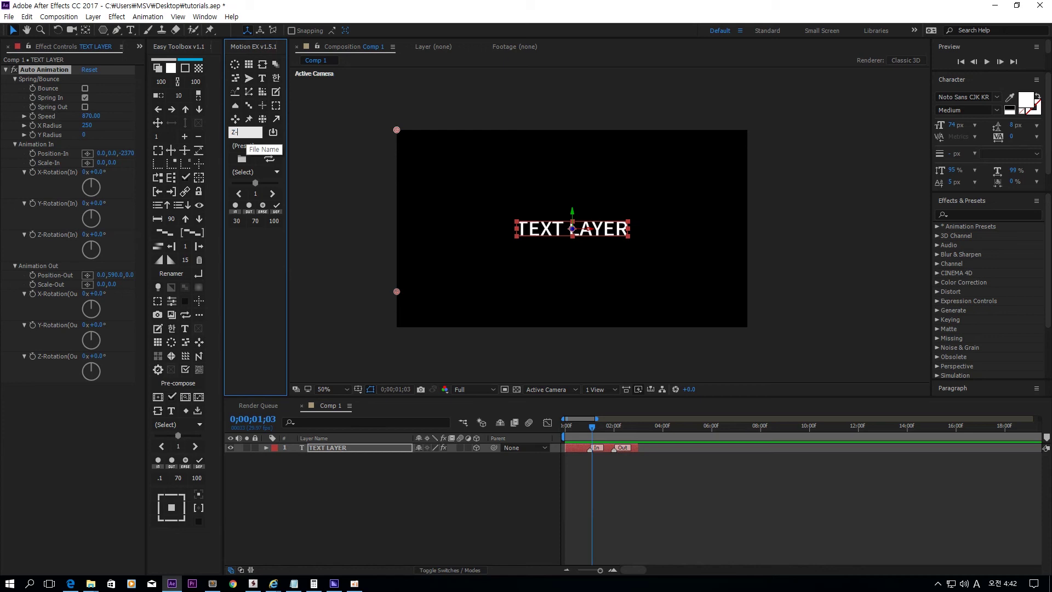
type("-spring")
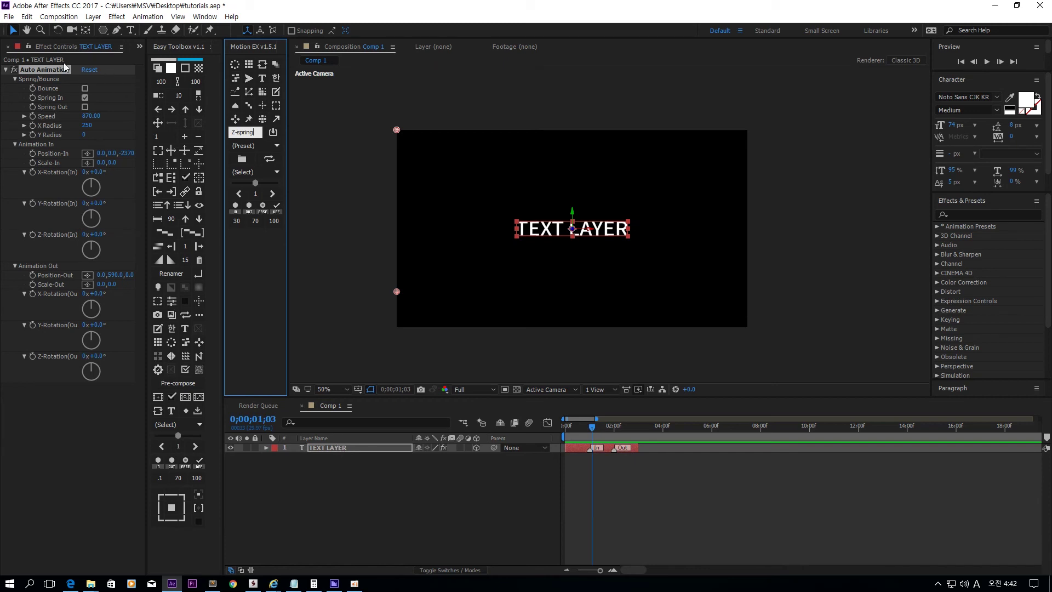
left_click(273, 134)
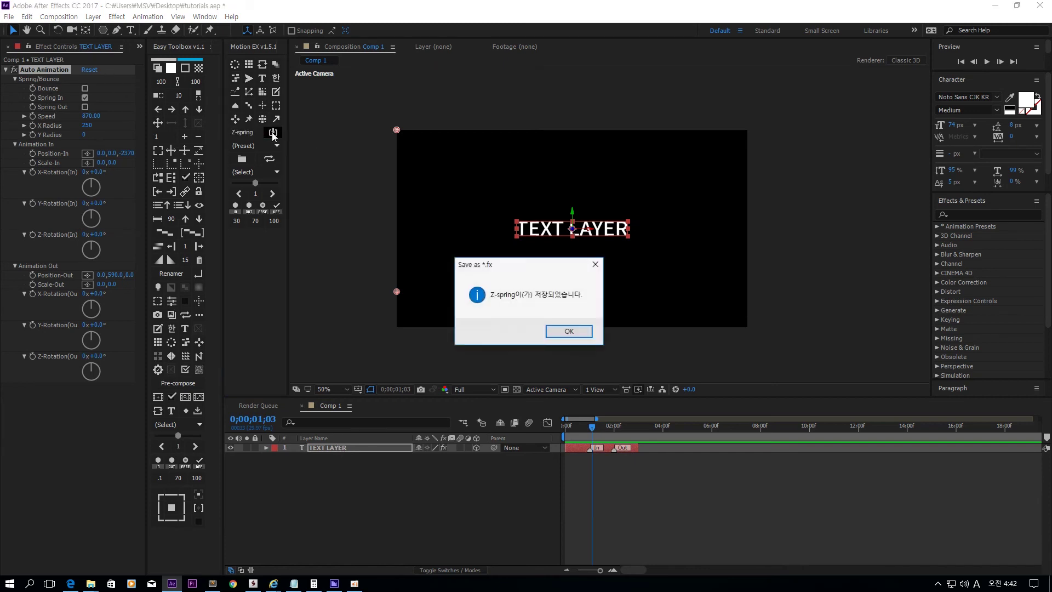
left_click(570, 332)
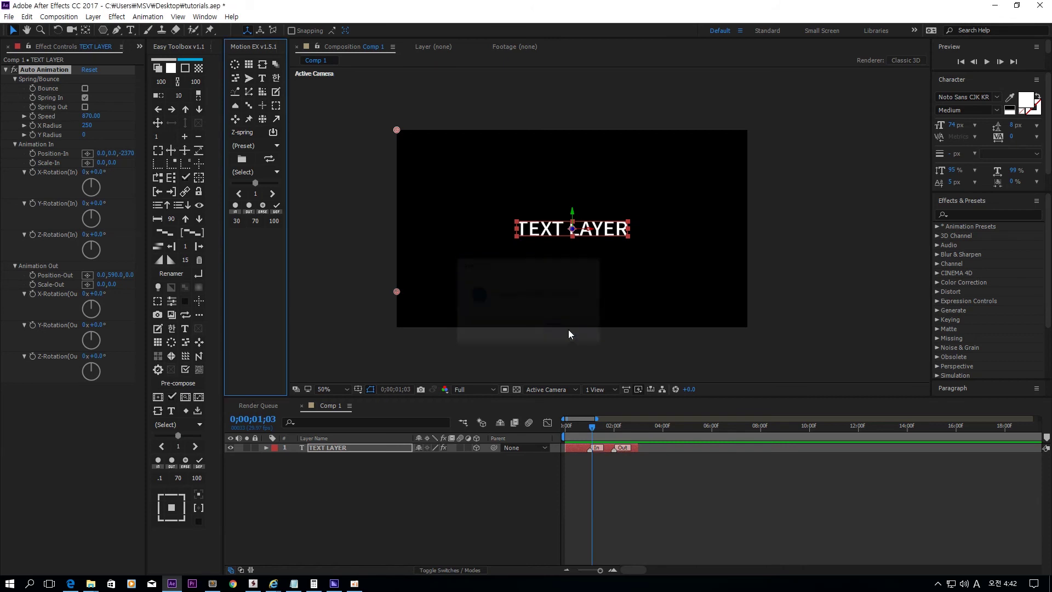
- Apply the Right.fx preset to TEXT LAYER's Auto Animation
left_click(254, 146)
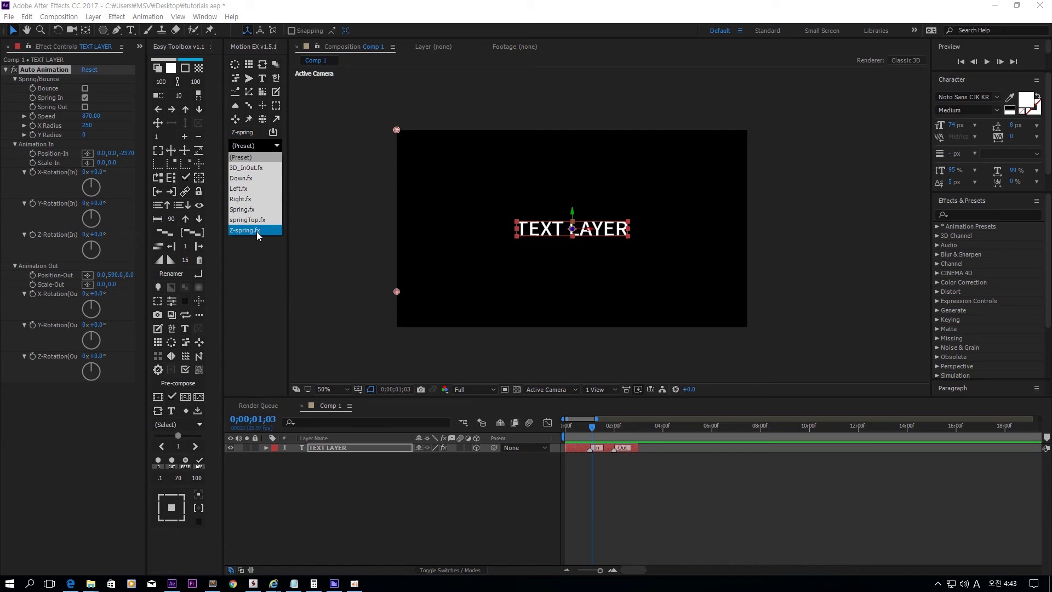
left_click(241, 200)
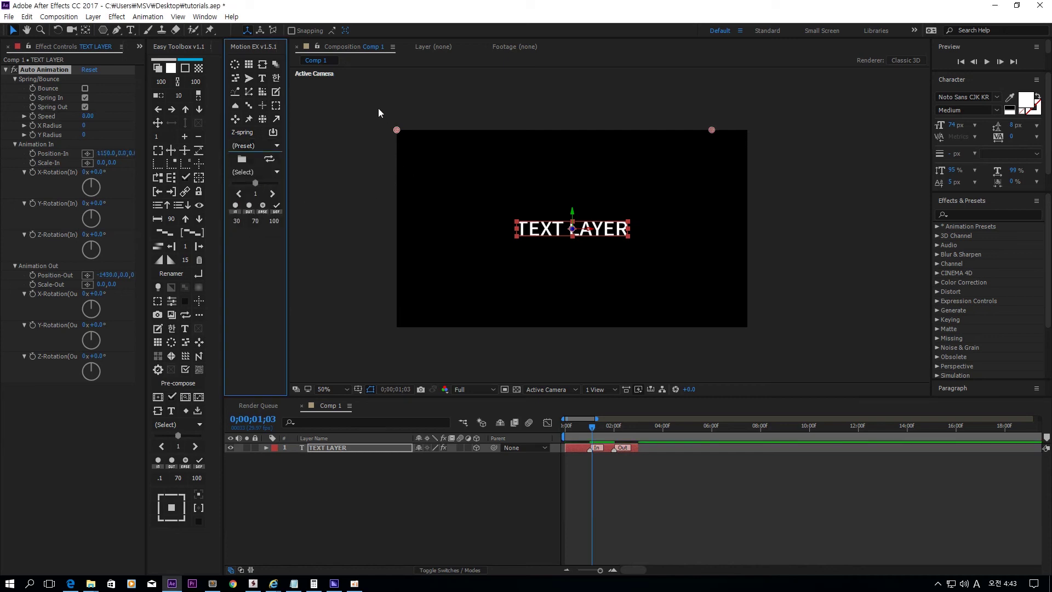
- Preview TEXT LAYER's current animation, and apply the Z-spring.fx preset to its Auto Animation and preview that
key("space")
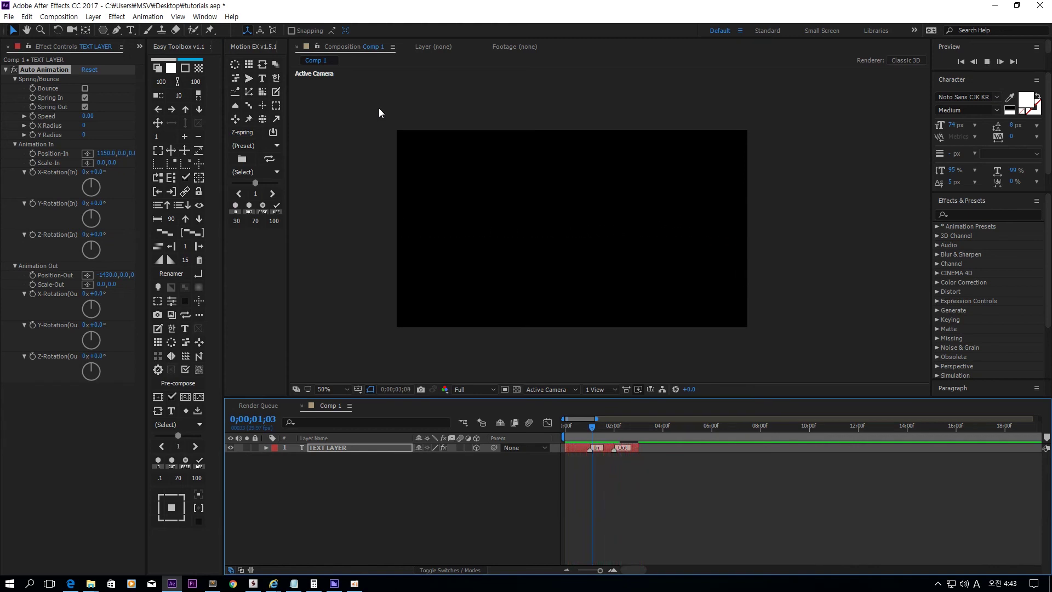
key("space")
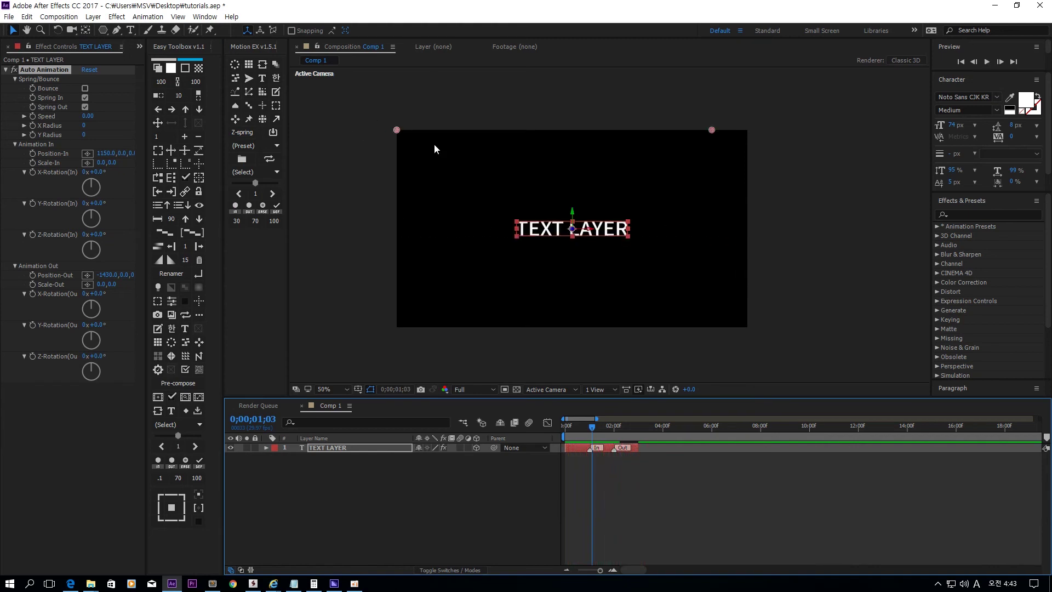
left_click(255, 145)
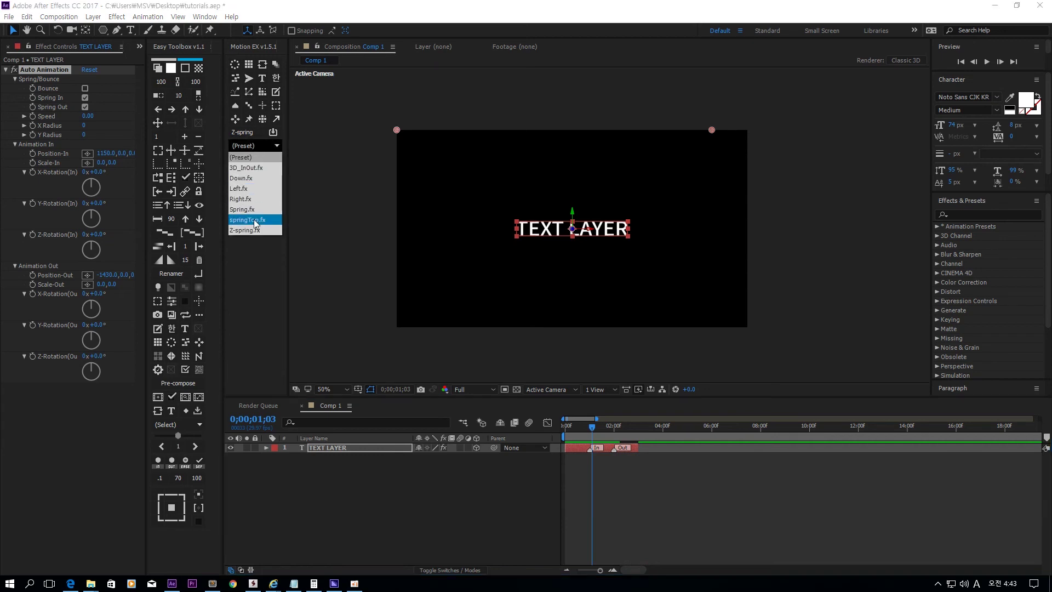
left_click(253, 221)
key("space")
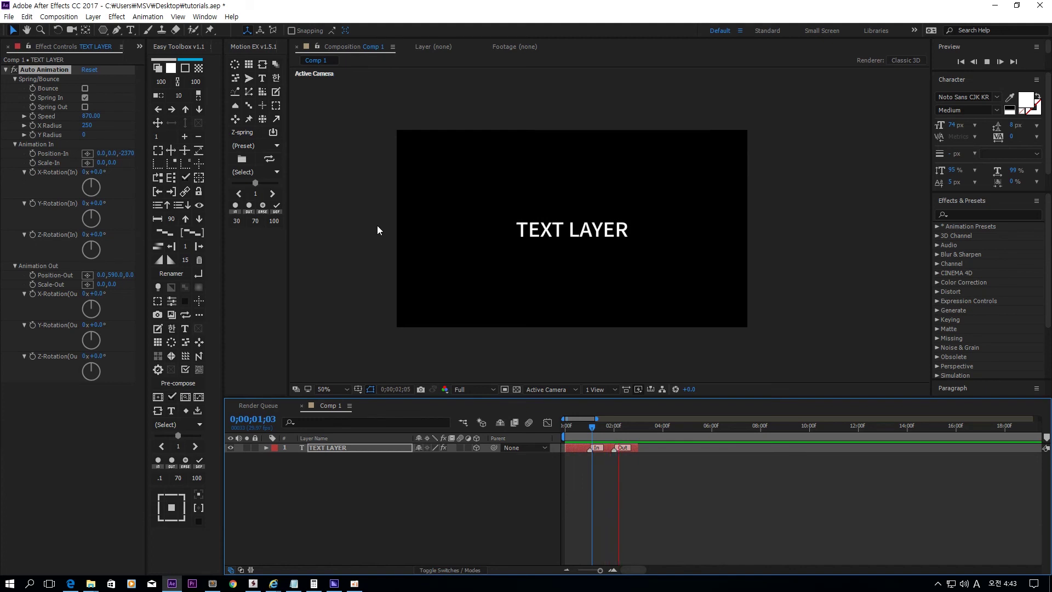
key("space")
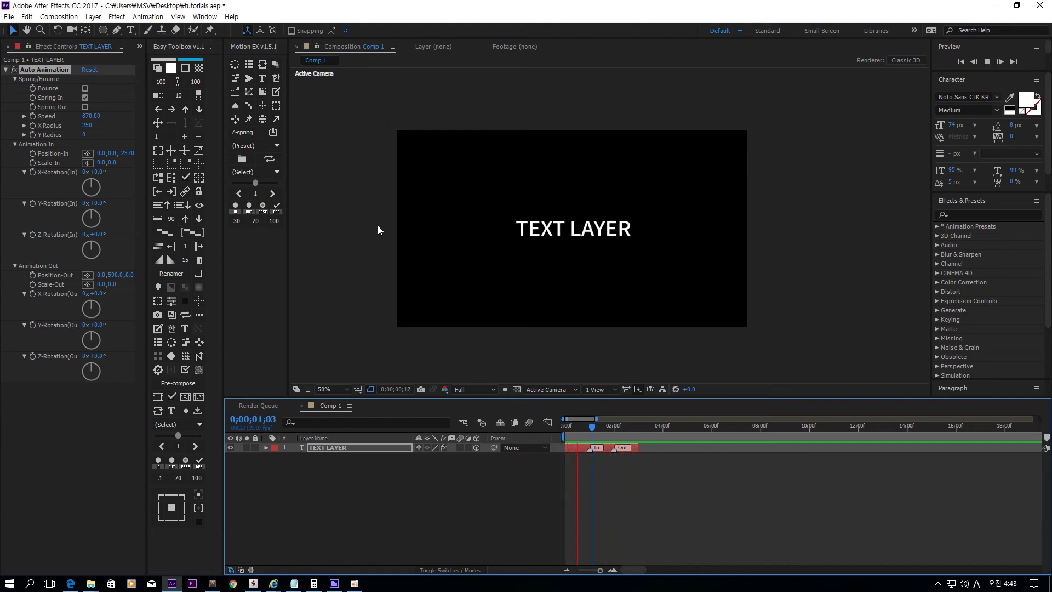
- Delete the Auto Animation effect from TEXT LAYER and duplicate the text into five lines spread vertically in the composition
left_click(52, 69)
key("Delete")
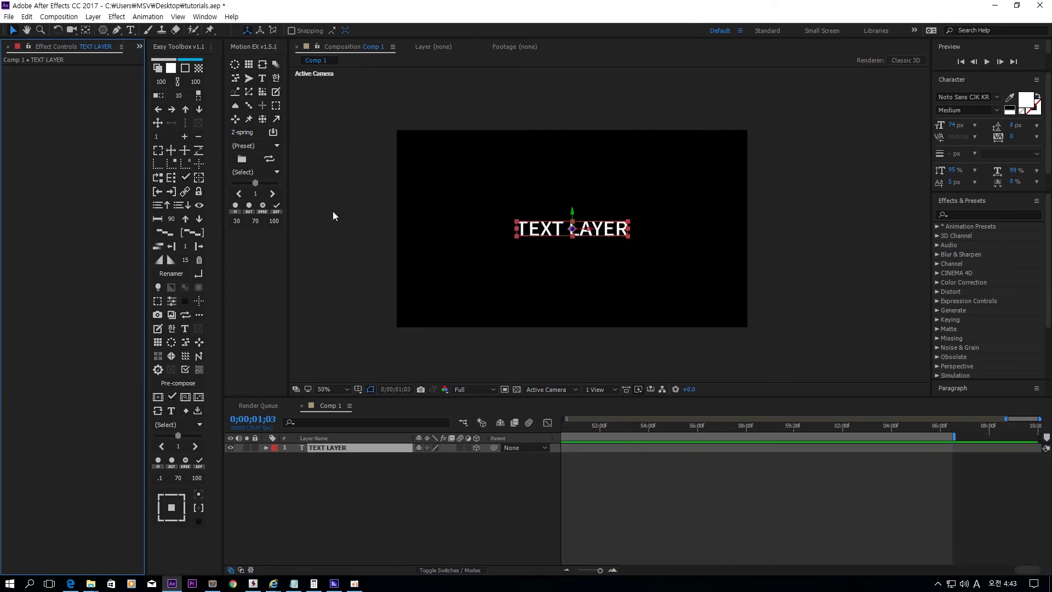
key("ctrl+d")
key("ctrl+t")
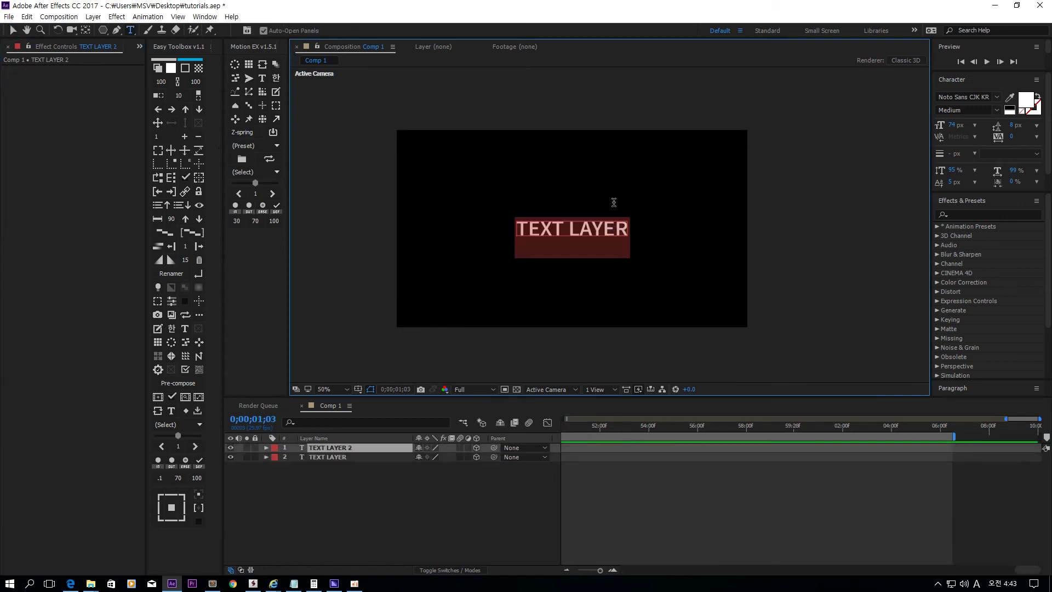
key("v")
mouse_move(609, 229)
left_mouse_down()
mouse_move(610, 163)
mouse_move(612, 315)
left_mouse_up()
key("ctrl+d")
key("ctrl+d")
key("ctrl+d")
- Select all five text layers, return to the first frame and delete all of their markers
left_click(666, 163)
left_click_drag(671, 139, 508, 341)
key("Home")
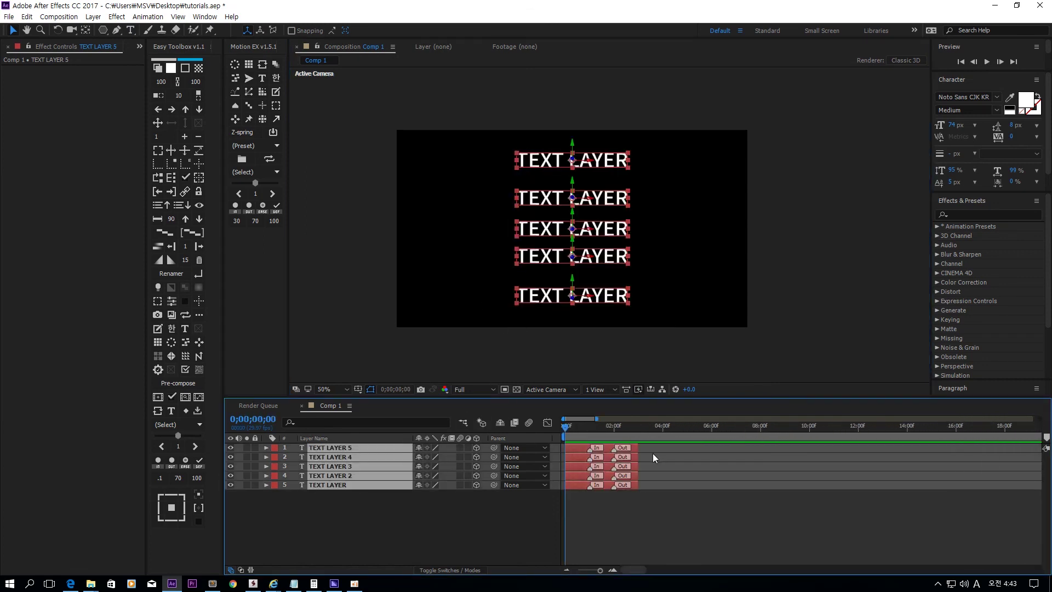
right_click(589, 449)
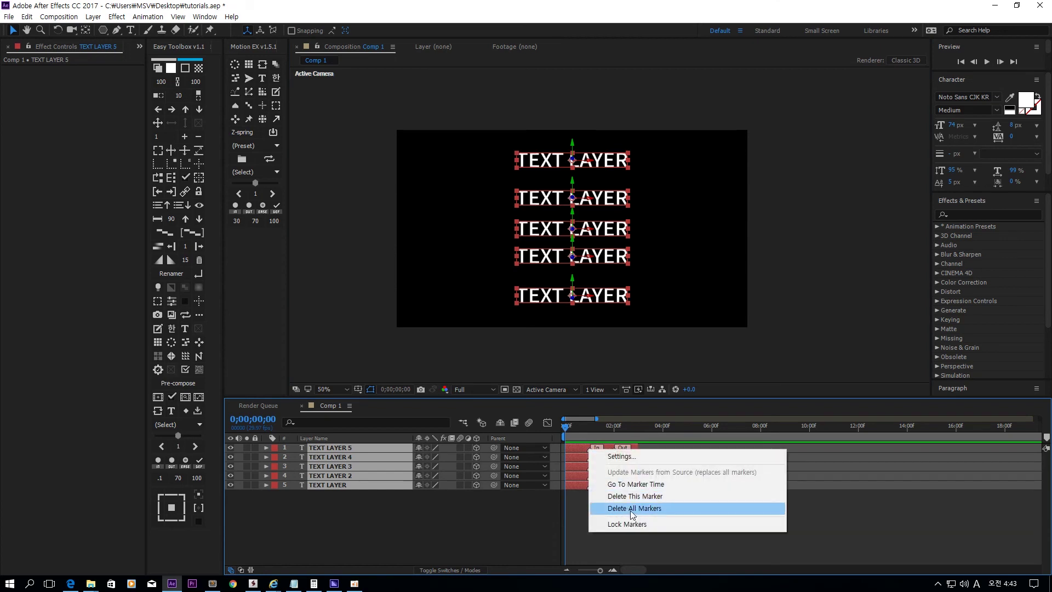
left_click(632, 508)
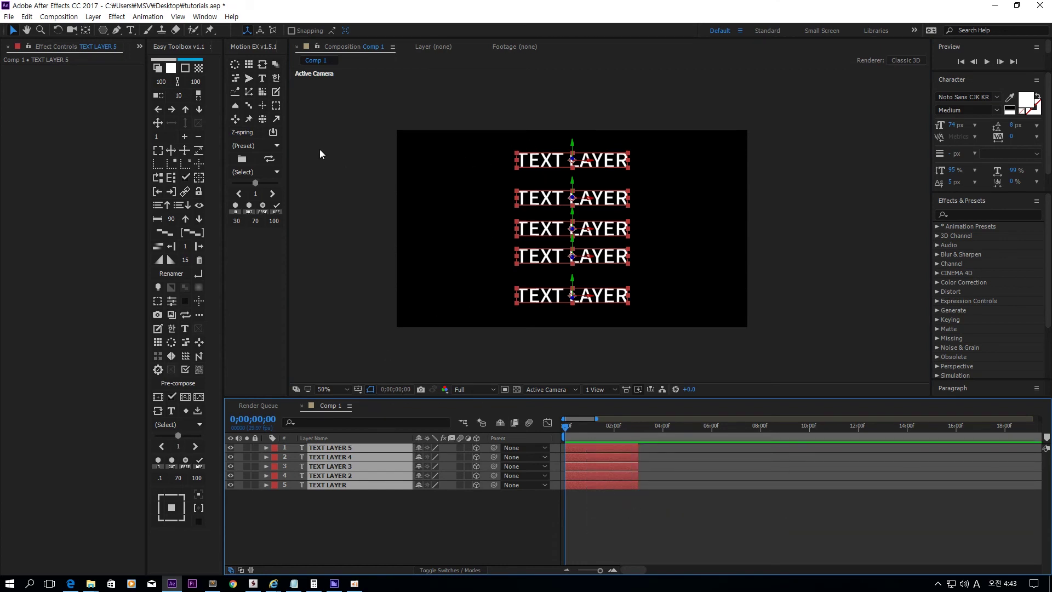
- Add Auto Animation with the Z-spring.fx preset to all five selected text layers and preview the result
left_click(235, 120)
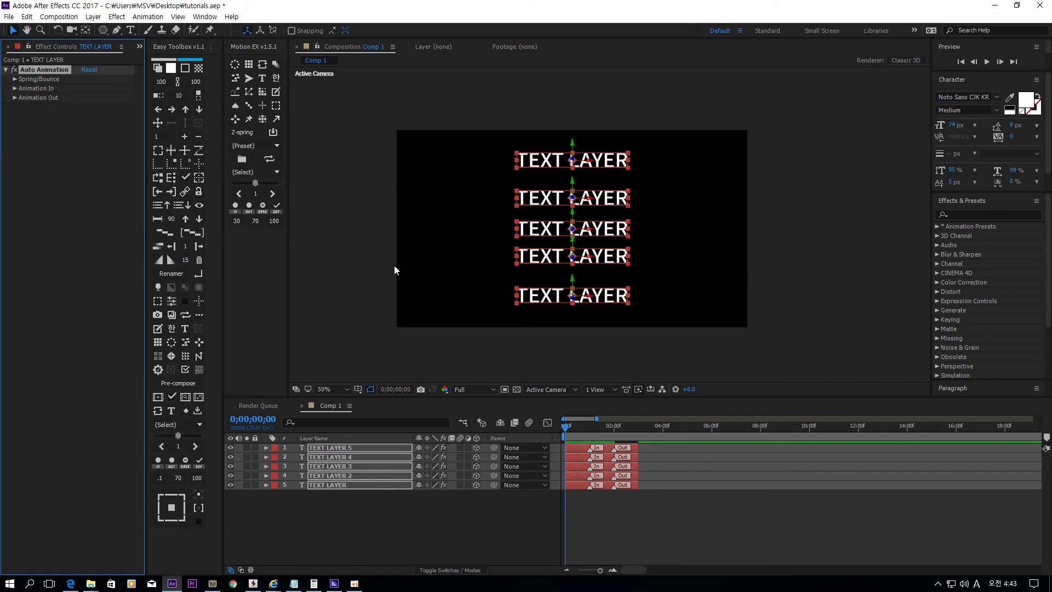
left_click(258, 147)
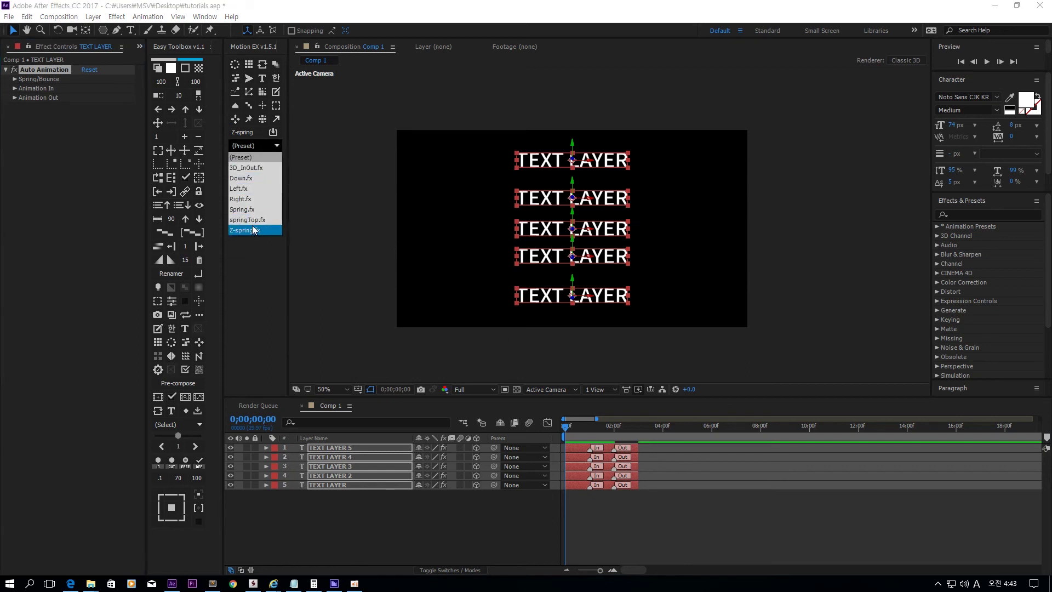
left_click(252, 231)
key("space")
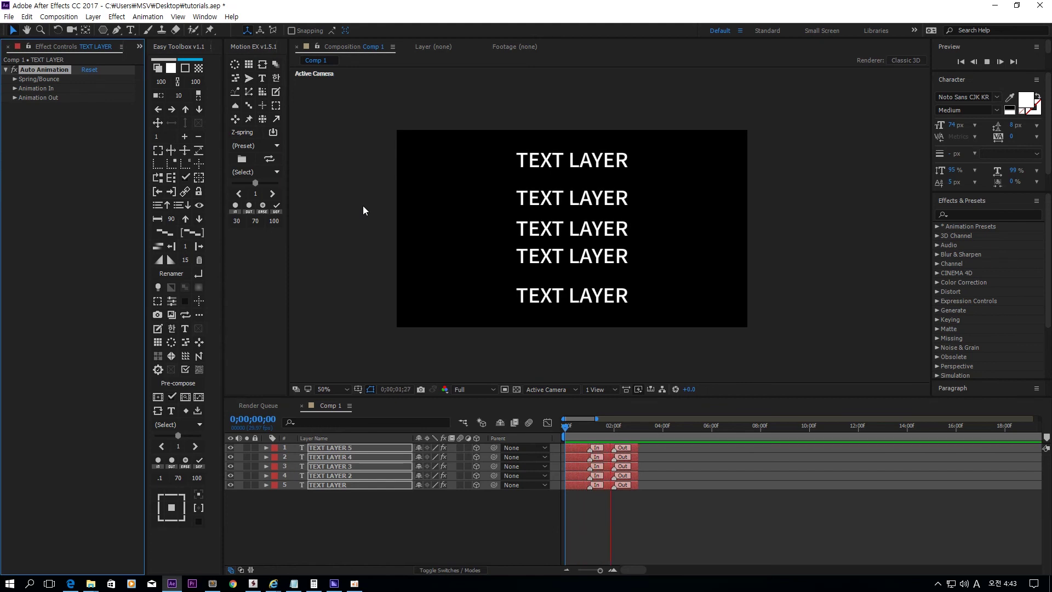
key("space")
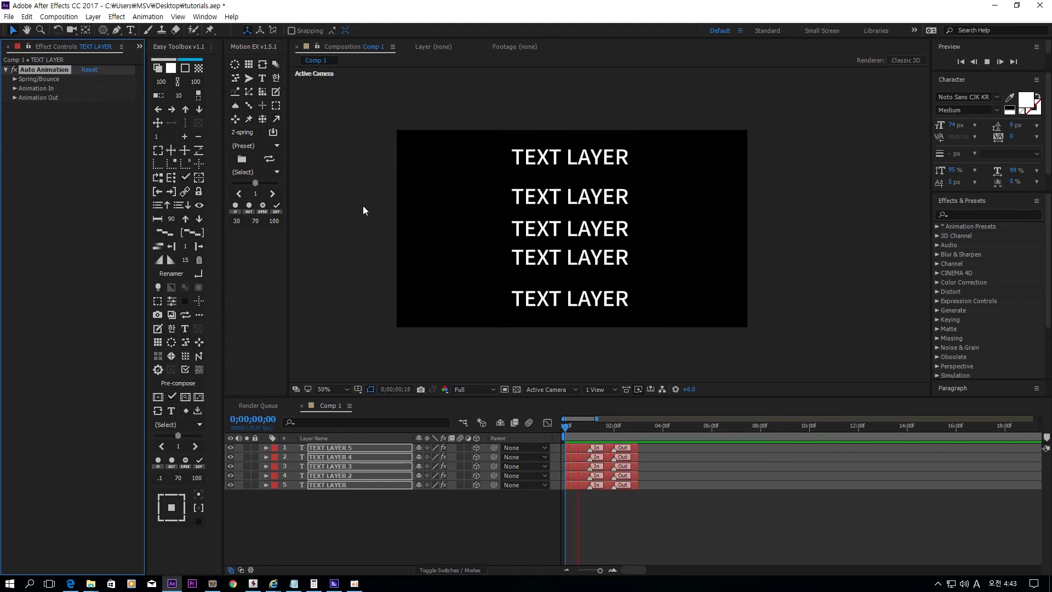
key("space")
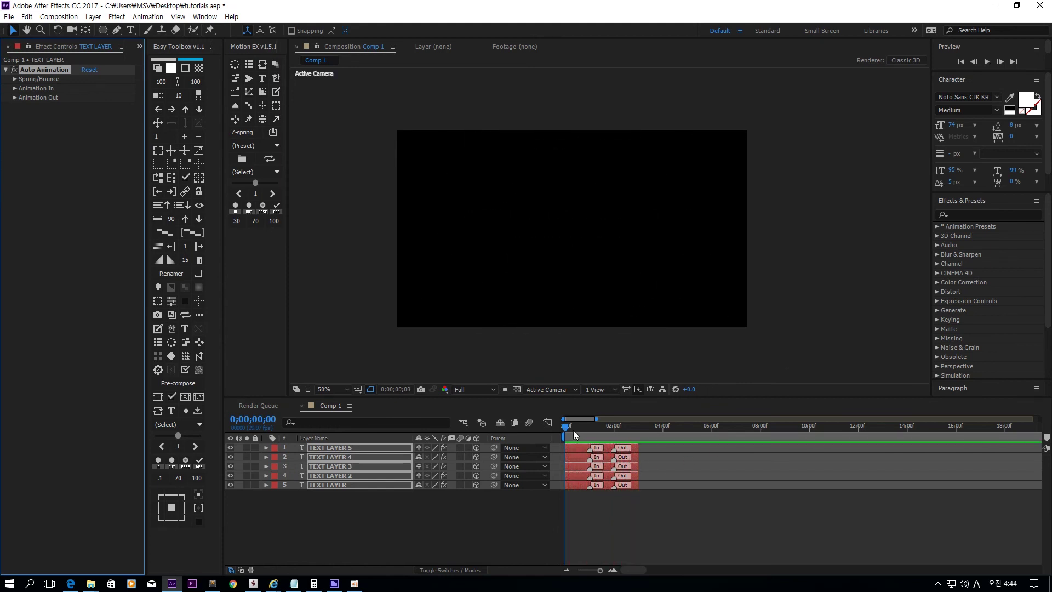
- Try staggering the five text layers progressively later in time with Easy Toolbox and preview the sequence
left_click(200, 249)
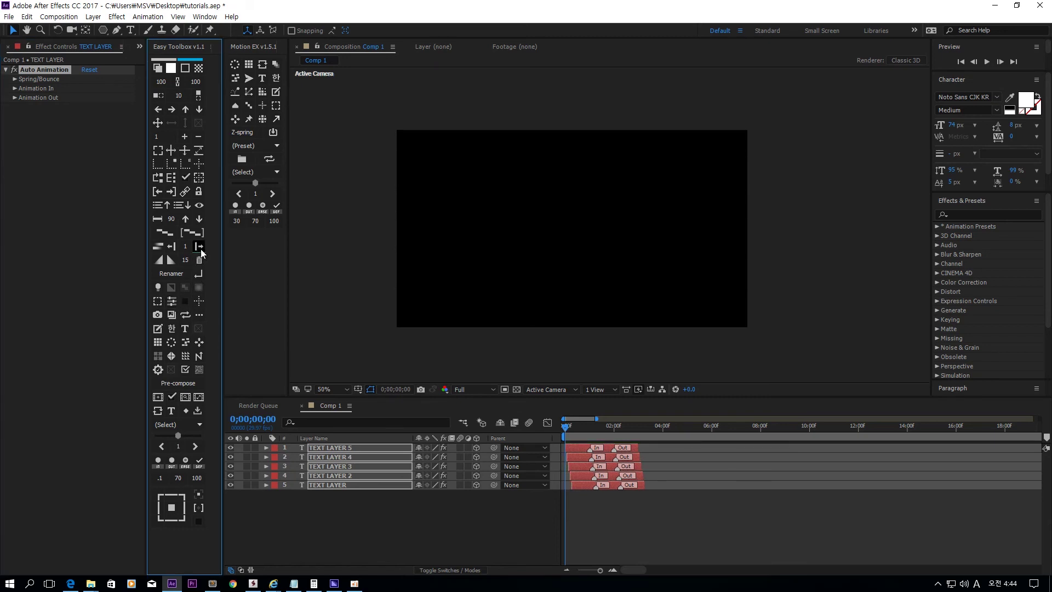
key("space")
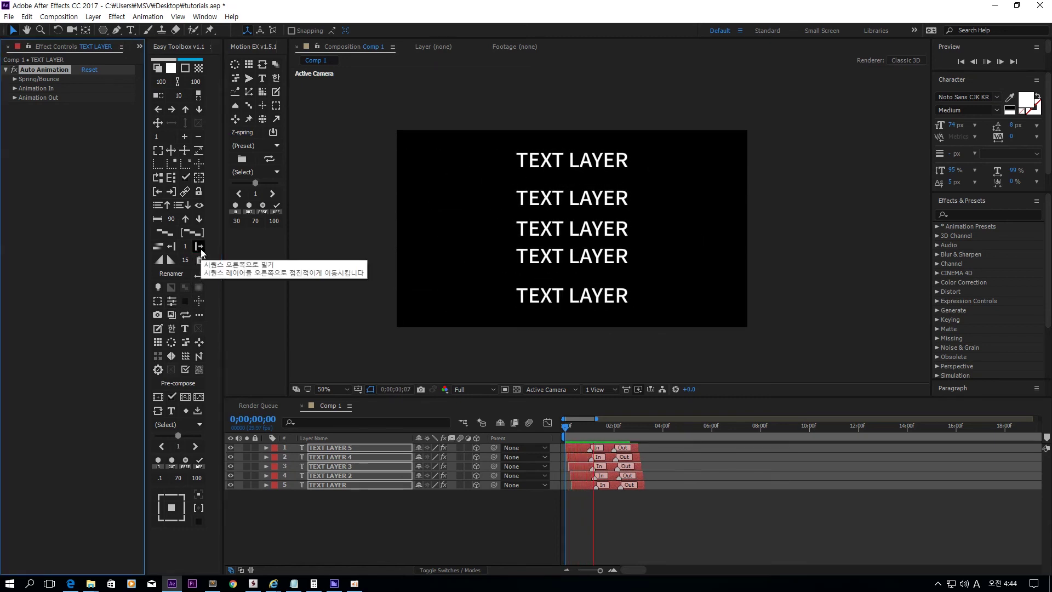
key("space")
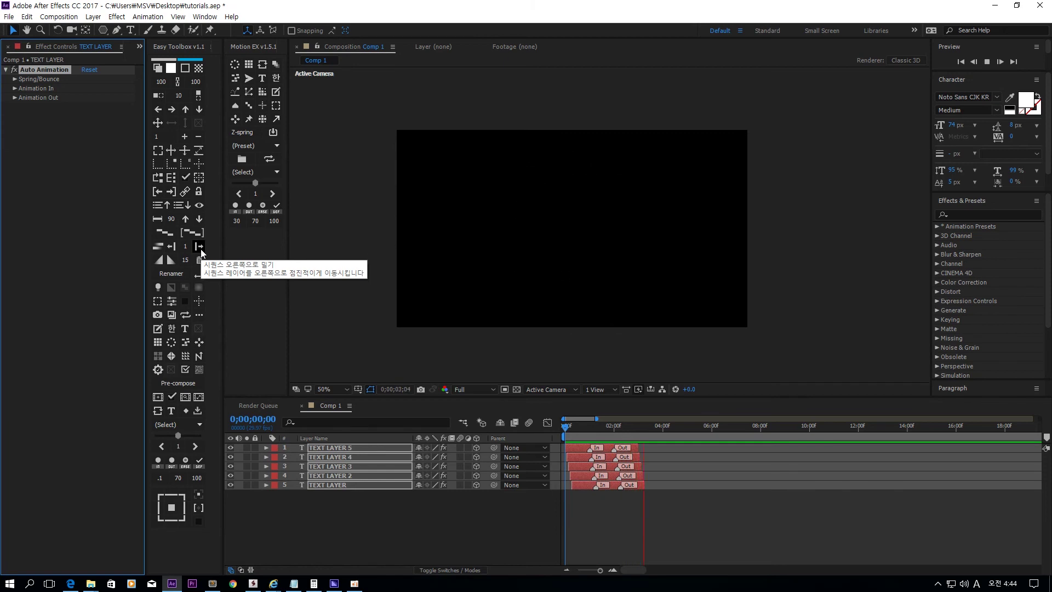
key("ctrl+z")
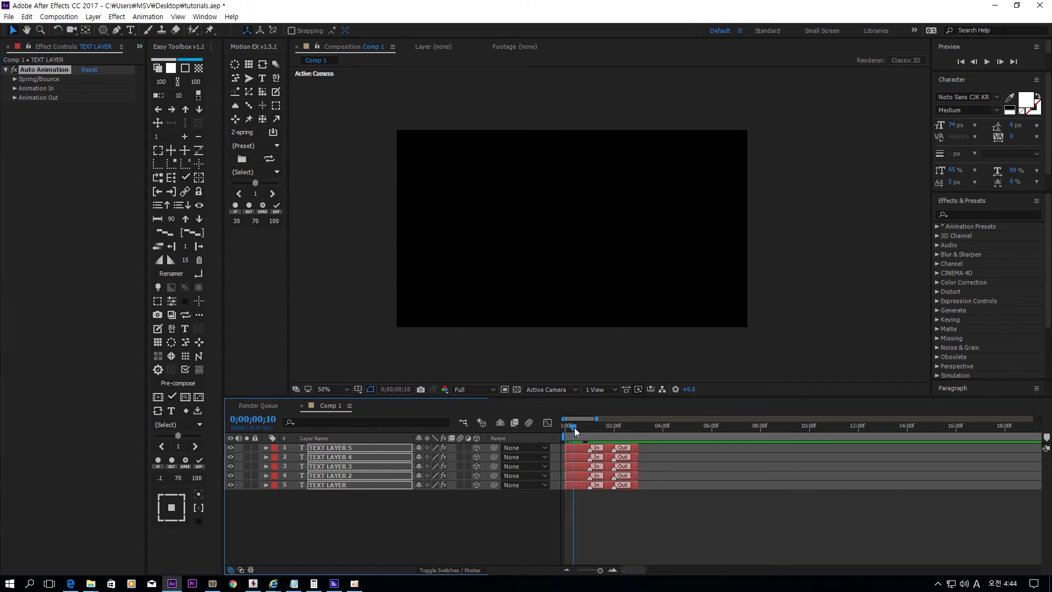
- Apply the Left.fx preset to TEXT LAYER and TEXT LAYER 3 and scrub through their entrance
left_click_drag(575, 427, 585, 427)
left_click(652, 453)
left_click(586, 229)
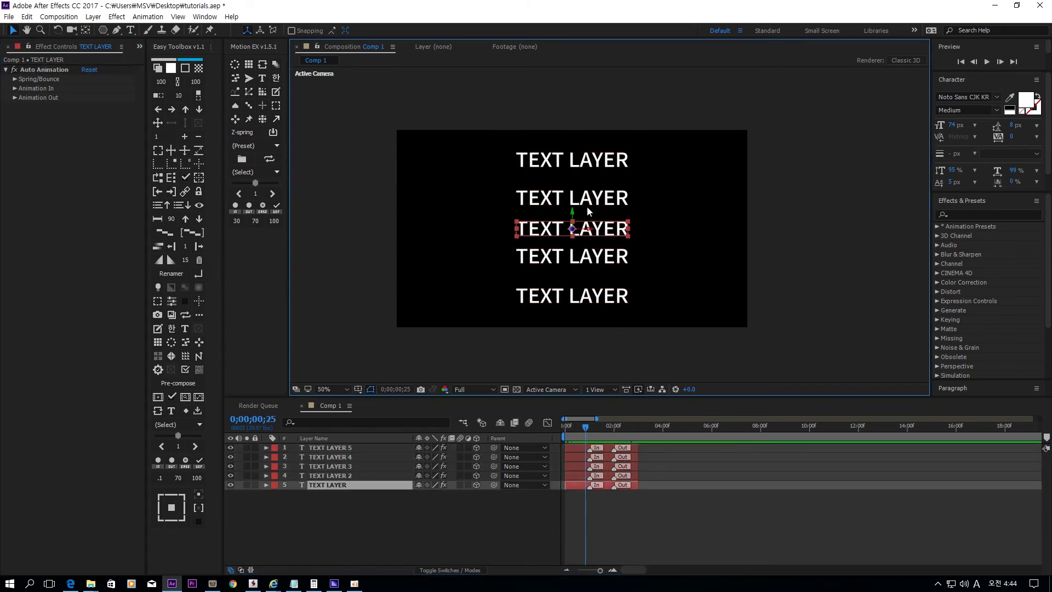
left_click(542, 158, "shift")
left_click(245, 145)
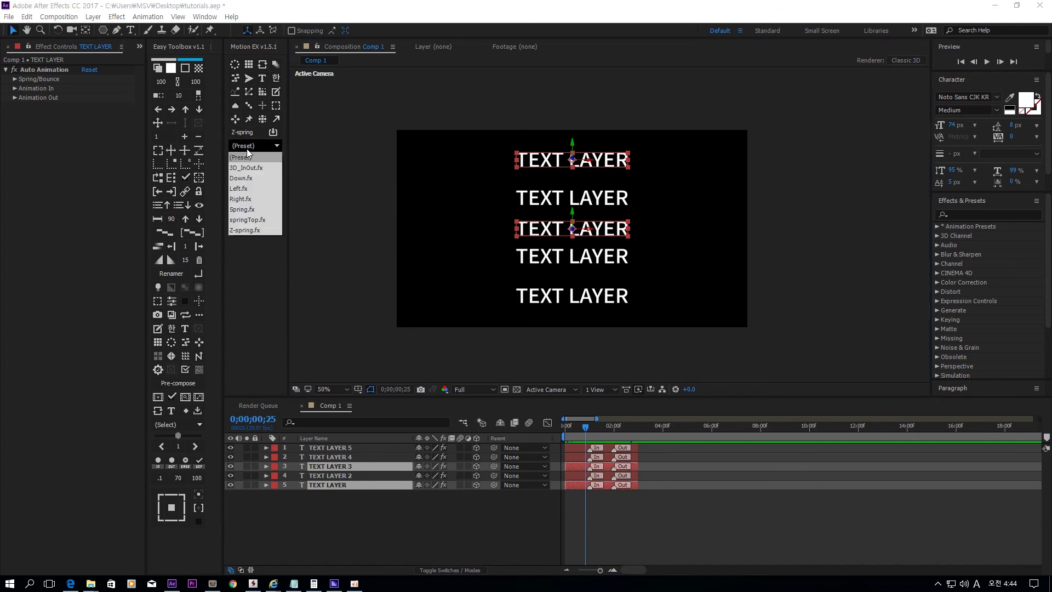
left_click(249, 189)
mouse_move(594, 426)
left_mouse_down()
mouse_move(570, 429)
mouse_move(584, 427)
left_mouse_up()
- Apply the Right.fx preset to TEXT LAYER 5 and check the motion, and select all layers in the composition
left_click(617, 300)
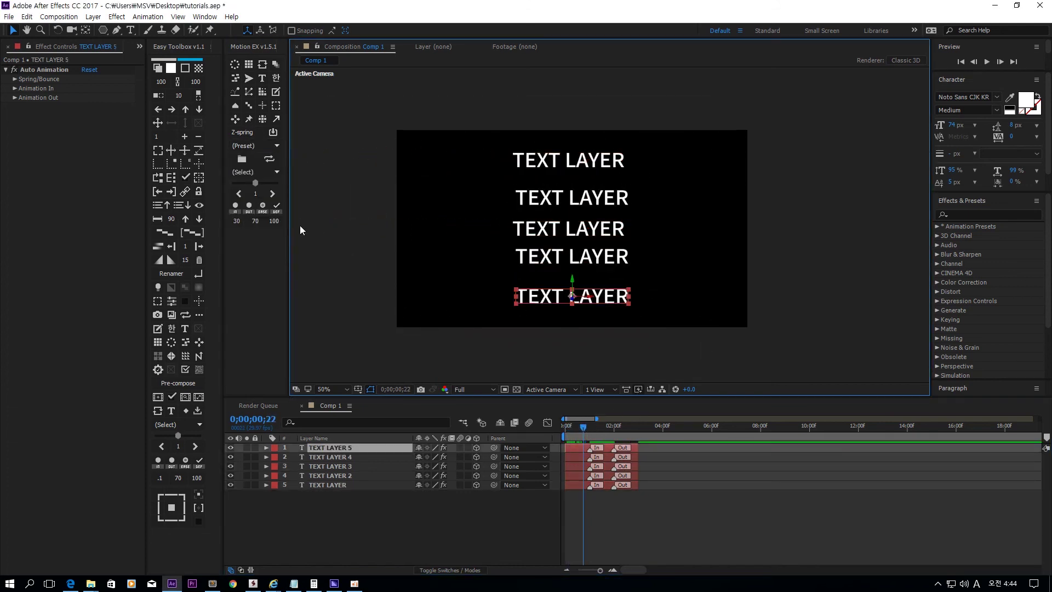
left_click(253, 146)
left_click(255, 199)
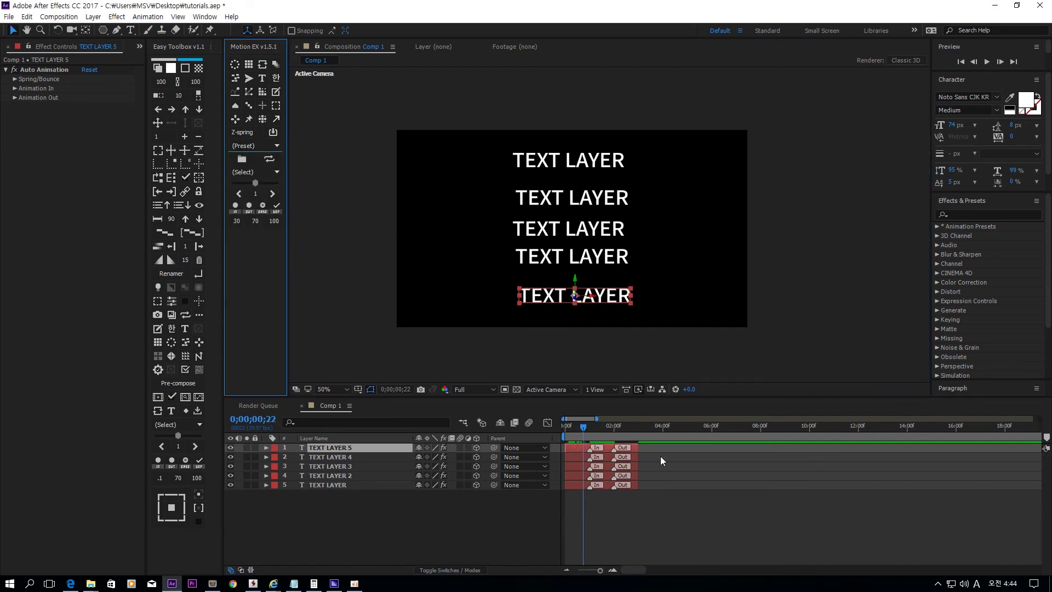
left_click_drag(583, 431, 639, 434)
left_click(409, 537)
key("ctrl+a")
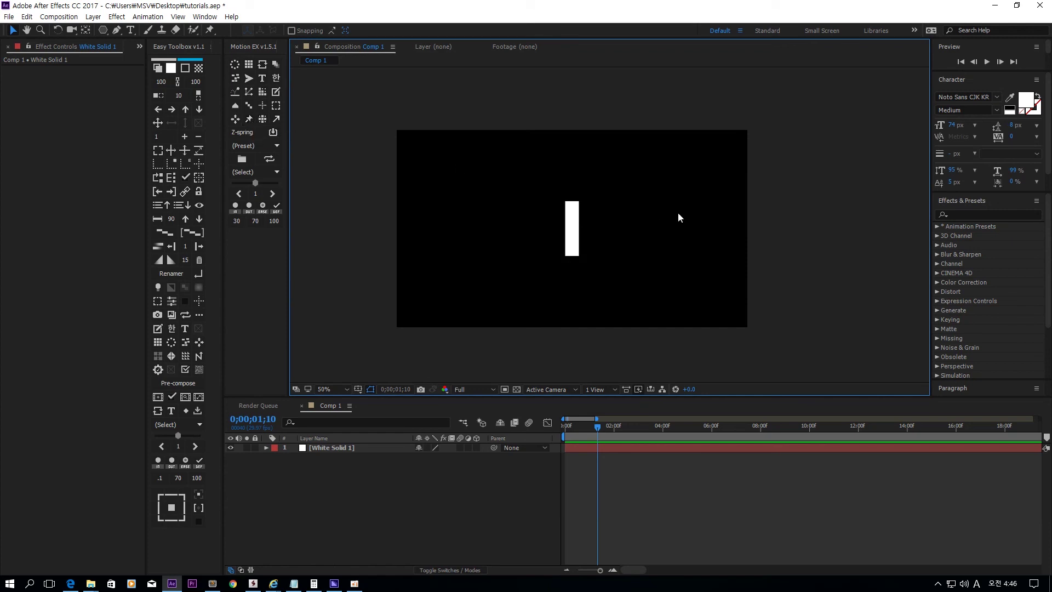
- Add Puppet pins at the top, middle and bottom of White Solid 1 and try bending it with the middle pin
key("period")
left_click(545, 213)
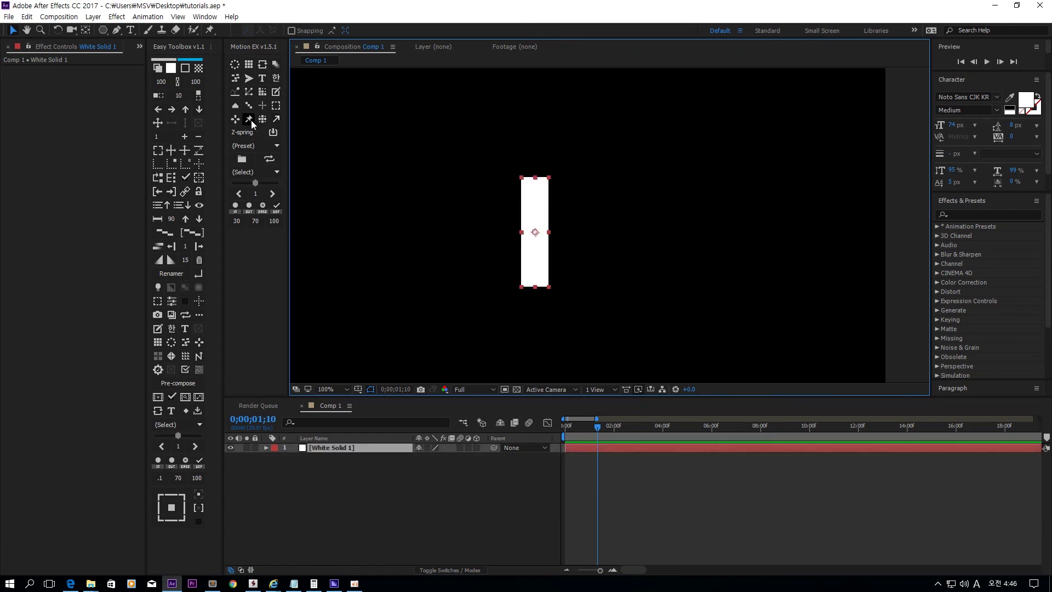
left_click(209, 29)
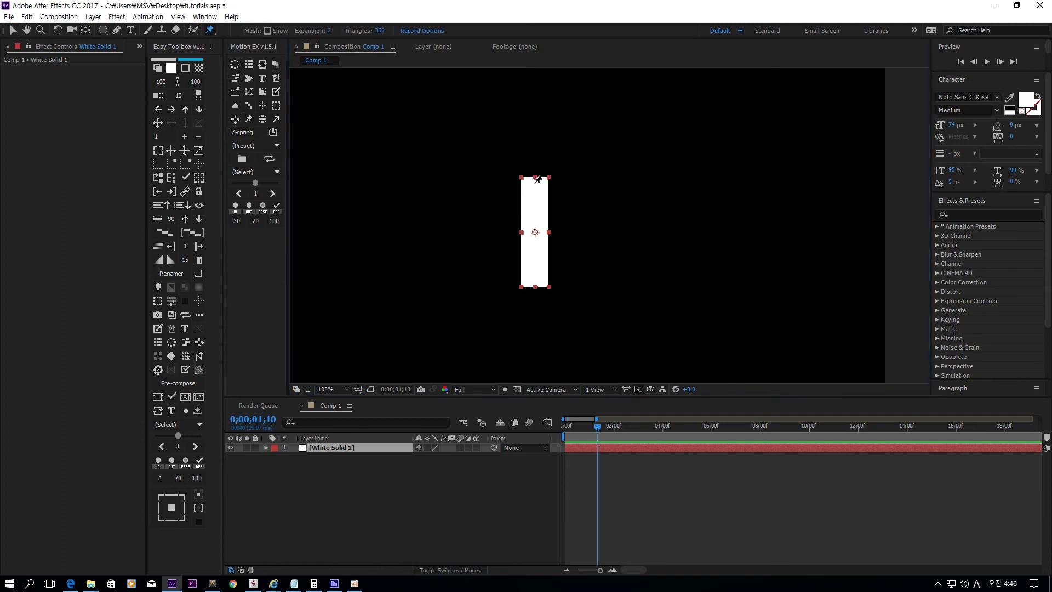
left_click(534, 183)
left_click(537, 273)
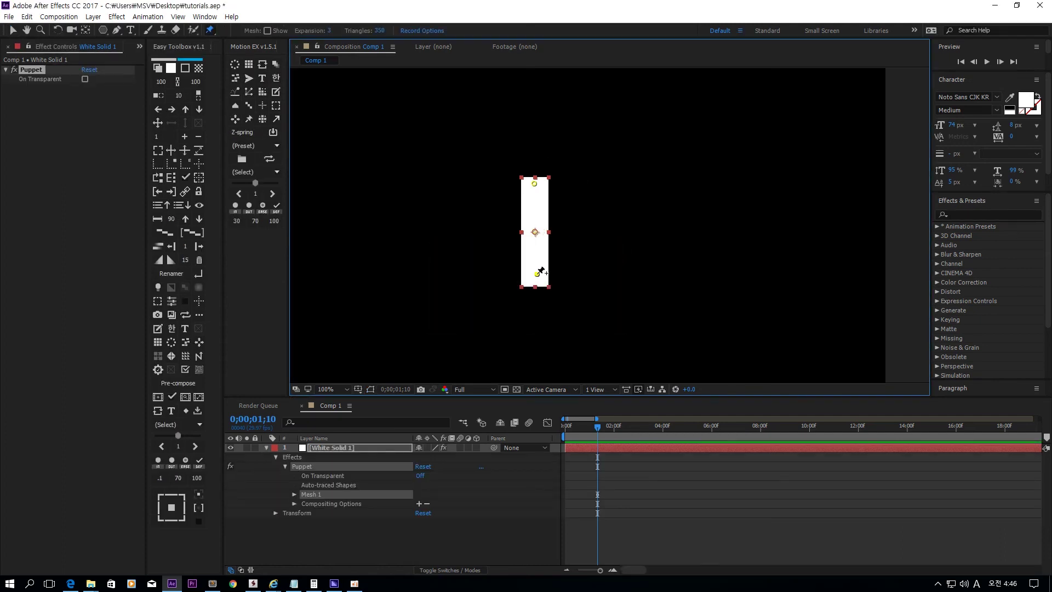
left_click_drag(540, 235, 549, 237)
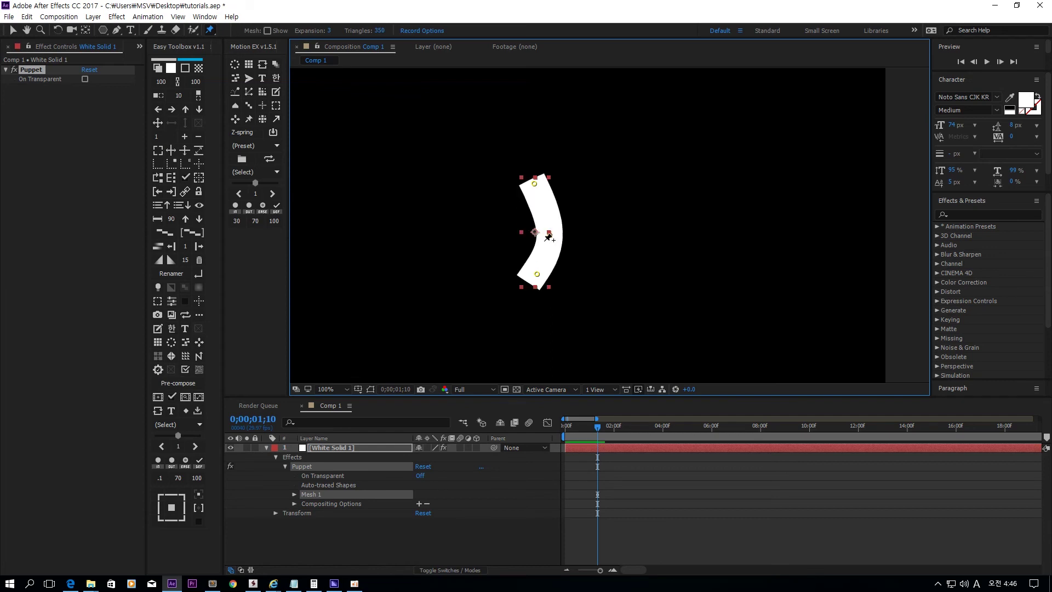
- Reveal Puppet Pin 3's Position under Mesh 1's Deform group and try moving the bottom pin sideways
left_click(316, 476)
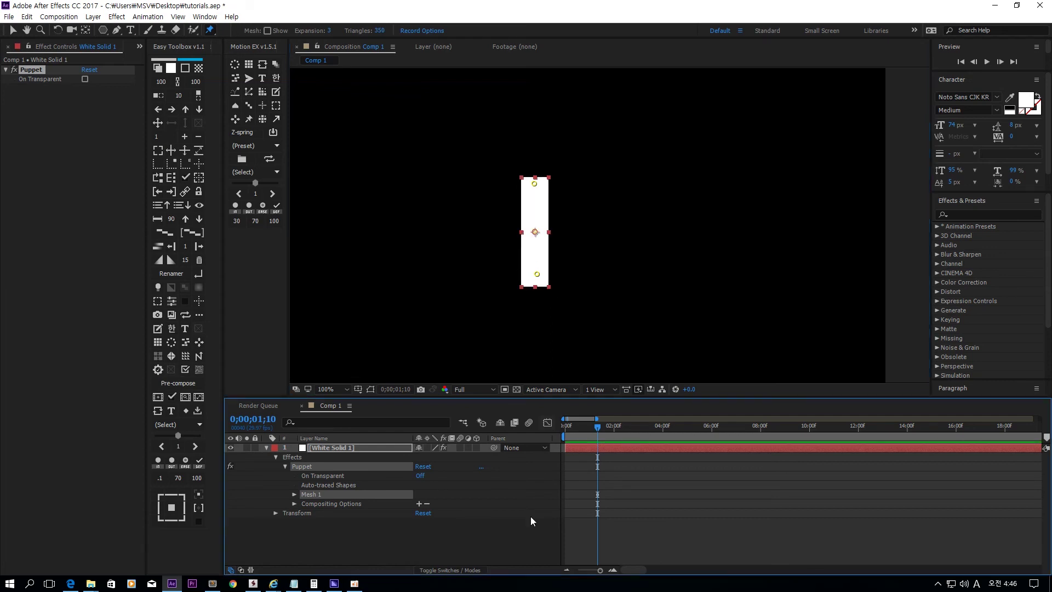
left_click(294, 494)
left_click(304, 523)
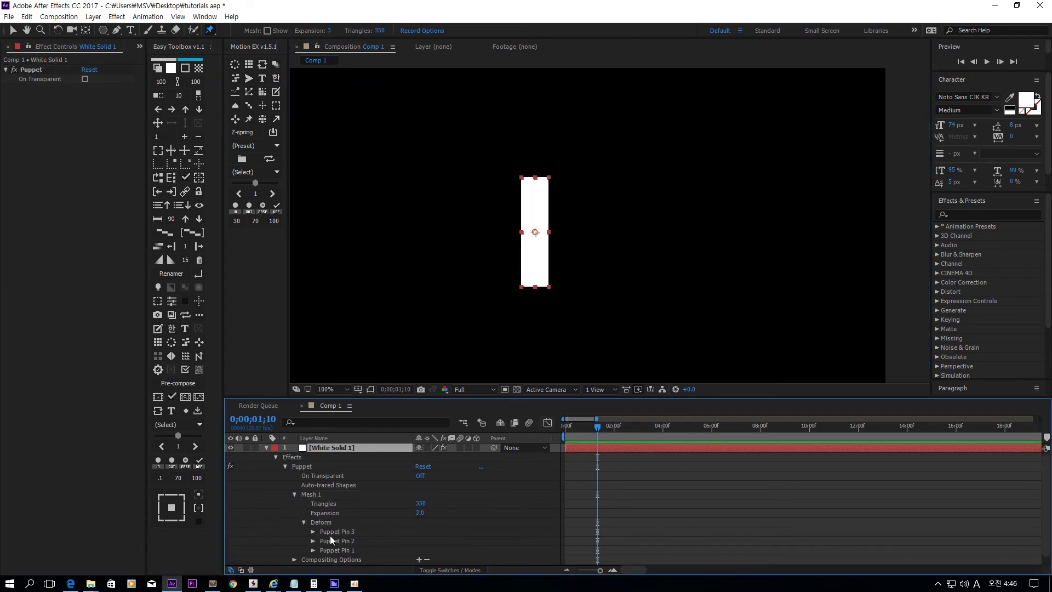
left_click(344, 530)
left_click(313, 532)
left_click(361, 542)
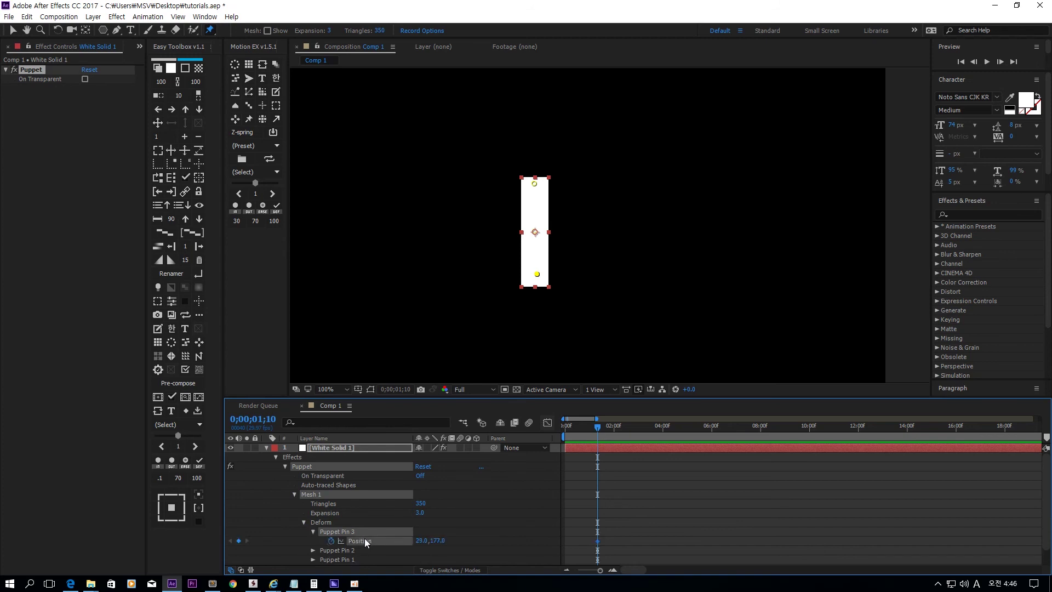
left_click_drag(537, 274, 570, 277)
key("v")
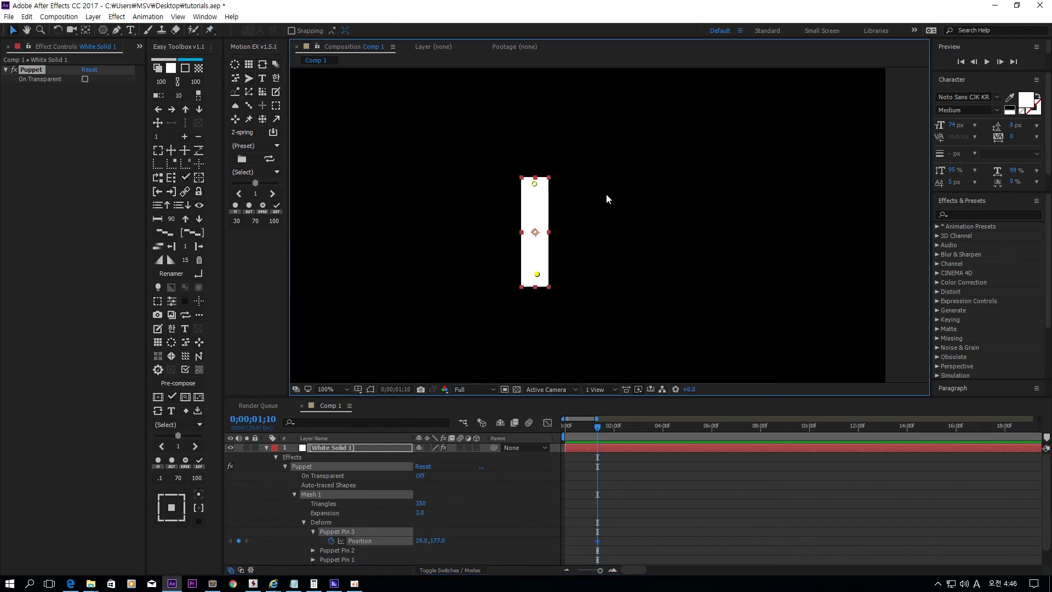
- Generate Motion EX control layers for White Solid 1's puppet pins and bend the solid by moving the middle and top controls
left_click(353, 447)
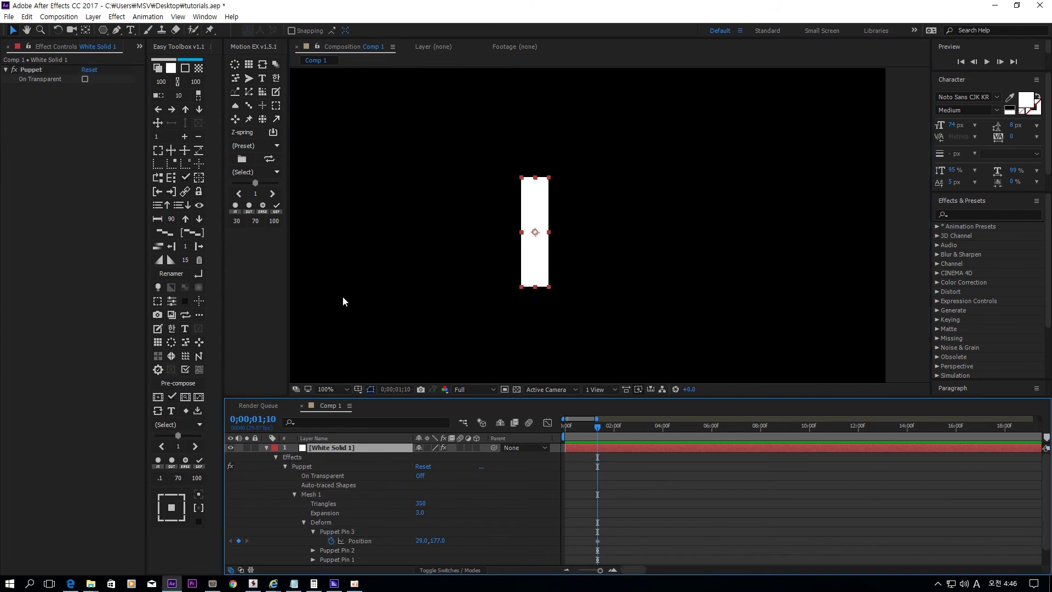
left_click(252, 121)
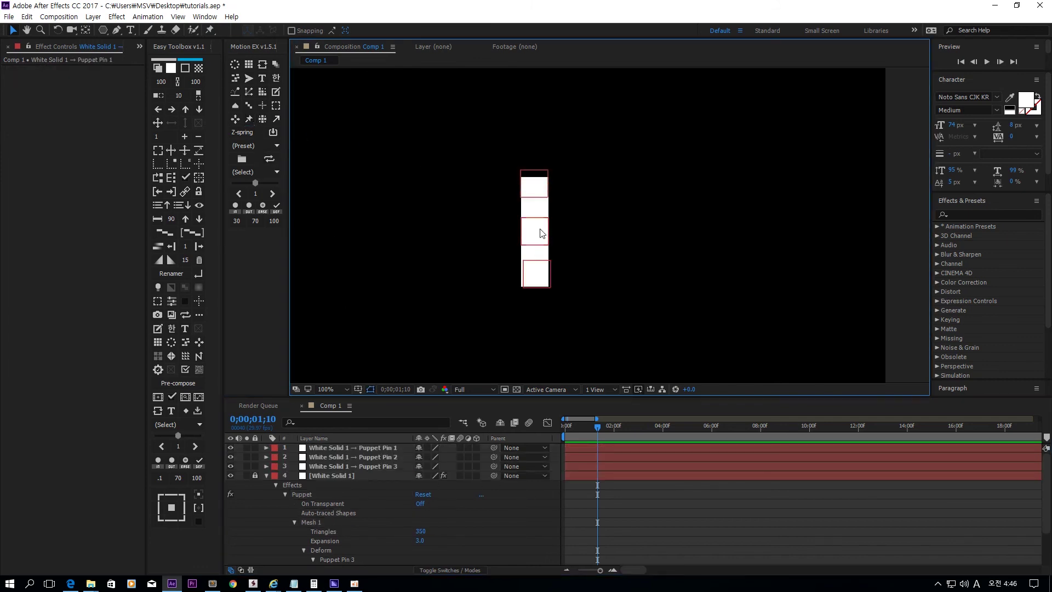
left_click_drag(540, 232, 509, 232)
mouse_move(535, 185)
left_mouse_down()
mouse_move(499, 165)
mouse_move(534, 190)
left_mouse_up()
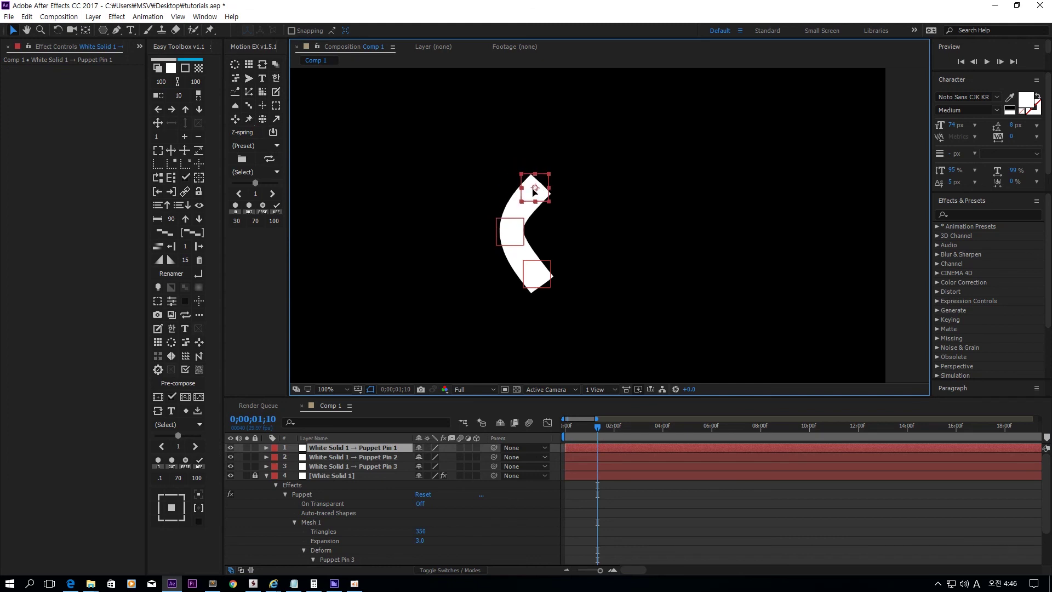
- Bend White Solid 1 into another shape by moving its bottom puppet pin control
left_click_drag(542, 275, 503, 225)
left_click(597, 268)
key("comma")
key("comma")
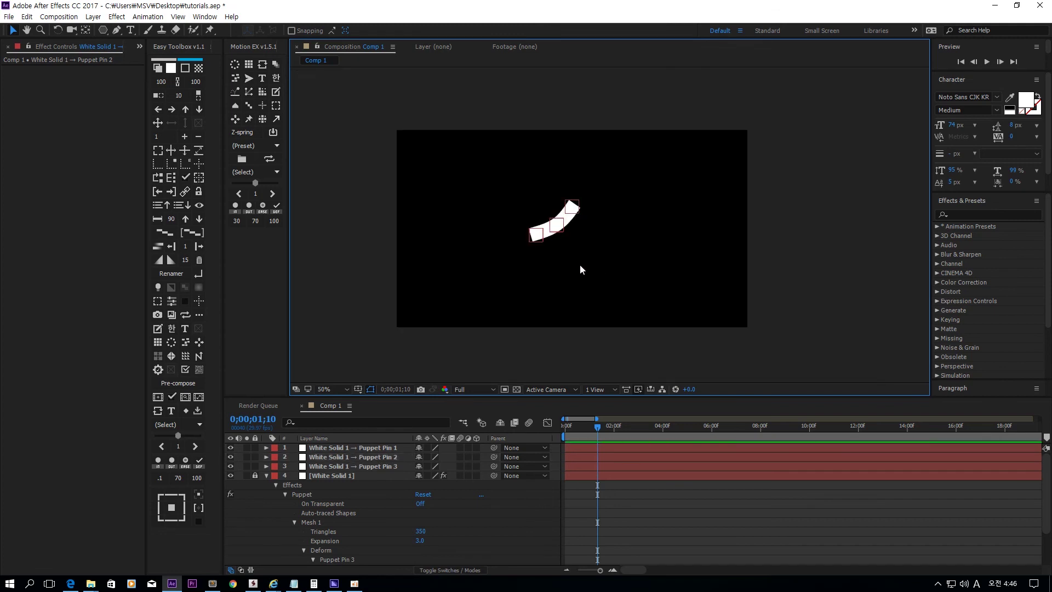
- Select the three puppet pin control layers to check them, and bend White Solid 1 upward with the Puppet Pin 2 control
left_click(396, 467)
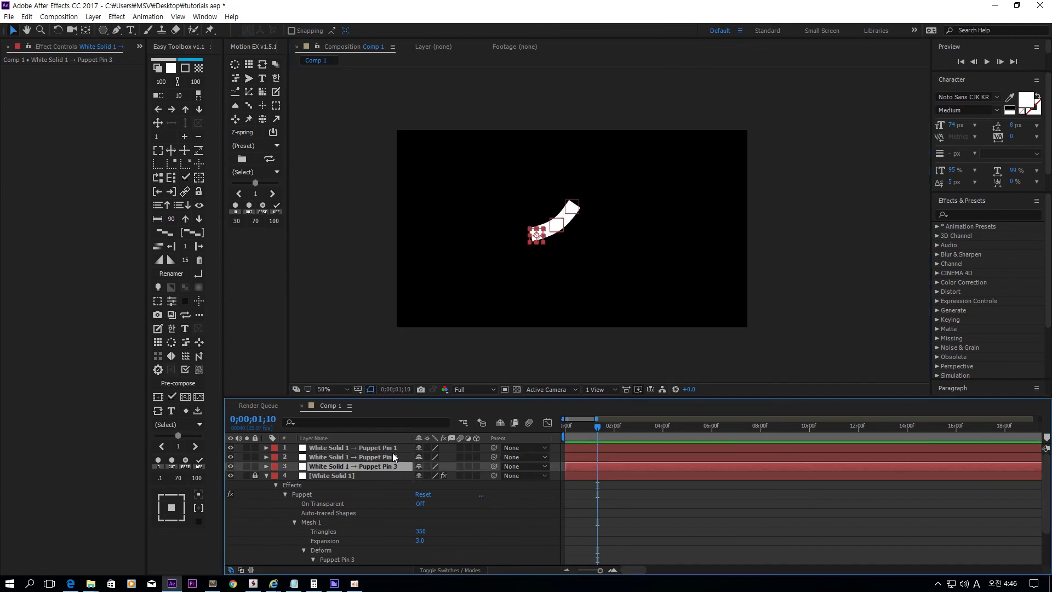
left_click(392, 448, "shift")
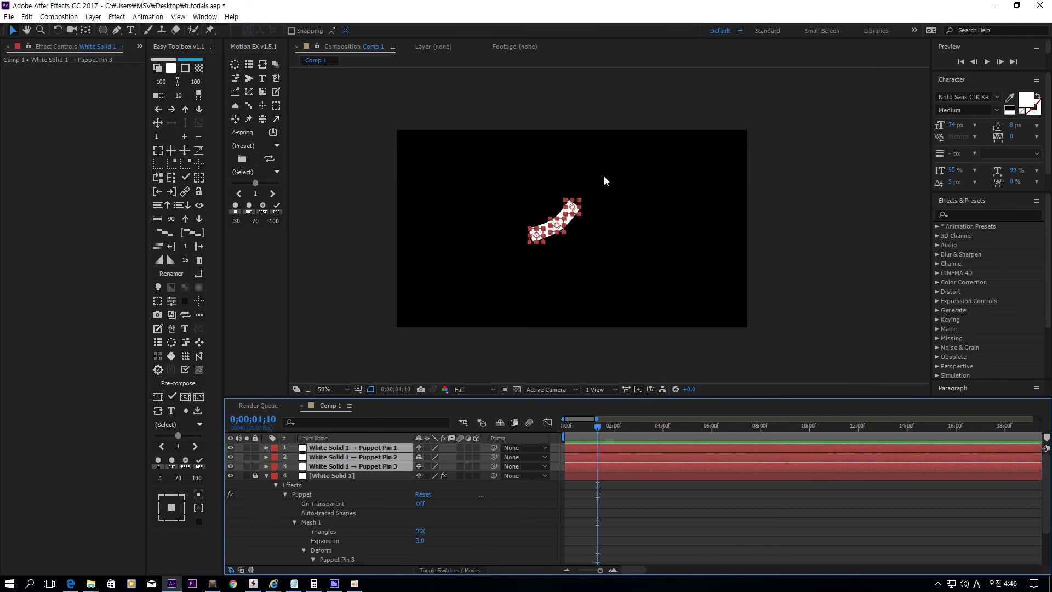
left_click(619, 175)
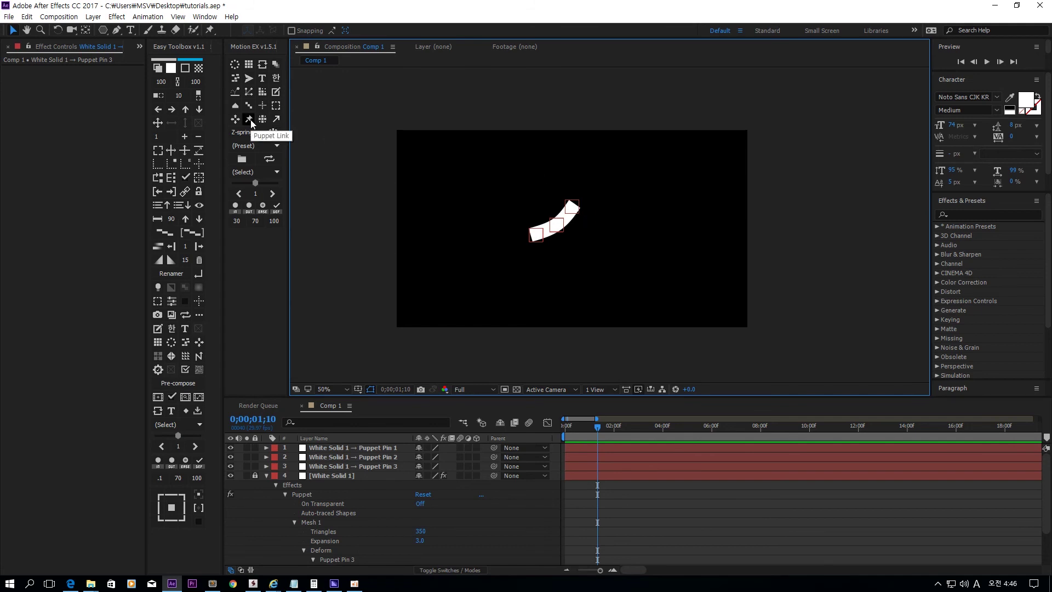
left_click_drag(556, 224, 553, 216)
left_click(649, 275)
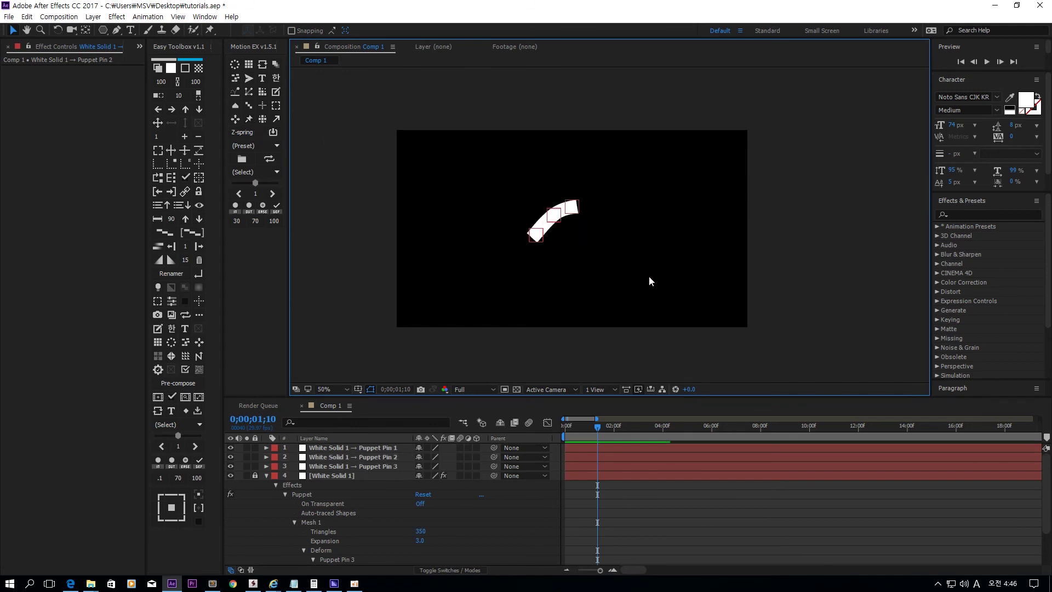
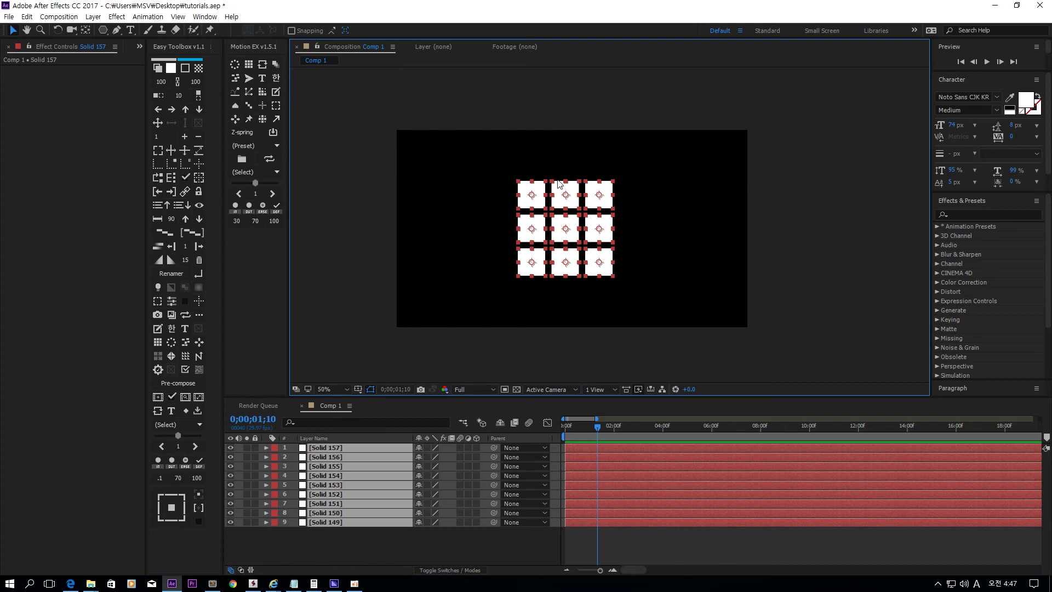
- Generate a Motion EX displacement control layer for all nine square solids and try pushing the squares apart with it
left_click_drag(465, 143, 694, 310)
left_click(263, 120)
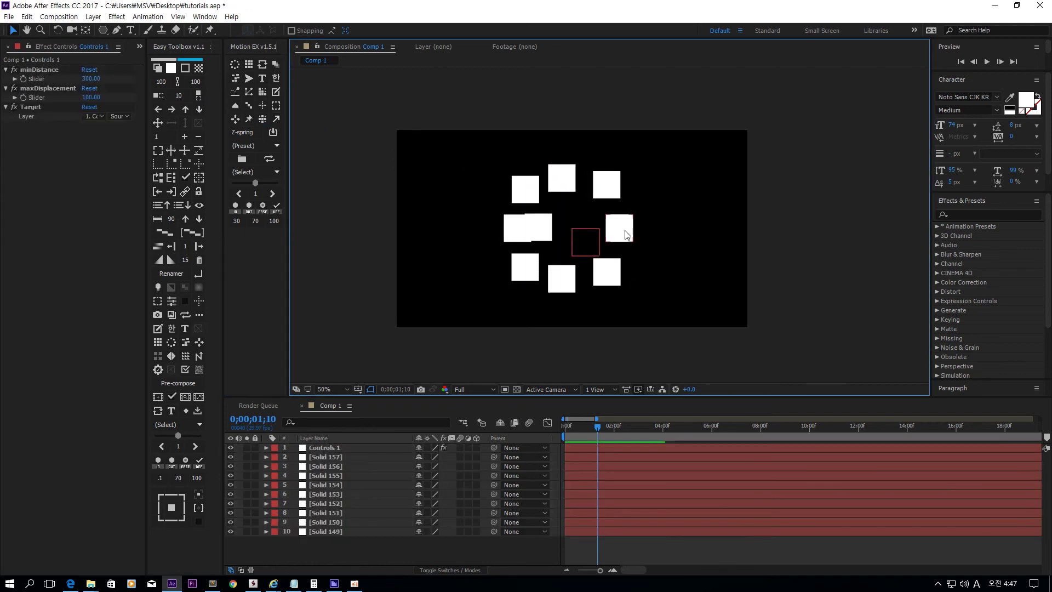
left_click_drag(585, 226, 512, 286)
key("ctrl+d")
left_click_drag(565, 242, 675, 235)
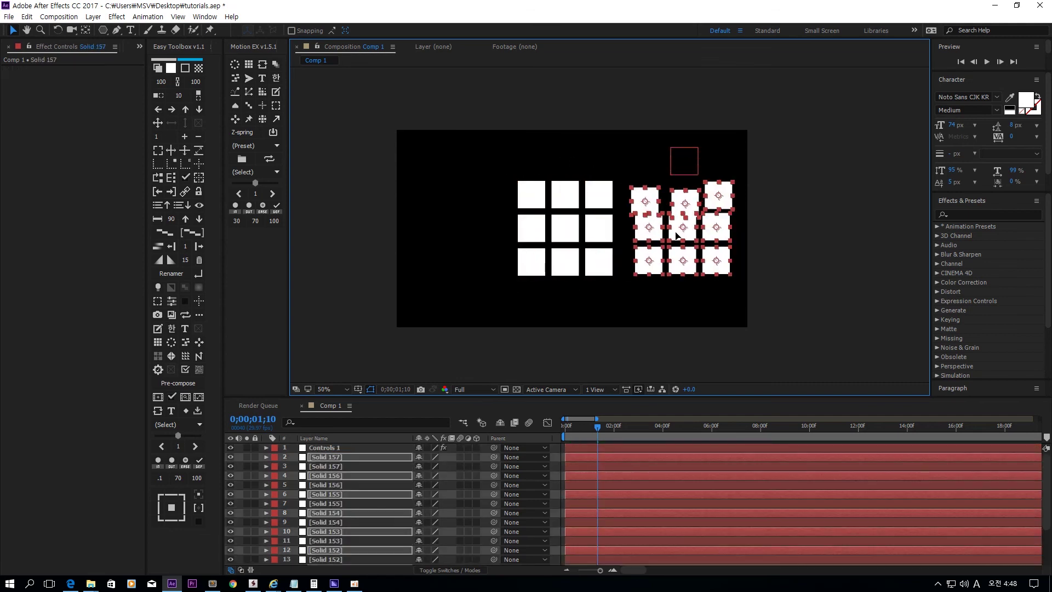
left_click(685, 187)
left_click_drag(685, 189, 476, 237)
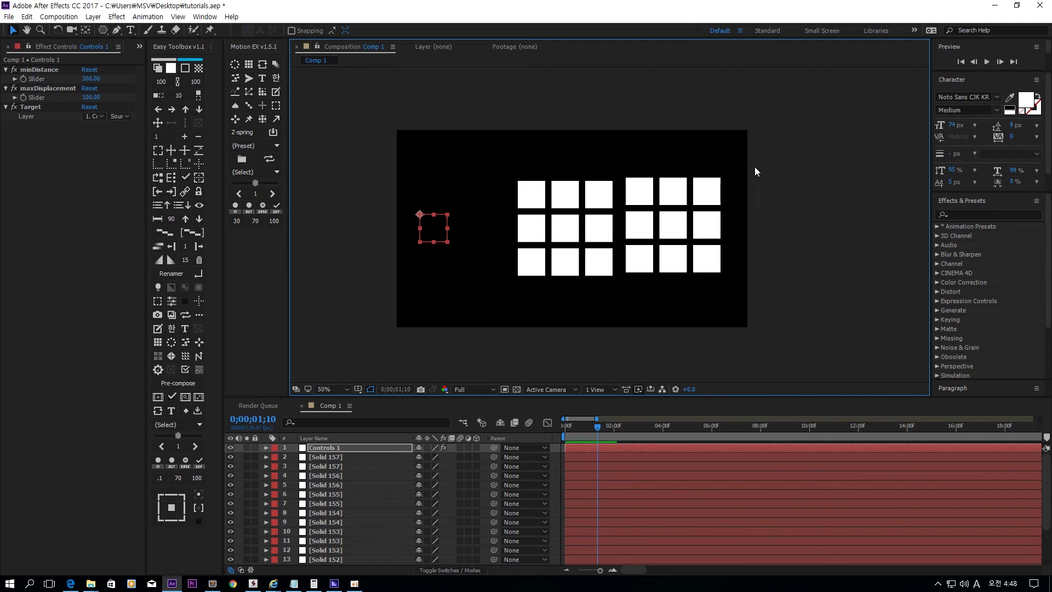
left_click_drag(772, 164, 620, 298)
key("Delete")
- Duplicate the nine squares to their left, and duplicate all eighteen upward to form a six-column grid
left_click_drag(434, 234, 511, 283)
key("ctrl+d")
left_click_drag(568, 231, 467, 232)
left_click_drag(610, 283, 409, 174)
key("ctrl+d")
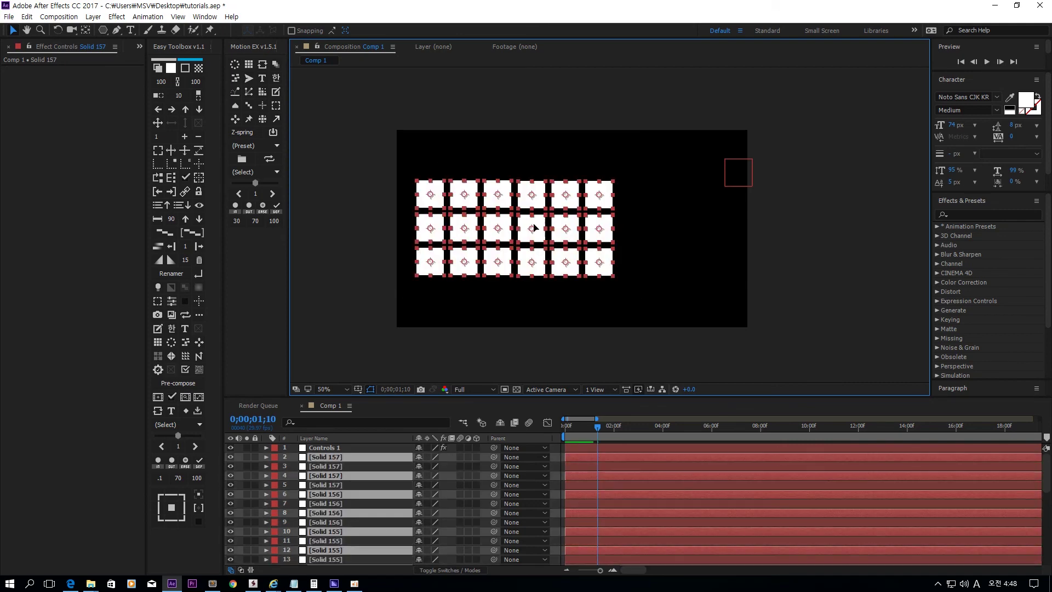
left_click_drag(535, 224, 535, 116)
left_click(661, 172)
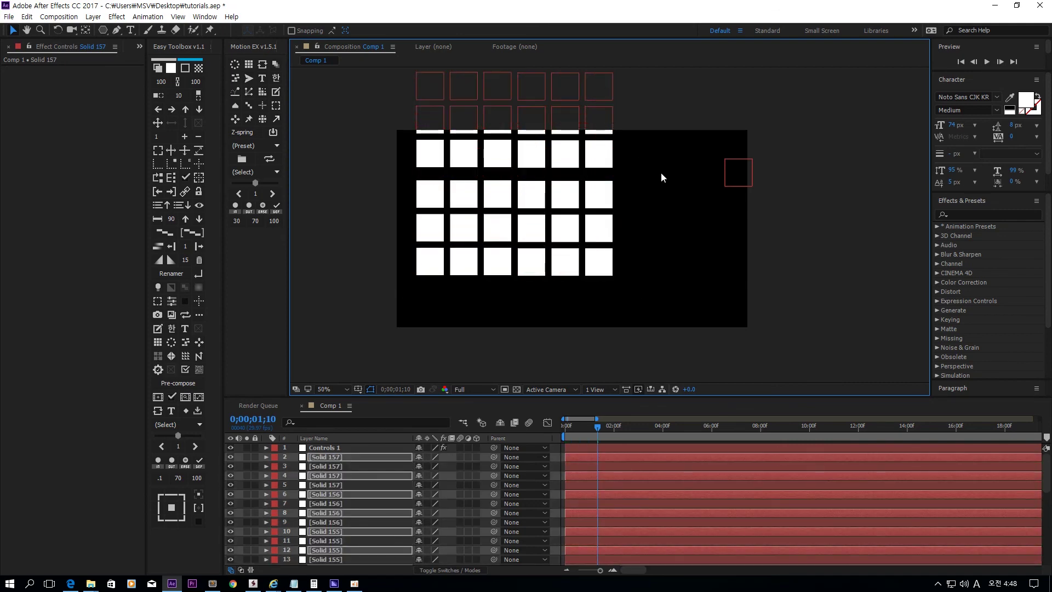
- Try Controls 1 near the grid, set its minDistance to 200, and move it in among the squares
left_click_drag(735, 171, 710, 211)
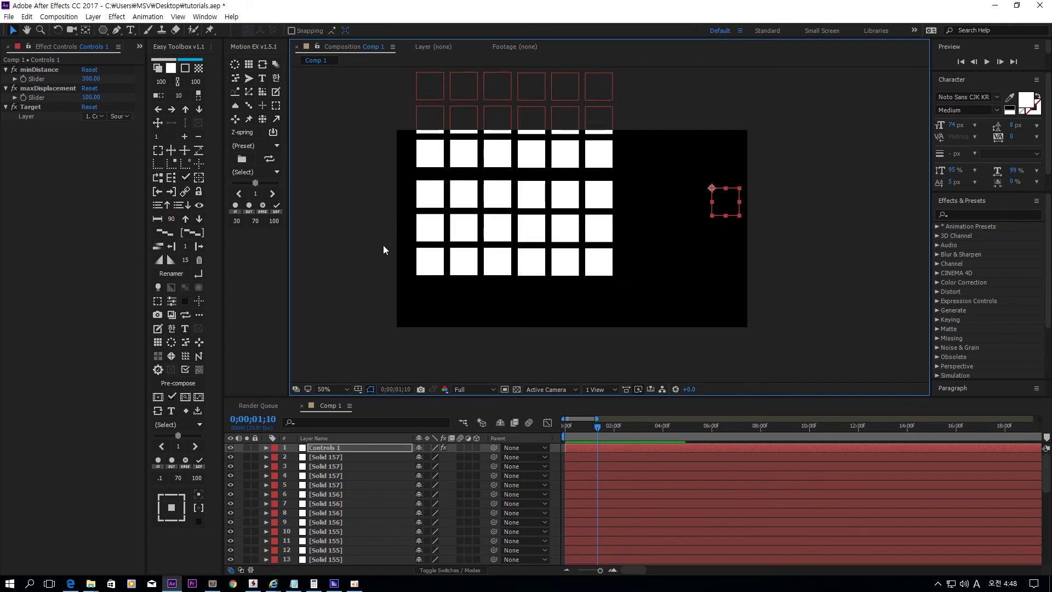
left_click_drag(695, 203, 577, 193)
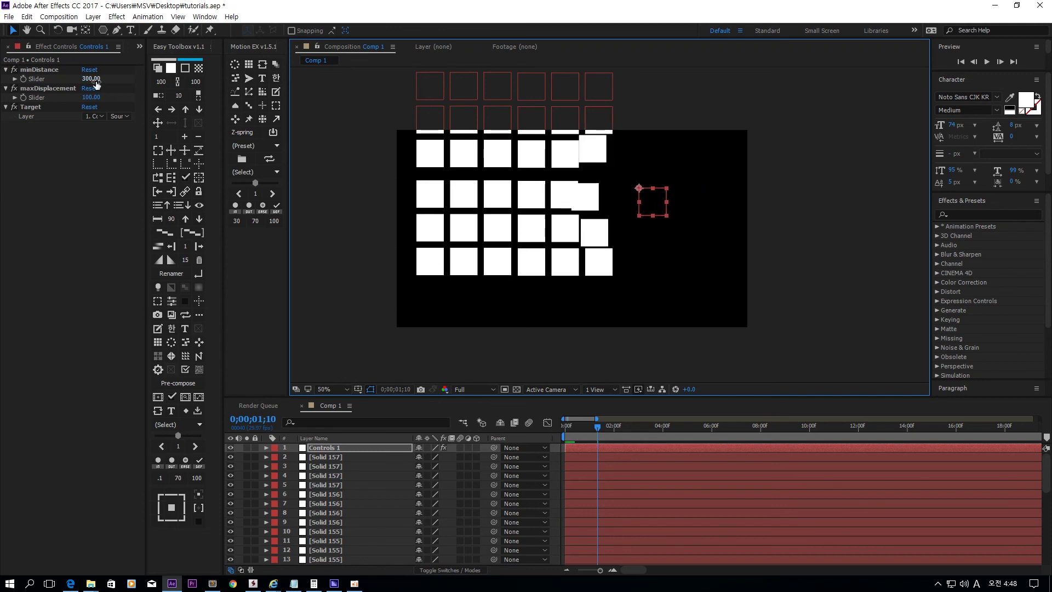
mouse_move(91, 78)
left_mouse_down()
mouse_move(153, 79)
mouse_move(75, 84)
left_mouse_up()
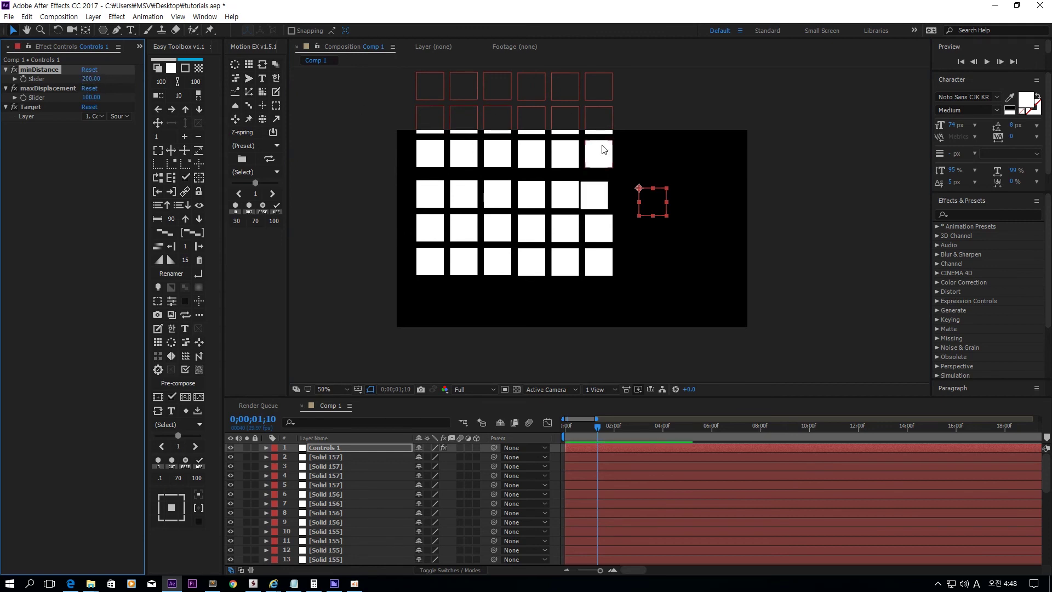
left_click_drag(658, 203, 544, 194)
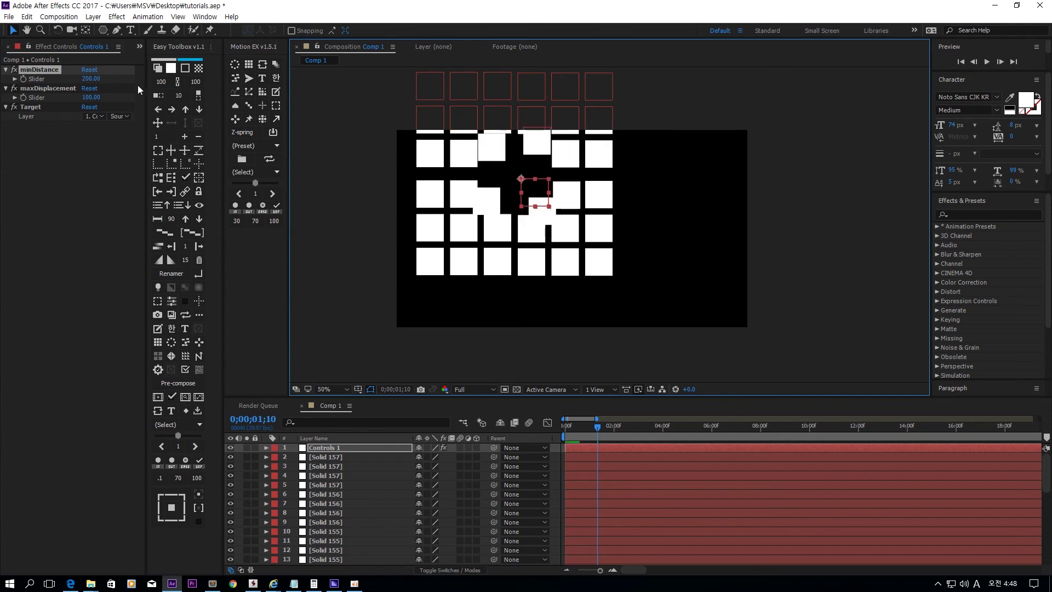
- Try Controls 1 on the squares with minDistance 100, set minDistance to 402, and move the control right of the grid
left_click_drag(93, 81, 74, 87)
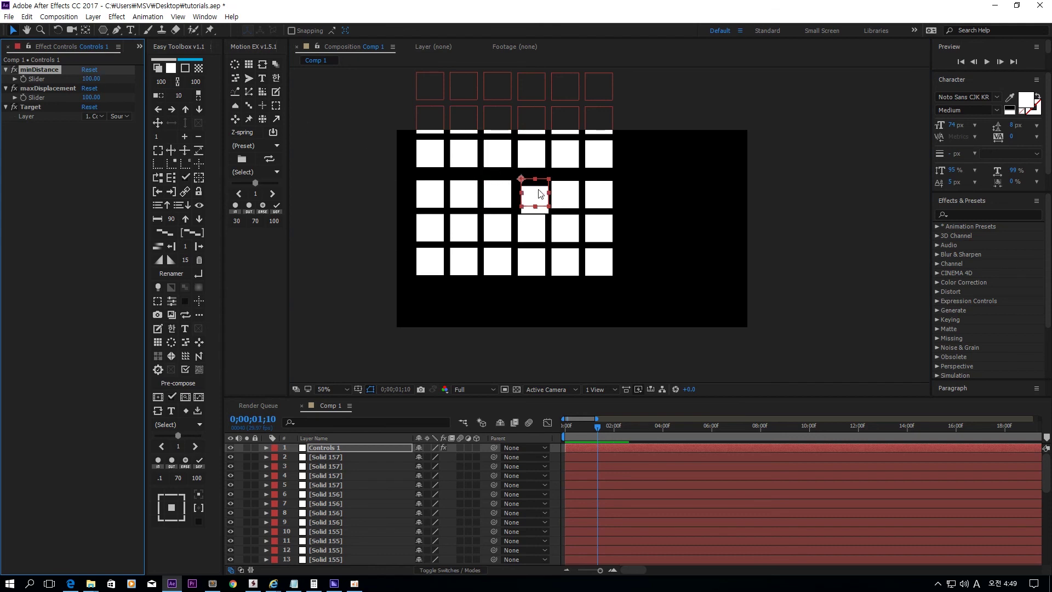
left_click_drag(540, 193, 480, 176)
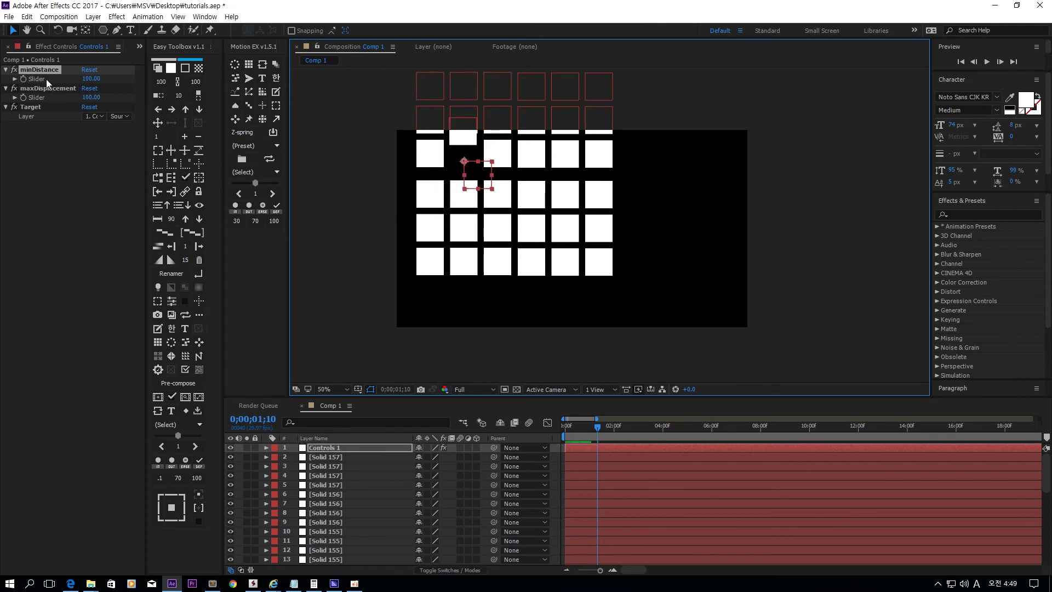
left_click_drag(91, 78, 244, 78)
left_click_drag(479, 177, 708, 185)
- Create a red solid 50 px wide and 200 px high, and place it to the right of the square grid
left_click(30, 107)
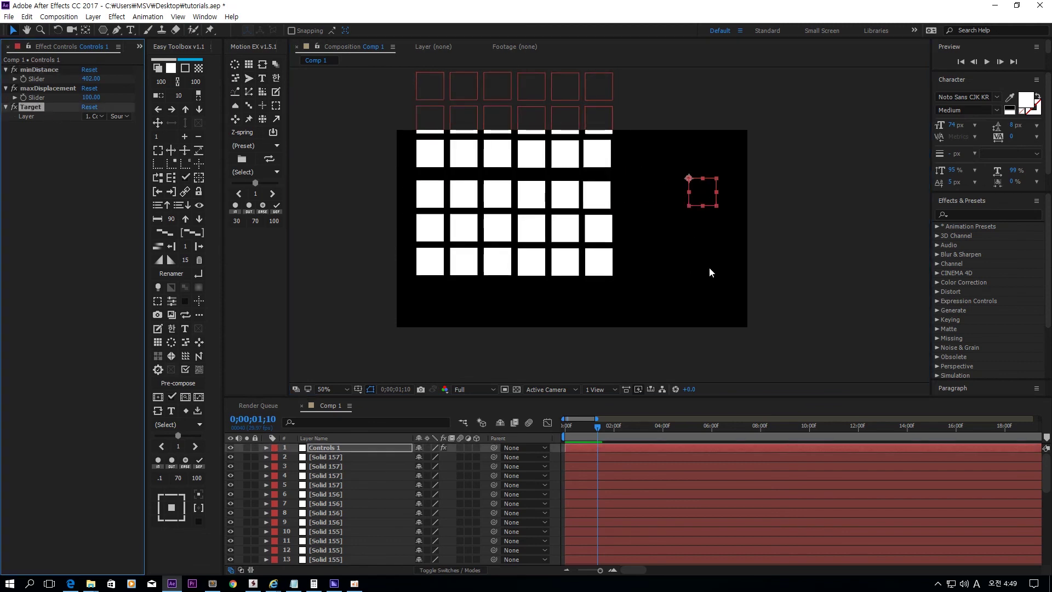
key("ctrl+y")
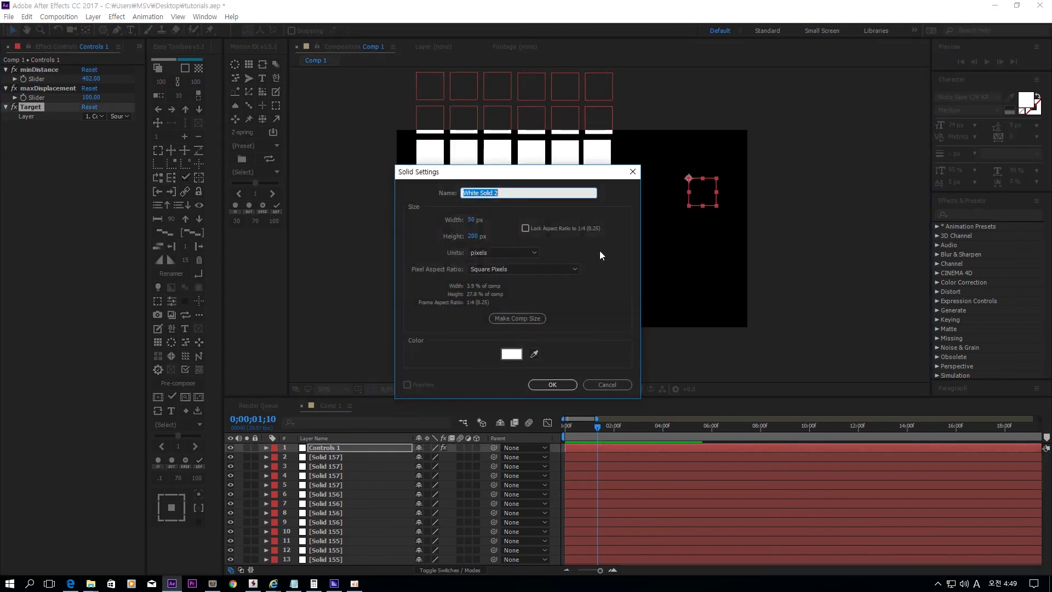
left_click(521, 355)
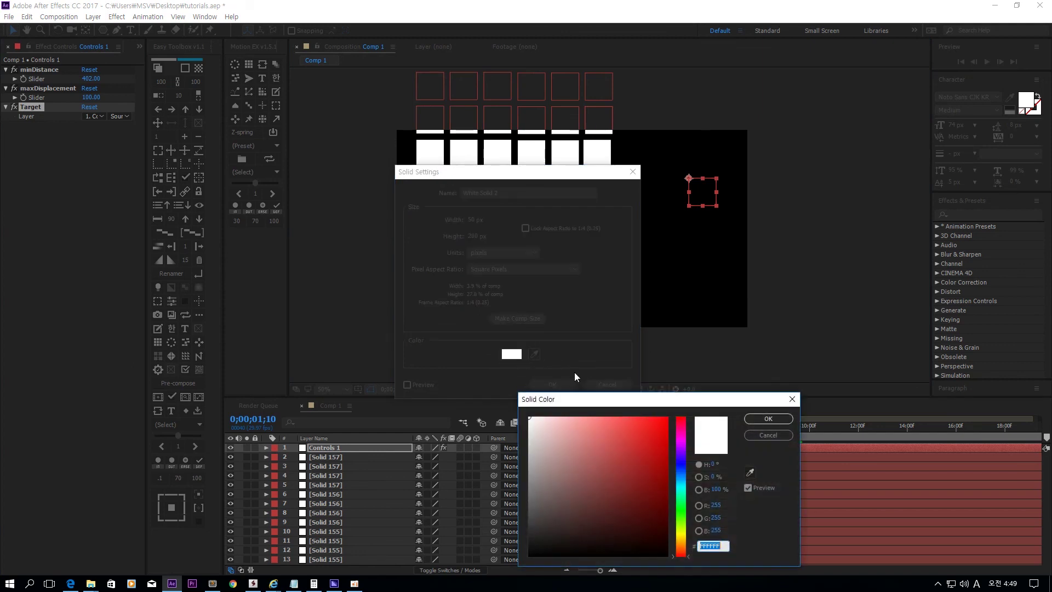
left_click(768, 418)
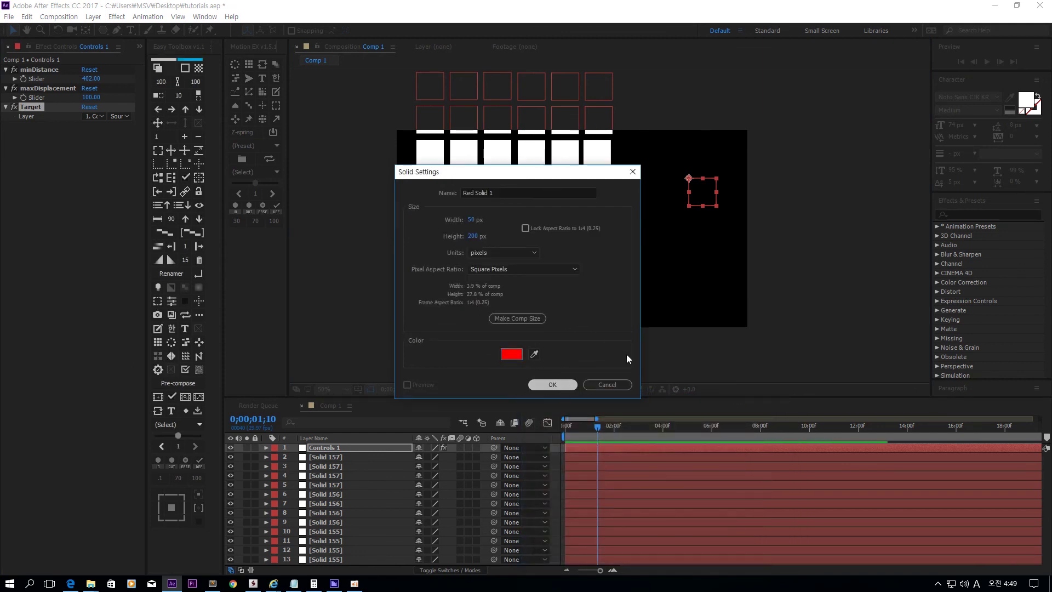
key("Return")
left_click_drag(573, 230, 675, 243)
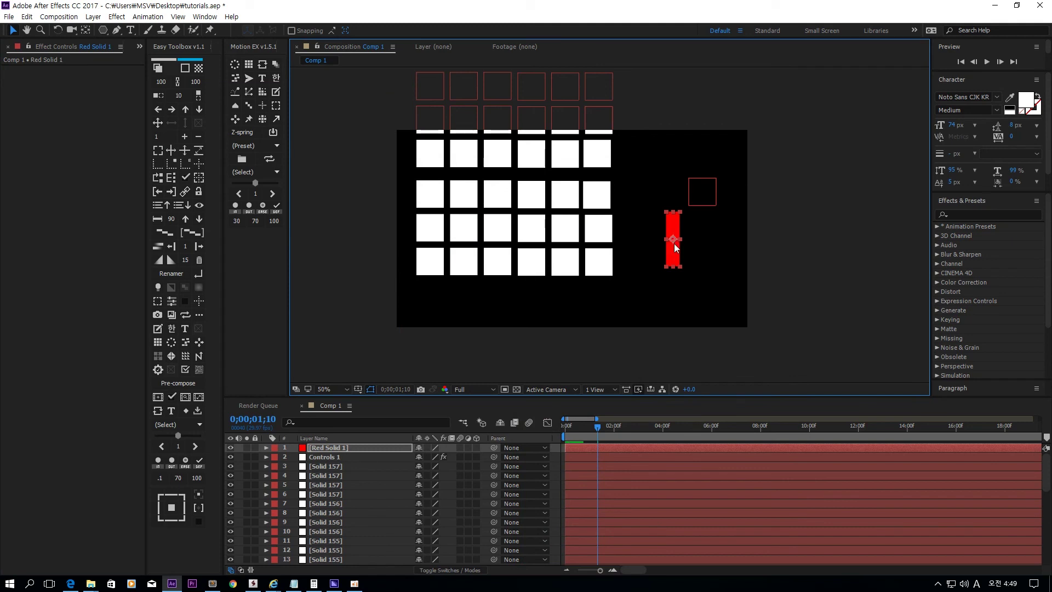
- Set the Target layer of Controls 1 to Red Solid 1 and try displacing the squares by moving the red solid
left_click(702, 196)
left_click(102, 117)
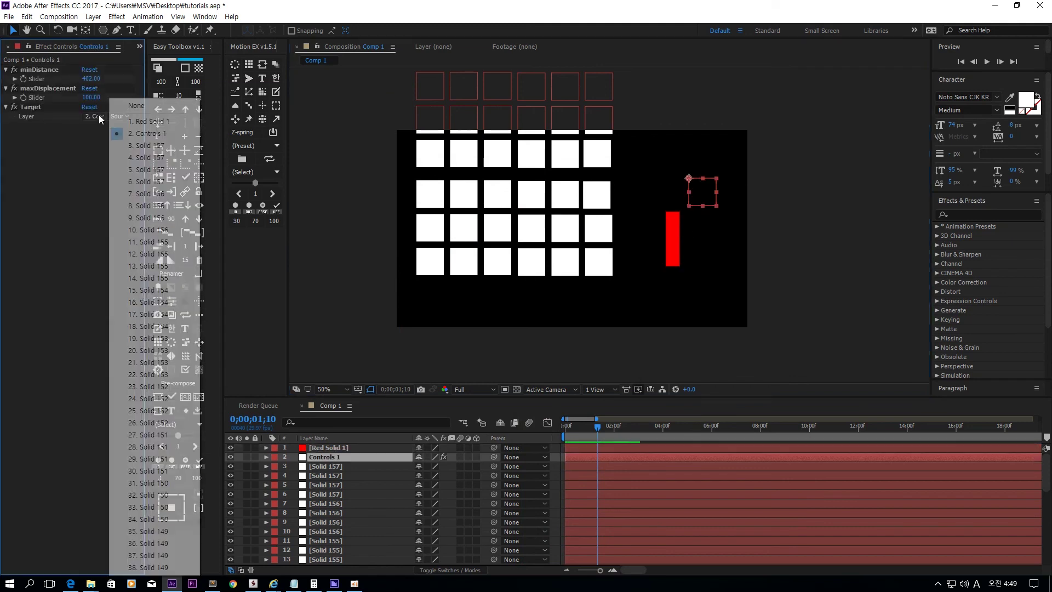
left_click(127, 121)
left_click(676, 241)
left_click_drag(678, 241, 414, 182)
left_click_drag(488, 146, 658, 231)
- Move Red Solid 1 in among the squares and set the maxDisplacement of Controls 1 to 413
left_click(703, 196)
left_click(715, 252)
left_click(701, 198)
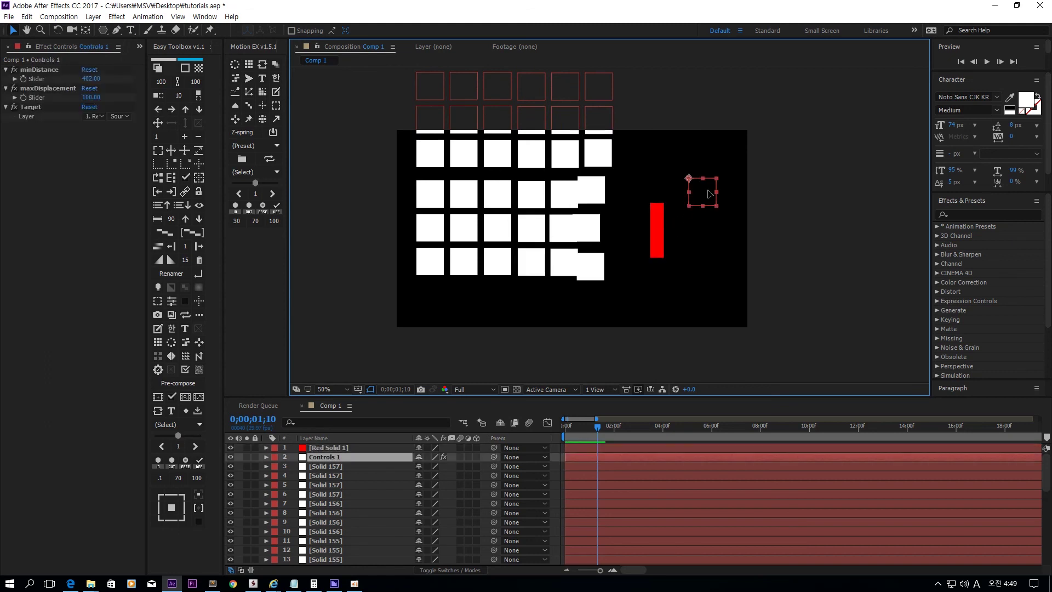
left_click(67, 107)
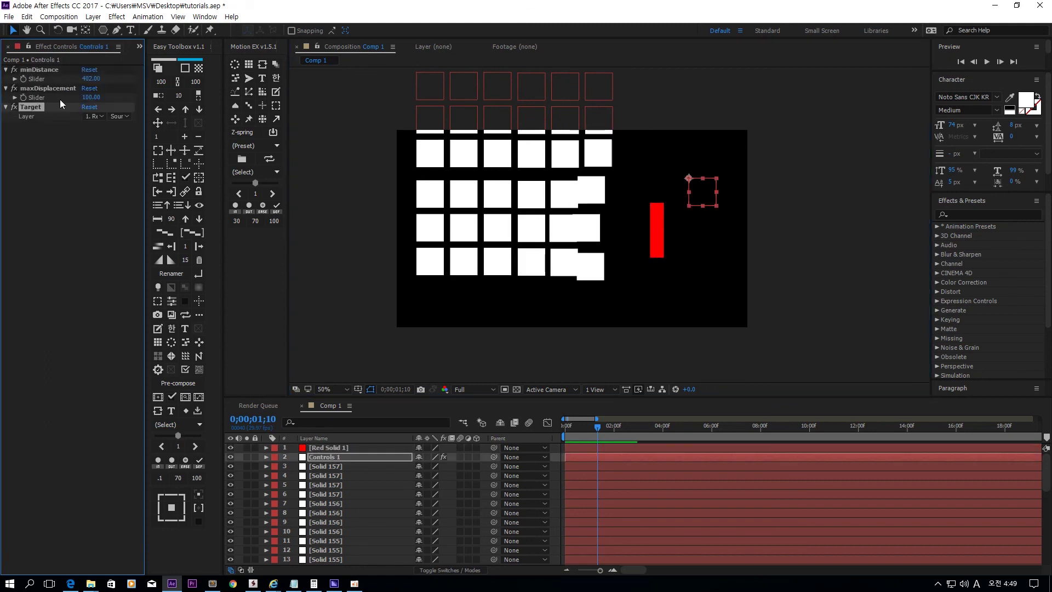
left_click(671, 218)
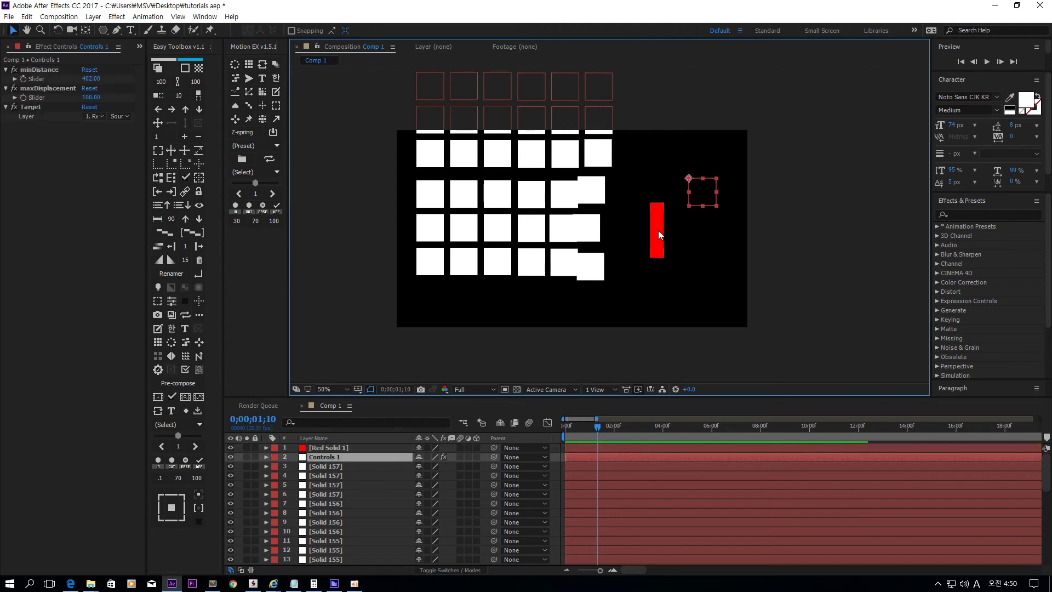
left_click_drag(658, 234, 588, 227)
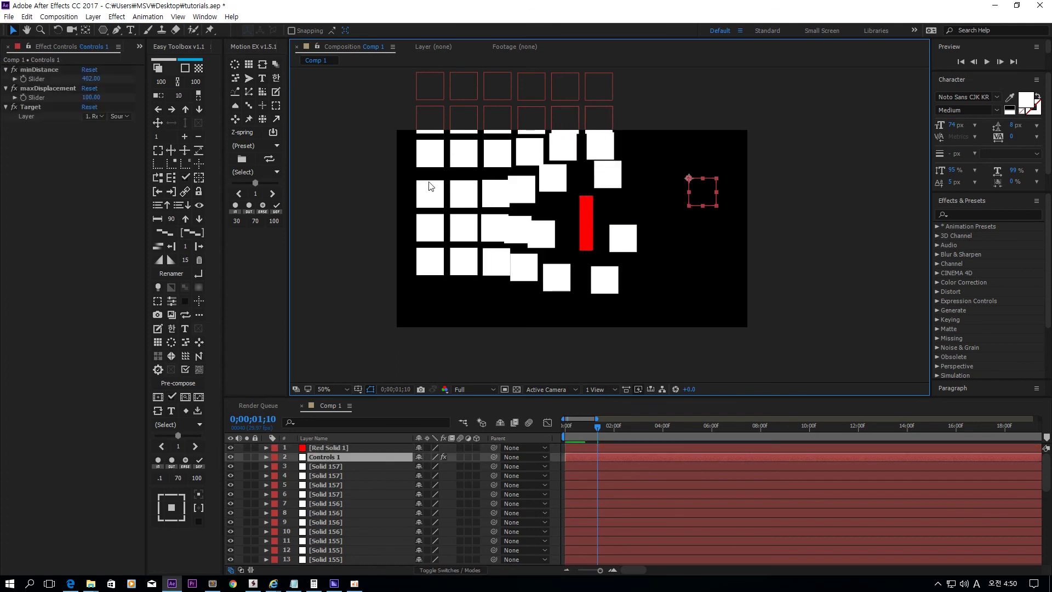
left_click(77, 90)
left_click_drag(91, 97, 287, 109)
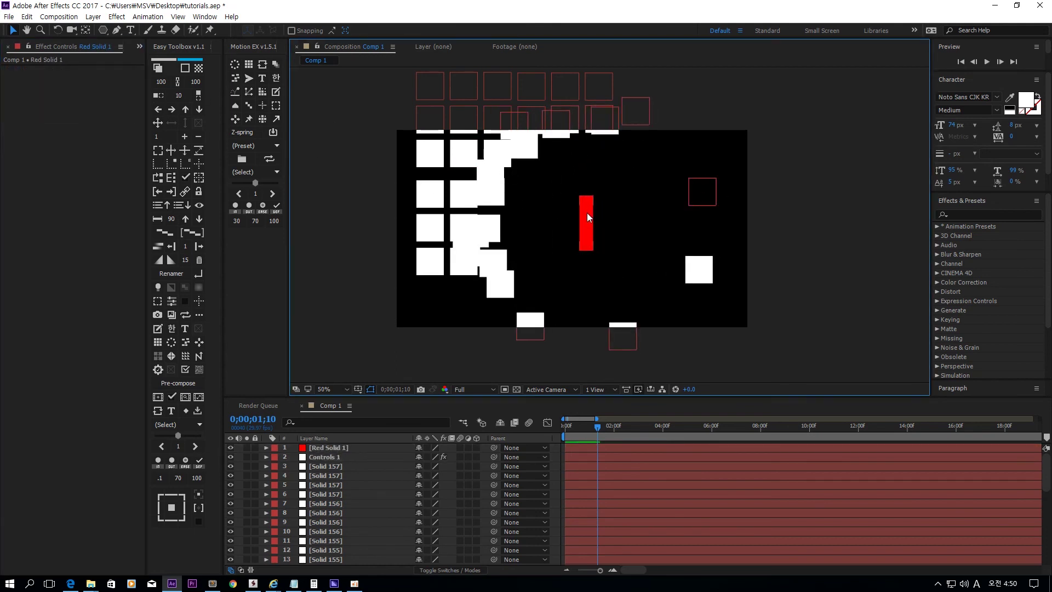
- Move Red Solid 1 away from the grid and back to its upper left, and try lower and higher maxDisplacement values
left_click_drag(587, 212, 774, 273)
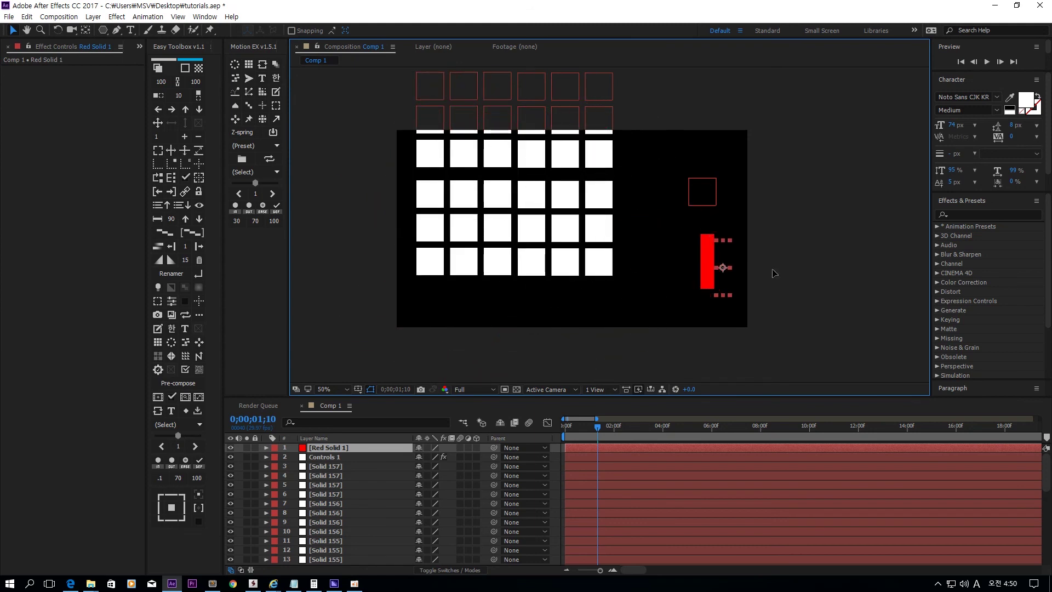
left_click_drag(702, 256, 441, 165)
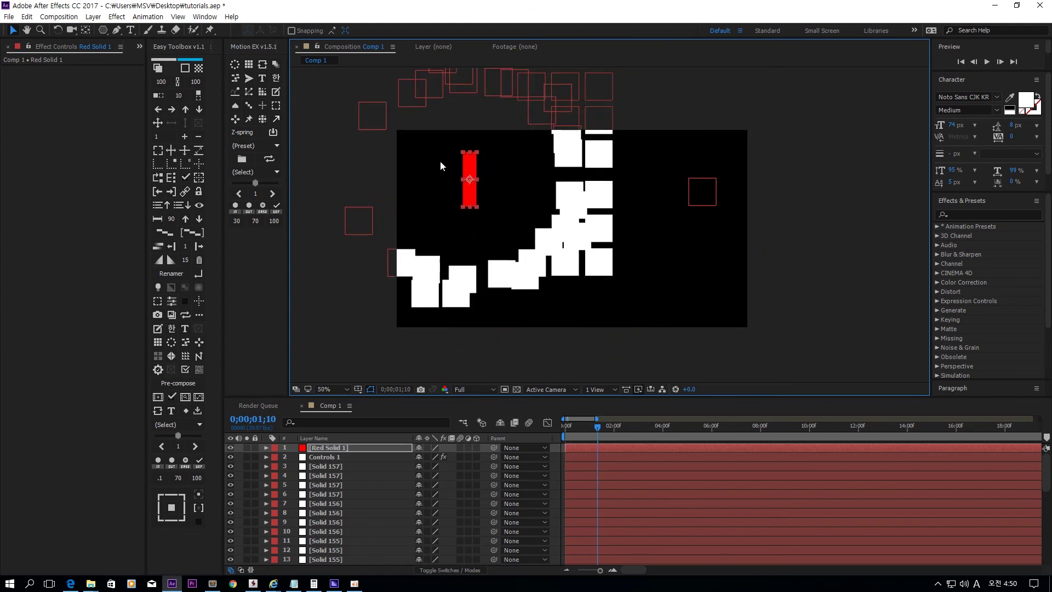
left_click(702, 190)
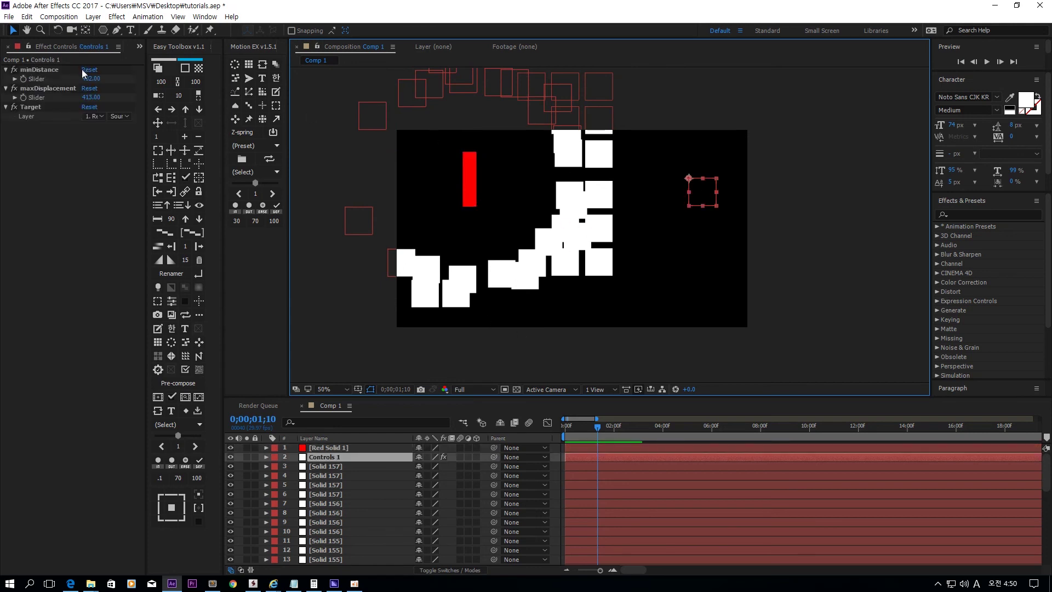
left_click_drag(91, 97, 2, 129)
left_click_drag(91, 97, 285, 118)
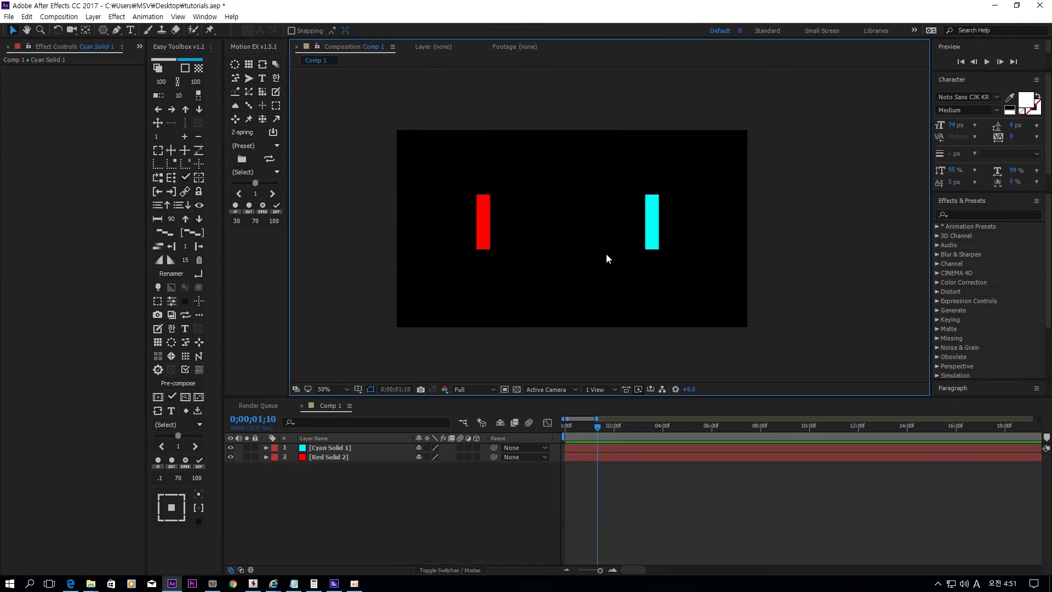
- Try to aim Red Solid 2 at Cyan Solid 1 with the 2D Target tool, testing it by moving the cyan solid
left_click(277, 120)
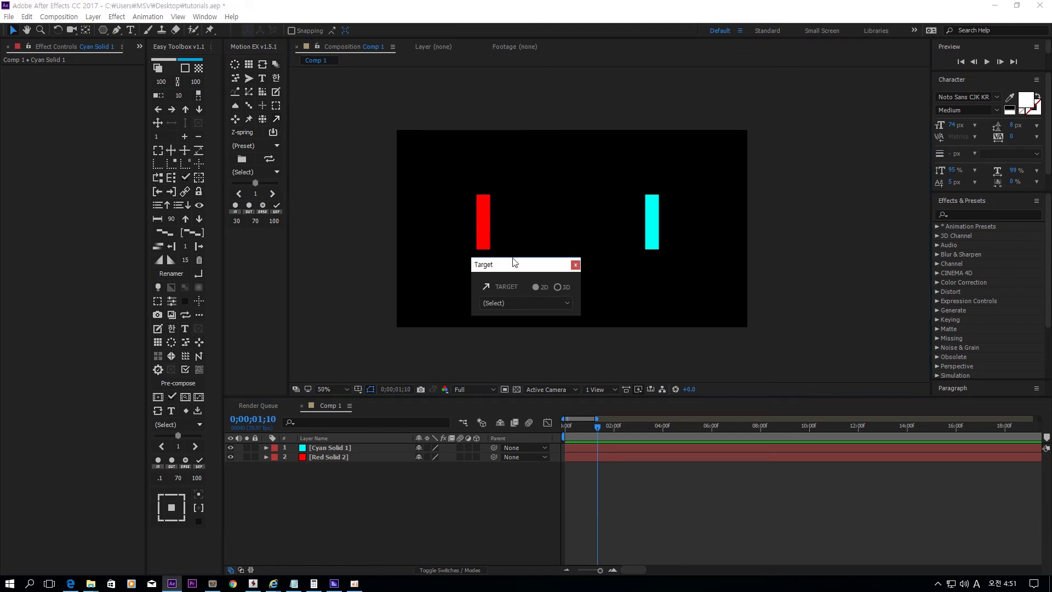
left_click_drag(514, 262, 359, 239)
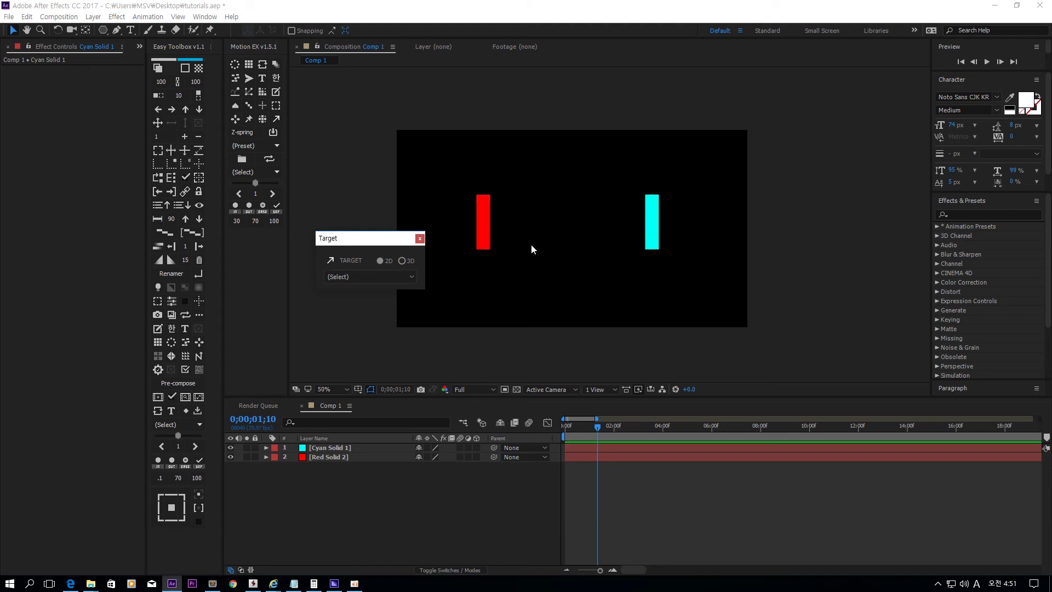
left_click(485, 222)
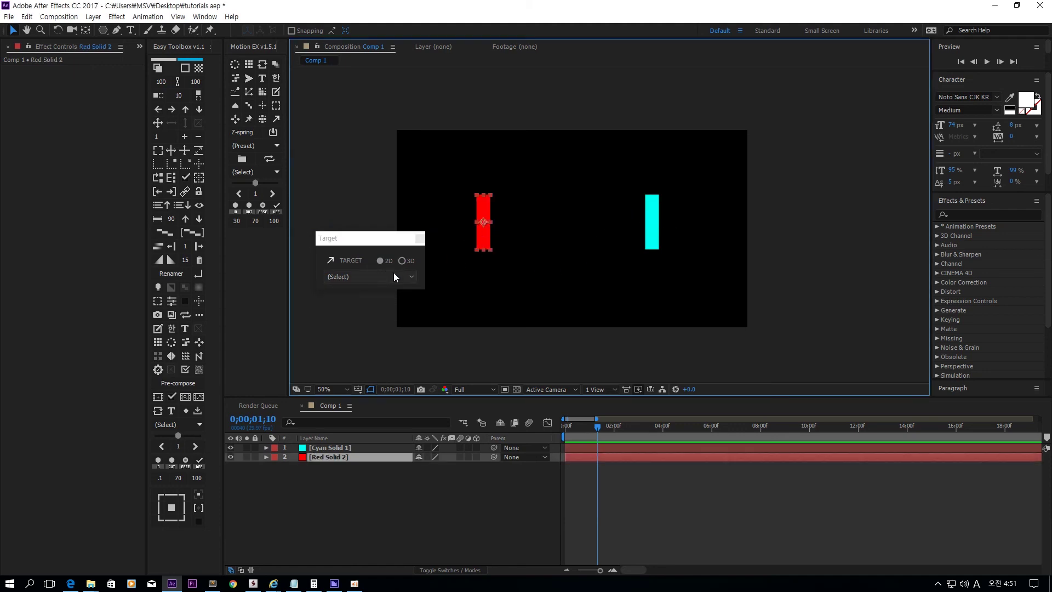
left_click_drag(517, 189, 465, 202)
left_click(386, 276)
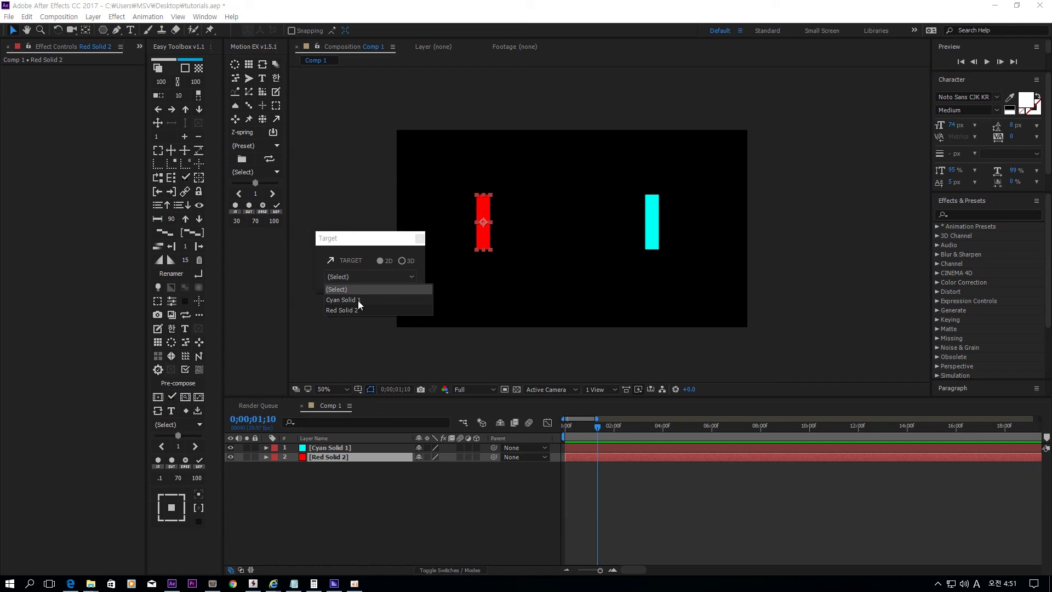
left_click(357, 300)
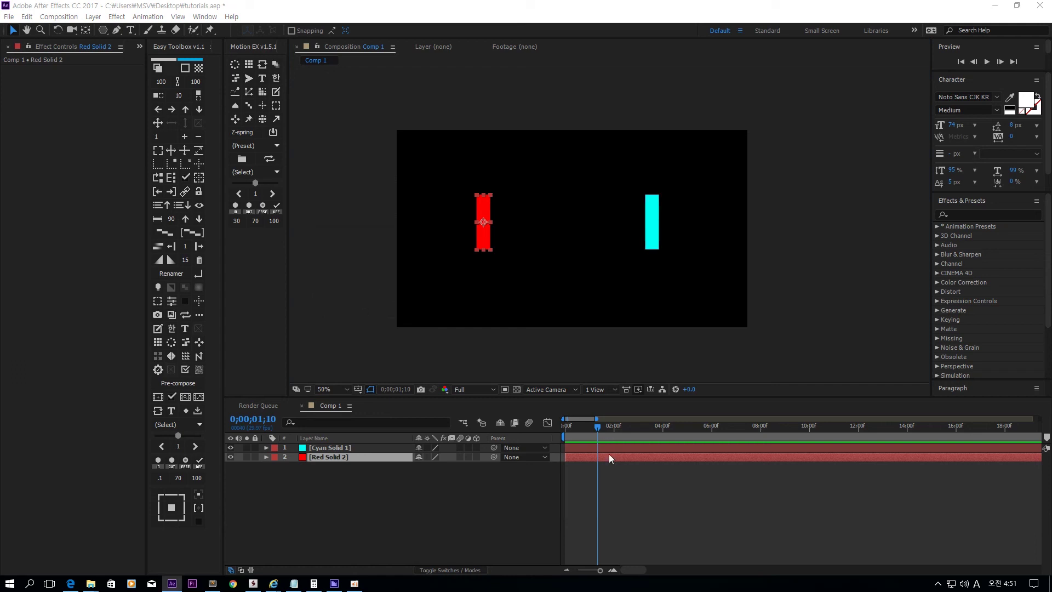
left_click(679, 260)
left_click_drag(653, 222, 621, 183)
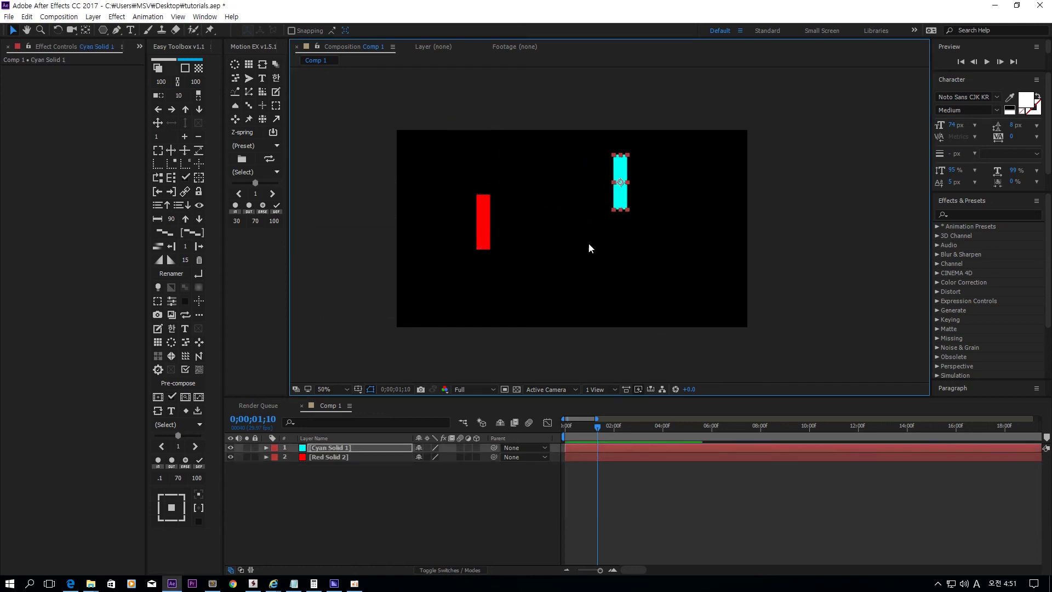
key("ctrl+z")
- Apply the 2D Target tool to Red Solid 2 with Cyan Solid 1 as its target, and try moving the cyan solid
left_click(357, 457)
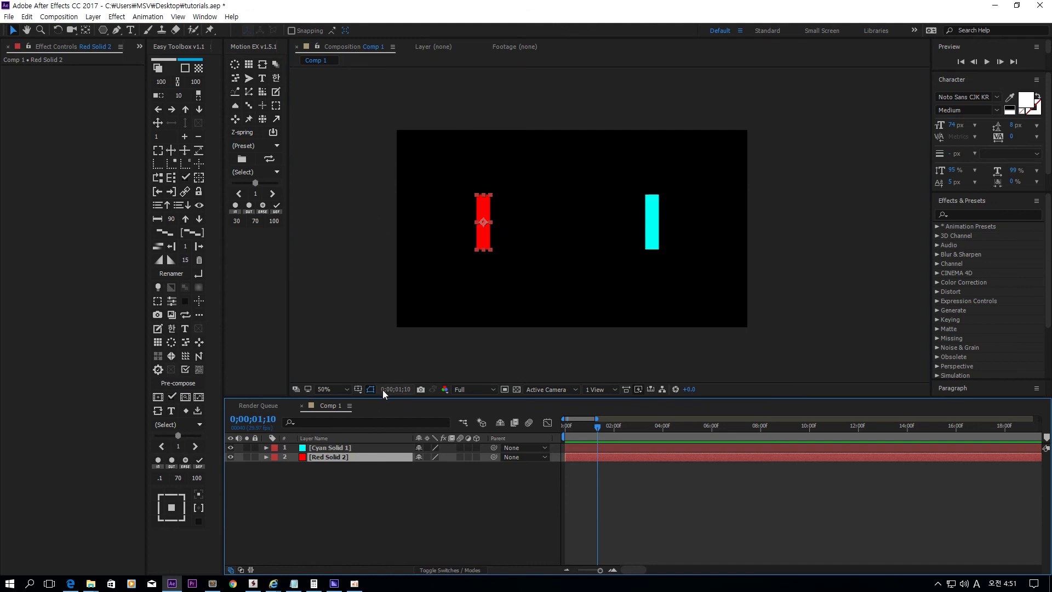
left_click(276, 118)
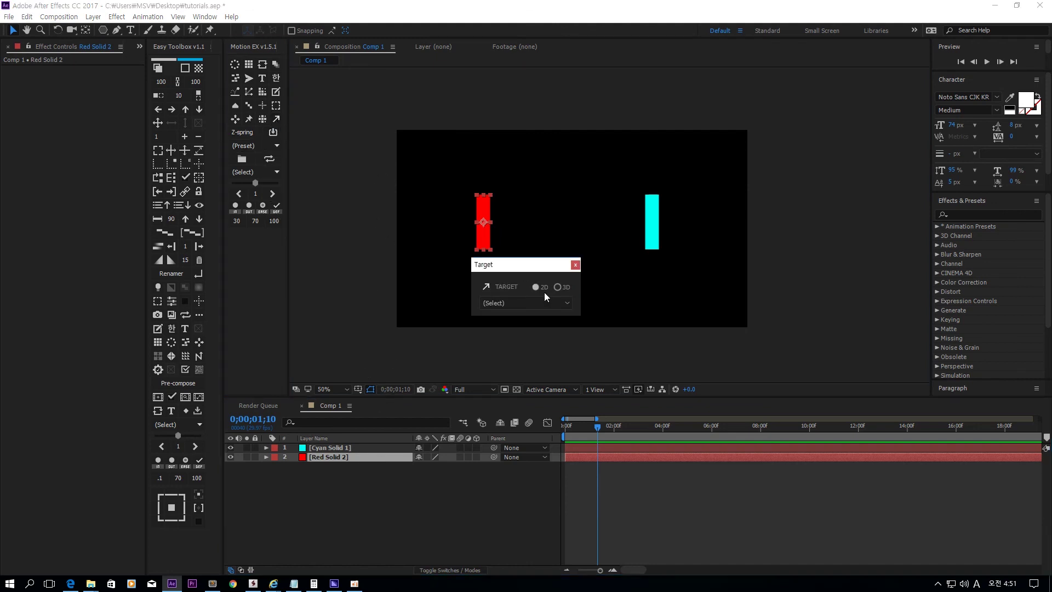
left_click(535, 301)
left_click(508, 326)
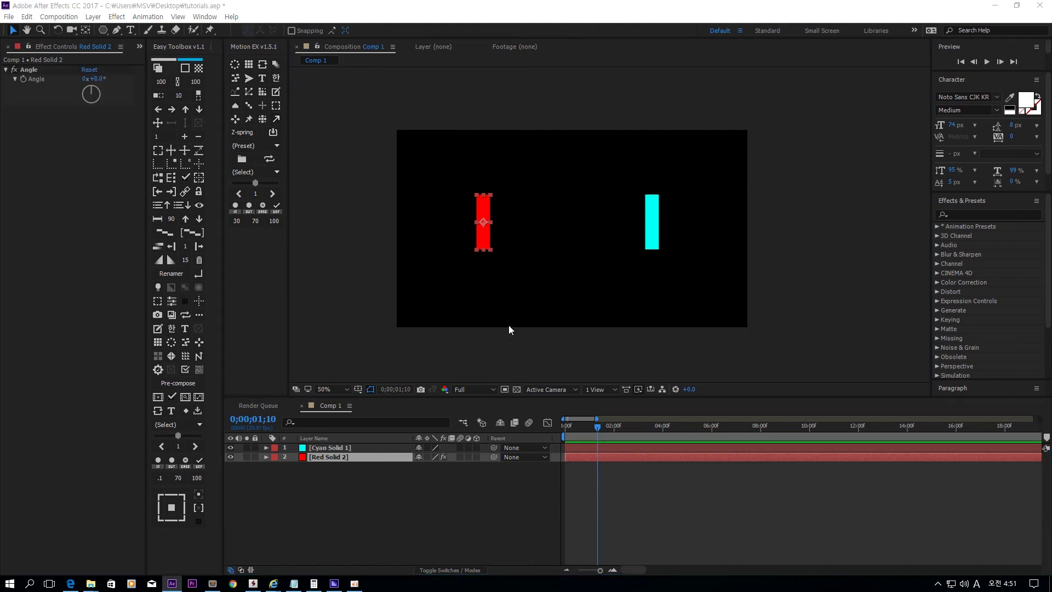
mouse_move(649, 236)
left_mouse_down()
mouse_move(477, 185)
mouse_move(599, 219)
mouse_move(560, 304)
mouse_move(638, 216)
mouse_move(651, 244)
left_mouse_up()
- Rotate Red Solid 2 to nearly horizontal with its Angle control, and test the aiming by moving the cyan solid
left_click(486, 222)
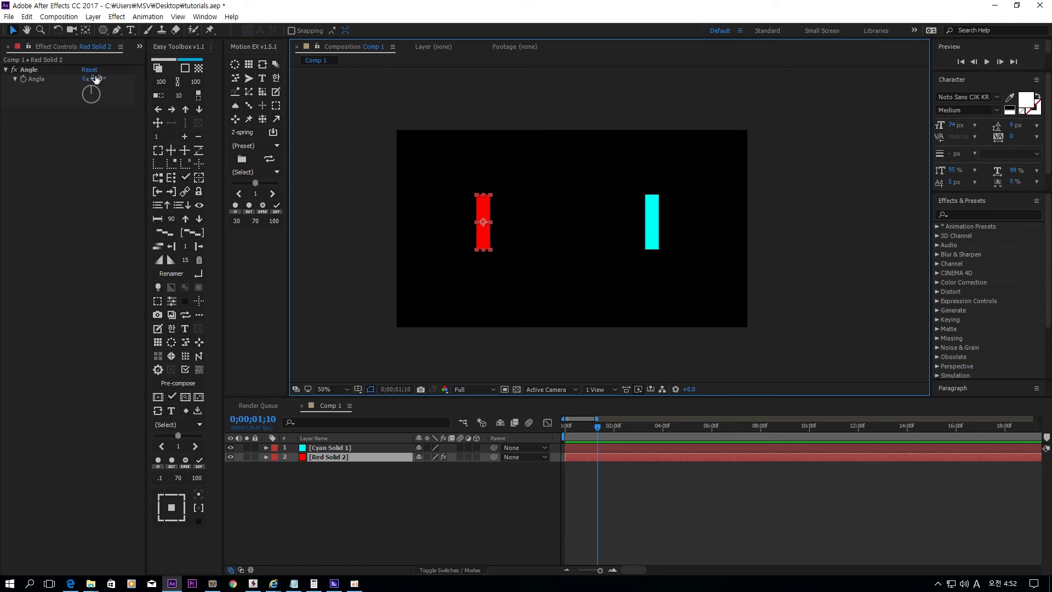
left_click_drag(96, 79, 114, 80)
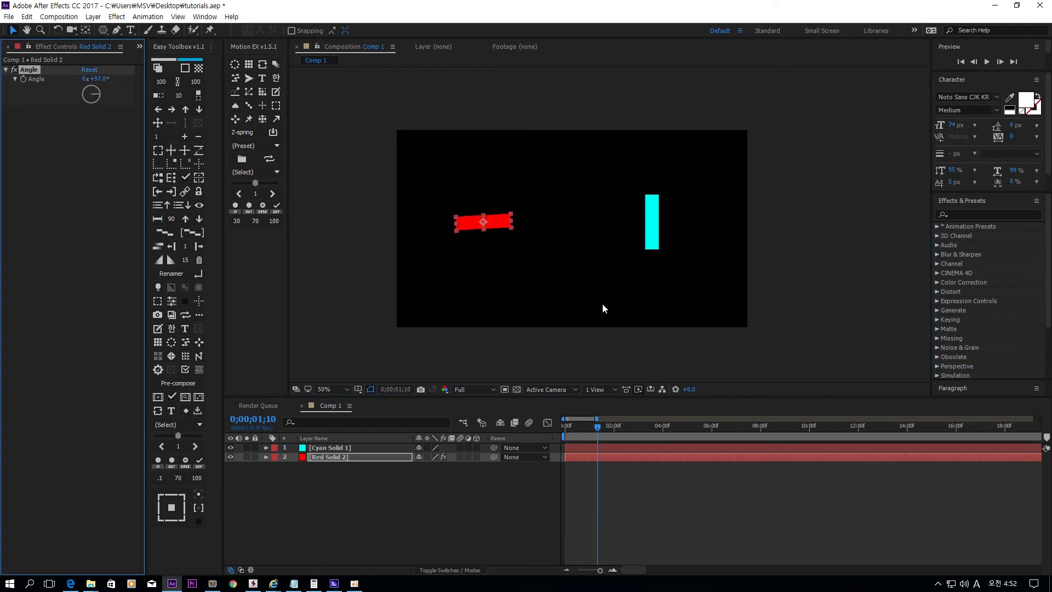
left_click_drag(653, 223, 528, 144)
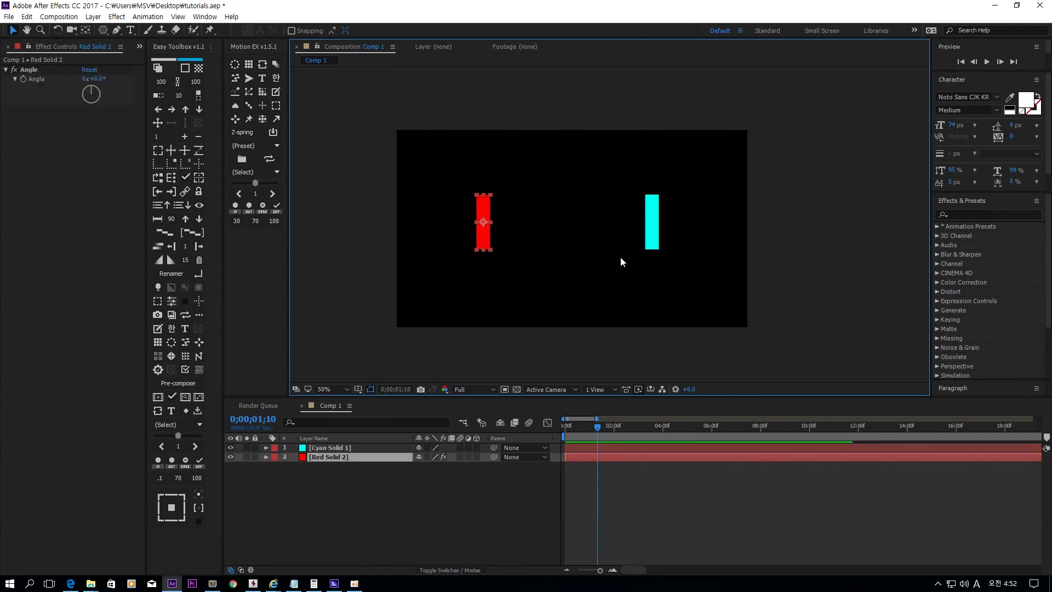
- Undo the Target setup on Red Solid 2
left_click(565, 268)
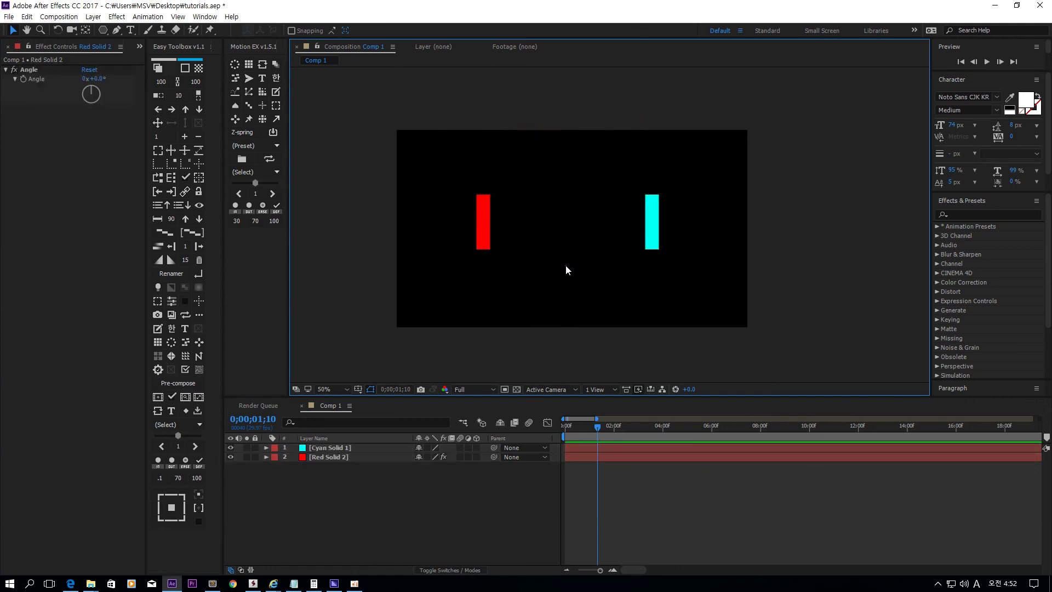
key("ctrl+z")
key("ctrl+z")
- Change the size of Red Solid 2 to 200 px wide and 50 px high
left_click(486, 236)
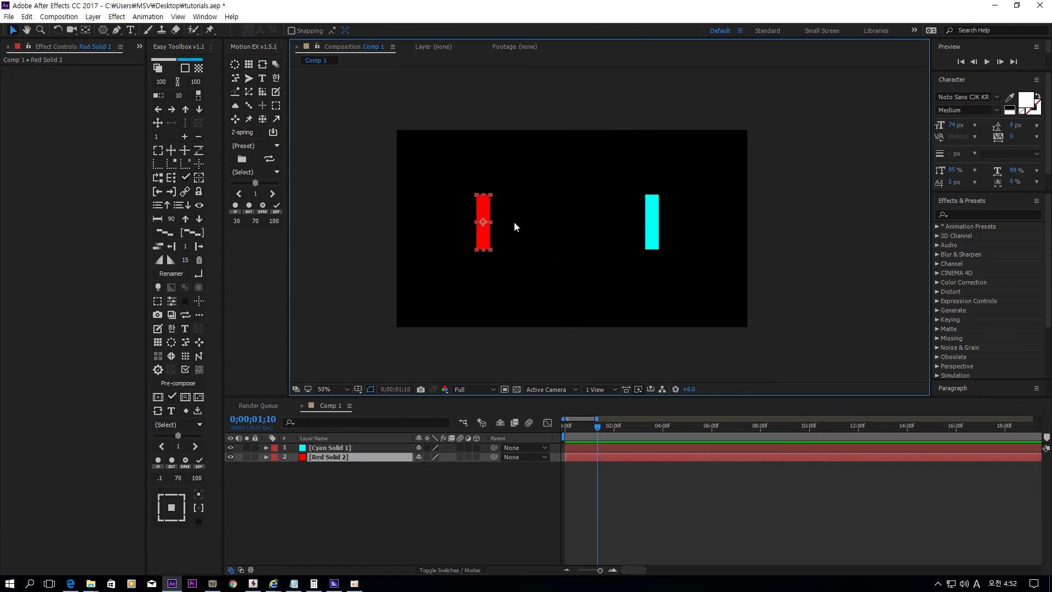
key("ctrl+shift+y")
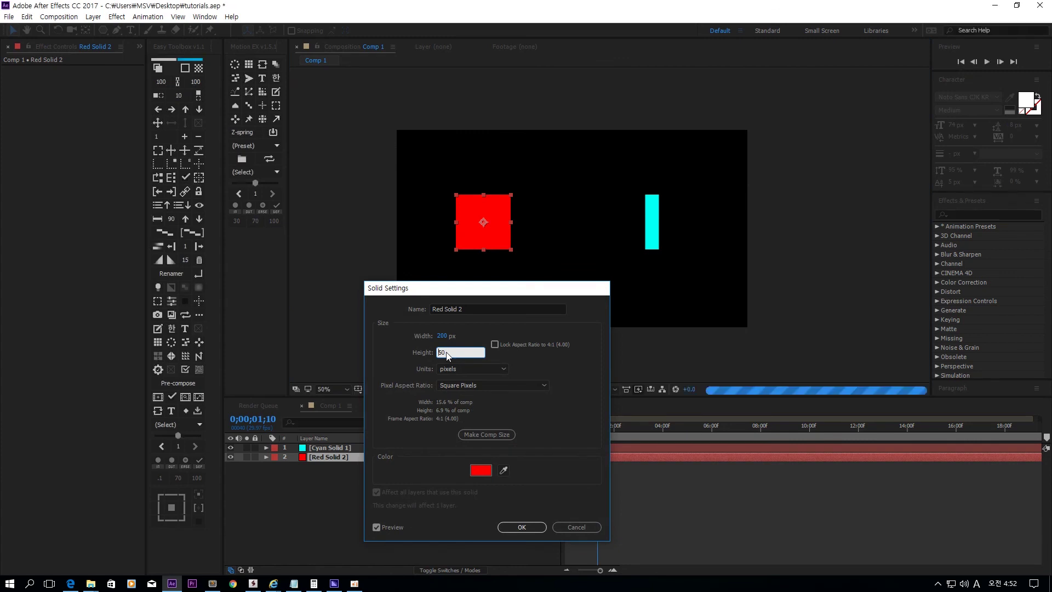
key("Return")
left_click(547, 245)
- Aim the horizontal Red Solid 2 at Cyan Solid 1 with the 2D Target tool, and try moving the cyan solid
left_click(484, 222)
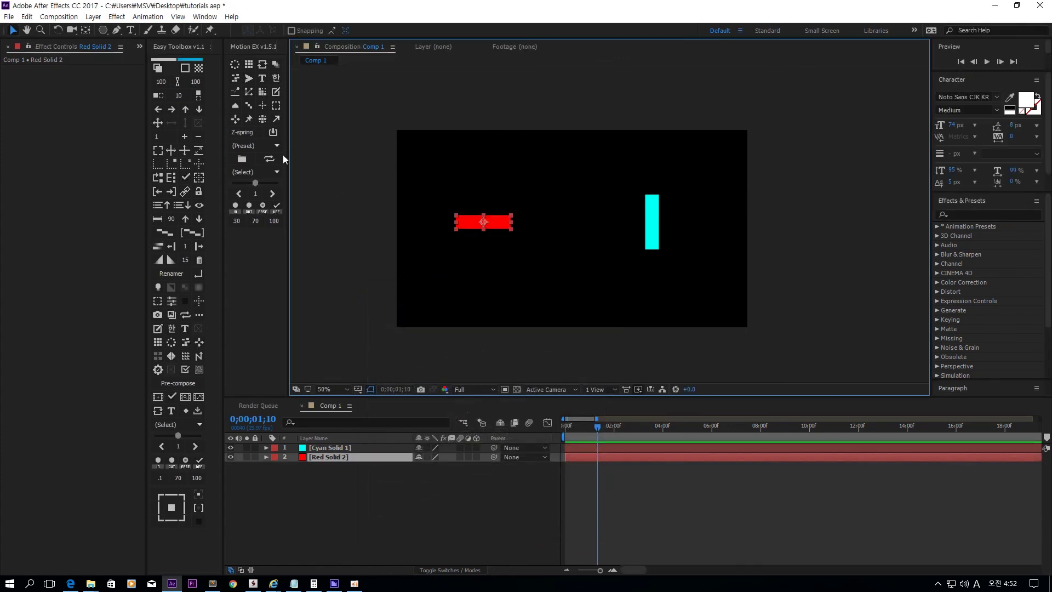
left_click(249, 119)
left_click(522, 294)
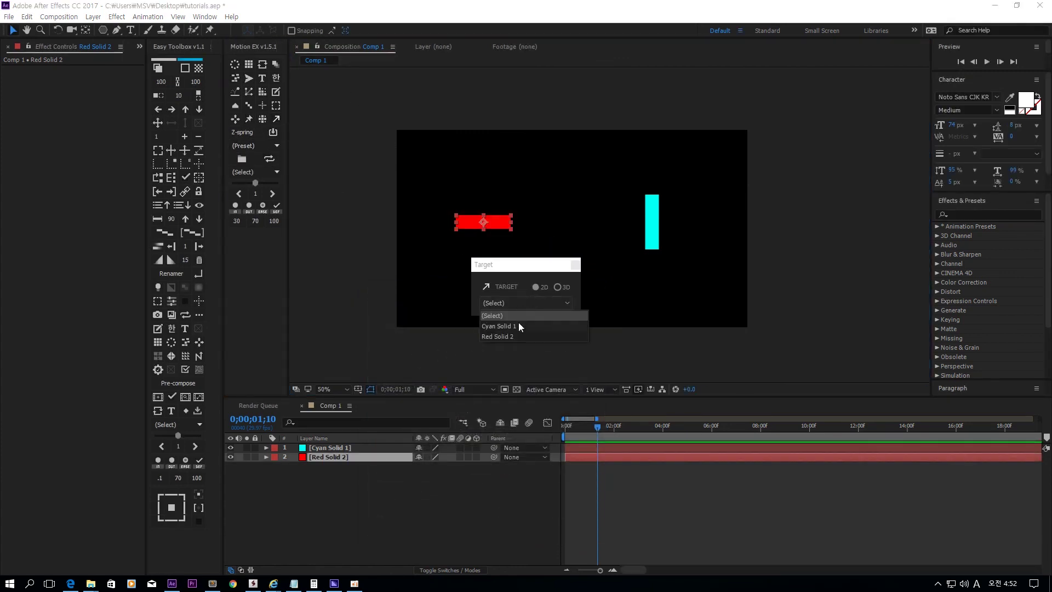
left_click(518, 324)
left_click(544, 298)
left_click_drag(653, 219, 648, 256)
key("ctrl+Down")
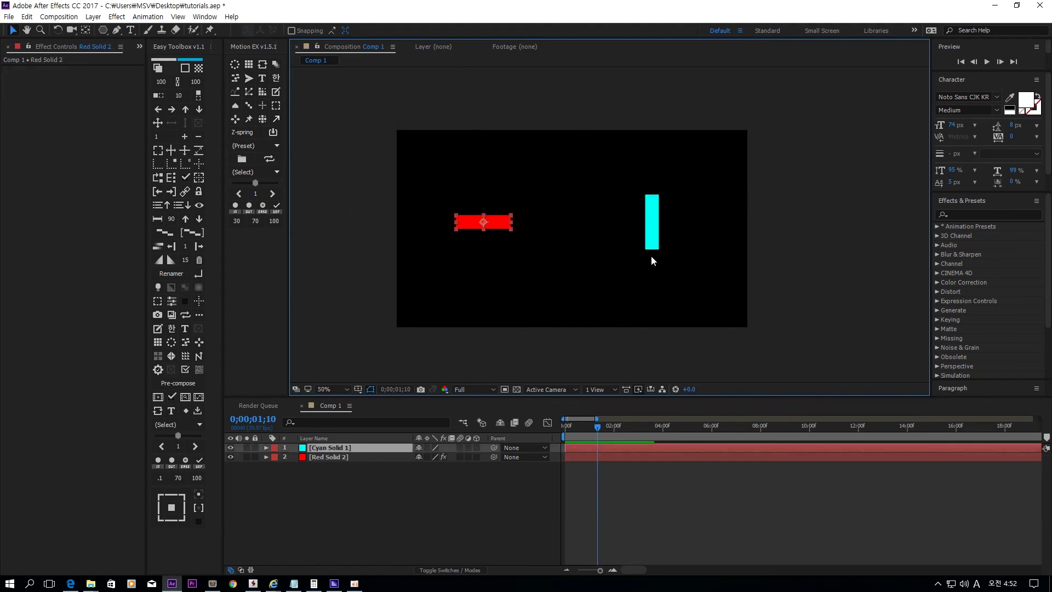
- Show the composition in Custom View 3 and make Cyan Solid 1 and Red Solid 2 3D layers
left_click(561, 391)
left_click(561, 518)
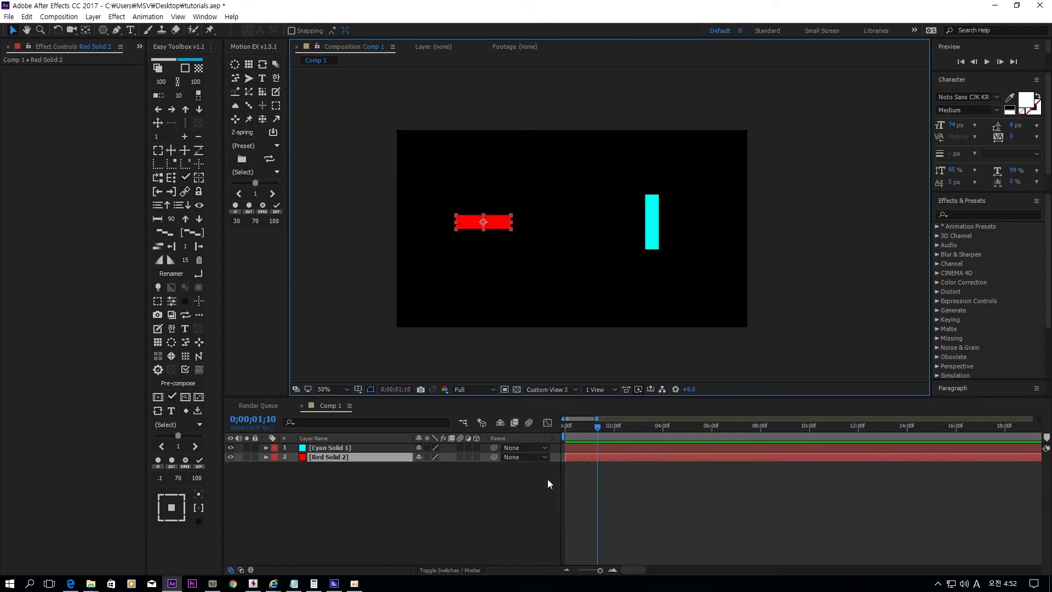
left_click(526, 496)
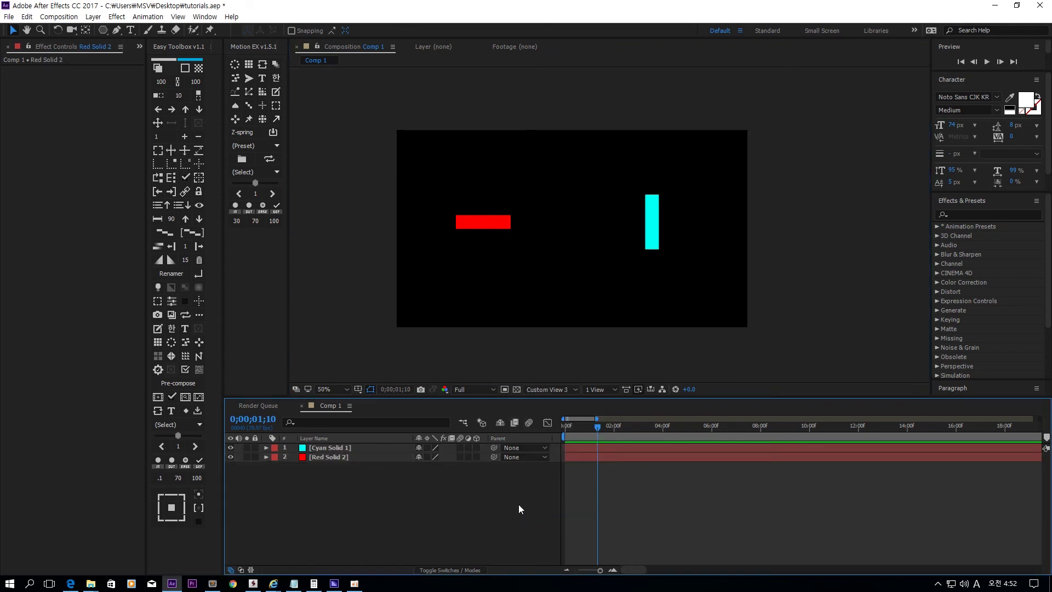
left_click(557, 390)
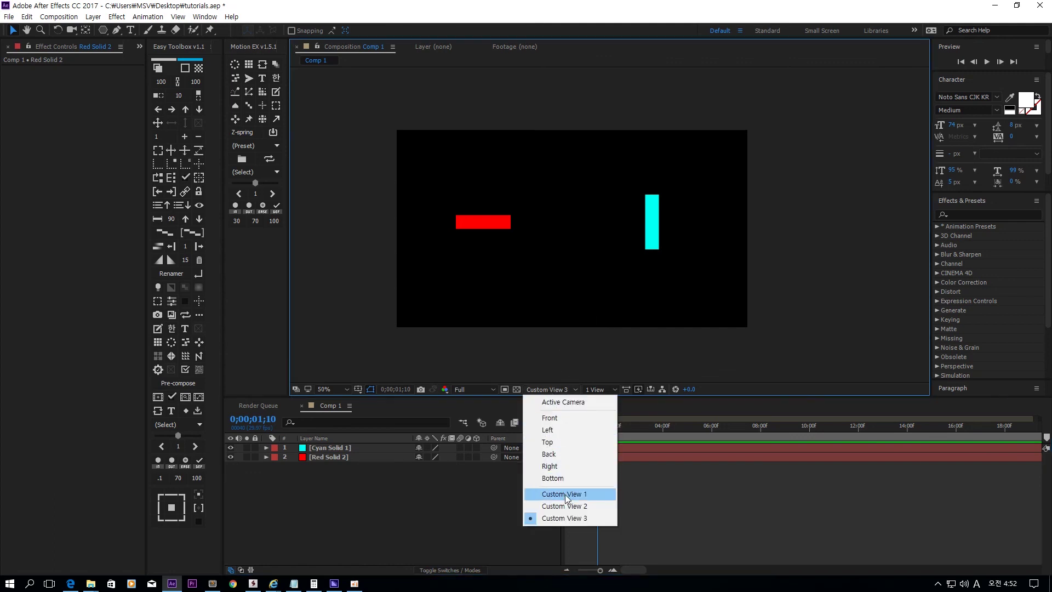
left_click(559, 518)
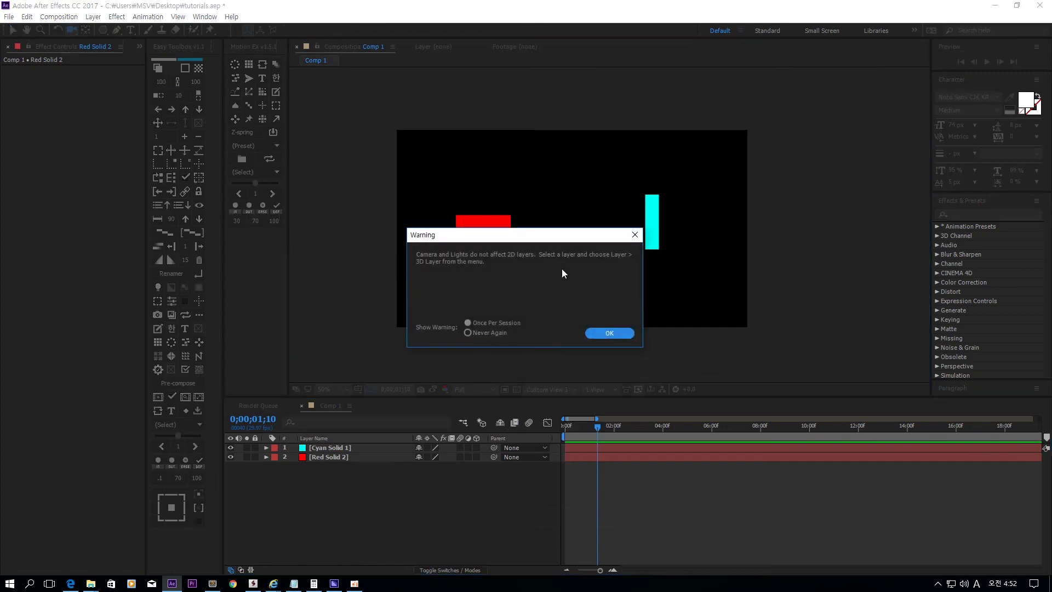
left_click(610, 333)
left_click_drag(478, 448, 478, 466)
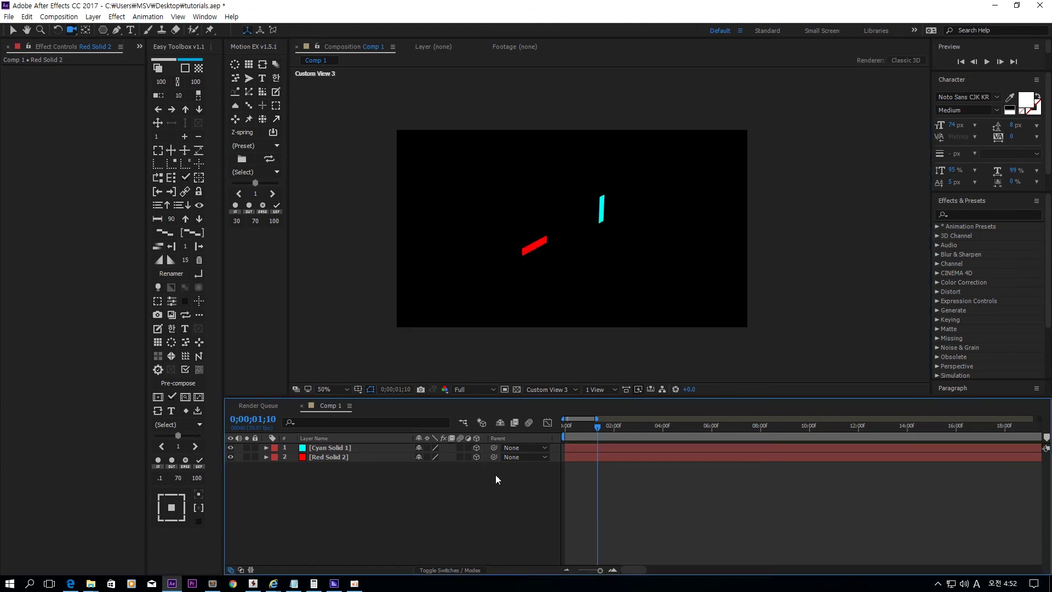
- Move Cyan Solid 1 in 3D space farther away from Red Solid 2
left_click_drag(608, 255, 510, 239)
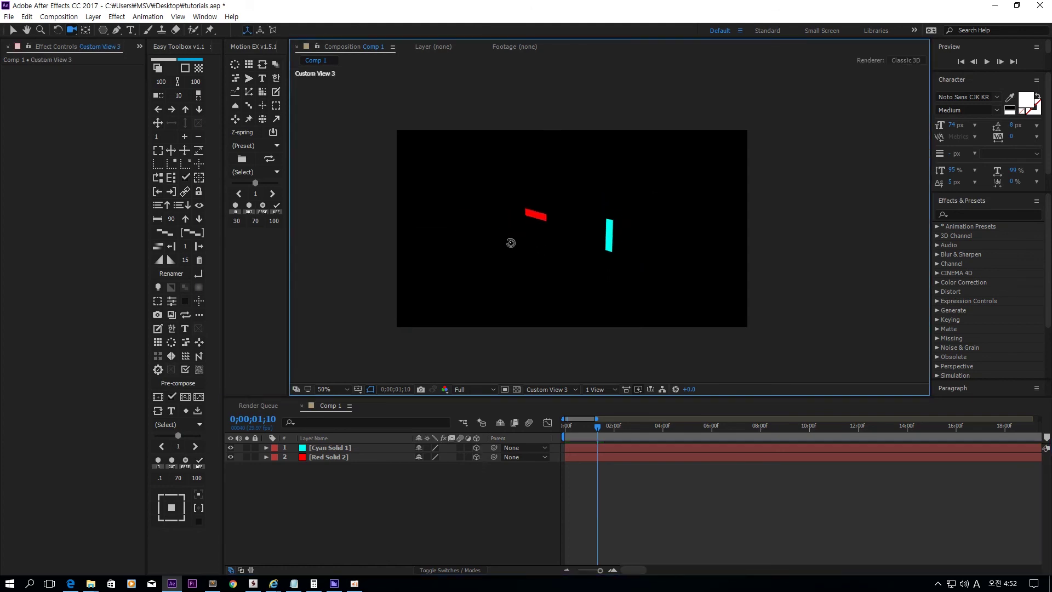
key("v")
left_click(609, 239)
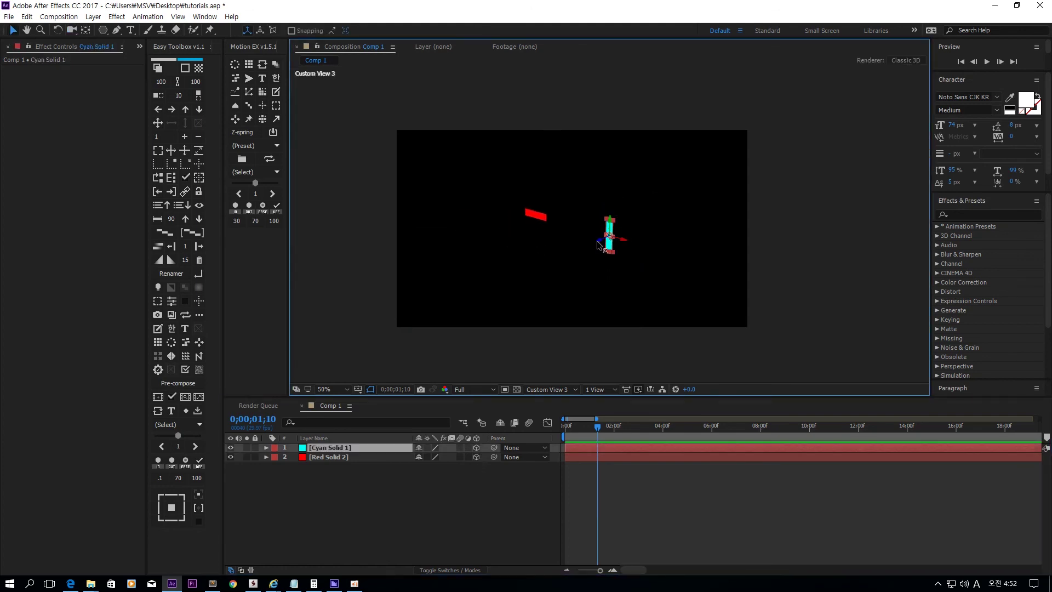
left_click_drag(605, 244, 867, 171)
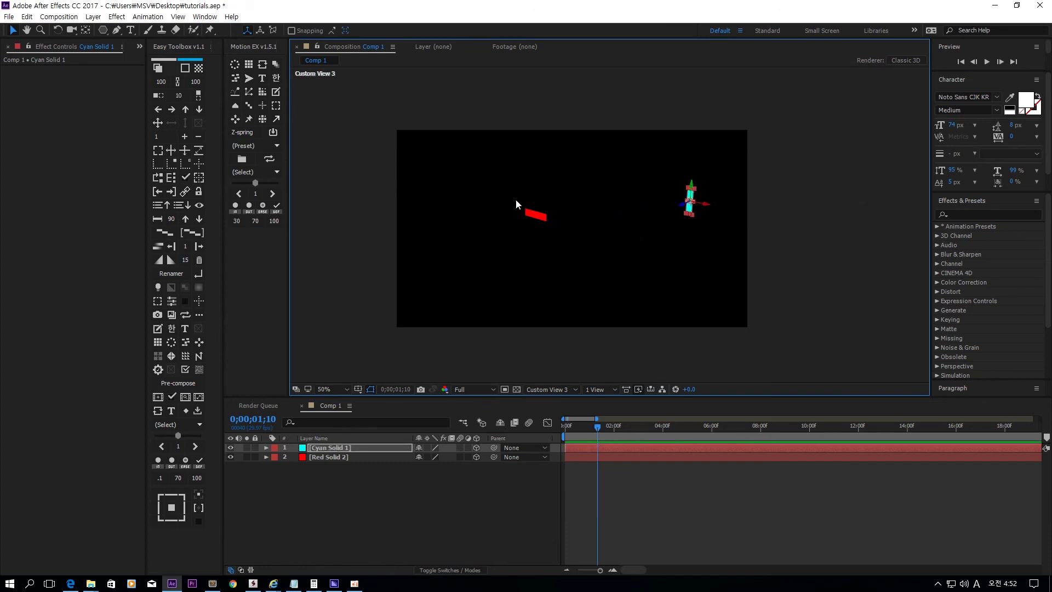
- Apply the Target tool to the 3D layer Red Solid 2 with Cyan Solid 1 as its target
left_click(542, 219)
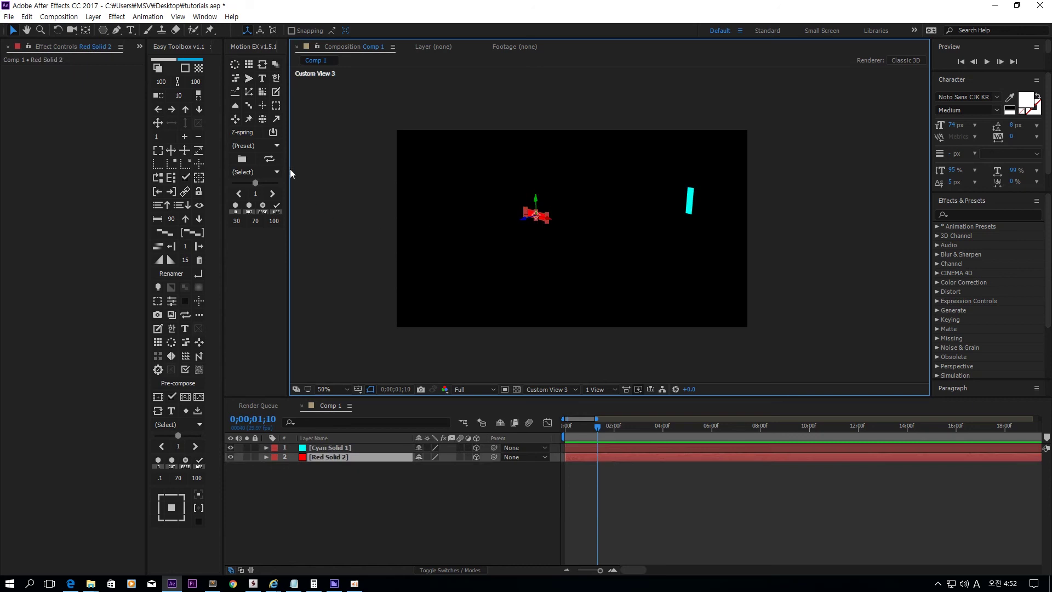
left_click(277, 119)
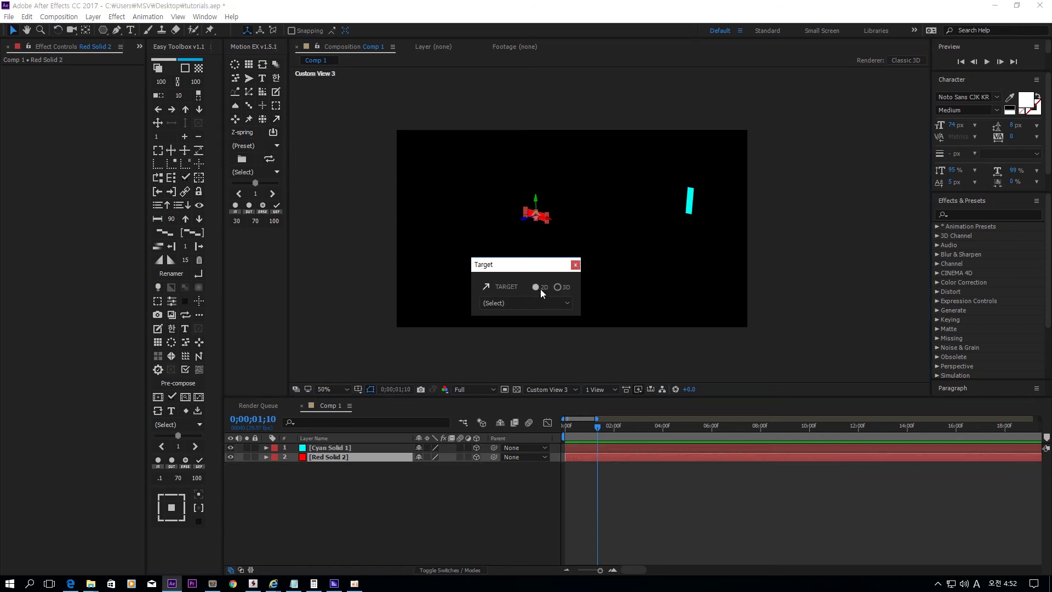
left_click(553, 307)
left_click(538, 326)
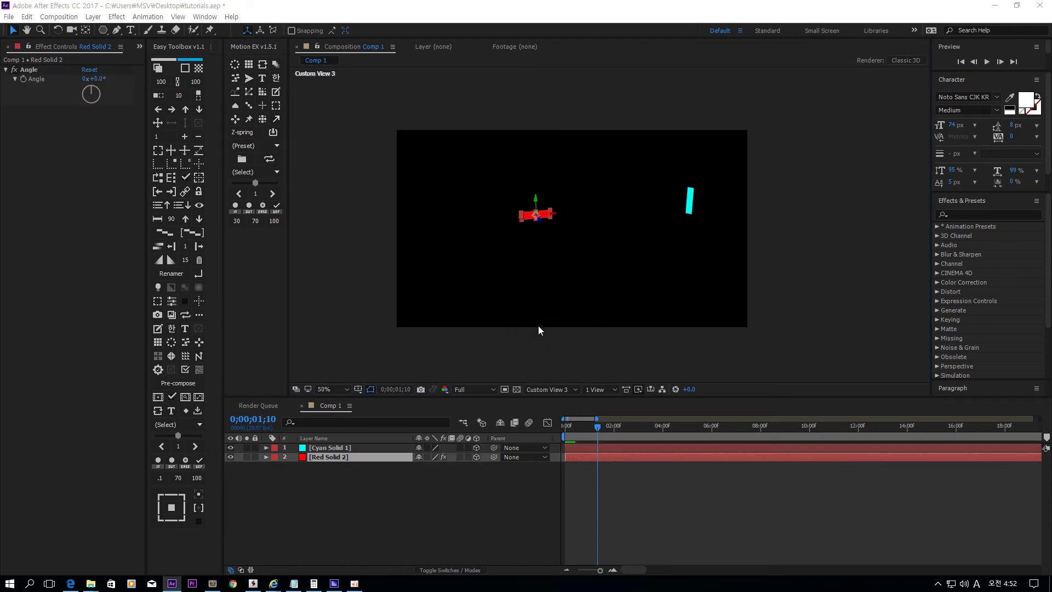
left_click(641, 274)
- Move Cyan Solid 1 around Red Solid 2 to test the aiming, leaving it above and to the right of the red solid
left_click(701, 209)
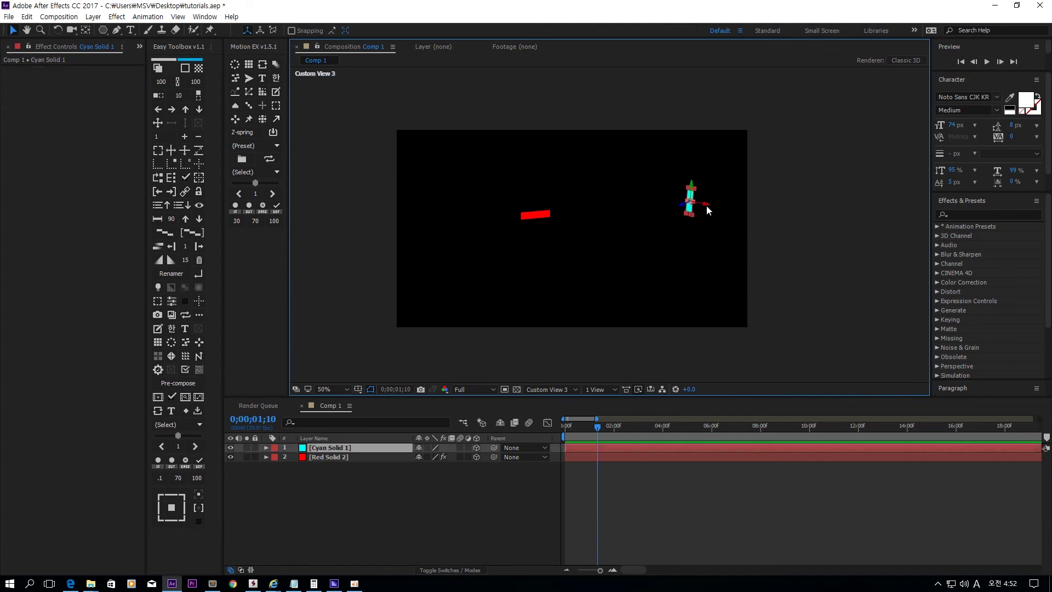
left_click_drag(707, 210, 517, 169)
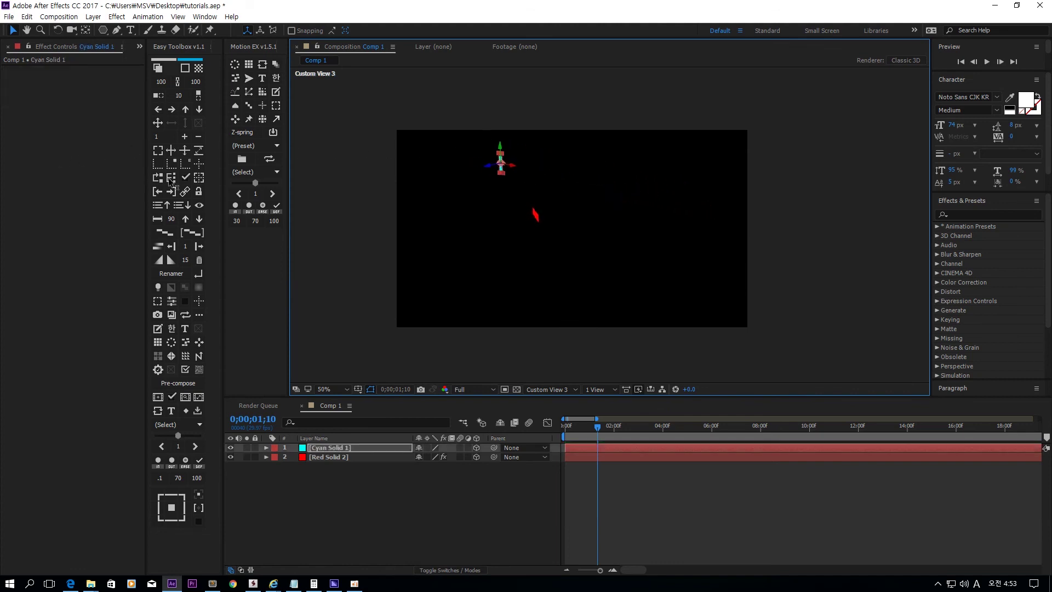
left_click(537, 216)
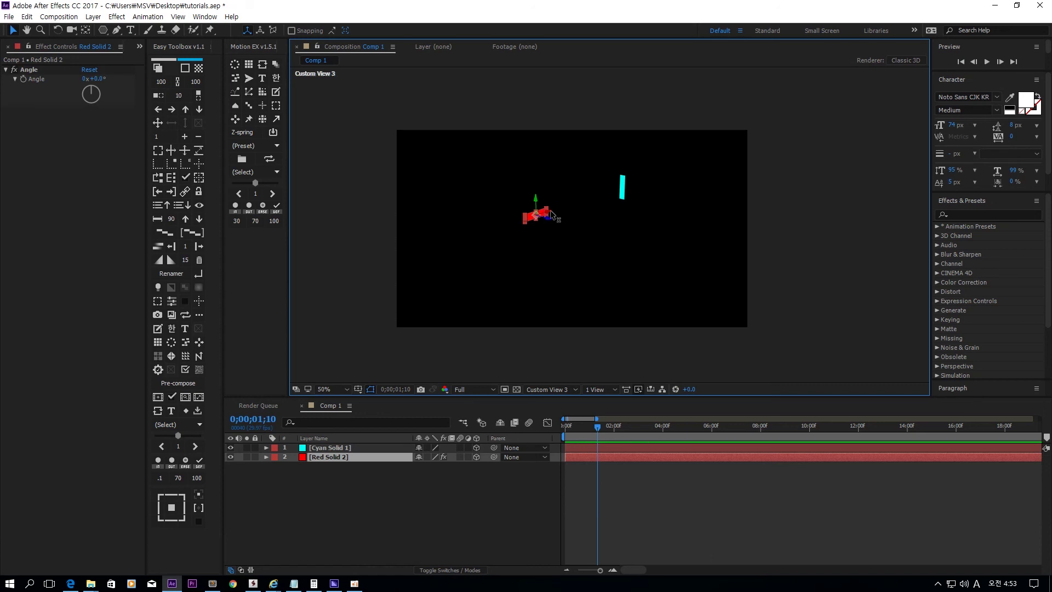
left_click(625, 190)
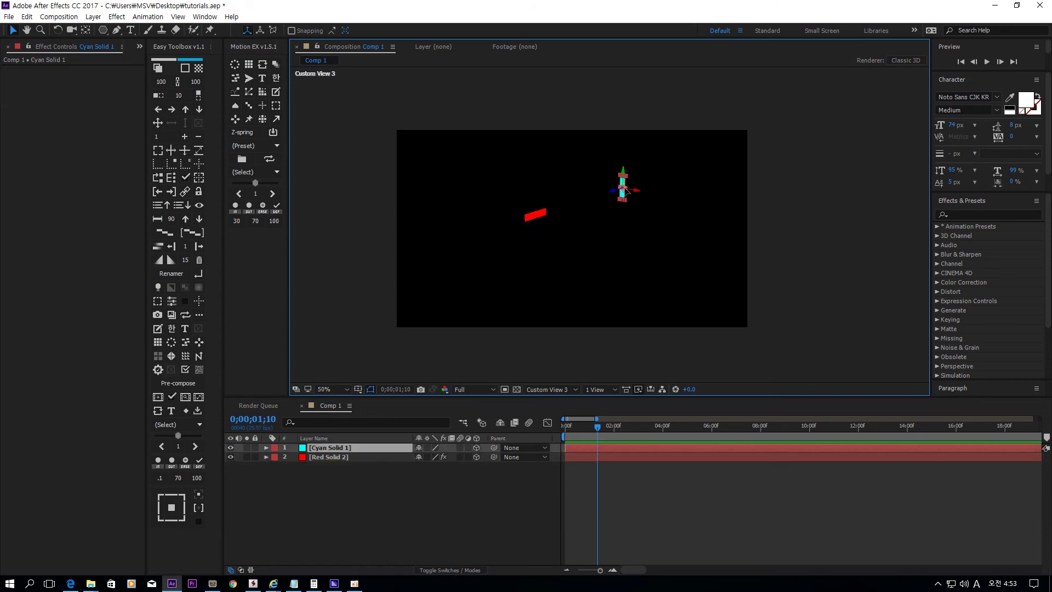
- Duplicate Red Solid 2 three times, spread the copies across the frame, and move Cyan Solid 1 to test their aiming
left_click(535, 219)
key("ctrl+d")
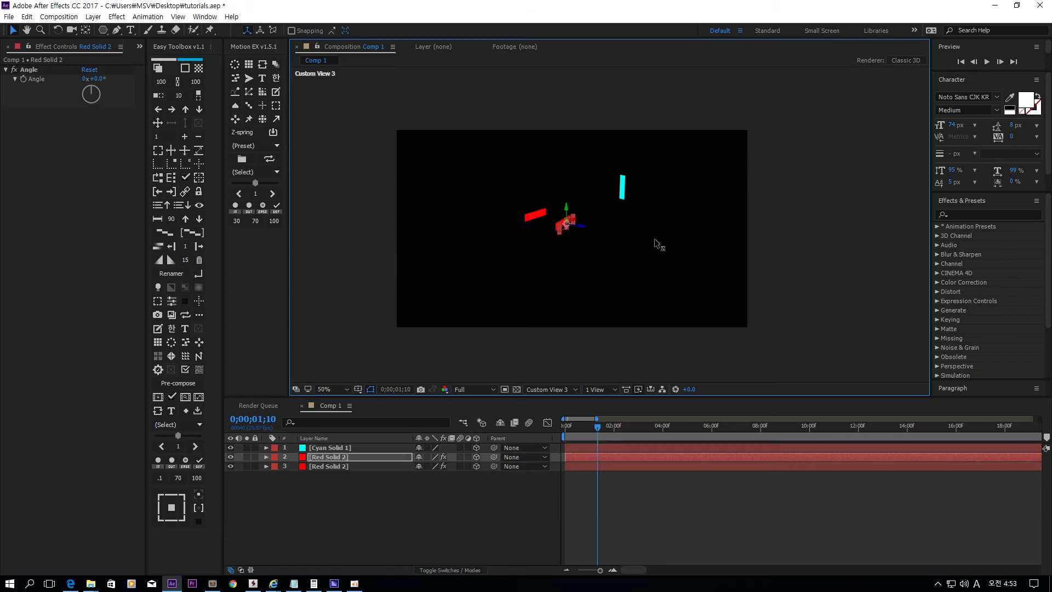
key("ctrl+d")
left_click_drag(603, 236, 481, 275)
key("ctrl+d")
left_click(639, 282)
mouse_move(622, 189)
left_mouse_down()
mouse_move(682, 258)
mouse_move(574, 354)
mouse_move(385, 226)
mouse_move(549, 165)
mouse_move(630, 177)
left_mouse_up()
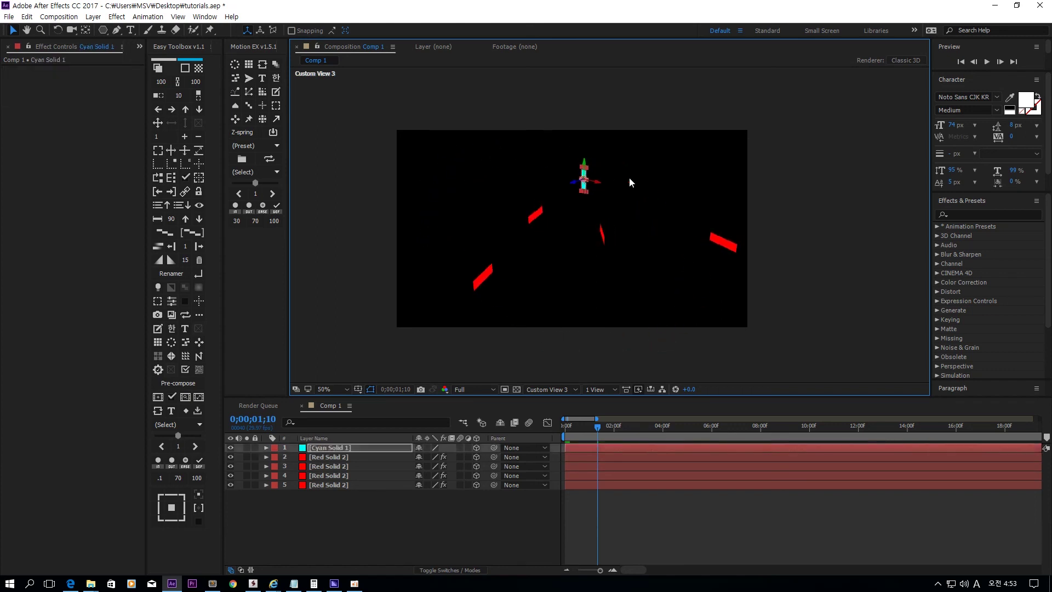
- Deselect all layers and review the properties offered by the Easy Toolbox keyframe selector
left_click(462, 175)
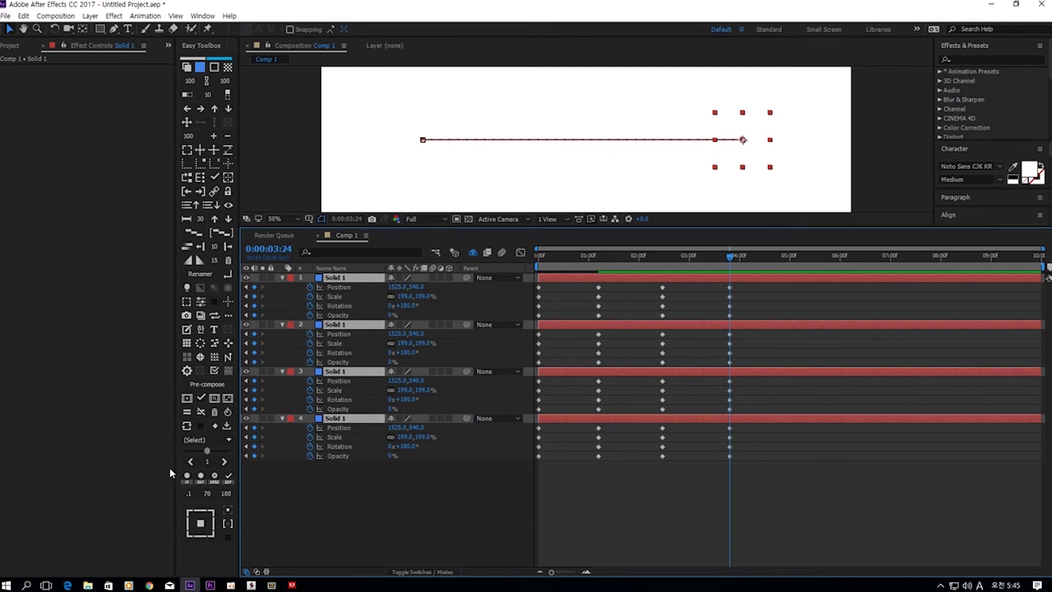
left_click(452, 466)
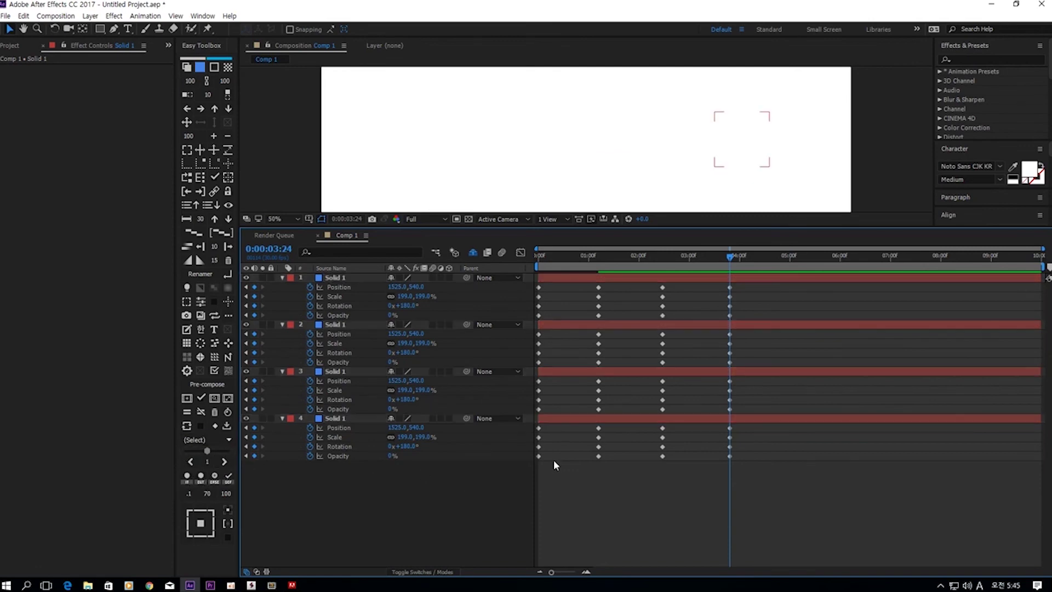
left_click(199, 443)
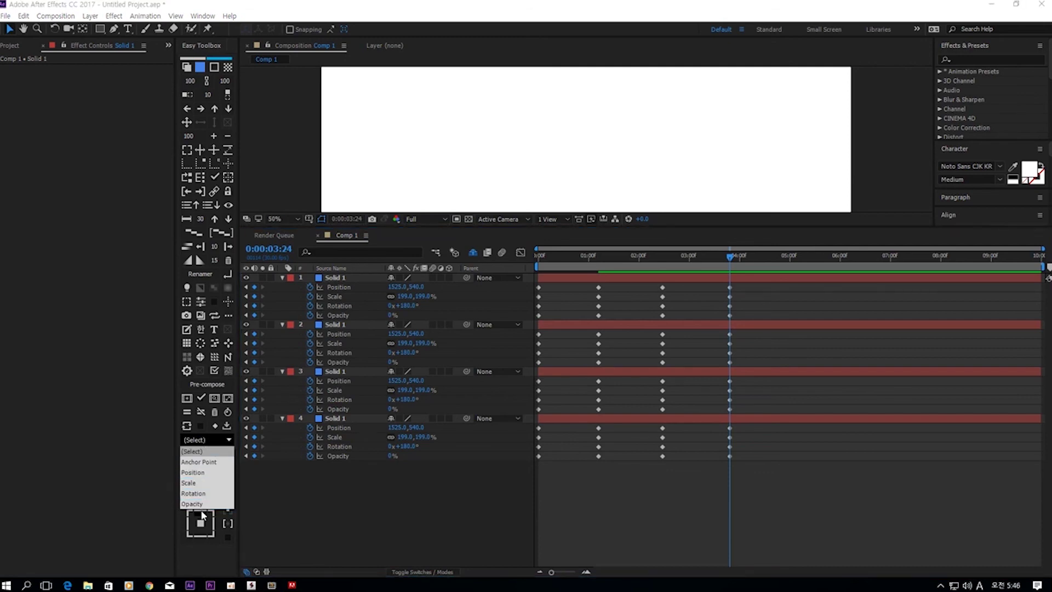
left_click(201, 440)
left_click(201, 440)
left_click(186, 441)
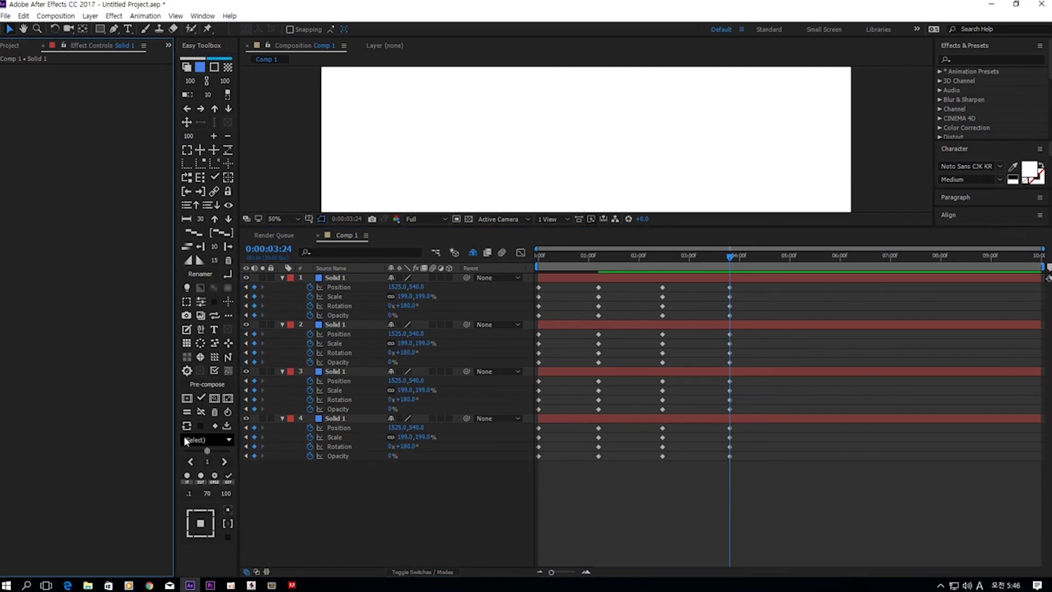
- Select the four Solid 1 layers, return to 0:00:00:00, and step a two-keyframe selection along their keyframes
left_click_drag(332, 477, 357, 281)
left_click_drag(555, 257, 520, 258)
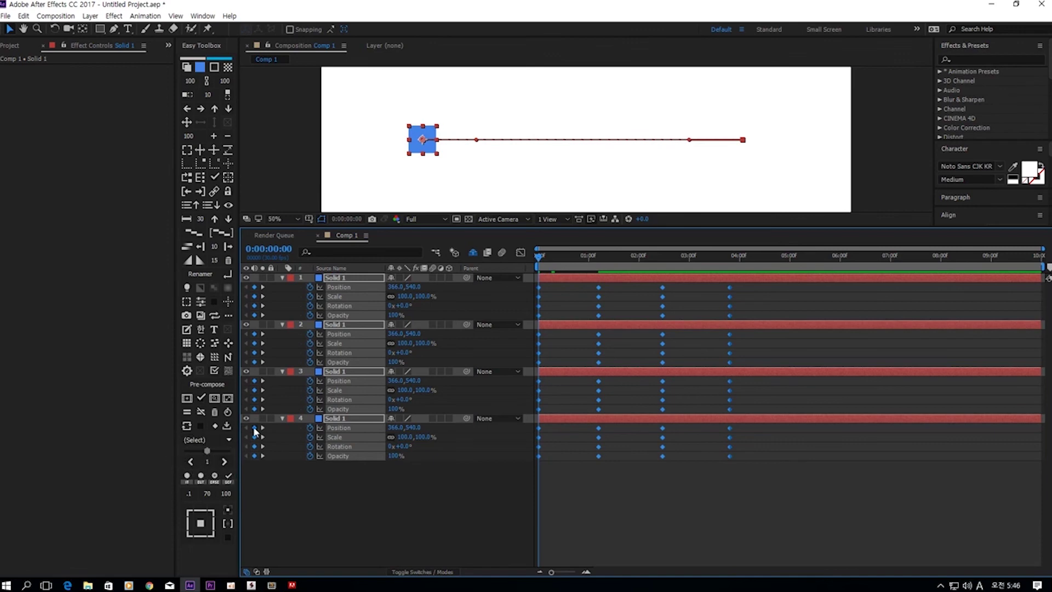
left_click(226, 455)
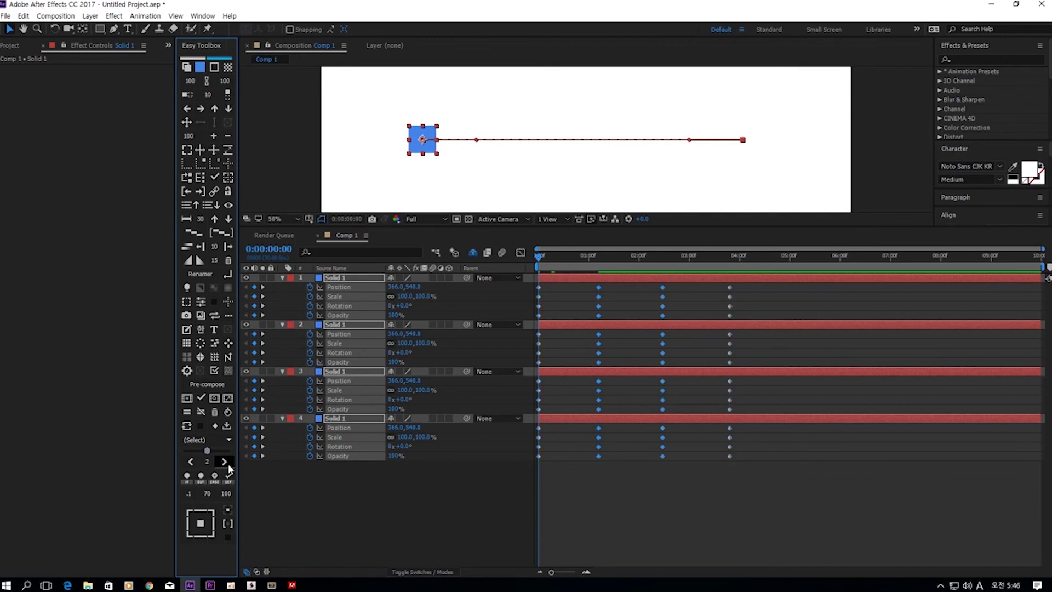
left_click(228, 464)
- Try different selection counts in the keyframe selector while stepping the selection backward and forward
left_click(188, 461)
left_click(188, 450)
left_click(186, 453)
left_click(184, 450)
left_click(229, 463)
left_click(230, 463)
left_click(190, 462)
left_click(190, 462)
- Select the first keyframe column of all four layers, advance the selection one column at a time, and deselect everything
left_click_drag(552, 475, 539, 304)
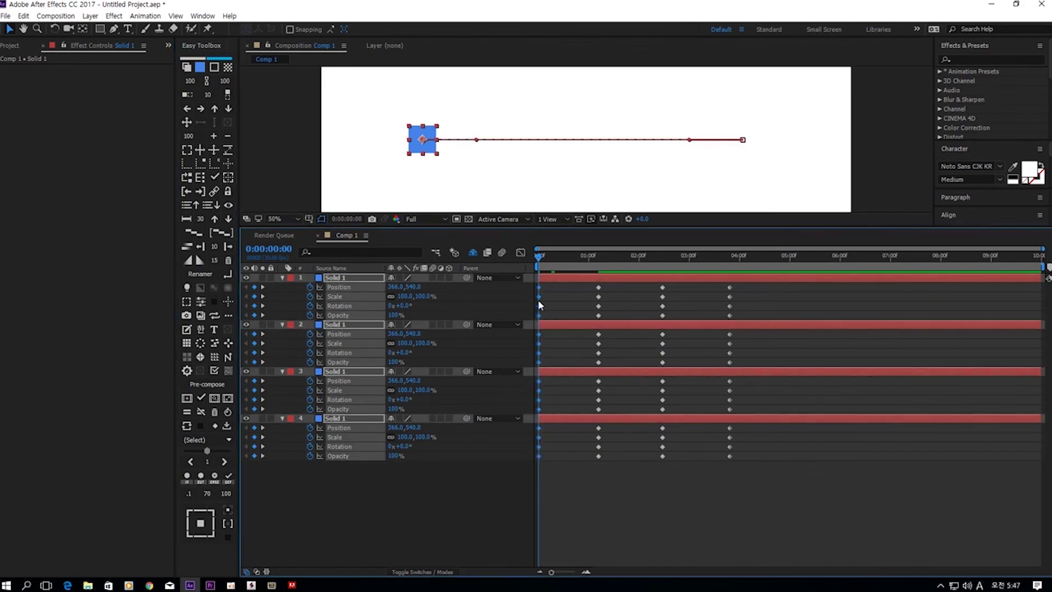
left_click(226, 463)
left_click(226, 462)
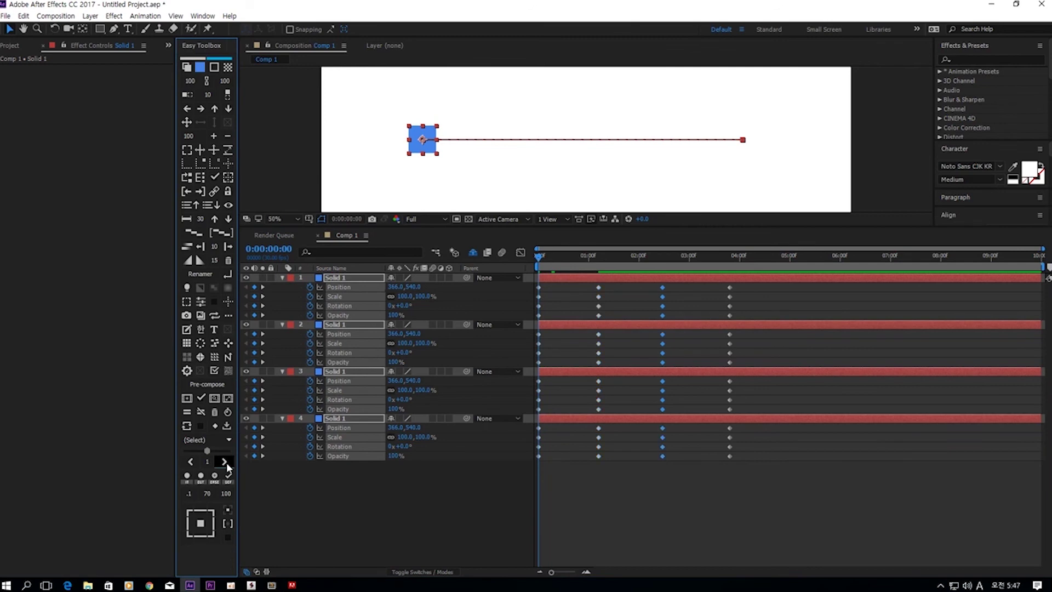
left_click(226, 463)
left_click(338, 487)
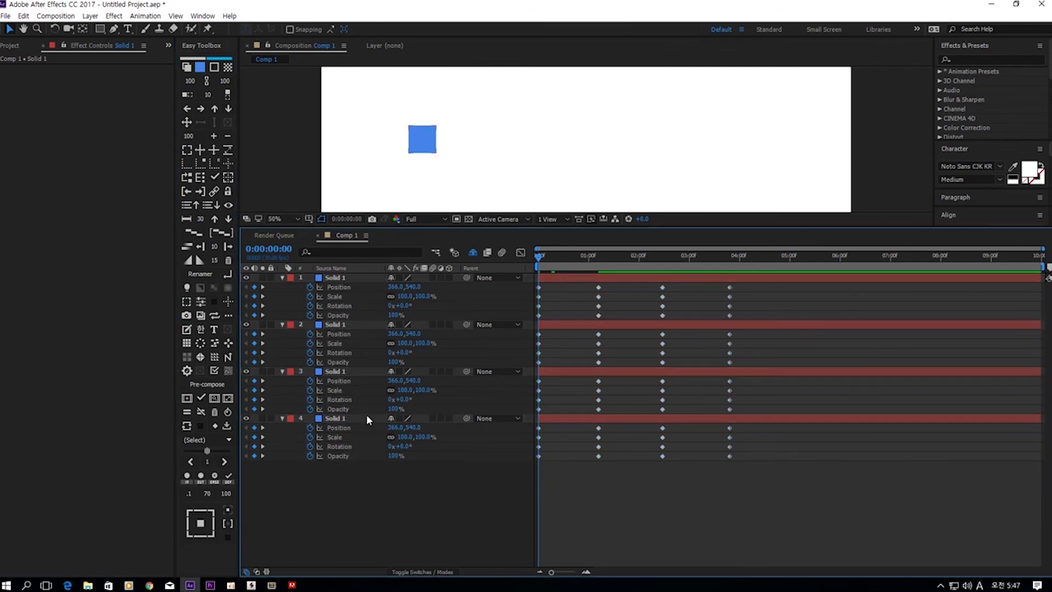
- Select all four Solid 1 layers and step a selection through only their Position keyframes
left_click(364, 418)
left_click(344, 371, "ctrl")
left_click(340, 324, "ctrl")
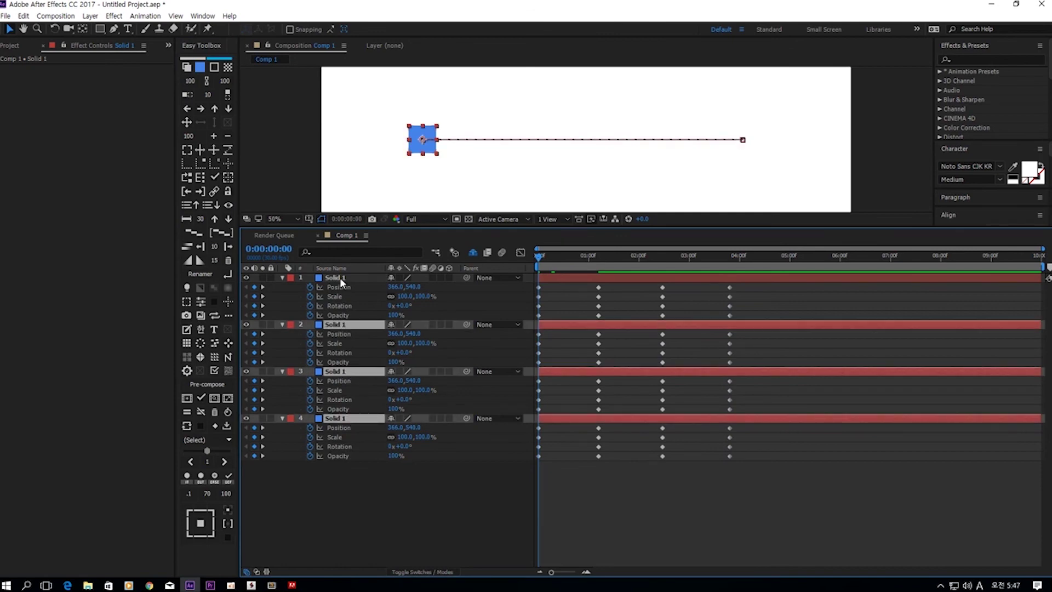
left_click(340, 277, "ctrl")
left_click(206, 439)
left_click(203, 460)
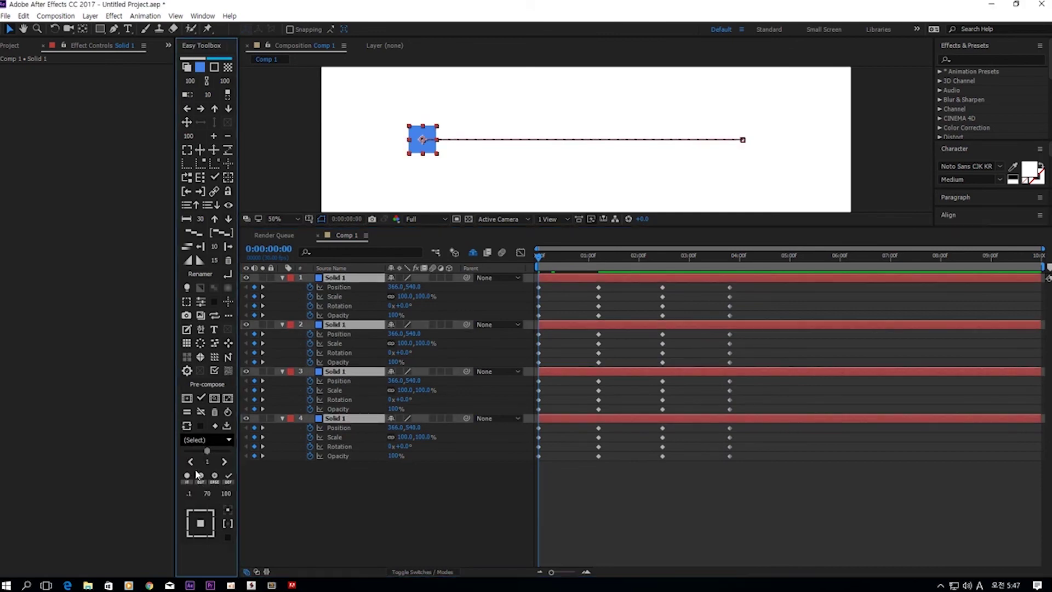
left_click(227, 462)
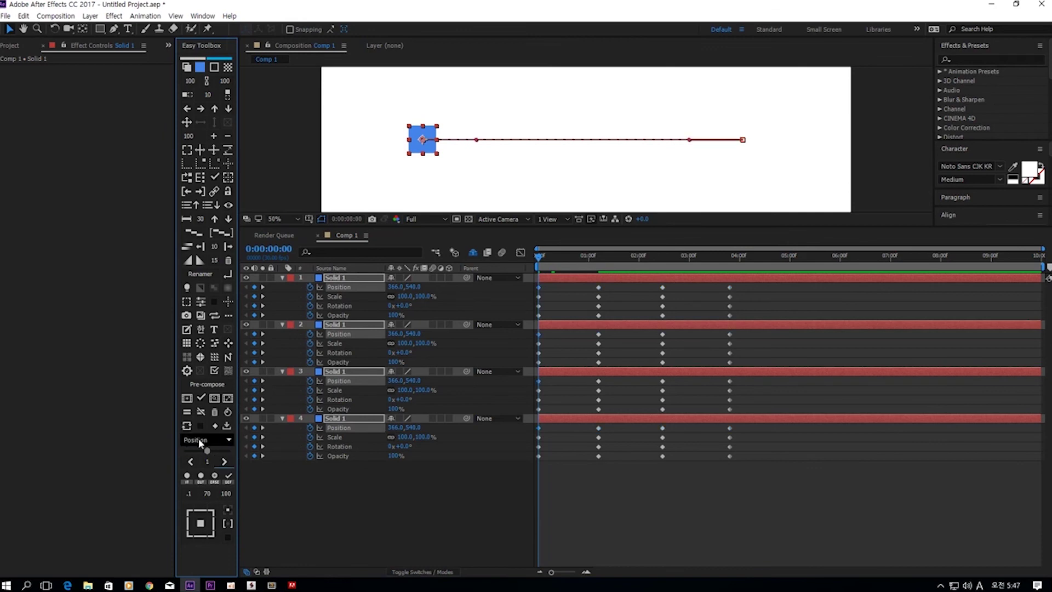
left_click(226, 462)
- Step the selection through the Scale keyframes, and reset the property filter to (Select)
left_click(214, 441)
left_click(200, 480)
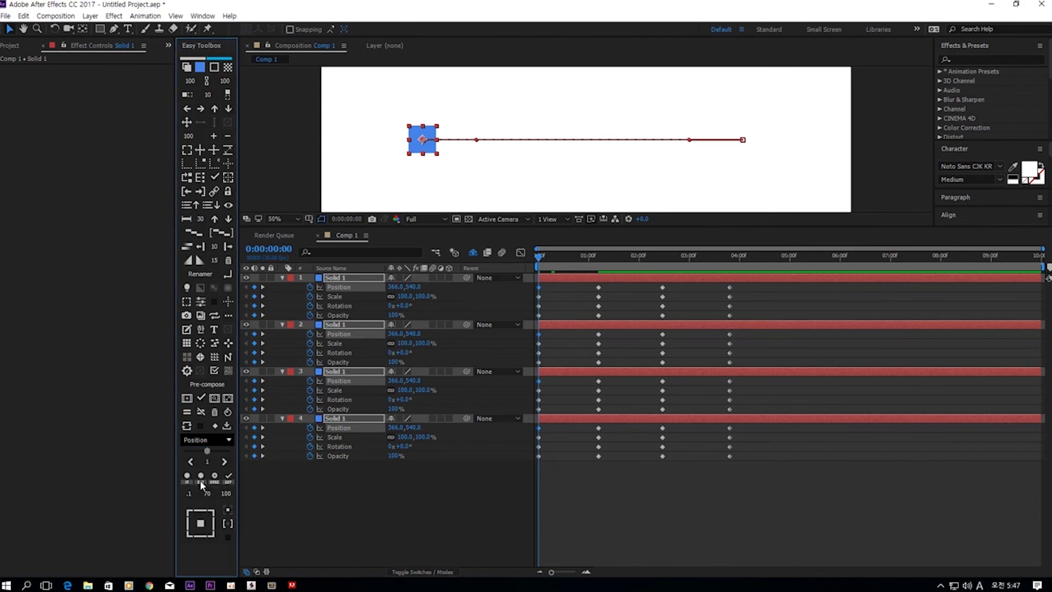
left_click(226, 464)
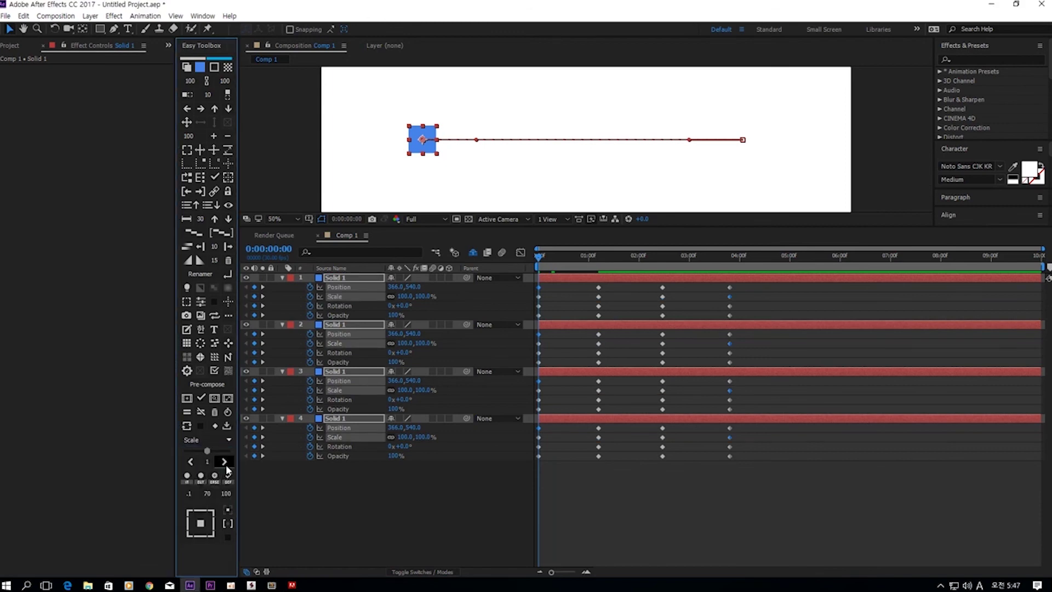
left_click(217, 440)
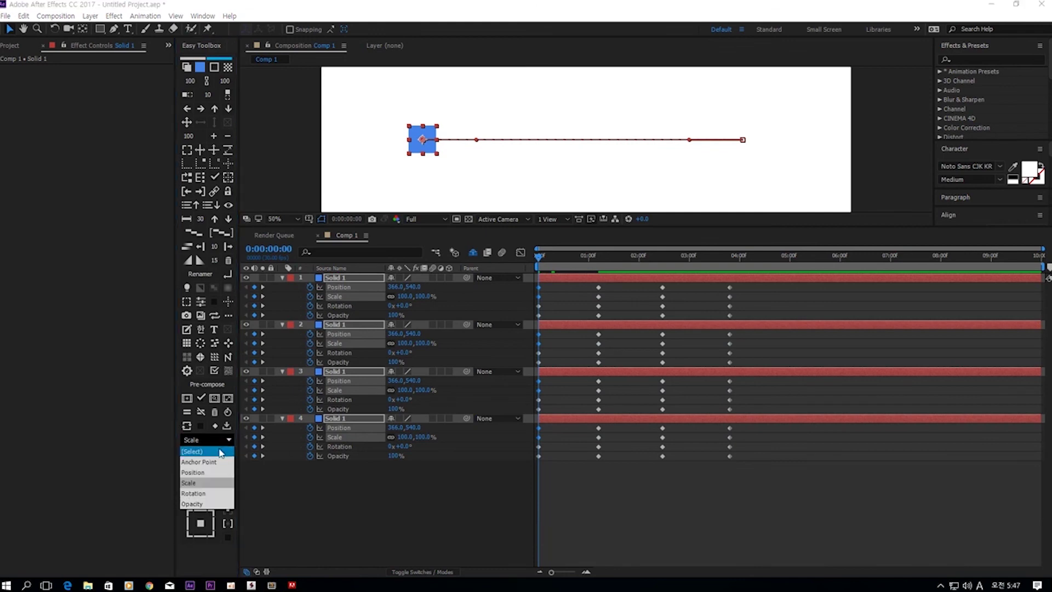
left_click(221, 452)
- Ease the keyframes of all four layers one column at a time from the first, using the 70 influence preset
left_click_drag(575, 486, 535, 487)
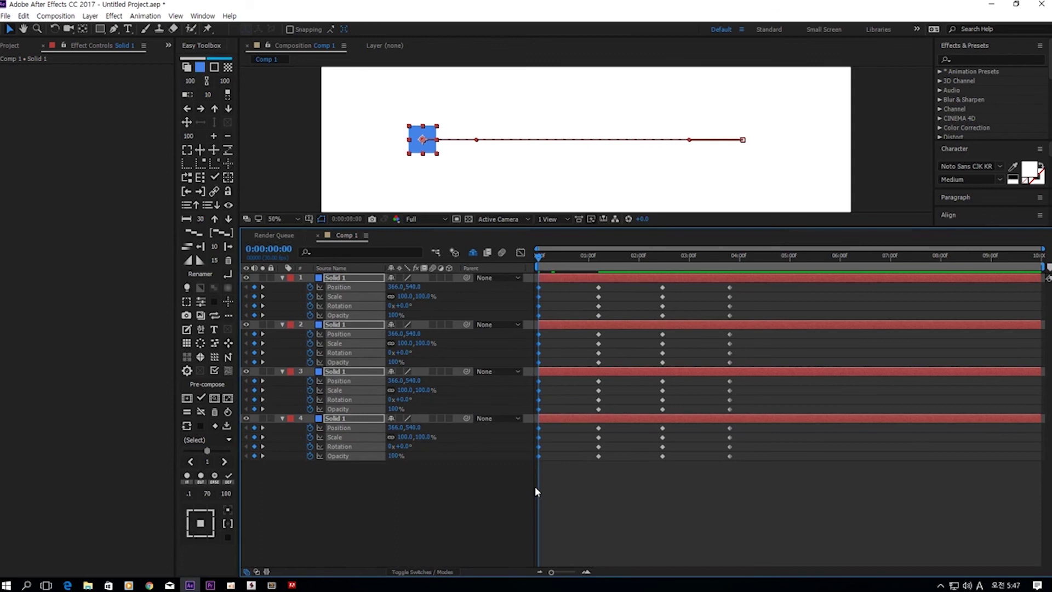
left_click(229, 474)
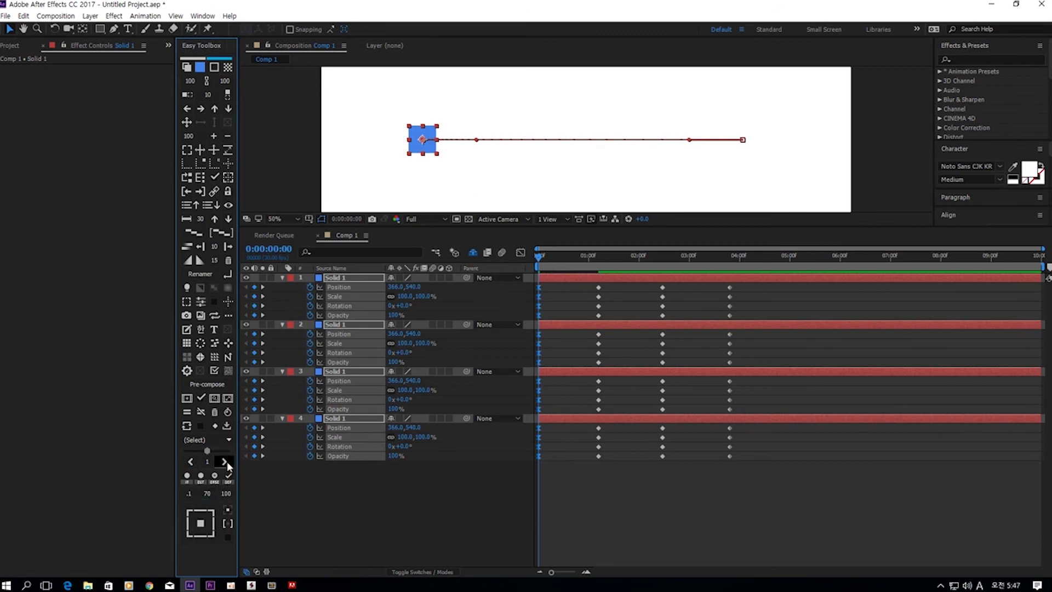
left_click(187, 476)
left_click(208, 493)
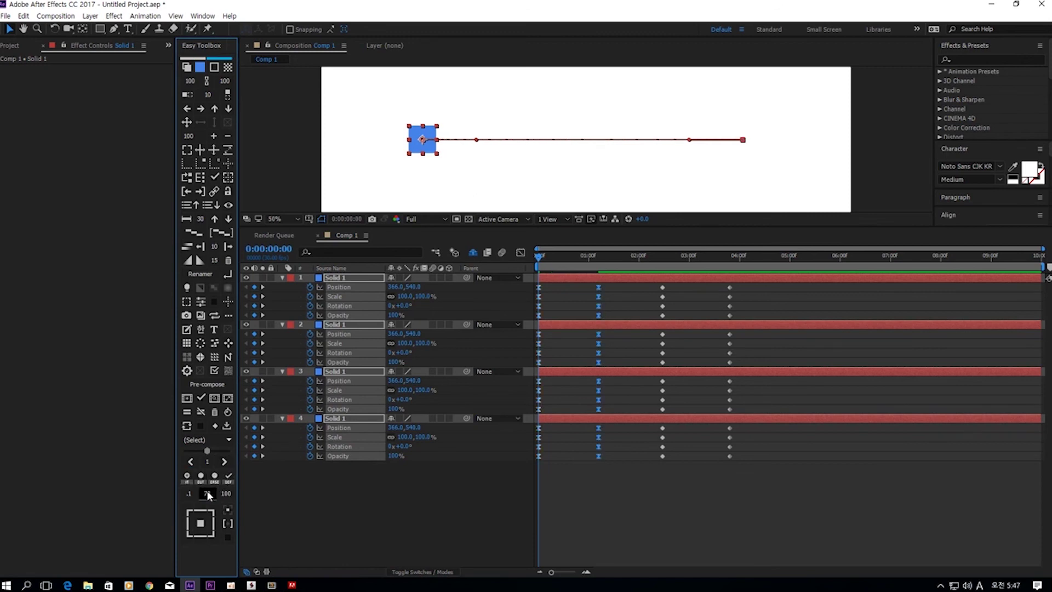
left_click(224, 463)
left_click(224, 462)
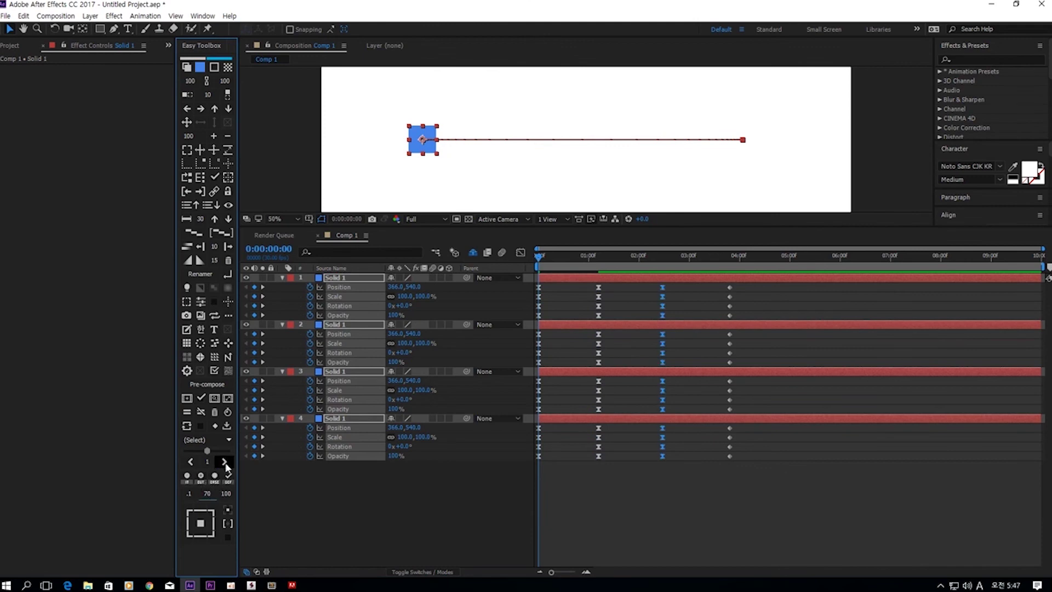
left_click(226, 494)
left_click(402, 474)
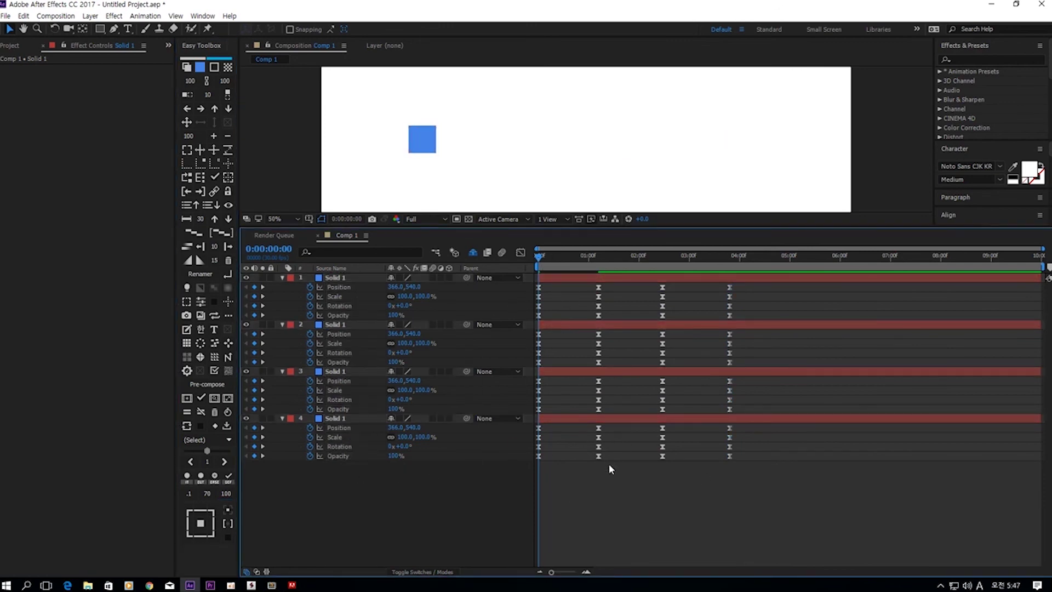
- Step a two-keyframe selection to the middle columns and scrub the eased animation to 0:00:02:29
left_click_drag(563, 478, 536, 277)
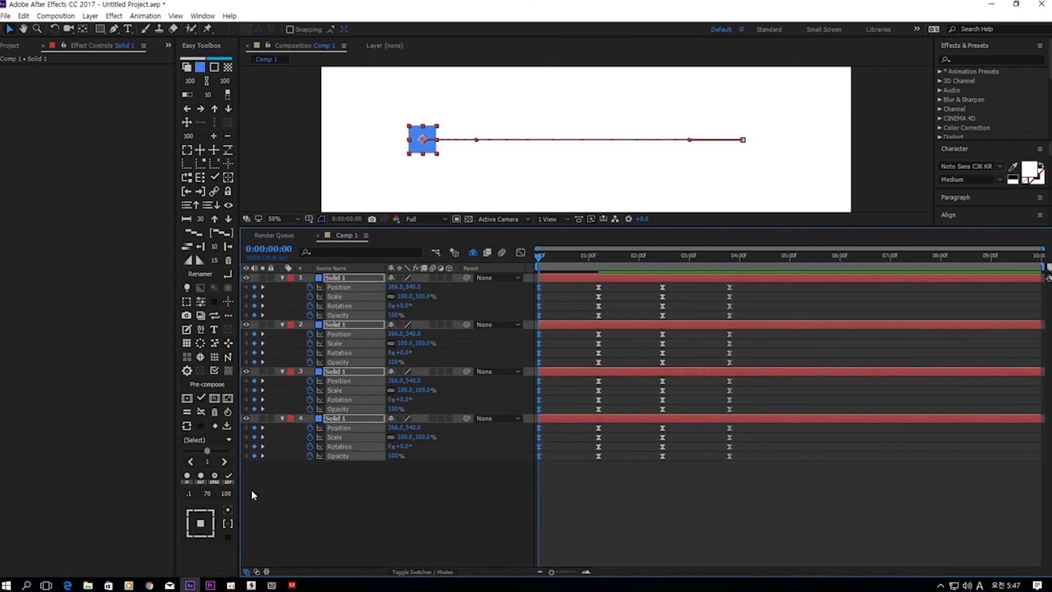
left_click(224, 462)
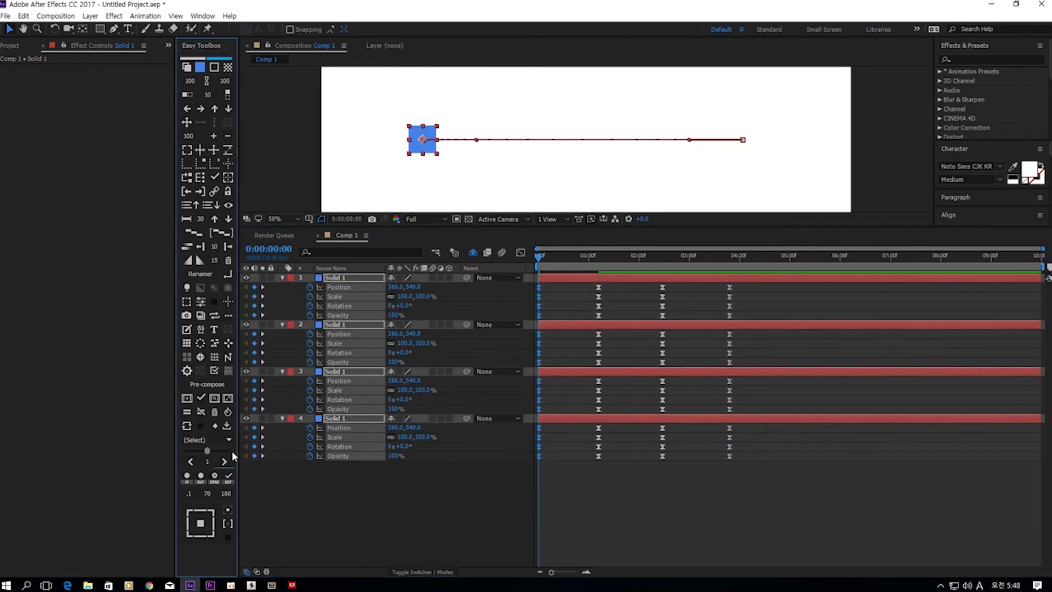
left_click(224, 462)
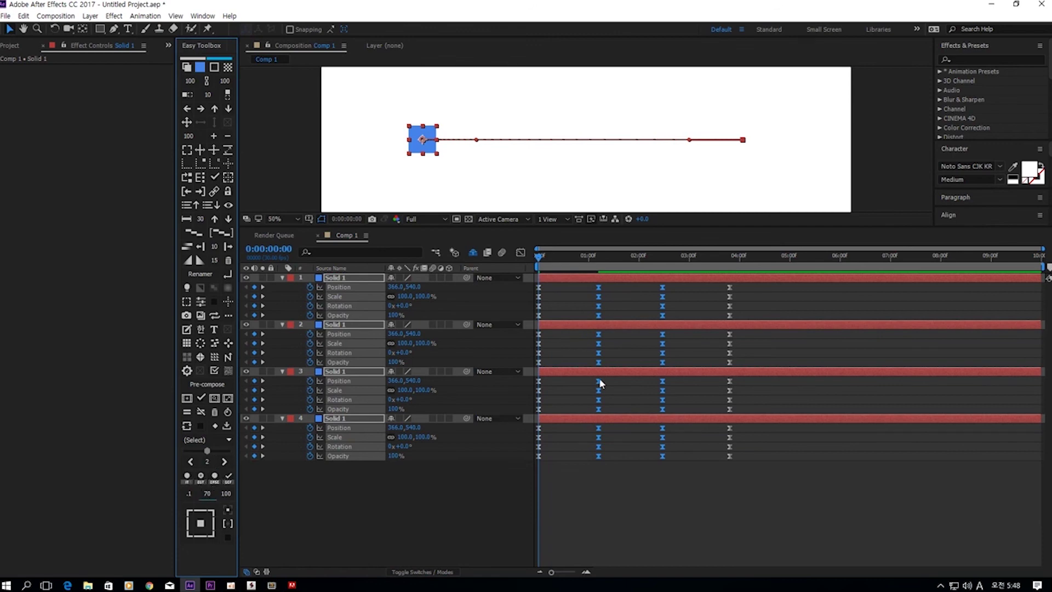
left_click(594, 259)
left_click_drag(594, 262, 689, 258)
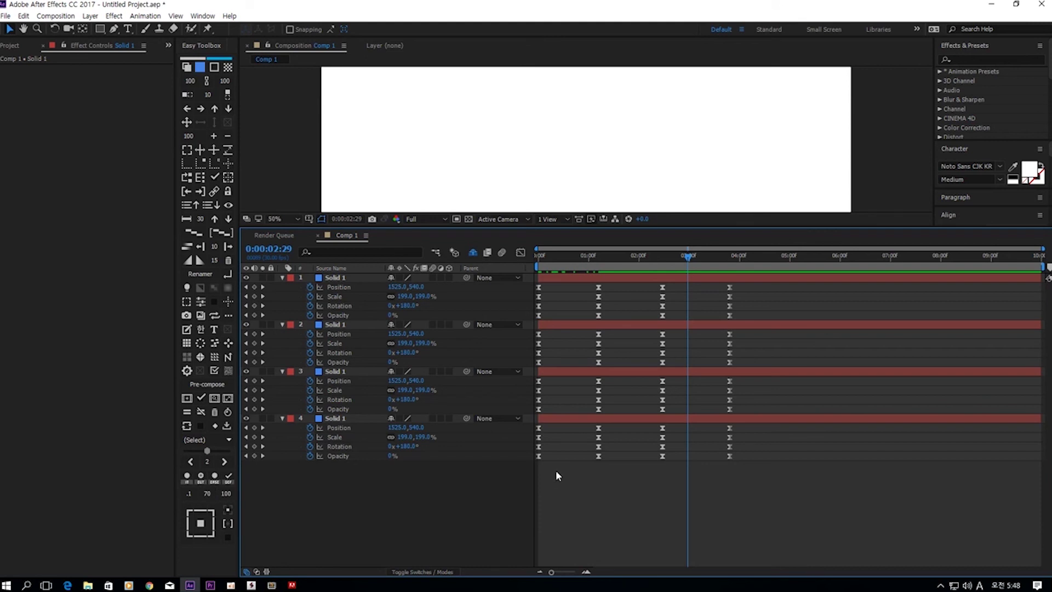
- Select every keyframe on the four layers and convert them all to linear
left_click_drag(578, 472, 522, 266)
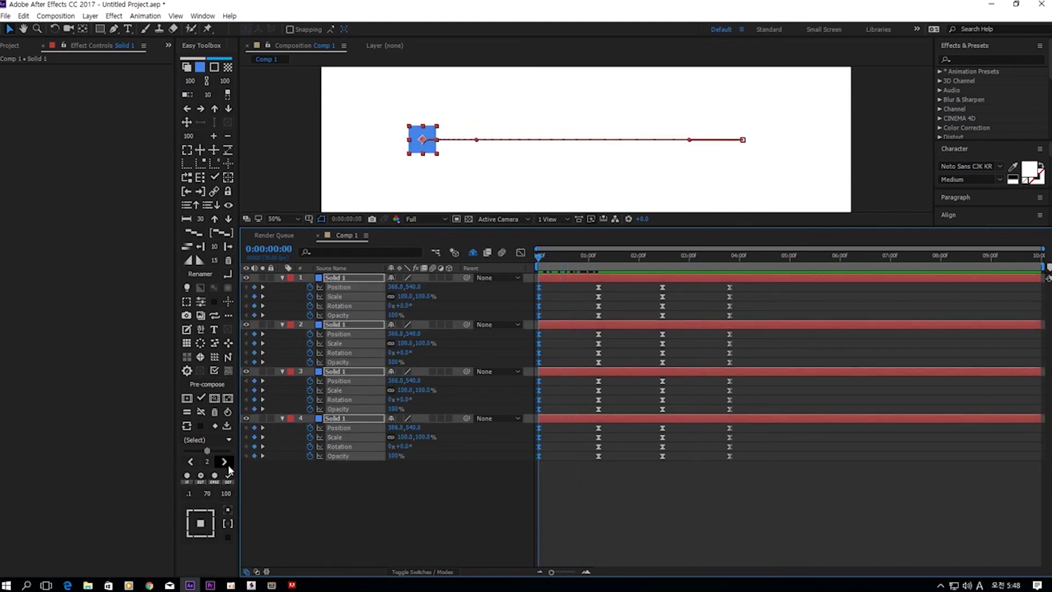
left_click_drag(765, 477, 536, 286)
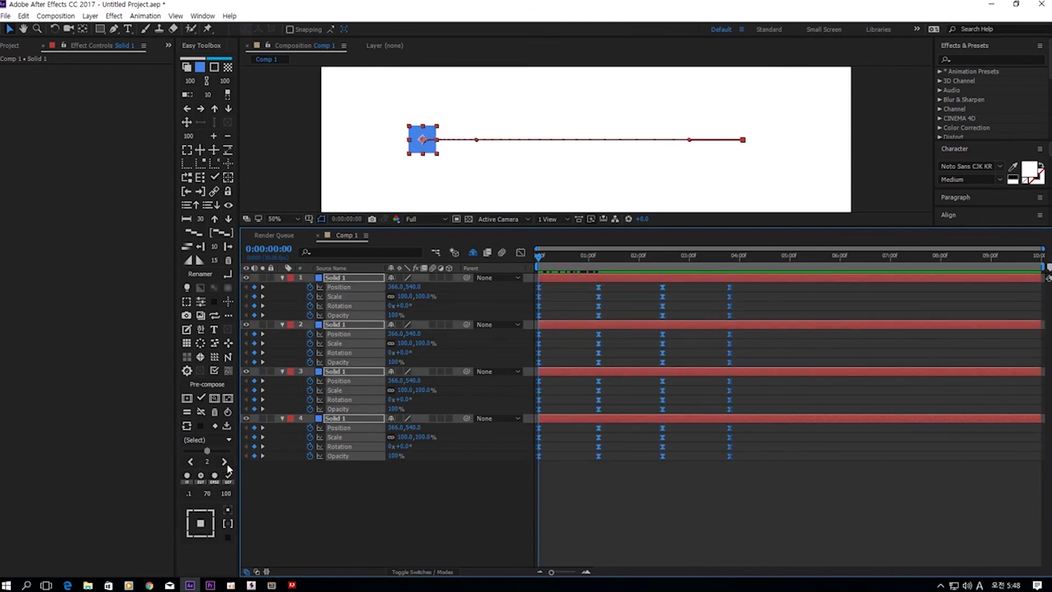
left_click(187, 476)
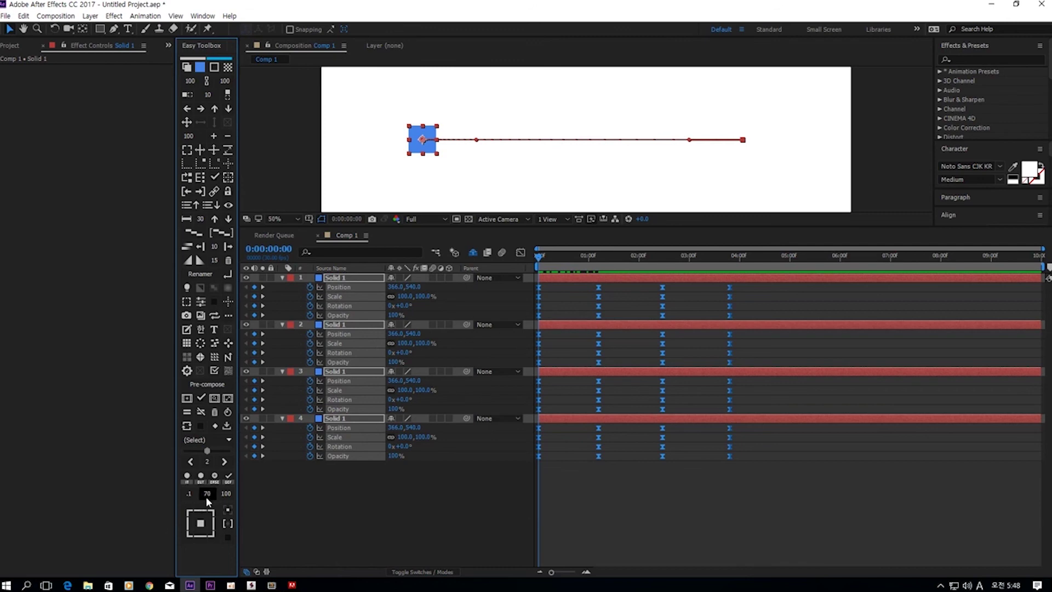
left_click(229, 478)
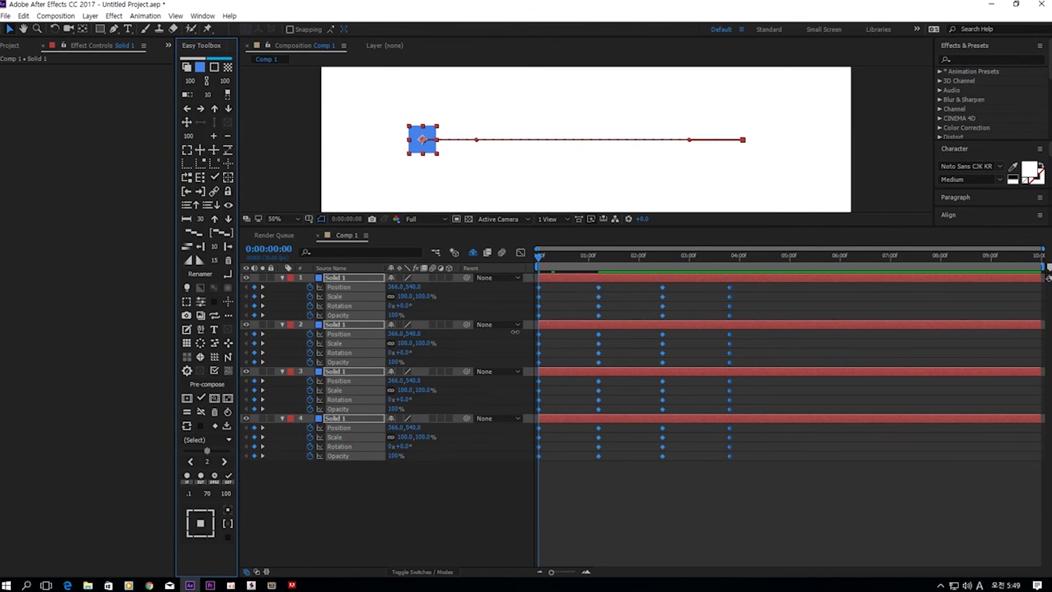
- Ease the first two keyframe columns of all four layers in and out at 70% influence and check their Keyframe Velocity
left_click_drag(617, 473, 521, 265)
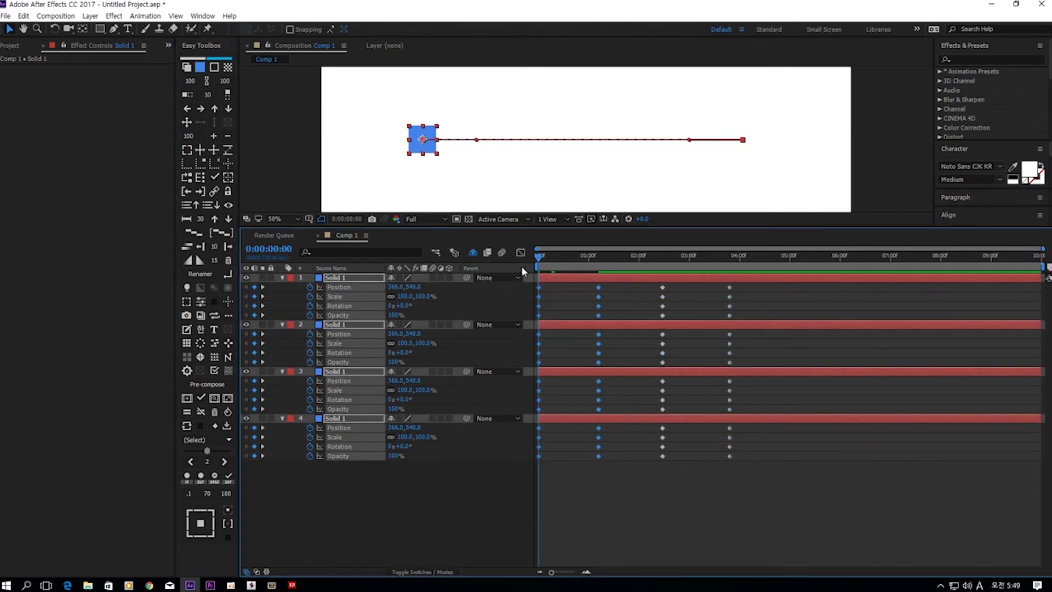
left_click(215, 476)
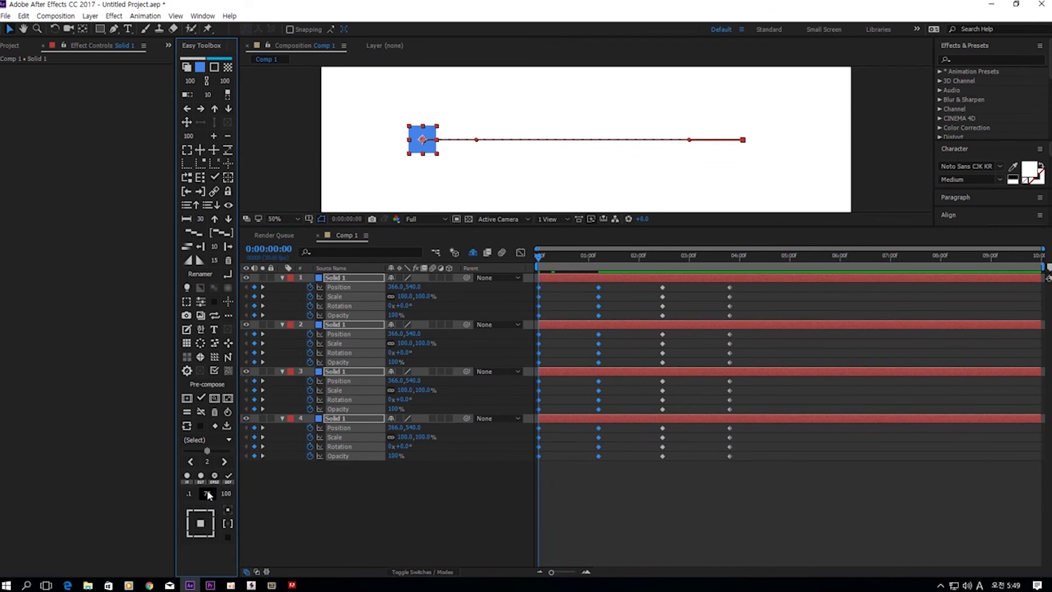
left_click(217, 477)
right_click(542, 287)
left_click(595, 411)
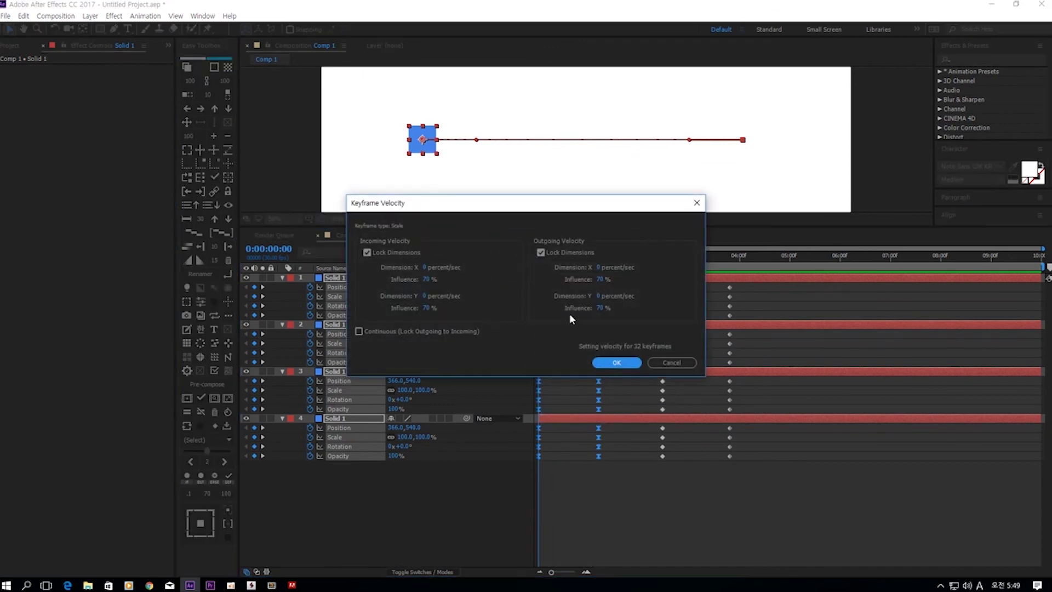
left_click(673, 363)
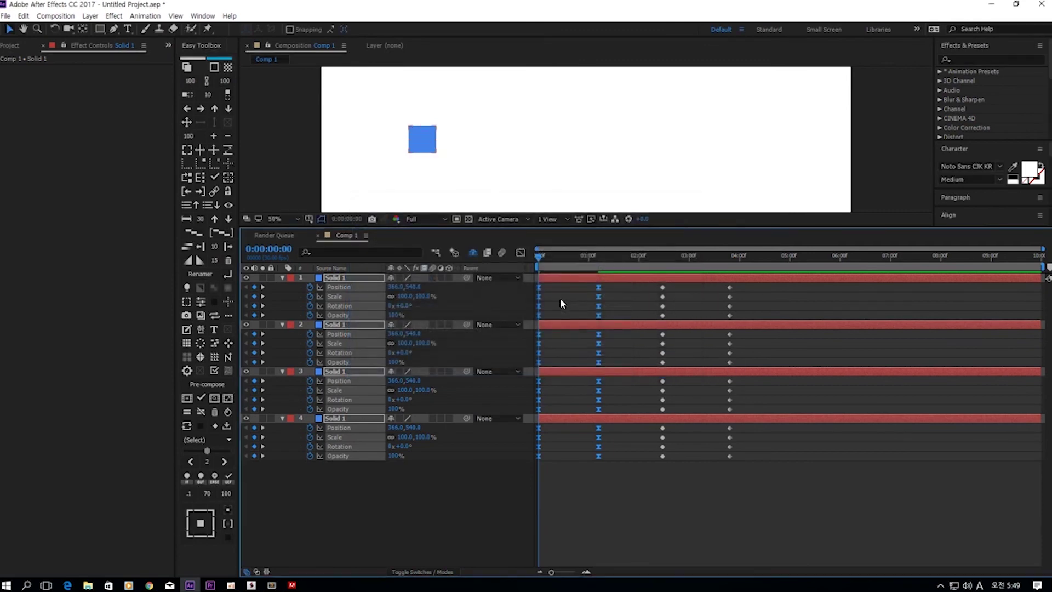
- Apply incoming-only easing at 70% to the top layer's first keyframes and check their Keyframe Velocity
left_click(190, 477)
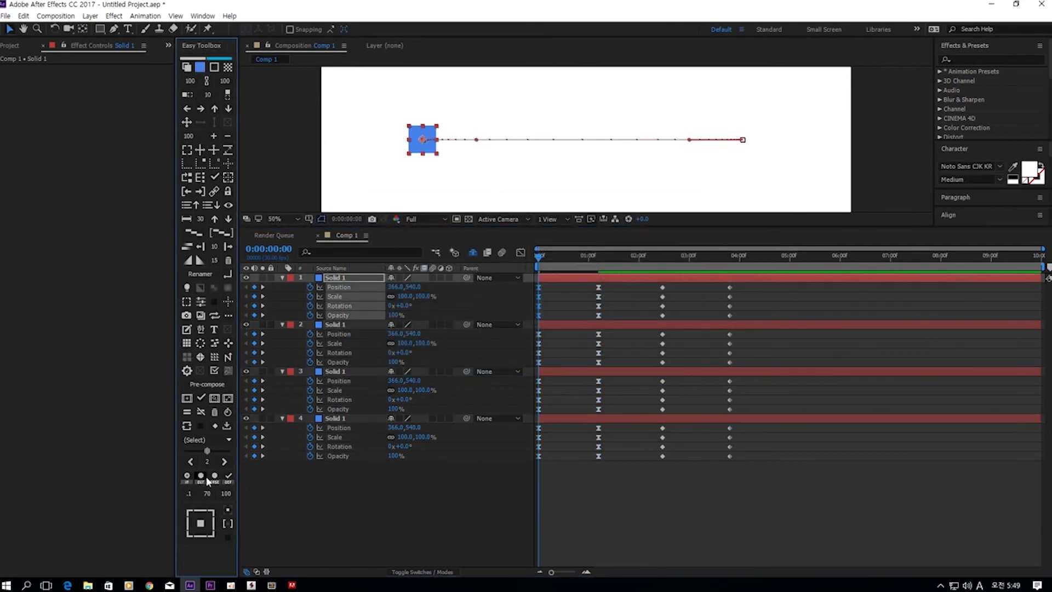
right_click(540, 291)
left_click(581, 411)
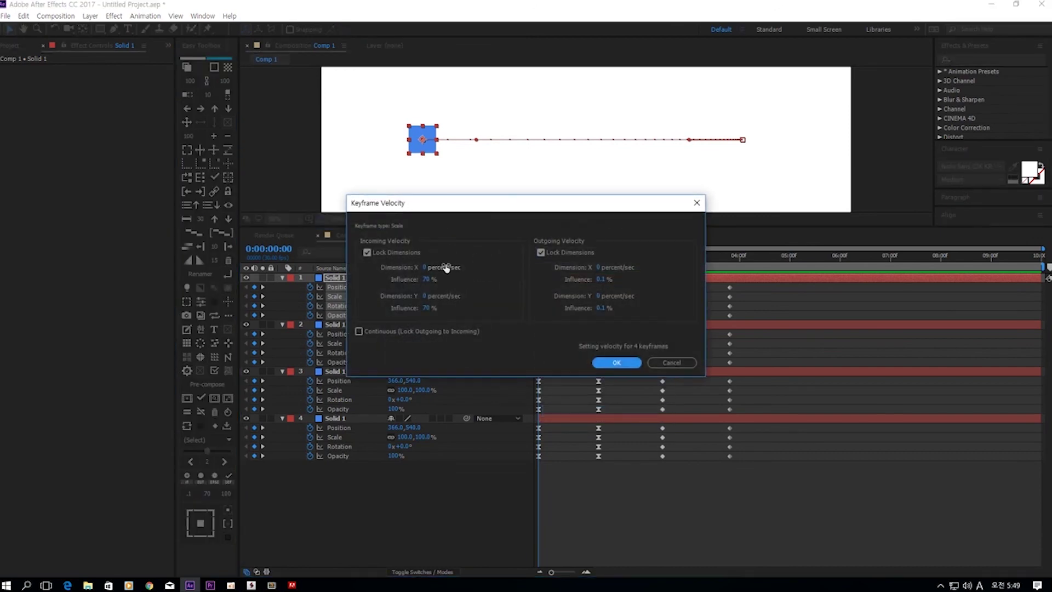
left_click(673, 363)
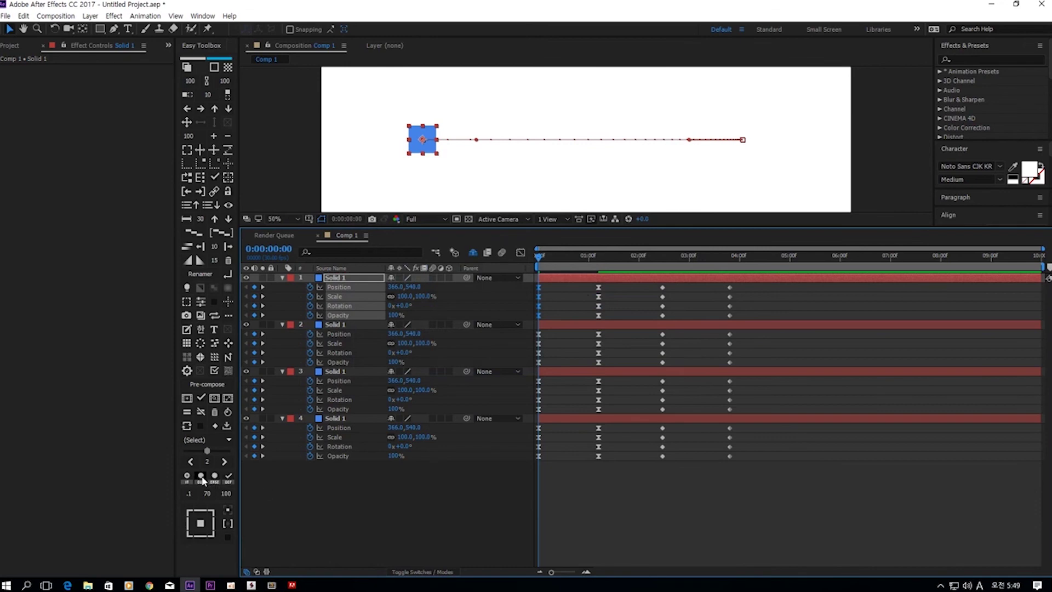
- Check the Keyframe Velocity of the top layer's first keyframes and convert every keyframe on the four layers to linear
right_click(538, 305)
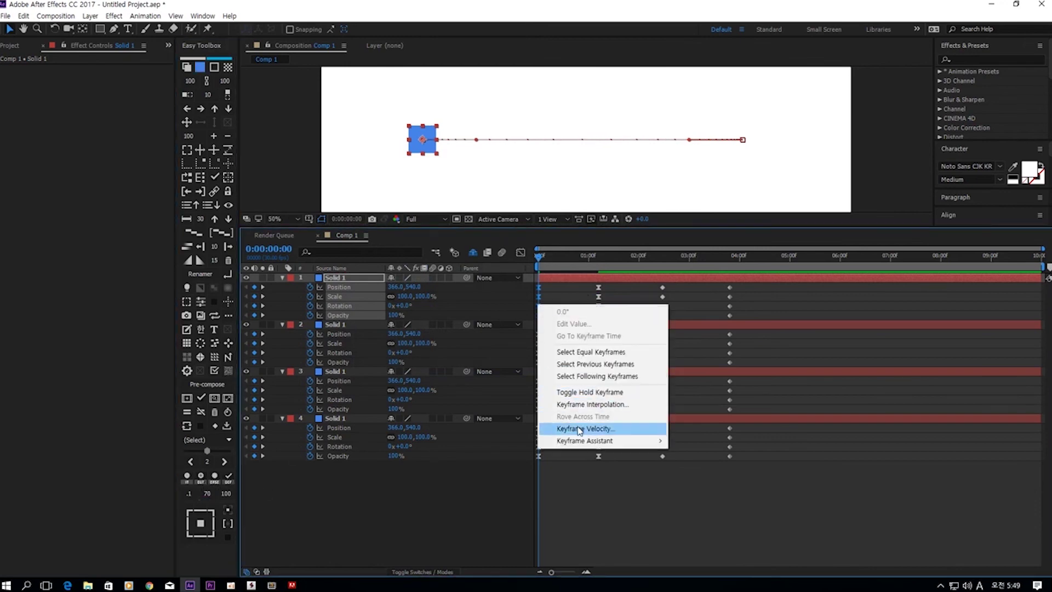
left_click(581, 428)
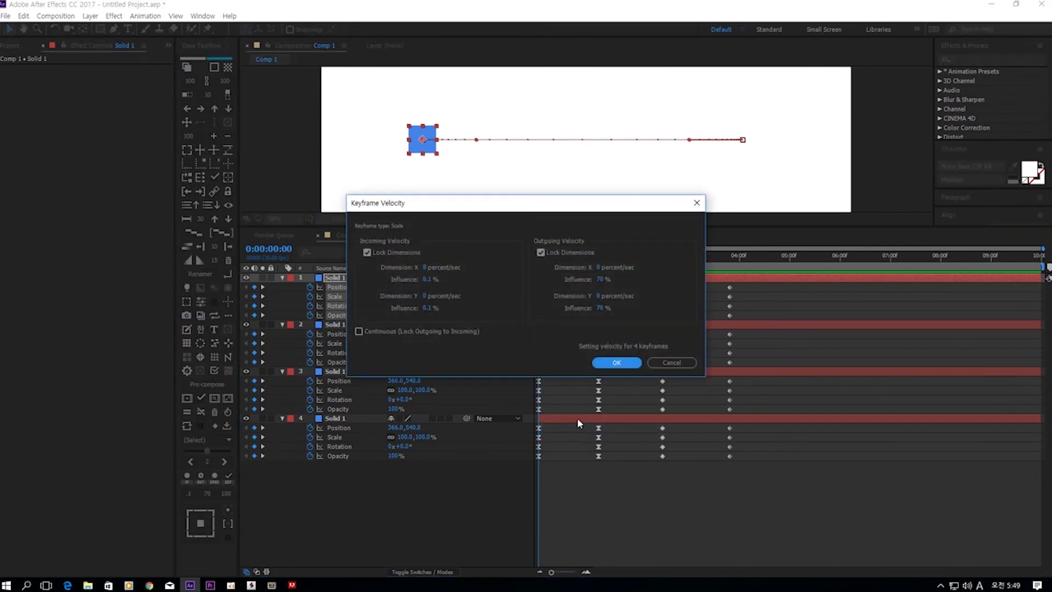
left_click(652, 364)
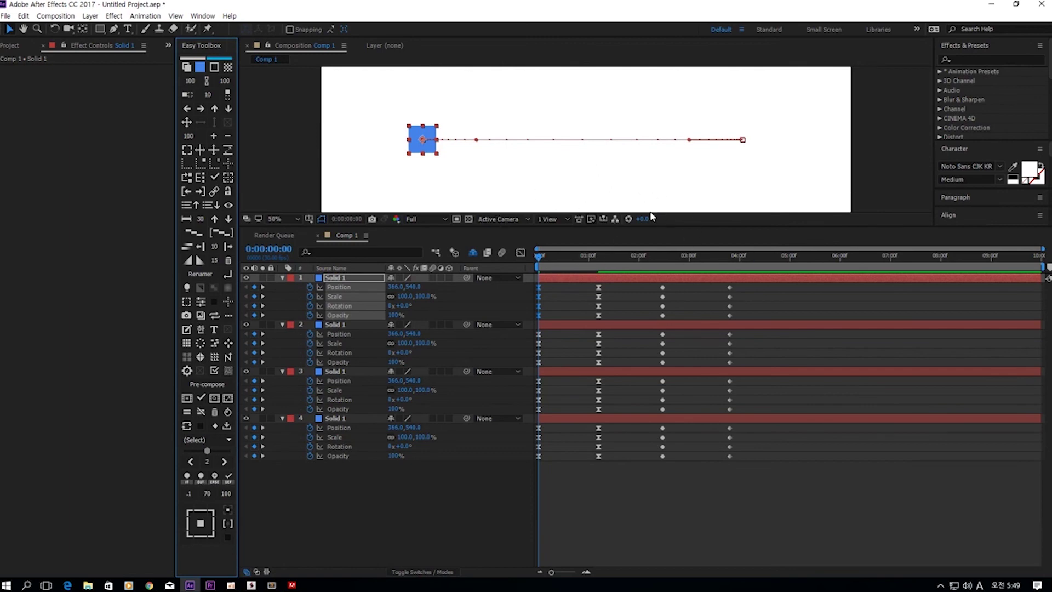
left_click_drag(767, 467, 527, 276)
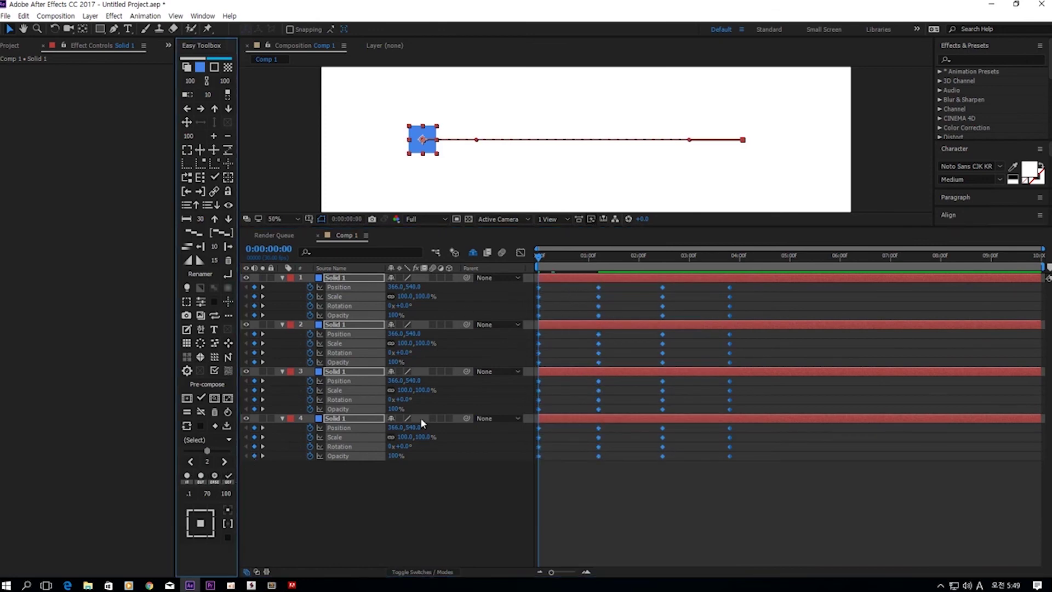
left_click(337, 507)
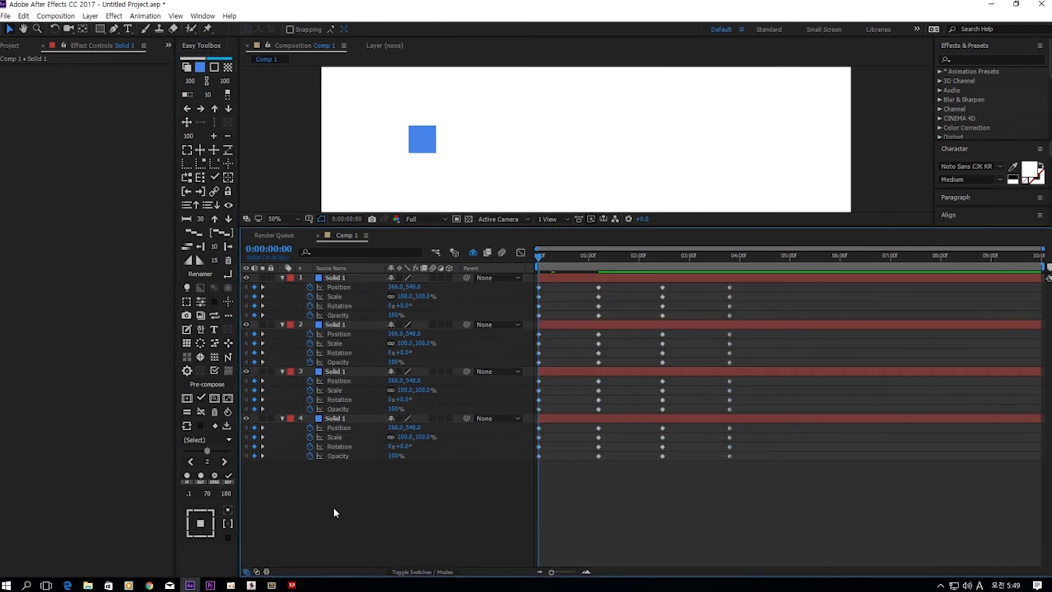
- Set the first Easy Toolbox velocity preset to 50 and the second preset to 90
left_click(189, 495)
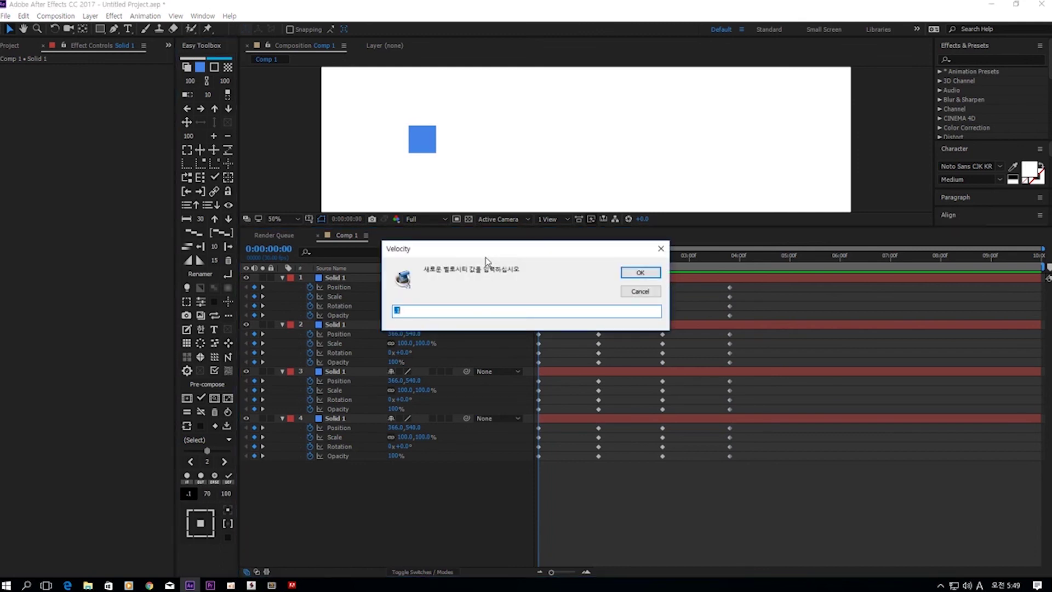
type("50")
left_click(641, 272)
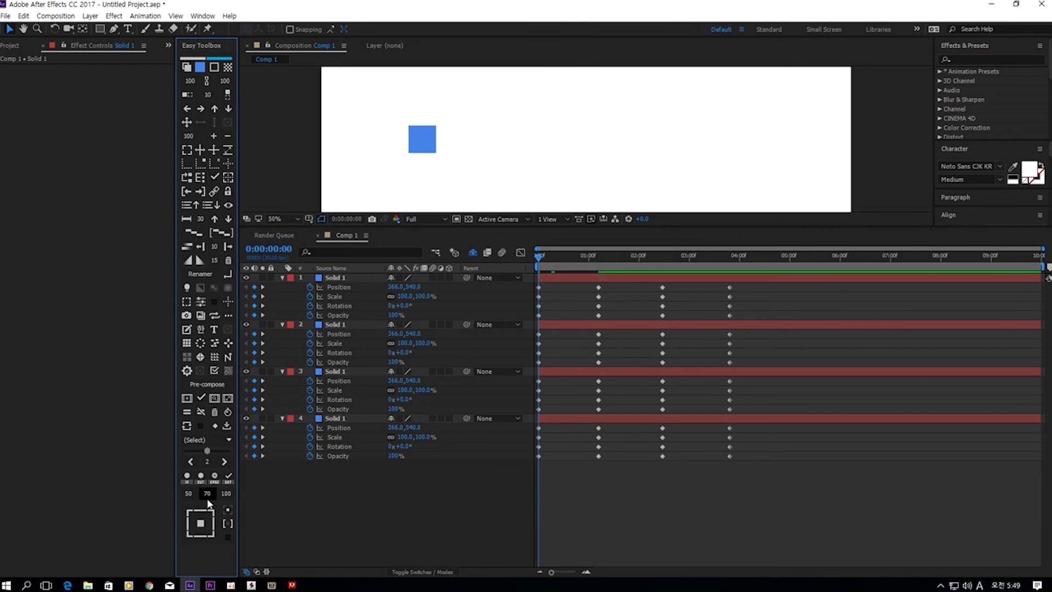
left_click(212, 493)
type("9")
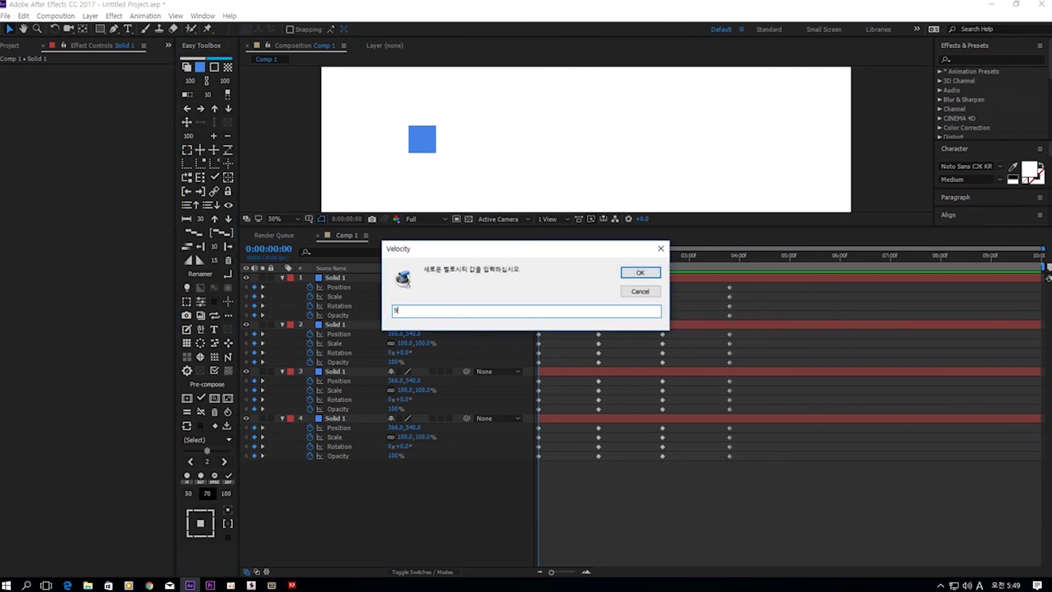
type("0")
key("Return")
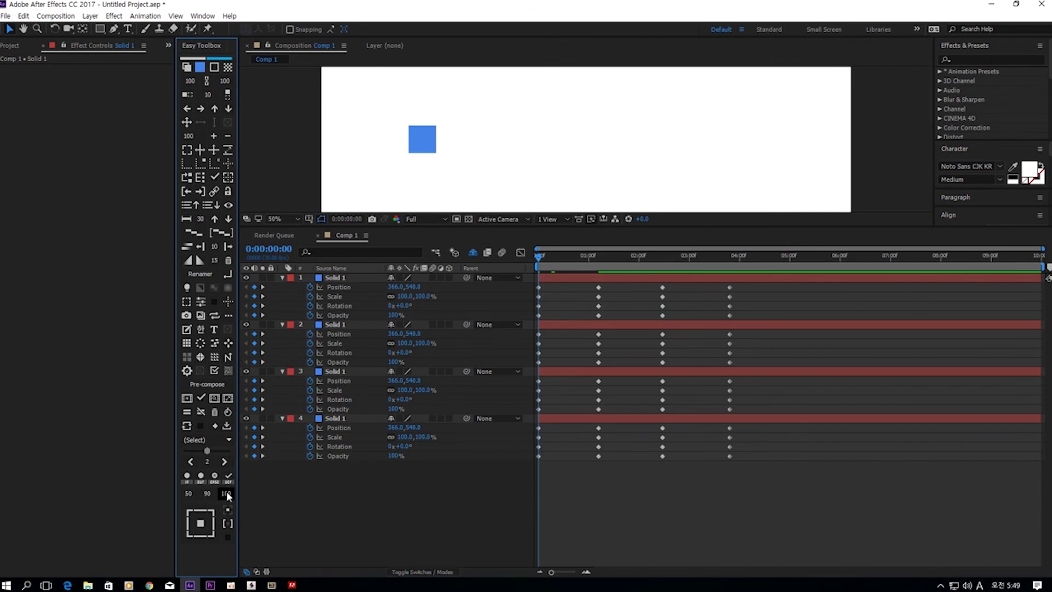
- Ease the first keyframe column of all four layers in and out at 50% influence and check their Keyframe Velocity
left_click_drag(564, 284, 524, 485)
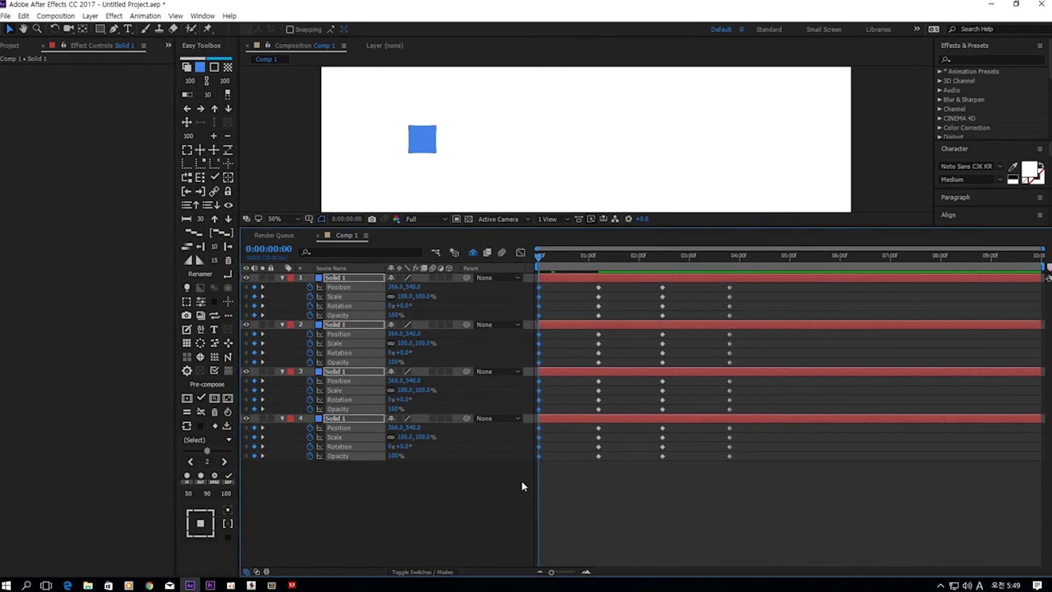
left_click(208, 487)
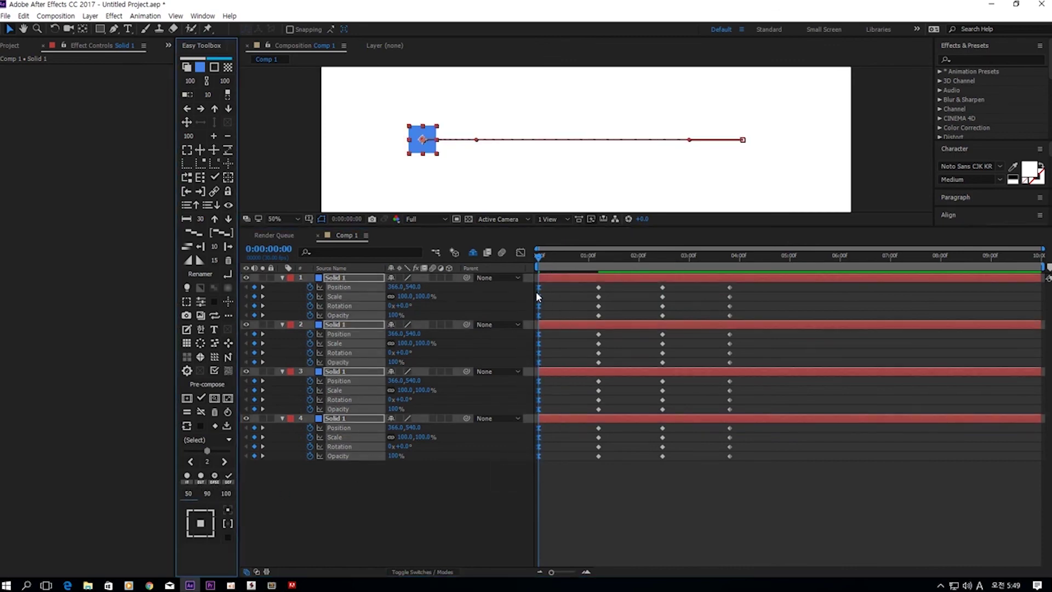
right_click(539, 288)
left_click(582, 412)
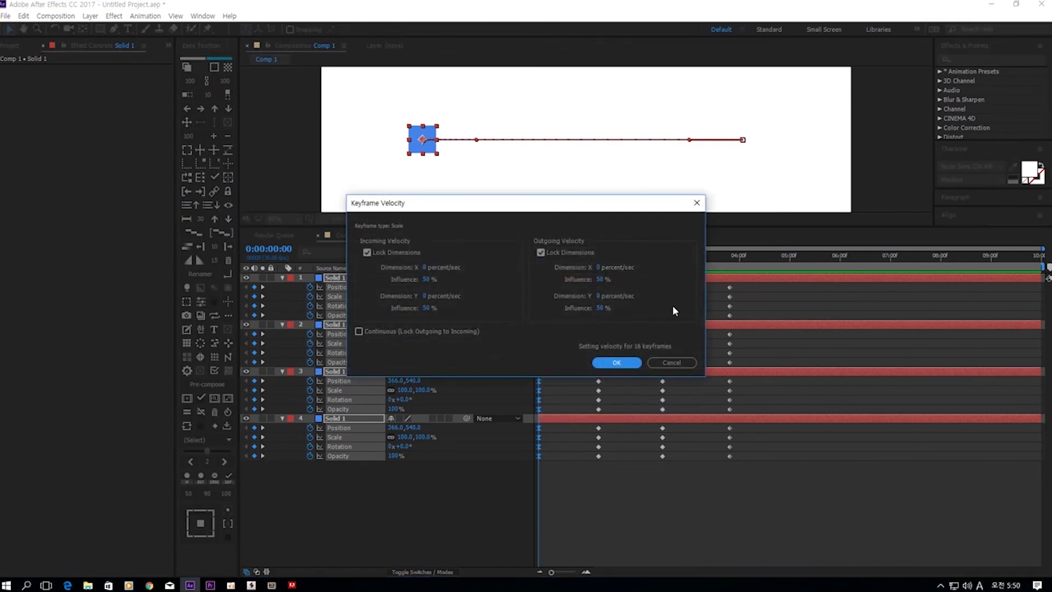
left_click(679, 363)
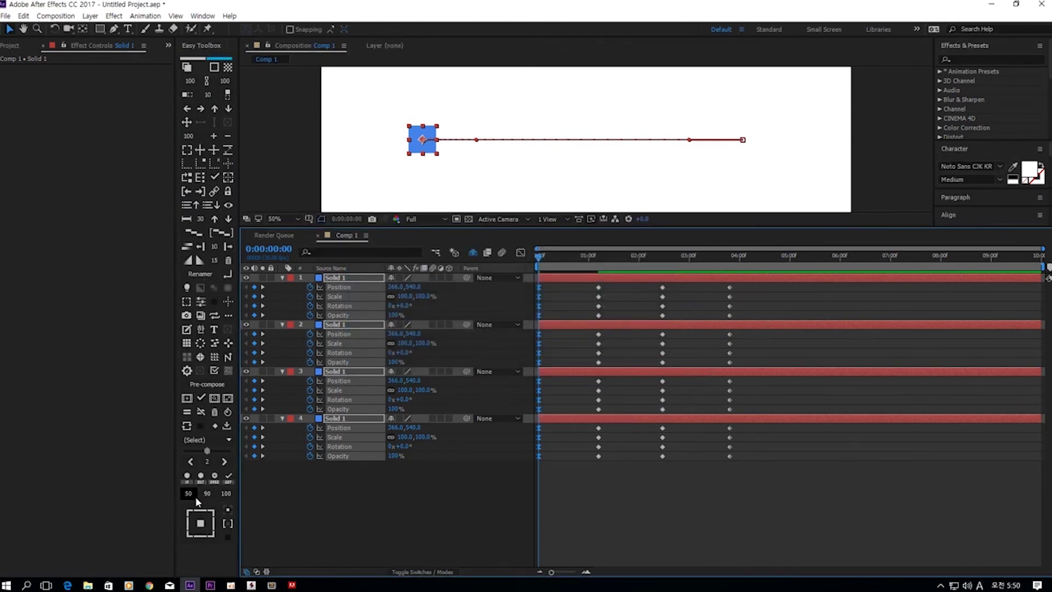
- Set the first Easy Toolbox velocity preset to 30
left_click(188, 495)
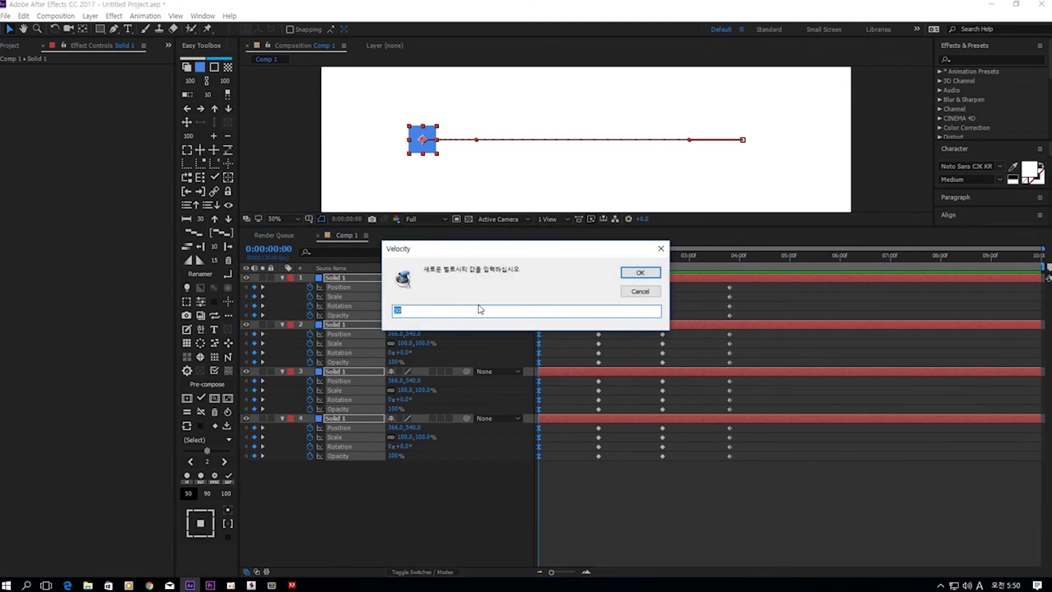
type("30")
key("Return")
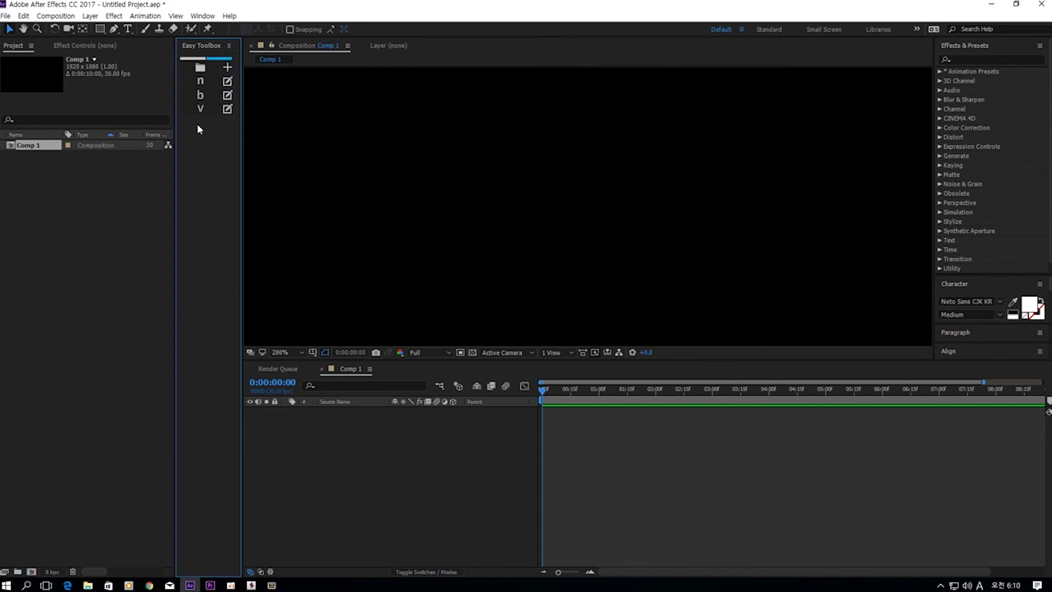
- Open the Add Custom Button dialog of Easy Toolbox and compare its Expression and Script code types
left_click(228, 69)
left_click_drag(464, 169, 311, 131)
left_click(300, 149)
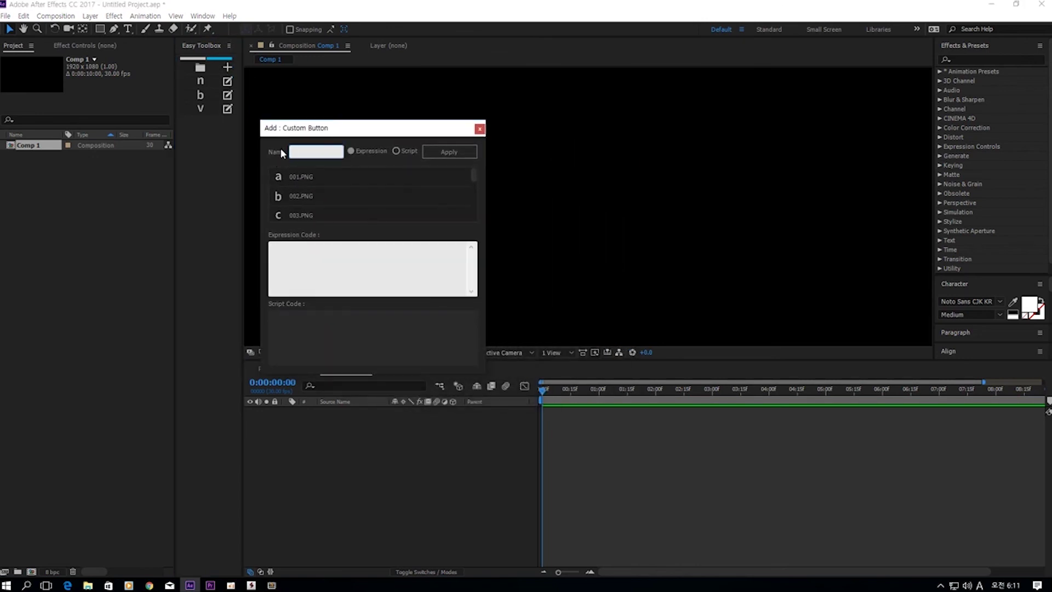
left_click(367, 153)
left_click(396, 151)
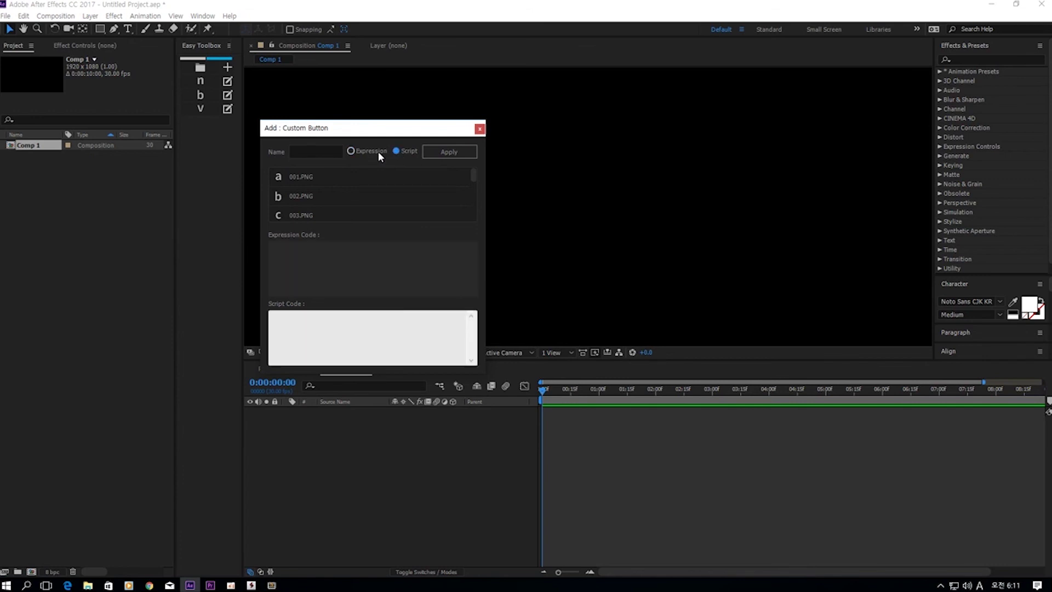
left_click(351, 152)
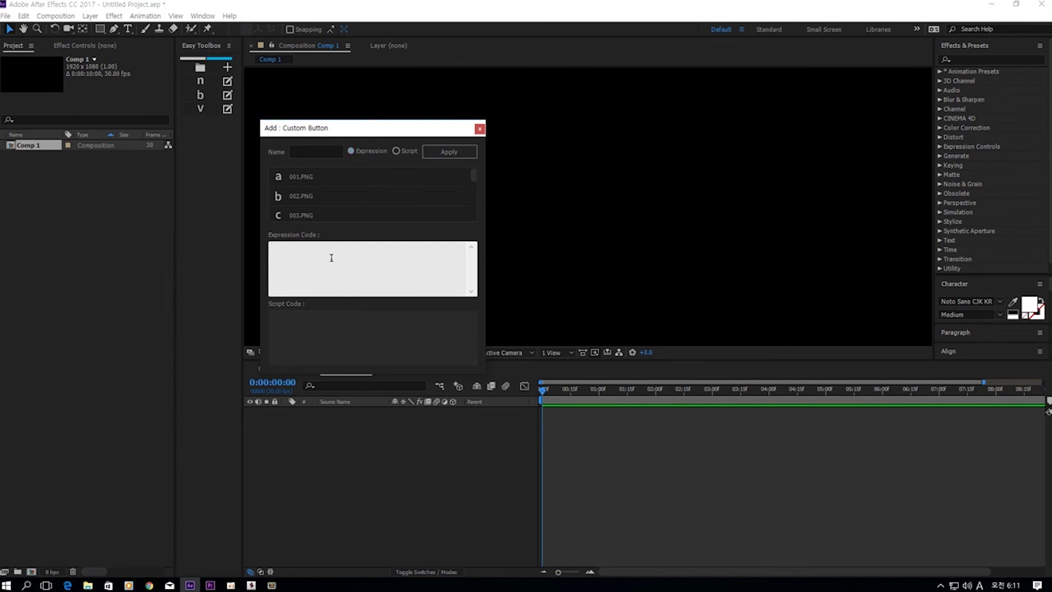
left_click(396, 152)
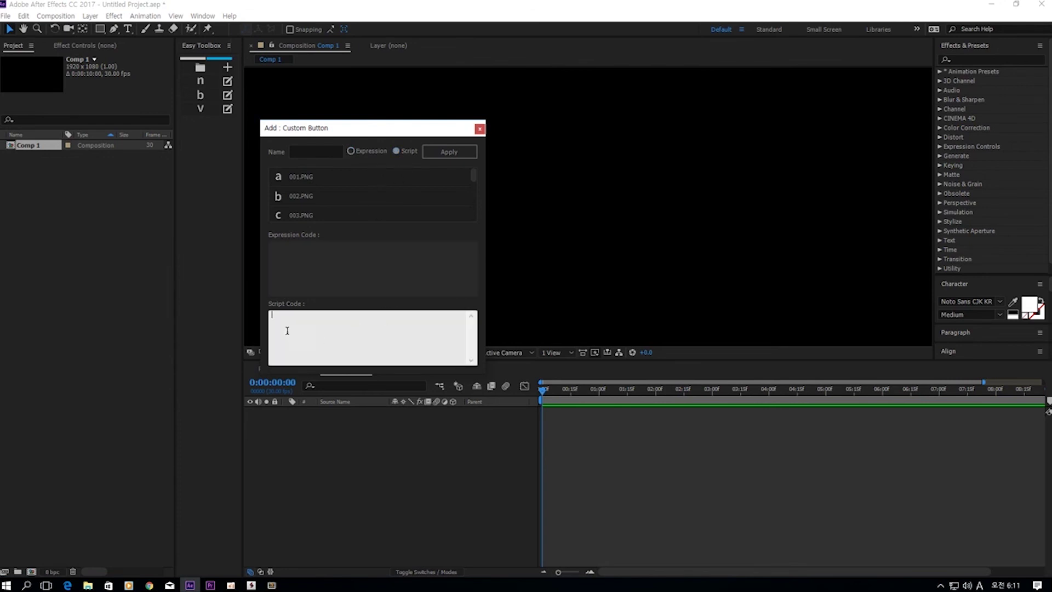
left_click(355, 150)
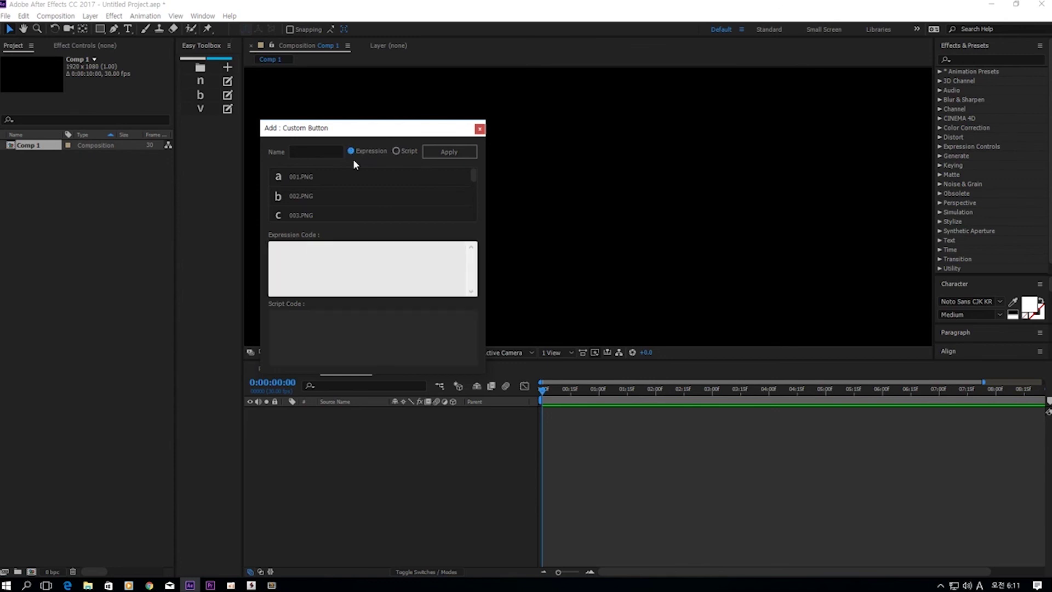
- Browse the available custom button icons, including name.PNG, valueAtTime.PNG and wiggle.PNG
scroll(321, 196, "down", 6)
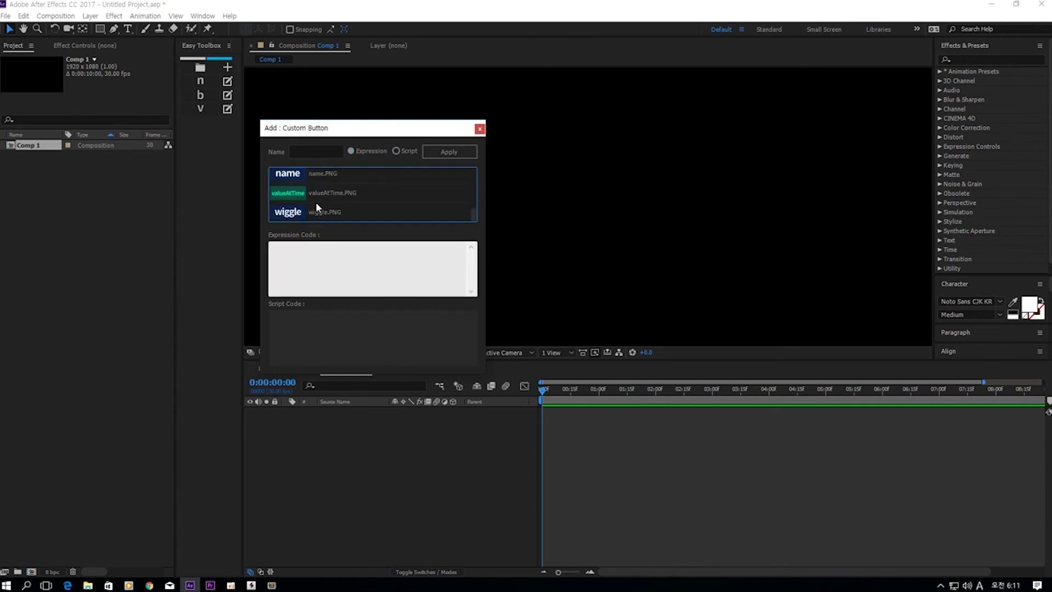
scroll(315, 203, "down", 4)
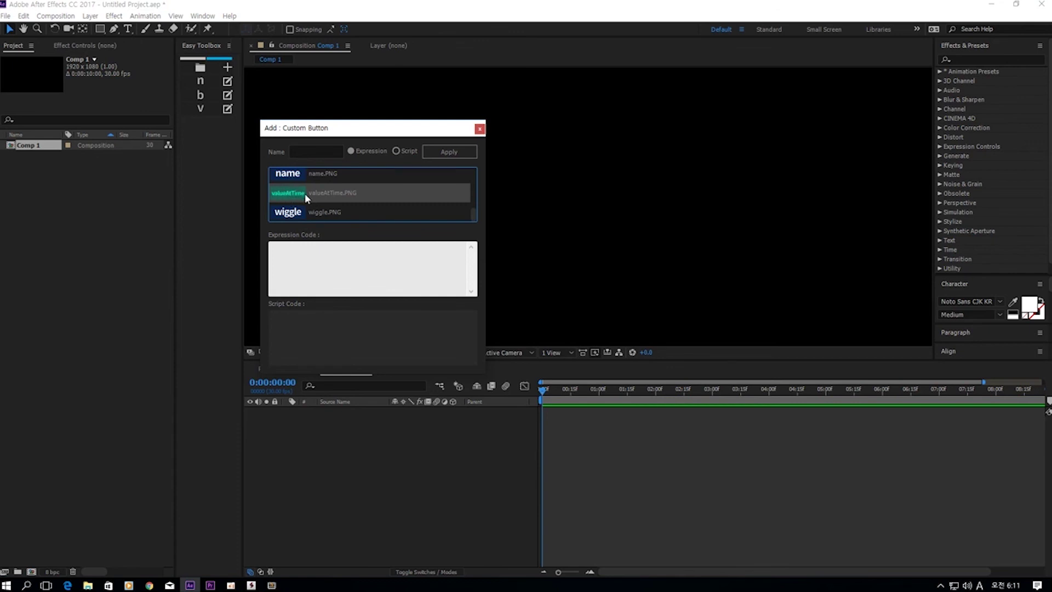
scroll(307, 200, "up", 4)
left_click(213, 150)
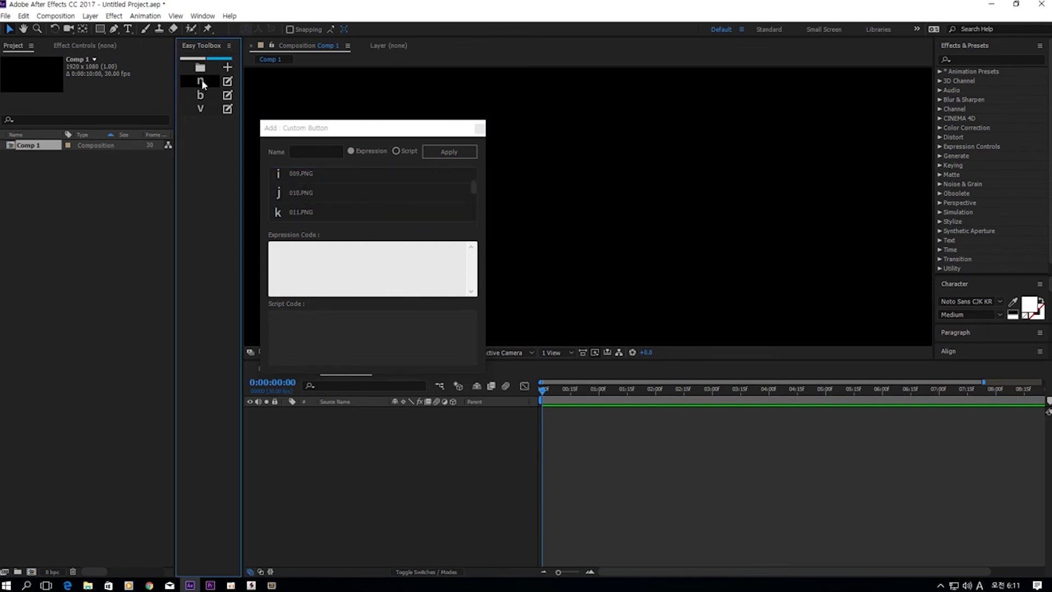